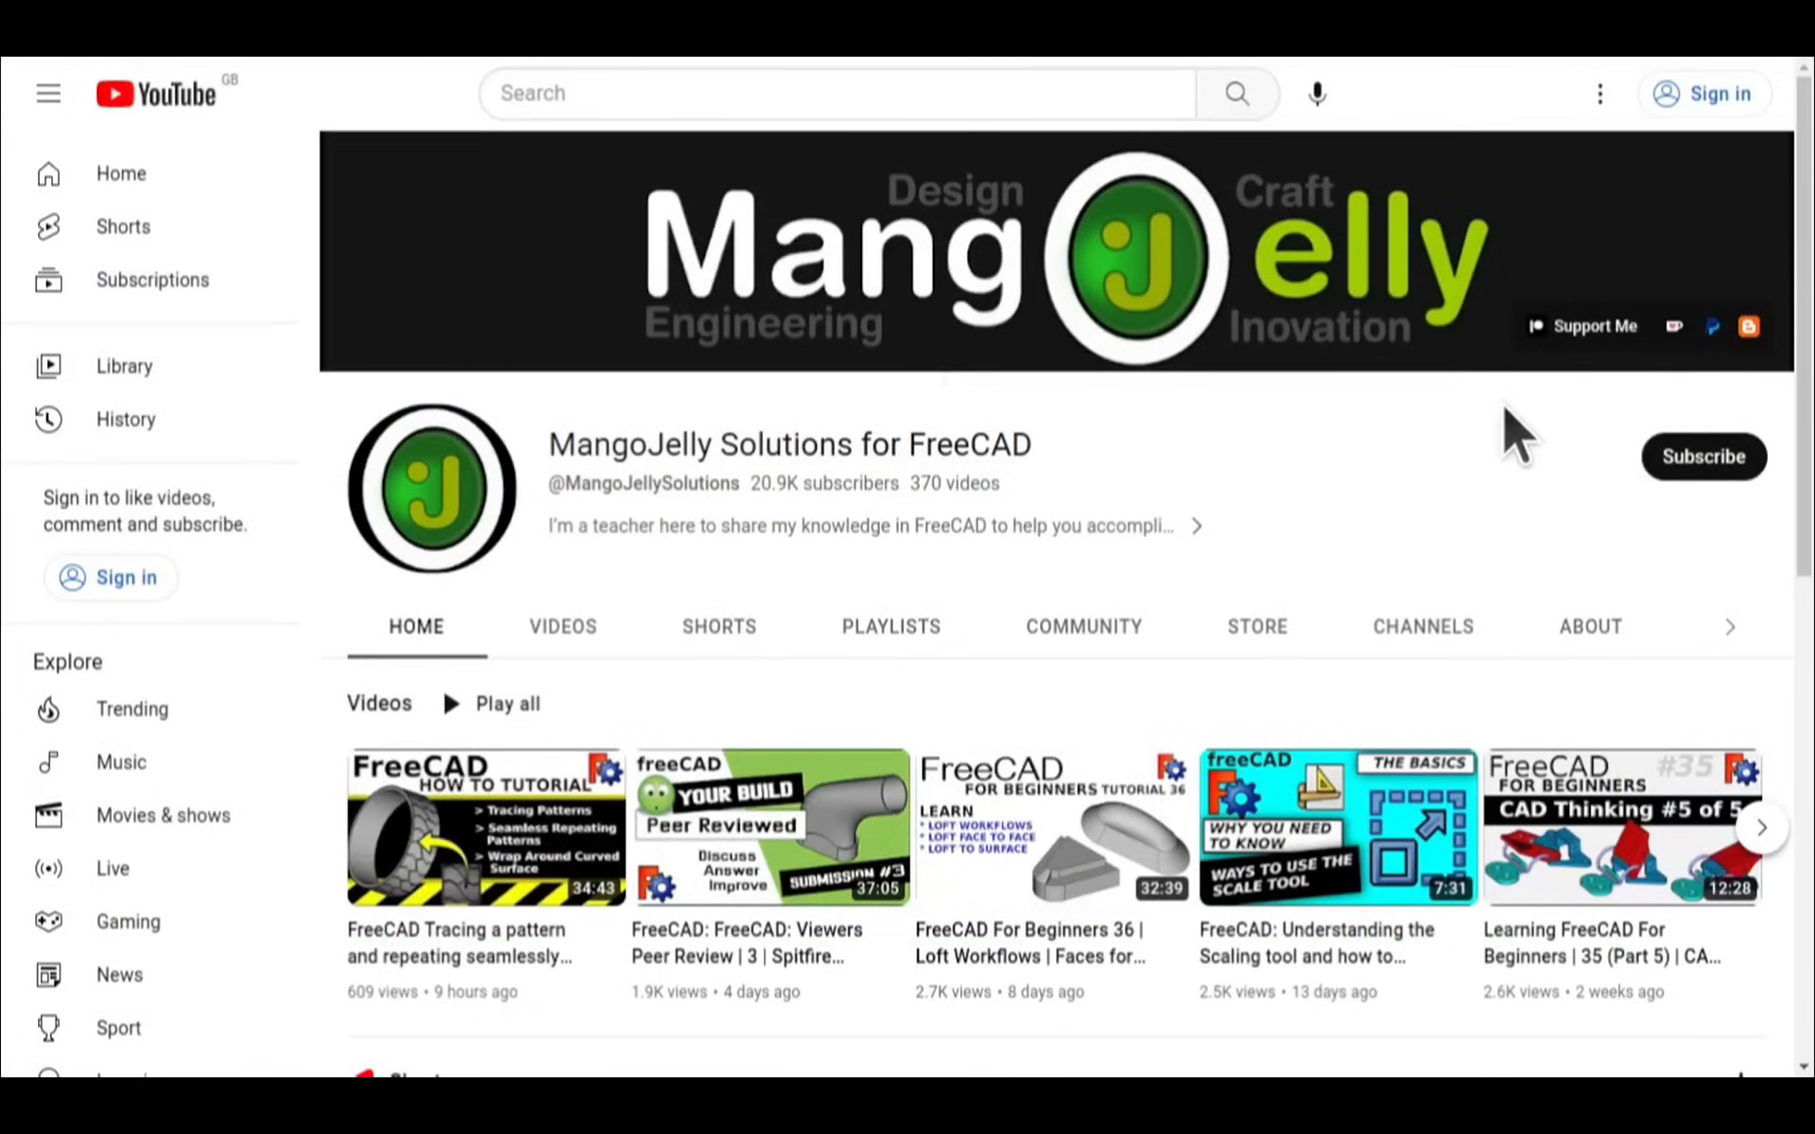
Open the MangoJelly channel's About page and look through its description and donation links
{"action": "left_click", "coordinate": [1587, 627]}
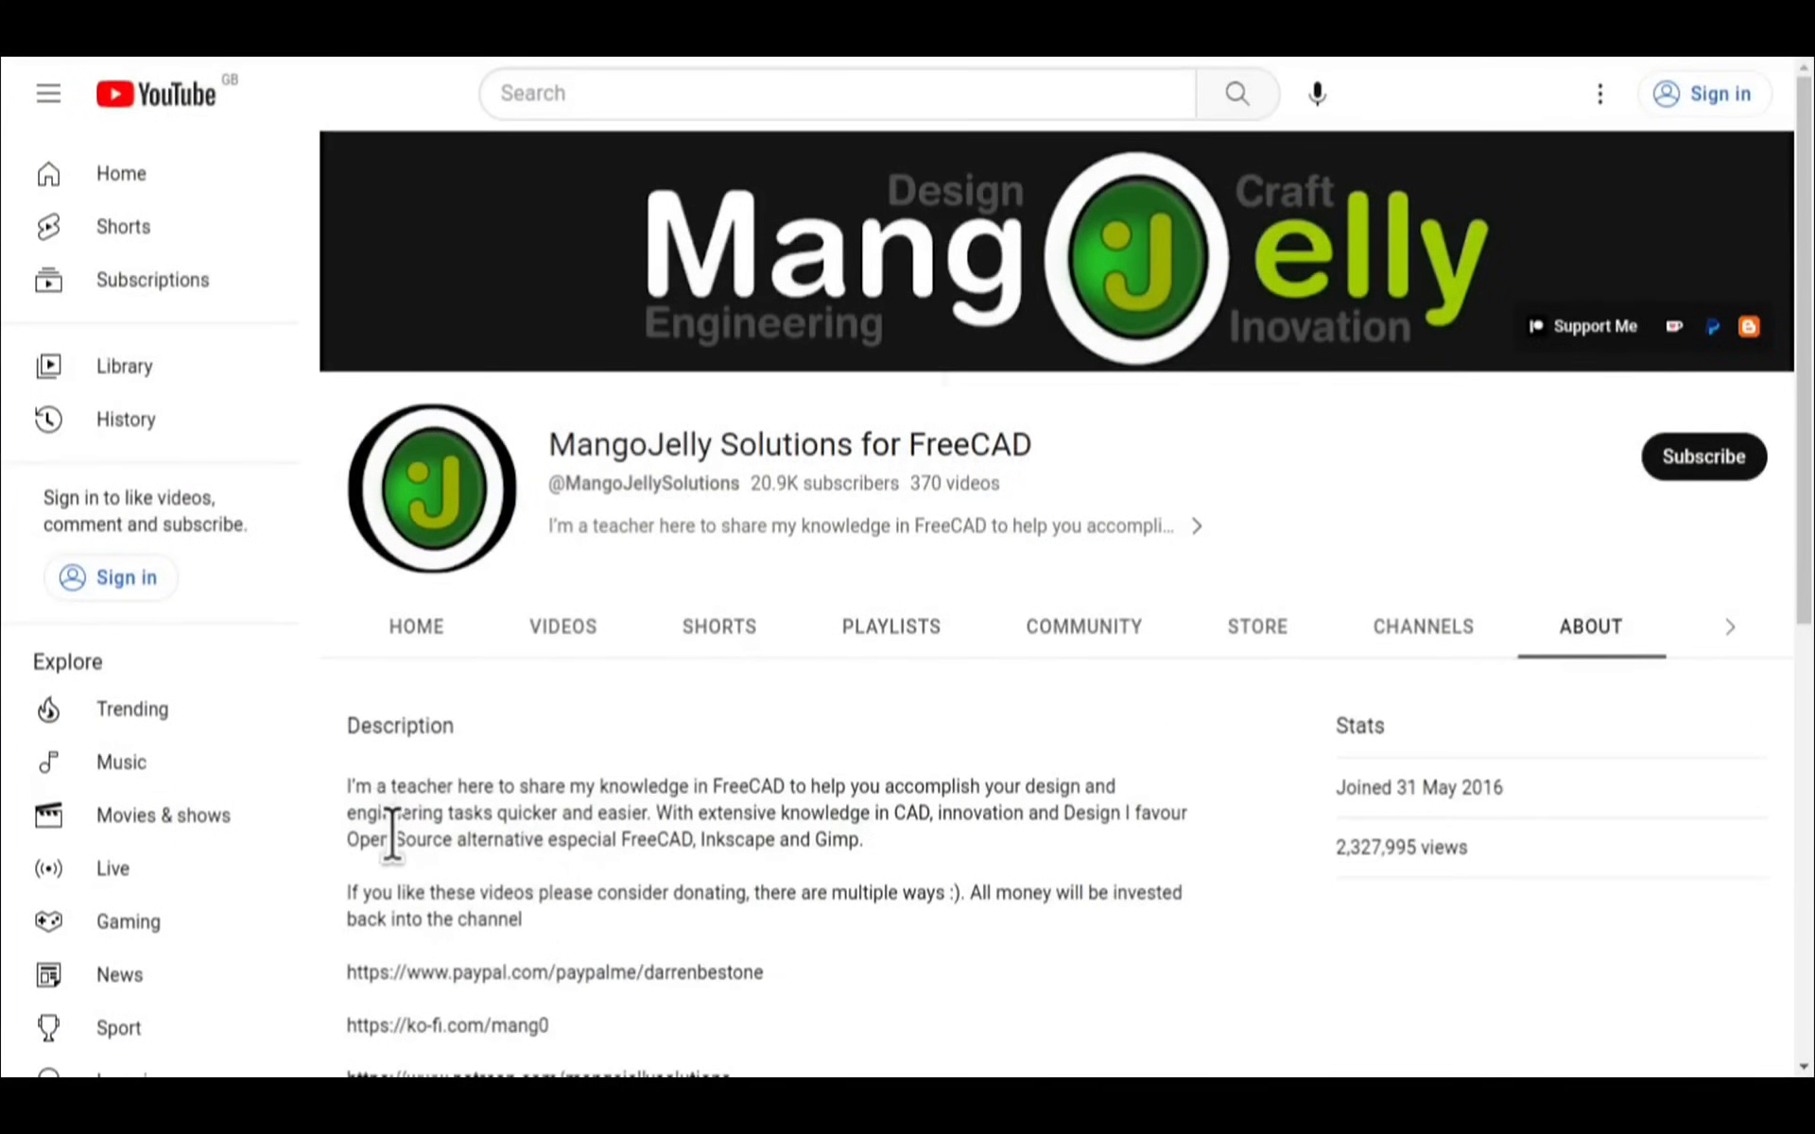
{"action": "scroll", "coordinate": [394, 844], "scroll_direction": "down", "scroll_amount": 3}
{"action": "left_click_drag", "start_coordinate": [761, 770], "coordinate": [351, 652]}
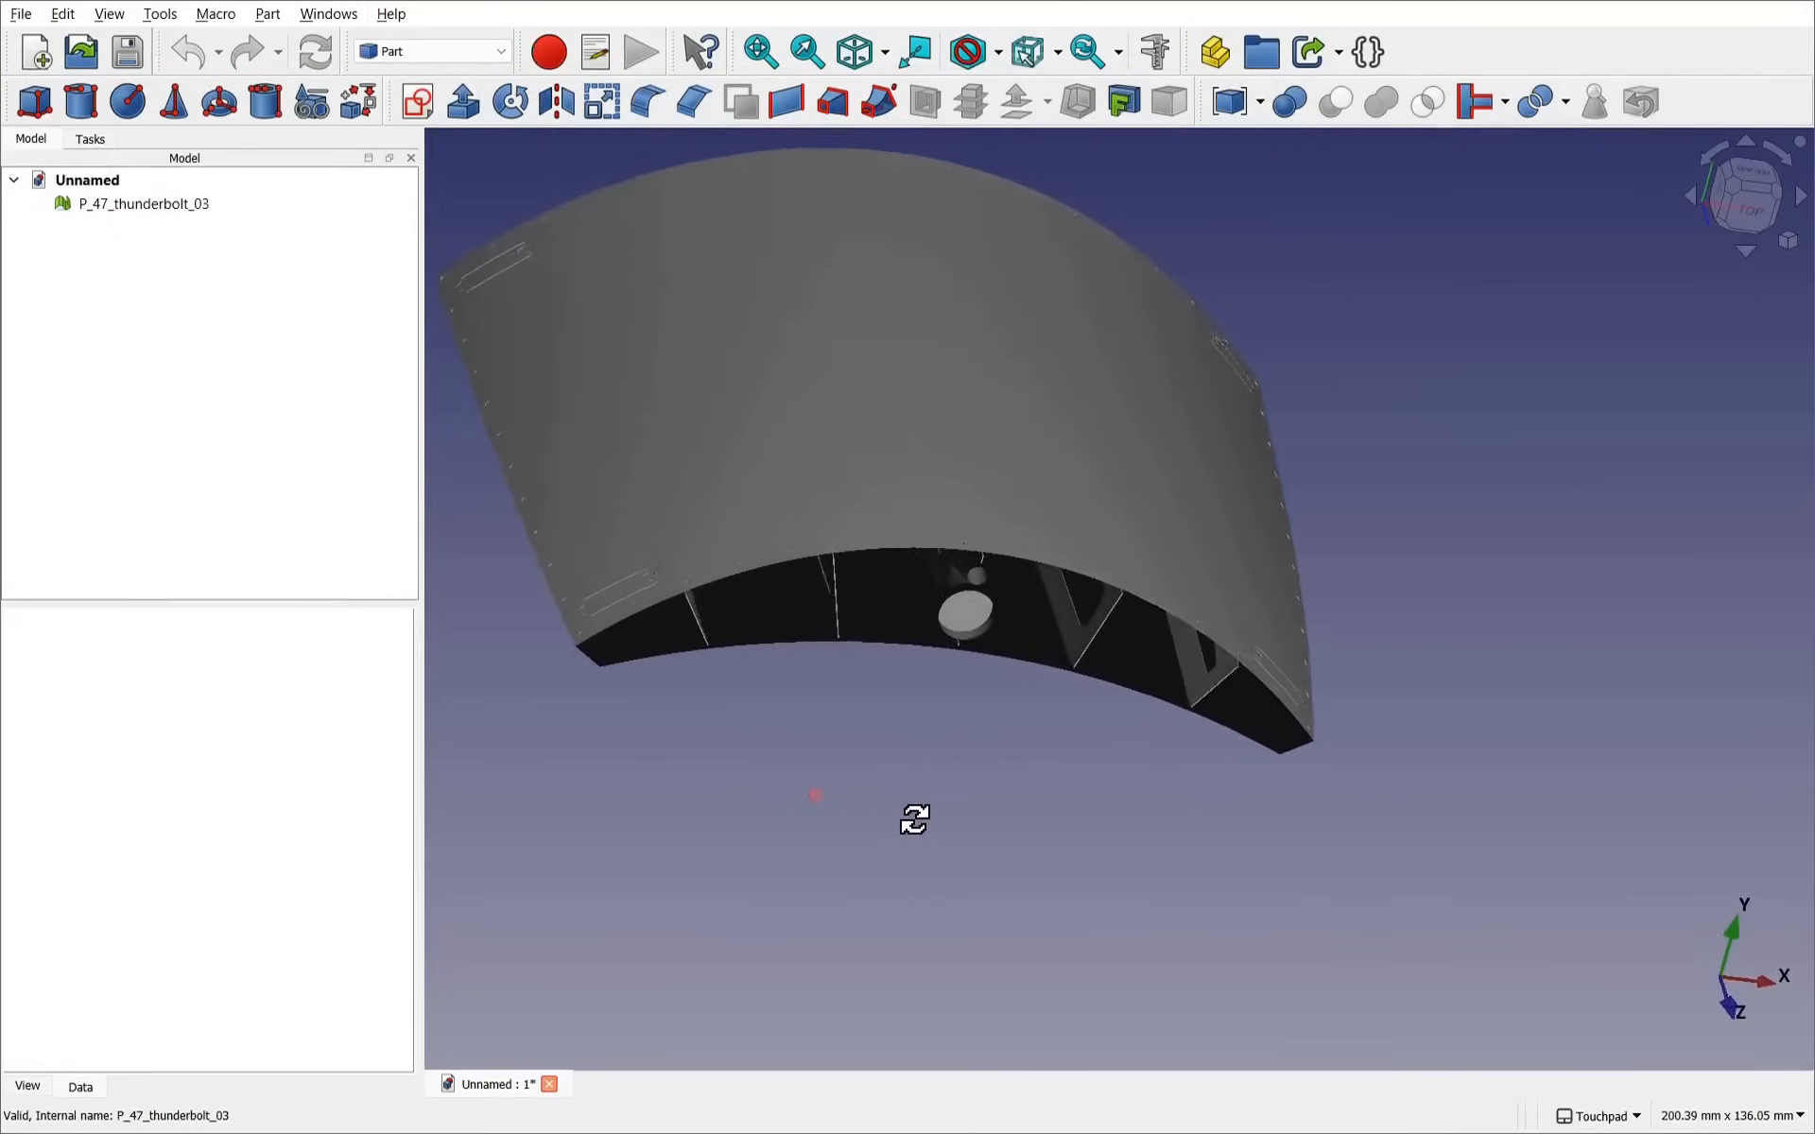
Examine the rivets and slots along the edges of the curved P_47_thunderbolt_03 mesh panel
{"action": "left_click_drag", "start_coordinate": [915, 819], "coordinate": [810, 811], "text": "alt"}
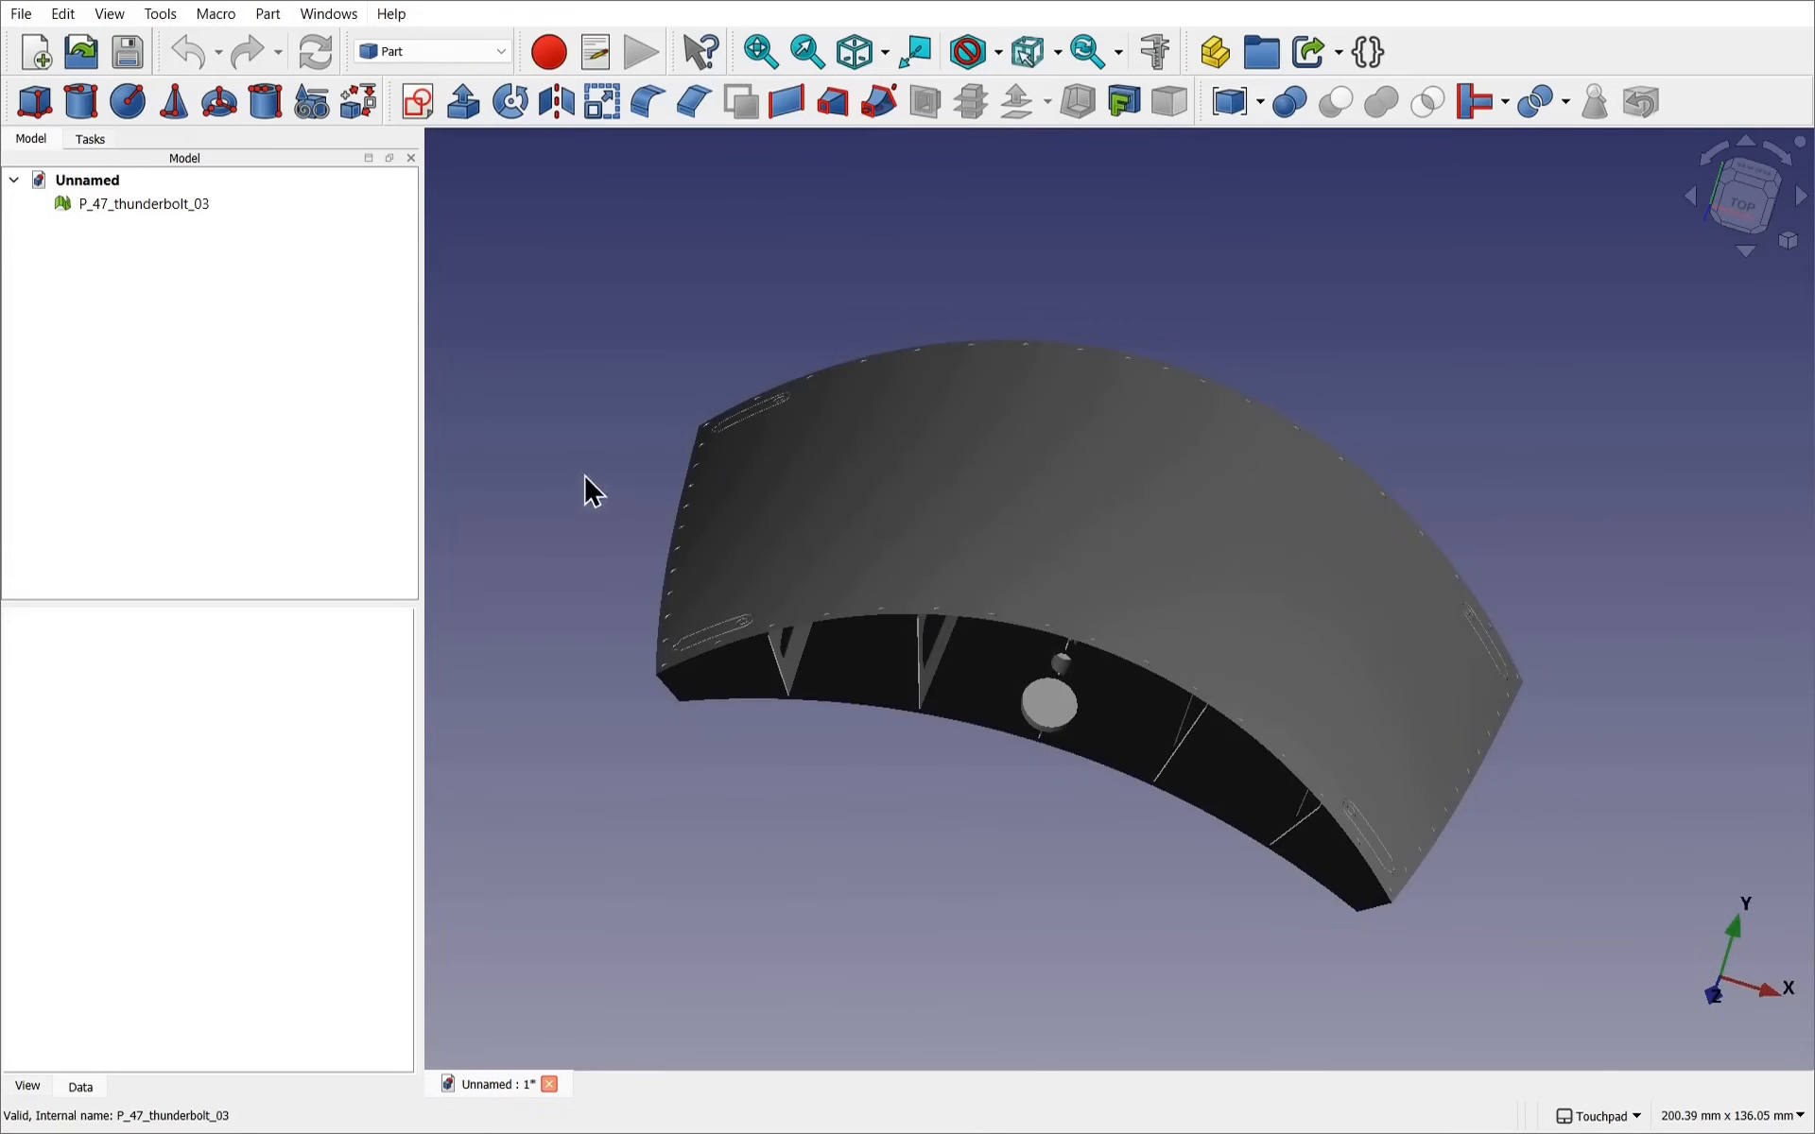
{"action": "scroll", "coordinate": [610, 479], "scroll_direction": "up", "scroll_amount": 5}
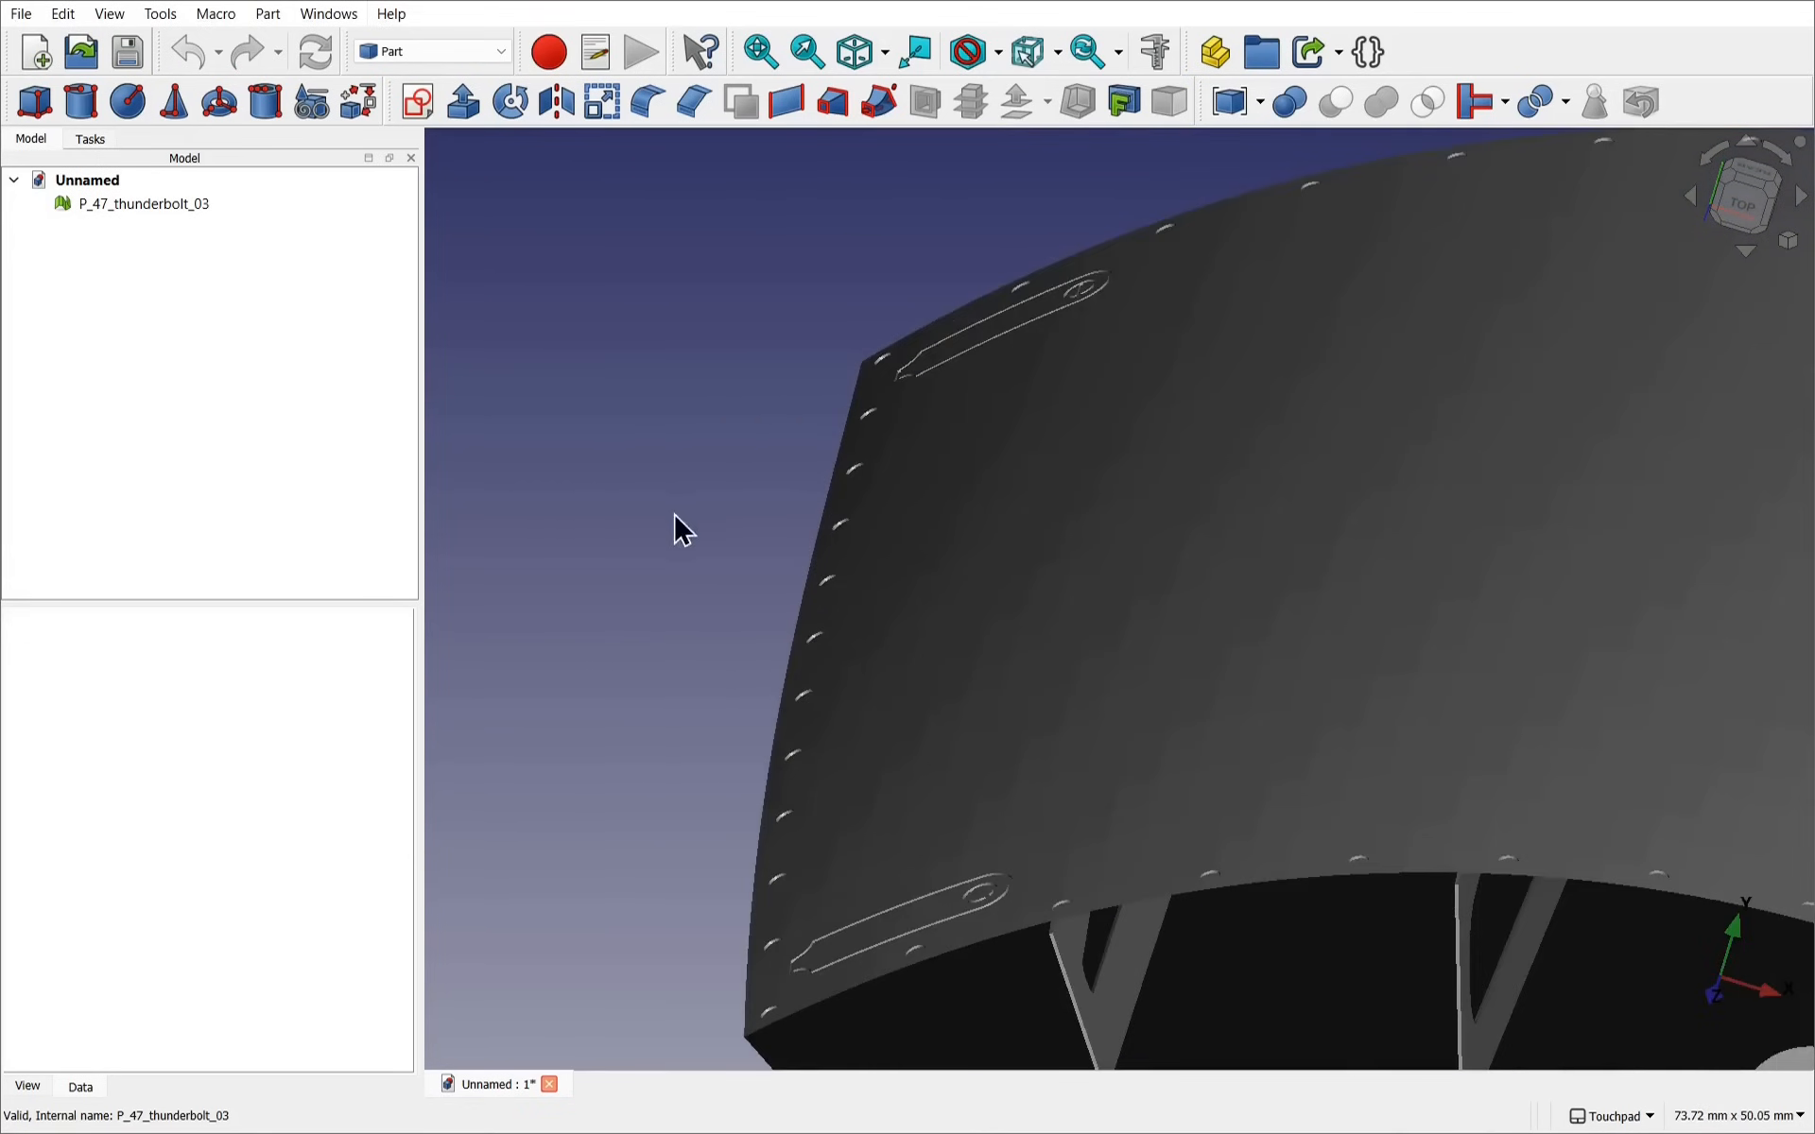
{"action": "left_click_drag", "start_coordinate": [673, 832], "coordinate": [640, 863], "text": "alt"}
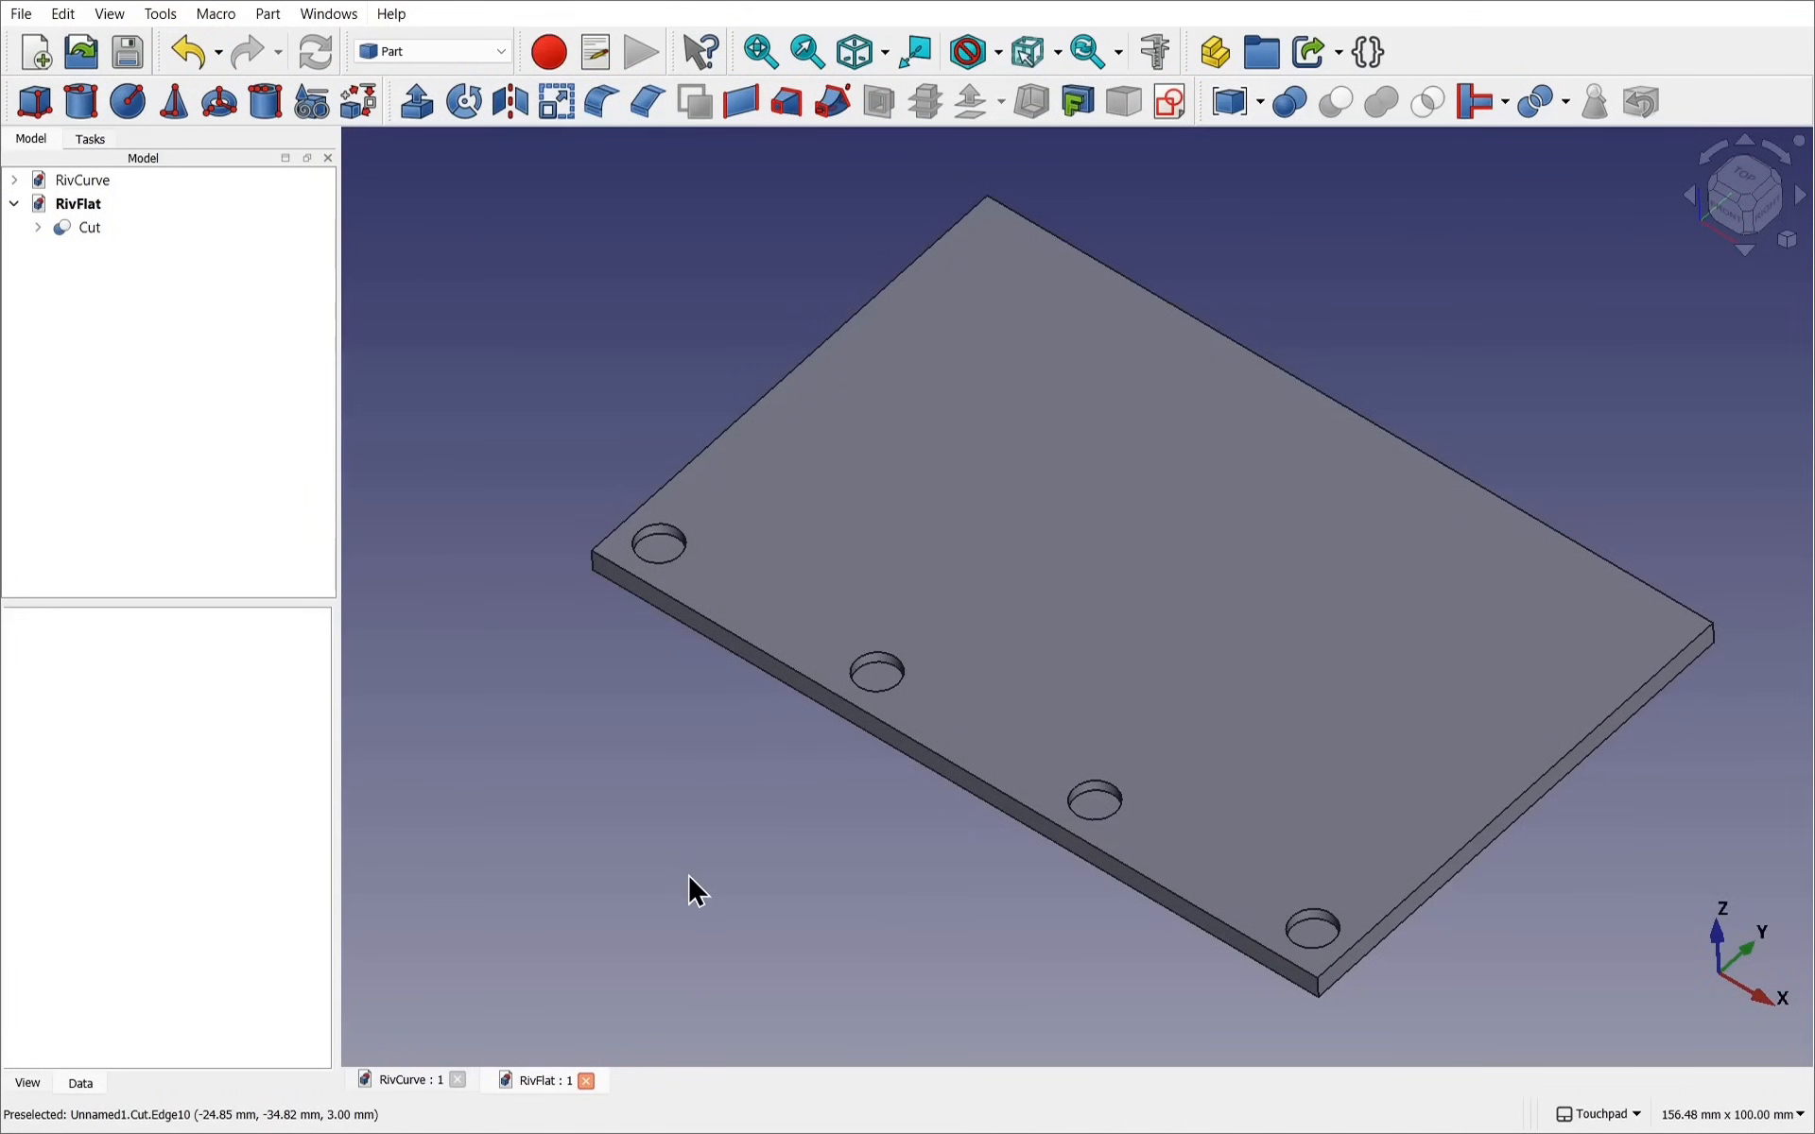
Expand the Cut and its Extrude in RivFlat, show the base Sketch, and hide the Cut
{"action": "left_click", "coordinate": [37, 228]}
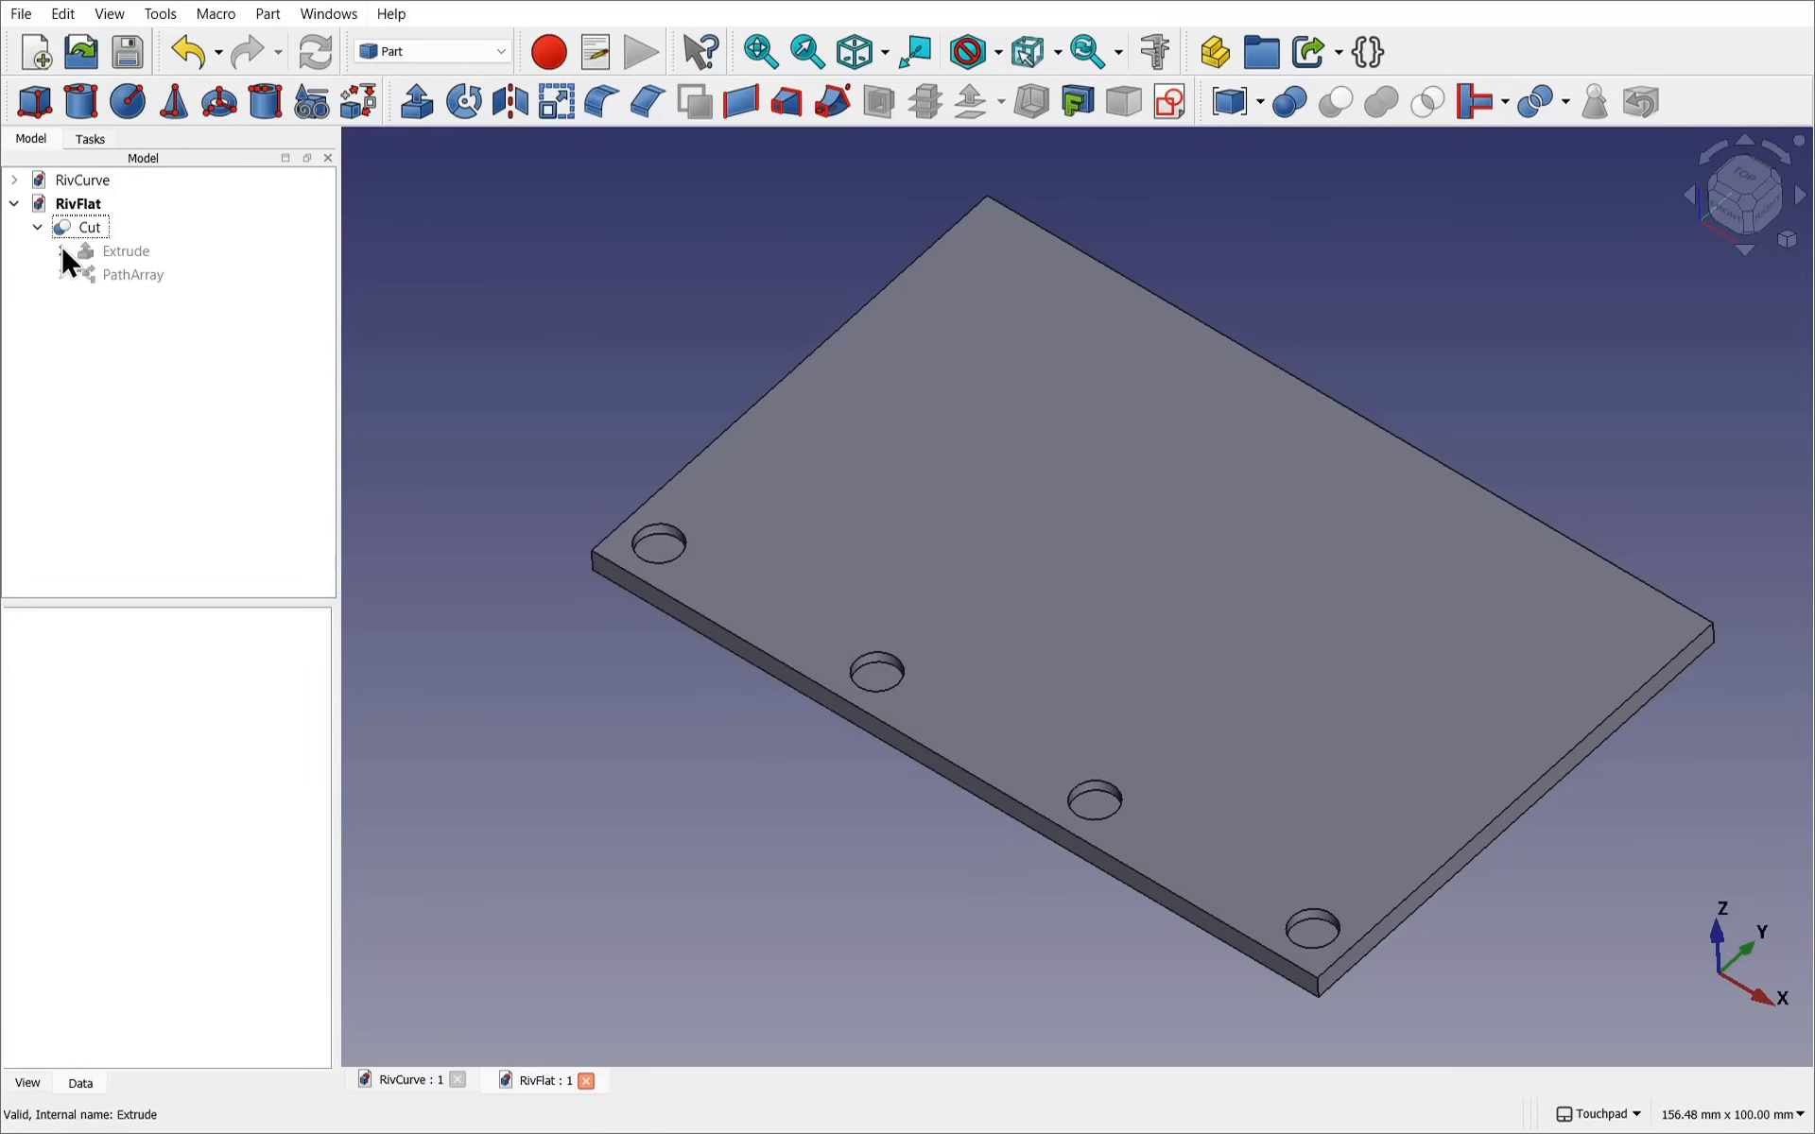
{"action": "left_click", "coordinate": [61, 250]}
{"action": "left_click", "coordinate": [112, 271]}
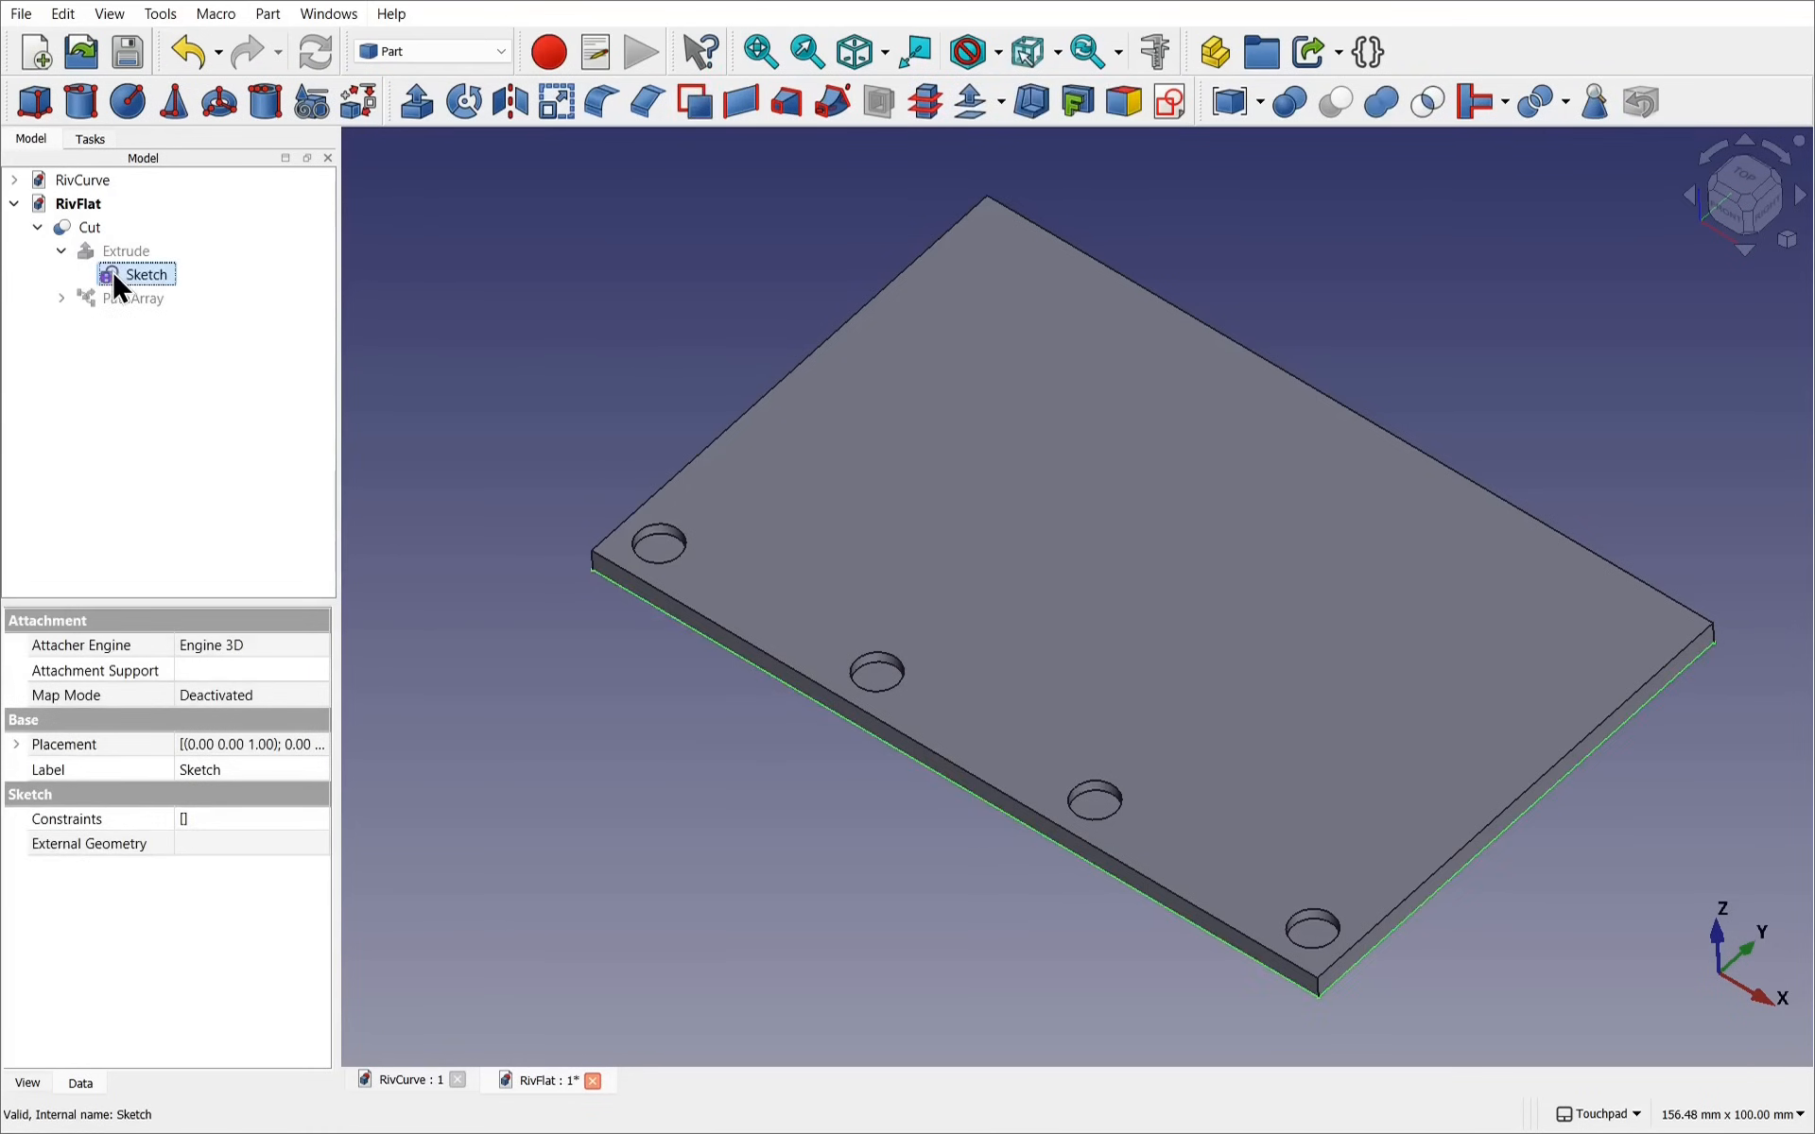
{"action": "left_click", "coordinate": [89, 227]}
{"action": "key", "text": "space"}
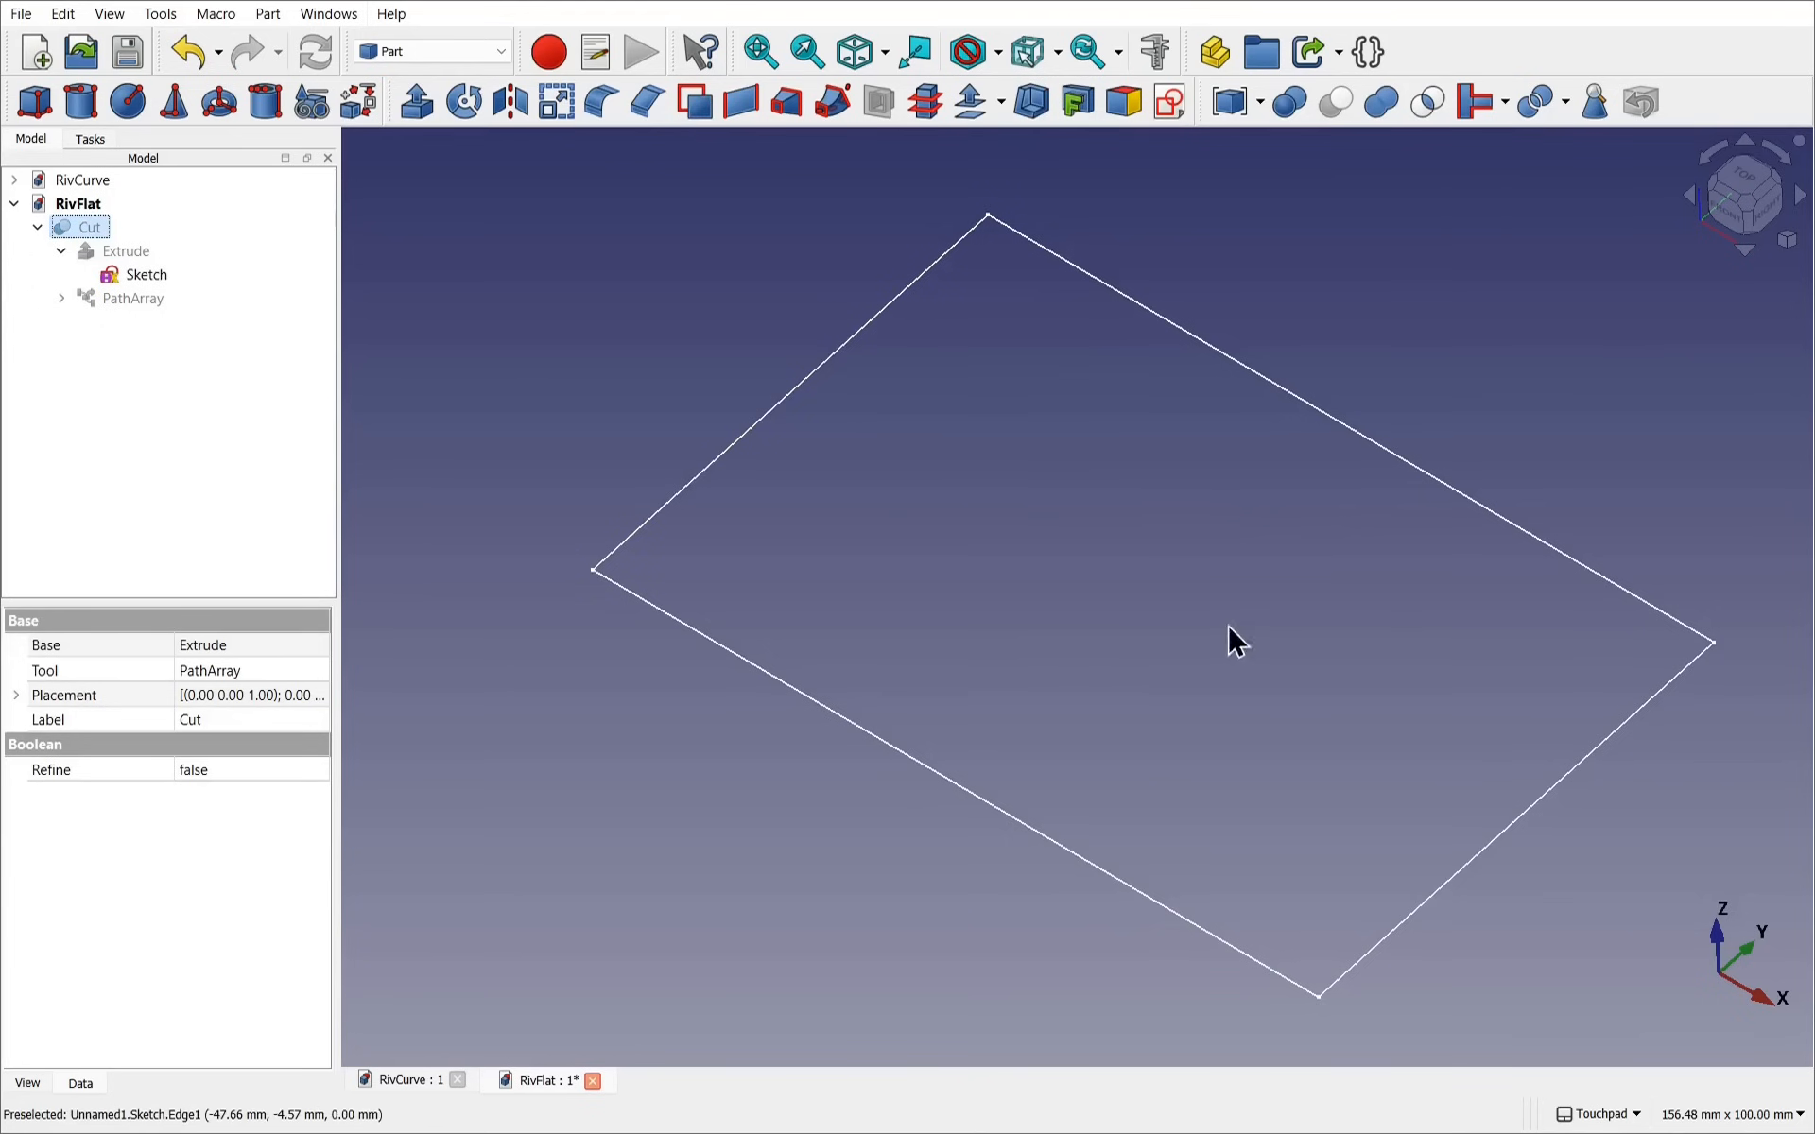
Show the plate Extrude briefly, hide it again, and hide its base Sketch
{"action": "left_click", "coordinate": [117, 253]}
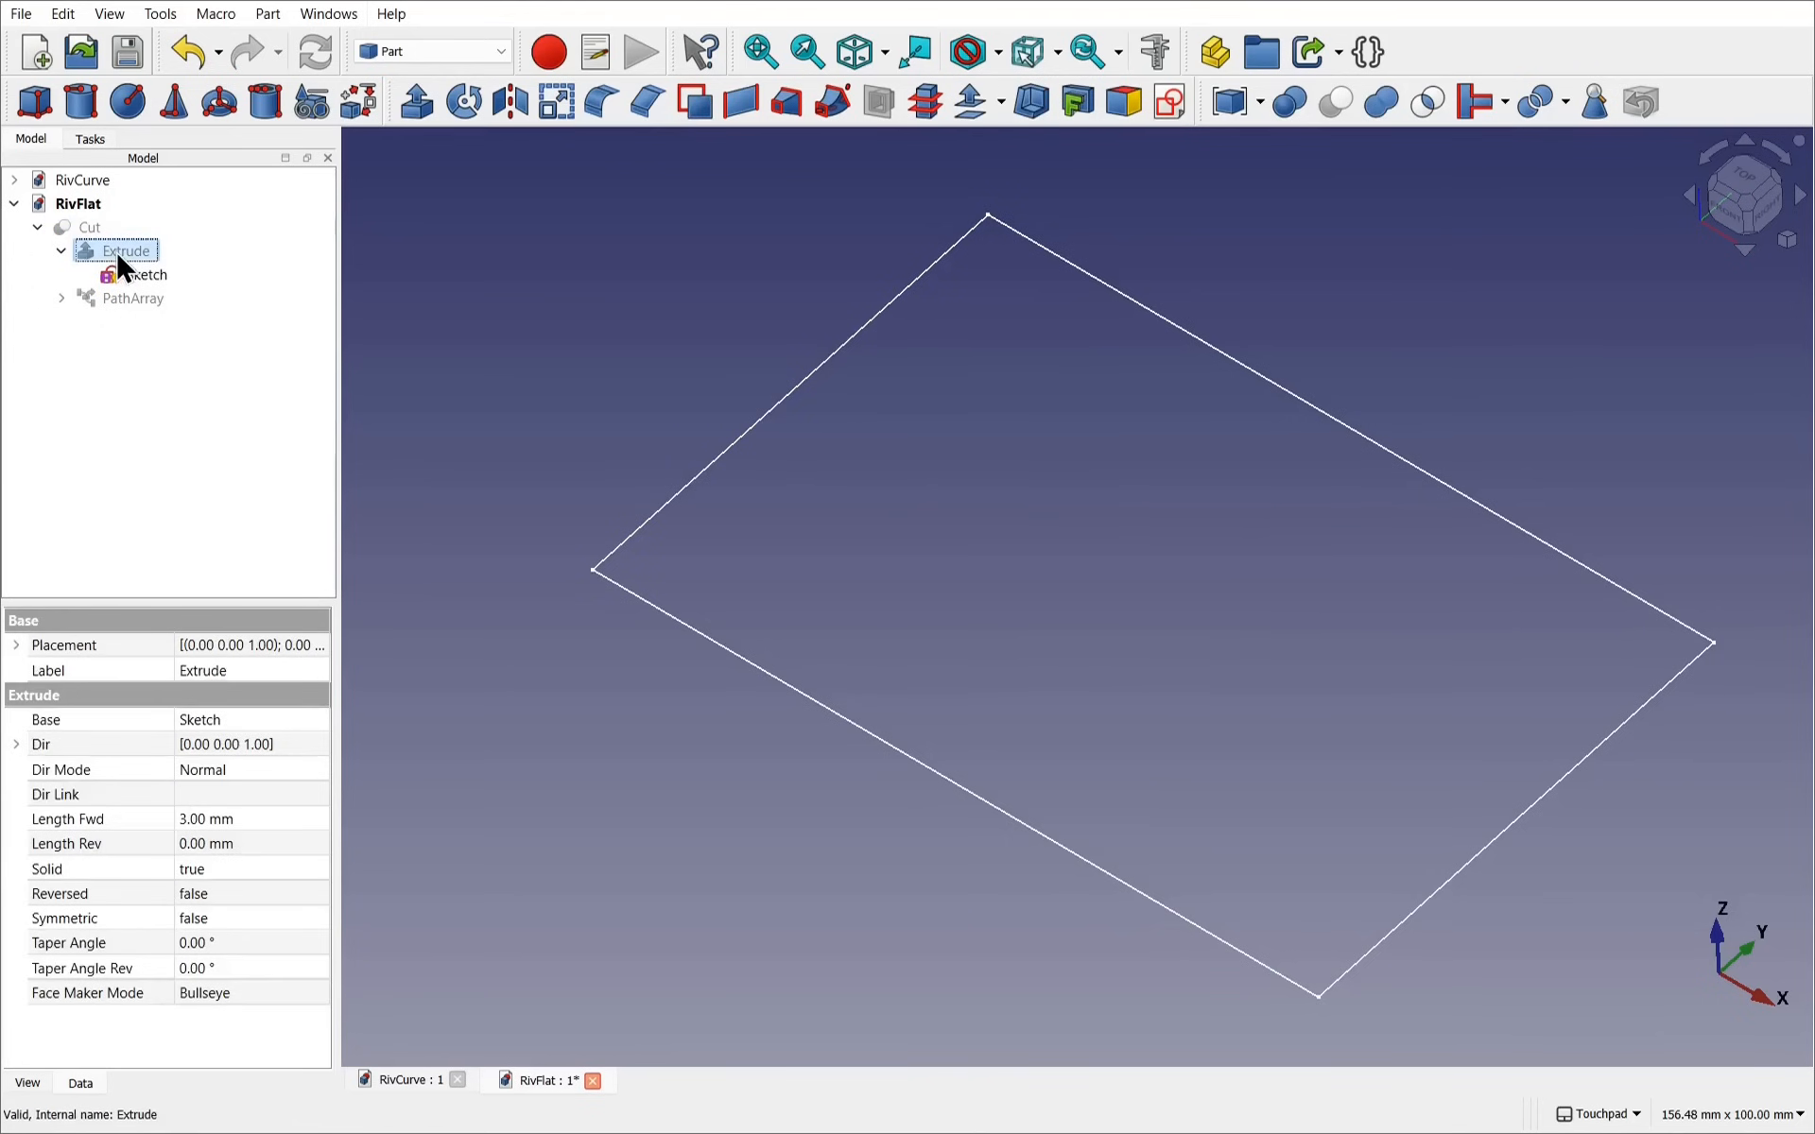
{"action": "key", "text": "space"}
{"action": "key", "text": "space"}
{"action": "left_click", "coordinate": [140, 276]}
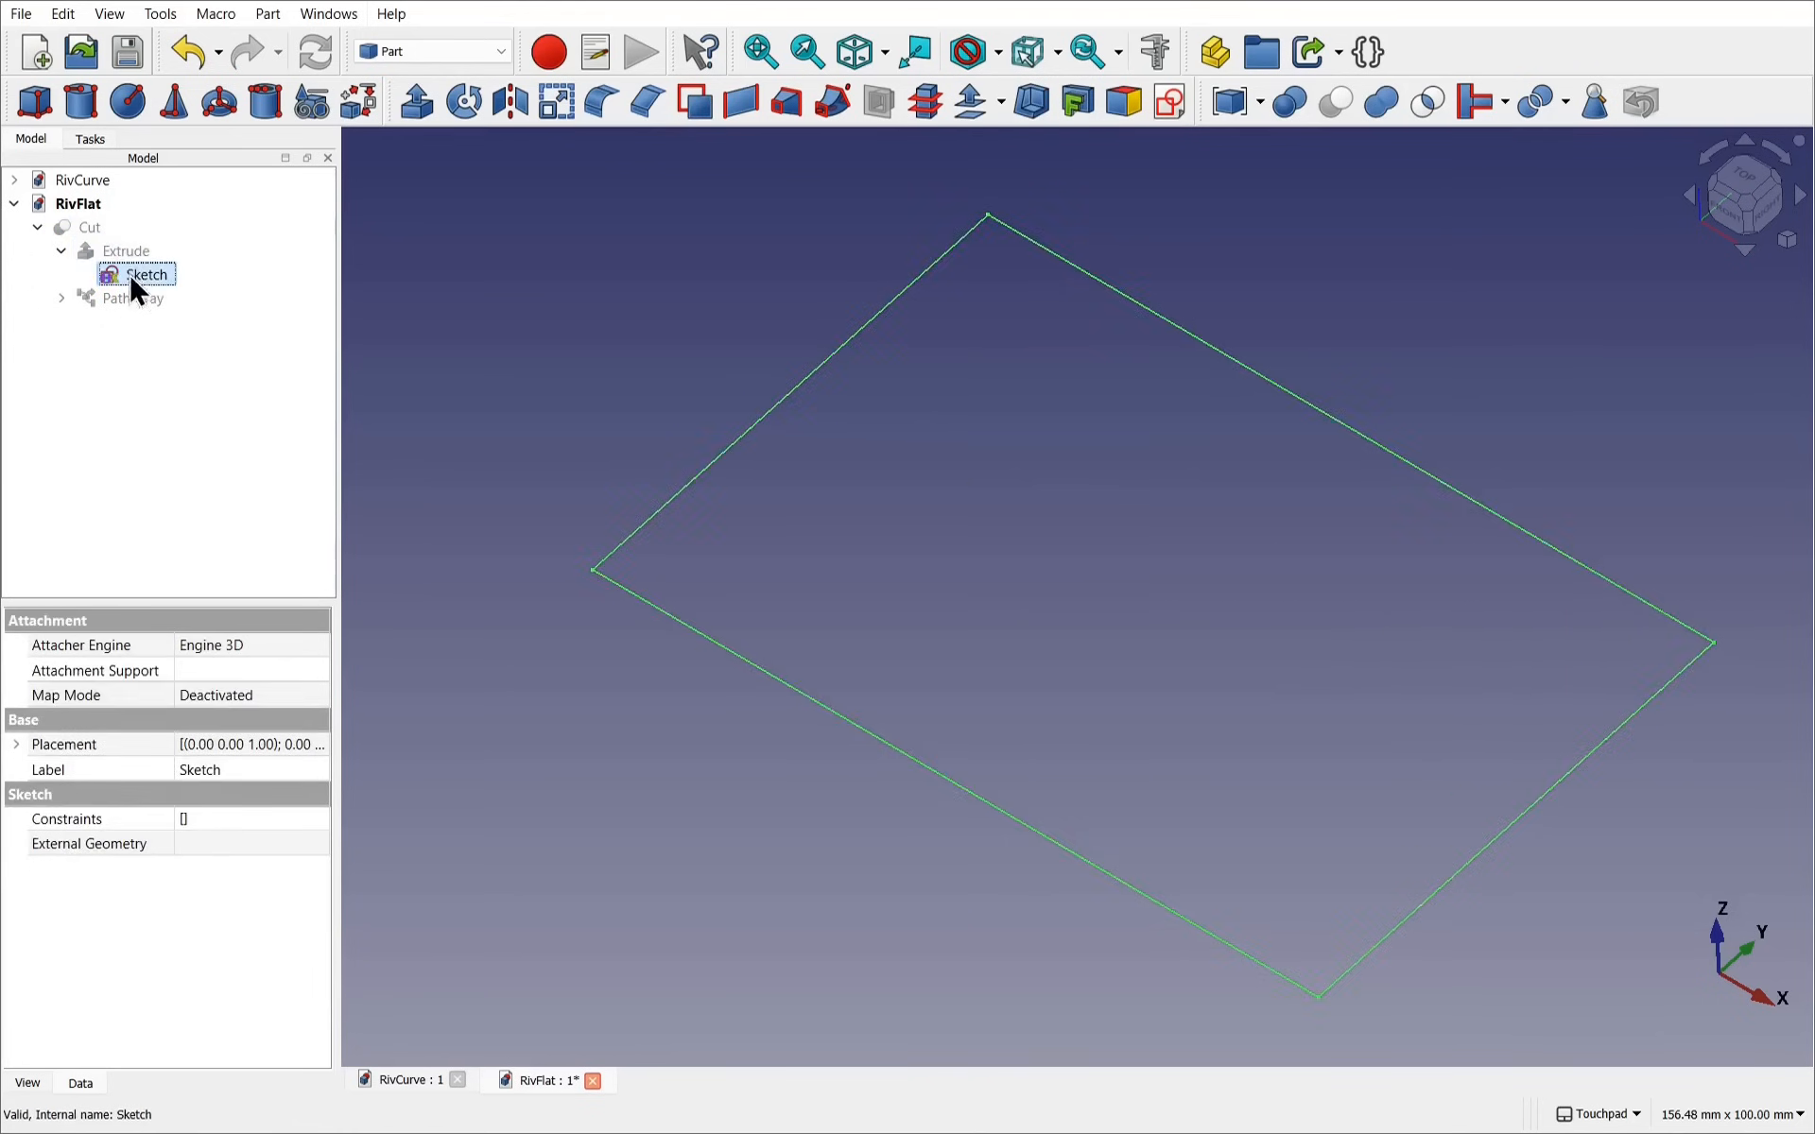
{"action": "key", "text": "space"}
Expand PathArray and Extrude001, and show the circle sketch Sketch001
{"action": "left_click", "coordinate": [61, 298]}
{"action": "left_click", "coordinate": [138, 323]}
{"action": "left_click", "coordinate": [147, 345]}
{"action": "key", "text": "space"}
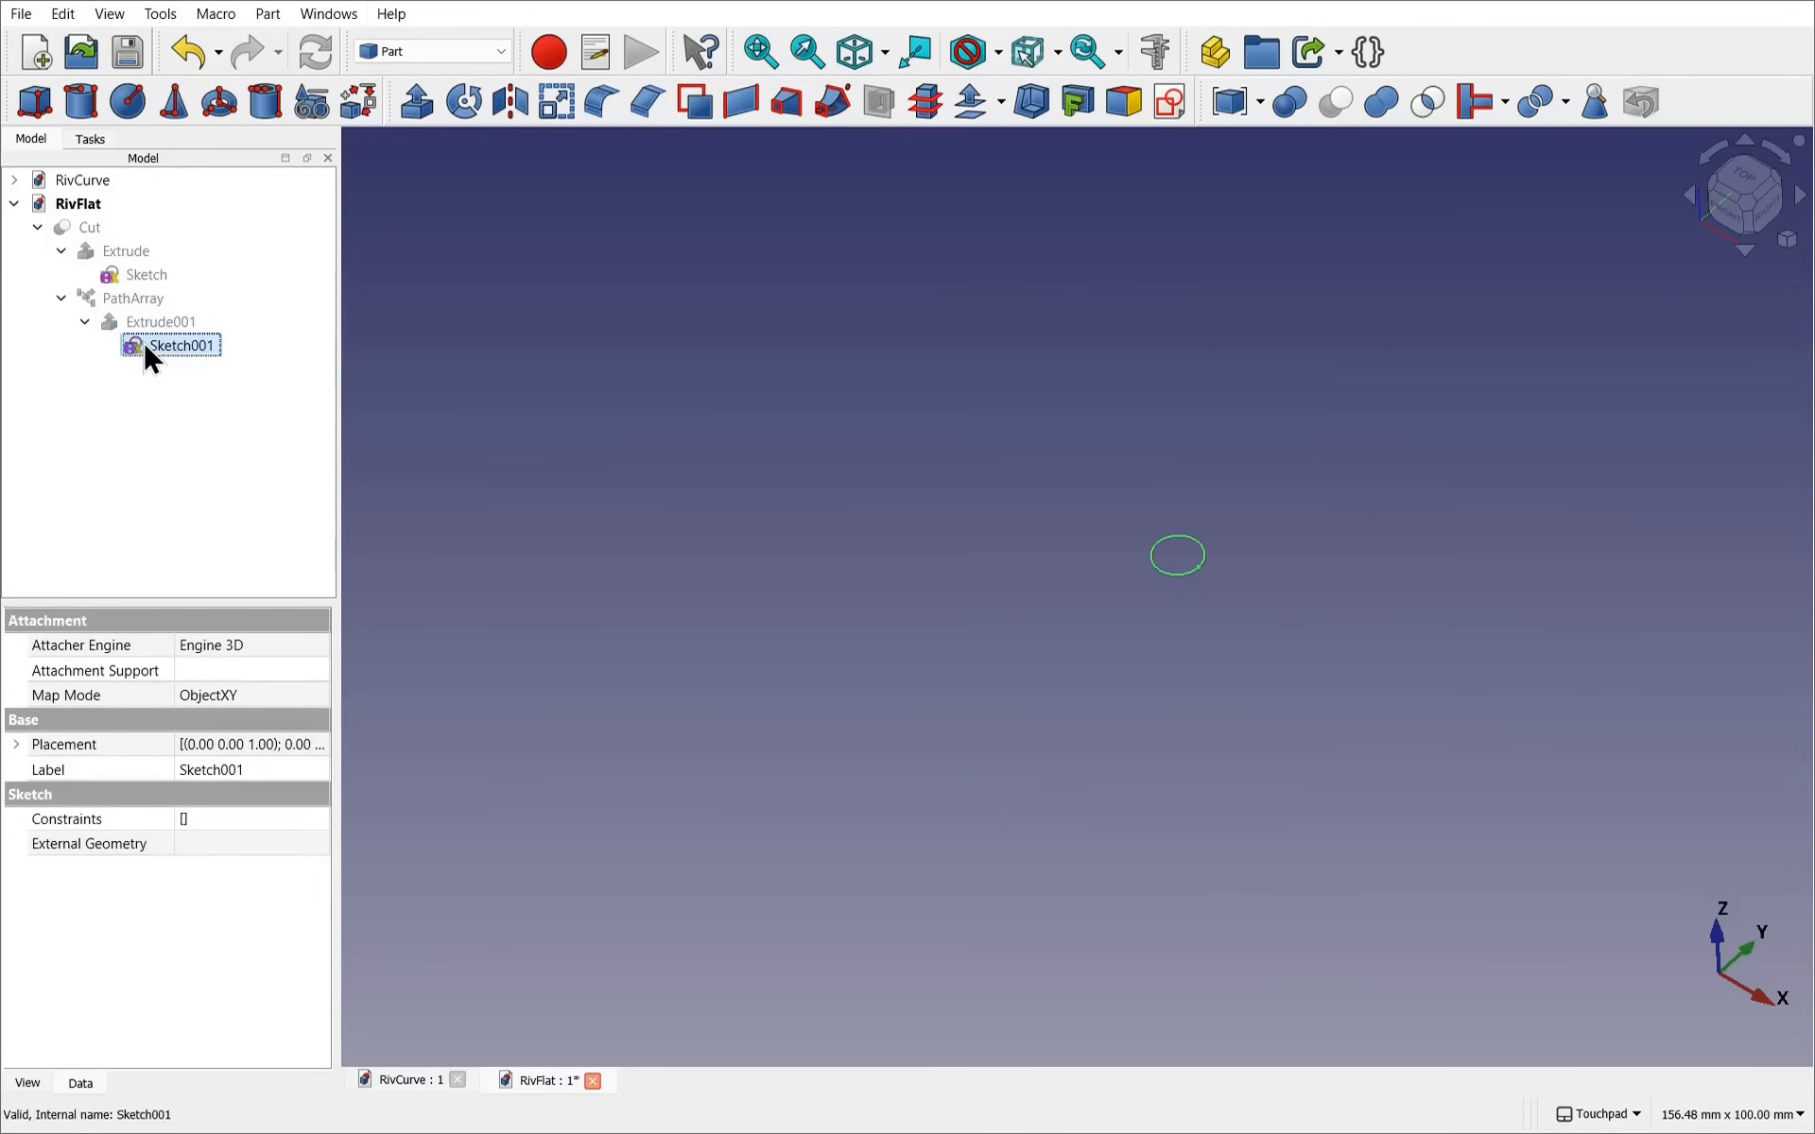
Open Sketch001 to examine the circle's position relative to the sketch origin, and close it
{"action": "double_click", "coordinate": [143, 346]}
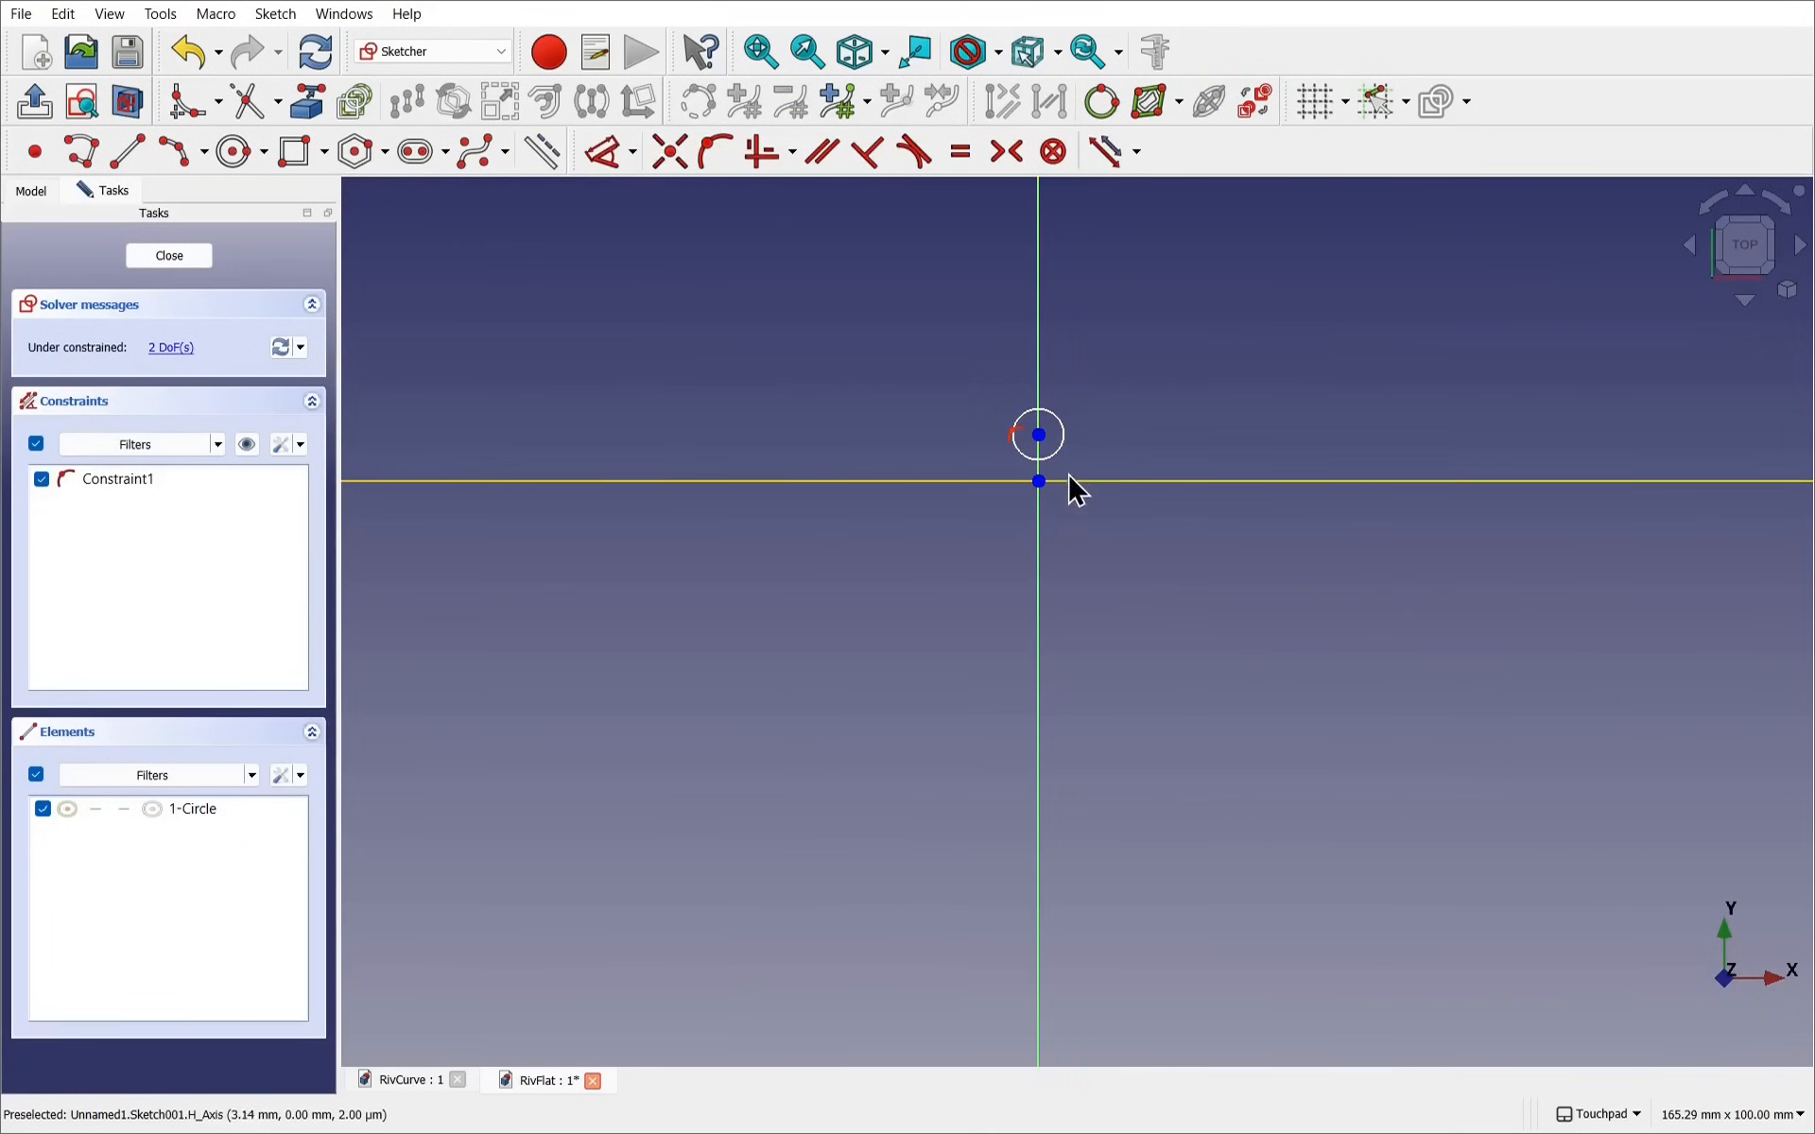
{"action": "scroll", "coordinate": [1081, 484], "scroll_direction": "up", "scroll_amount": 1}
{"action": "scroll", "coordinate": [1081, 484], "scroll_direction": "up", "scroll_amount": 3}
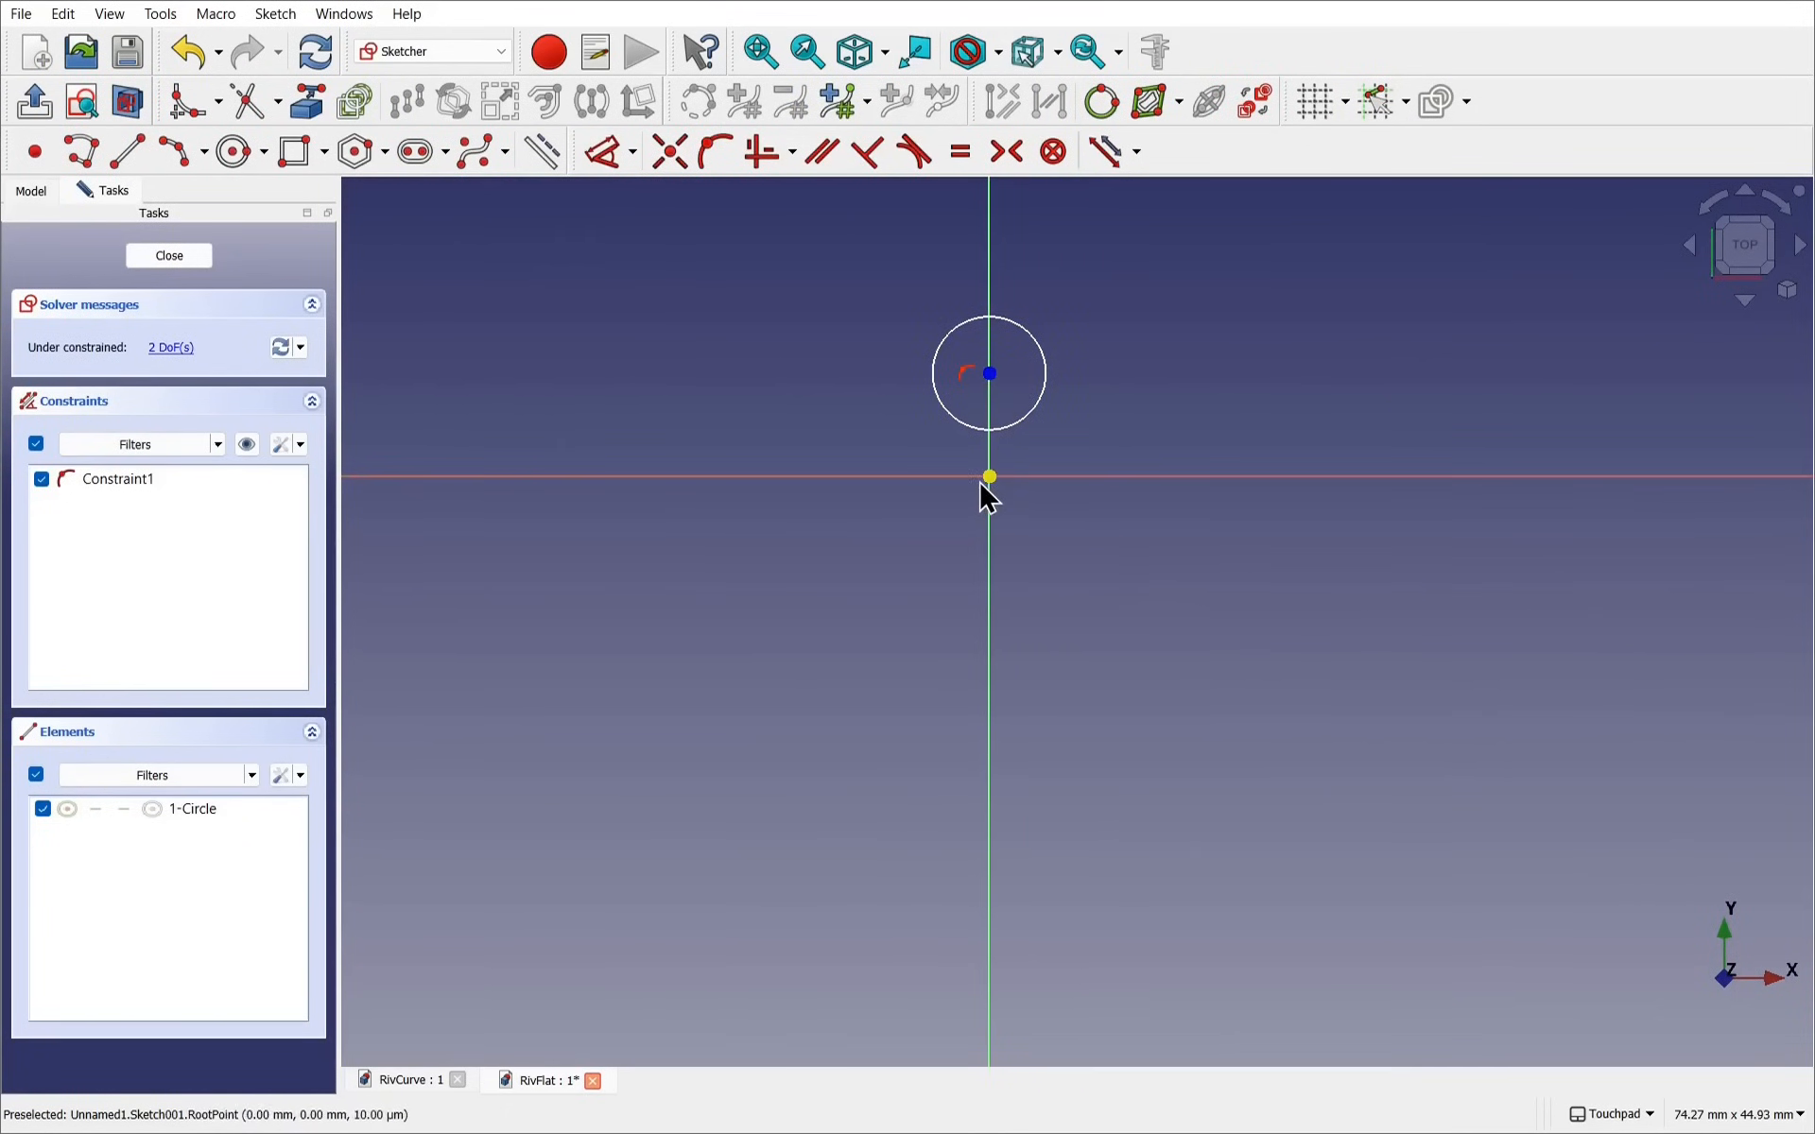
{"action": "left_click", "coordinate": [178, 257]}
Show the cylinder Extrude001 and examine how it extends symmetrically about its sketch
{"action": "left_click", "coordinate": [161, 322]}
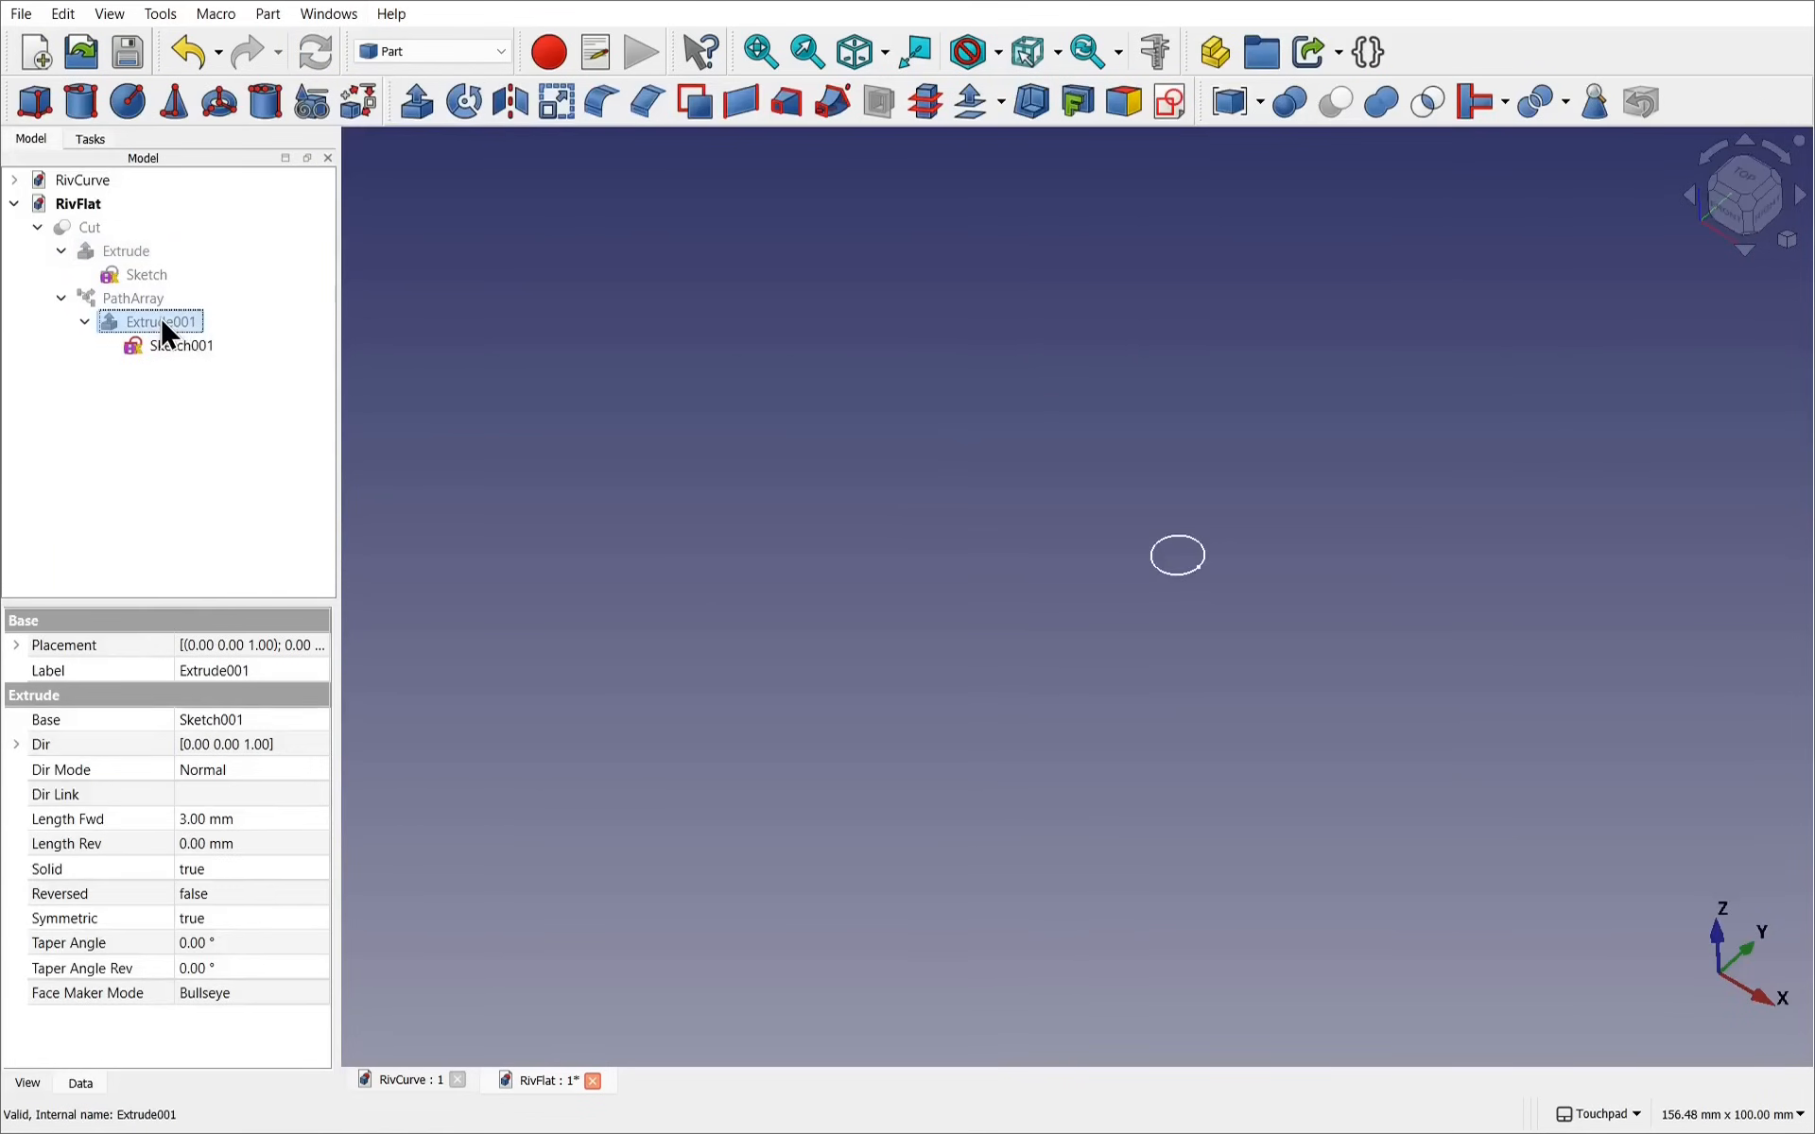
{"action": "key", "text": "space"}
{"action": "middle_click_drag", "start_coordinate": [1206, 572], "coordinate": [1215, 550]}
{"action": "scroll", "coordinate": [1201, 594], "scroll_direction": "up", "scroll_amount": 4}
{"action": "scroll", "coordinate": [1203, 598], "scroll_direction": "up", "scroll_amount": 3}
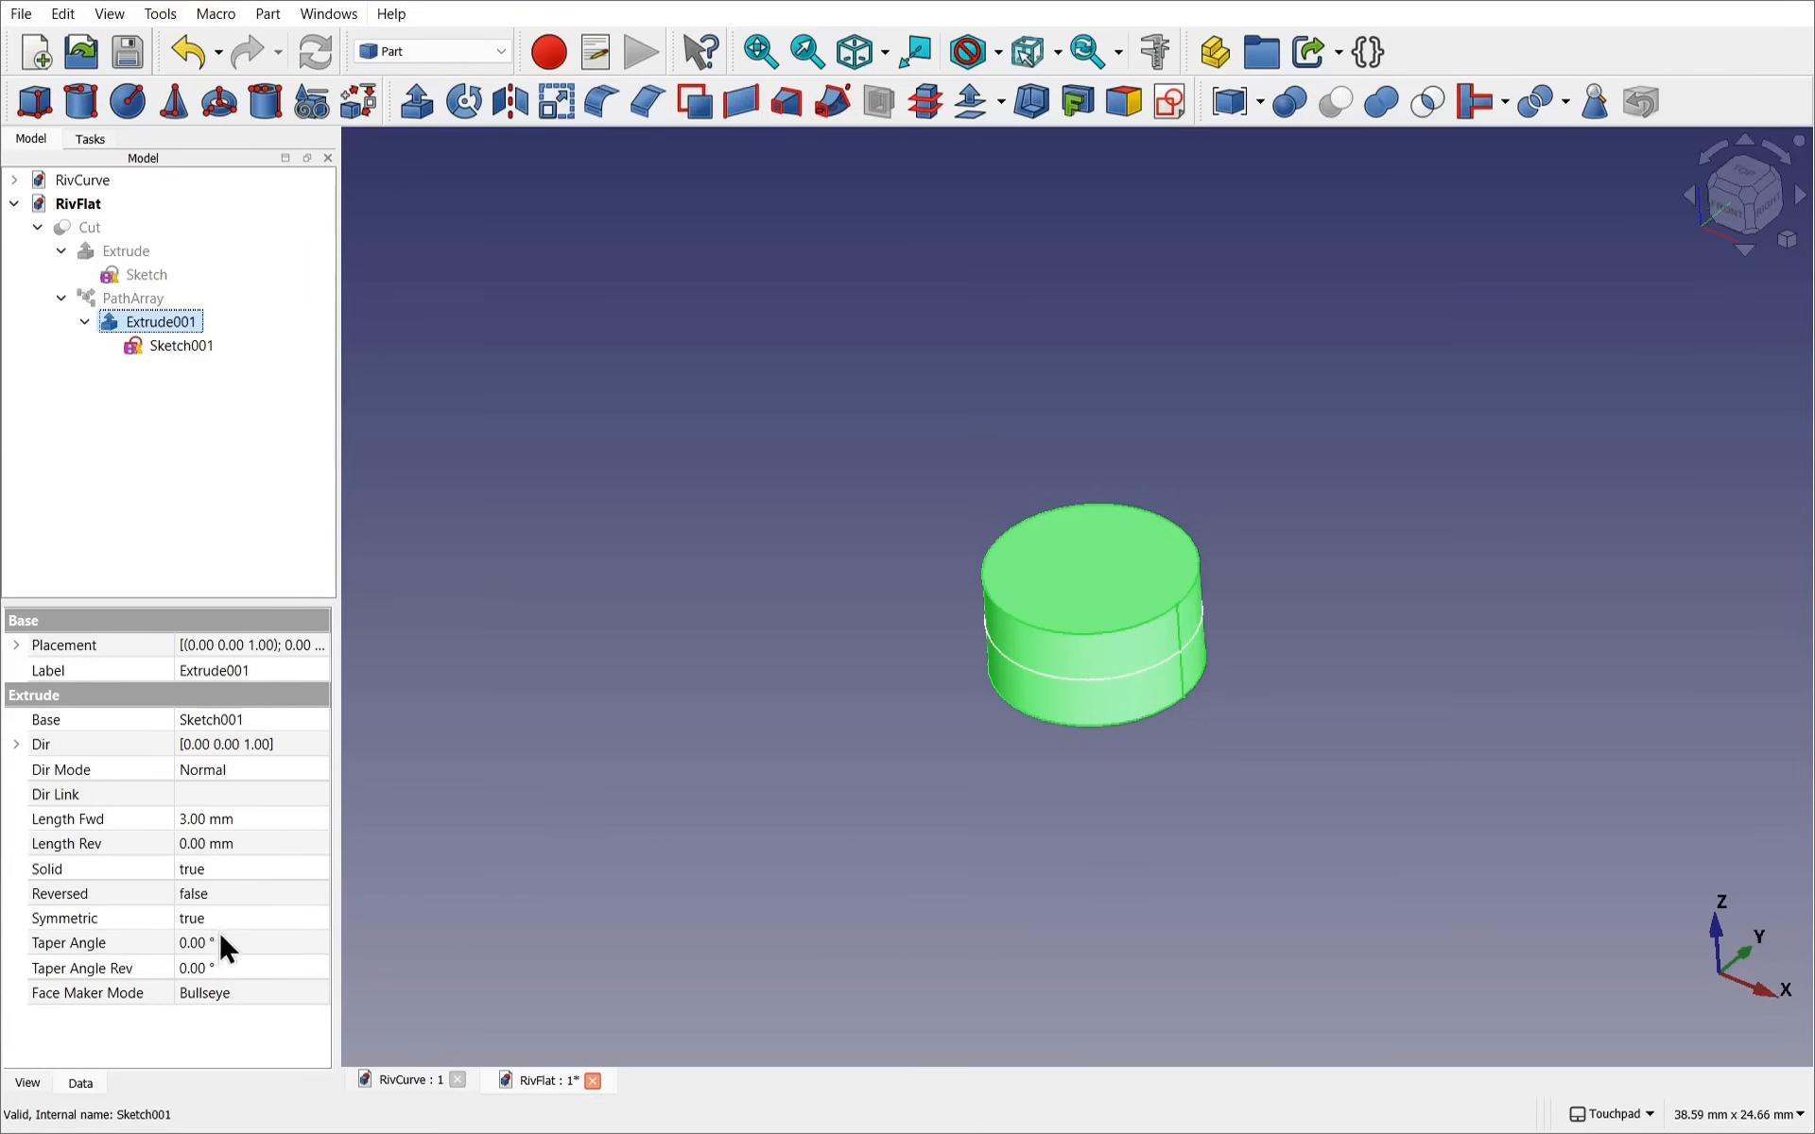
Hide Extrude001 and Sketch001, and show the PathArray of cylinders
{"action": "left_click", "coordinate": [43, 348], "text": "ctrl"}
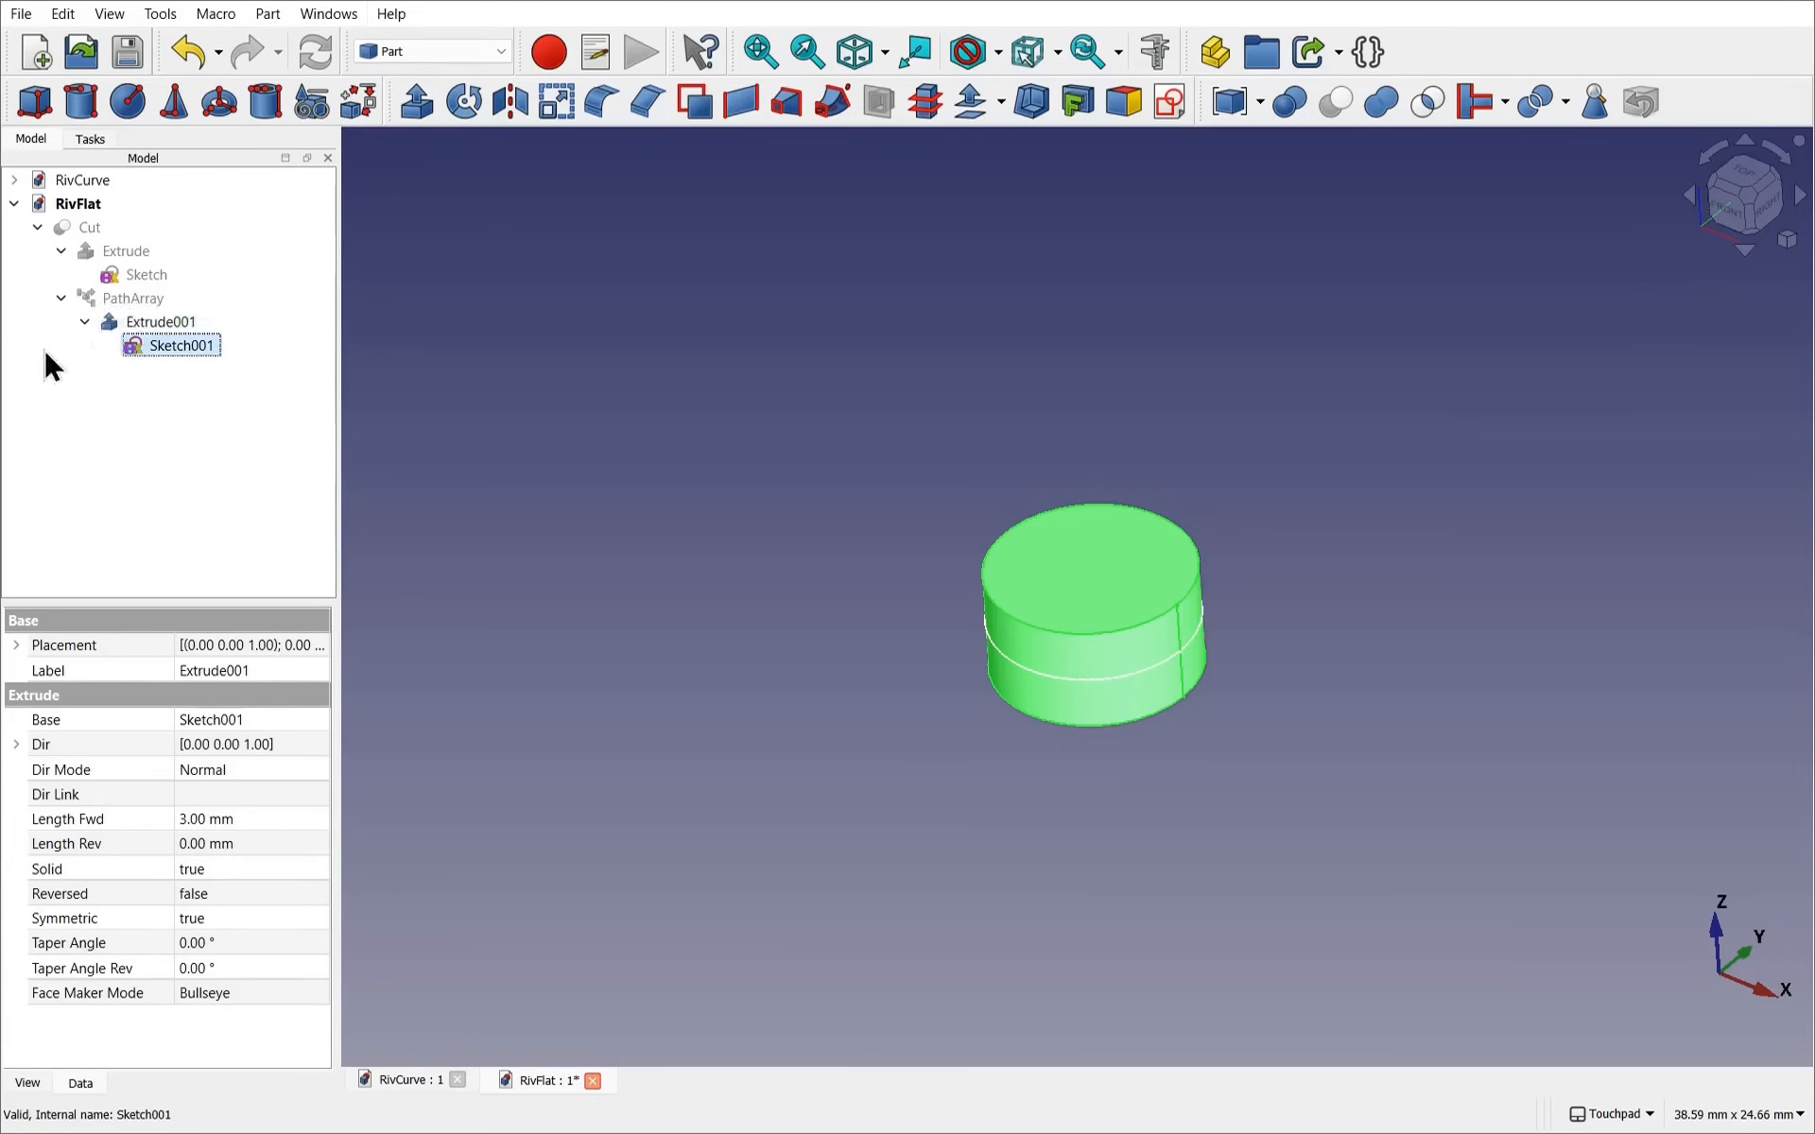
{"action": "left_click", "coordinate": [138, 291]}
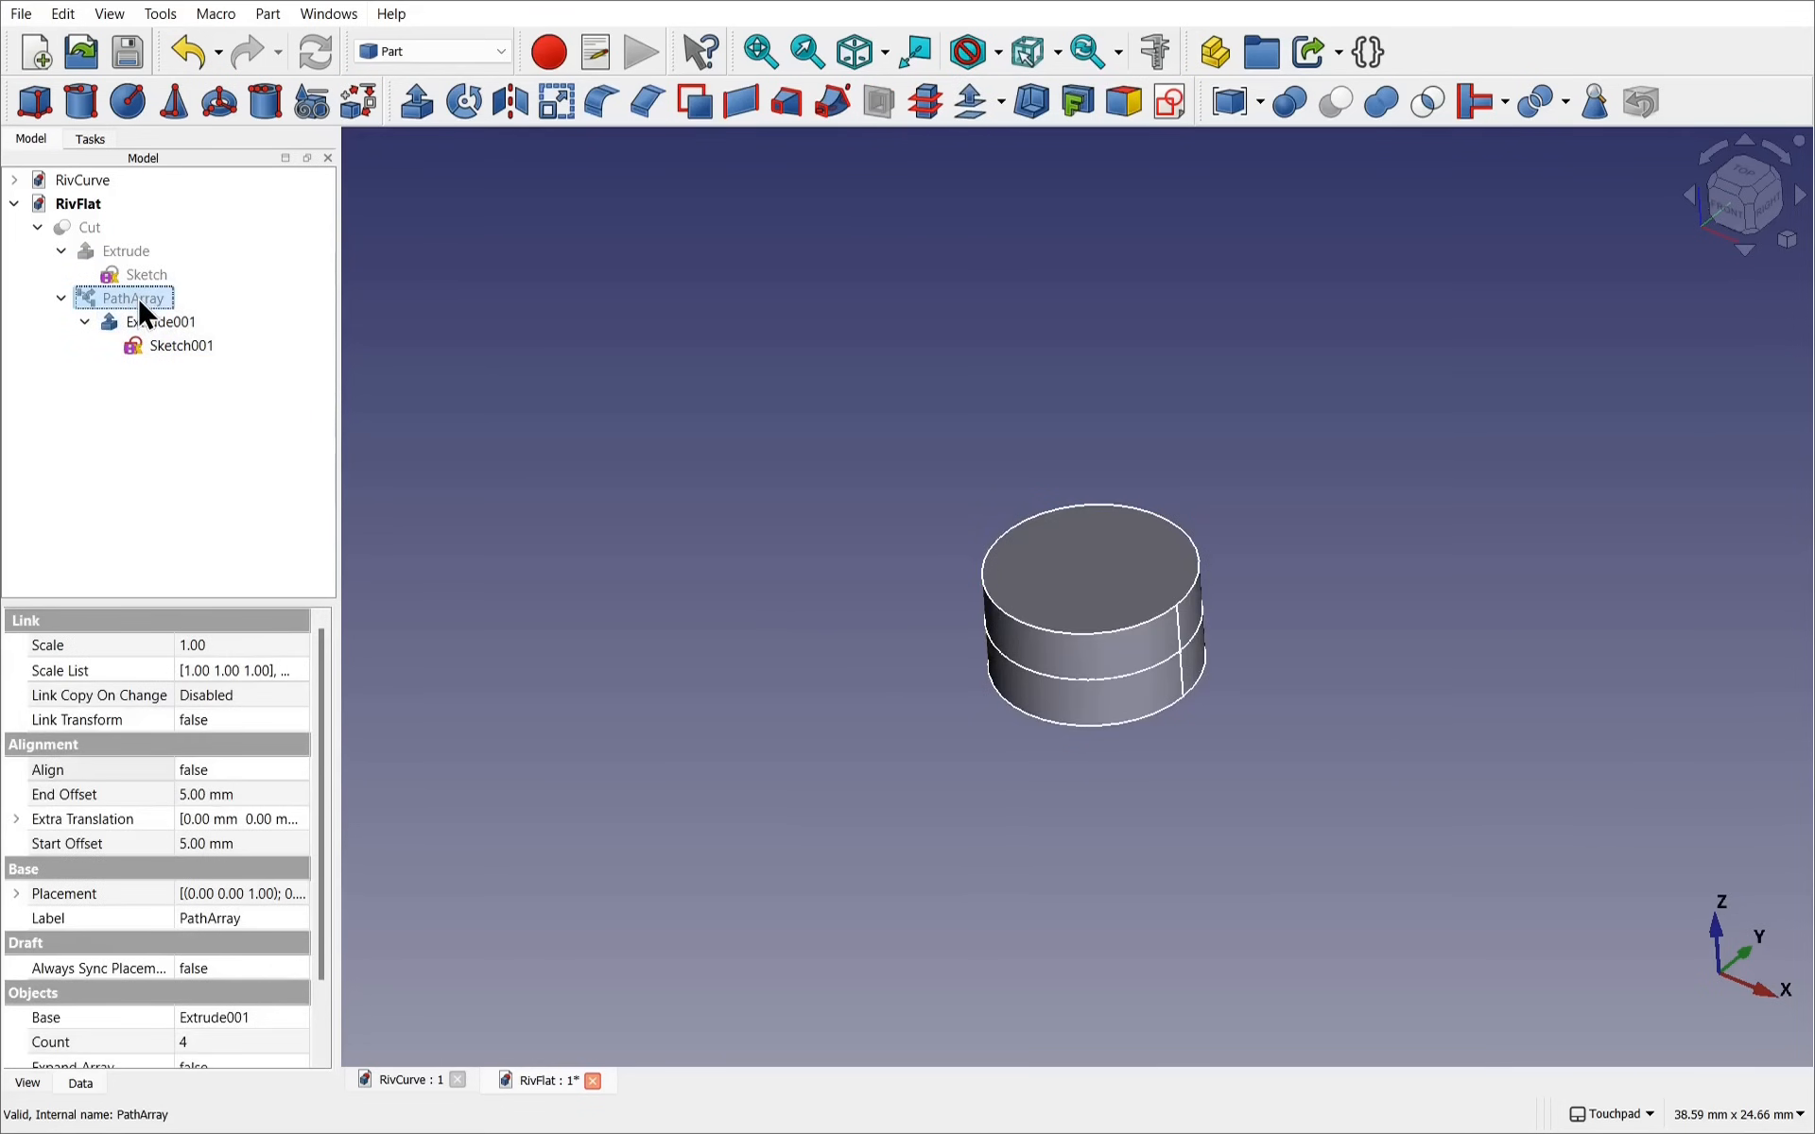
{"action": "left_click", "coordinate": [149, 319]}
{"action": "left_click", "coordinate": [172, 346]}
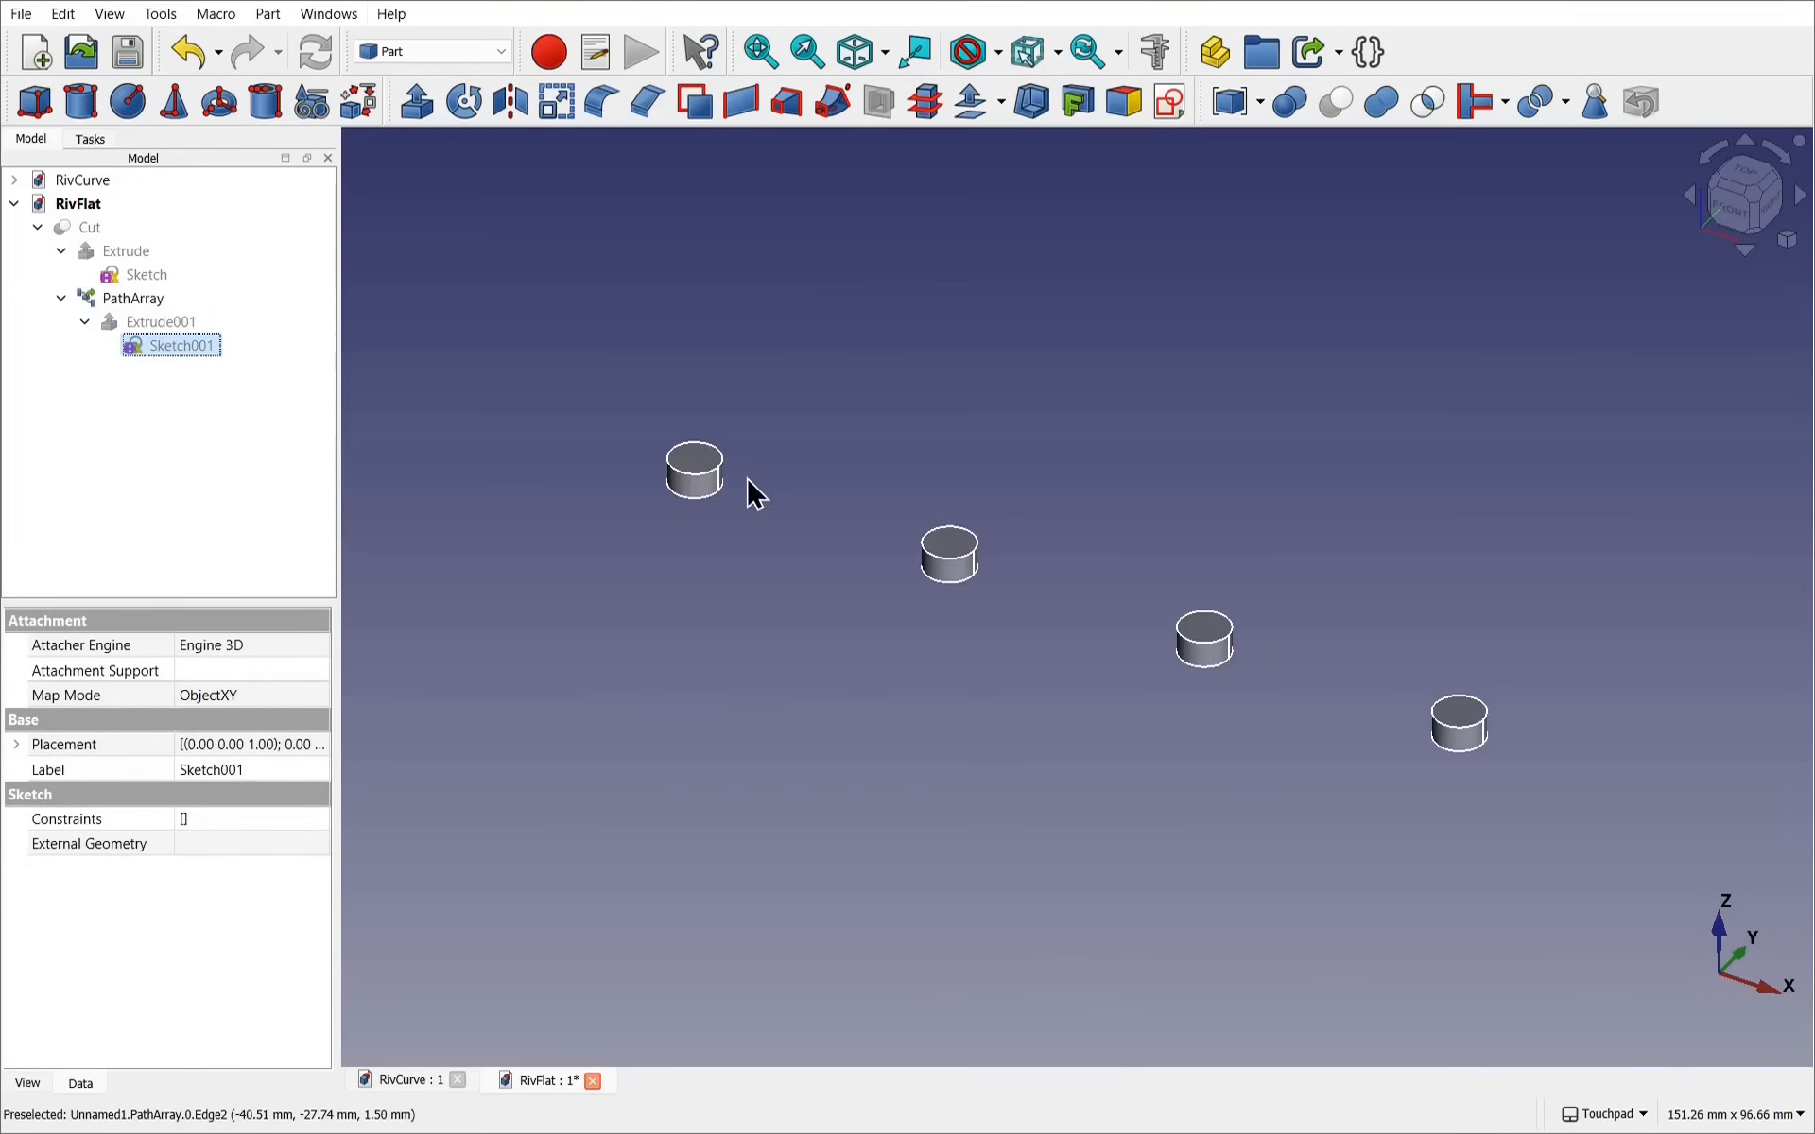
Show the plate Extrude together with the PathArray and examine how the cylinders sit along its long edge
{"action": "left_click", "coordinate": [138, 250]}
{"action": "key", "text": "space"}
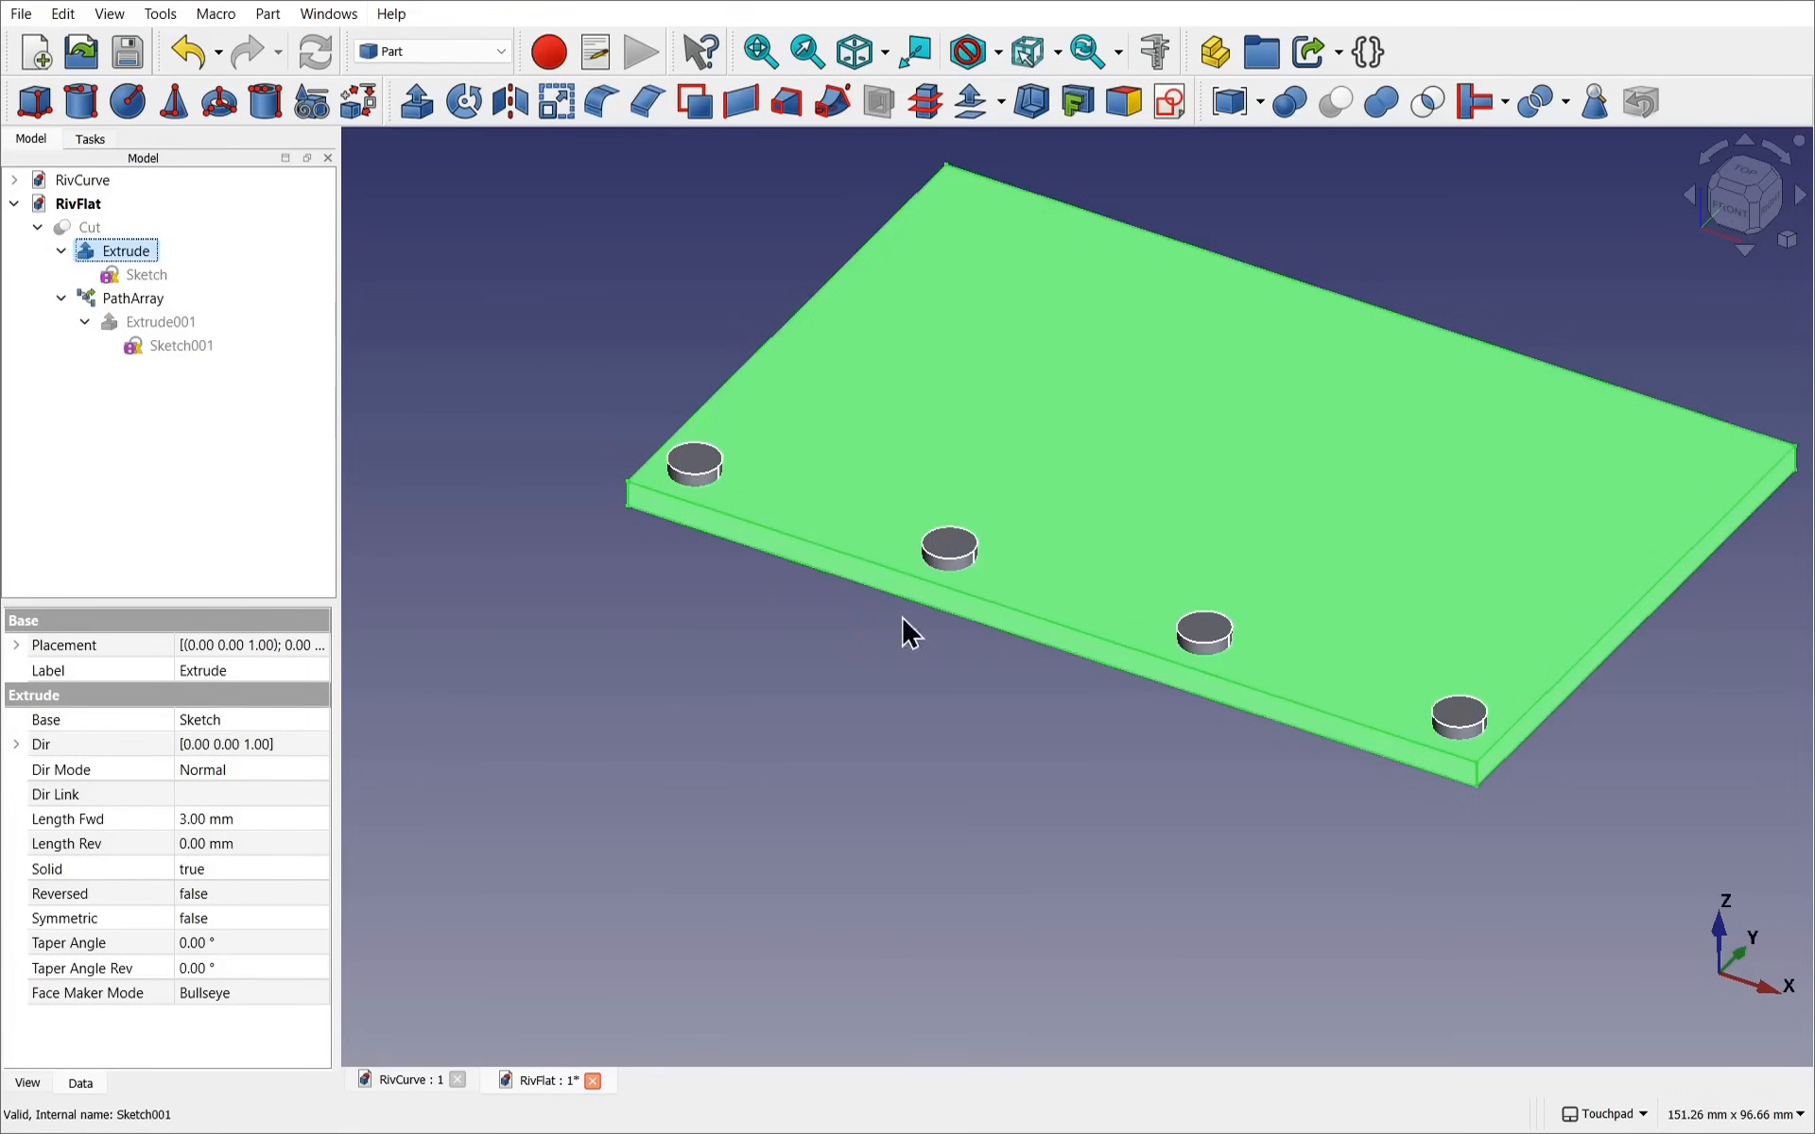
{"action": "left_click_drag", "start_coordinate": [904, 617], "coordinate": [1295, 645], "text": "alt"}
{"action": "scroll", "coordinate": [1164, 614], "scroll_direction": "up", "scroll_amount": 2}
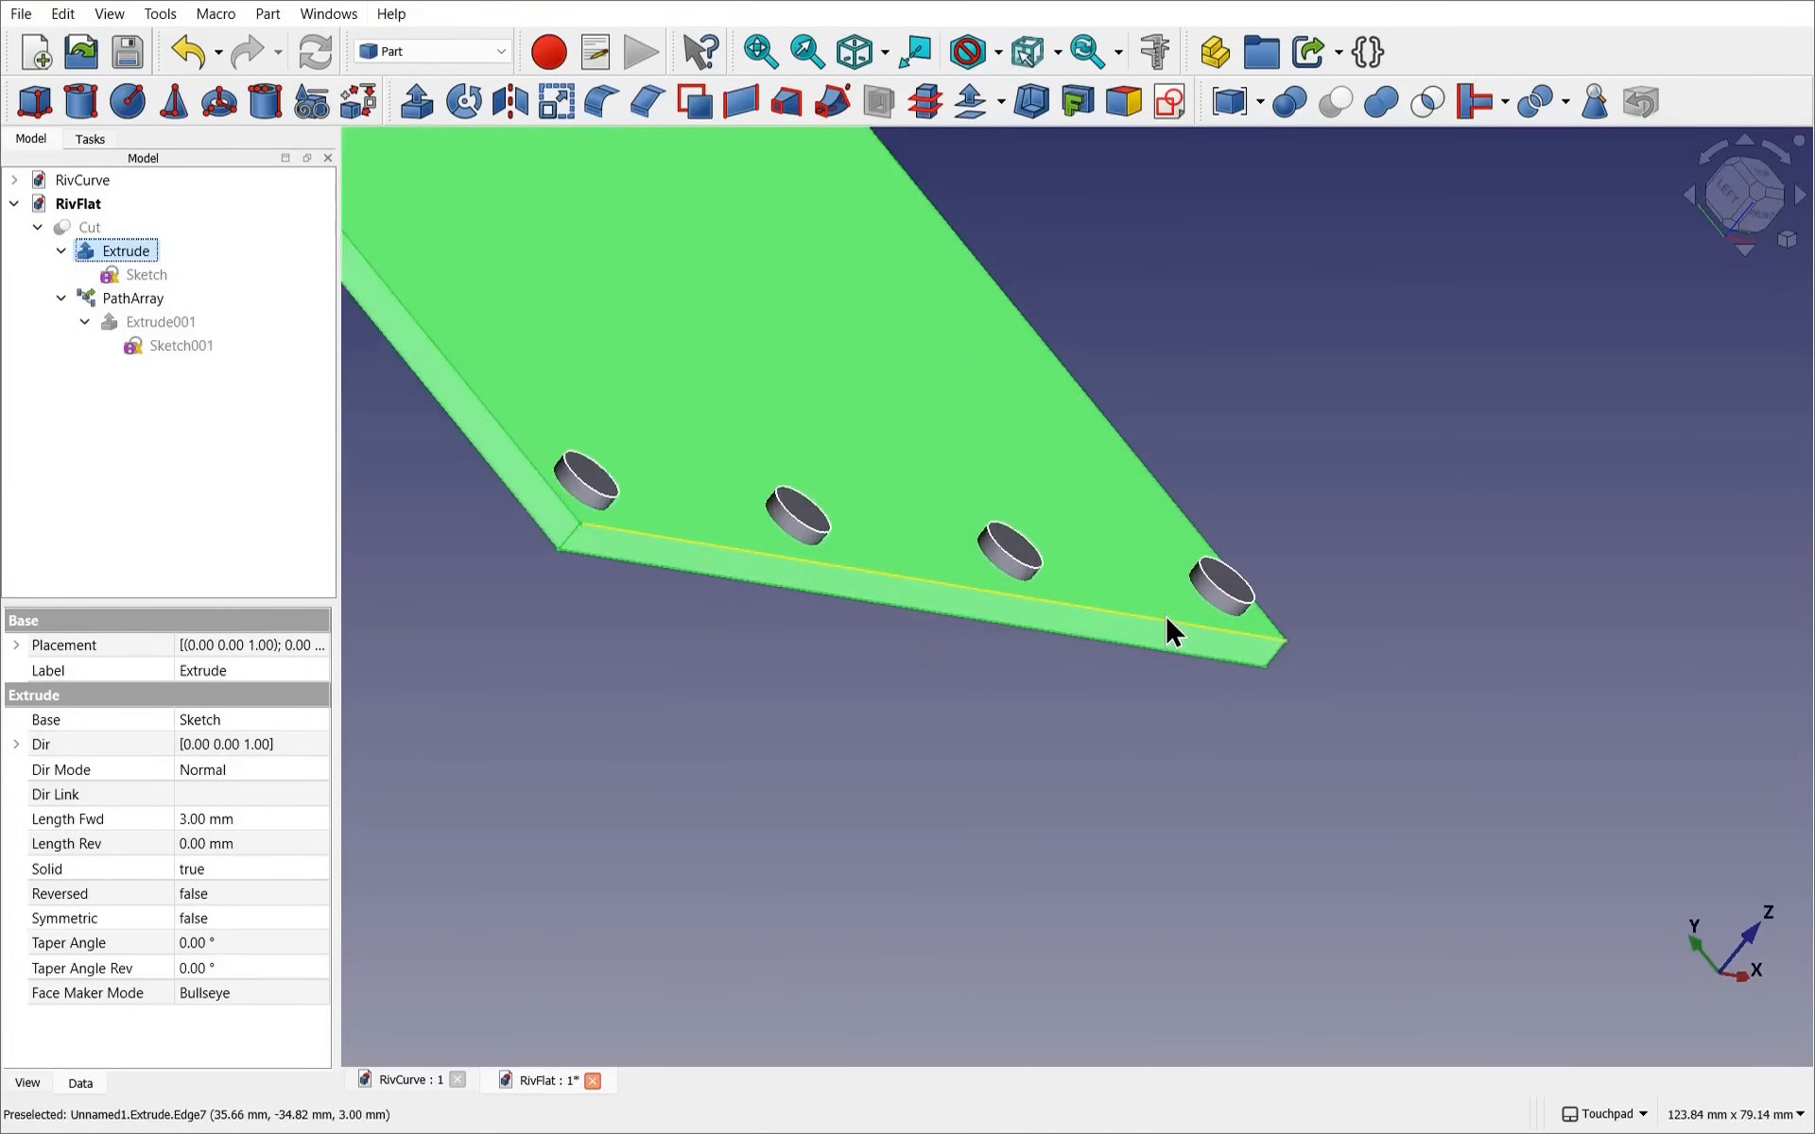
{"action": "left_click_drag", "start_coordinate": [1164, 614], "coordinate": [1240, 665], "text": "alt"}
Select the plate's upper long edge beside the row of cylinders and view it as the array path
{"action": "left_click", "coordinate": [1238, 659]}
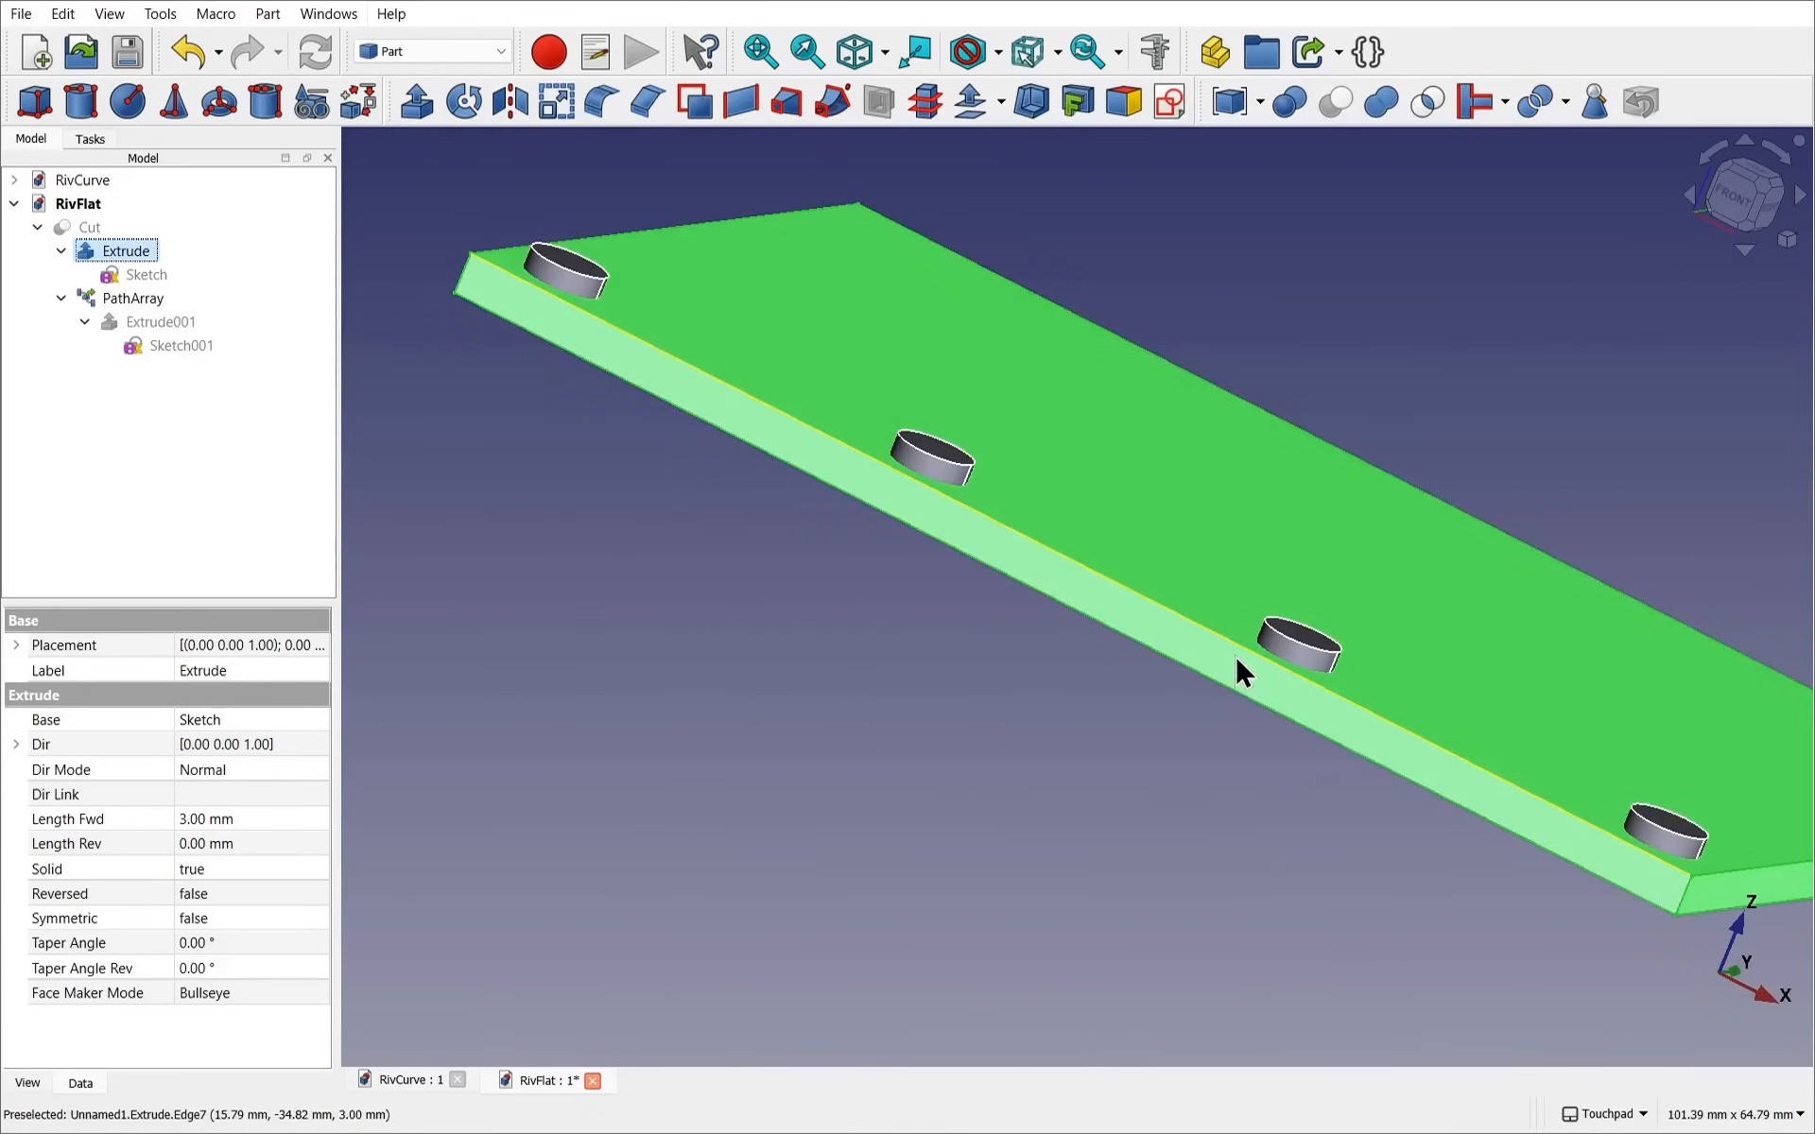
{"action": "left_click", "coordinate": [839, 673]}
{"action": "left_click", "coordinate": [743, 391]}
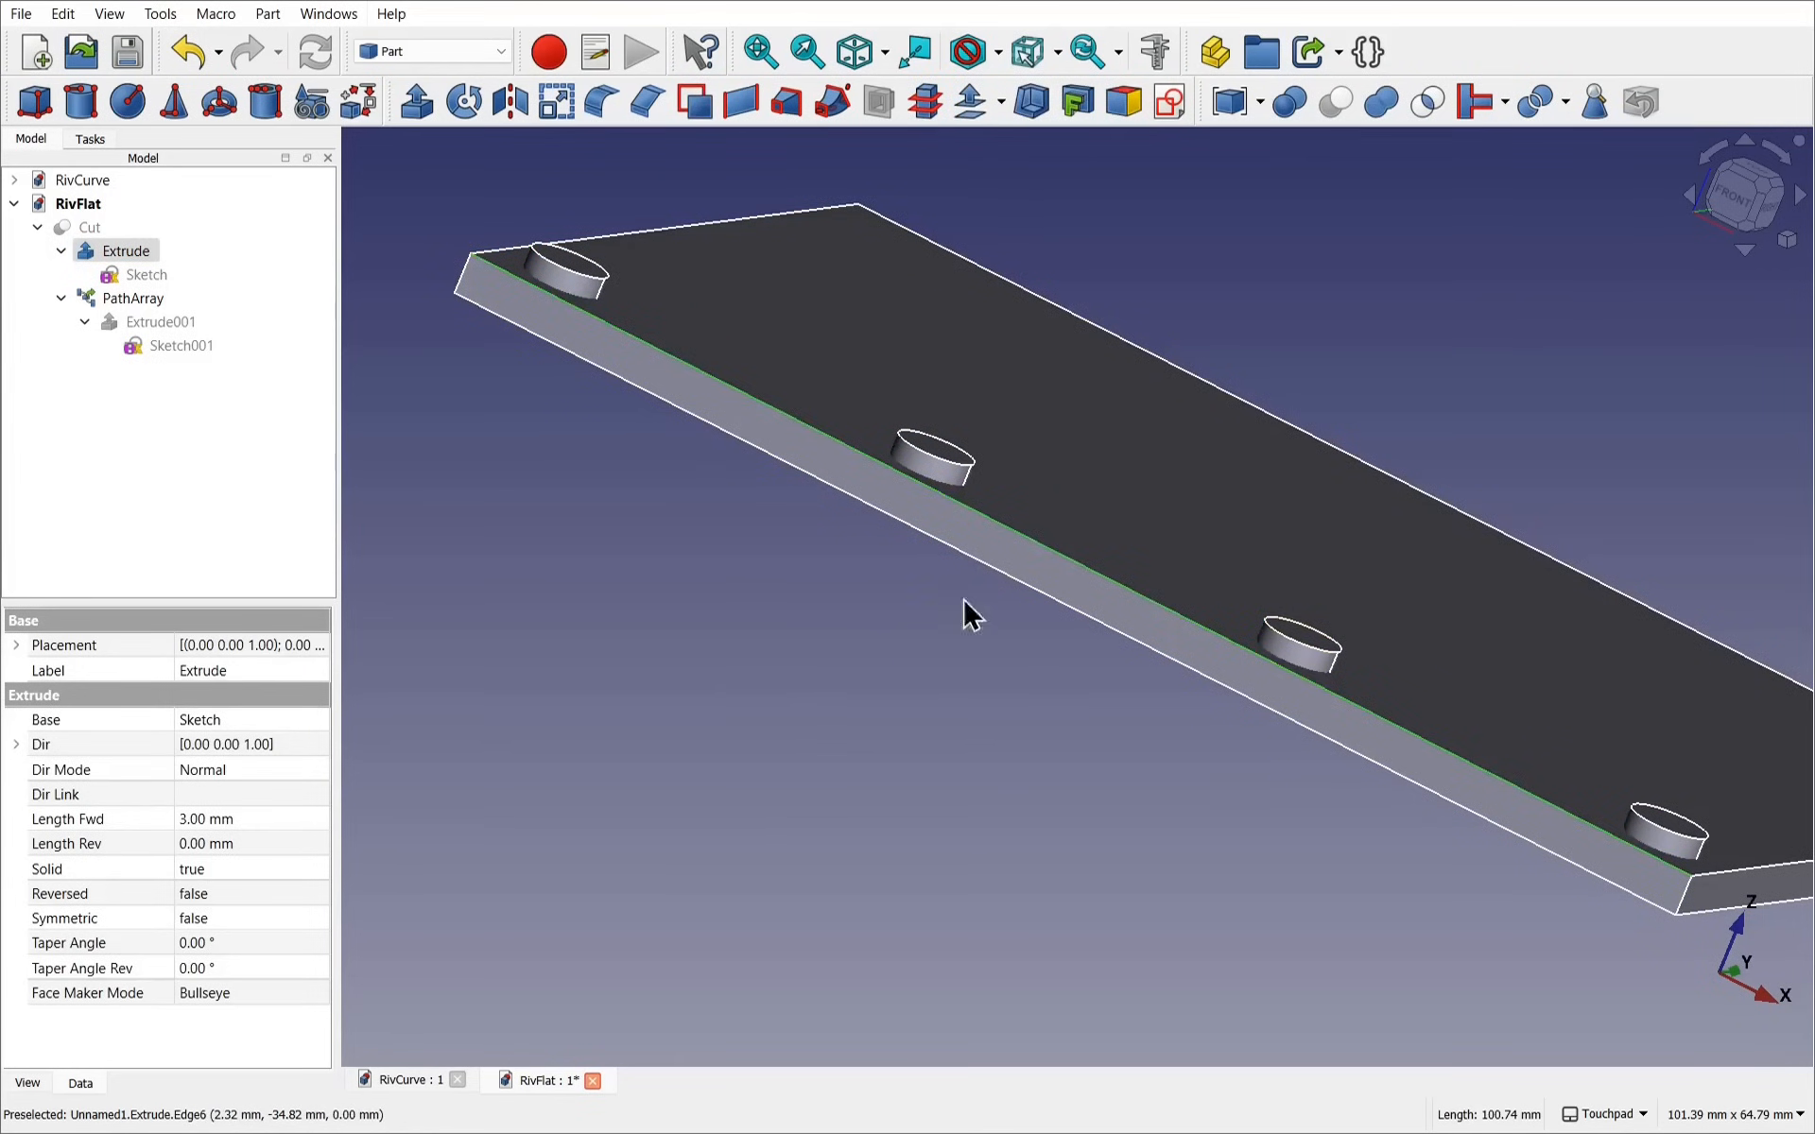
{"action": "left_click_drag", "start_coordinate": [831, 605], "coordinate": [738, 628], "text": "shift"}
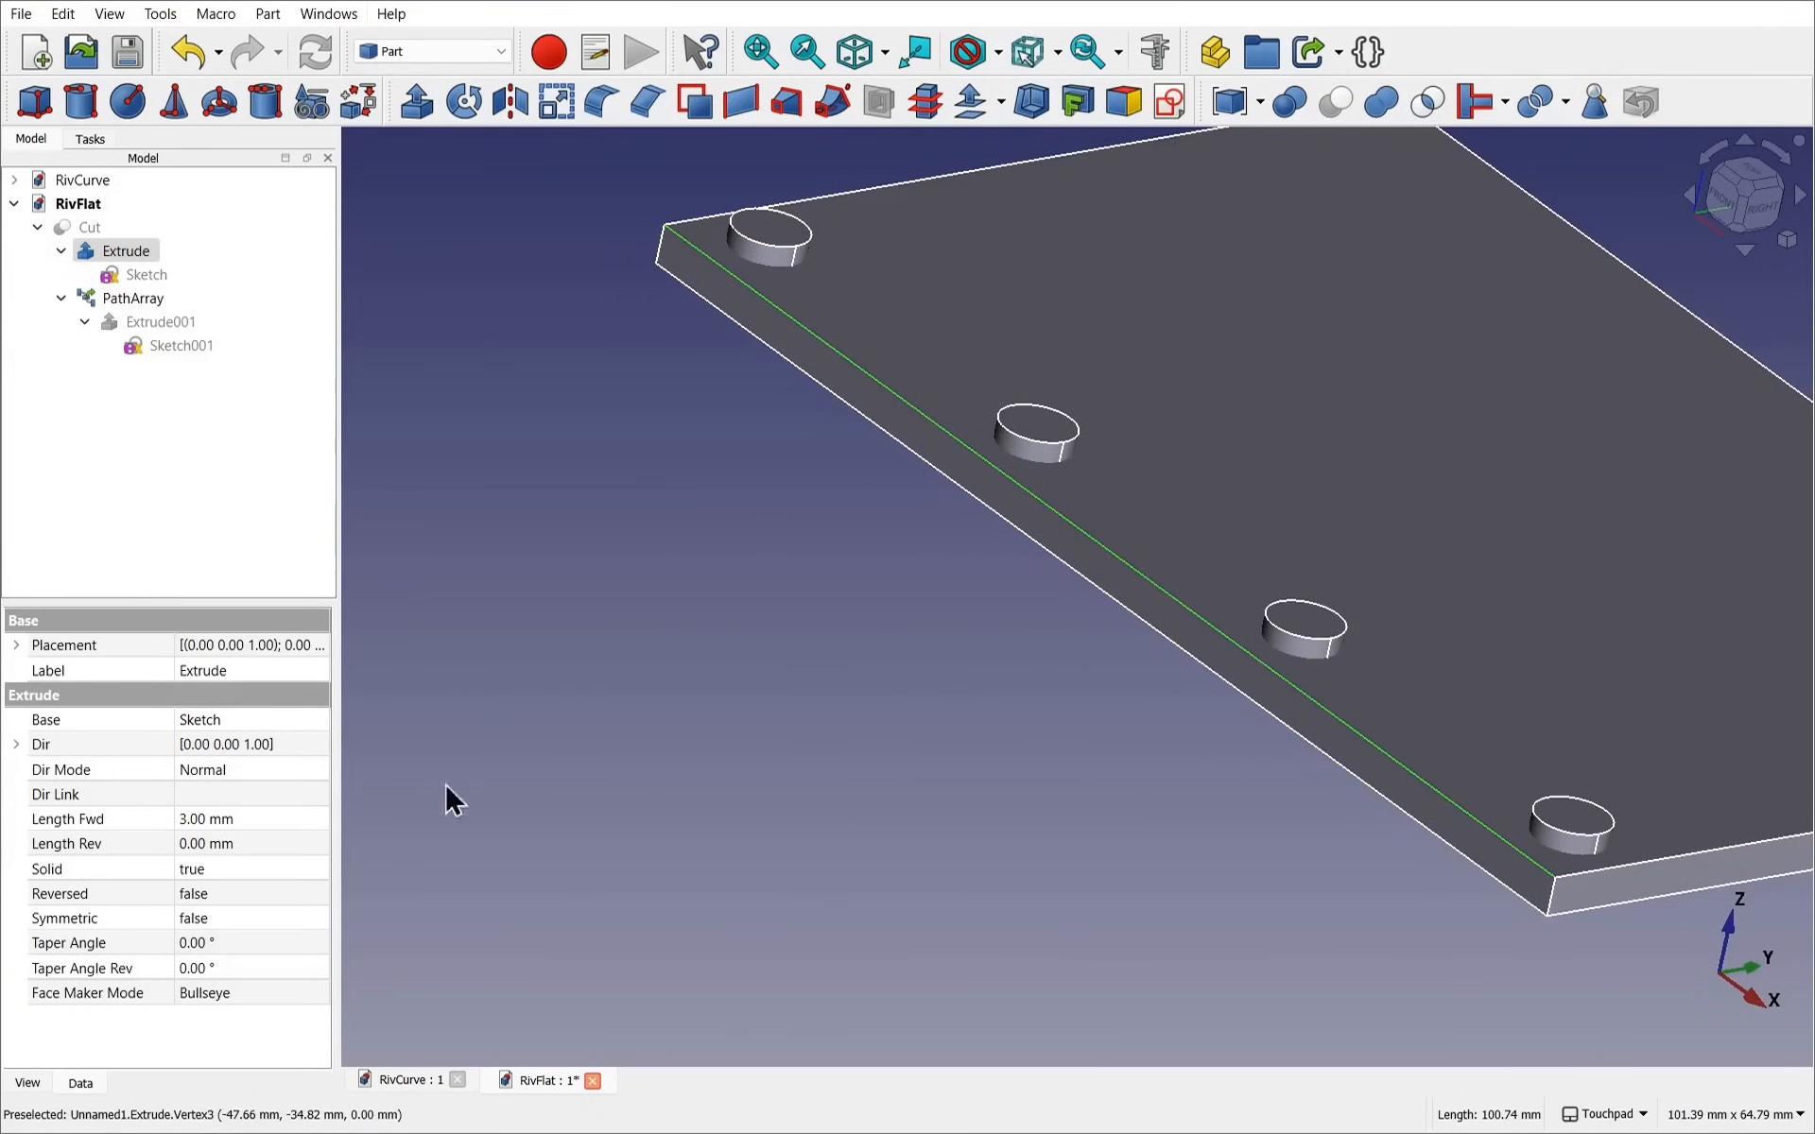
Show Extrude001, and hide the plate Extrude and the PathArray
{"action": "left_click", "coordinate": [157, 324]}
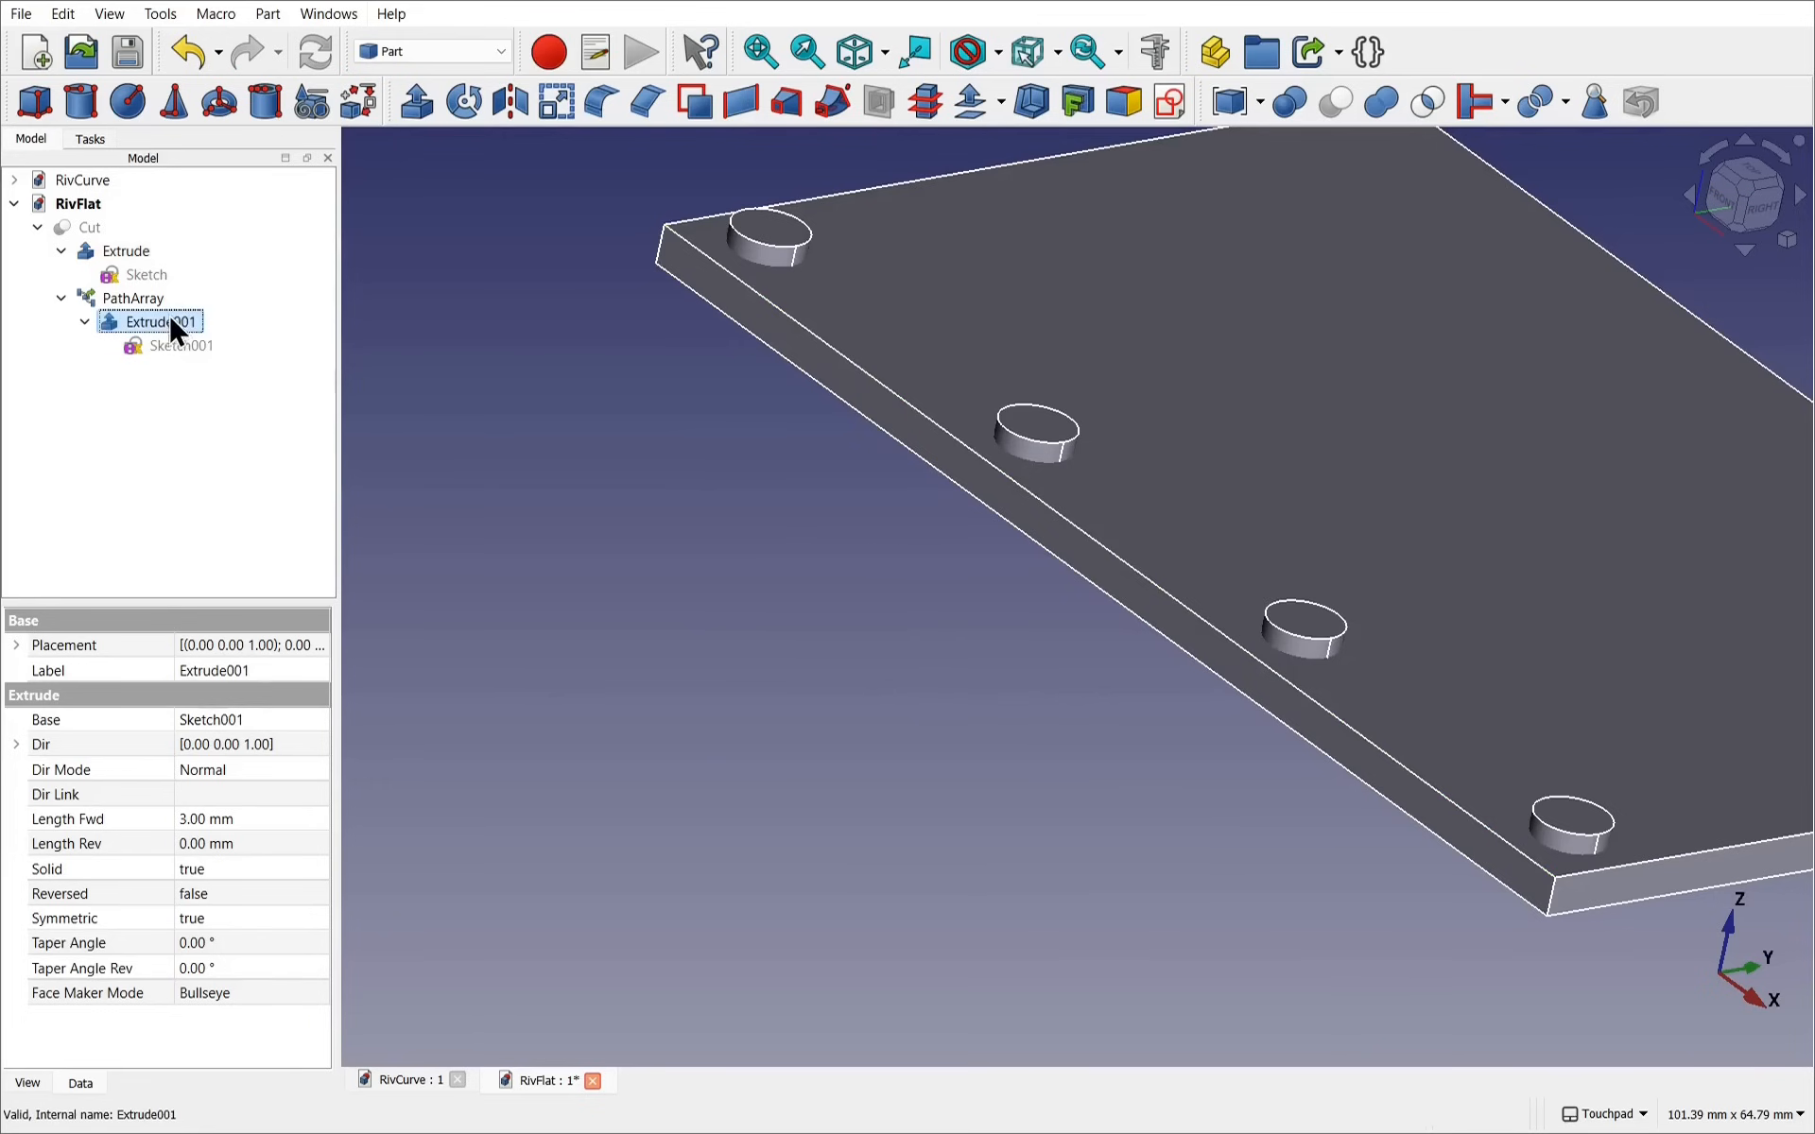
{"action": "left_click", "coordinate": [134, 252]}
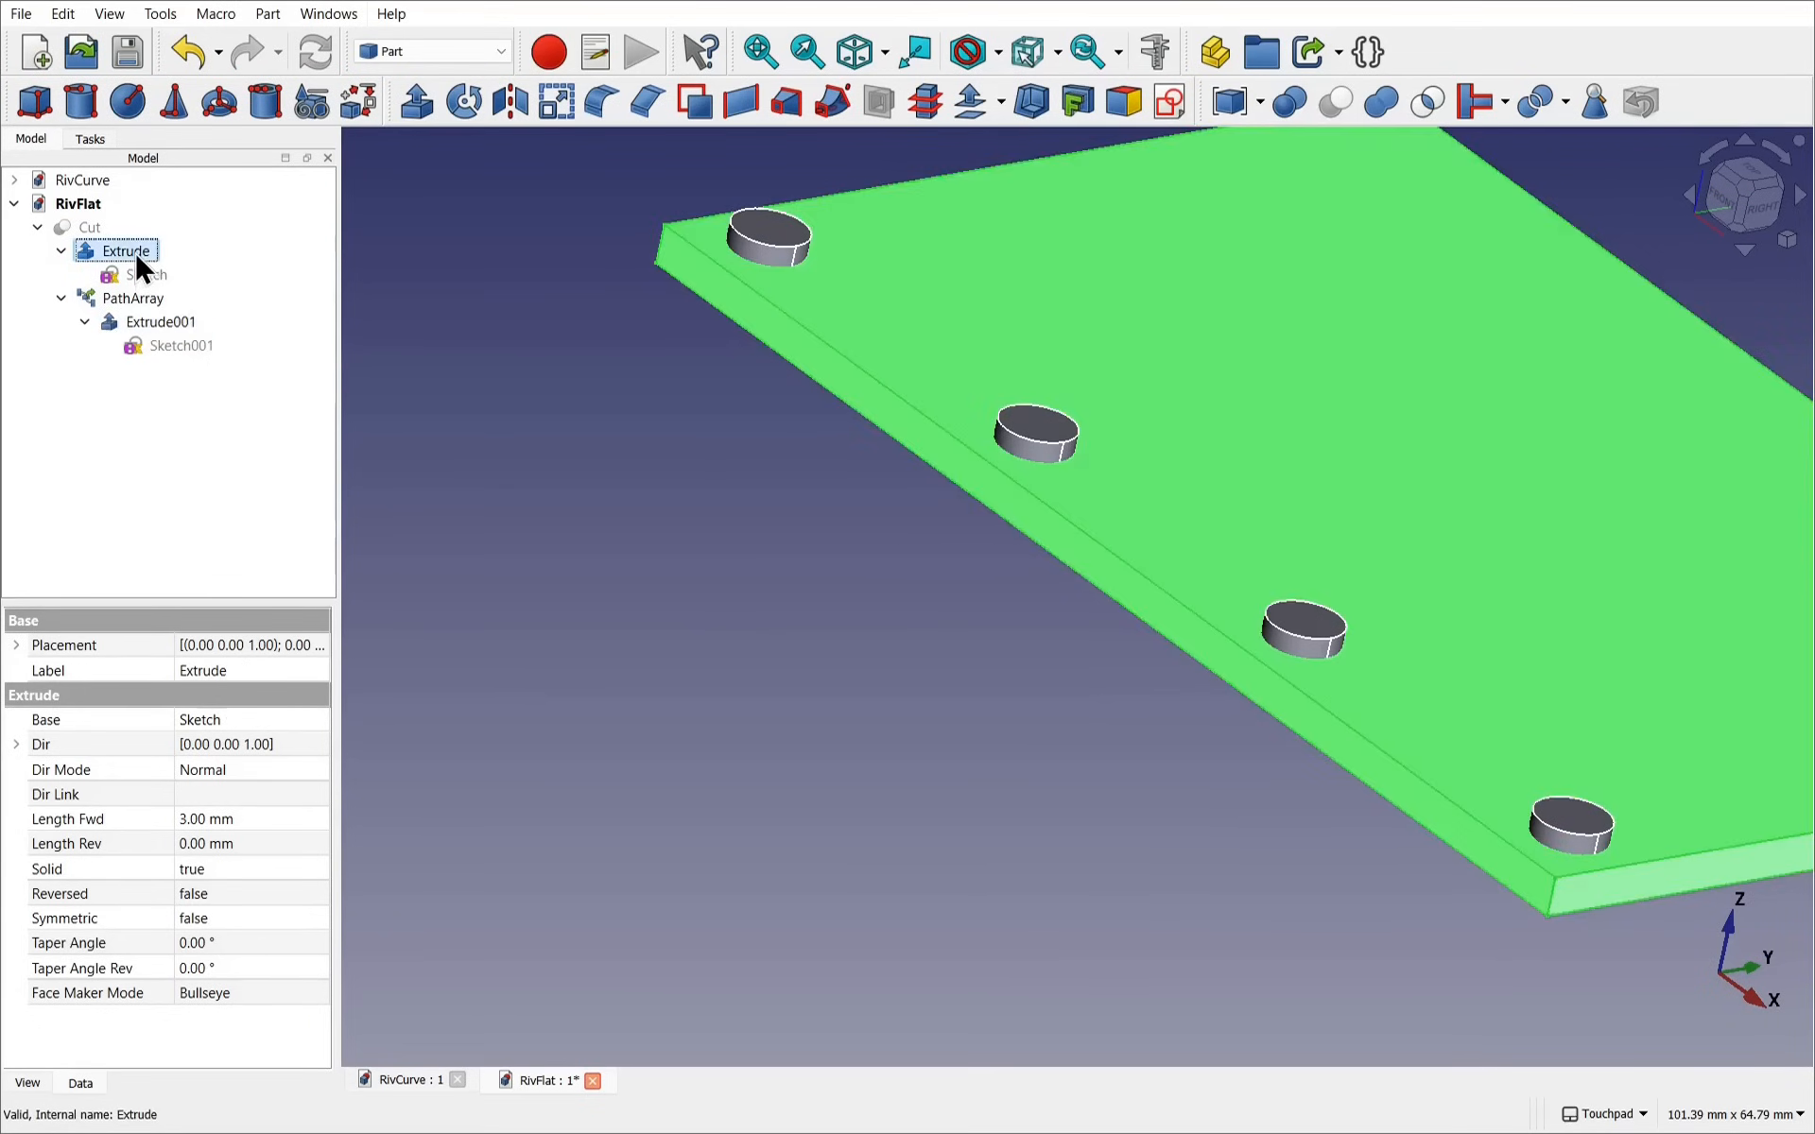
{"action": "key", "text": "space"}
{"action": "left_click", "coordinate": [135, 303]}
{"action": "key", "text": "space"}
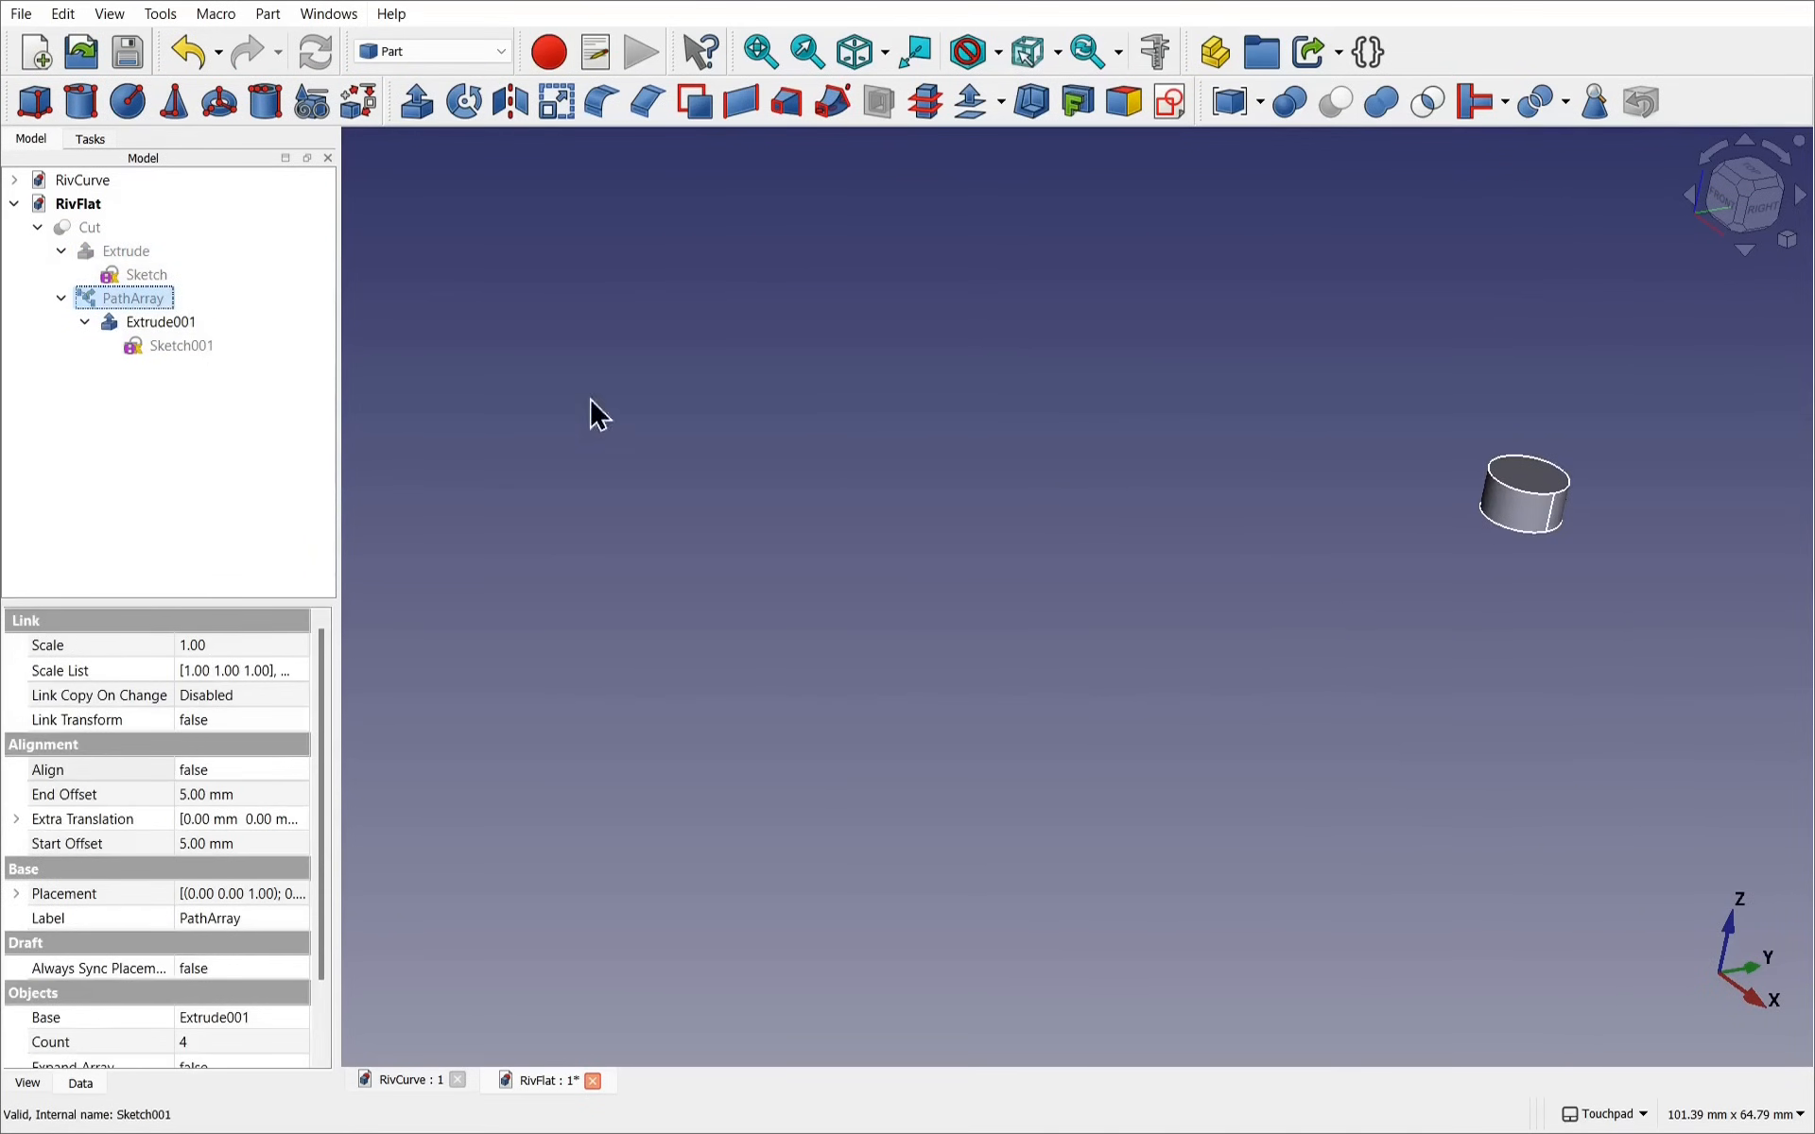
Open the Transform of Extrude001 to examine where its origin lies relative to the cylinder, and cancel it
{"action": "left_click", "coordinate": [161, 326]}
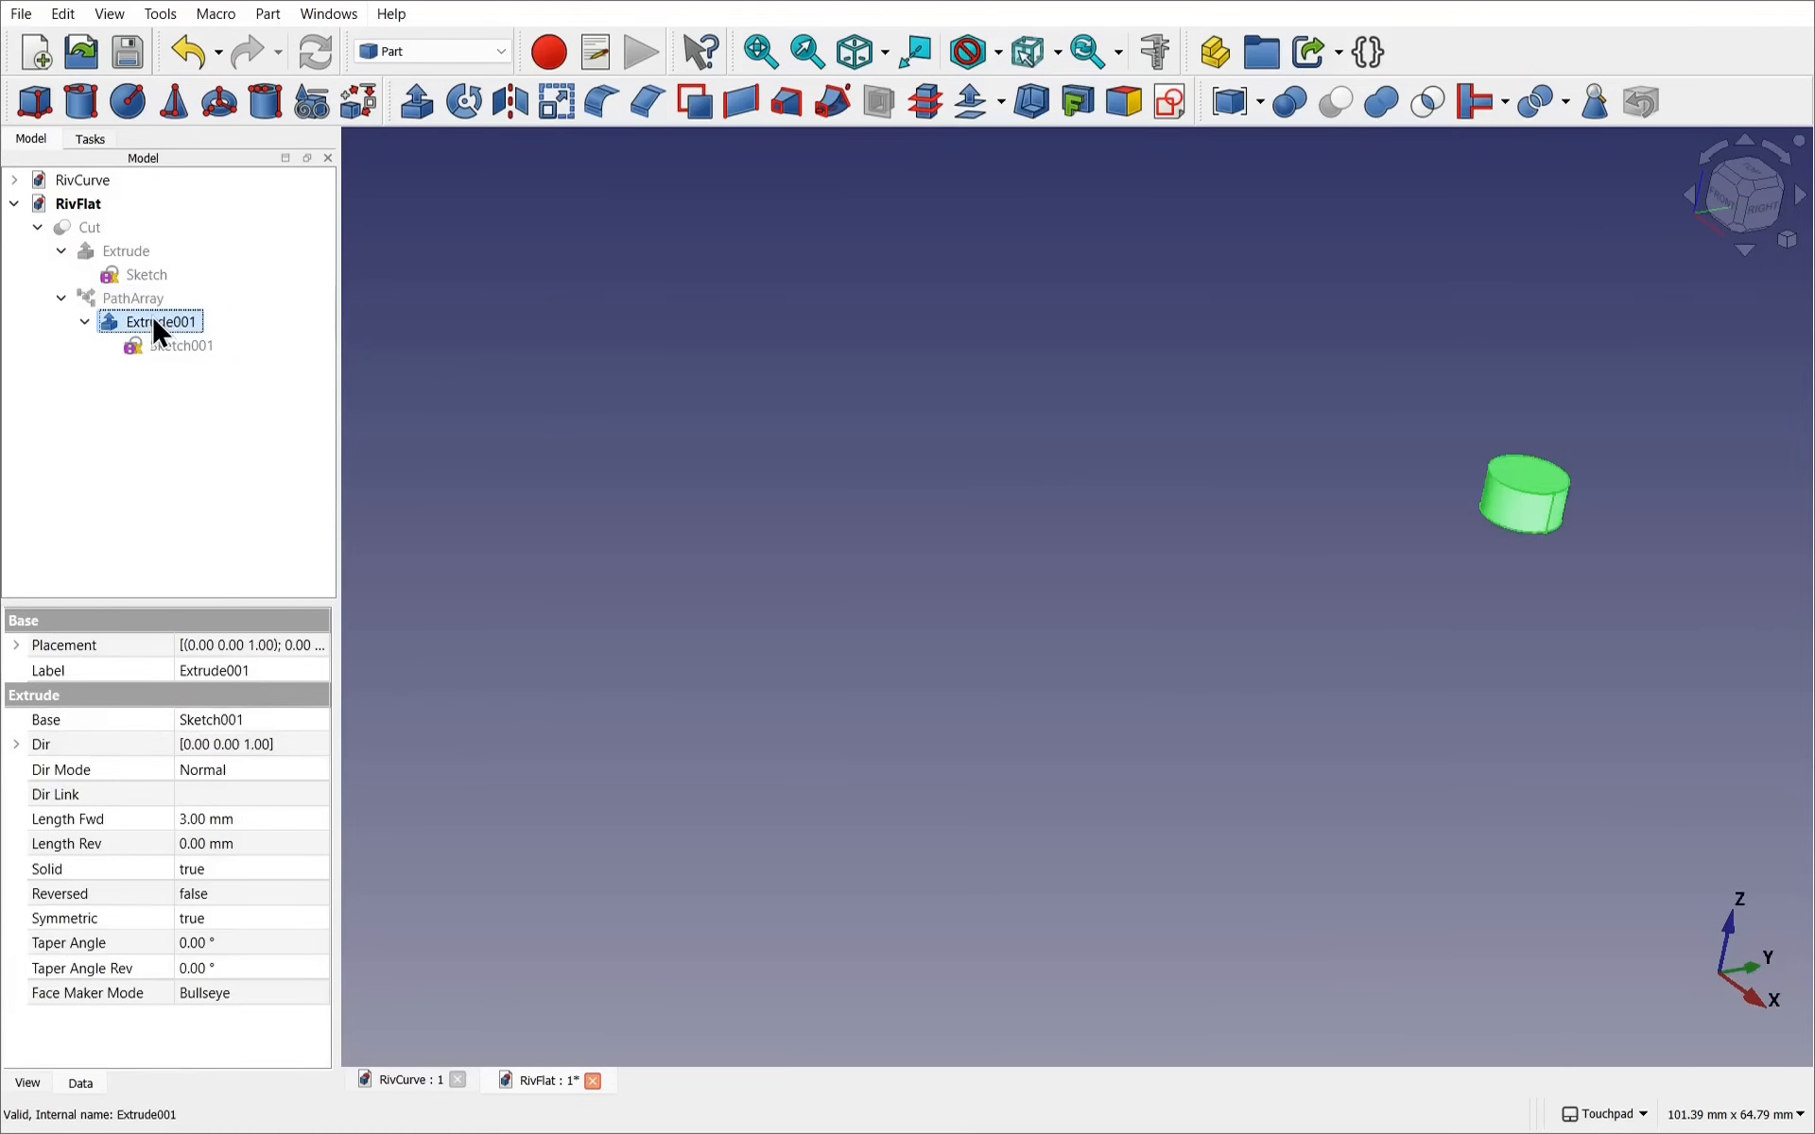
{"action": "right_click", "coordinate": [158, 329]}
{"action": "left_click", "coordinate": [244, 17]}
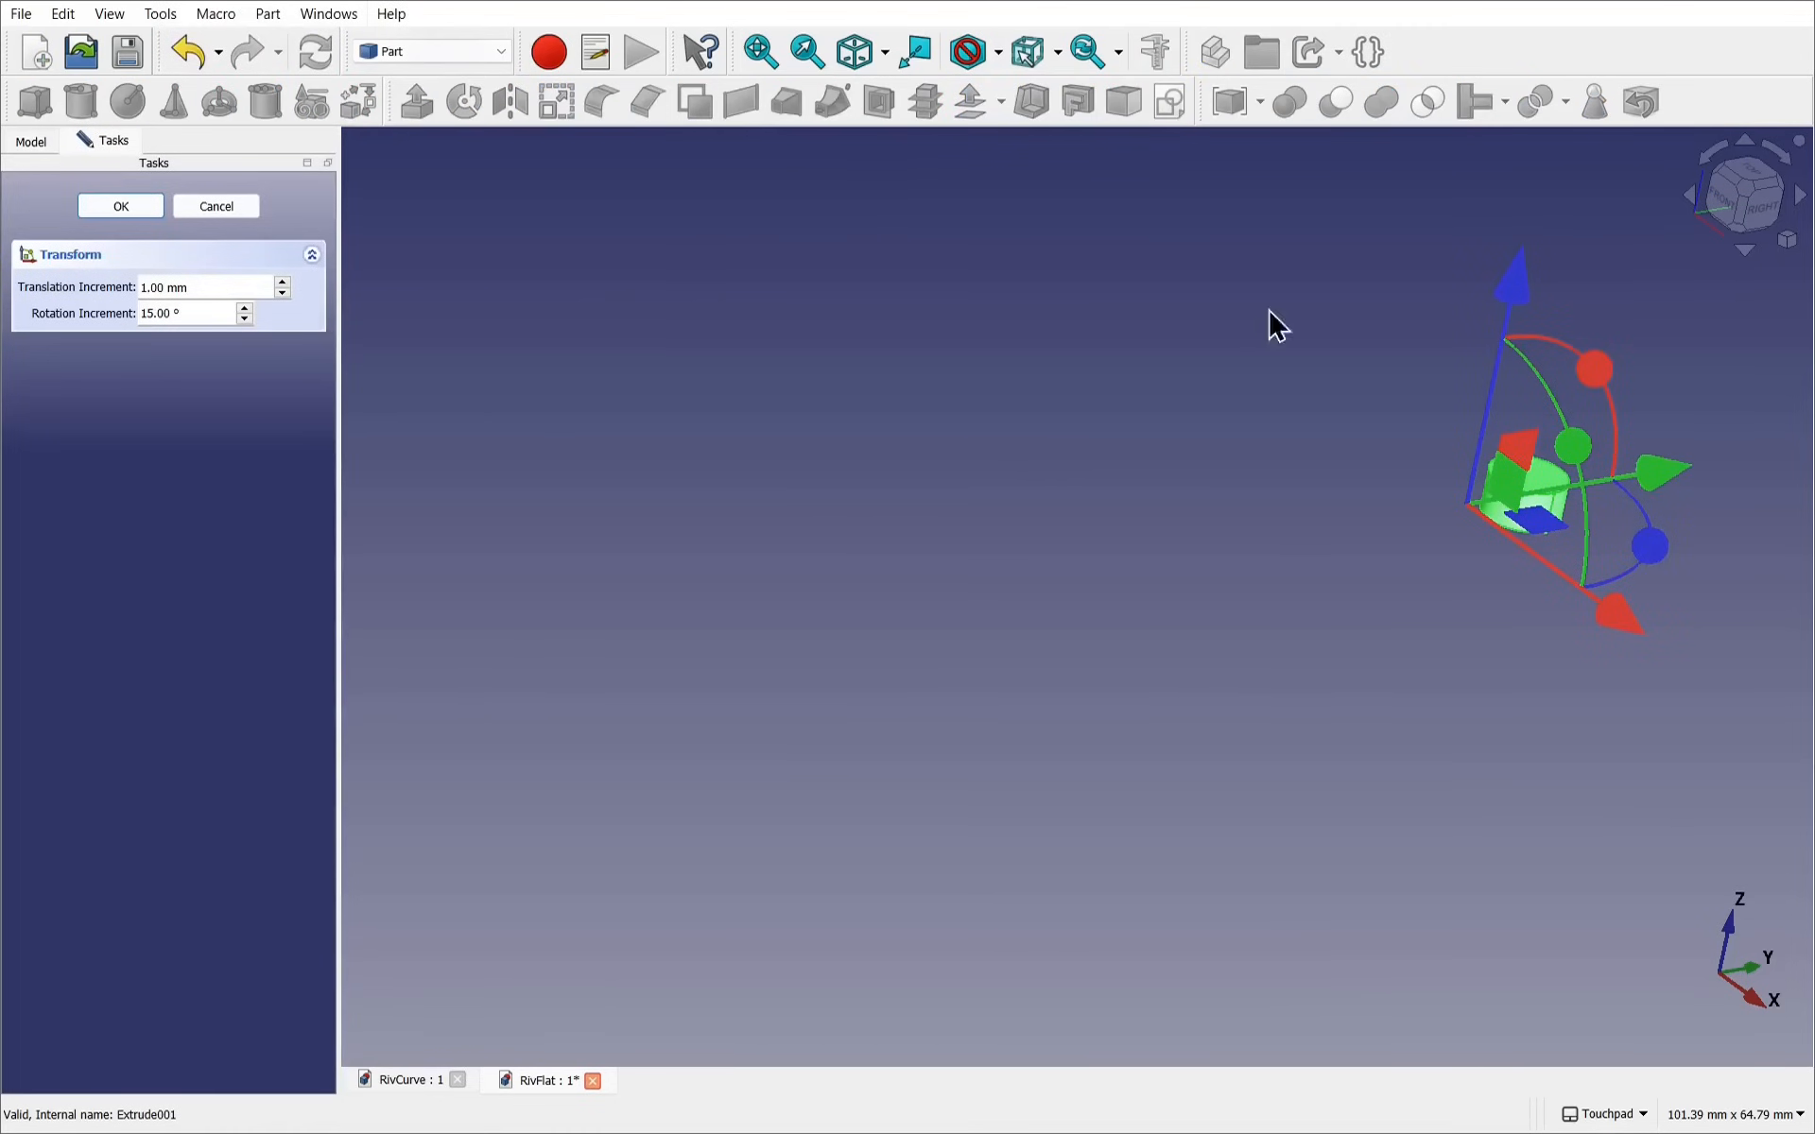
{"action": "left_click_drag", "start_coordinate": [1548, 552], "coordinate": [881, 594], "text": "shift"}
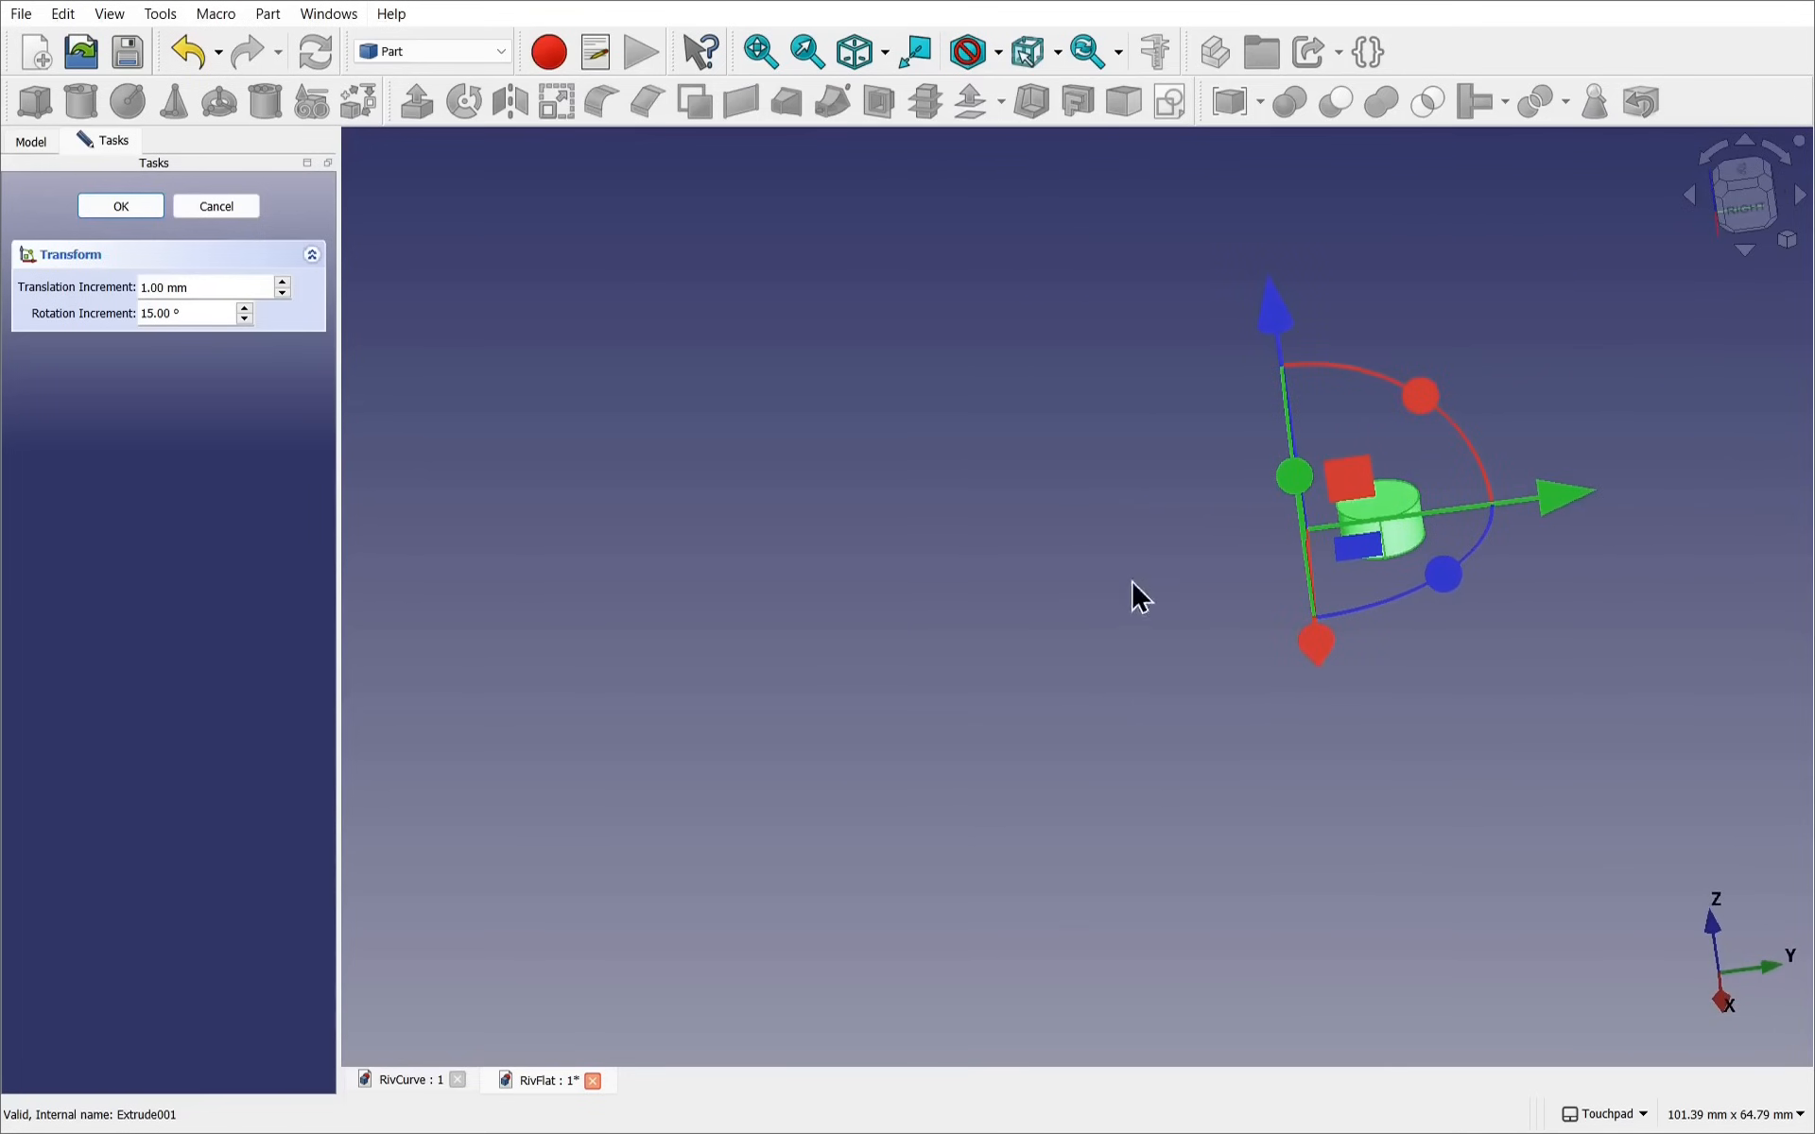
{"action": "scroll", "coordinate": [1304, 538], "scroll_direction": "up", "scroll_amount": 4}
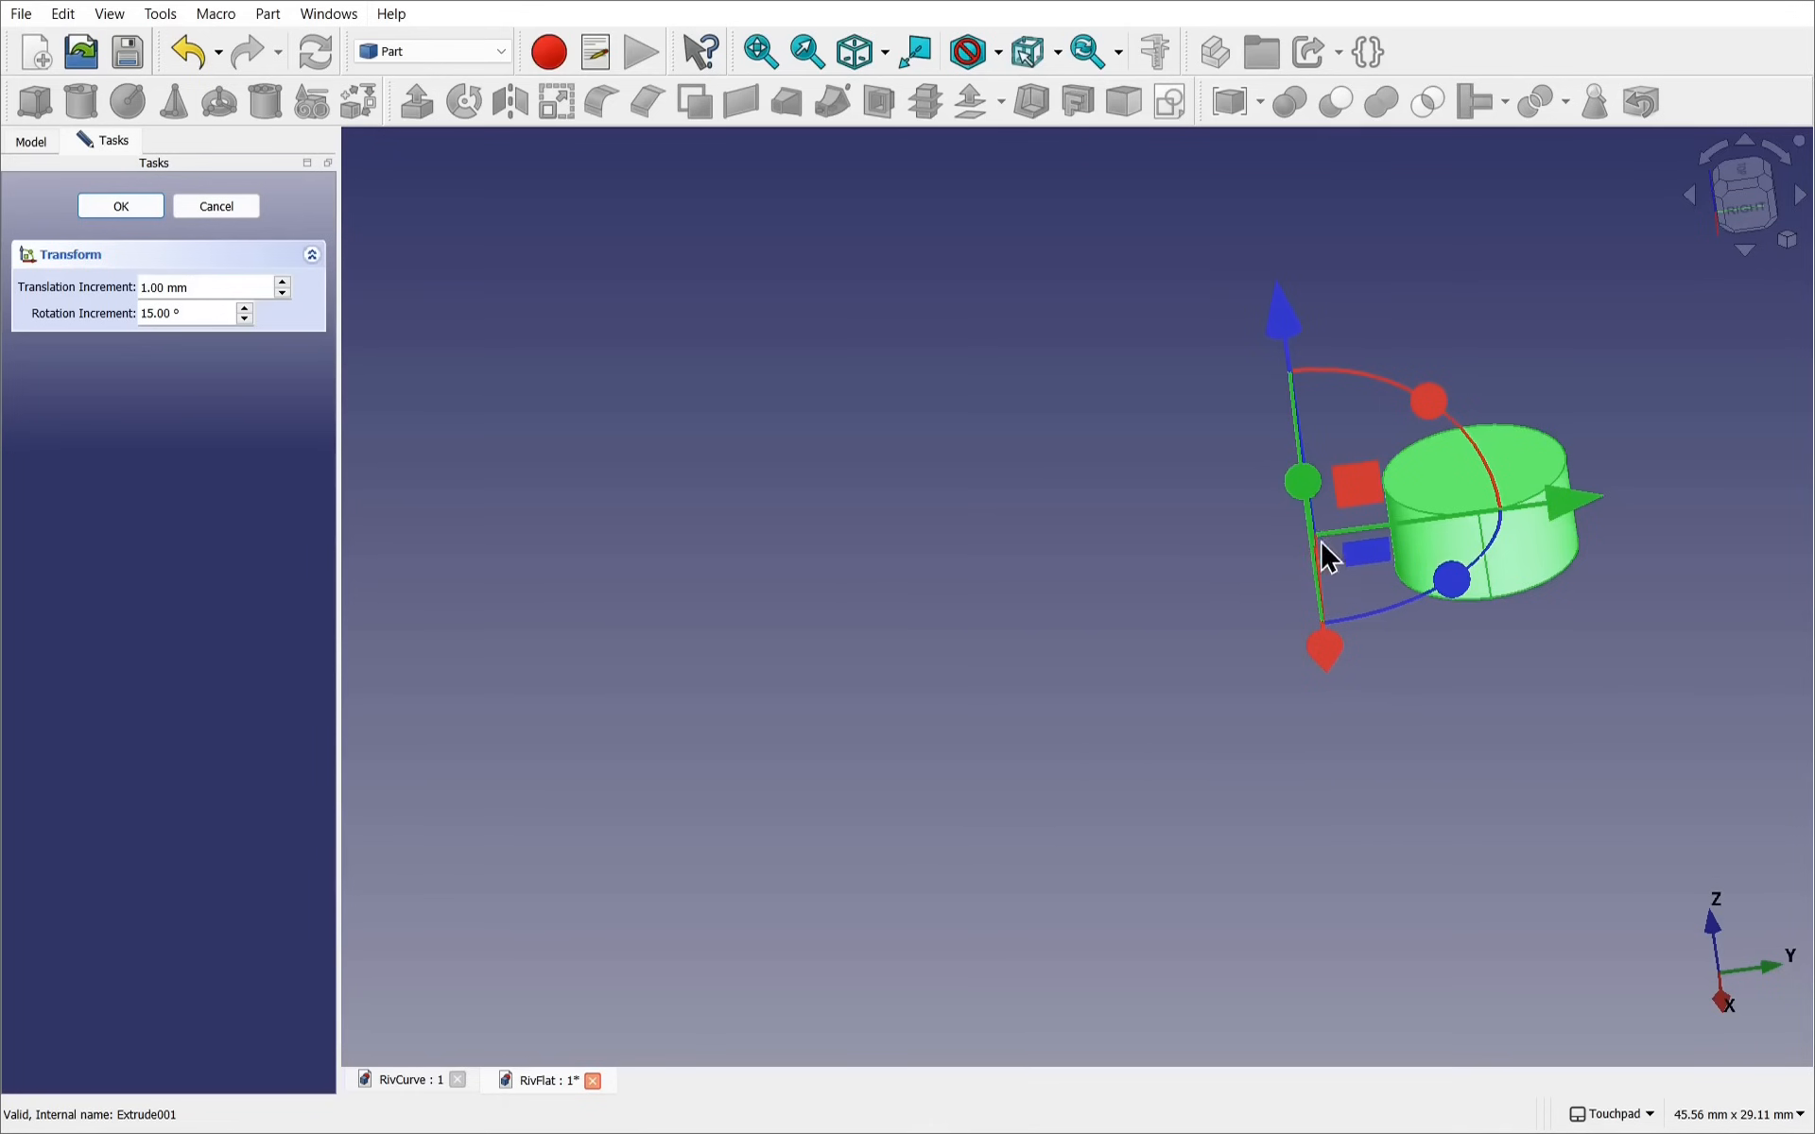
{"action": "scroll", "coordinate": [1312, 564], "scroll_direction": "down", "scroll_amount": 2}
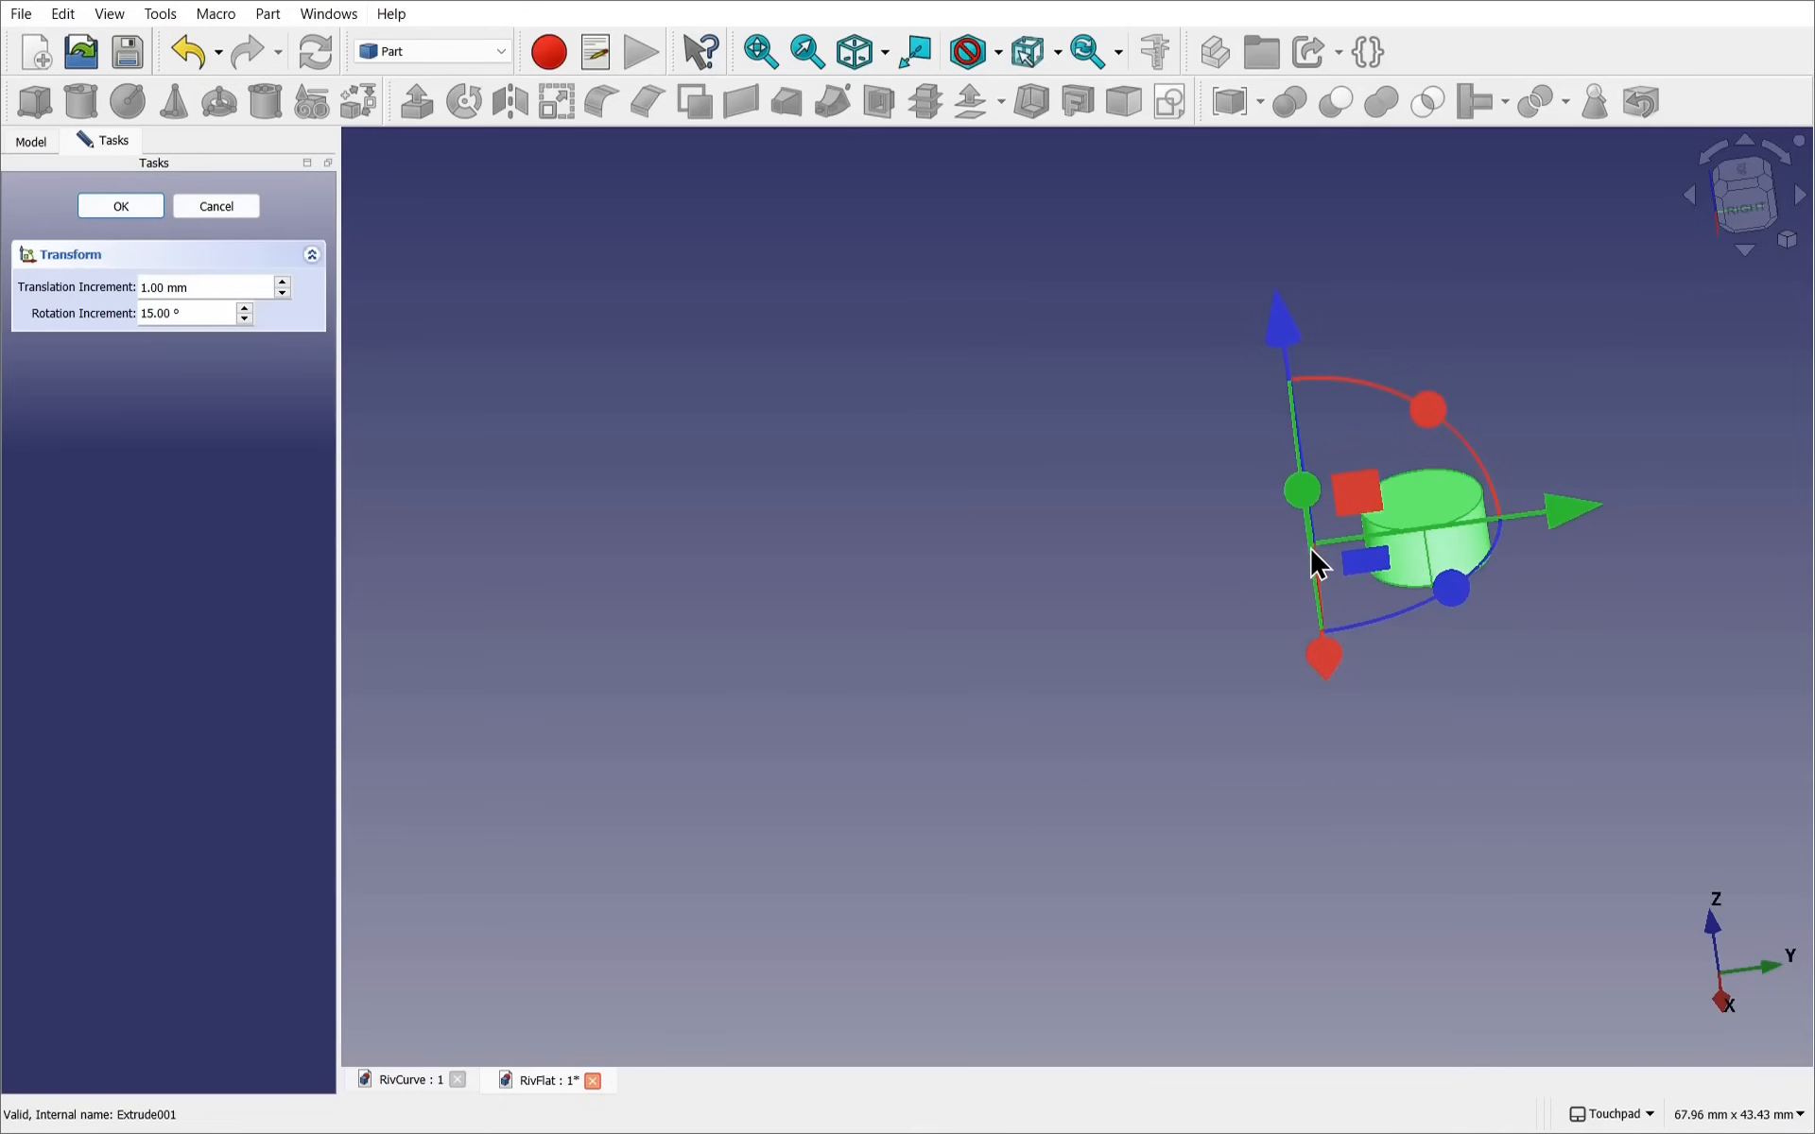
{"action": "left_click", "coordinate": [230, 210]}
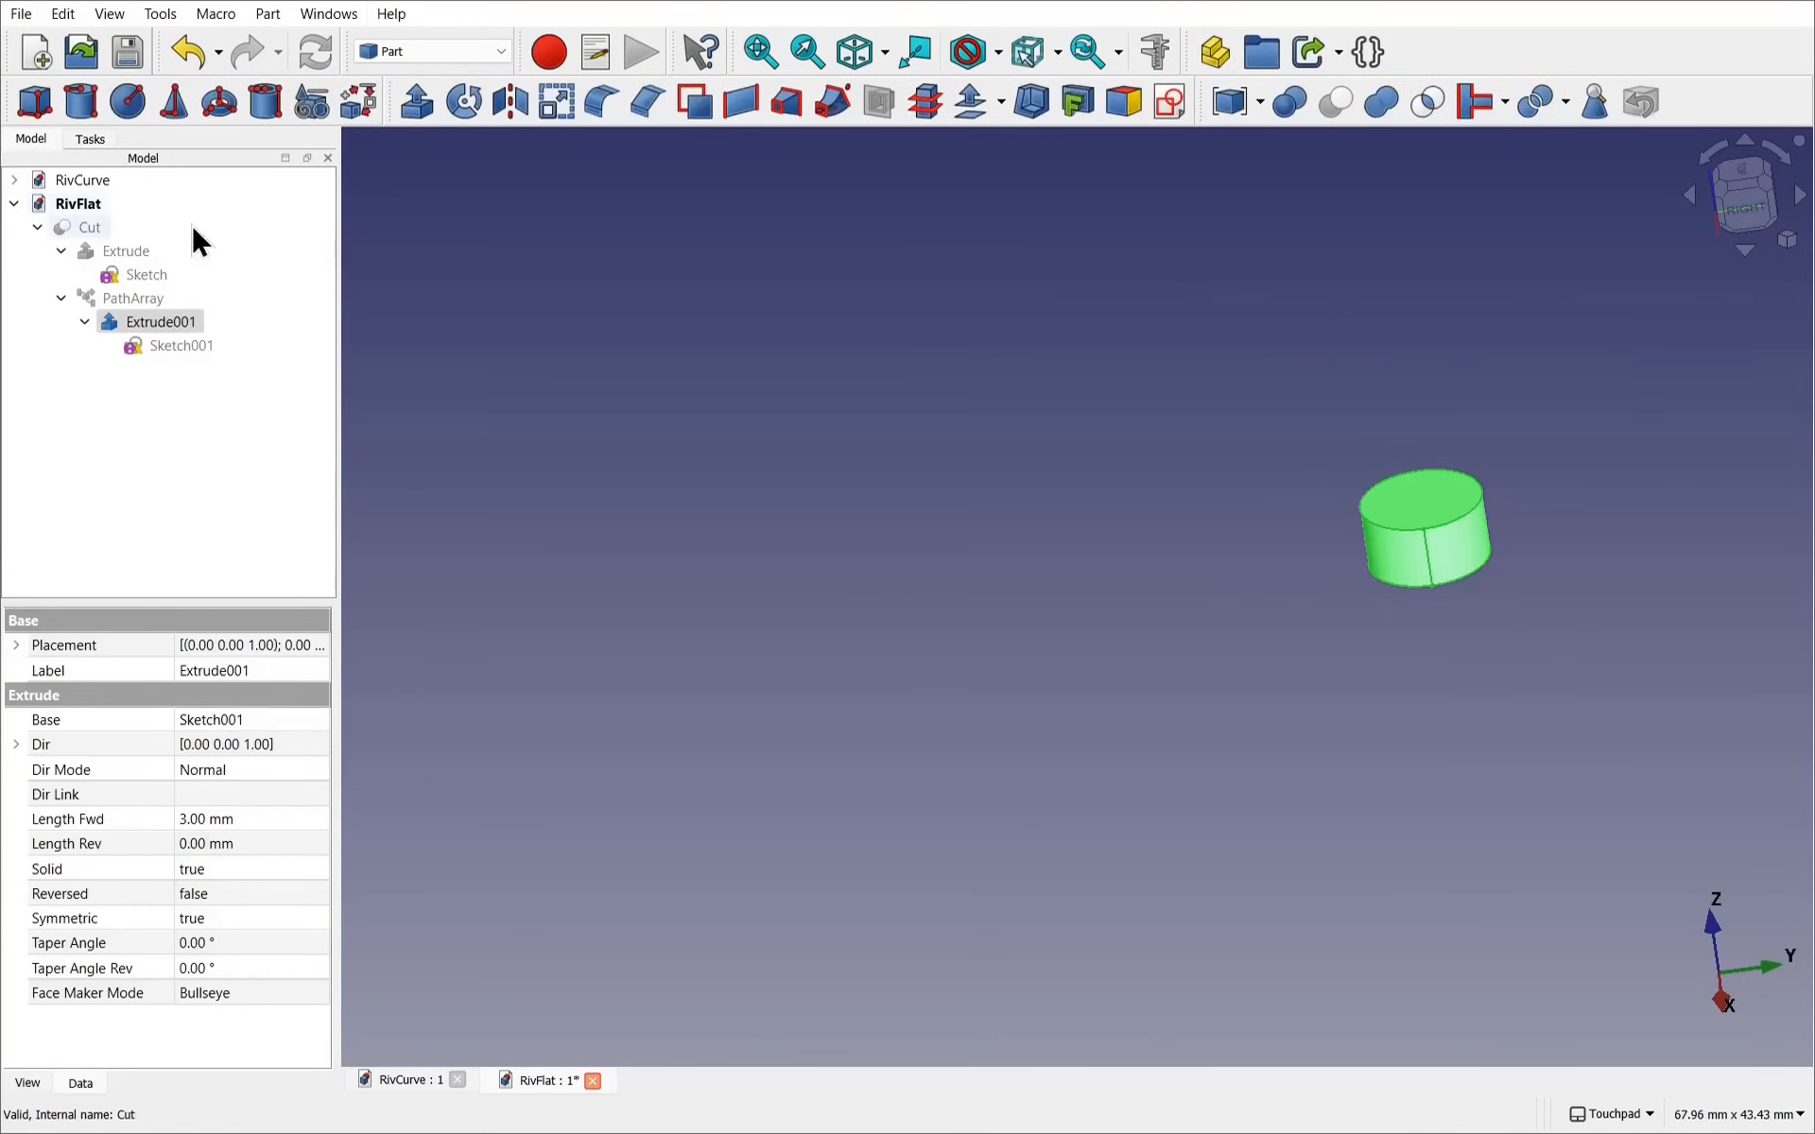
Show the plate Extrude again and select its upper long edge near the cylinders
{"action": "left_click", "coordinate": [140, 251]}
{"action": "key", "text": "space"}
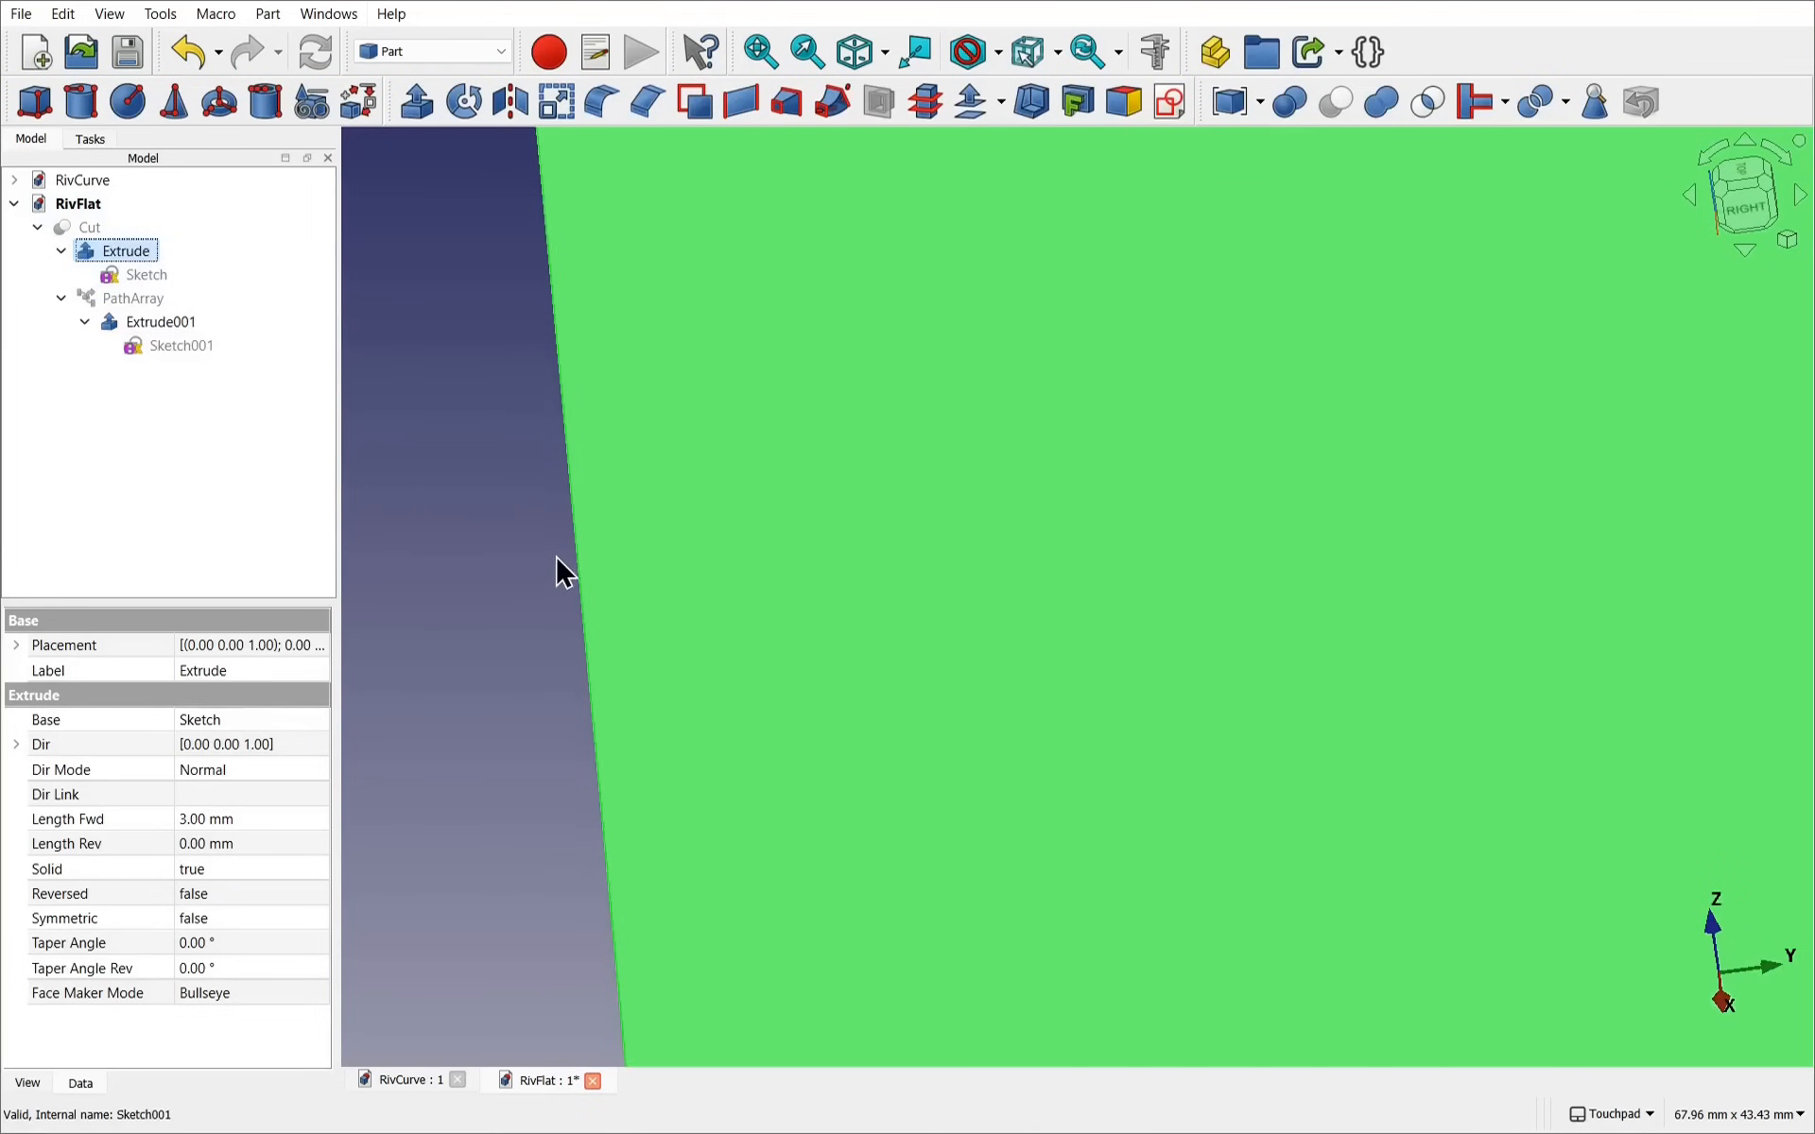
{"action": "scroll", "coordinate": [563, 556], "scroll_direction": "up", "scroll_amount": 10}
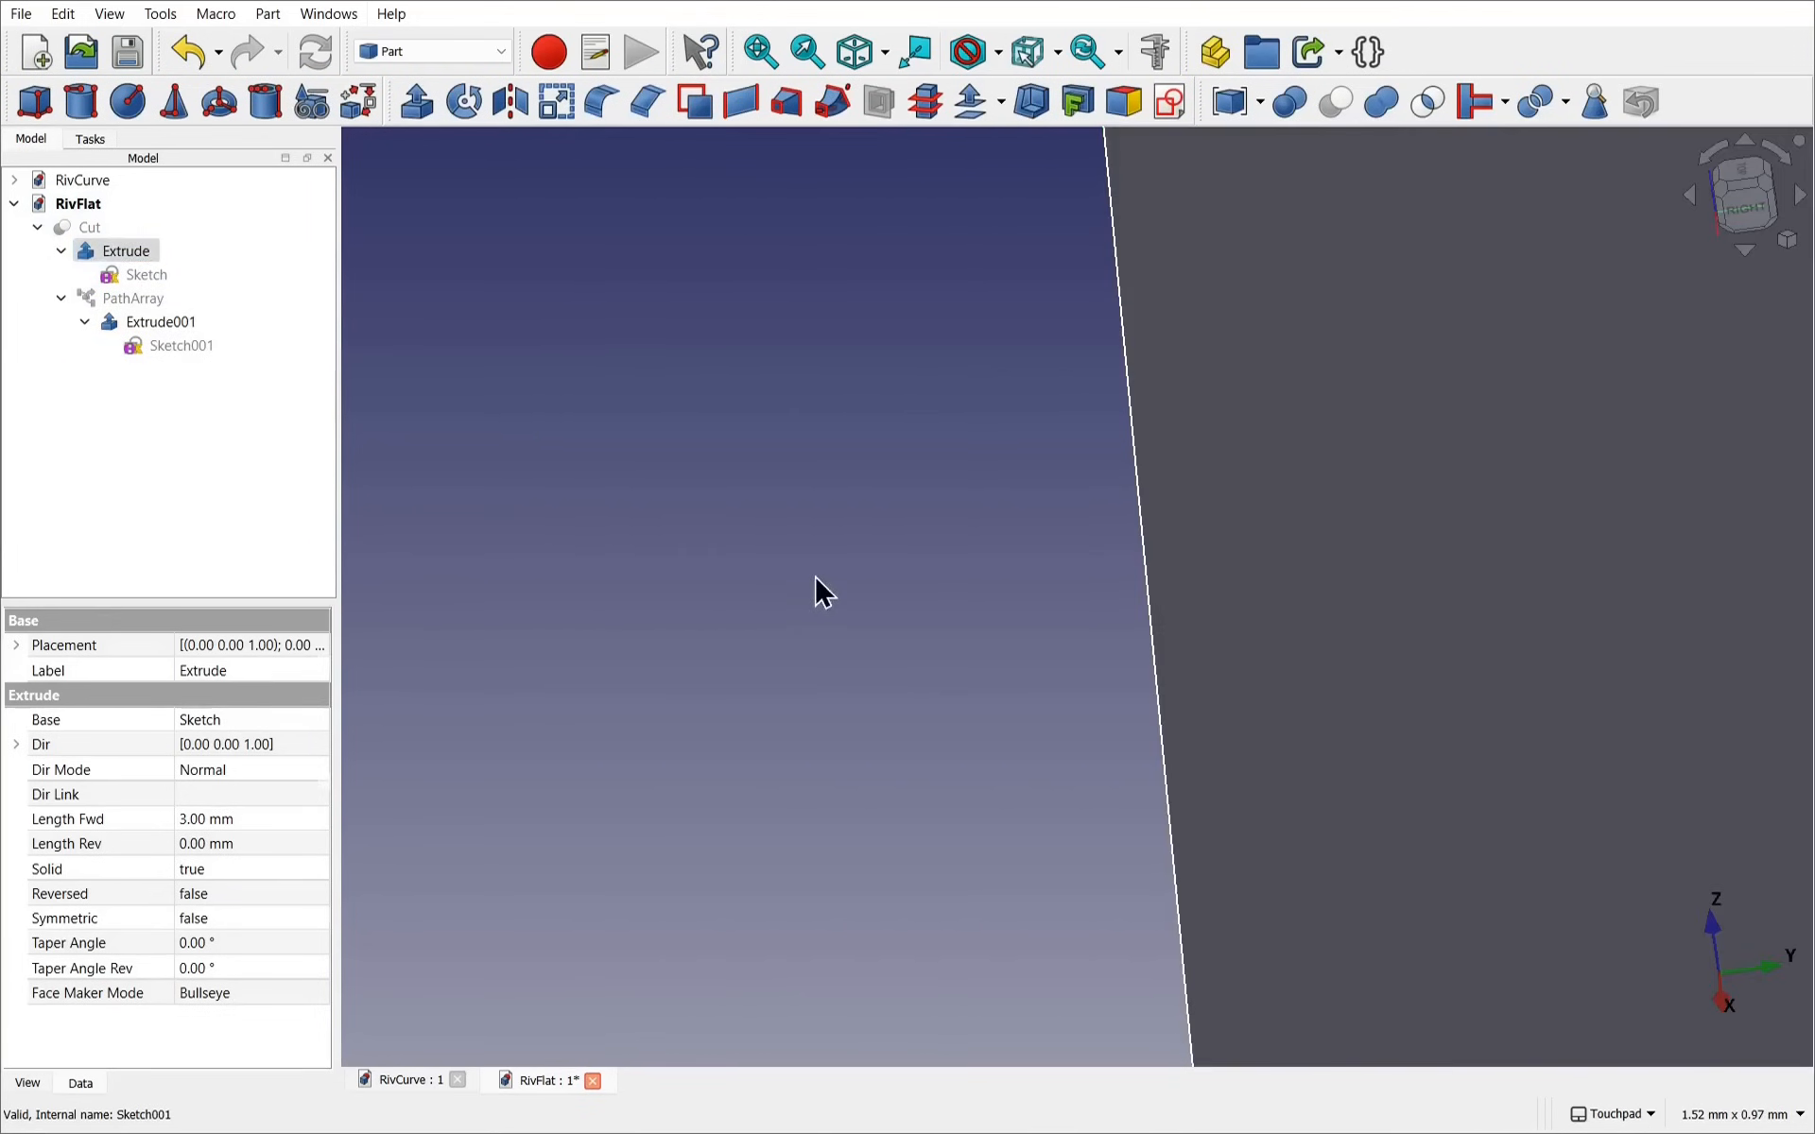
{"action": "left_click", "coordinate": [814, 577]}
{"action": "left_click", "coordinate": [1138, 591]}
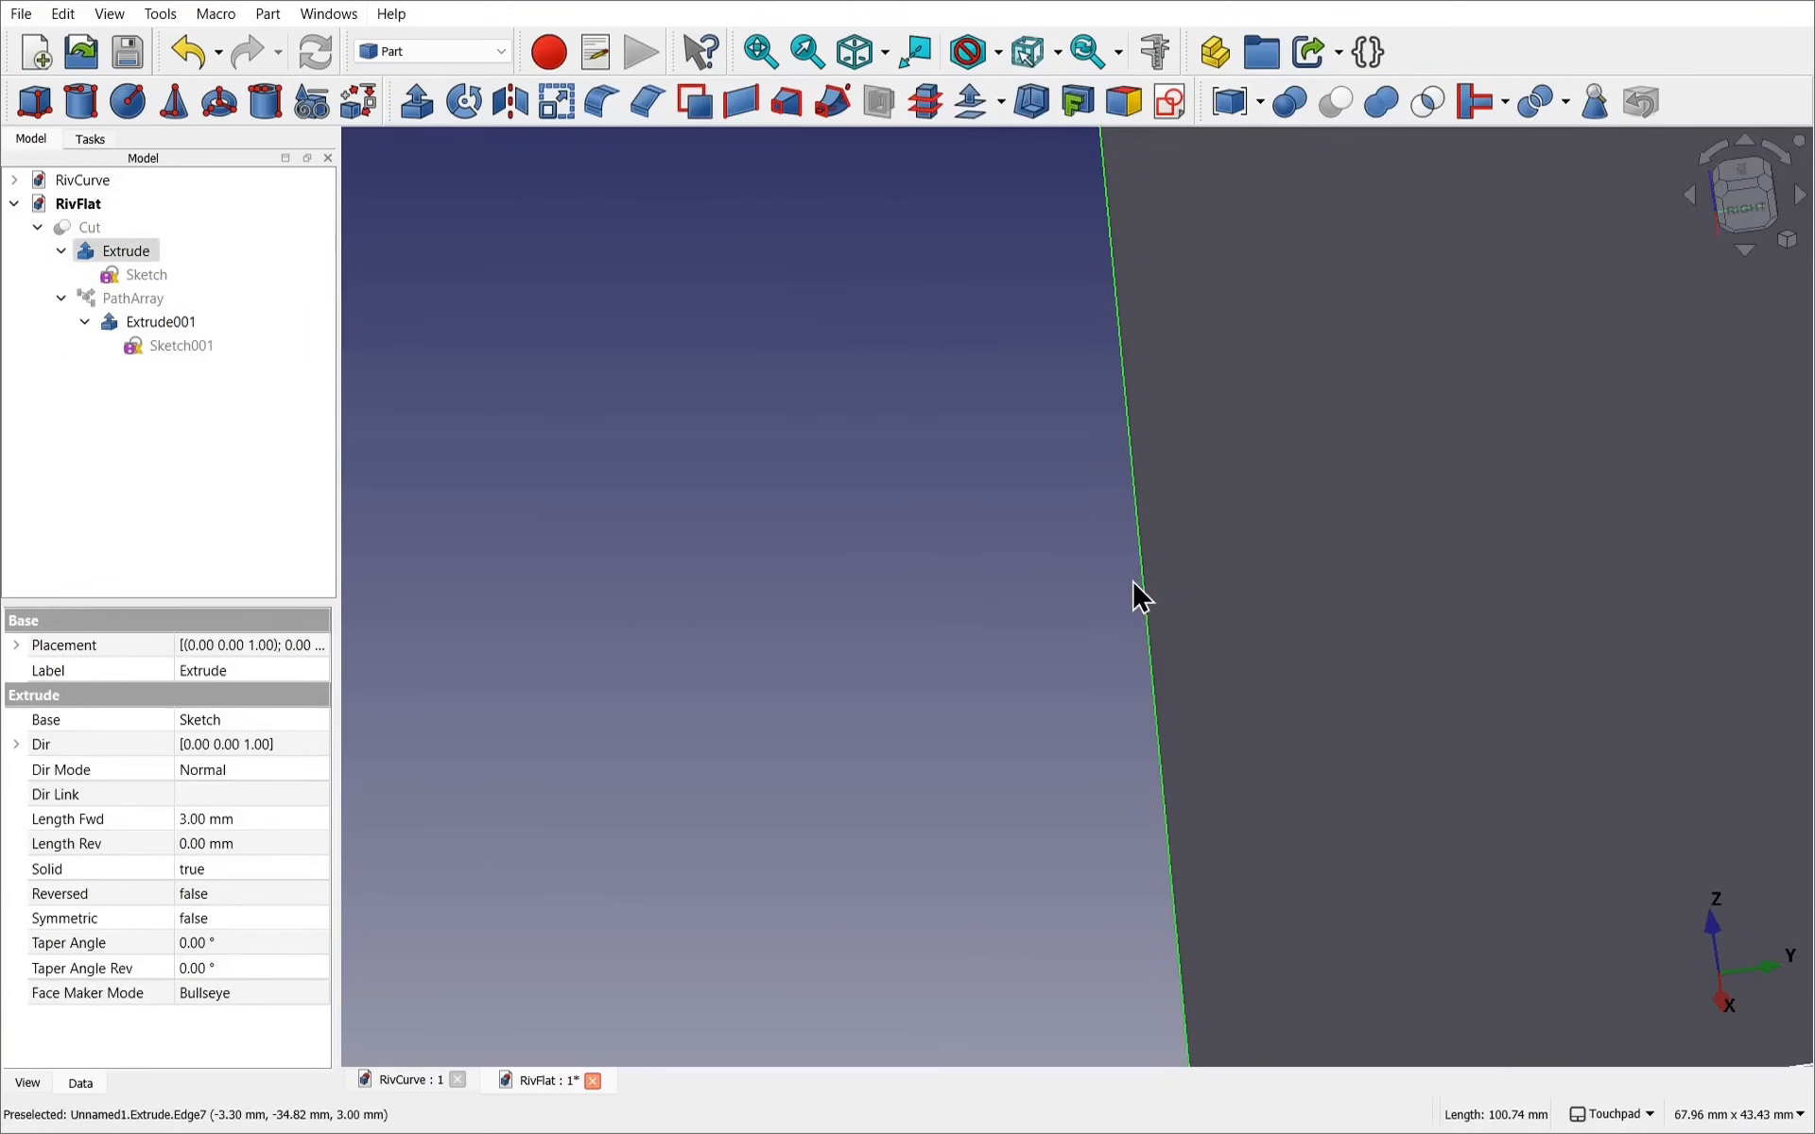
Show the PathArray of cylinders again on the flat plate
{"action": "key", "text": "0"}
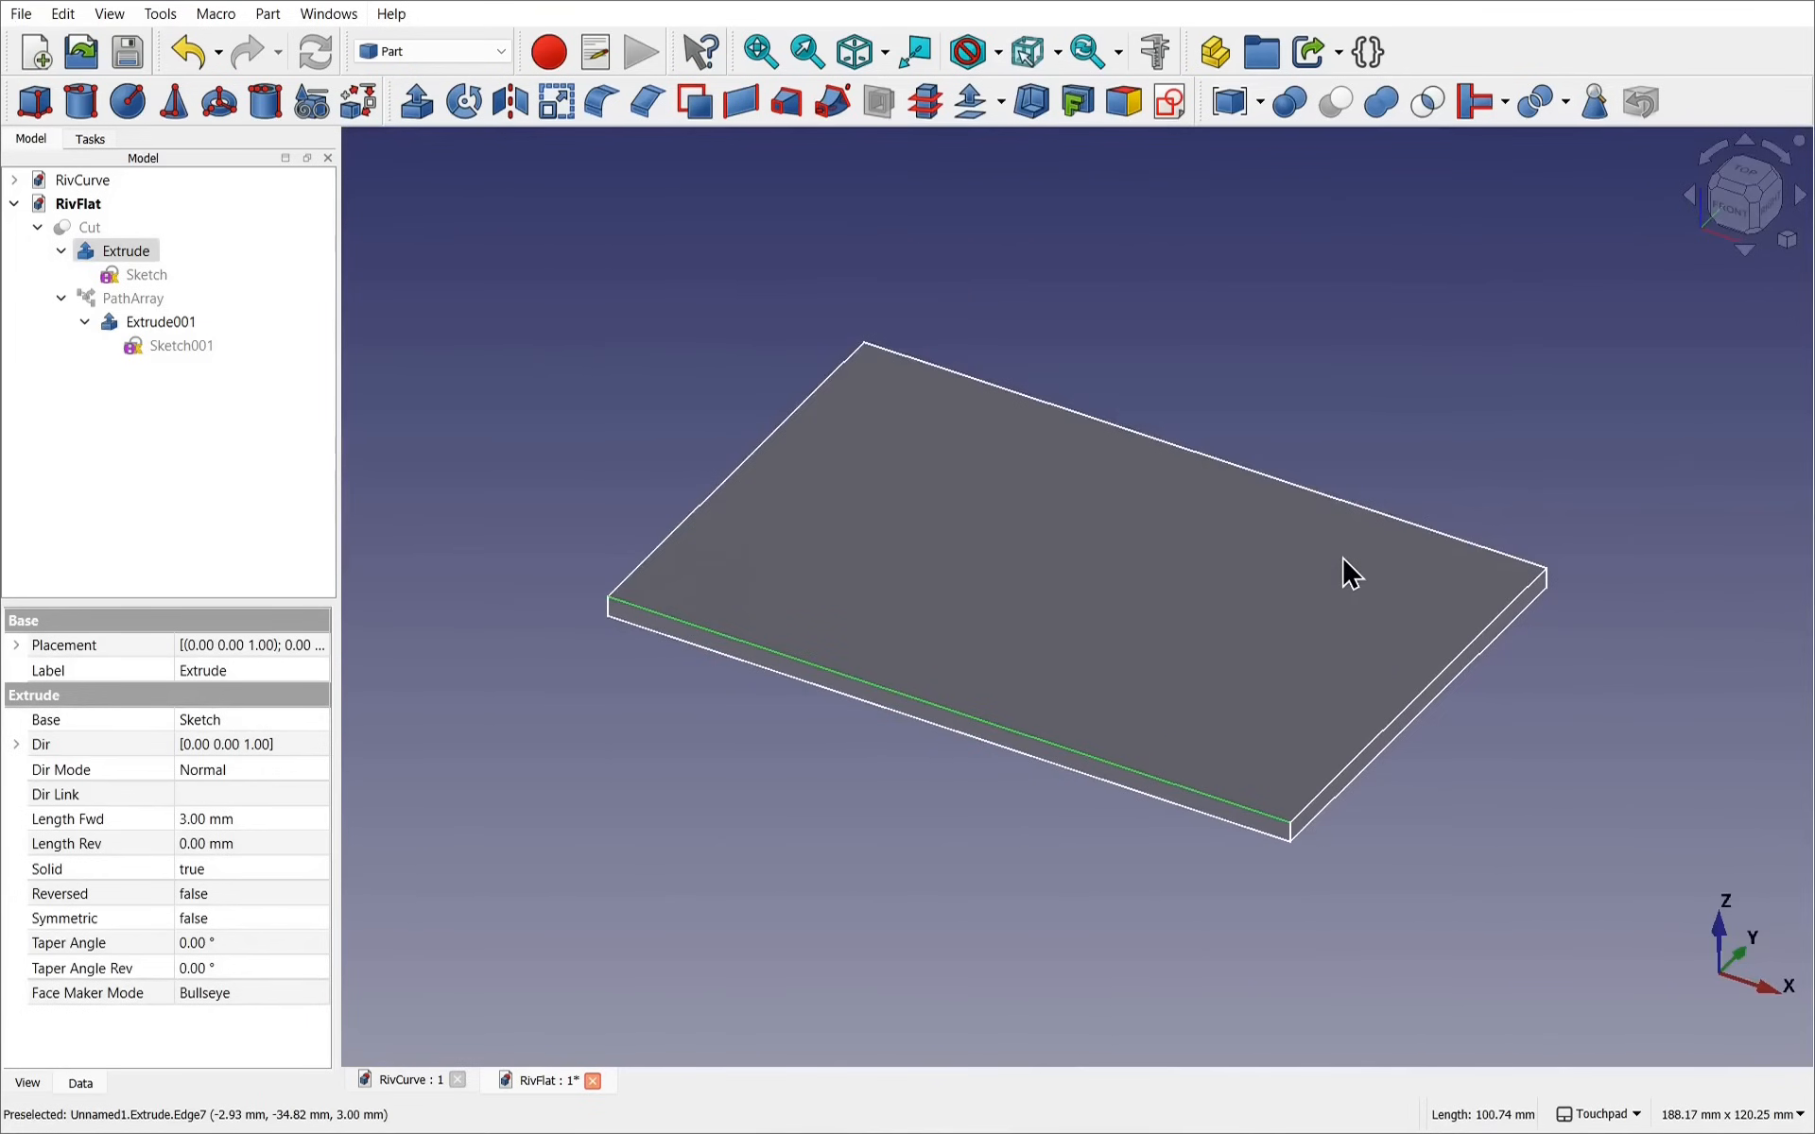
{"action": "left_click", "coordinate": [114, 299]}
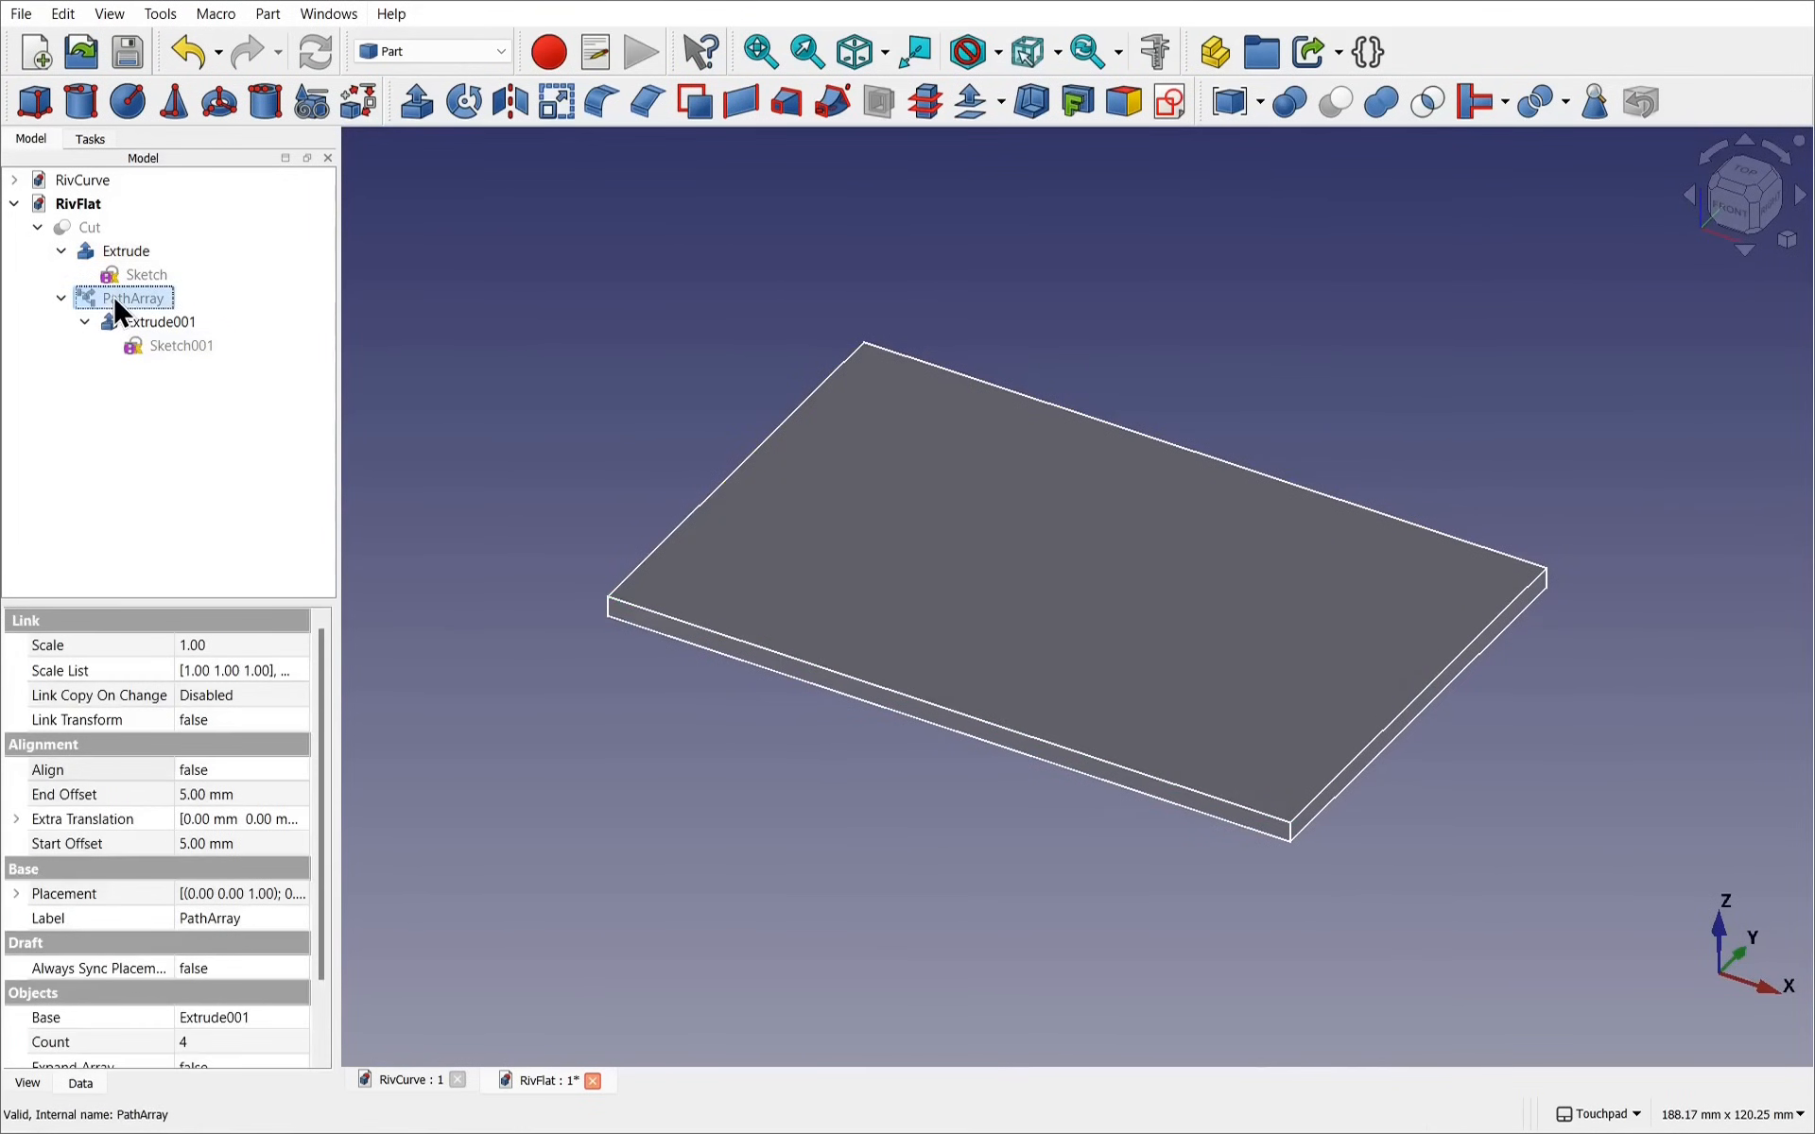
{"action": "key", "text": "space"}
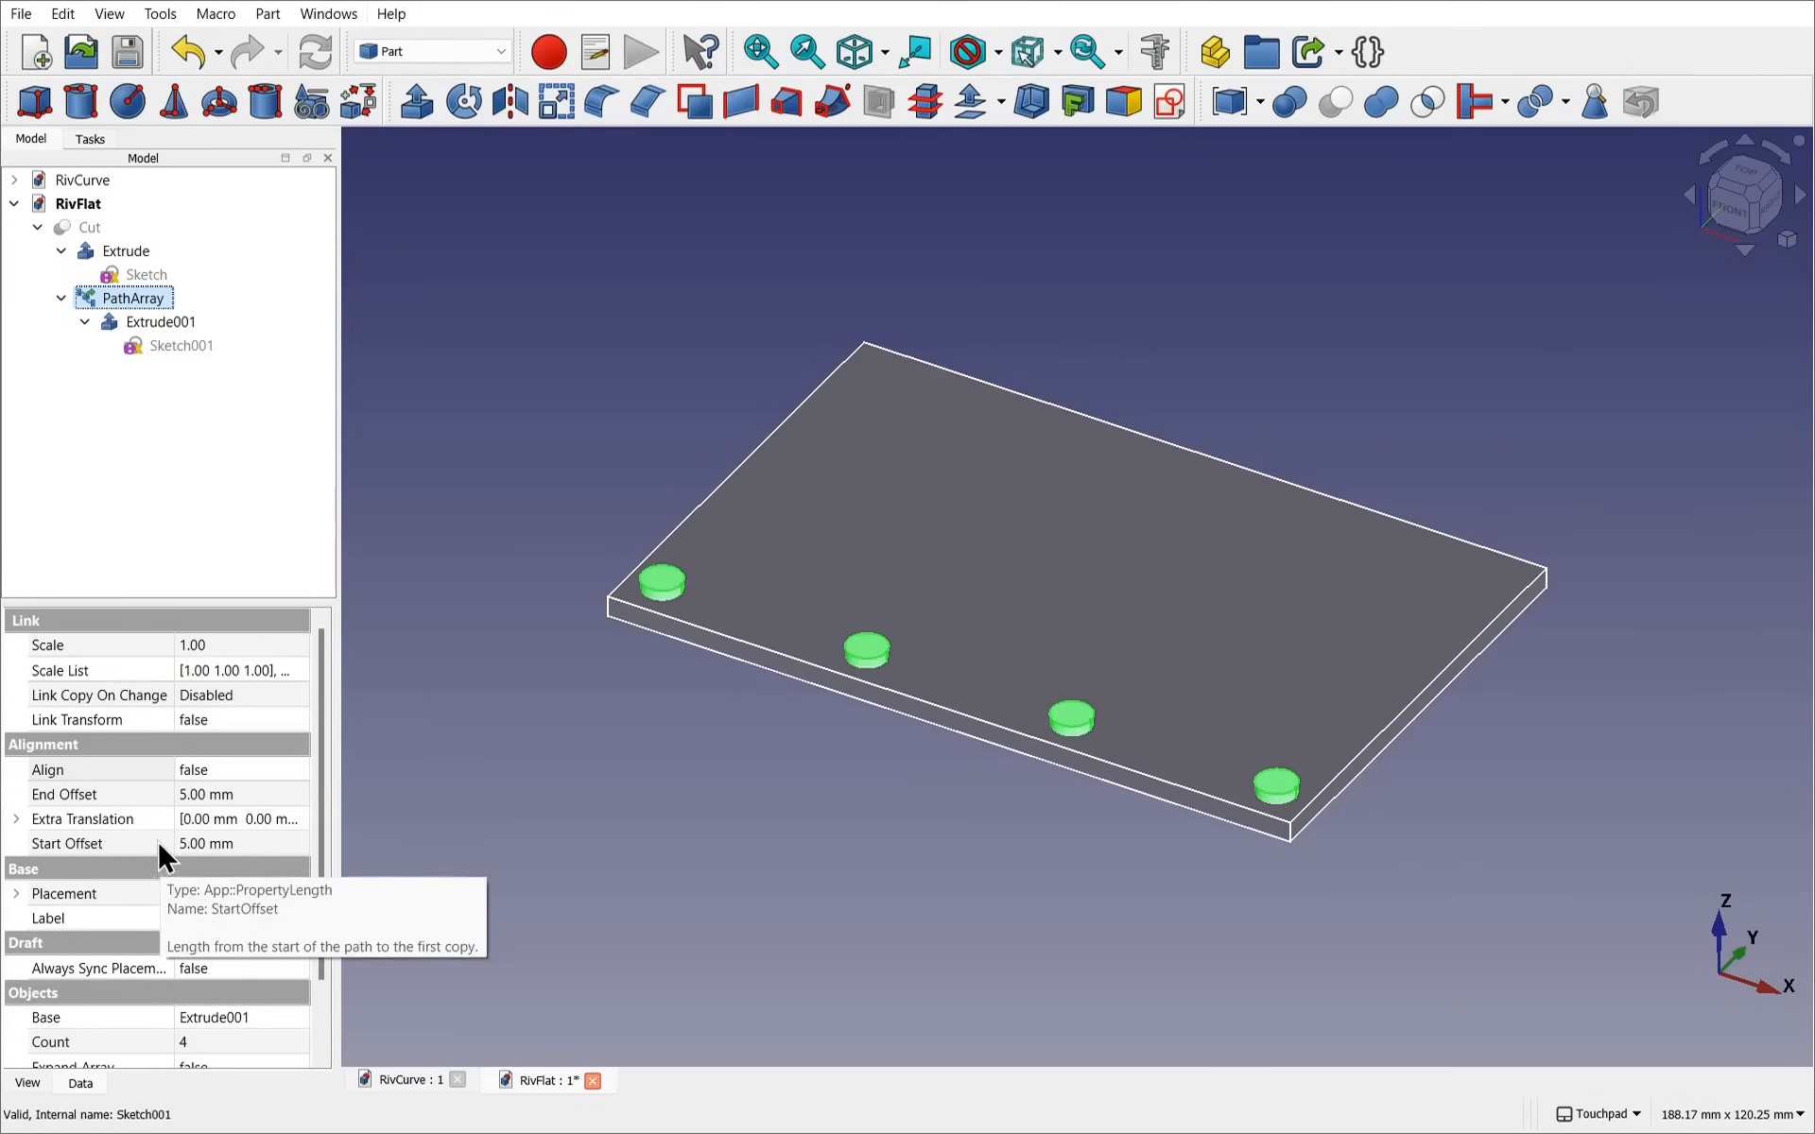
Set the PathArray's End Offset and Start Offset to 0 mm
{"action": "left_click", "coordinate": [280, 792]}
{"action": "type", "text": "0"}
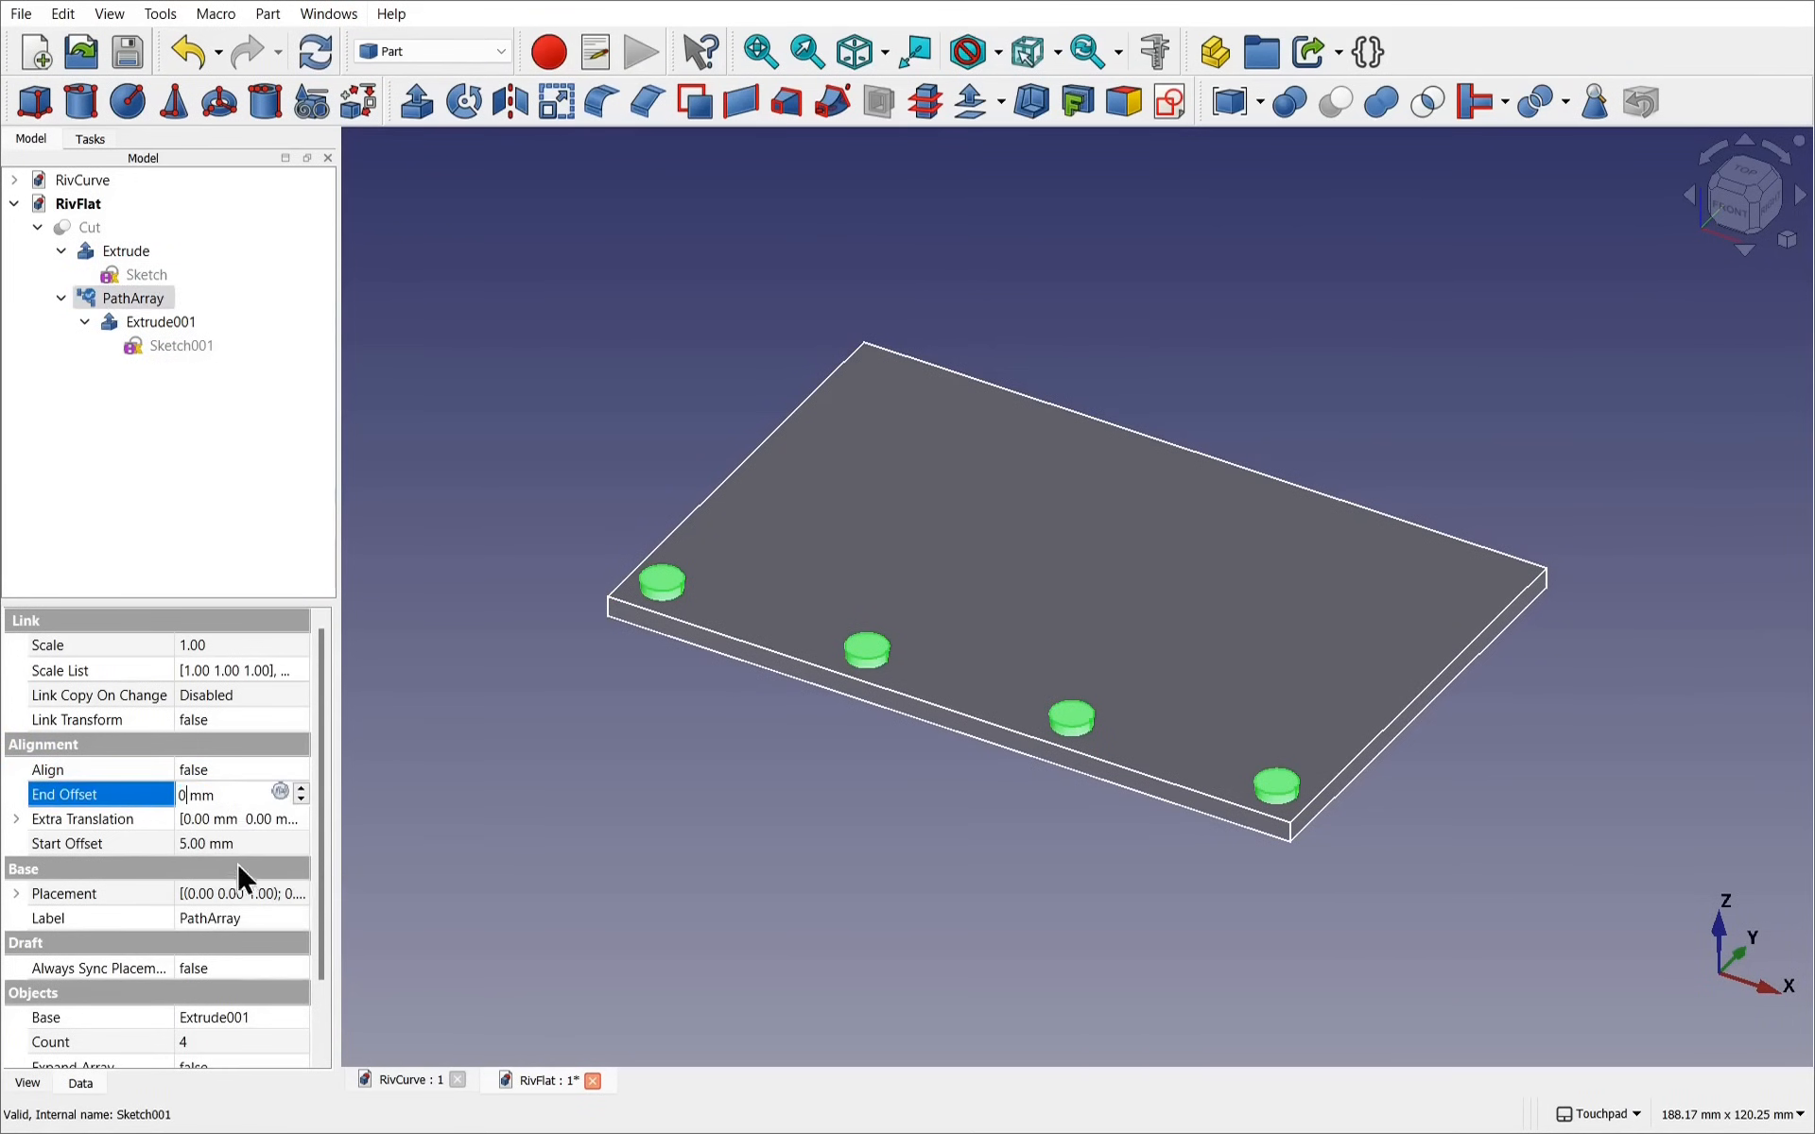
{"action": "left_click", "coordinate": [271, 843]}
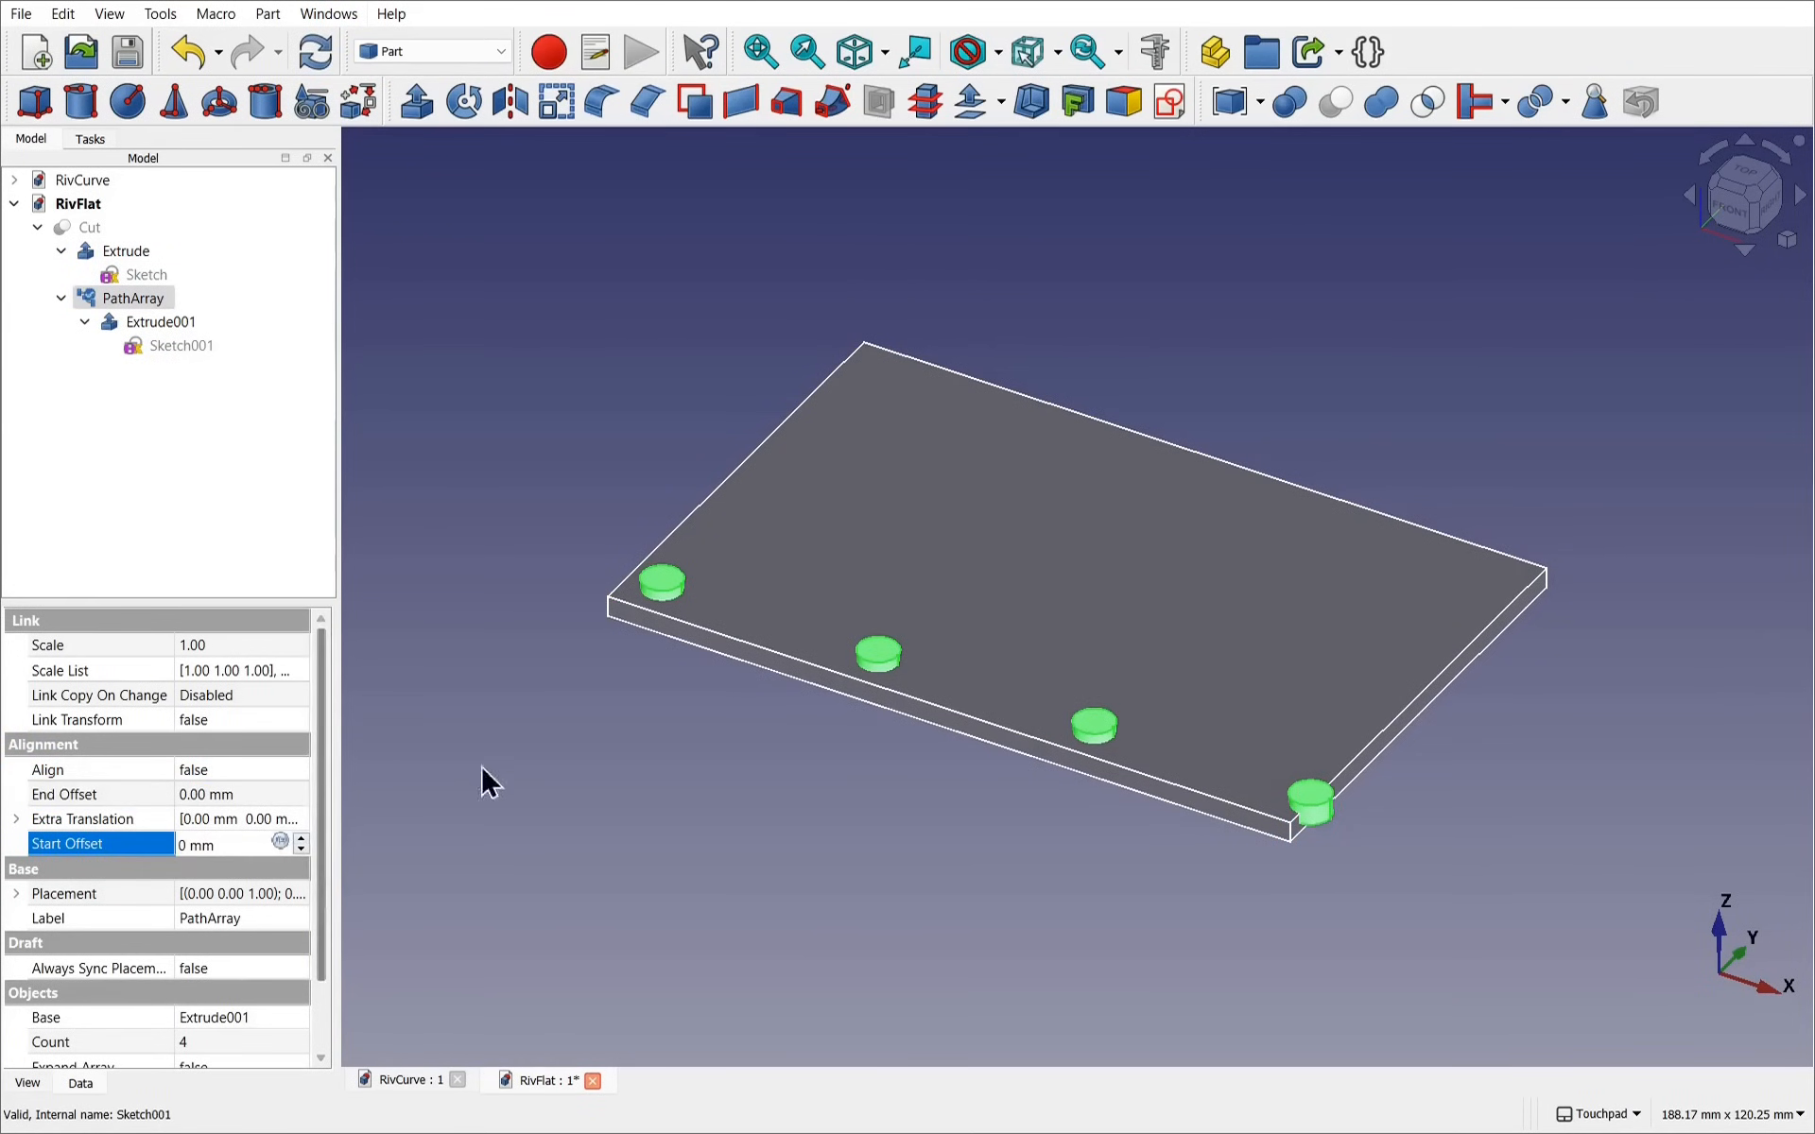
{"action": "left_click", "coordinate": [567, 770]}
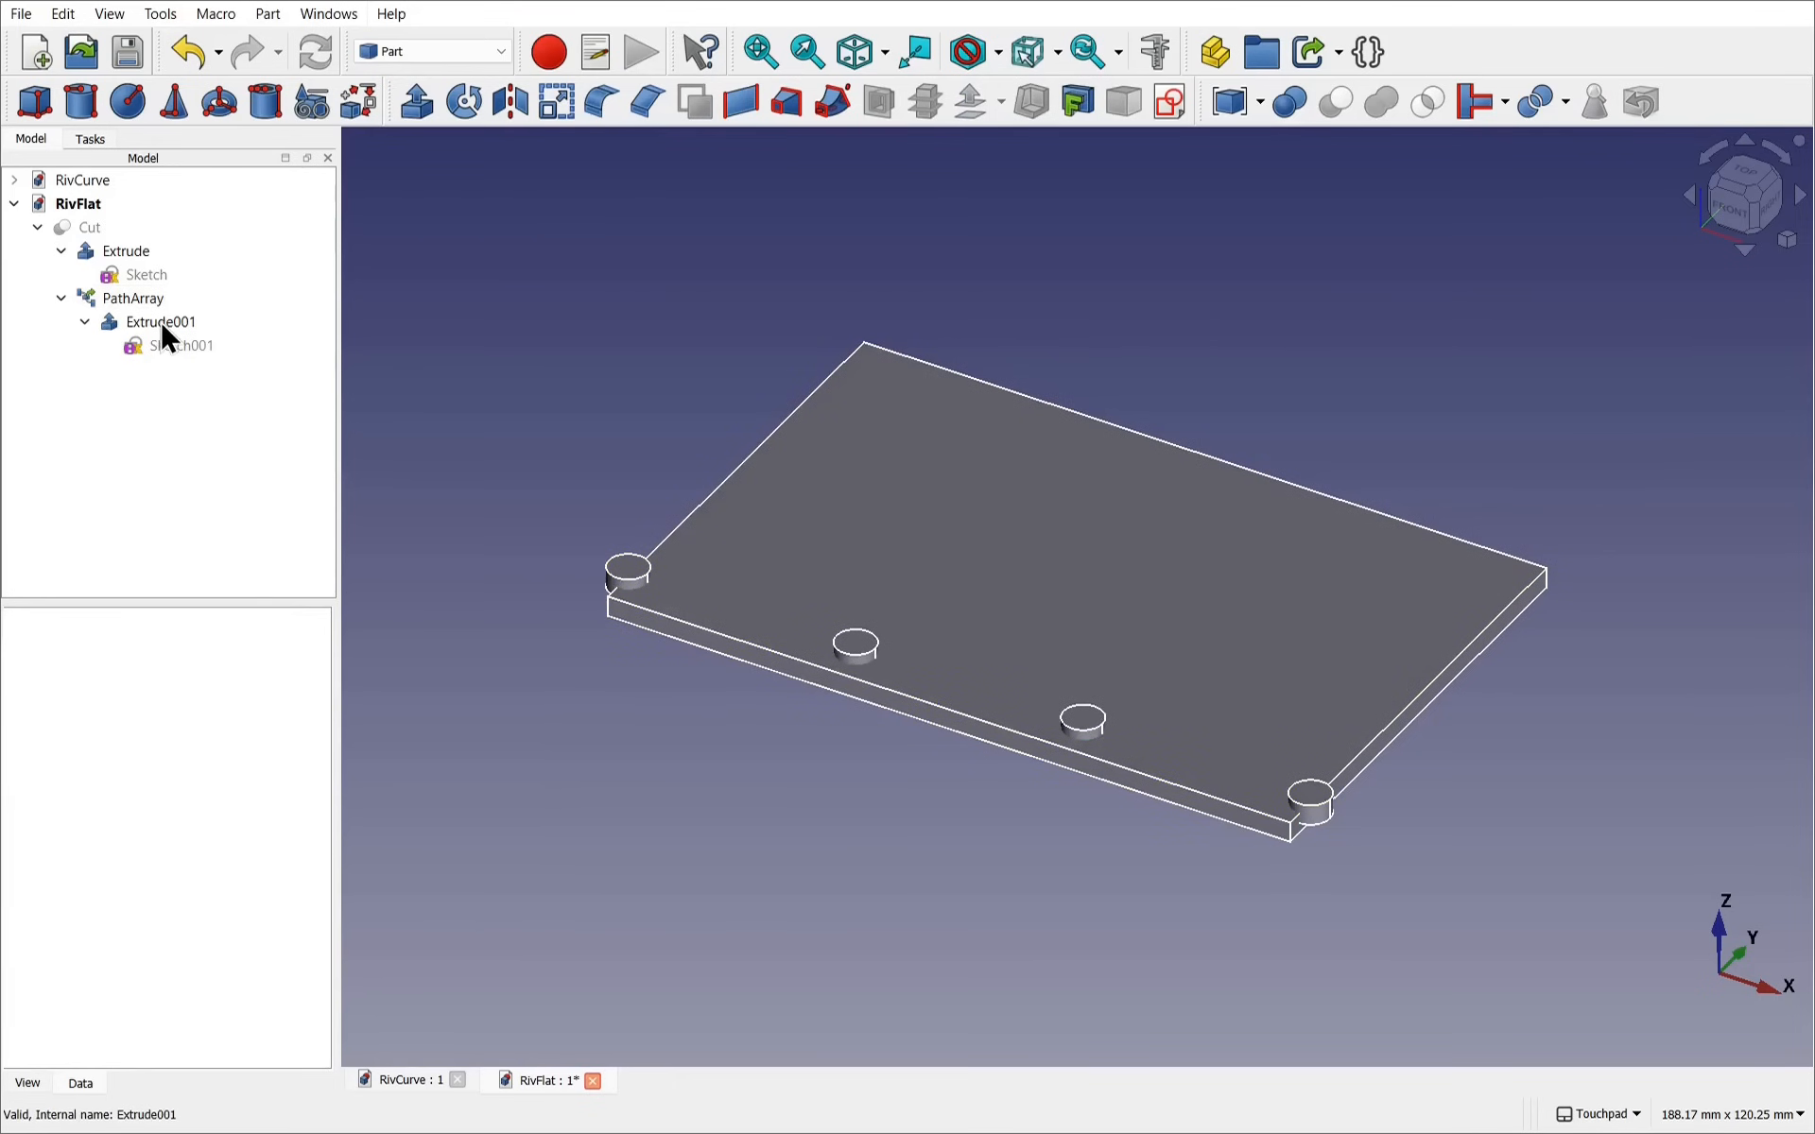
Set the PathArray's End Offset and Start Offset to 5 mm
{"action": "left_click", "coordinate": [139, 299]}
{"action": "left_click", "coordinate": [246, 791]}
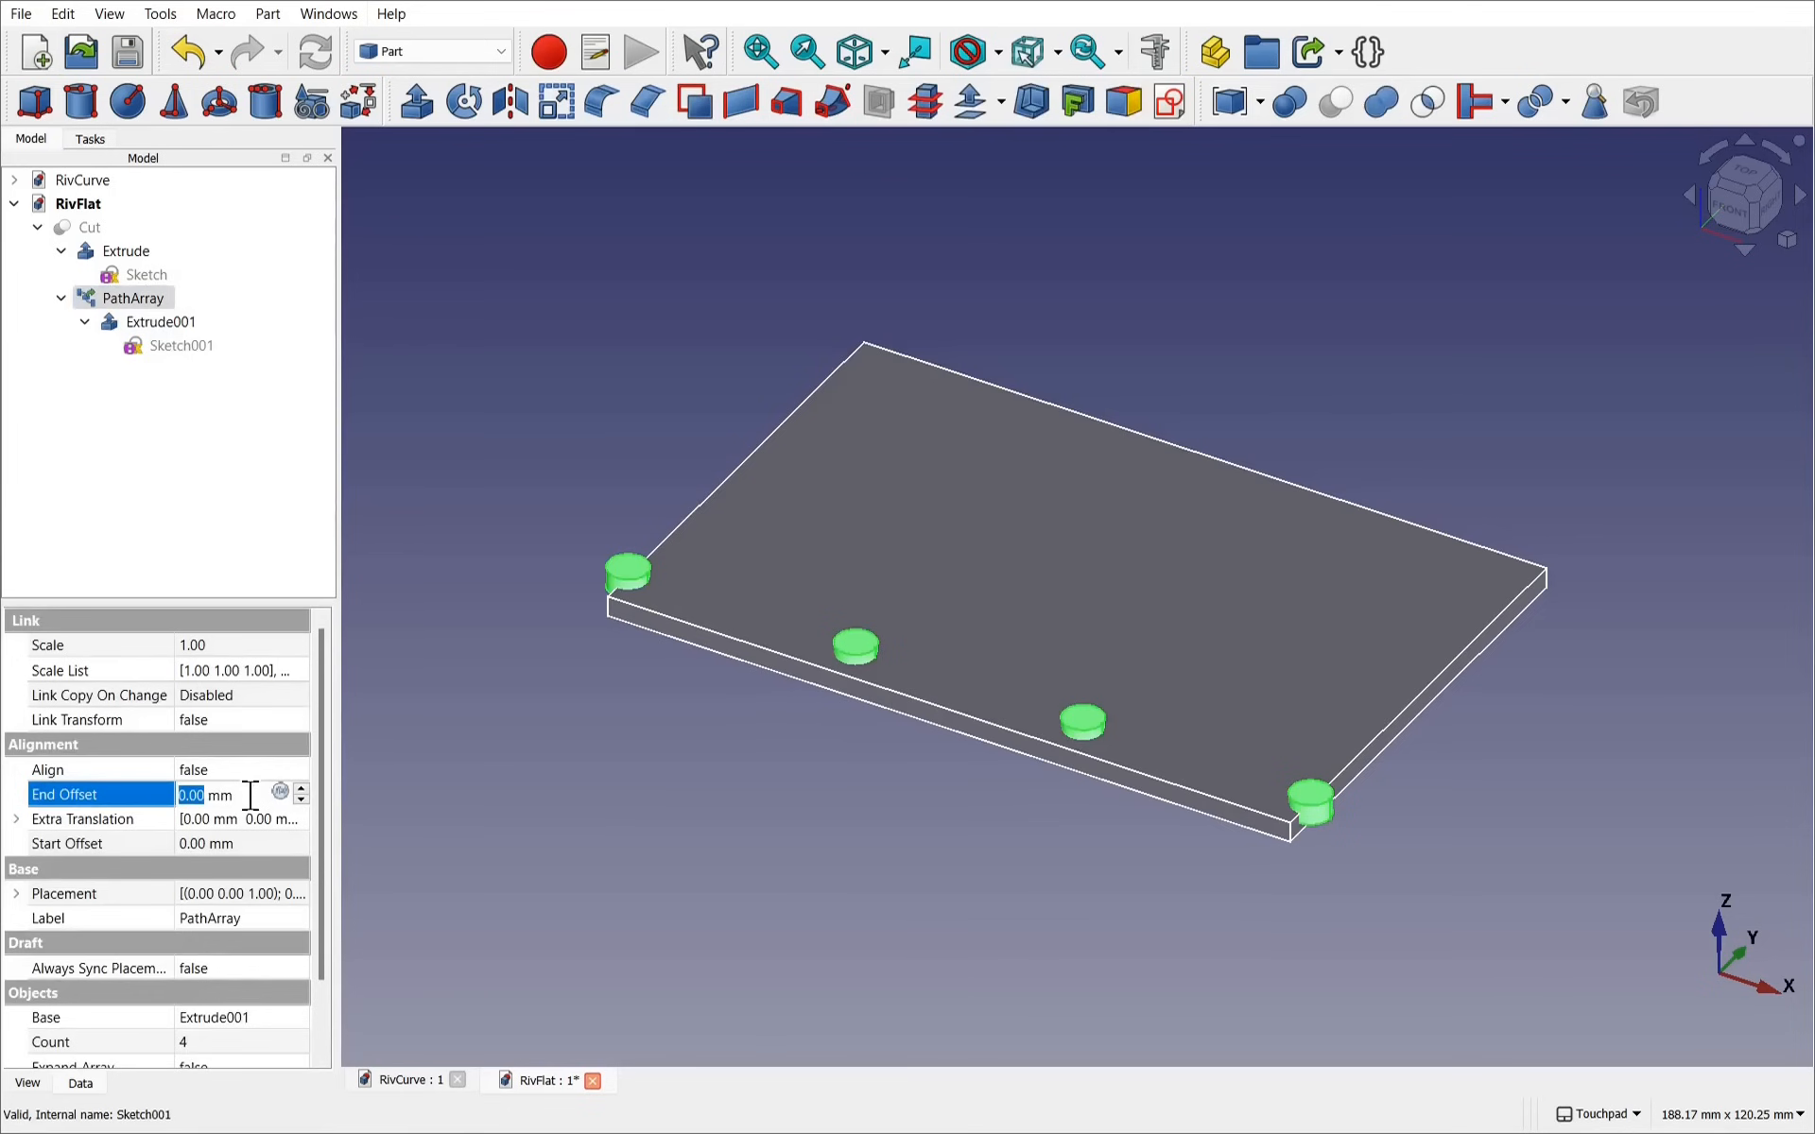
{"action": "type", "text": "5"}
{"action": "left_click", "coordinate": [267, 848]}
{"action": "type", "text": "5"}
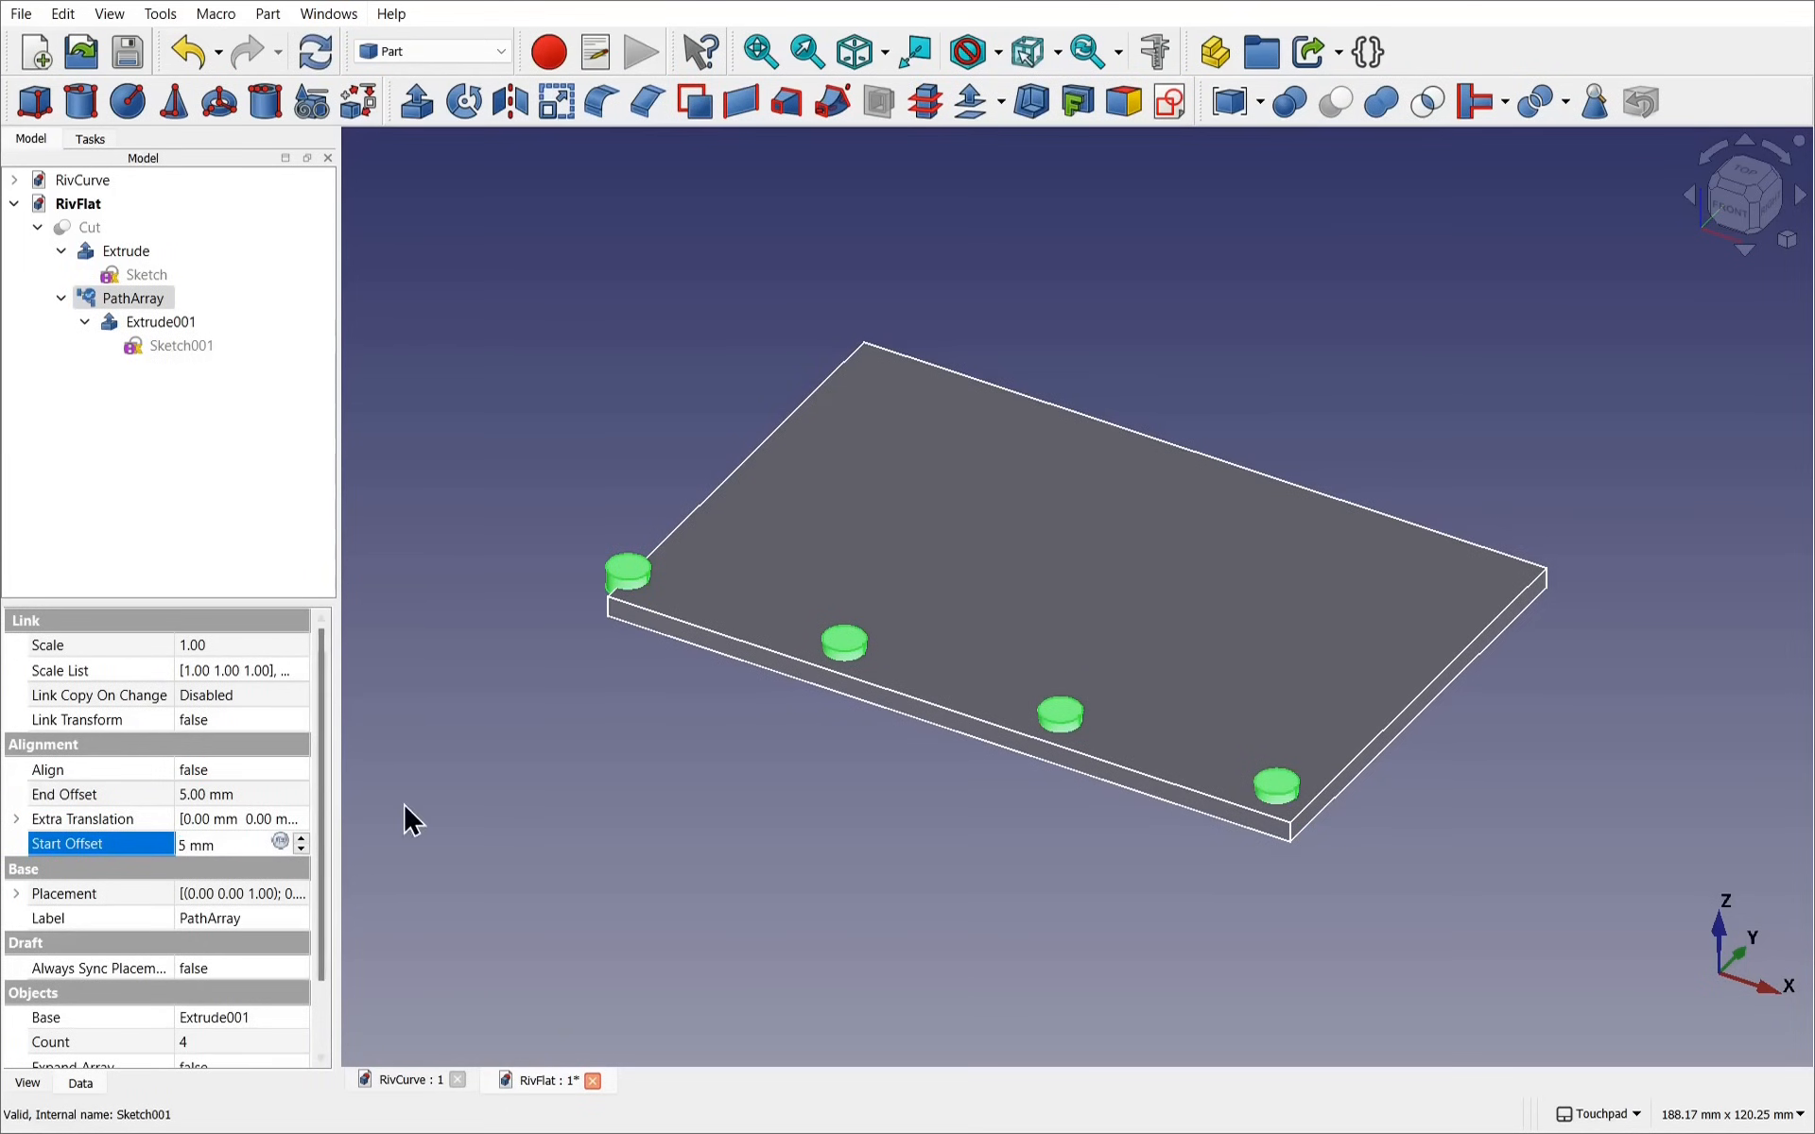
{"action": "left_click", "coordinate": [563, 694]}
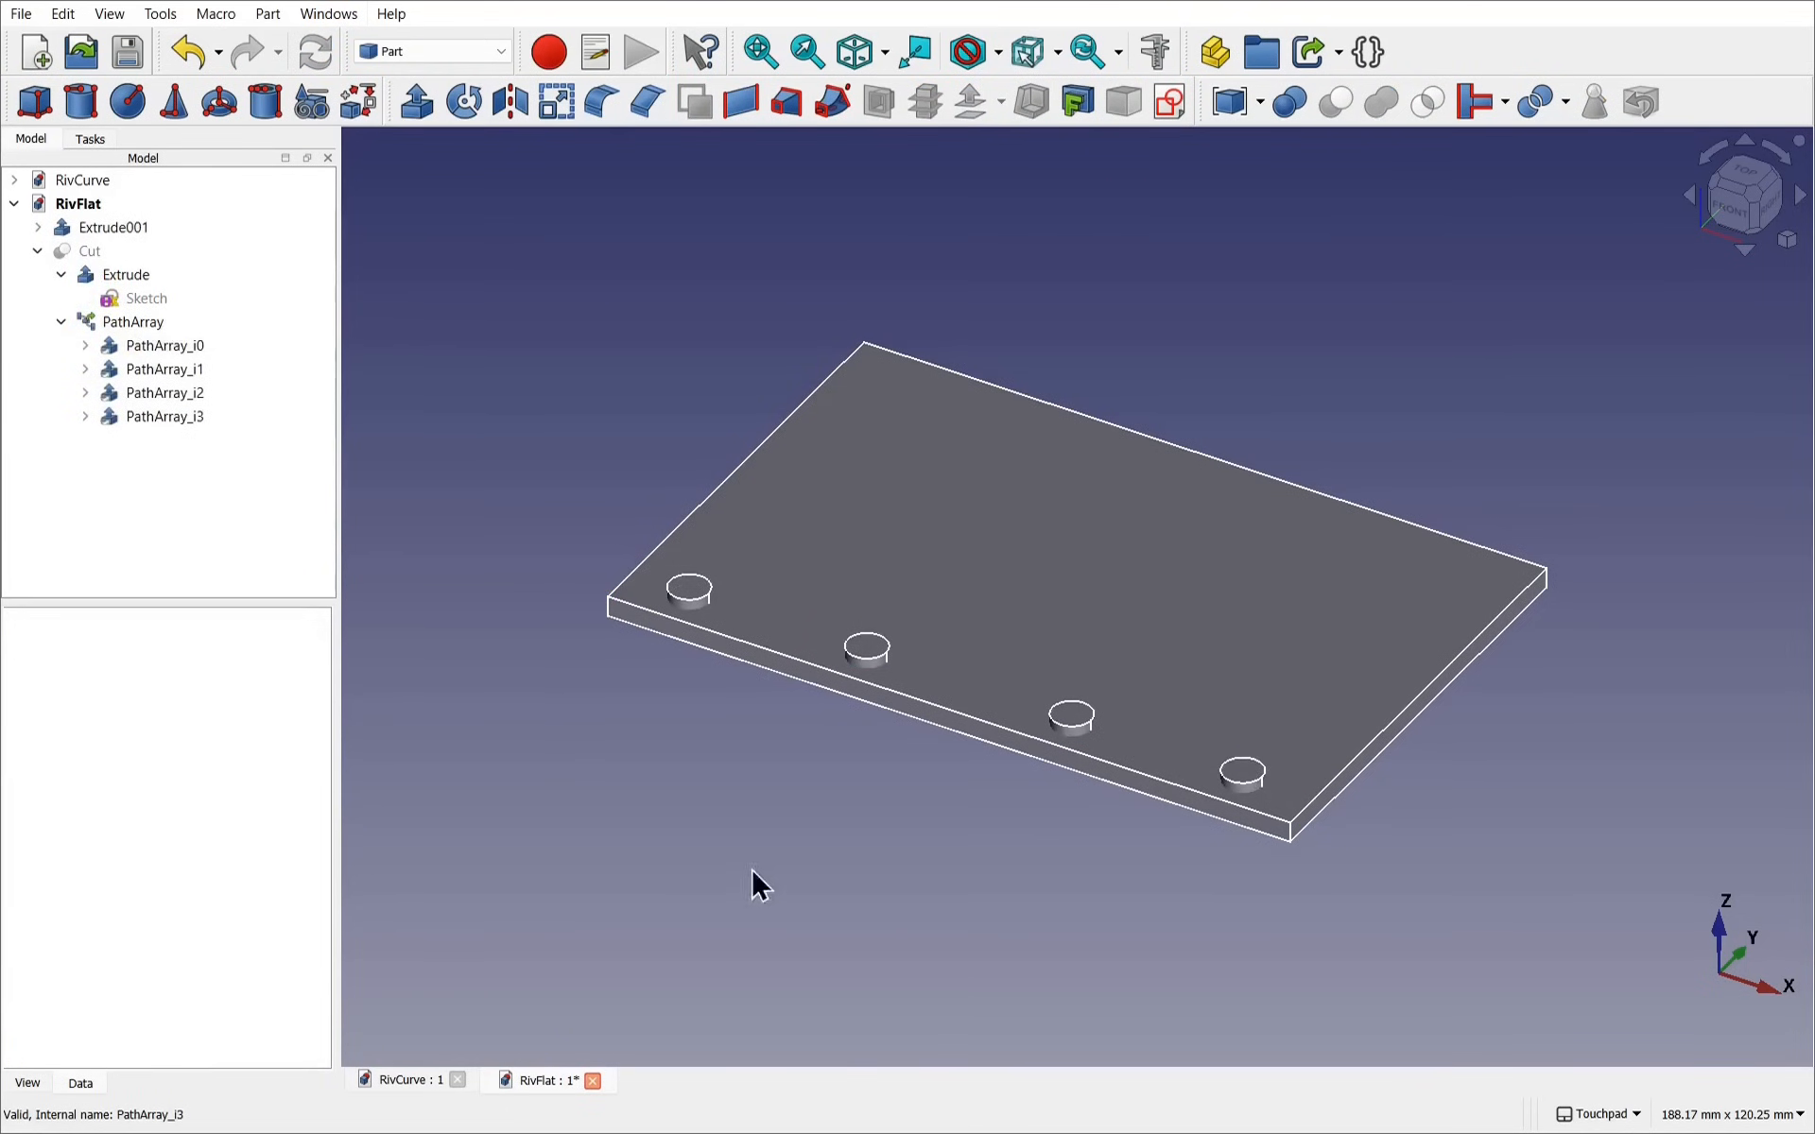
Hide the plate Extrude, the PathArray and Extrude001, and show the Cut to view its rivet holes
{"action": "left_click", "coordinate": [151, 326]}
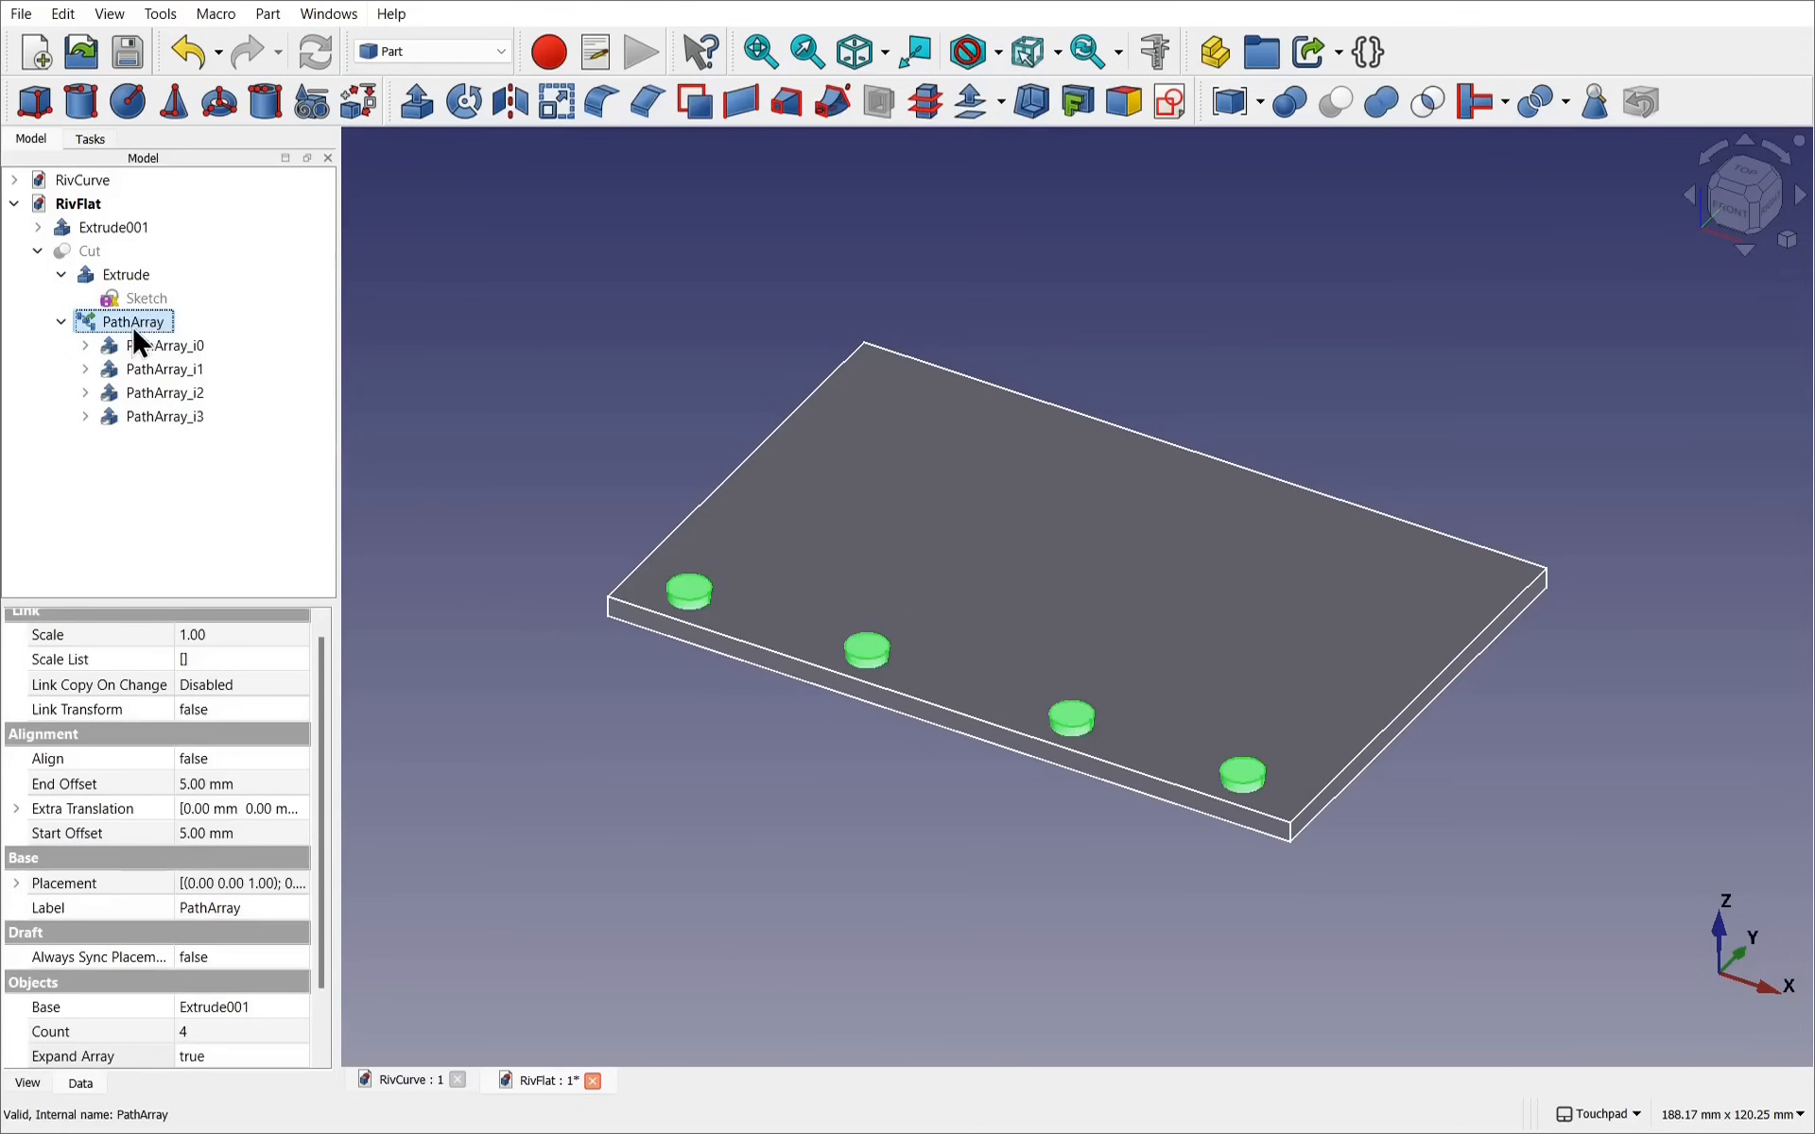
{"action": "left_click", "coordinate": [137, 275]}
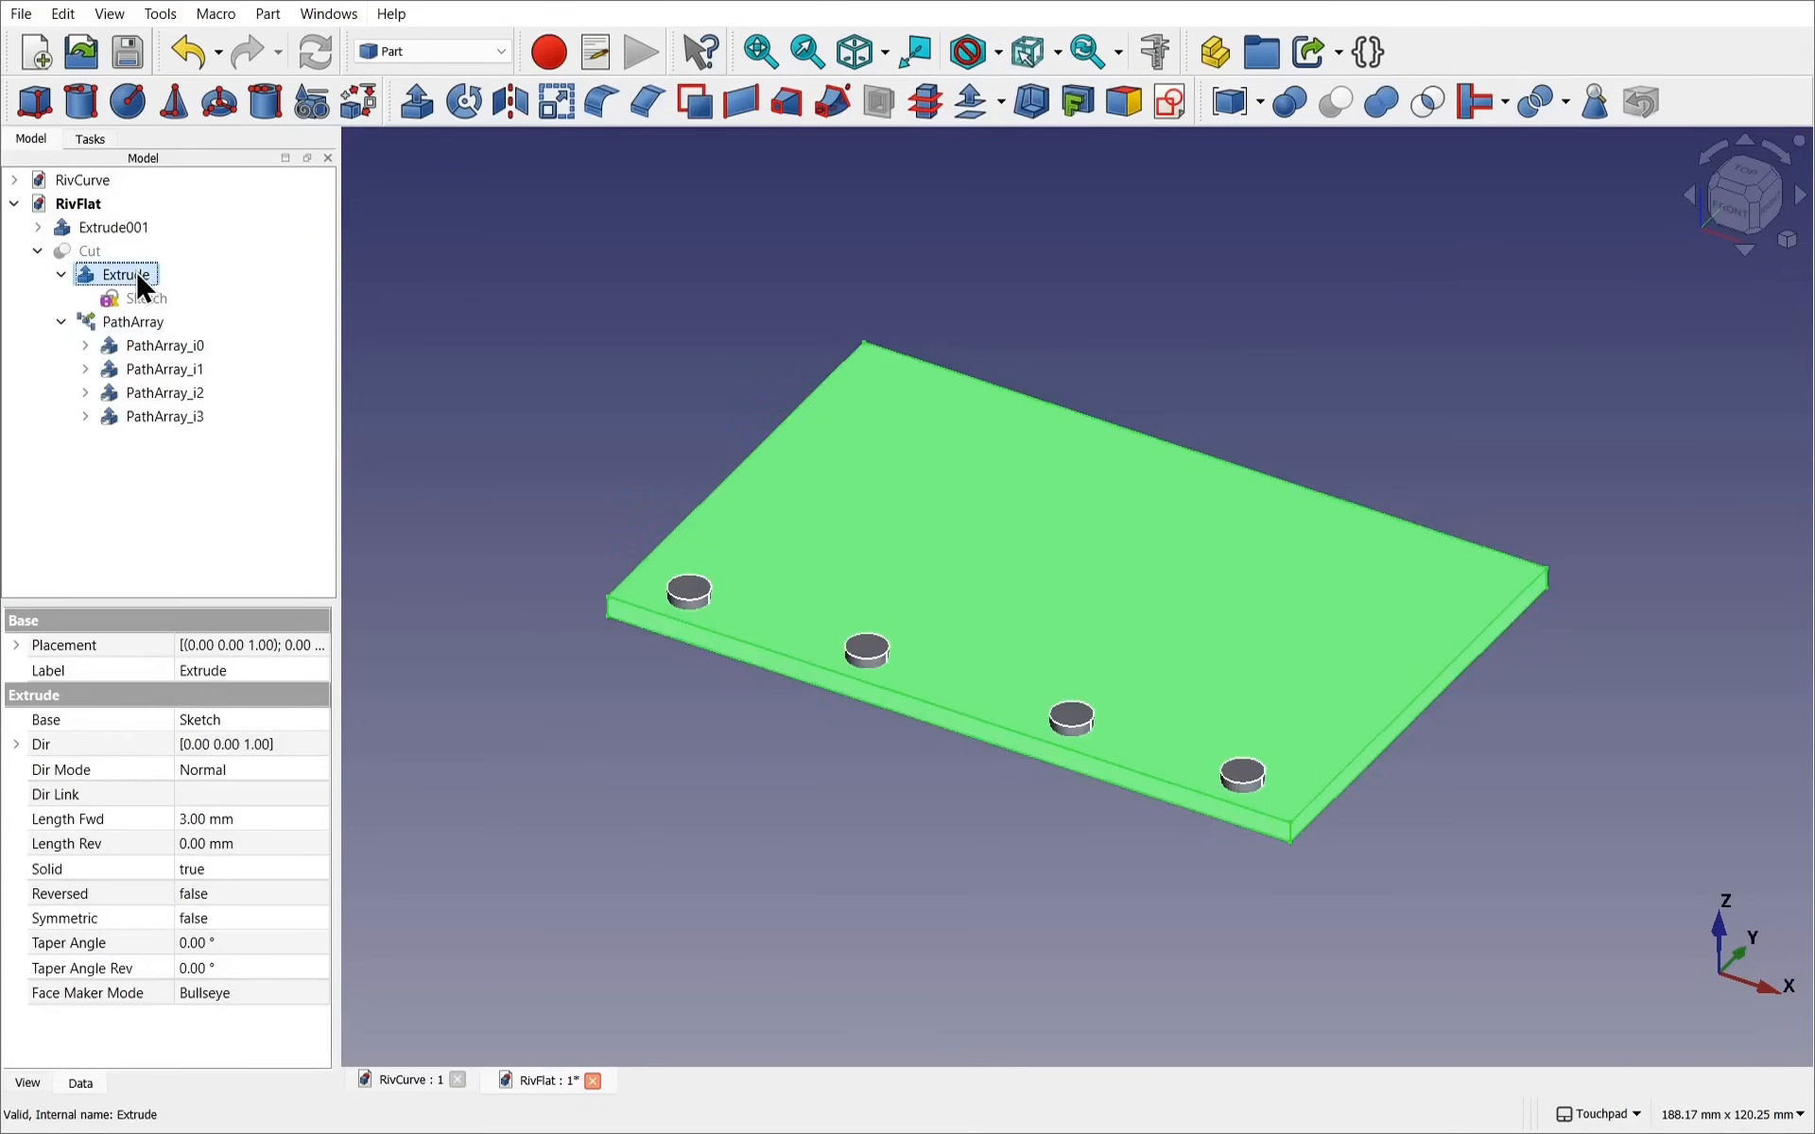
{"action": "left_click", "coordinate": [139, 323], "text": "ctrl"}
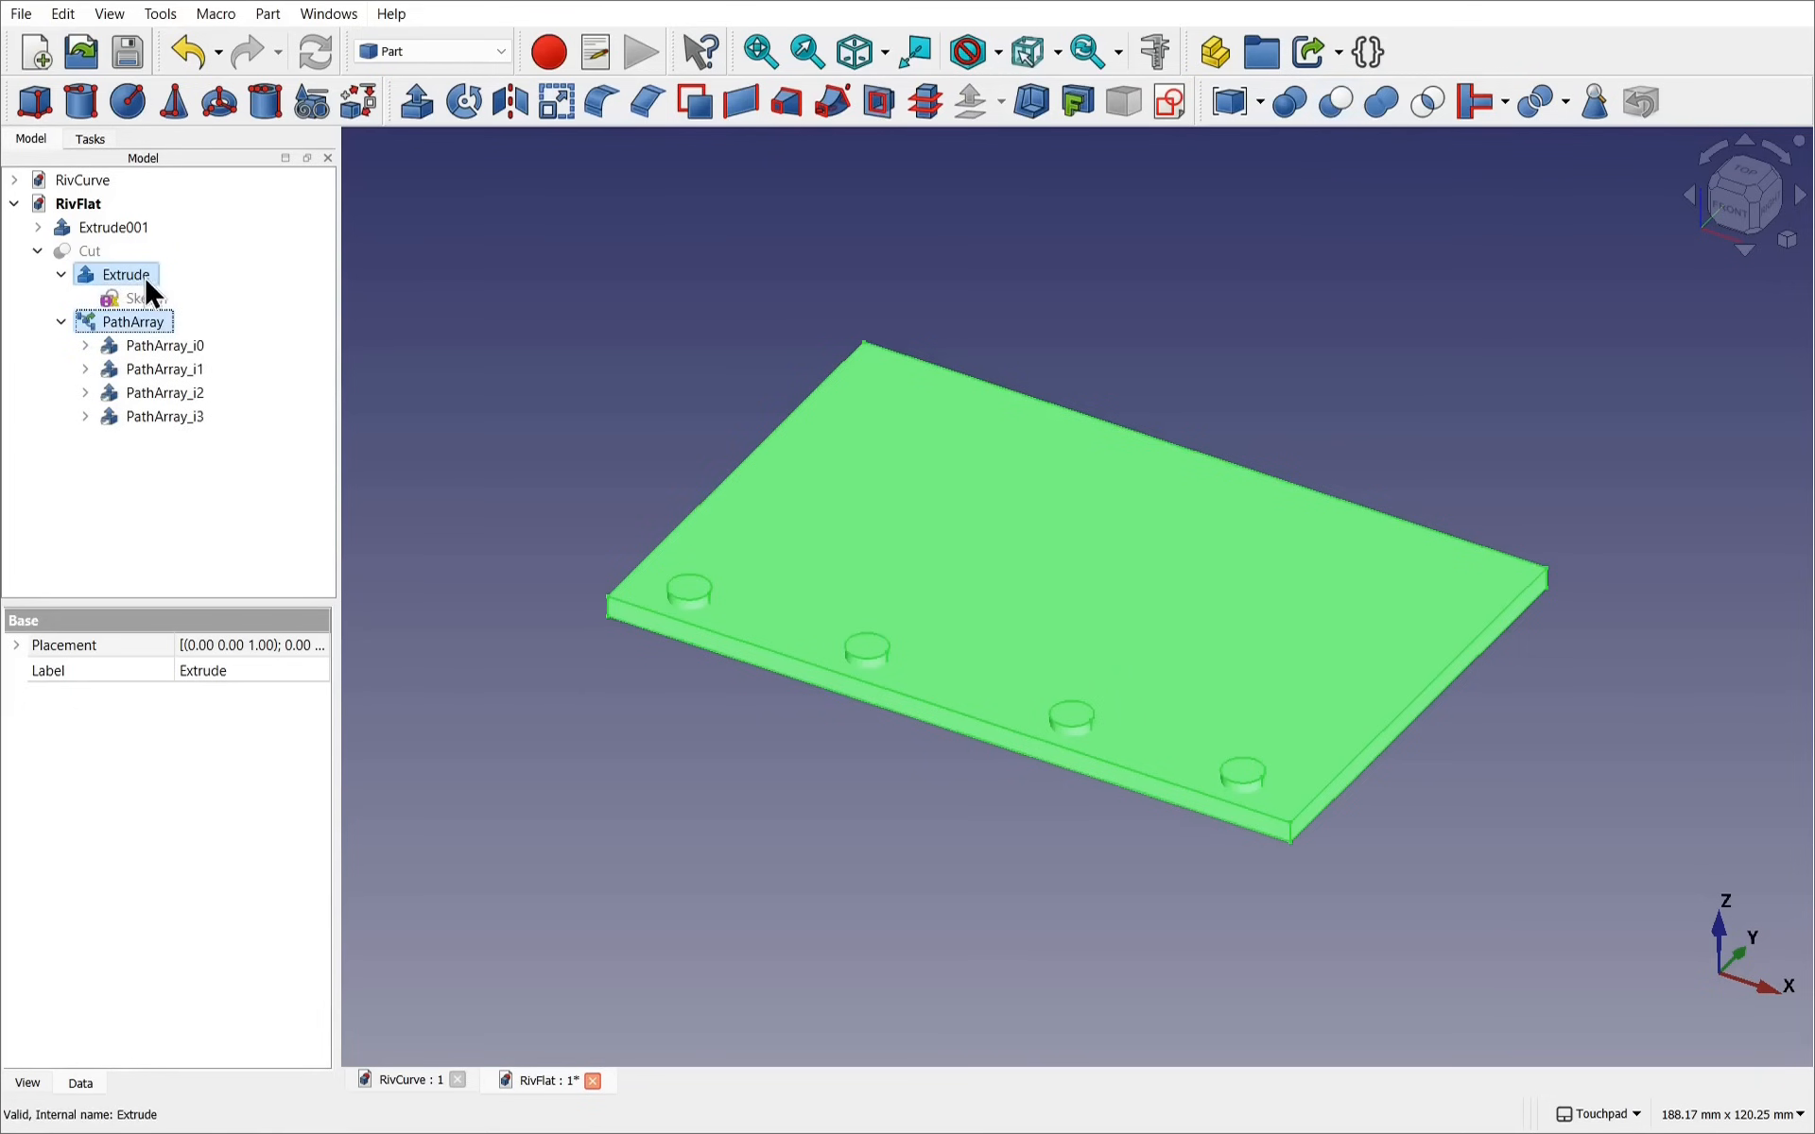
{"action": "key", "text": "space"}
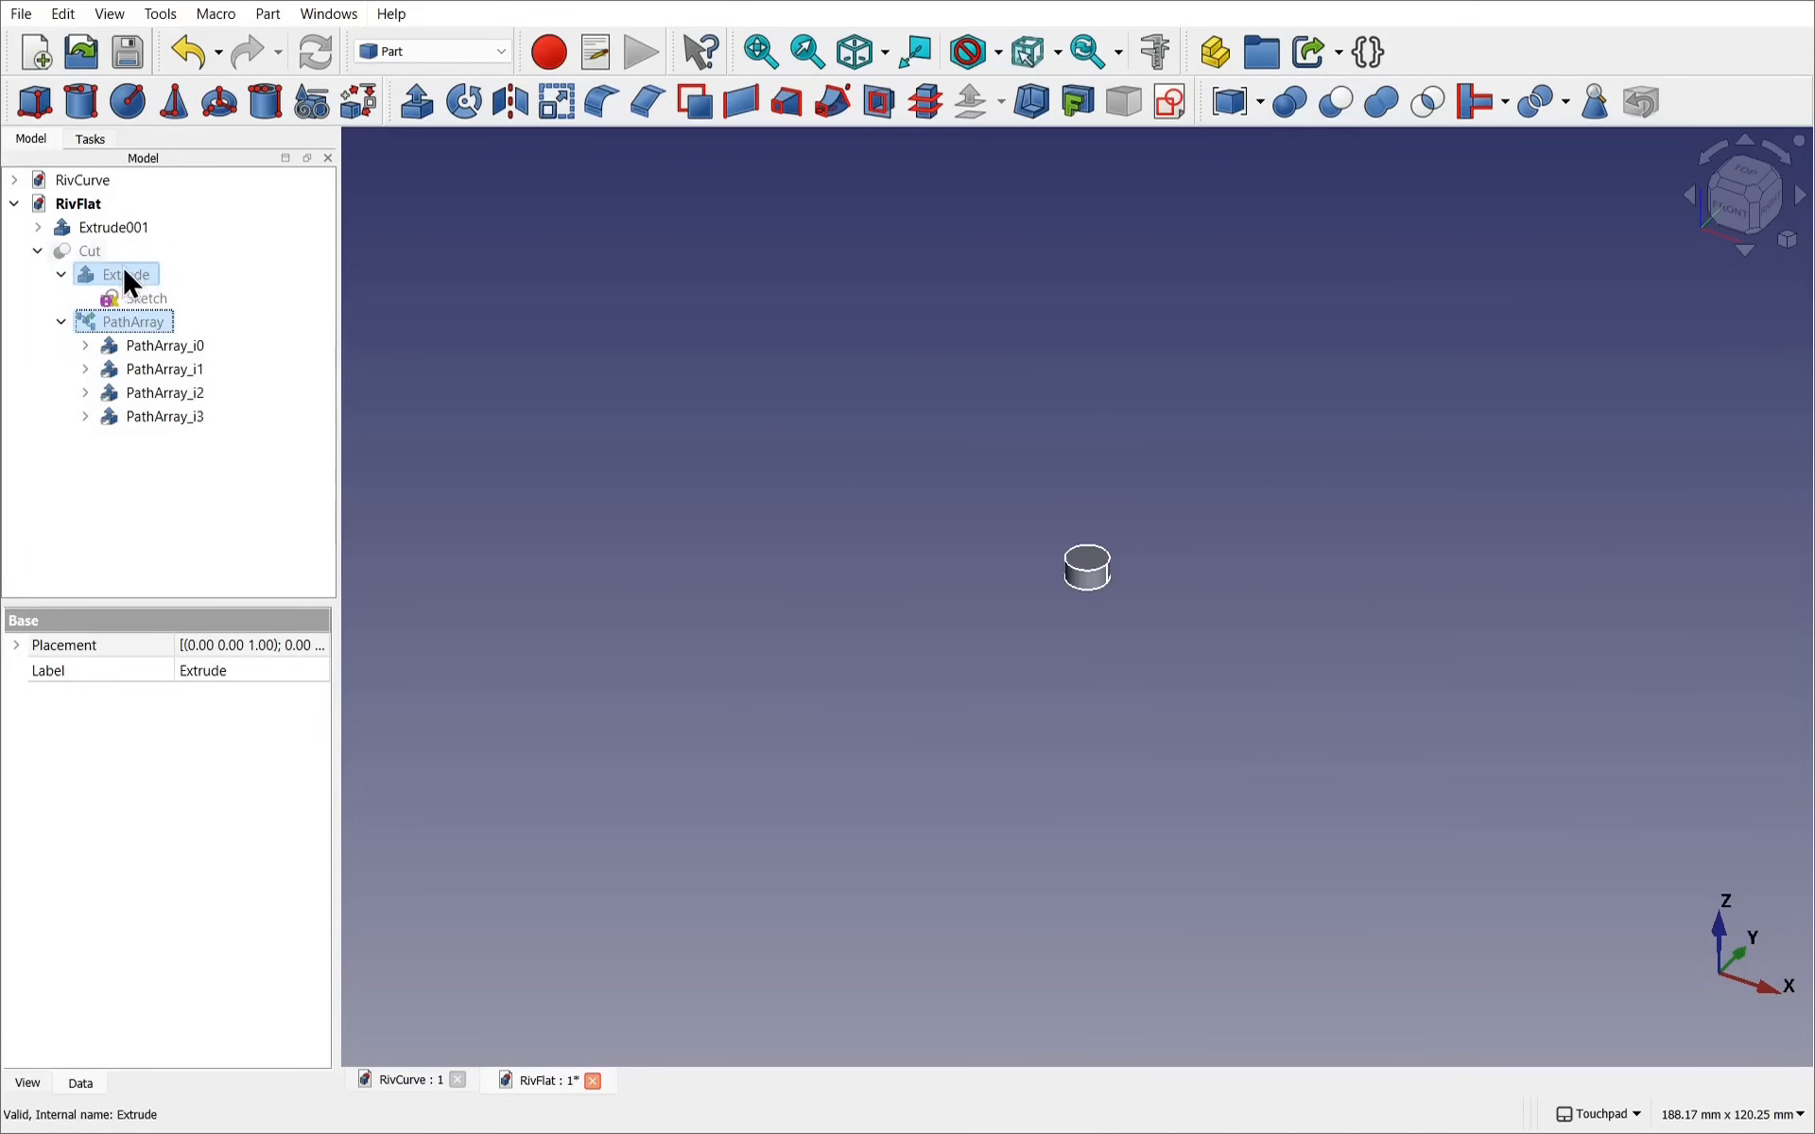
{"action": "left_click", "coordinate": [110, 230]}
{"action": "key", "text": "space"}
{"action": "left_click", "coordinate": [94, 250]}
{"action": "key", "text": "space"}
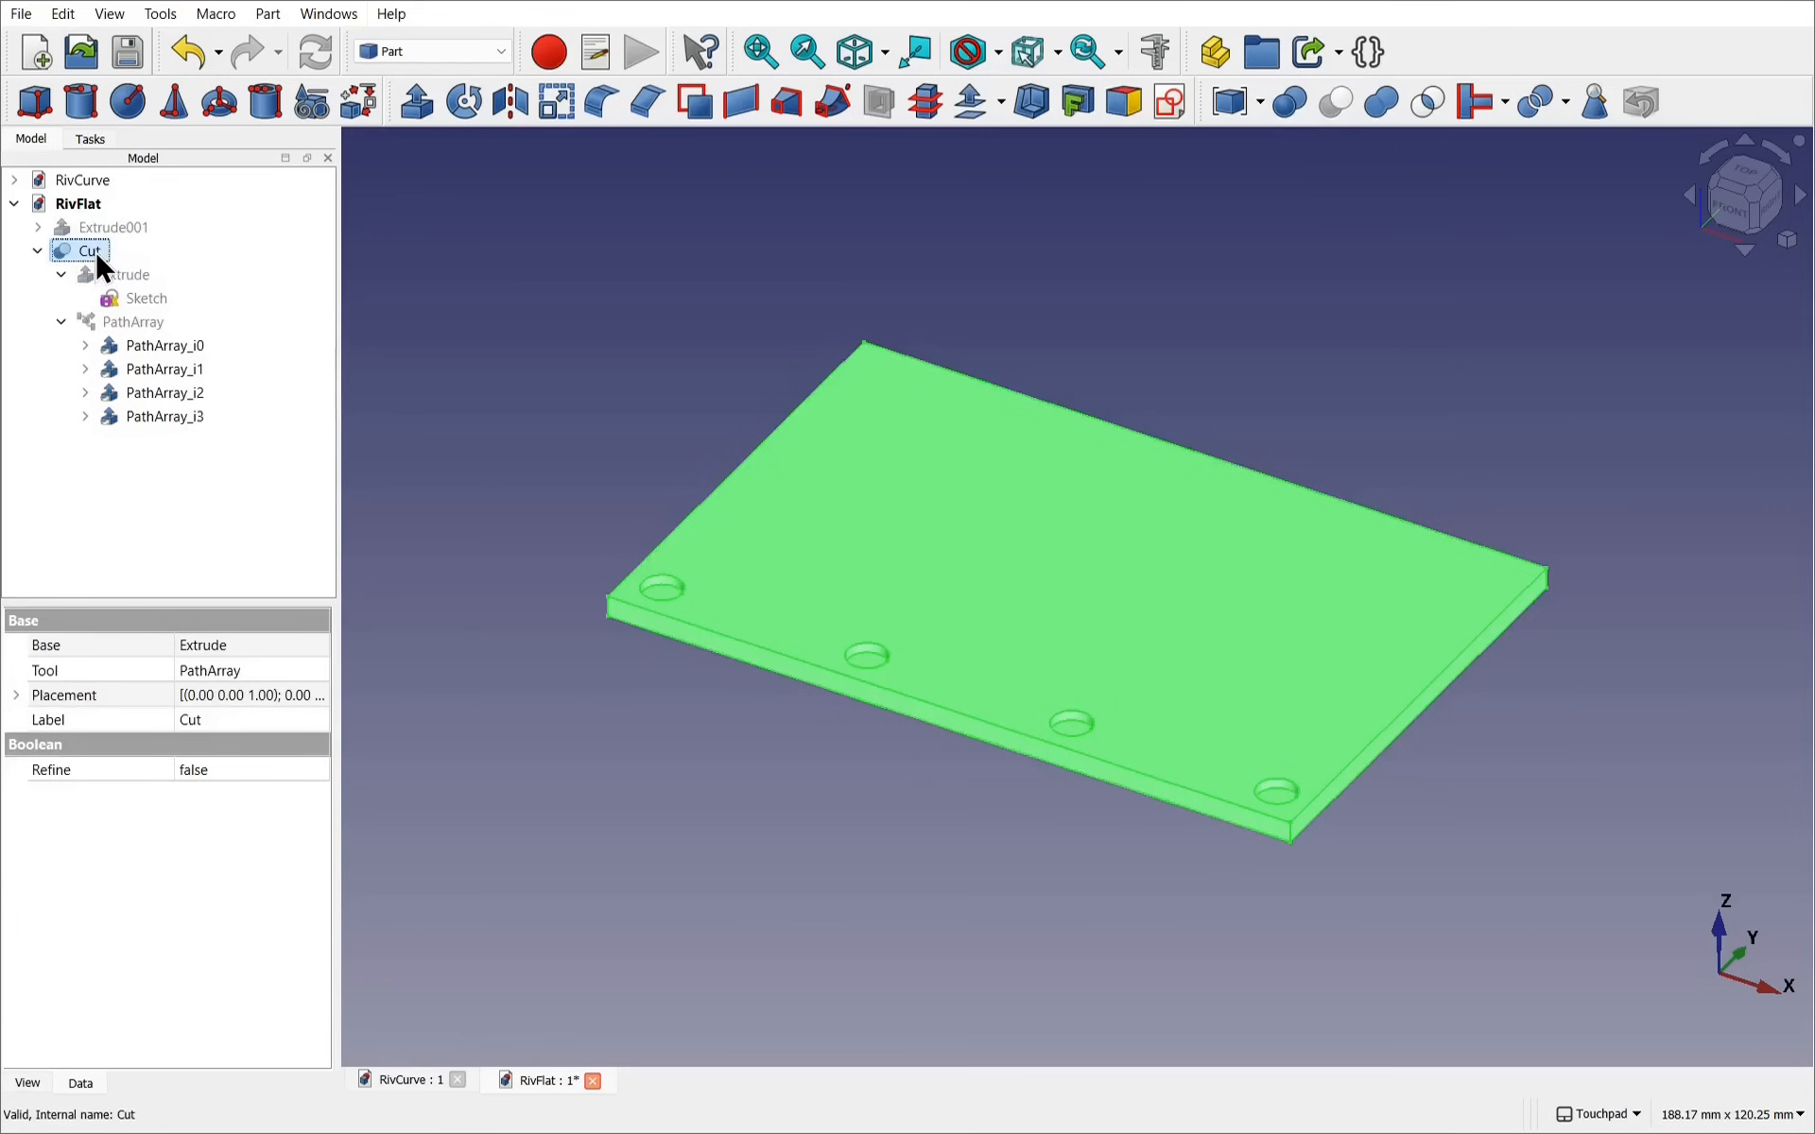
{"action": "left_click", "coordinate": [472, 602]}
{"action": "left_click_drag", "start_coordinate": [1005, 605], "coordinate": [1312, 733], "text": "alt"}
{"action": "scroll", "coordinate": [1366, 785], "scroll_direction": "up", "scroll_amount": 5}
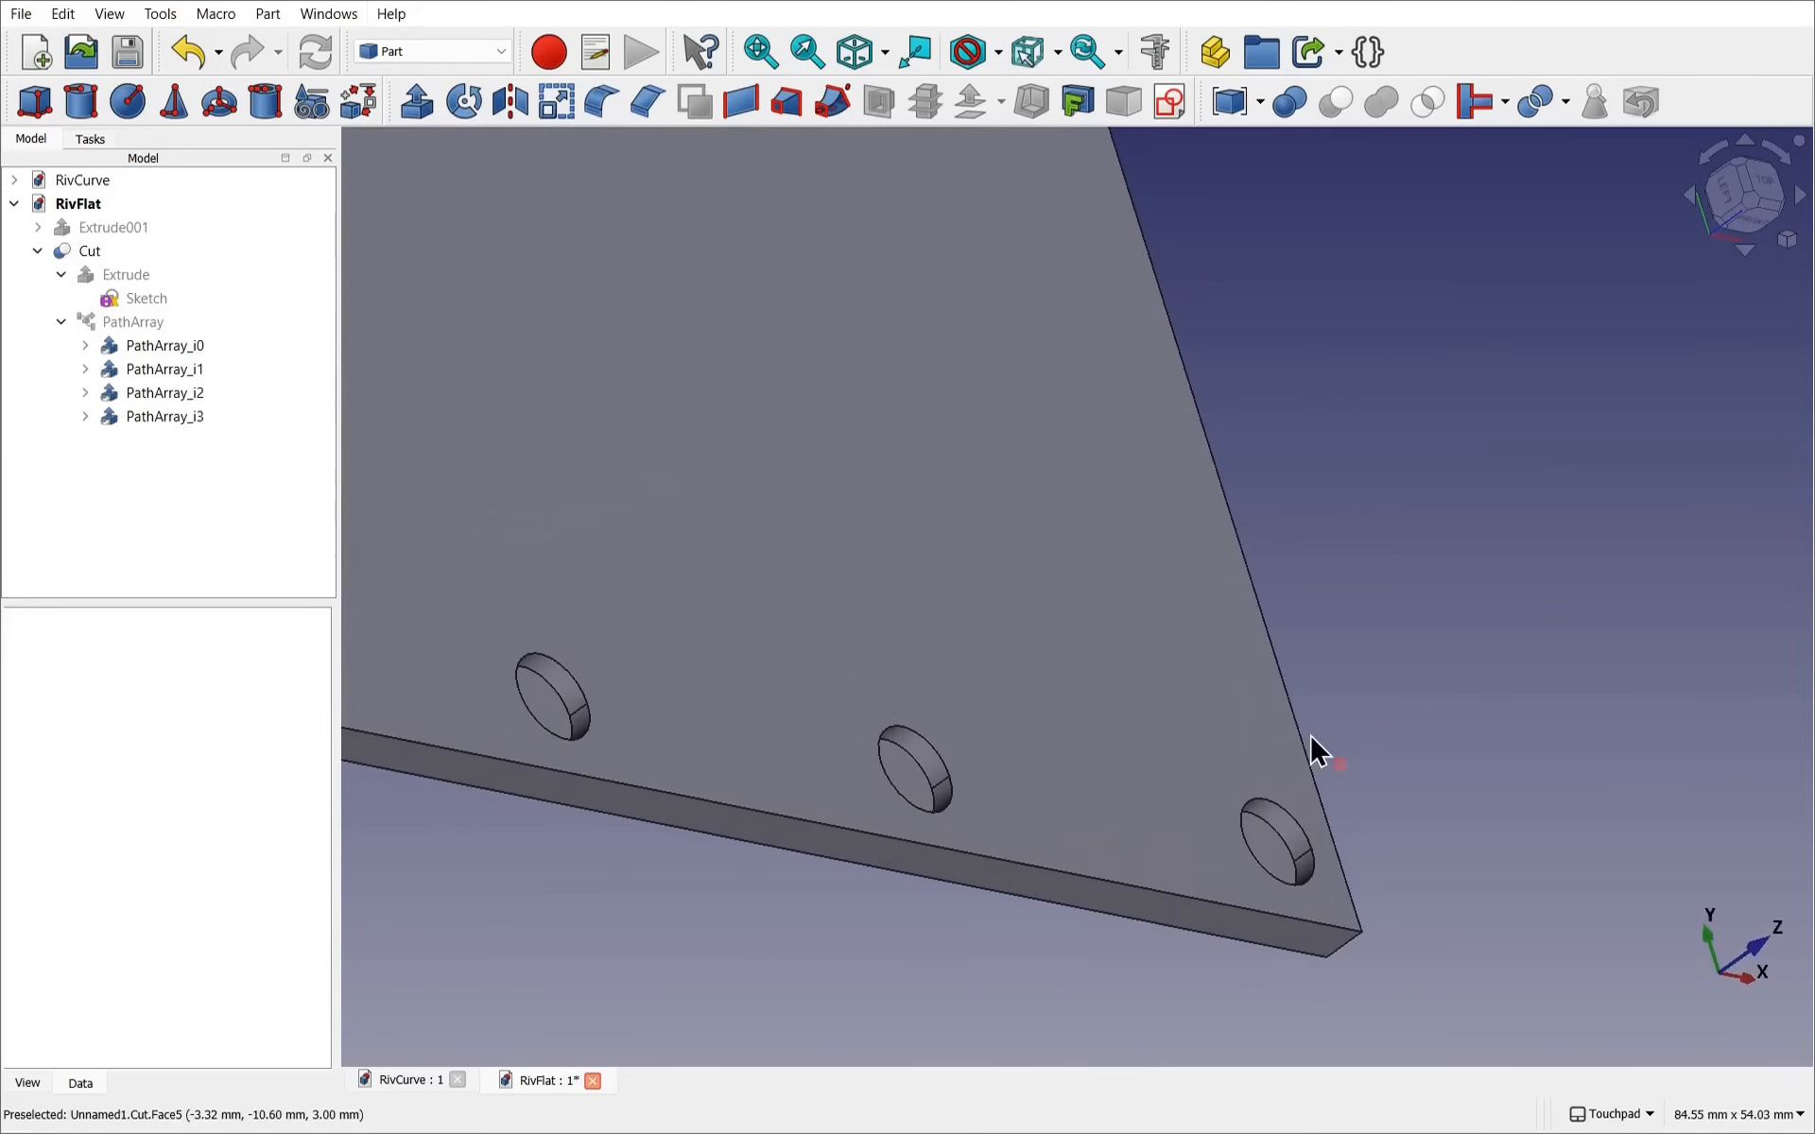
{"action": "scroll", "coordinate": [1310, 734], "scroll_direction": "down", "scroll_amount": 6}
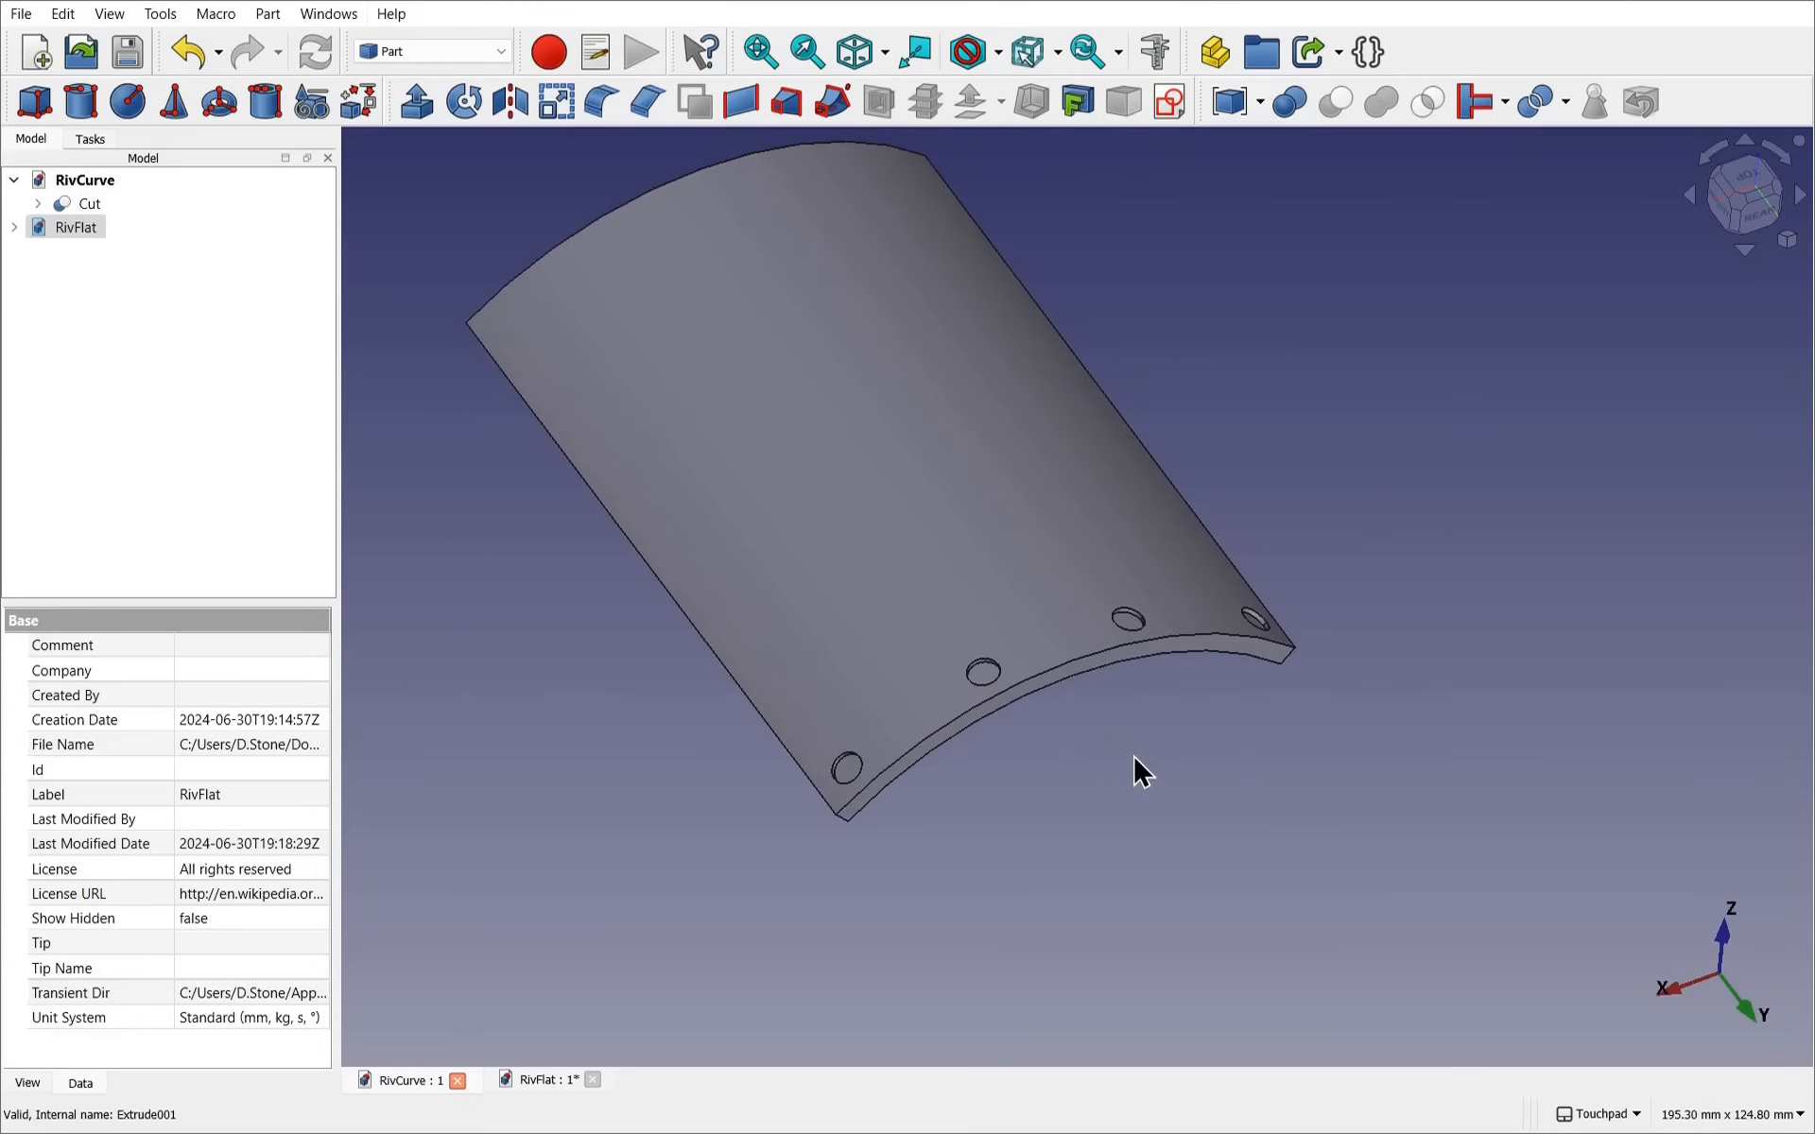
Examine the rivet holes along the curved plate's edge in RivCurve from several angles, including how they sit relative to the arc
{"action": "scroll", "coordinate": [1133, 754], "scroll_direction": "up", "scroll_amount": 4}
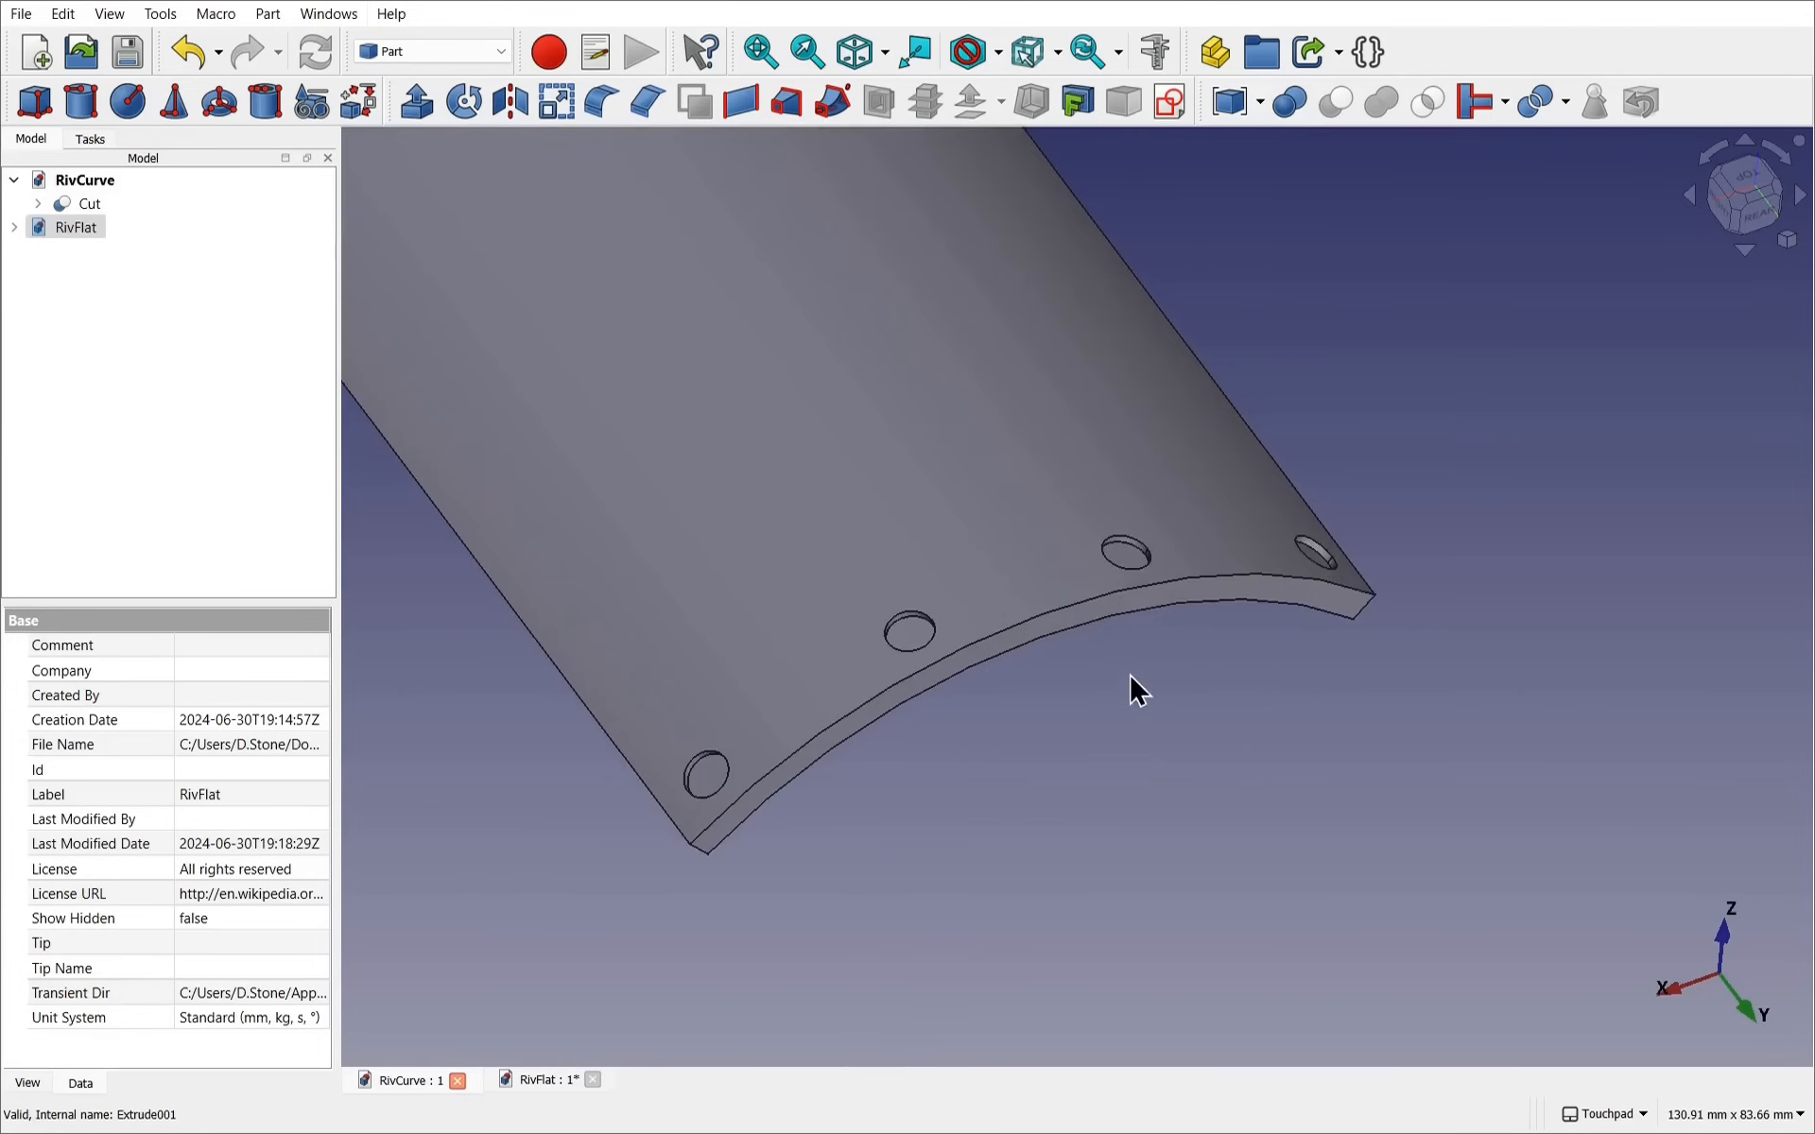
{"action": "left_click_drag", "start_coordinate": [1131, 675], "coordinate": [1157, 749], "text": "shift"}
{"action": "mouse_move", "coordinate": [1249, 837]}
{"action": "left_mouse_down", "text": "alt"}
{"action": "mouse_move", "coordinate": [1181, 767]}
{"action": "mouse_move", "coordinate": [1183, 851]}
{"action": "mouse_move", "coordinate": [1228, 838]}
{"action": "left_mouse_up", "text": "alt"}
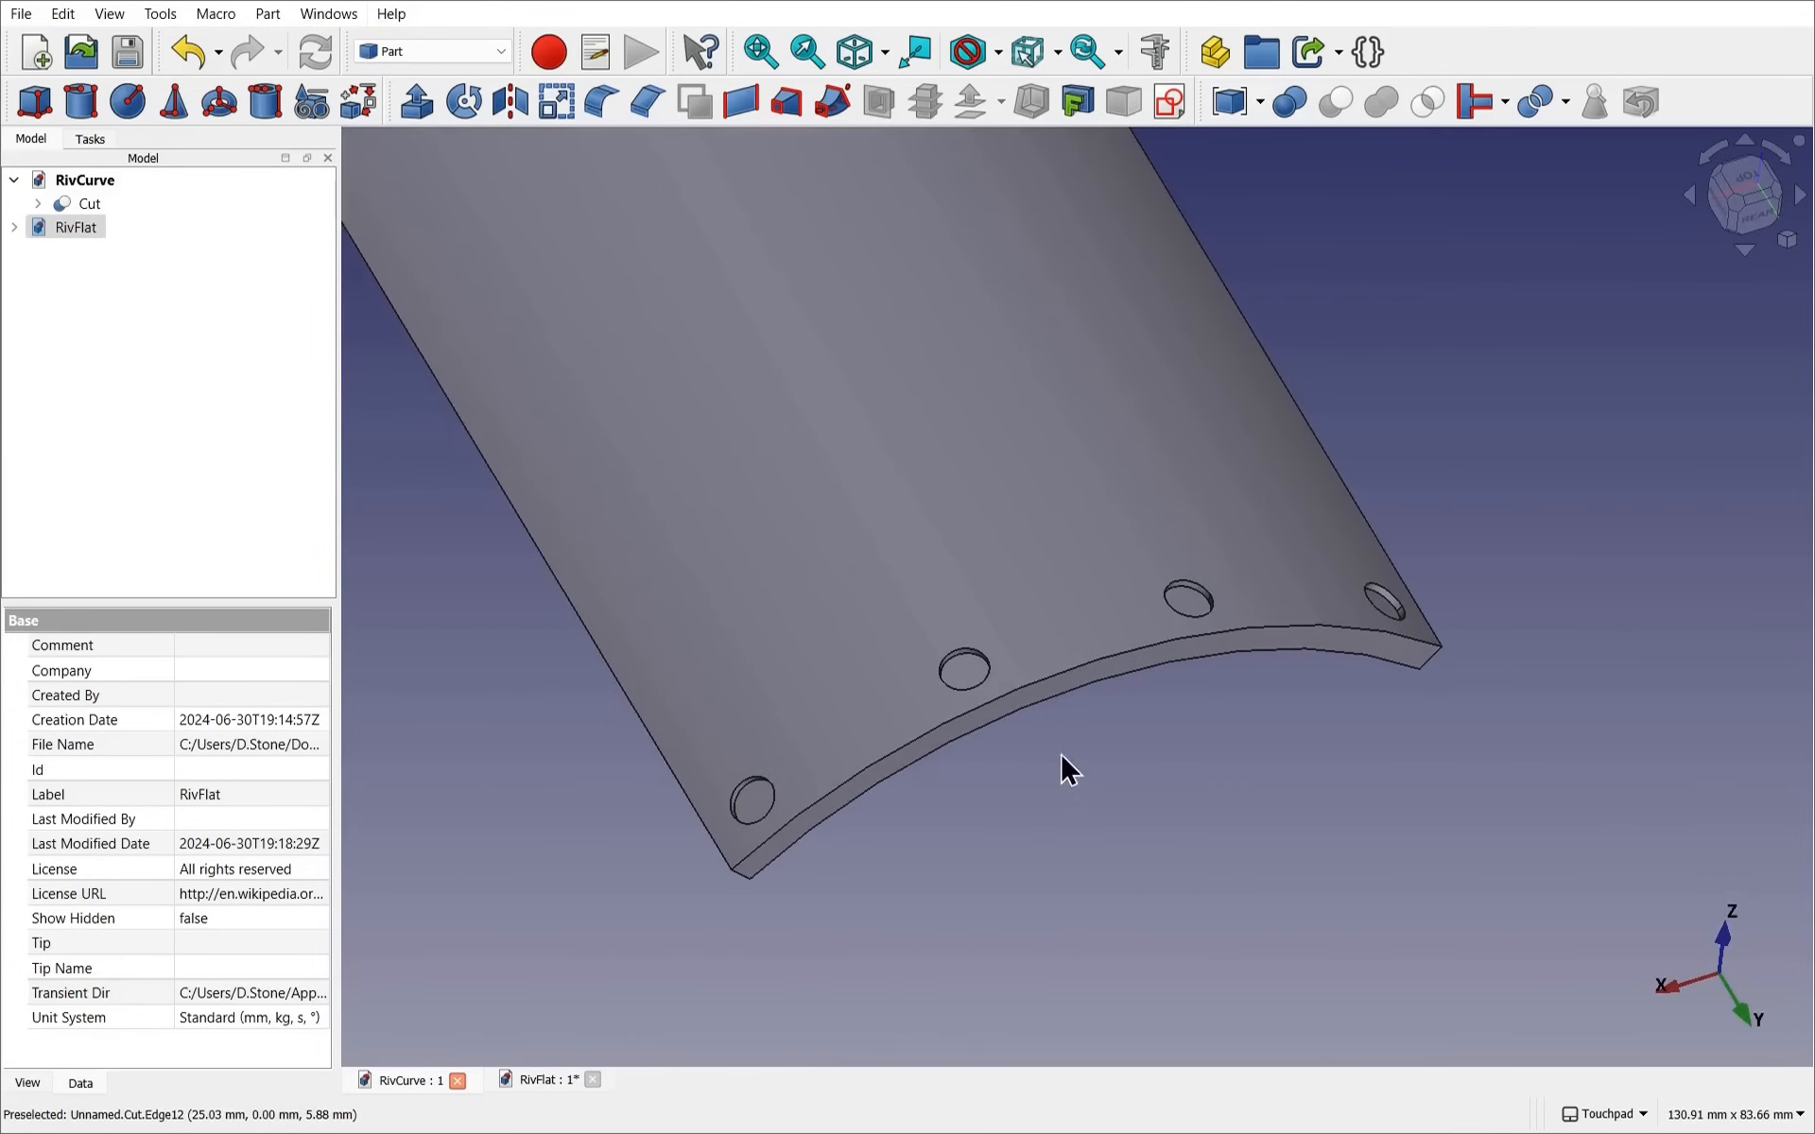
{"action": "scroll", "coordinate": [1036, 746], "scroll_direction": "up", "scroll_amount": 5}
{"action": "left_click_drag", "start_coordinate": [1033, 750], "coordinate": [927, 689], "text": "alt"}
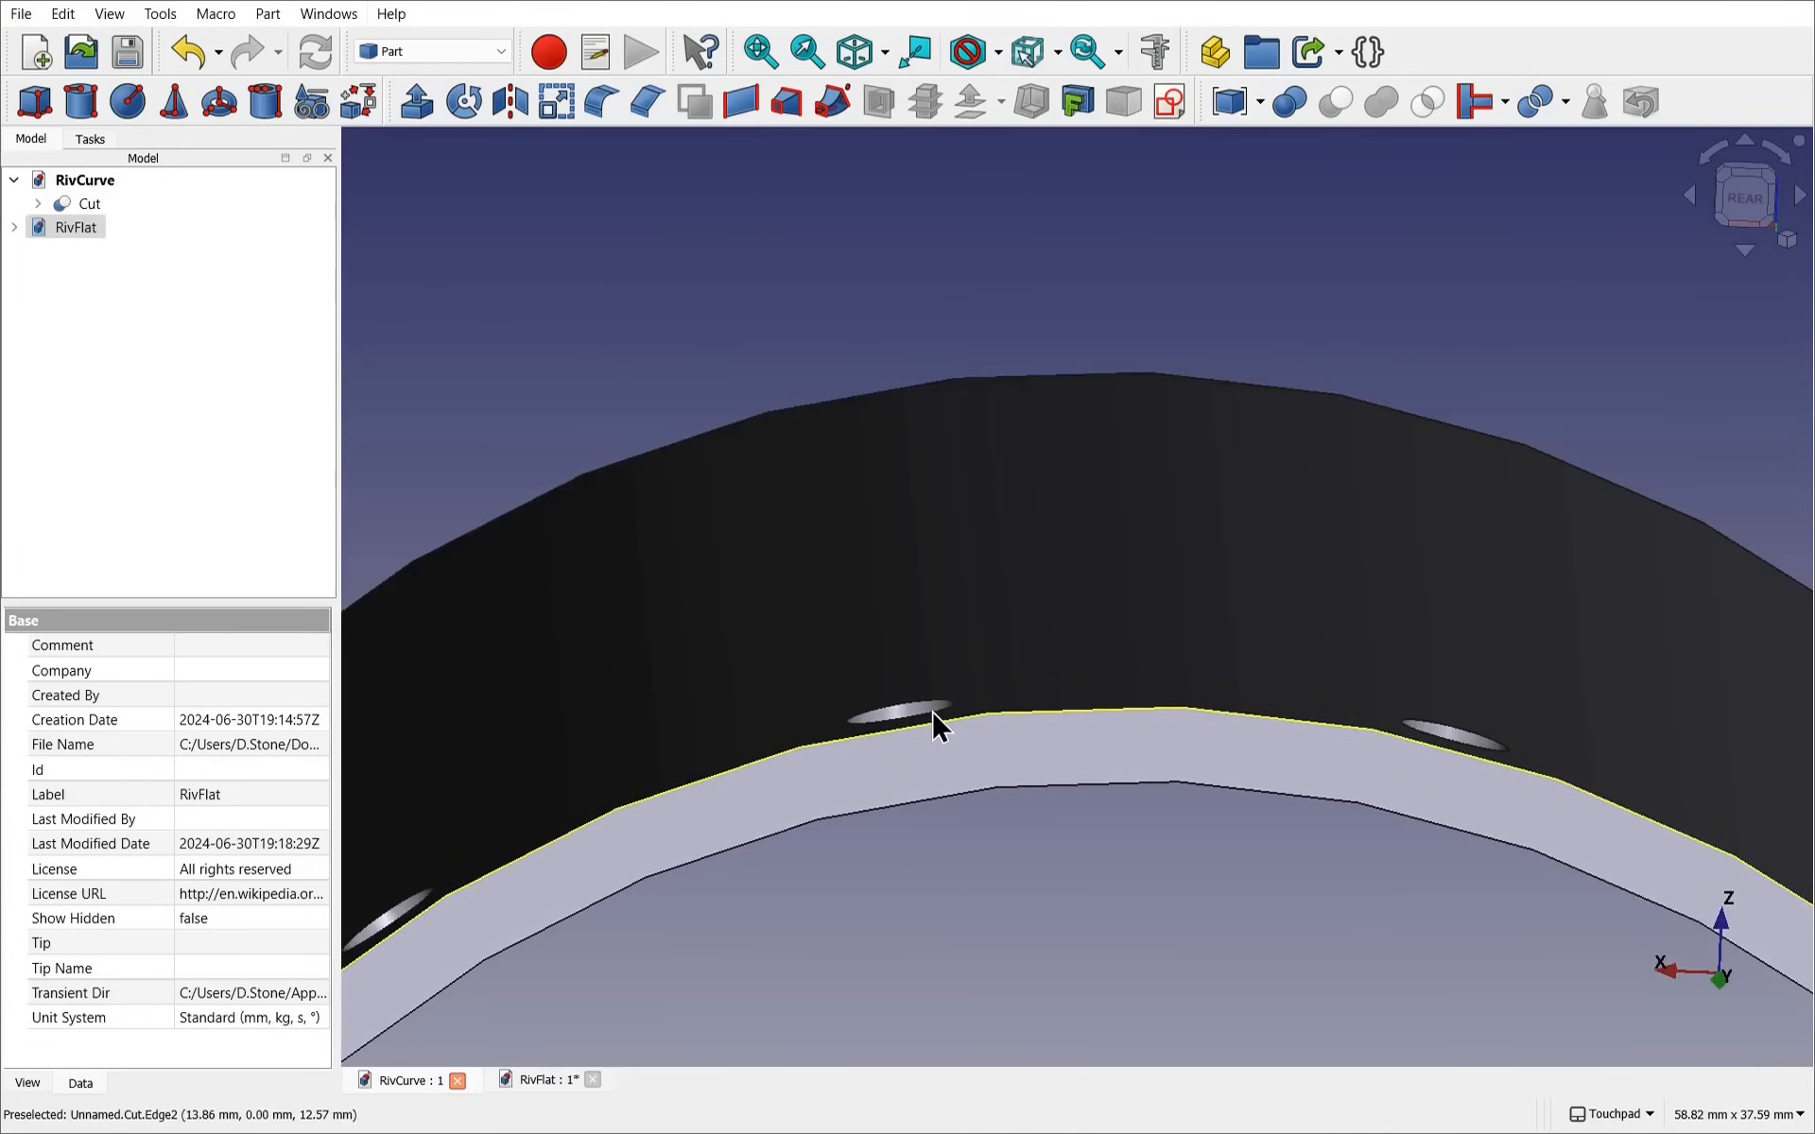
{"action": "left_click_drag", "start_coordinate": [931, 710], "coordinate": [940, 756], "text": "alt"}
{"action": "scroll", "coordinate": [939, 754], "scroll_direction": "down", "scroll_amount": 2}
{"action": "scroll", "coordinate": [939, 749], "scroll_direction": "down", "scroll_amount": 3}
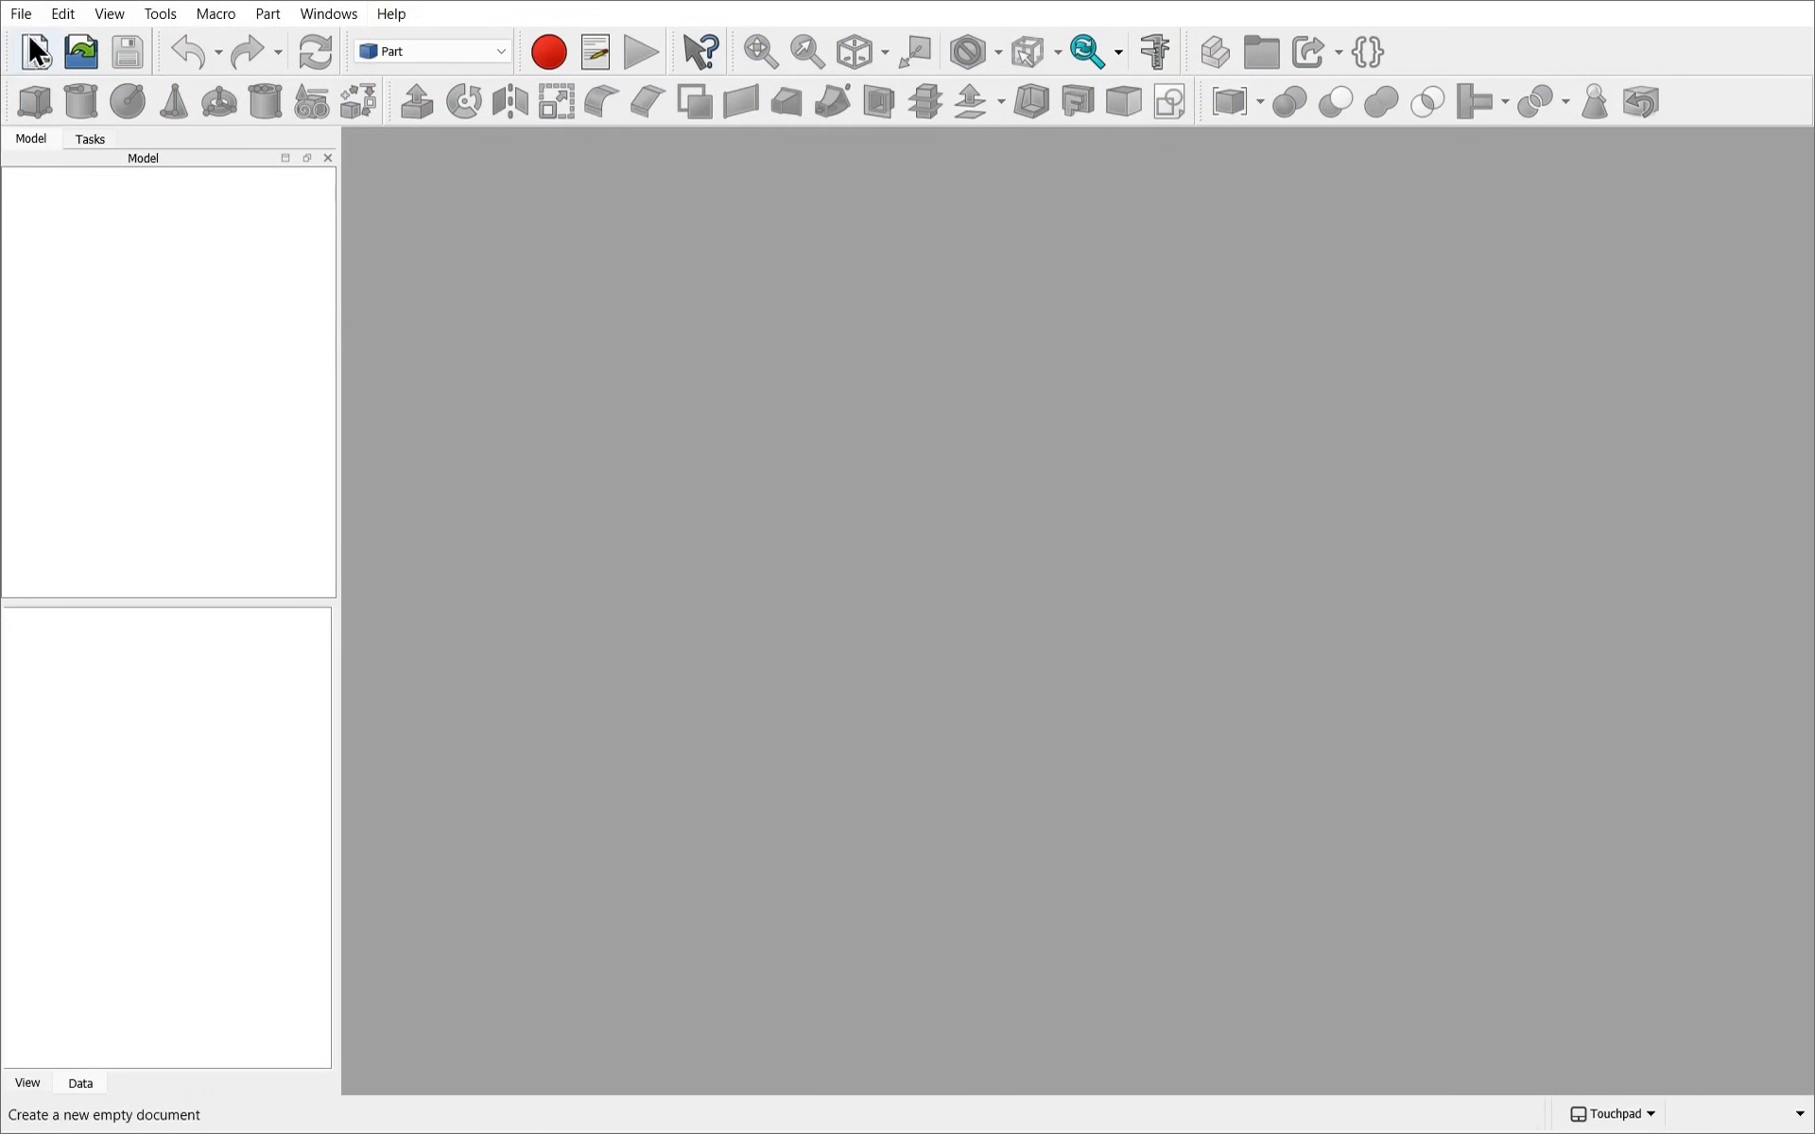
Create a new empty document and start a sketch on the XZ plane
{"action": "left_click", "coordinate": [45, 55]}
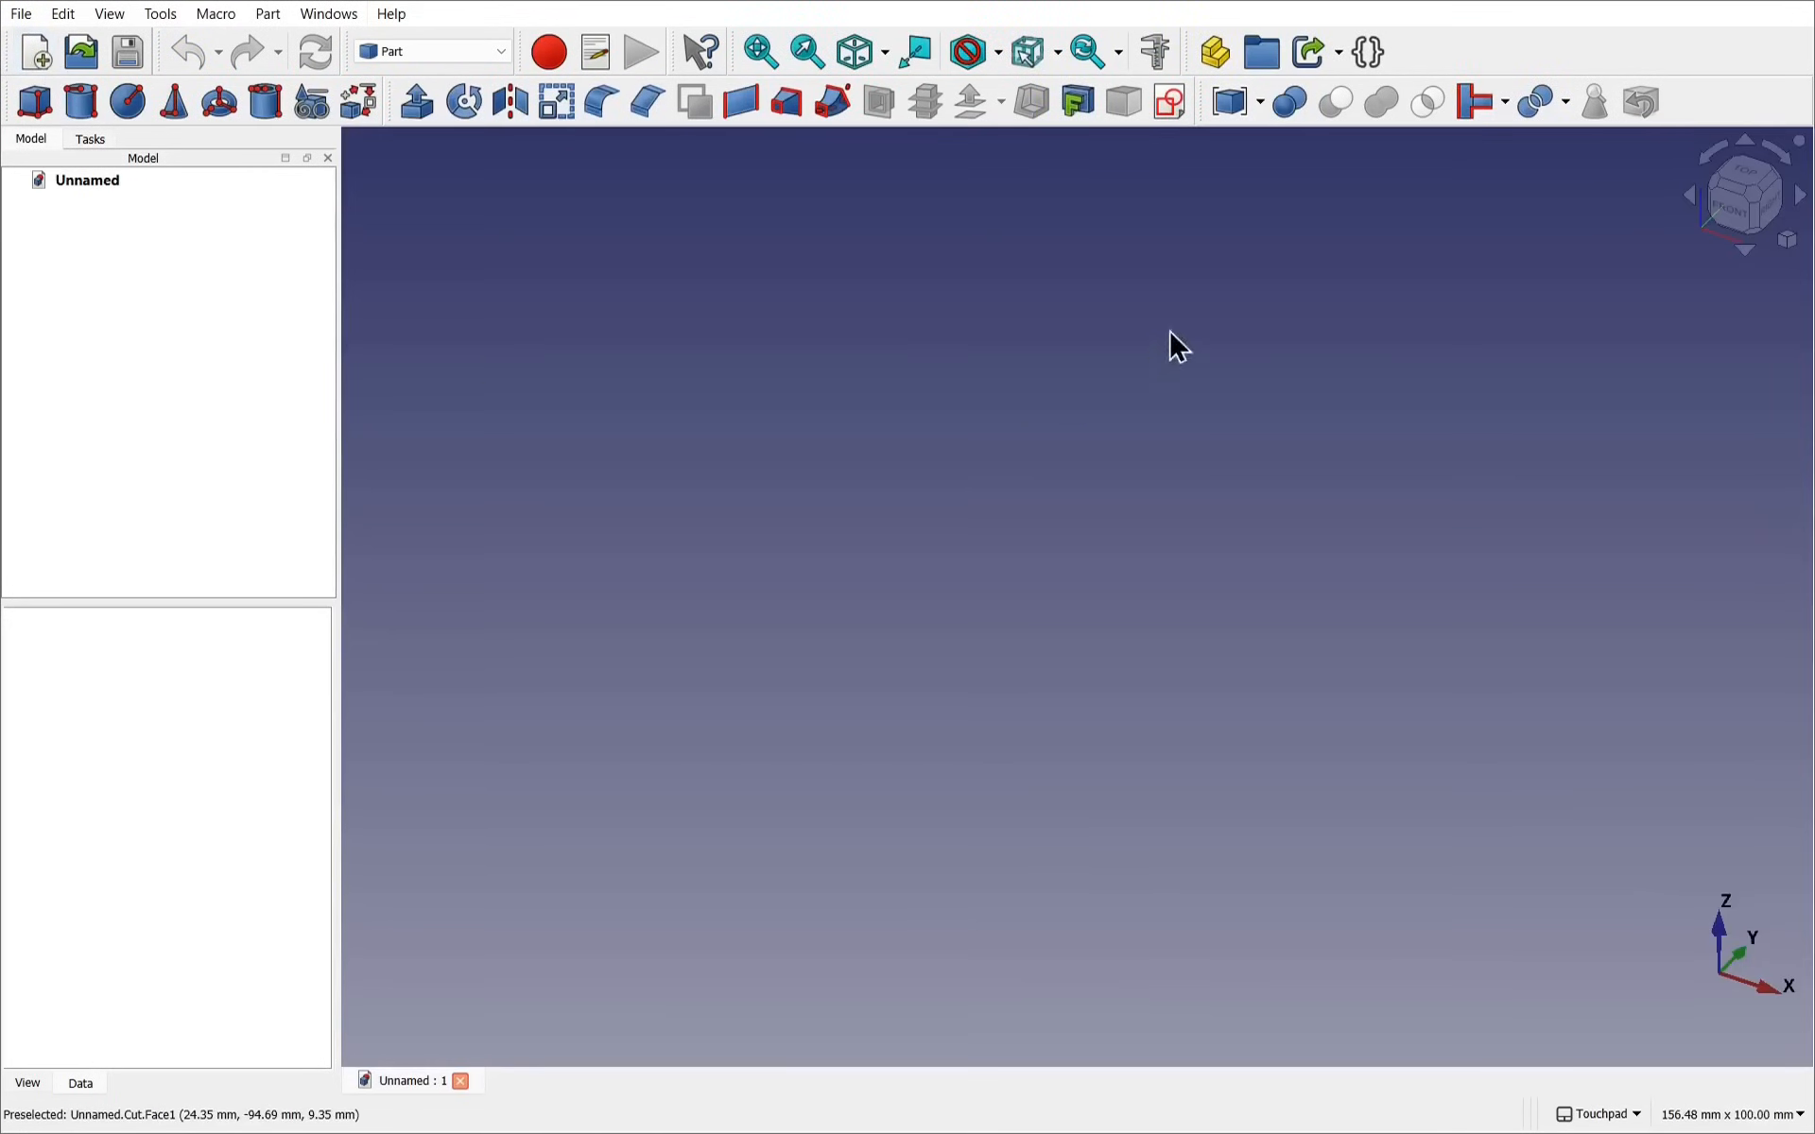
{"action": "left_click", "coordinate": [1172, 104]}
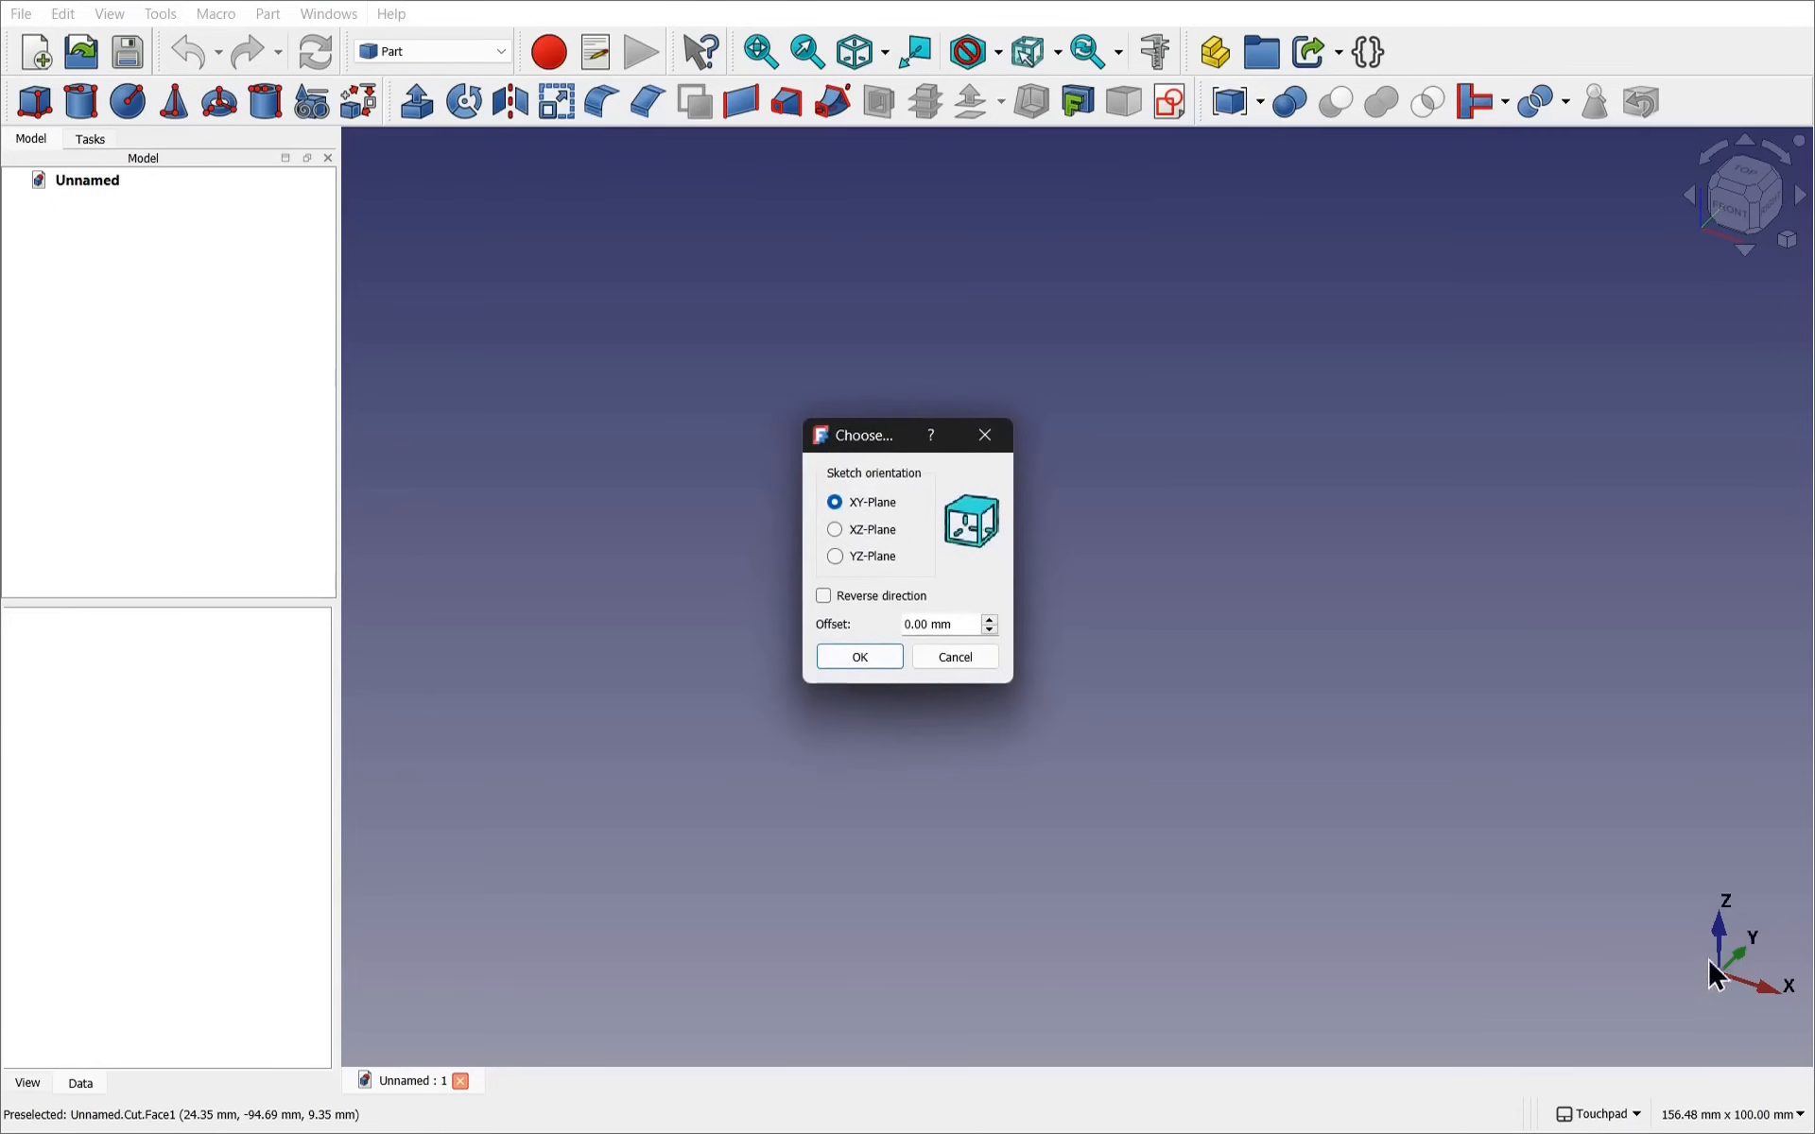
{"action": "left_click", "coordinate": [836, 529]}
{"action": "left_click", "coordinate": [844, 655]}
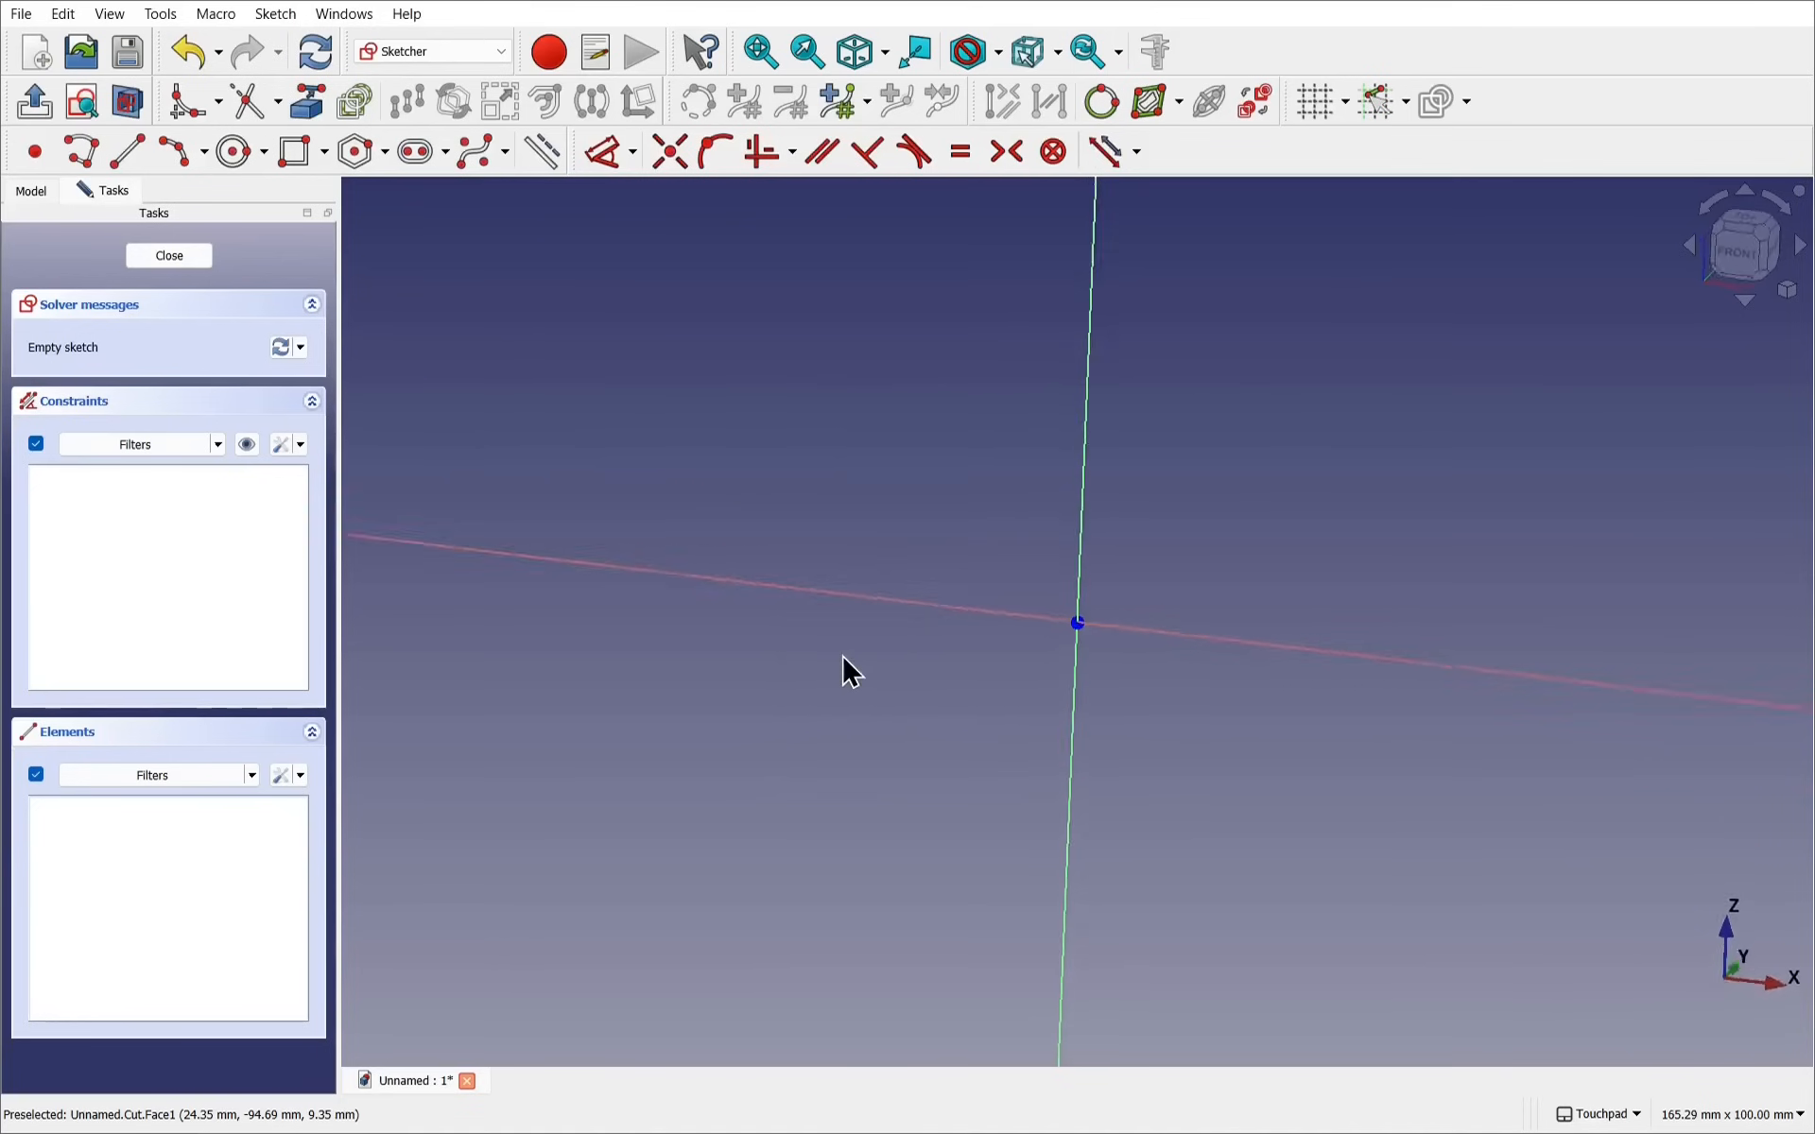
Sketch a three-point arc with both ends on the horizontal axis, rising about 22 mm above it
{"action": "left_click", "coordinate": [204, 154]}
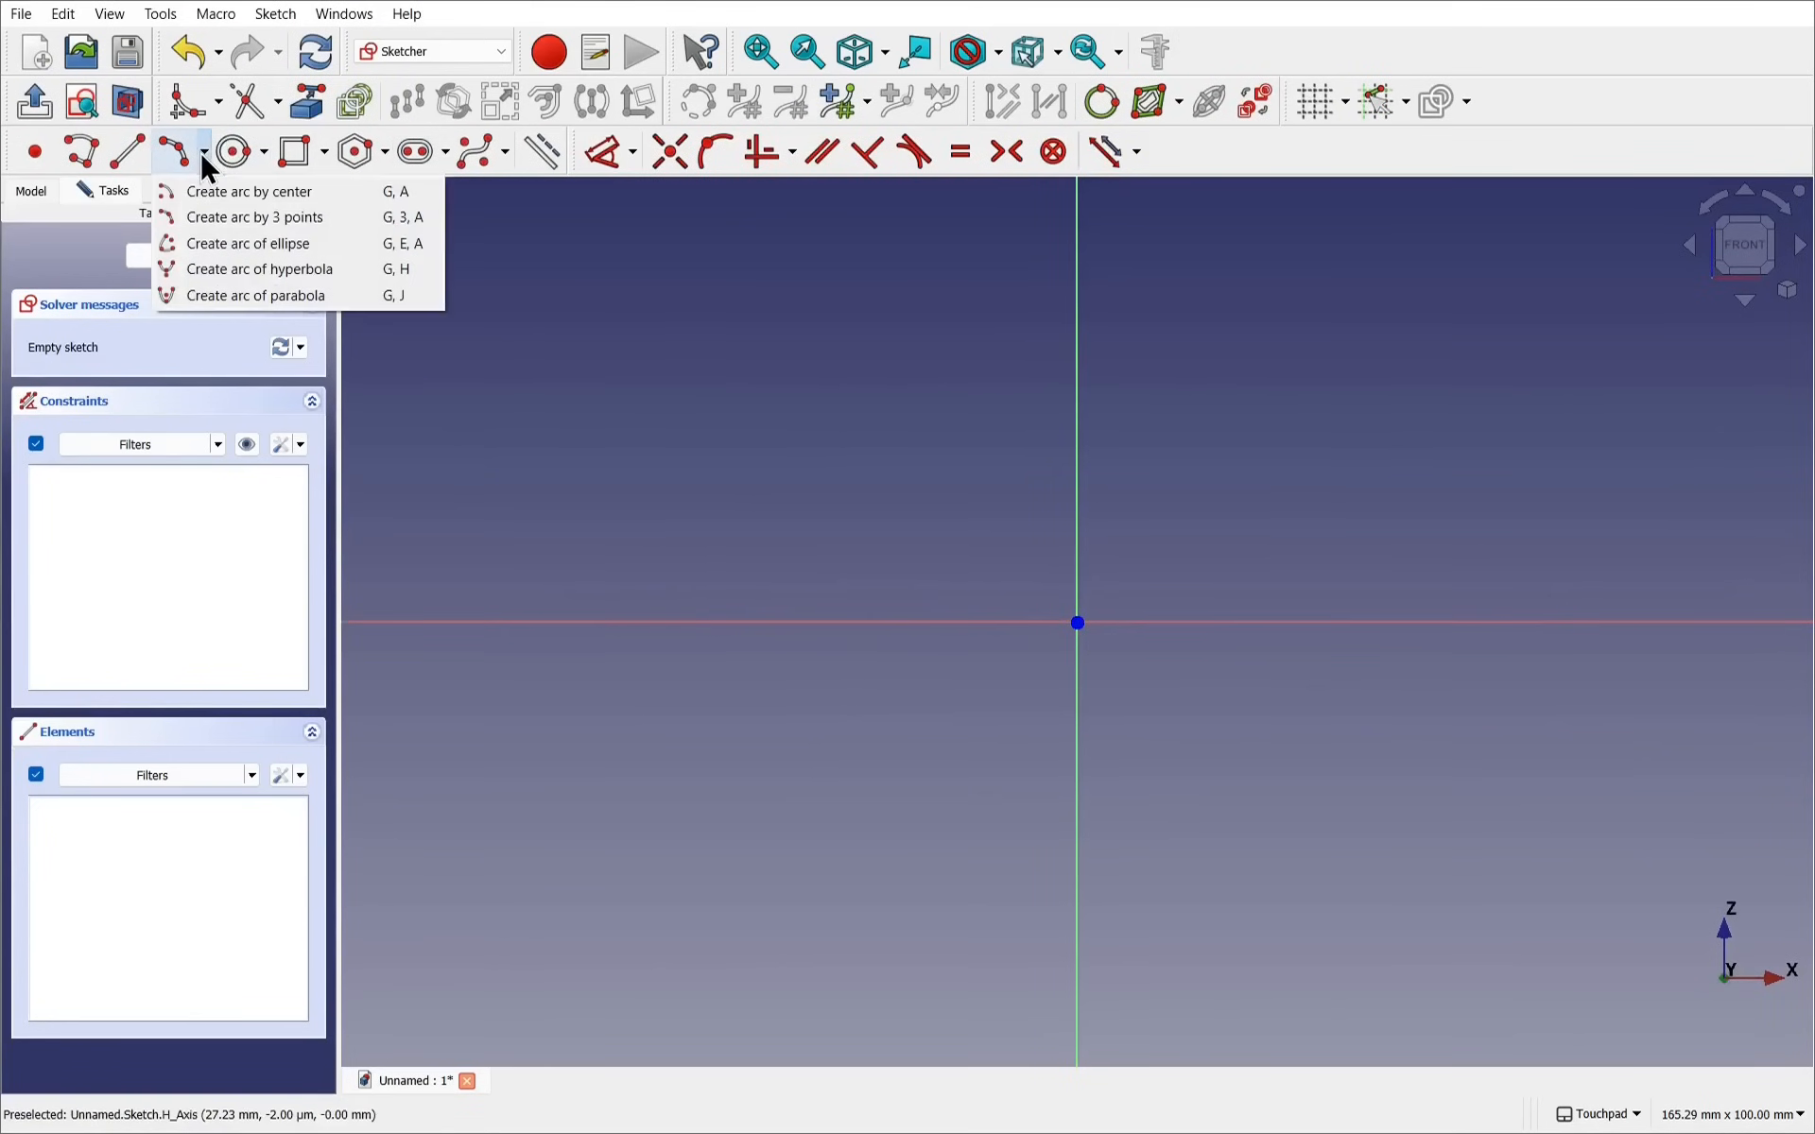
{"action": "left_click", "coordinate": [282, 218]}
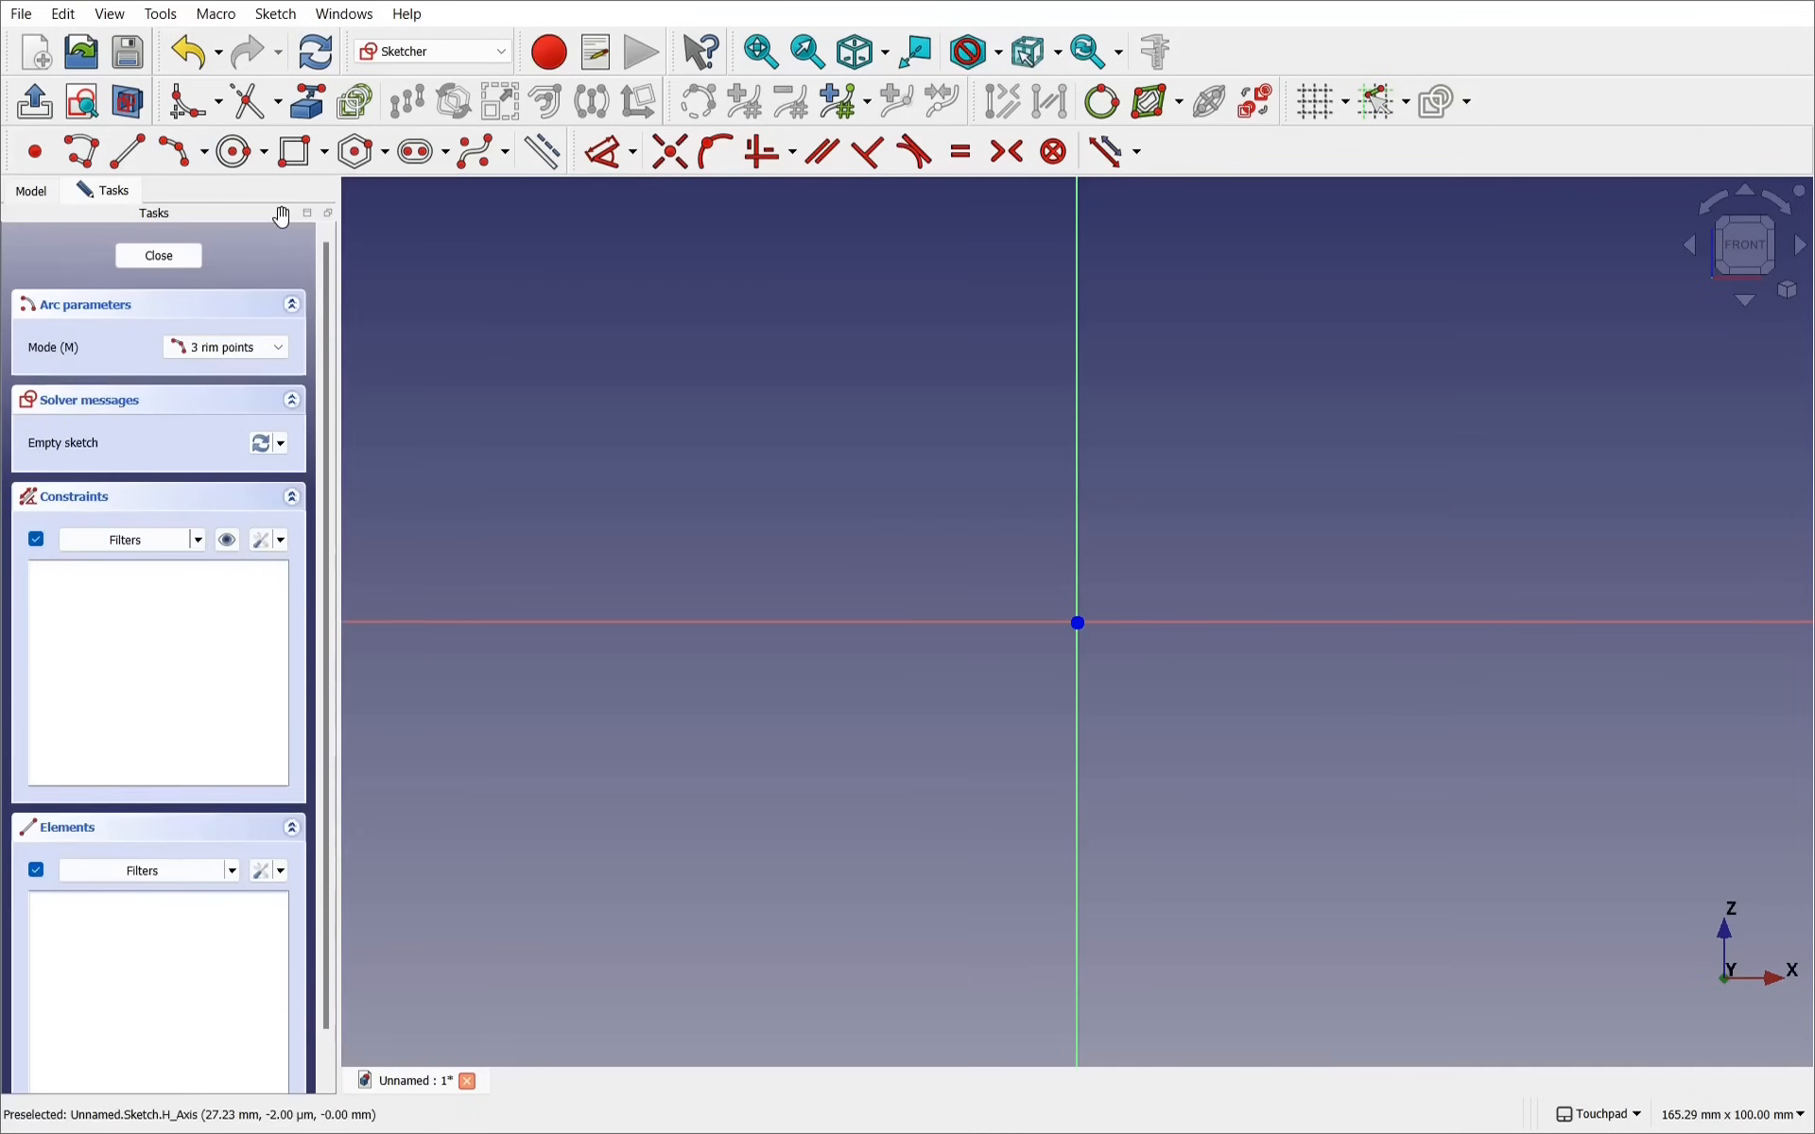
{"action": "left_click", "coordinate": [794, 621]}
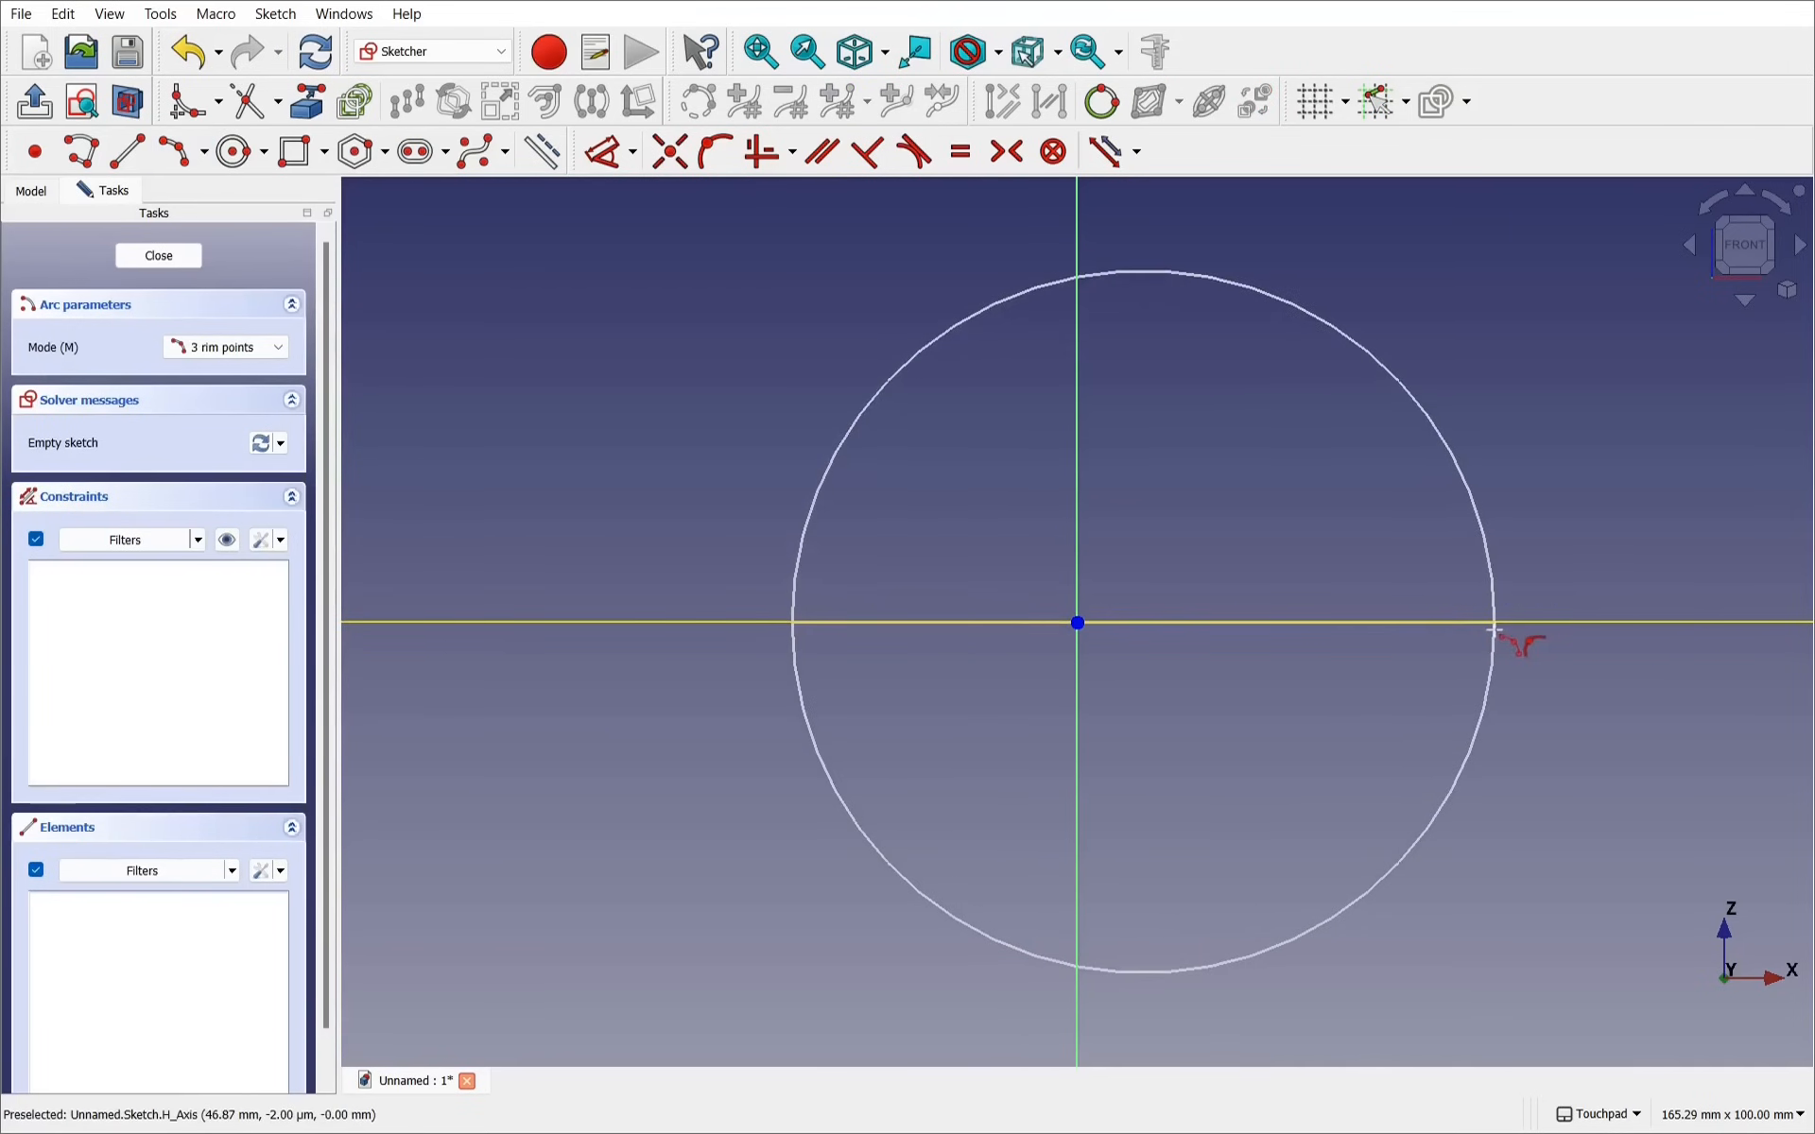
{"action": "left_click", "coordinate": [1493, 621]}
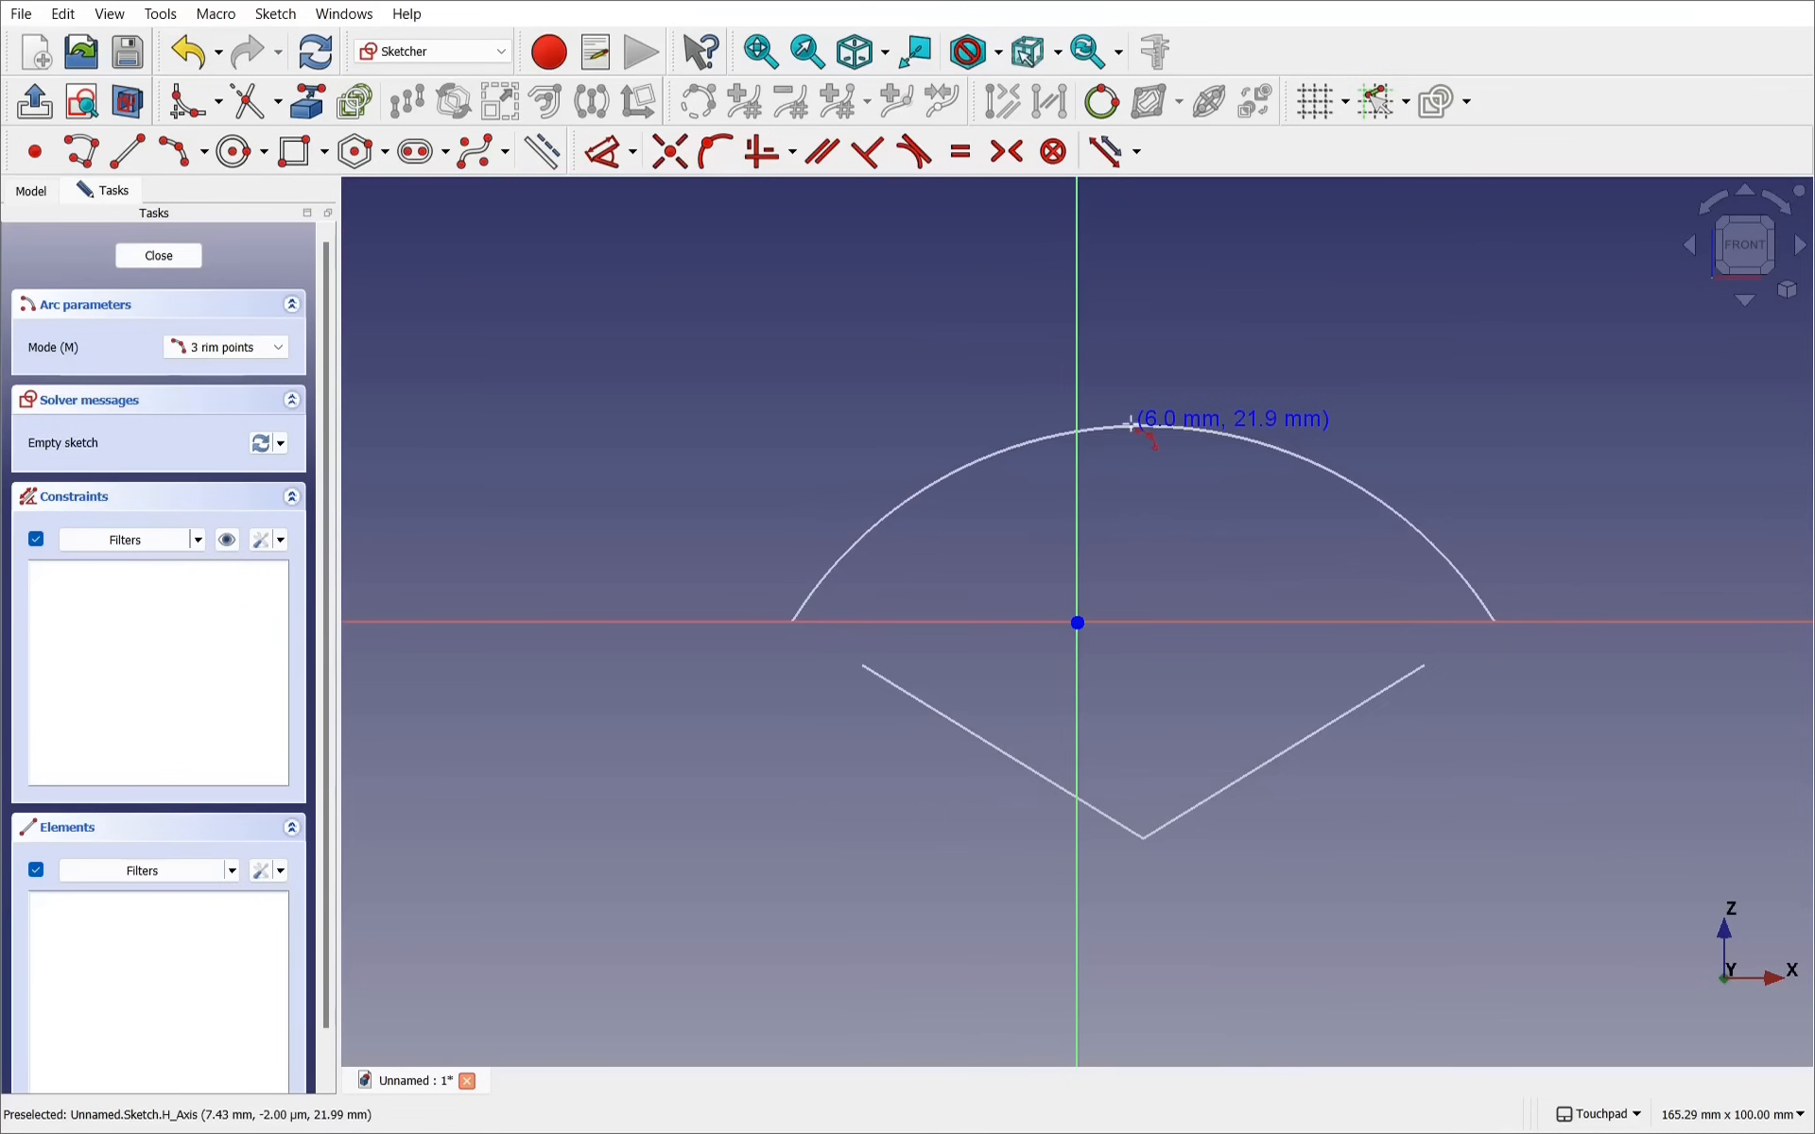
{"action": "left_click", "coordinate": [1128, 424]}
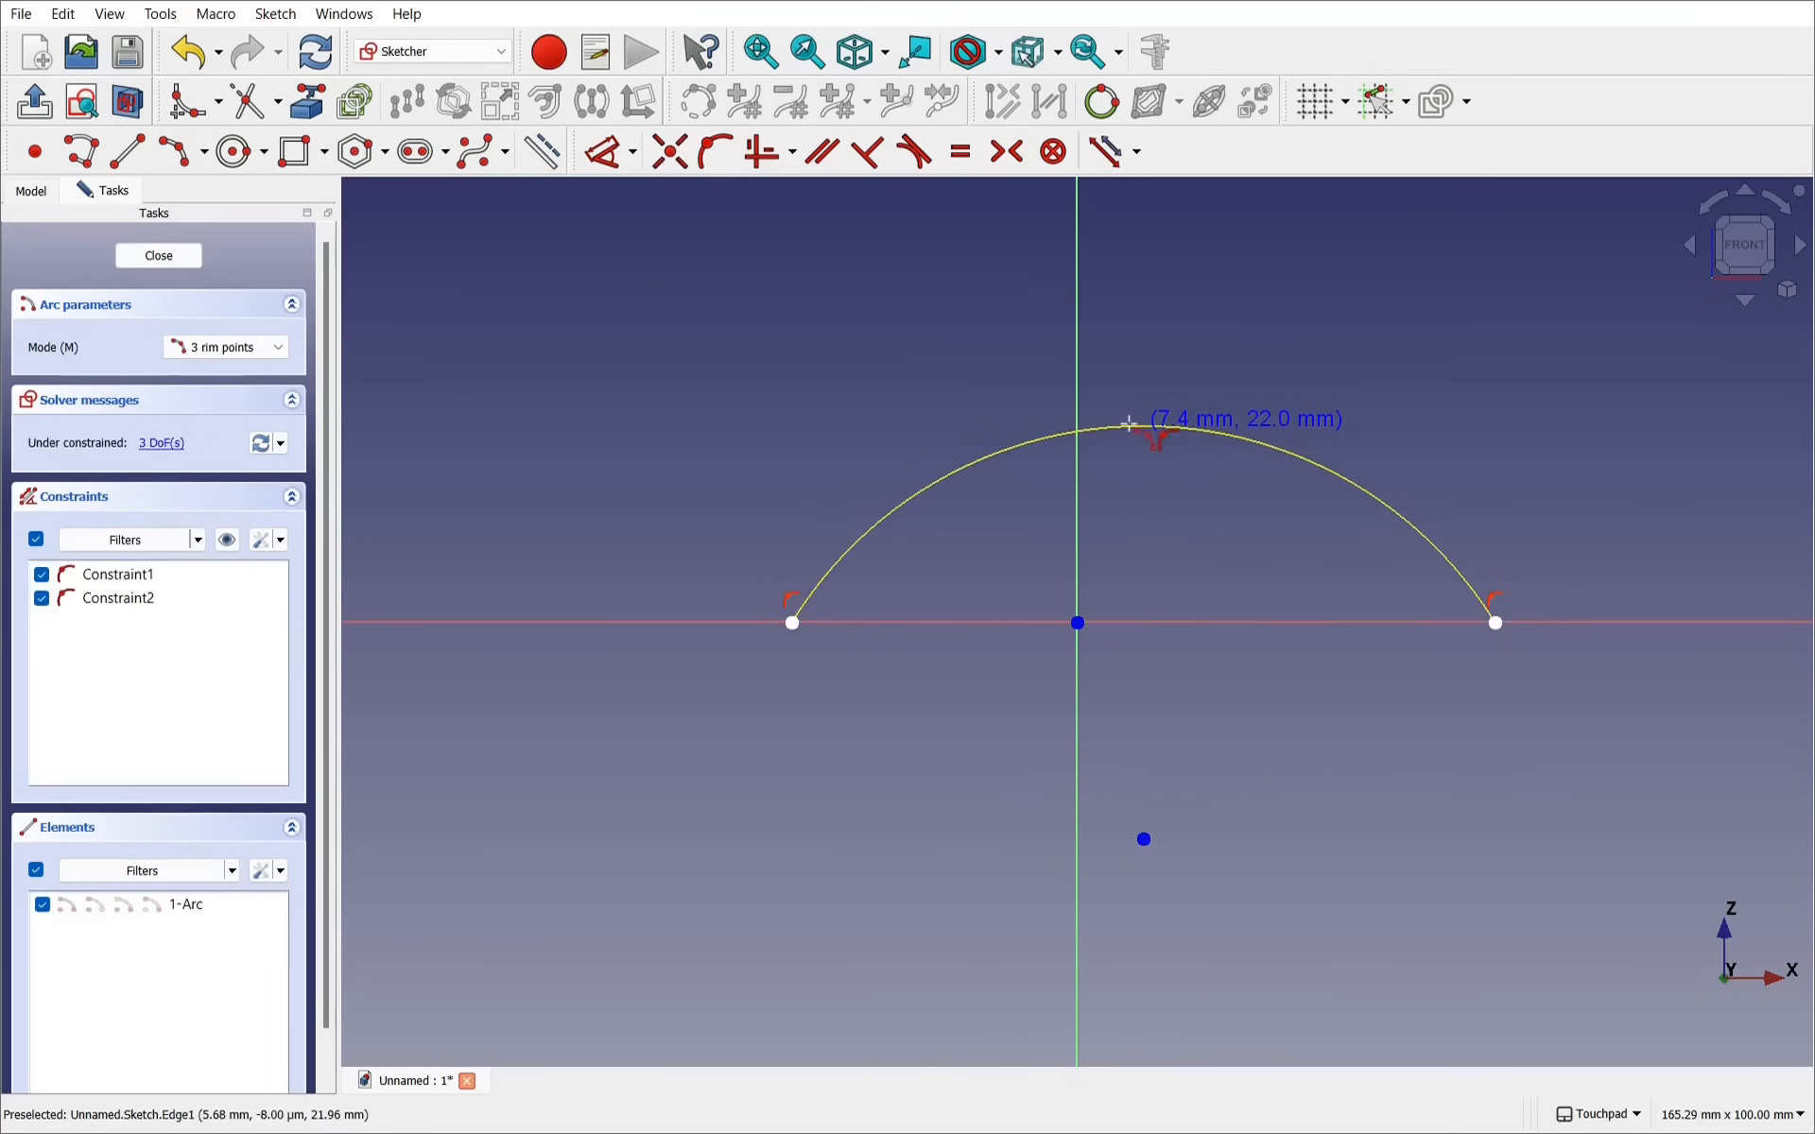
Sketch a second three-point arc just inside the first, ends on the horizontal axis and rising about 20 mm above it
{"action": "left_click", "coordinate": [818, 623]}
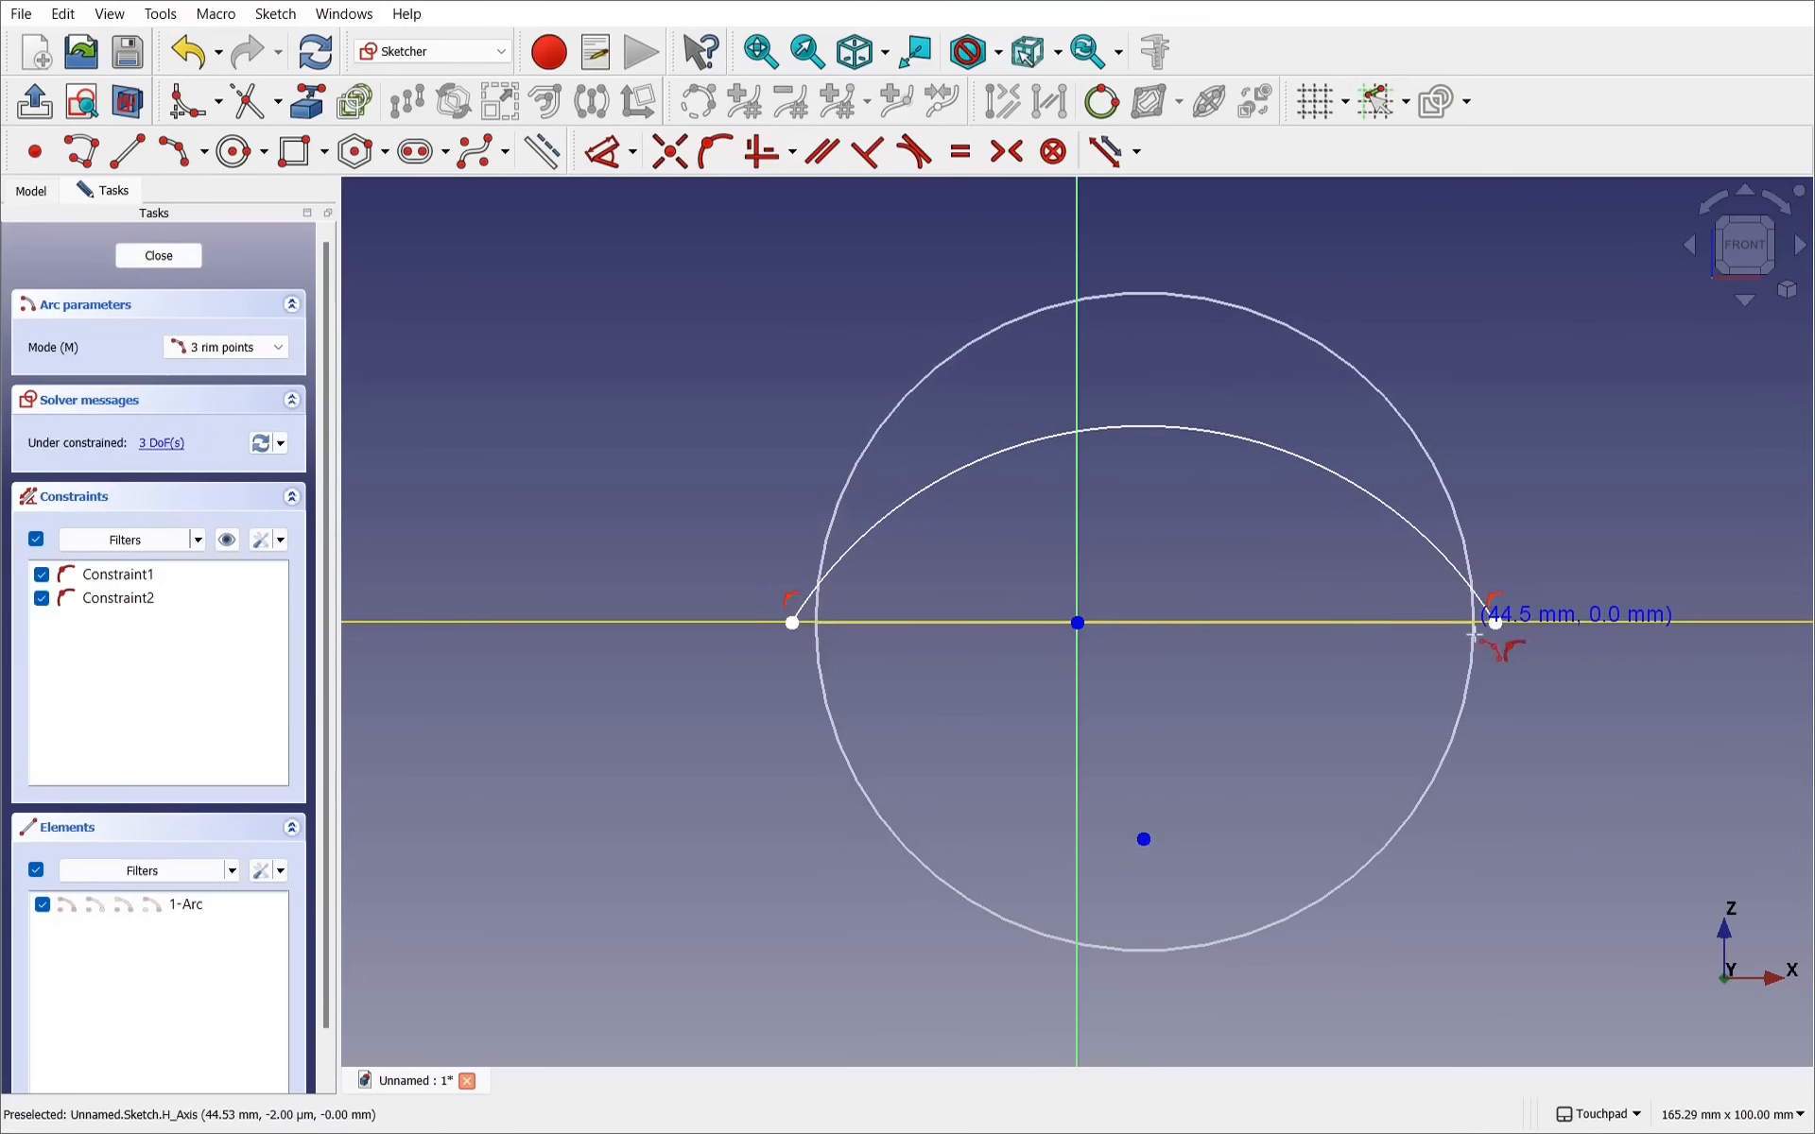
{"action": "left_click", "coordinate": [1472, 622]}
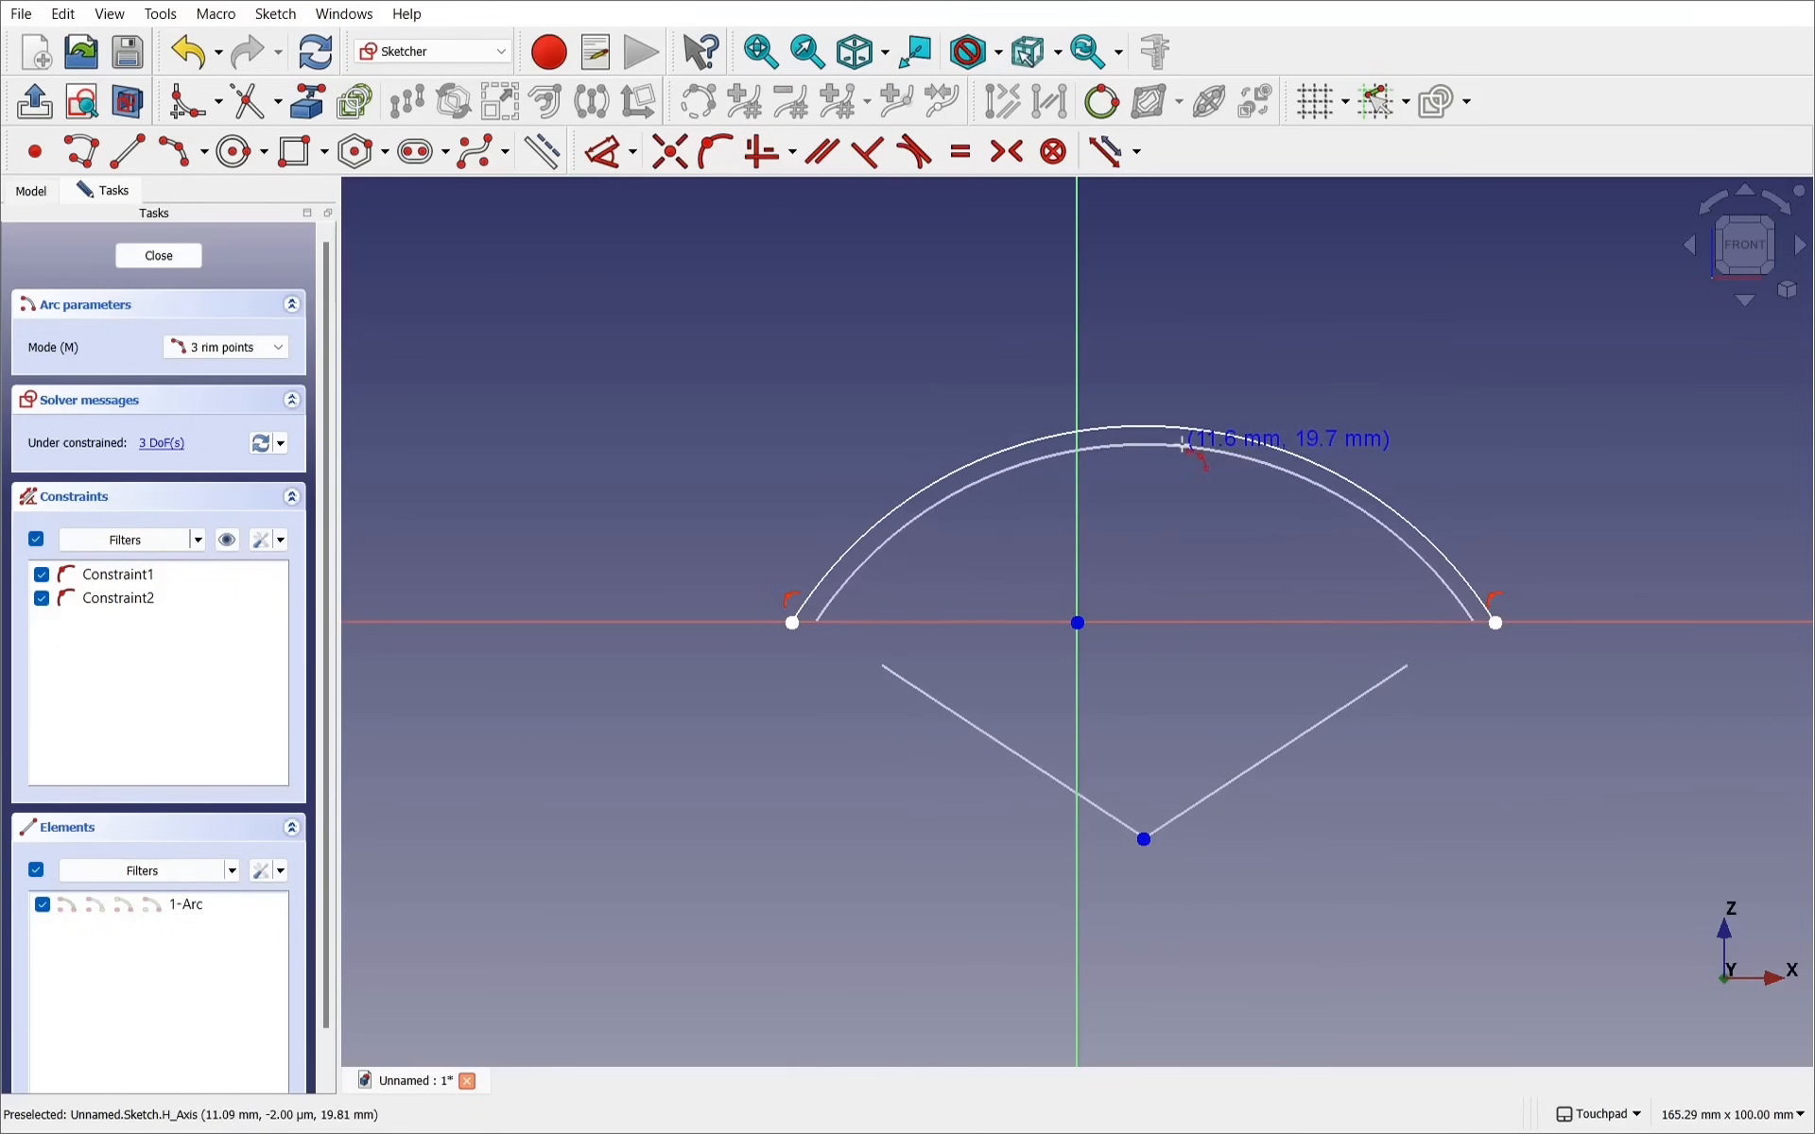
{"action": "left_click", "coordinate": [1186, 448]}
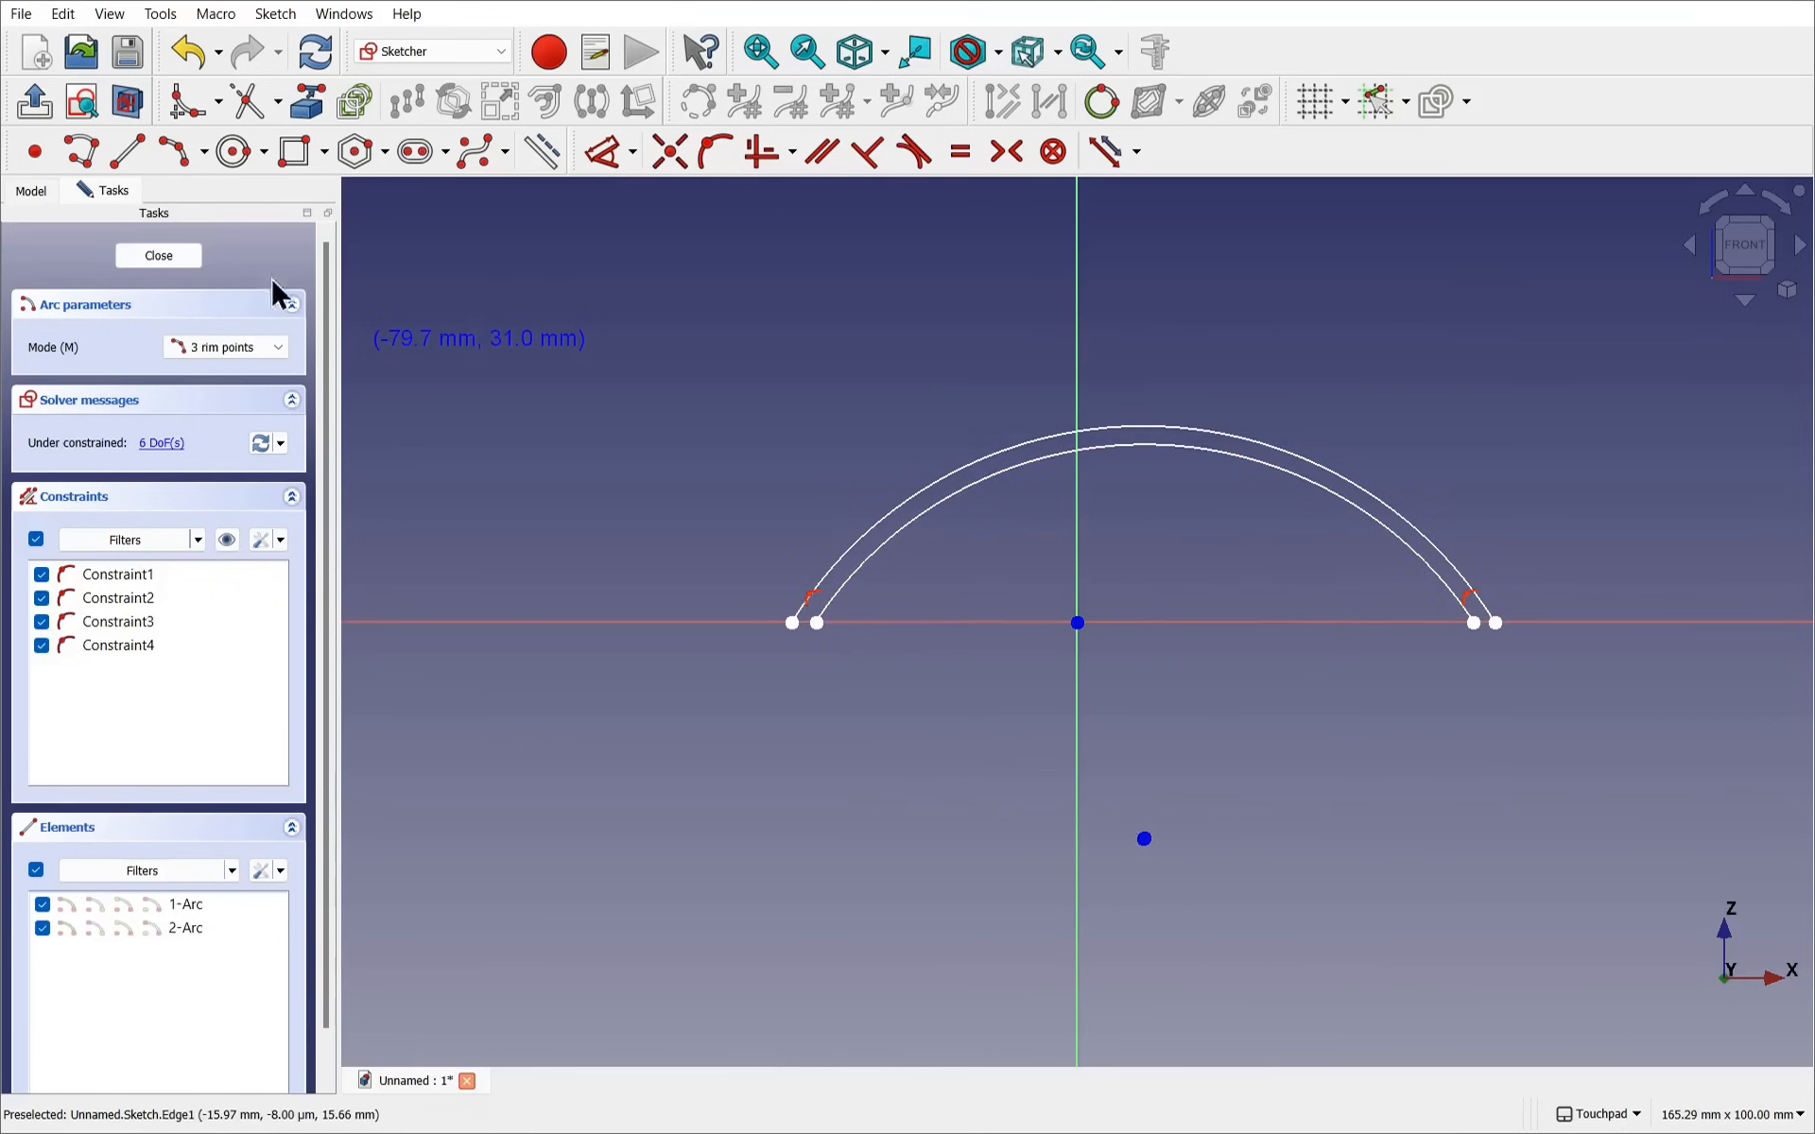
Close the curved profile by joining the outer and inner arc endpoints with a short line at each end
{"action": "left_click", "coordinate": [124, 157]}
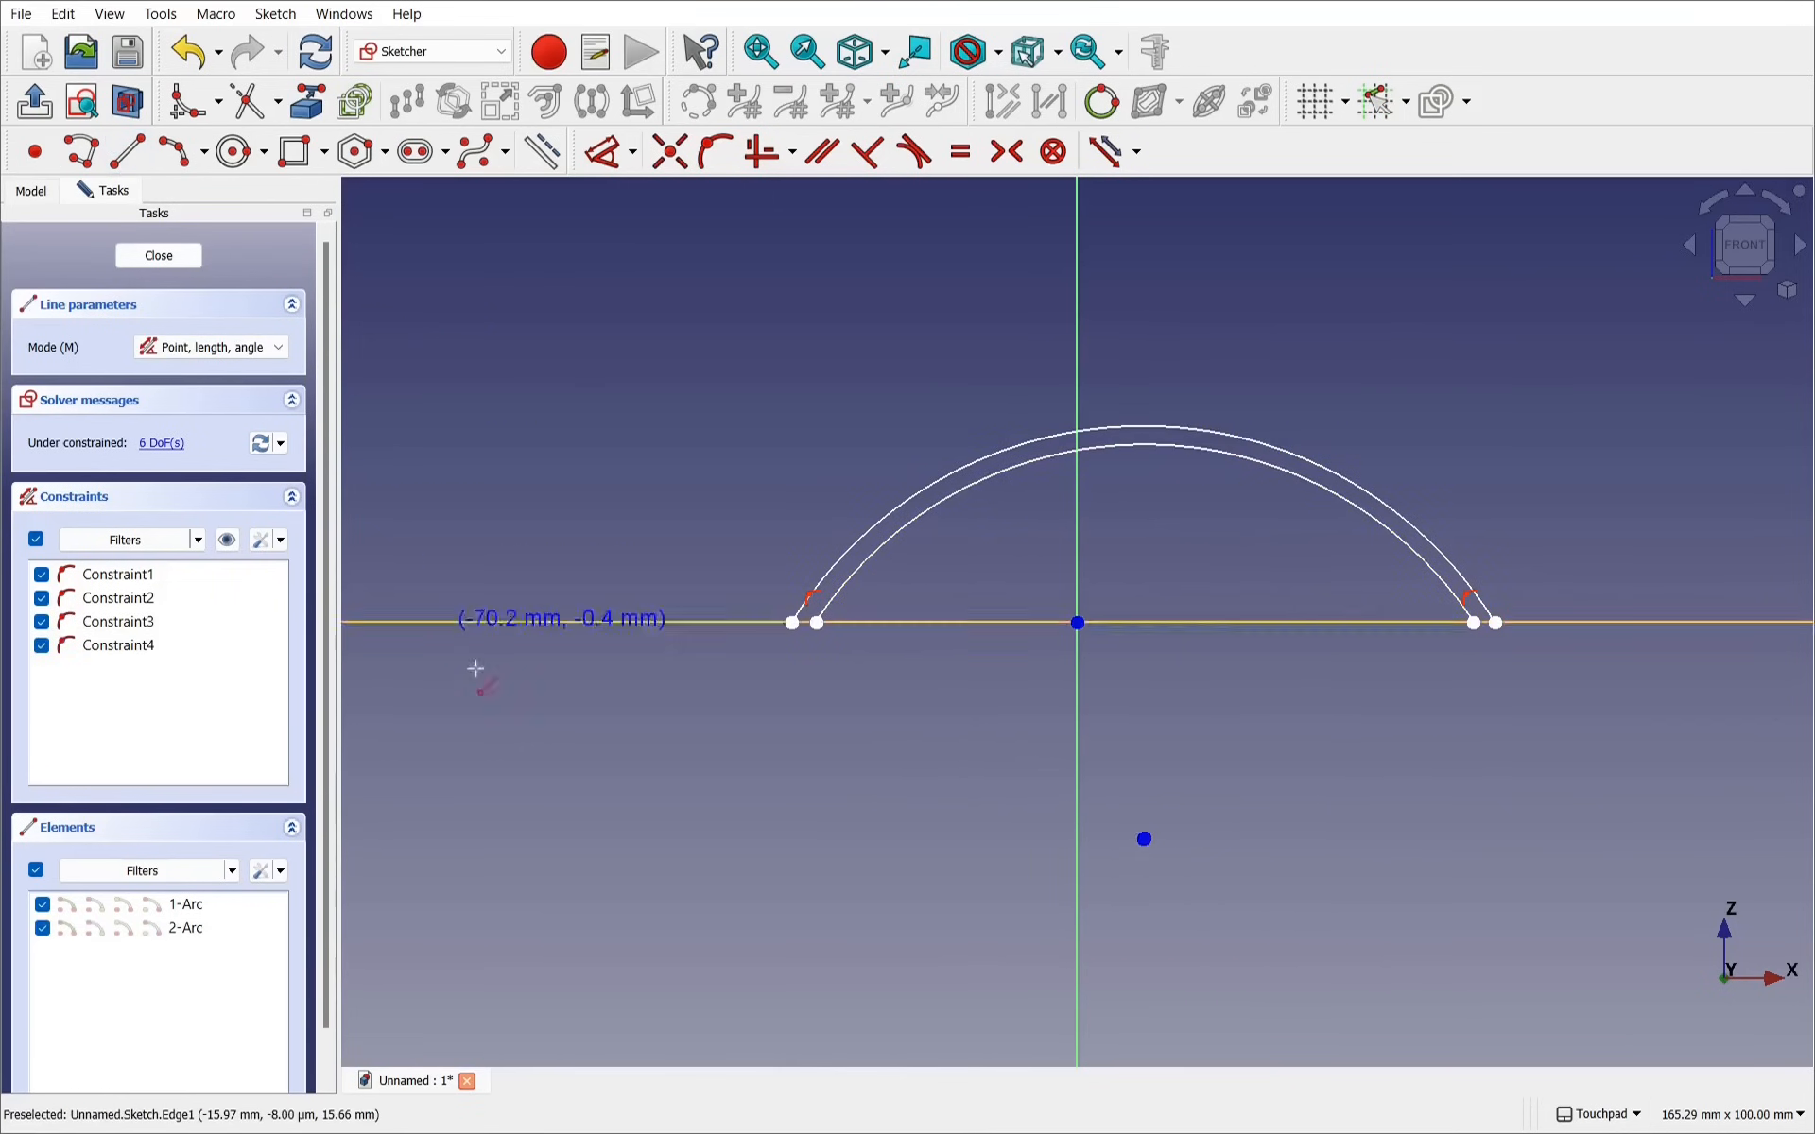
{"action": "left_click", "coordinate": [792, 623]}
{"action": "left_click", "coordinate": [816, 623]}
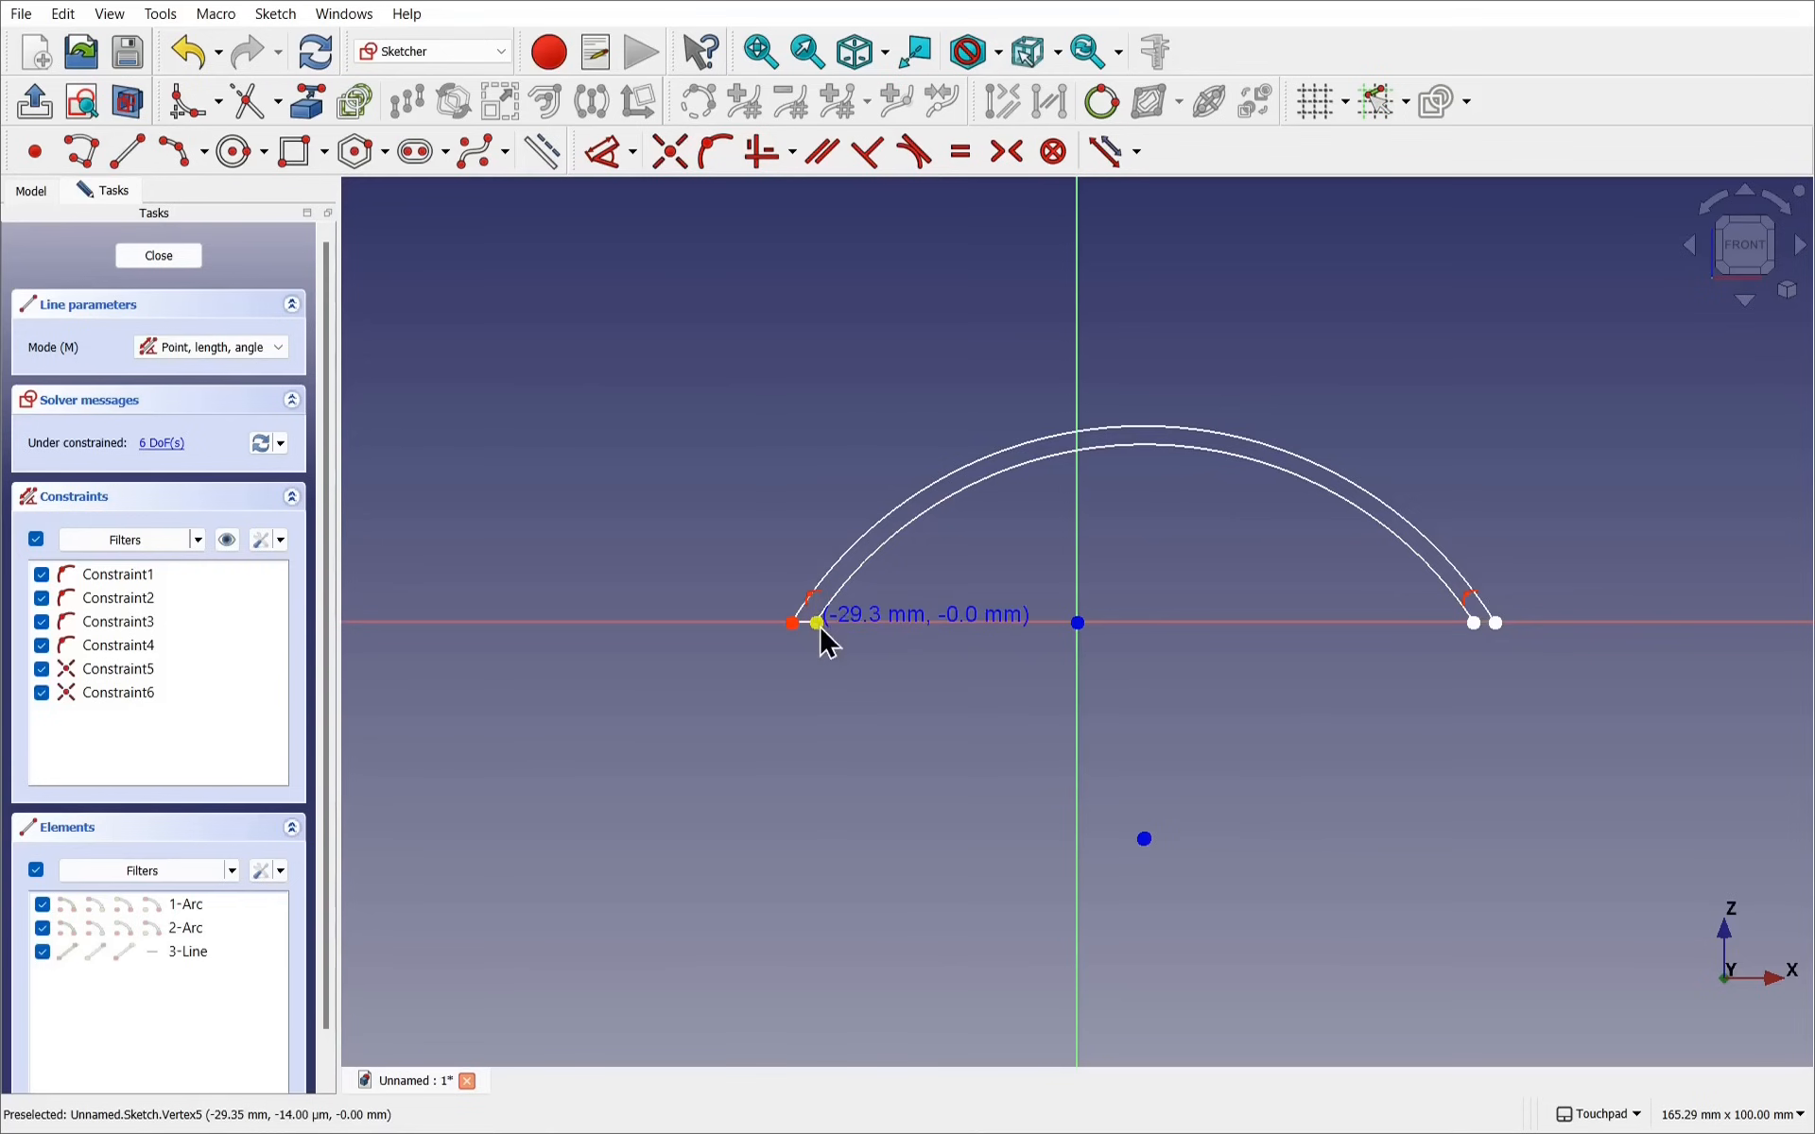
{"action": "left_click", "coordinate": [1473, 623]}
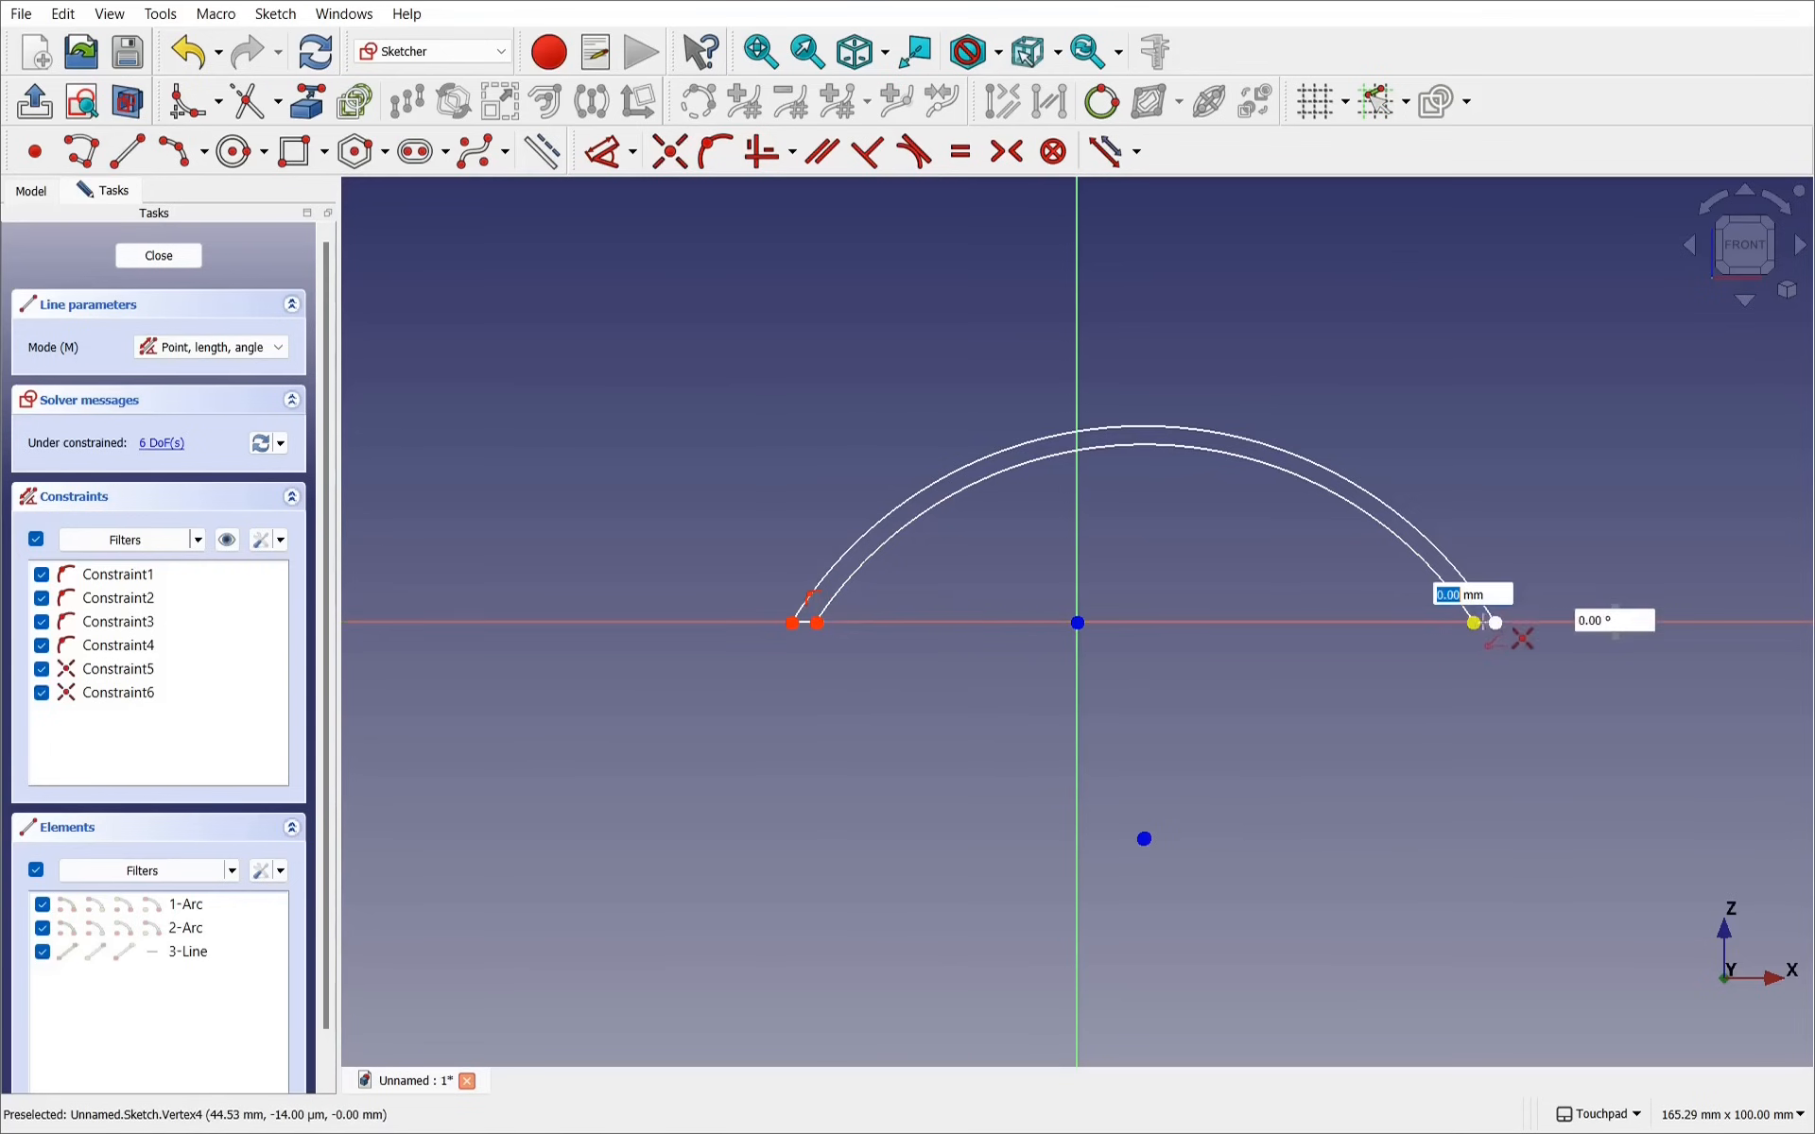
{"action": "left_click", "coordinate": [1495, 622]}
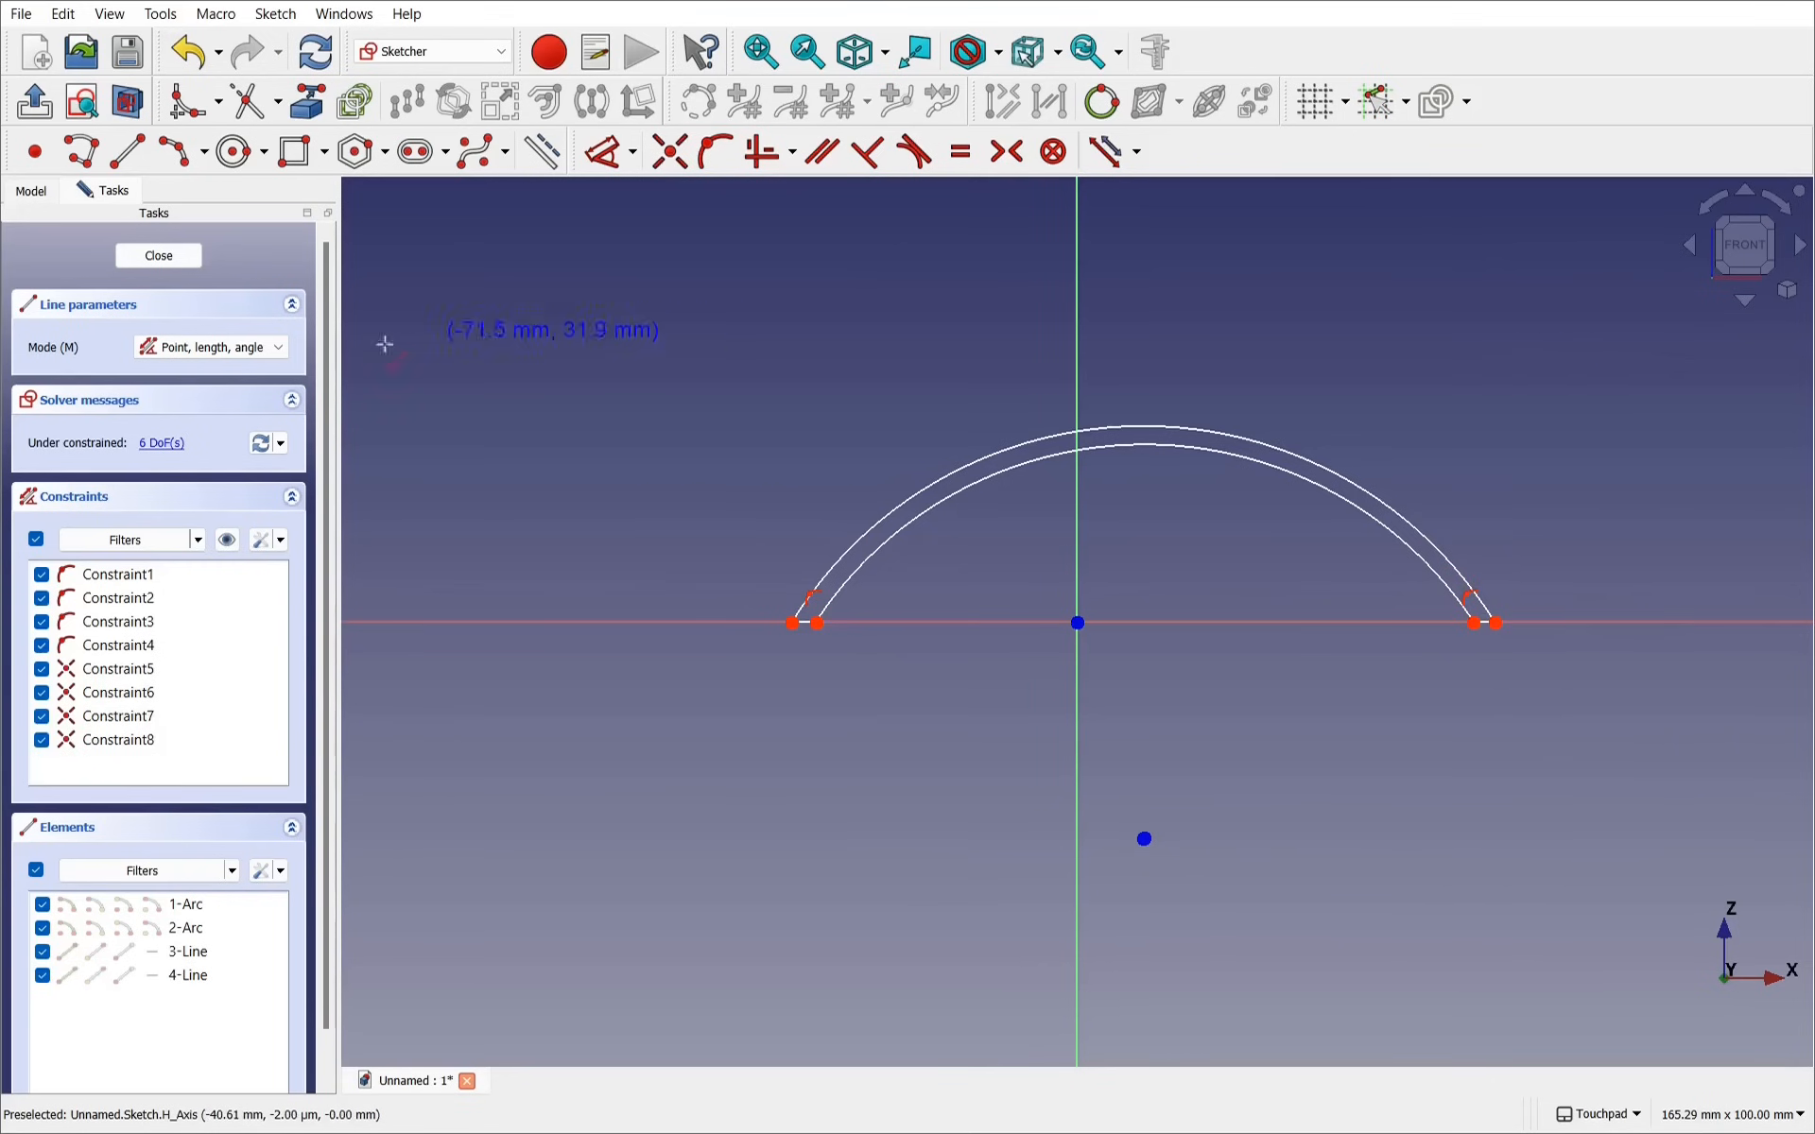
Finish the sketch and extrude the closed arc profile 50 mm along its normal as a solid curved plate
{"action": "left_click", "coordinate": [158, 258]}
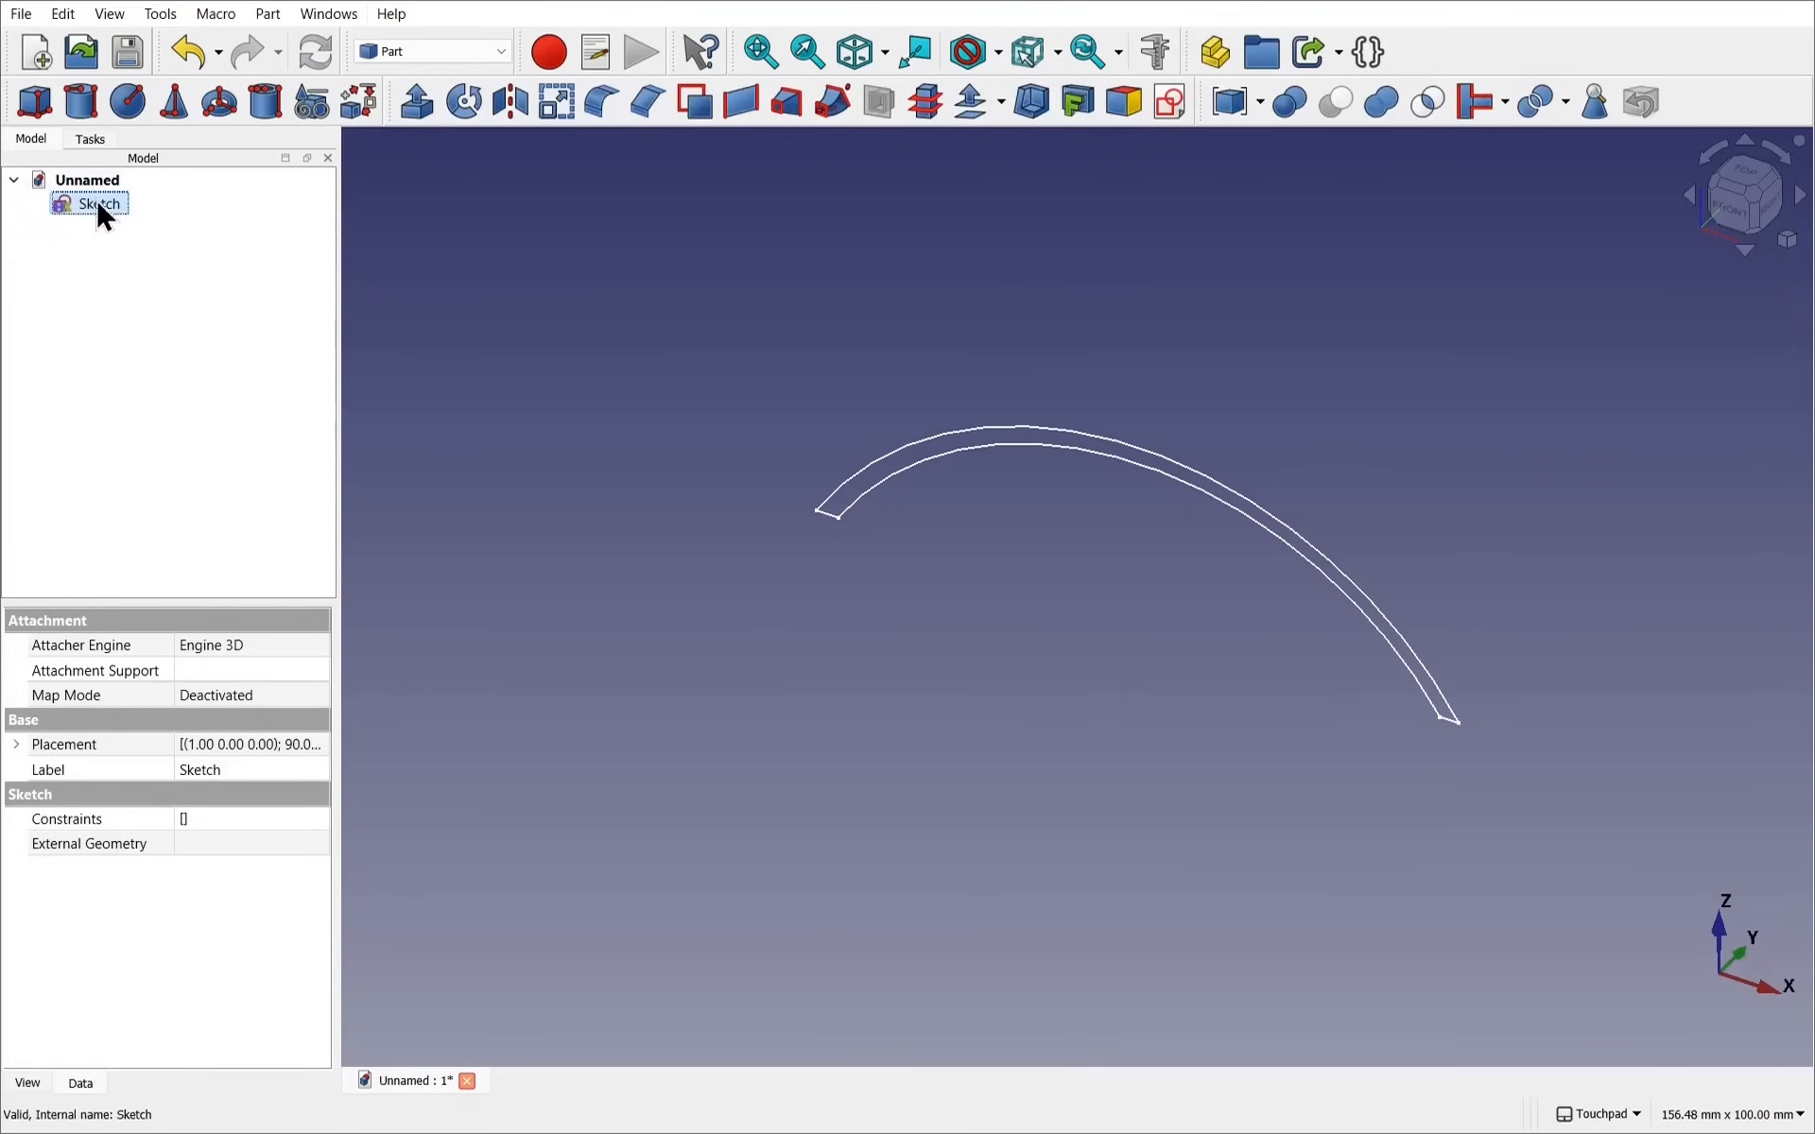
{"action": "left_click", "coordinate": [417, 101]}
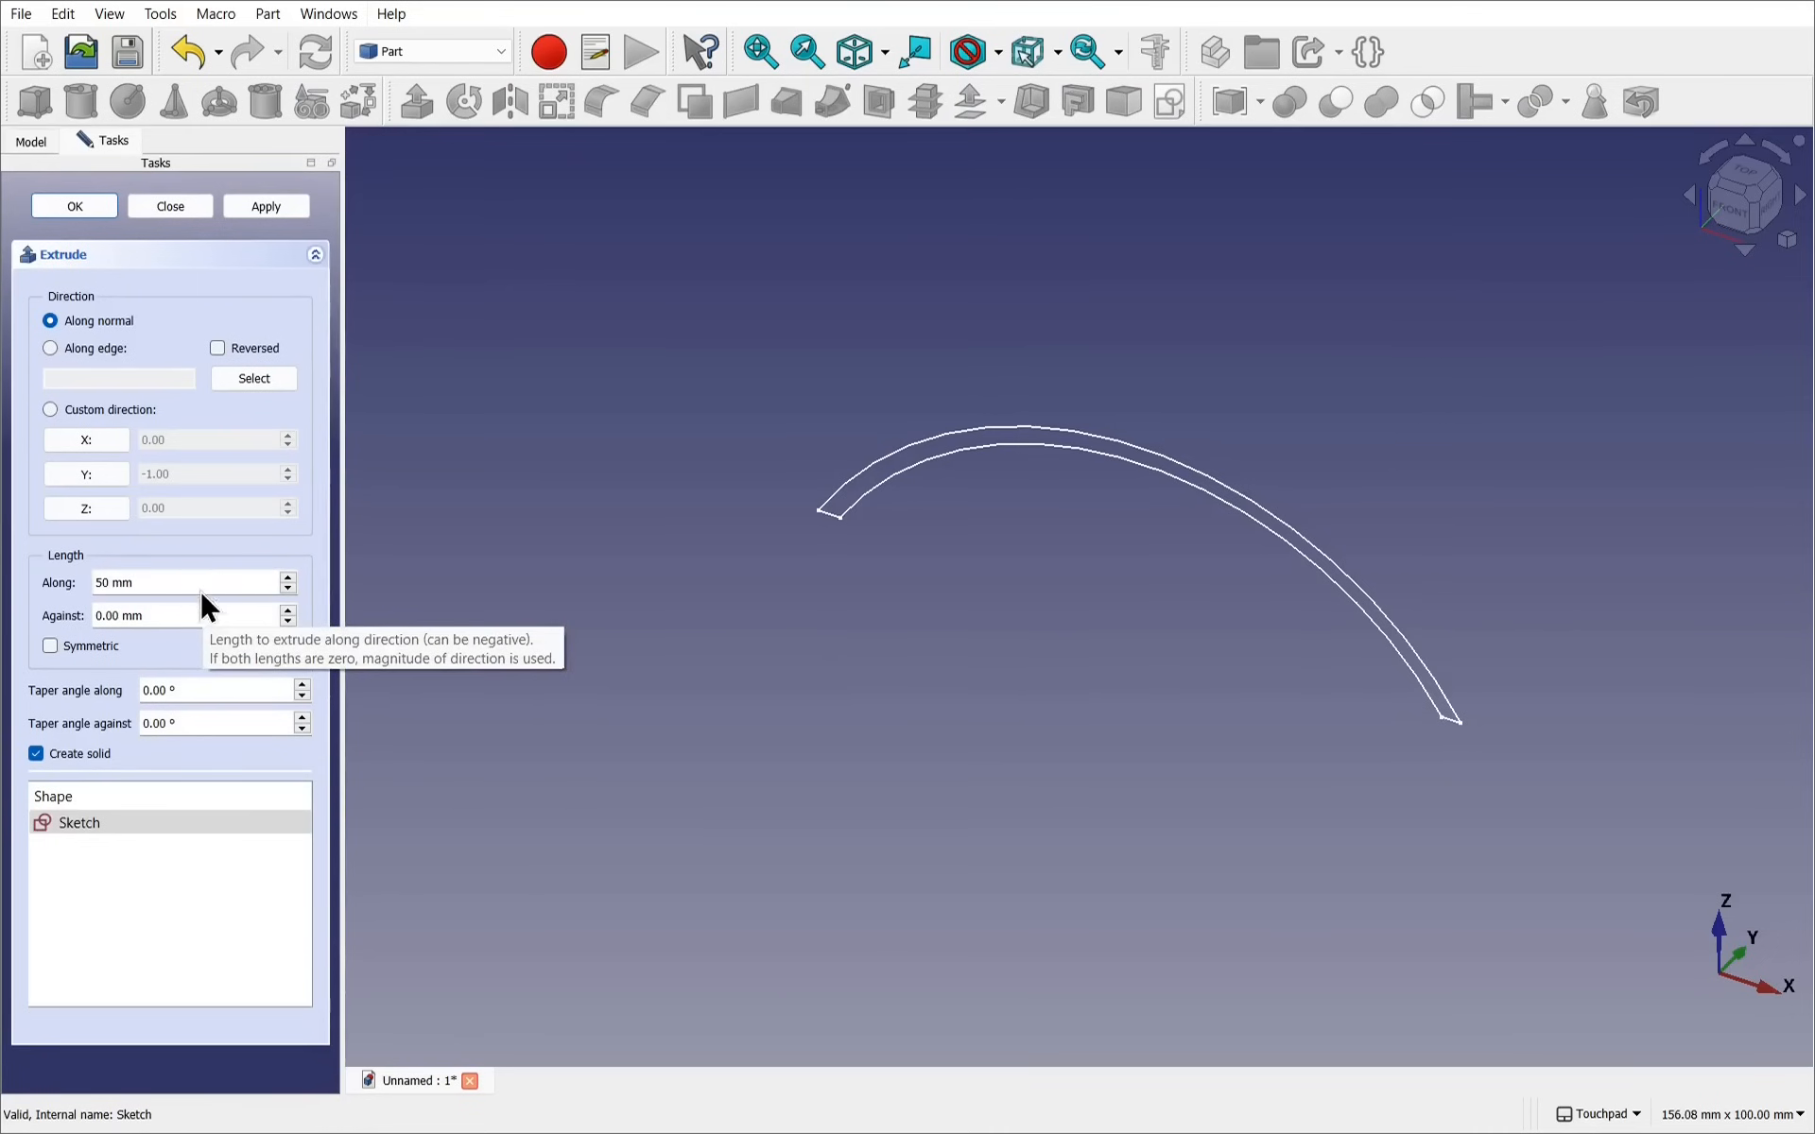
{"action": "key", "text": "Return"}
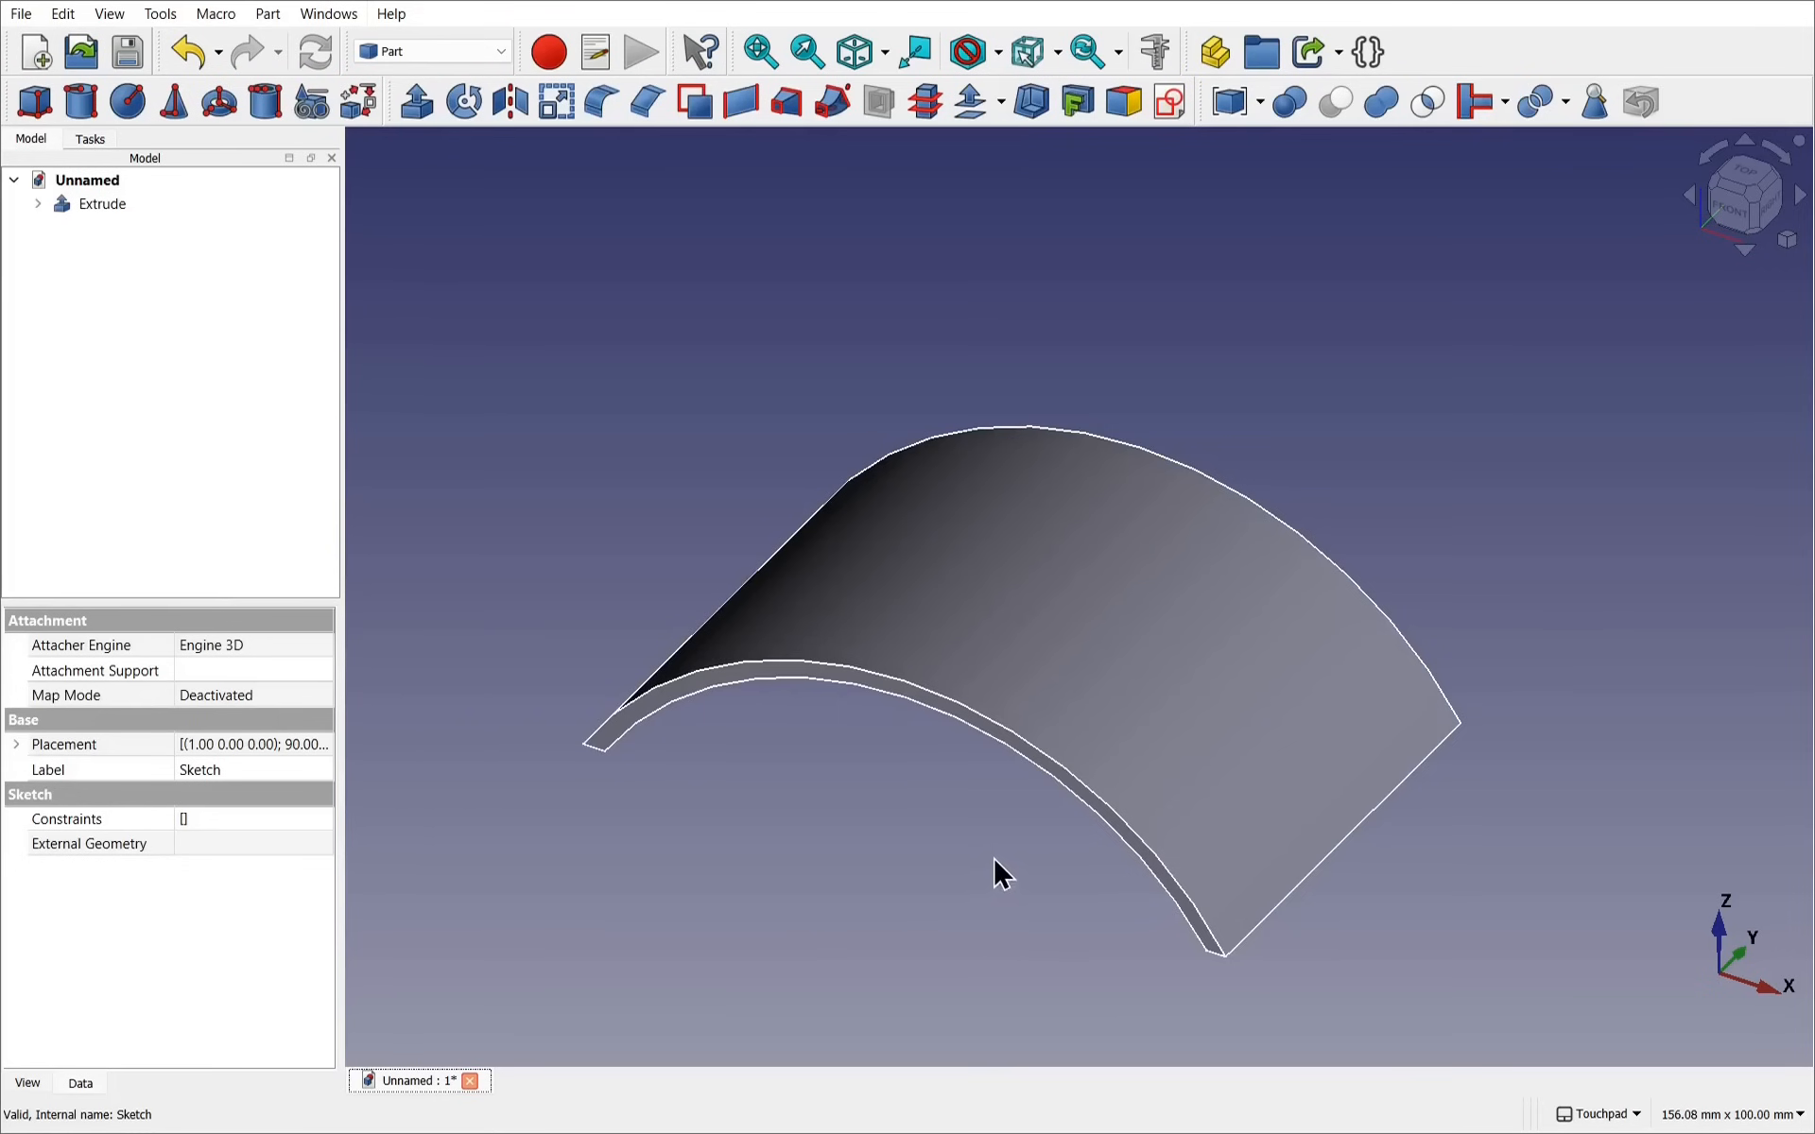
{"action": "left_click_drag", "start_coordinate": [1000, 875], "coordinate": [1160, 880], "text": "alt"}
{"action": "left_click", "coordinate": [1052, 835]}
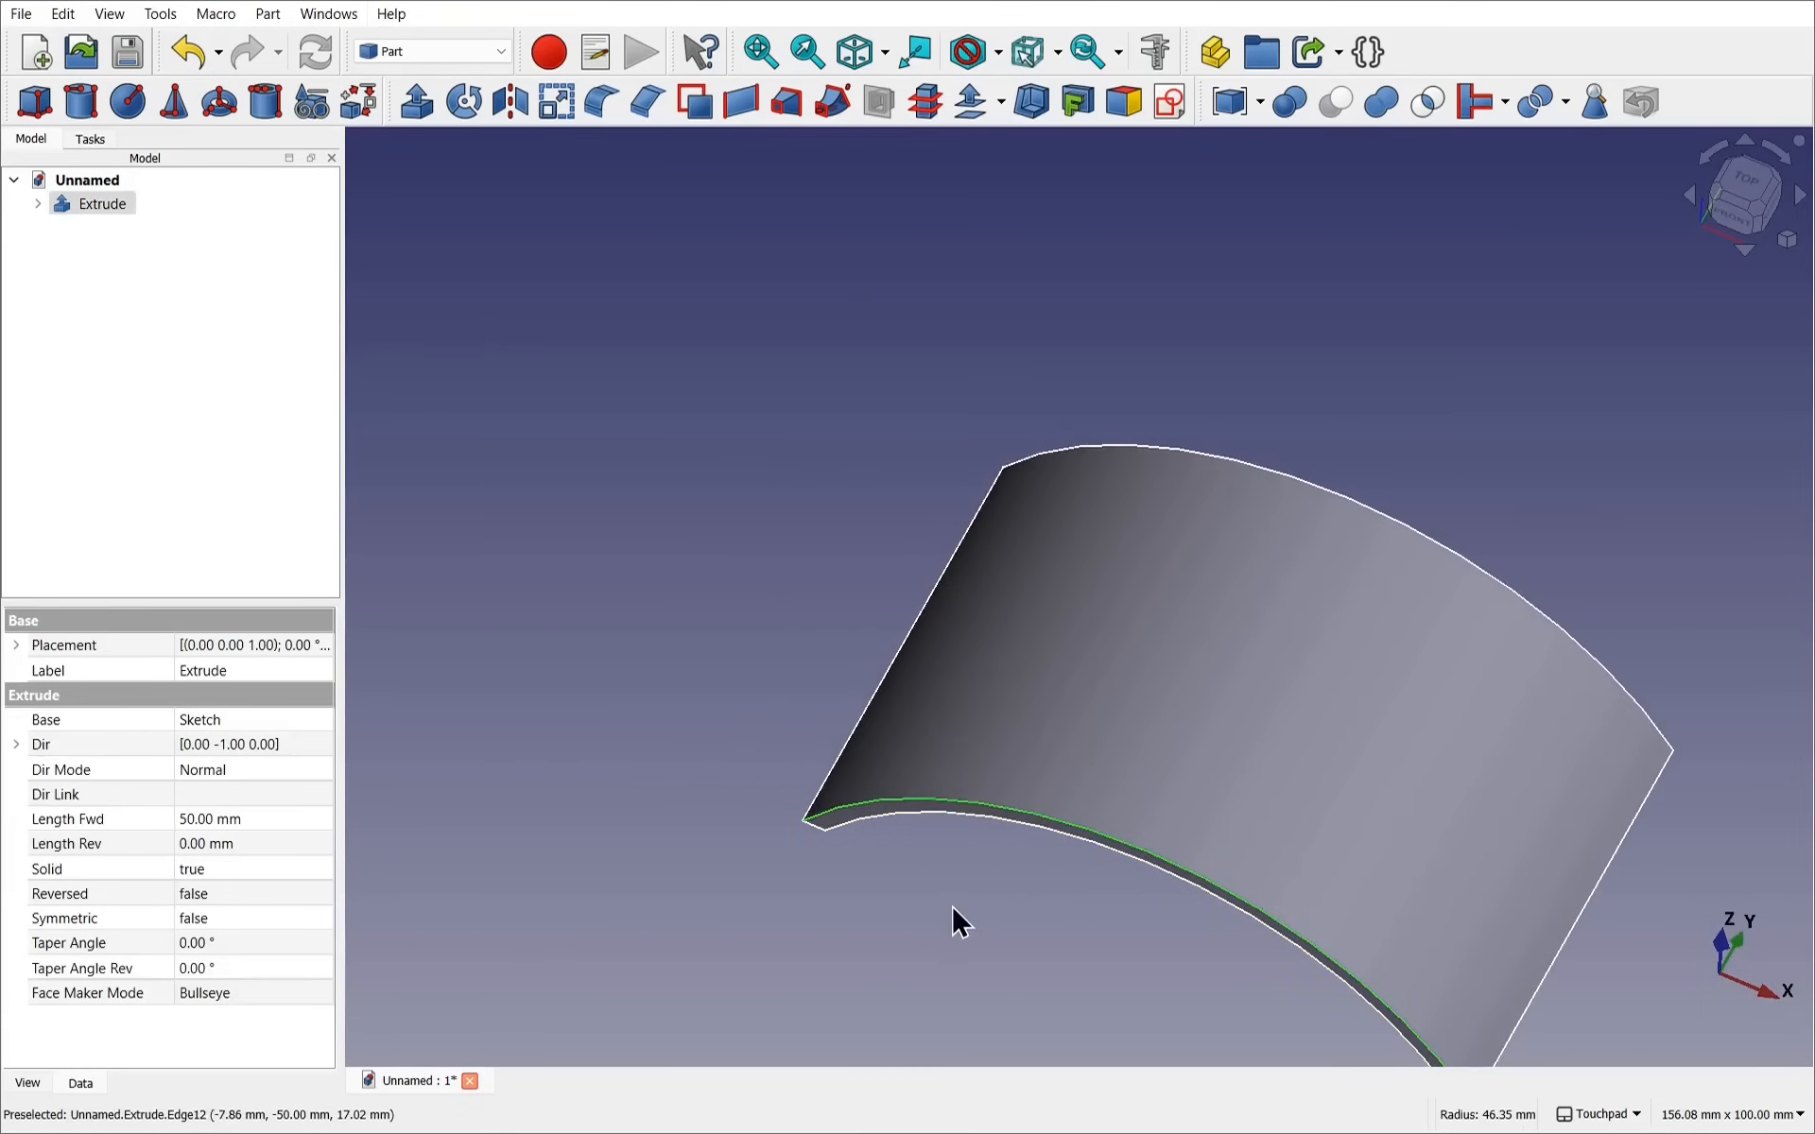
{"action": "left_click_drag", "start_coordinate": [1033, 875], "coordinate": [862, 786], "text": "shift"}
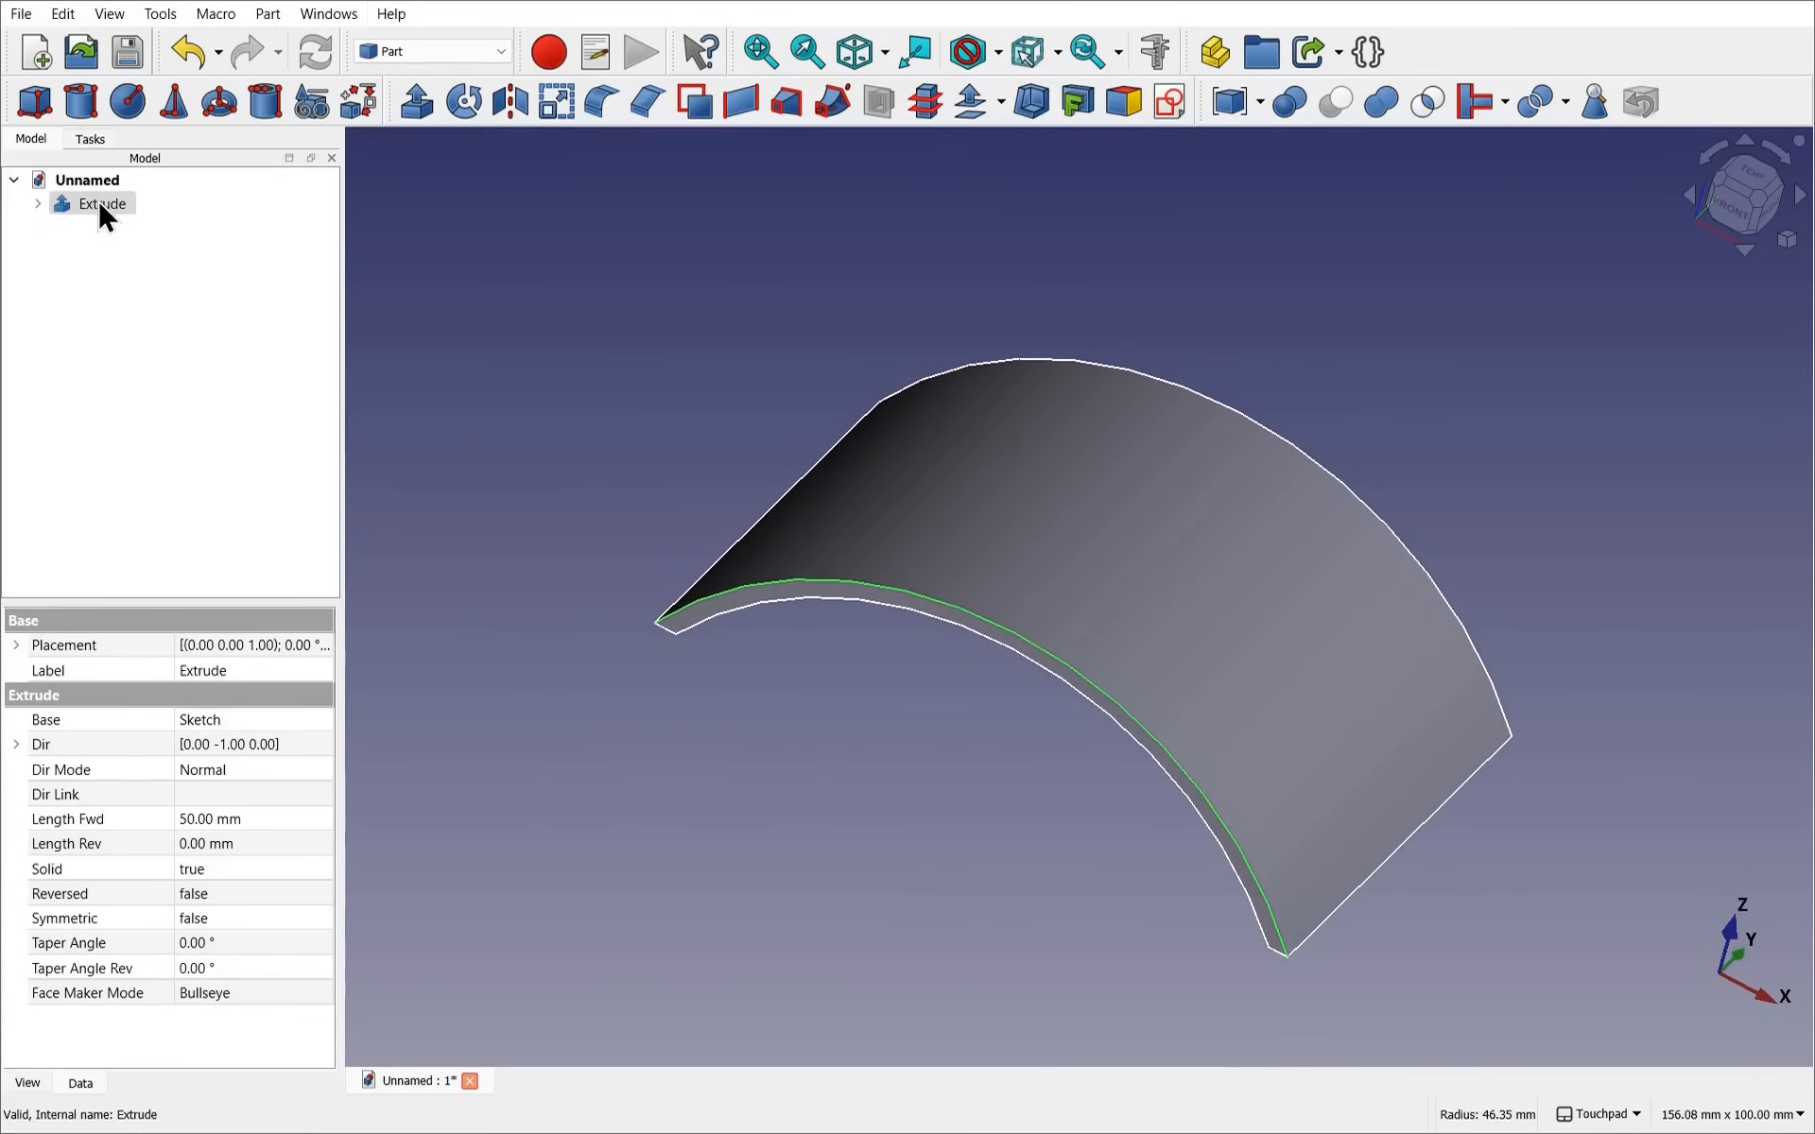
Hide the curved plate and start a new sketch on the XY plane
{"action": "key", "text": "space"}
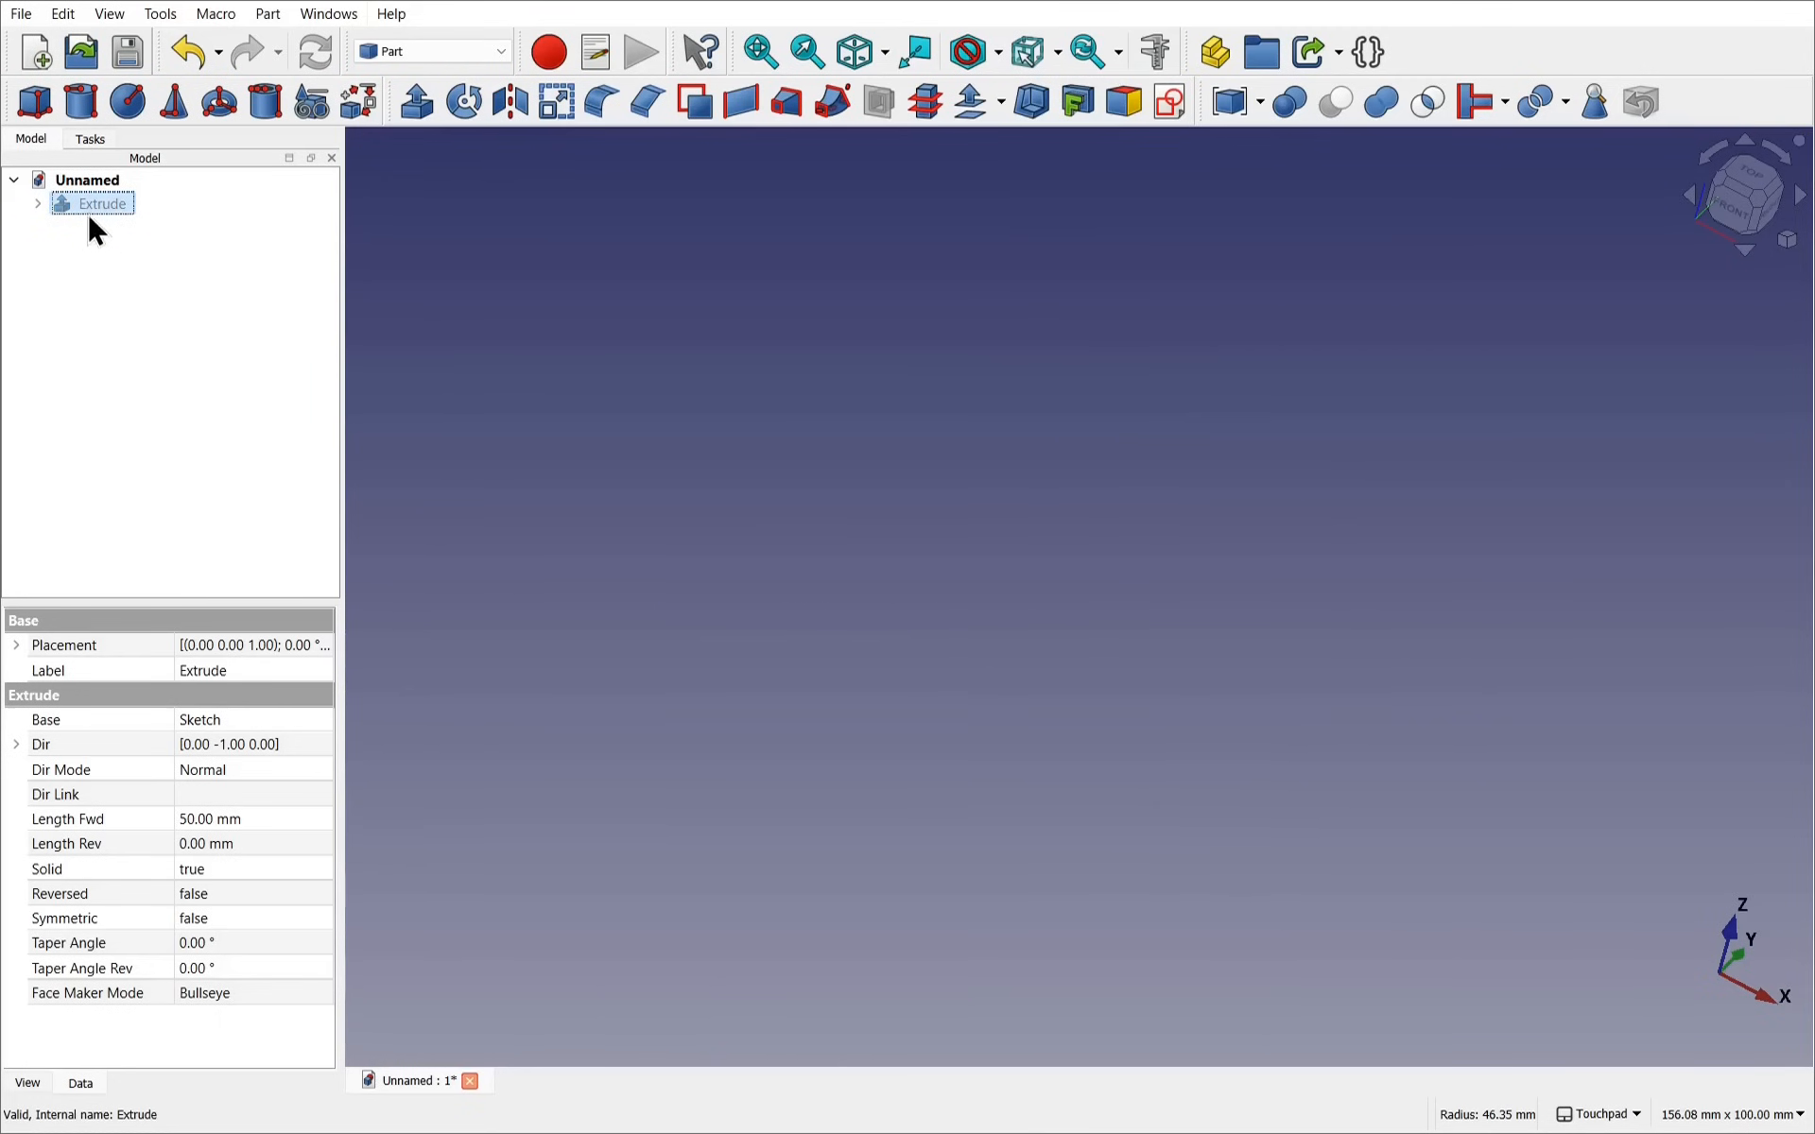
{"action": "left_click", "coordinate": [1065, 268]}
{"action": "left_click", "coordinate": [1172, 104]}
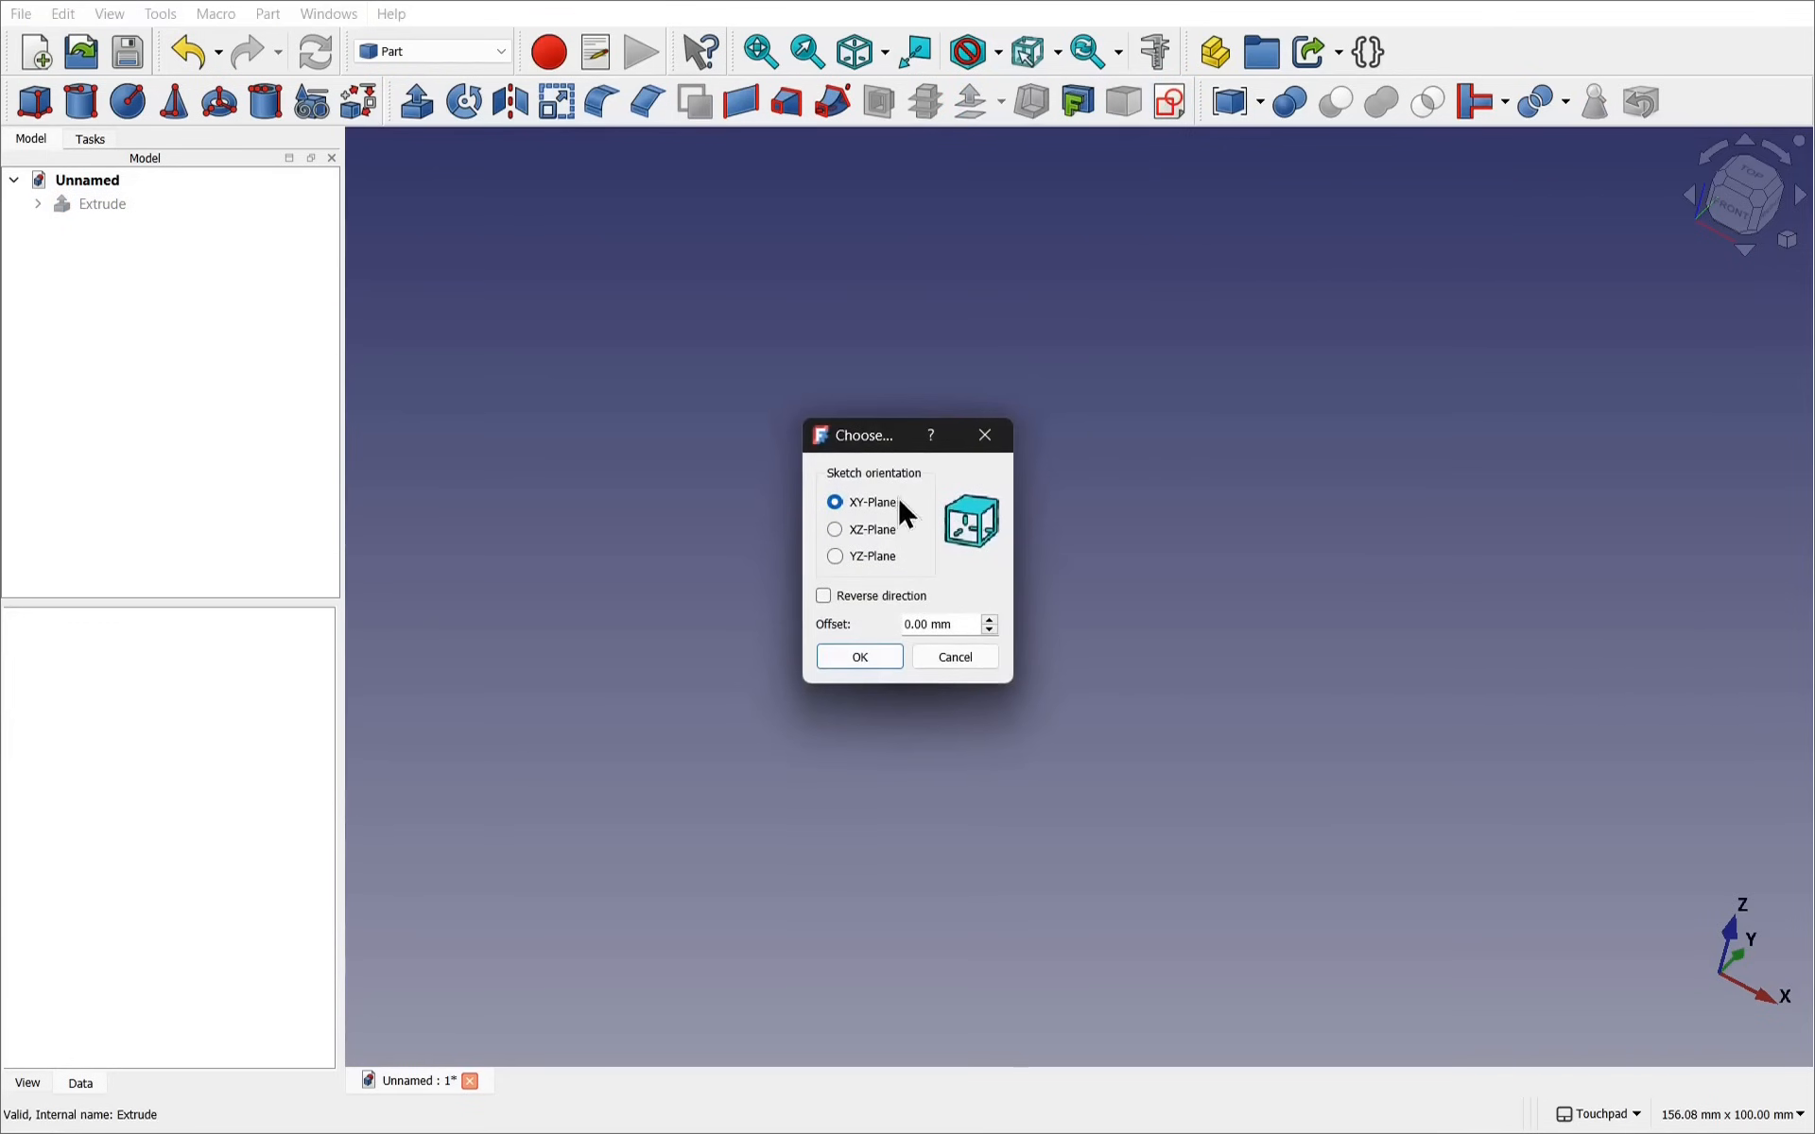
{"action": "left_click", "coordinate": [875, 666]}
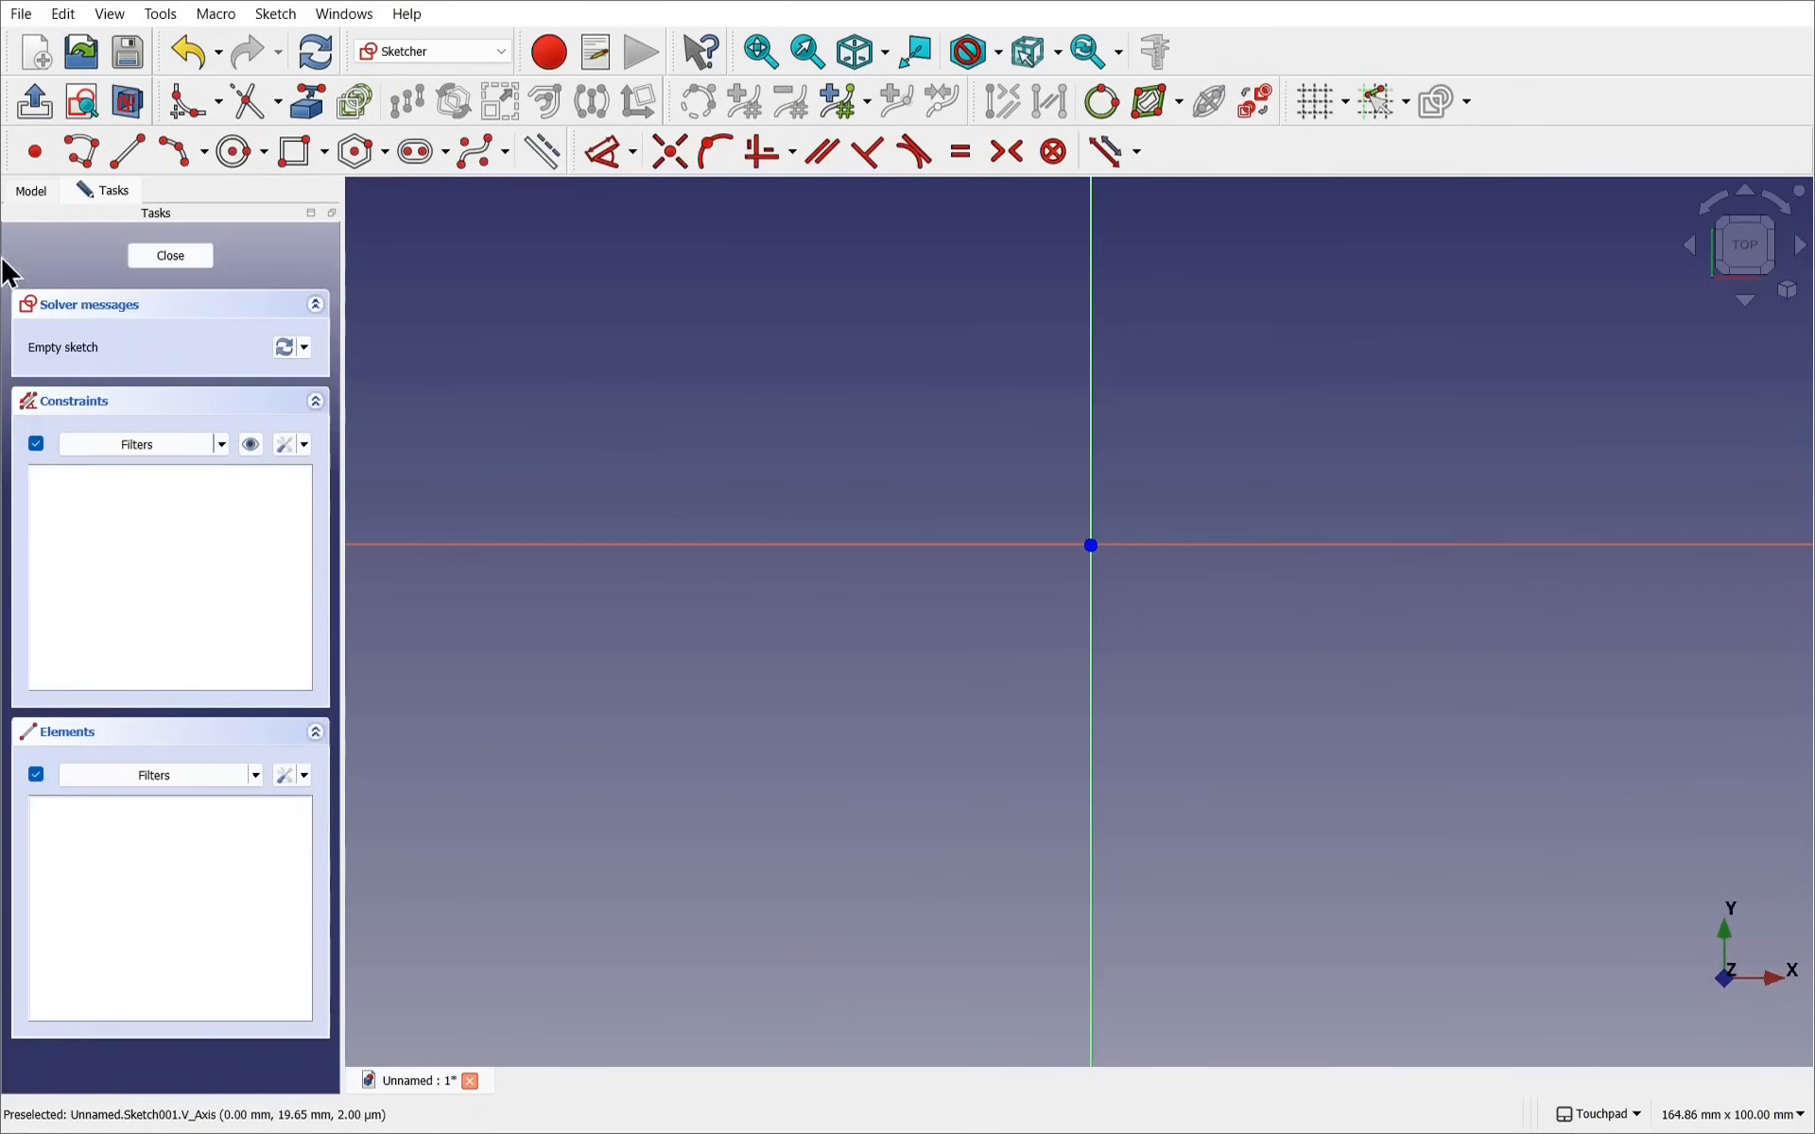
Show the curved plate temporarily to examine where it lies relative to the sketch axes, and hide it again
{"action": "left_click", "coordinate": [34, 192]}
{"action": "left_click", "coordinate": [95, 256]}
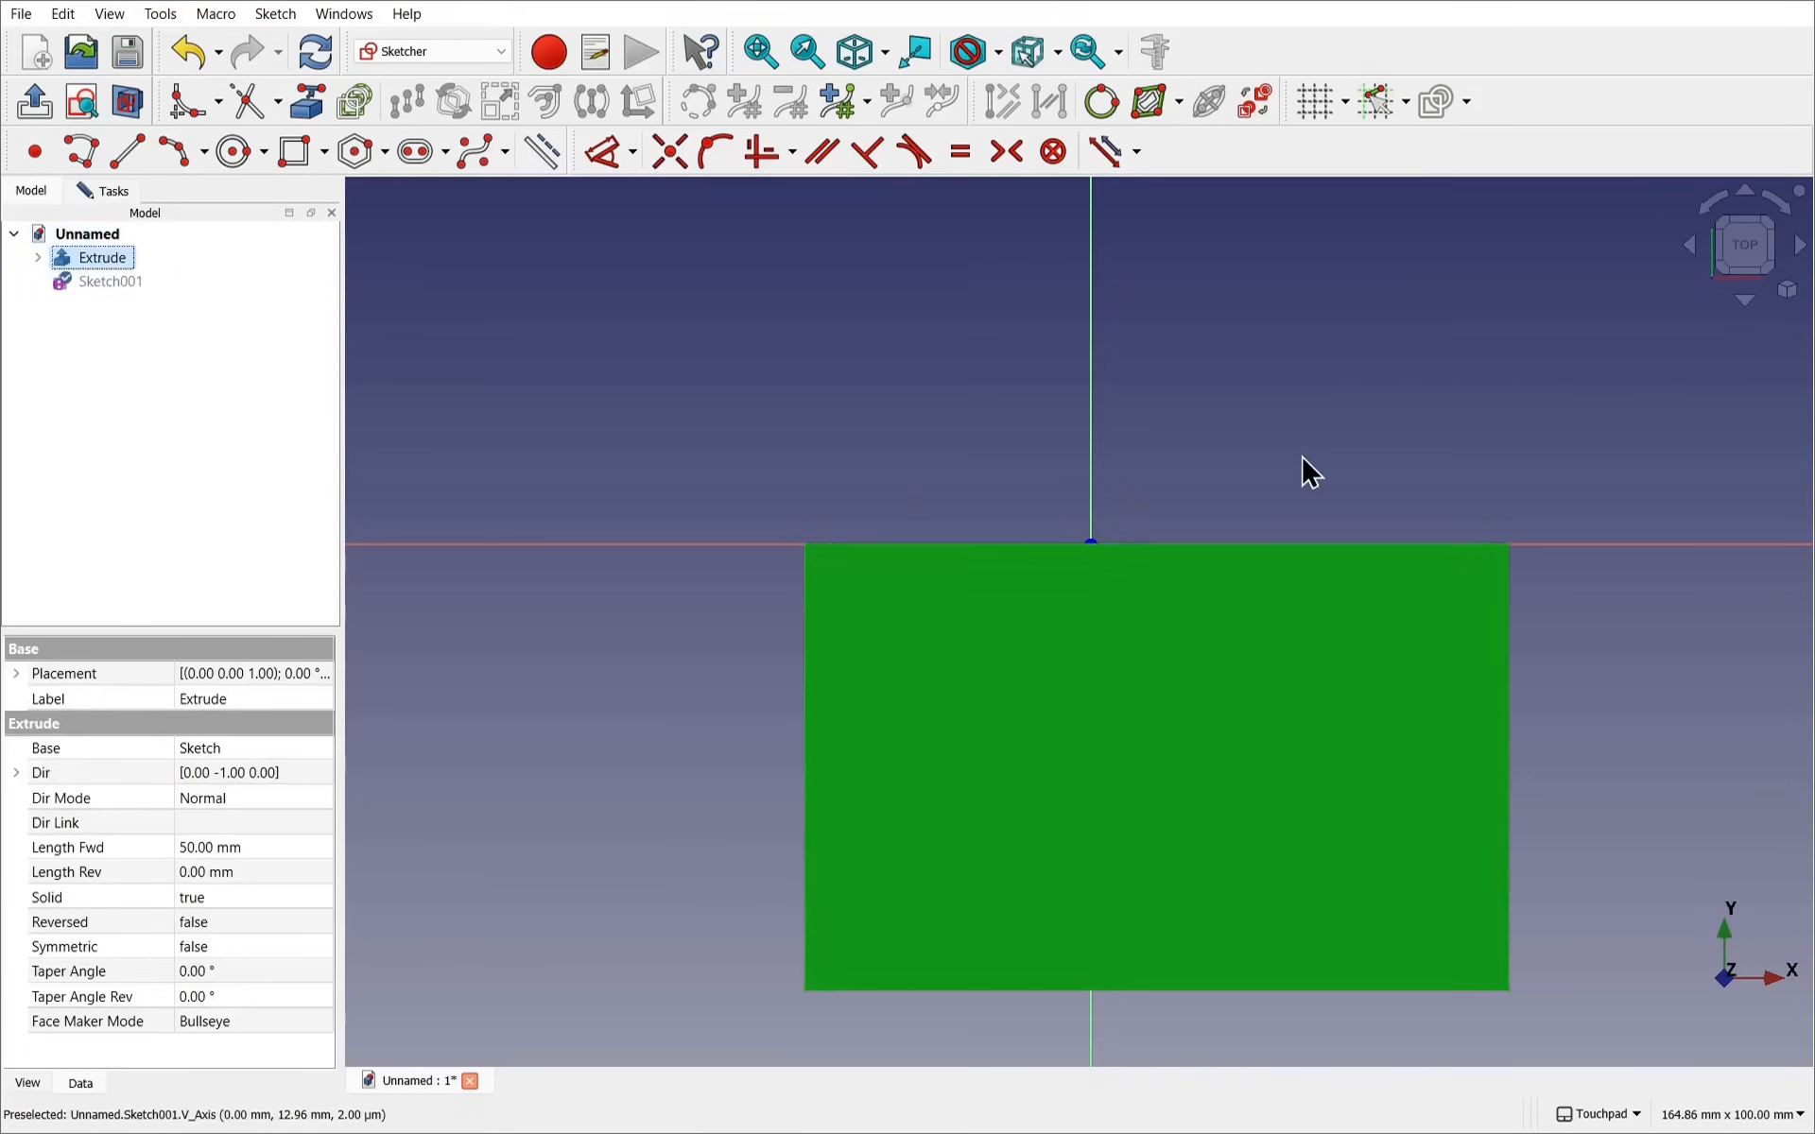
{"action": "middle_click_drag", "start_coordinate": [1303, 456], "coordinate": [1143, 394], "text": "shift"}
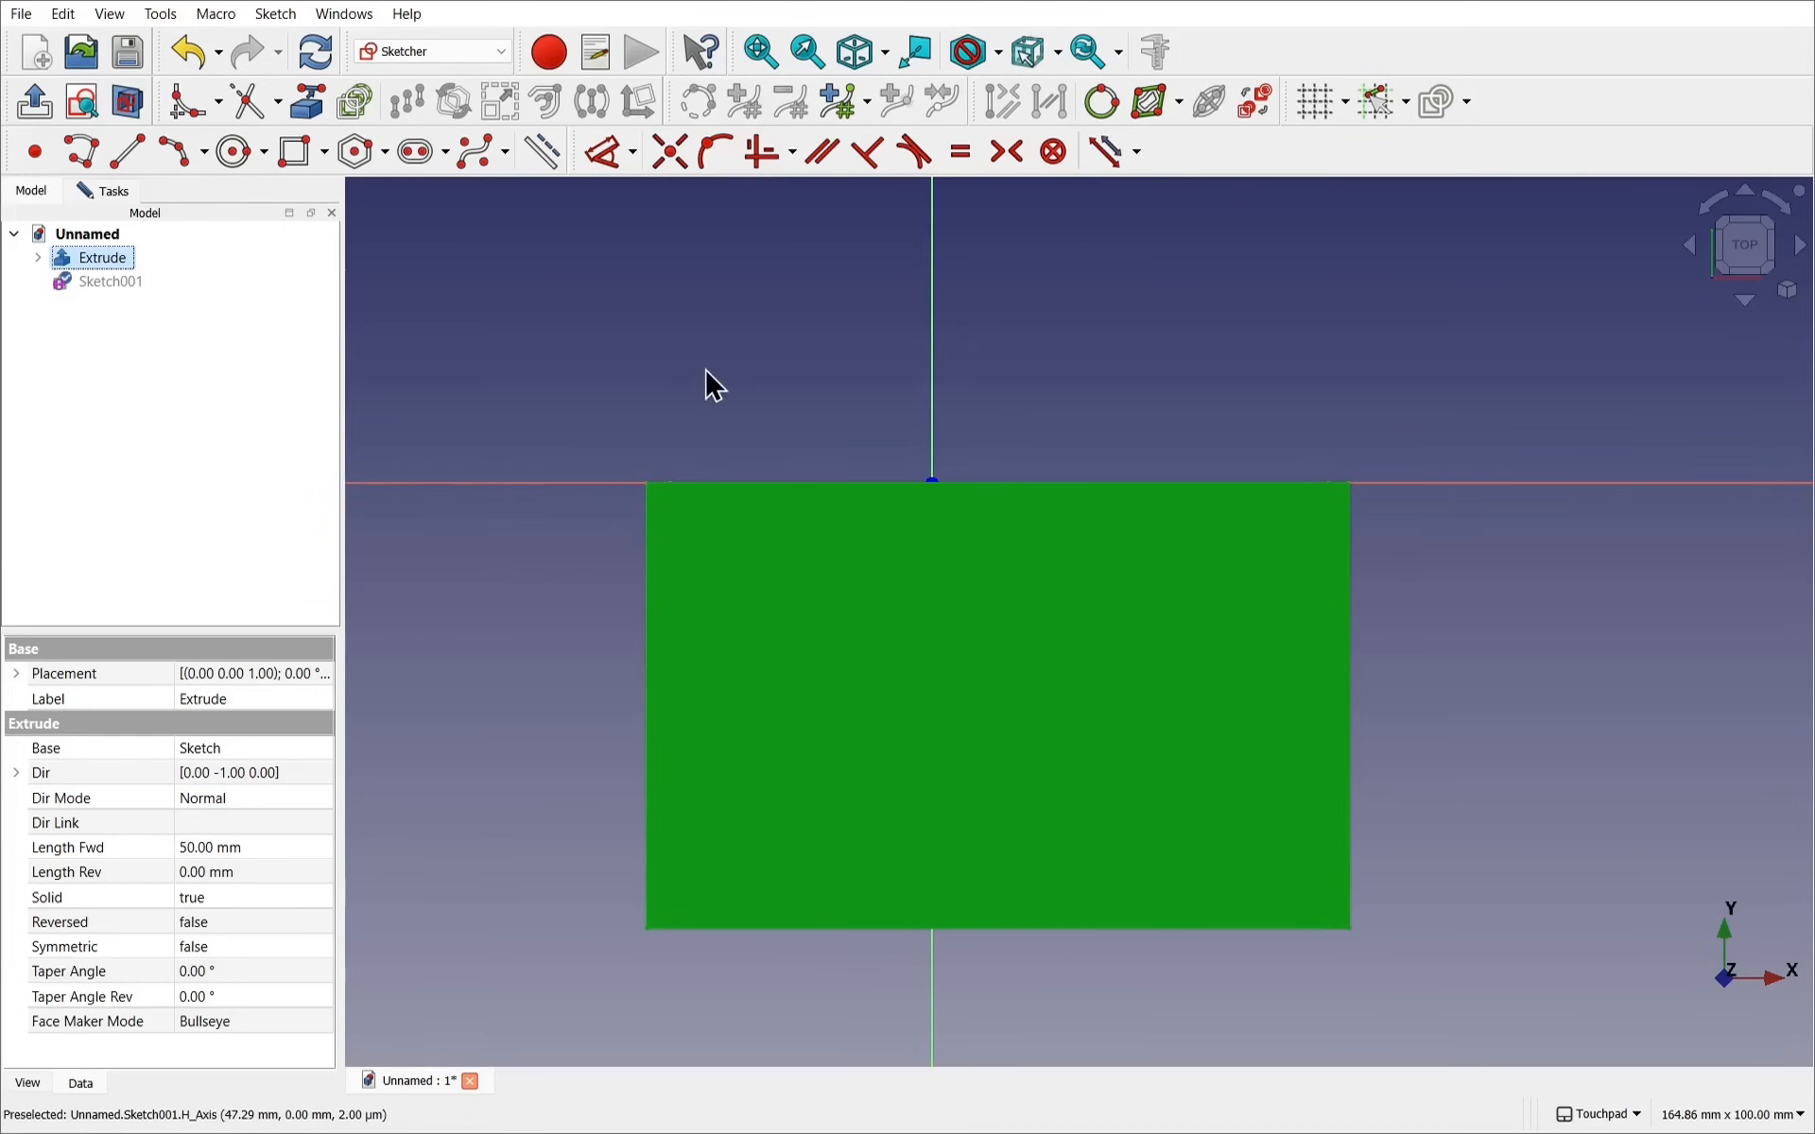
{"action": "left_click_drag", "start_coordinate": [707, 370], "coordinate": [792, 294], "text": "alt"}
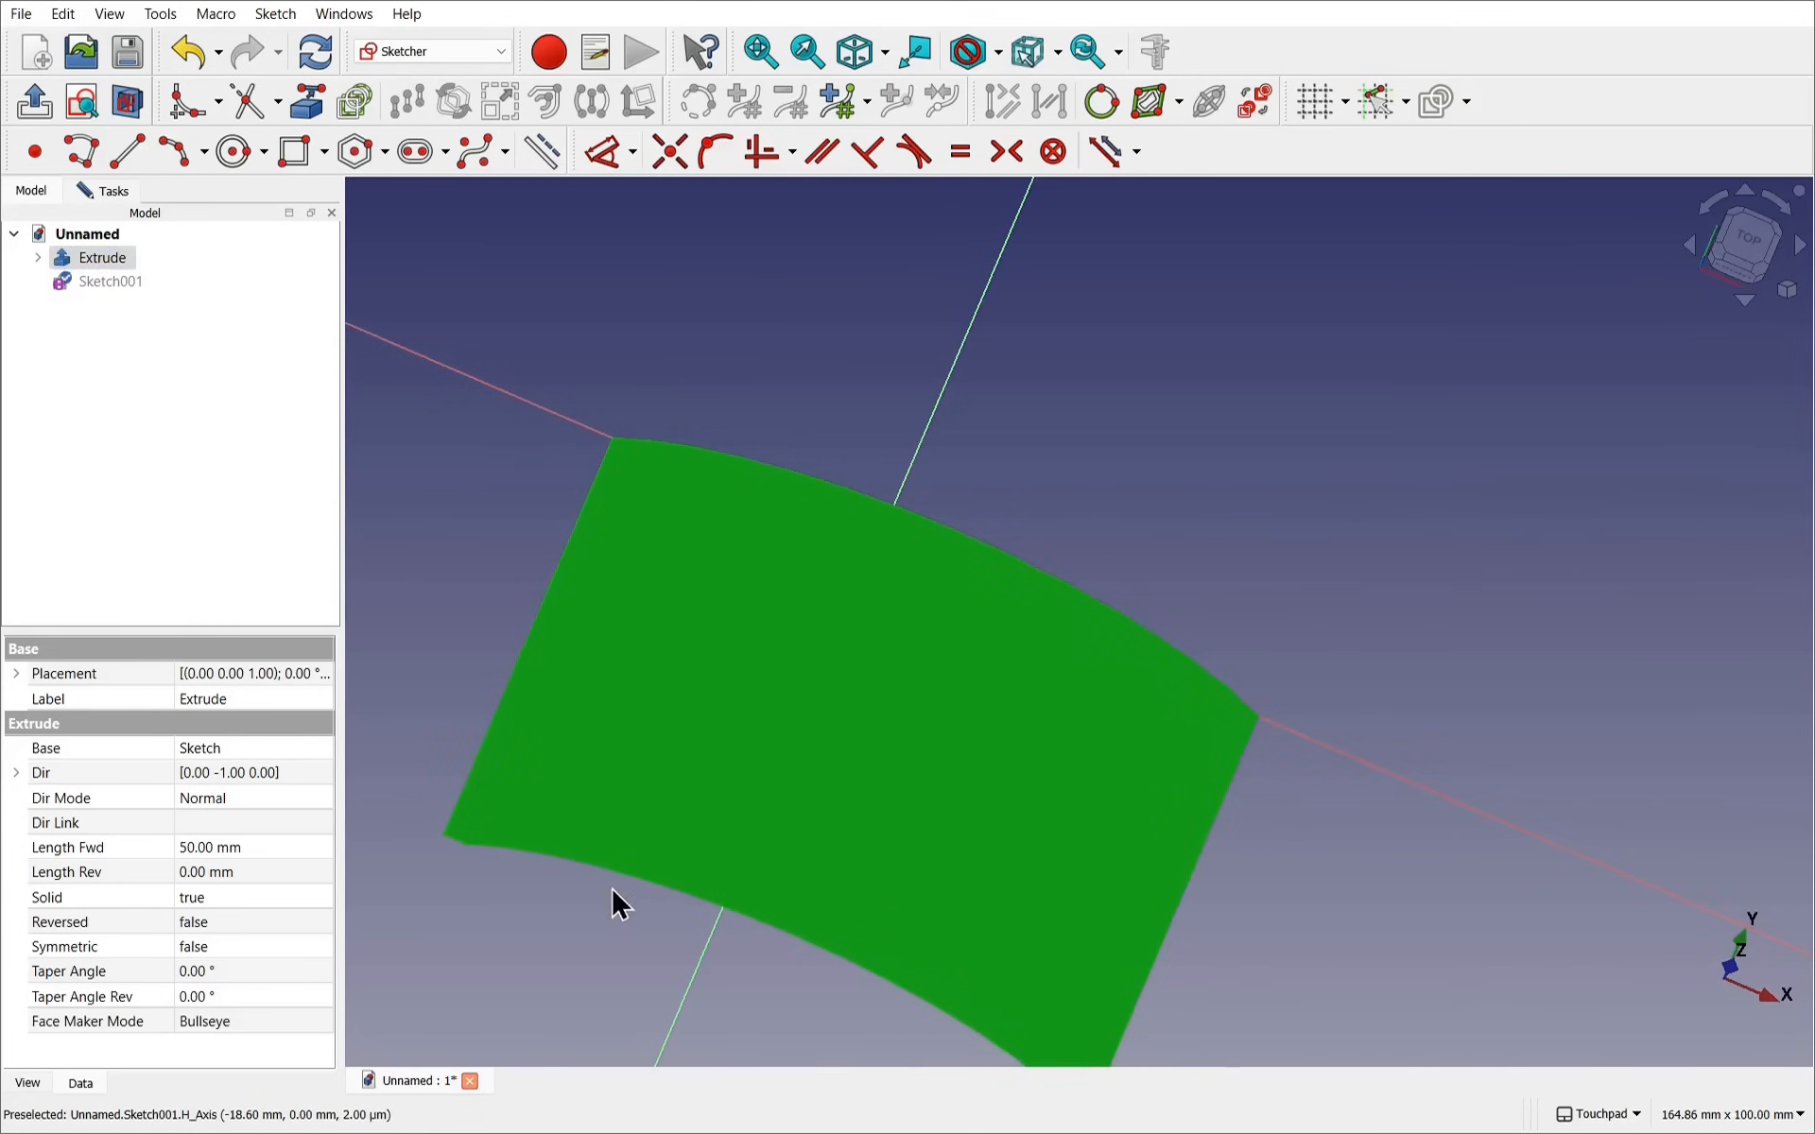
{"action": "left_click_drag", "start_coordinate": [1320, 490], "coordinate": [1593, 432], "text": "shift"}
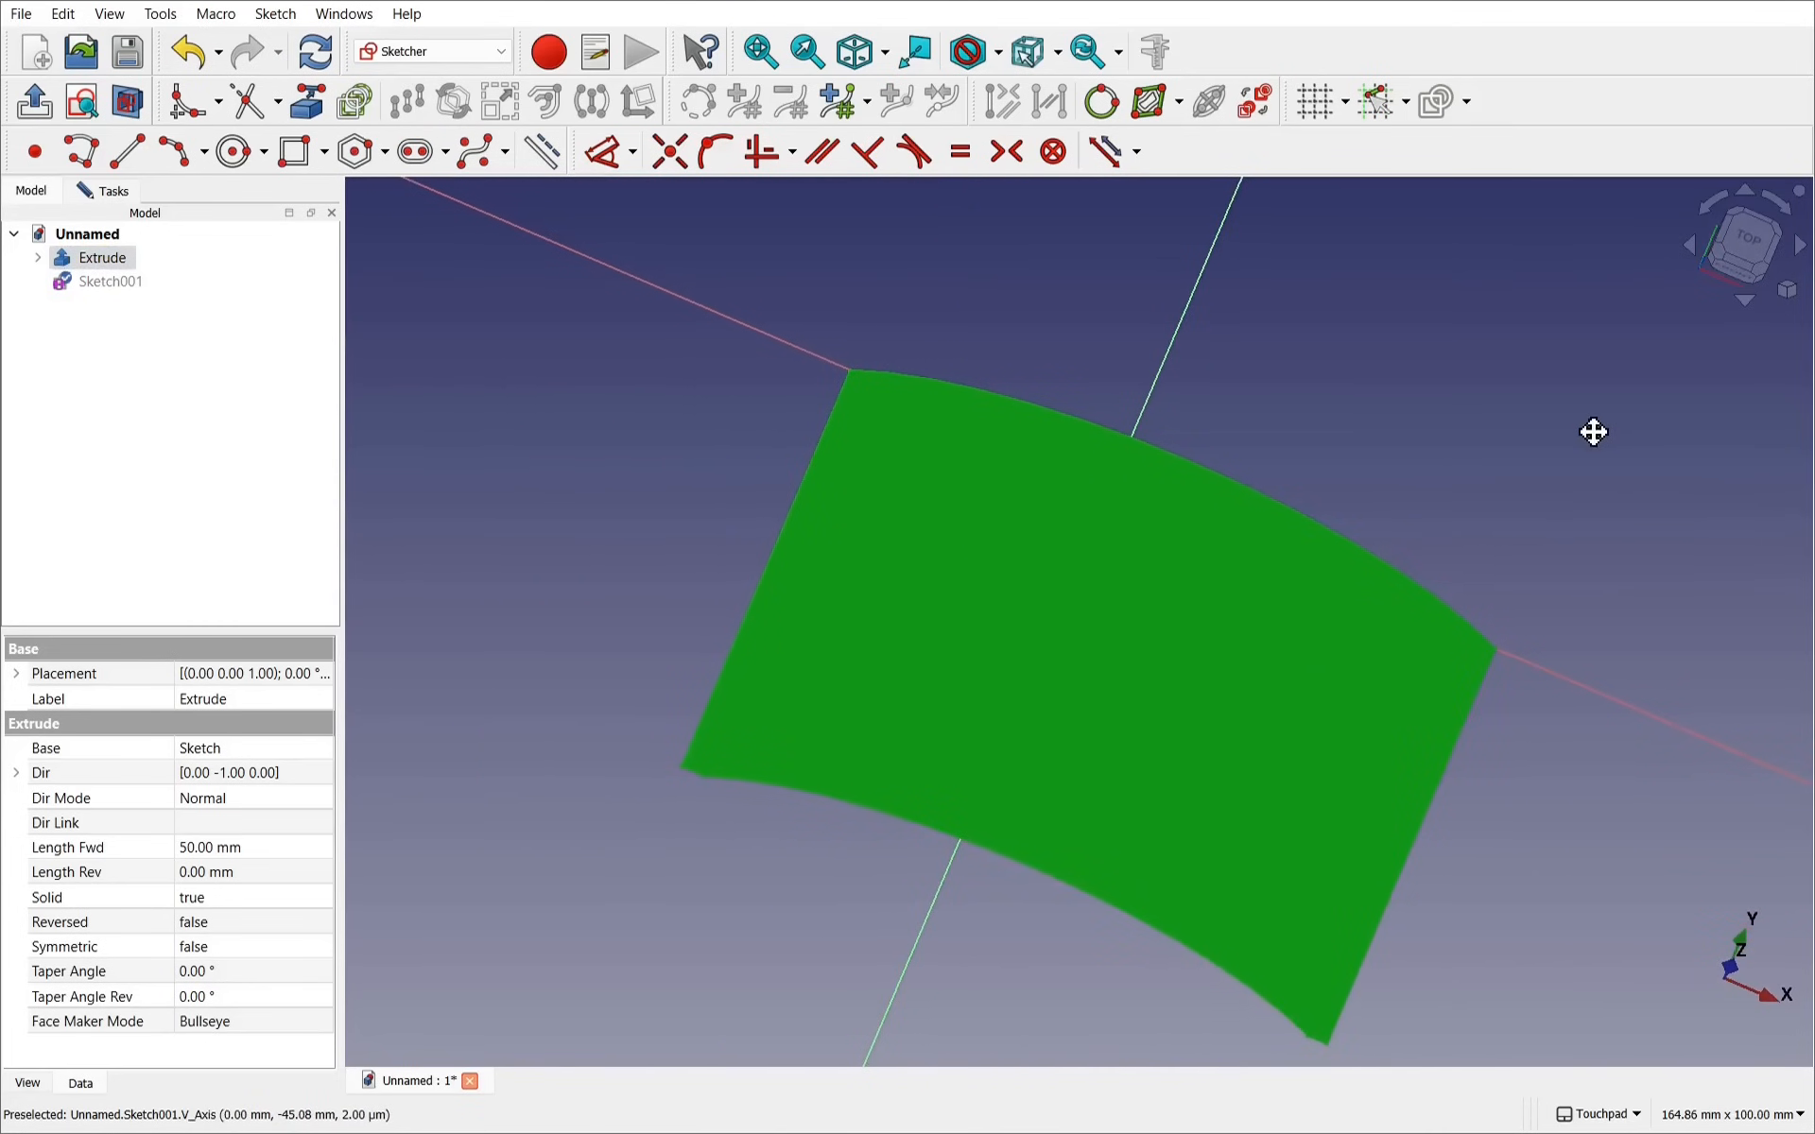
{"action": "left_click", "coordinate": [79, 235]}
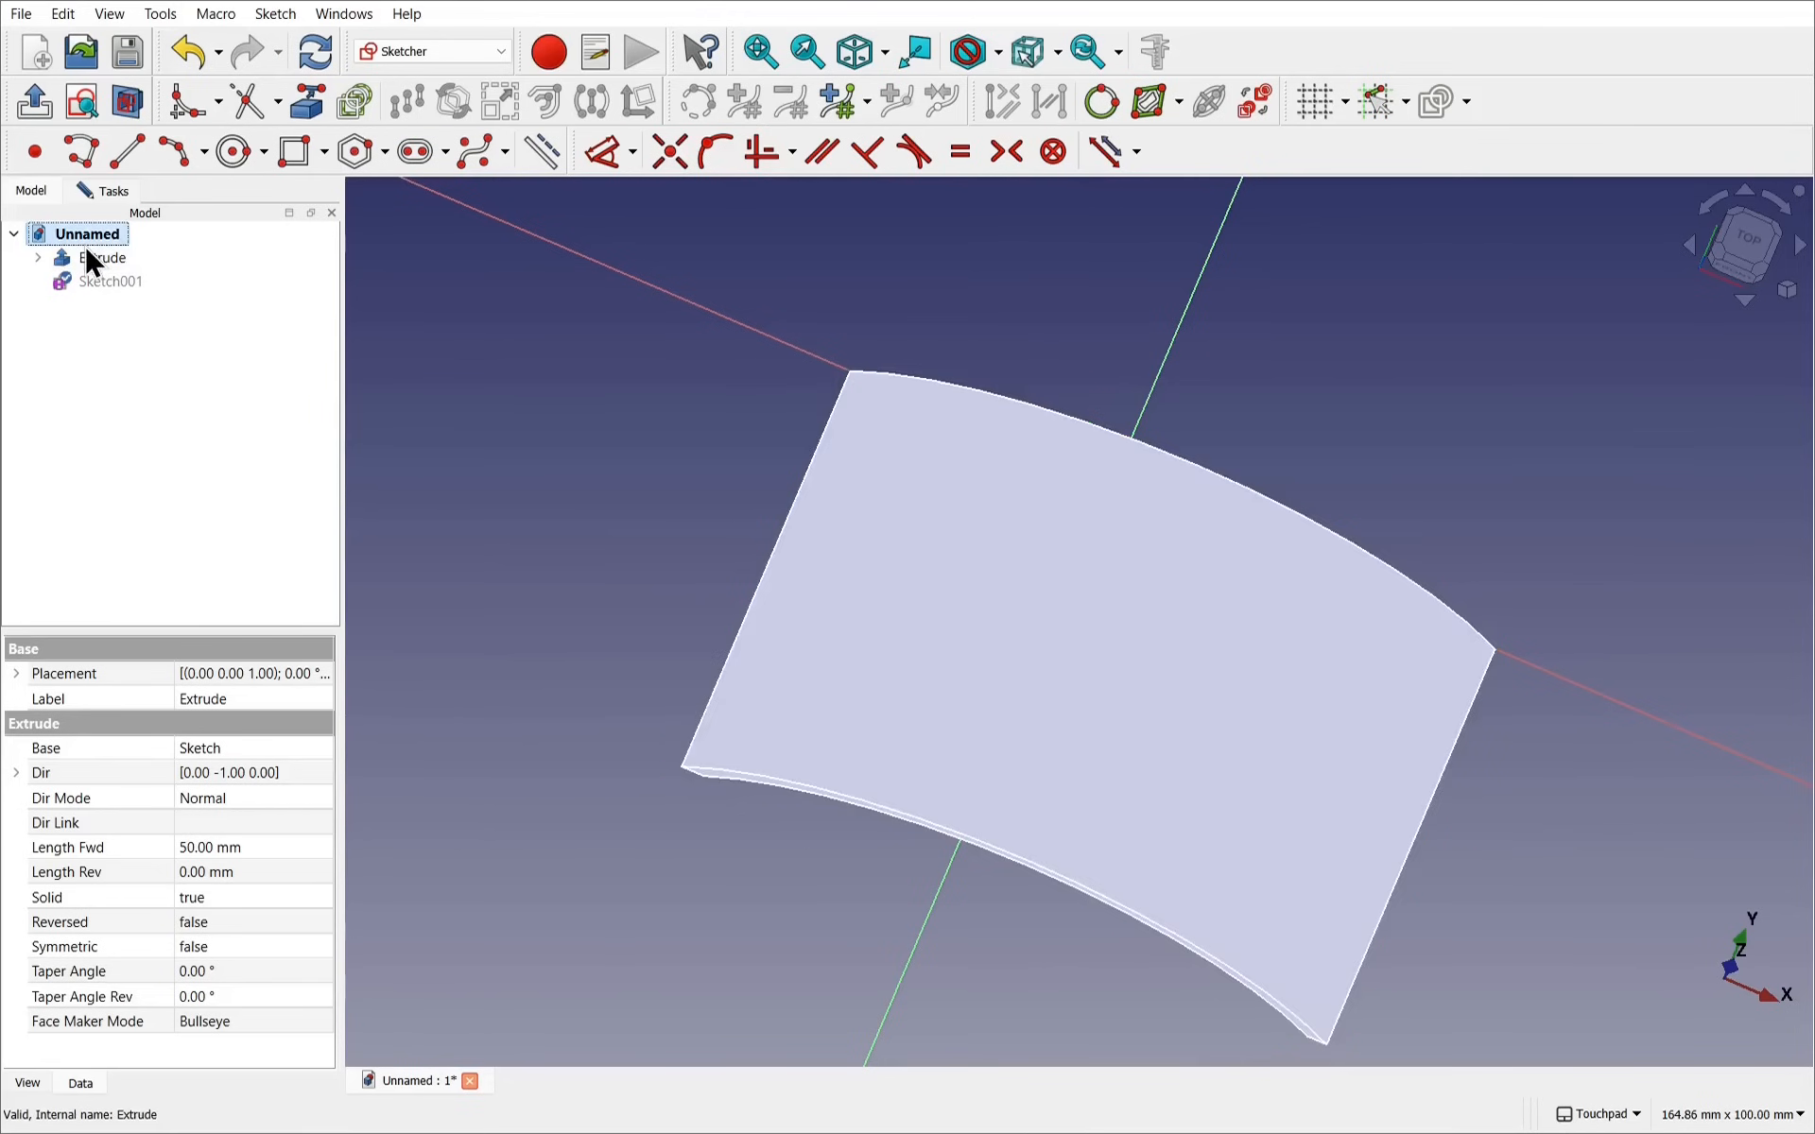
{"action": "left_click", "coordinate": [83, 255]}
{"action": "key", "text": "space"}
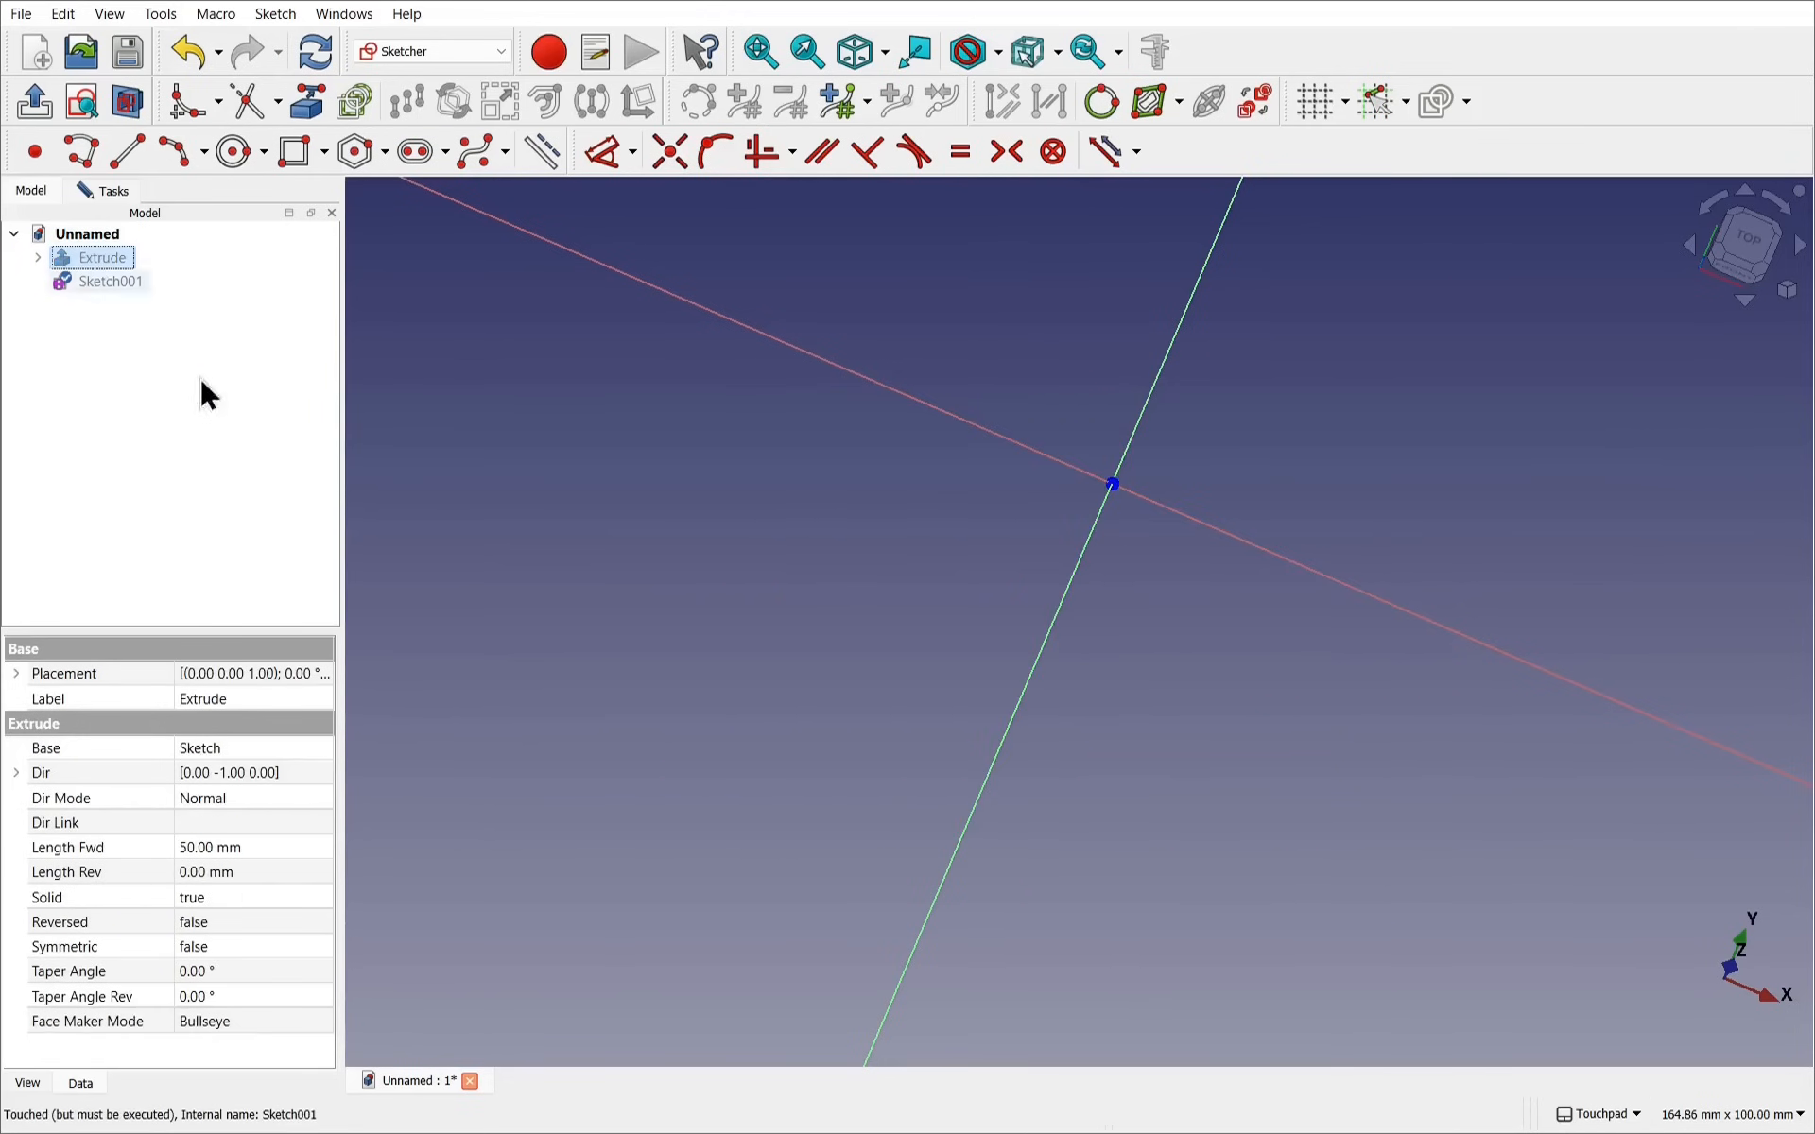
Draw a circle about 3.1 mm in diameter centred on the sketch origin
{"action": "left_click", "coordinate": [1744, 243]}
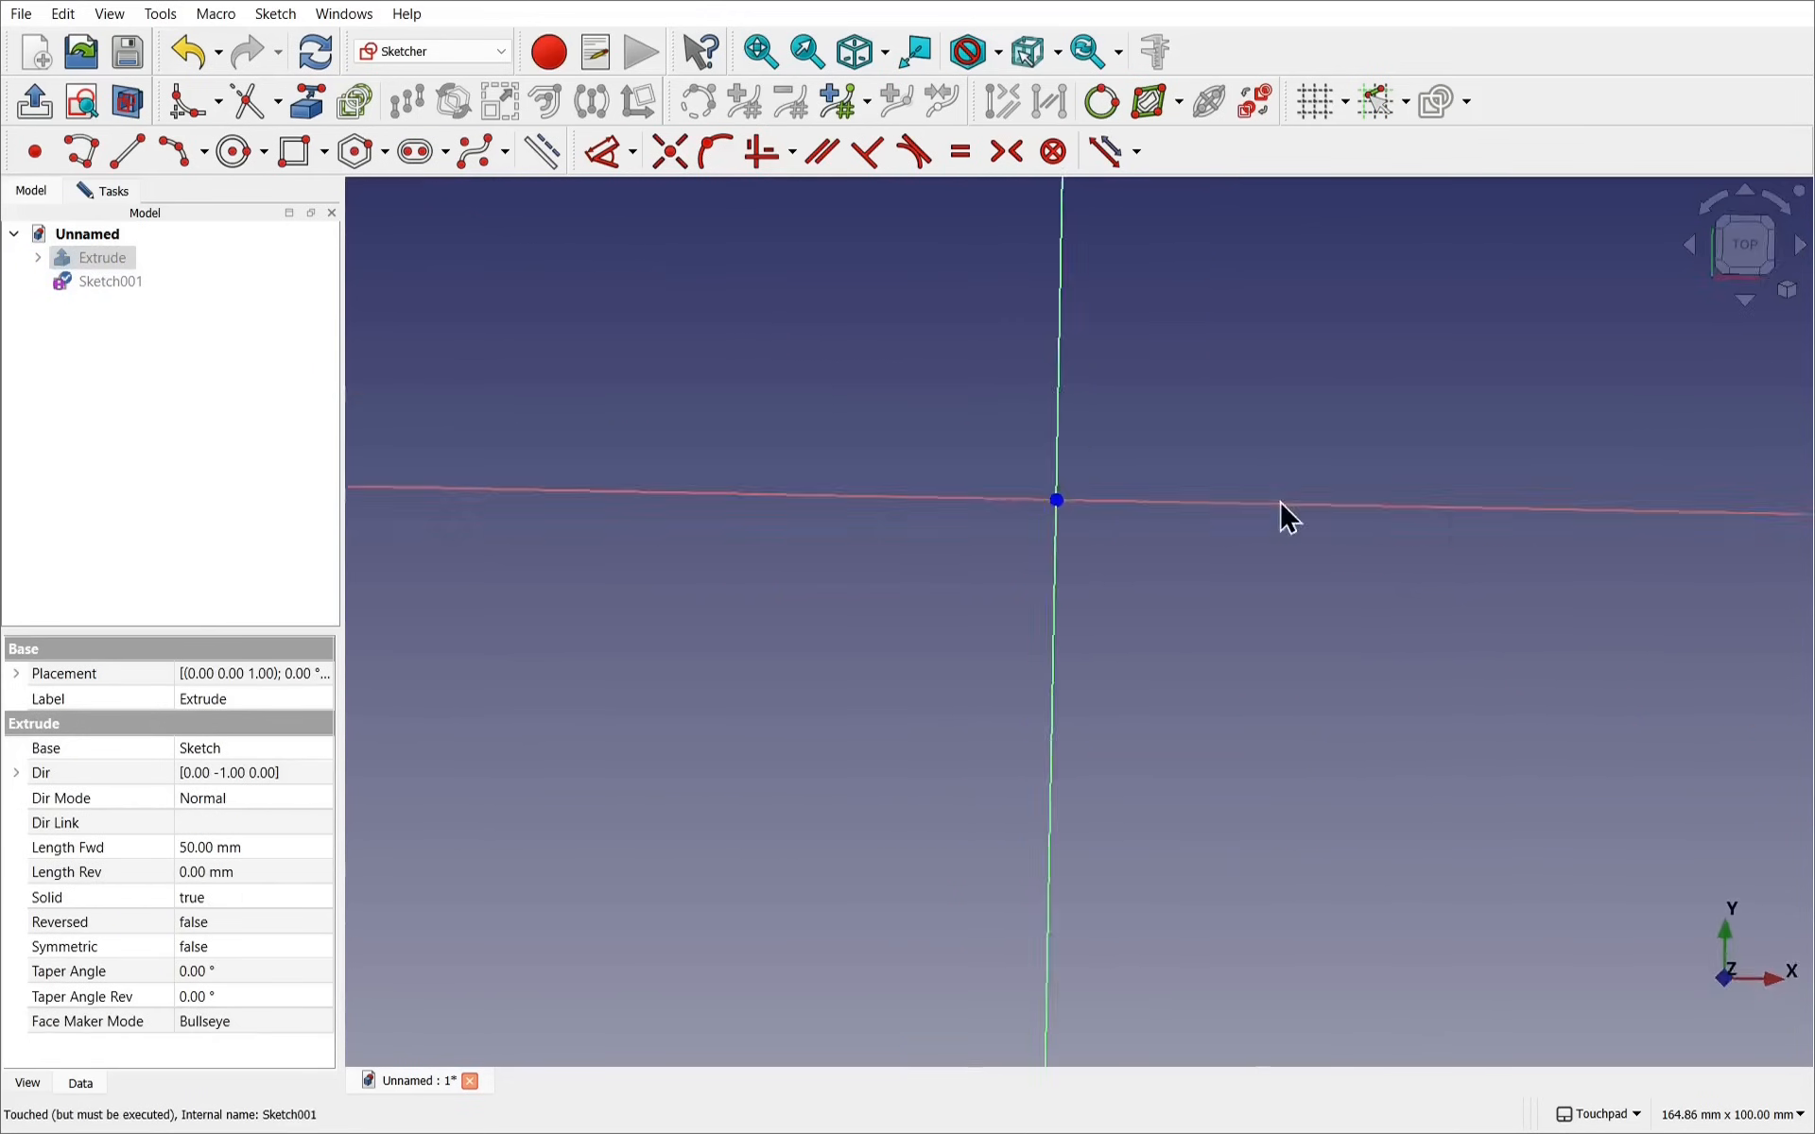
{"action": "mouse_move", "coordinate": [1117, 453]}
{"action": "middle_mouse_down", "text": "shift"}
{"action": "mouse_move", "coordinate": [1131, 523]}
{"action": "mouse_move", "coordinate": [1104, 654]}
{"action": "middle_mouse_up", "text": "shift"}
{"action": "scroll", "coordinate": [1067, 741], "scroll_direction": "up", "scroll_amount": 1}
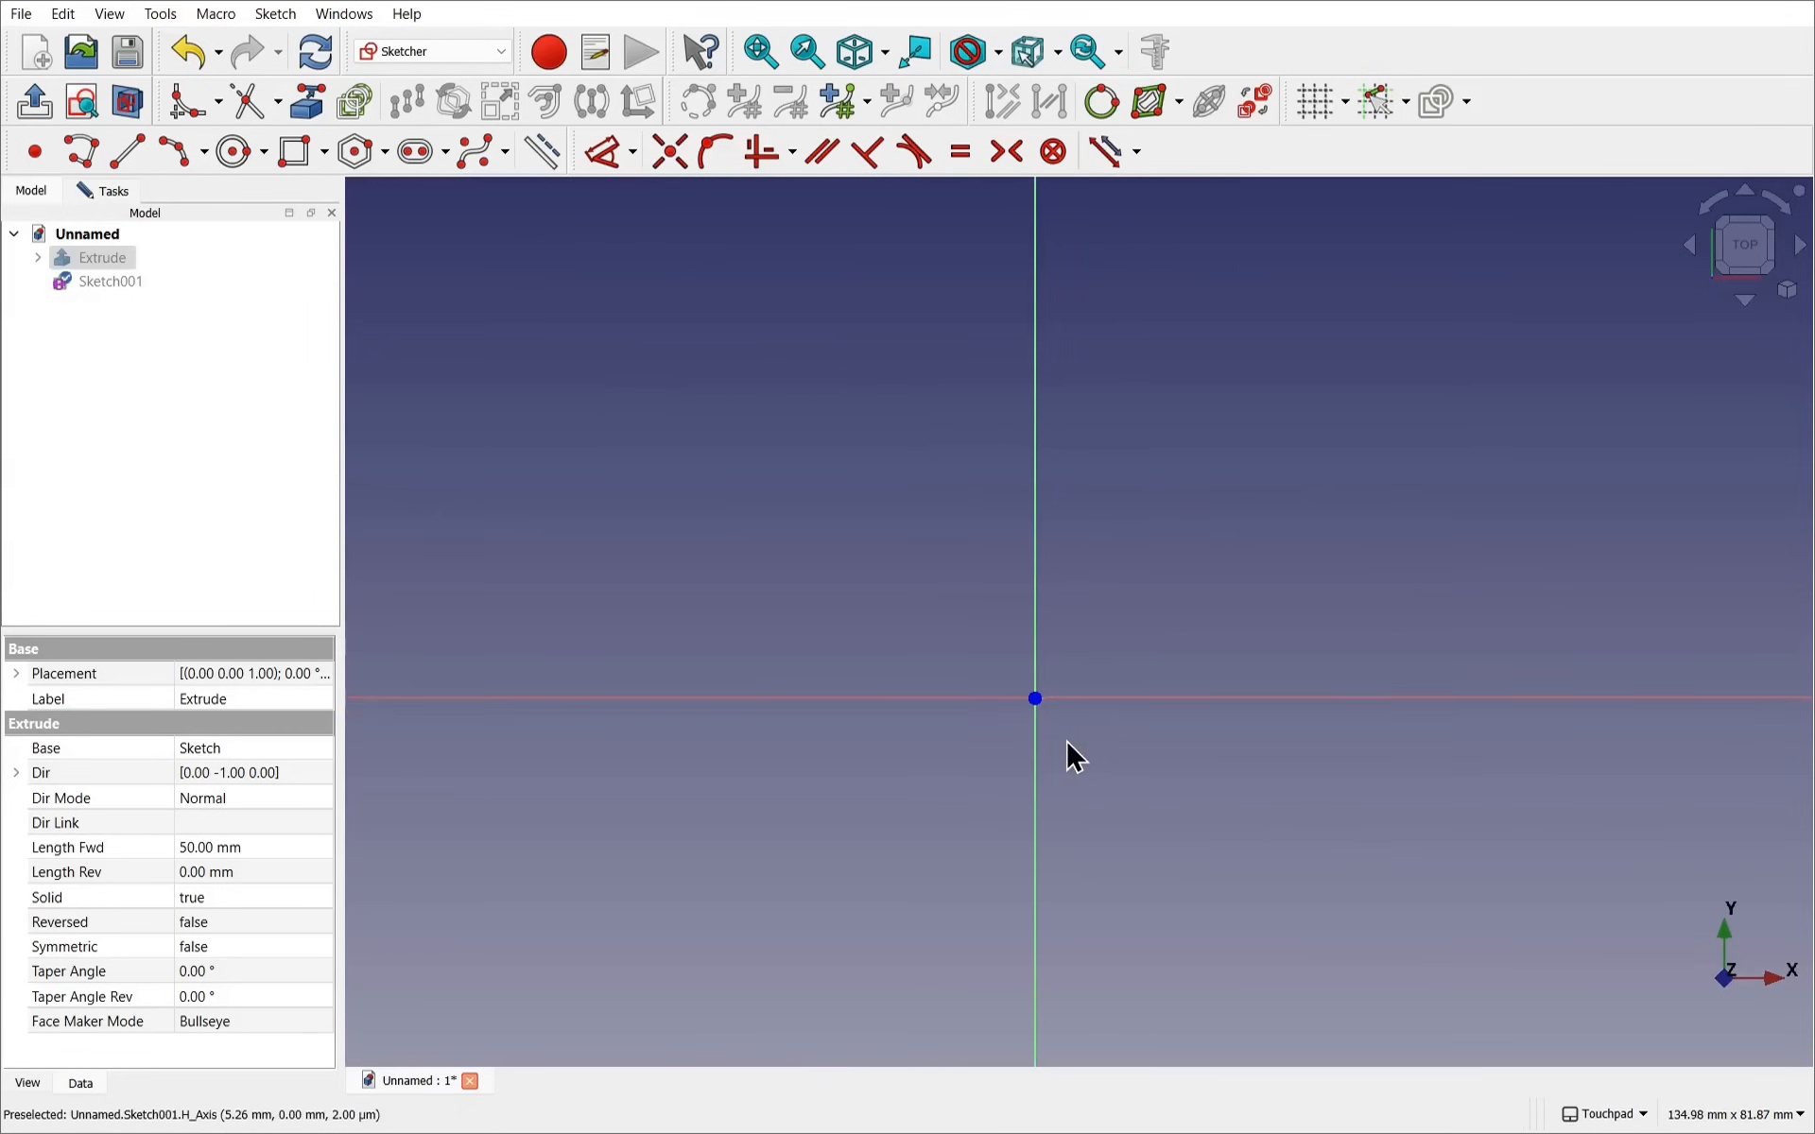
{"action": "scroll", "coordinate": [1068, 747], "scroll_direction": "up", "scroll_amount": 3}
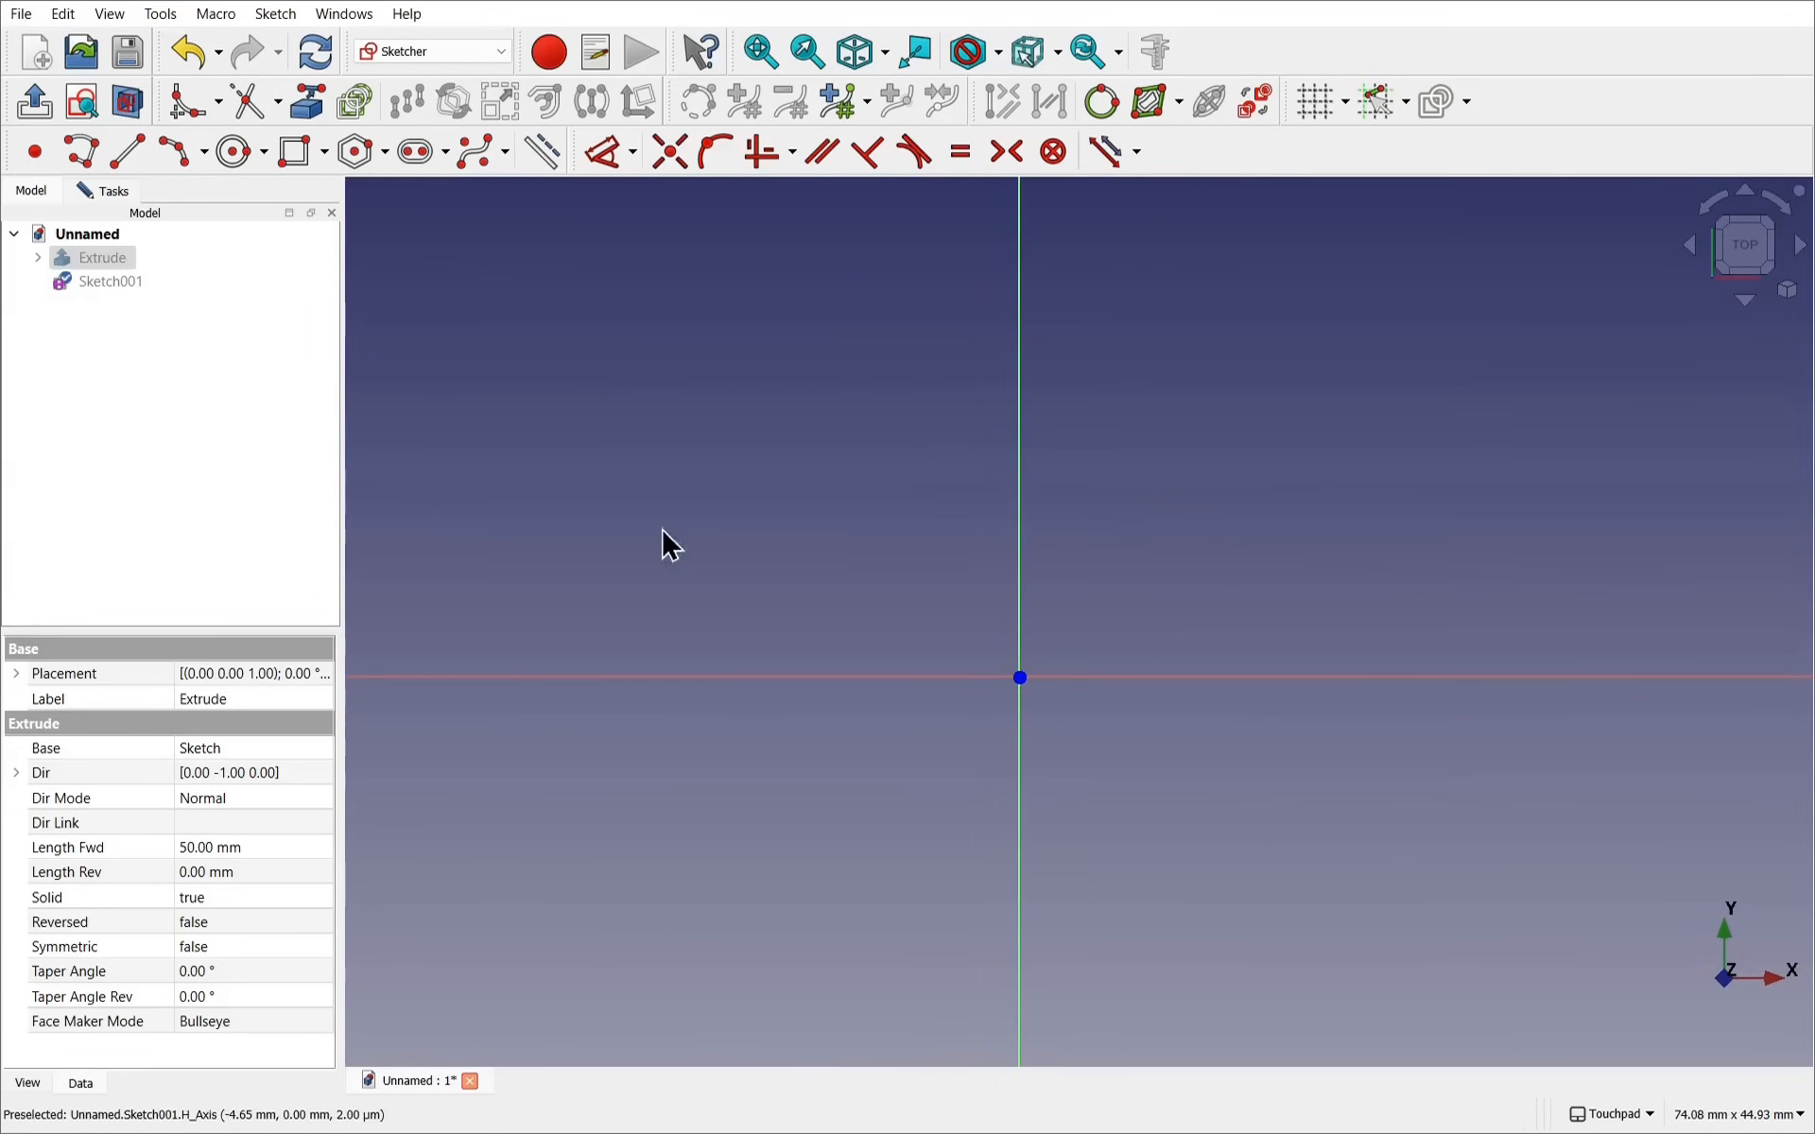
{"action": "left_click", "coordinate": [237, 155]}
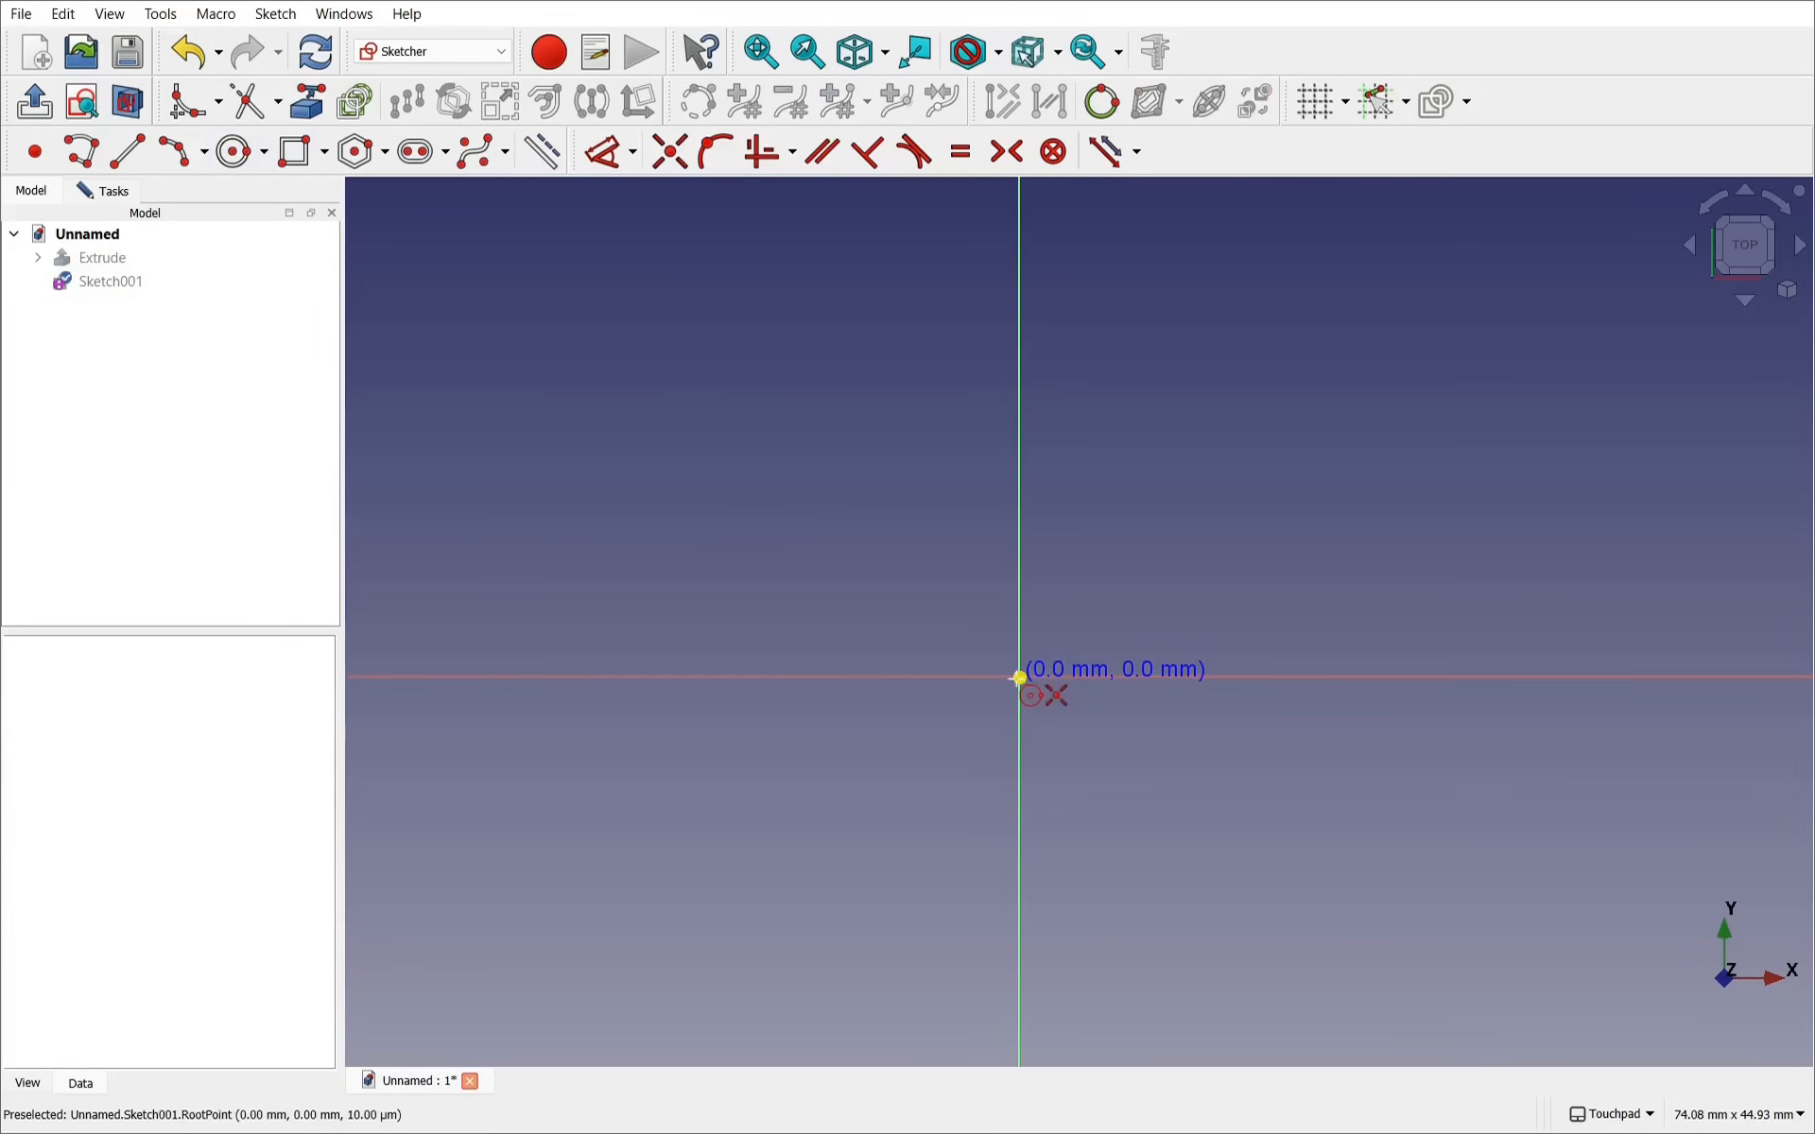
{"action": "left_click", "coordinate": [1018, 677]}
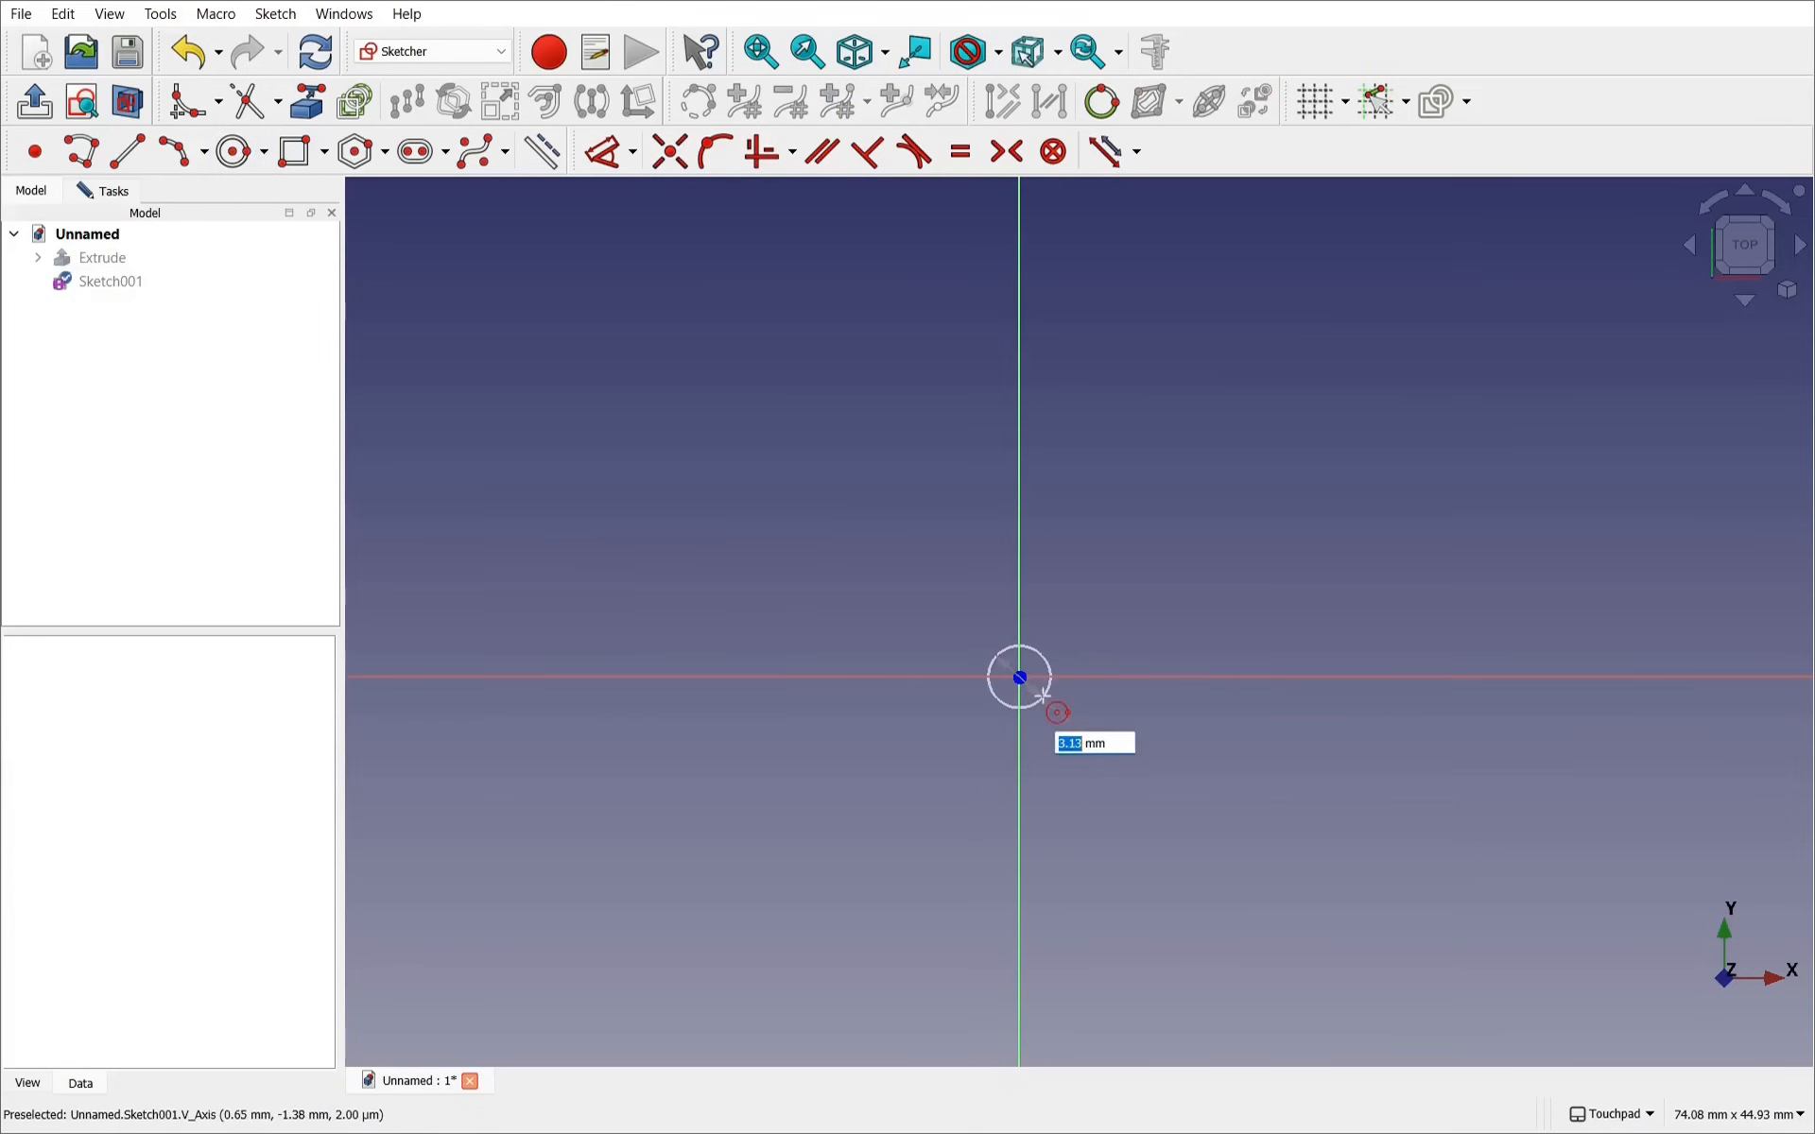
{"action": "left_click", "coordinate": [1043, 697]}
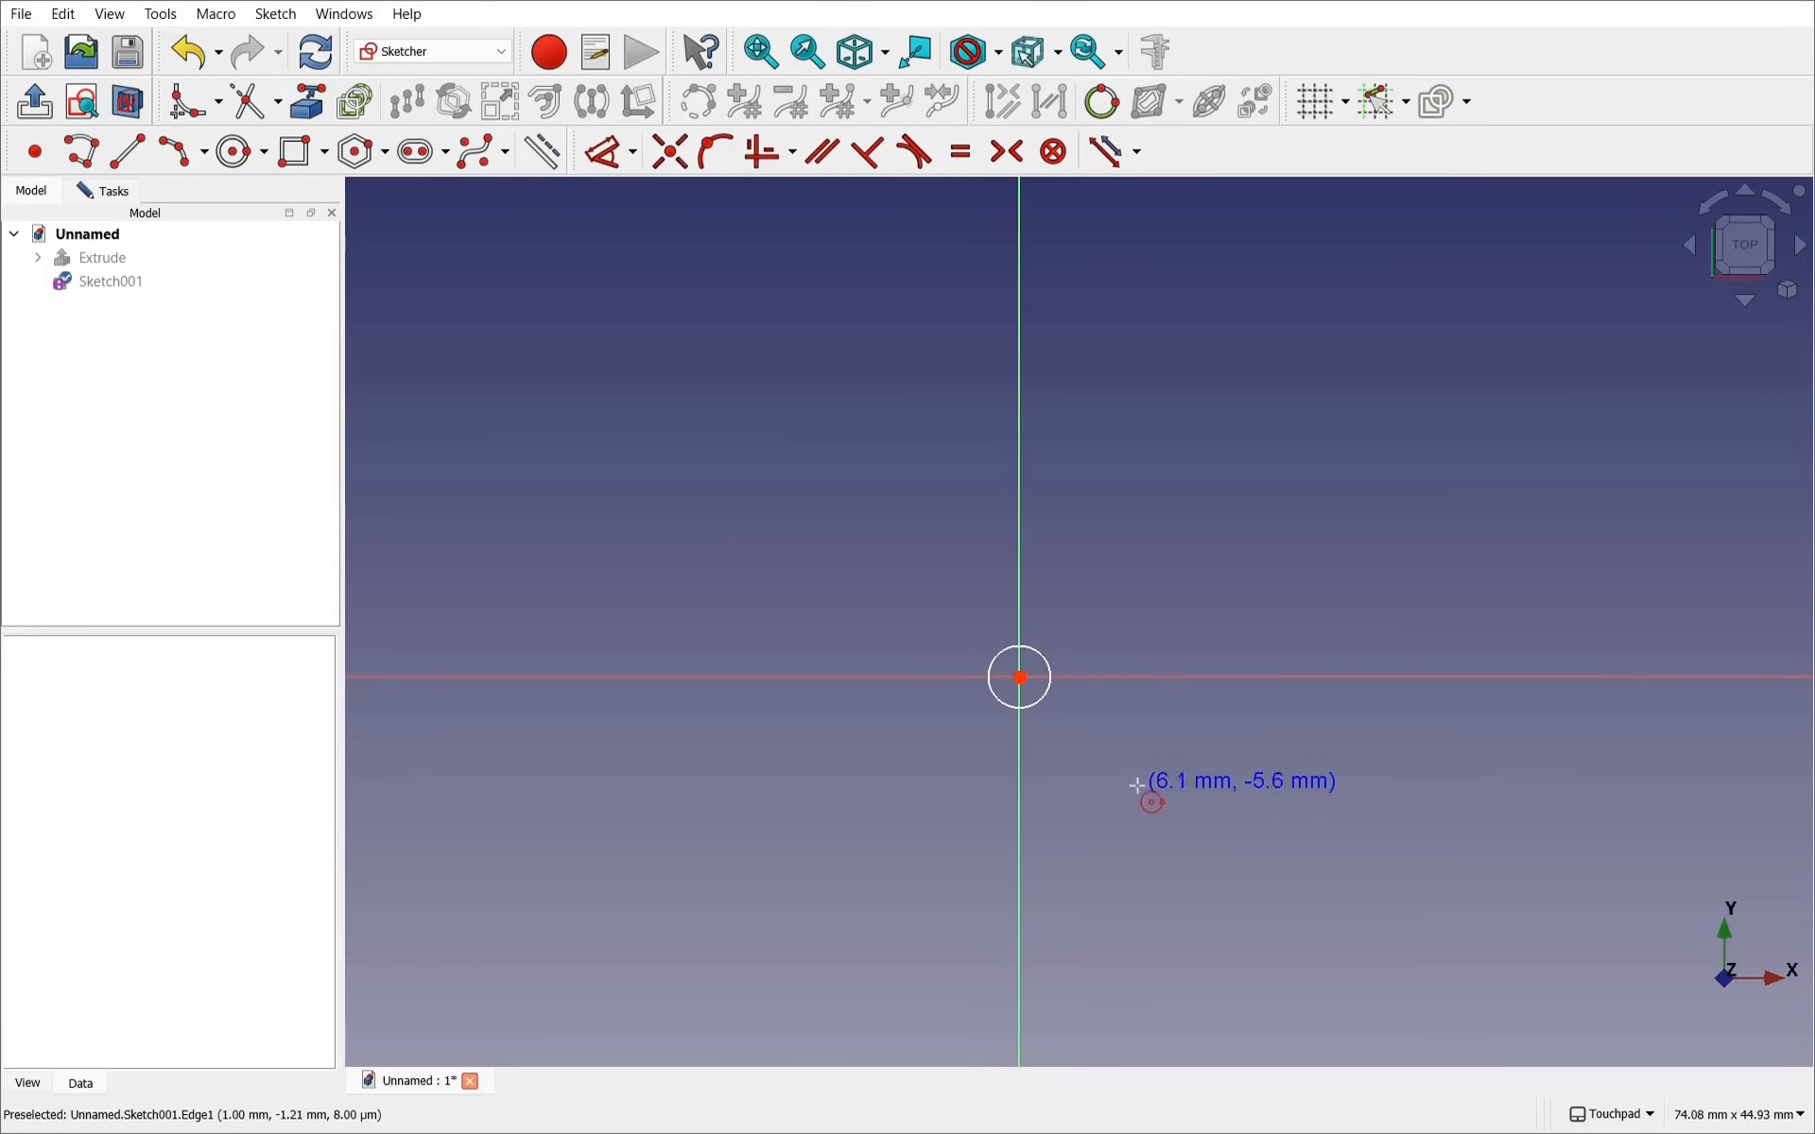
{"action": "right_click", "coordinate": [1093, 757]}
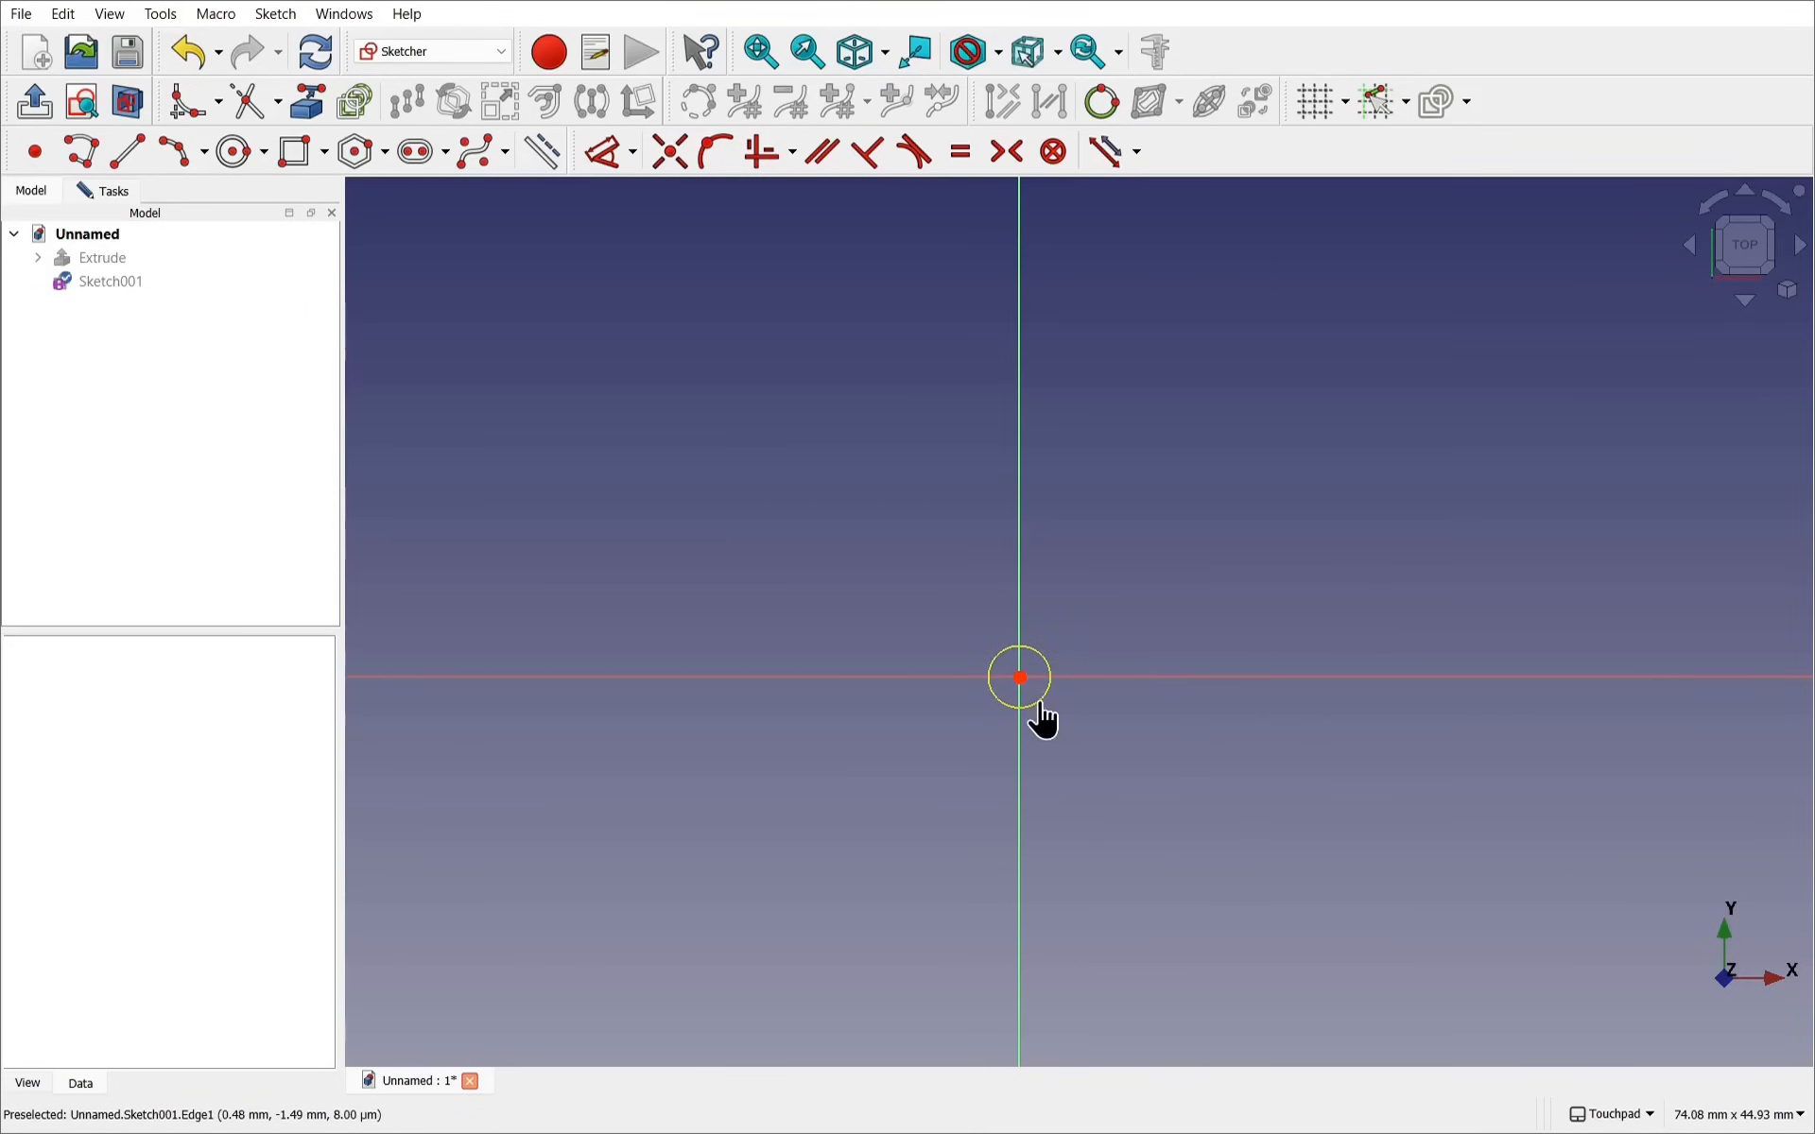
Shrink the circle to a radius of about 0.8 mm and finish the sketch
{"action": "left_click_drag", "start_coordinate": [1038, 702], "coordinate": [1033, 700]}
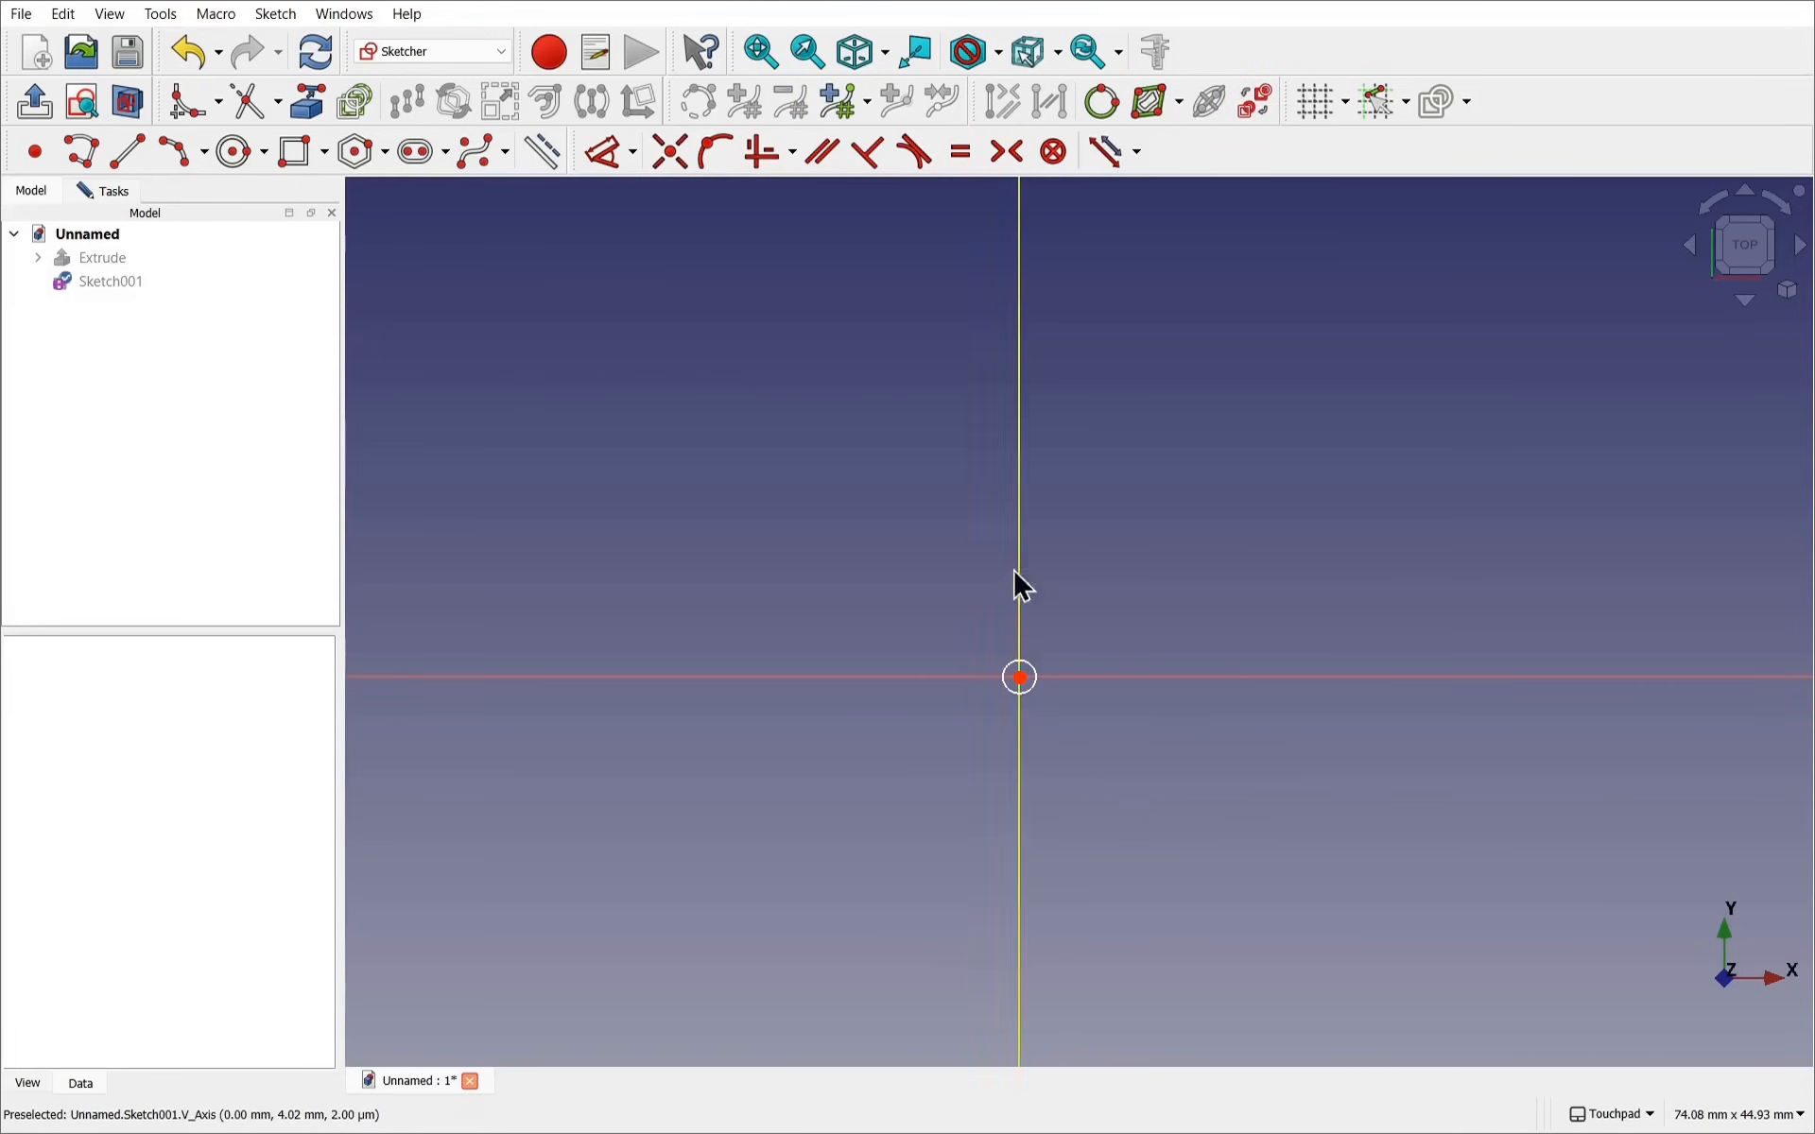
{"action": "left_click", "coordinate": [96, 188]}
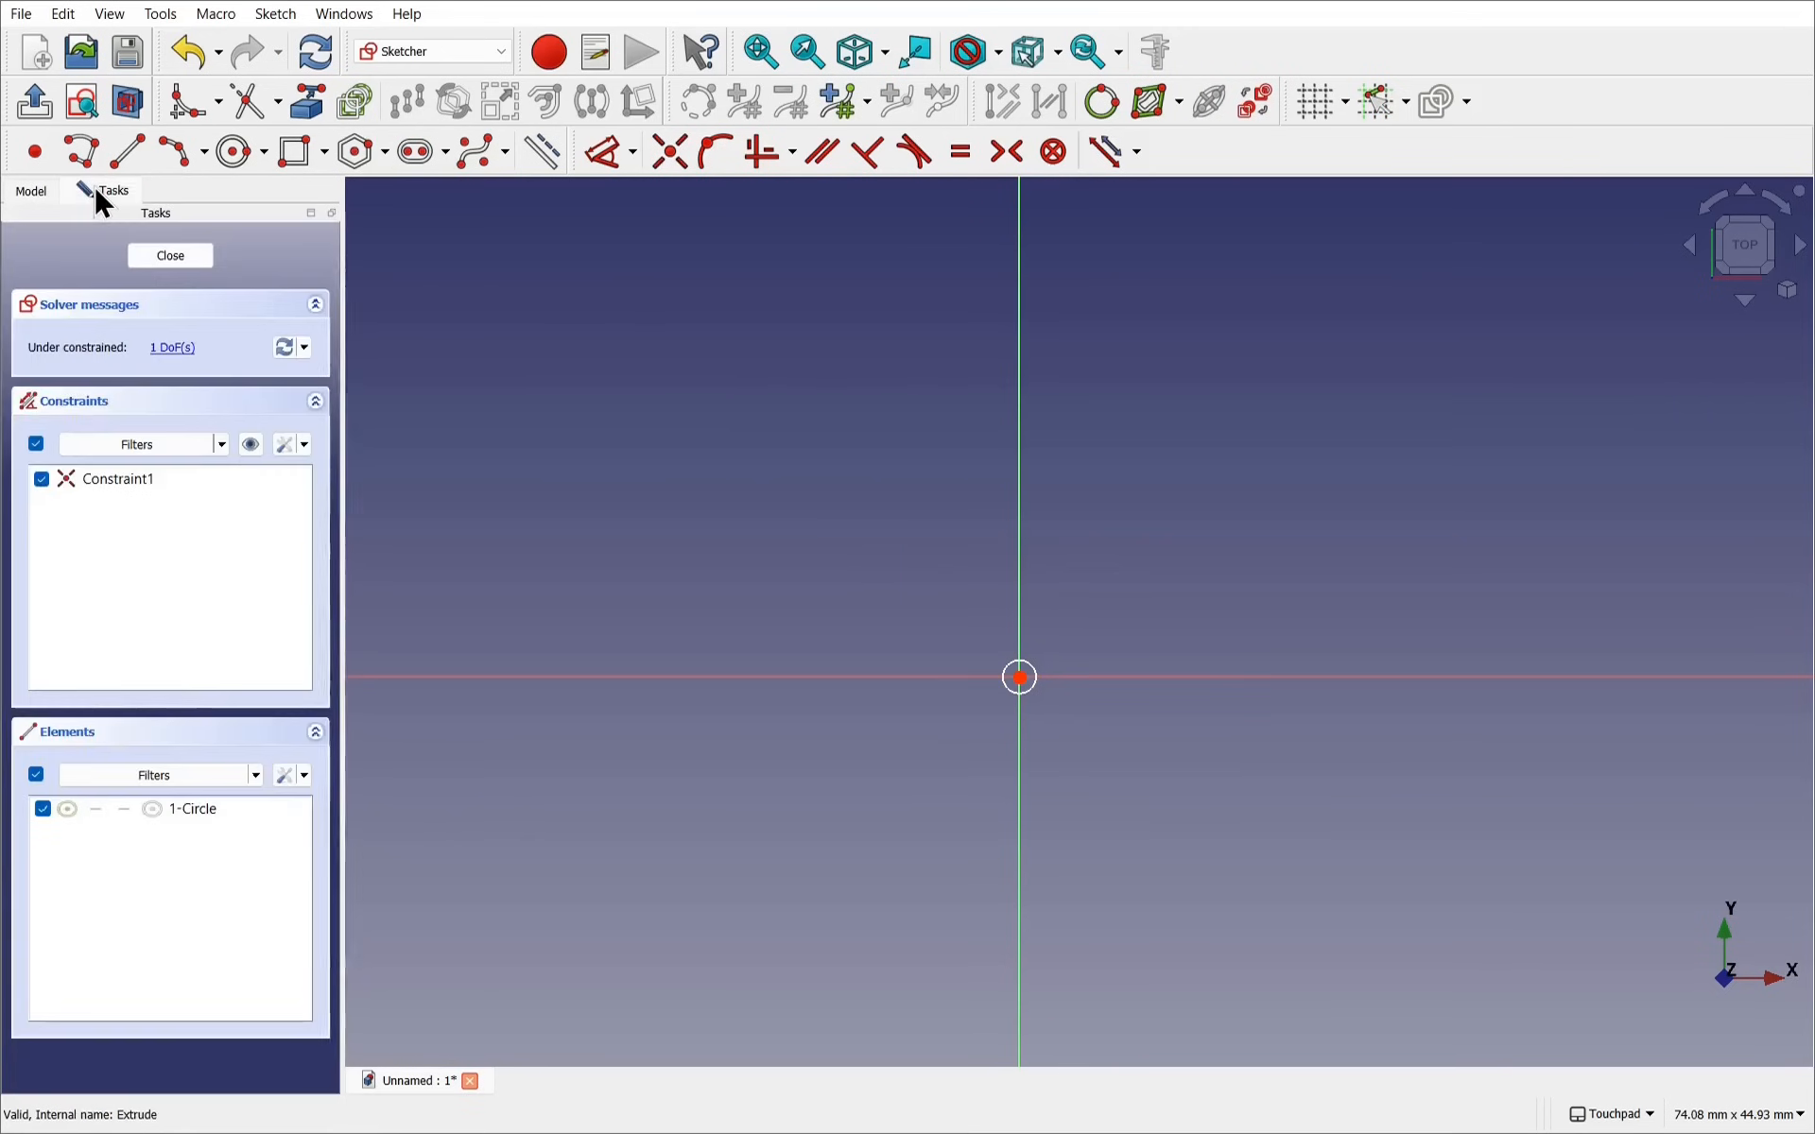
{"action": "left_click", "coordinate": [170, 256]}
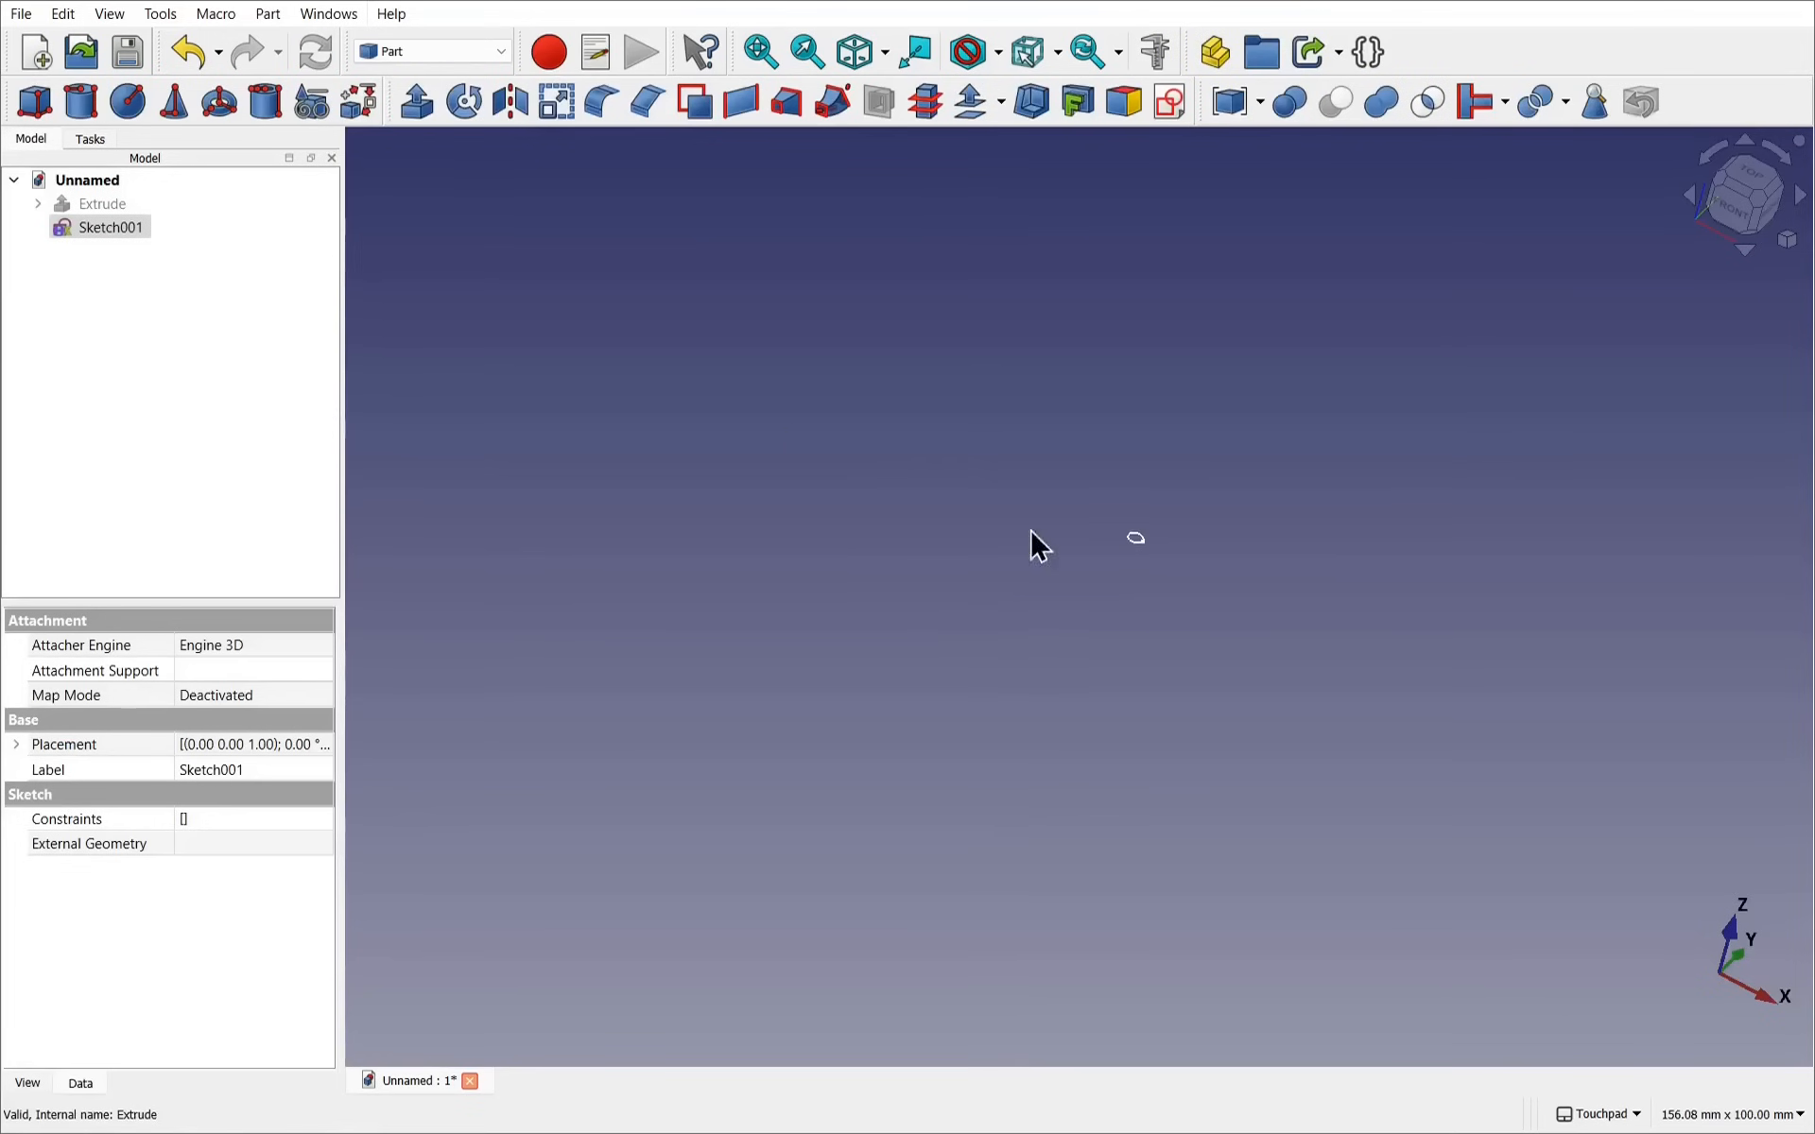
Extrude the small circle 2 mm along its normal as a solid cylinder
{"action": "scroll", "coordinate": [1175, 548], "scroll_direction": "up", "scroll_amount": 5}
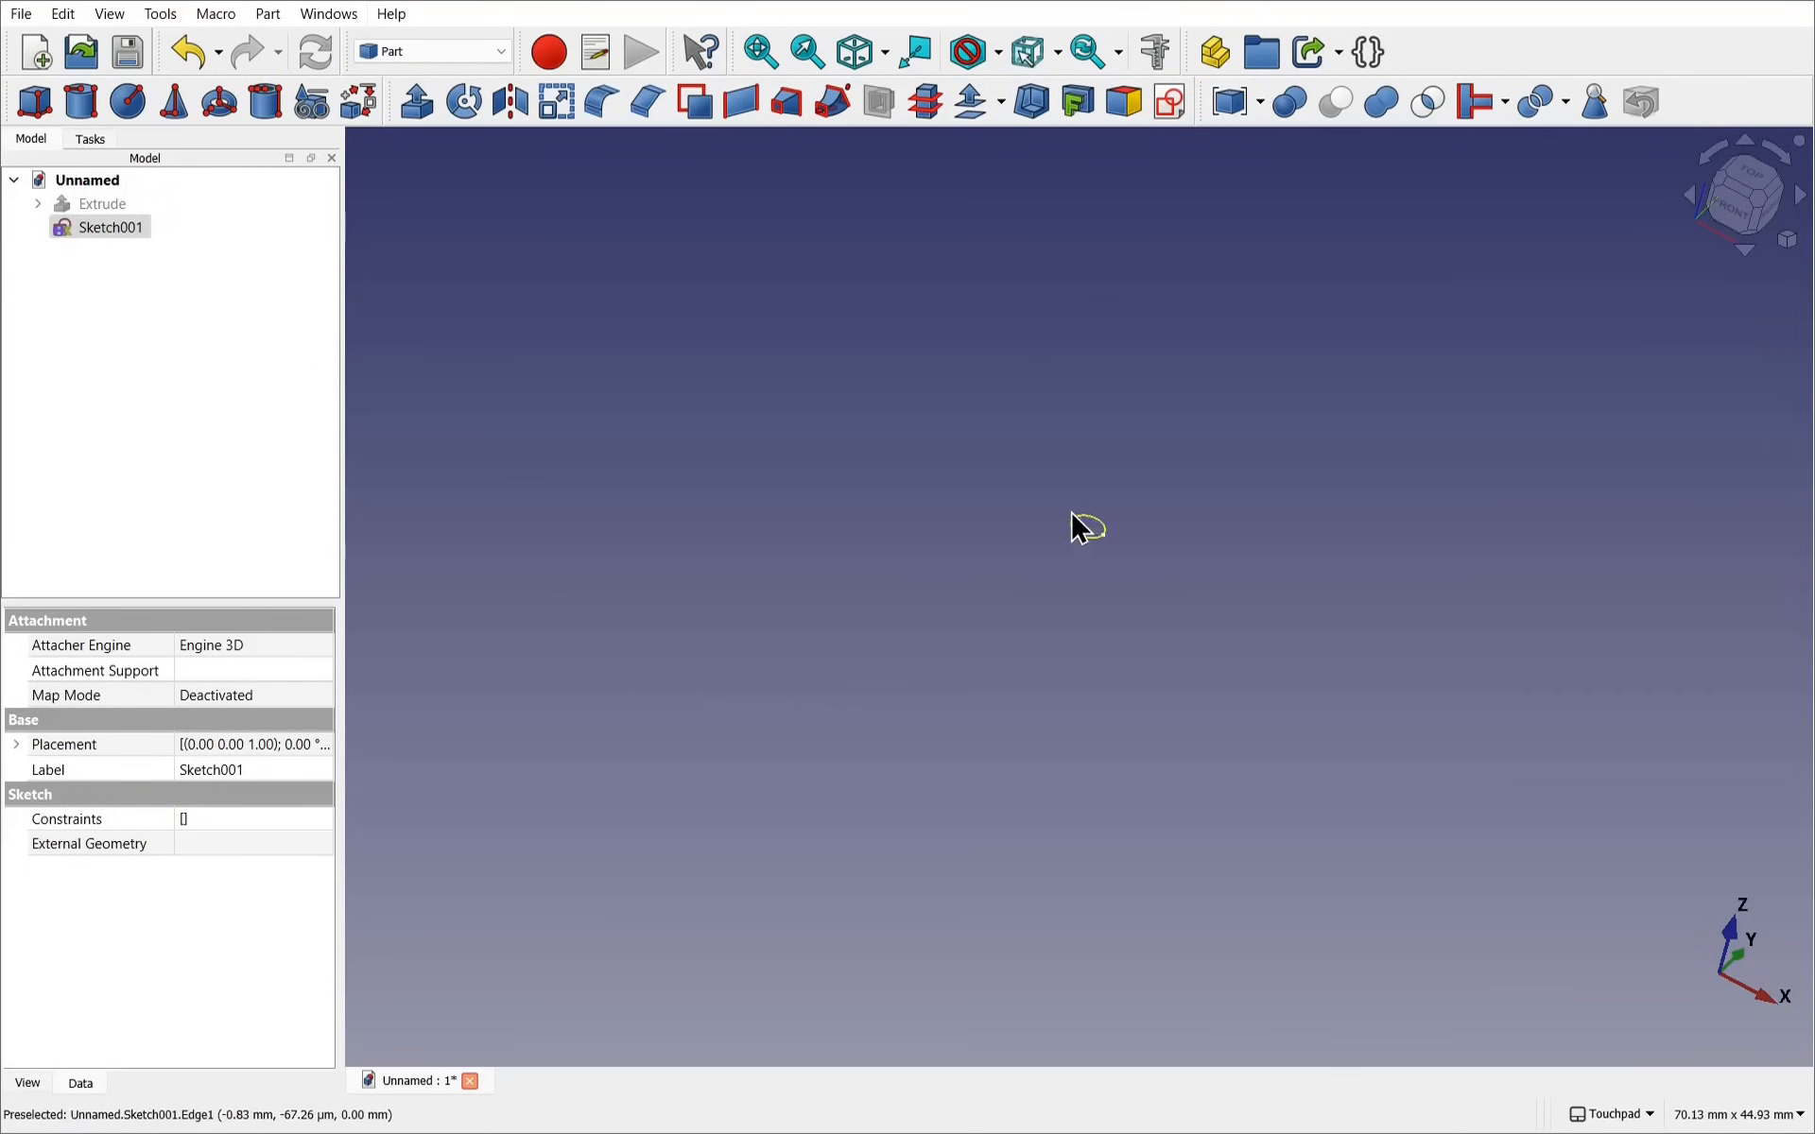
{"action": "scroll", "coordinate": [1070, 513], "scroll_direction": "up", "scroll_amount": 4}
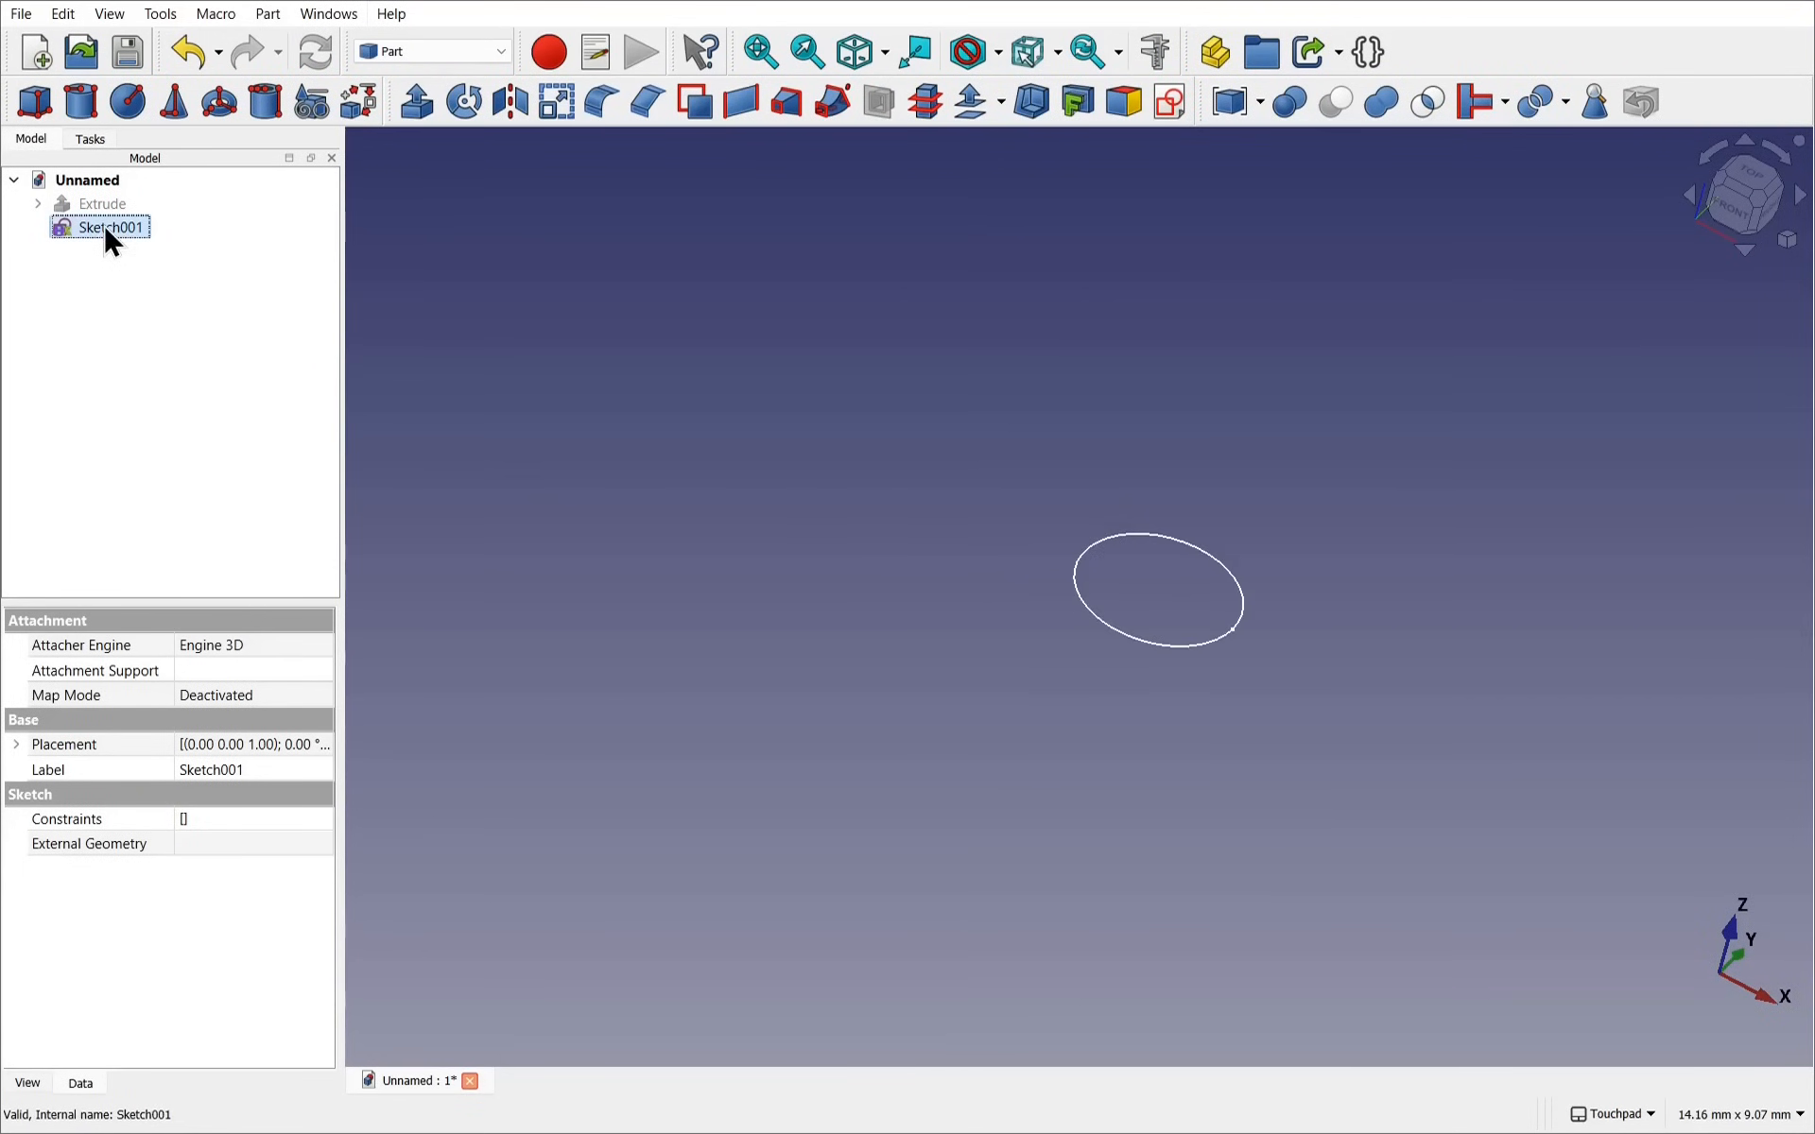
{"action": "left_click", "coordinate": [408, 106]}
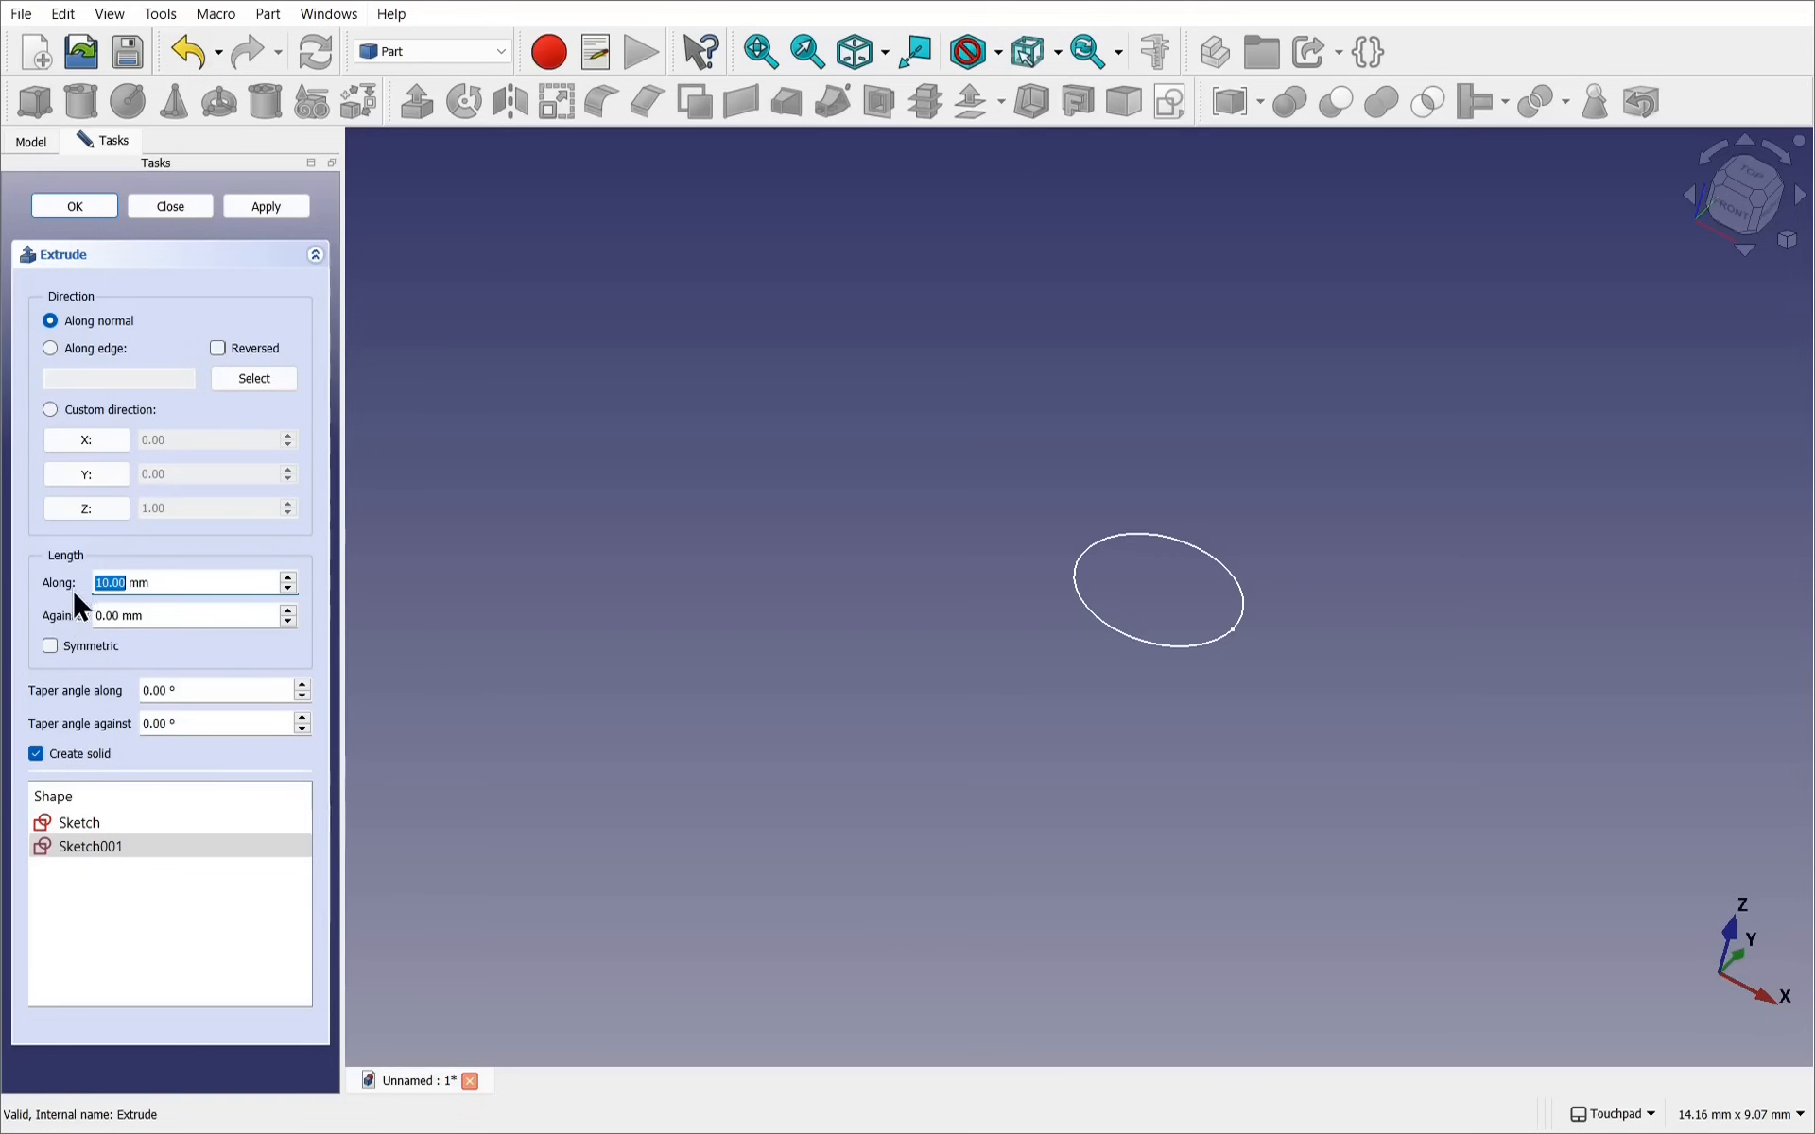
{"action": "type", "text": "2"}
{"action": "left_click", "coordinate": [81, 204]}
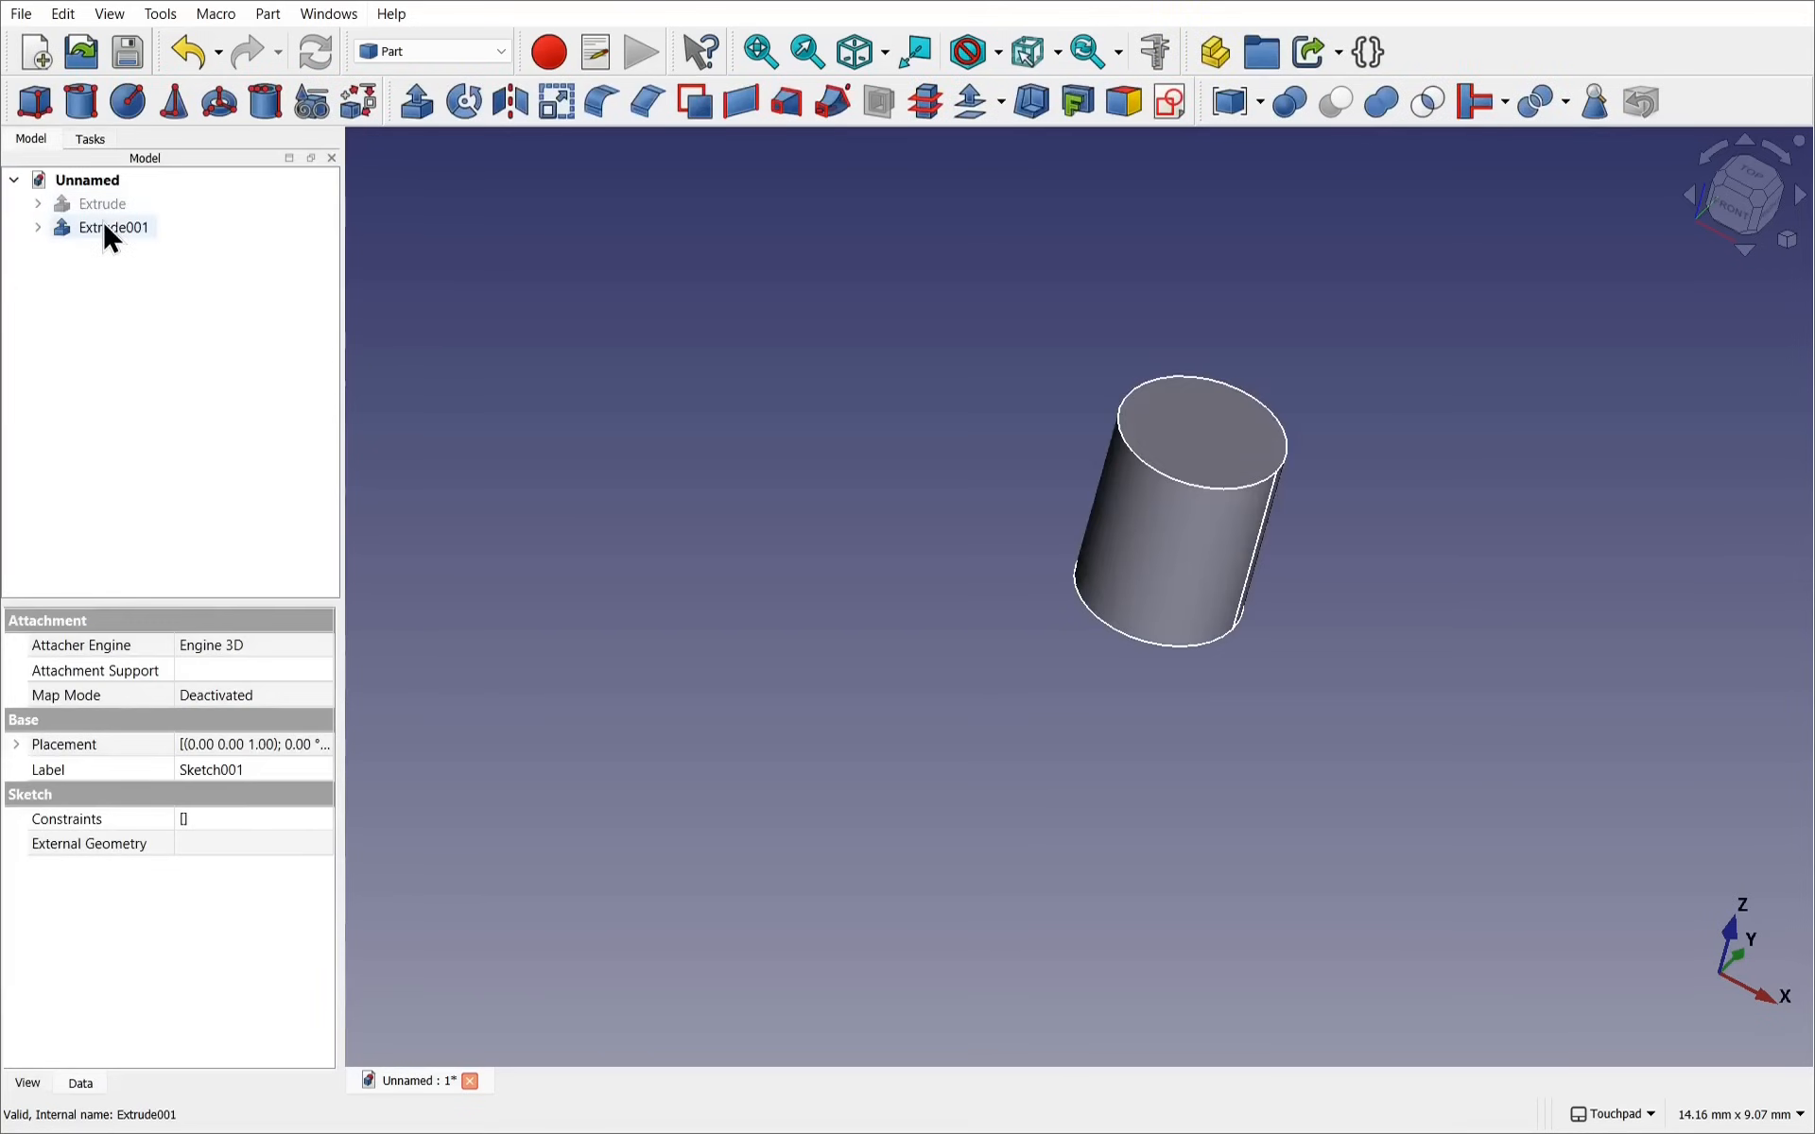
Show the curved plate again and compare the small cylinder's position with the plate's front arc
{"action": "left_click", "coordinate": [106, 229]}
{"action": "left_click", "coordinate": [114, 206]}
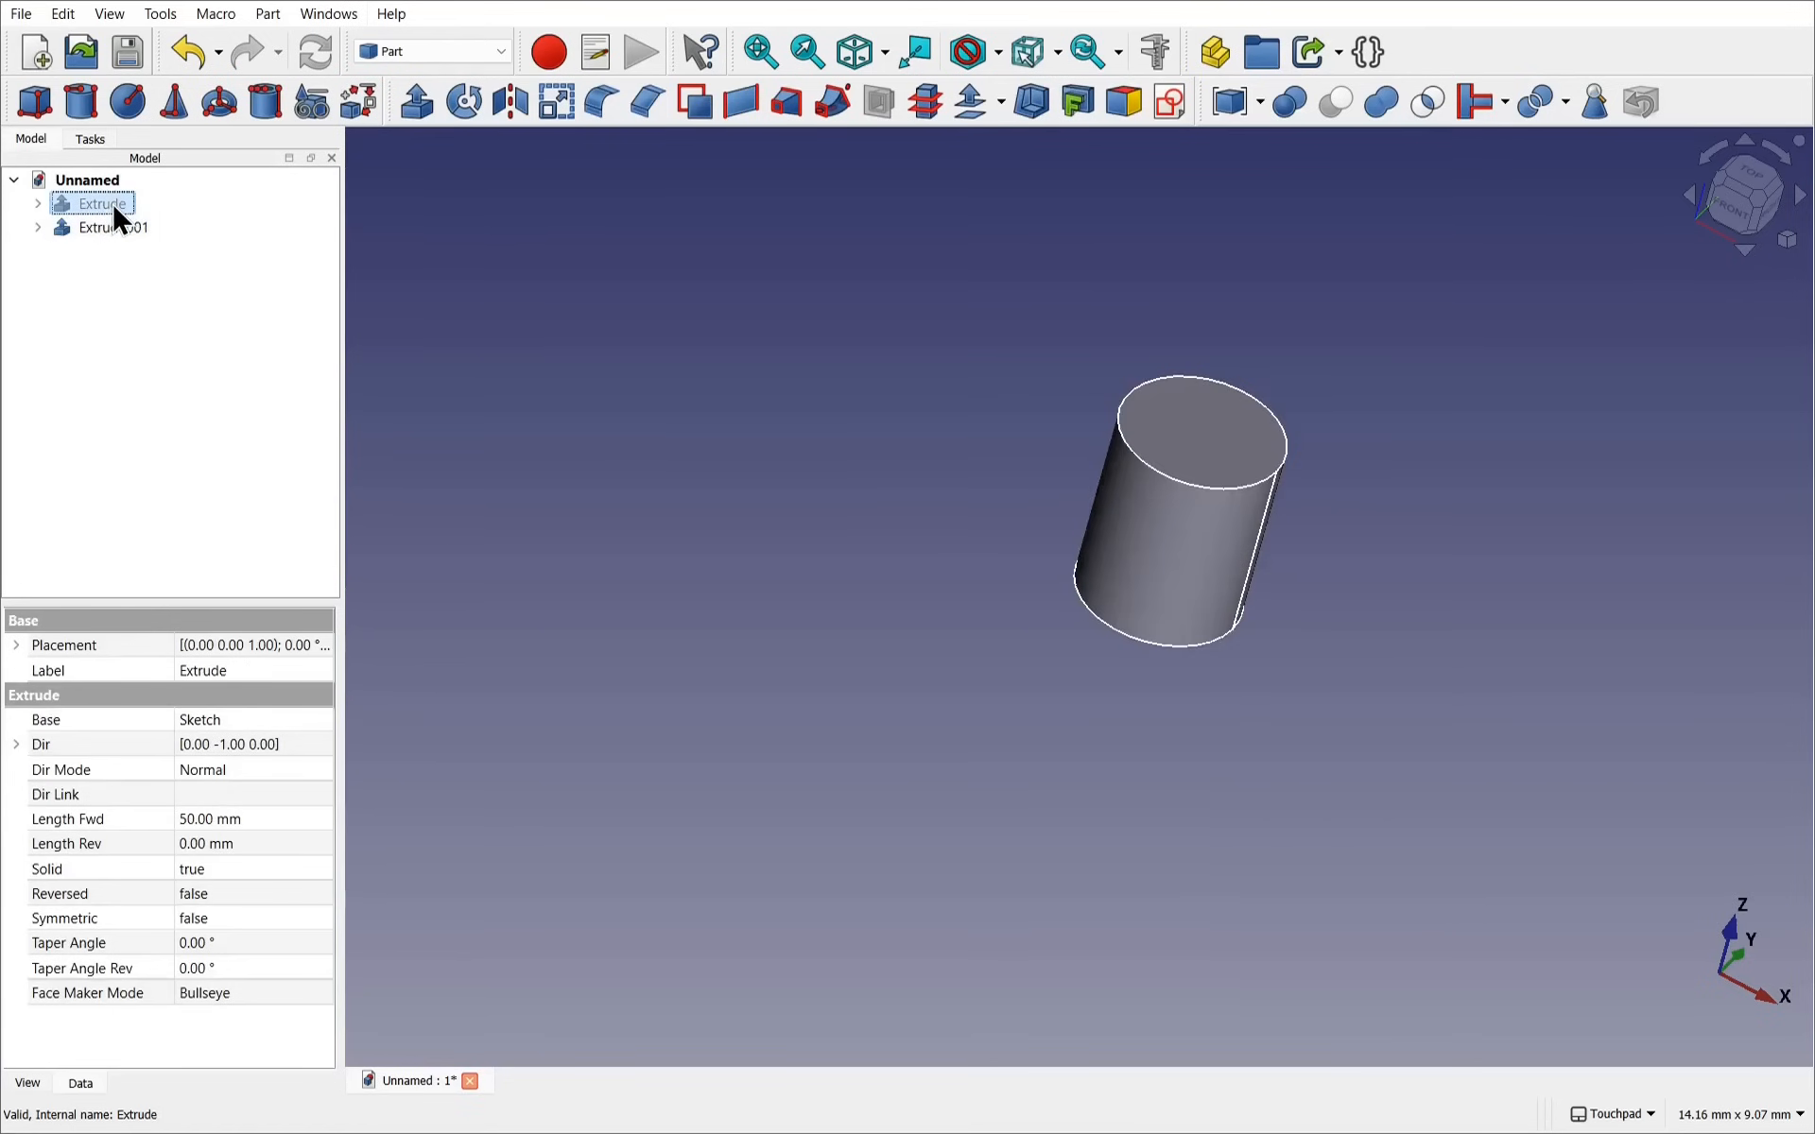
{"action": "key", "text": "space"}
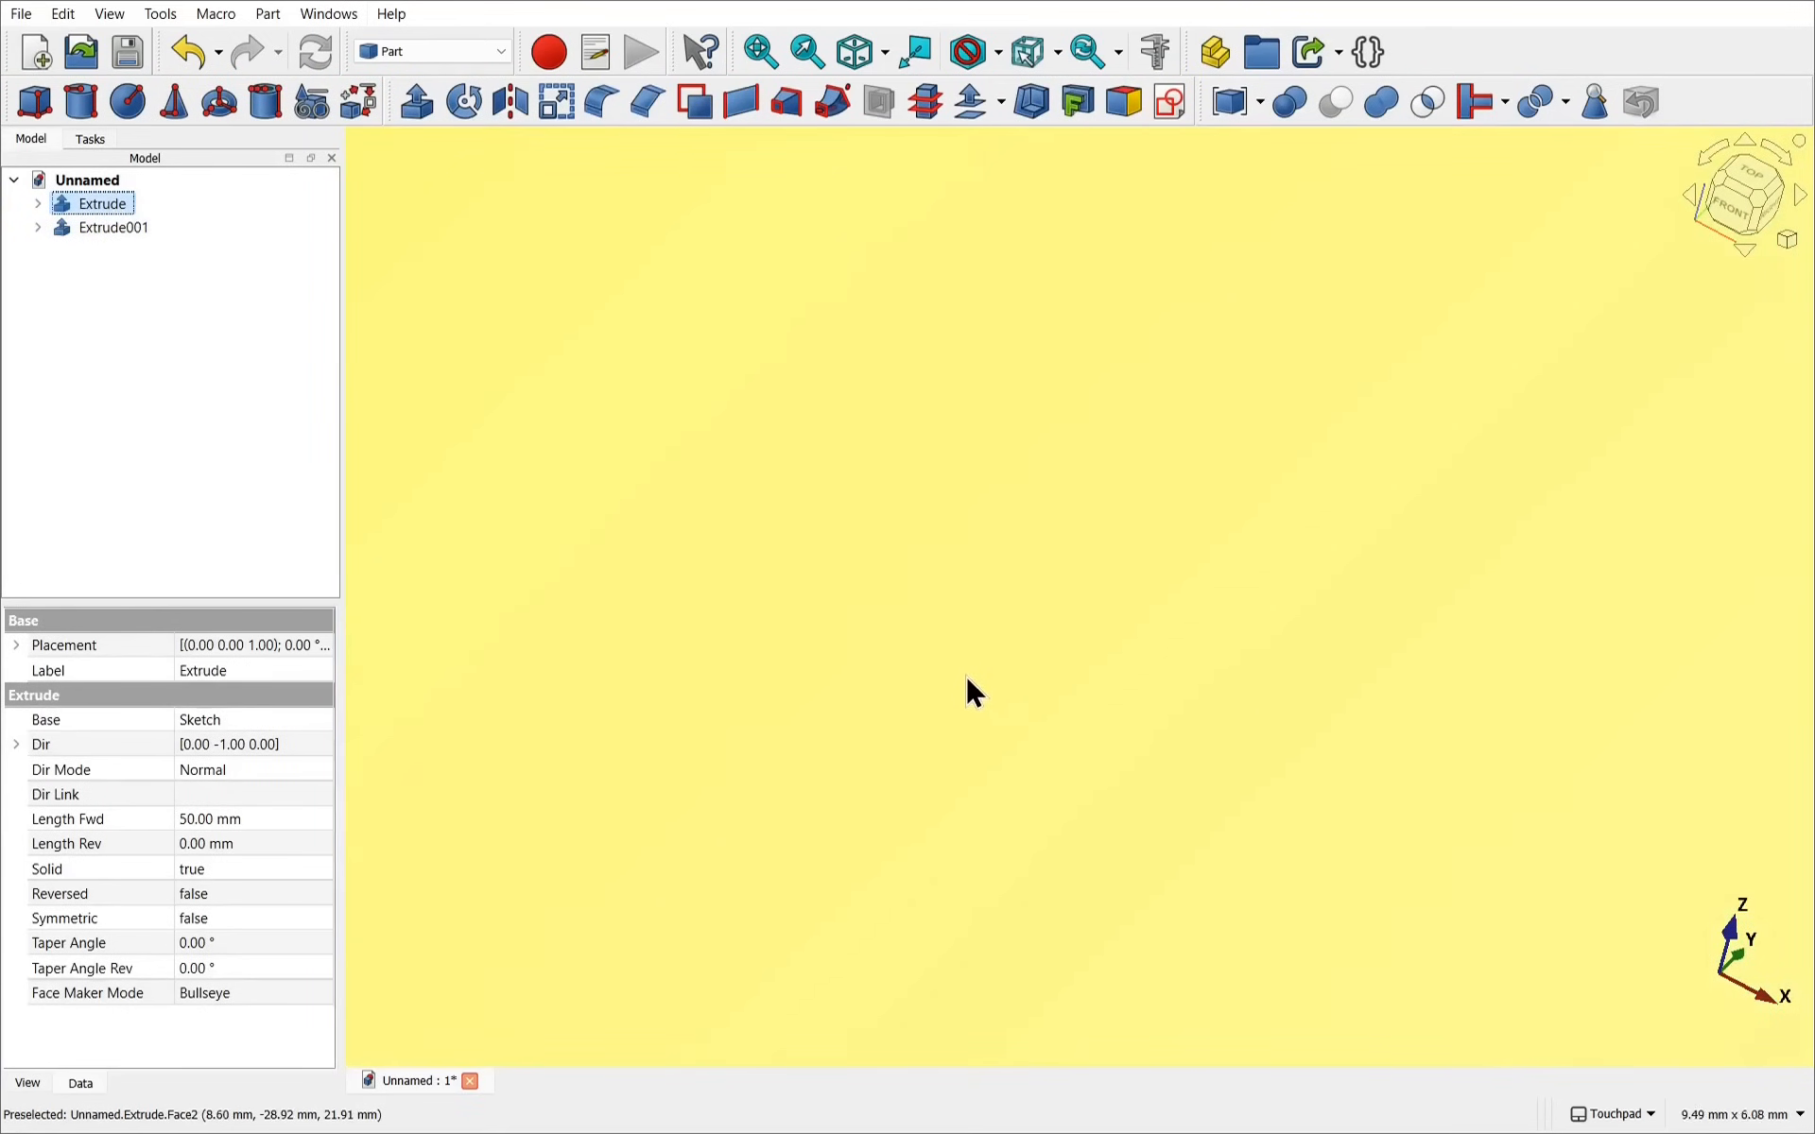
{"action": "scroll", "coordinate": [974, 666], "scroll_direction": "down", "scroll_amount": 5}
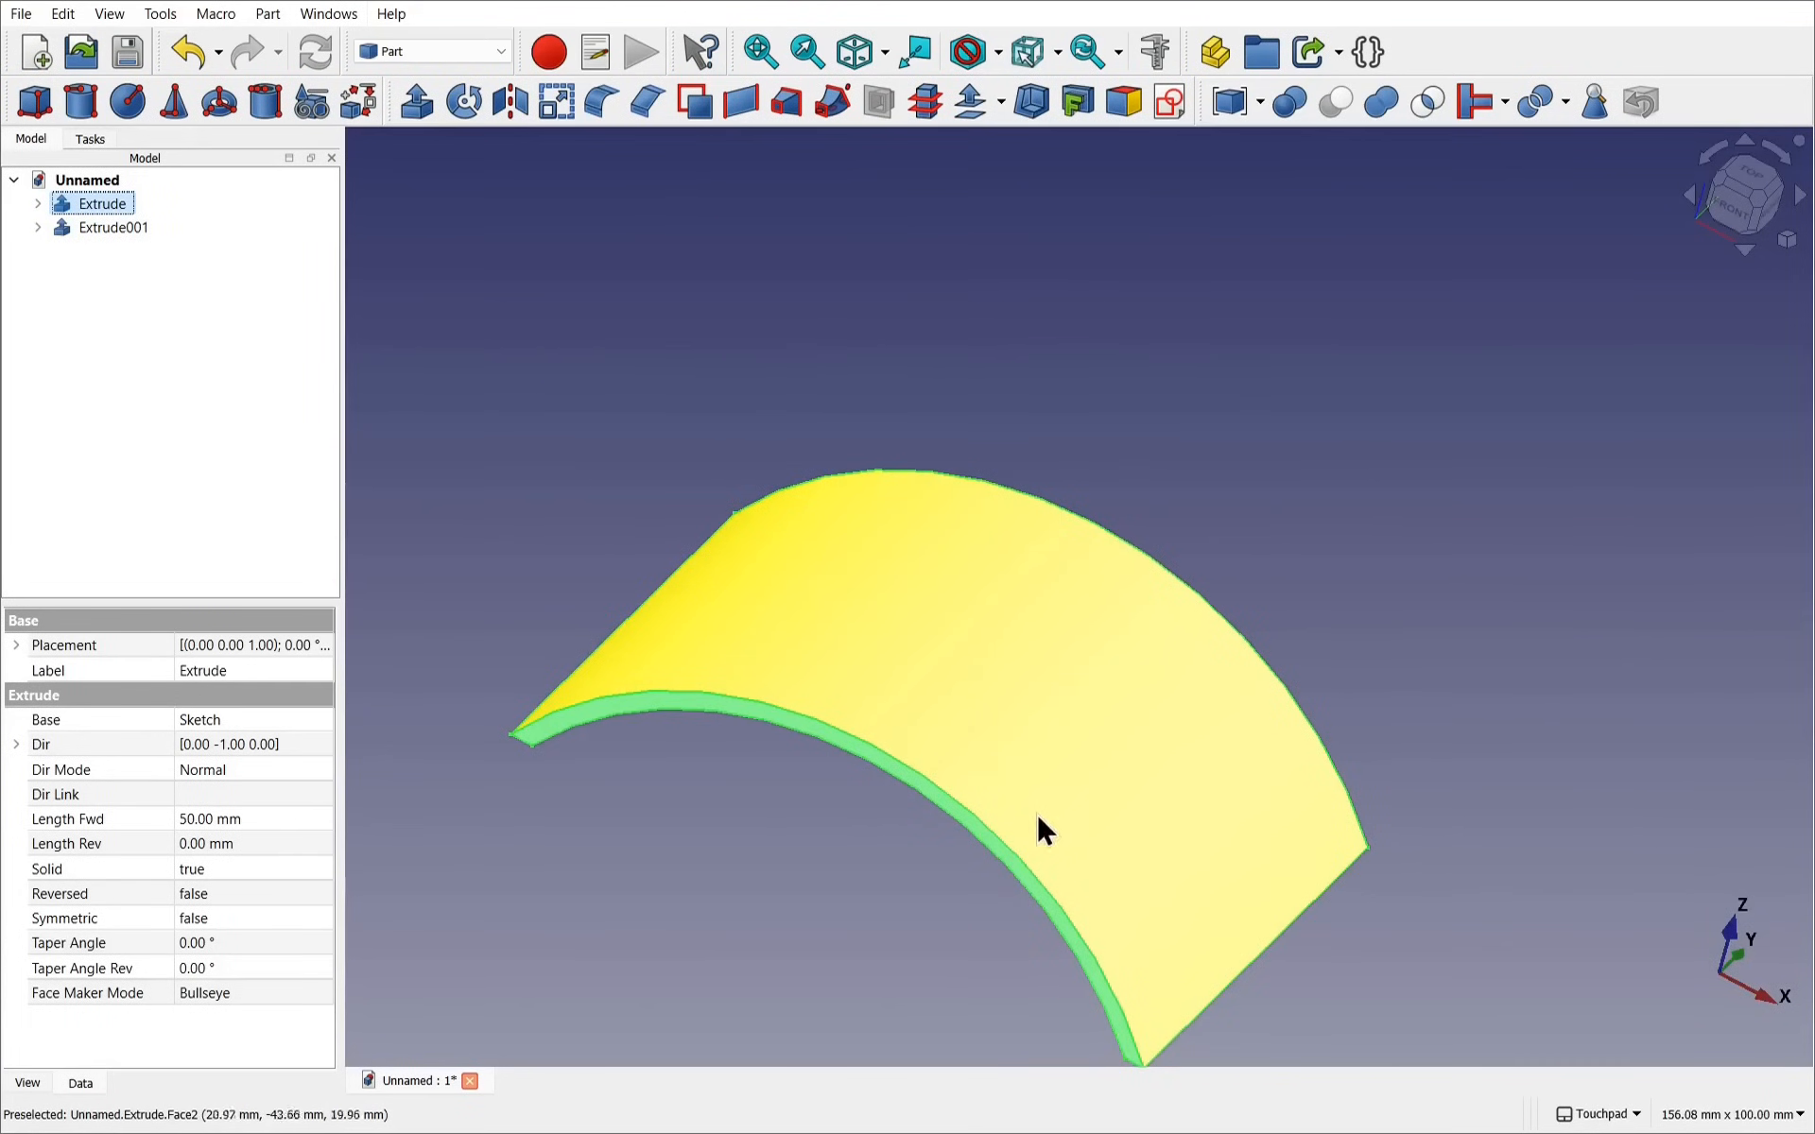
{"action": "middle_click_drag", "start_coordinate": [1037, 815], "coordinate": [1223, 747], "text": "alt"}
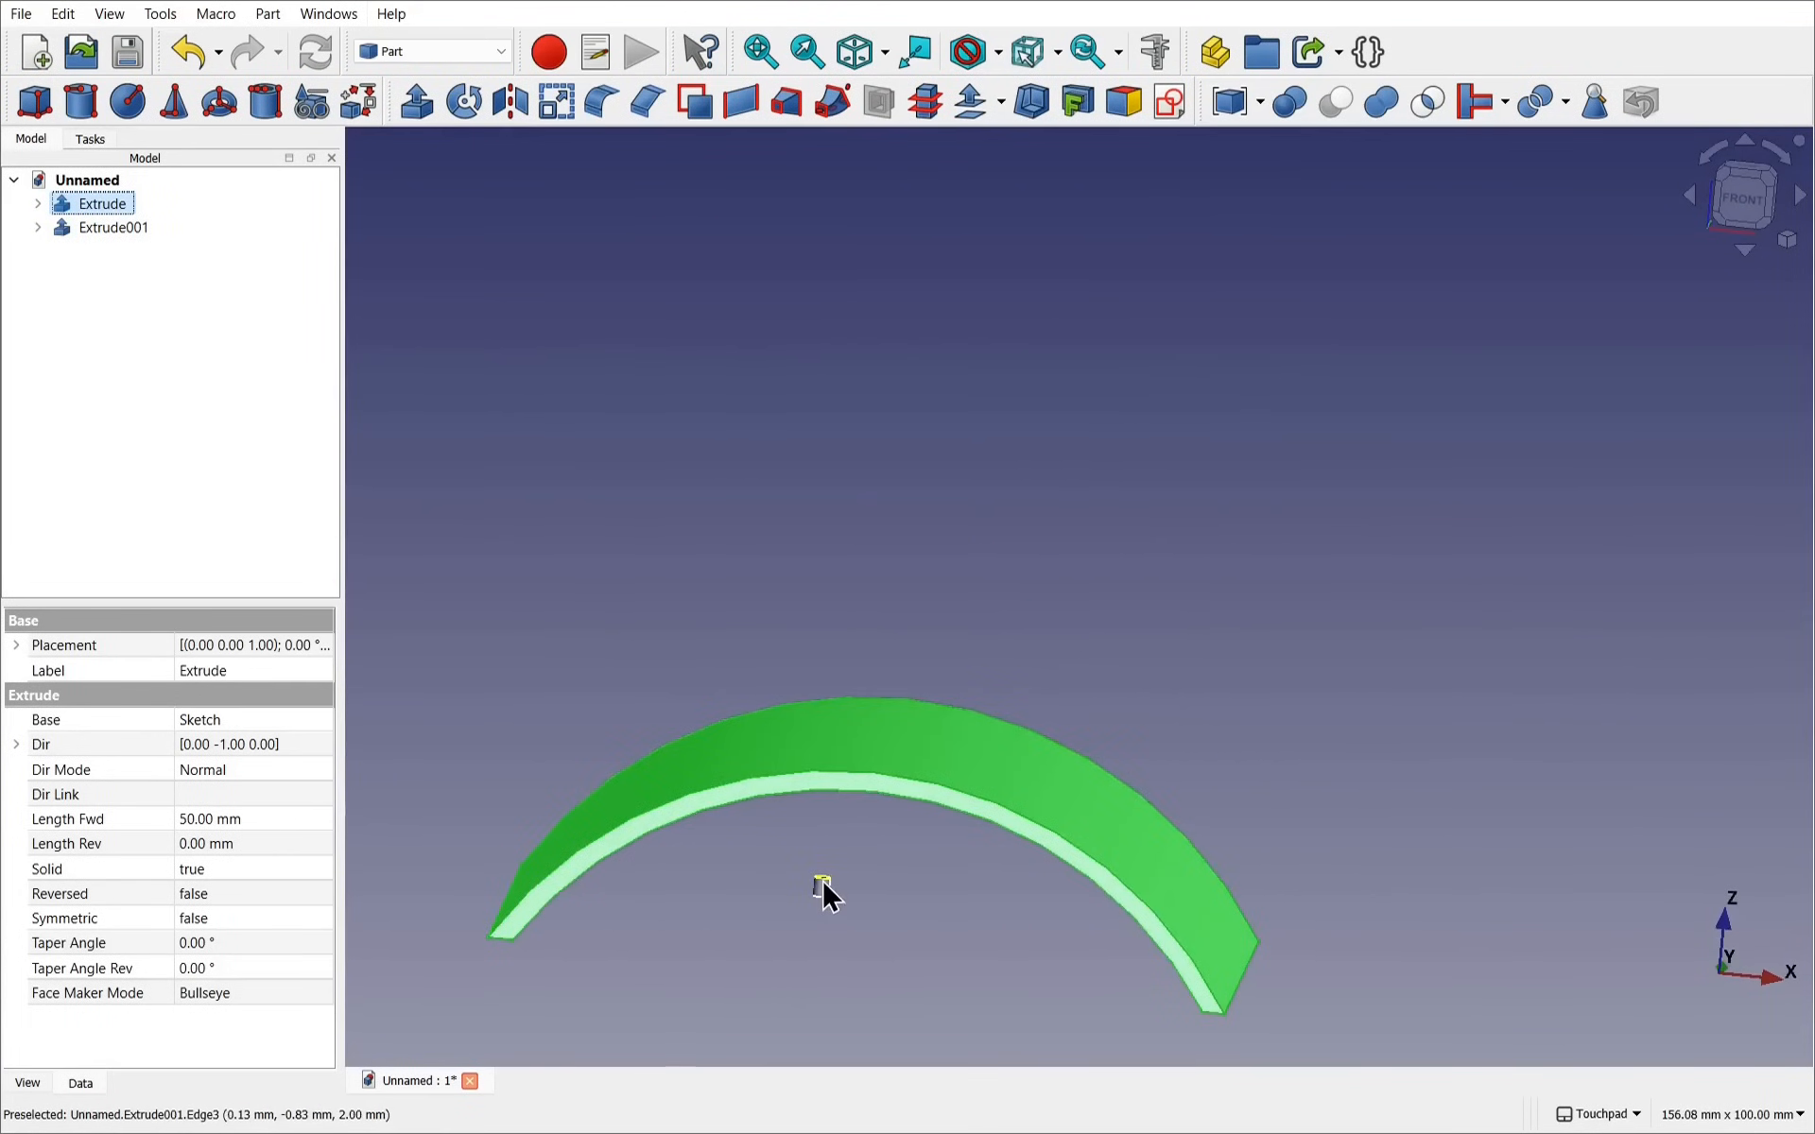
{"action": "scroll", "coordinate": [823, 893], "scroll_direction": "up", "scroll_amount": 4}
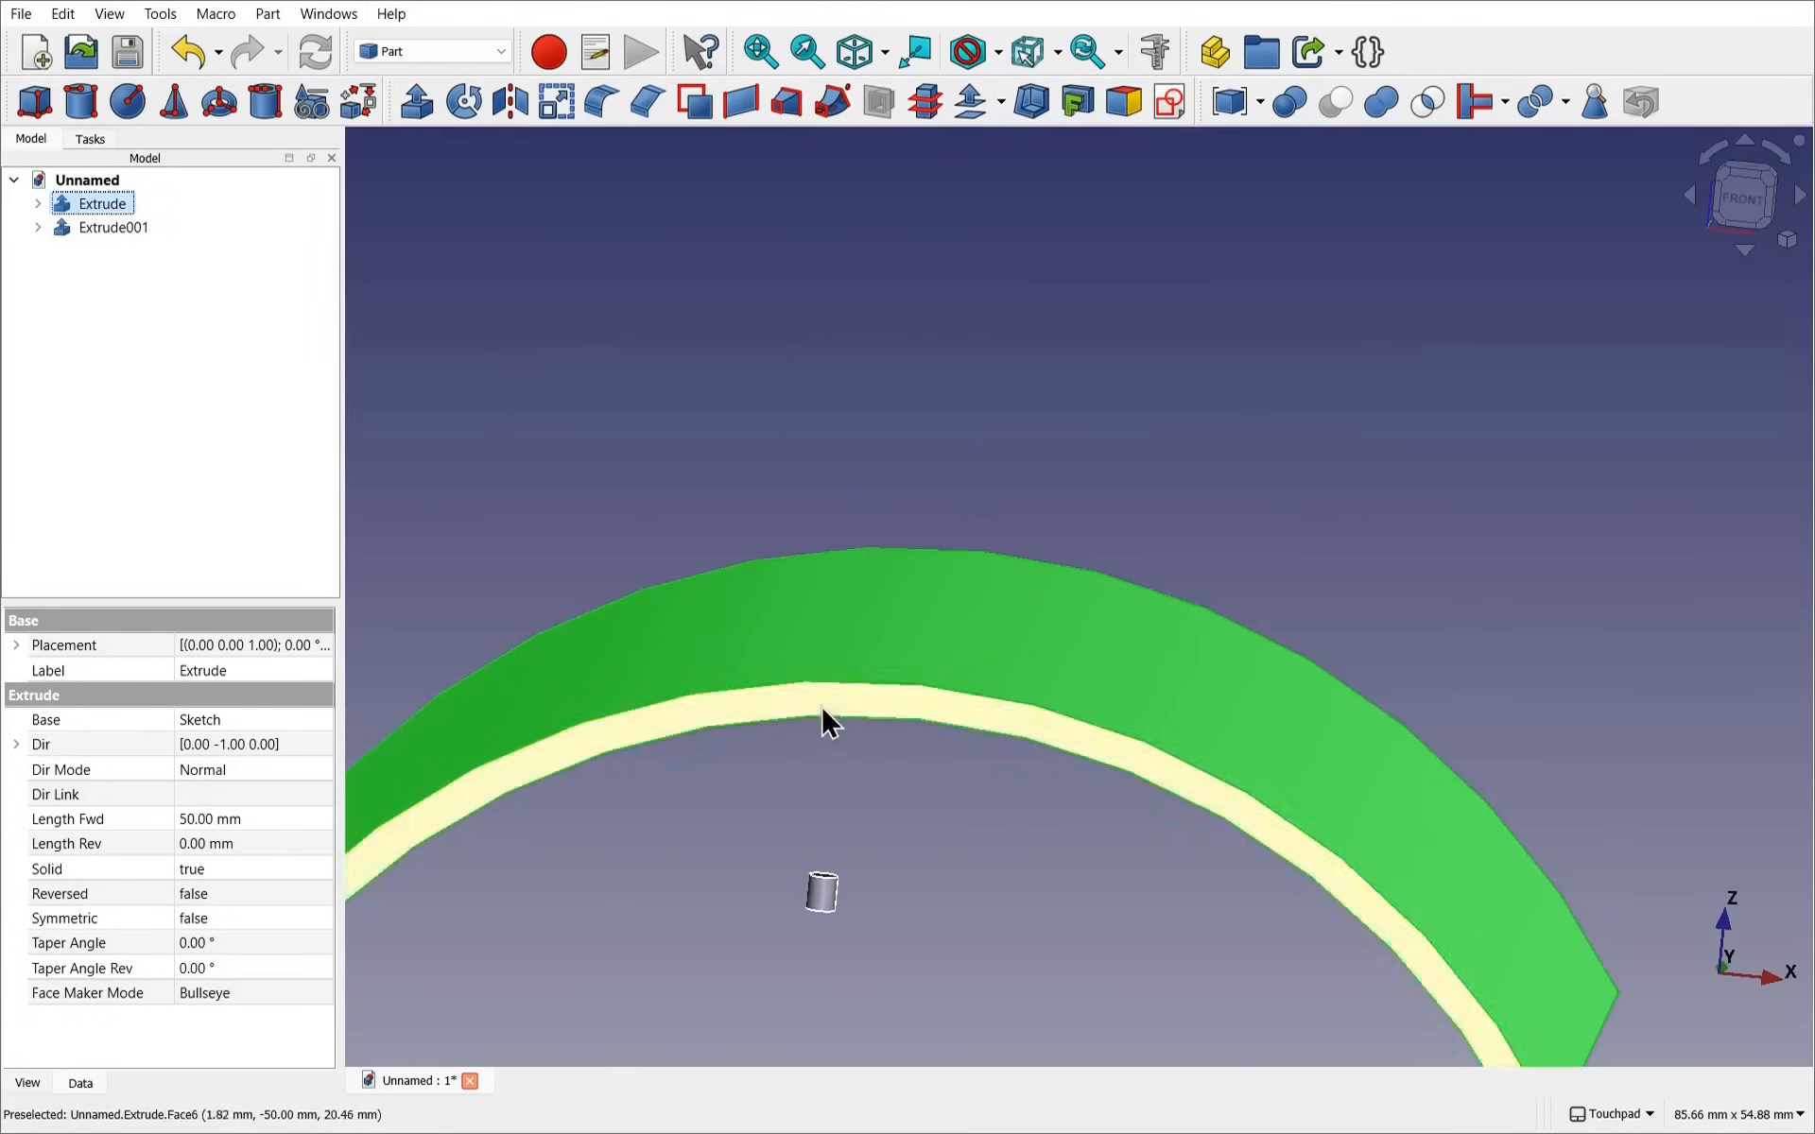
{"action": "left_click", "coordinate": [822, 716]}
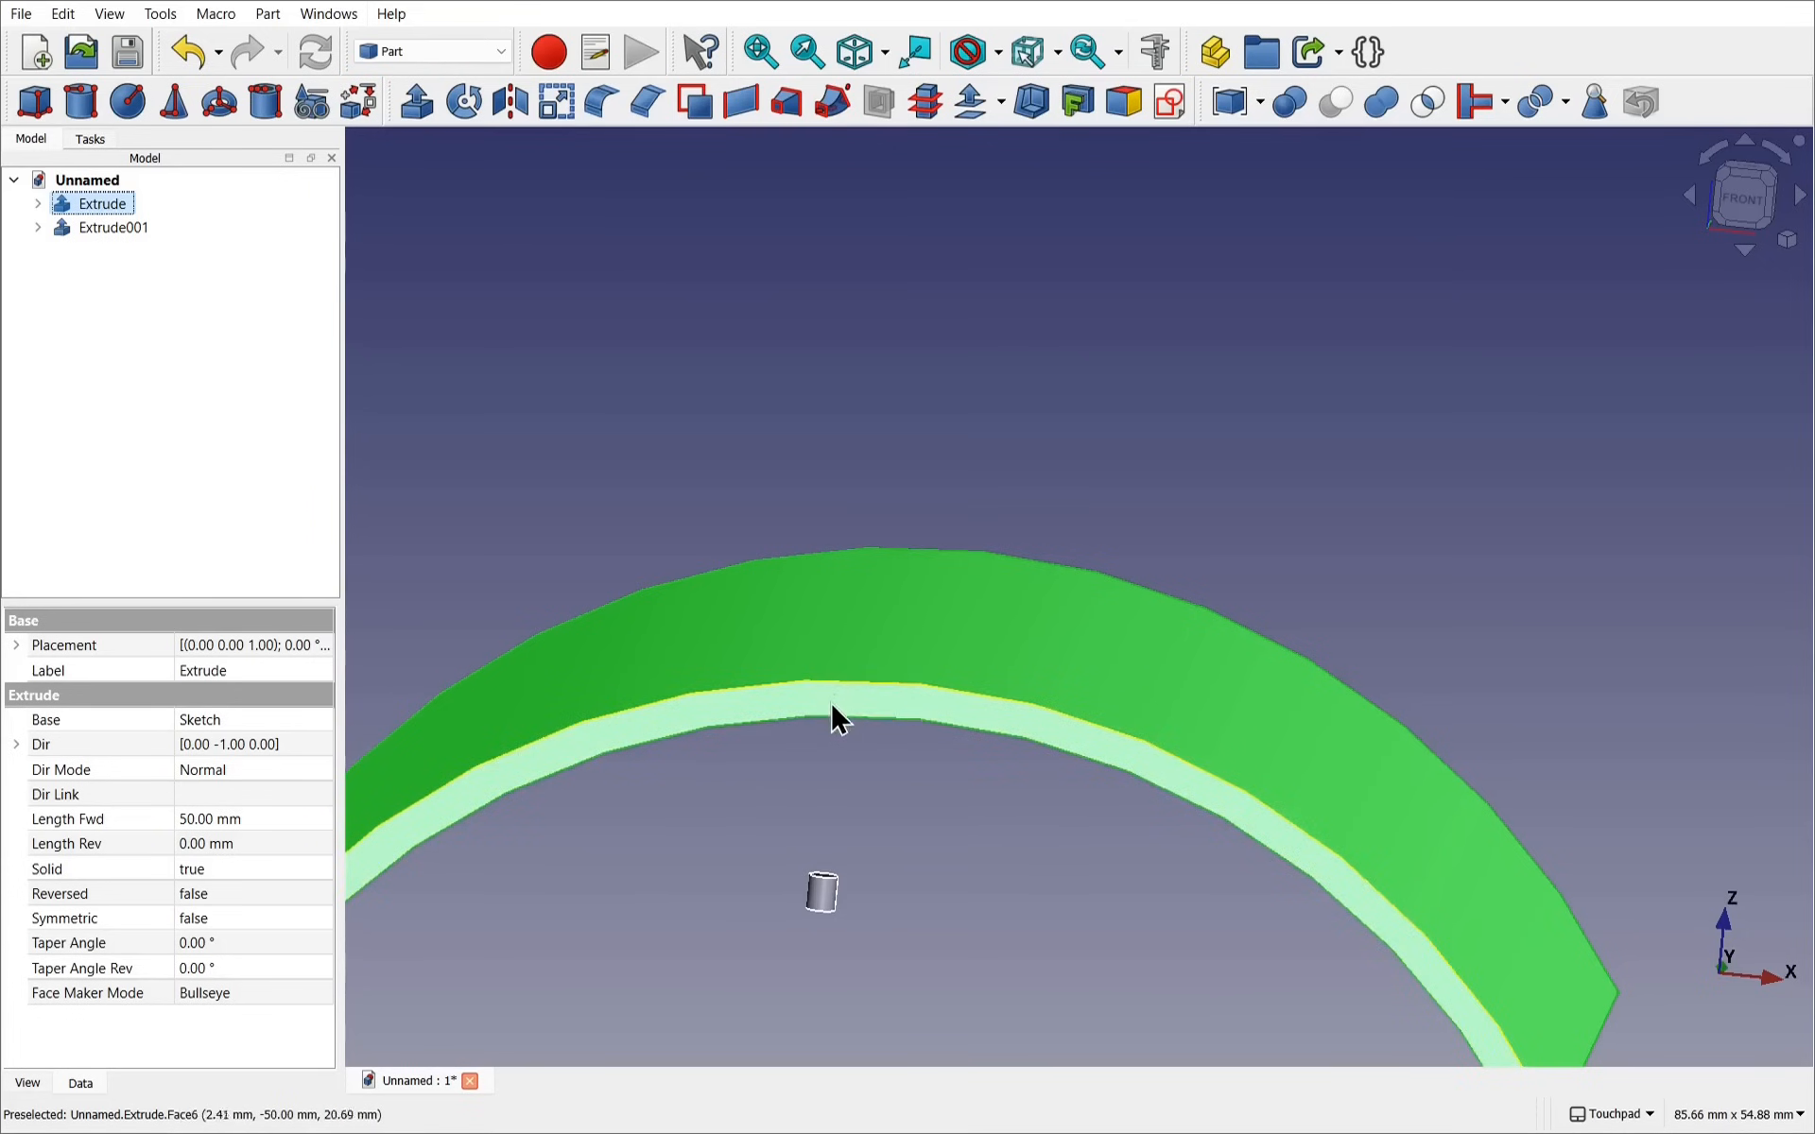
{"action": "scroll", "coordinate": [1030, 823], "scroll_direction": "down", "scroll_amount": 2}
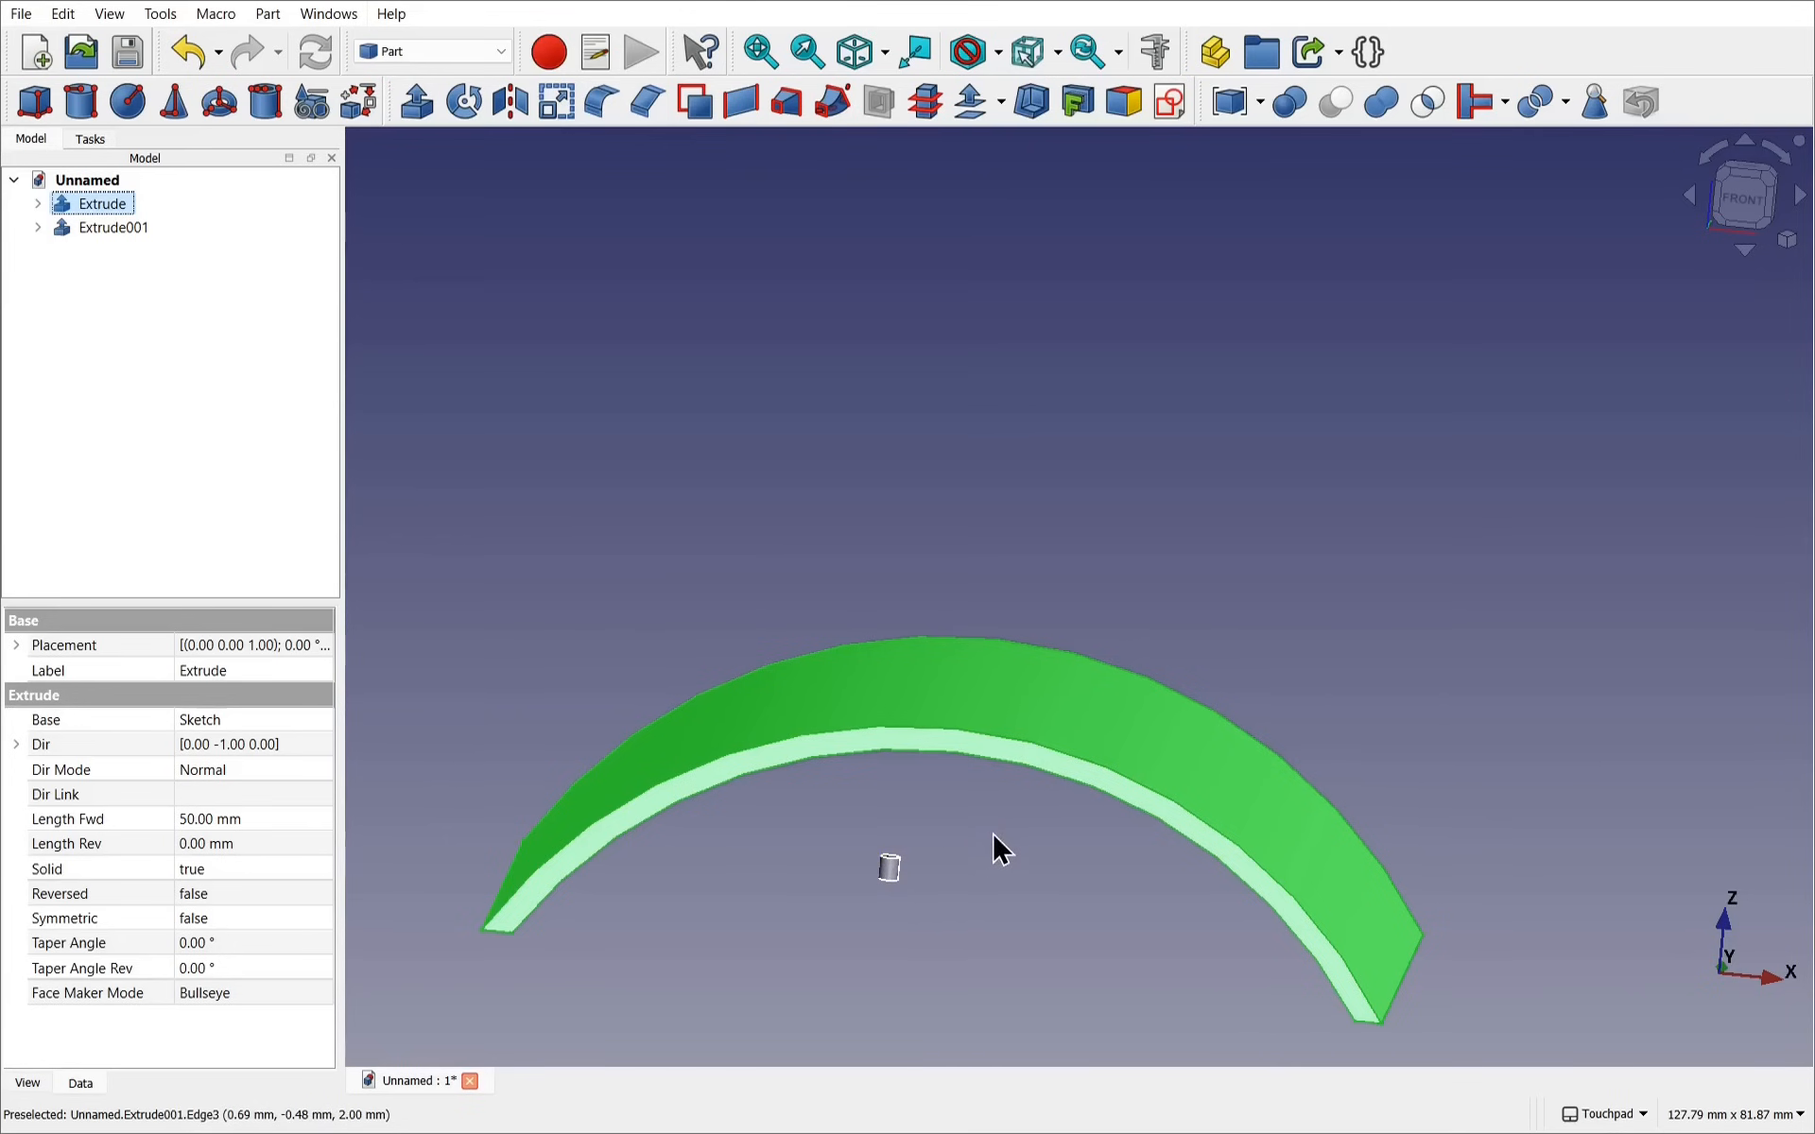
Rename the curved plate's extrusion as Surface
{"action": "left_click_drag", "start_coordinate": [994, 835], "coordinate": [904, 885], "text": "alt"}
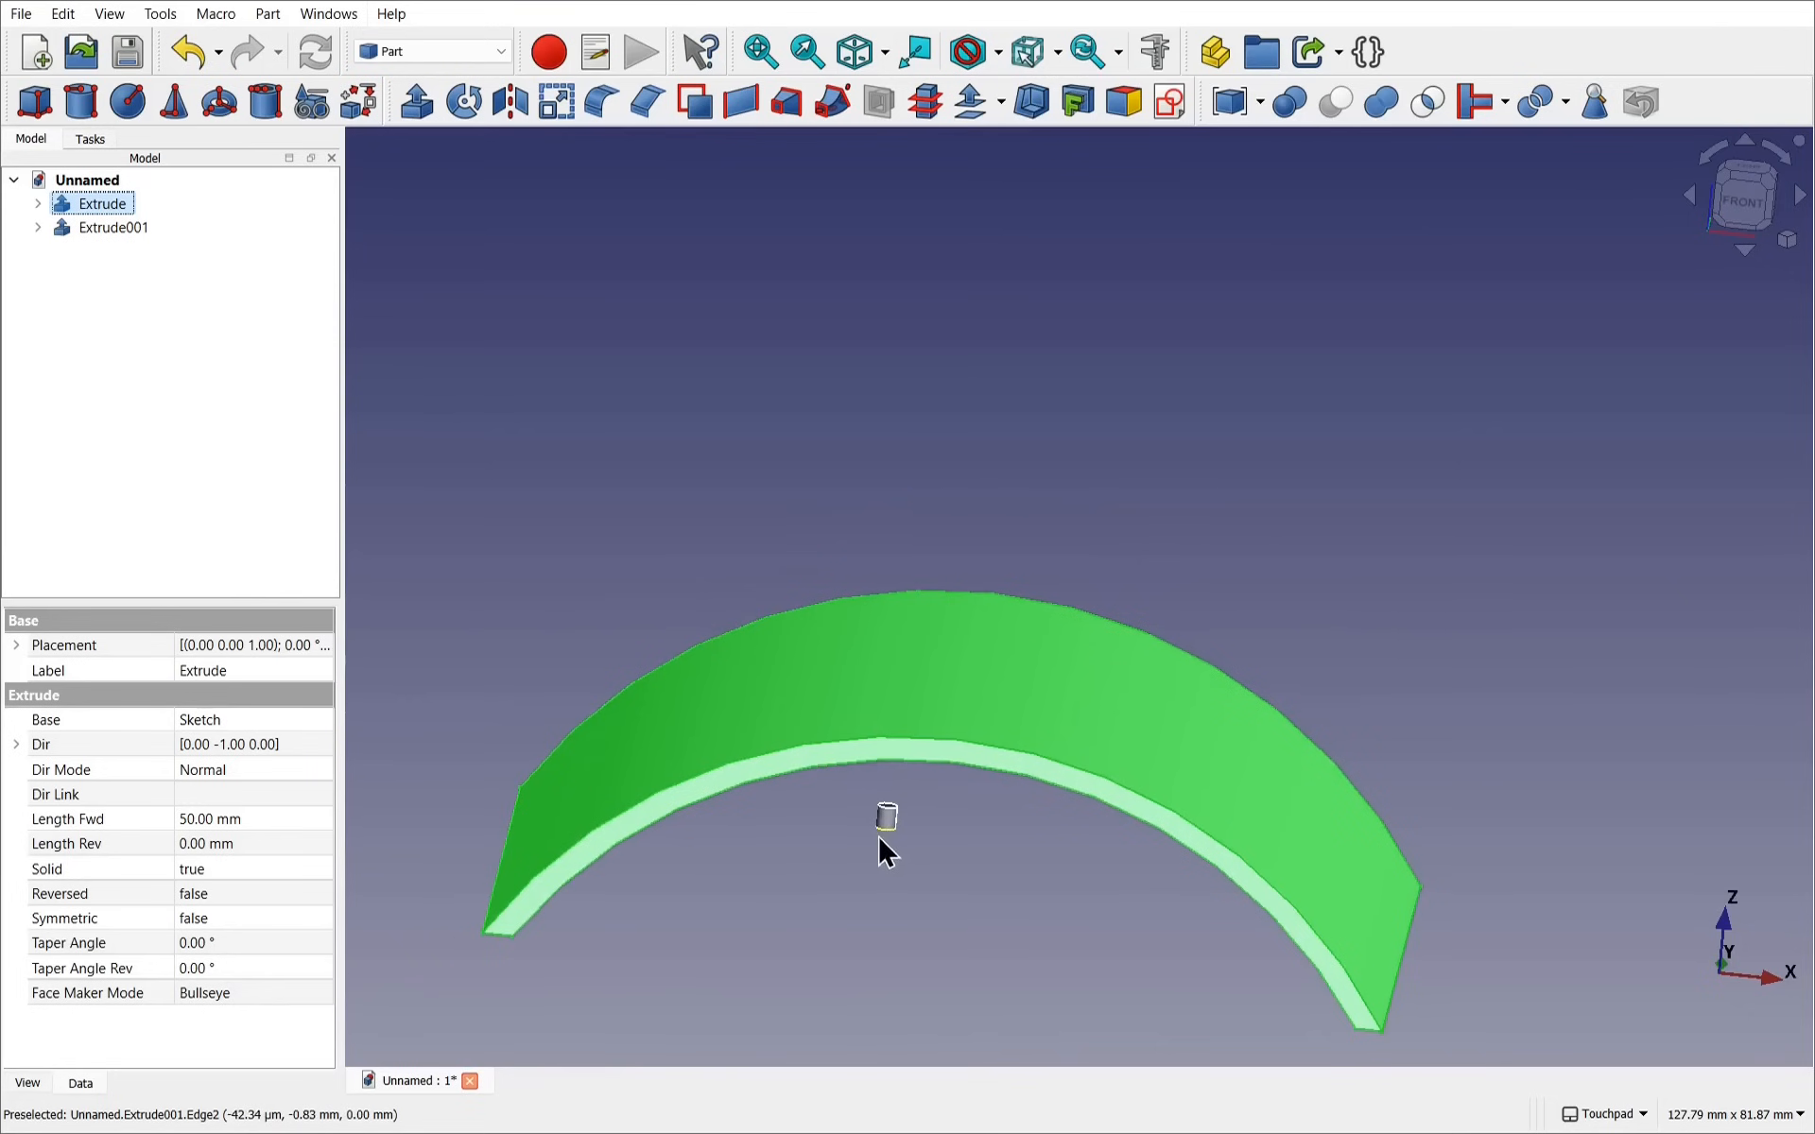
{"action": "left_click", "coordinate": [977, 827]}
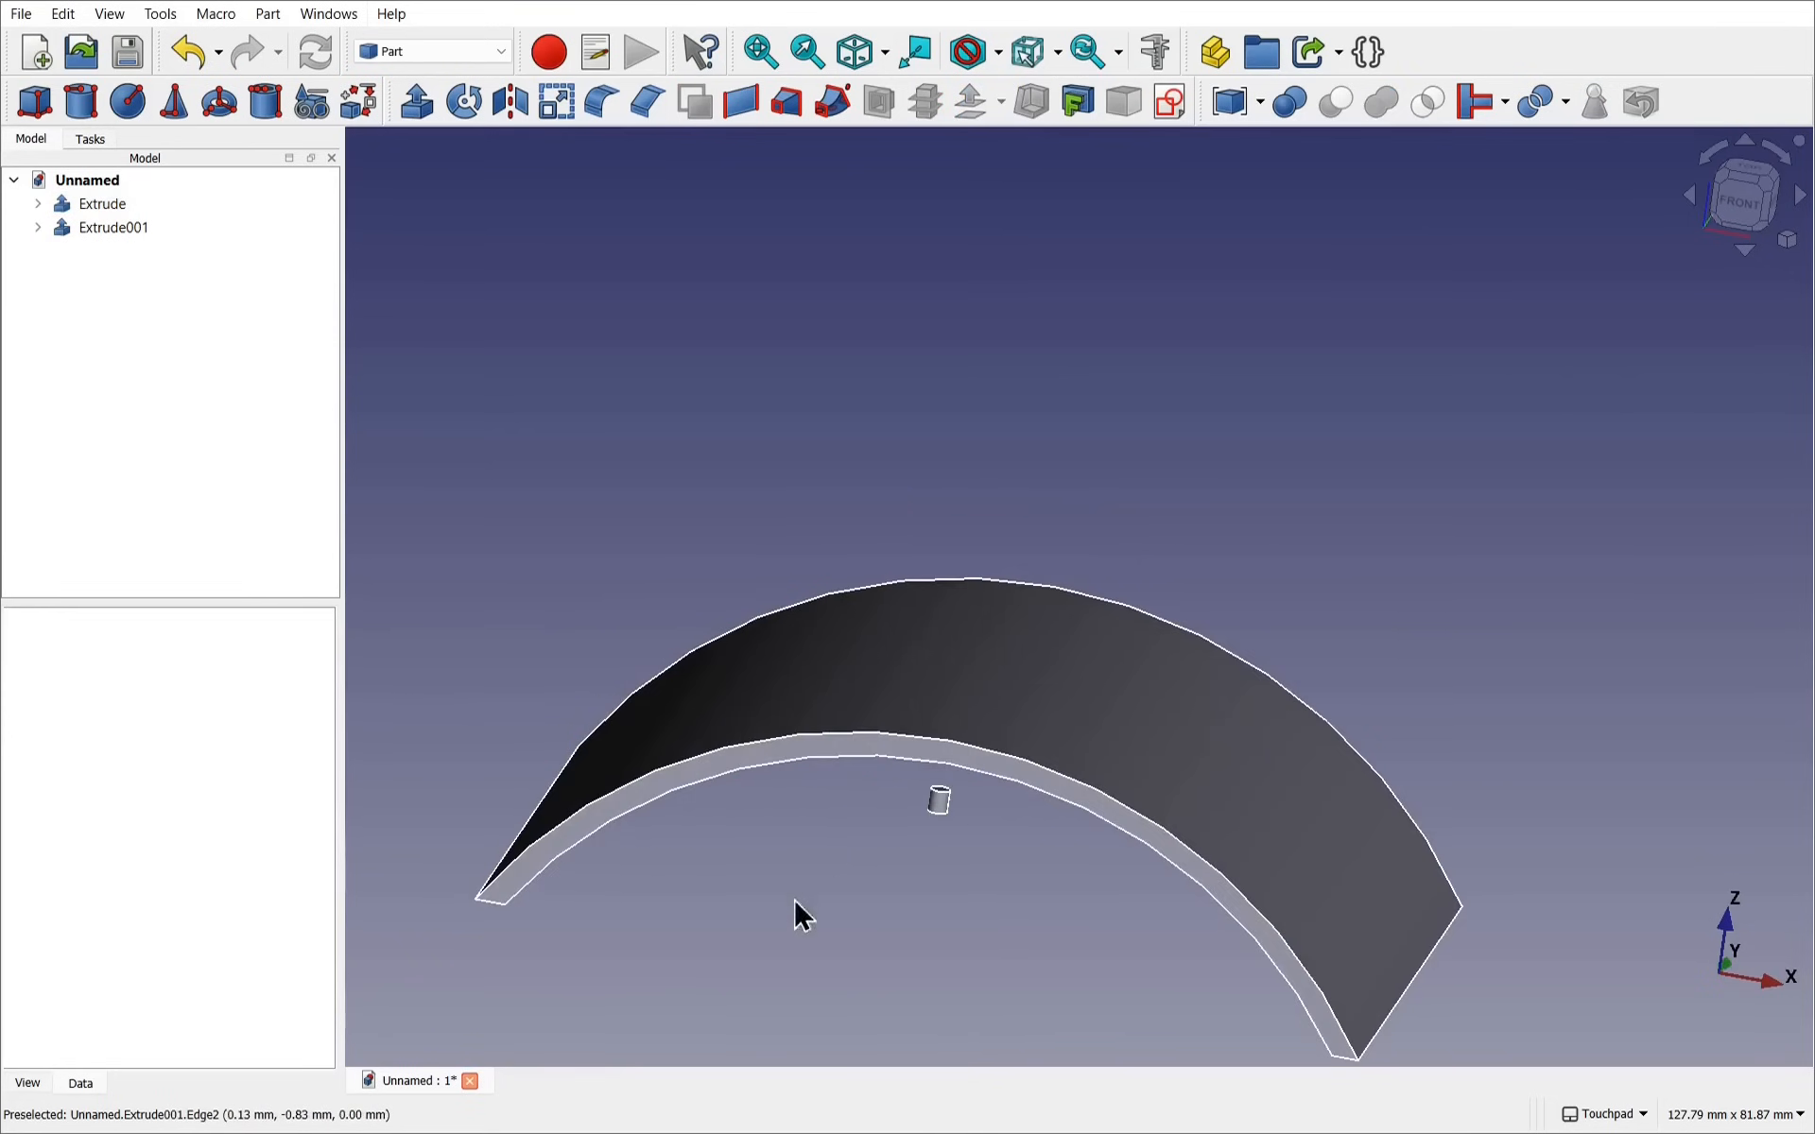
{"action": "left_click", "coordinate": [104, 206]}
{"action": "right_click", "coordinate": [106, 206]}
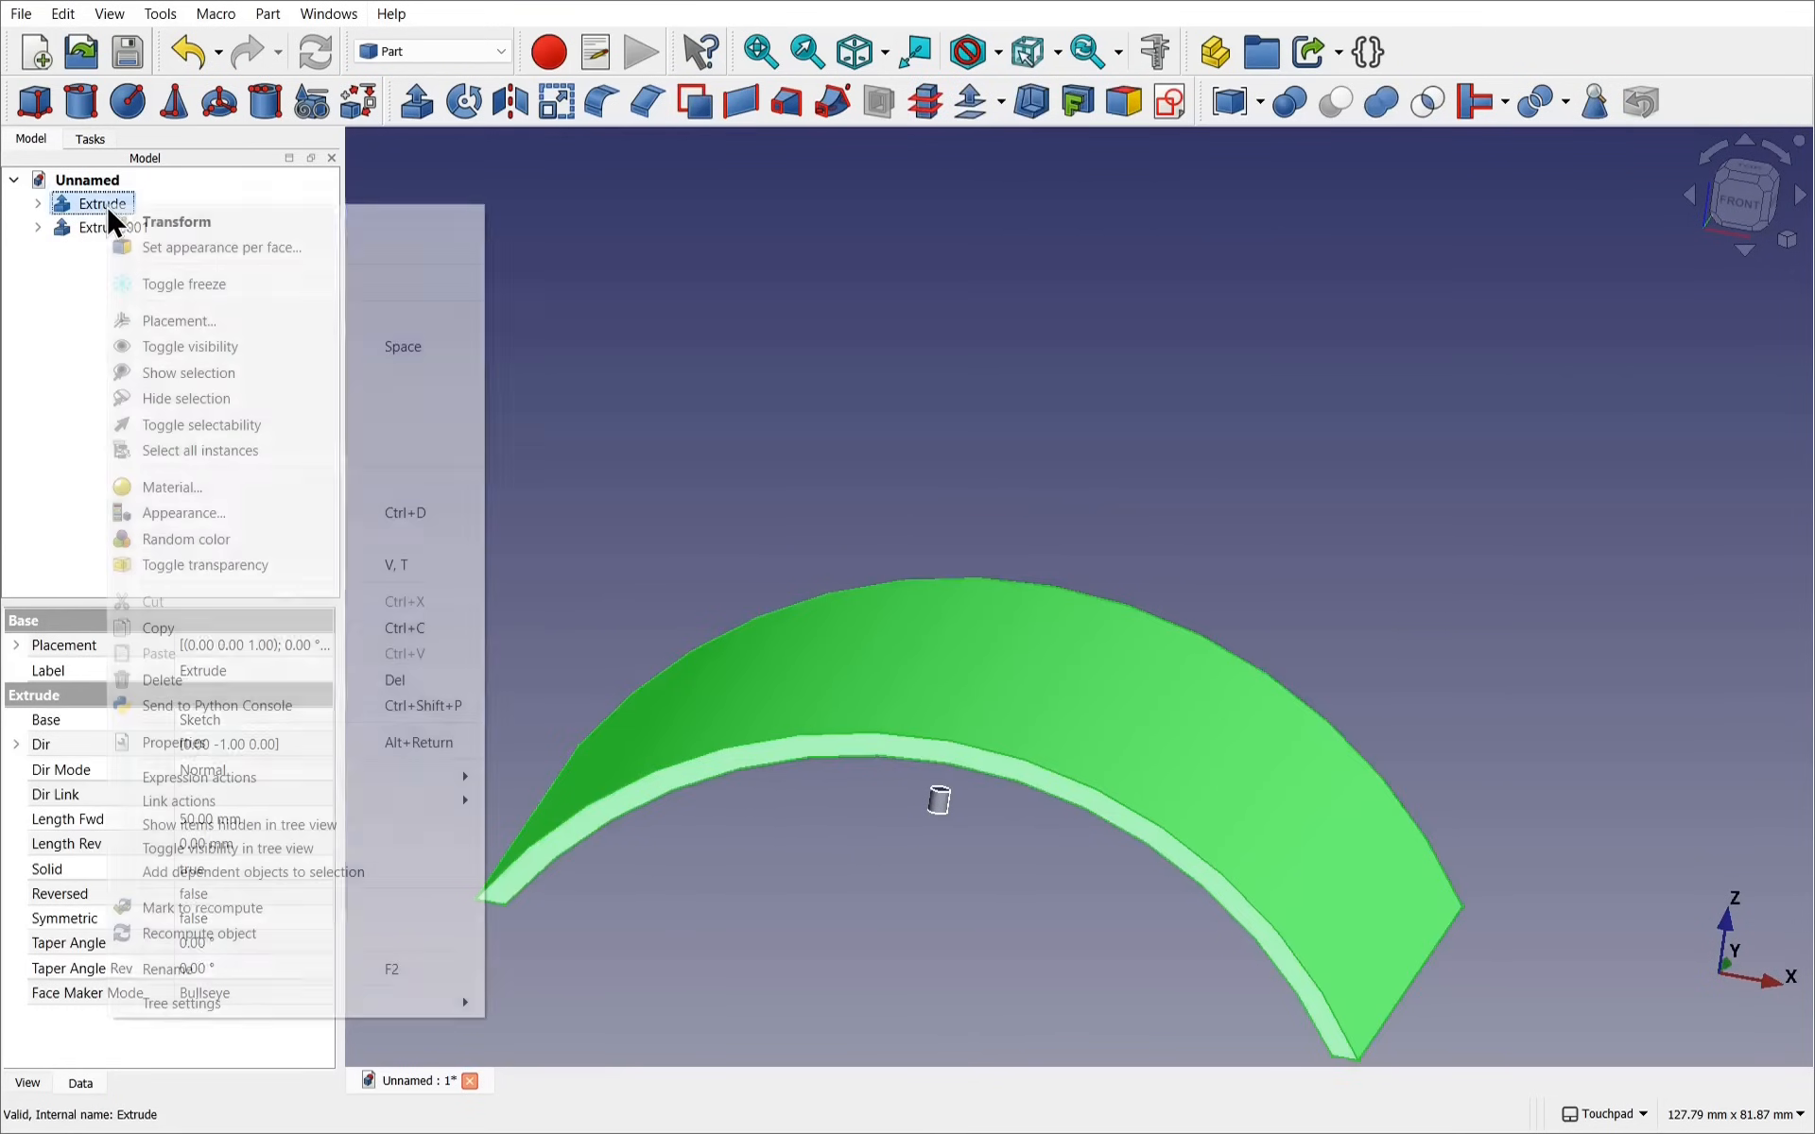
{"action": "left_click", "coordinate": [263, 970]}
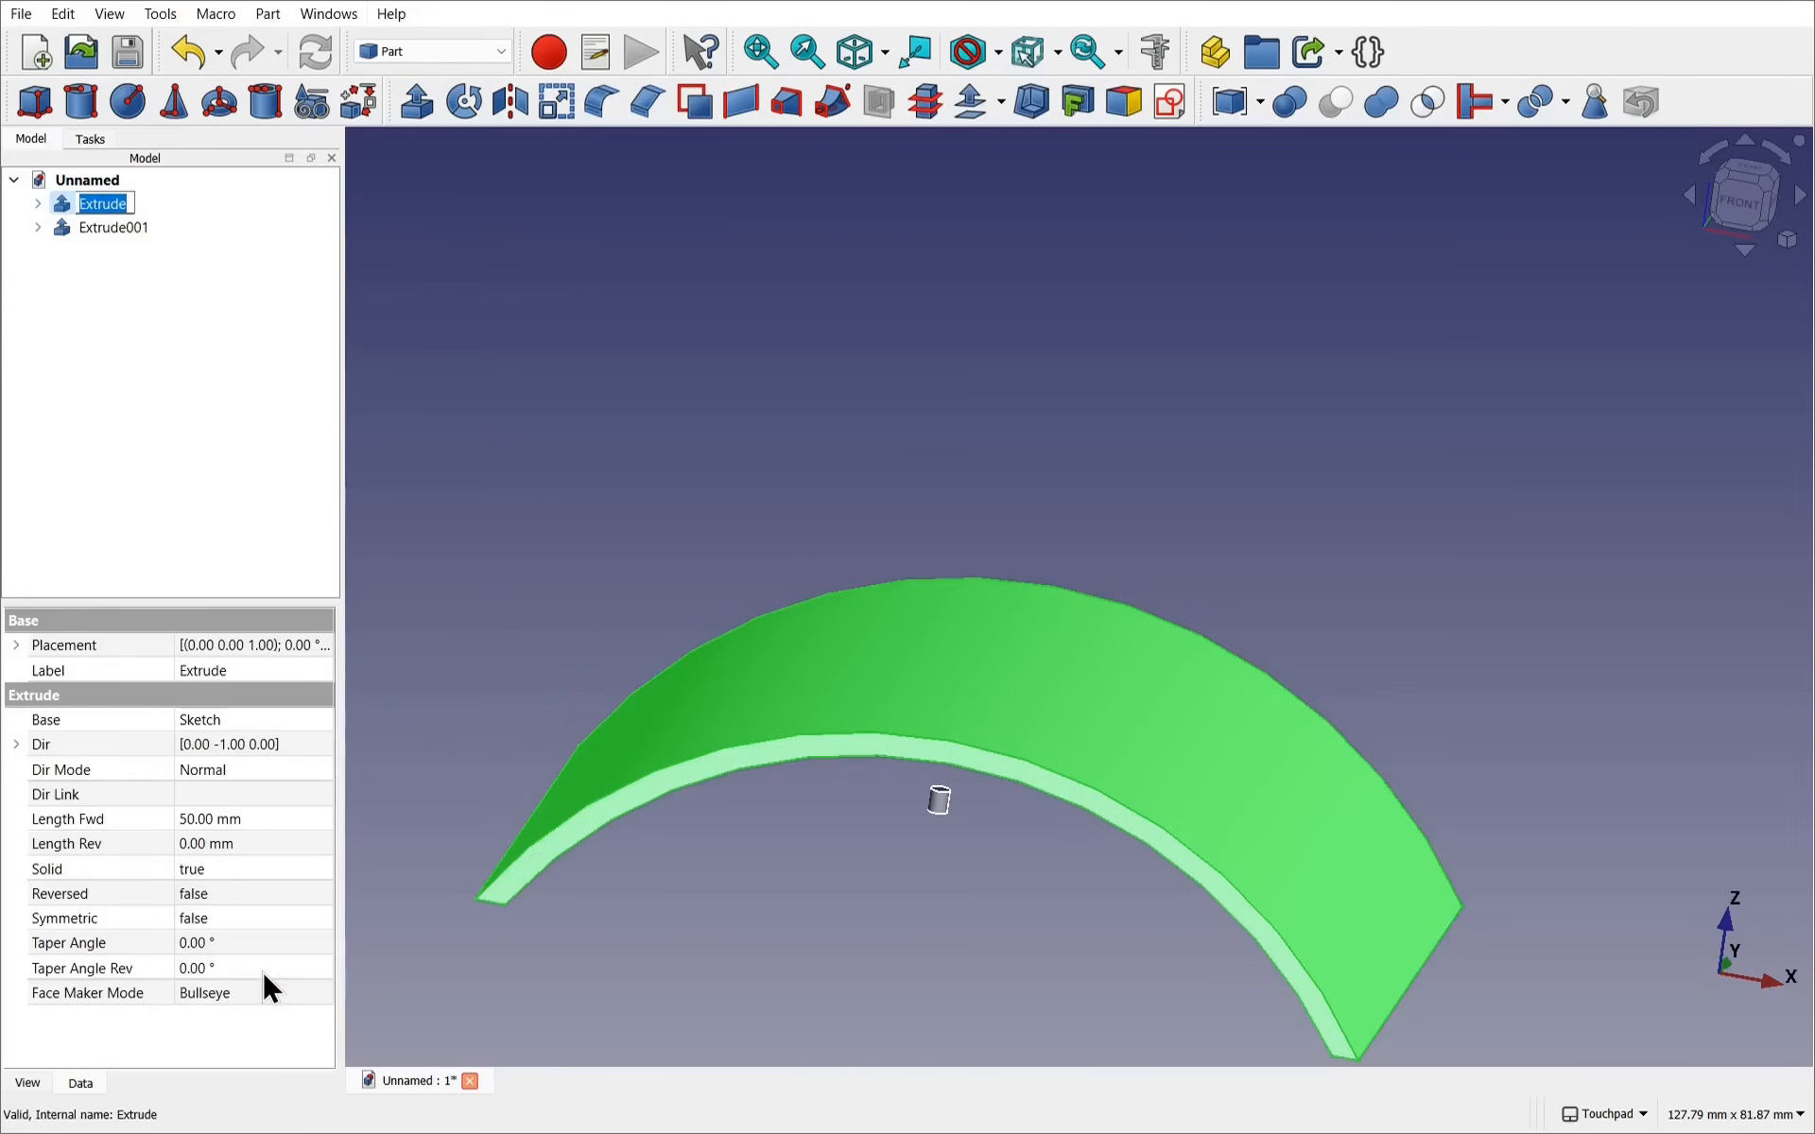
{"action": "type", "text": "Surface"}
{"action": "key", "text": "Return"}
Rename the small cylinder's extrusion as Riv
{"action": "left_click", "coordinate": [112, 232]}
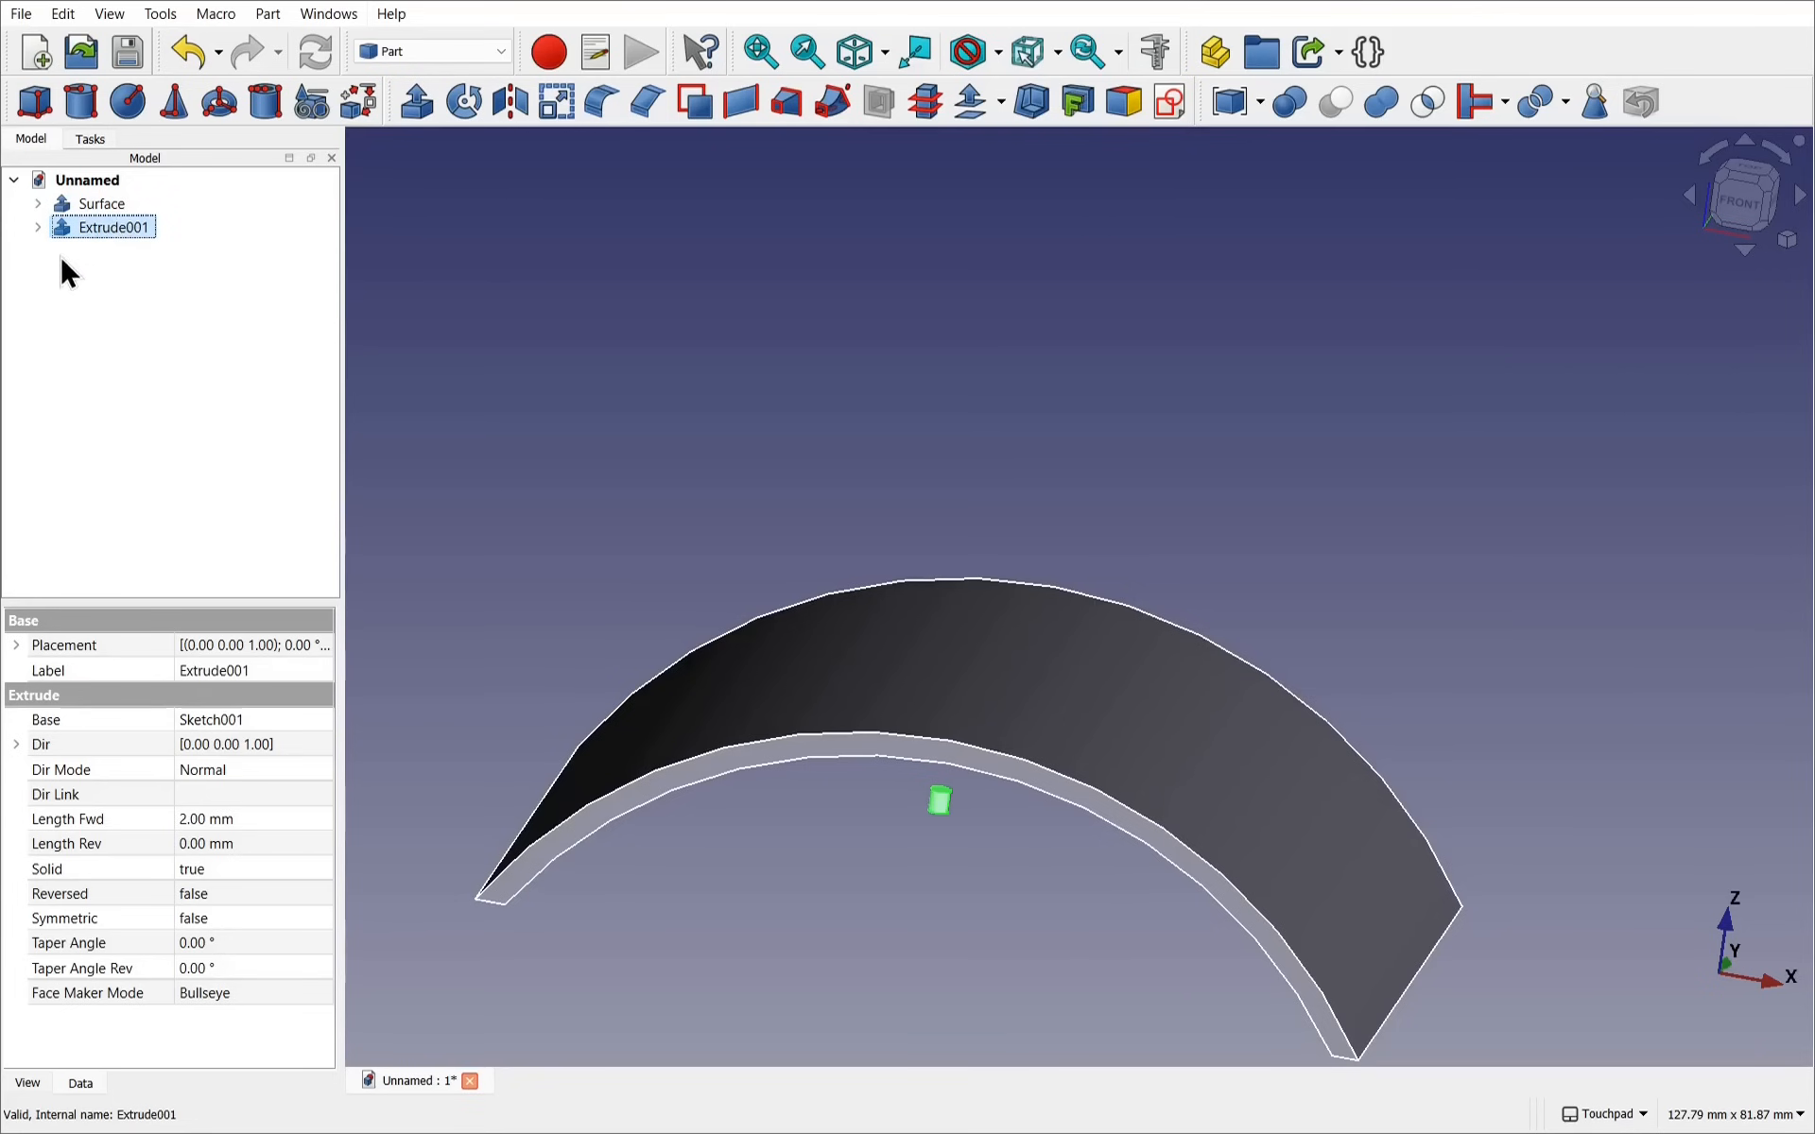
{"action": "right_click", "coordinate": [120, 235]}
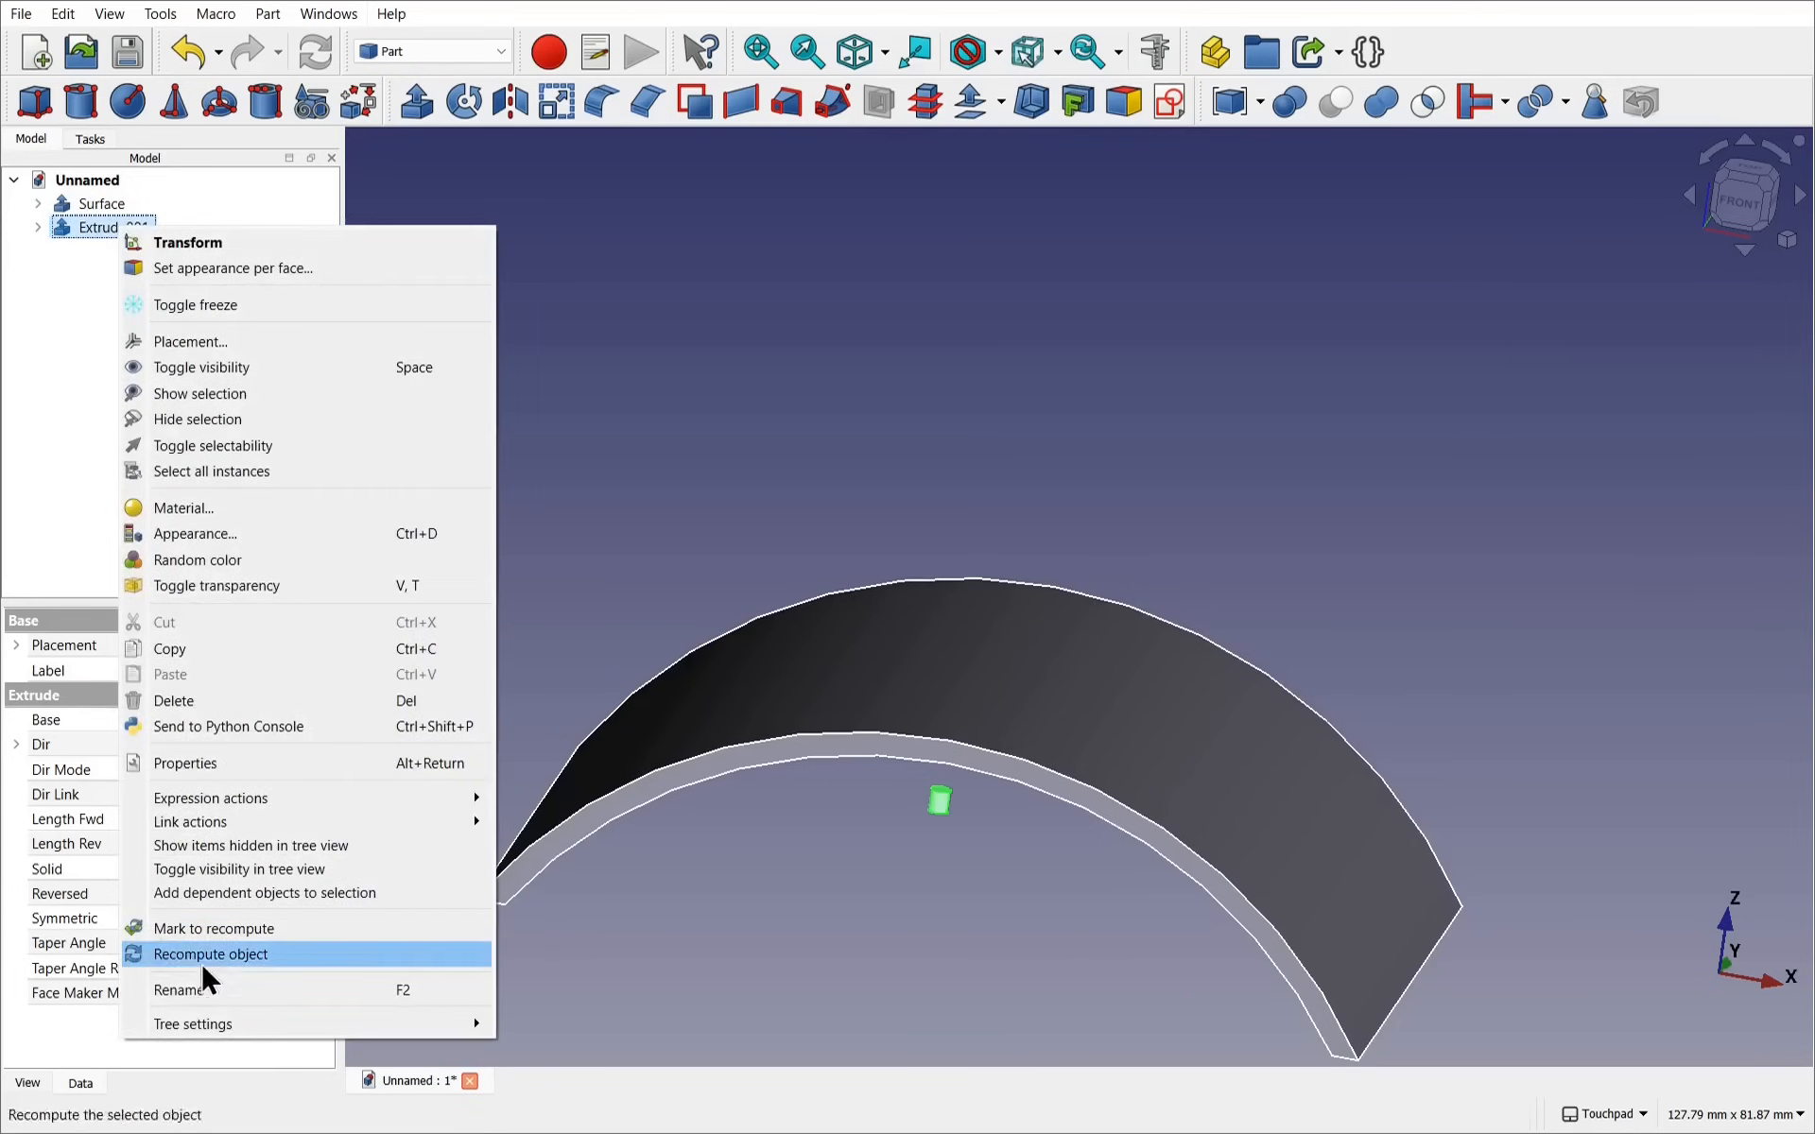
{"action": "left_click", "coordinate": [251, 990]}
{"action": "type", "text": "Riv"}
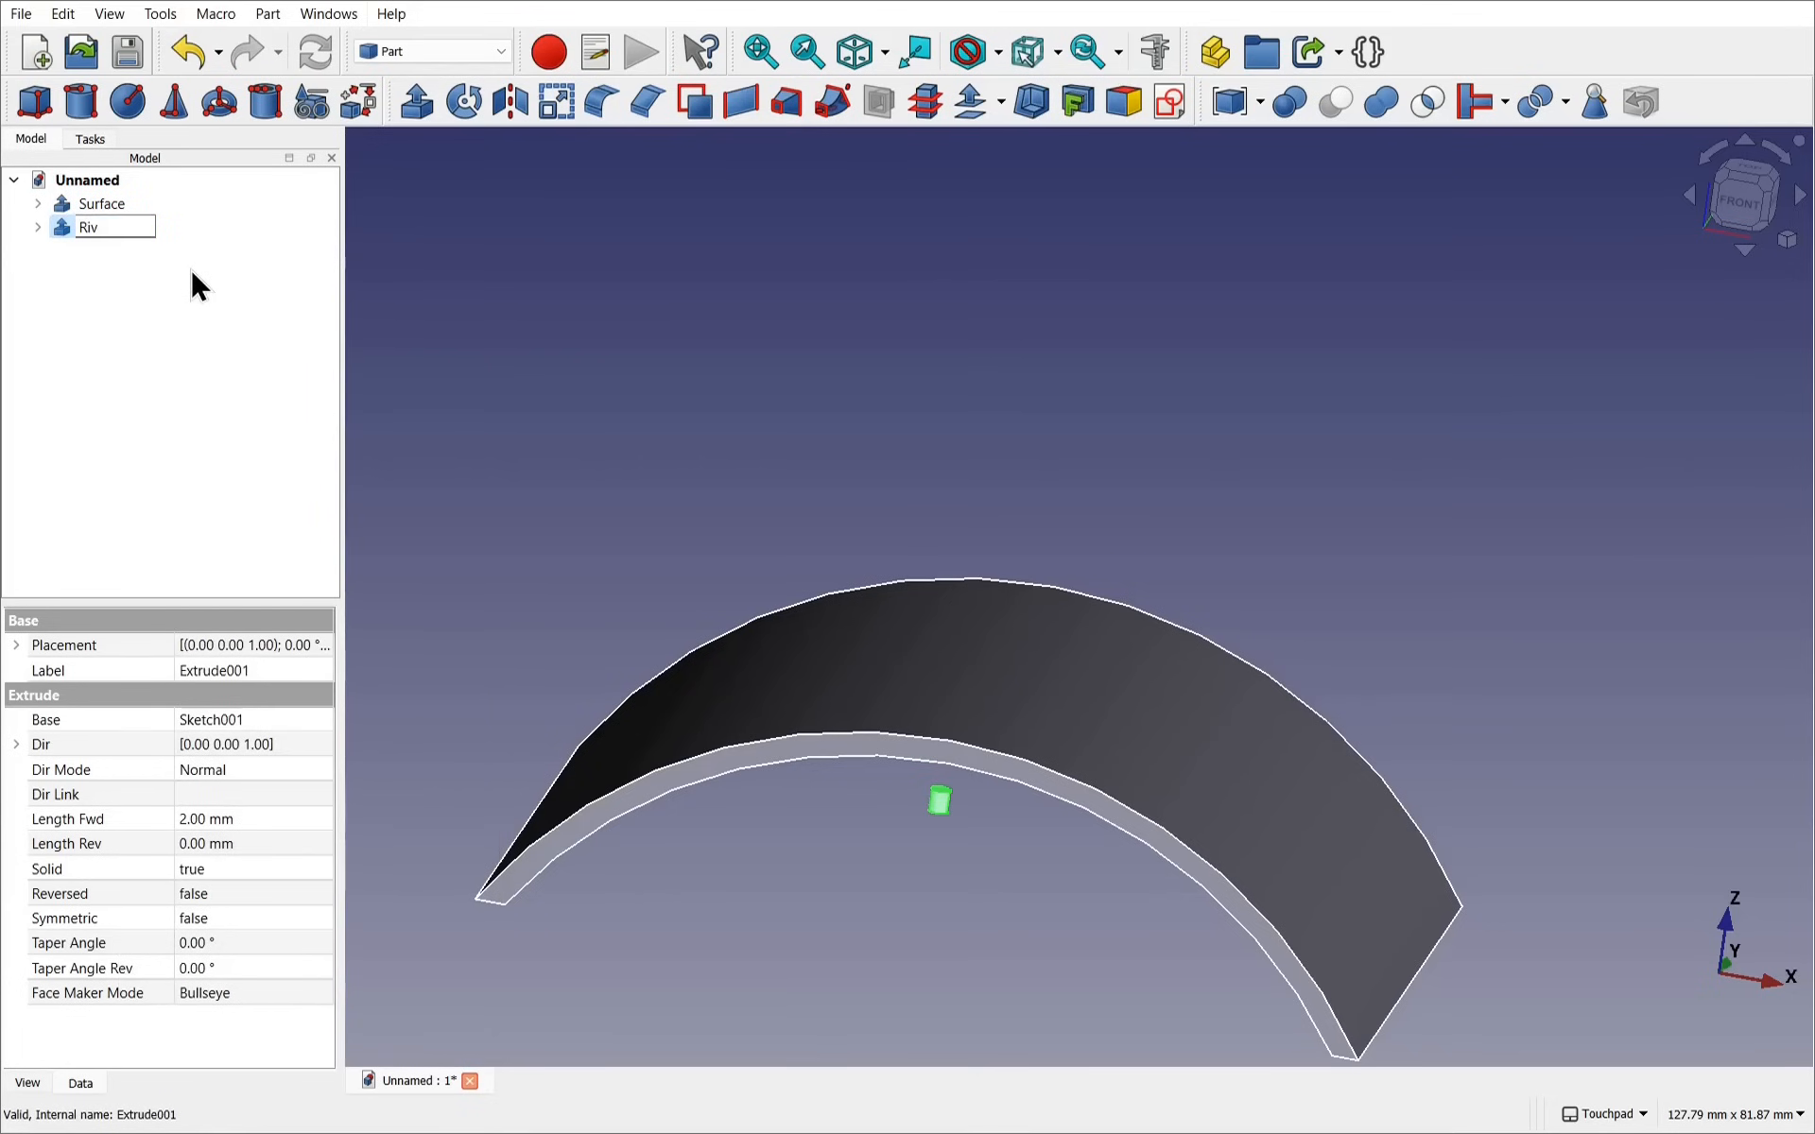
{"action": "key", "text": "Return"}
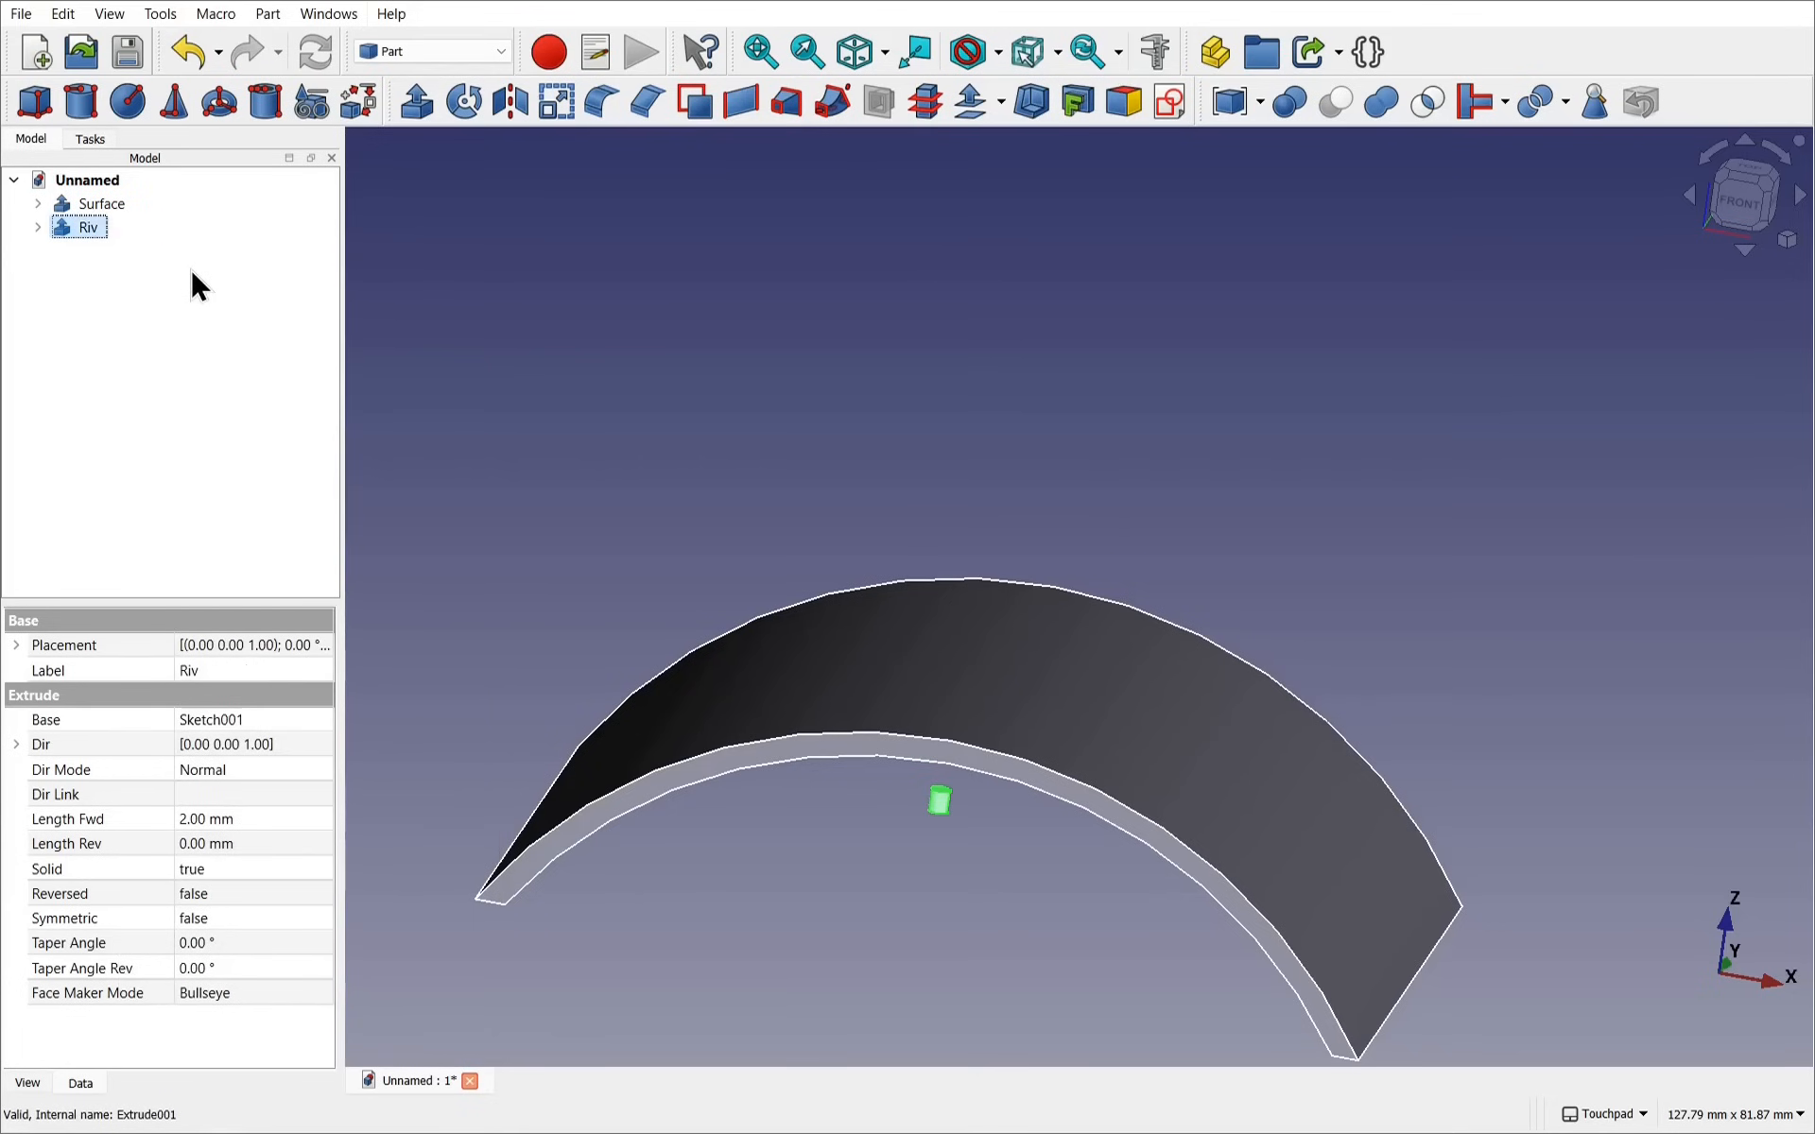
Switch to the Draft workbench and clear the current selection
{"action": "scroll", "coordinate": [922, 825], "scroll_direction": "down", "scroll_amount": 1}
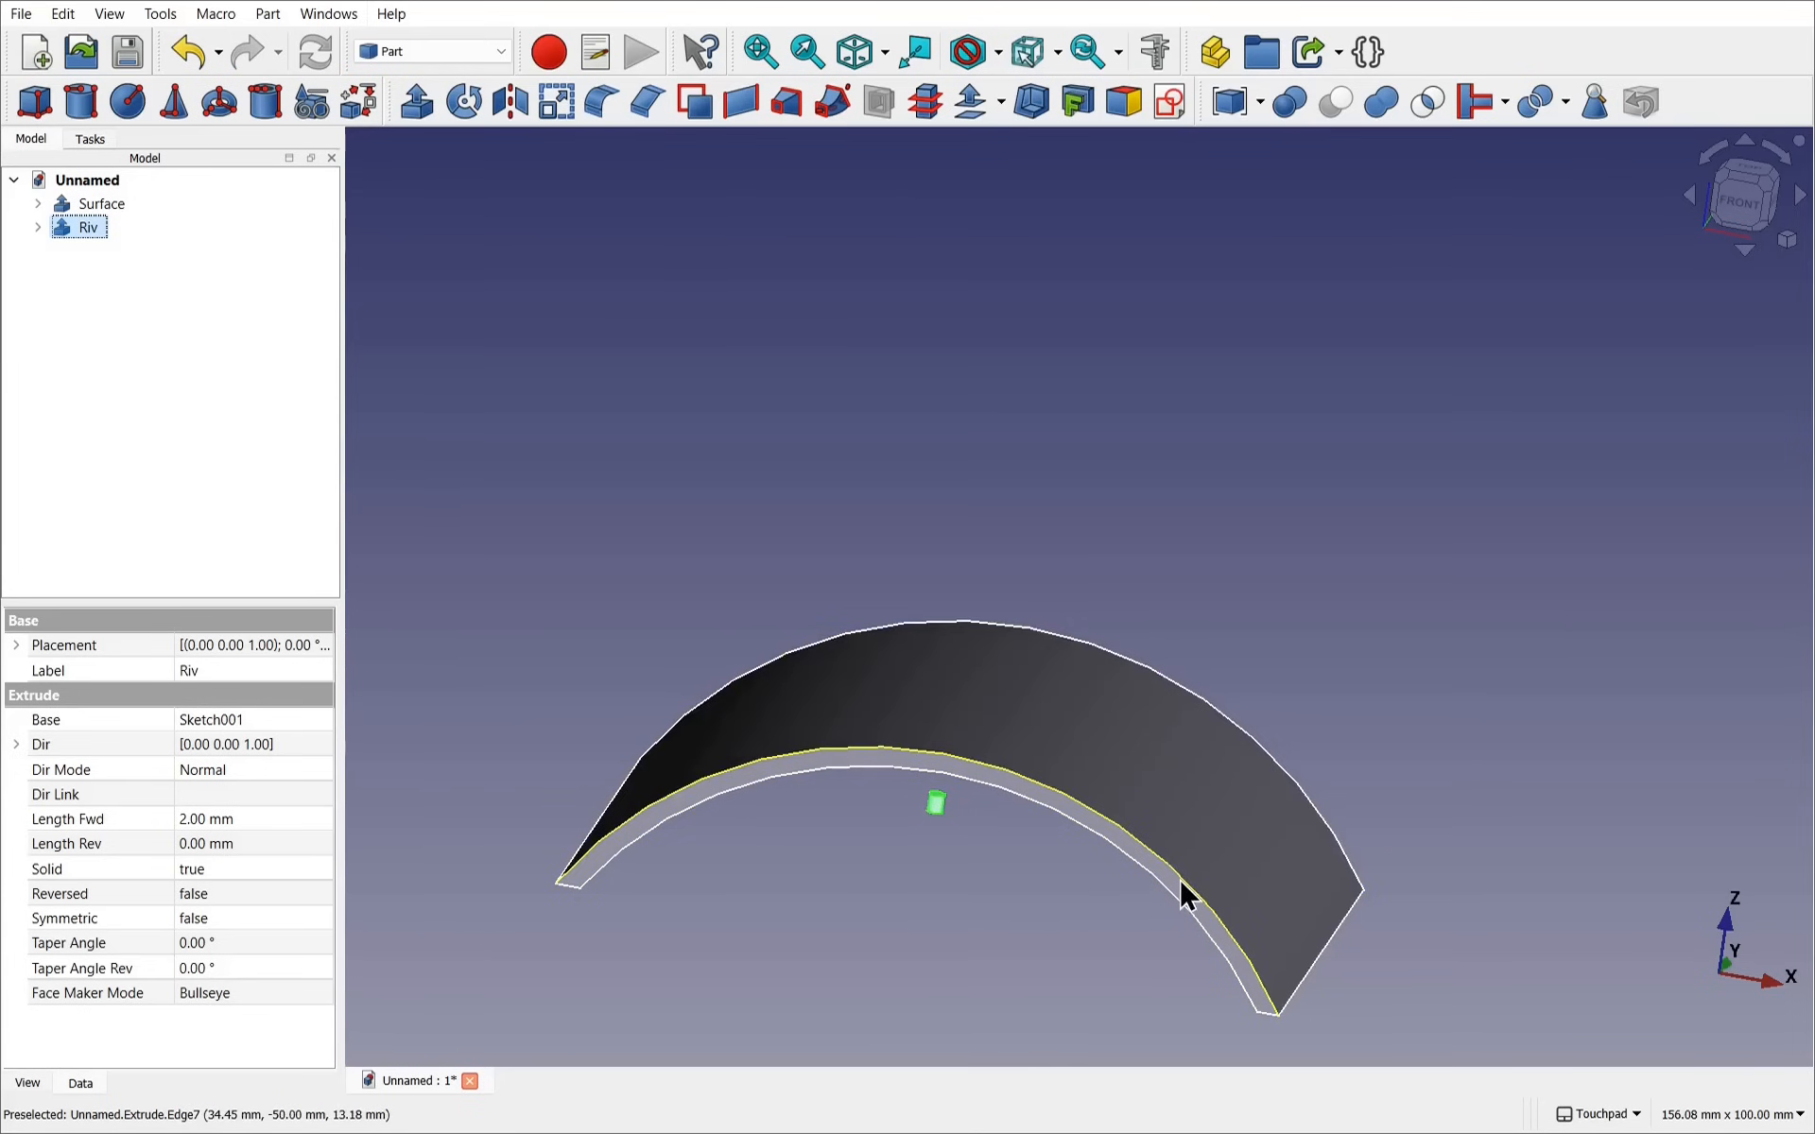
{"action": "scroll", "coordinate": [1178, 879], "scroll_direction": "down", "scroll_amount": 3}
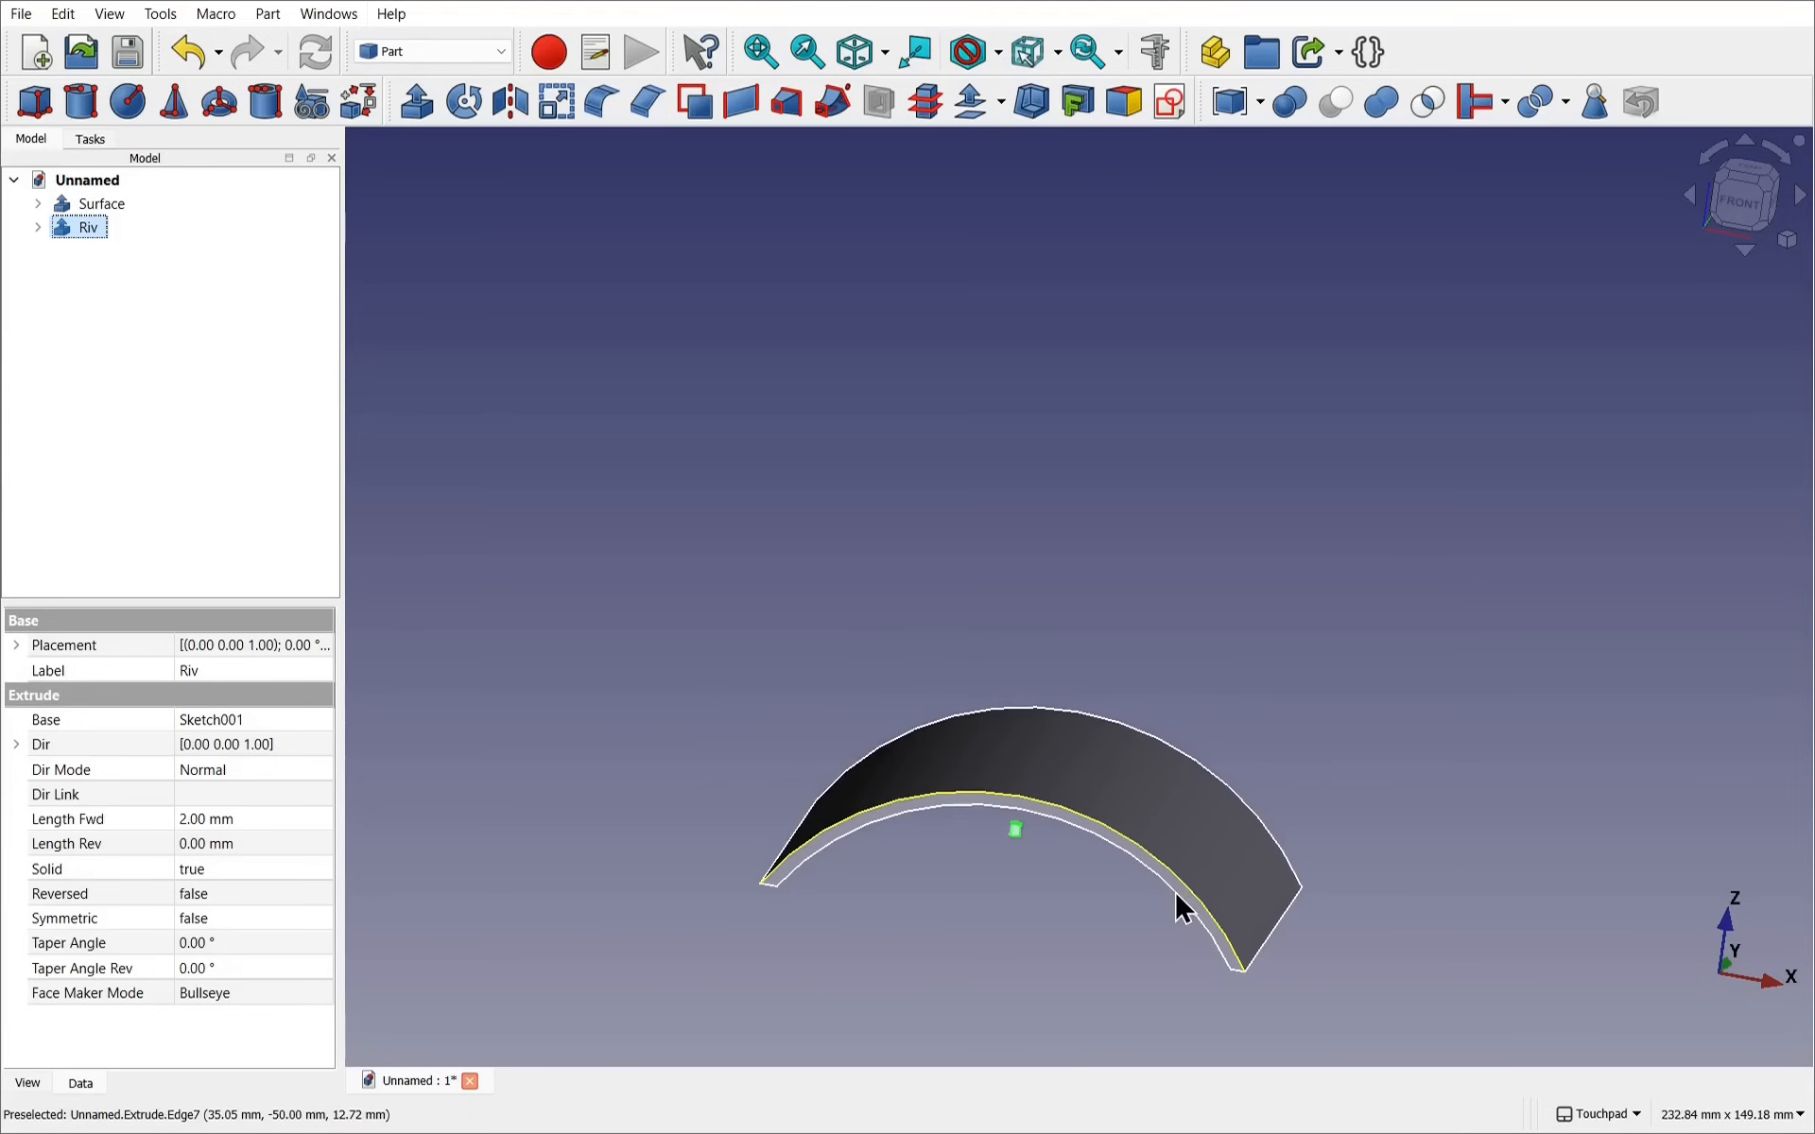
{"action": "middle_click_drag", "start_coordinate": [1092, 951], "coordinate": [1111, 729], "text": "shift"}
{"action": "scroll", "coordinate": [1127, 693], "scroll_direction": "up", "scroll_amount": 4}
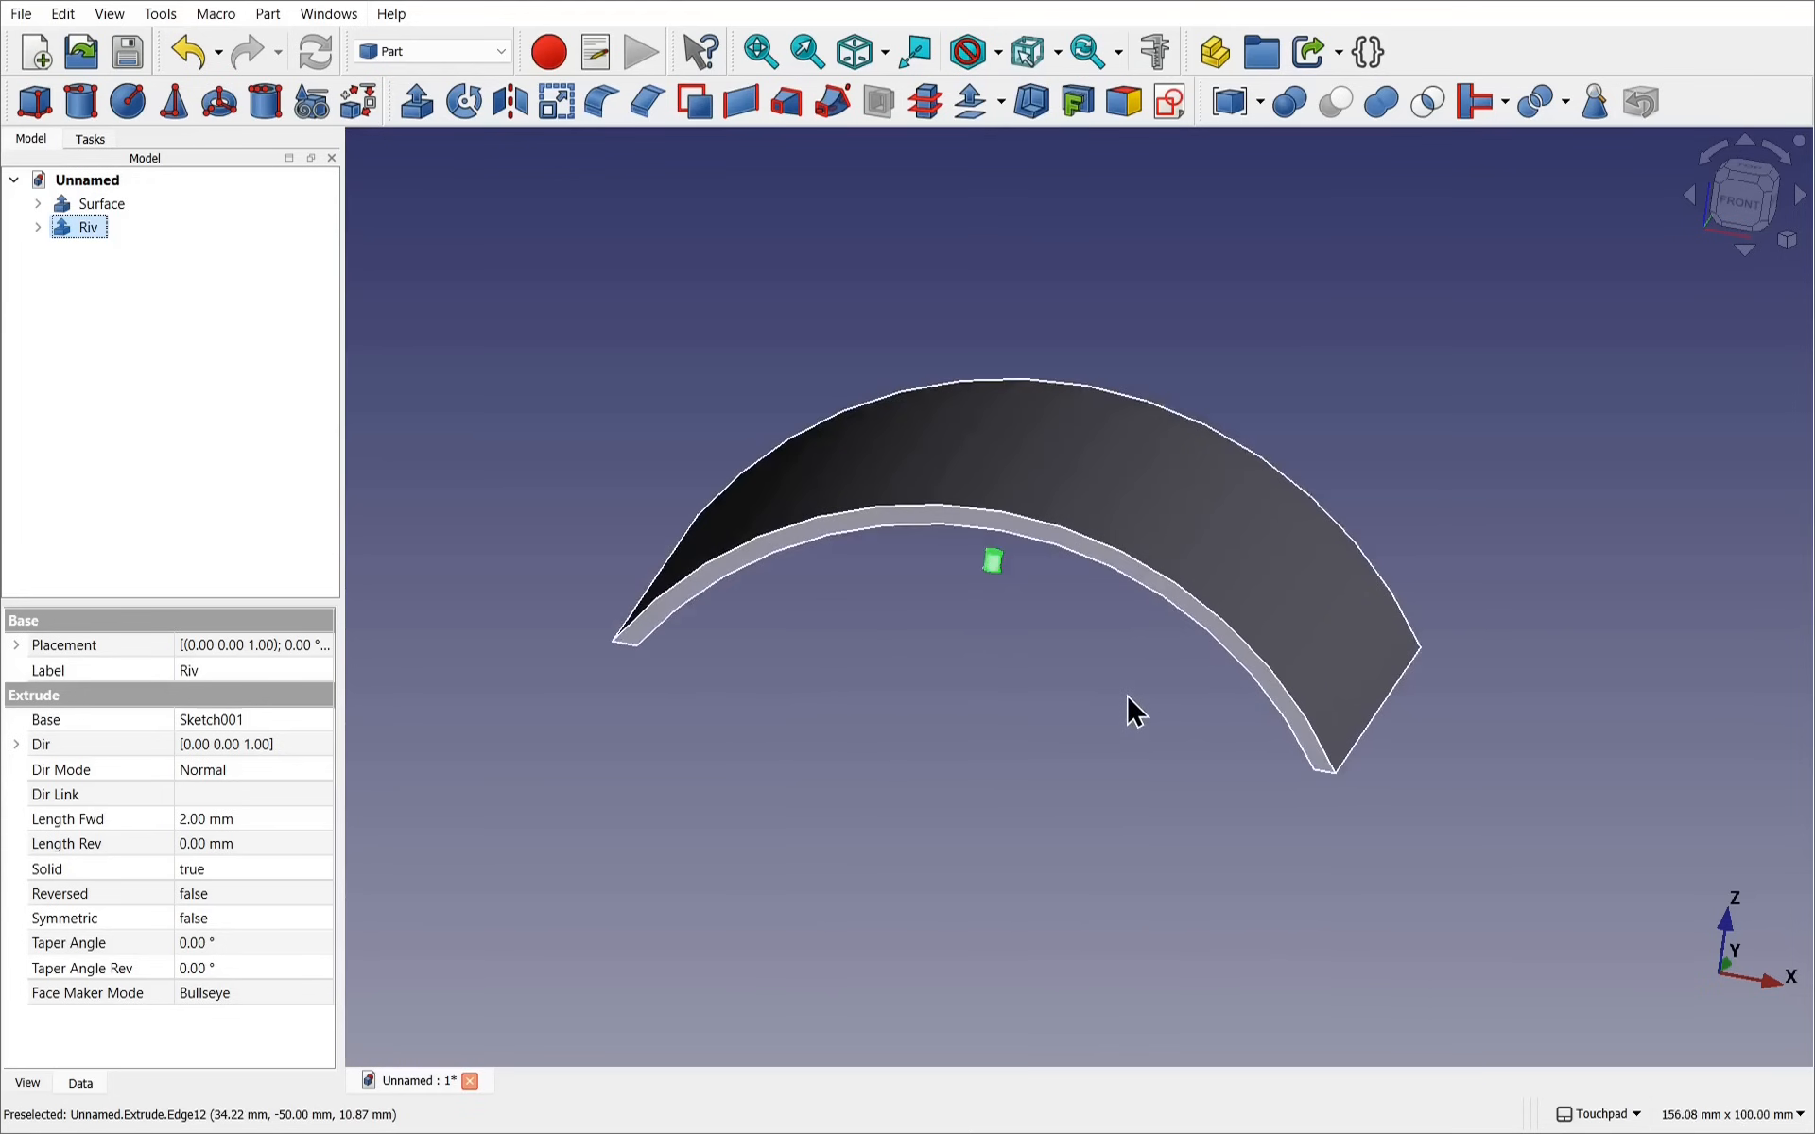
{"action": "left_click", "coordinate": [417, 49]}
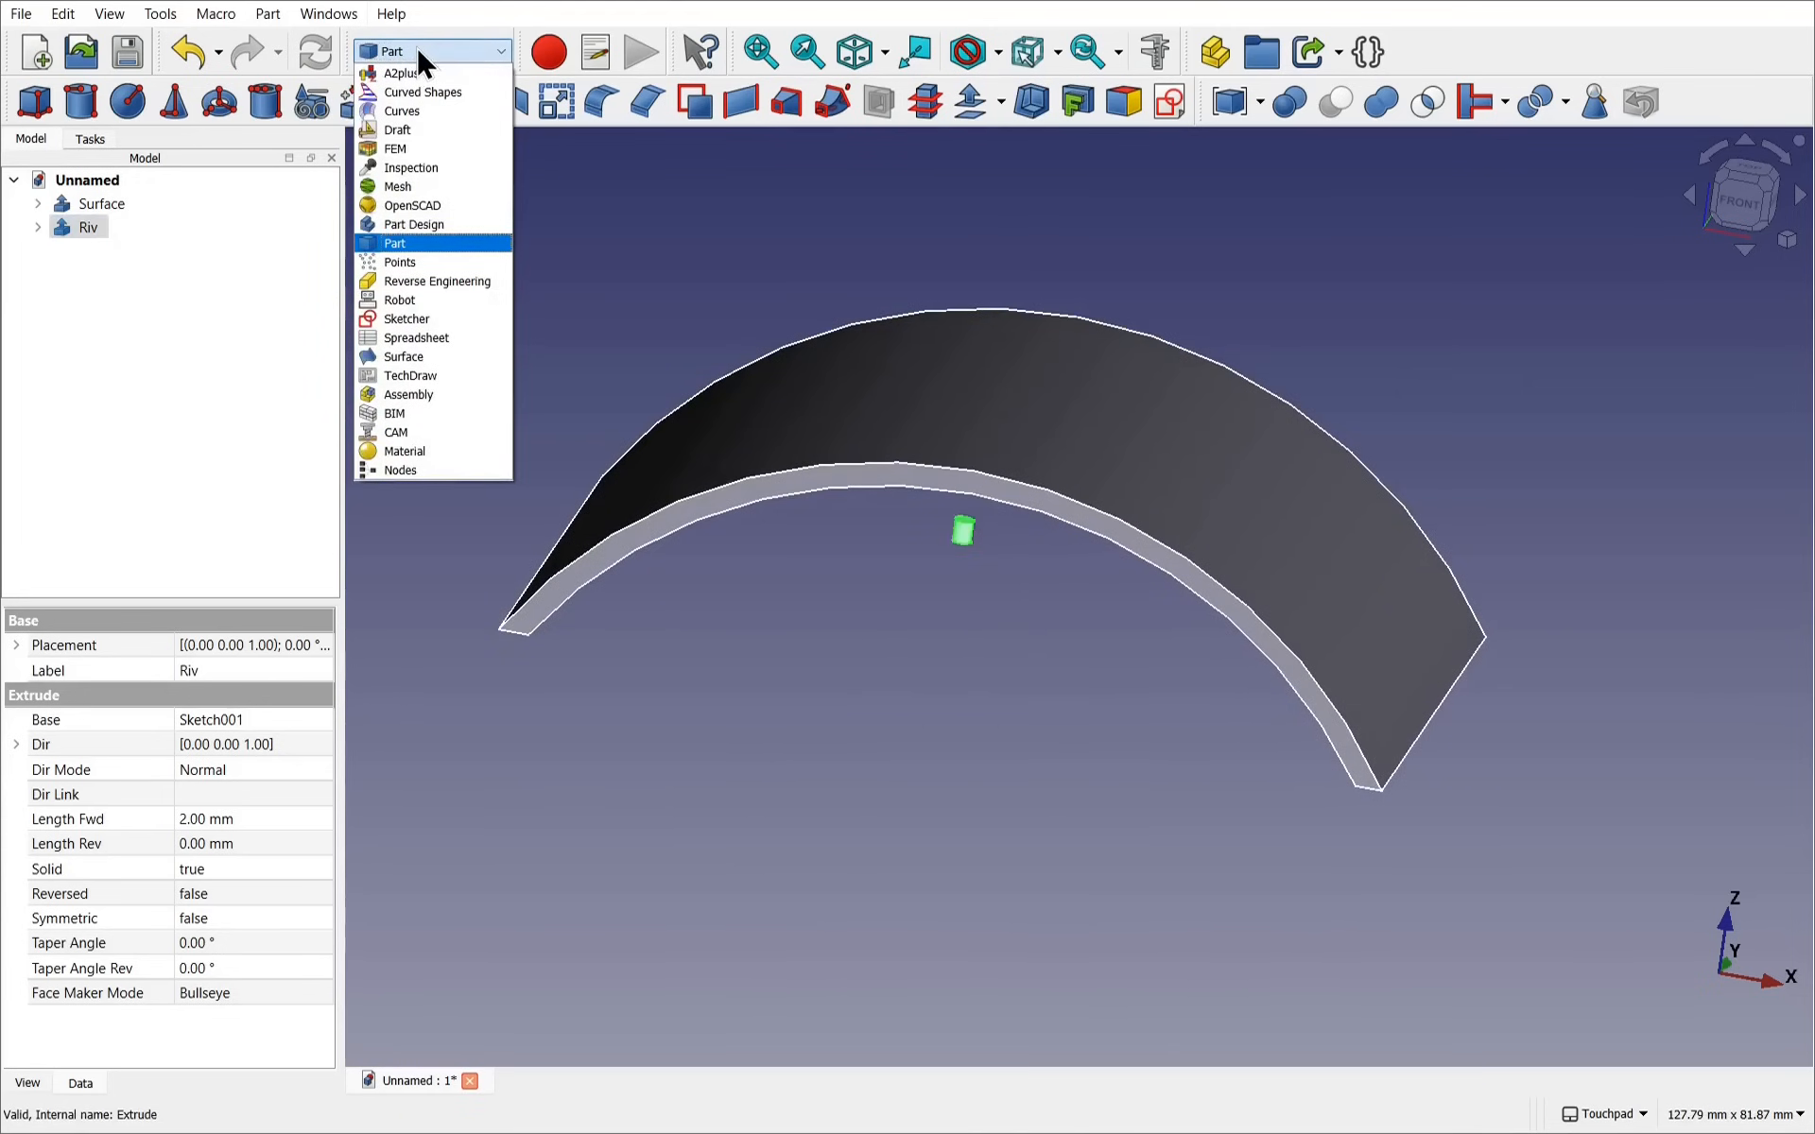
{"action": "left_click", "coordinate": [401, 128]}
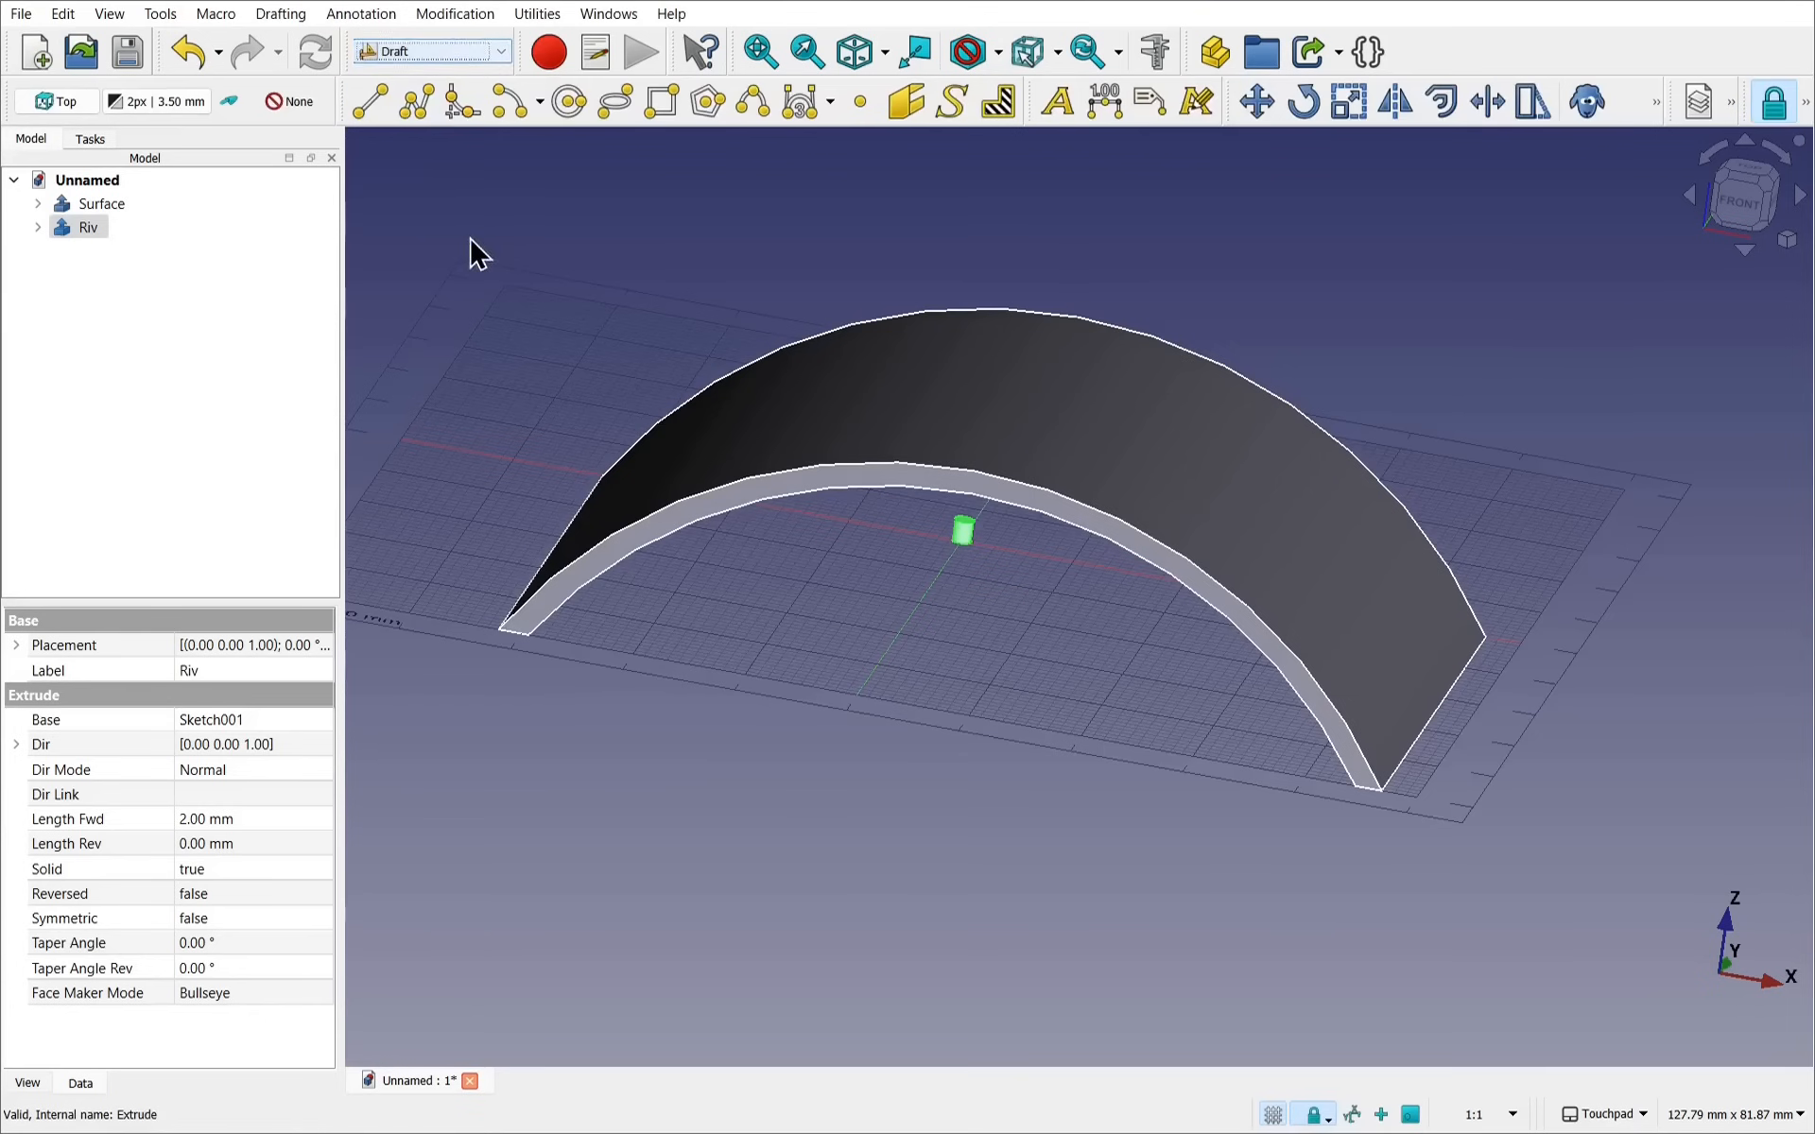
{"action": "left_click", "coordinate": [526, 320]}
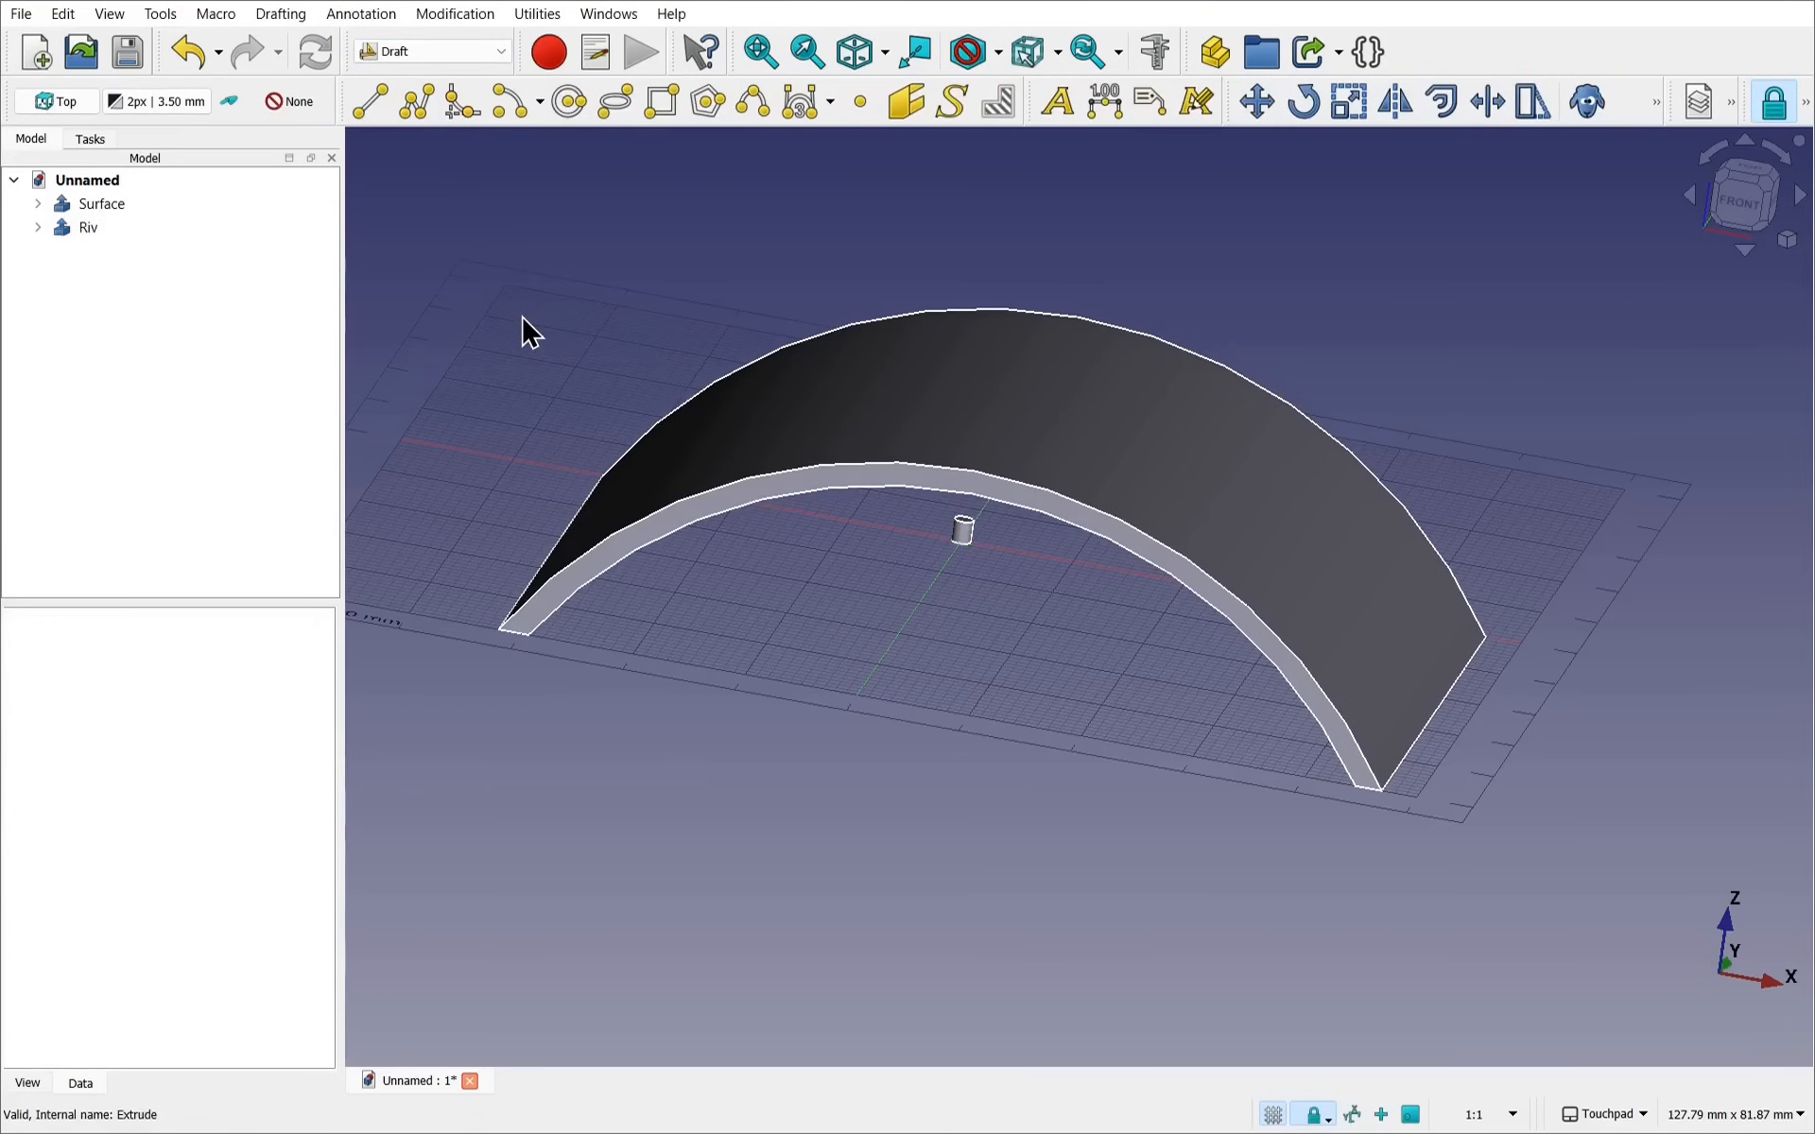
Create a path link array of the Riv cylinder along the upper edge of the plate's front arc
{"action": "left_click", "coordinate": [66, 235]}
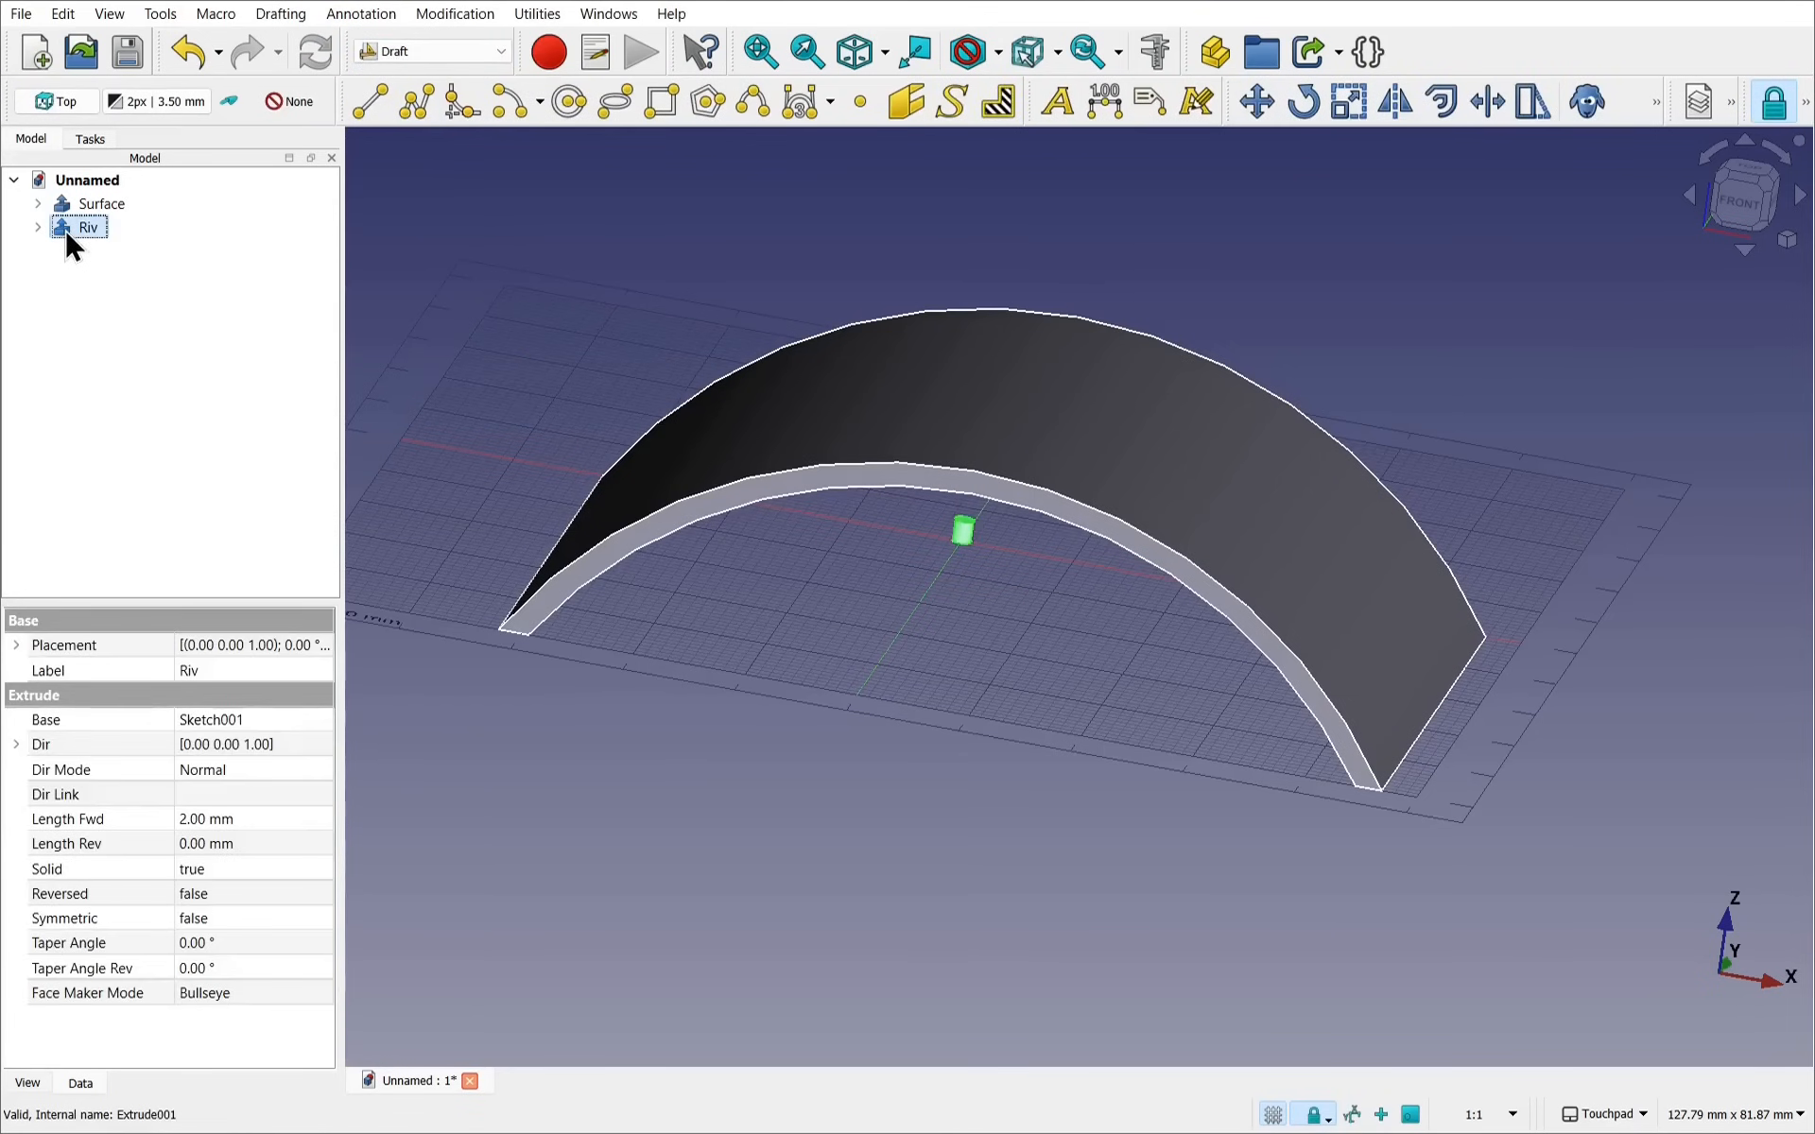
{"action": "left_click", "coordinate": [1257, 612], "text": "ctrl"}
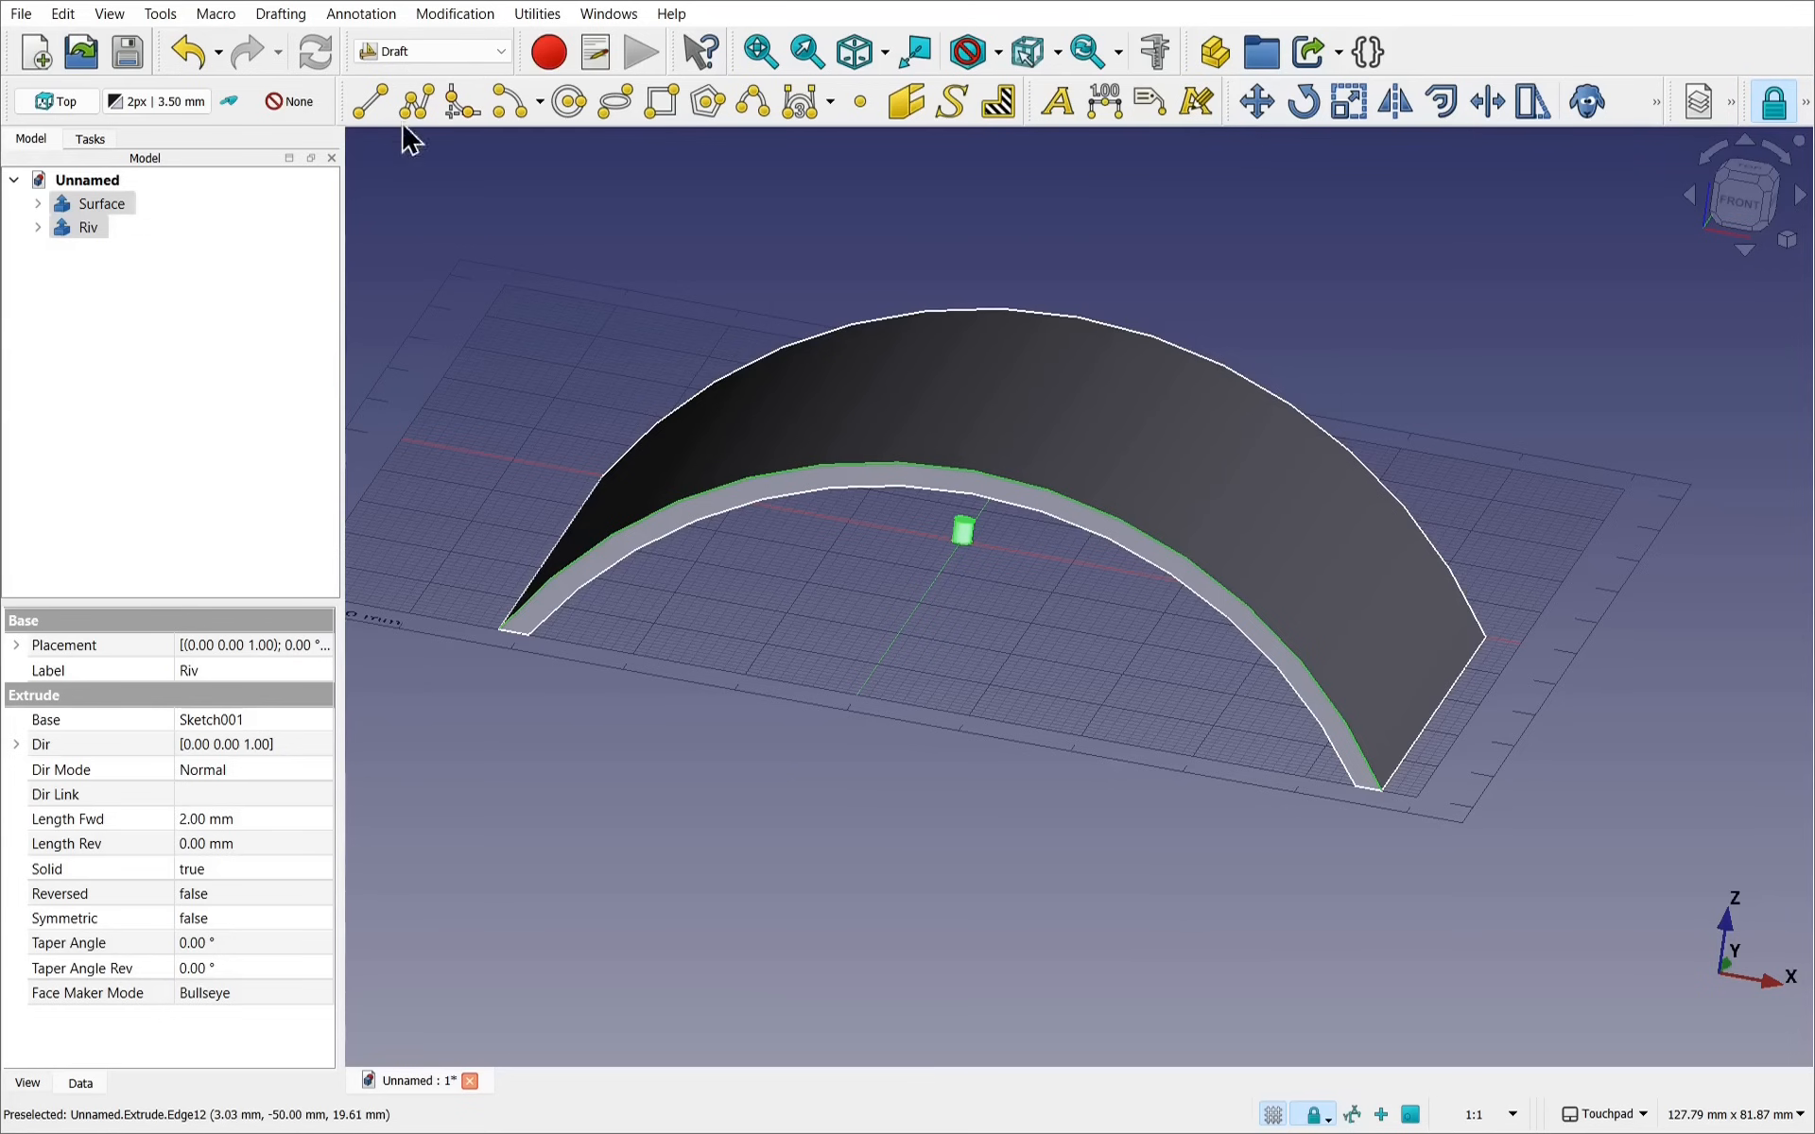
{"action": "left_click", "coordinate": [455, 13]}
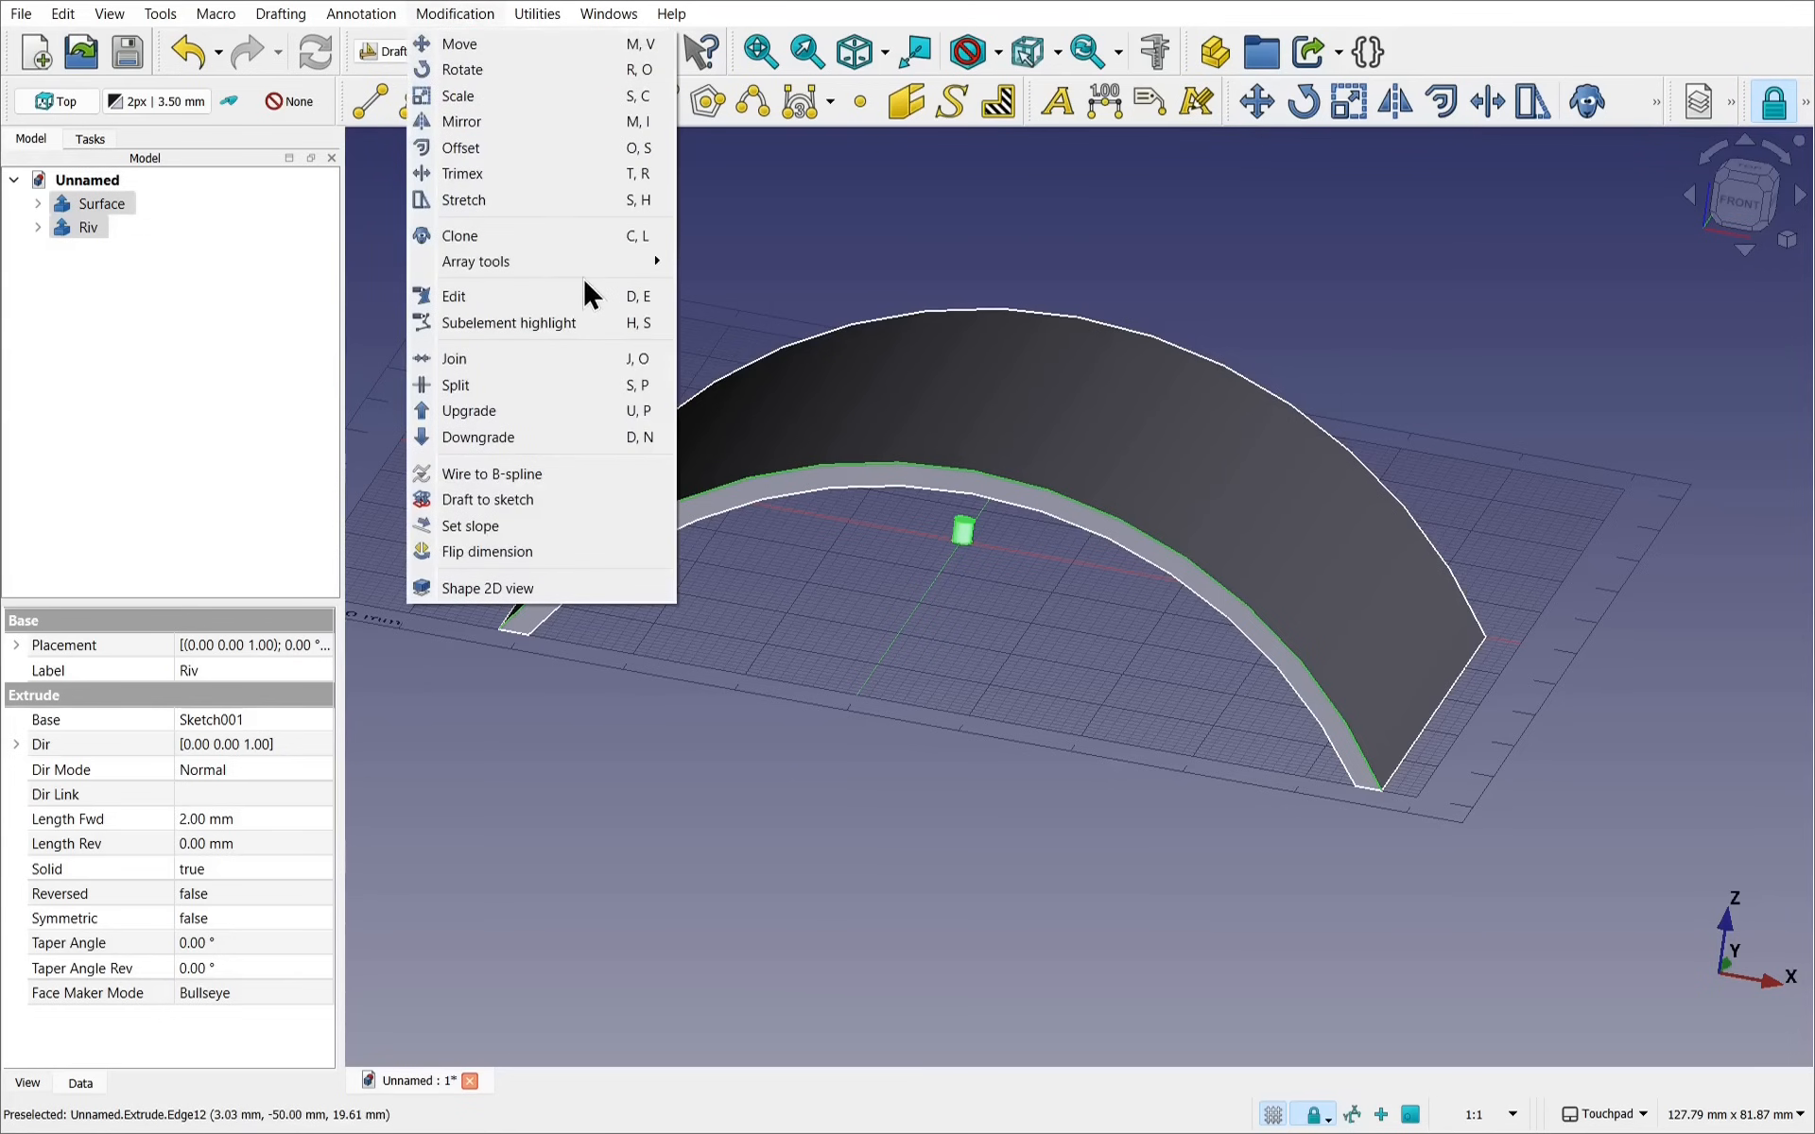
{"action": "mouse_move", "coordinate": [583, 264]}
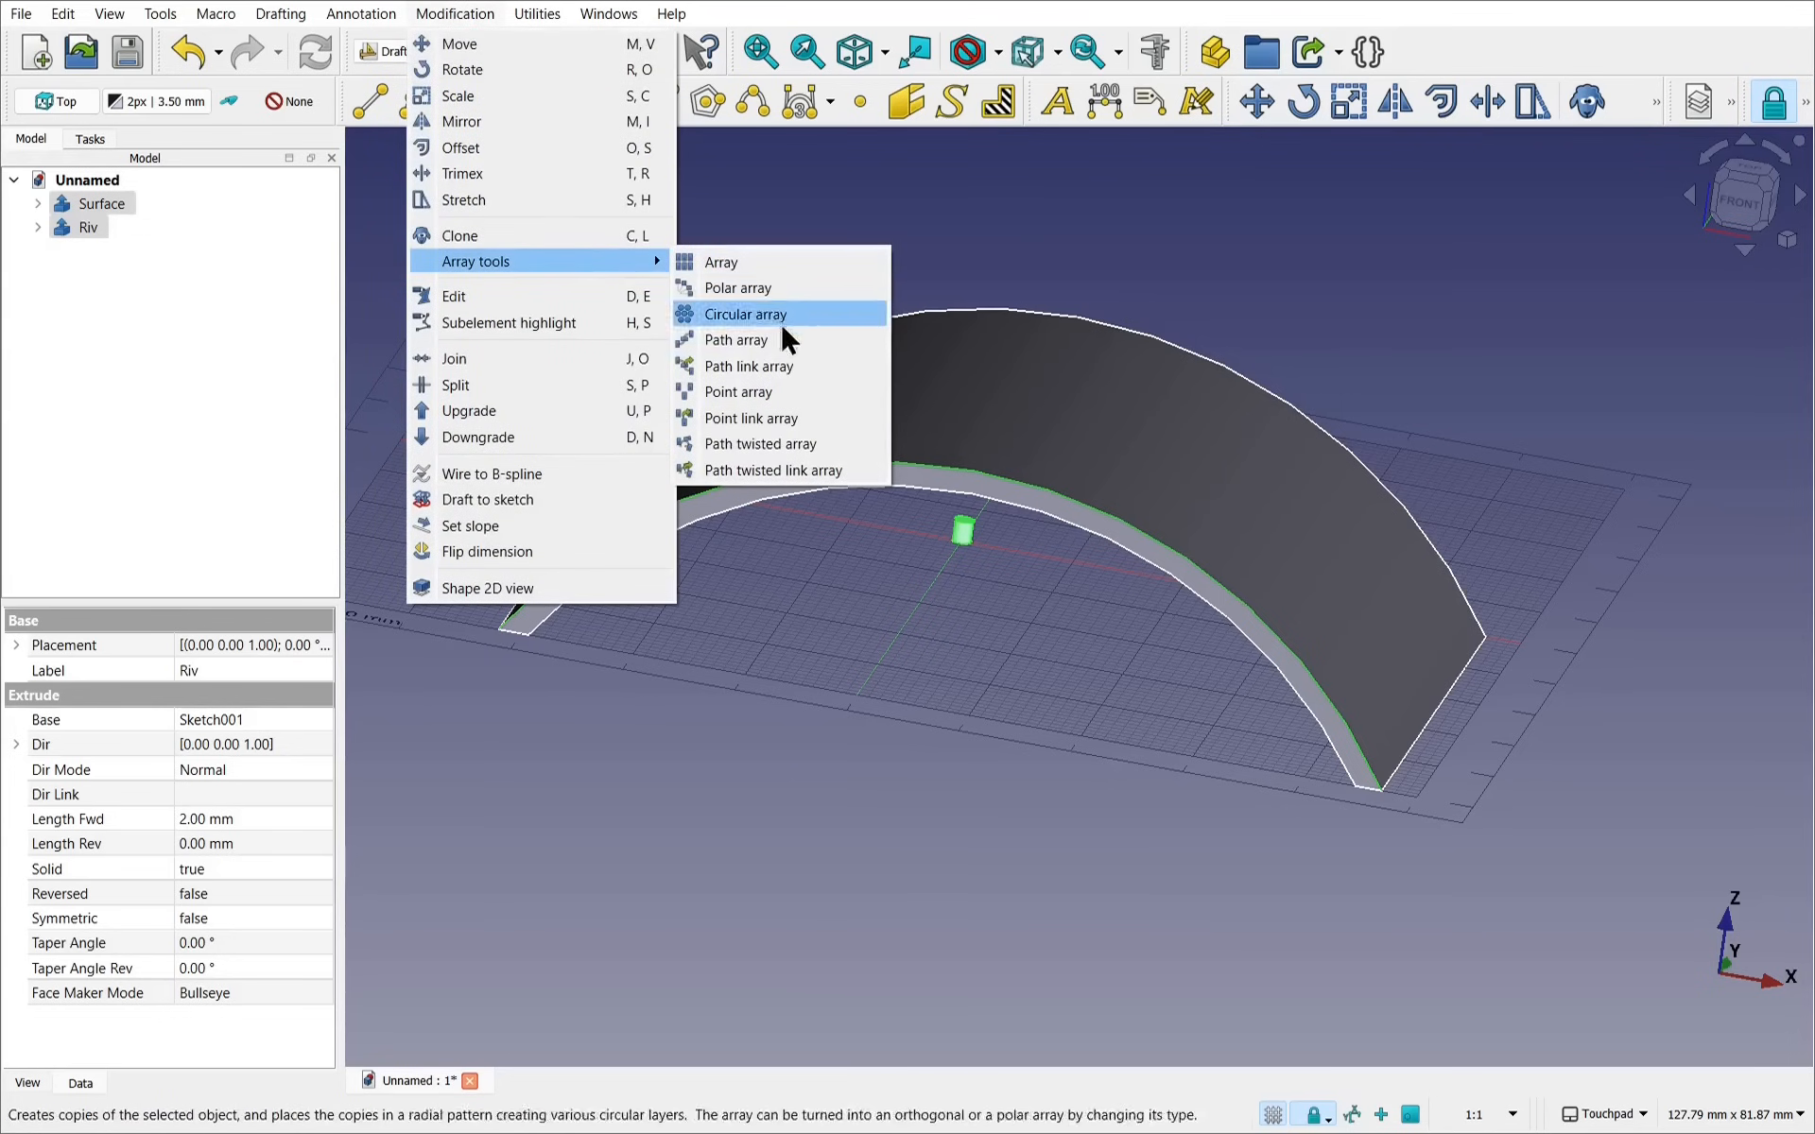
{"action": "left_click", "coordinate": [773, 368]}
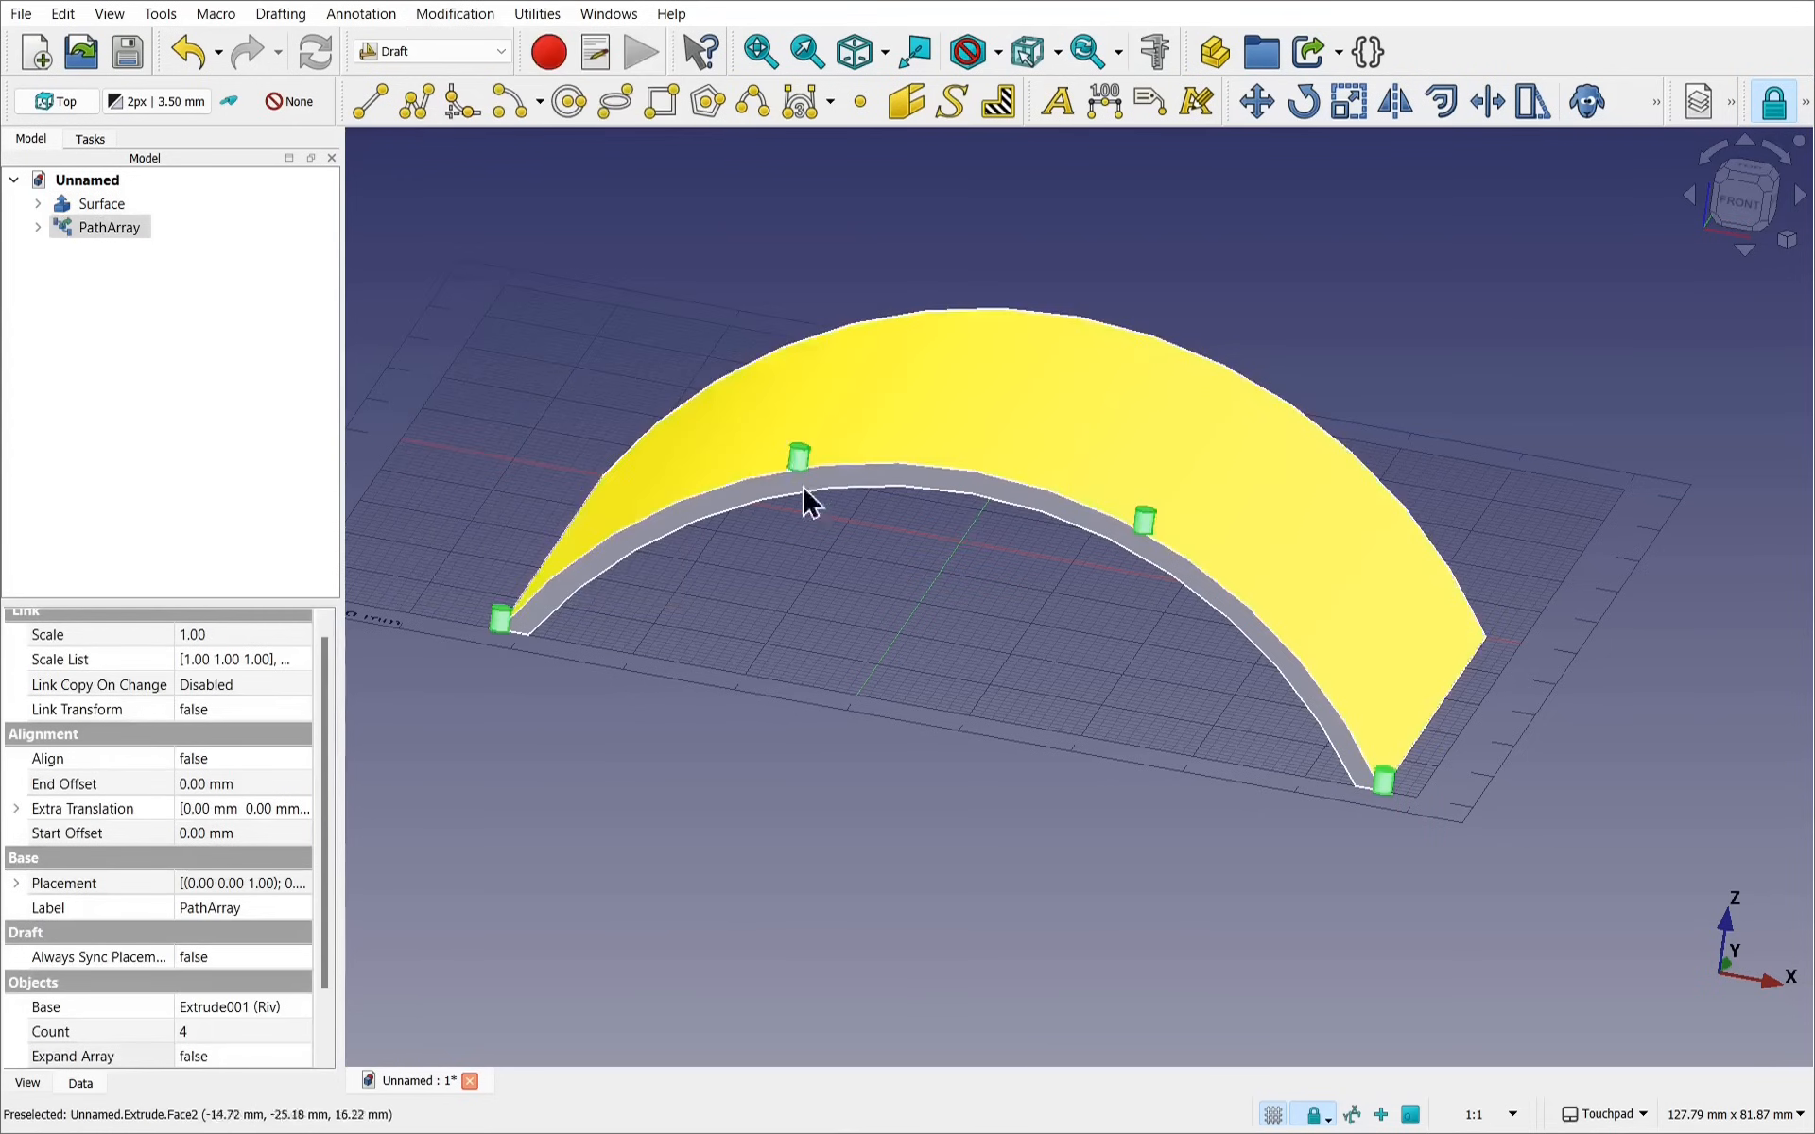
Turn on alignment for the path array by setting Align to true
{"action": "left_click_drag", "start_coordinate": [802, 498], "coordinate": [1115, 692], "text": "alt"}
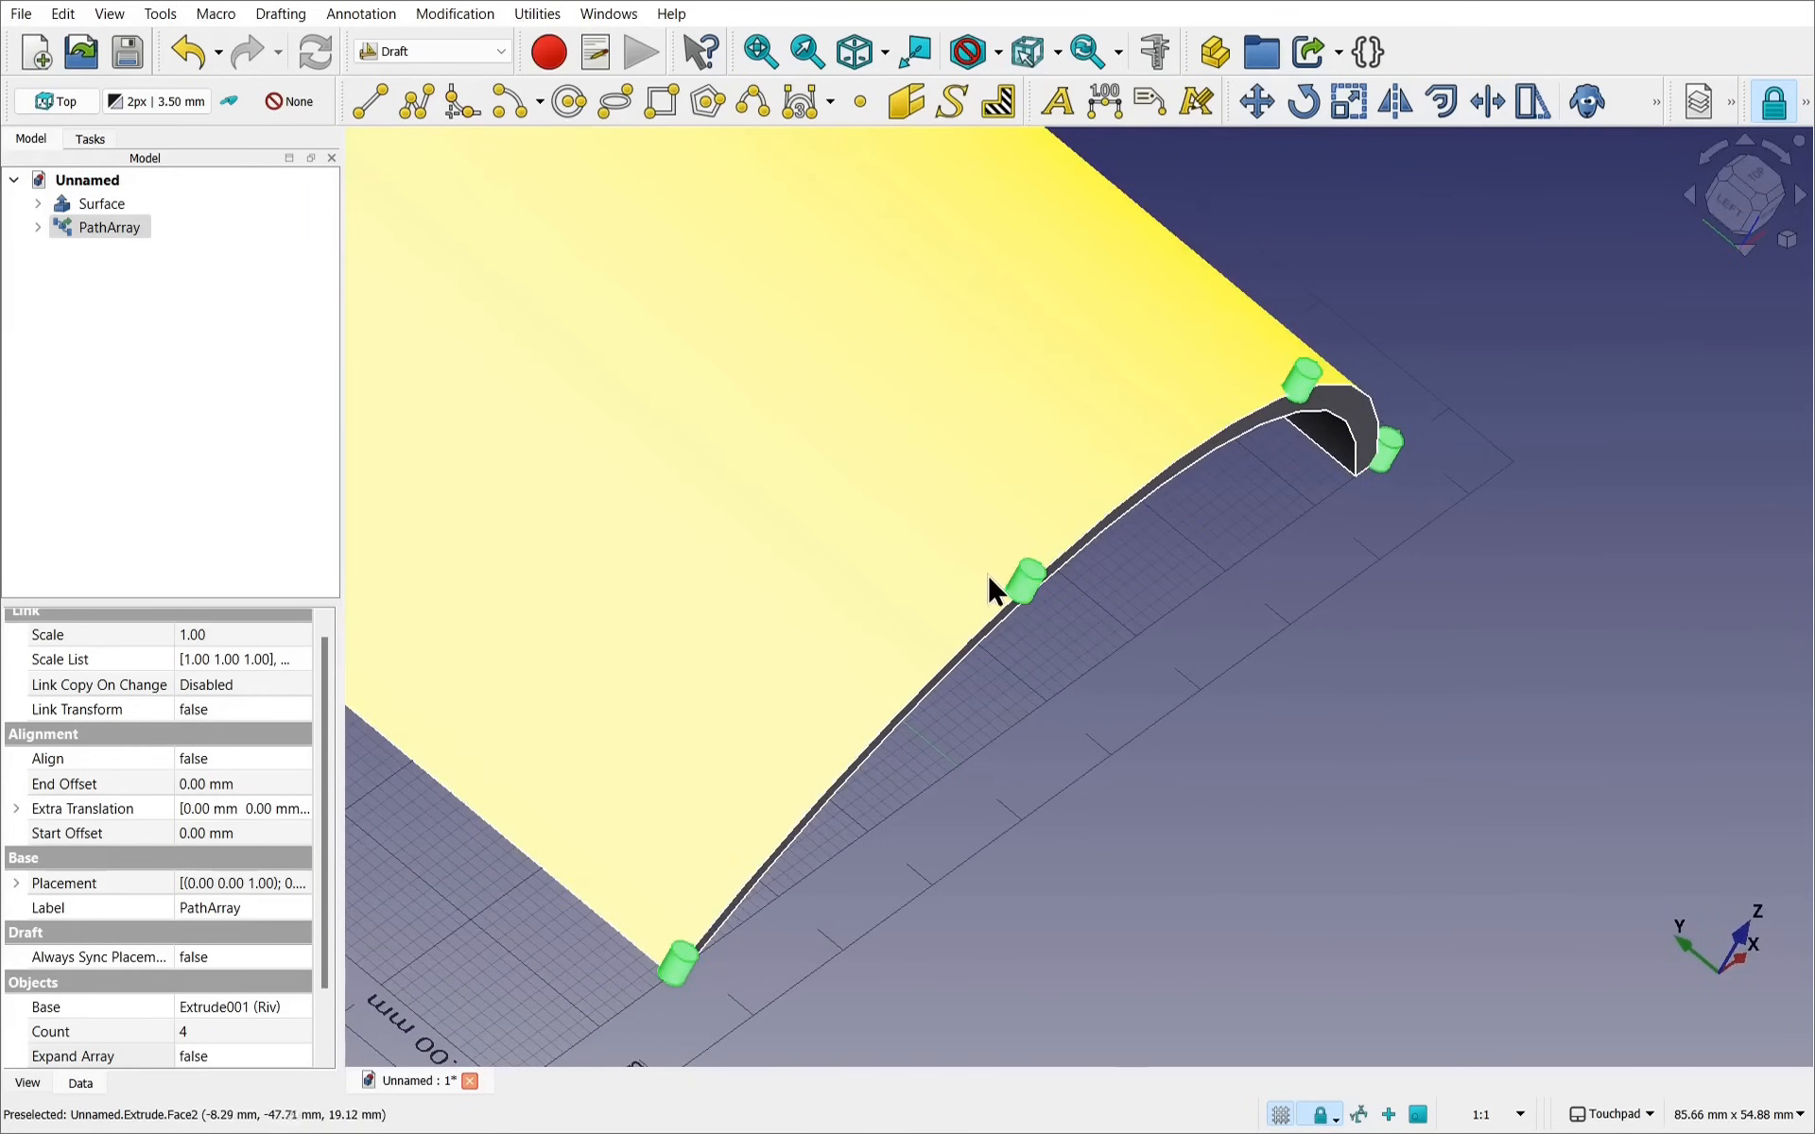
{"action": "left_click_drag", "start_coordinate": [985, 588], "coordinate": [899, 834], "text": "alt"}
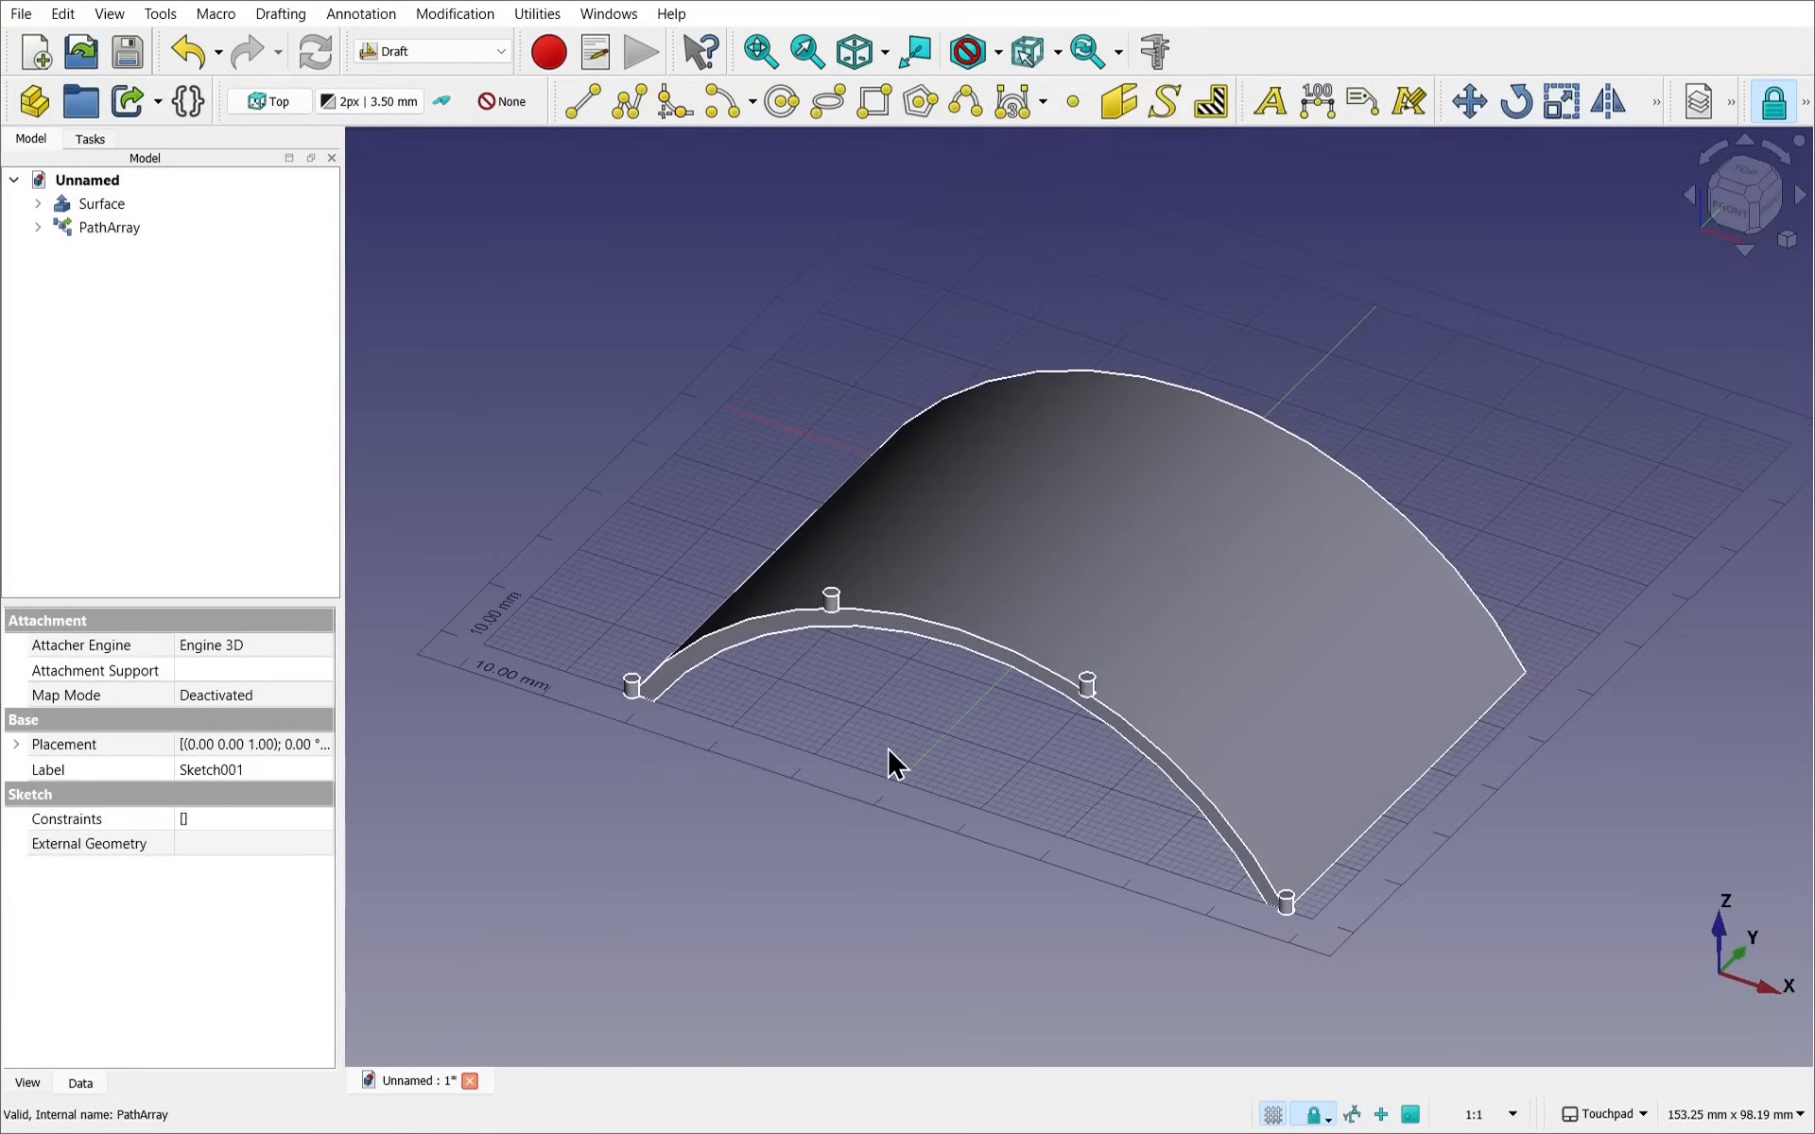
{"action": "left_click", "coordinate": [102, 230]}
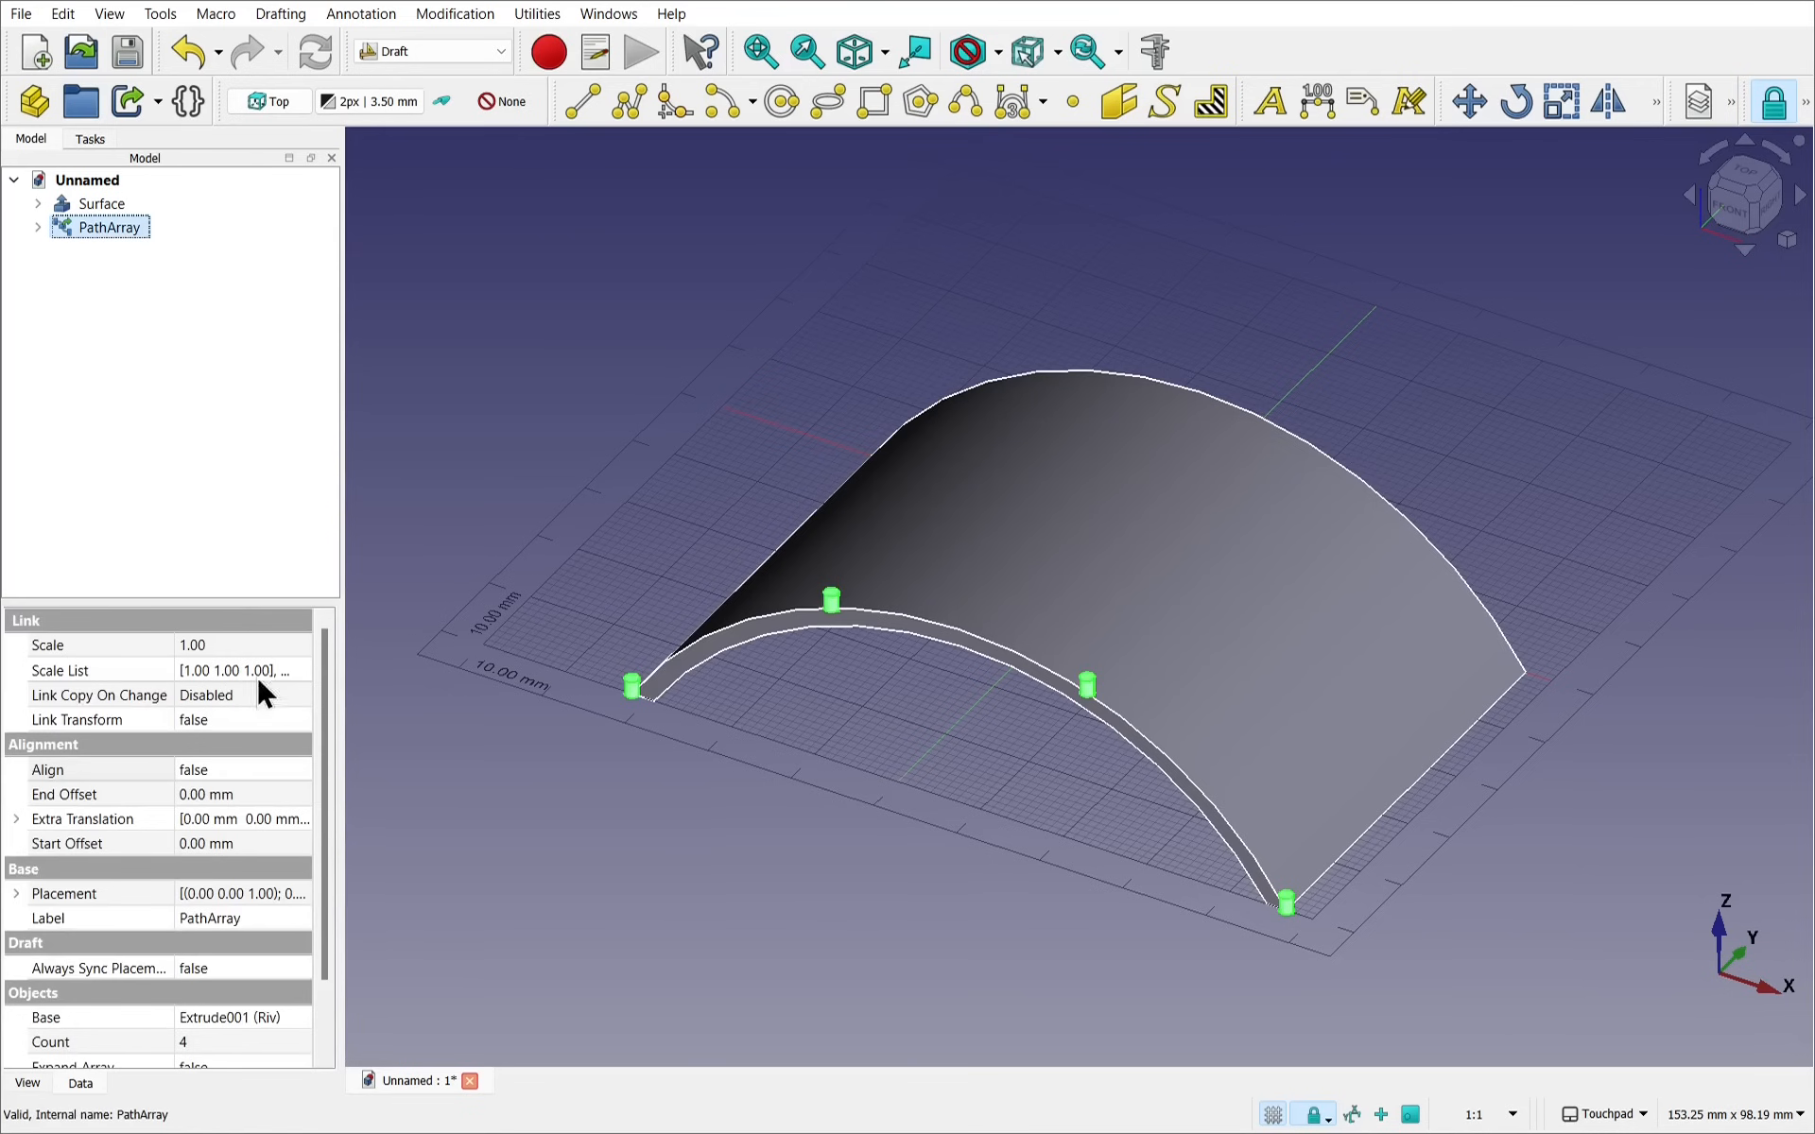
{"action": "left_click_drag", "start_coordinate": [330, 695], "coordinate": [323, 727]}
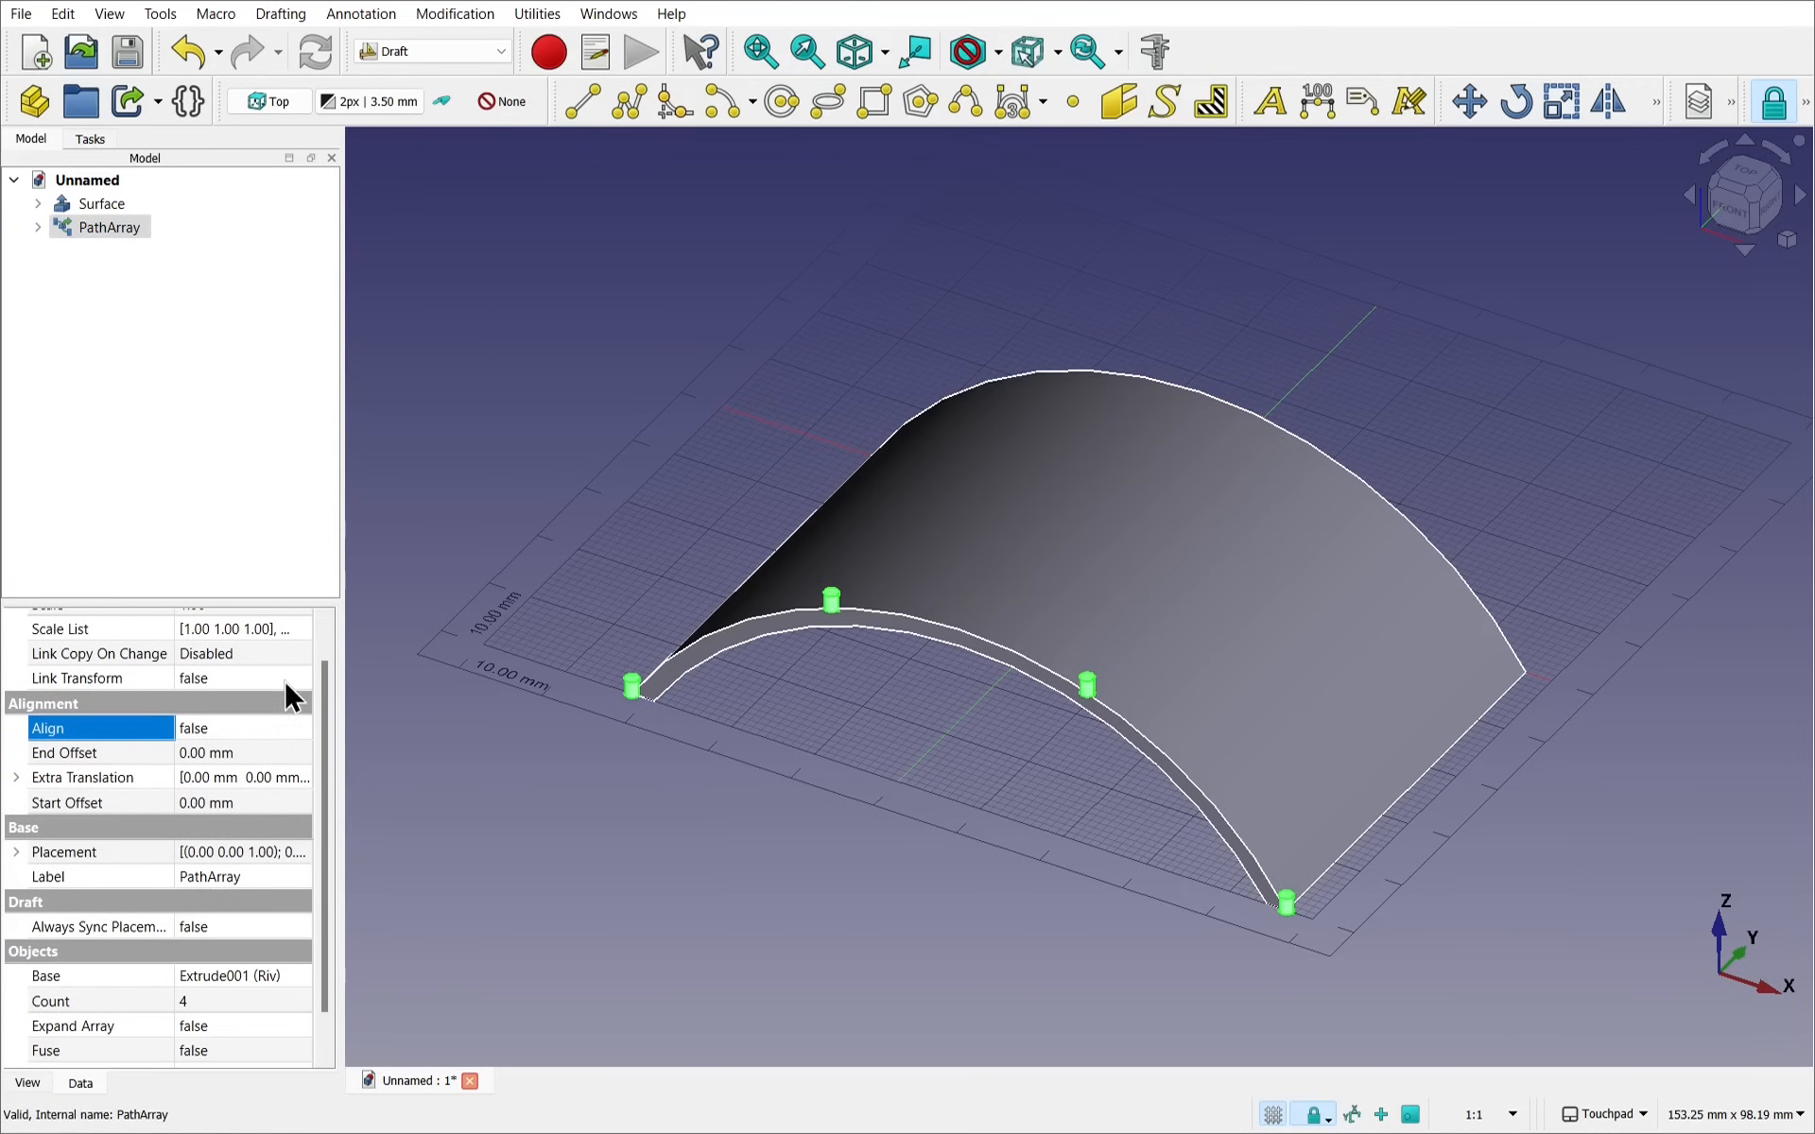
{"action": "left_click_drag", "start_coordinate": [322, 712], "coordinate": [325, 656]}
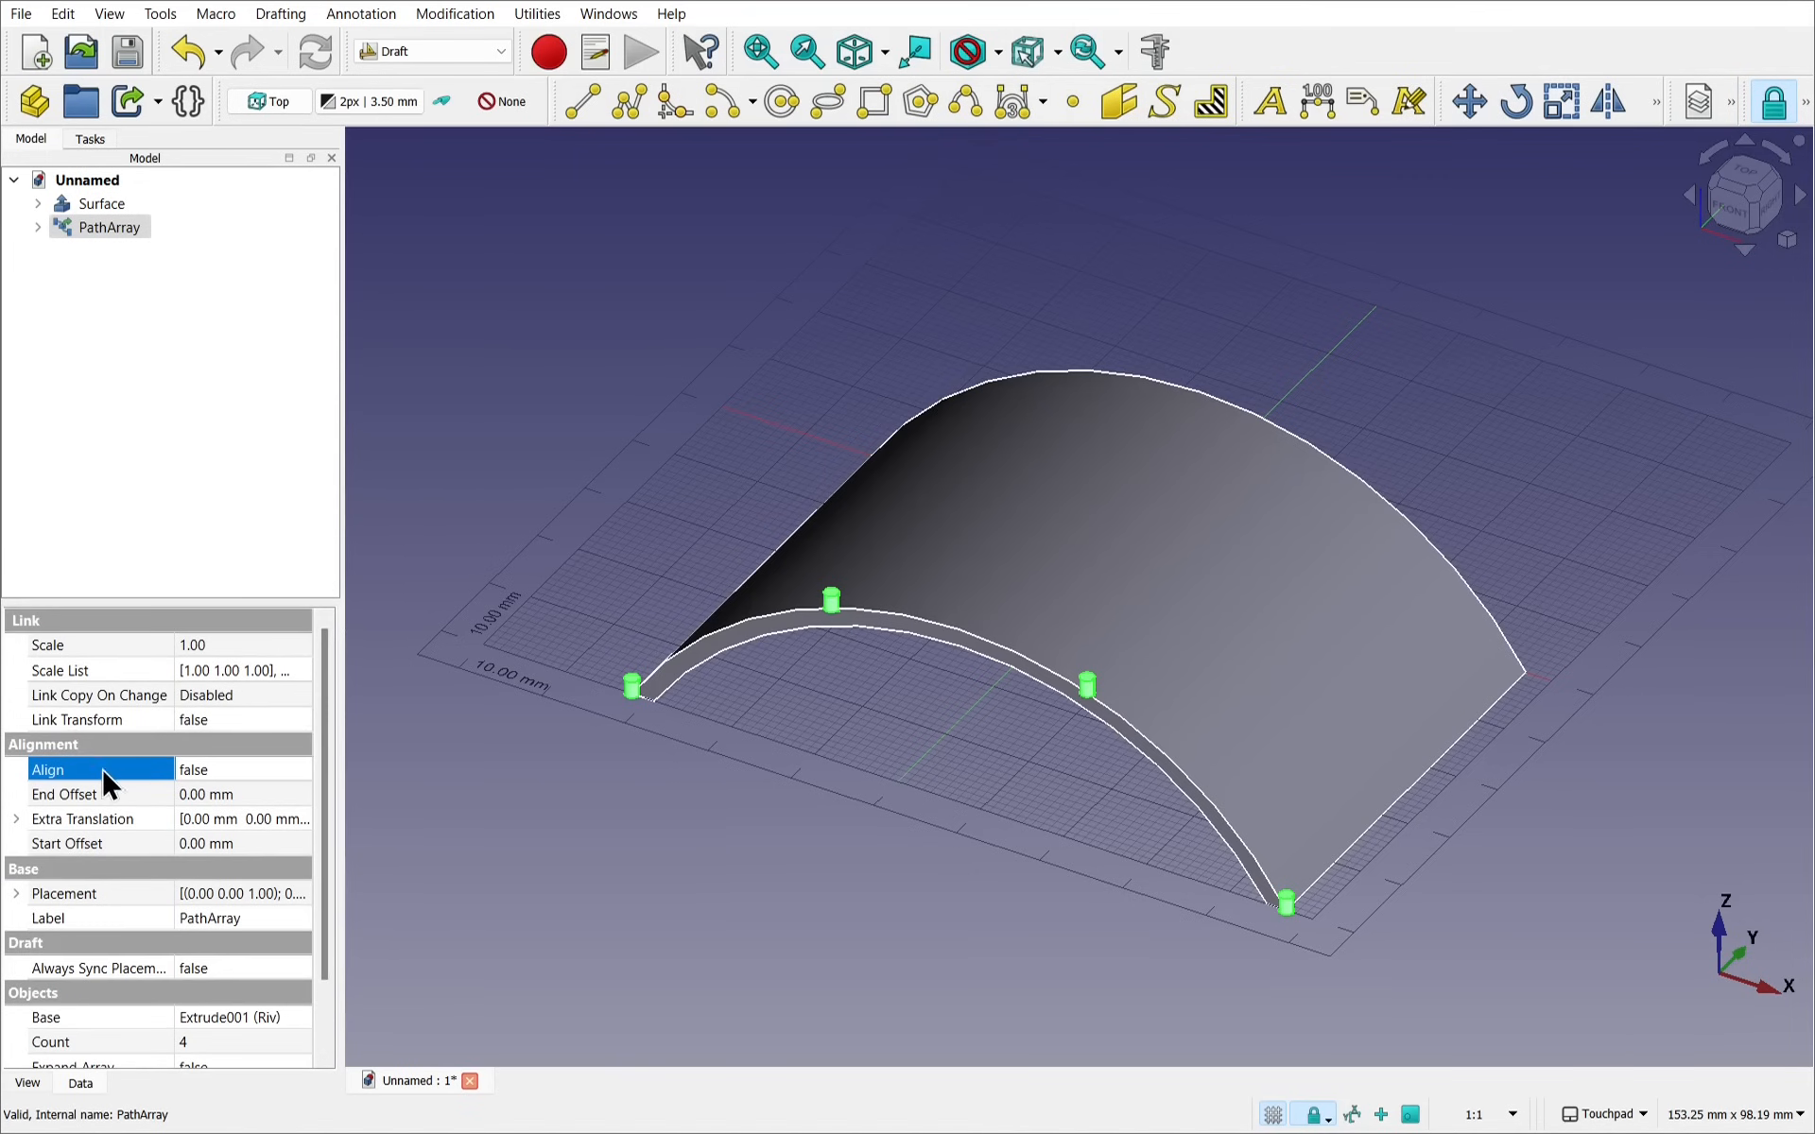
{"action": "left_click", "coordinate": [248, 777]}
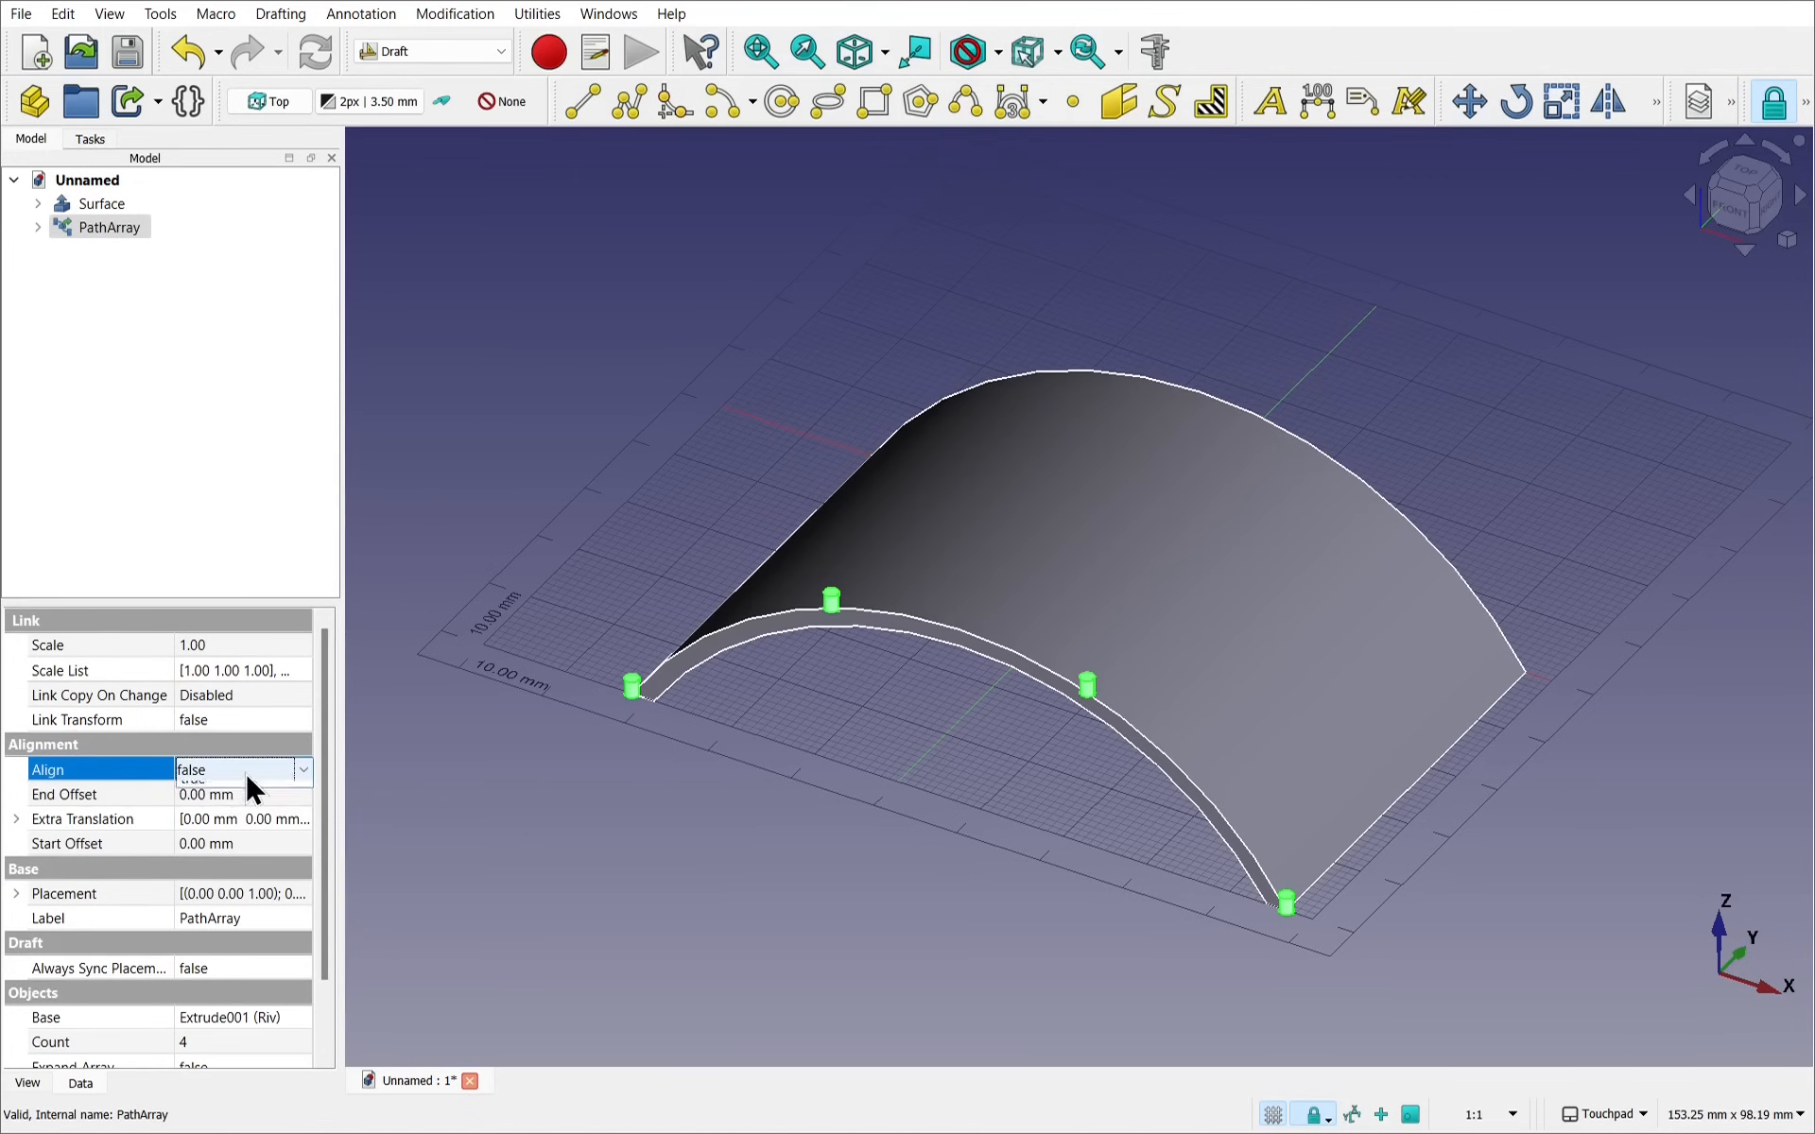
{"action": "left_click", "coordinate": [236, 801]}
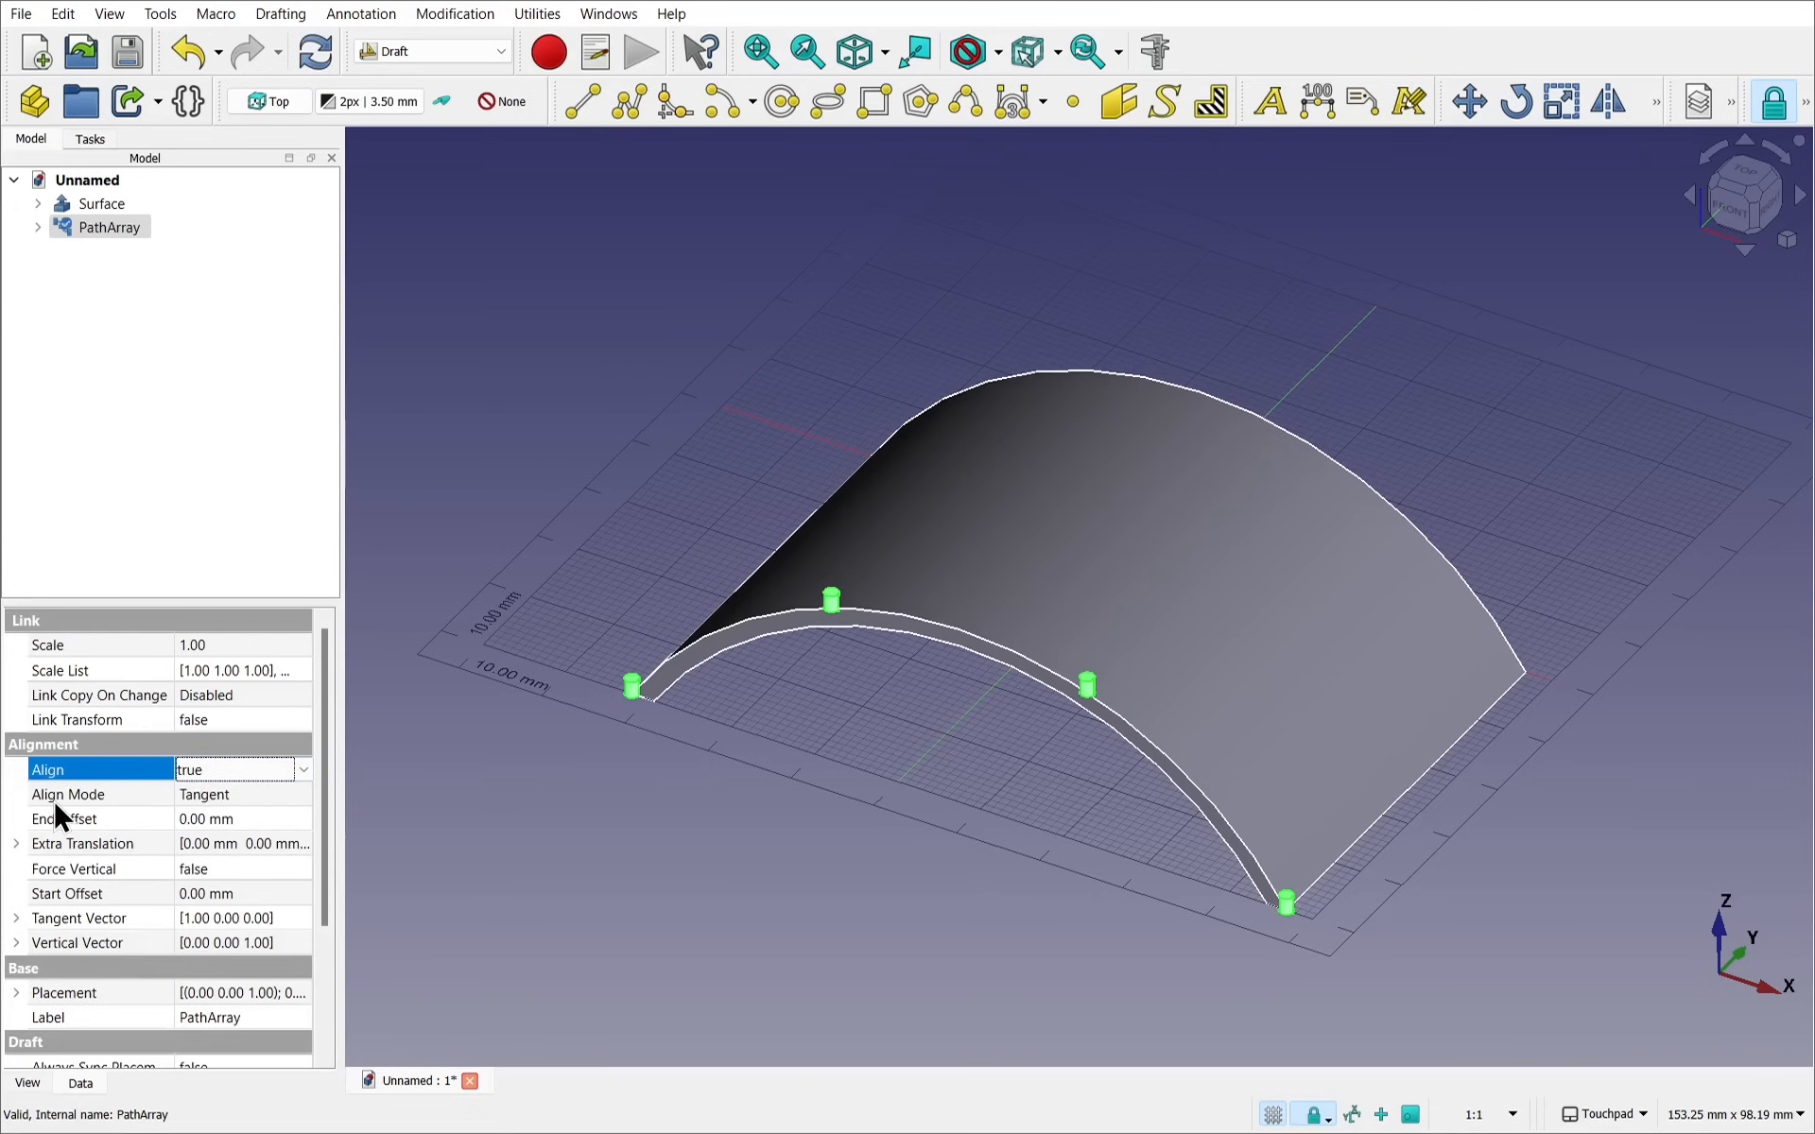
Try the Original align mode on the path array and inspect the cylinders' orientation from the front
{"action": "left_click", "coordinate": [232, 797]}
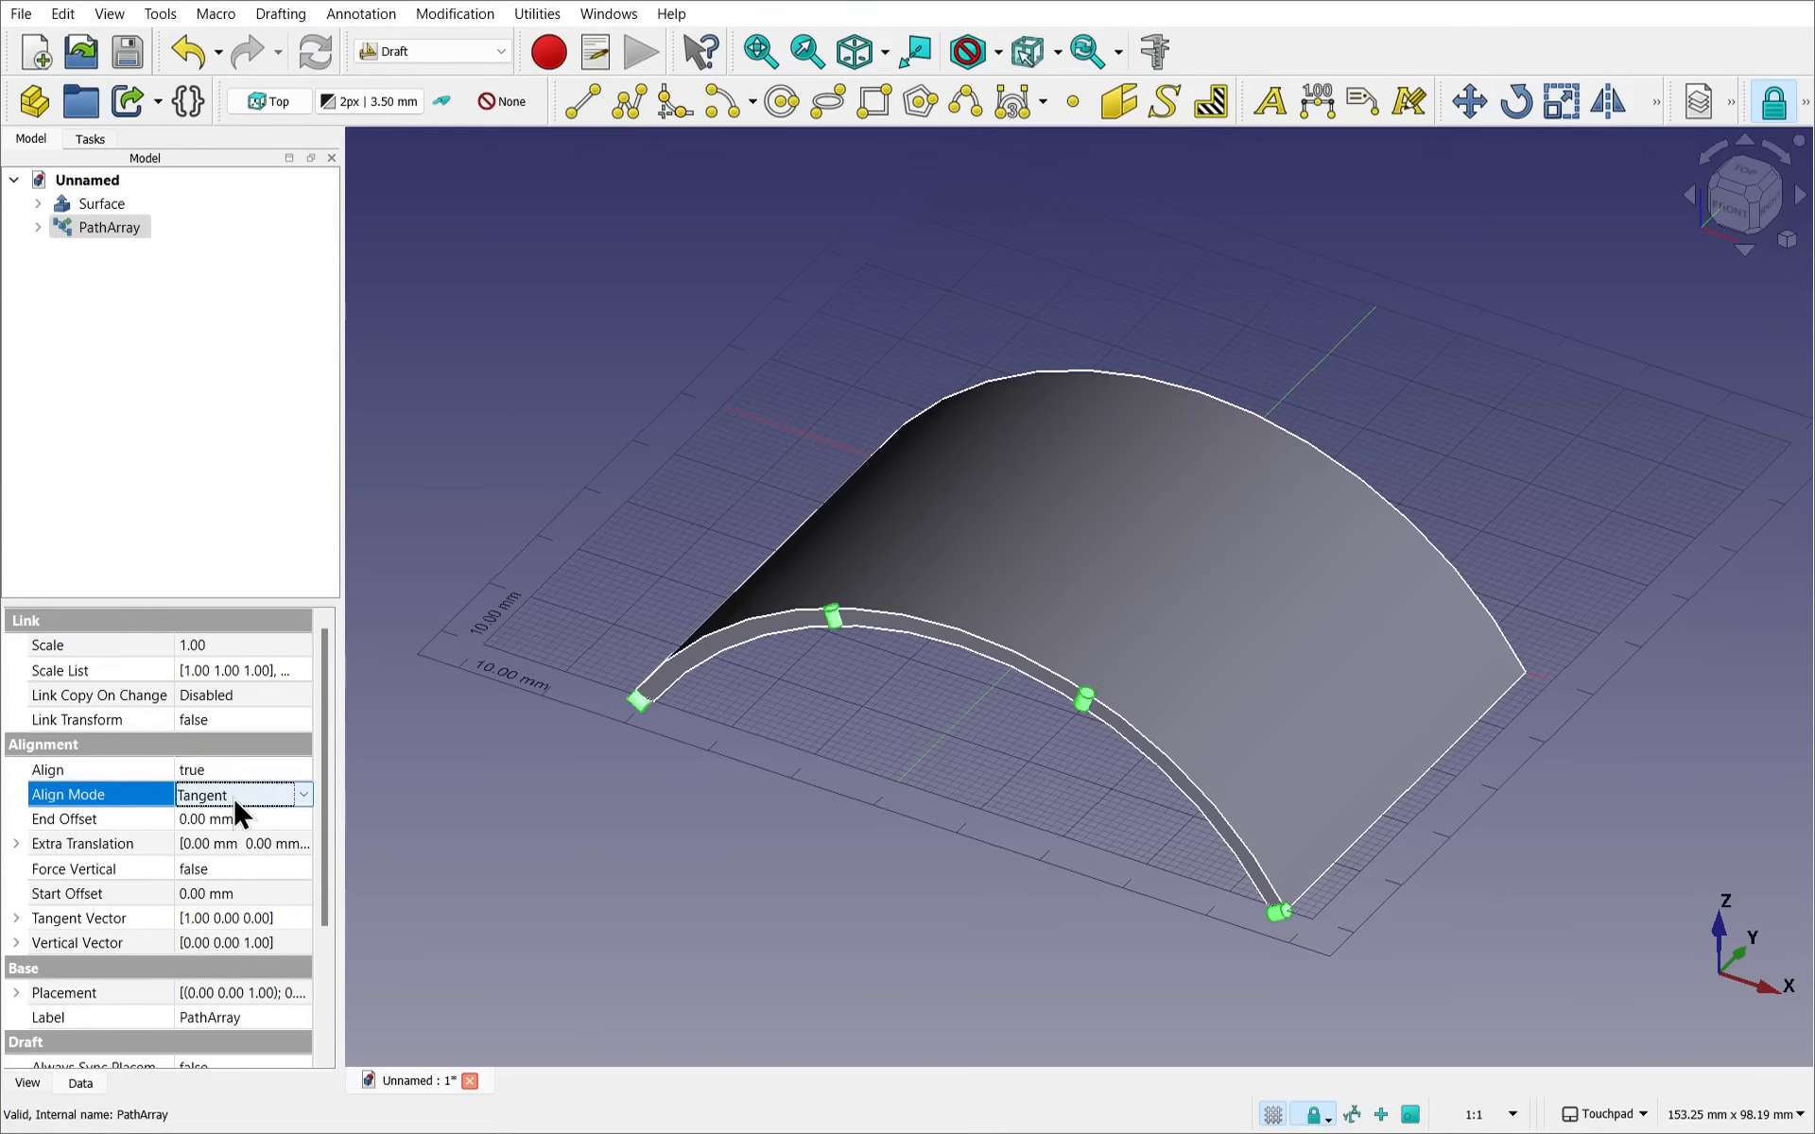
{"action": "left_click", "coordinate": [234, 797]}
{"action": "left_click", "coordinate": [213, 814]}
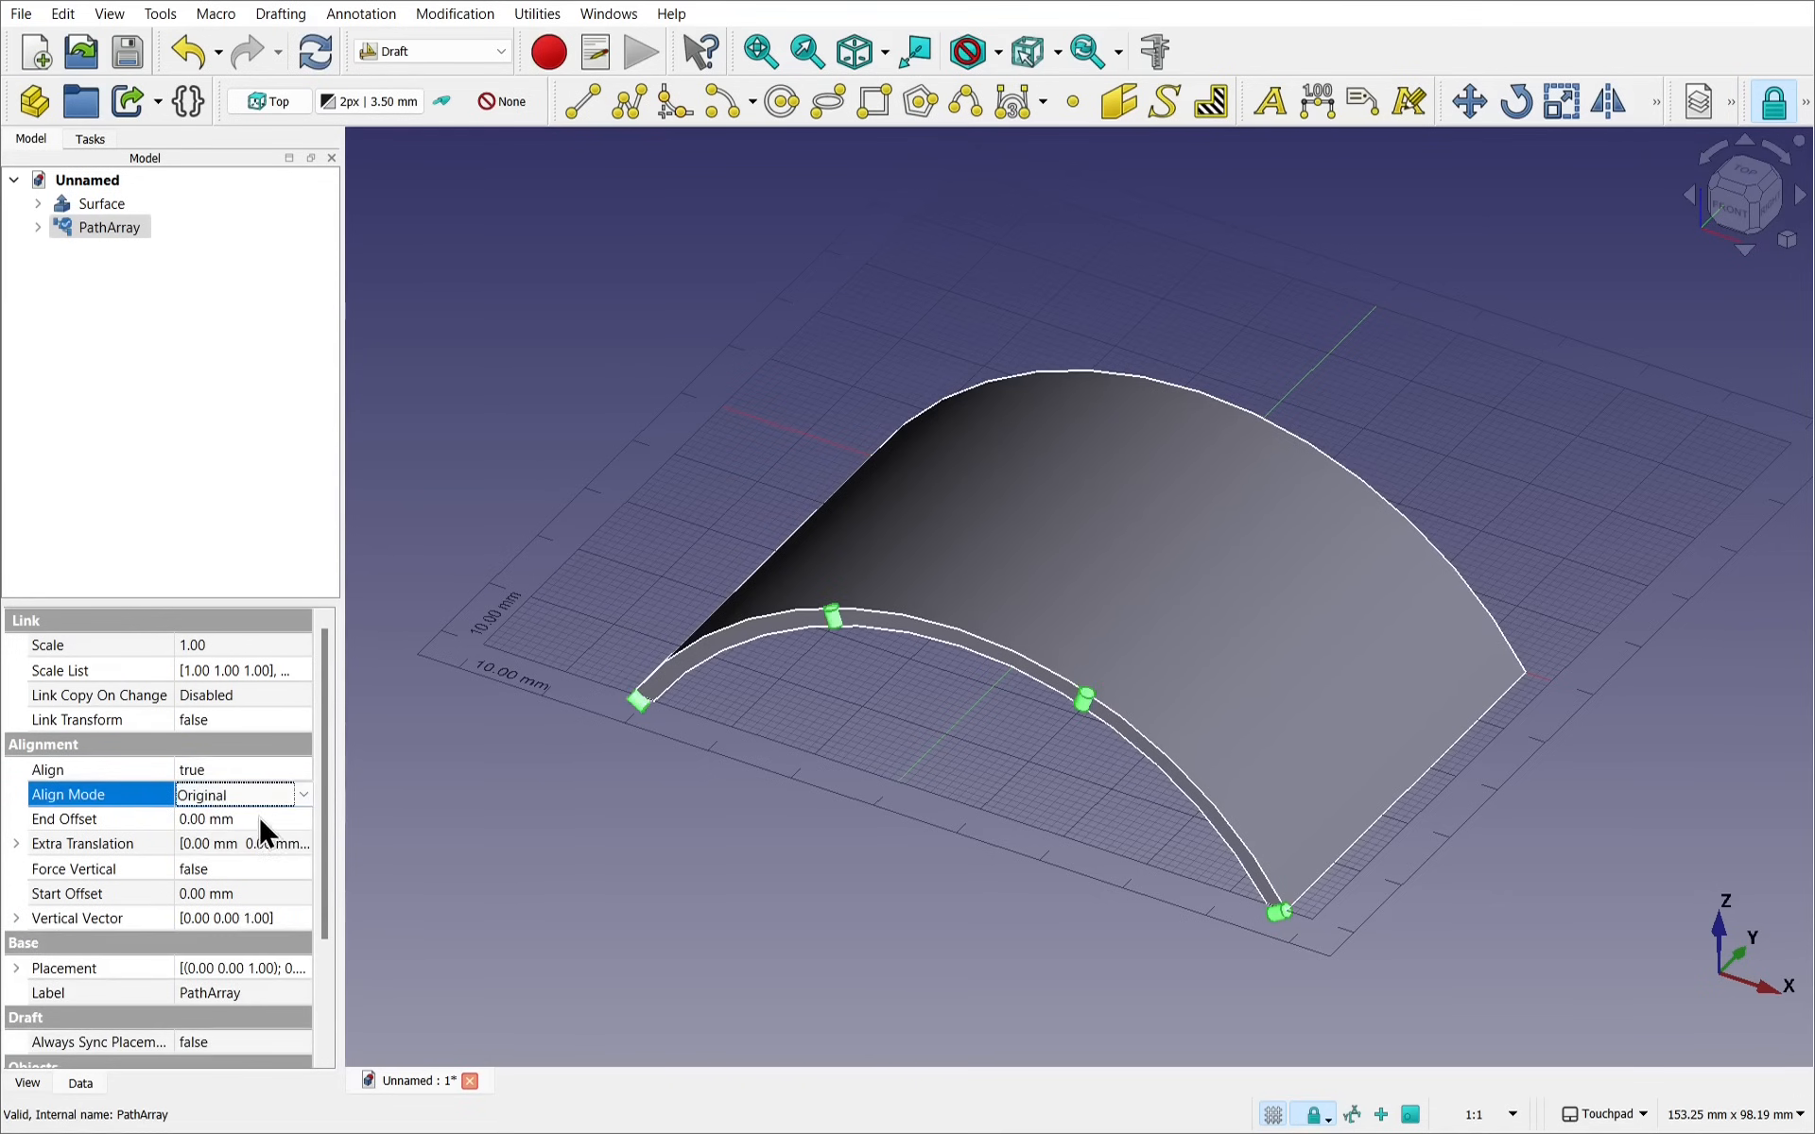
{"action": "left_click", "coordinate": [258, 819]}
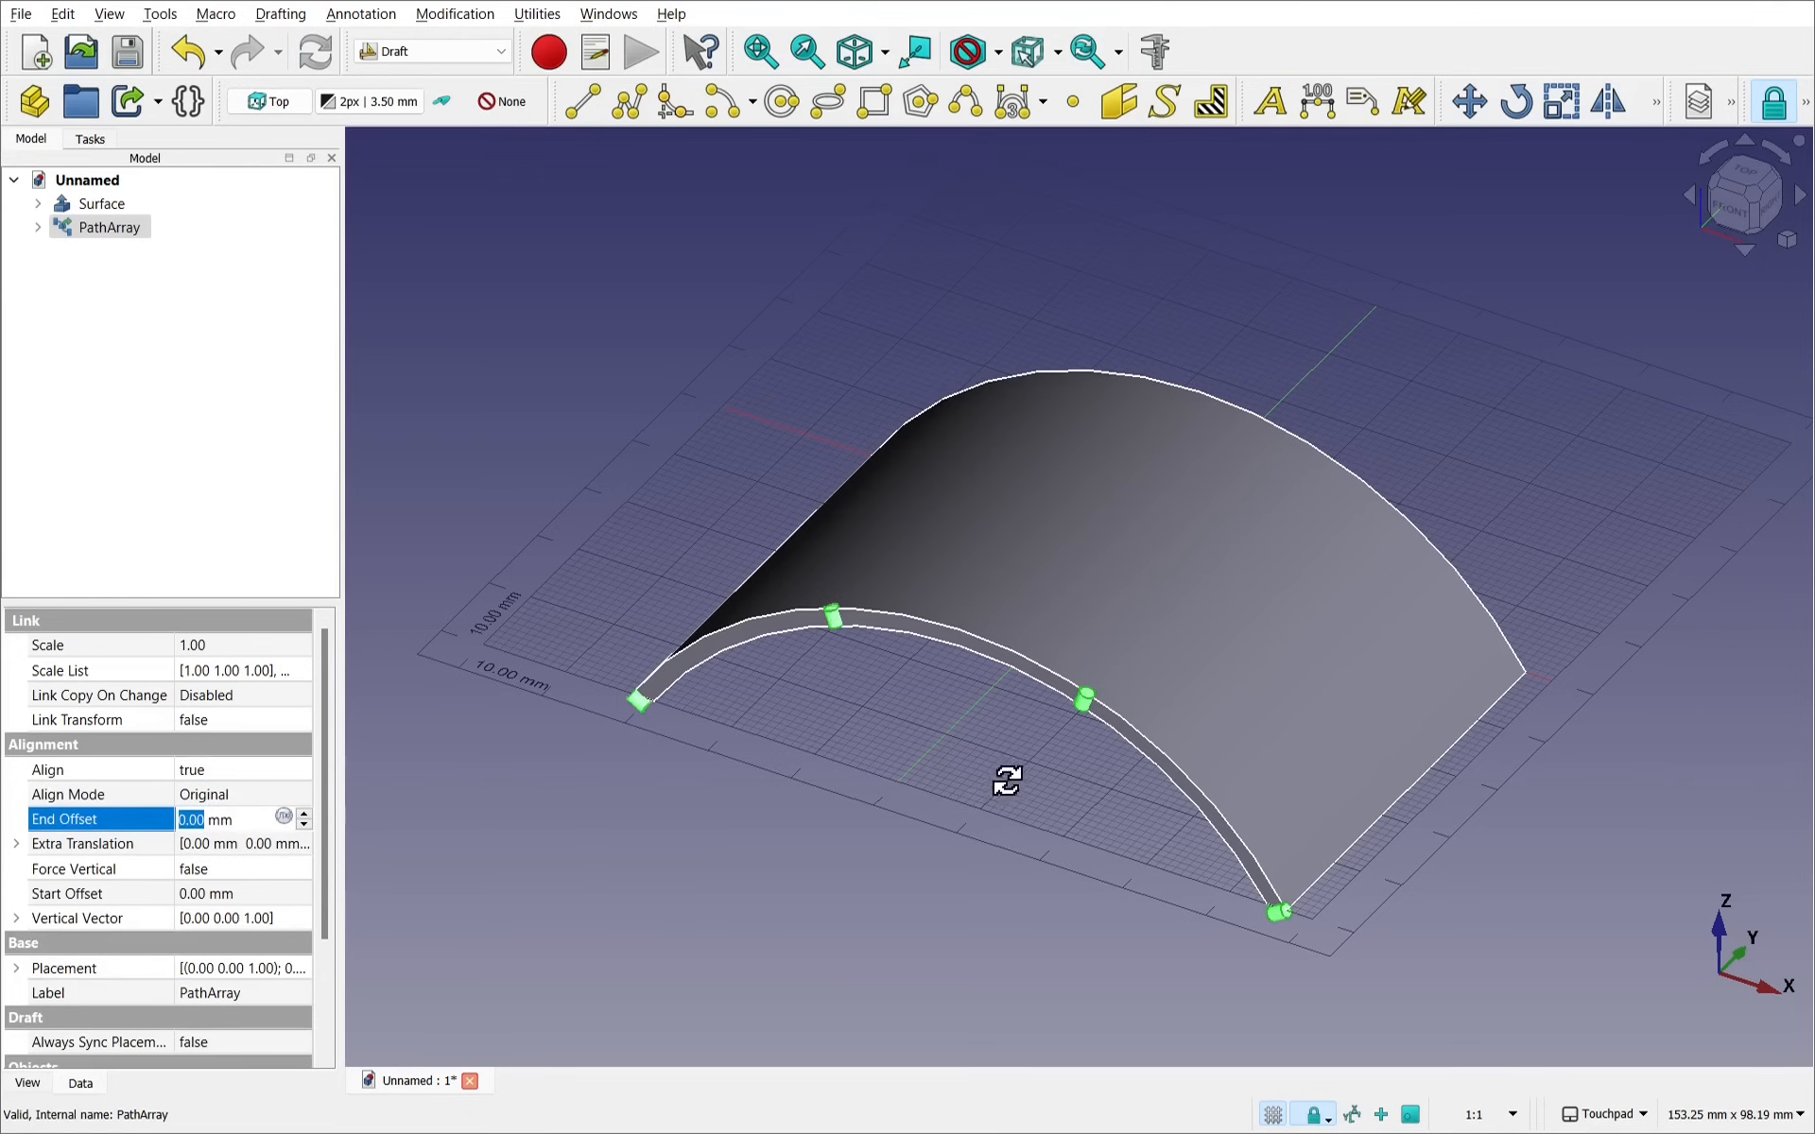
{"action": "left_click_drag", "start_coordinate": [1008, 783], "coordinate": [1070, 653], "text": "shift"}
{"action": "scroll", "coordinate": [1045, 613], "scroll_direction": "up", "scroll_amount": 3}
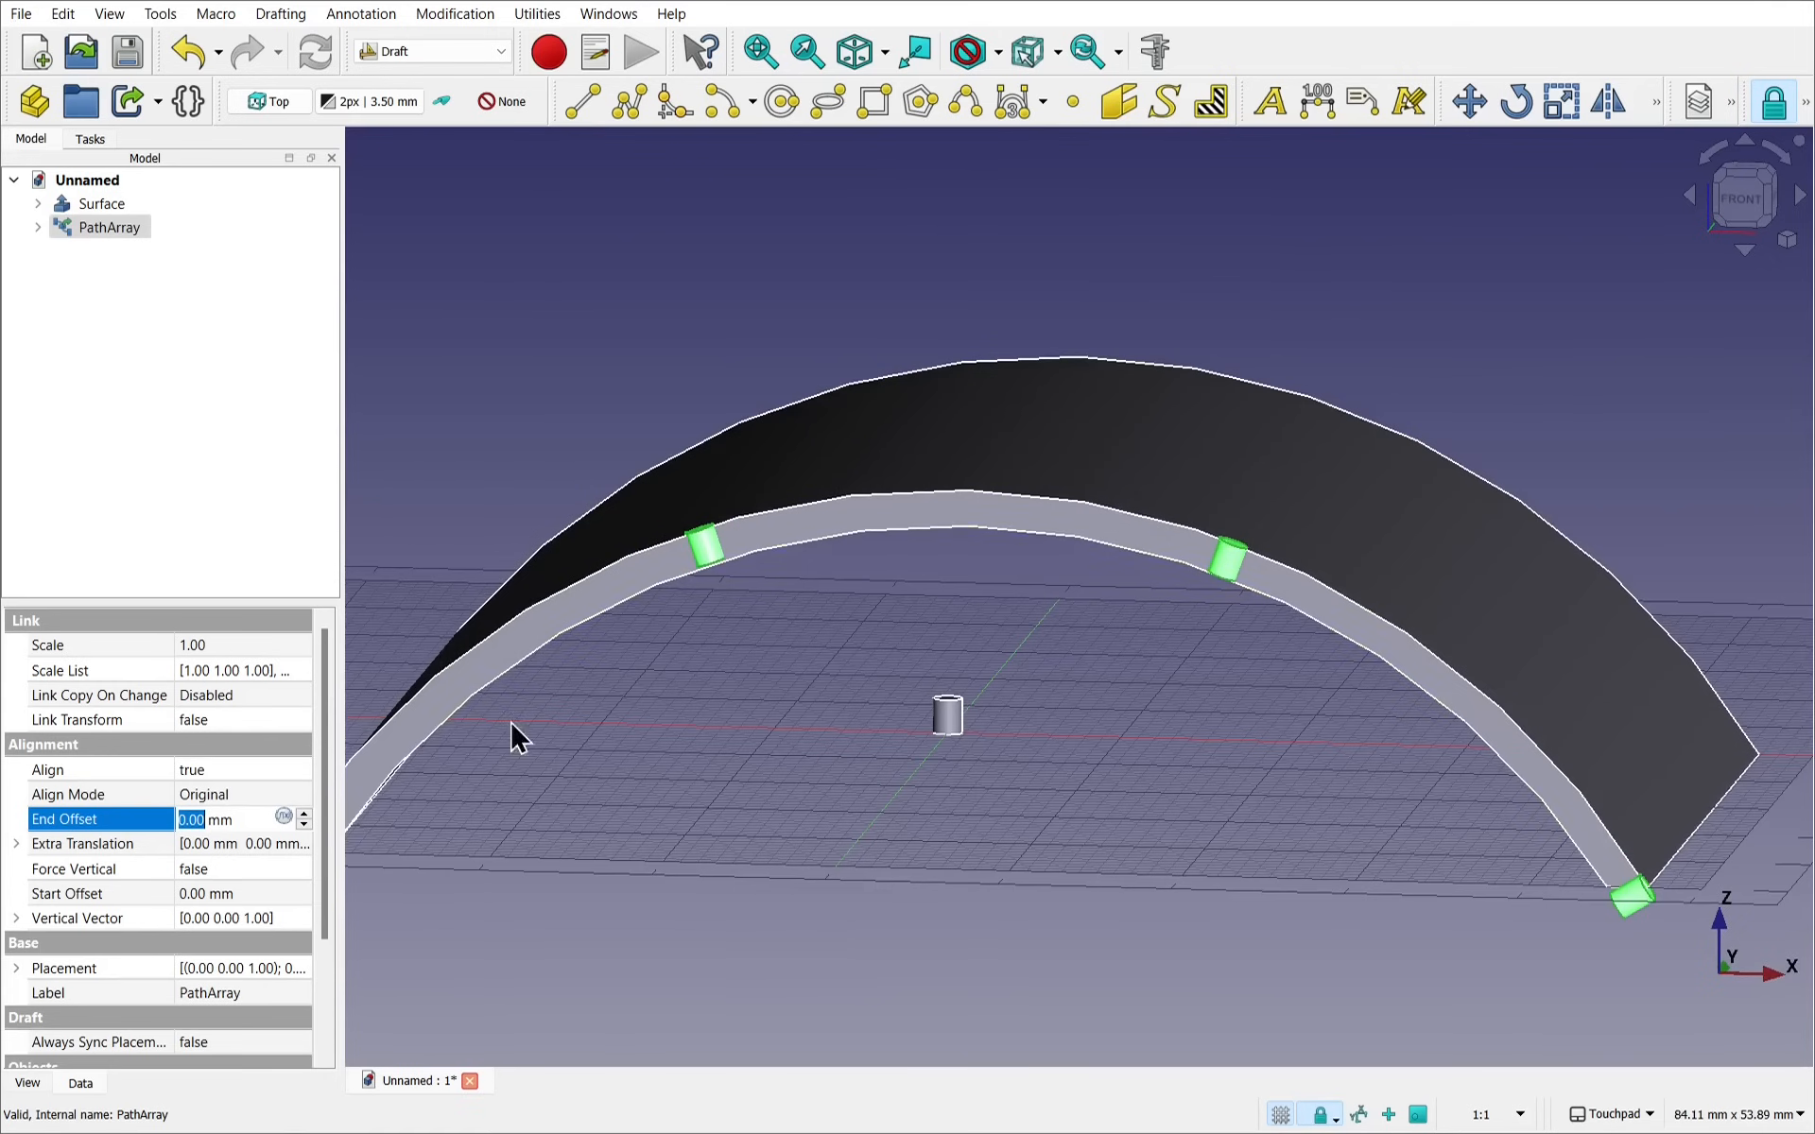
Try the Frenet align mode on the path array
{"action": "left_click", "coordinate": [246, 796]}
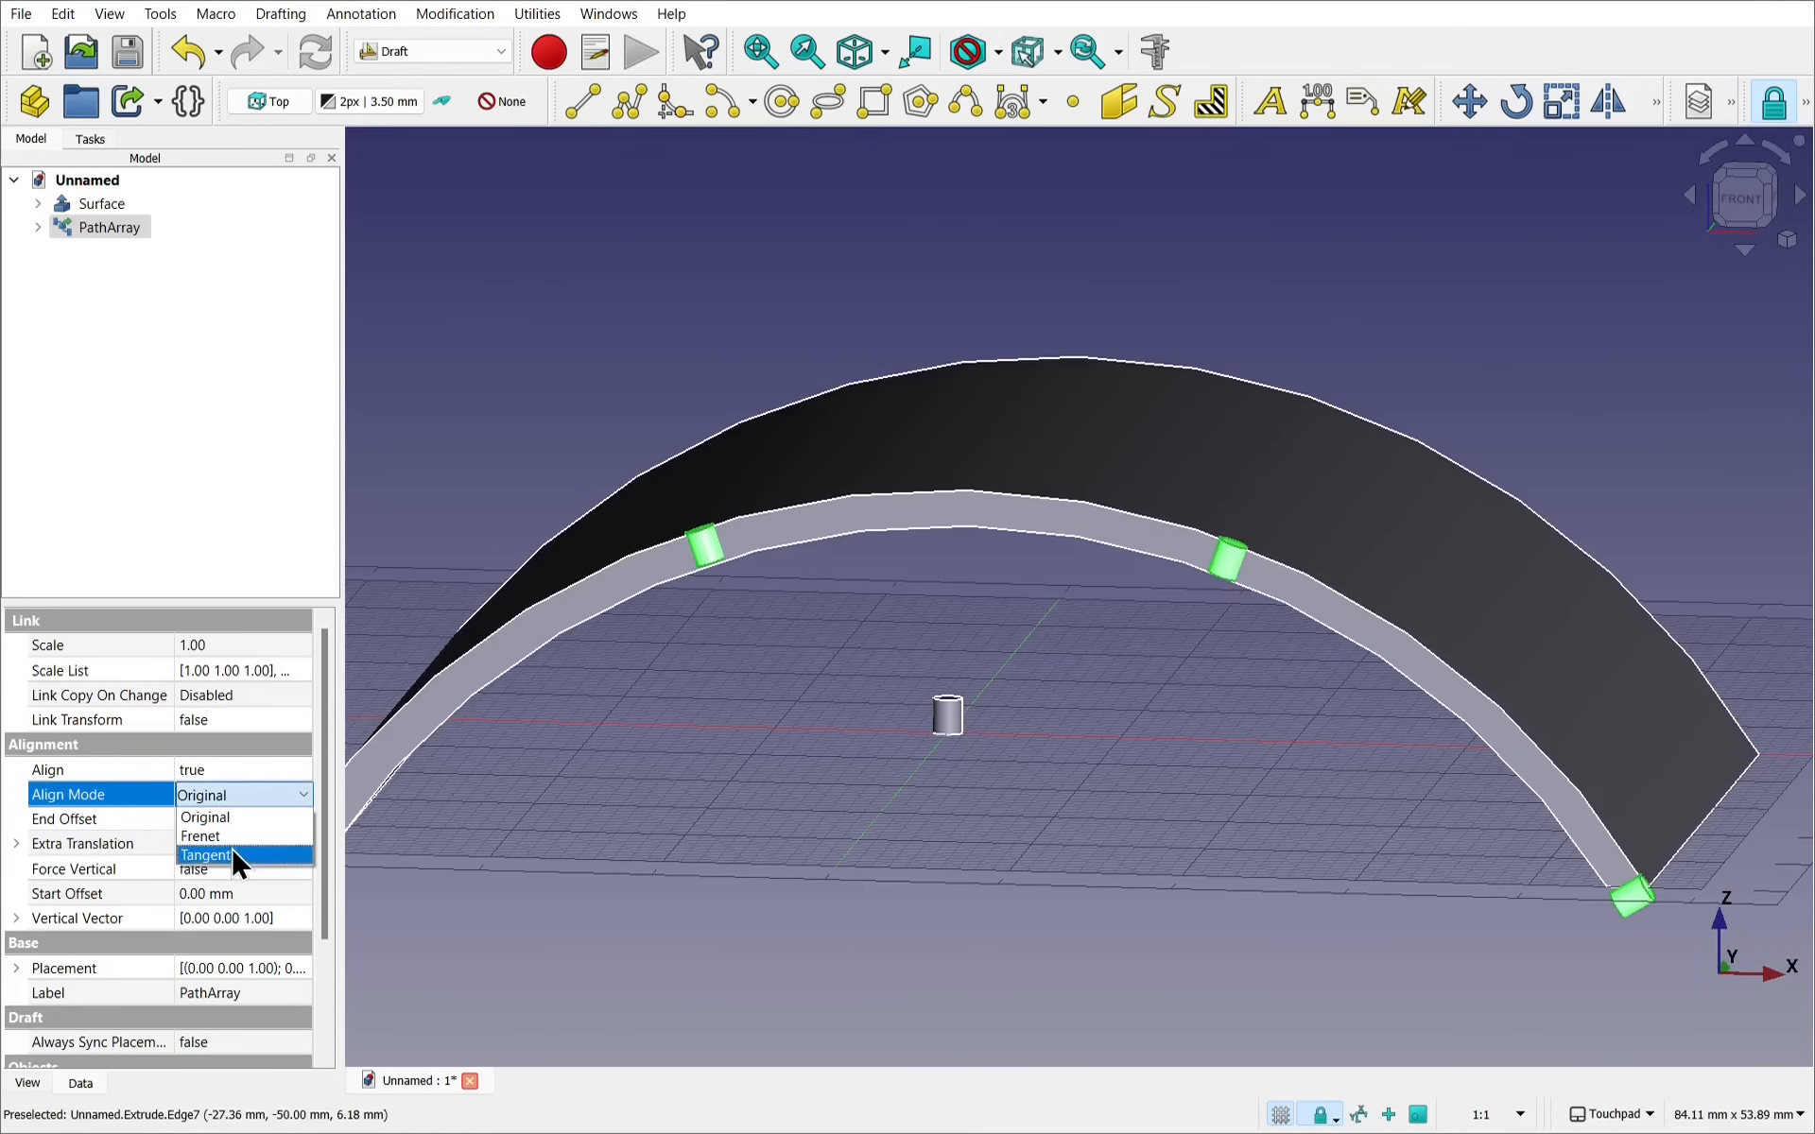
{"action": "left_click", "coordinate": [234, 838]}
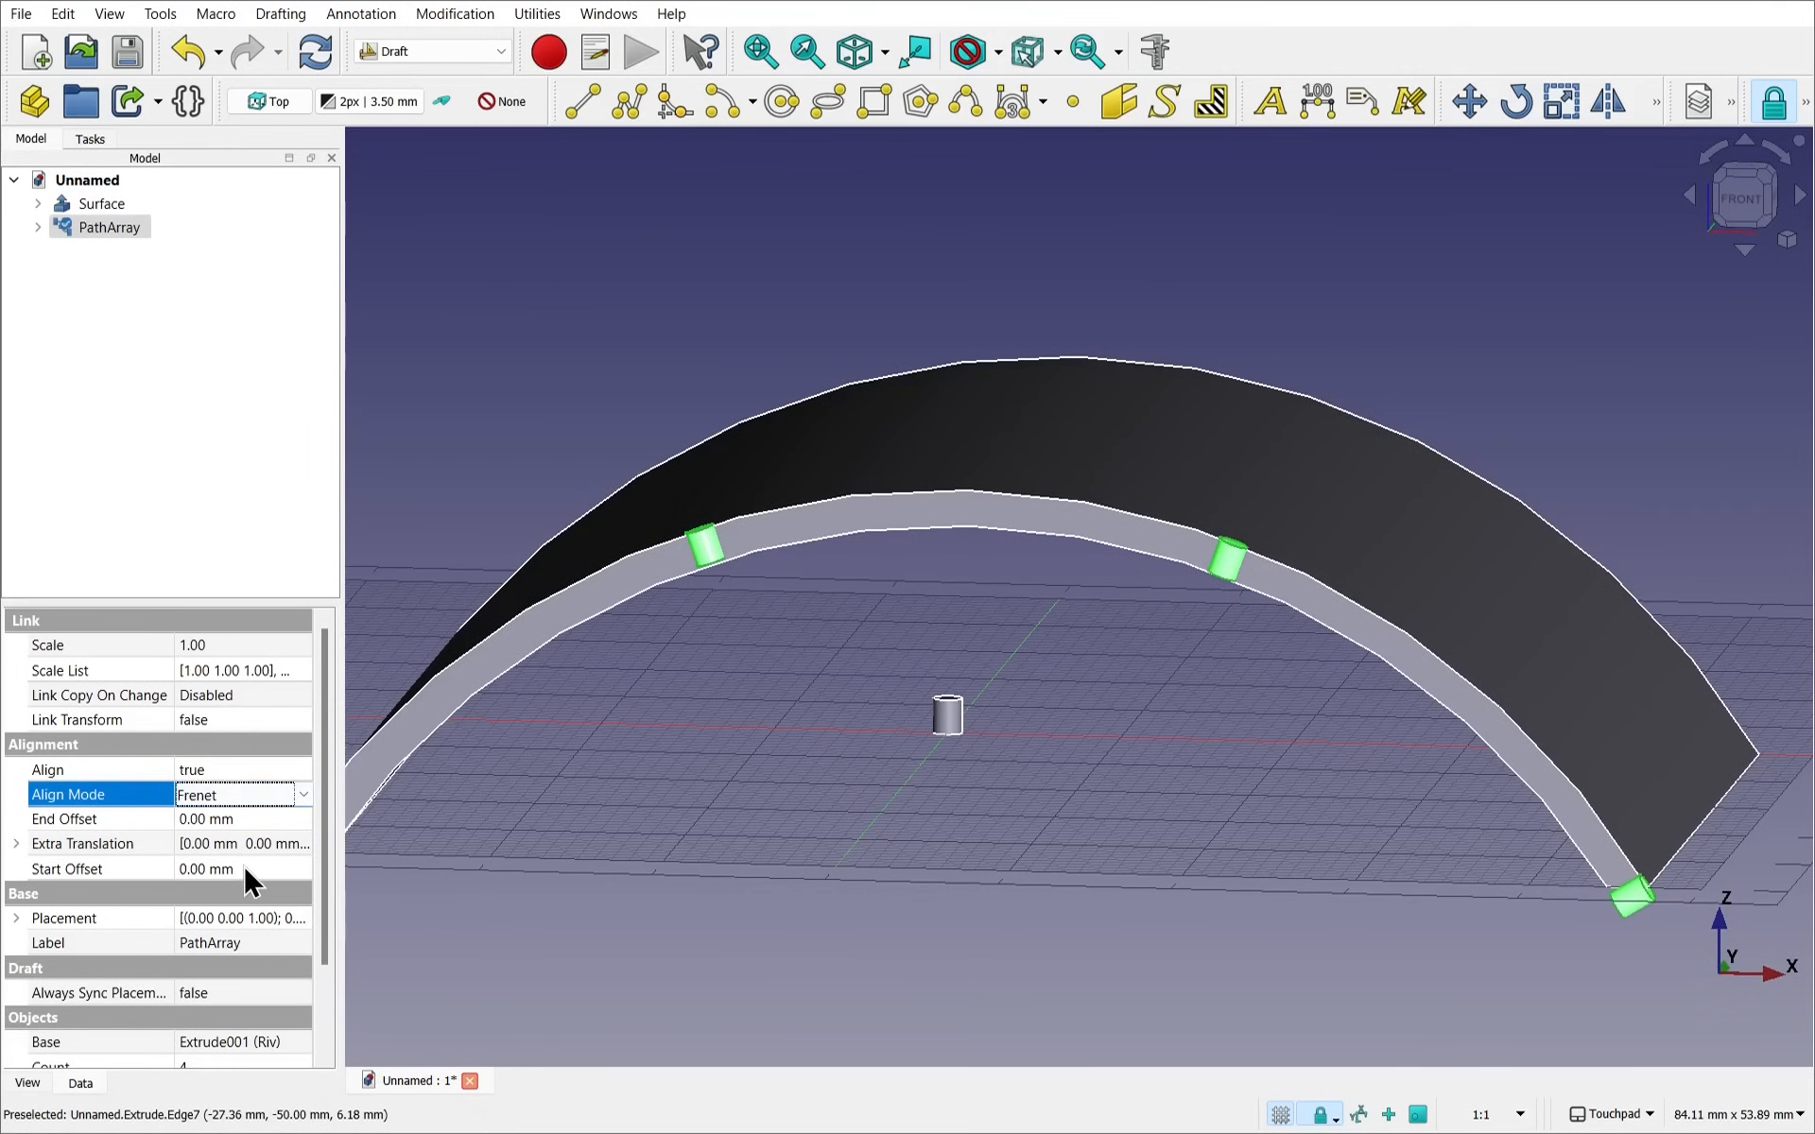
{"action": "left_click", "coordinate": [244, 869]}
Set the path array's align mode to Tangent and clear the selection to apply it
{"action": "left_click", "coordinate": [242, 797]}
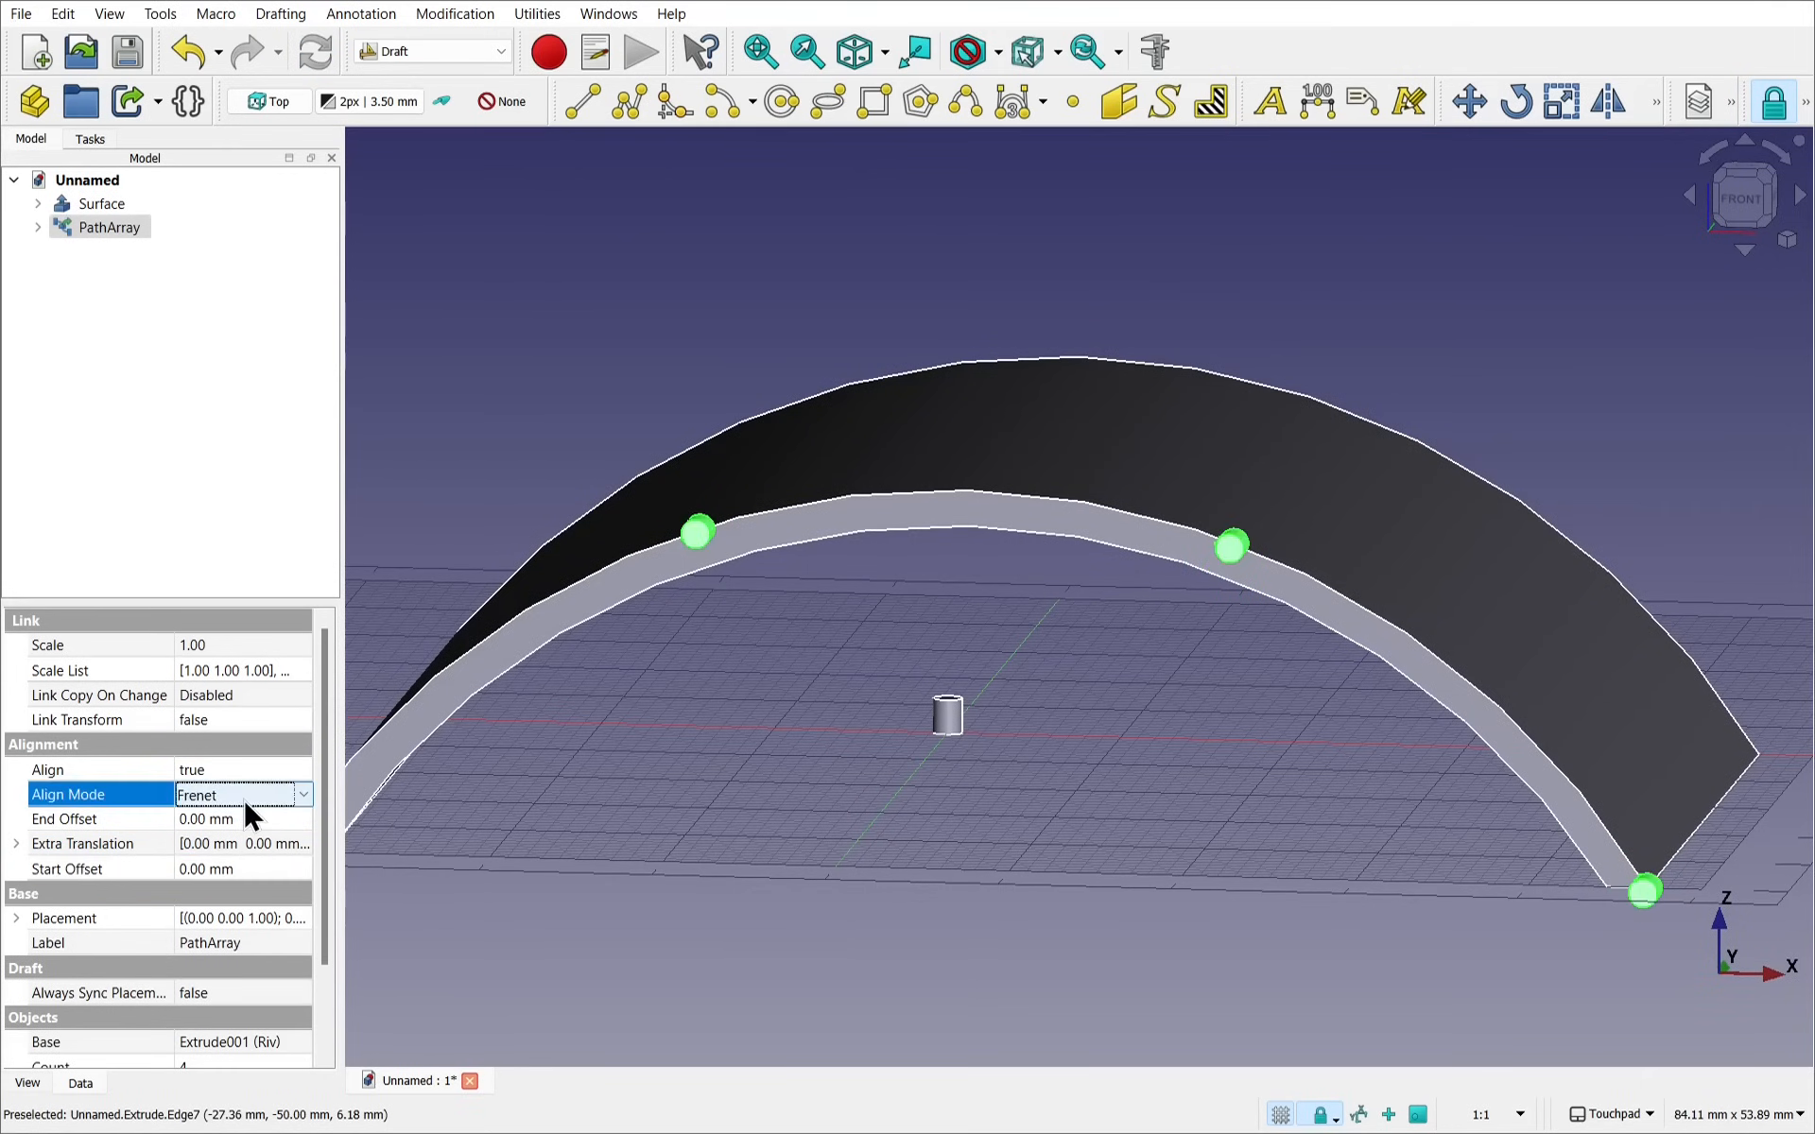
{"action": "left_click", "coordinate": [231, 852]}
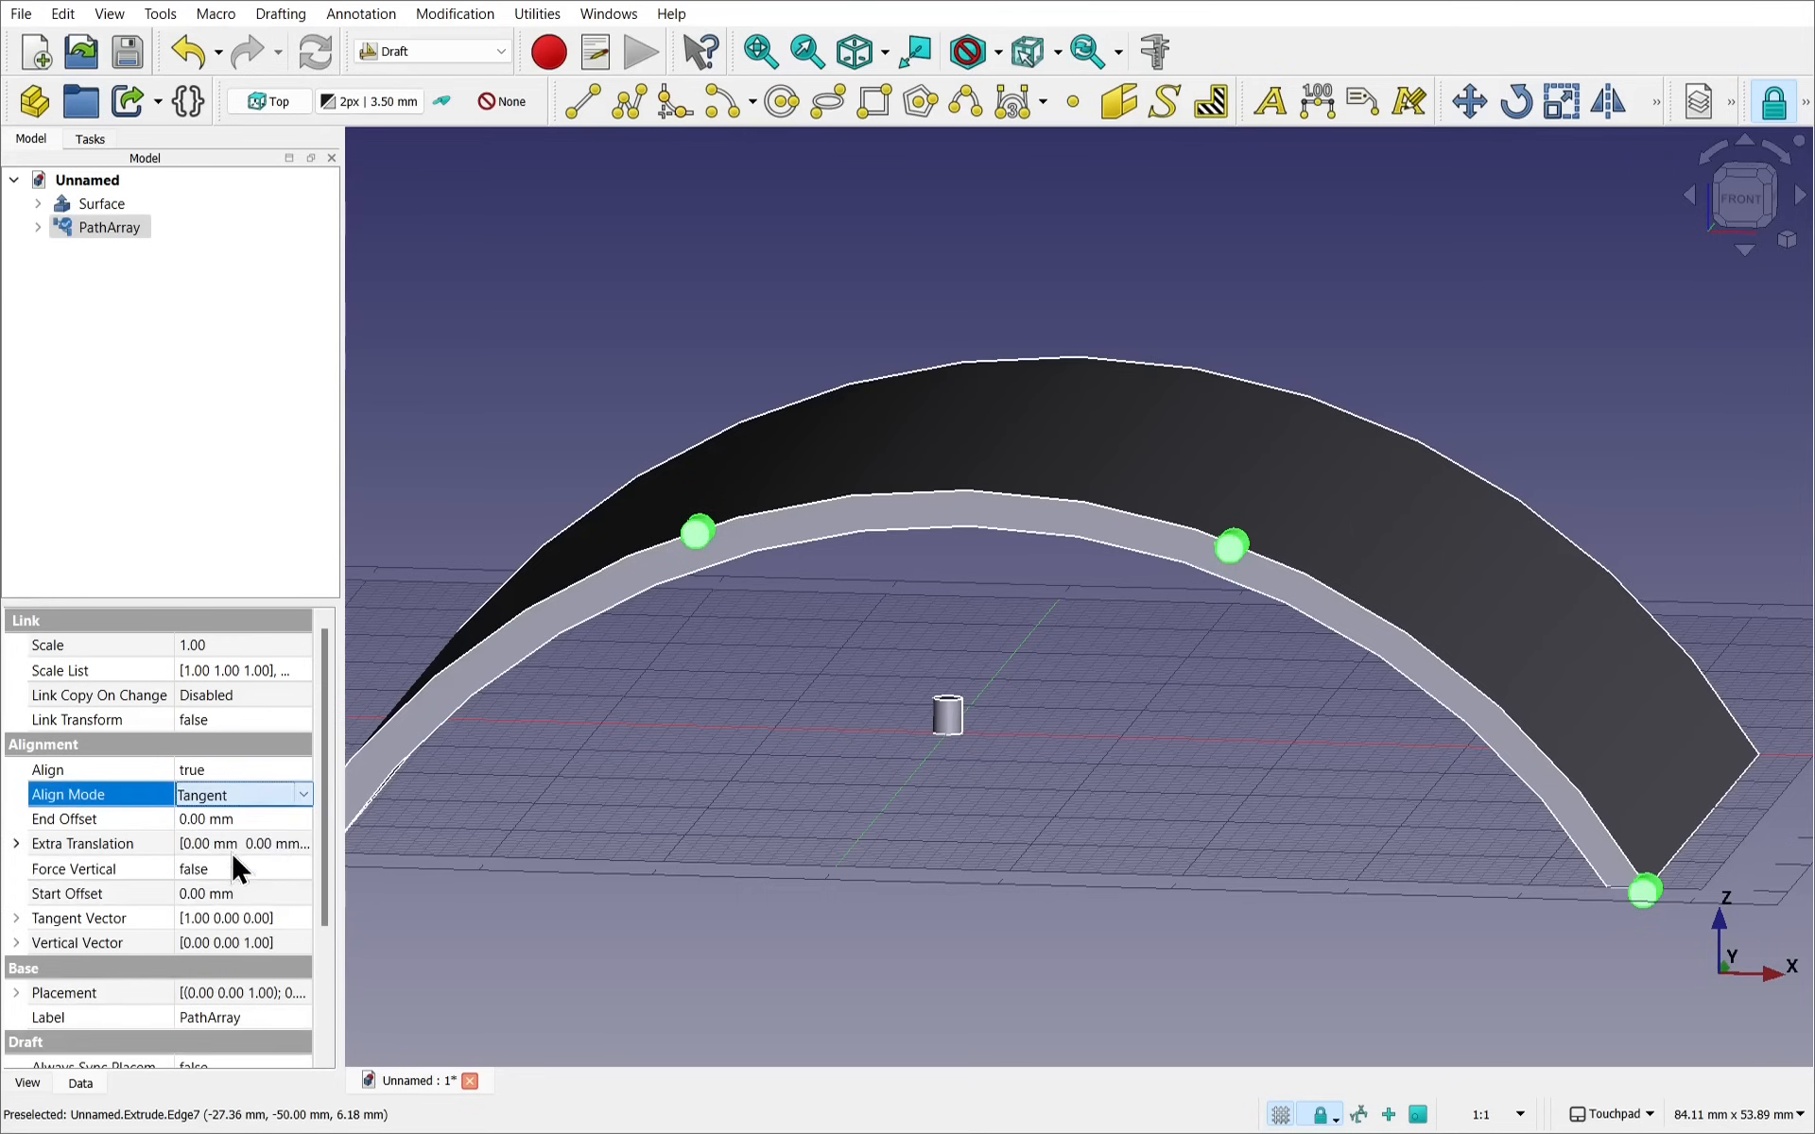
{"action": "left_click", "coordinate": [616, 728]}
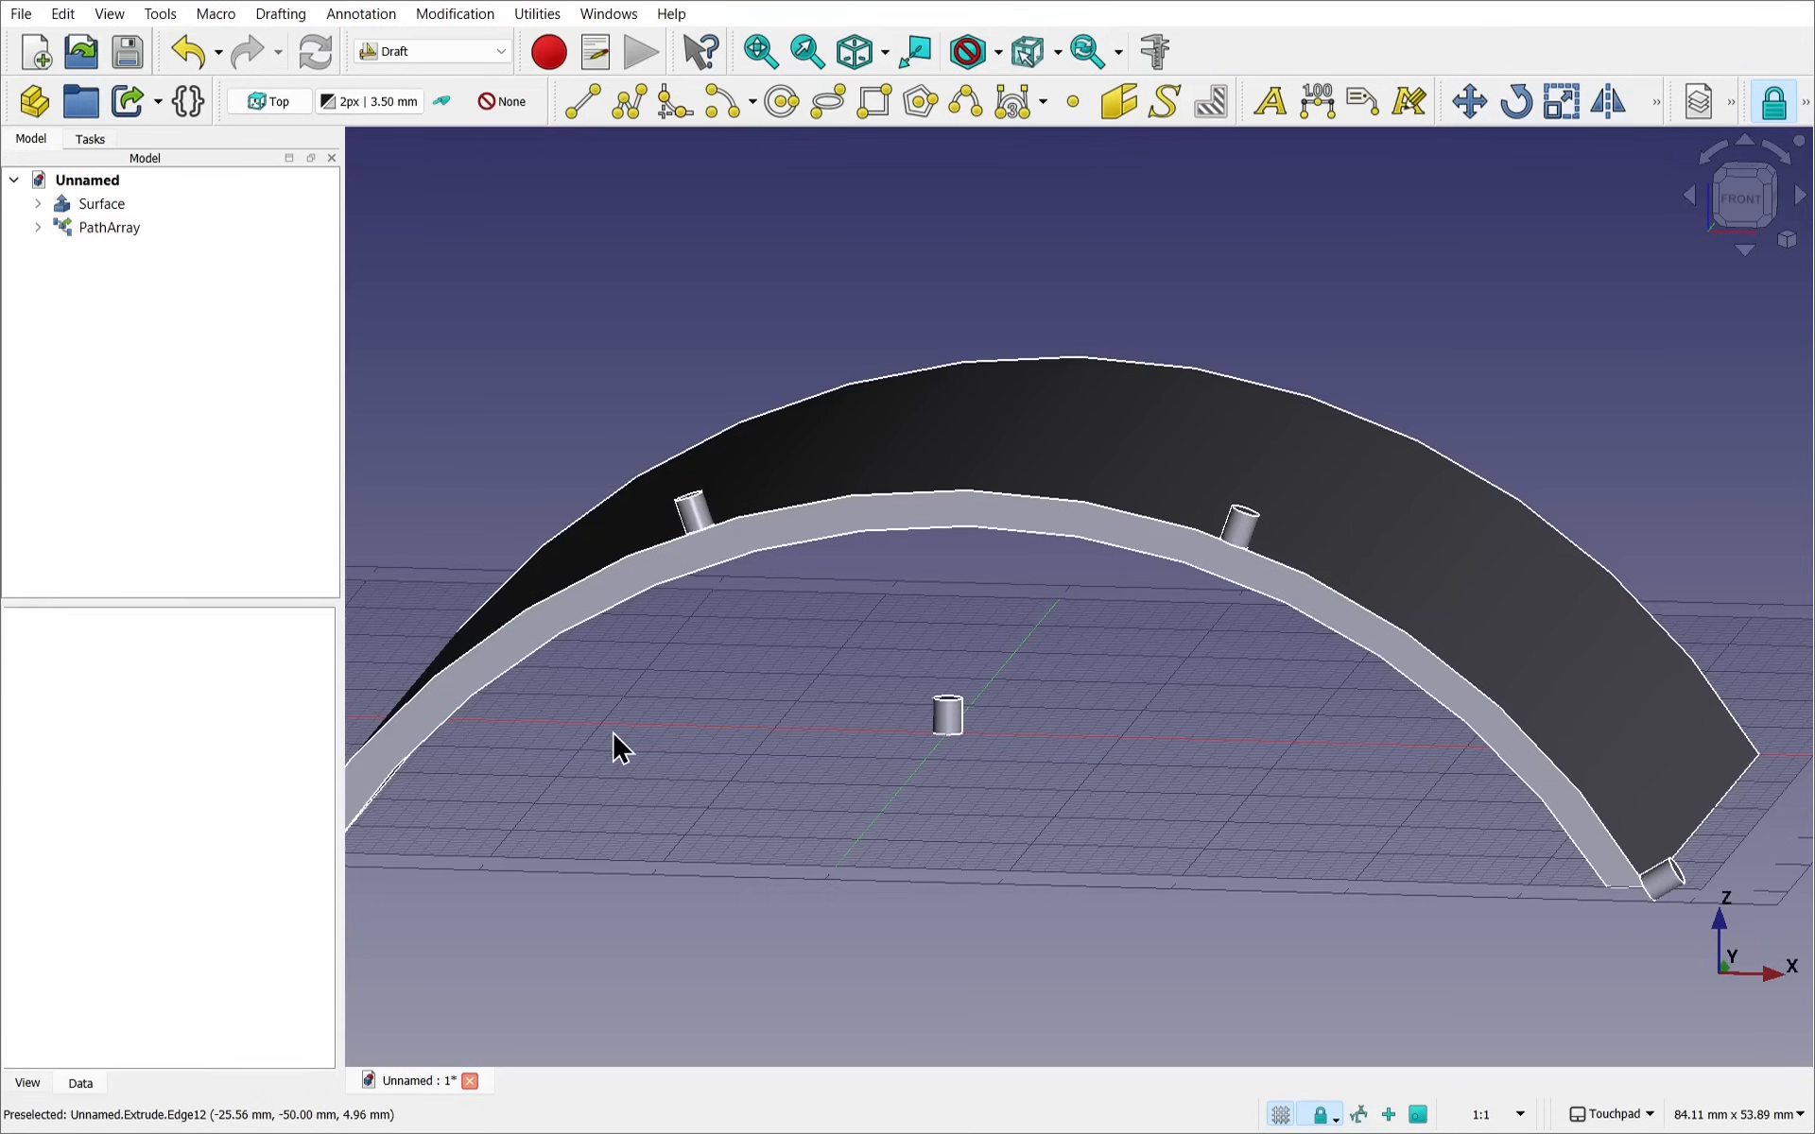
Examine the tangent-aligned cylinders along the plate's curved edge from several angles
{"action": "middle_click_drag", "start_coordinate": [907, 620], "coordinate": [673, 577]}
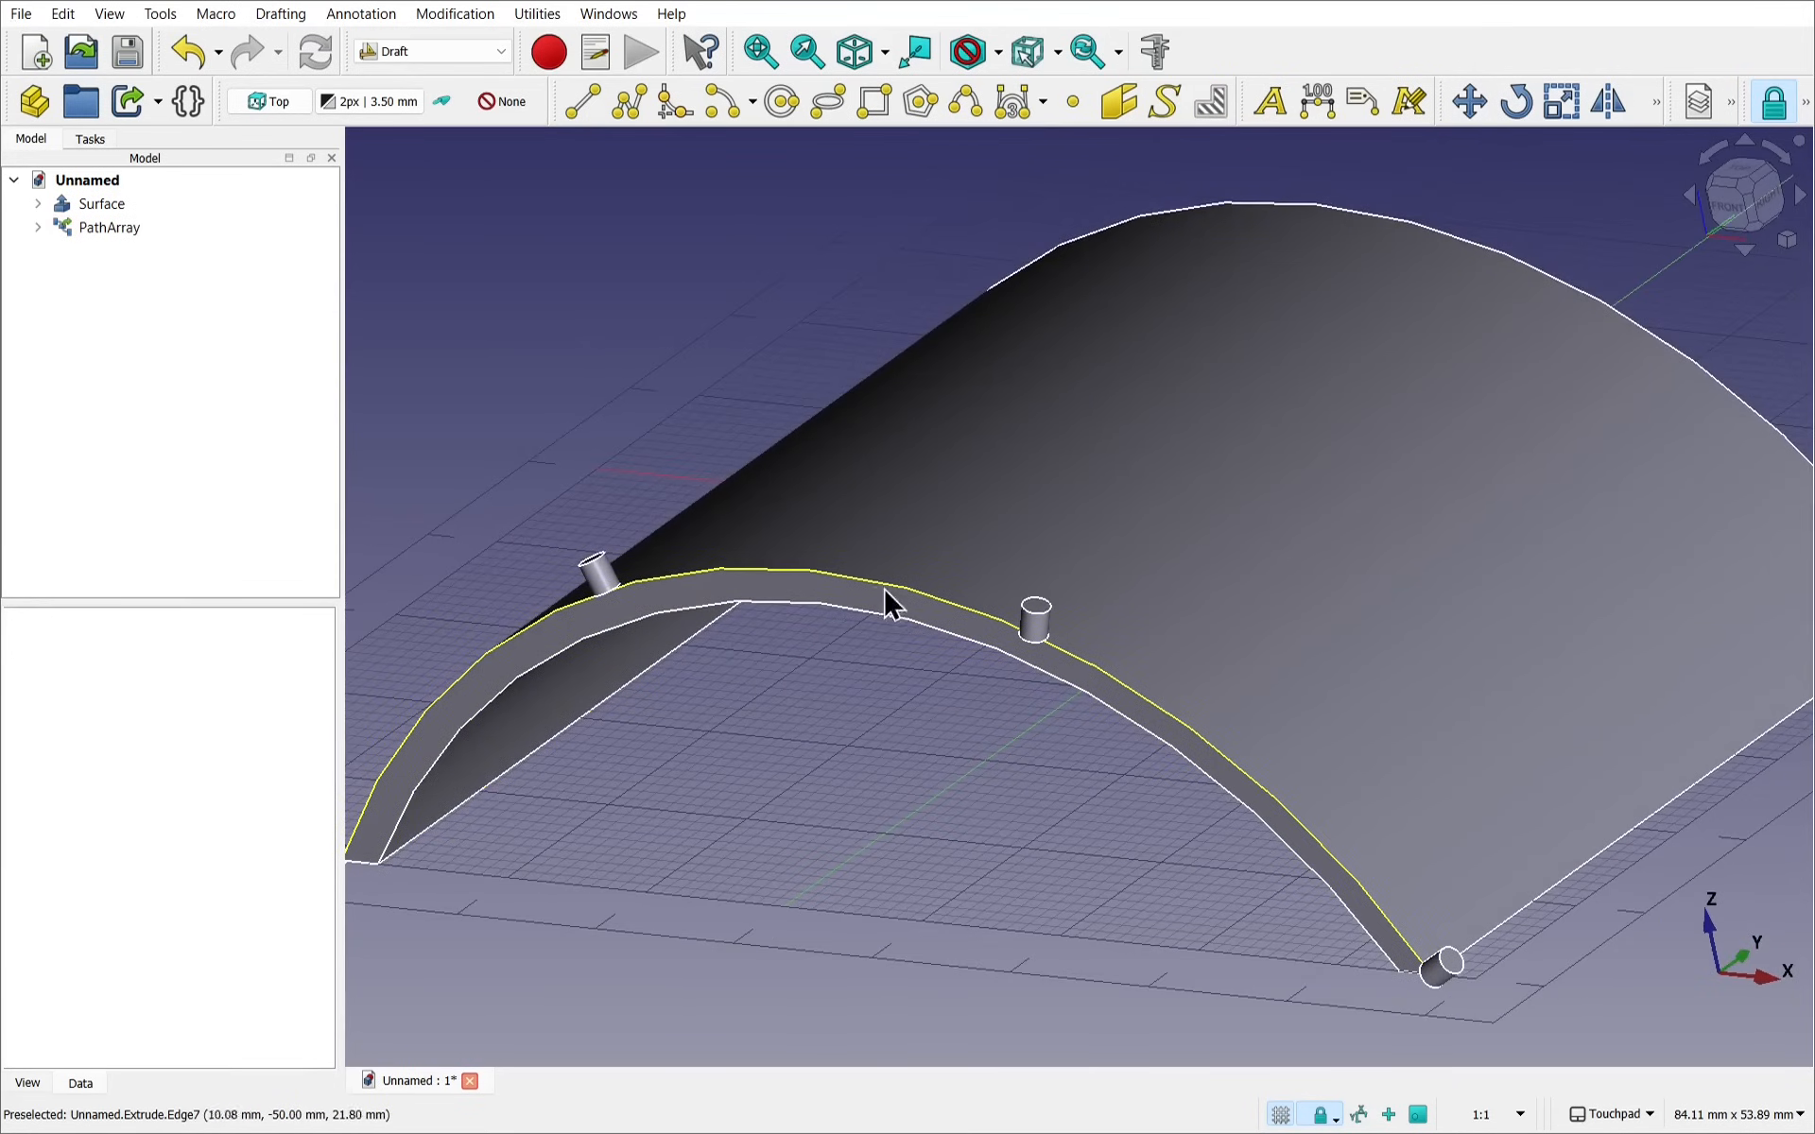
{"action": "middle_click_drag", "start_coordinate": [882, 587], "coordinate": [1053, 660]}
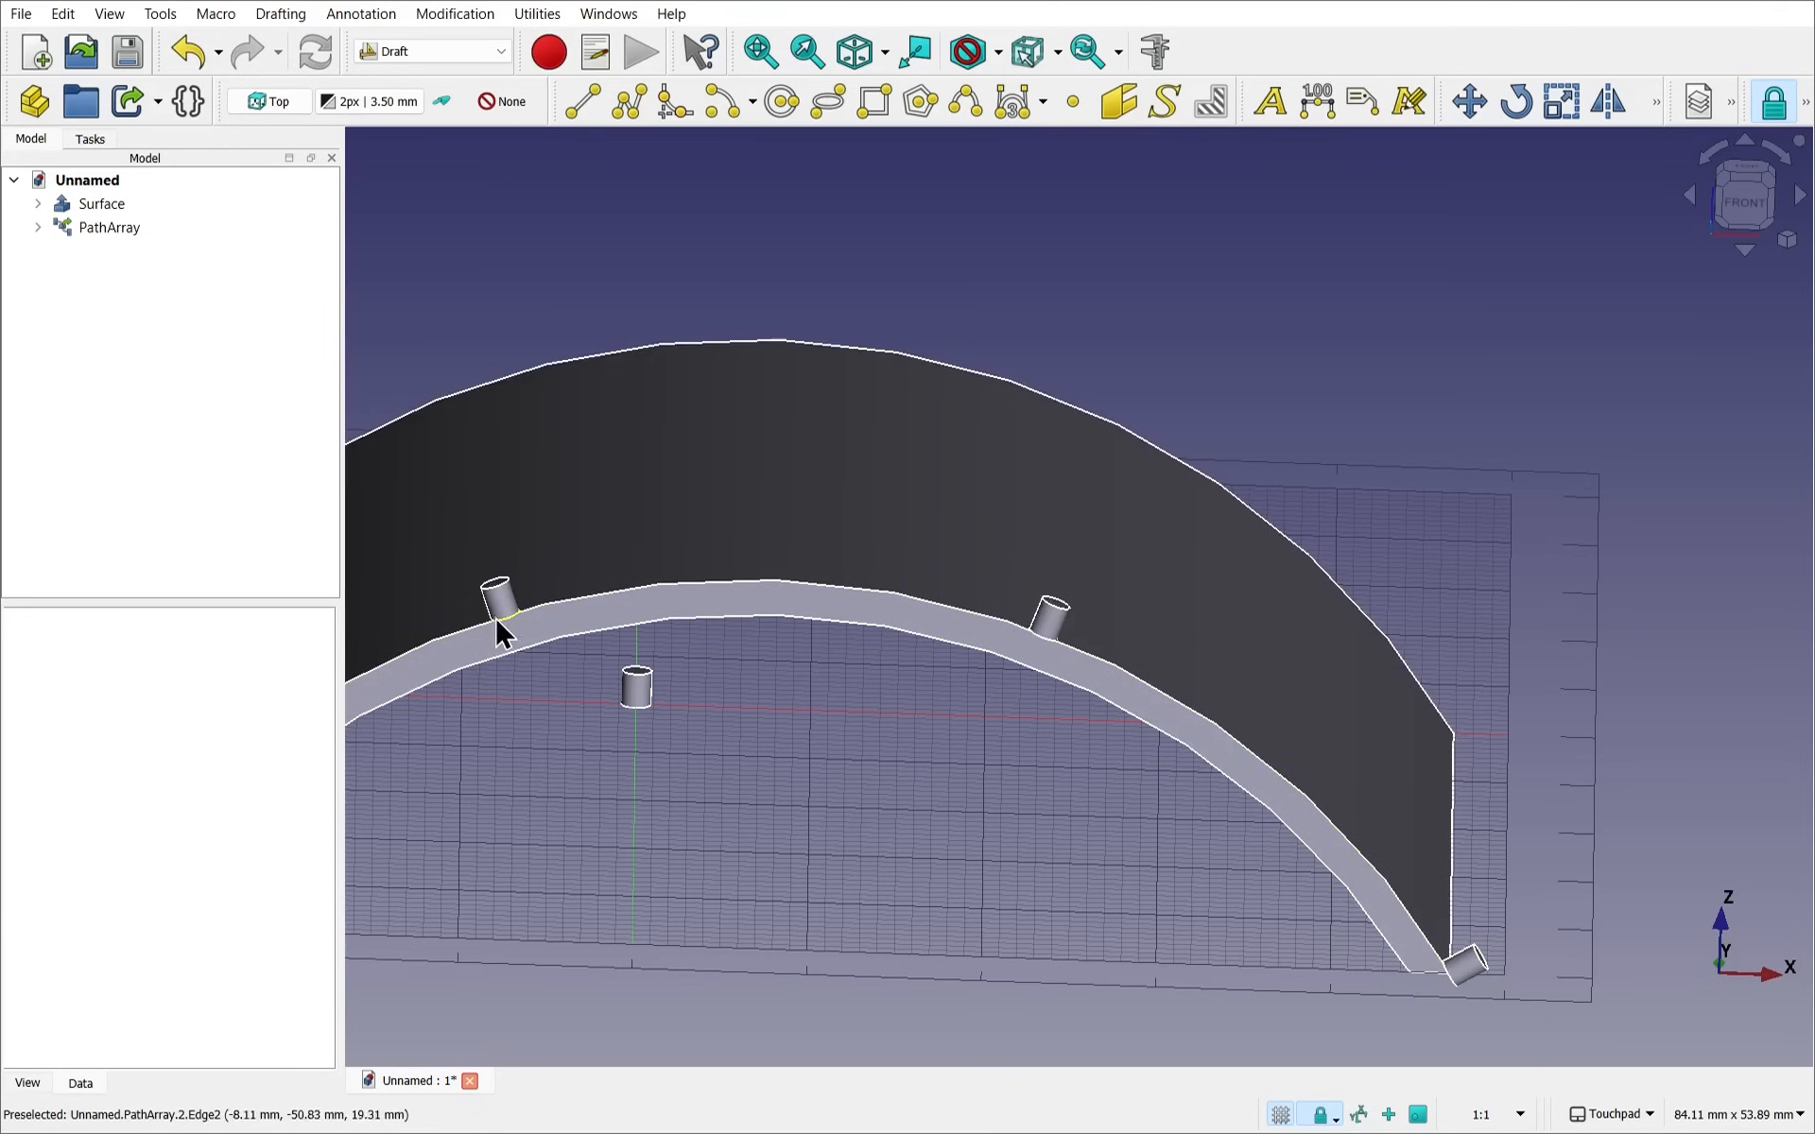
{"action": "middle_click_drag", "start_coordinate": [488, 567], "coordinate": [745, 664]}
{"action": "scroll", "coordinate": [541, 640], "scroll_direction": "down", "scroll_amount": 3}
{"action": "scroll", "coordinate": [784, 657], "scroll_direction": "up", "scroll_amount": 2}
{"action": "scroll", "coordinate": [1025, 633], "scroll_direction": "down", "scroll_amount": 2}
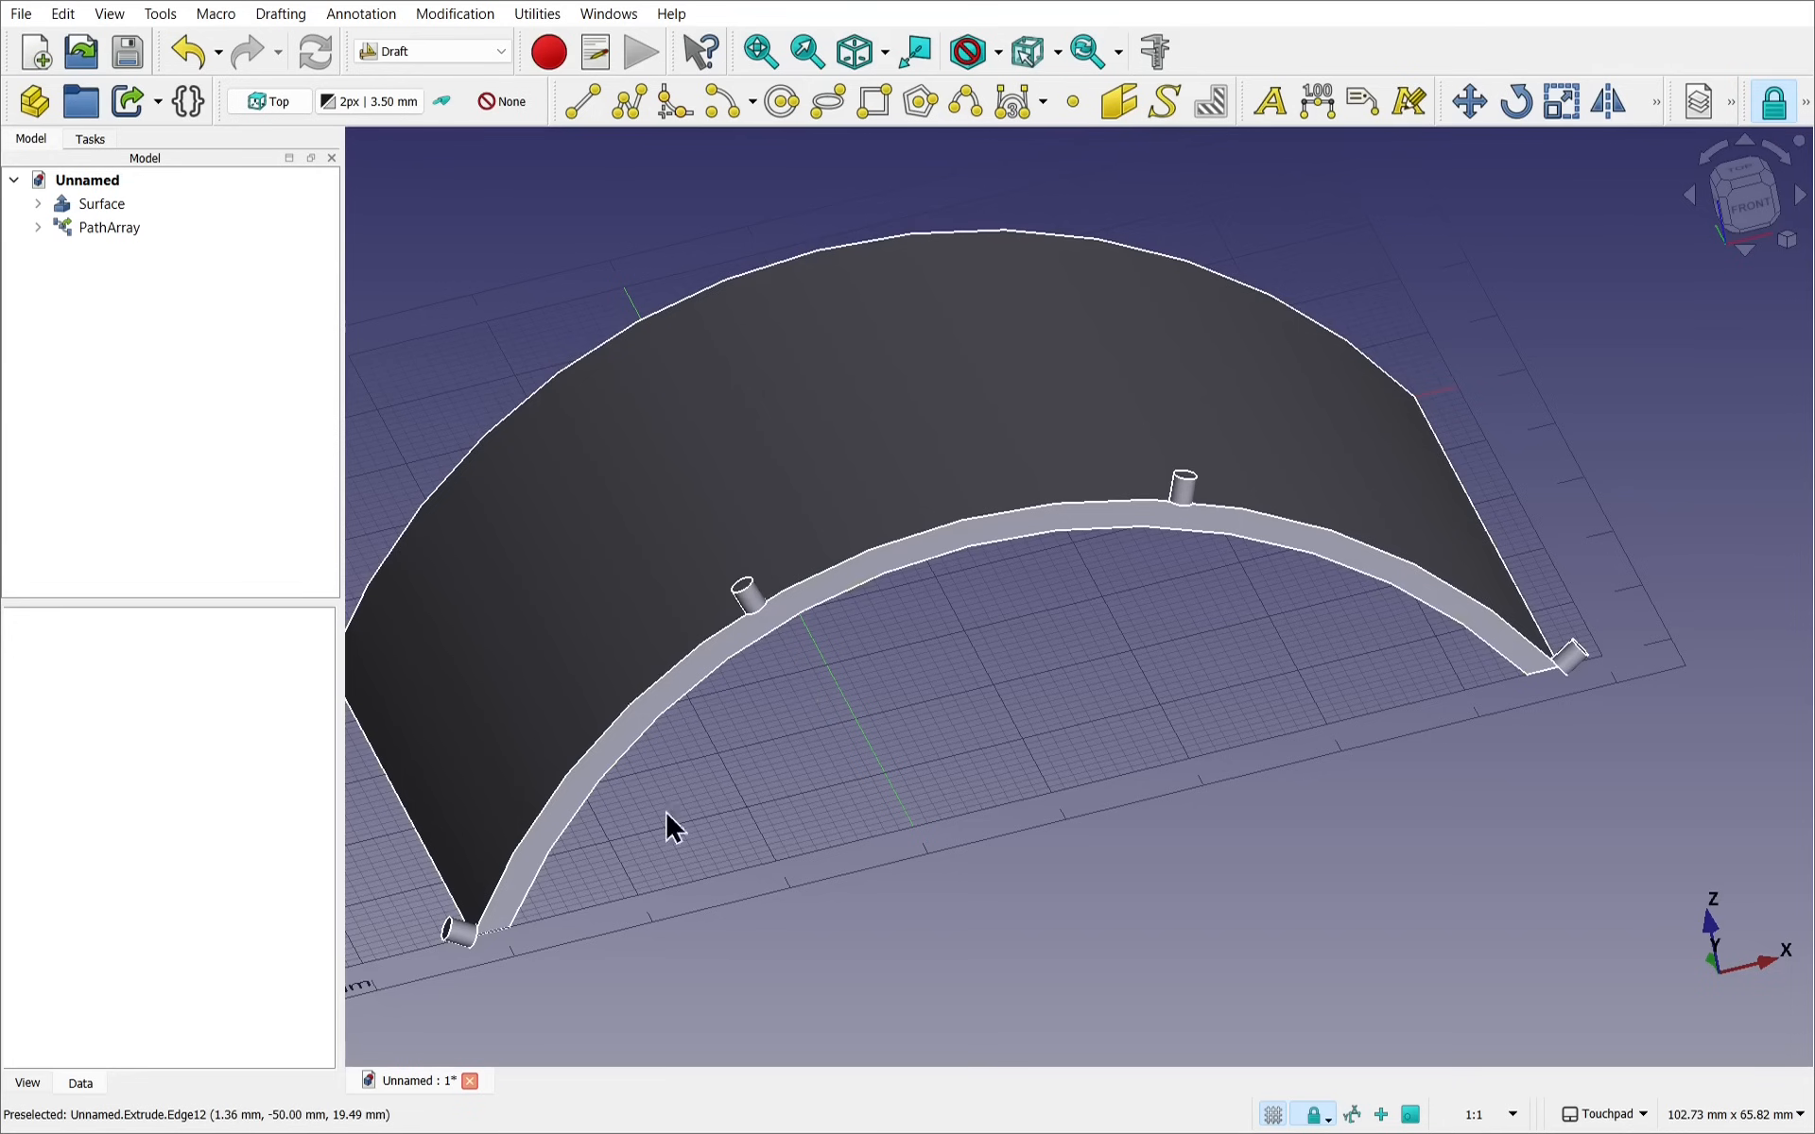
Make the Riv extrusion inside the path array symmetric by setting Symmetric to true, and clear the selection
{"action": "left_click", "coordinate": [37, 227]}
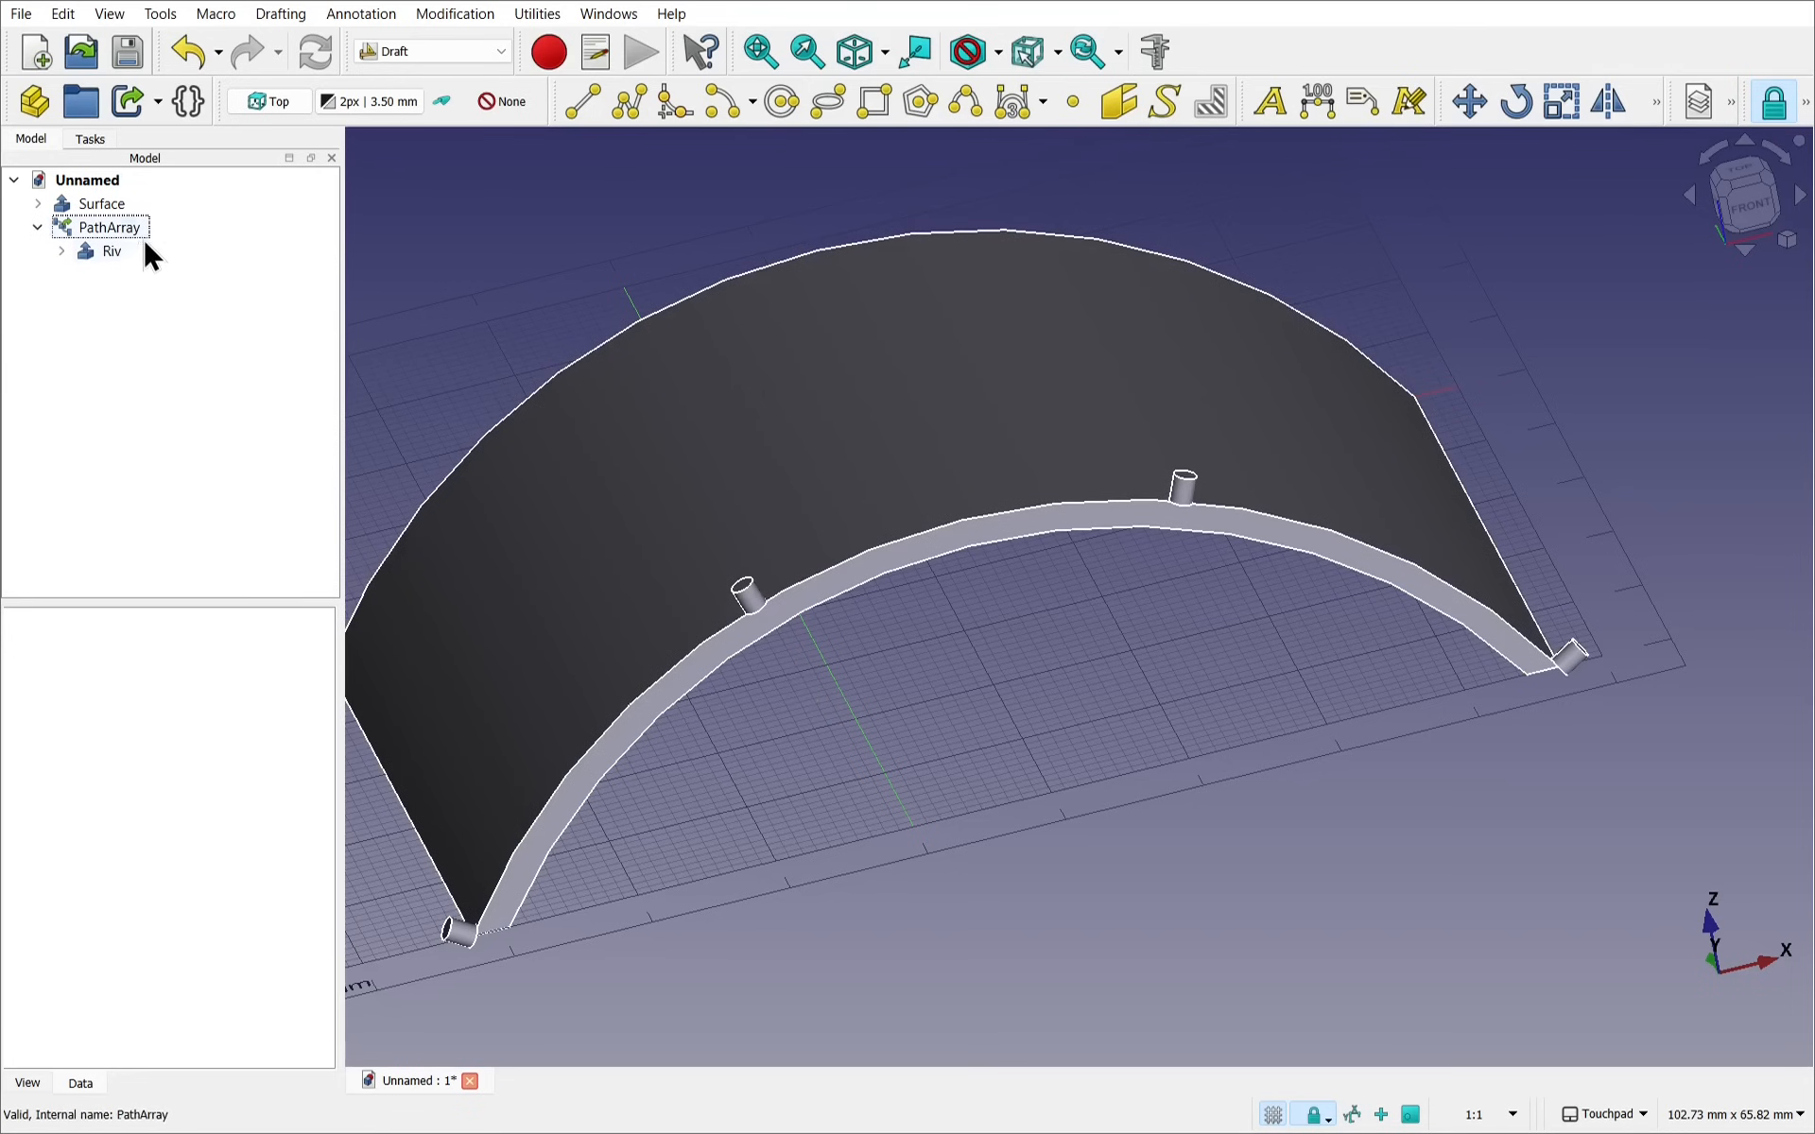
{"action": "left_click", "coordinate": [109, 250]}
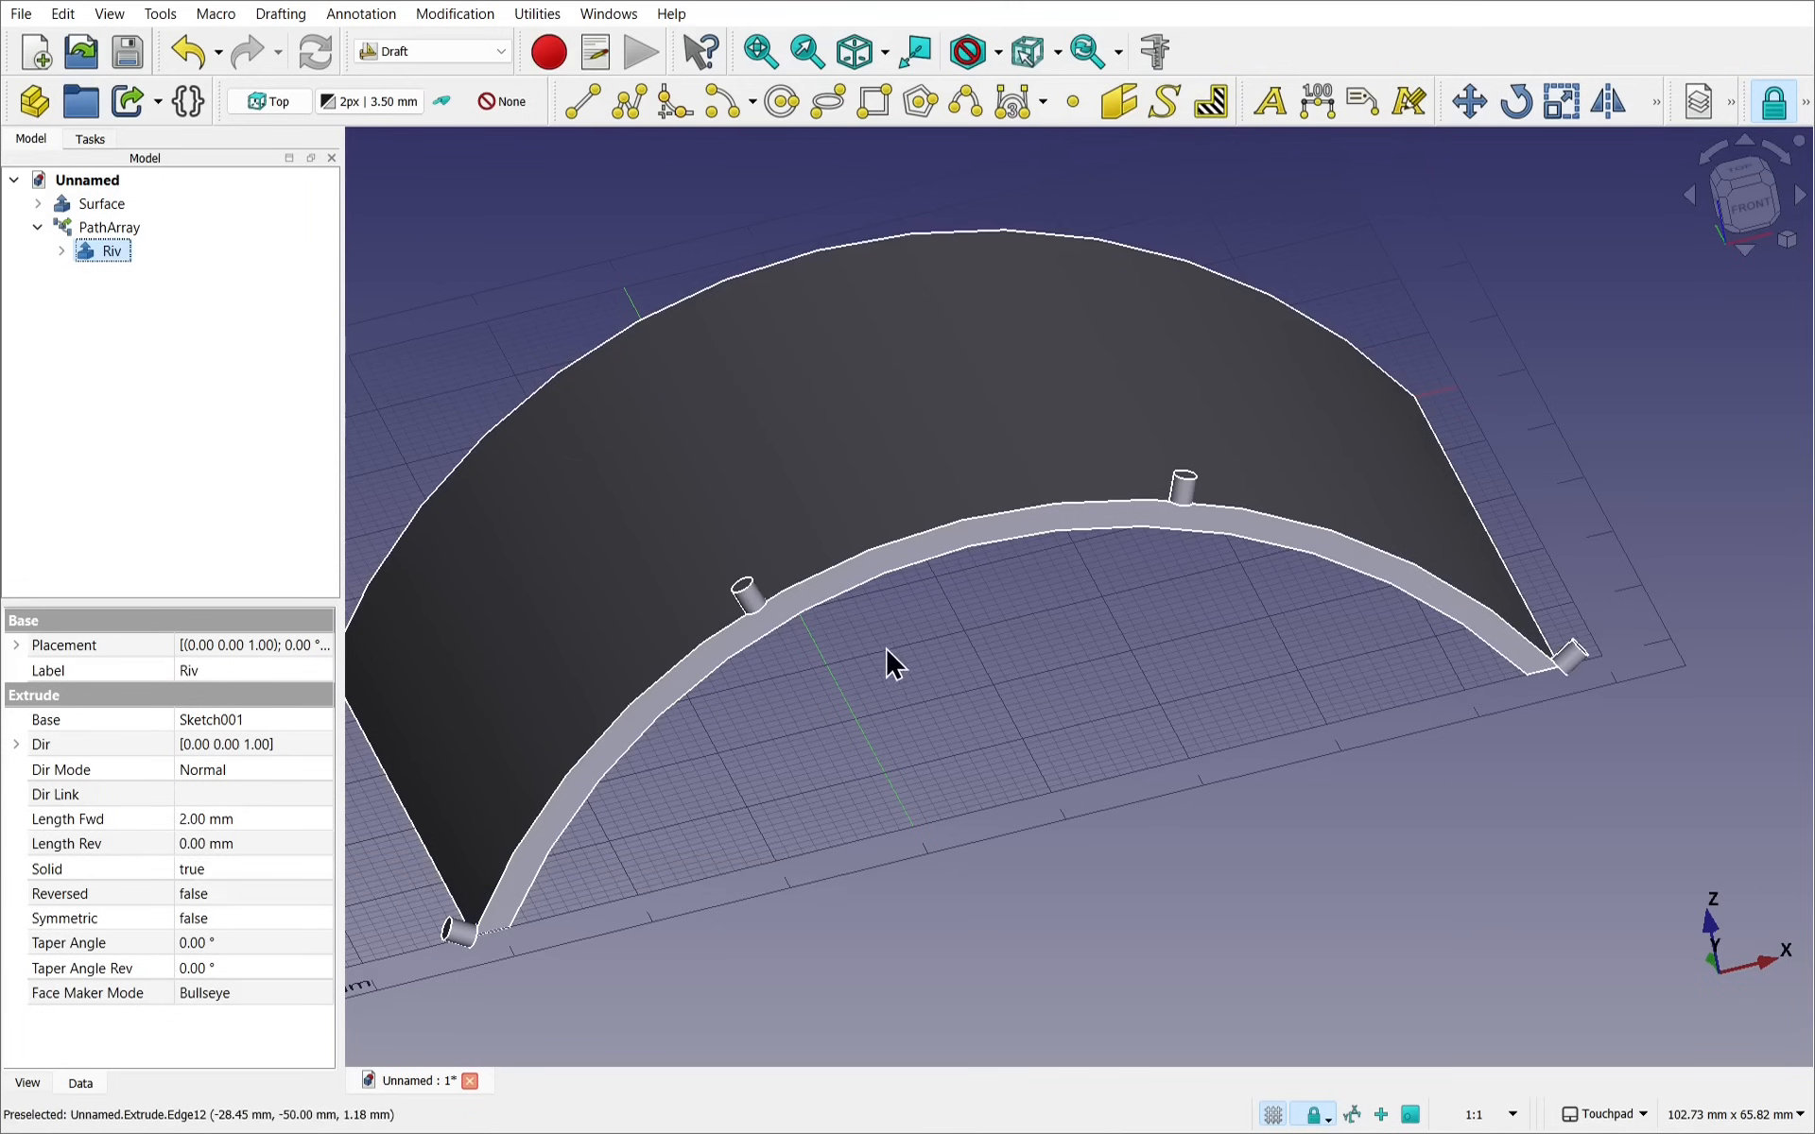
{"action": "left_click", "coordinate": [891, 622]}
{"action": "left_click", "coordinate": [61, 250]}
{"action": "left_click", "coordinate": [100, 251]}
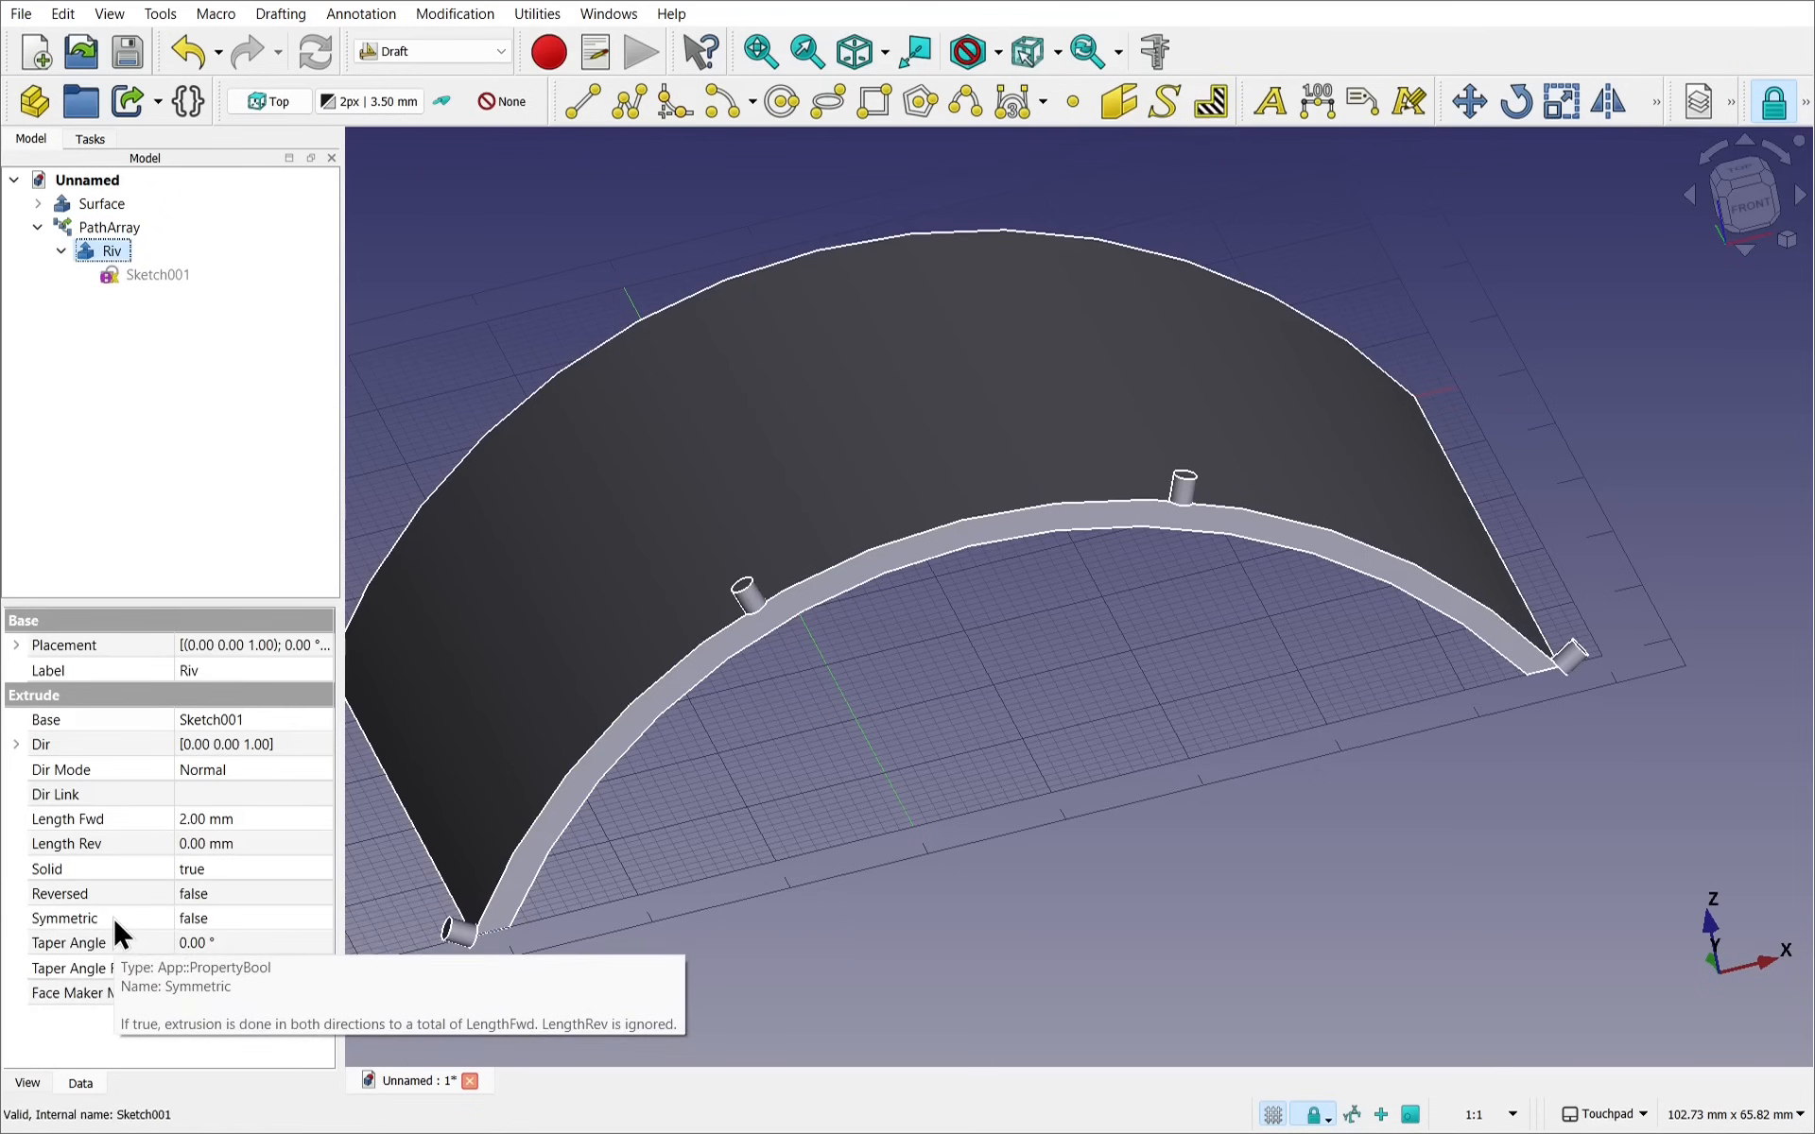
{"action": "left_click", "coordinate": [218, 918]}
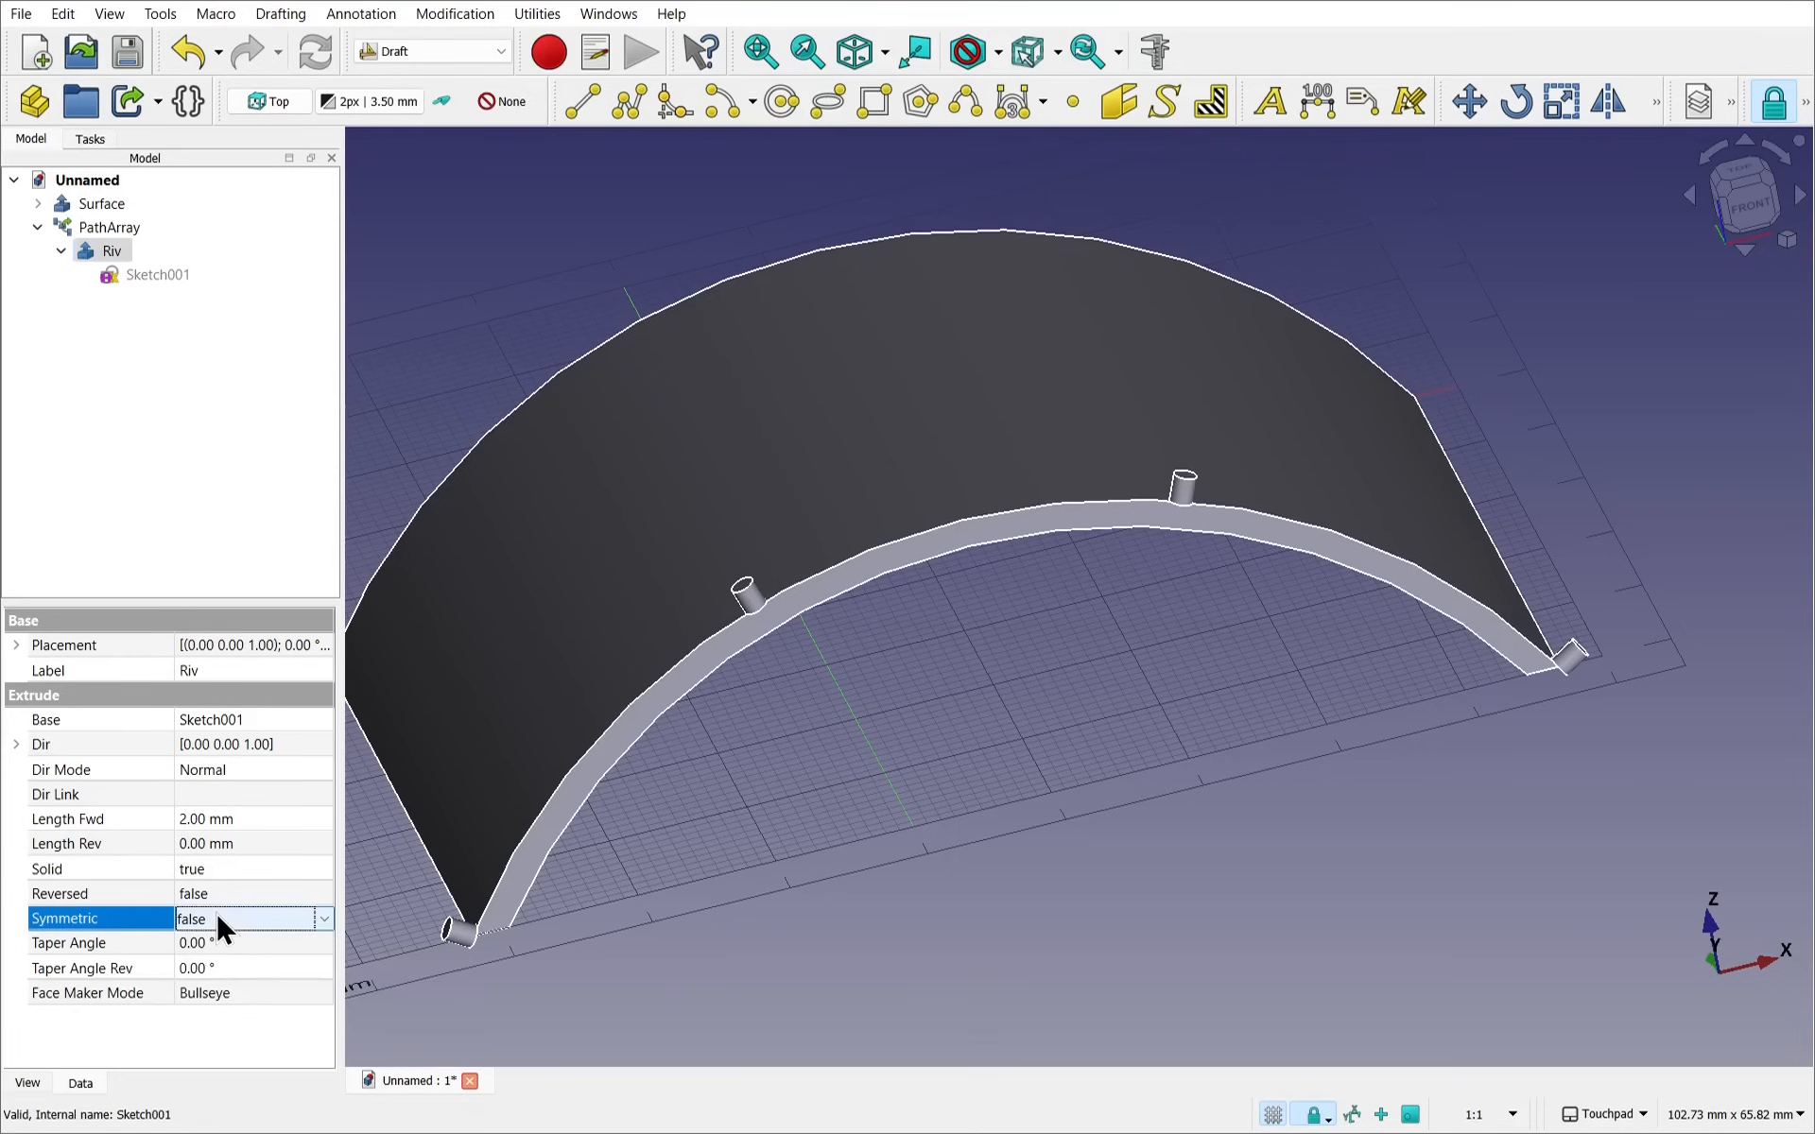
{"action": "left_click", "coordinate": [218, 918]}
{"action": "left_click", "coordinate": [213, 955]}
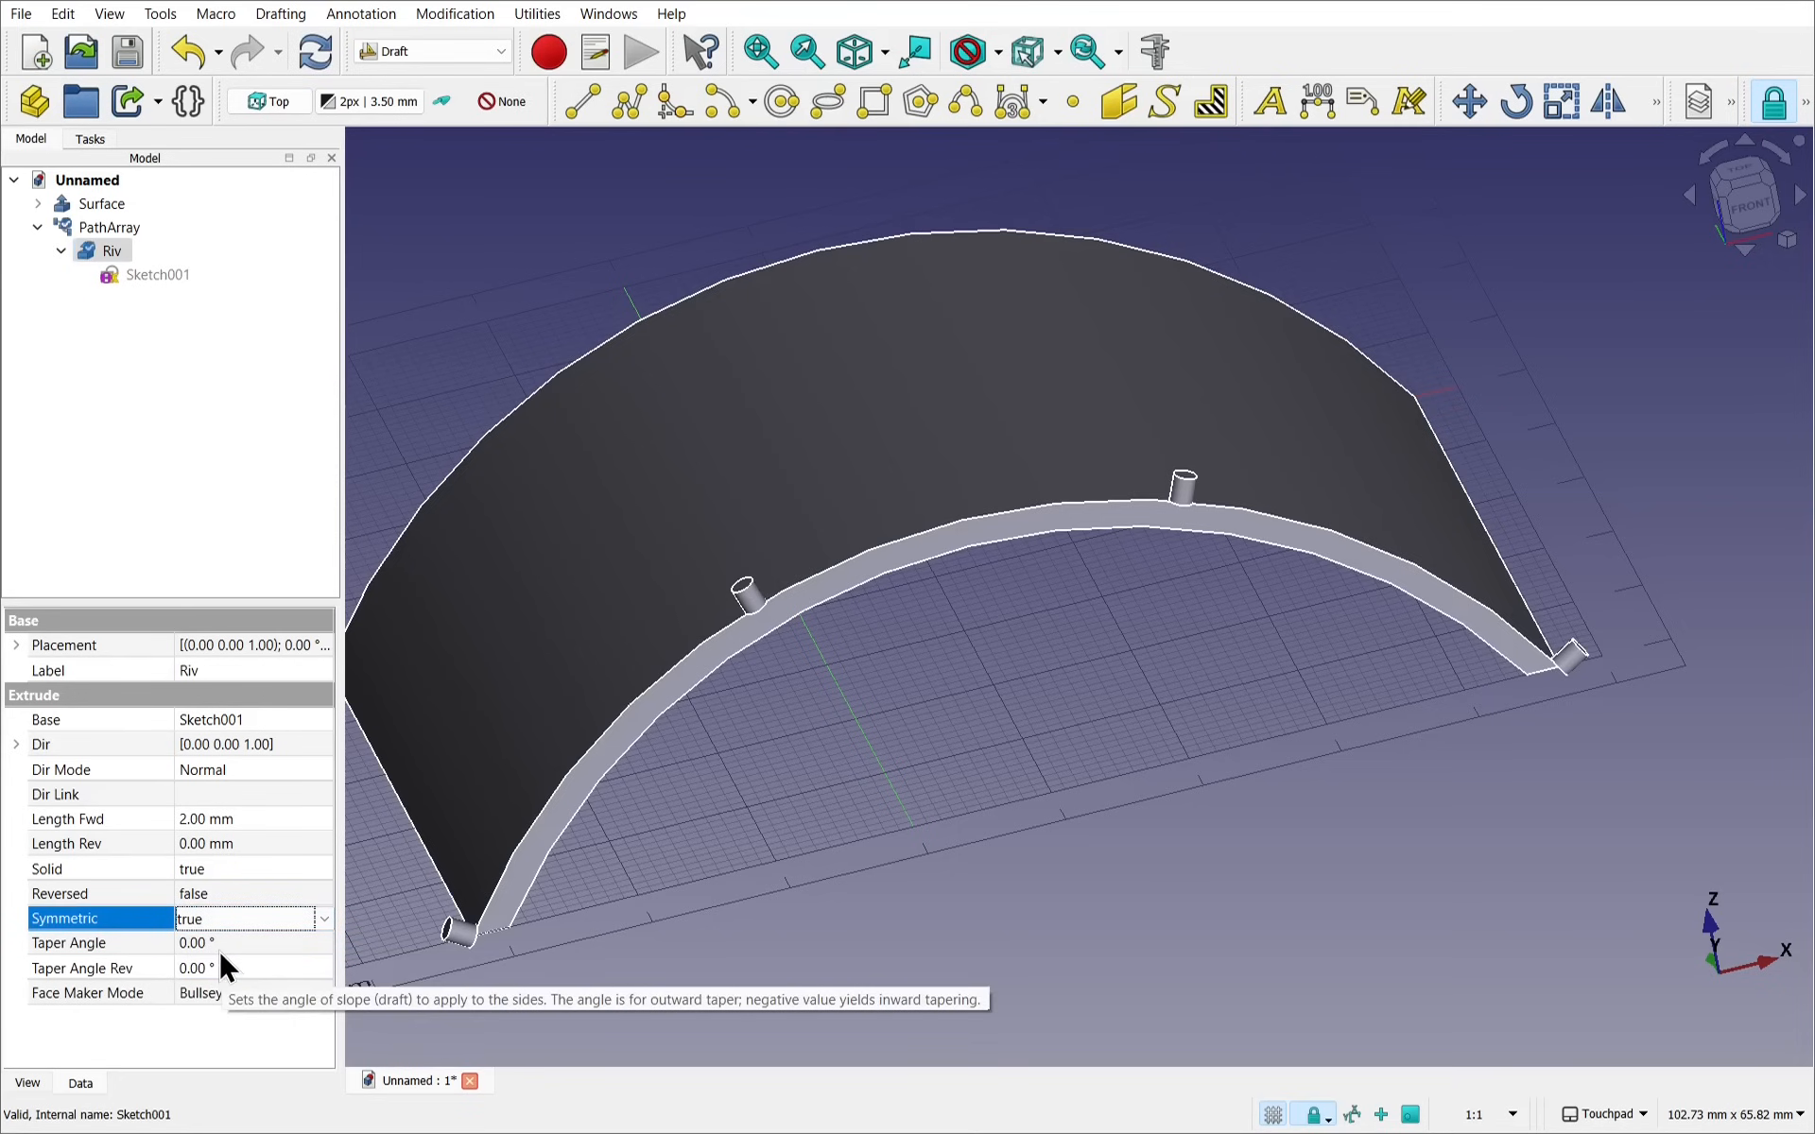
{"action": "left_click", "coordinate": [796, 684]}
Inspect from the front and above how the arrayed cylinders pass through the plate's thickness
{"action": "left_click_drag", "start_coordinate": [796, 684], "coordinate": [732, 633], "text": "alt"}
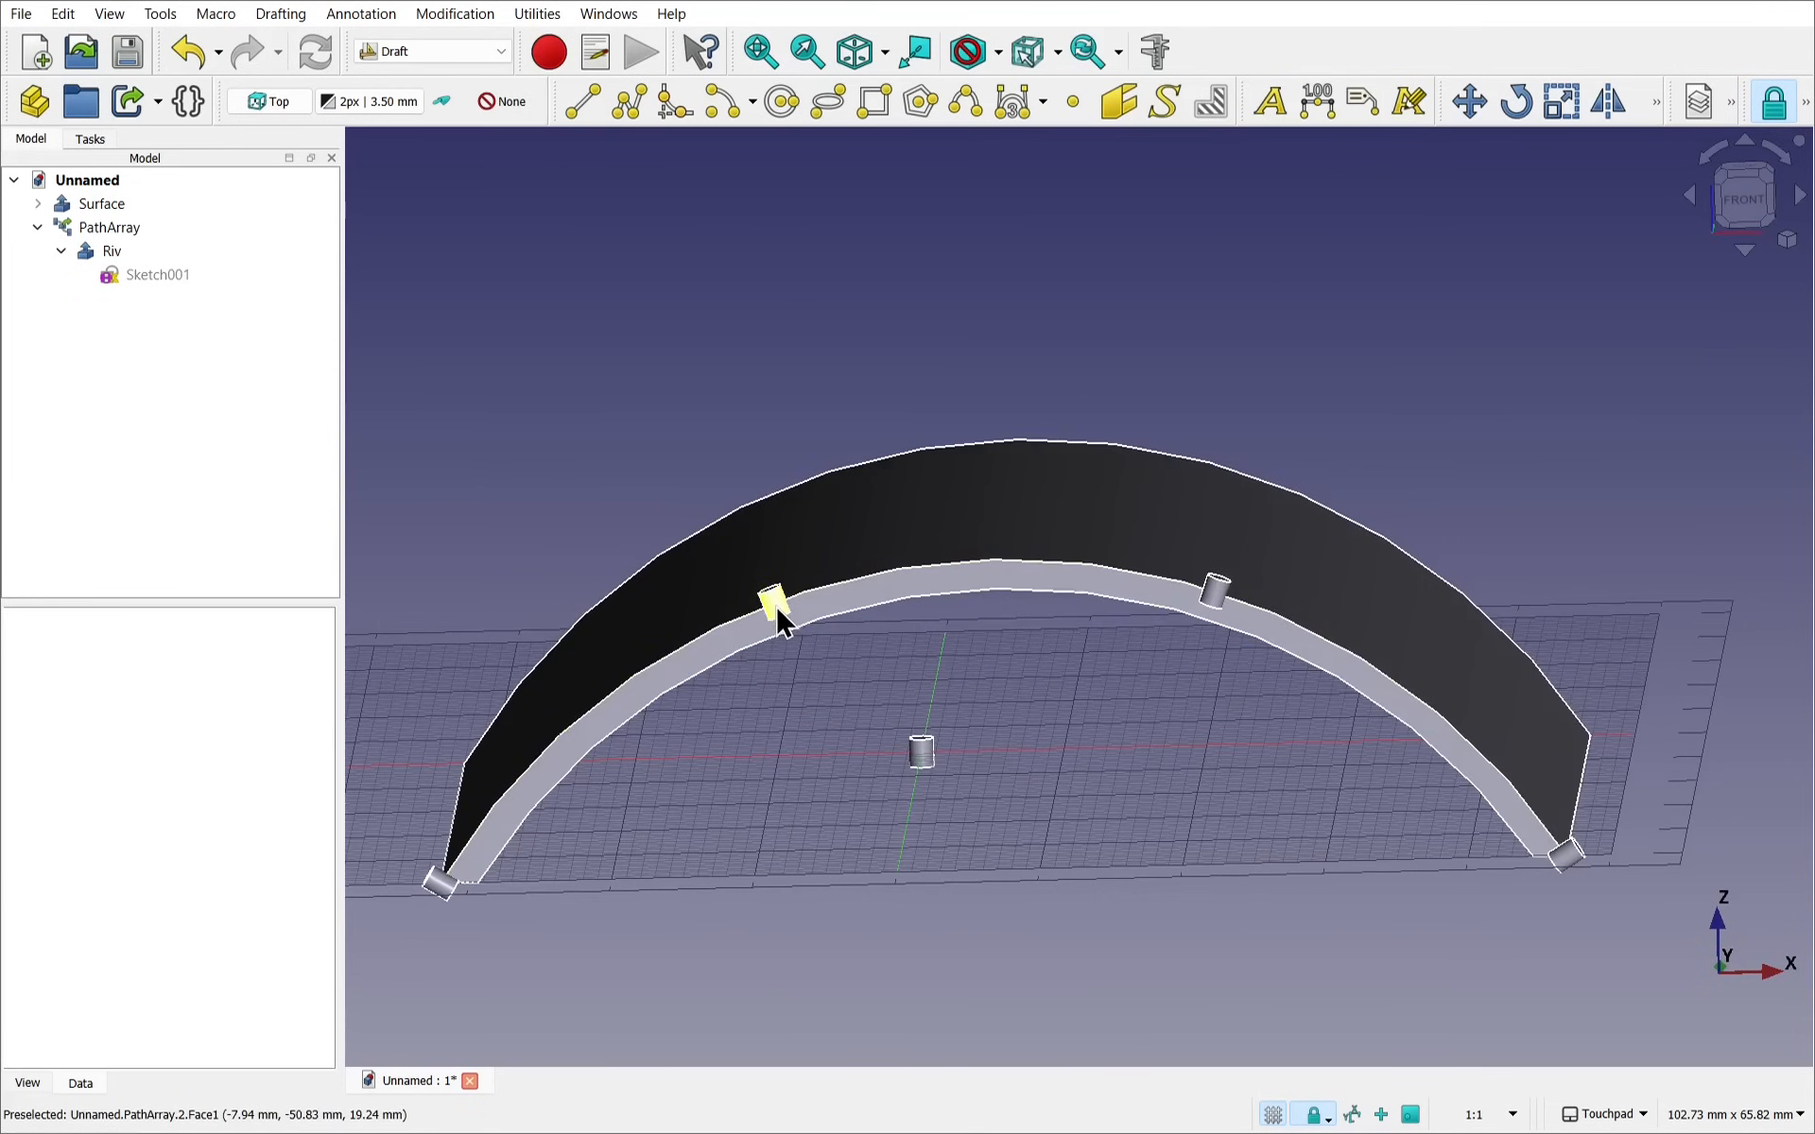
{"action": "left_click_drag", "start_coordinate": [955, 619], "coordinate": [1006, 708], "text": "alt"}
{"action": "scroll", "coordinate": [819, 696], "scroll_direction": "up", "scroll_amount": 2}
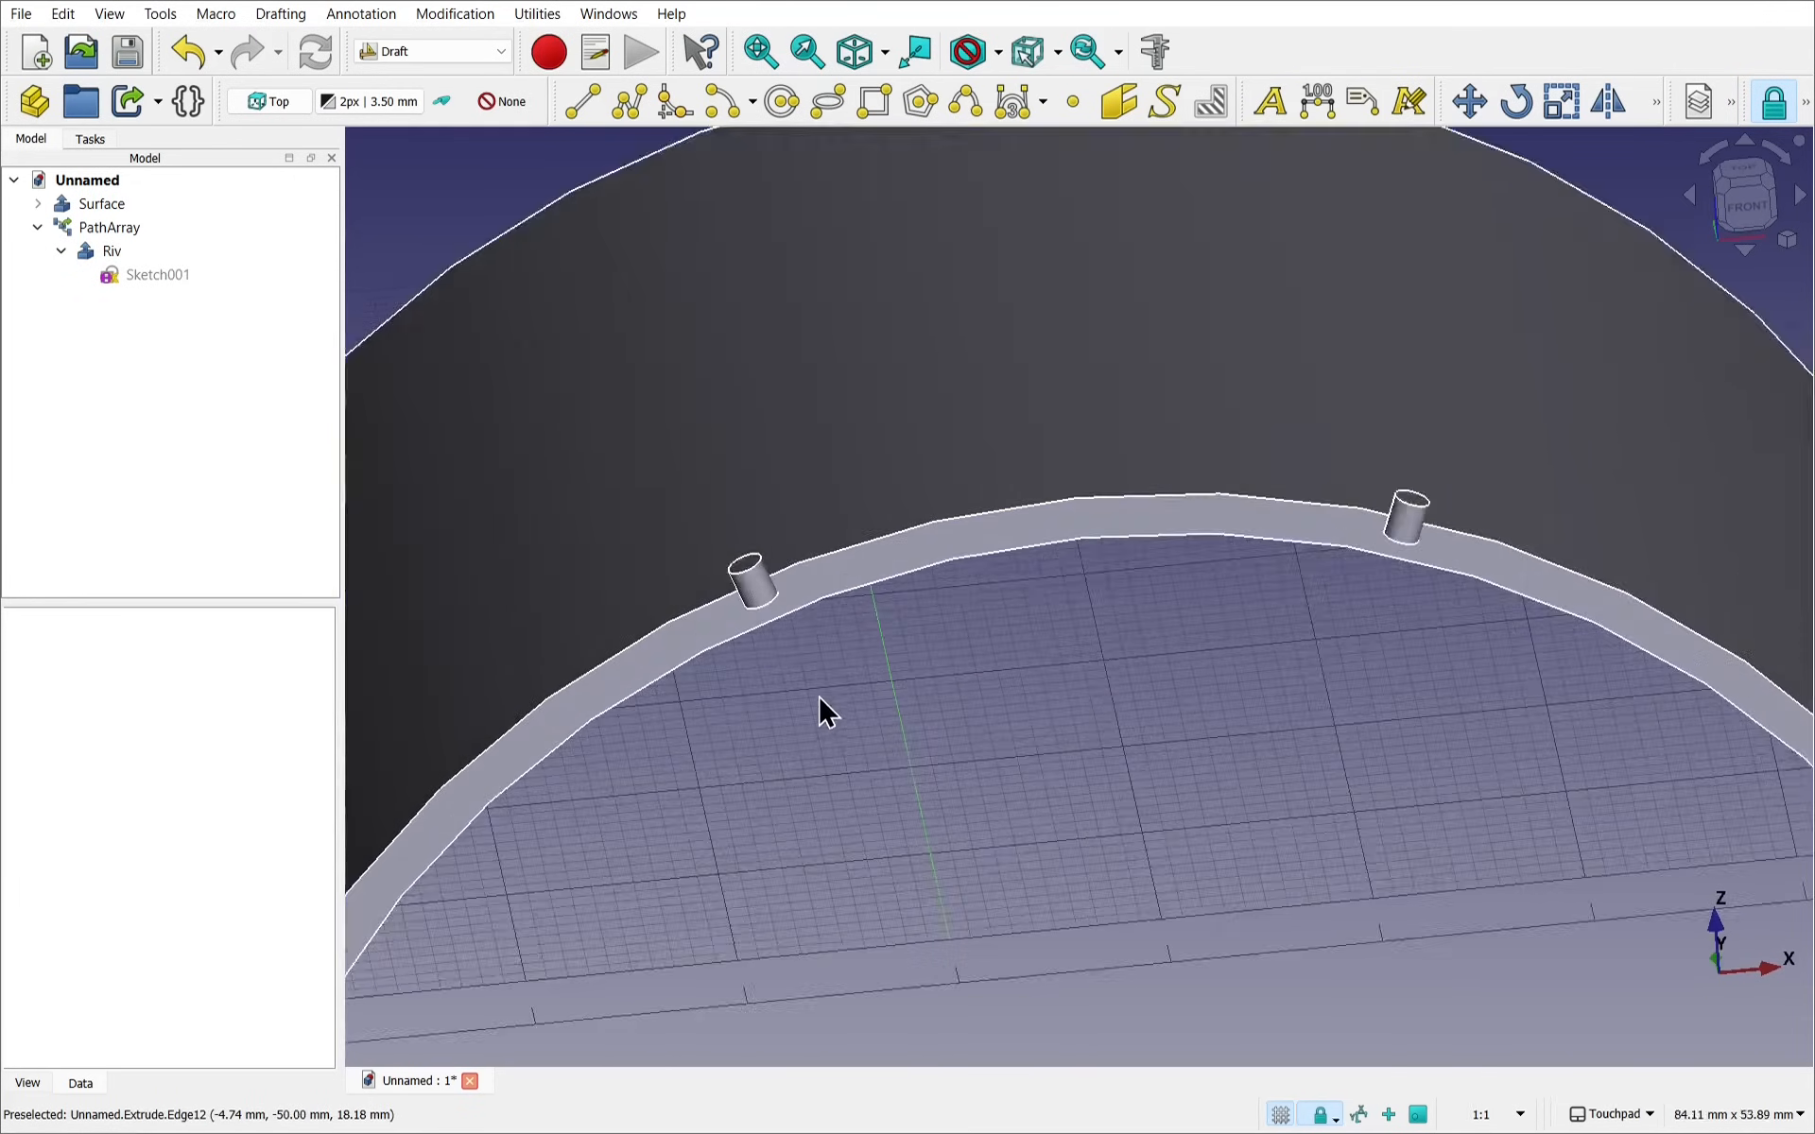
{"action": "scroll", "coordinate": [818, 694], "scroll_direction": "up", "scroll_amount": 1}
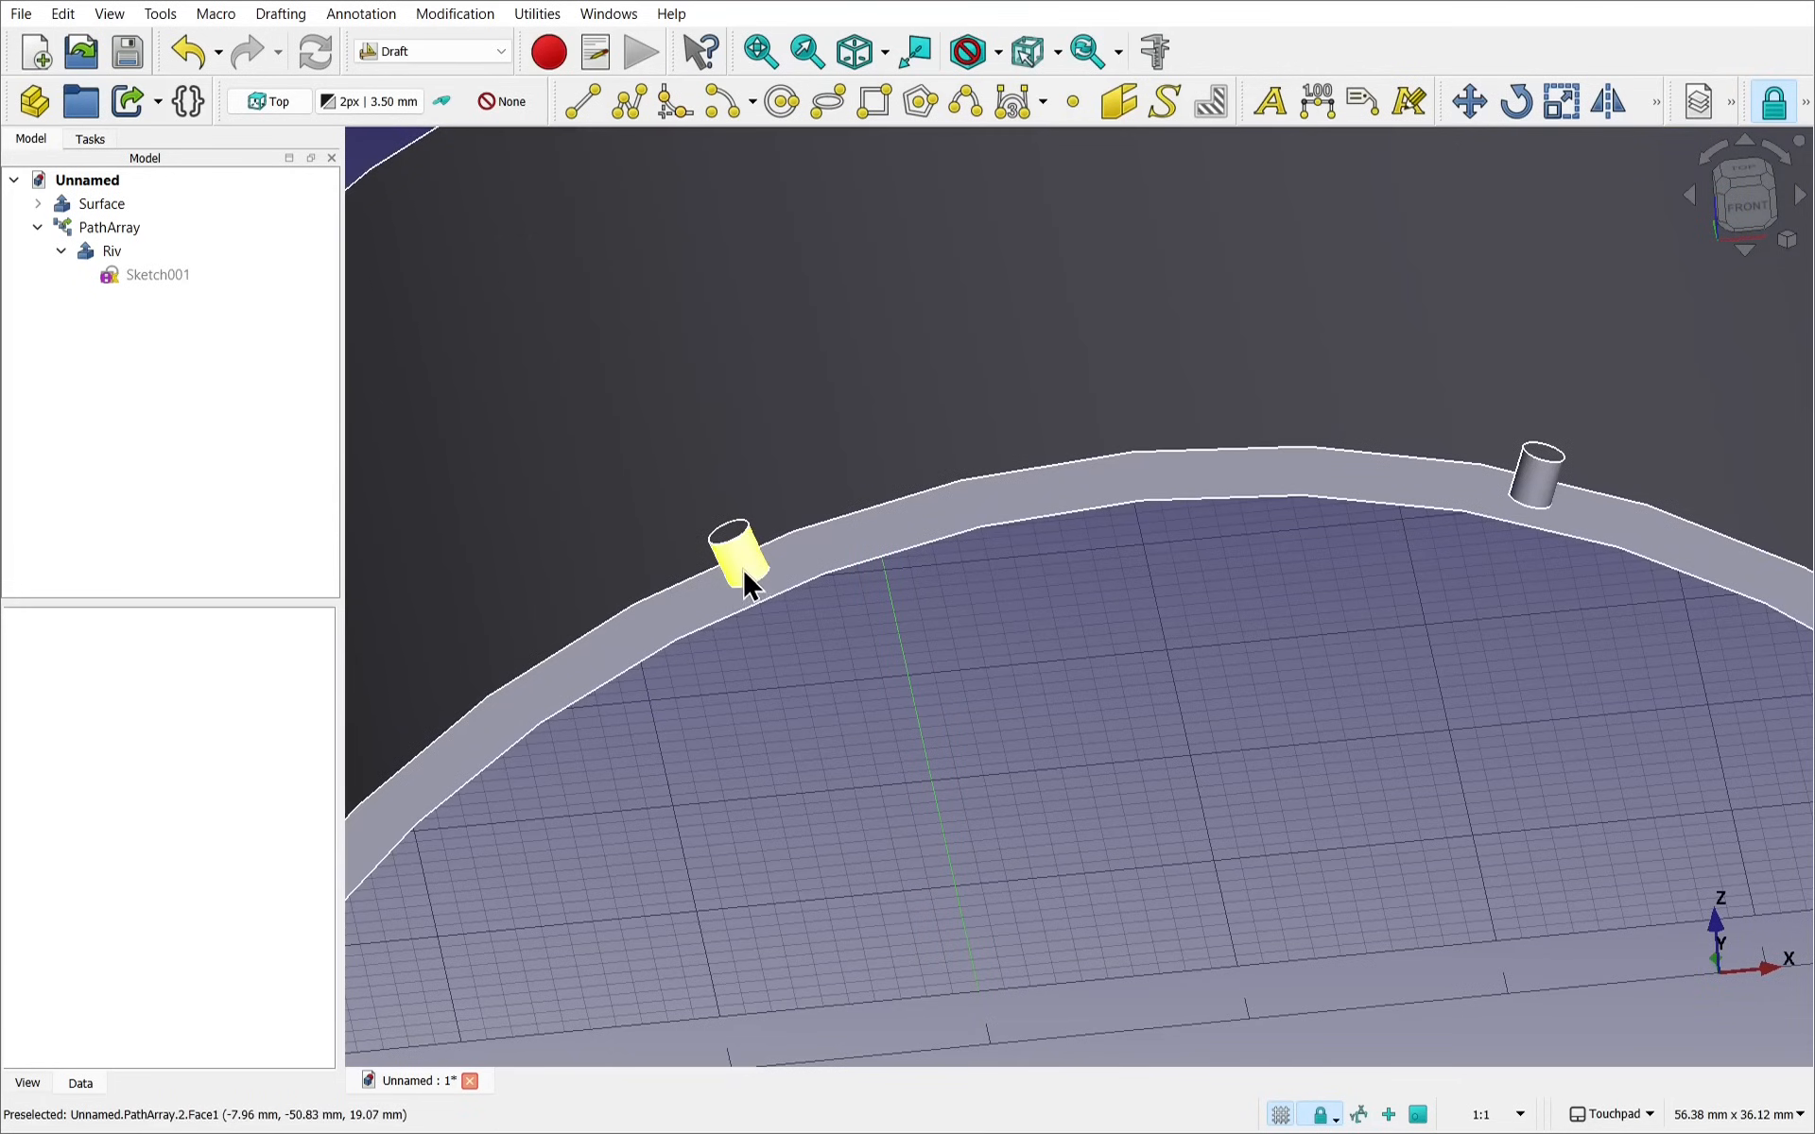
{"action": "left_click_drag", "start_coordinate": [743, 570], "coordinate": [753, 489], "text": "shift"}
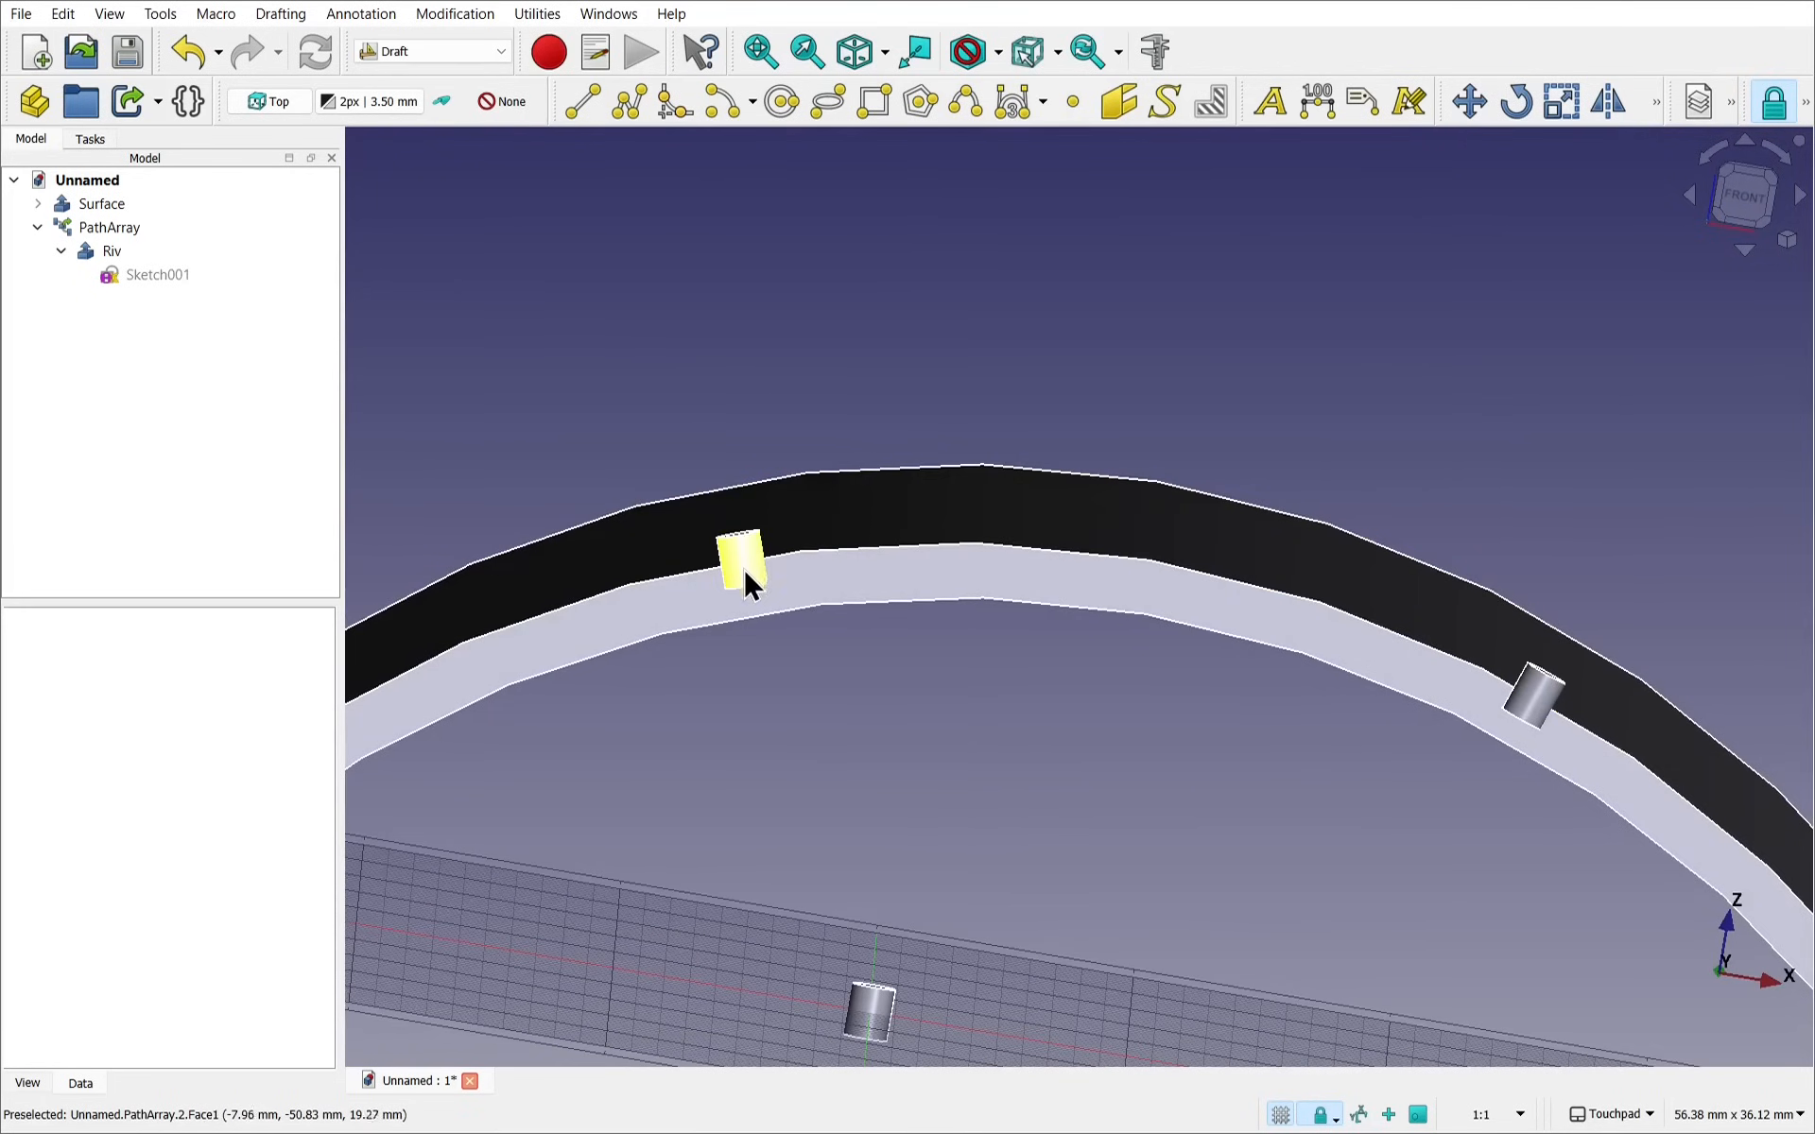
{"action": "scroll", "coordinate": [1000, 689], "scroll_direction": "down", "scroll_amount": 5}
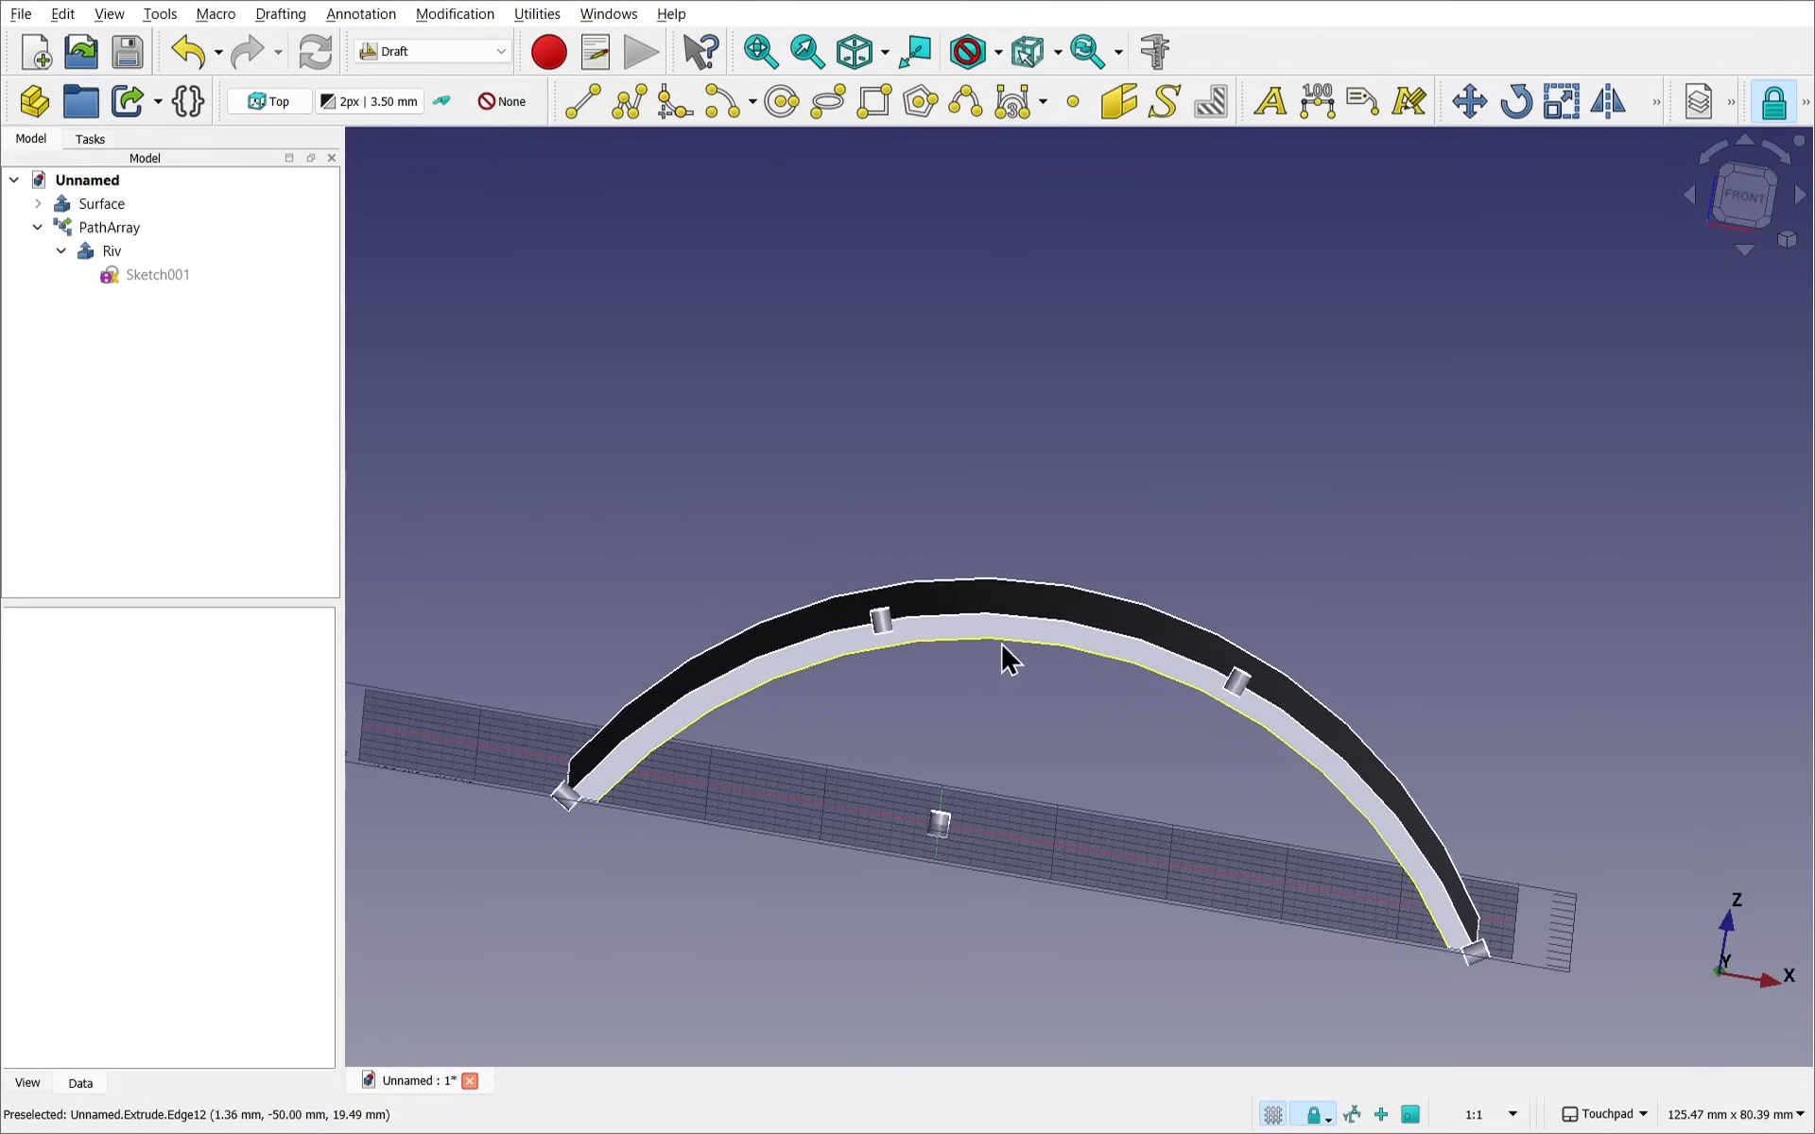
{"action": "left_click_drag", "start_coordinate": [1002, 645], "coordinate": [1000, 796], "text": "shift"}
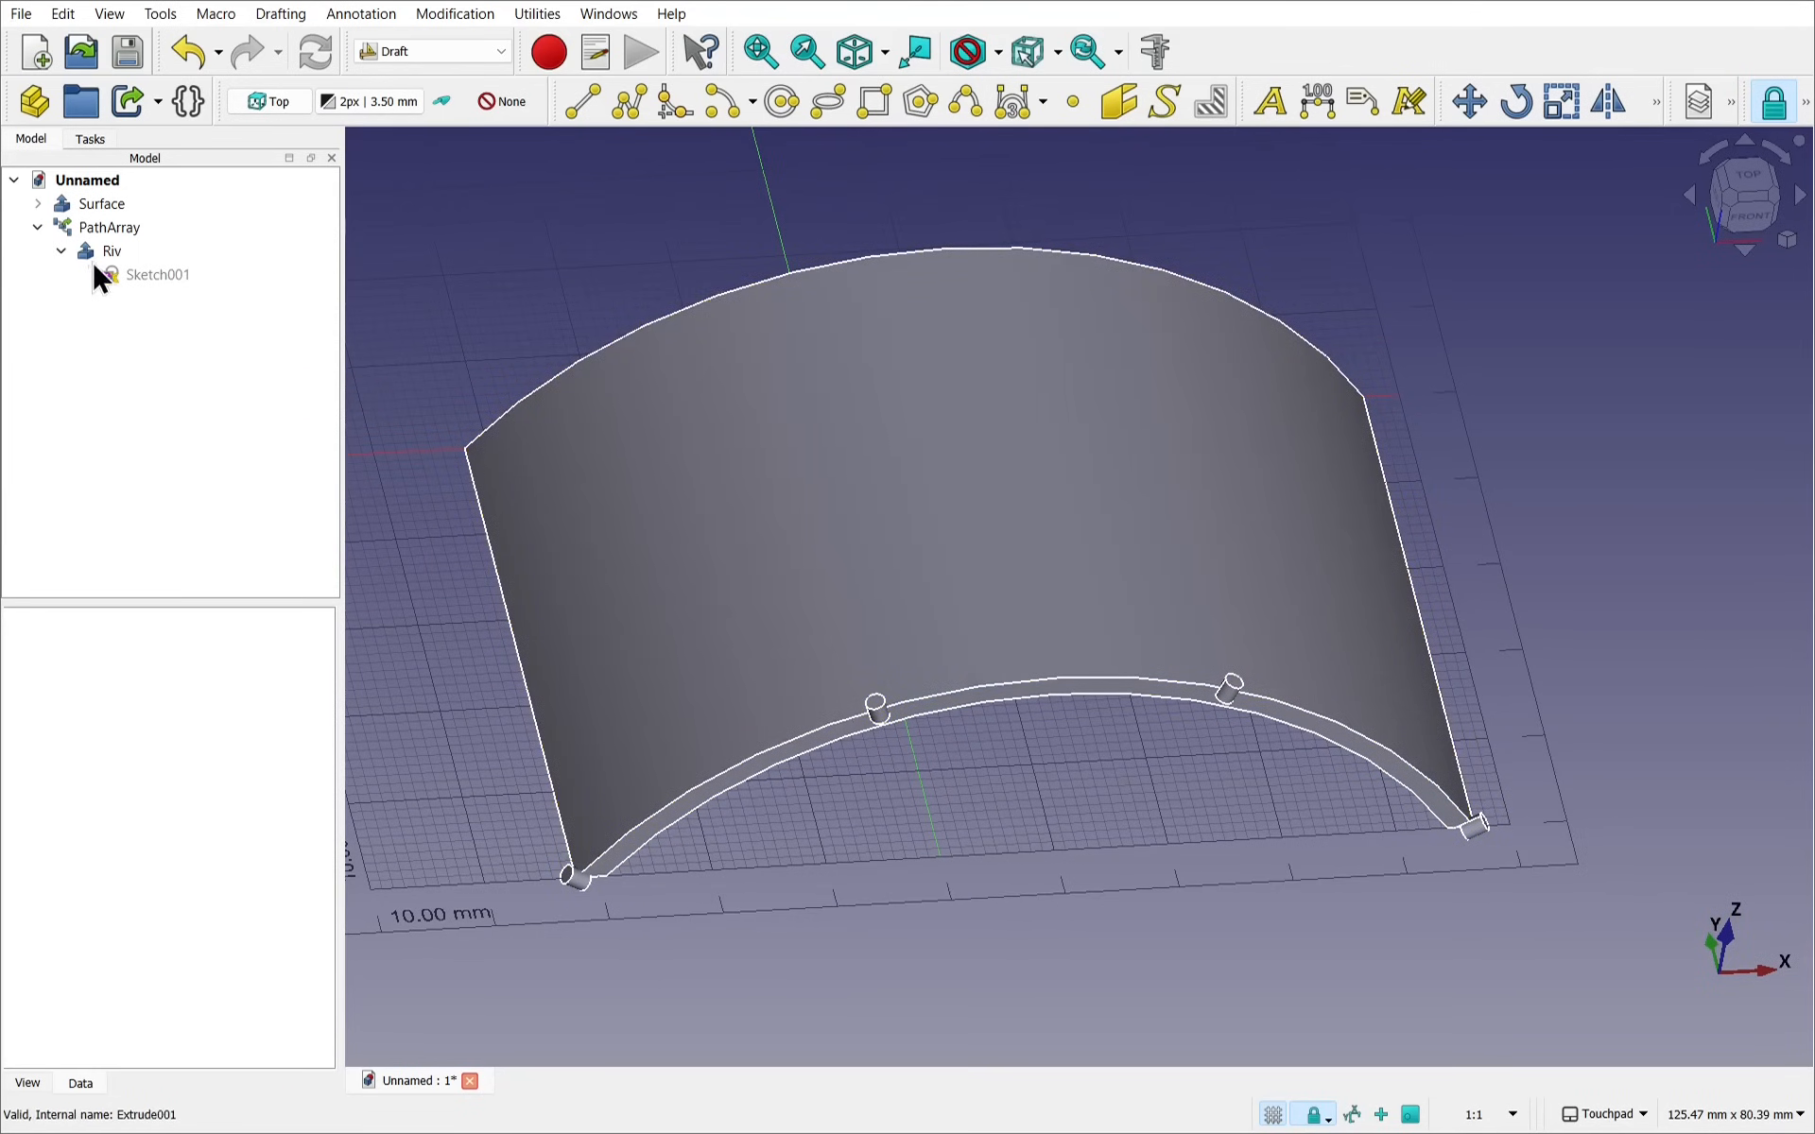
Try an extra translation of -3 mm in y on the path array, and set it to 3 mm instead
{"action": "left_click", "coordinate": [110, 225]}
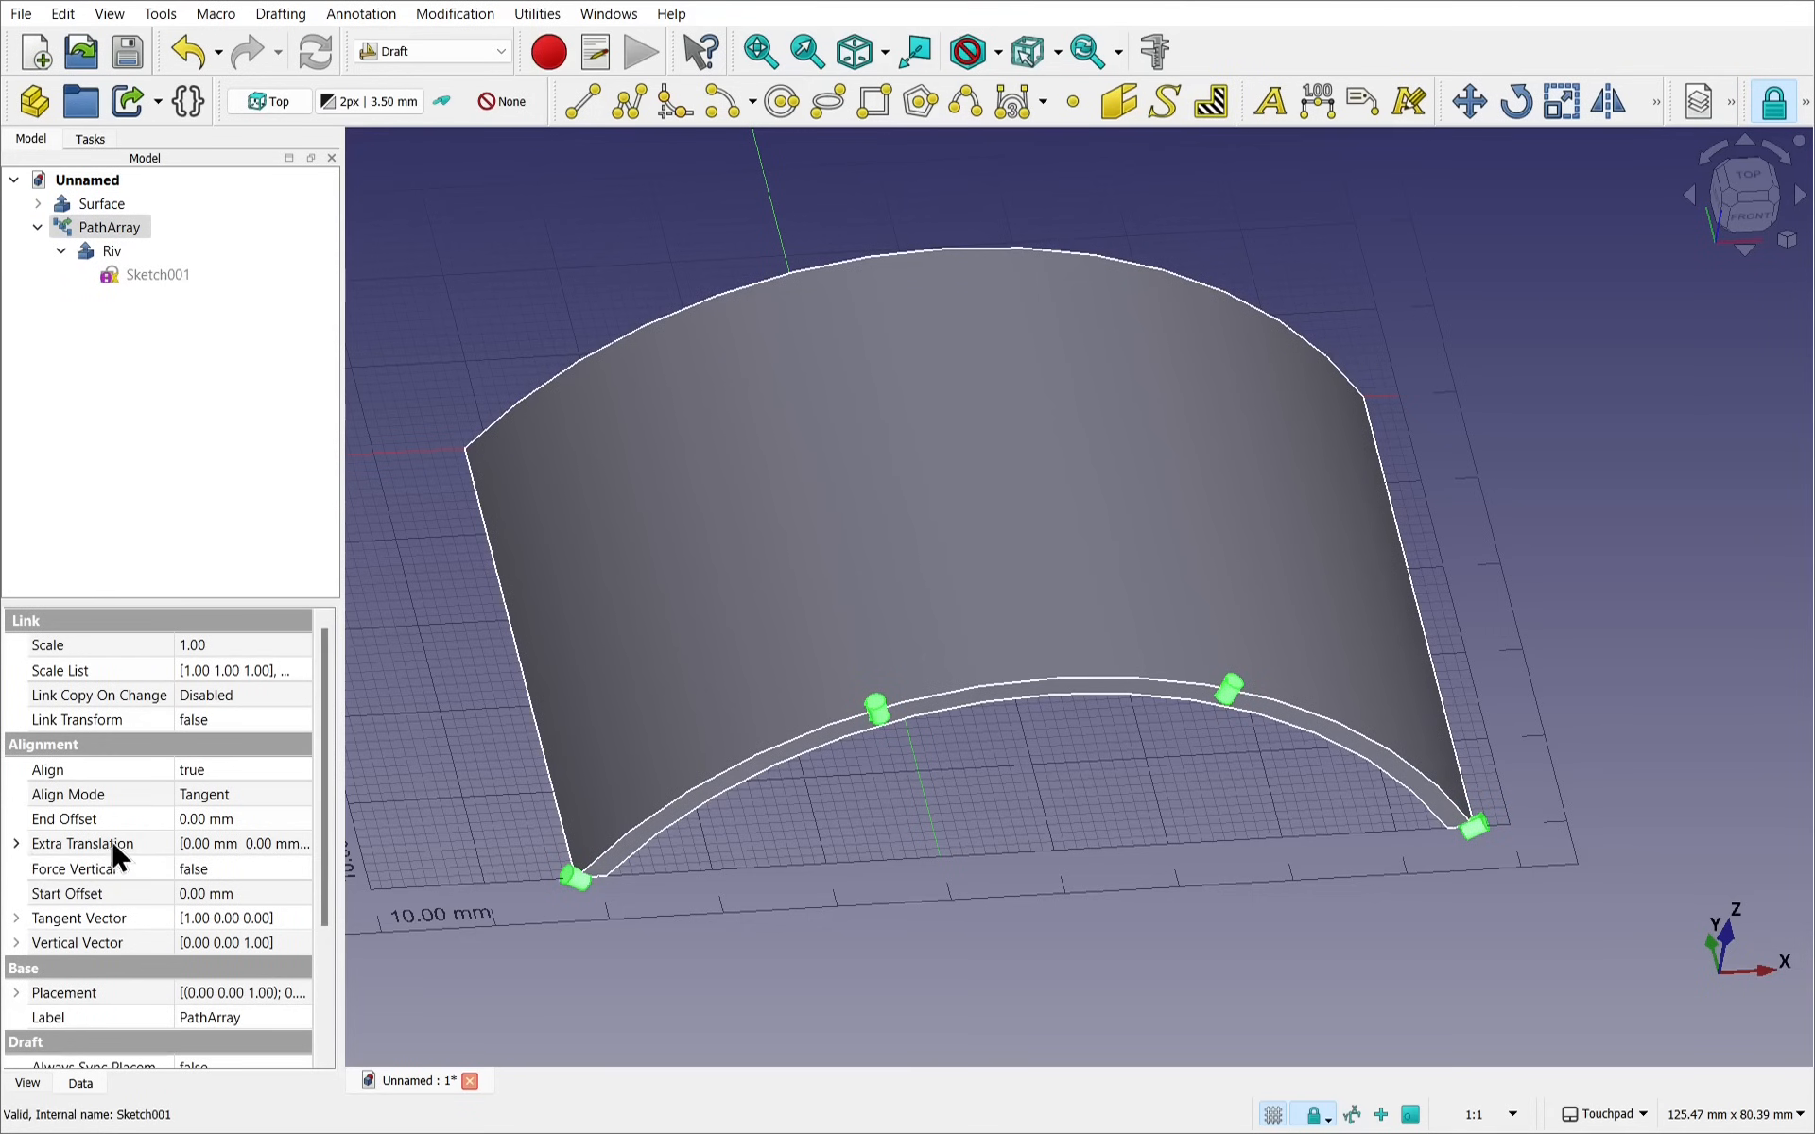
{"action": "left_click", "coordinate": [16, 843]}
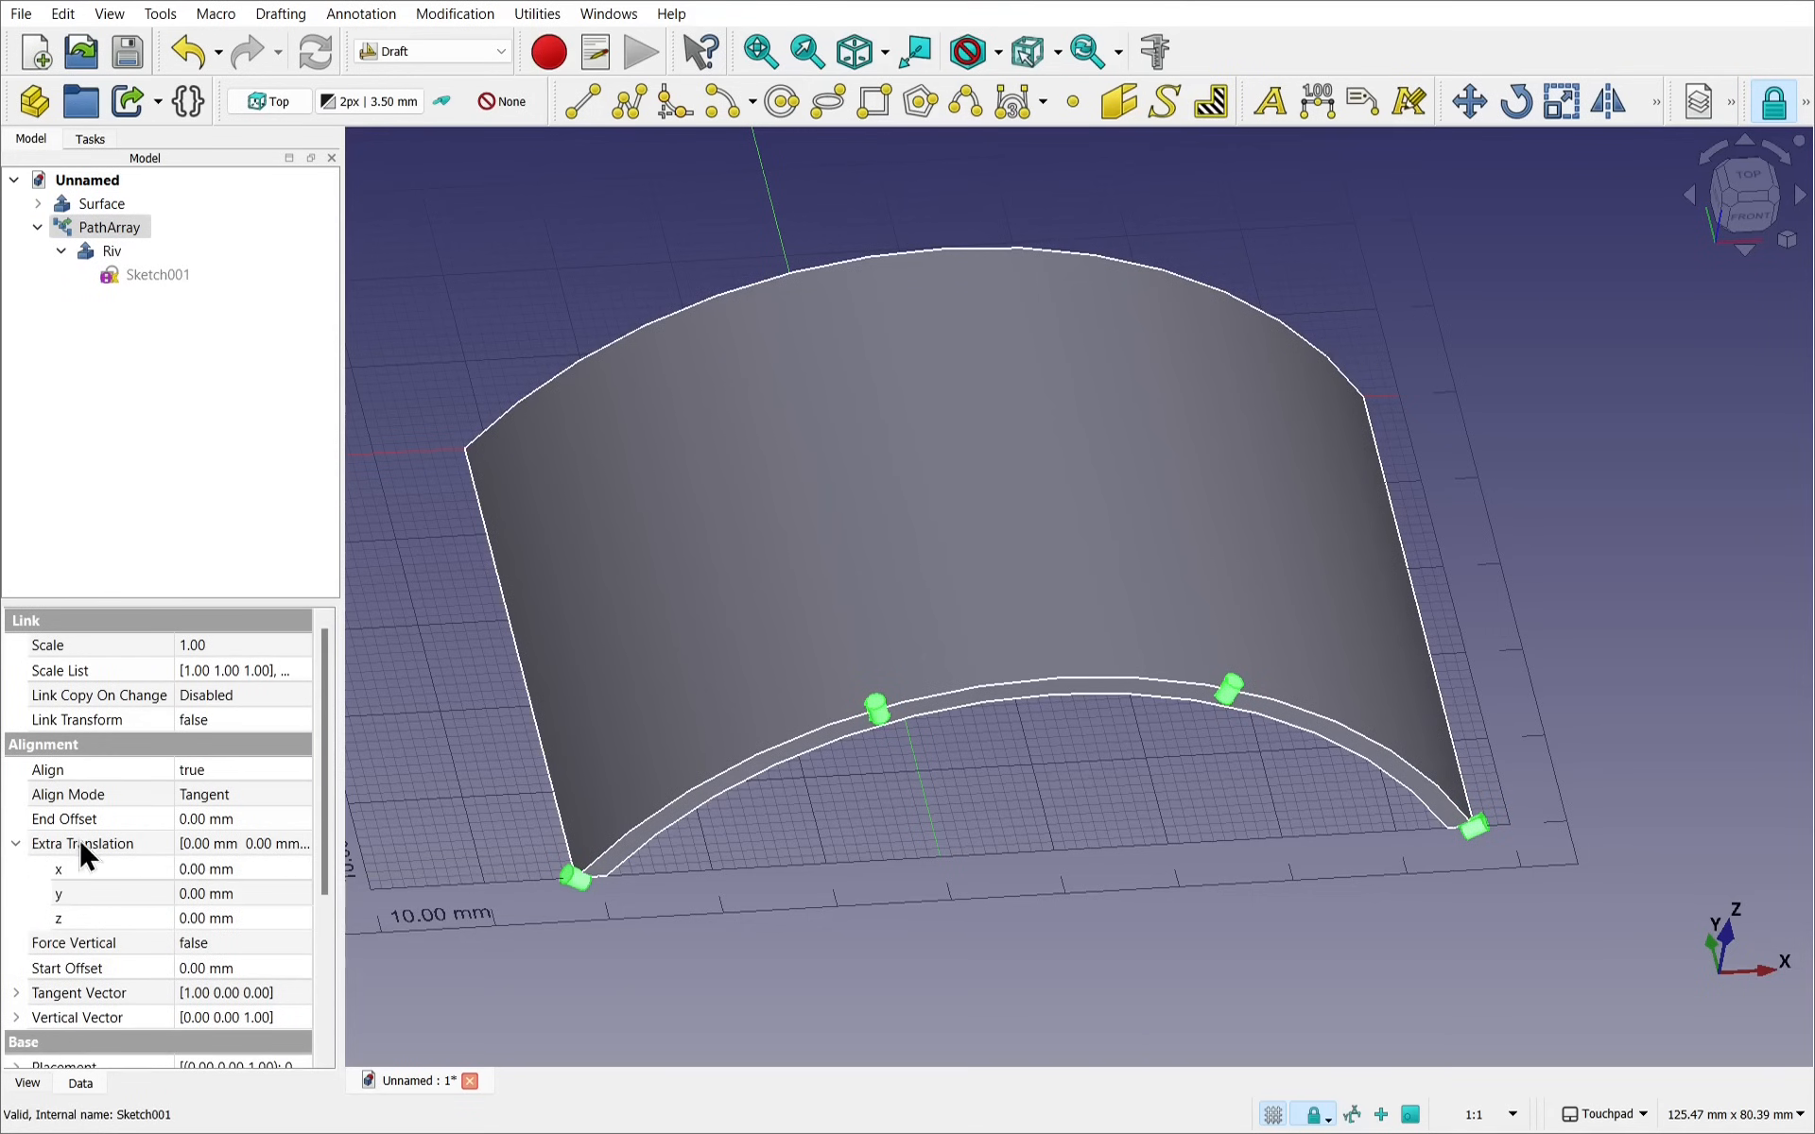
{"action": "left_click", "coordinate": [233, 889]}
{"action": "scroll", "coordinate": [233, 889], "scroll_direction": "down", "scroll_amount": 1}
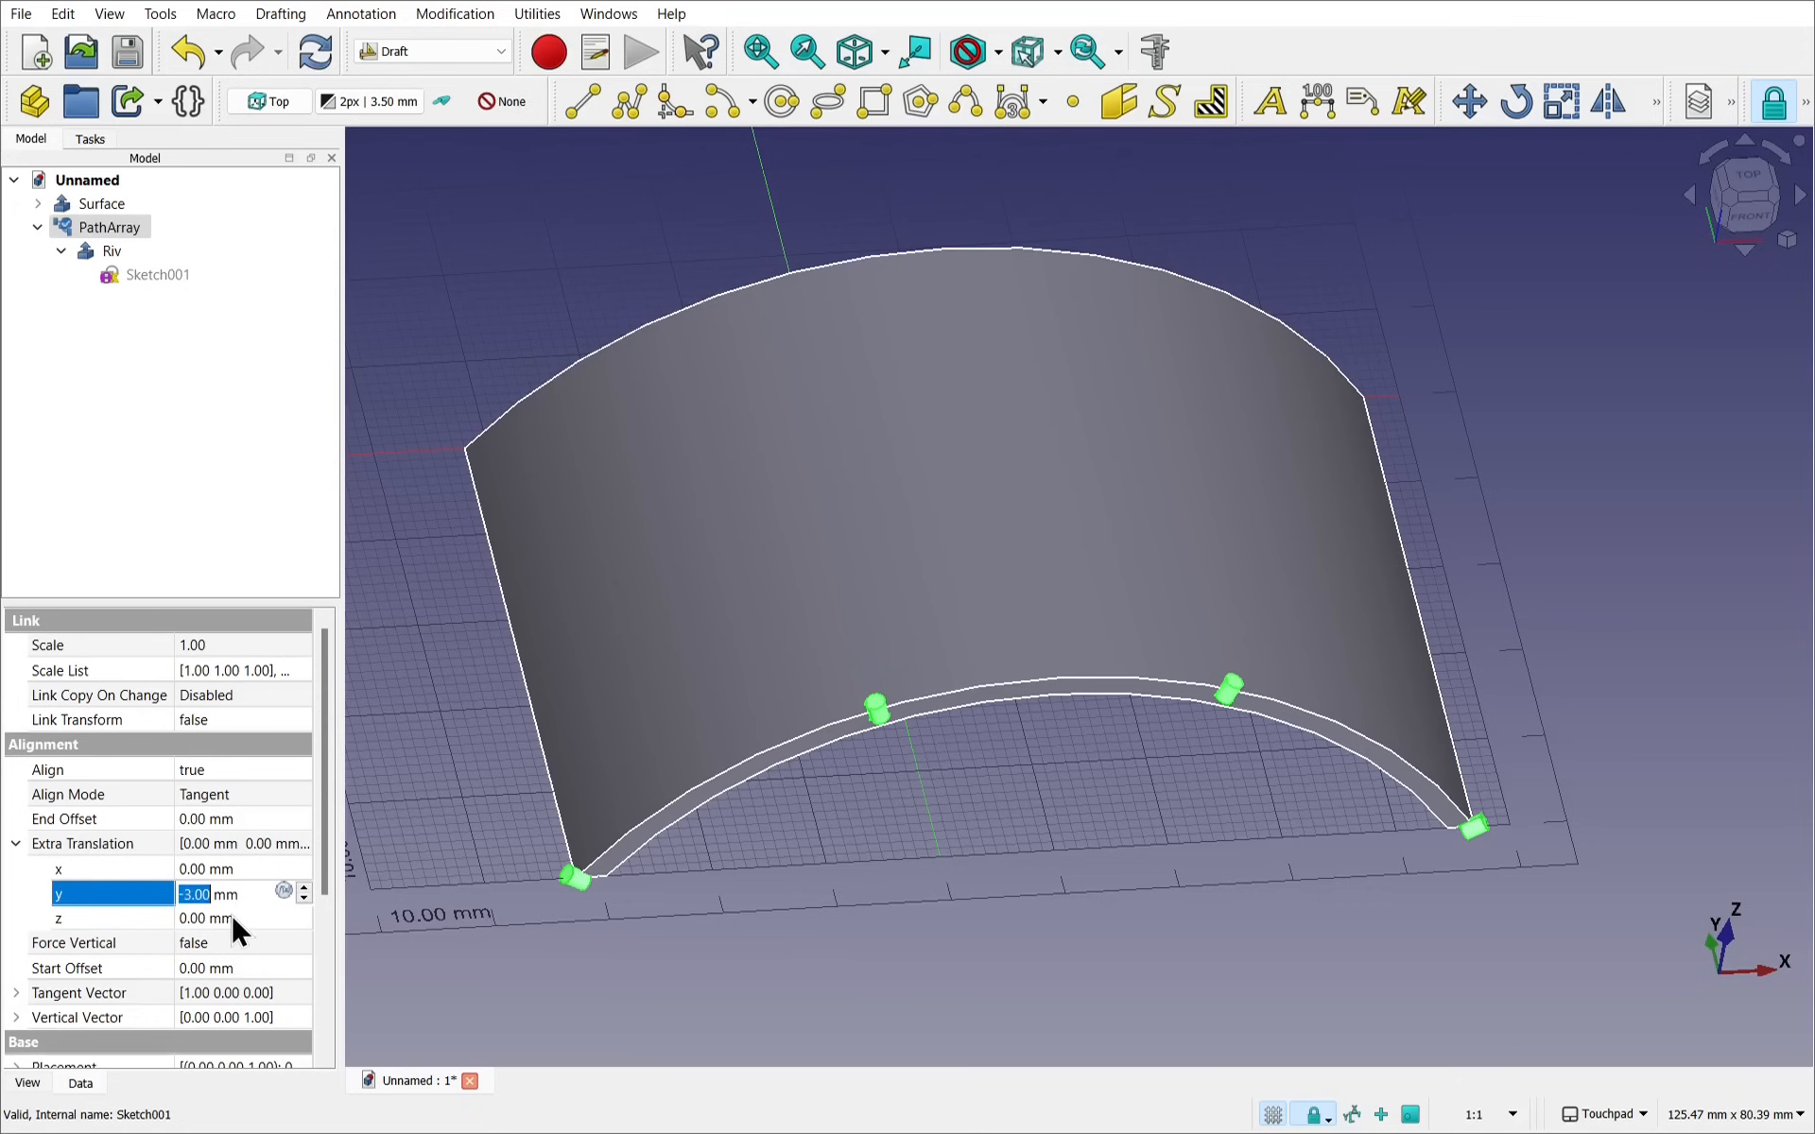
{"action": "left_click", "coordinate": [235, 915]}
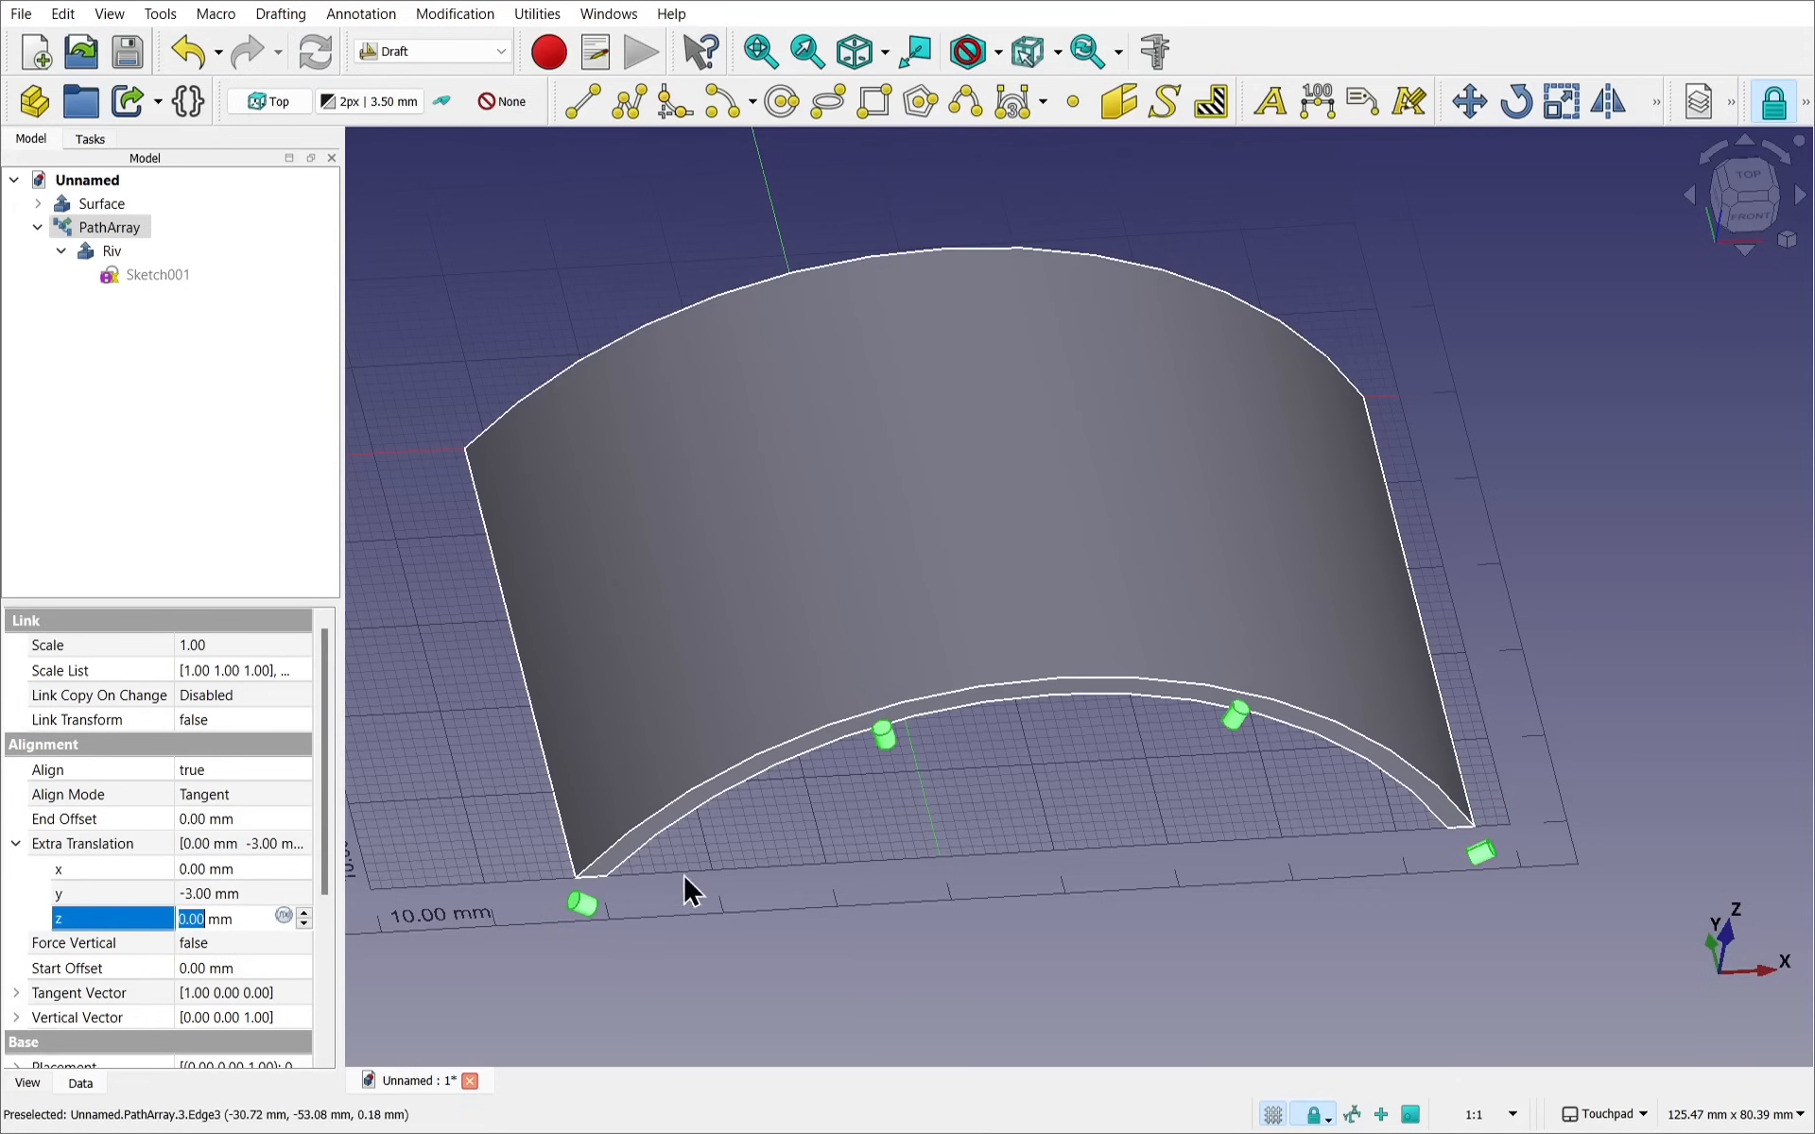
{"action": "left_click", "coordinate": [249, 897]}
{"action": "scroll", "coordinate": [252, 906], "scroll_direction": "up", "scroll_amount": 3}
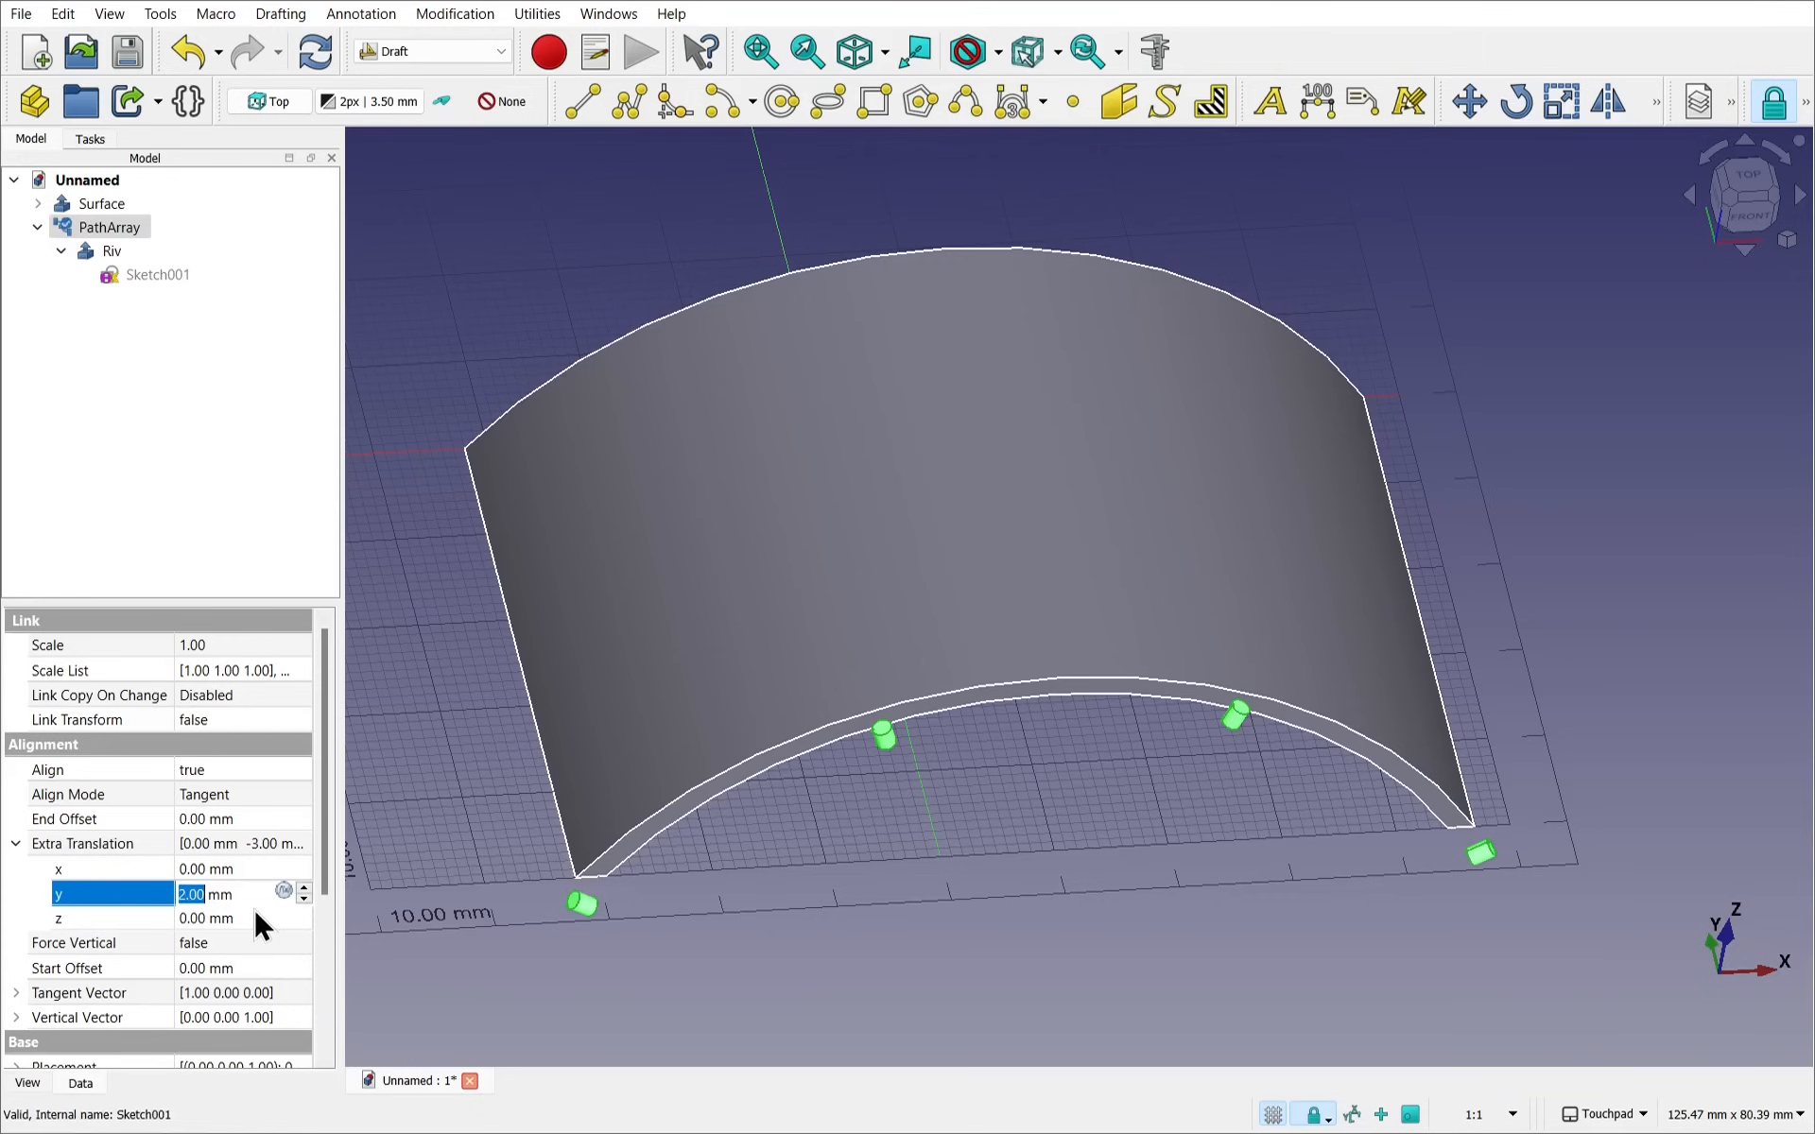
{"action": "left_click", "coordinate": [610, 950]}
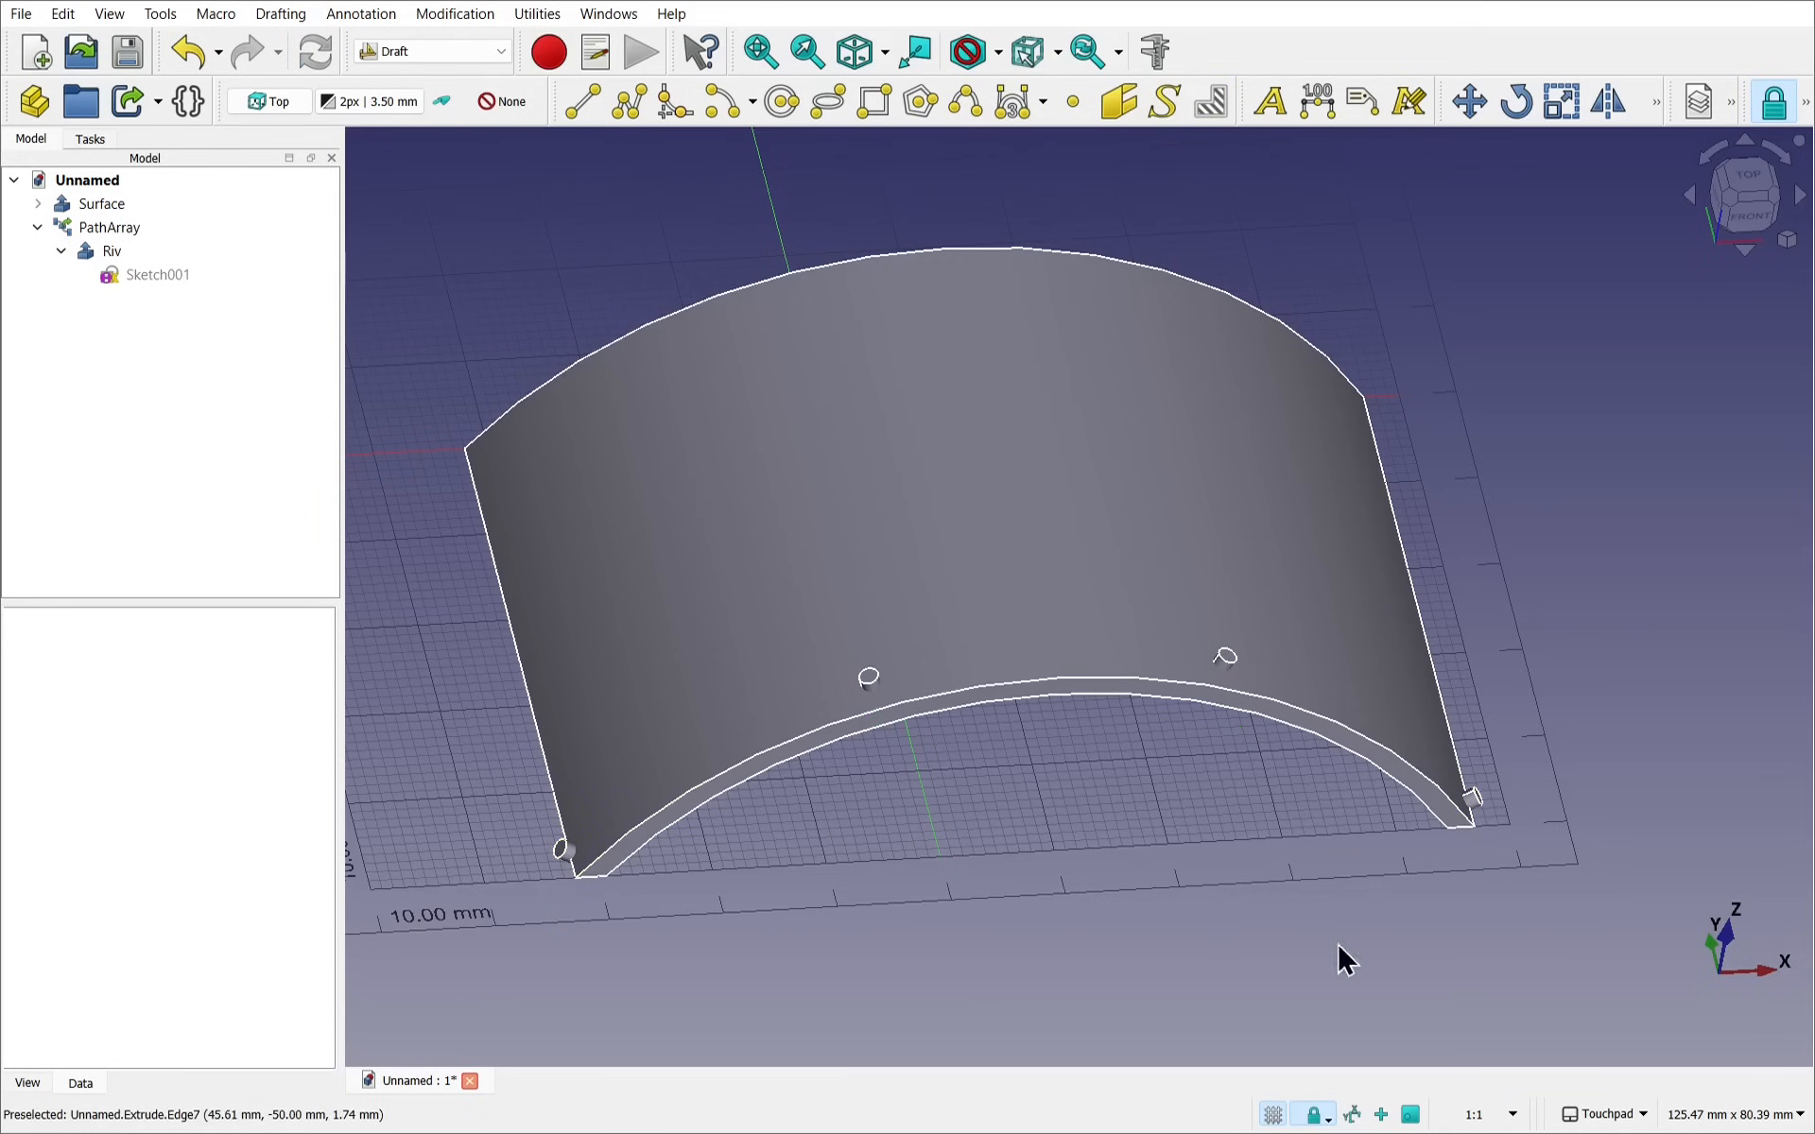
Set both the start offset and the end offset of the path array to 3 mm
{"action": "left_click", "coordinate": [124, 227]}
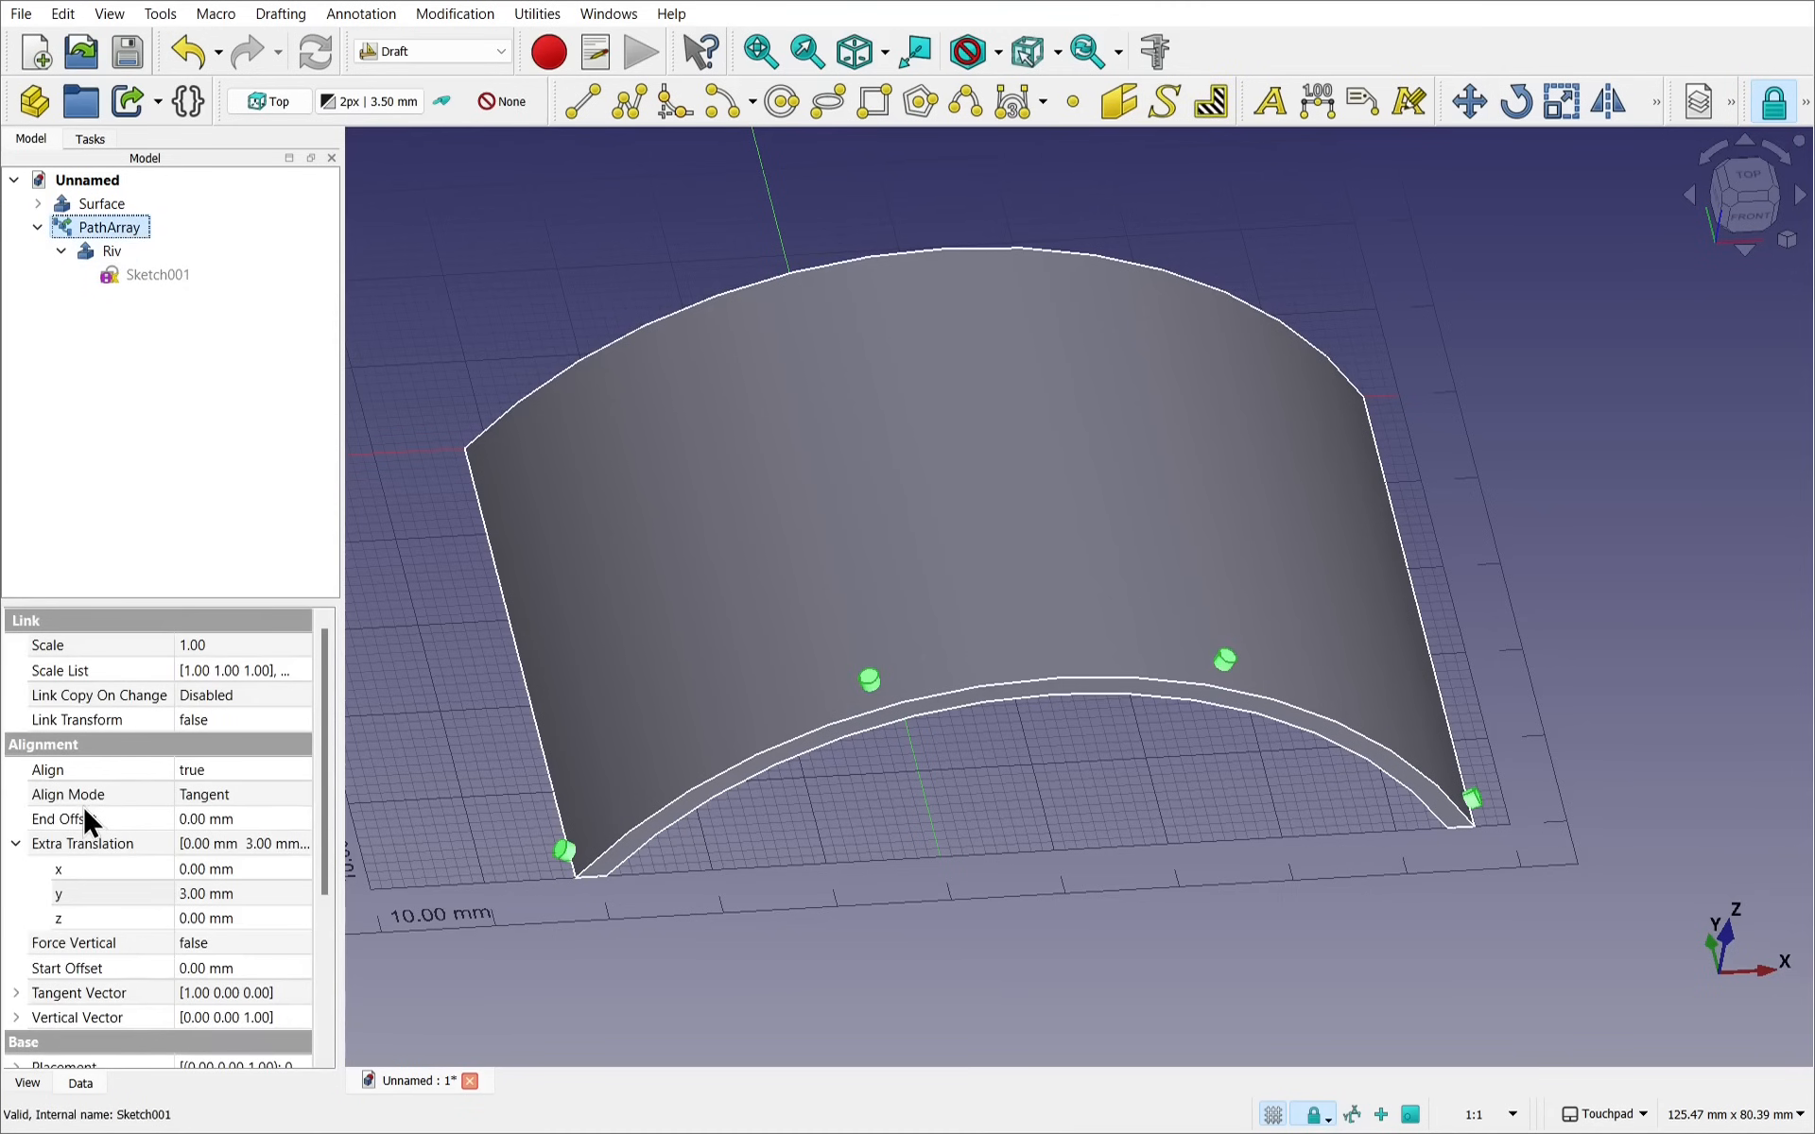
{"action": "scroll", "coordinate": [98, 773], "scroll_direction": "down", "scroll_amount": 2}
{"action": "scroll", "coordinate": [98, 773], "scroll_direction": "up", "scroll_amount": 2}
{"action": "left_click", "coordinate": [244, 970]}
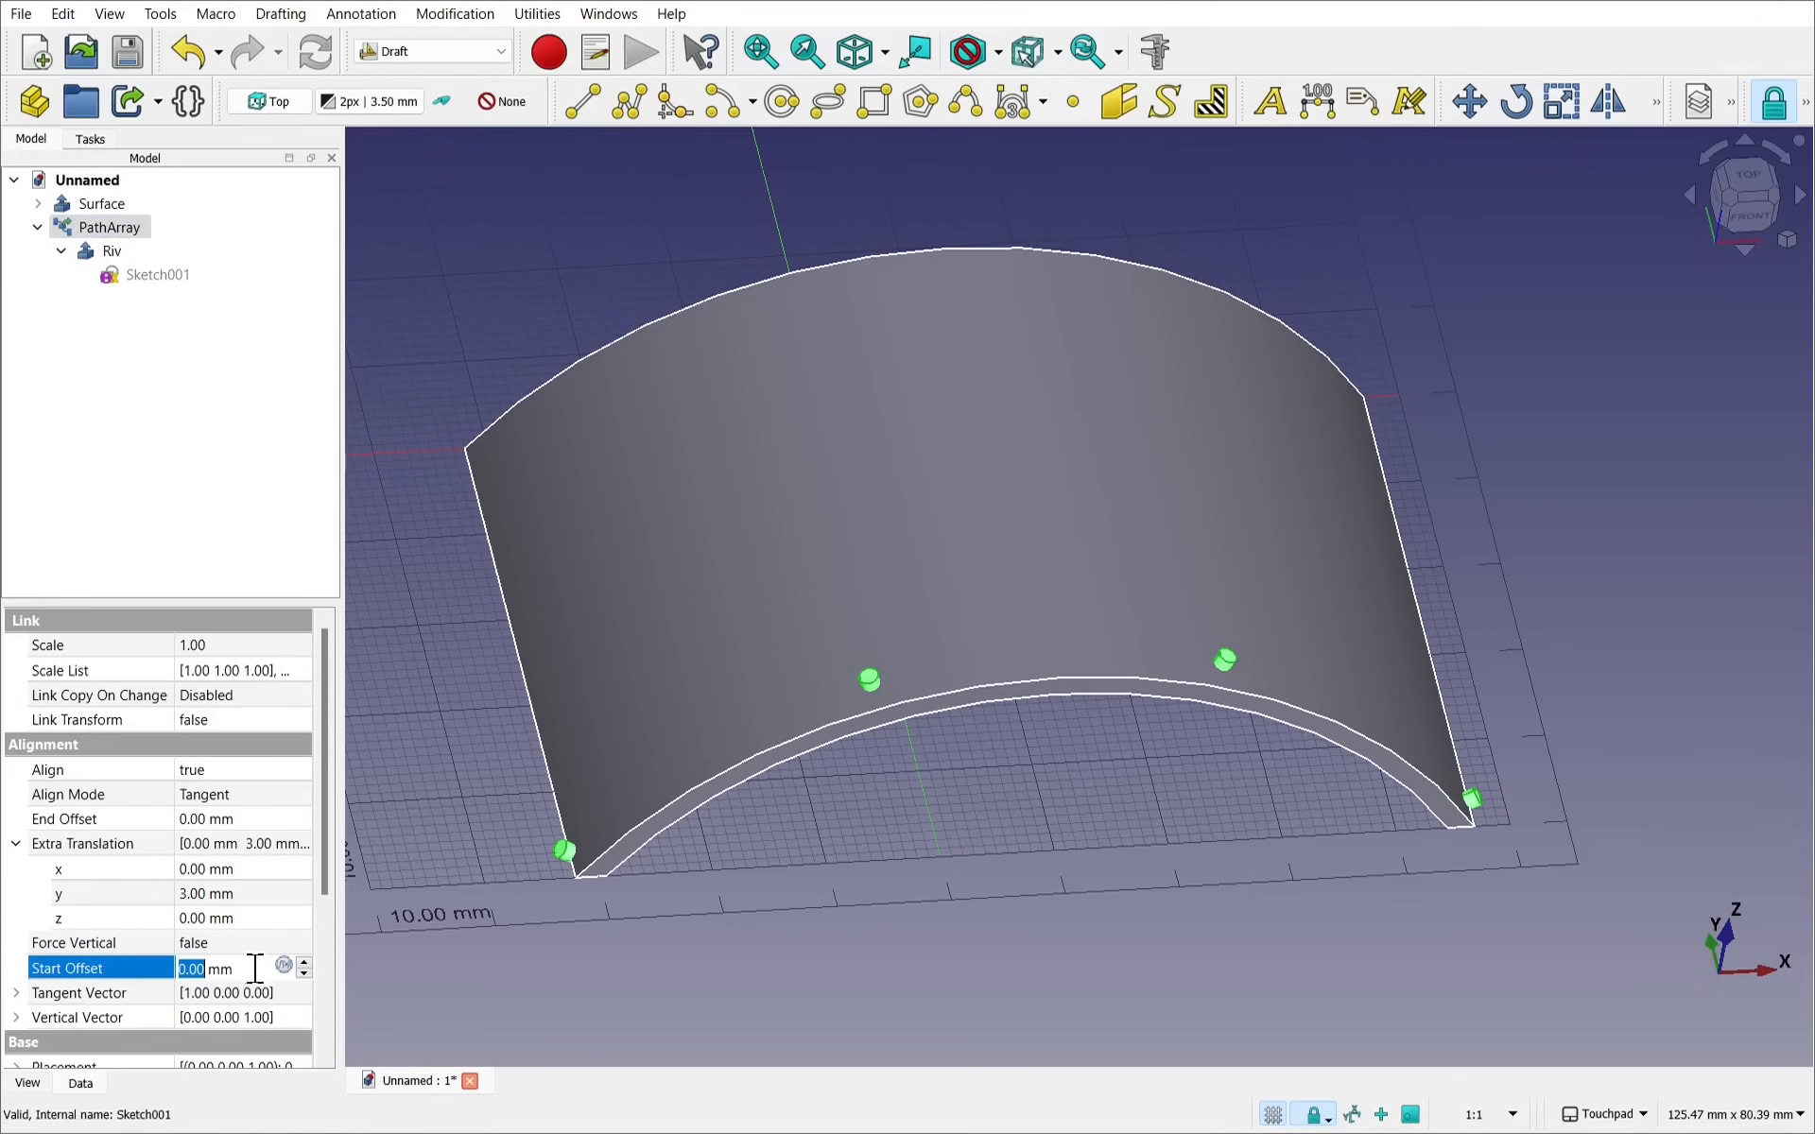
{"action": "type", "text": "3"}
{"action": "left_click", "coordinate": [257, 817]}
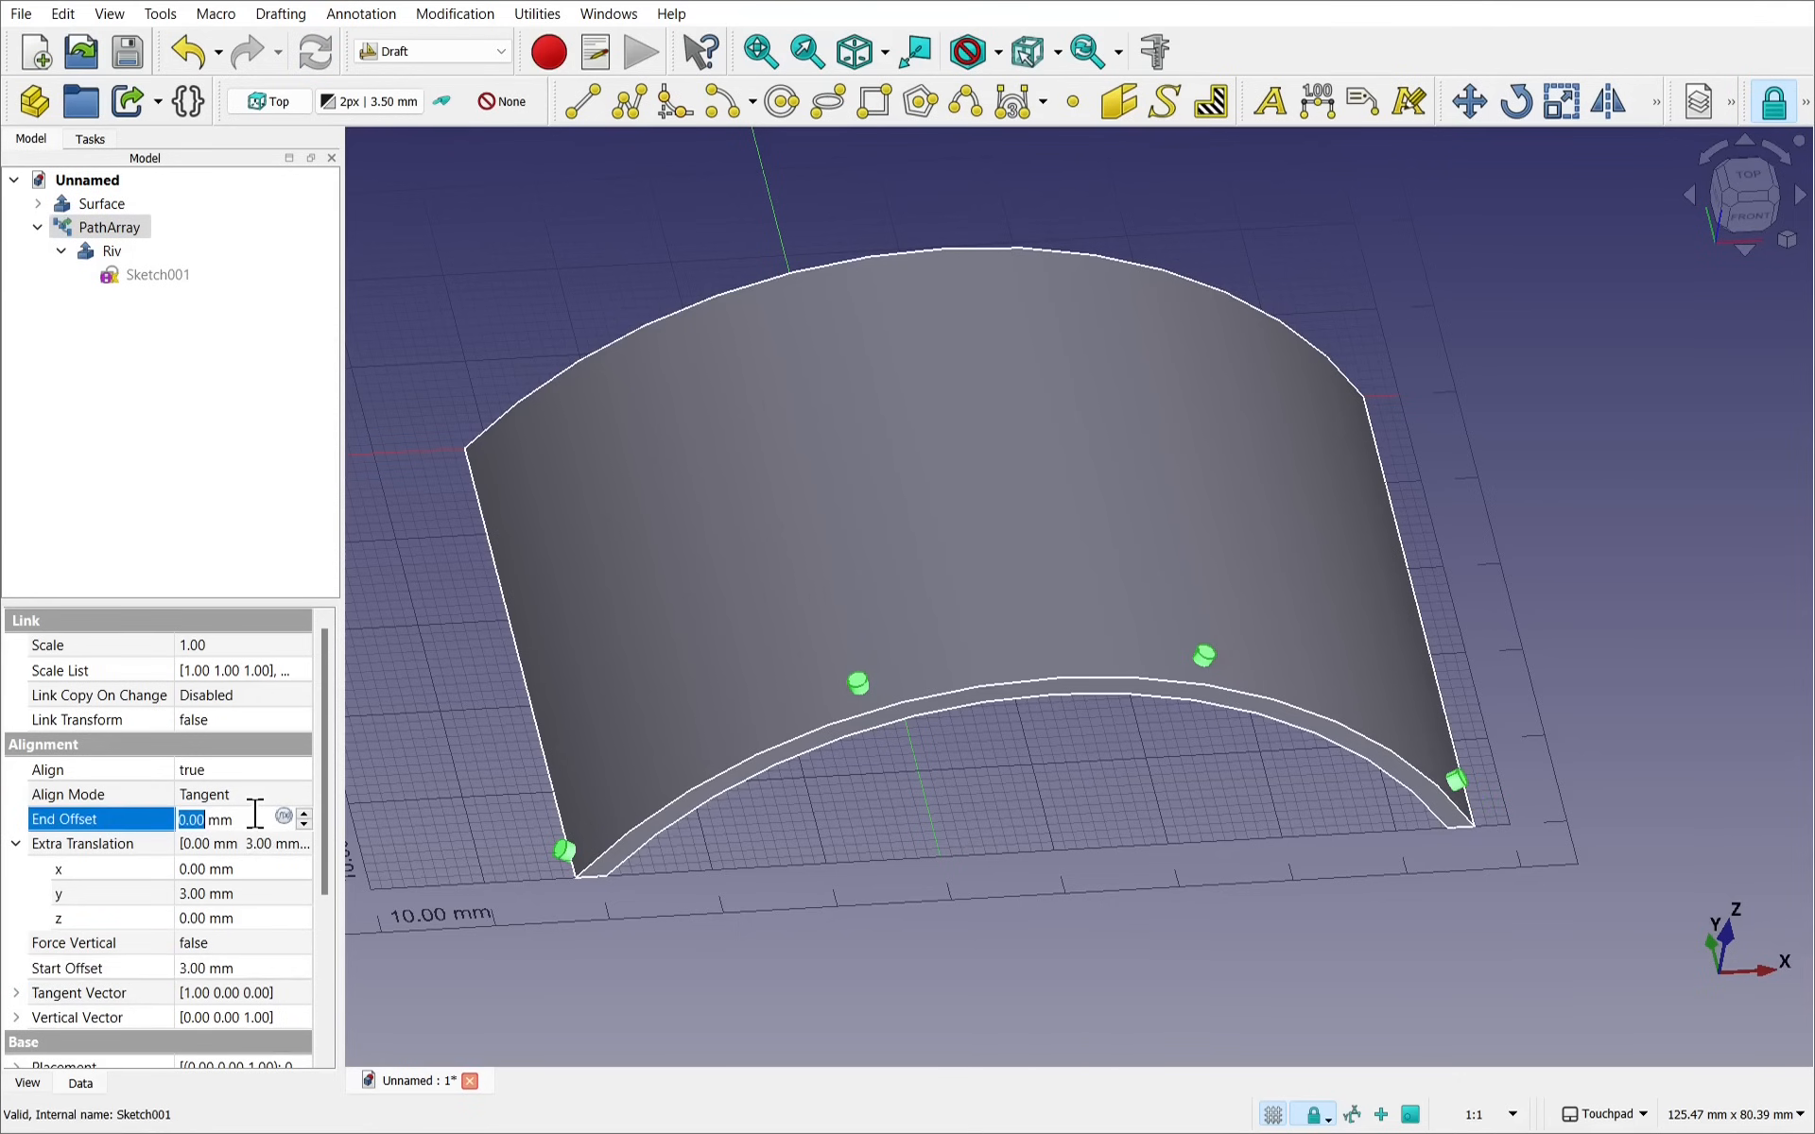
{"action": "type", "text": "3"}
{"action": "left_click", "coordinate": [225, 871]}
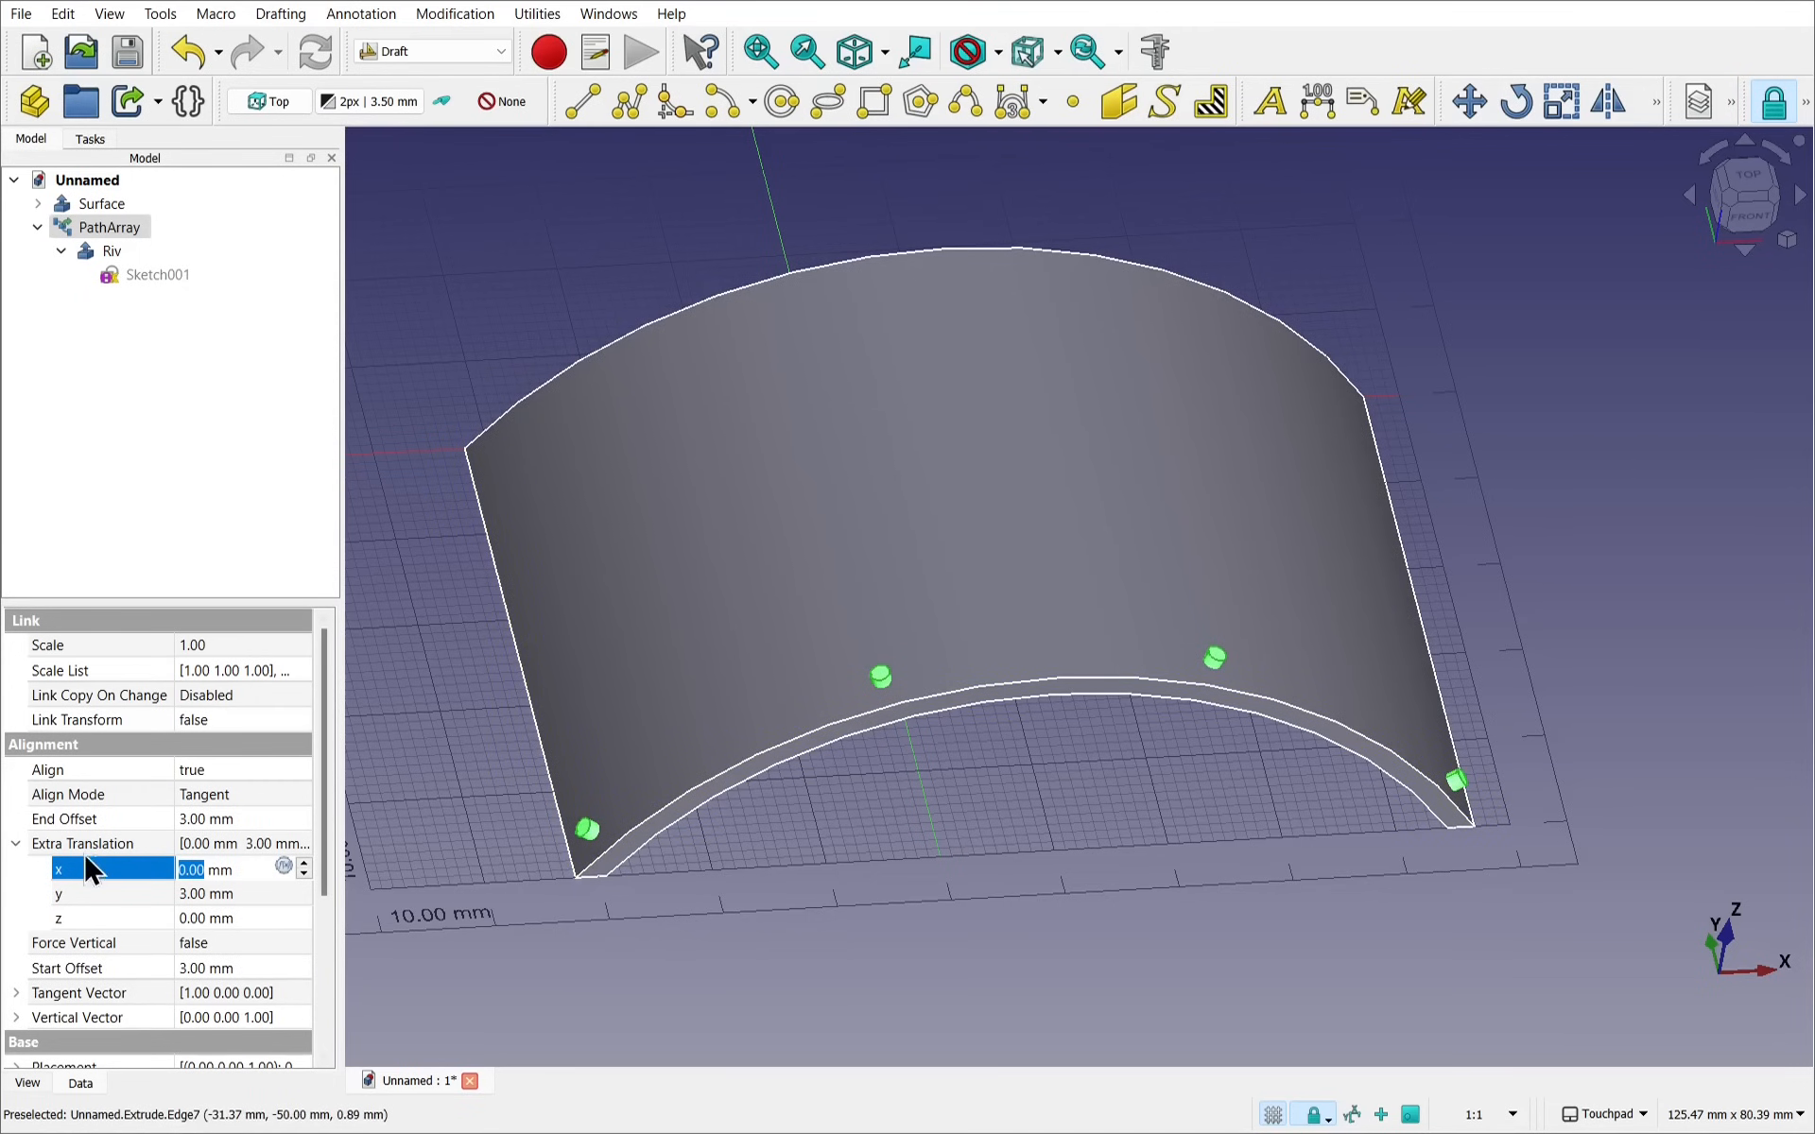
{"action": "left_click", "coordinate": [16, 842]}
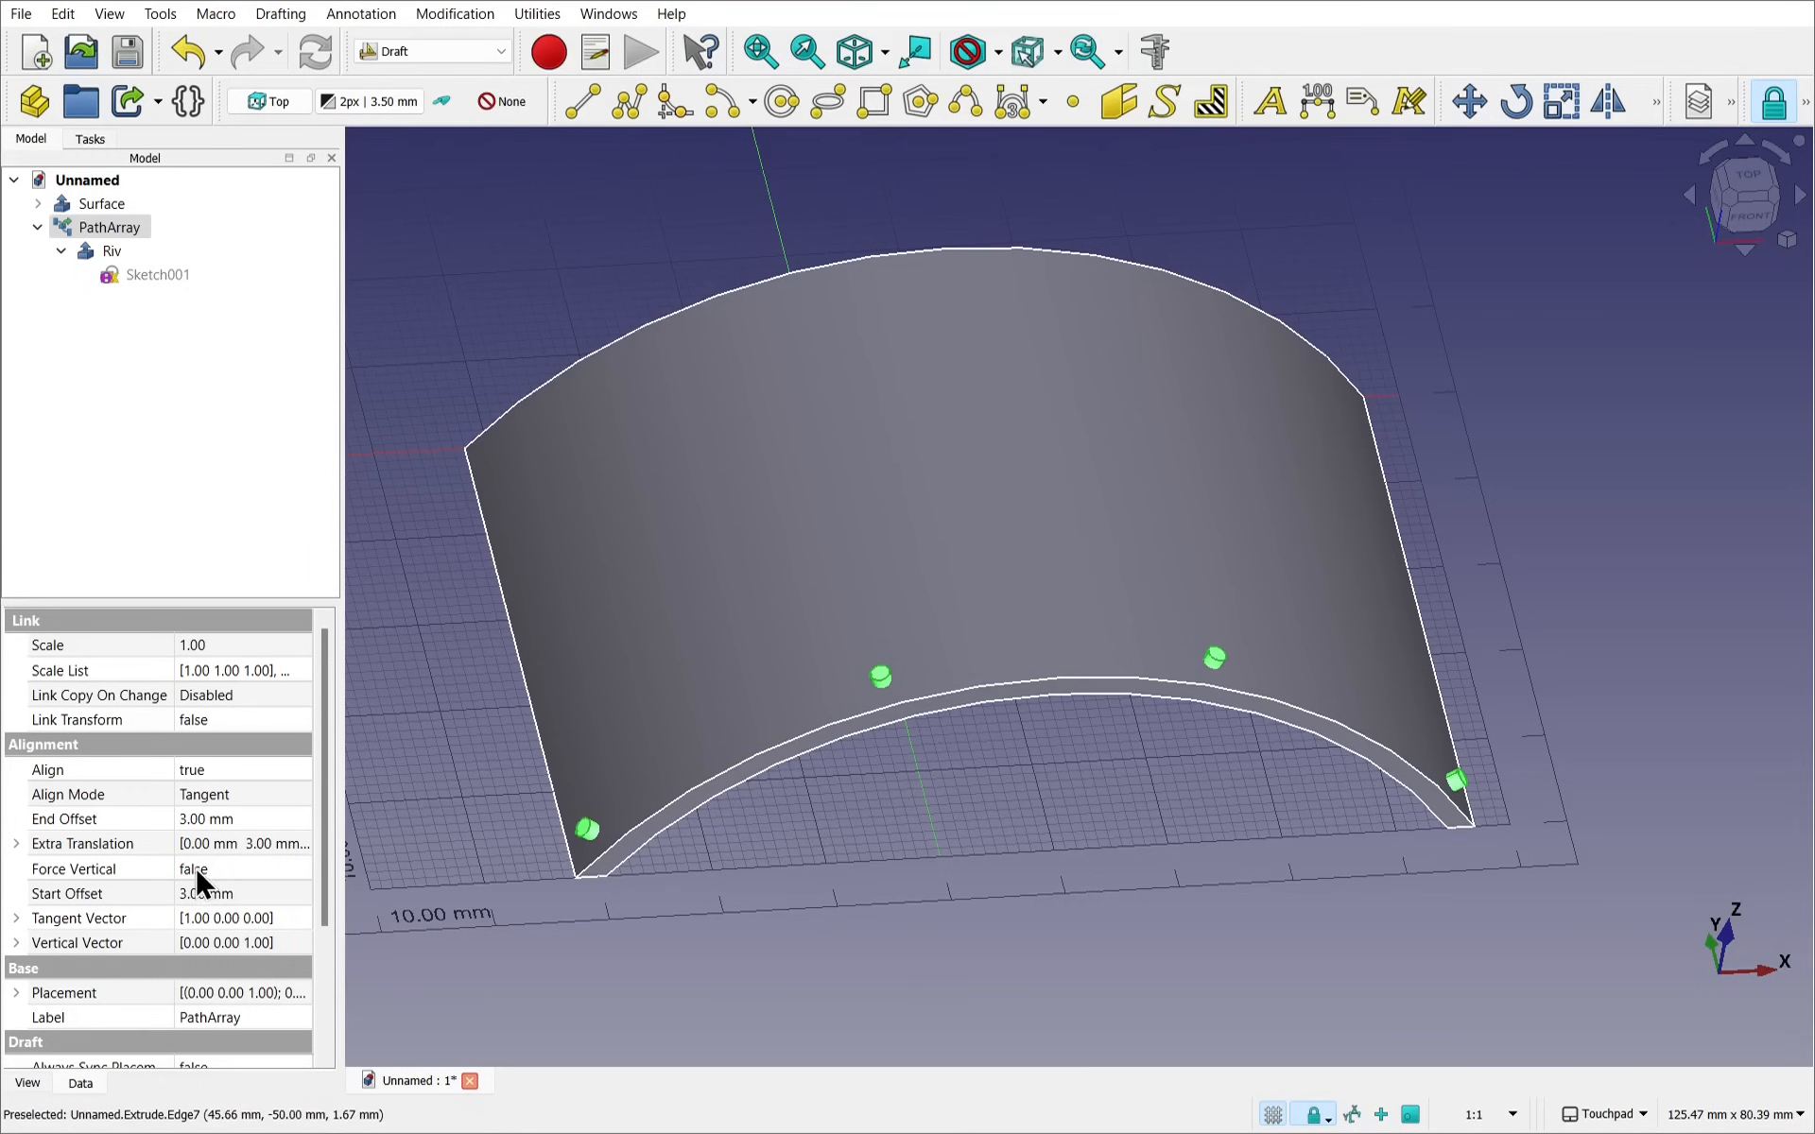
Set the path array's count to 12
{"action": "scroll", "coordinate": [195, 873], "scroll_direction": "down", "scroll_amount": 3}
{"action": "left_click", "coordinate": [229, 952]}
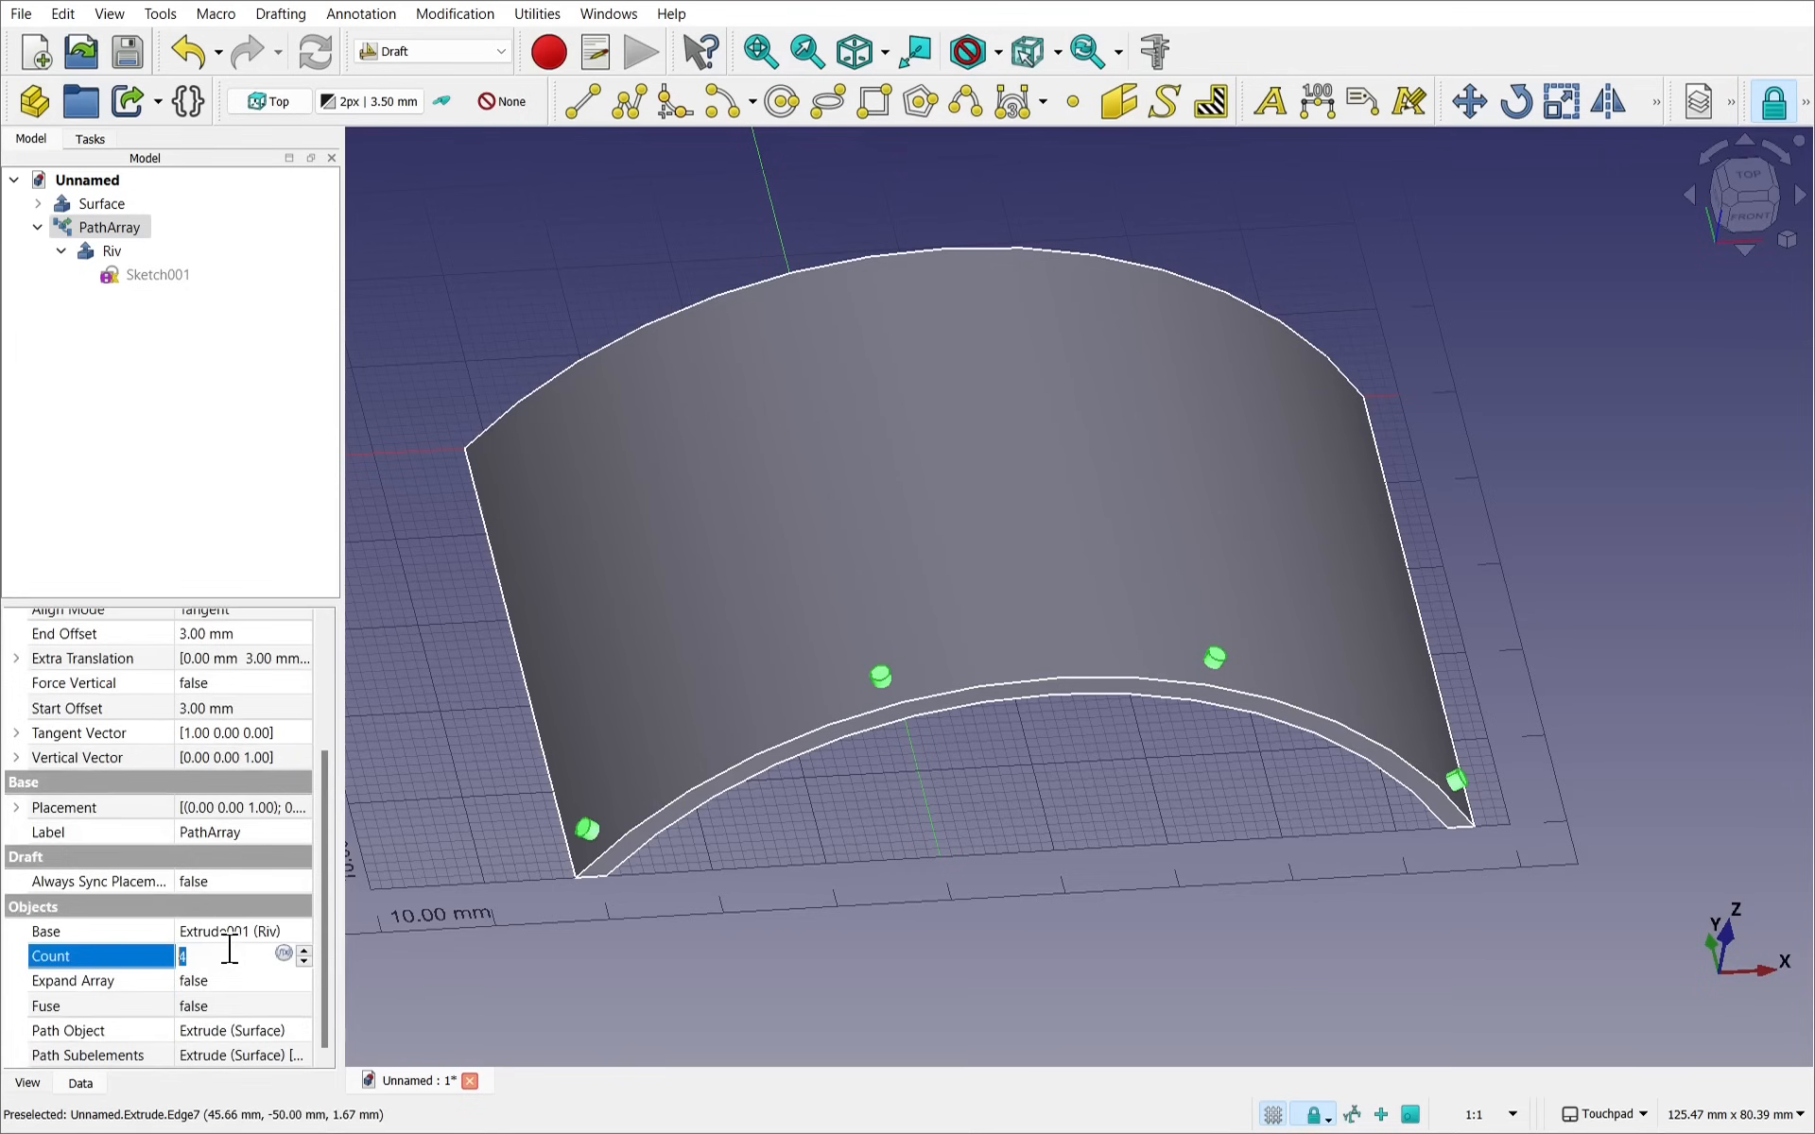
{"action": "type", "text": "12"}
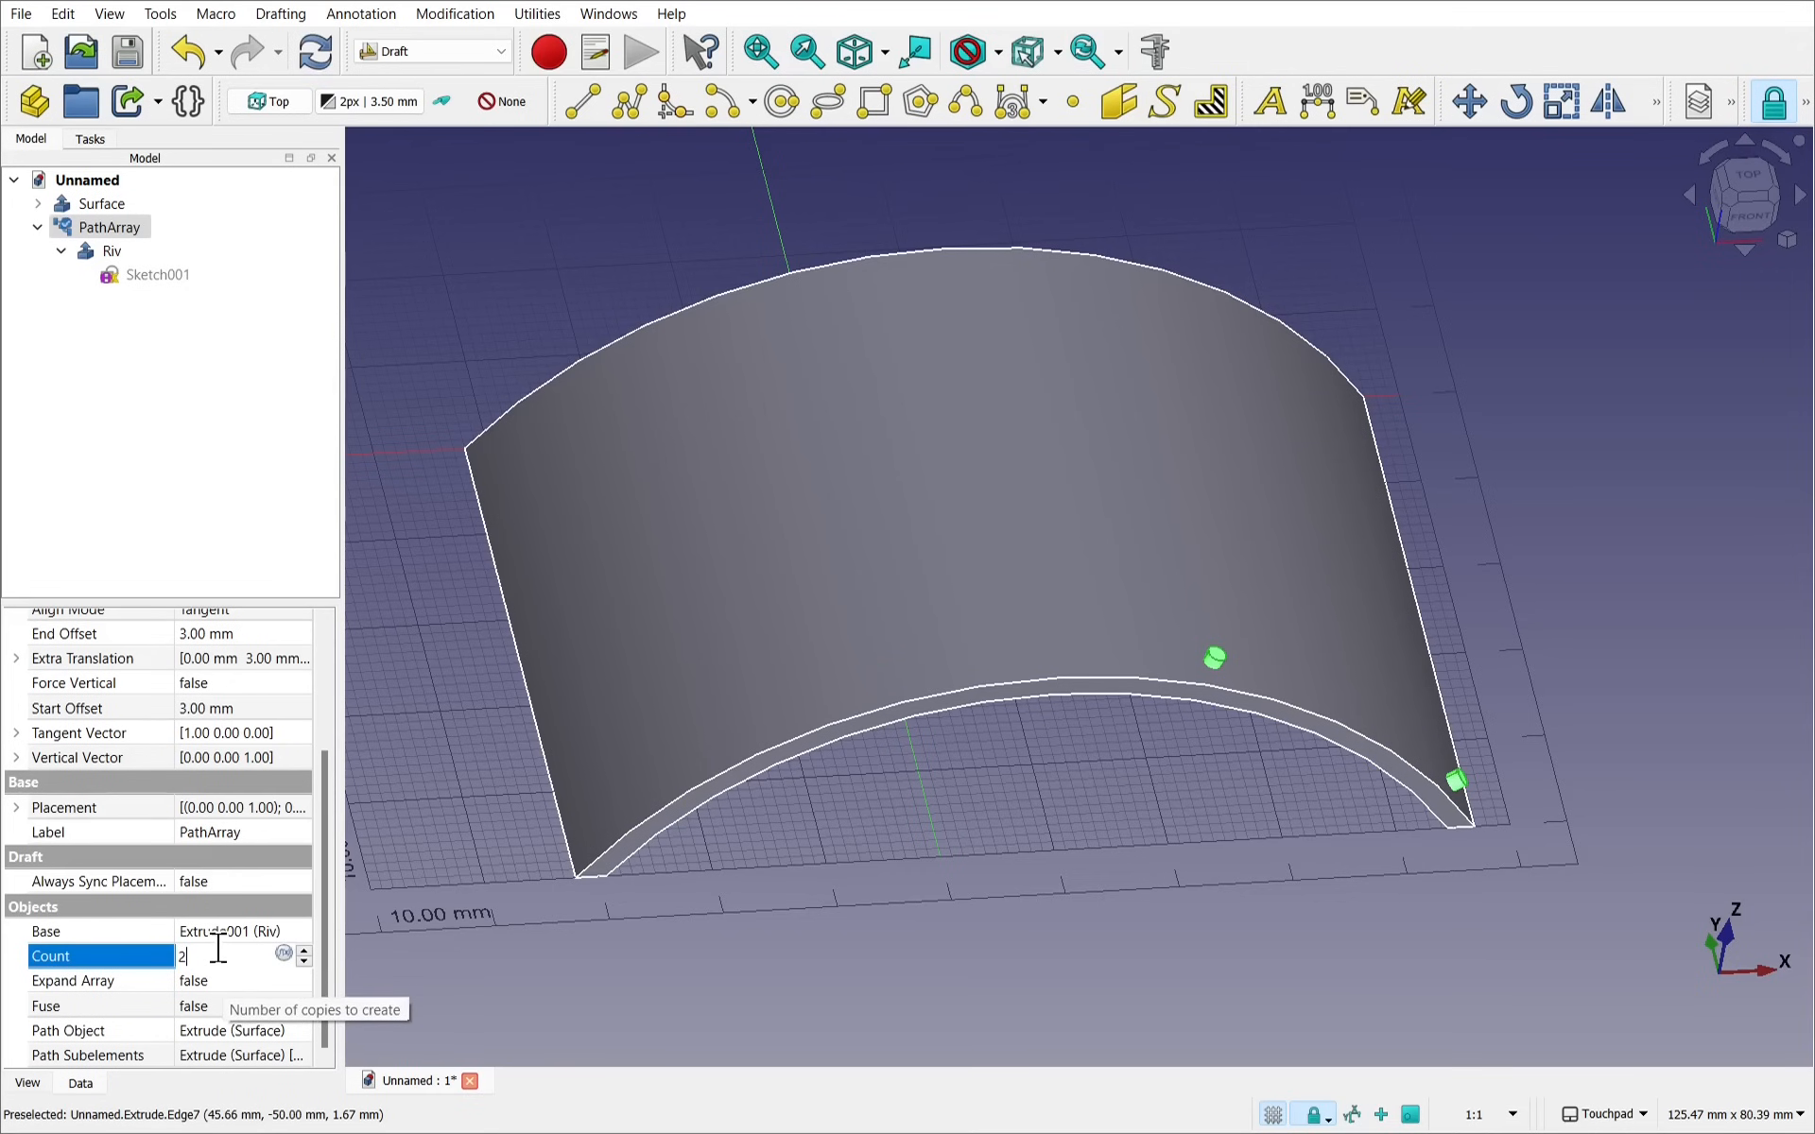
{"action": "key", "text": "Return"}
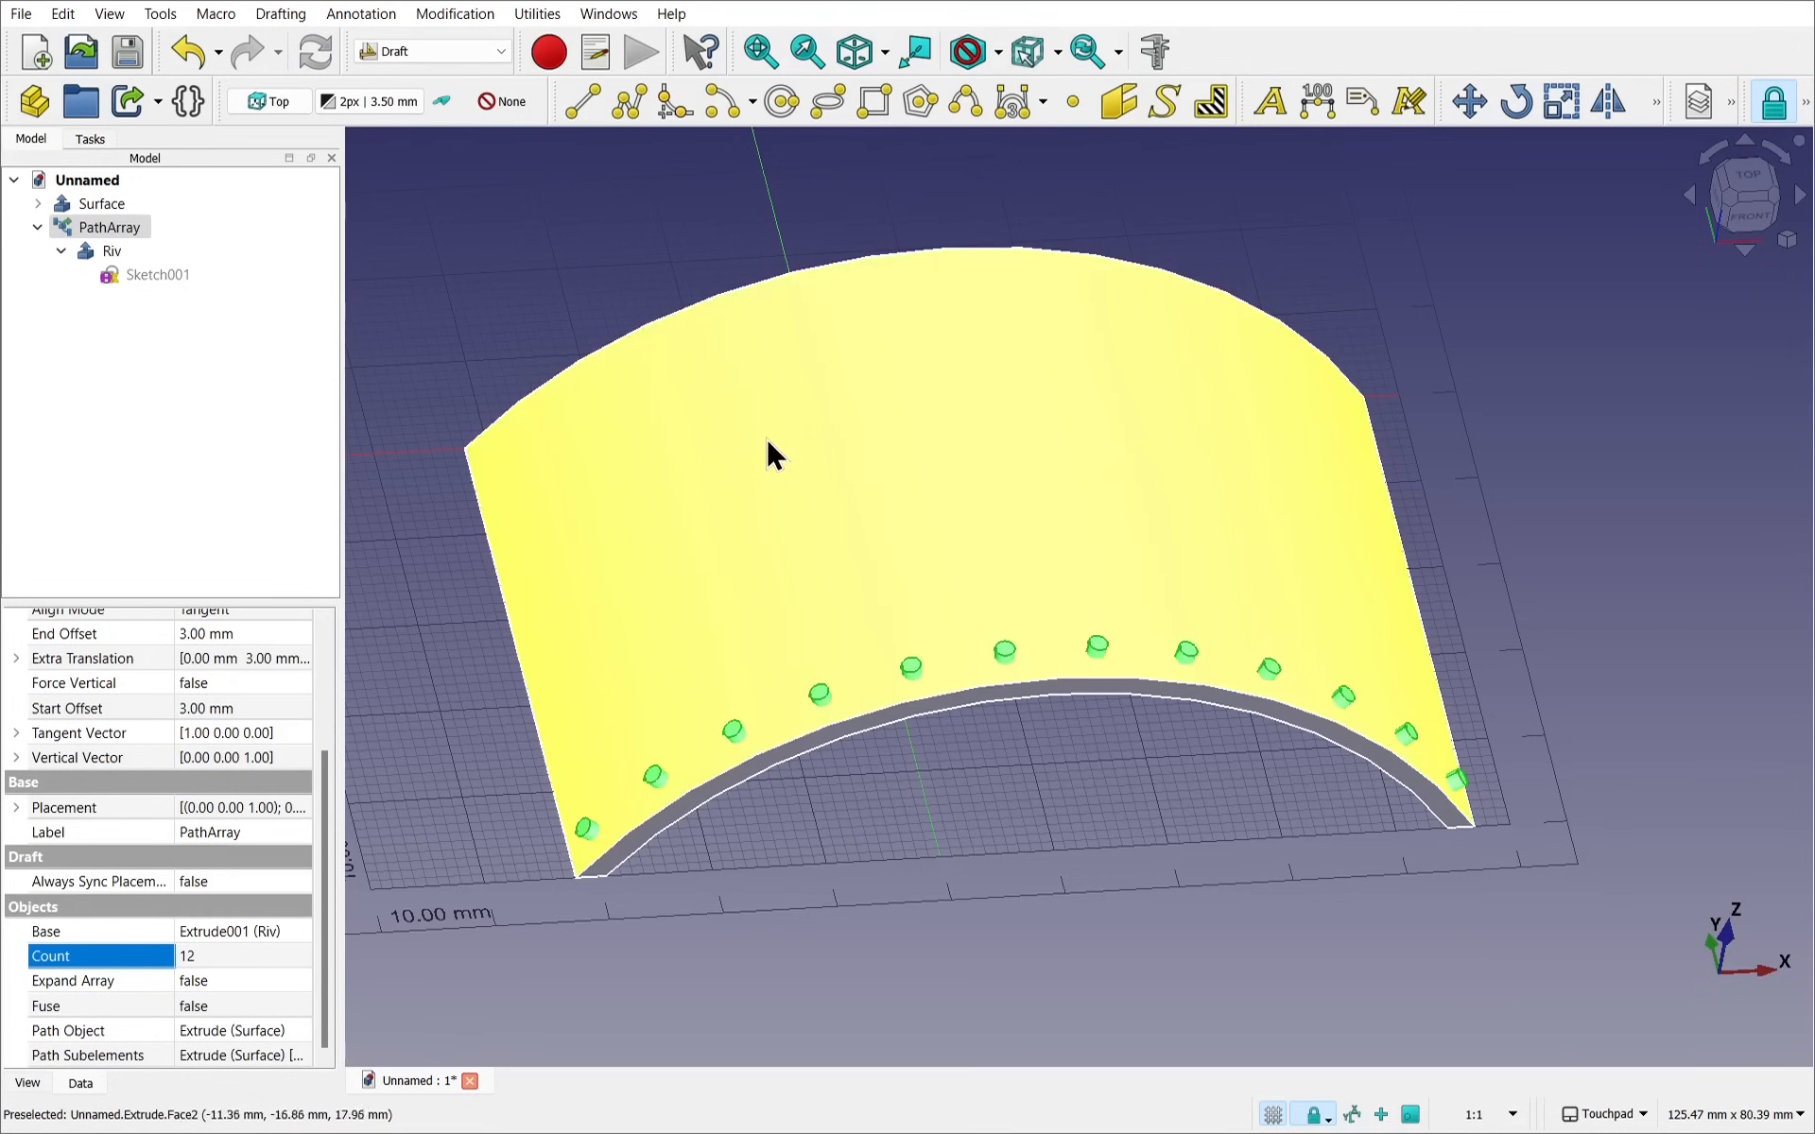
Cut the path array from the Surface plate with the Part workbench's Cut operation and inspect the rivet holes
{"action": "left_click", "coordinate": [766, 440]}
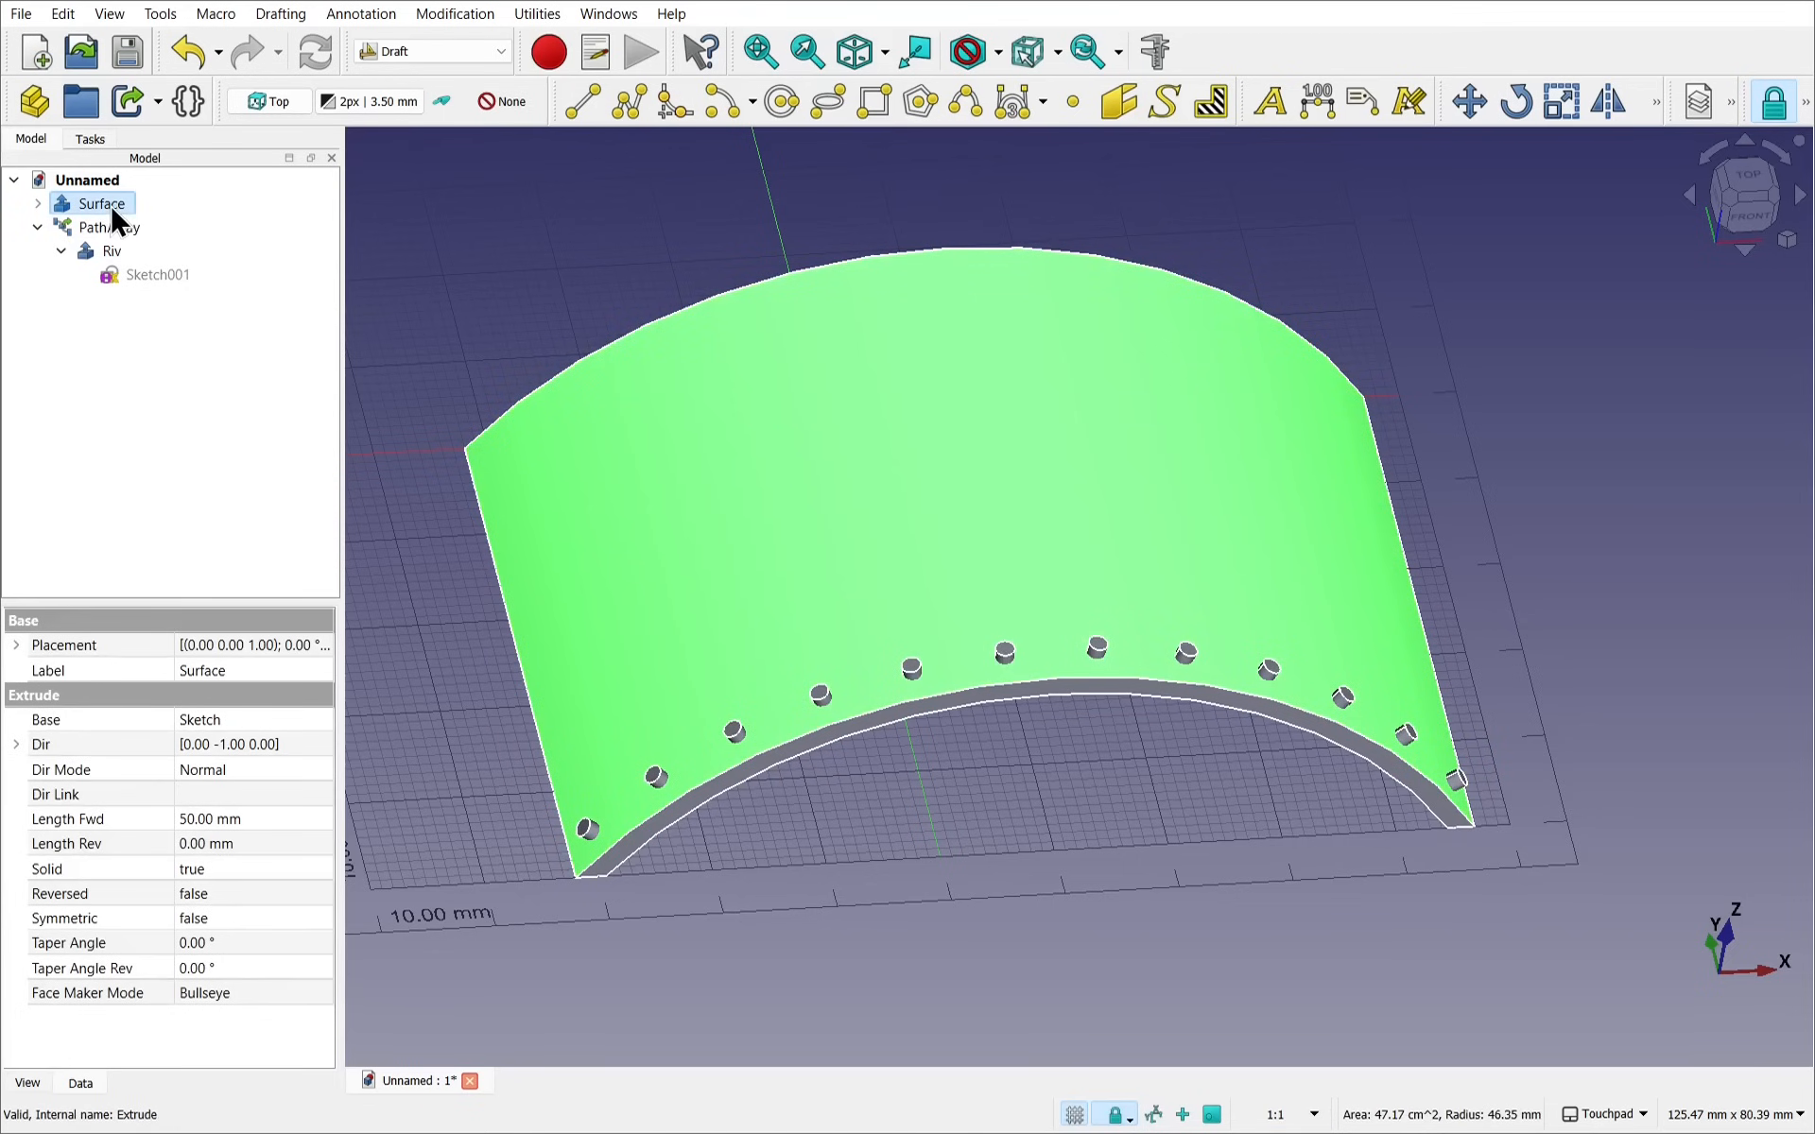
{"action": "left_click", "coordinate": [112, 230], "text": "ctrl"}
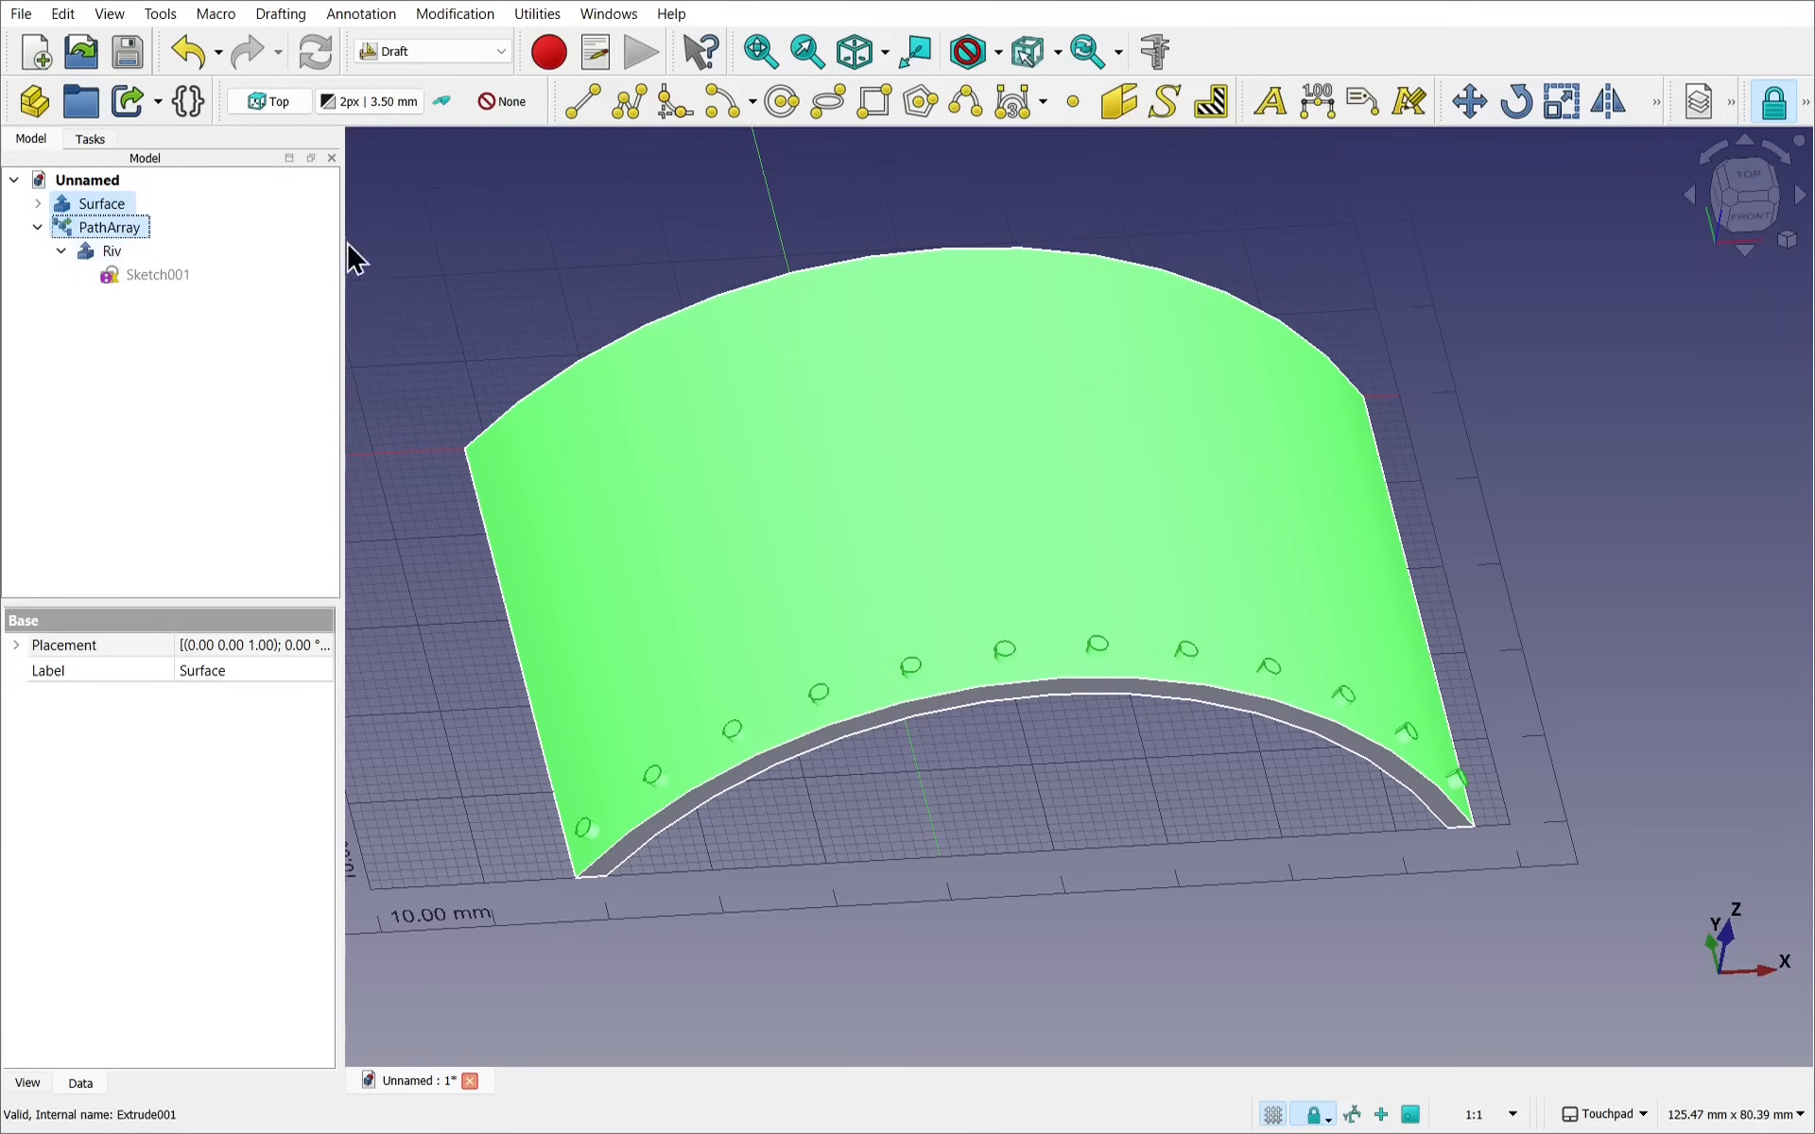
{"action": "left_click", "coordinate": [436, 52]}
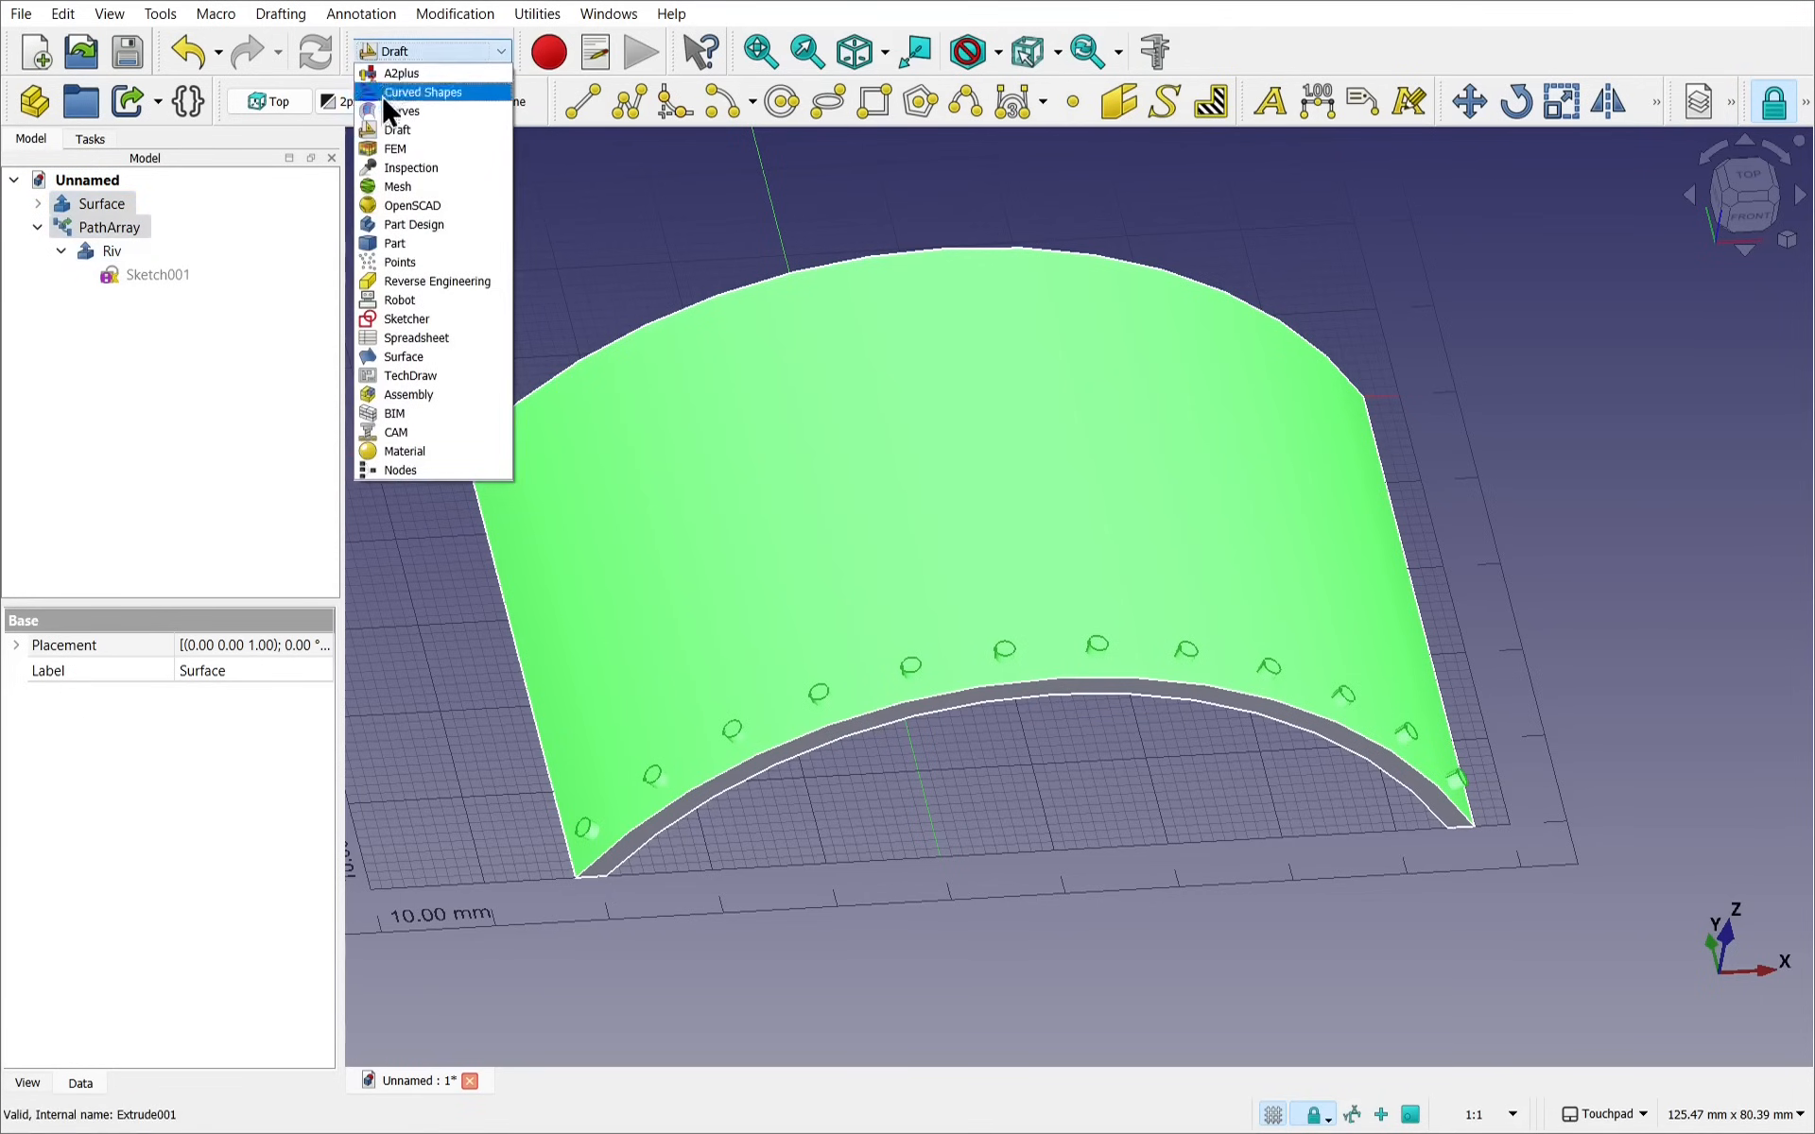
{"action": "left_click", "coordinate": [404, 242]}
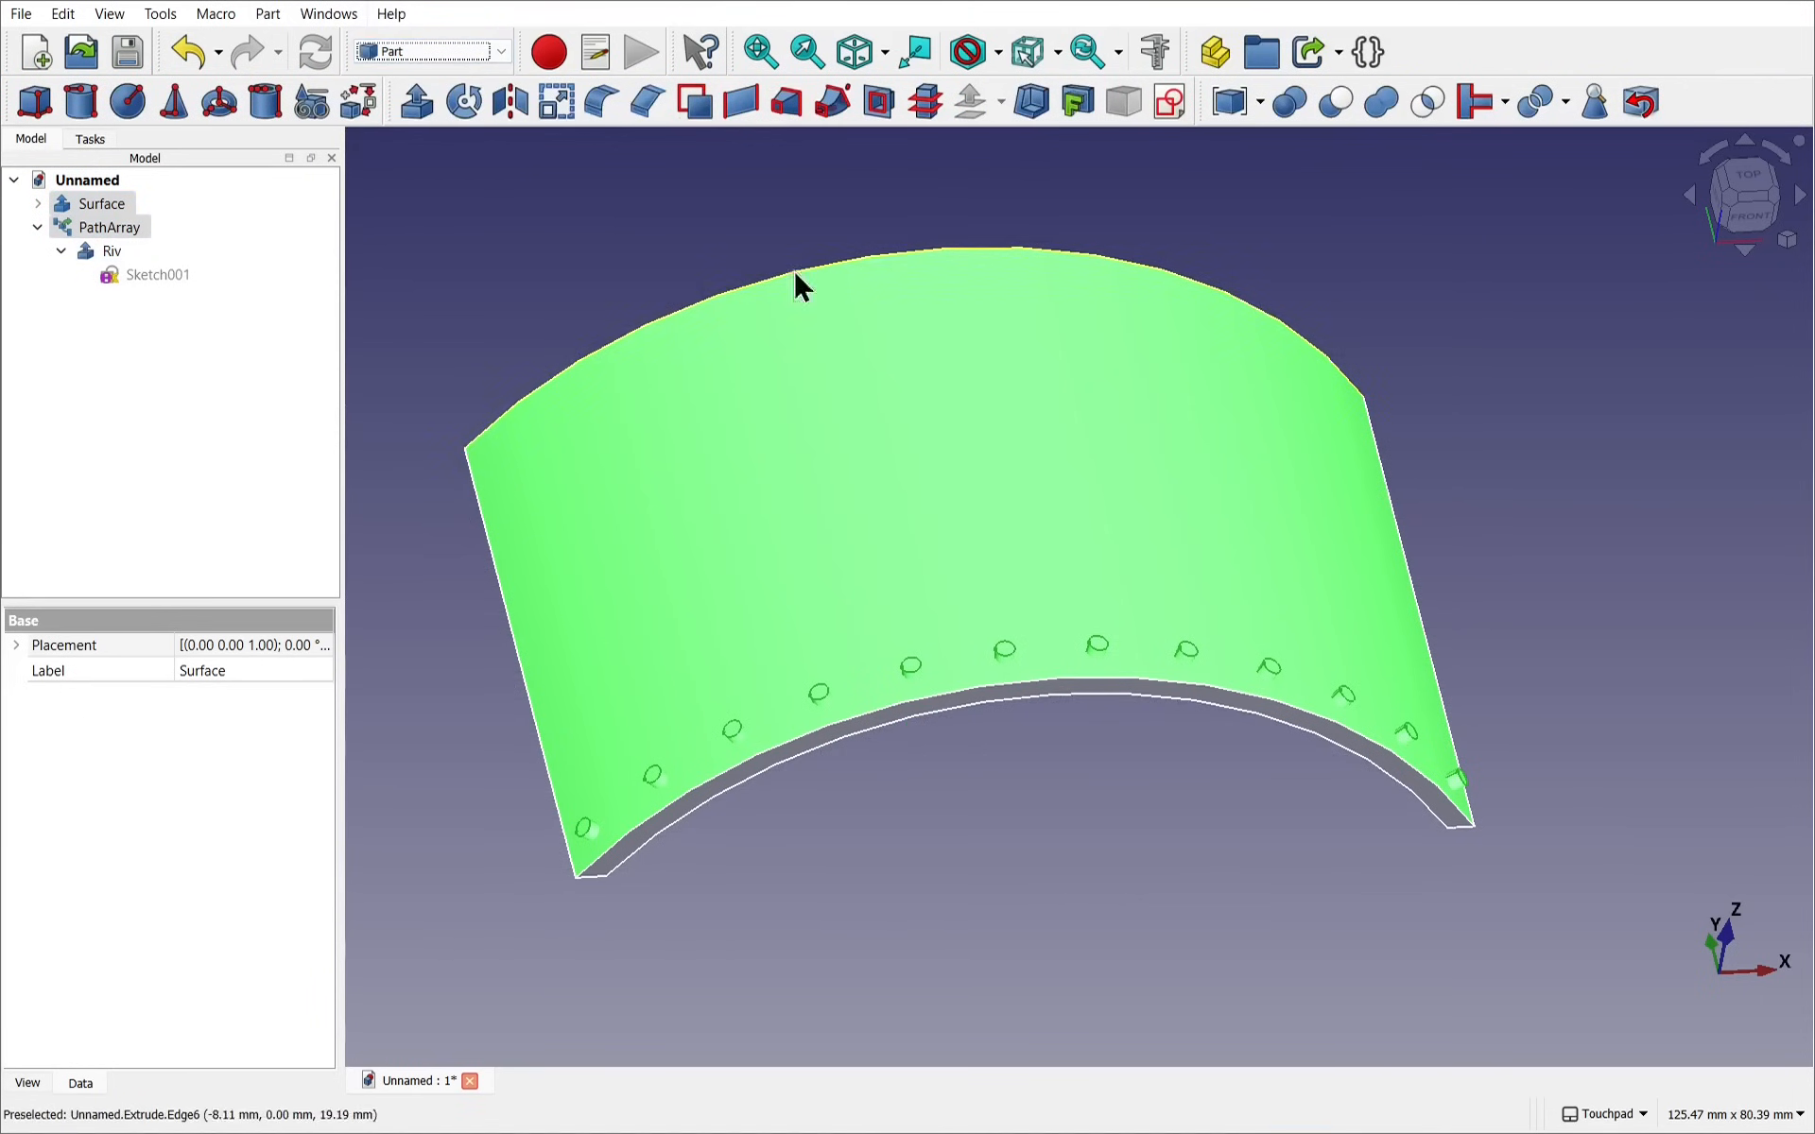
{"action": "left_click", "coordinate": [1337, 102]}
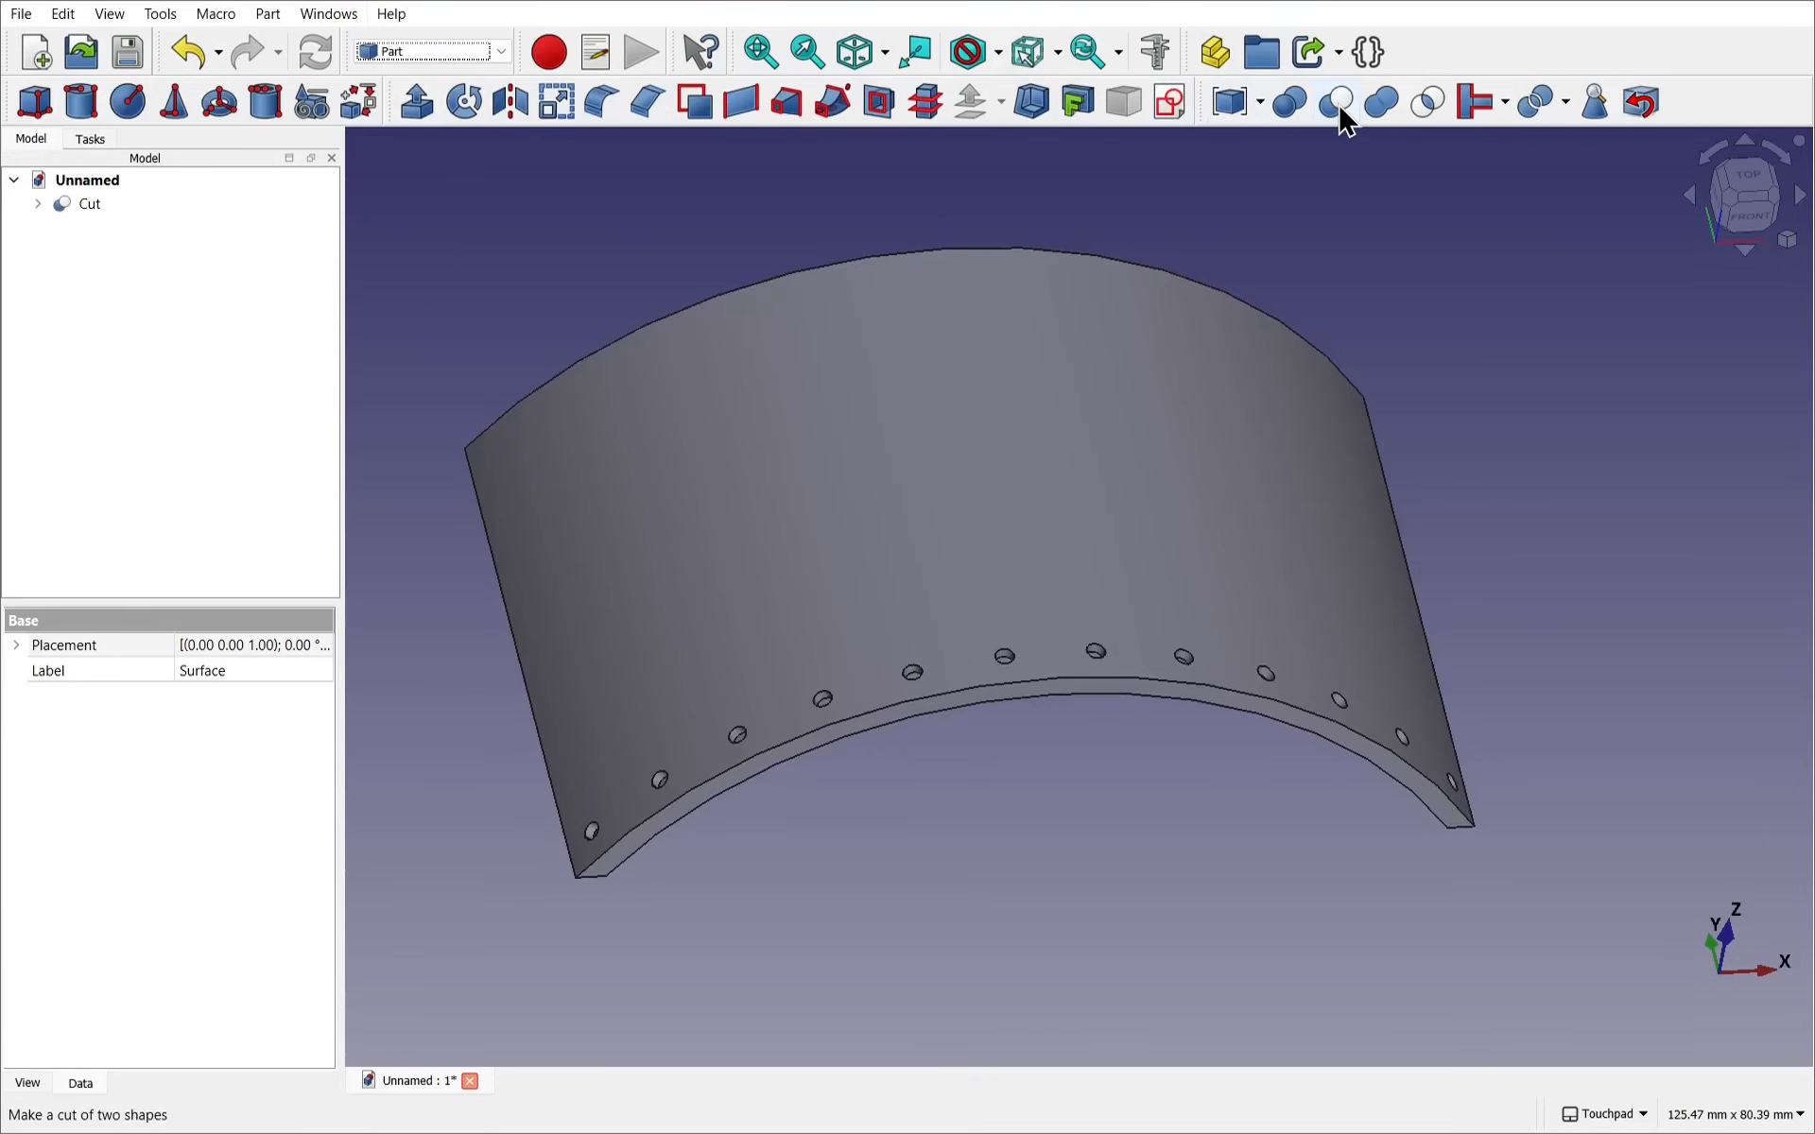
{"action": "left_click_drag", "start_coordinate": [1351, 332], "coordinate": [1311, 553], "text": "shift"}
{"action": "scroll", "coordinate": [1280, 515], "scroll_direction": "up", "scroll_amount": 6}
{"action": "scroll", "coordinate": [1088, 489], "scroll_direction": "down", "scroll_amount": 7}
{"action": "left_click", "coordinate": [1311, 553]}
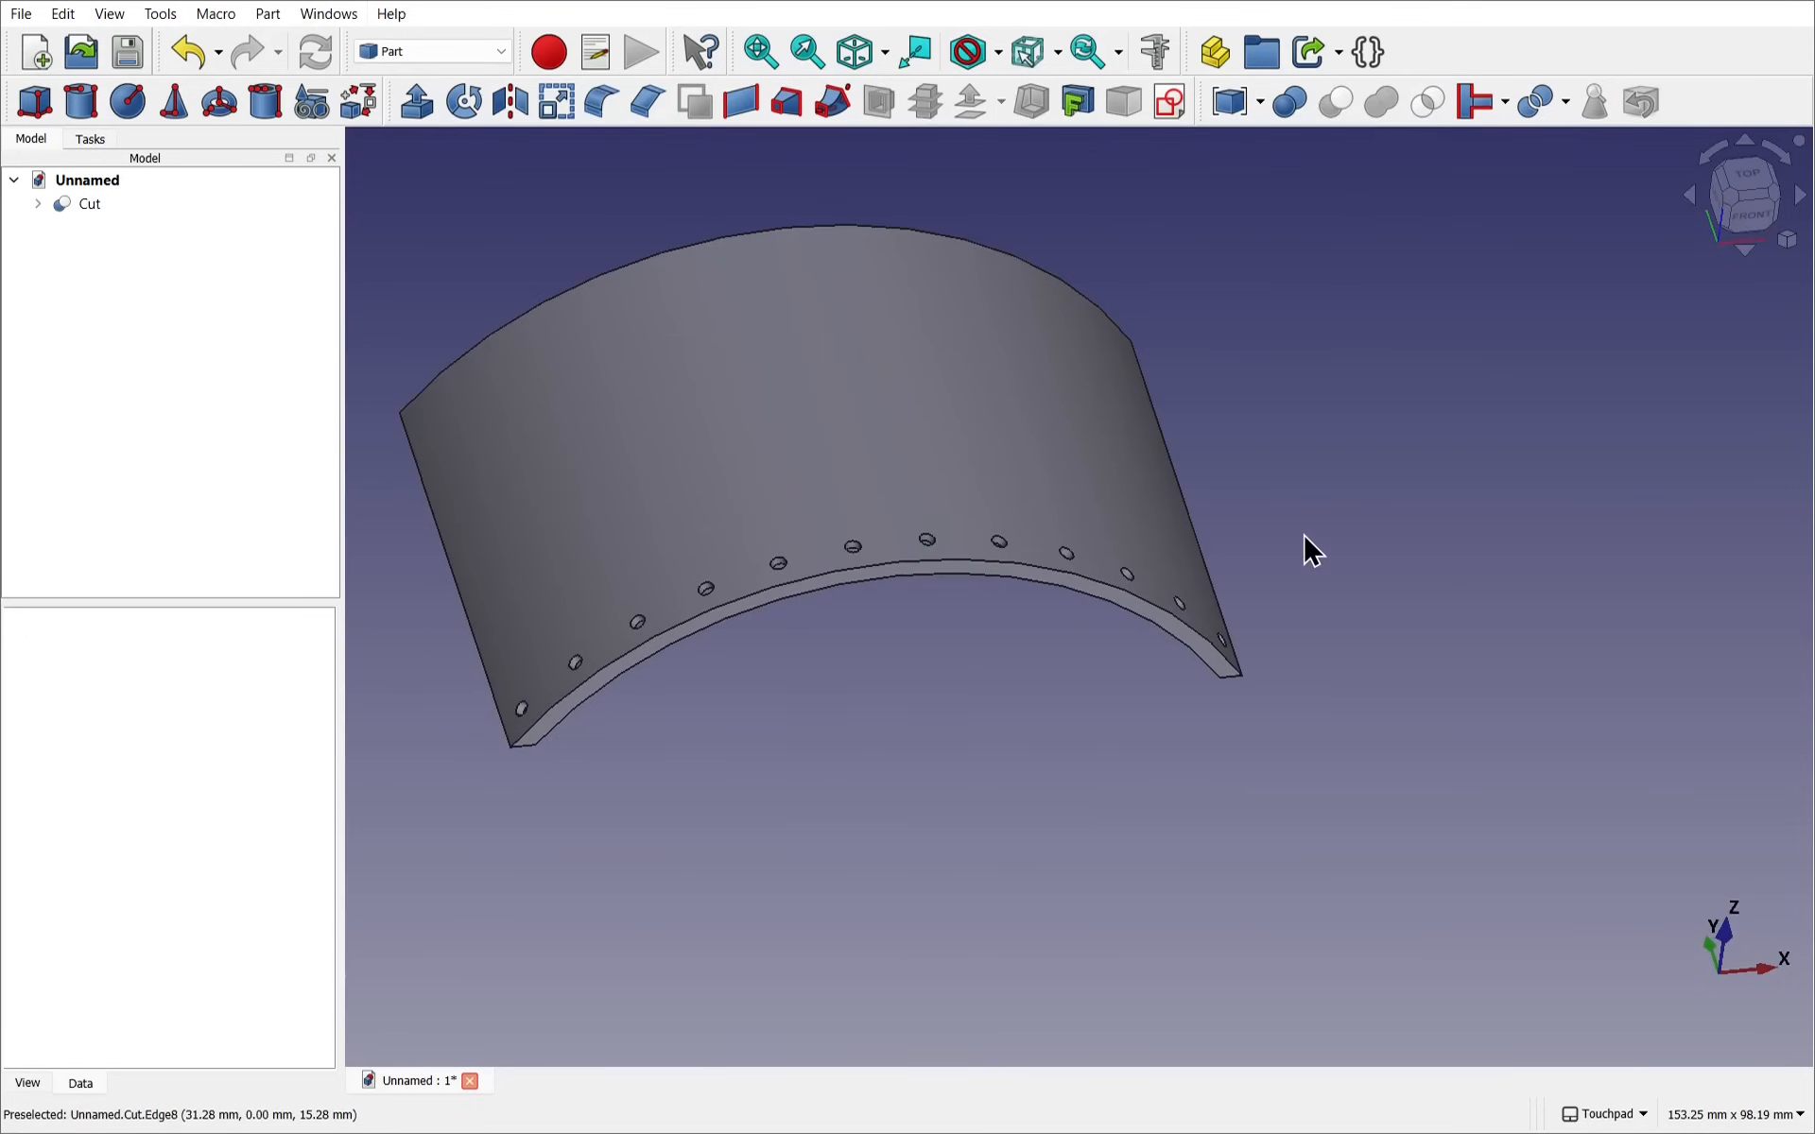
Open the New Nose for VQ Dauntless copy document
{"action": "left_click", "coordinate": [21, 14]}
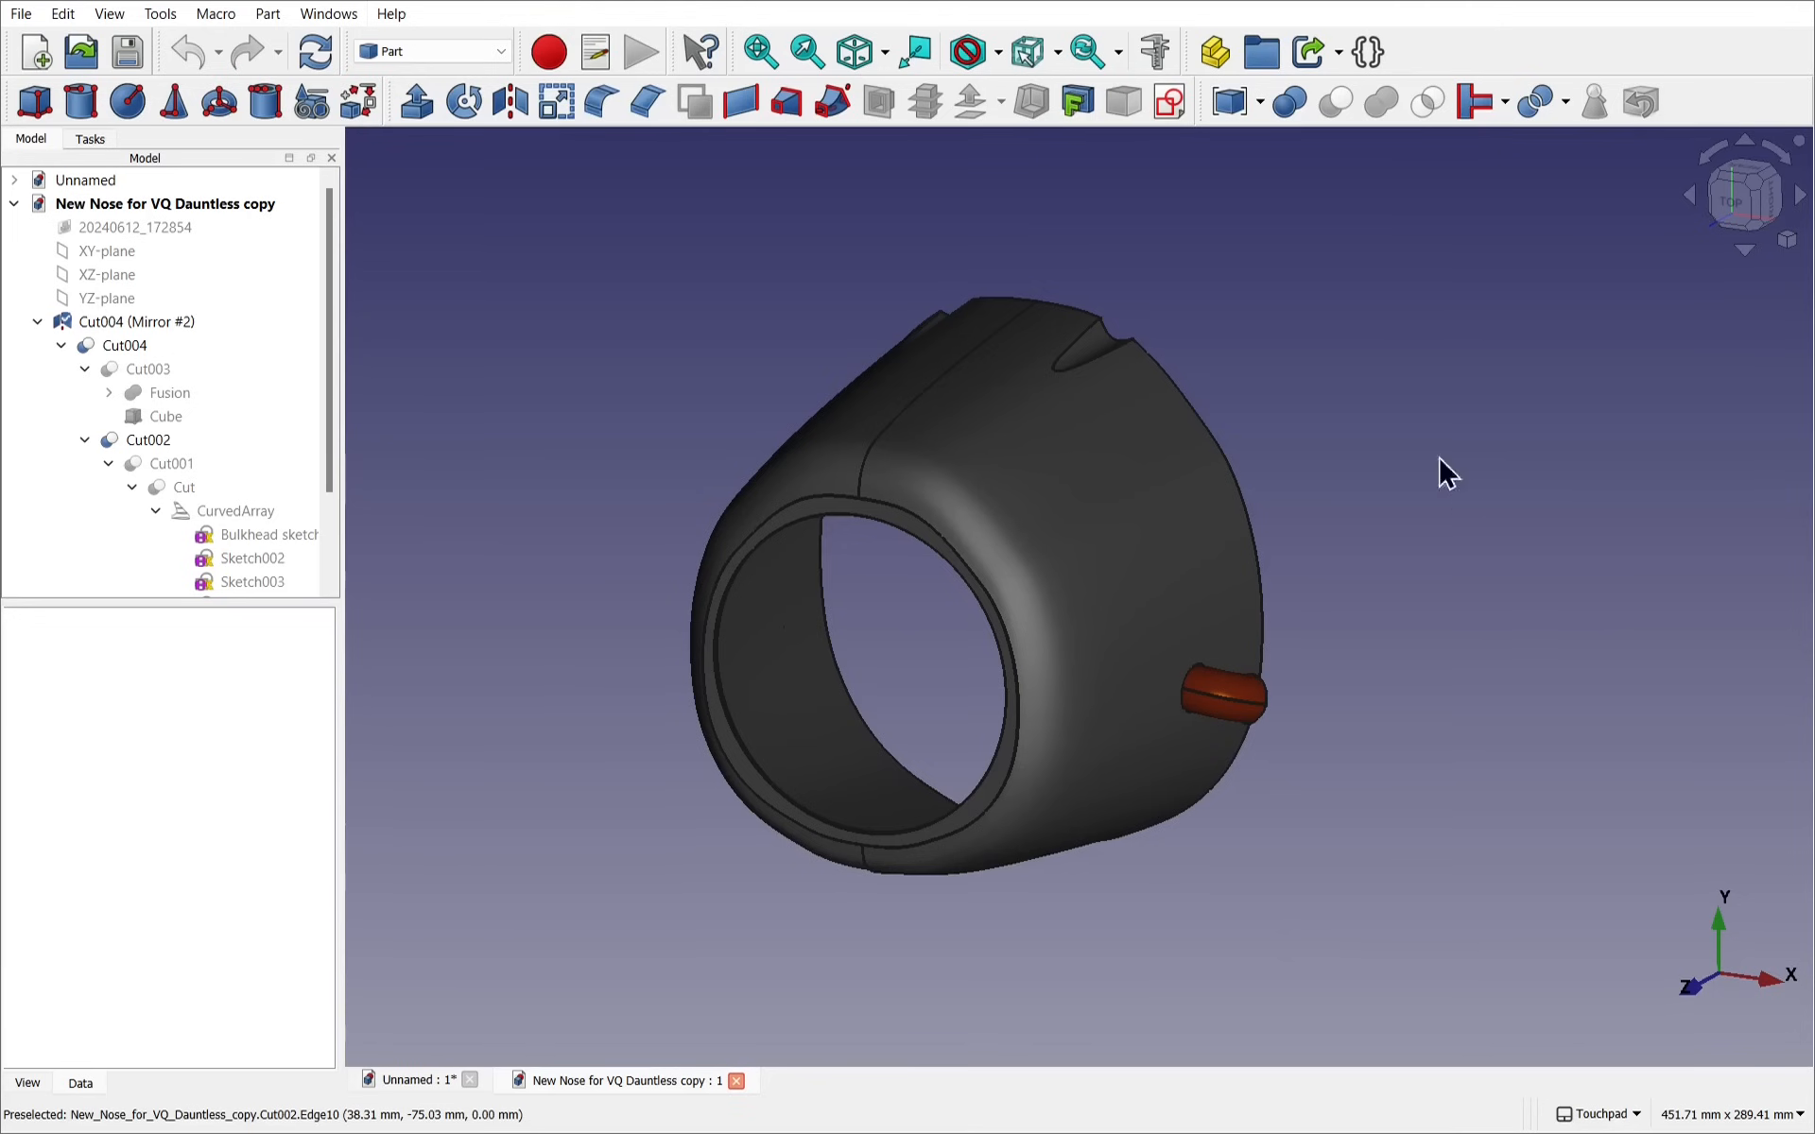
Examine the nose cowl from several angles, including its upper centre seam edge, and finish in the rear view
{"action": "left_click_drag", "start_coordinate": [794, 250], "coordinate": [805, 503], "text": "shift"}
{"action": "scroll", "coordinate": [783, 450], "scroll_direction": "up", "scroll_amount": 3}
{"action": "left_click", "coordinate": [1001, 521]}
{"action": "scroll", "coordinate": [805, 503], "scroll_direction": "down", "scroll_amount": 2}
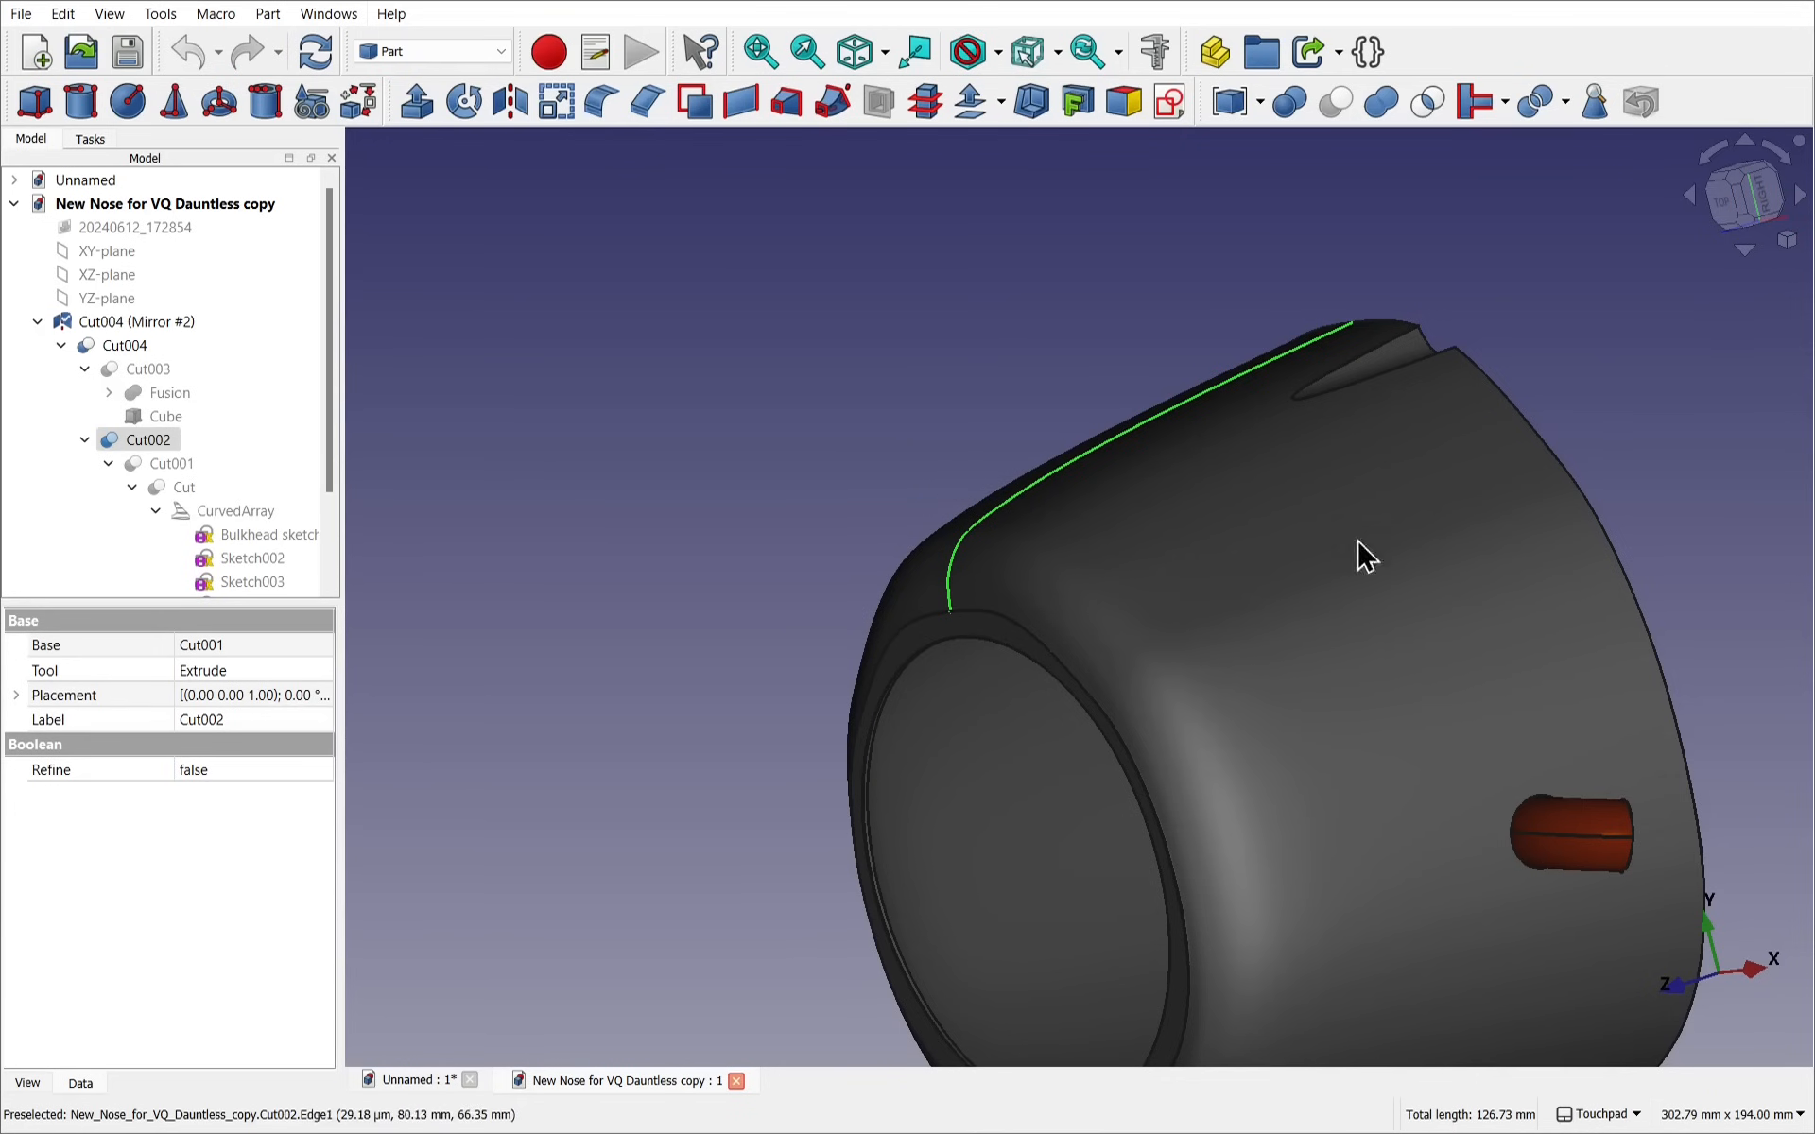
{"action": "left_click_drag", "start_coordinate": [1361, 555], "coordinate": [1397, 195], "text": "shift"}
{"action": "left_click", "coordinate": [651, 475]}
{"action": "left_click", "coordinate": [1729, 172]}
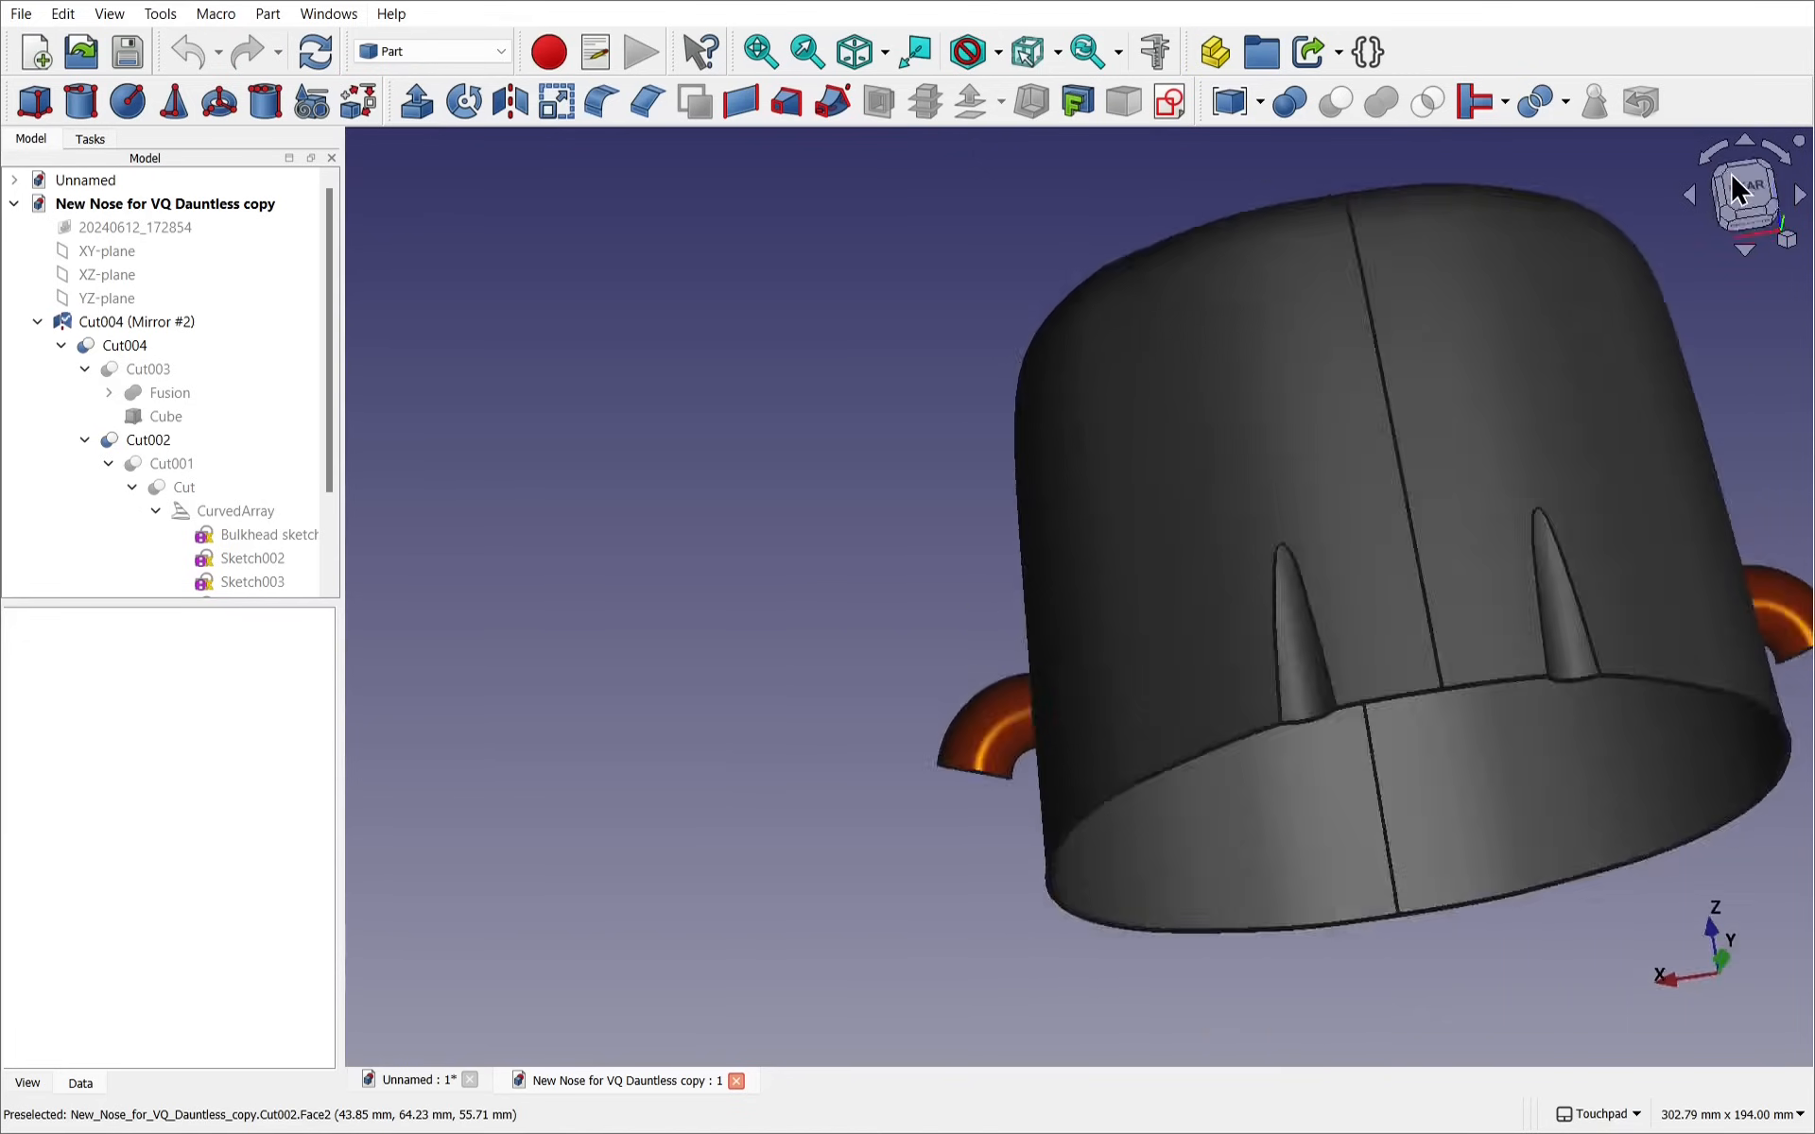
{"action": "left_click_drag", "start_coordinate": [1751, 332], "coordinate": [1318, 326], "text": "shift"}
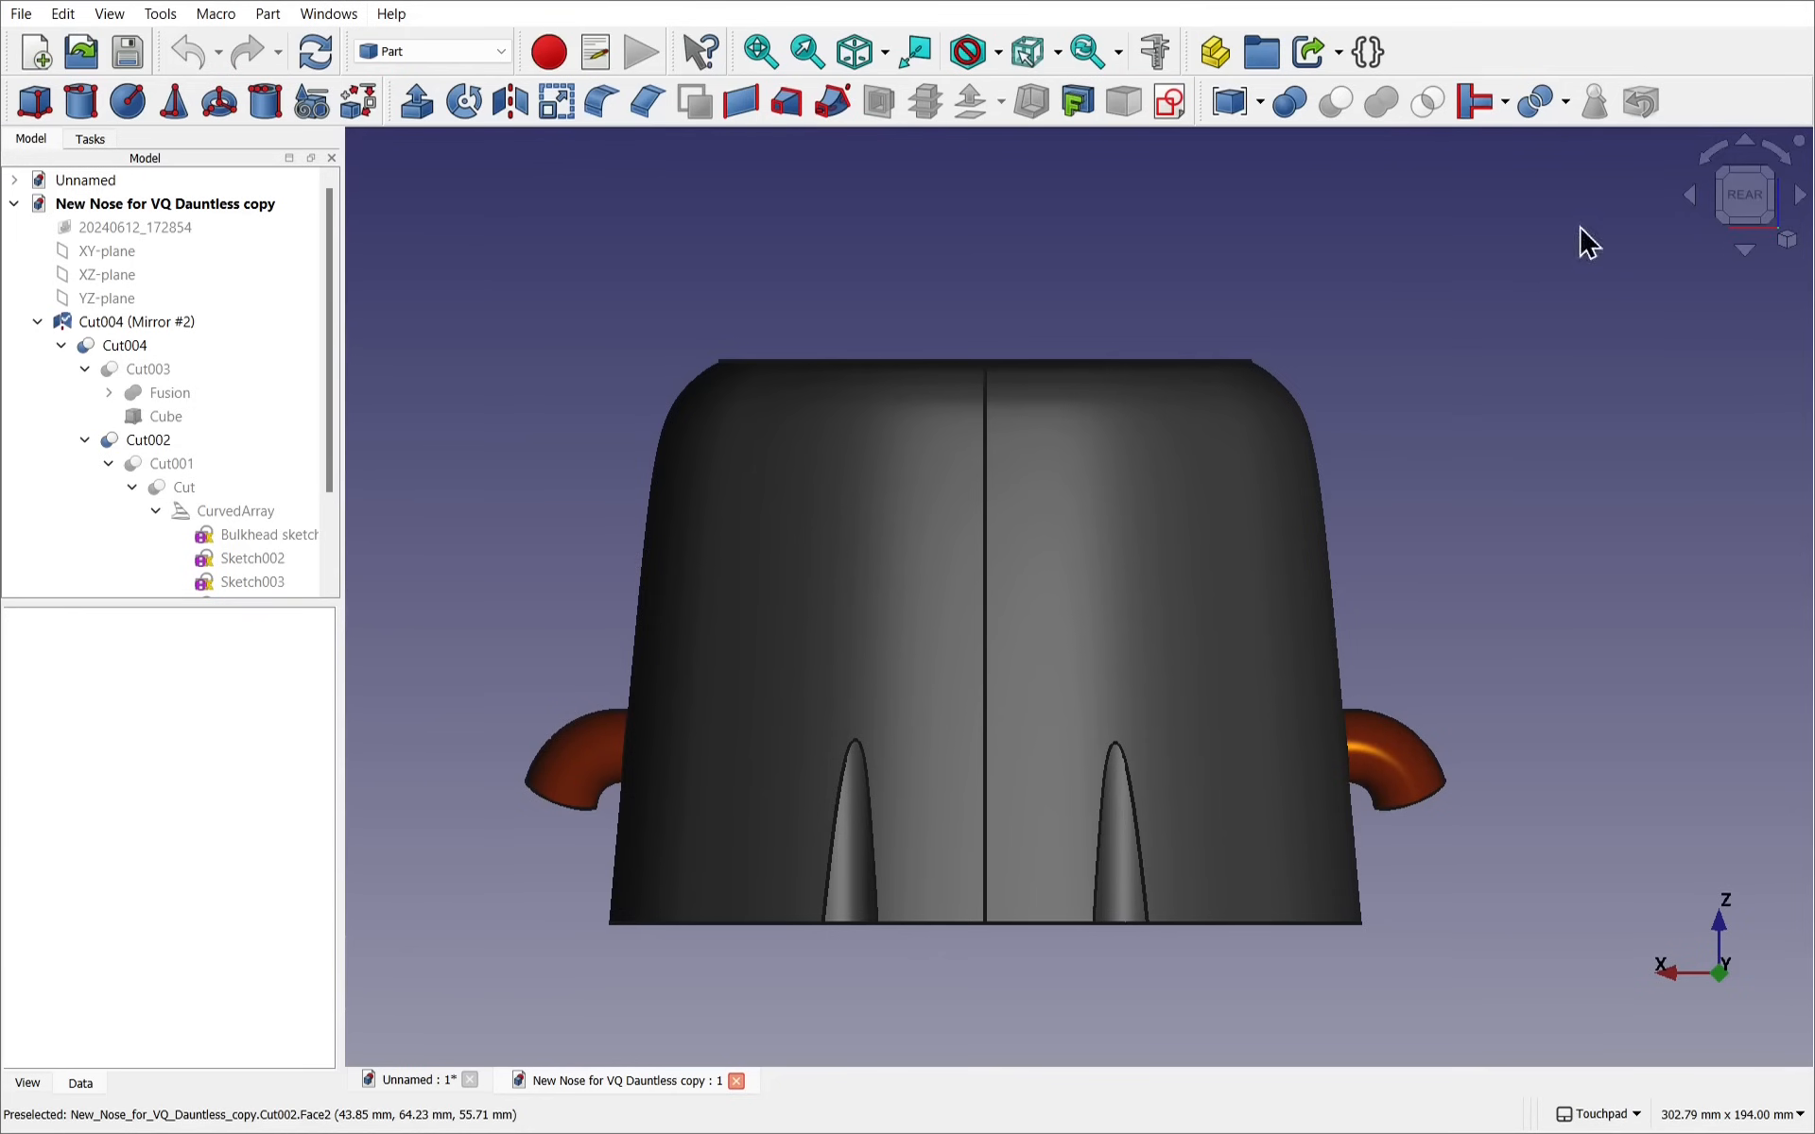
Create a sketch on the XY plane with 0 mm offset and section the model view at the sketch plane
{"action": "left_click", "coordinate": [1169, 101]}
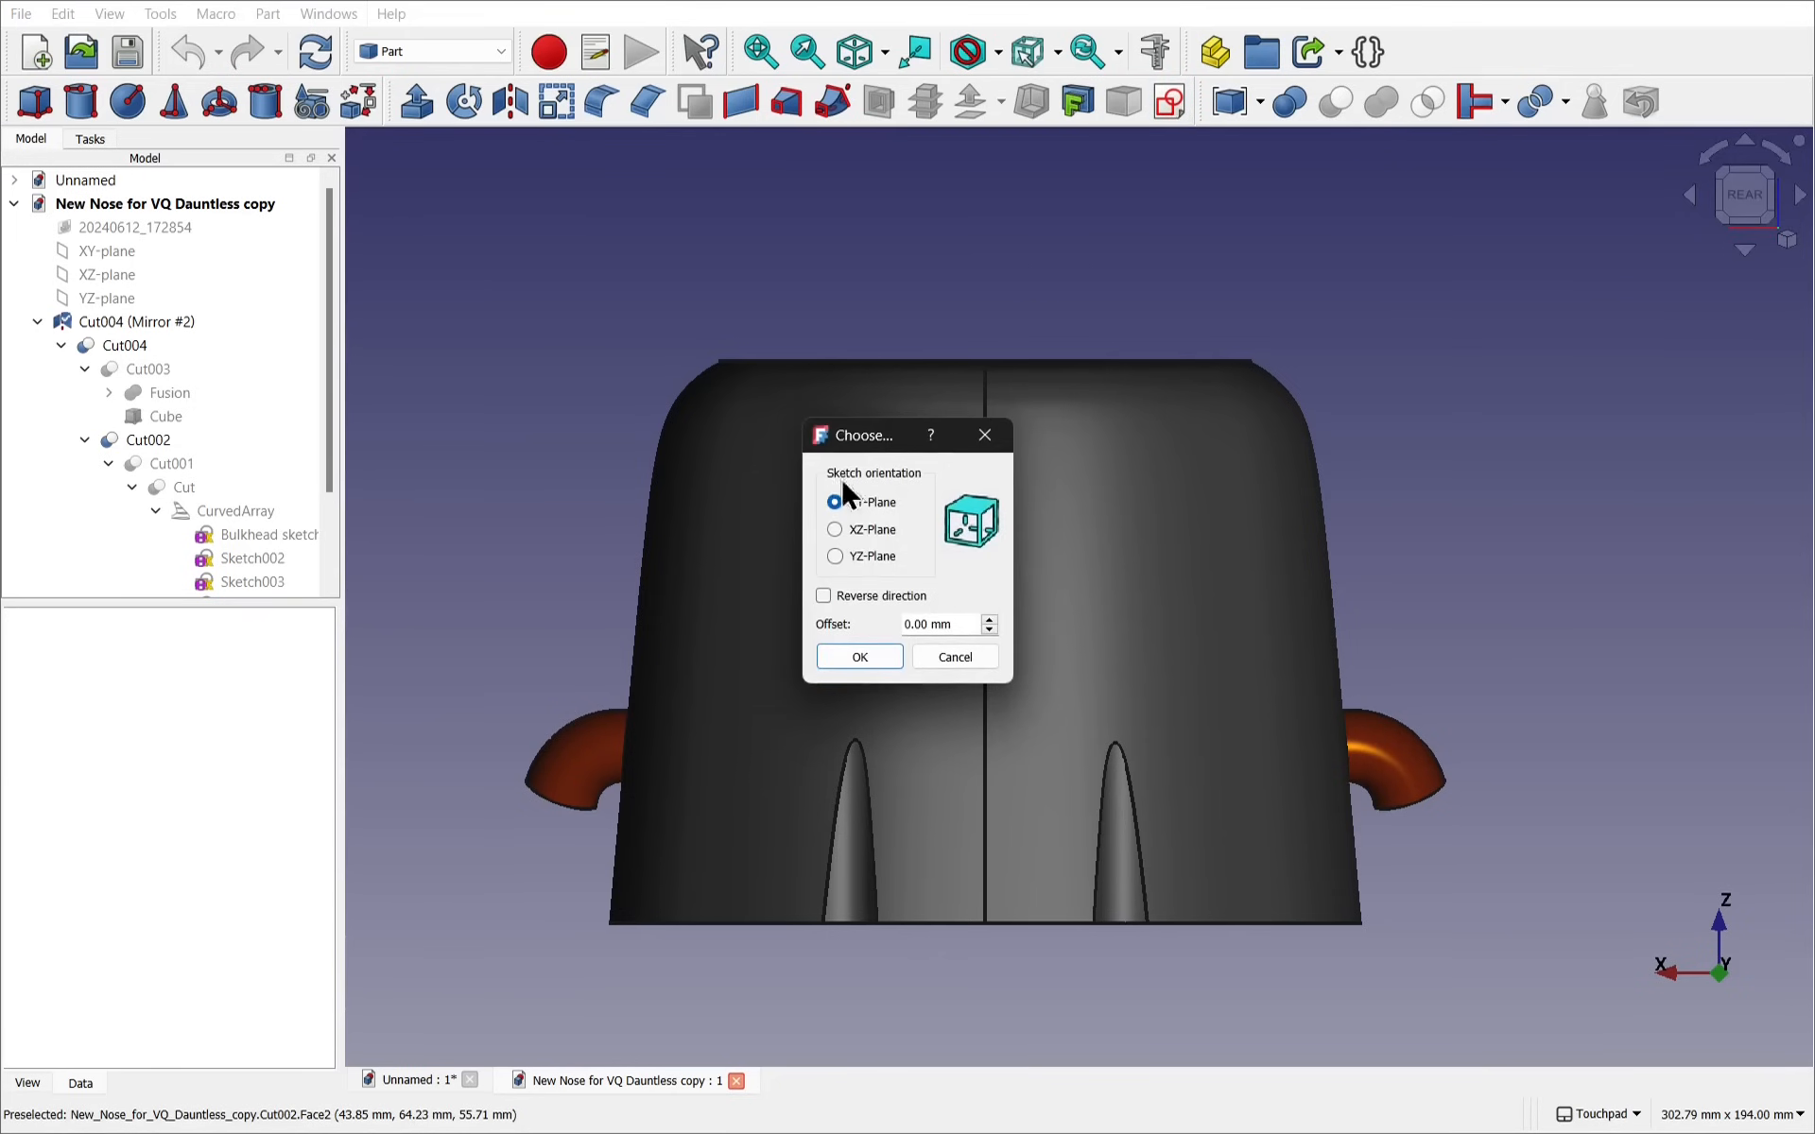
{"action": "left_click", "coordinate": [848, 665]}
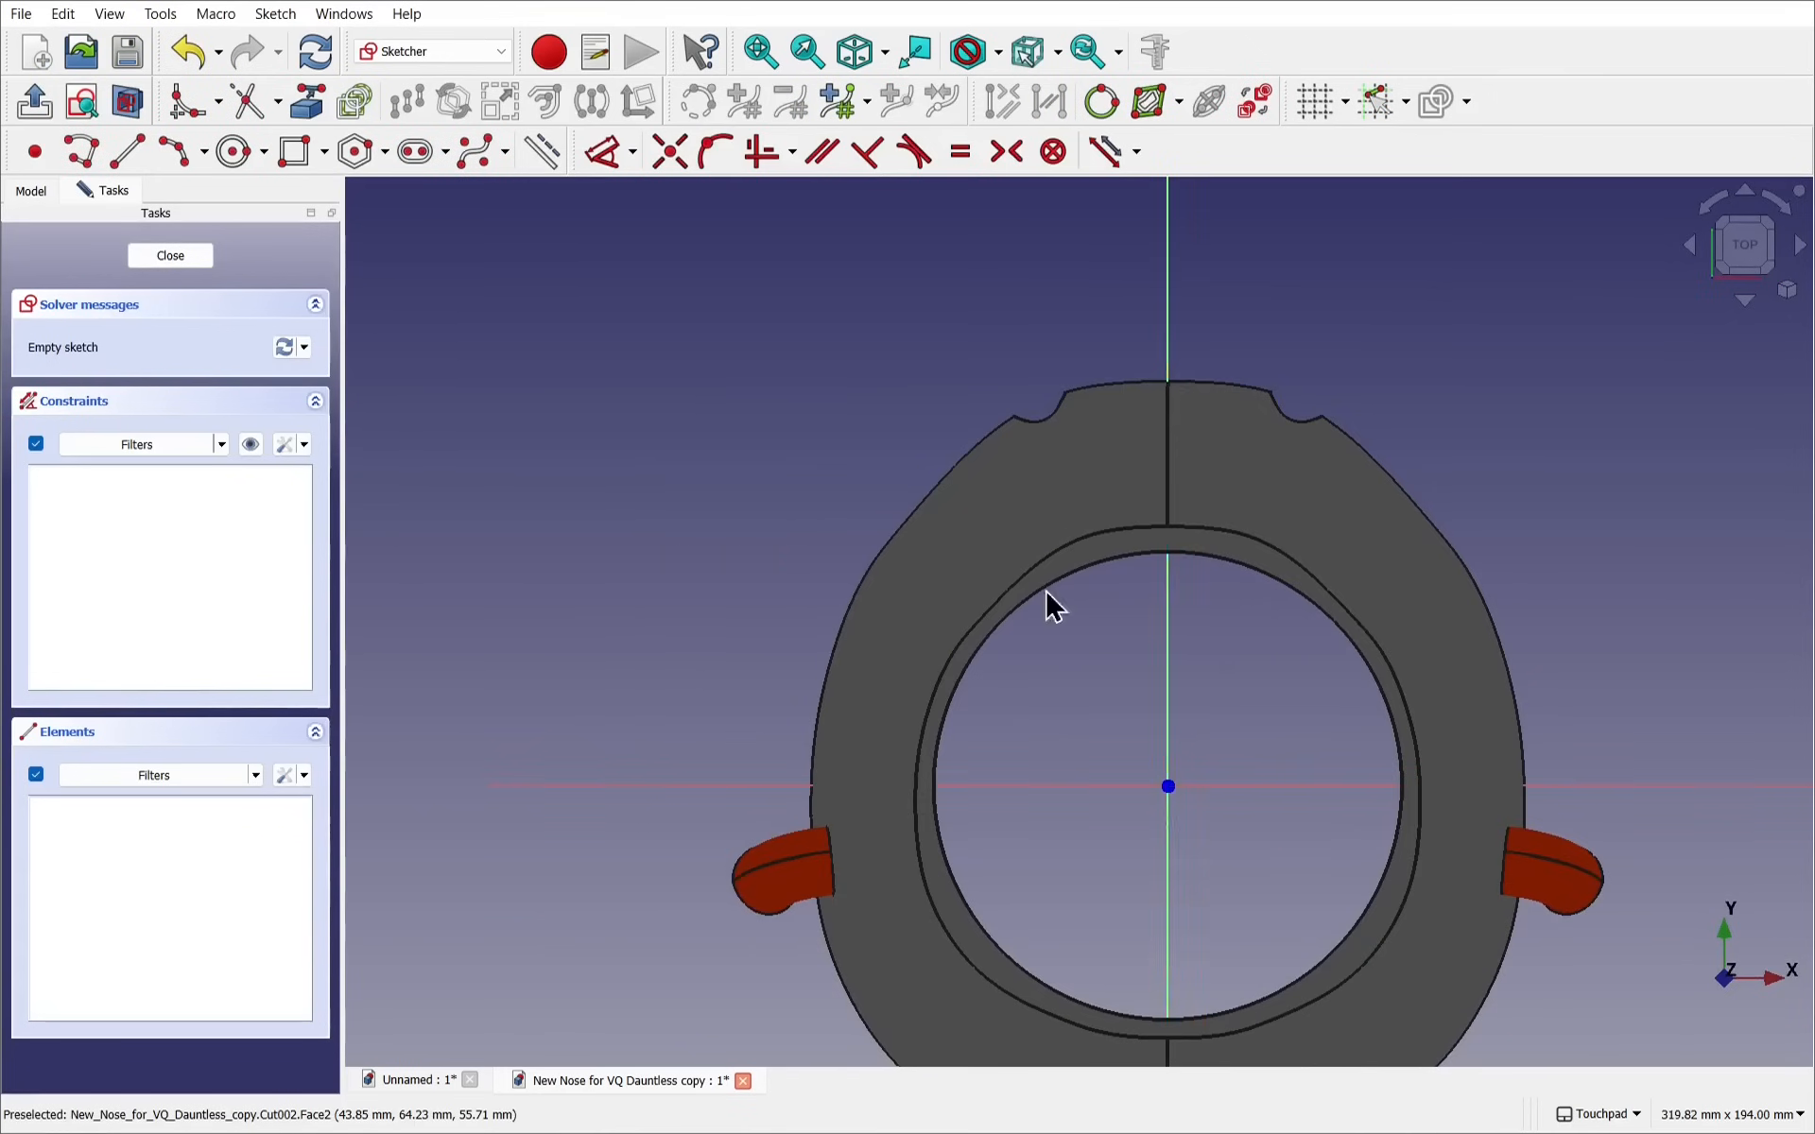
{"action": "left_click_drag", "start_coordinate": [1144, 453], "coordinate": [1087, 560], "text": "shift"}
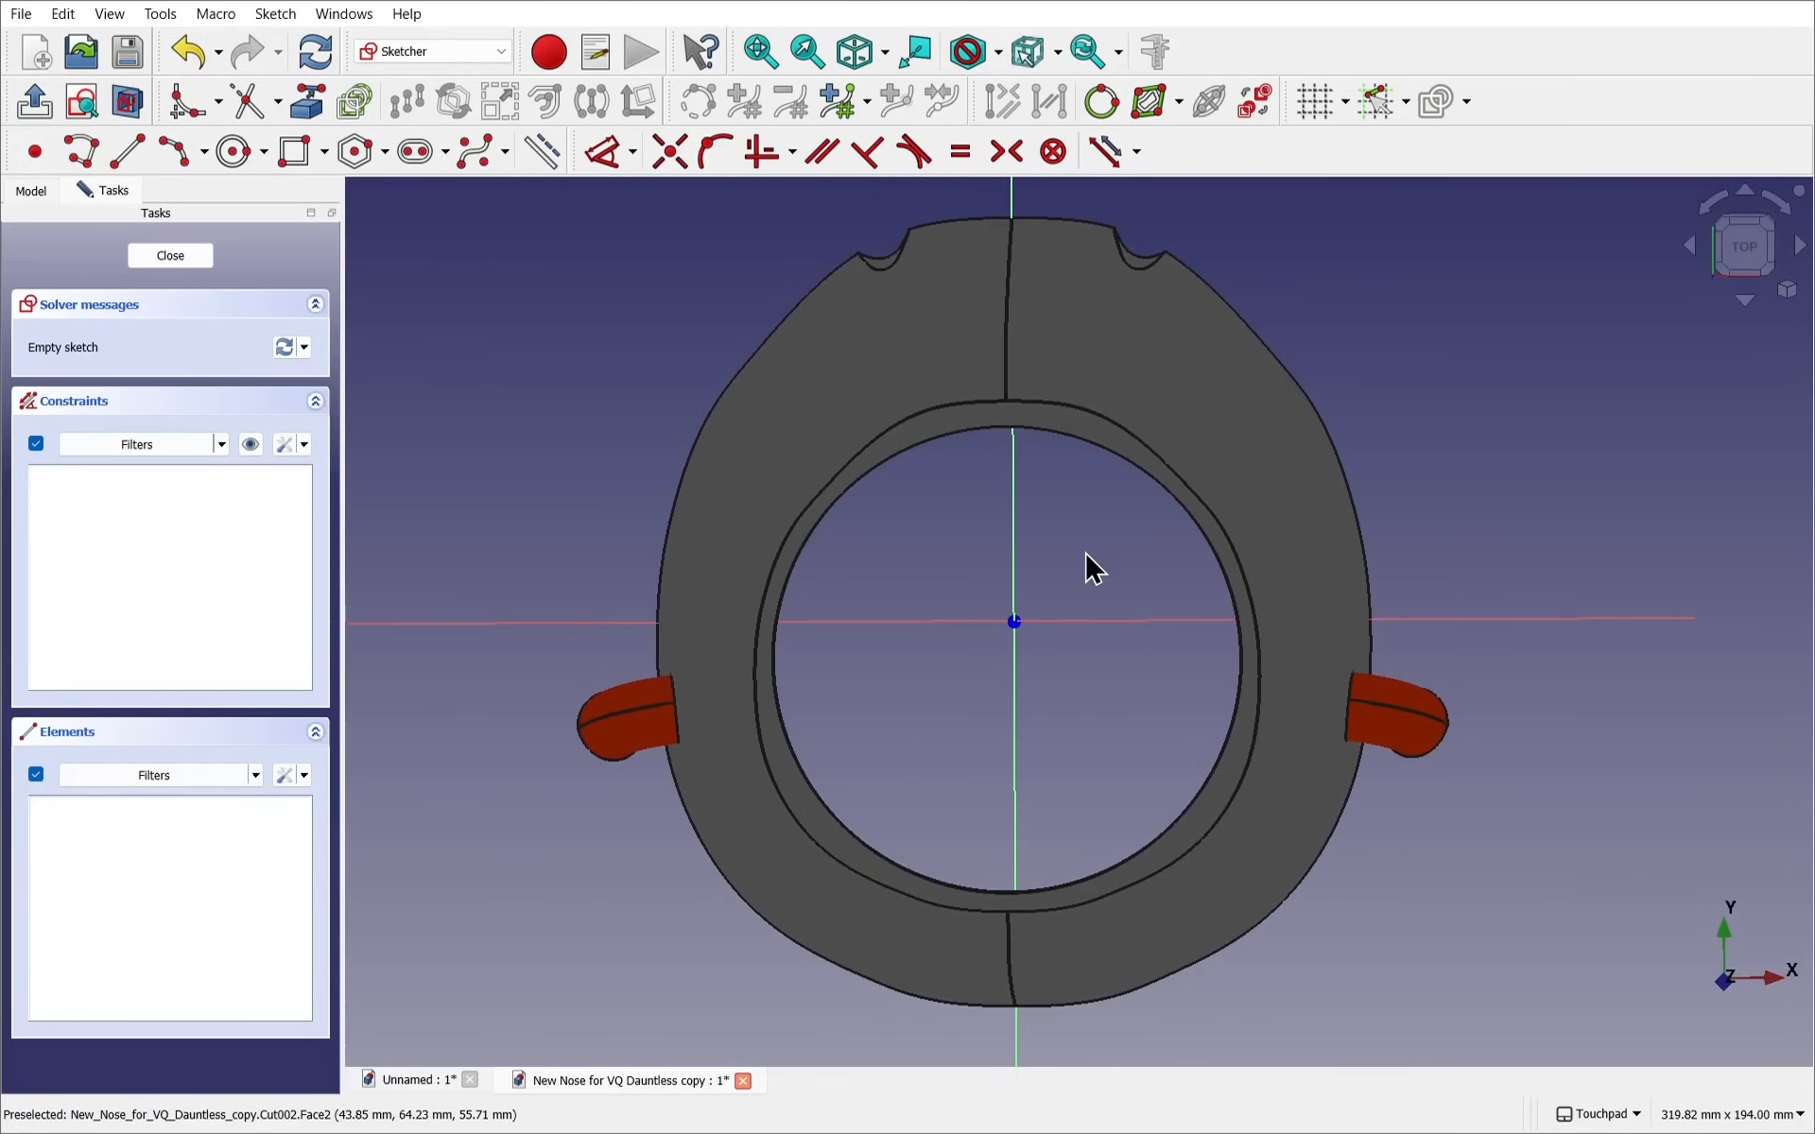
{"action": "left_click", "coordinate": [124, 100]}
{"action": "scroll", "coordinate": [993, 619], "scroll_direction": "up", "scroll_amount": 2}
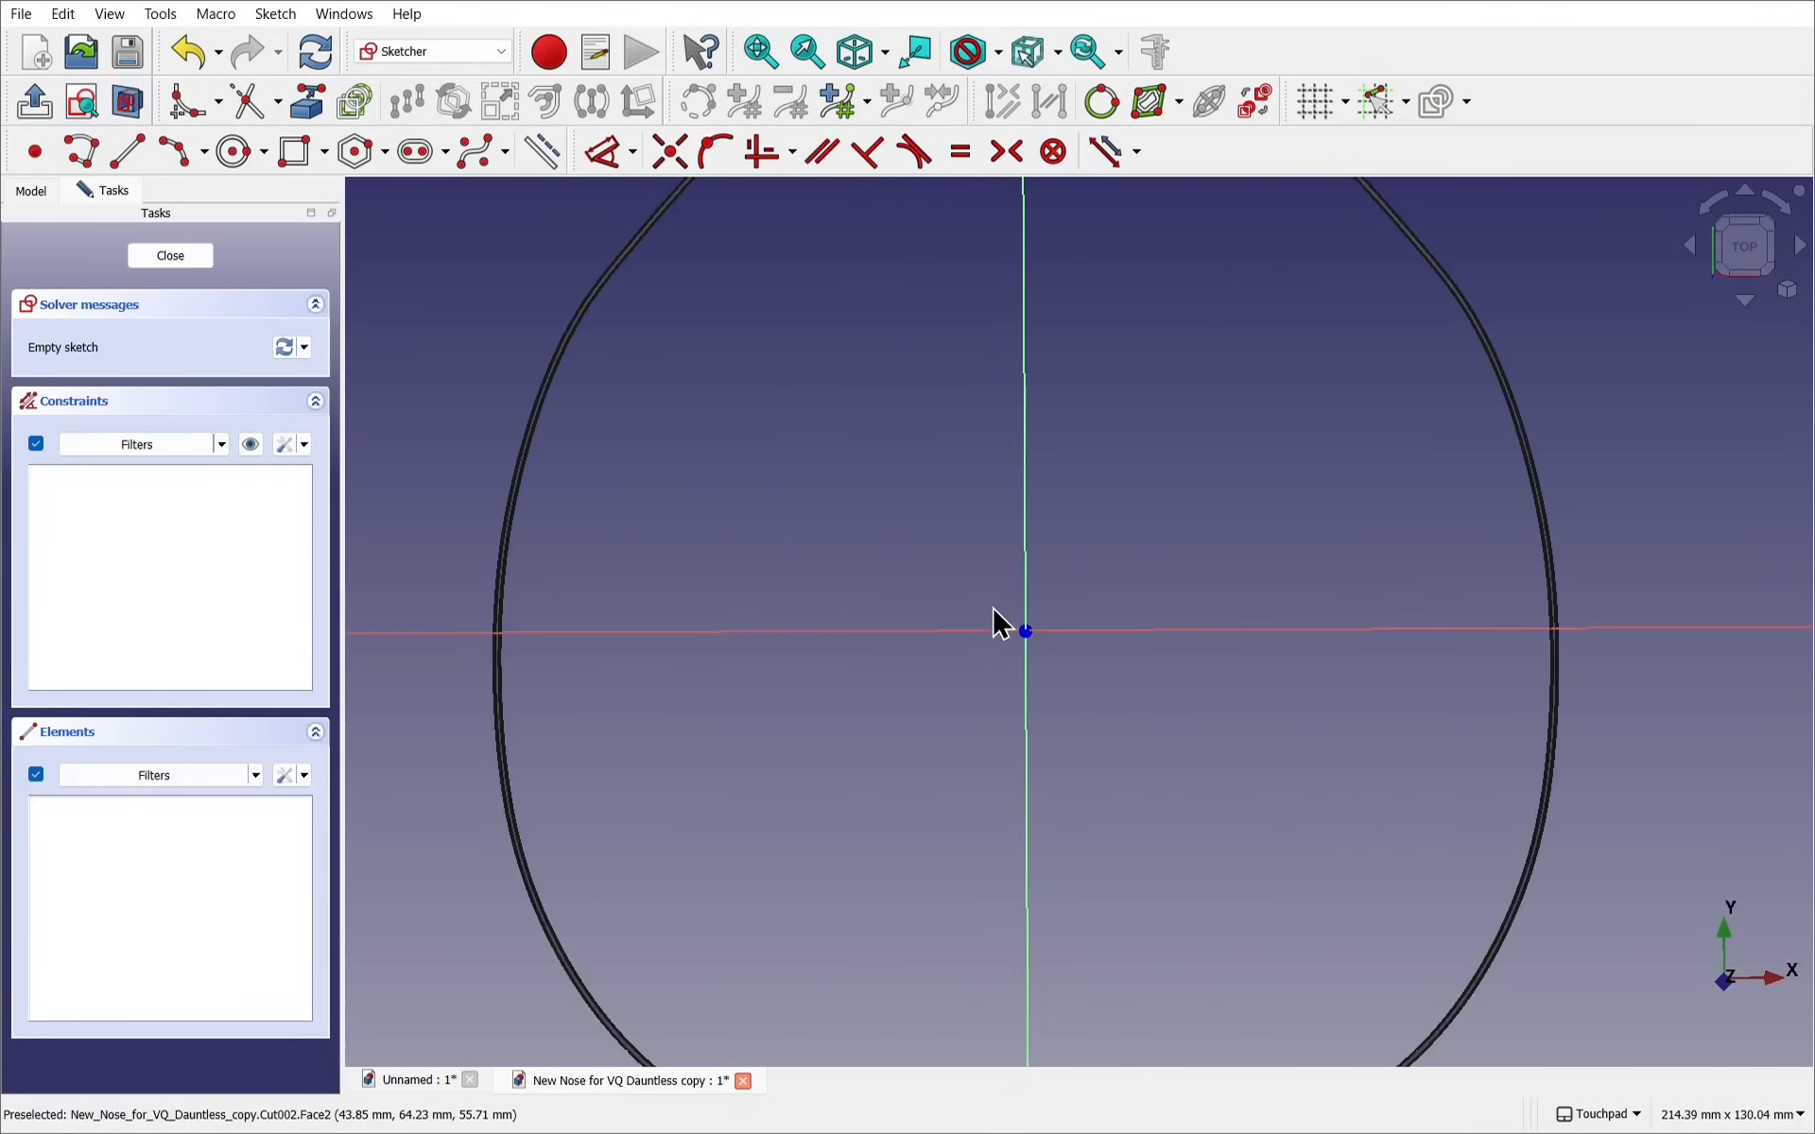
Sketch a circle of about 3.8 mm radius centred on the origin and close the sketch
{"action": "left_click", "coordinate": [234, 154]}
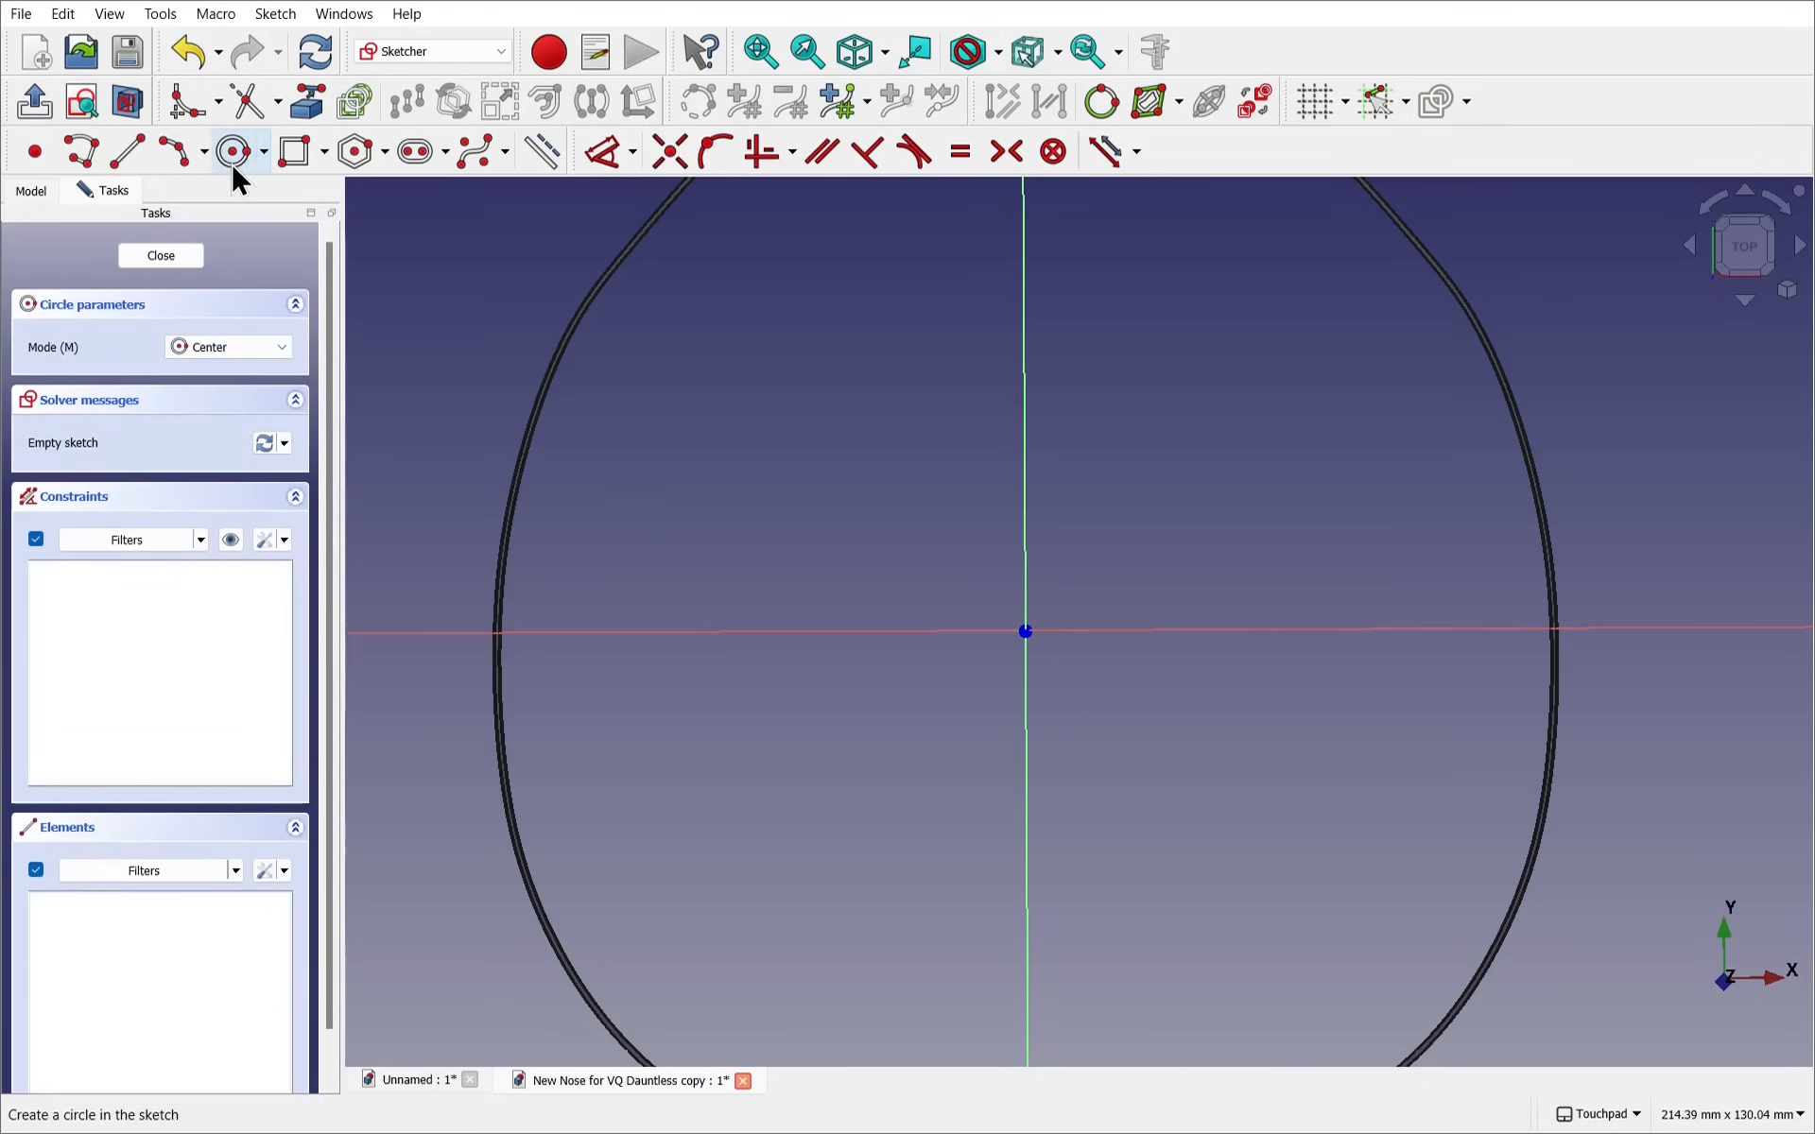
{"action": "left_click", "coordinate": [1024, 630]}
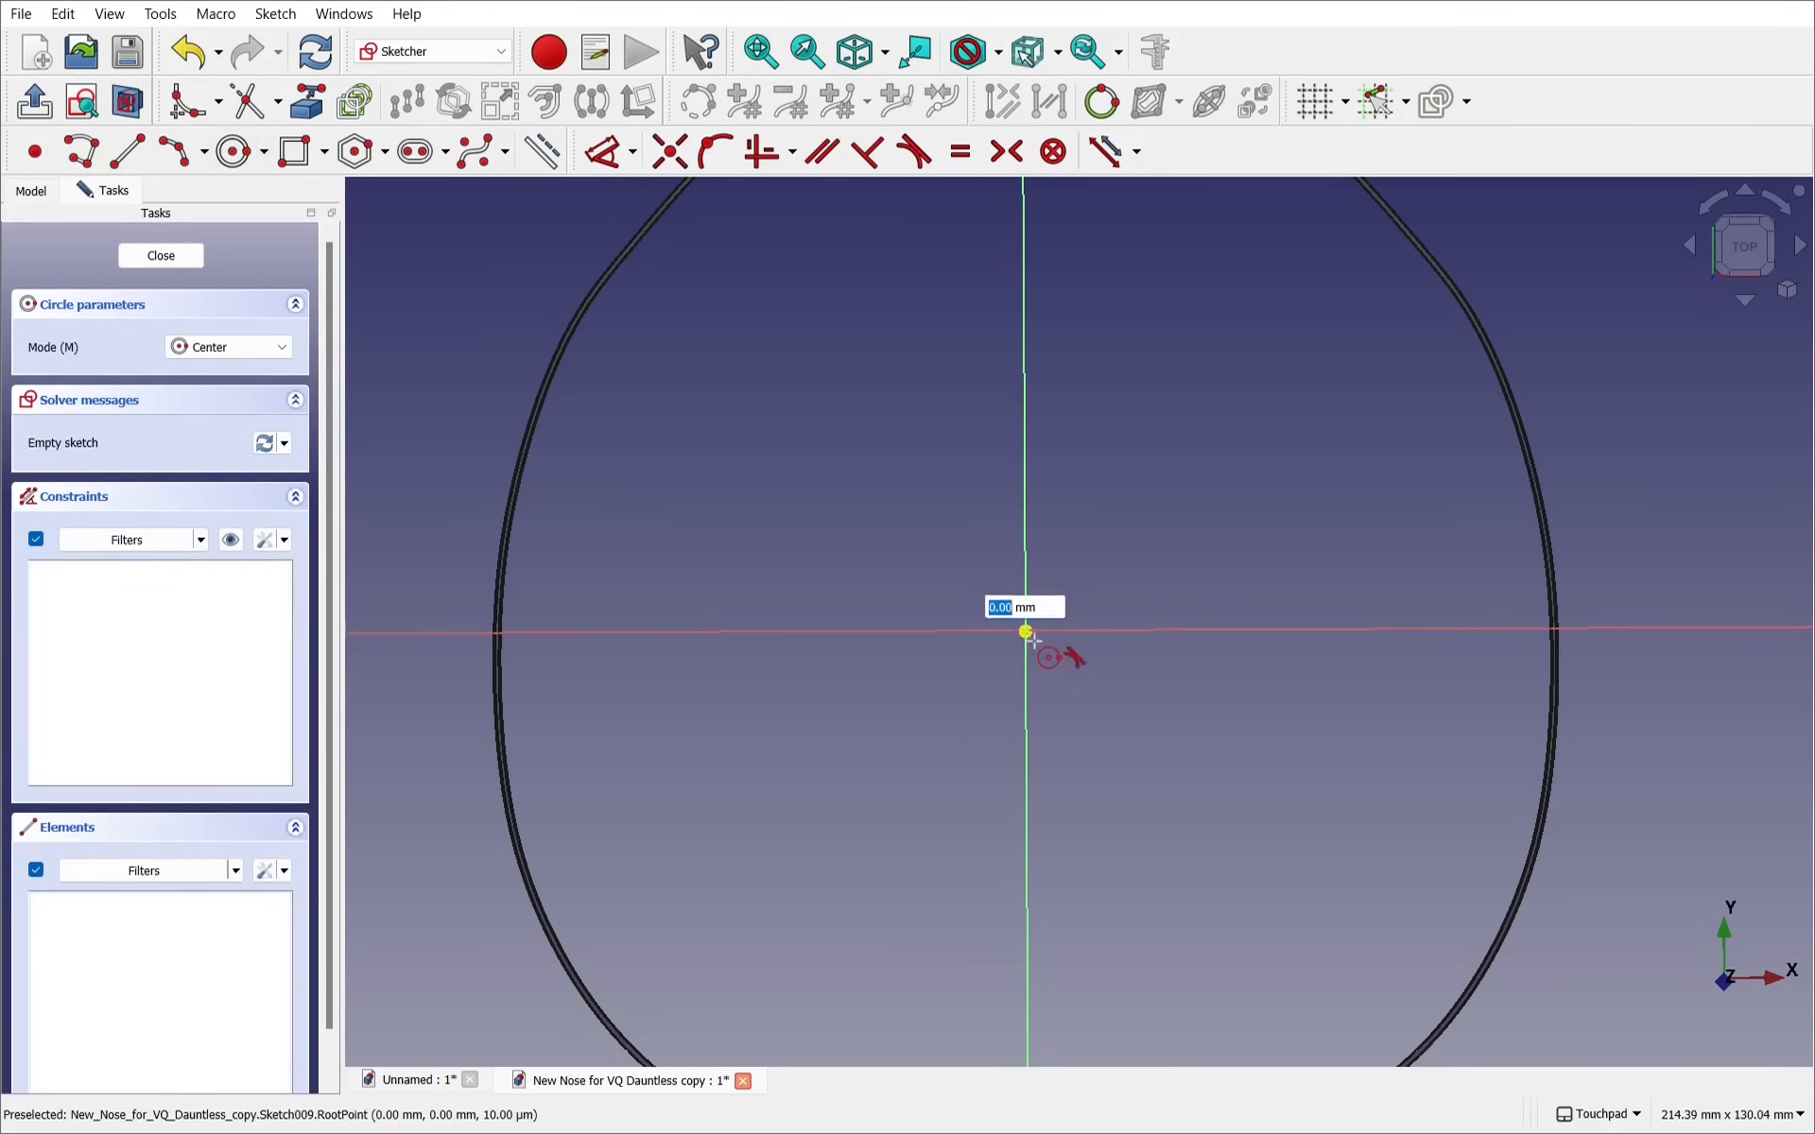
{"action": "left_click", "coordinate": [1040, 648]}
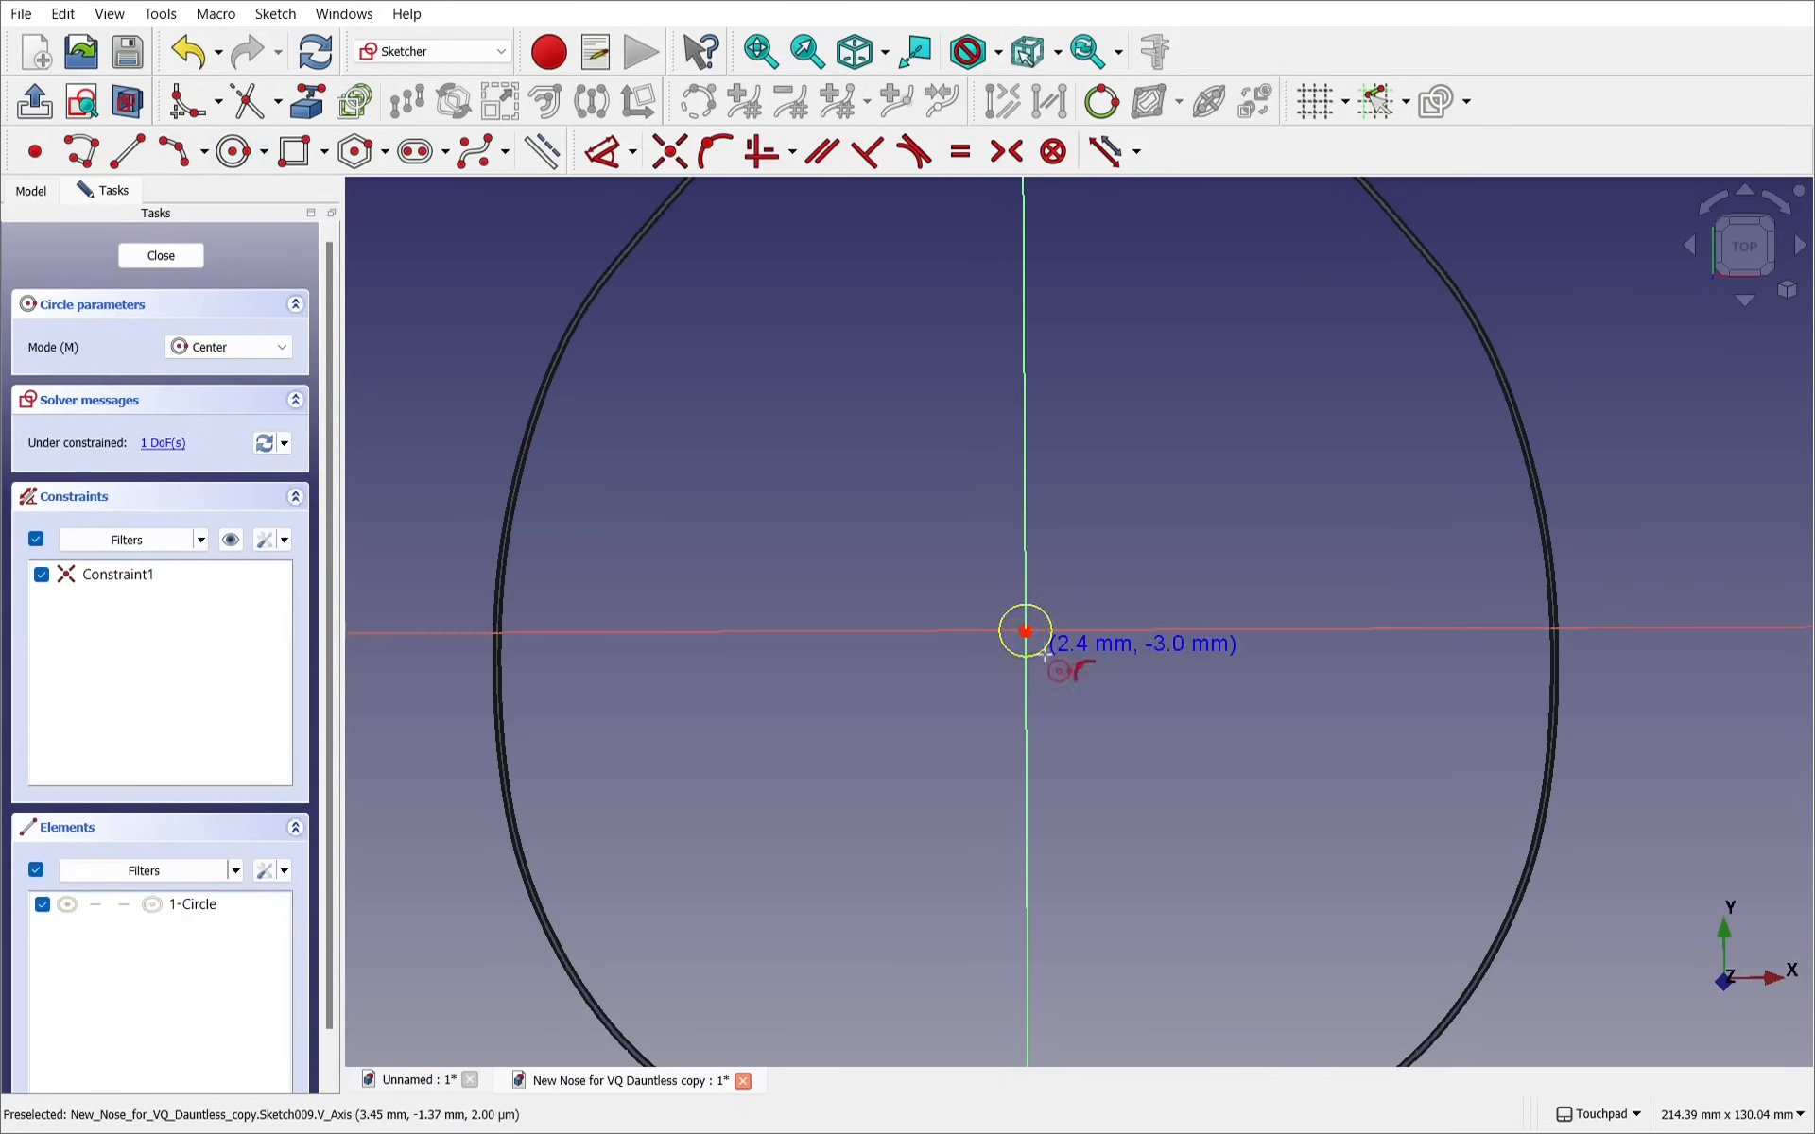
{"action": "left_click", "coordinate": [160, 257]}
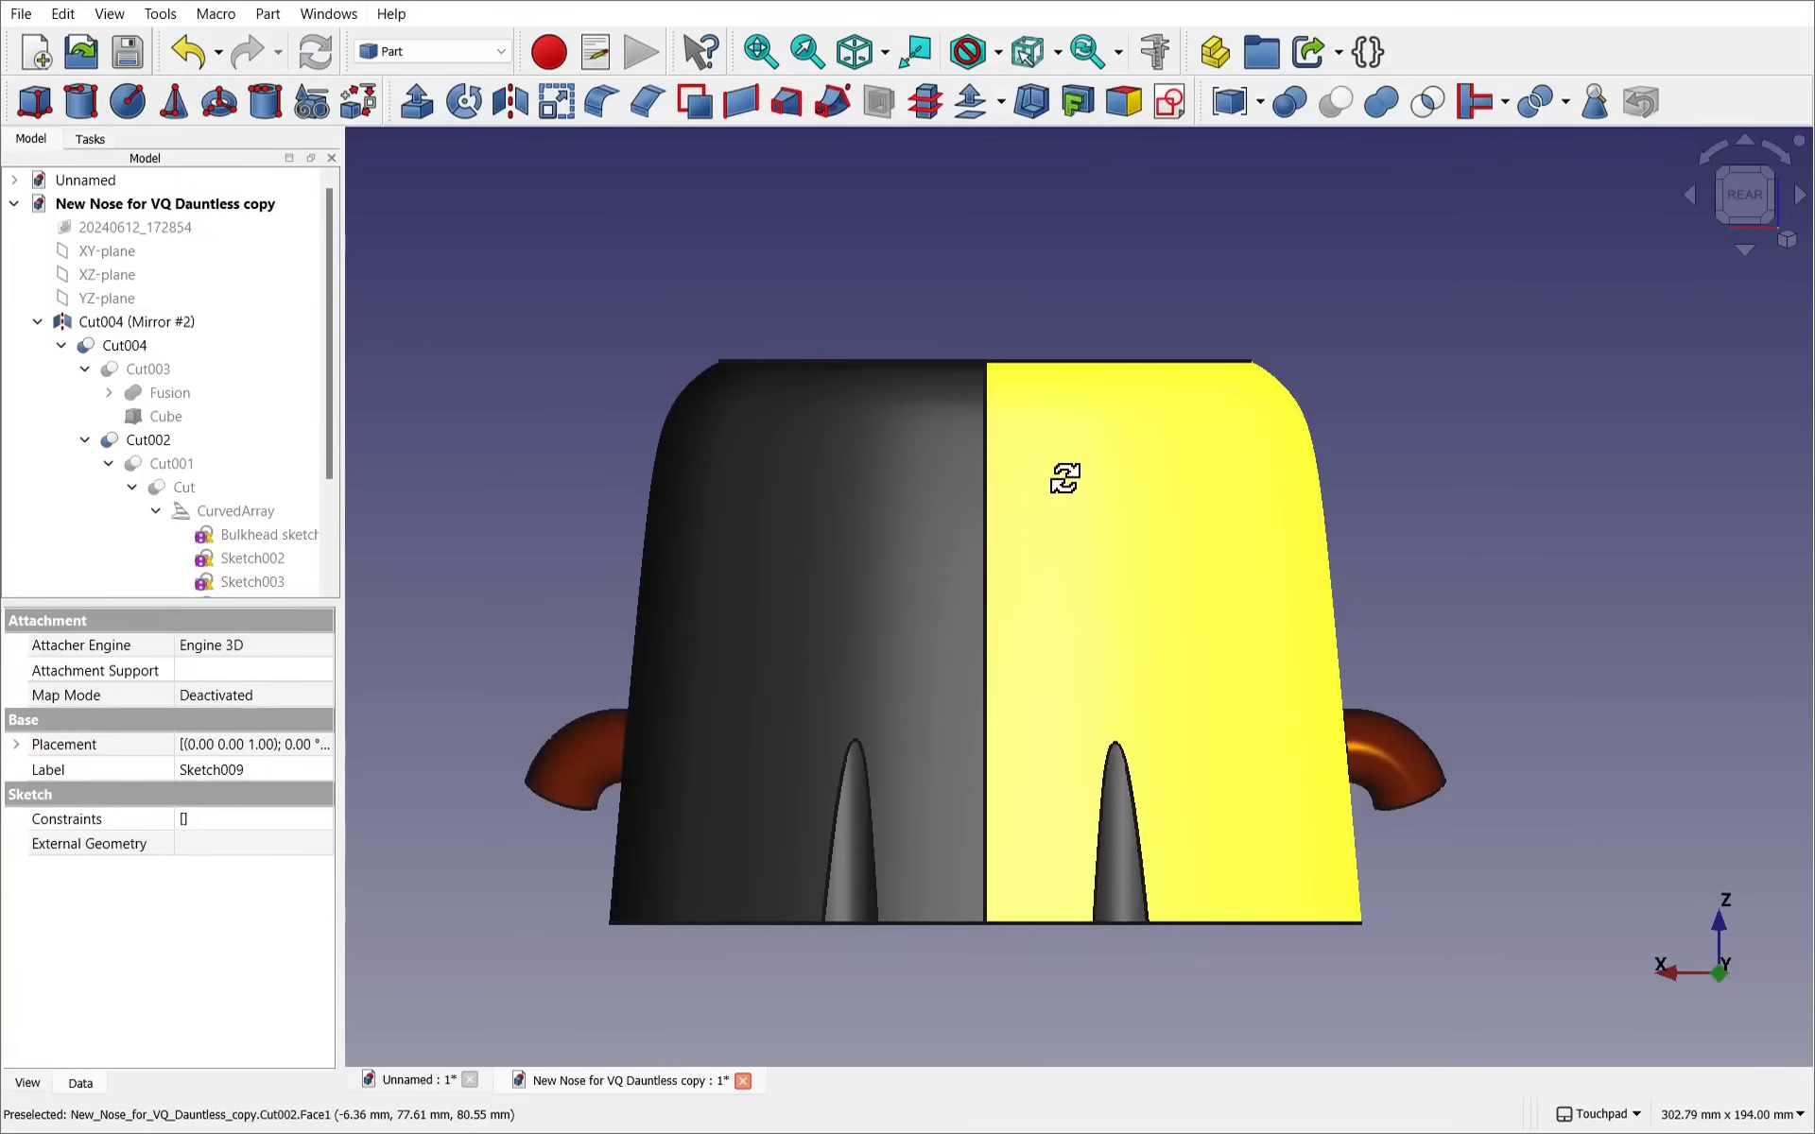
Extrude the circle sketch 2 mm along its normal as a solid
{"action": "mouse_move", "coordinate": [1065, 479]}
{"action": "left_mouse_down", "text": "shift"}
{"action": "mouse_move", "coordinate": [1066, 380]}
{"action": "mouse_move", "coordinate": [950, 174]}
{"action": "left_mouse_up", "text": "shift"}
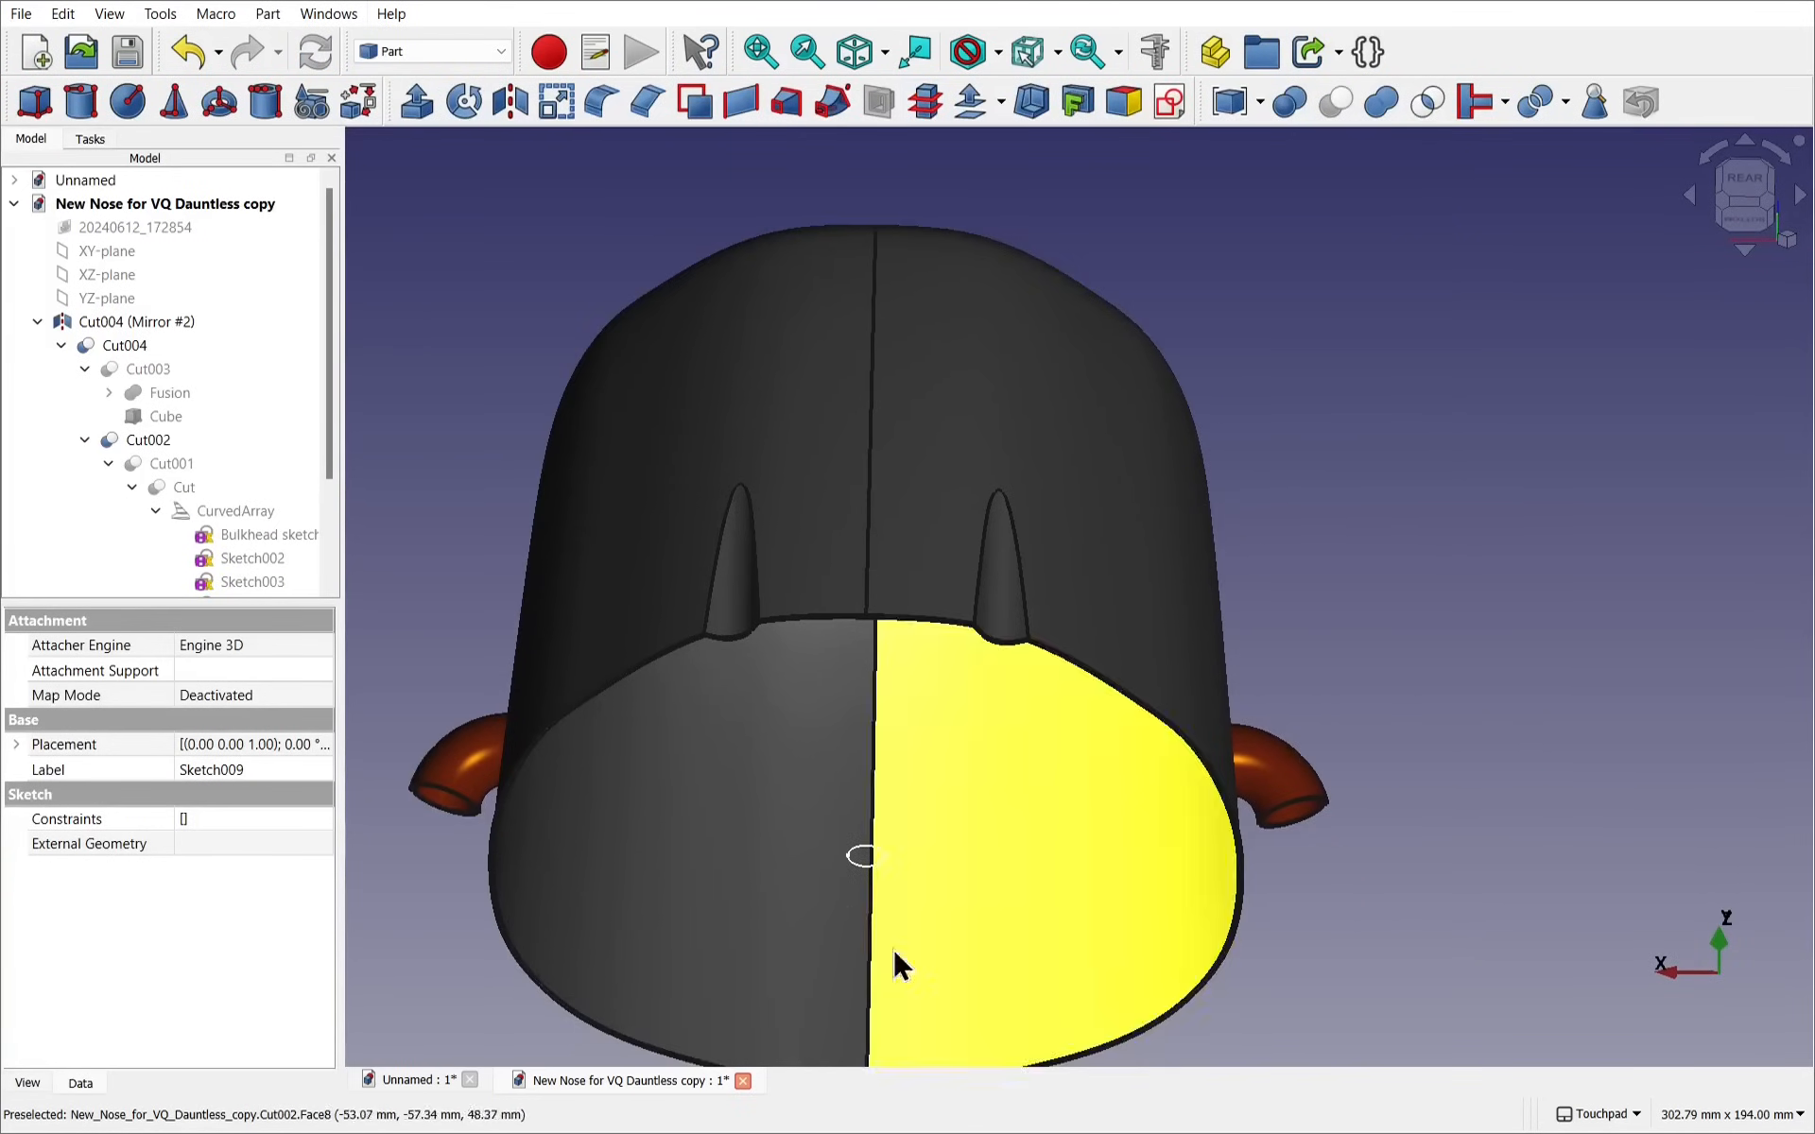
{"action": "left_click", "coordinate": [862, 856]}
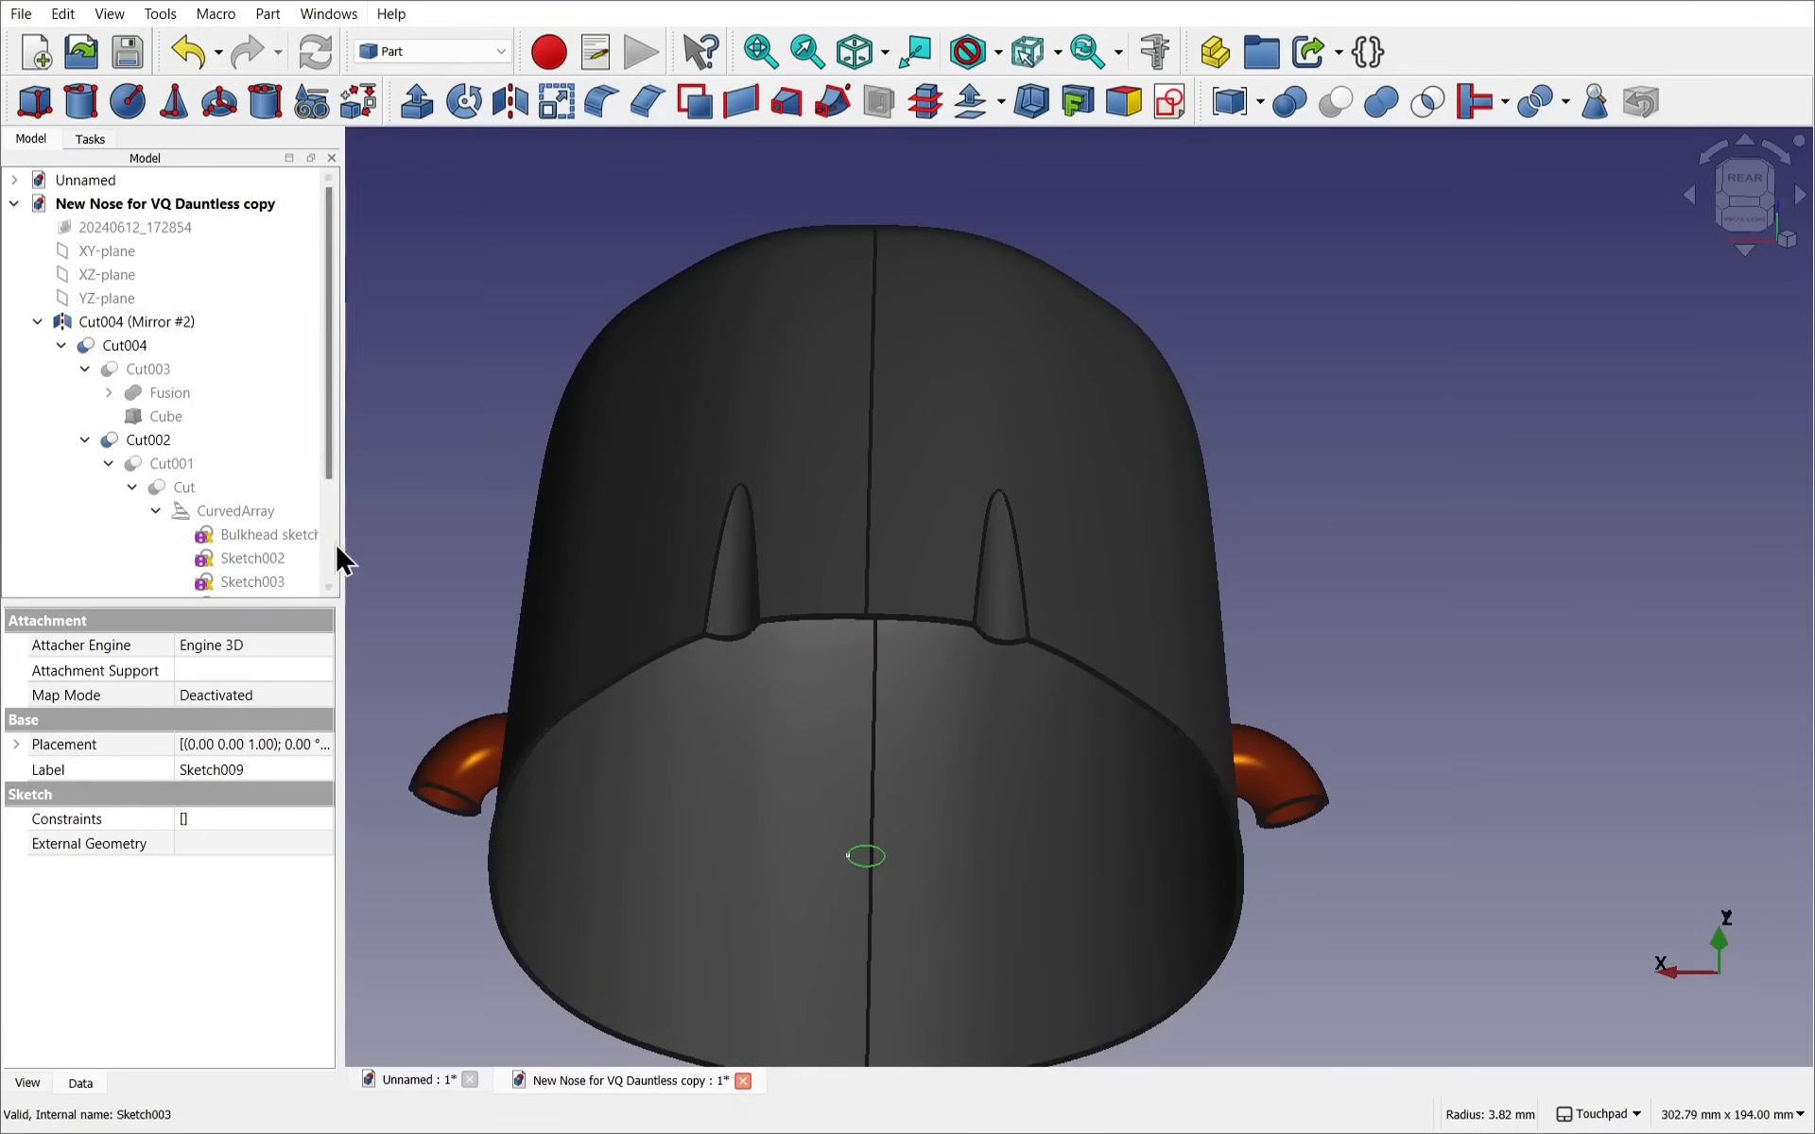
{"action": "left_click_drag", "start_coordinate": [331, 476], "coordinate": [327, 581]}
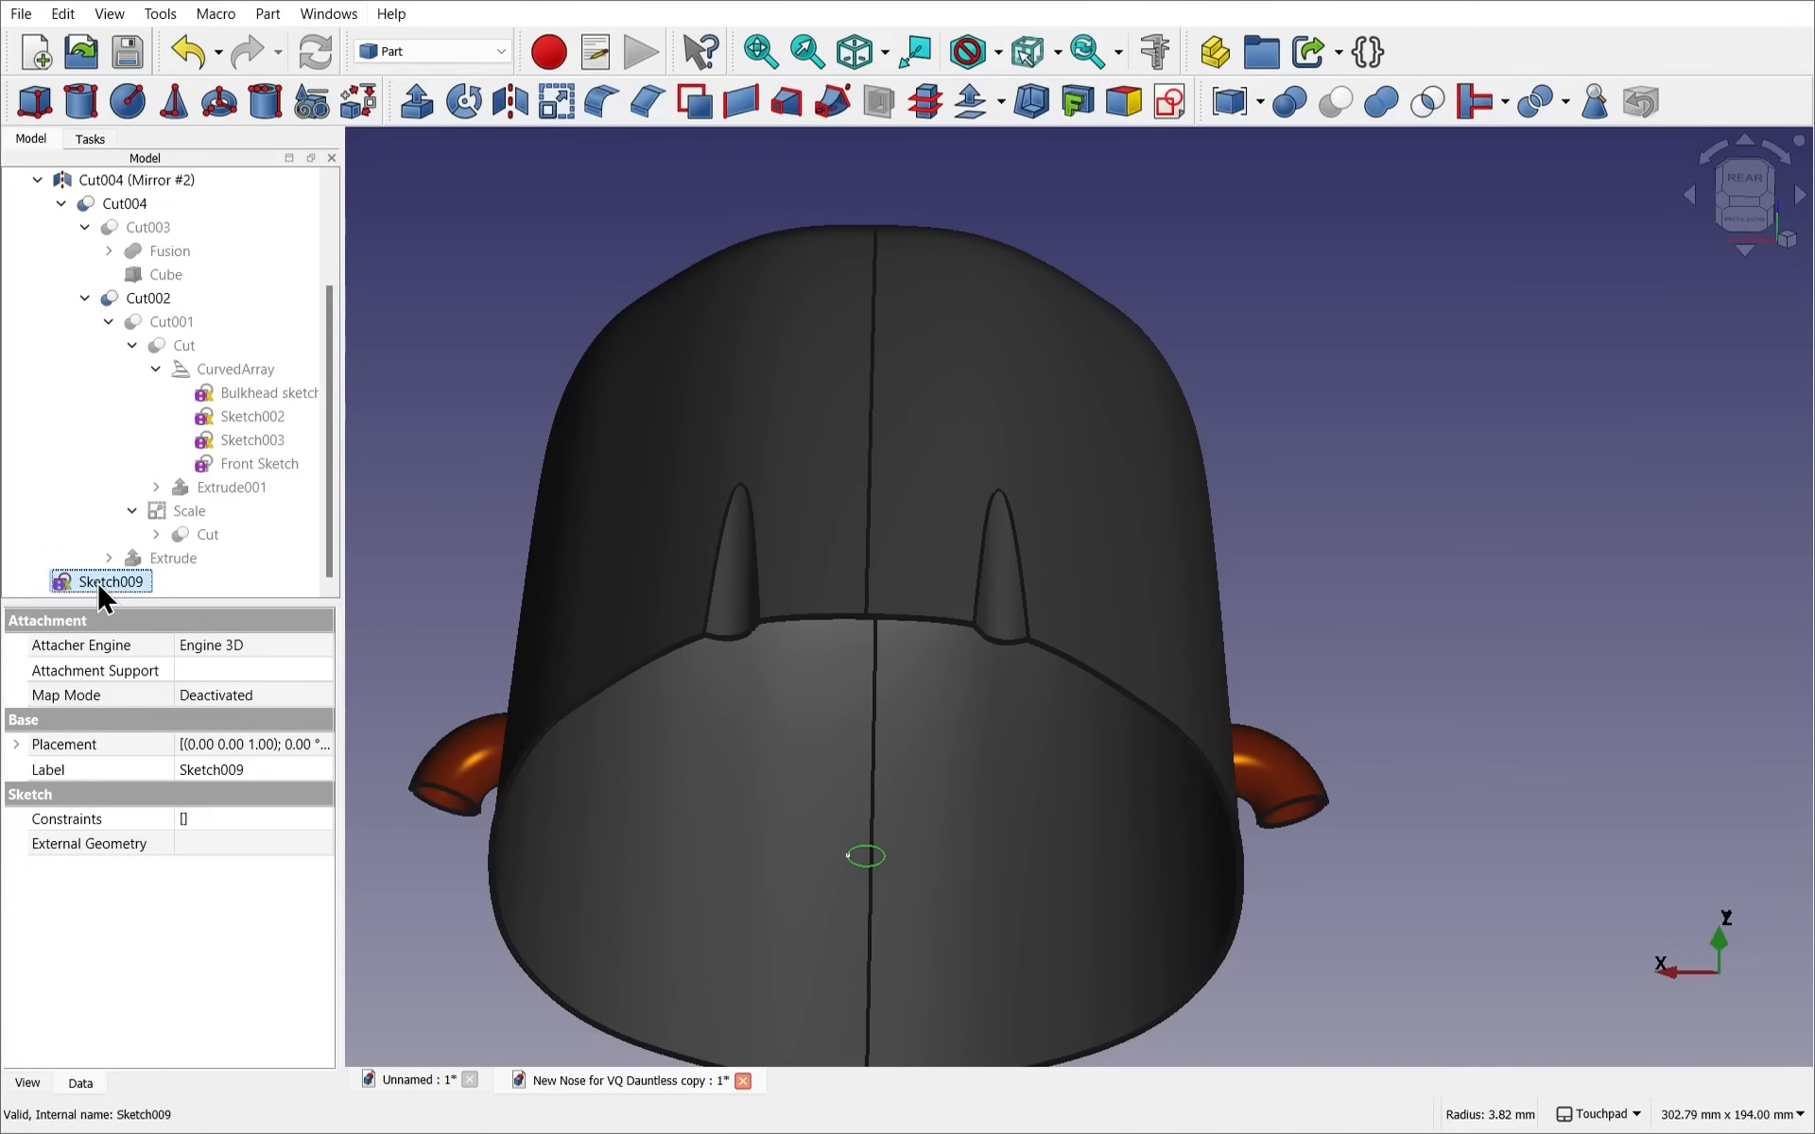
{"action": "left_click", "coordinate": [417, 101]}
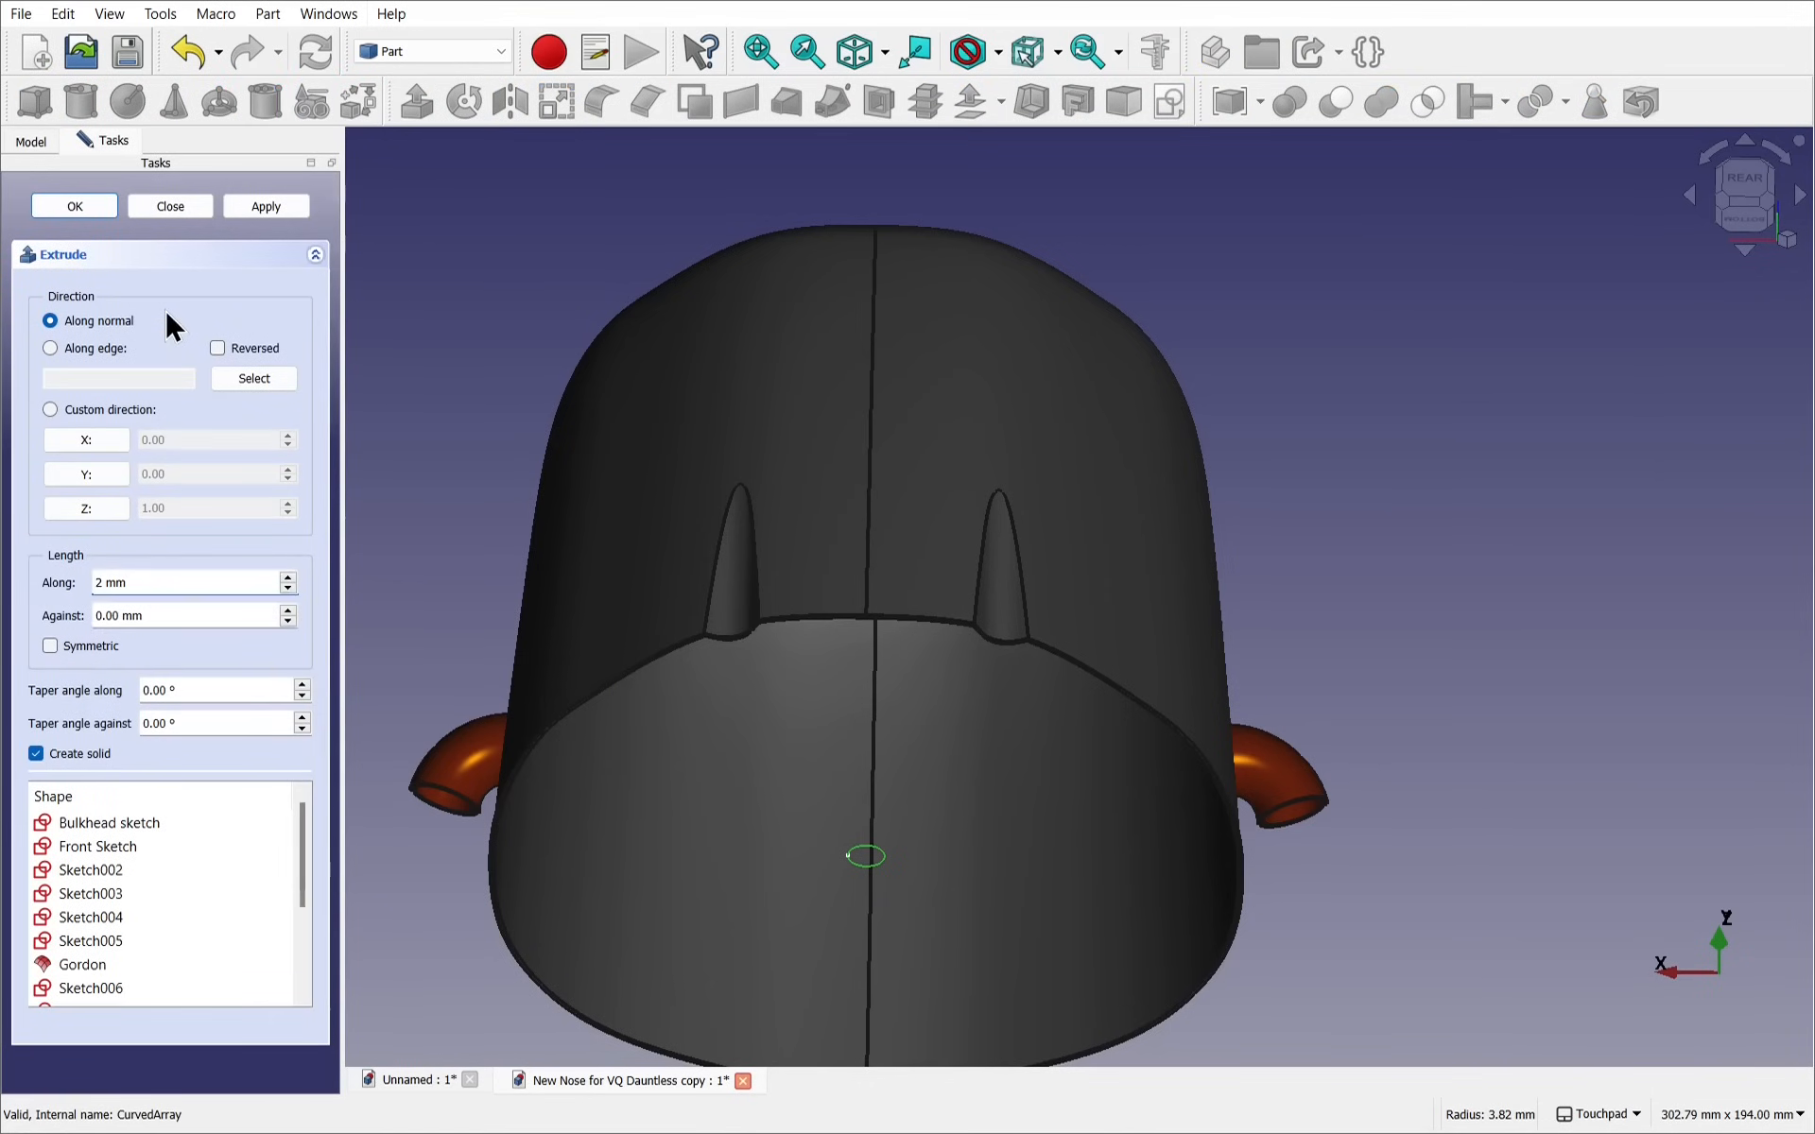
{"action": "left_click", "coordinate": [76, 206]}
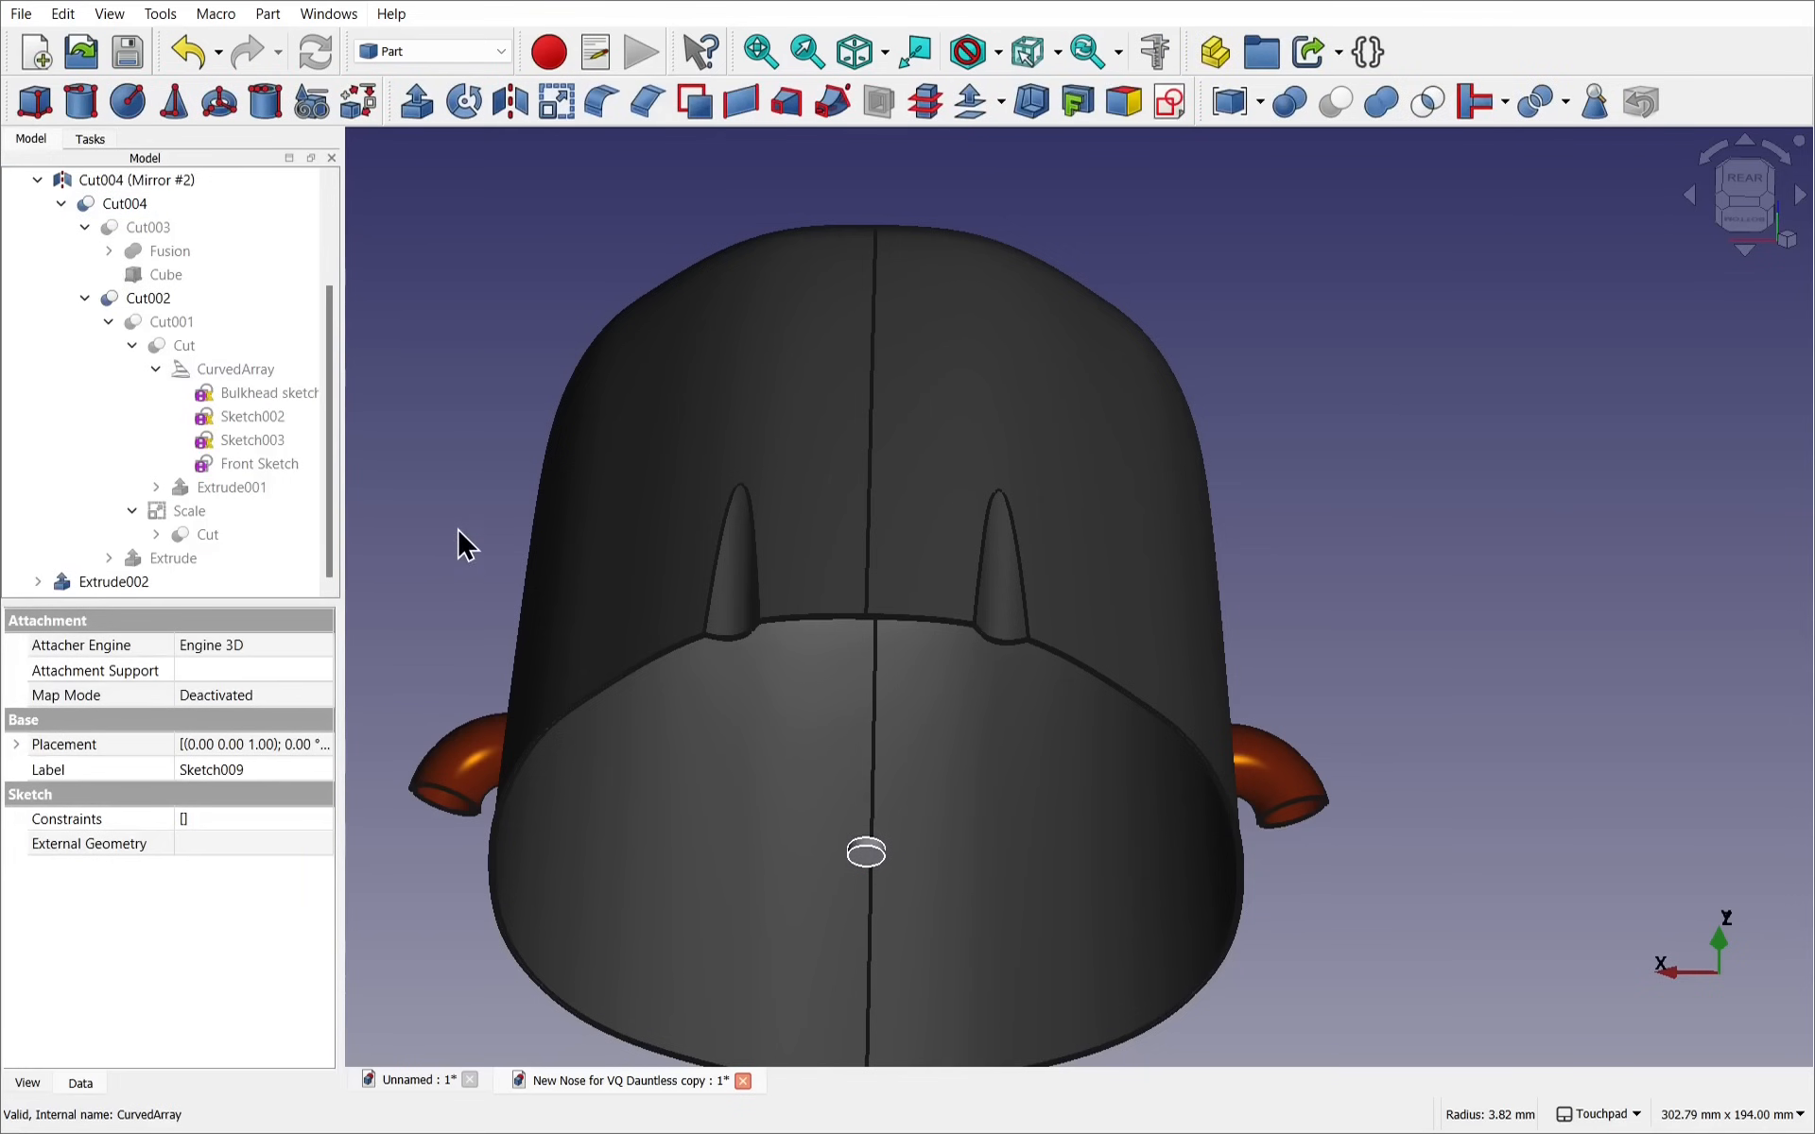
Switch to the Part Design workbench
{"action": "left_click_drag", "start_coordinate": [974, 675], "coordinate": [989, 614], "text": "alt"}
{"action": "scroll", "coordinate": [945, 468], "scroll_direction": "up", "scroll_amount": 5}
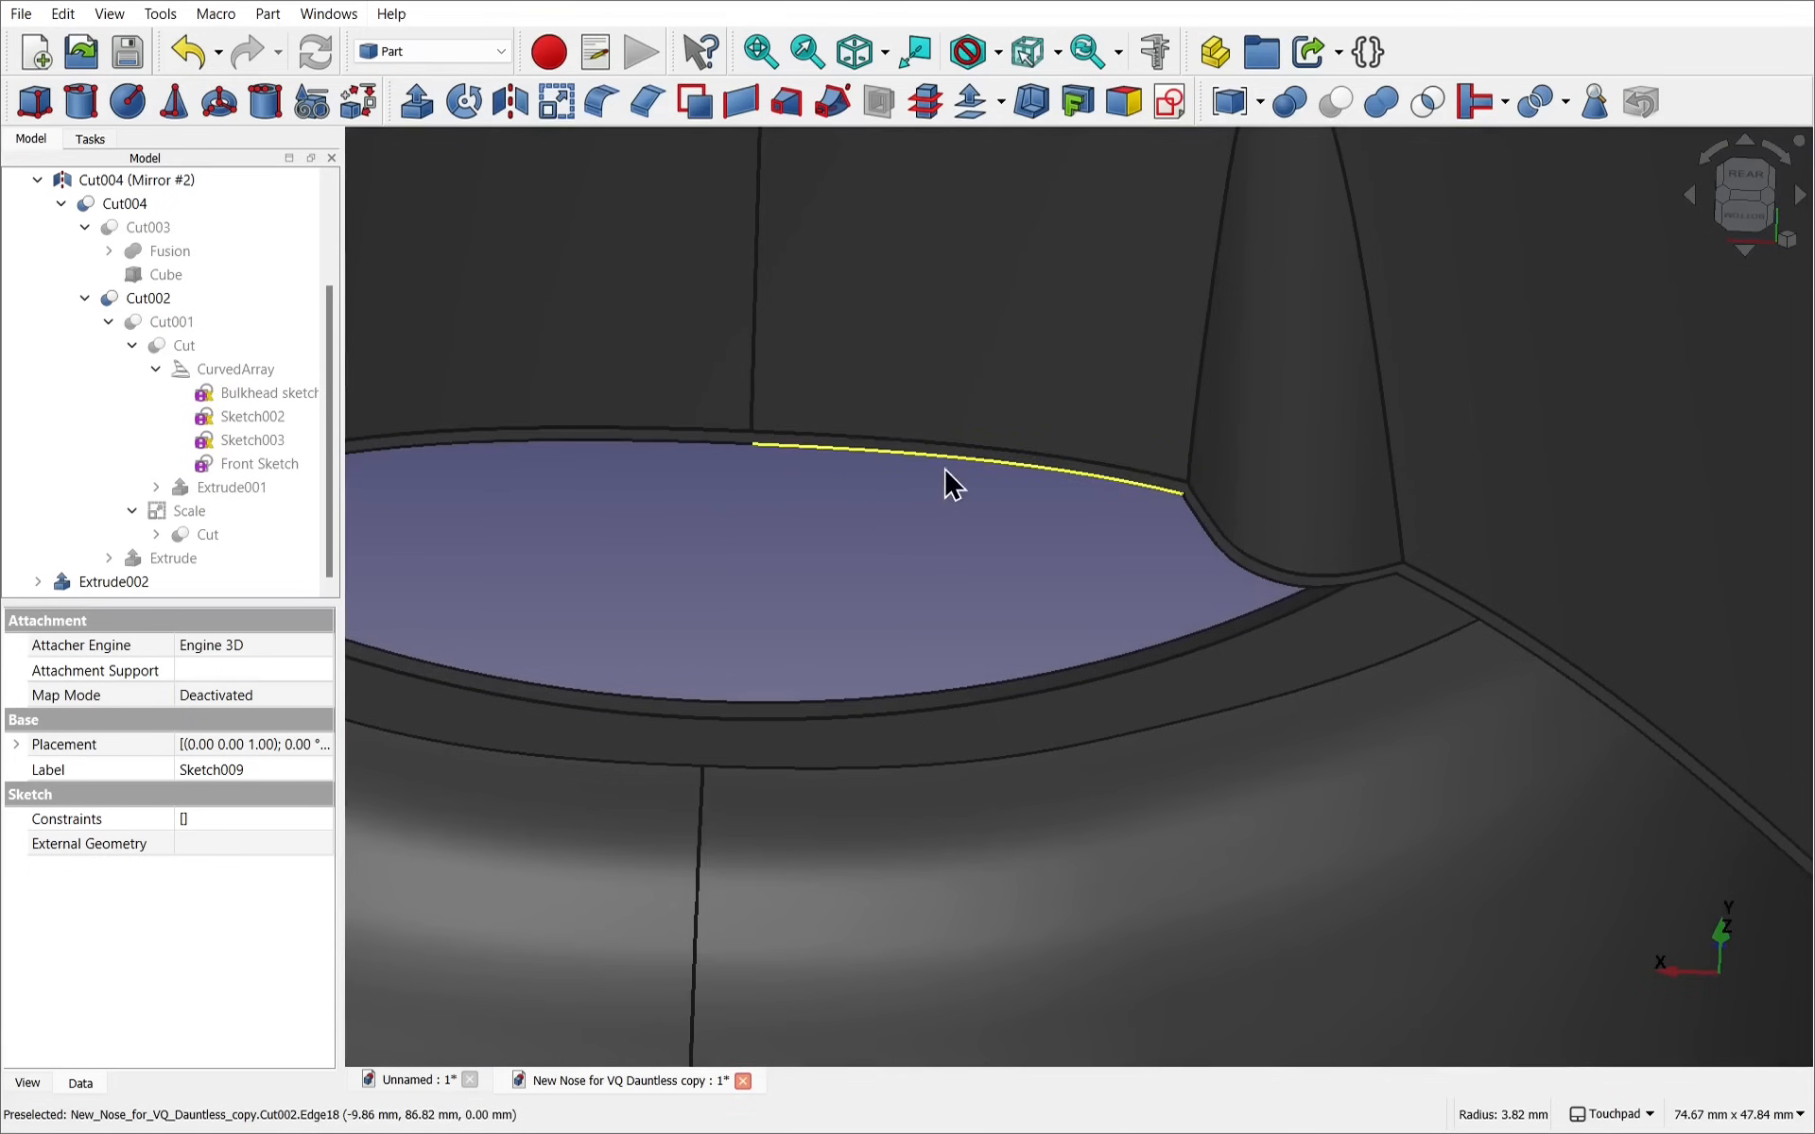
{"action": "scroll", "coordinate": [892, 565], "scroll_direction": "down", "scroll_amount": 1}
{"action": "scroll", "coordinate": [893, 564], "scroll_direction": "down", "scroll_amount": 4}
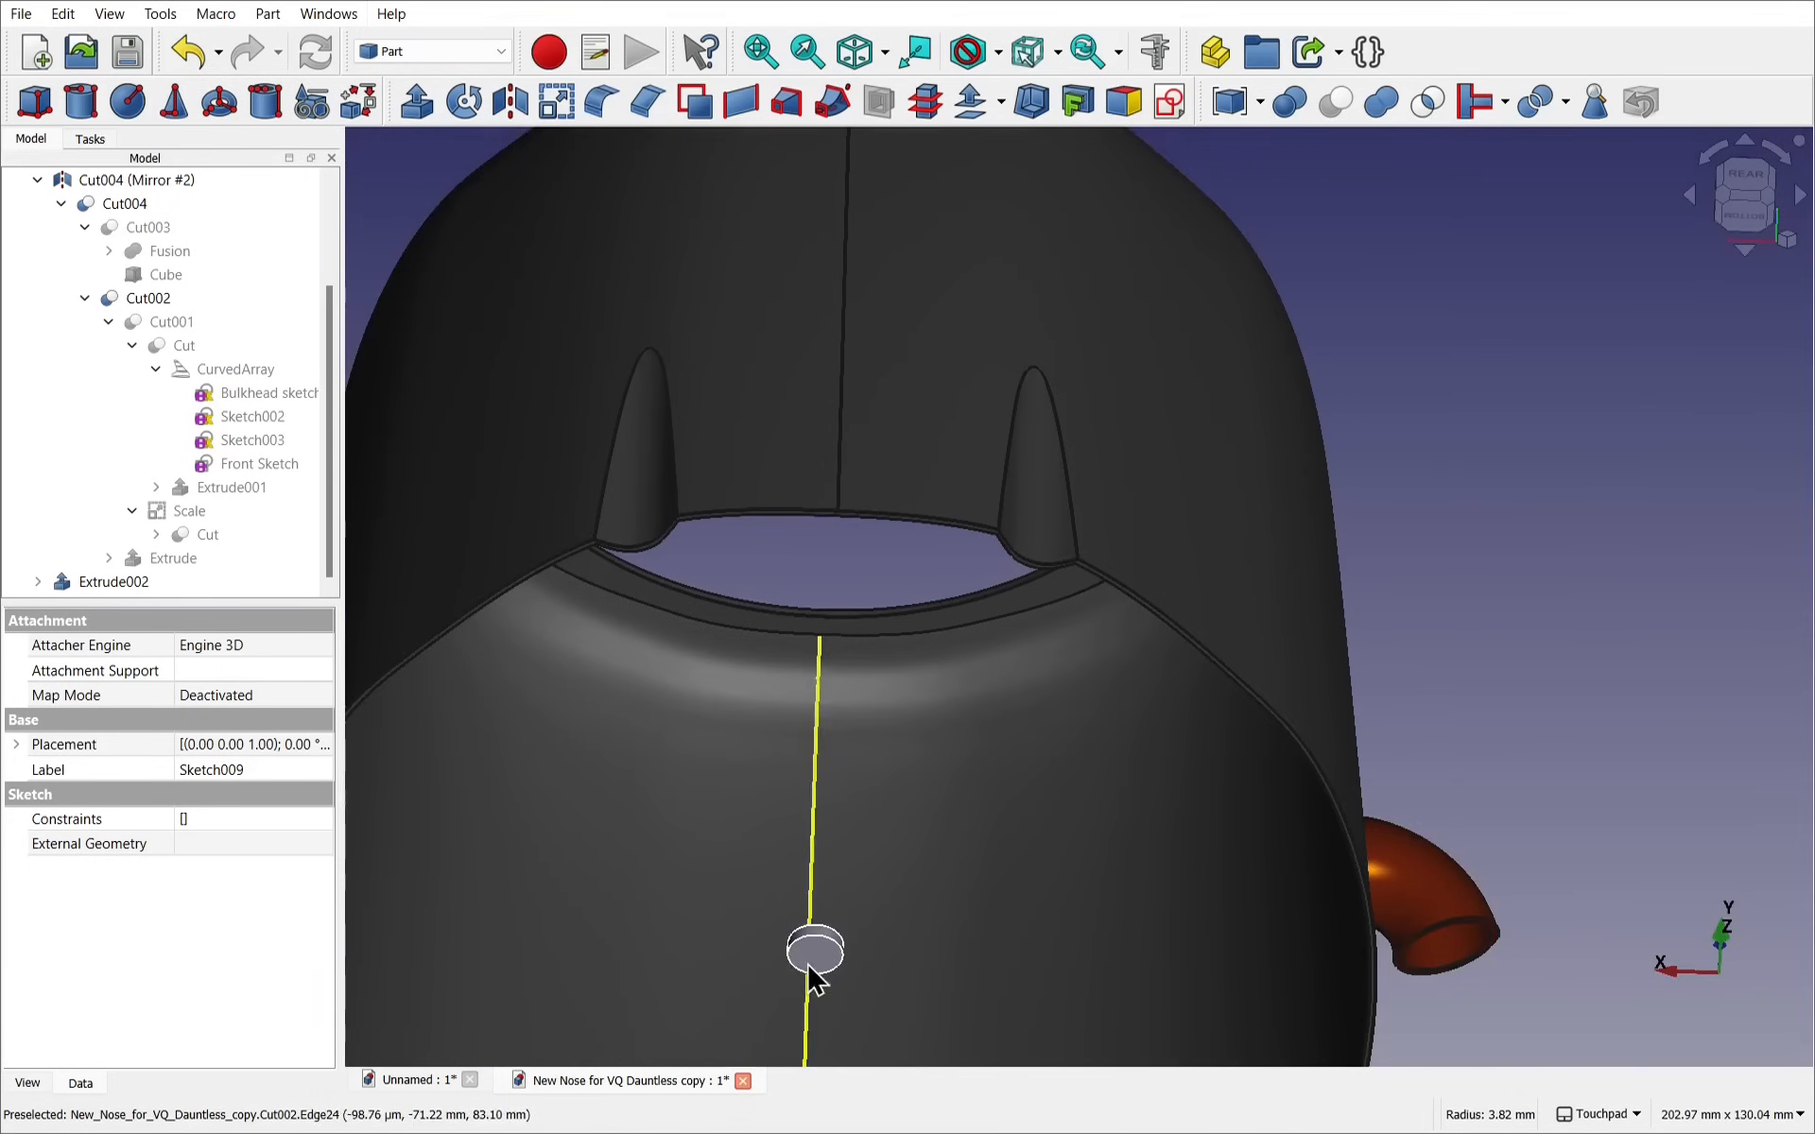
{"action": "middle_click_drag", "start_coordinate": [831, 571], "coordinate": [901, 605], "text": "shift"}
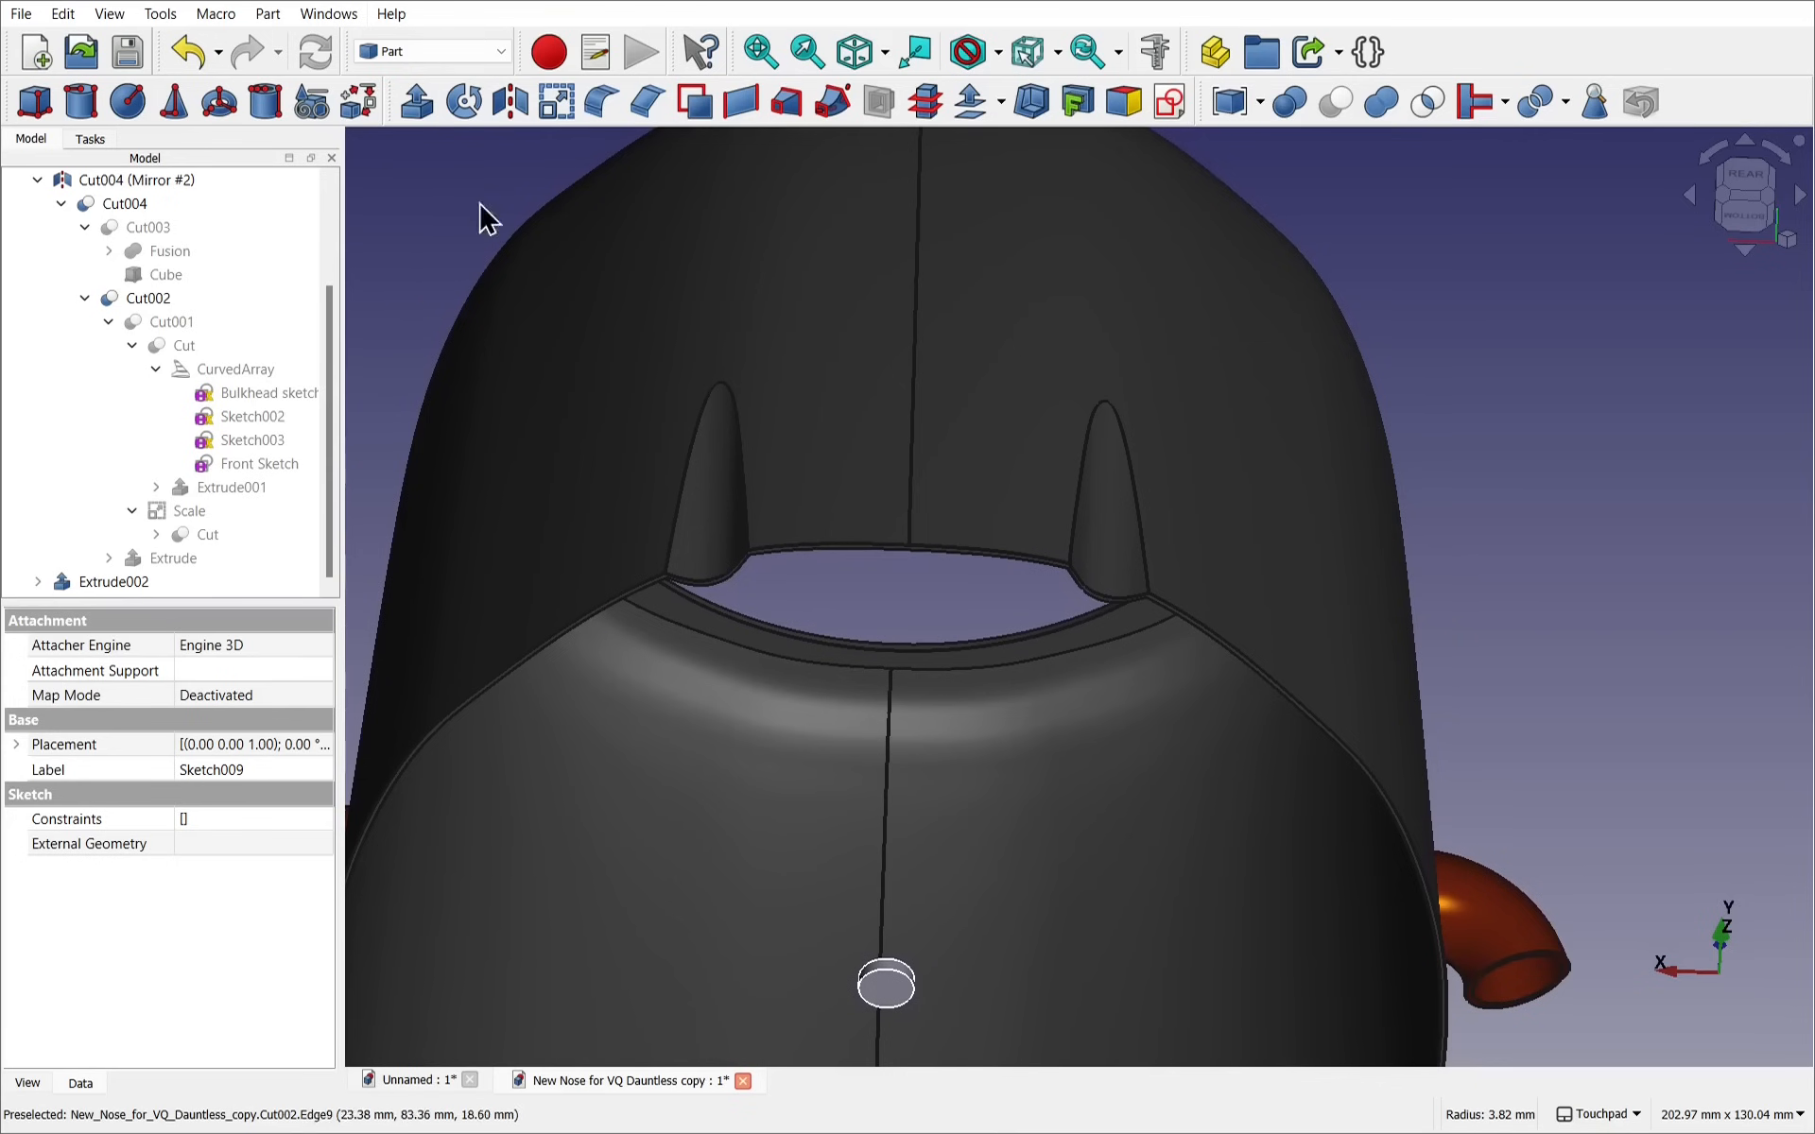
{"action": "left_click", "coordinate": [413, 57]}
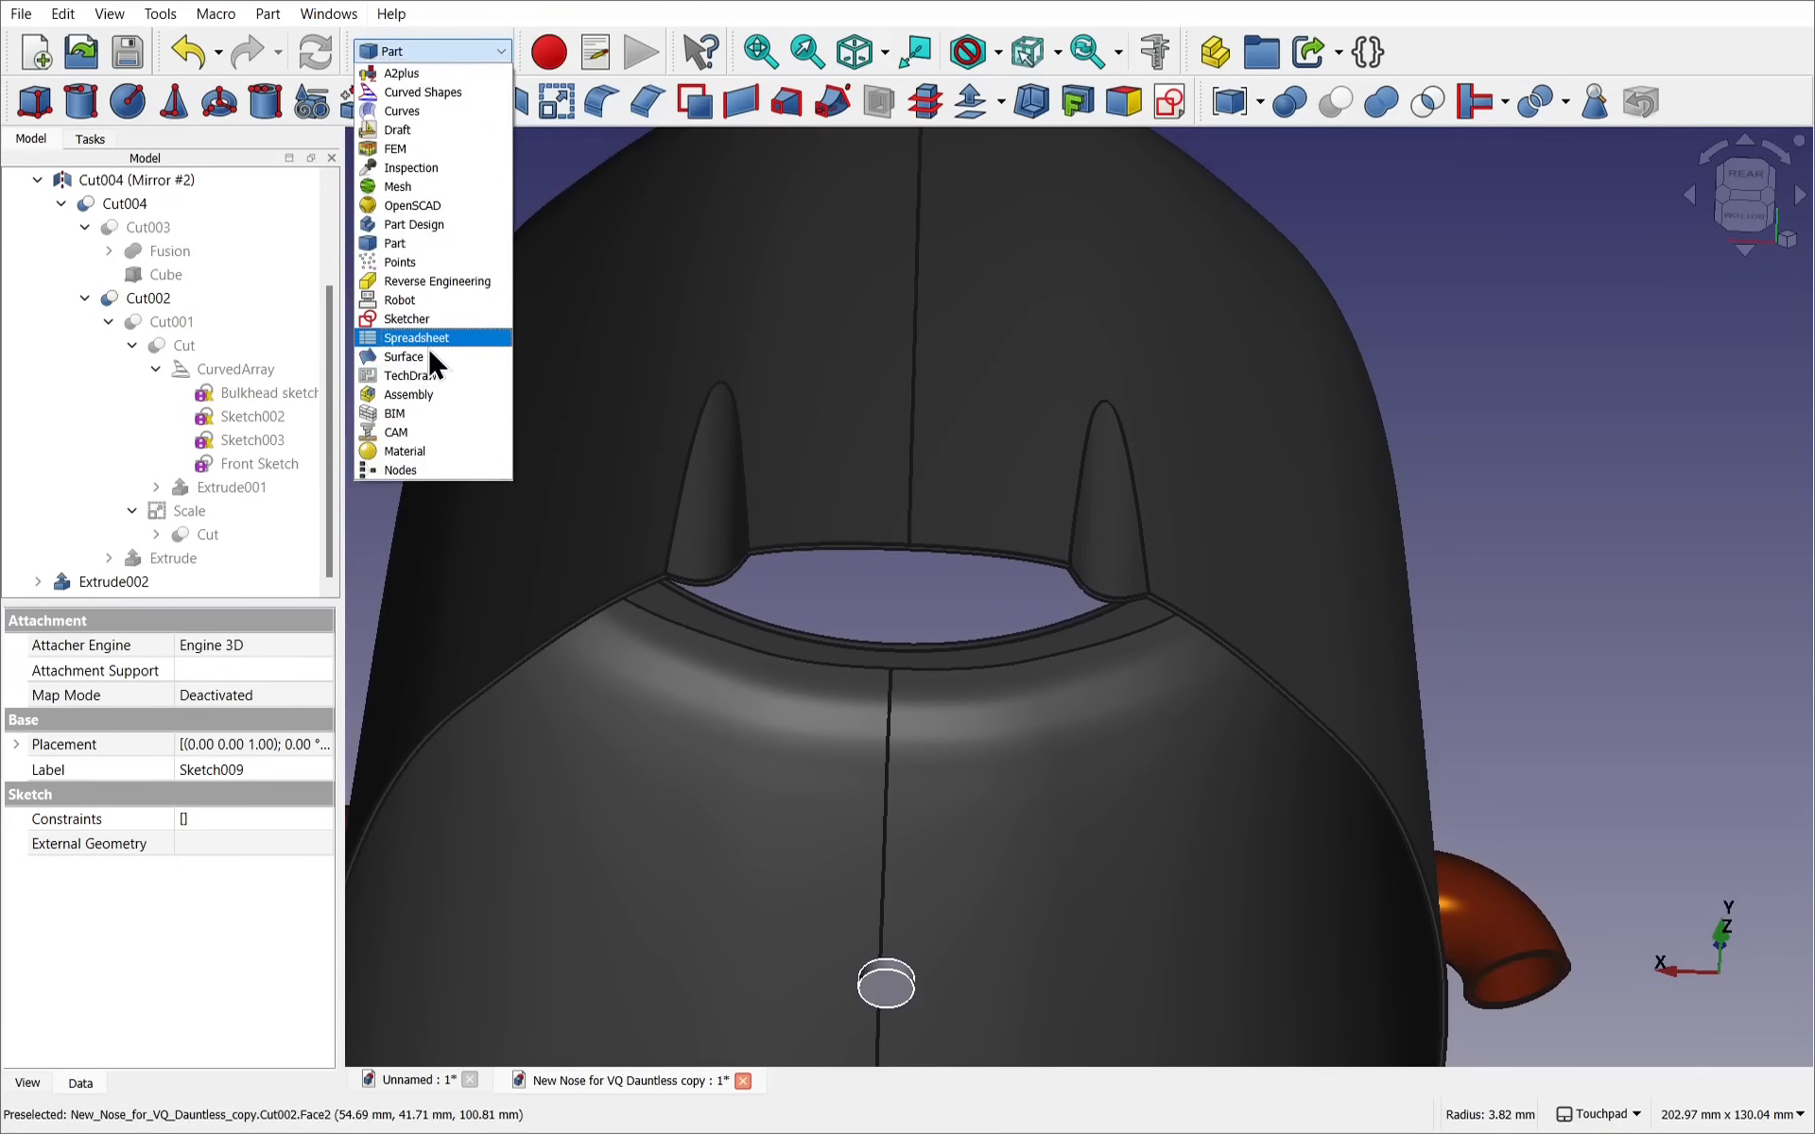
{"action": "left_click", "coordinate": [427, 227]}
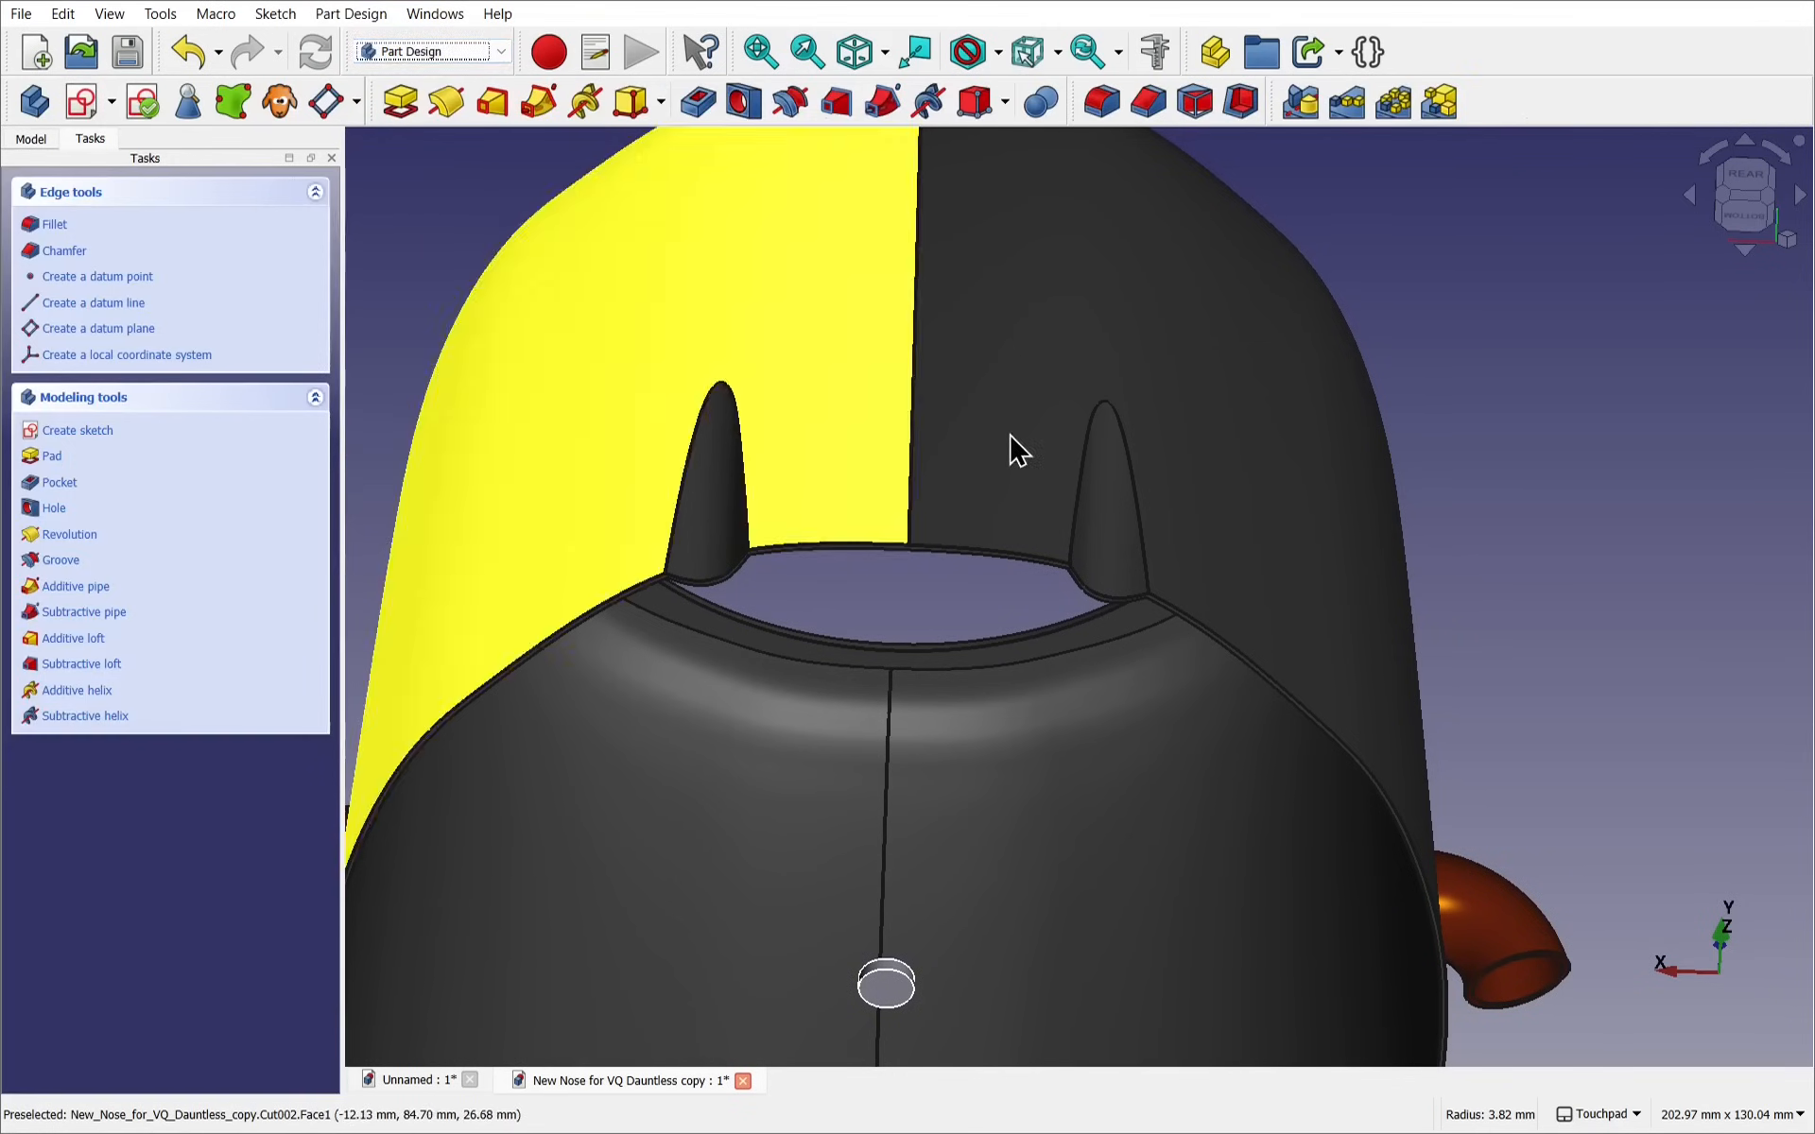
Create a sub-shape binder from the cowl's upper centre seam edge and select it in the model tree
{"action": "scroll", "coordinate": [1001, 442], "scroll_direction": "up", "scroll_amount": 3}
{"action": "scroll", "coordinate": [999, 441], "scroll_direction": "down", "scroll_amount": 4}
{"action": "scroll", "coordinate": [996, 439], "scroll_direction": "down", "scroll_amount": 3}
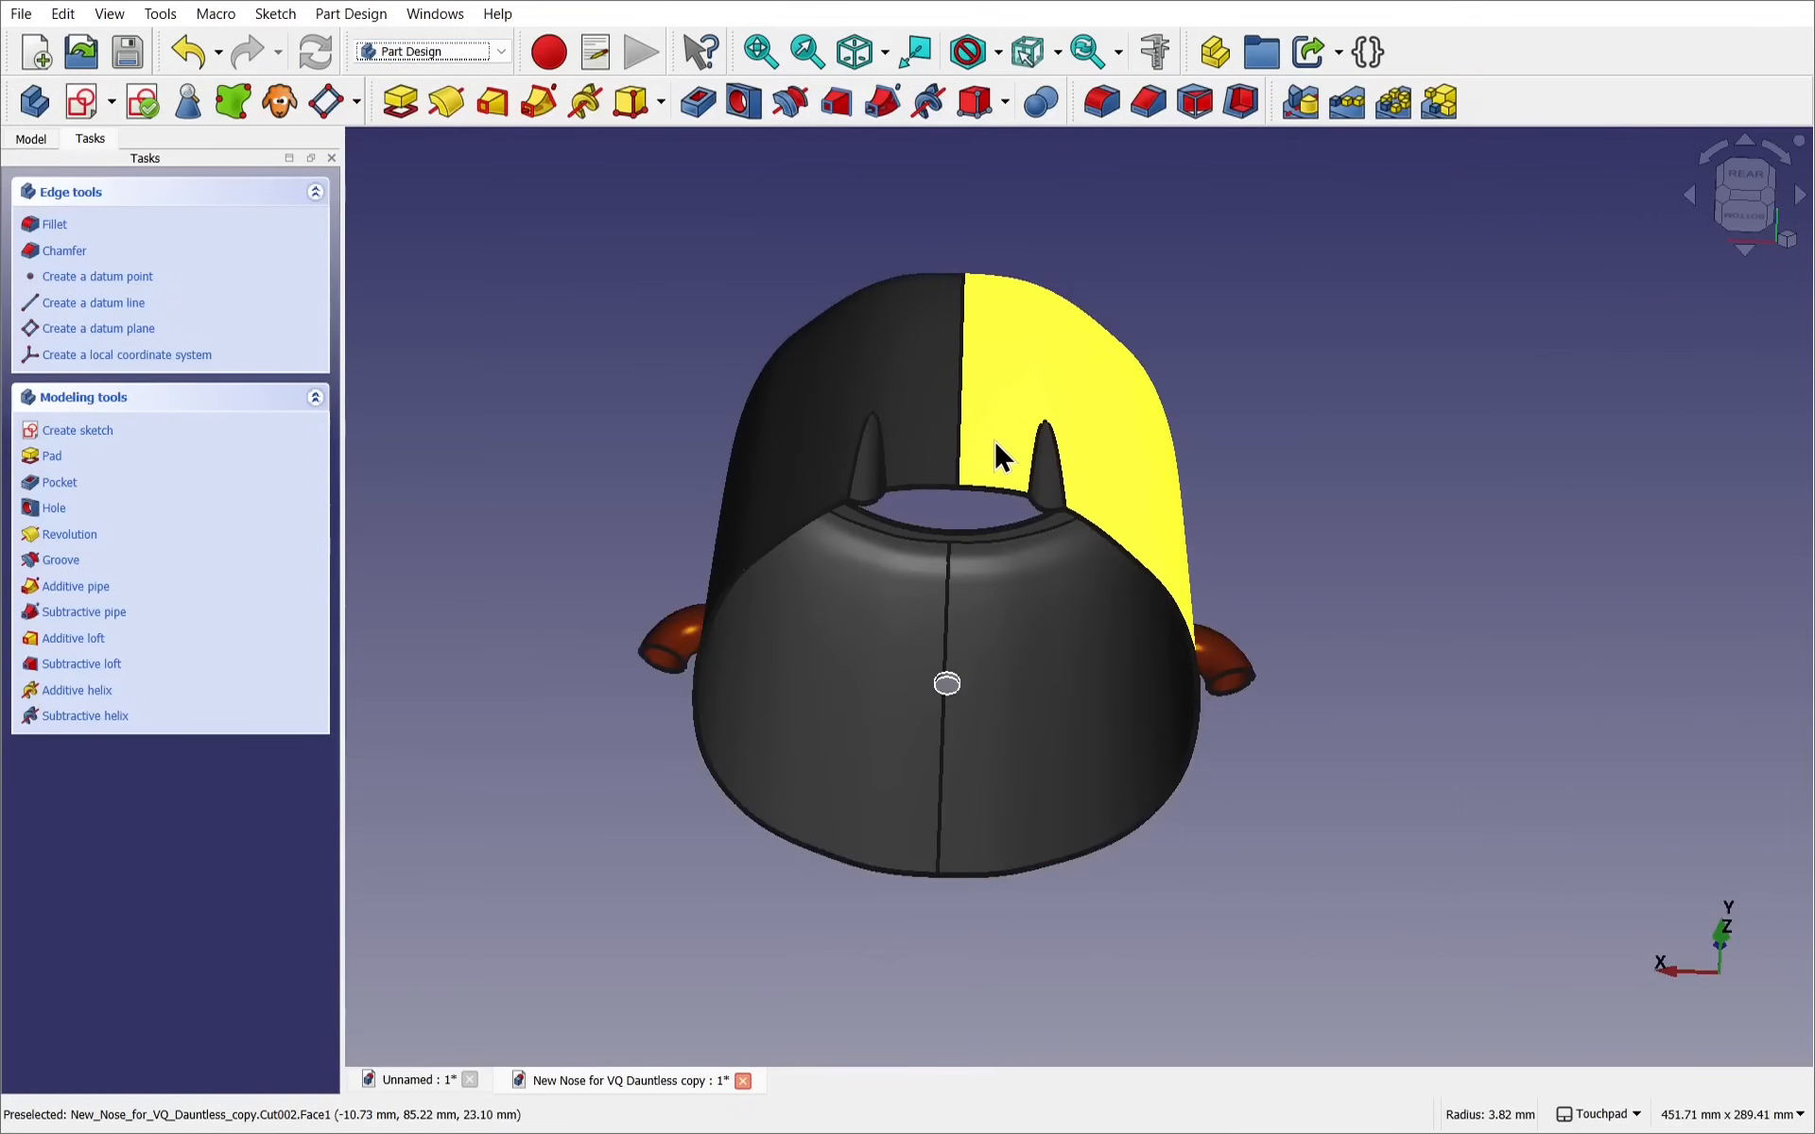
{"action": "left_click", "coordinate": [958, 423]}
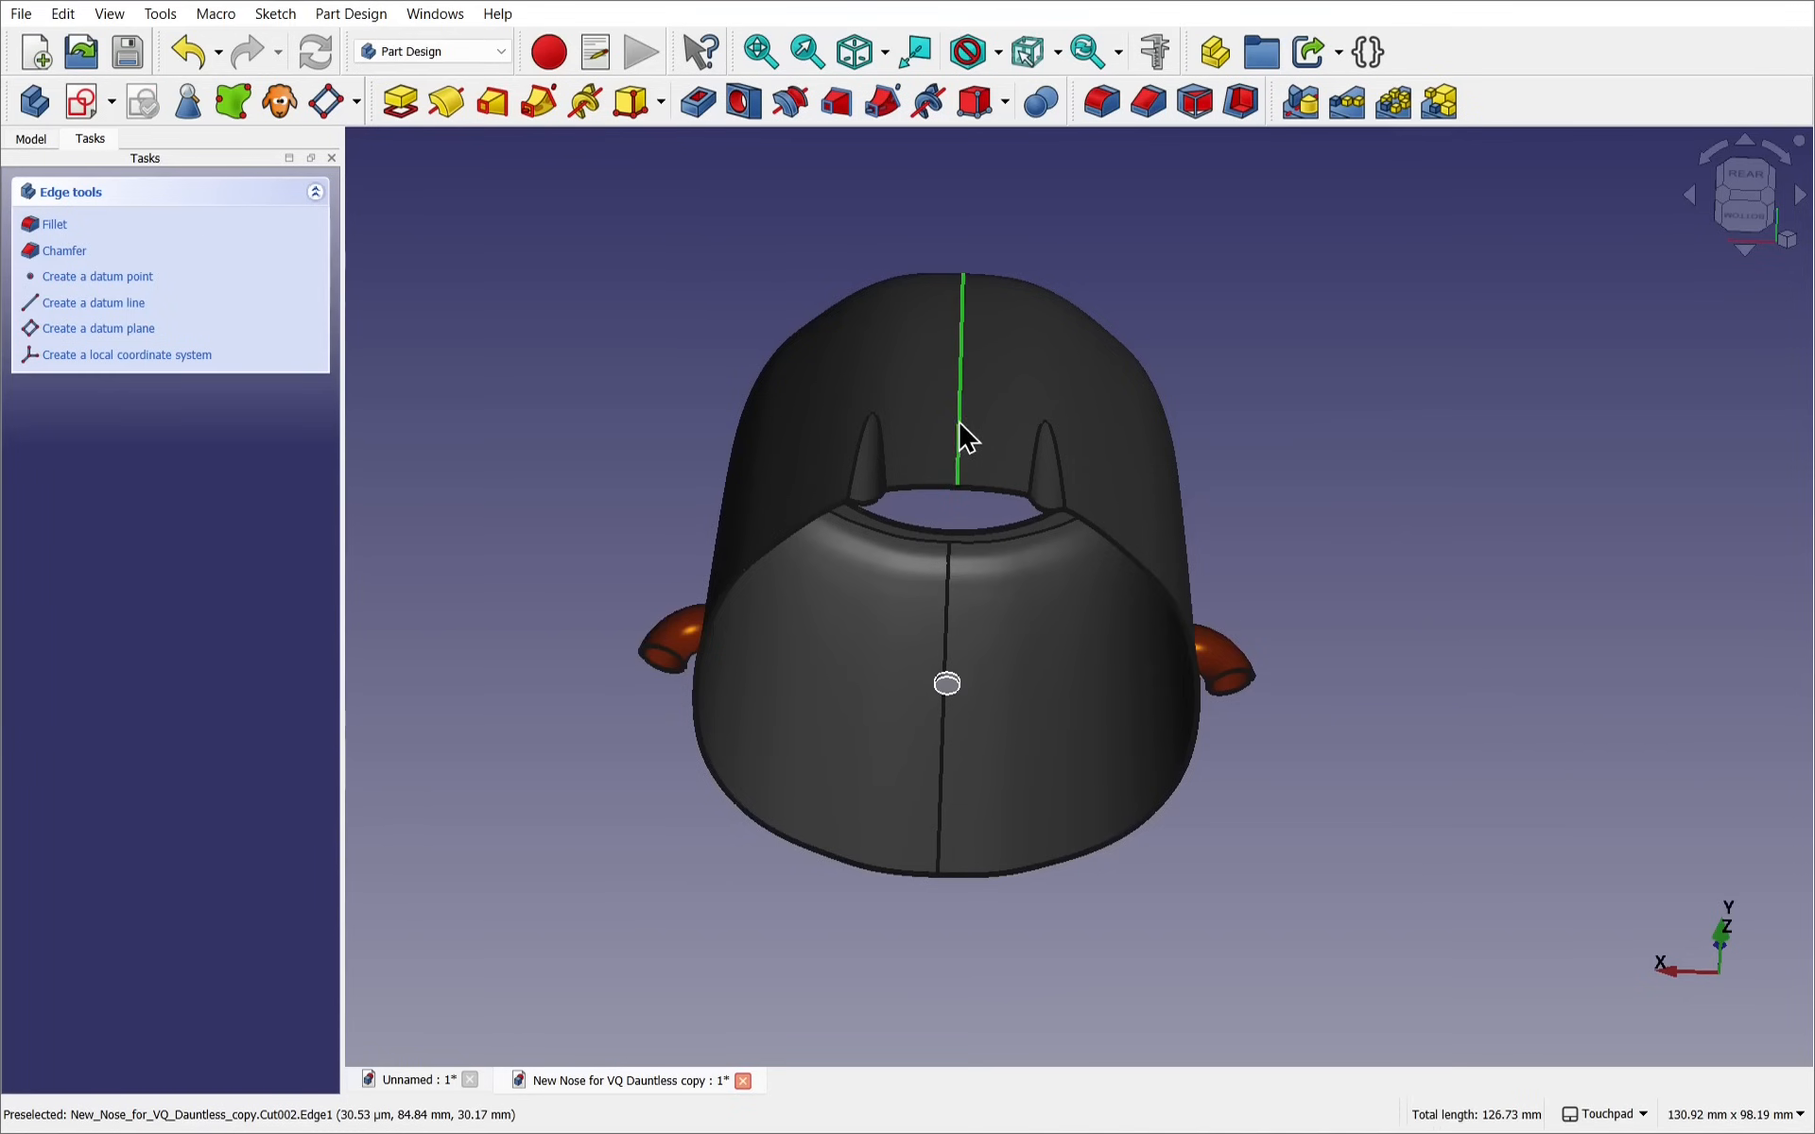
{"action": "mouse_move", "coordinate": [1166, 405]}
{"action": "left_mouse_down", "text": "shift"}
{"action": "mouse_move", "coordinate": [1320, 451]}
{"action": "mouse_move", "coordinate": [1231, 596]}
{"action": "mouse_move", "coordinate": [1178, 628]}
{"action": "left_mouse_up", "text": "shift"}
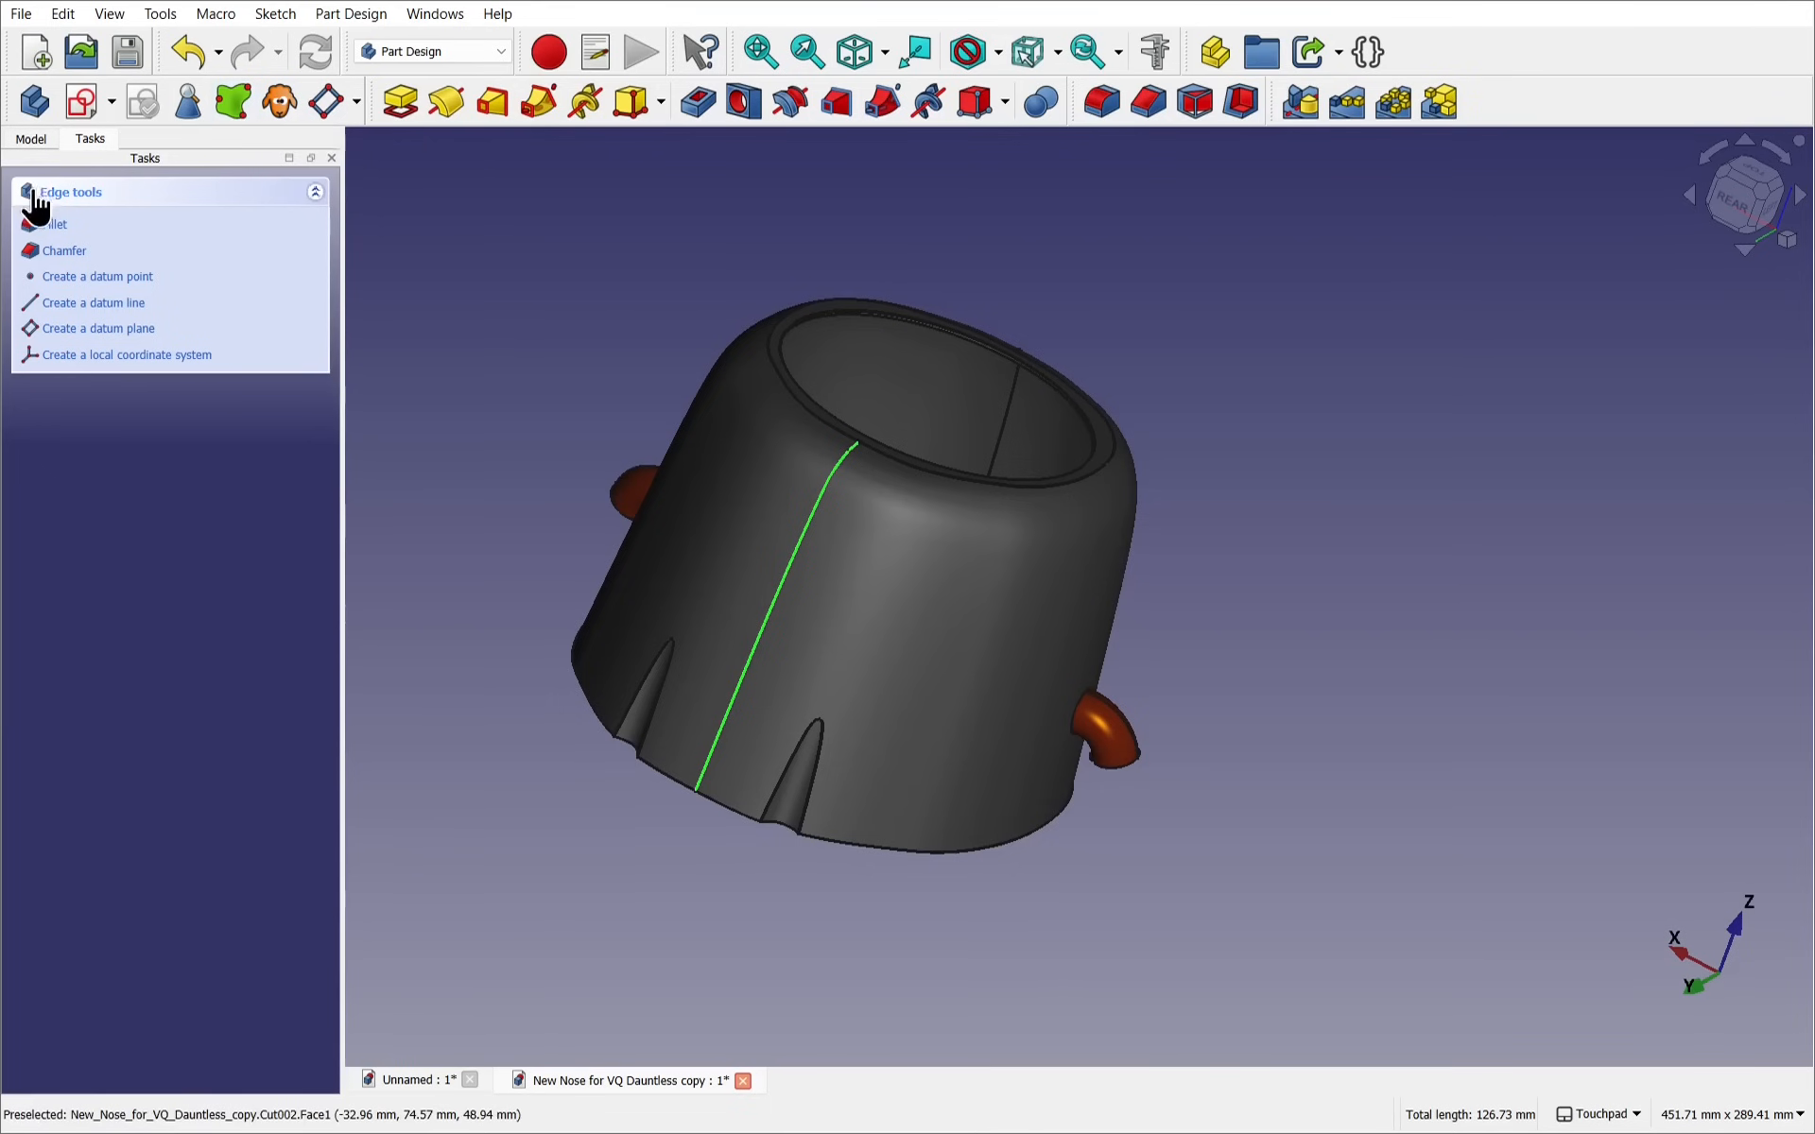
{"action": "left_click", "coordinate": [34, 141]}
{"action": "scroll", "coordinate": [137, 529], "scroll_direction": "down", "scroll_amount": 1}
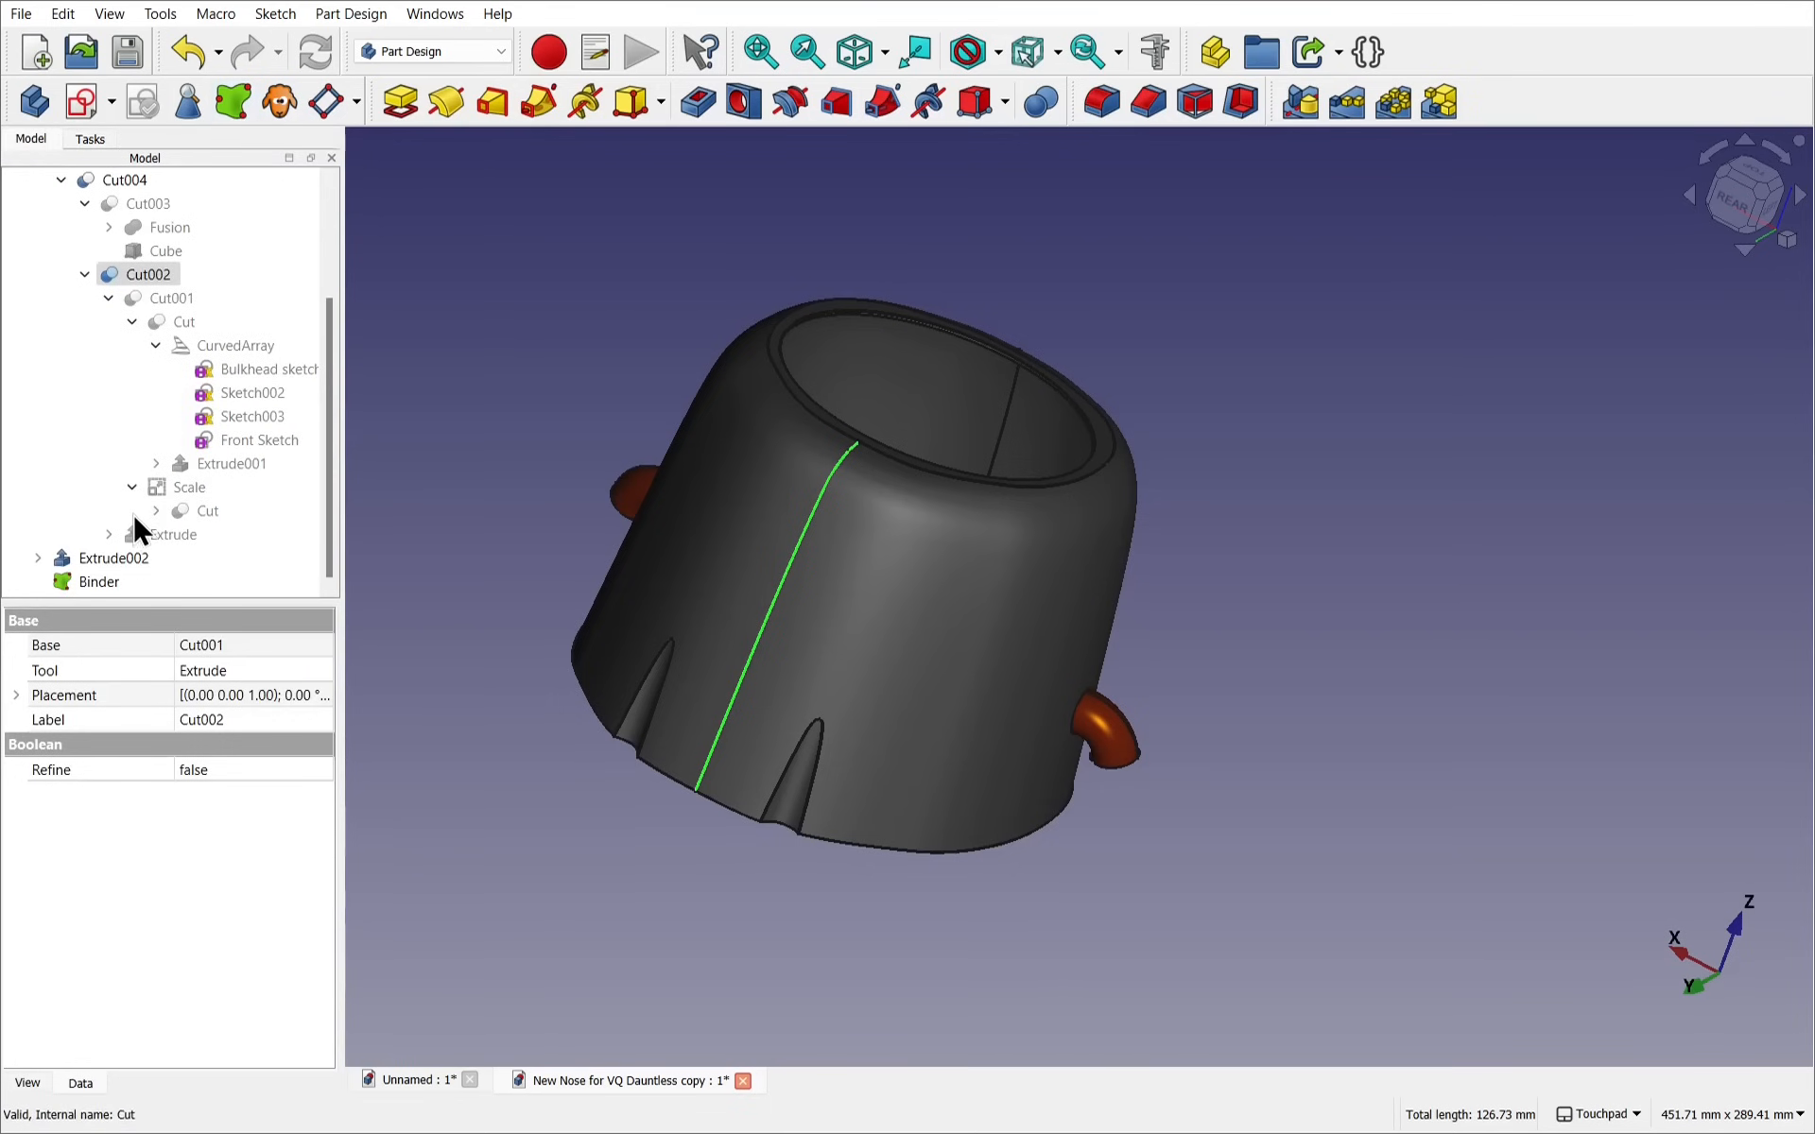
{"action": "left_click", "coordinate": [94, 581]}
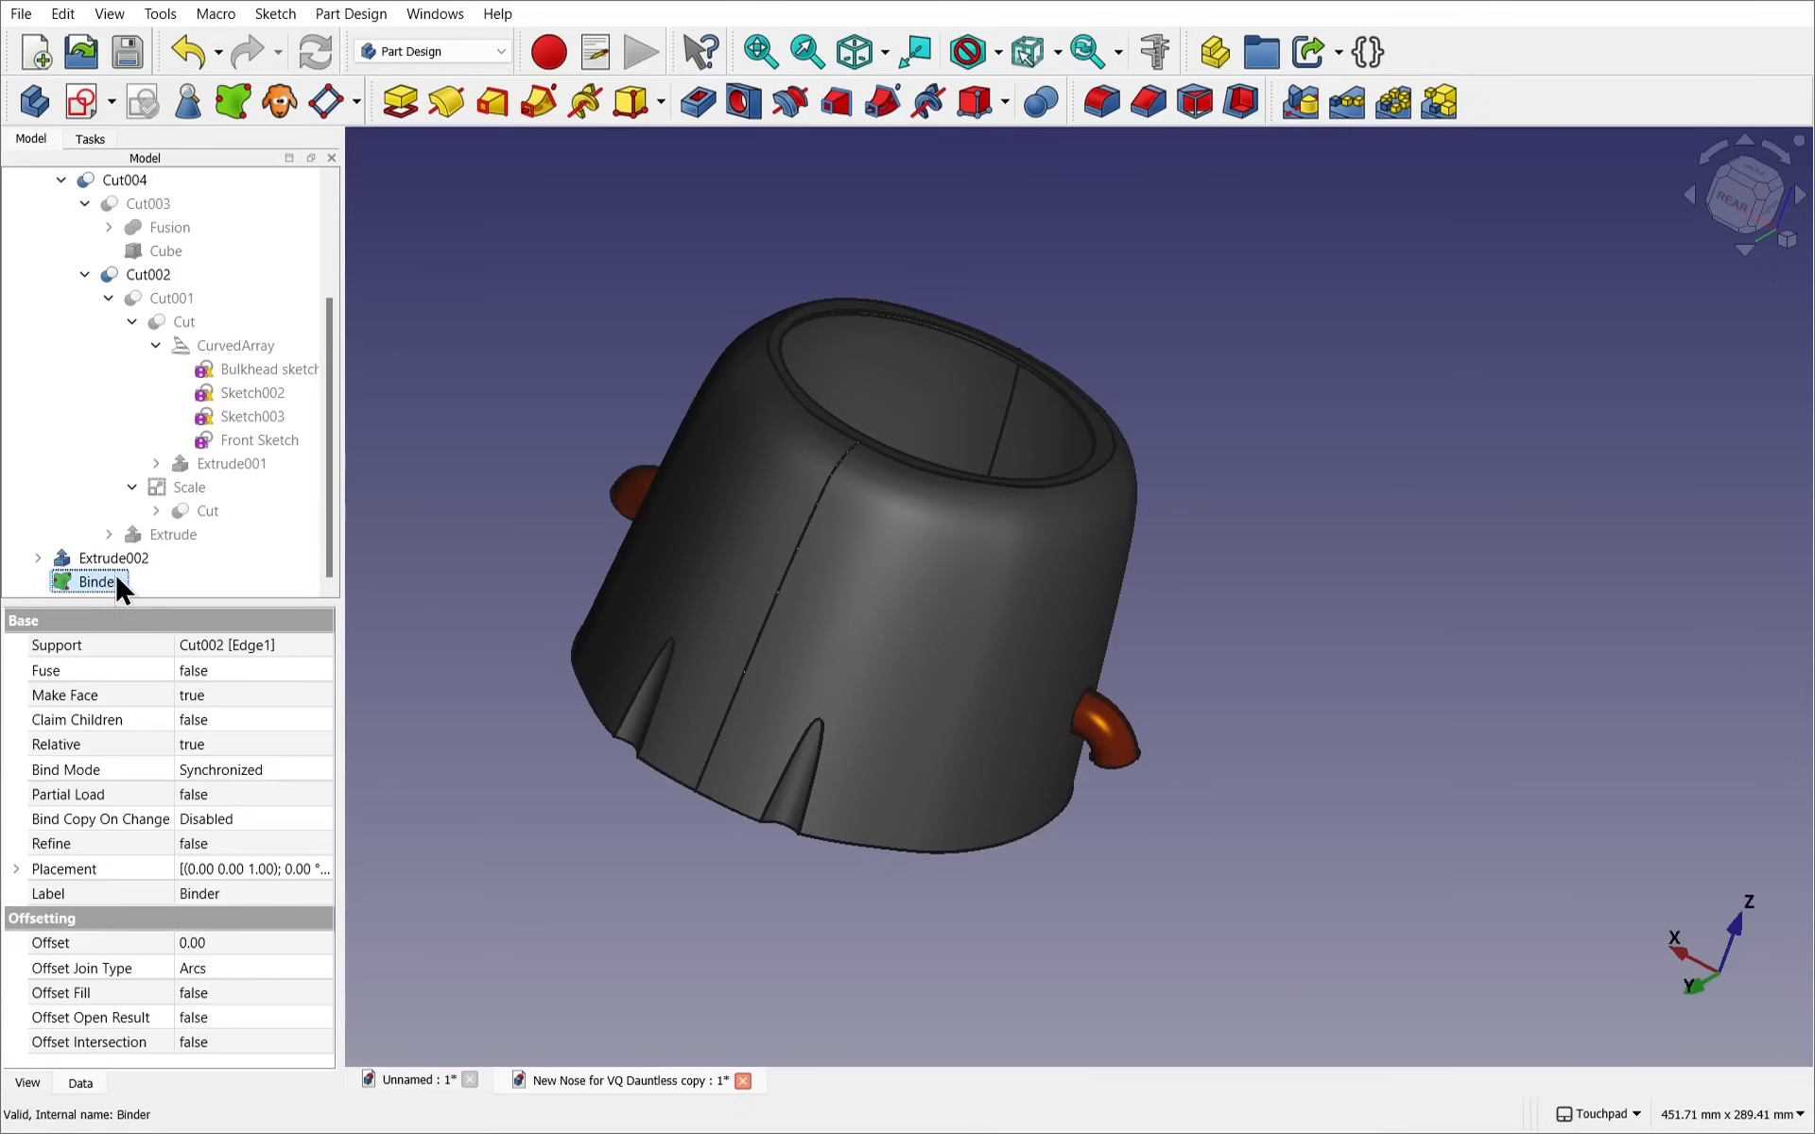
Switch to the Draft workbench
{"action": "middle_click_drag", "start_coordinate": [714, 839], "coordinate": [918, 439], "text": "alt"}
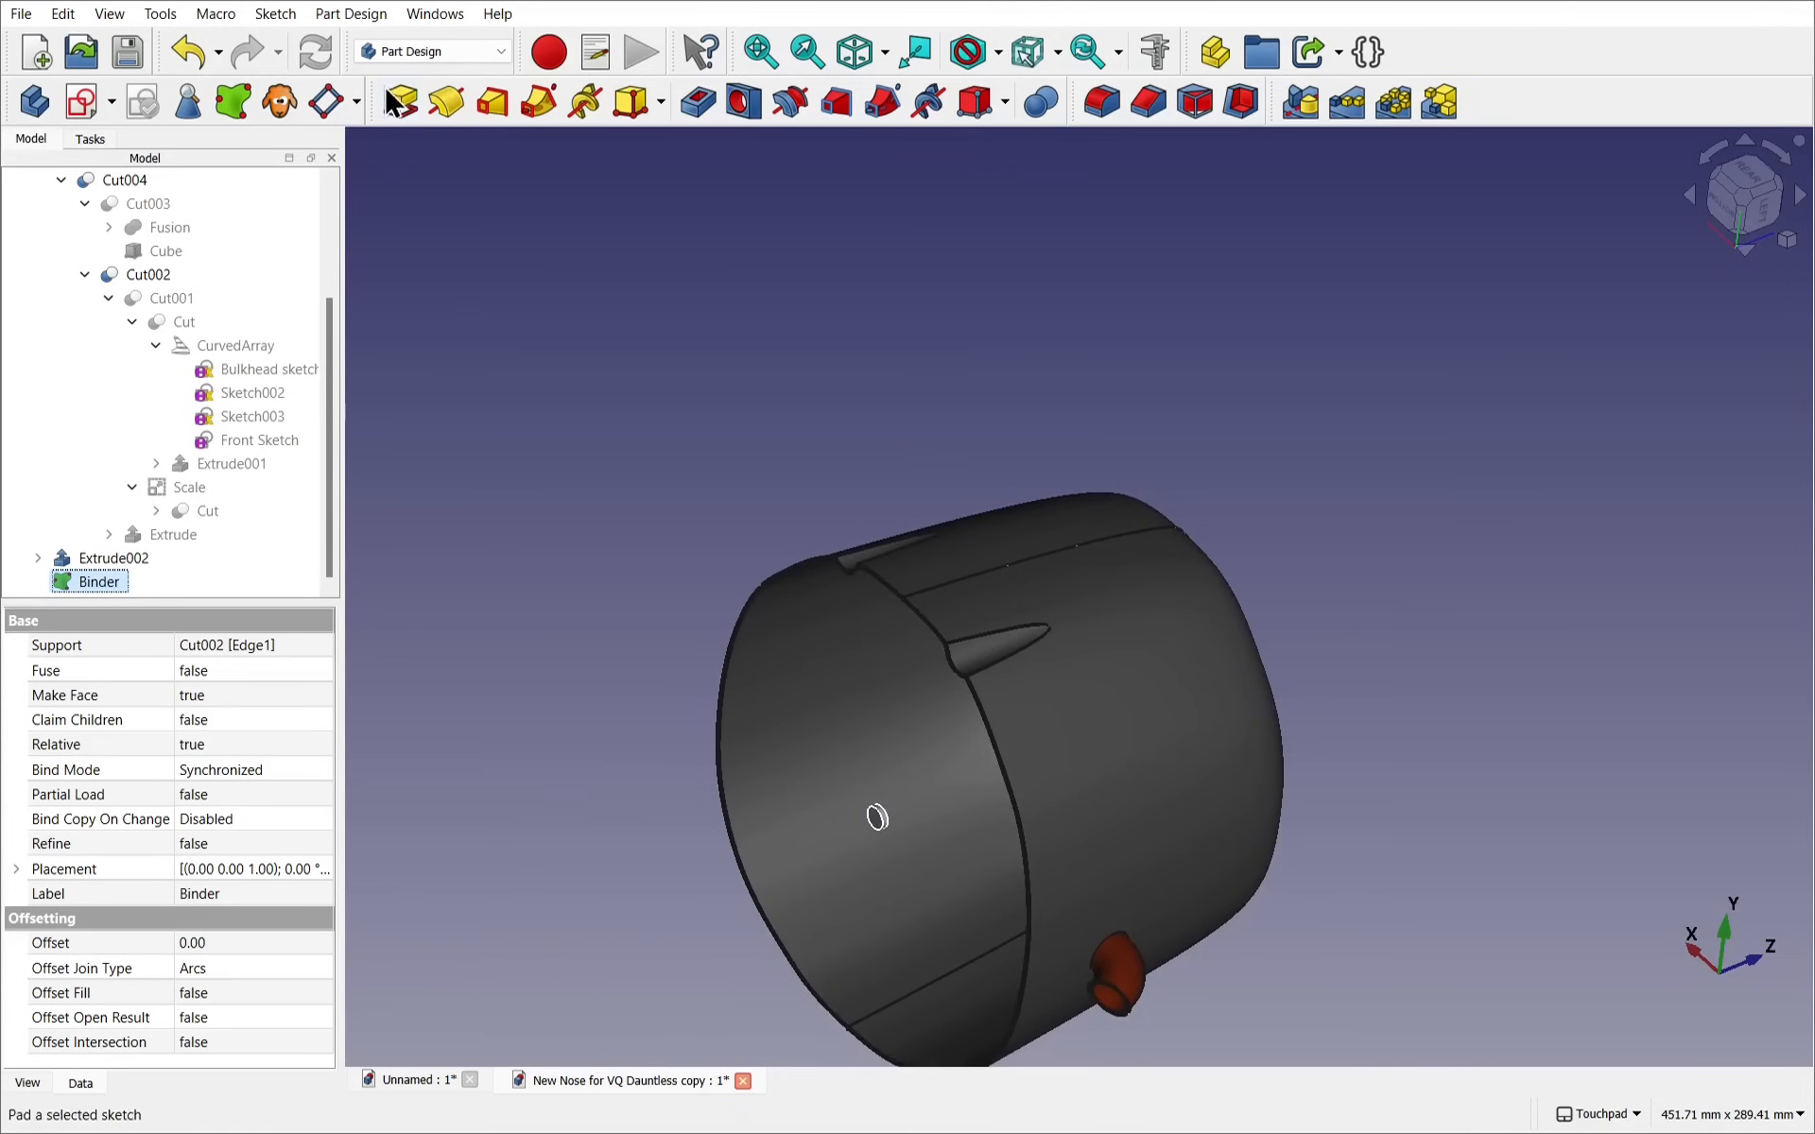
{"action": "left_click", "coordinate": [407, 49]}
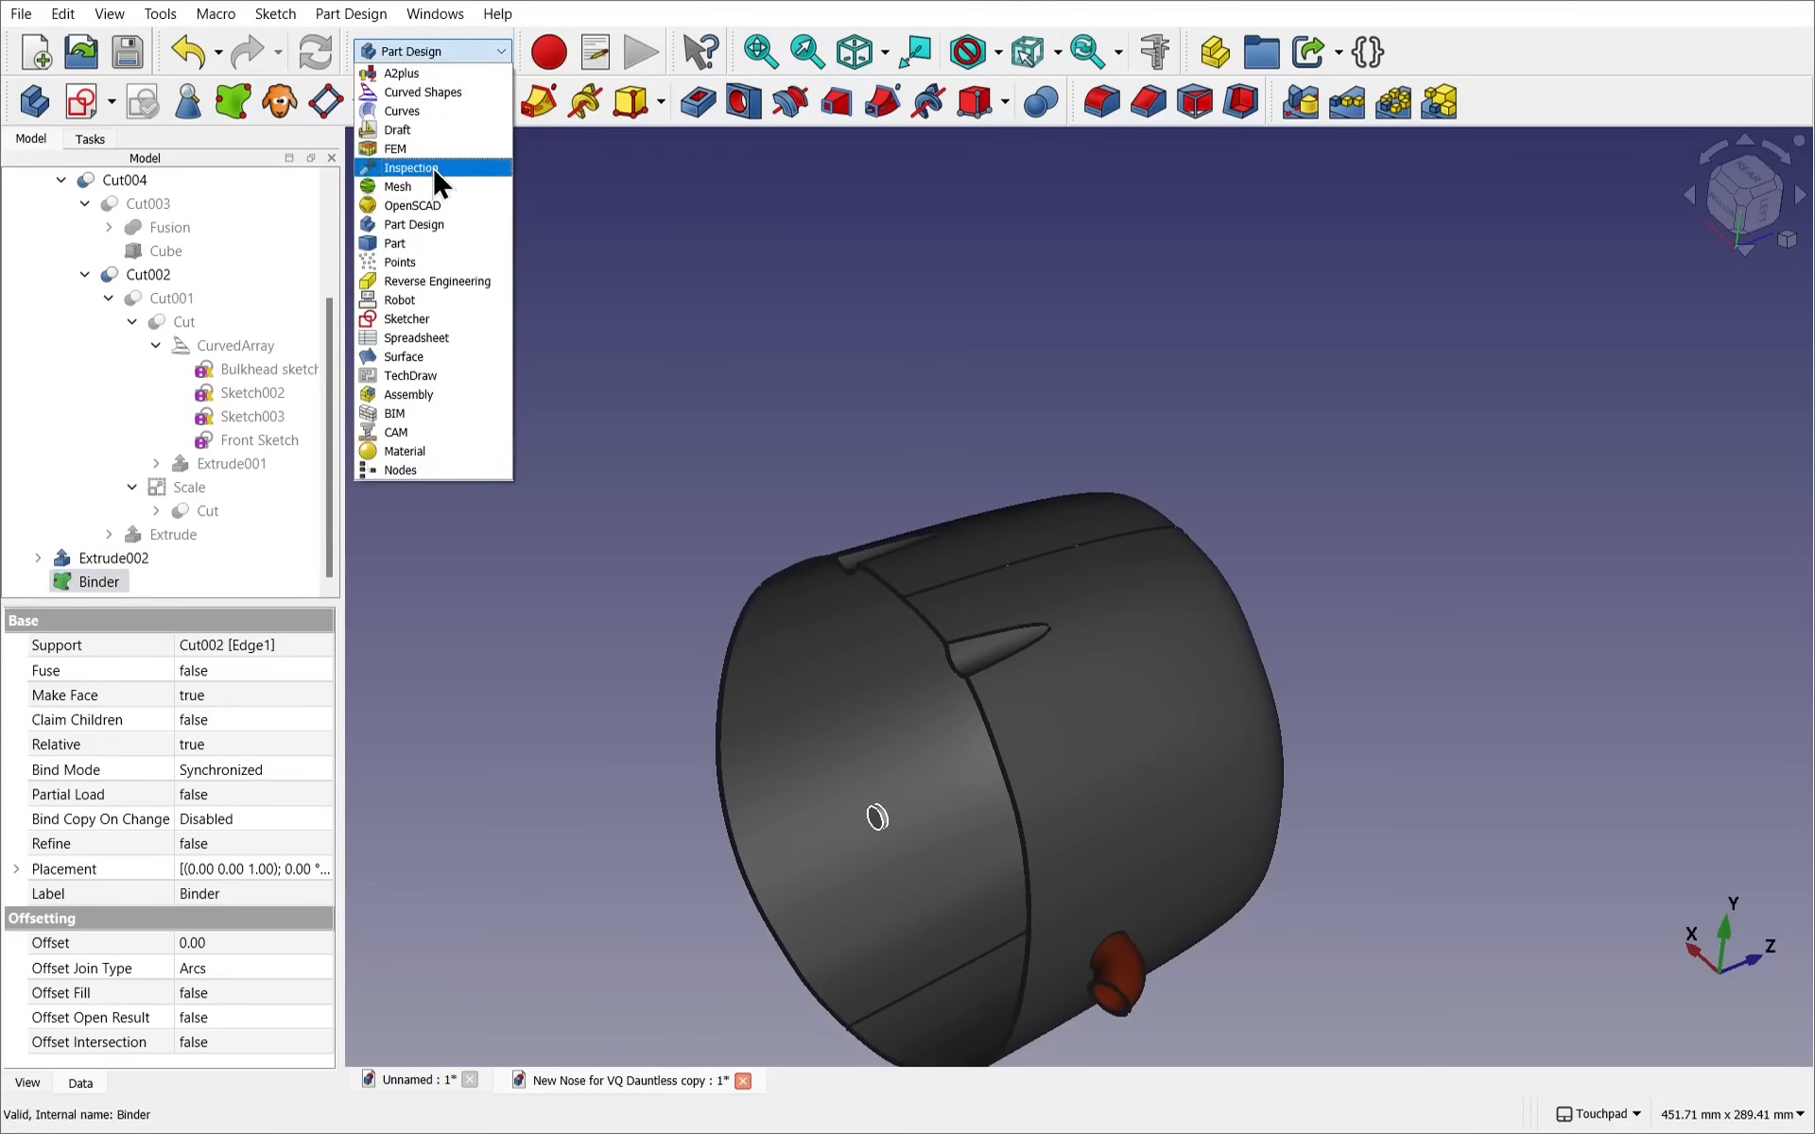
{"action": "left_click", "coordinate": [423, 130]}
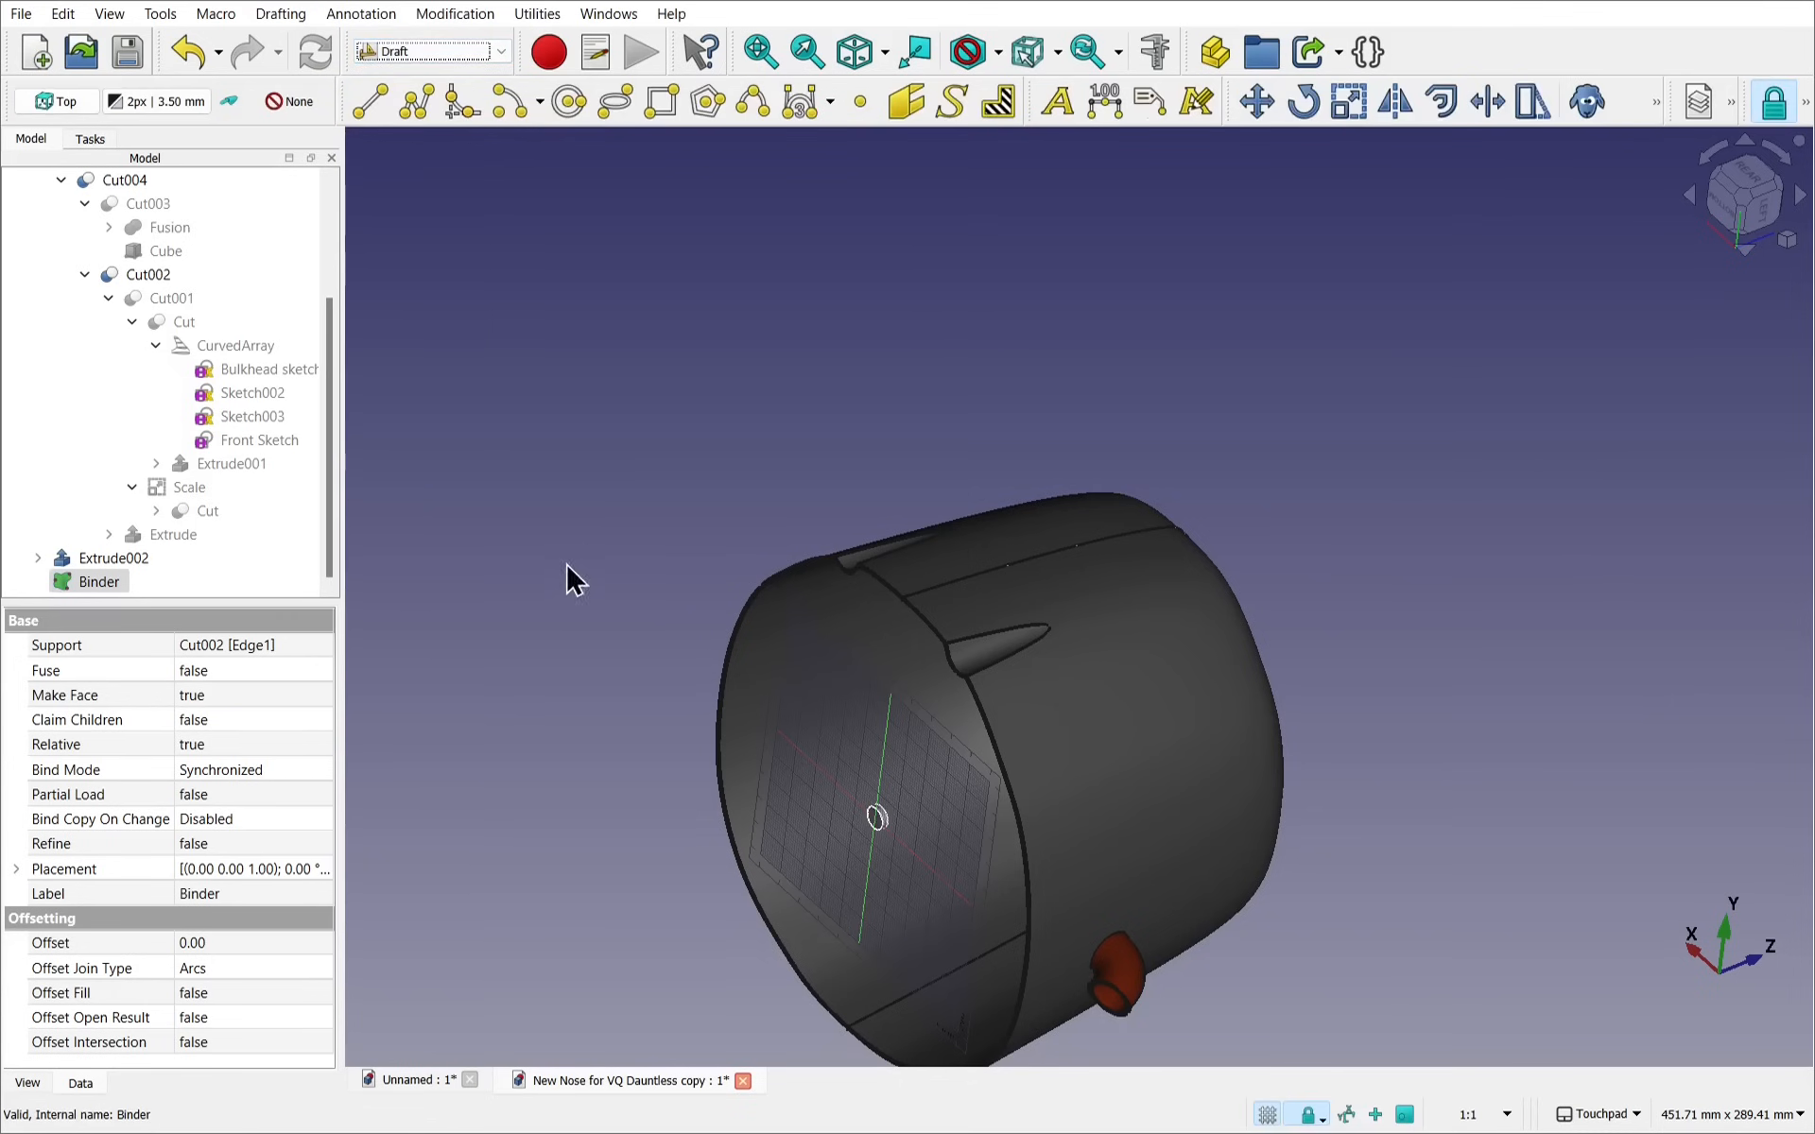
Create a path link array of the extruded disc along the binder edge and inspect the copies on the cowl
{"action": "left_click", "coordinate": [102, 562]}
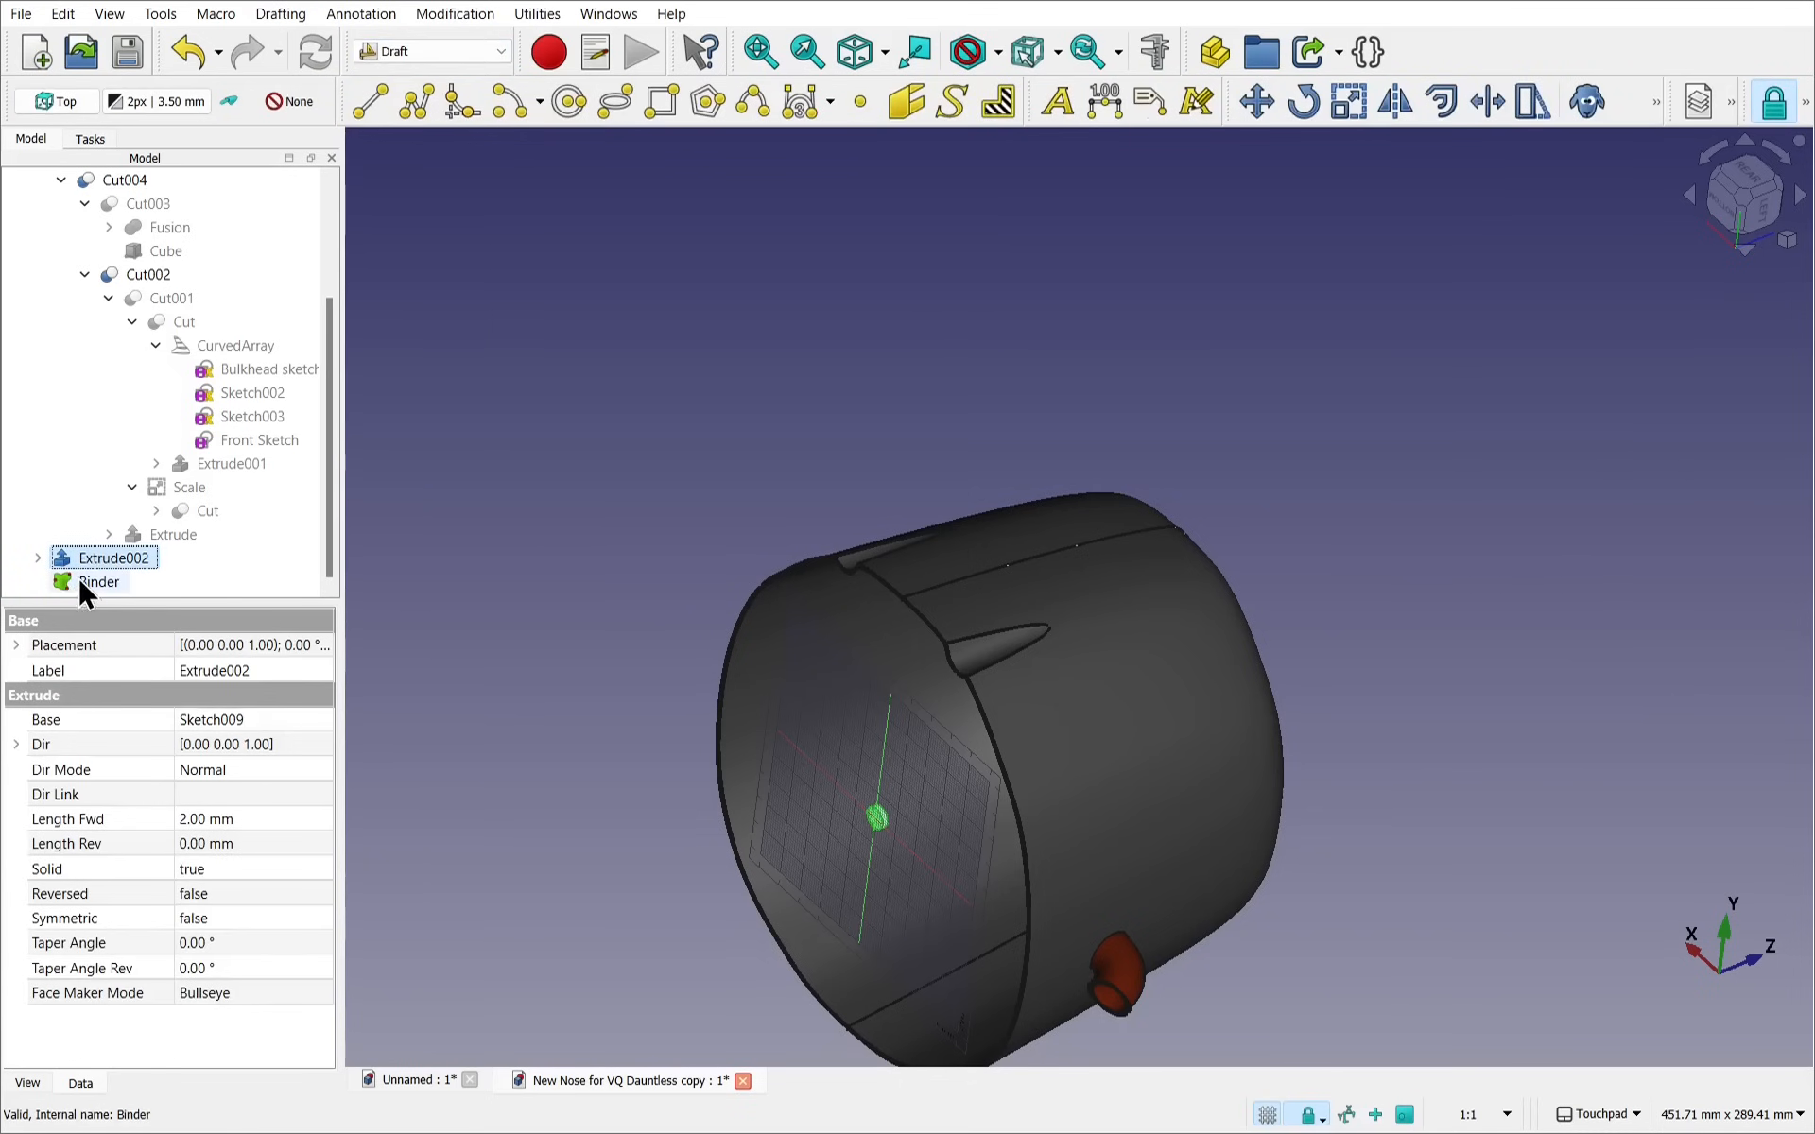
{"action": "left_click", "coordinate": [90, 582], "text": "ctrl"}
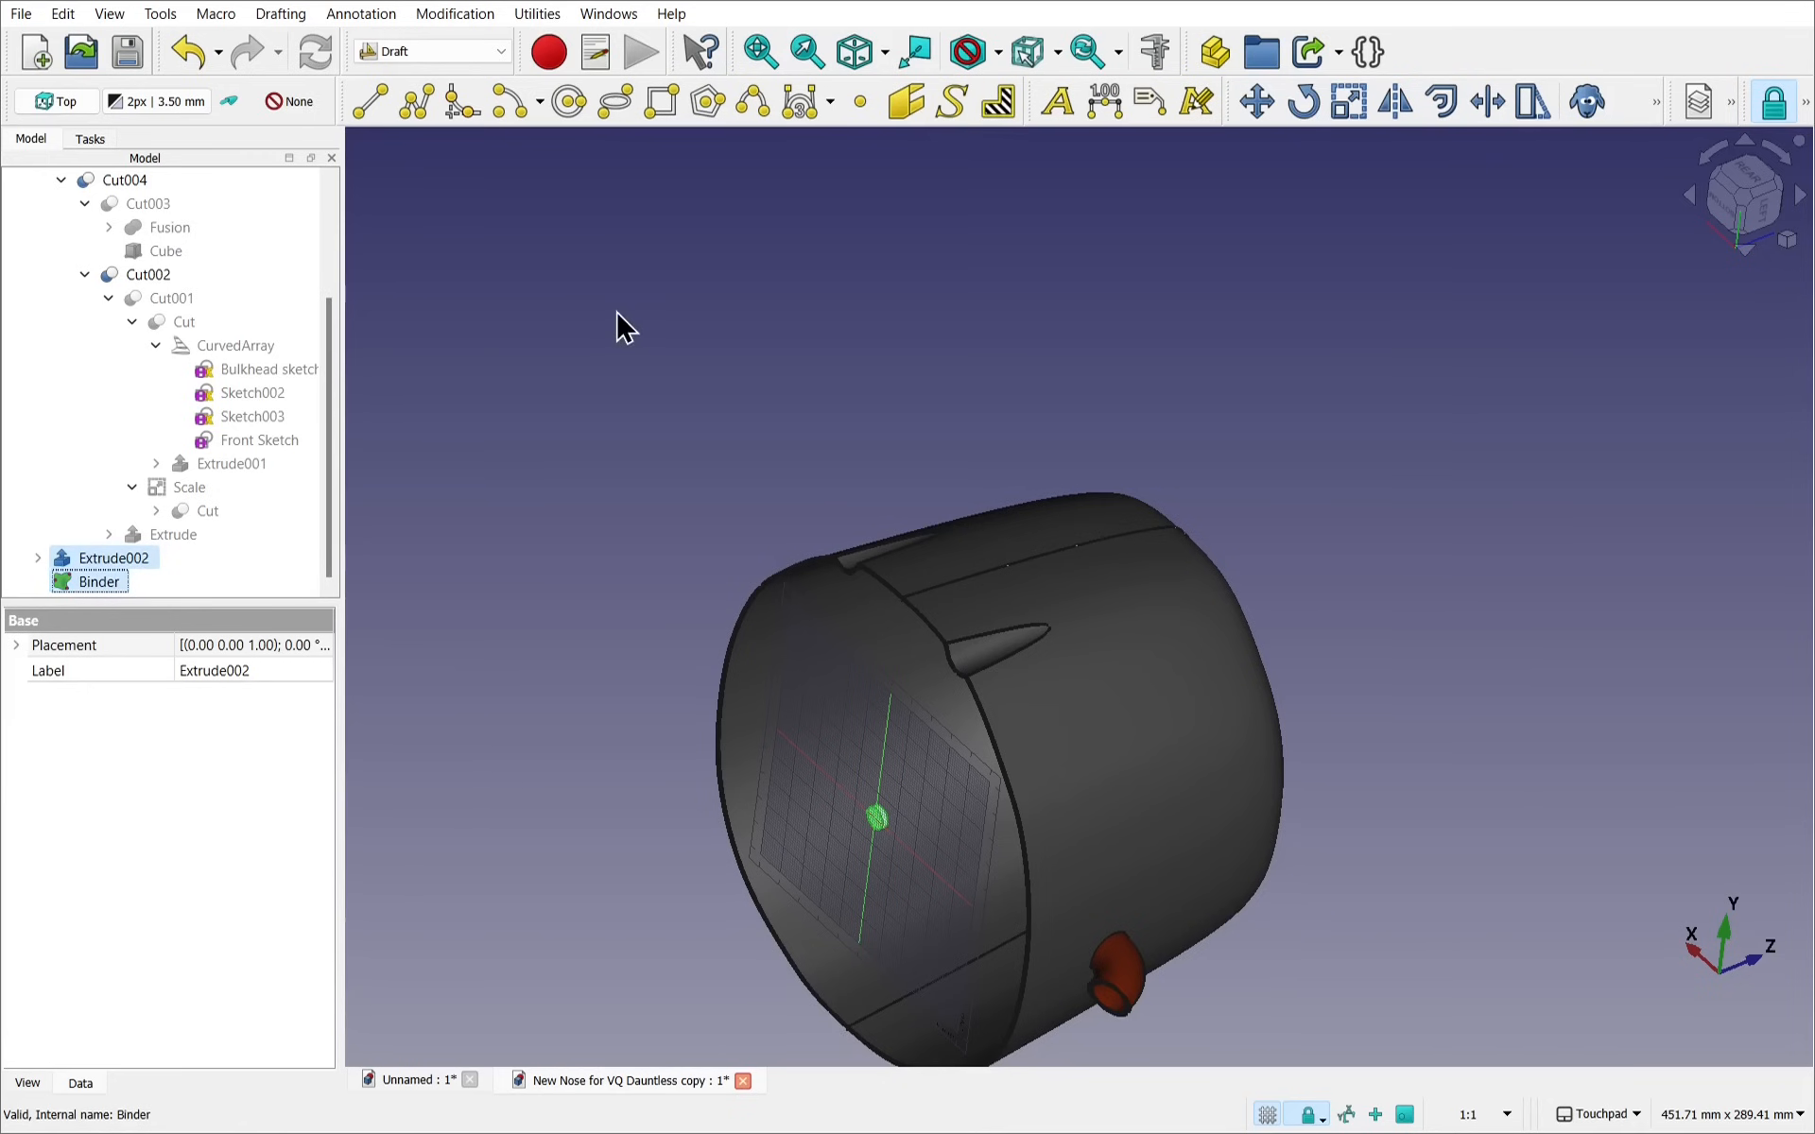
{"action": "left_click", "coordinate": [430, 16]}
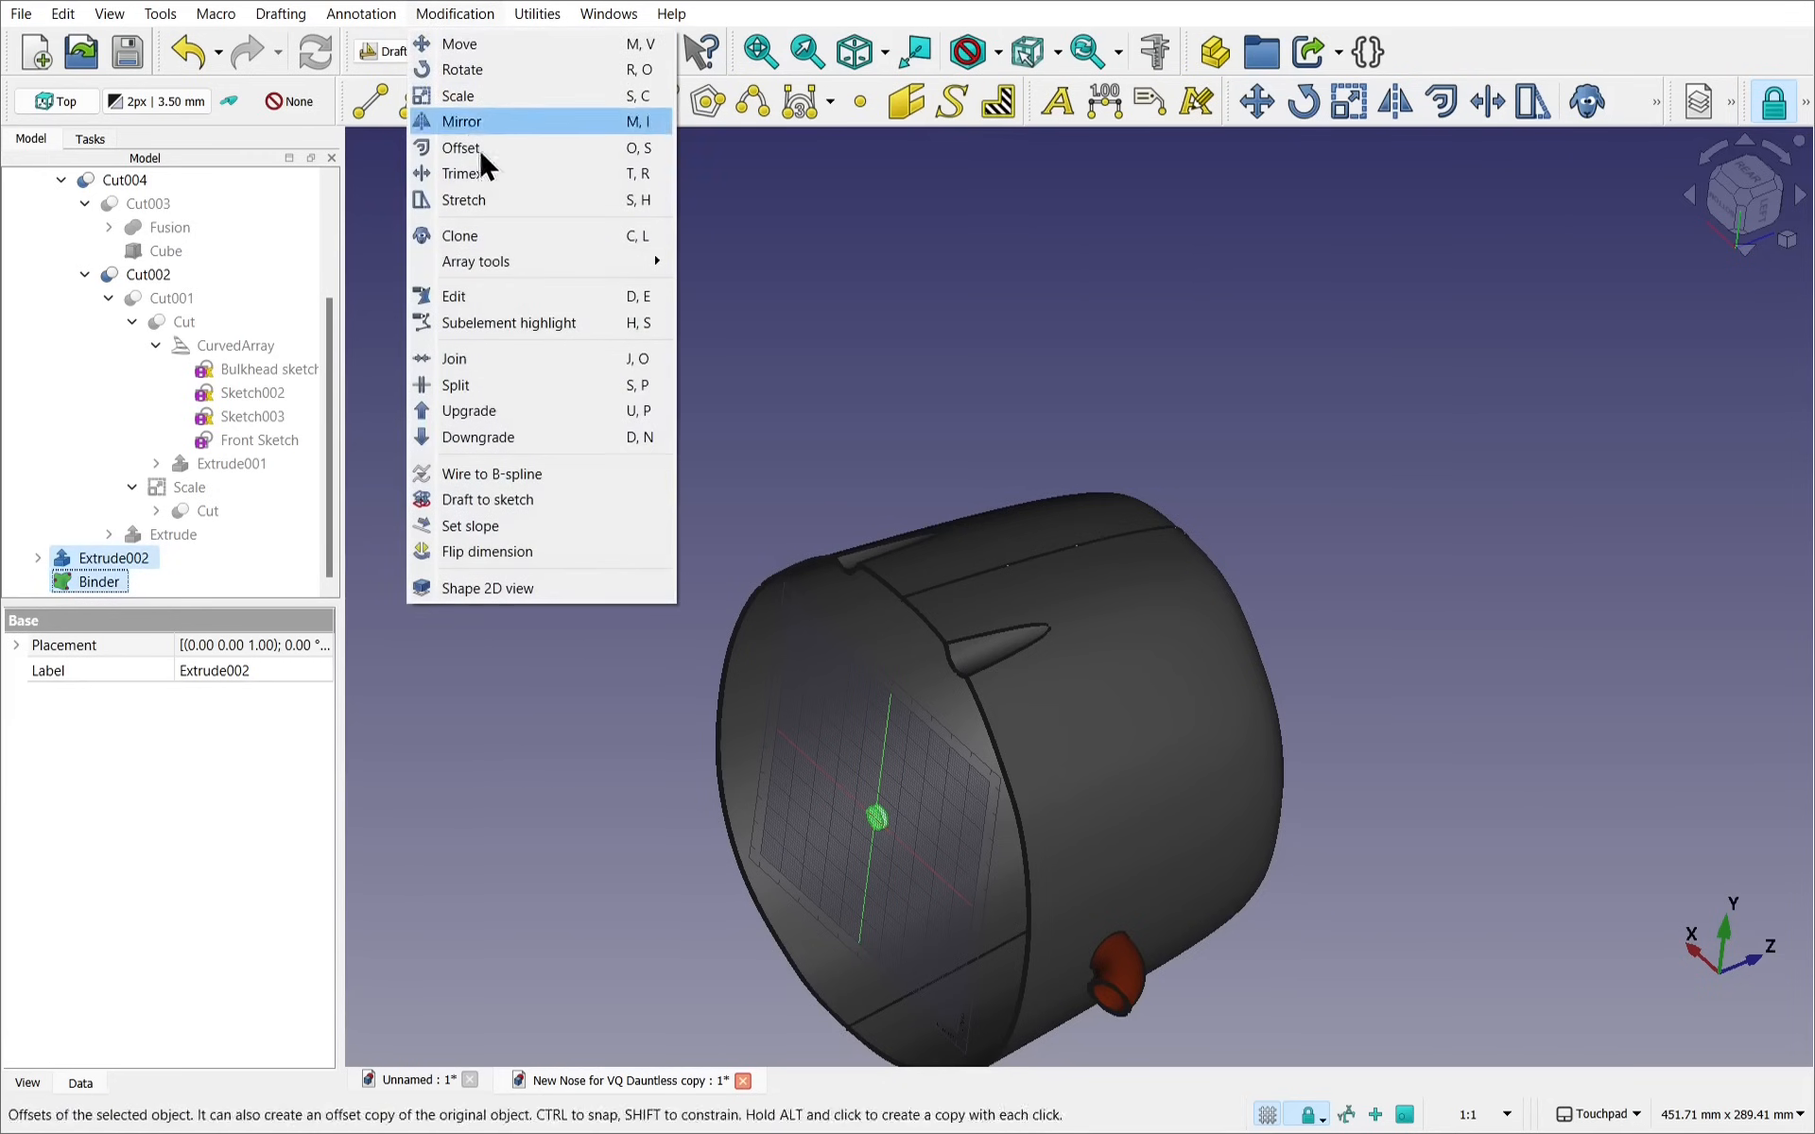
{"action": "mouse_move", "coordinate": [552, 261]}
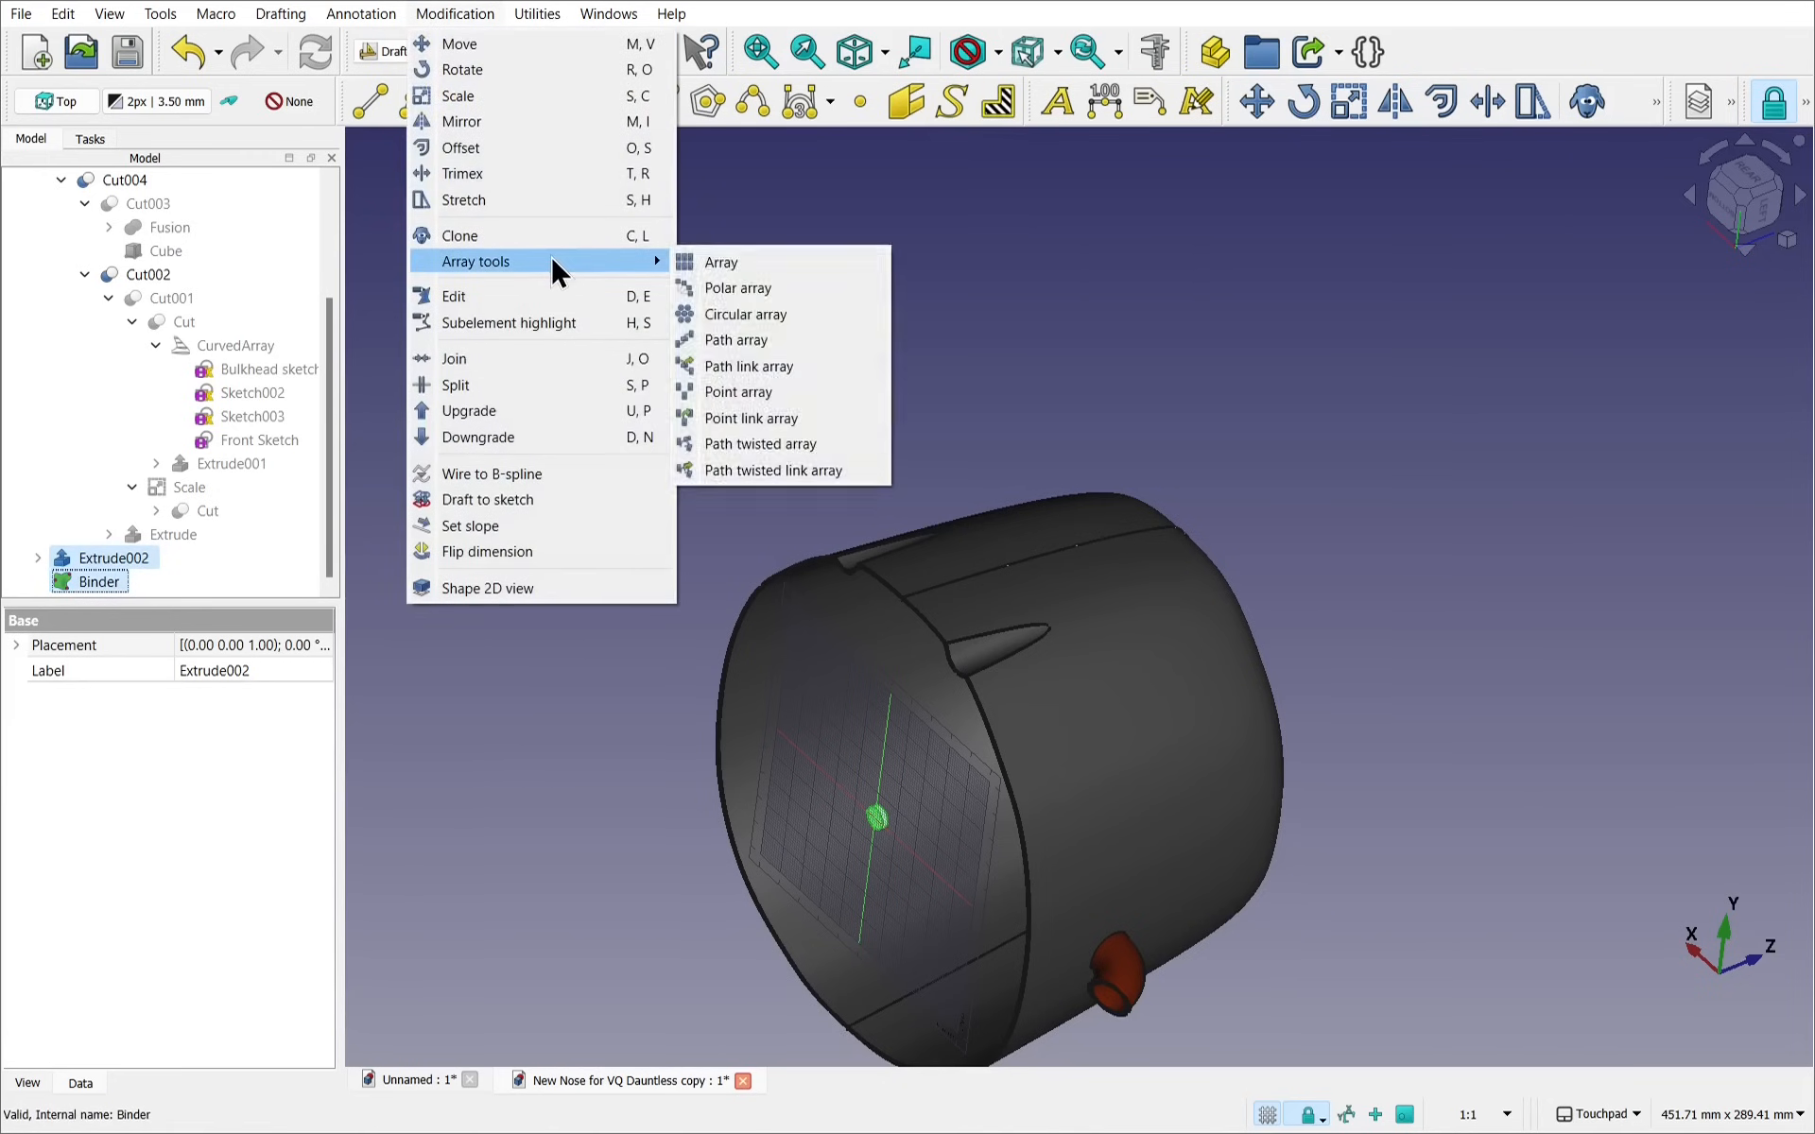
{"action": "left_click", "coordinate": [808, 369]}
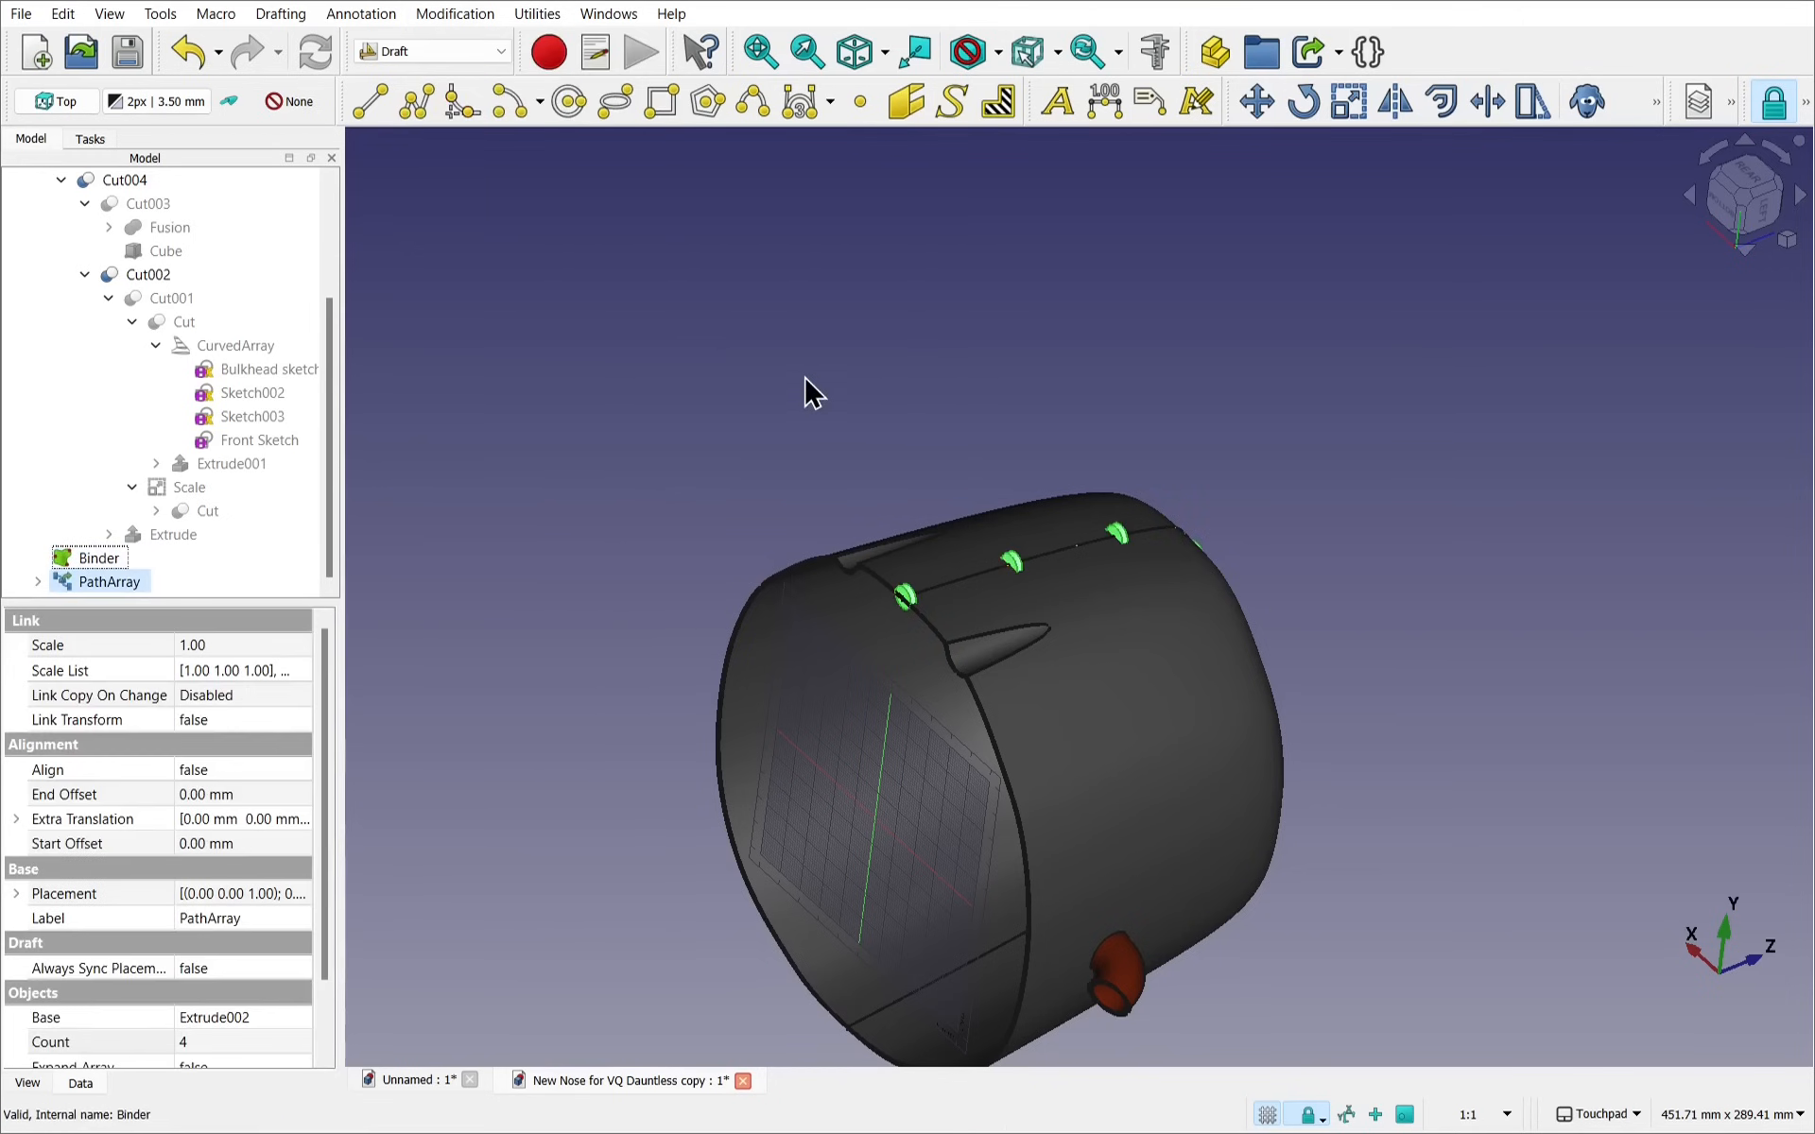
{"action": "middle_click_drag", "start_coordinate": [778, 476], "coordinate": [529, 682]}
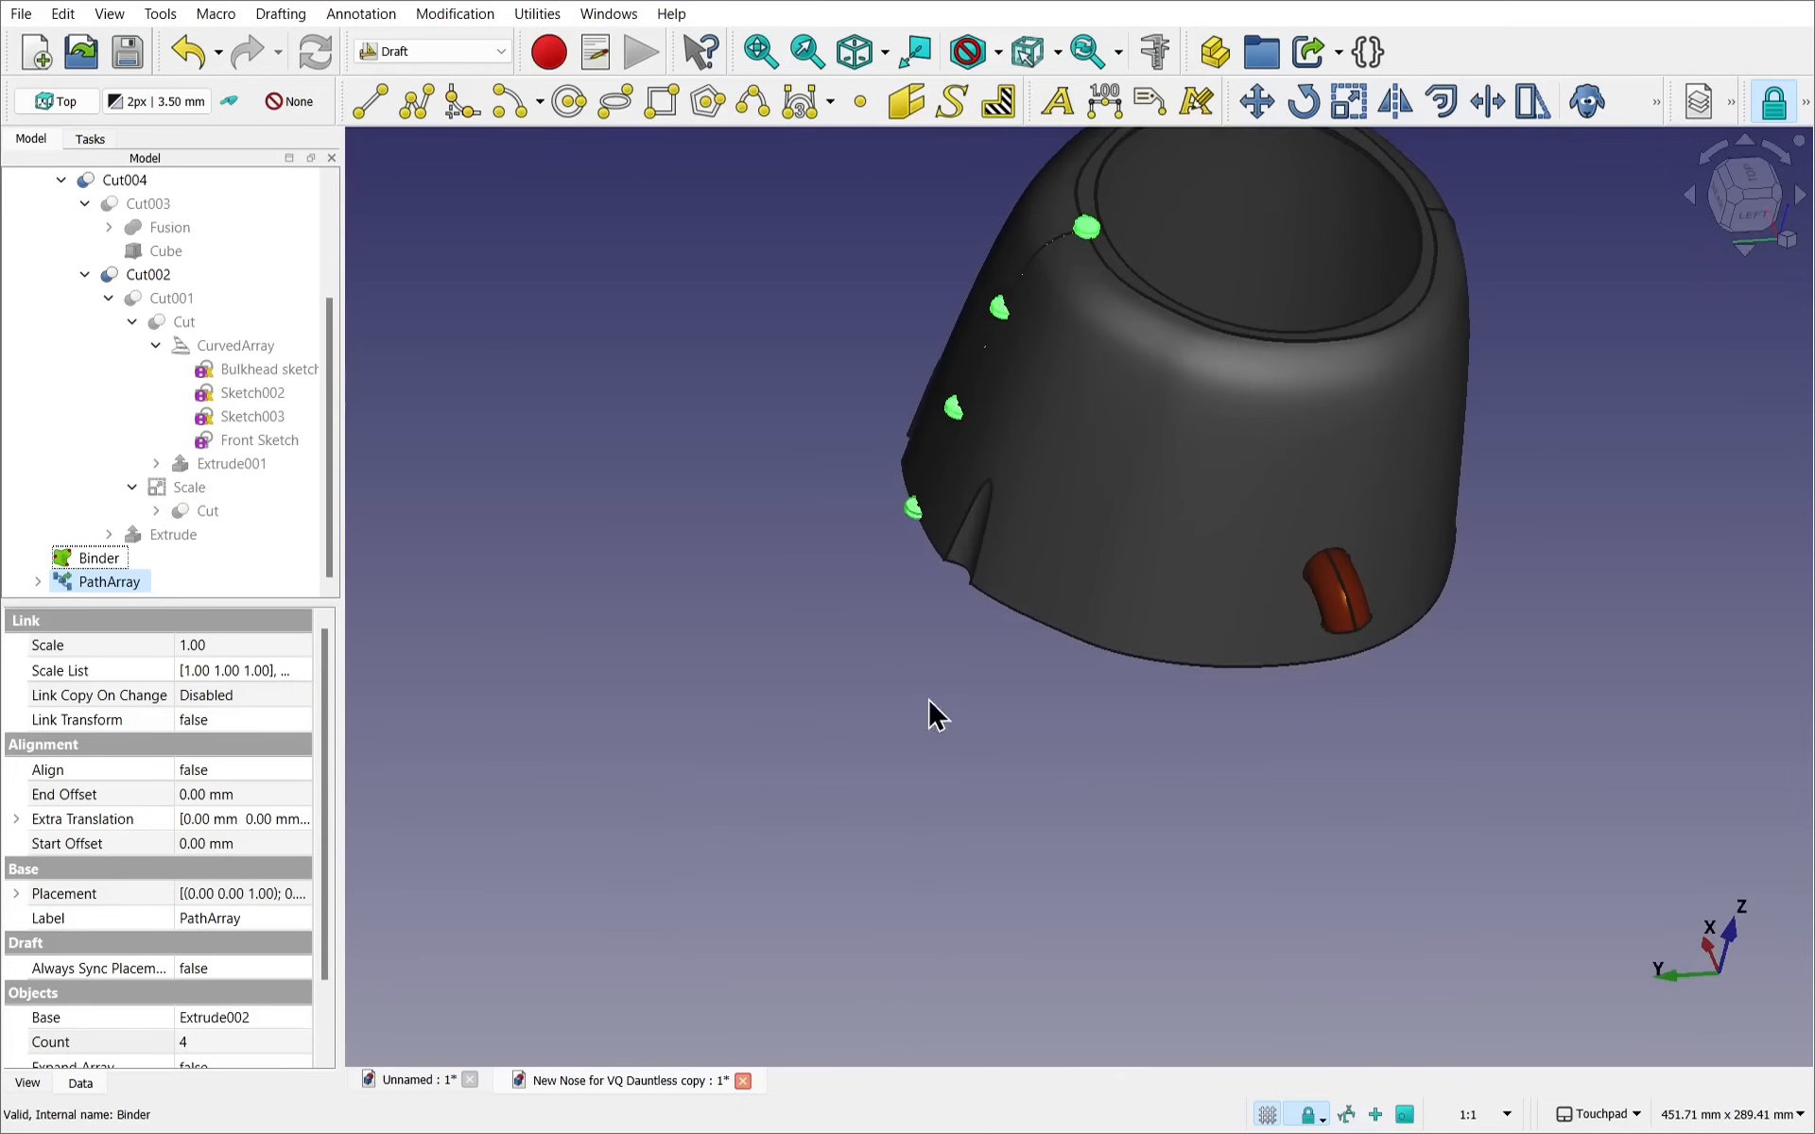
Turn on Align for the path array of discs along the cowl's seam
{"action": "middle_click_drag", "start_coordinate": [927, 702], "coordinate": [790, 1071], "text": "shift"}
{"action": "middle_click_drag", "start_coordinate": [1137, 610], "coordinate": [908, 736]}
{"action": "middle_click_drag", "start_coordinate": [979, 845], "coordinate": [838, 429]}
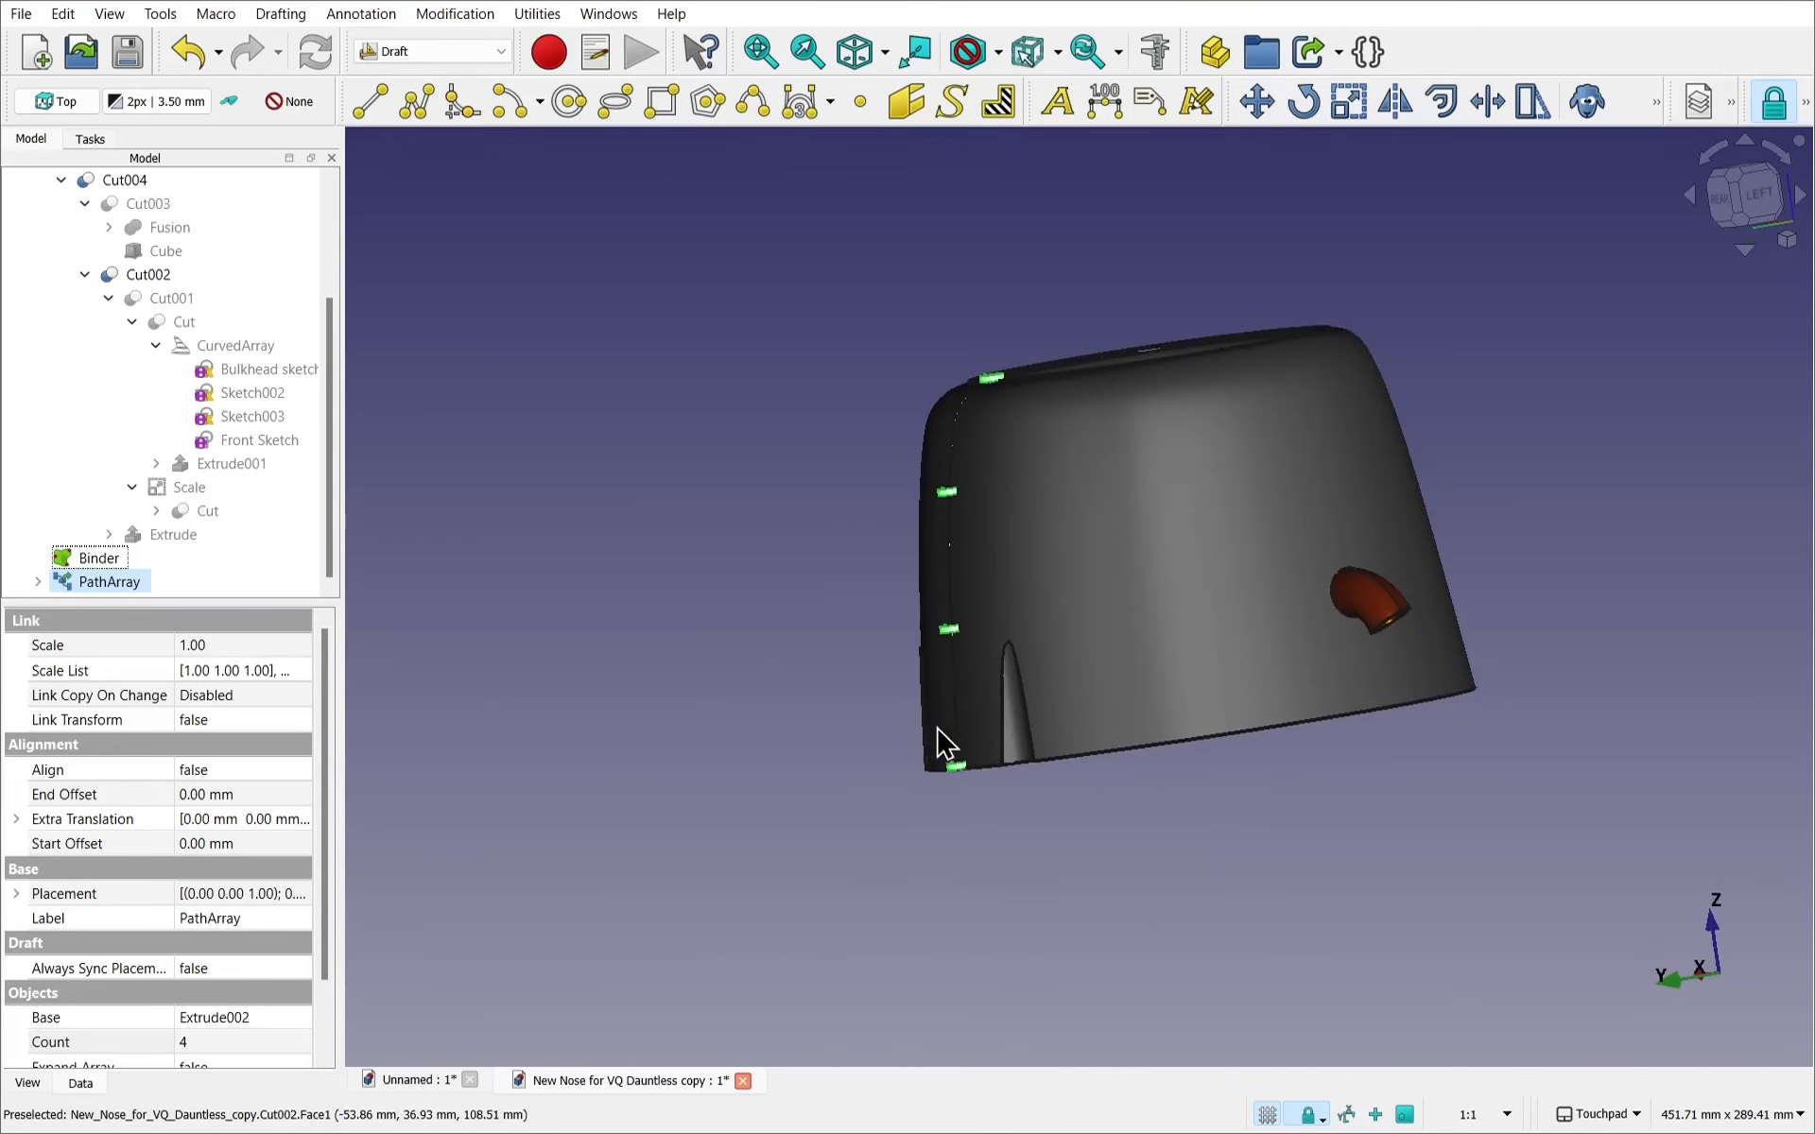
{"action": "middle_click_drag", "start_coordinate": [763, 584], "coordinate": [652, 677]}
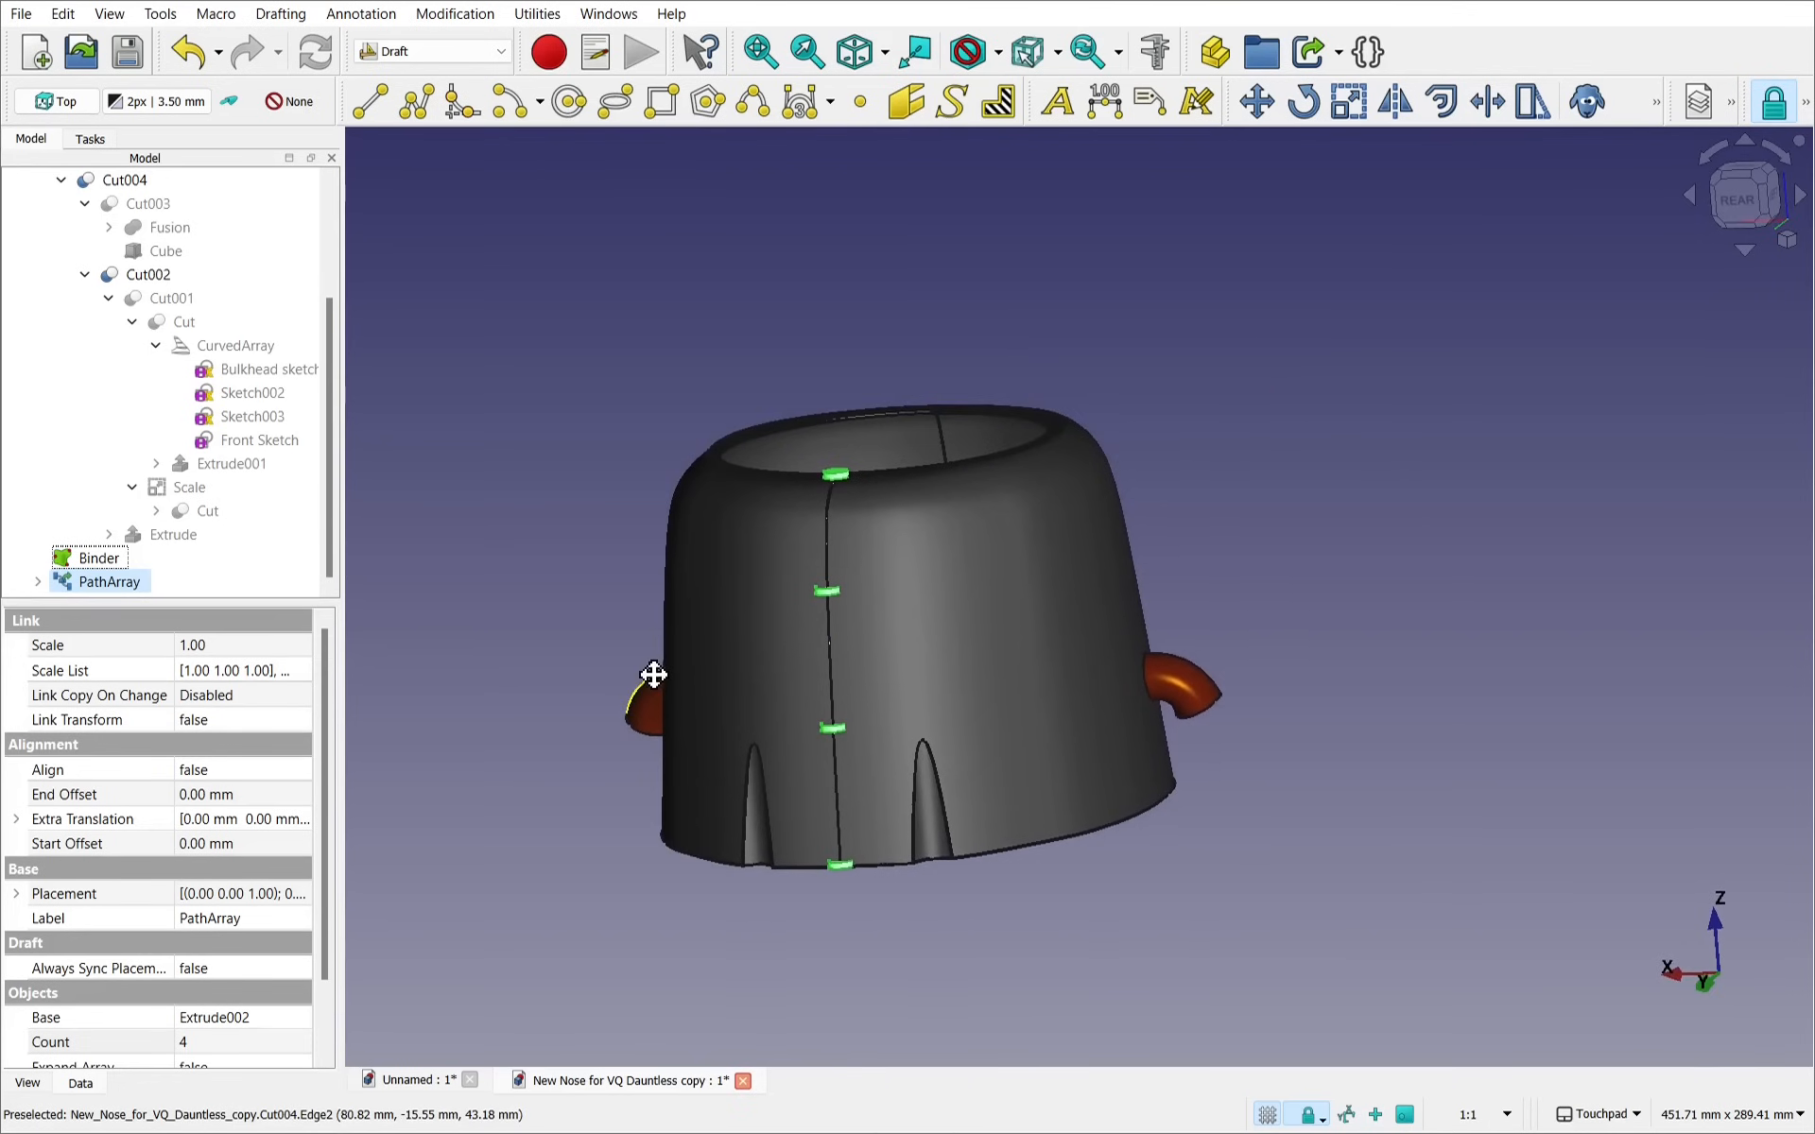
{"action": "scroll", "coordinate": [662, 688], "scroll_direction": "up", "scroll_amount": 5}
{"action": "scroll", "coordinate": [633, 685], "scroll_direction": "down", "scroll_amount": 4}
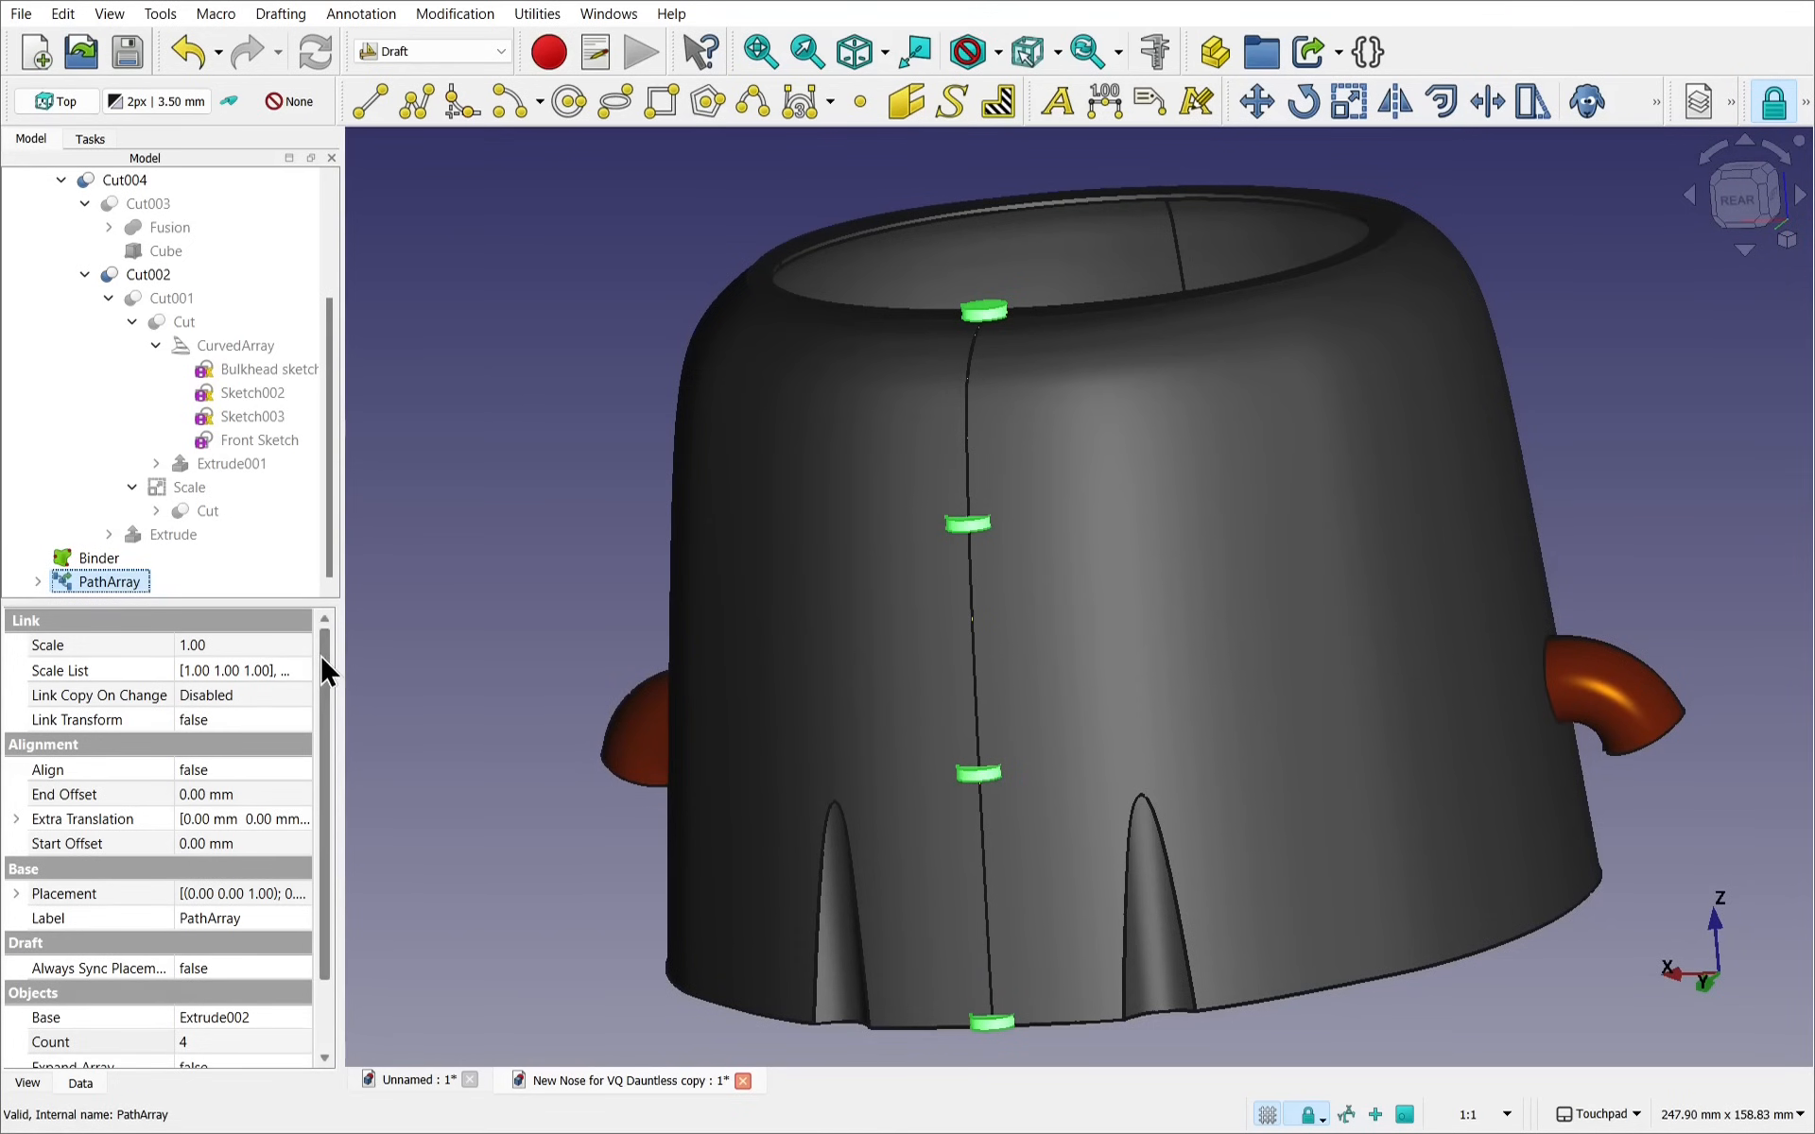
{"action": "left_click_drag", "start_coordinate": [320, 655], "coordinate": [316, 747]}
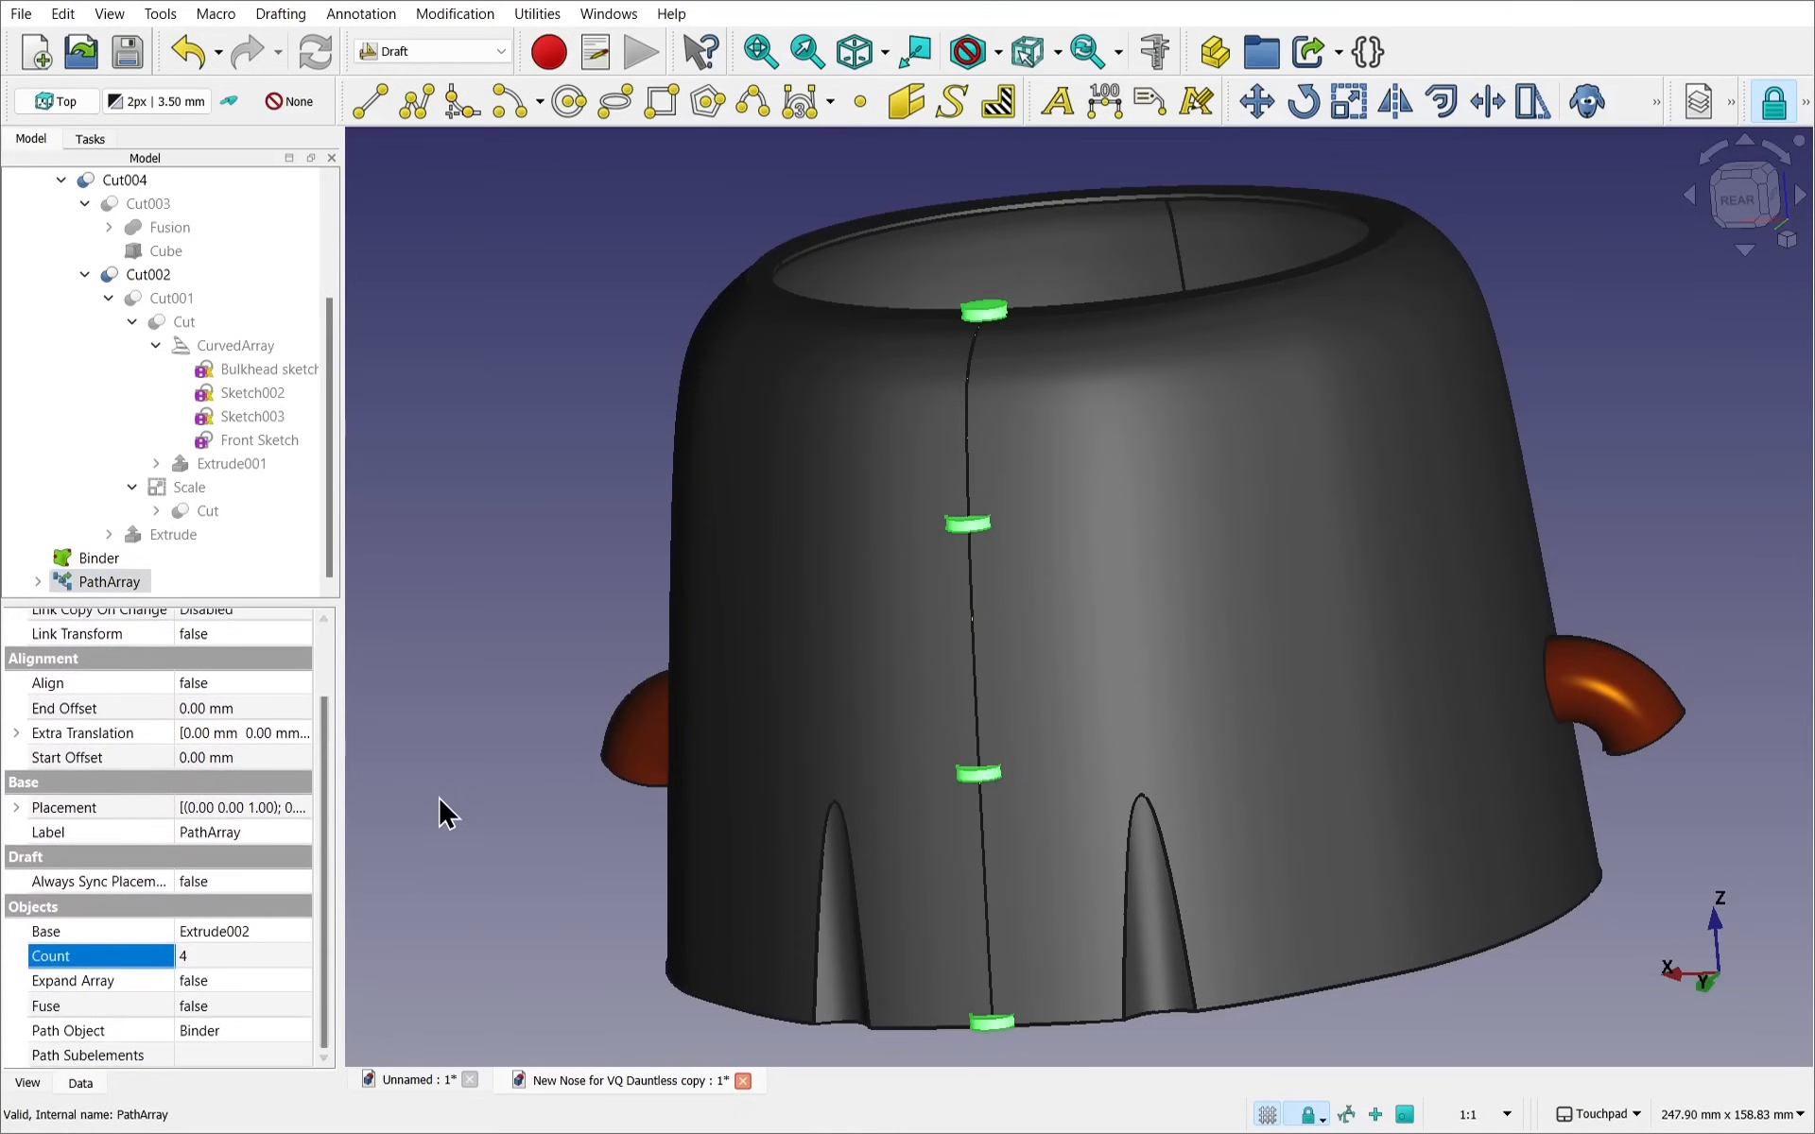
{"action": "left_click_drag", "start_coordinate": [321, 825], "coordinate": [329, 741]}
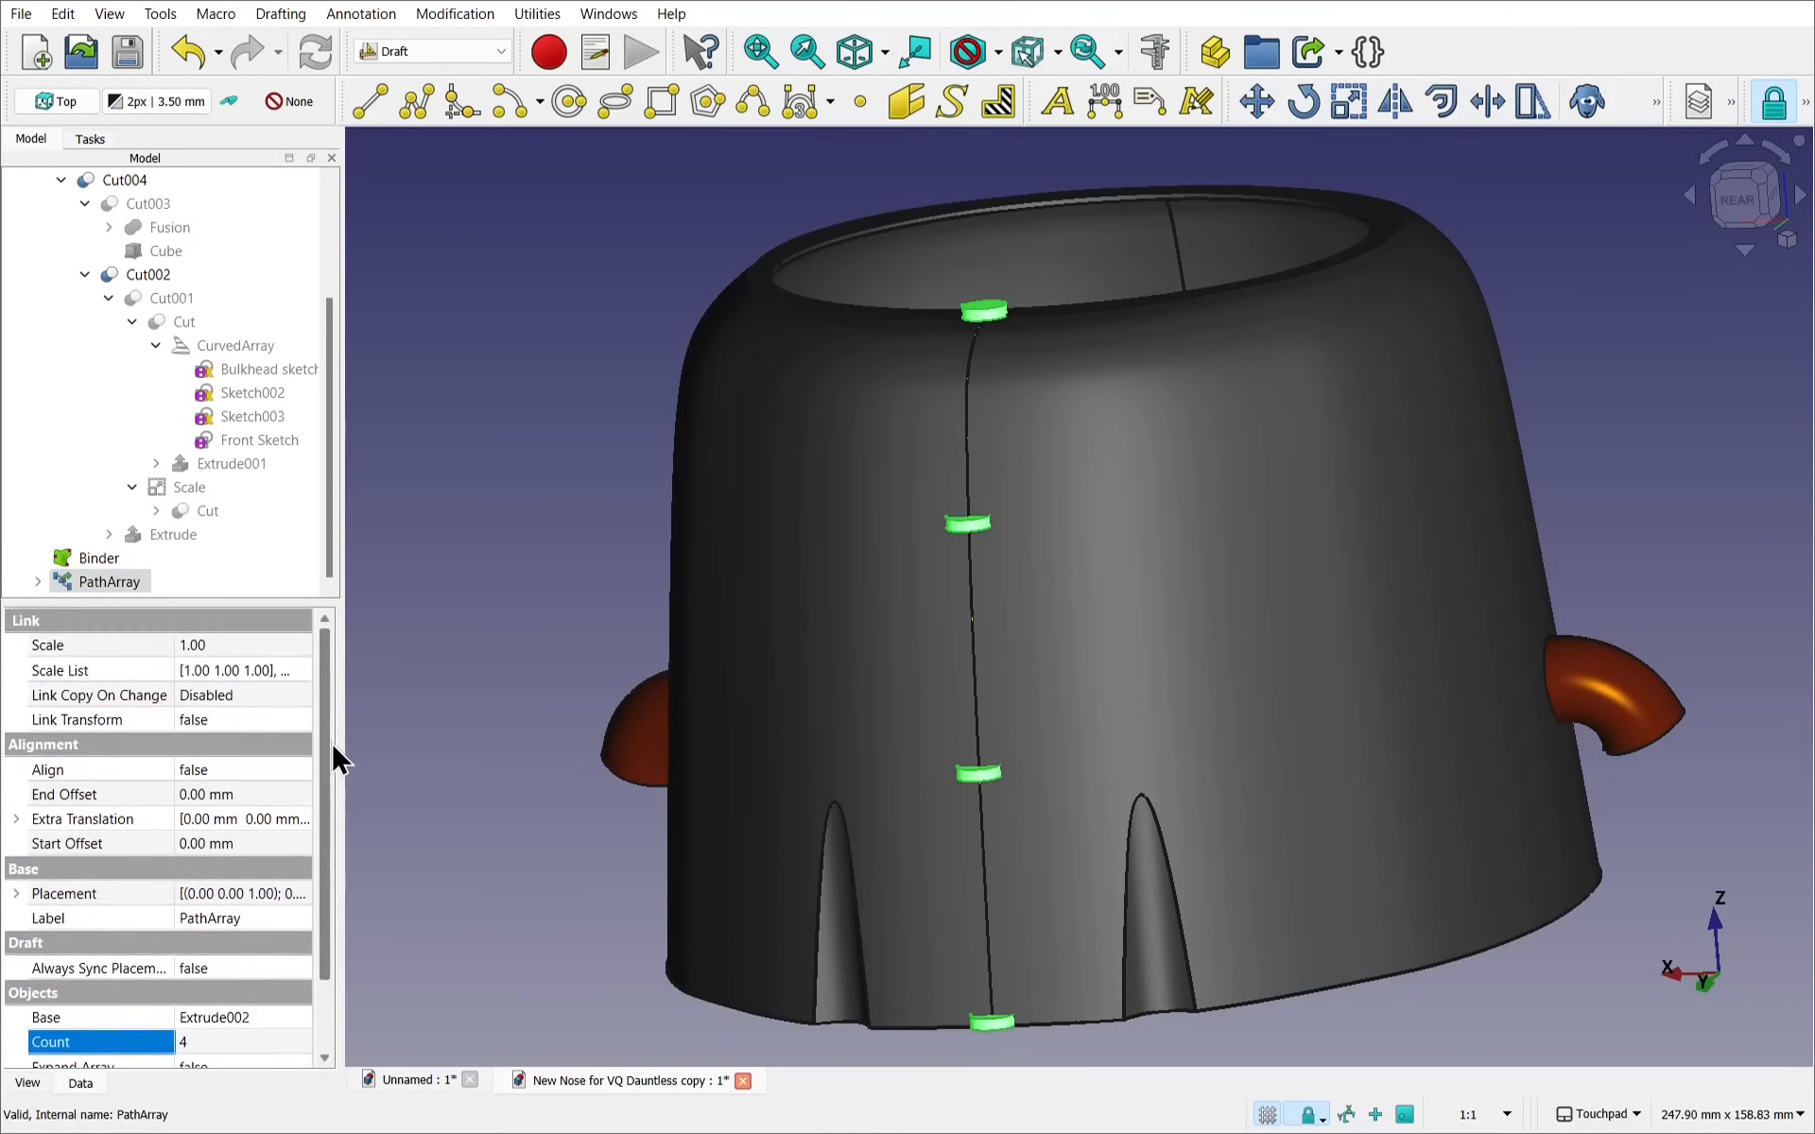
{"action": "left_click", "coordinate": [265, 767]}
{"action": "left_click", "coordinate": [264, 767]}
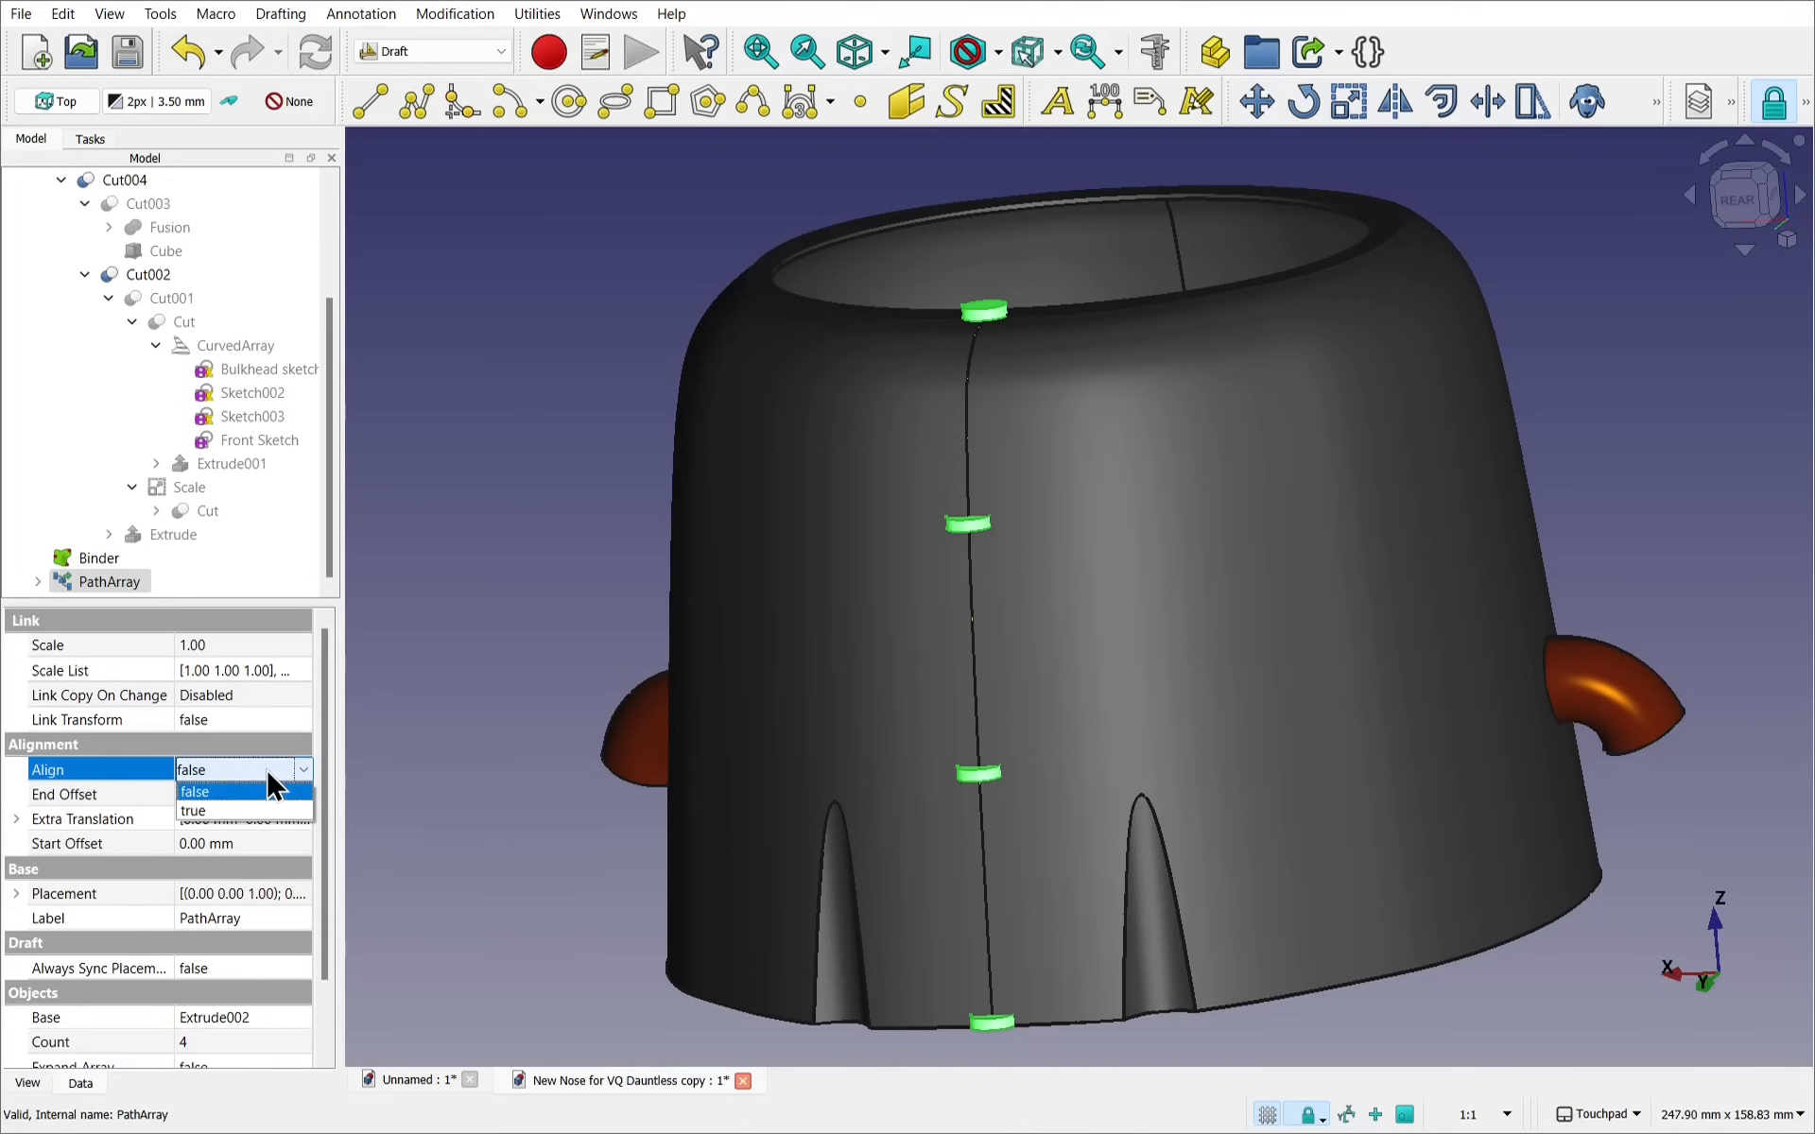
{"action": "left_click", "coordinate": [244, 812]}
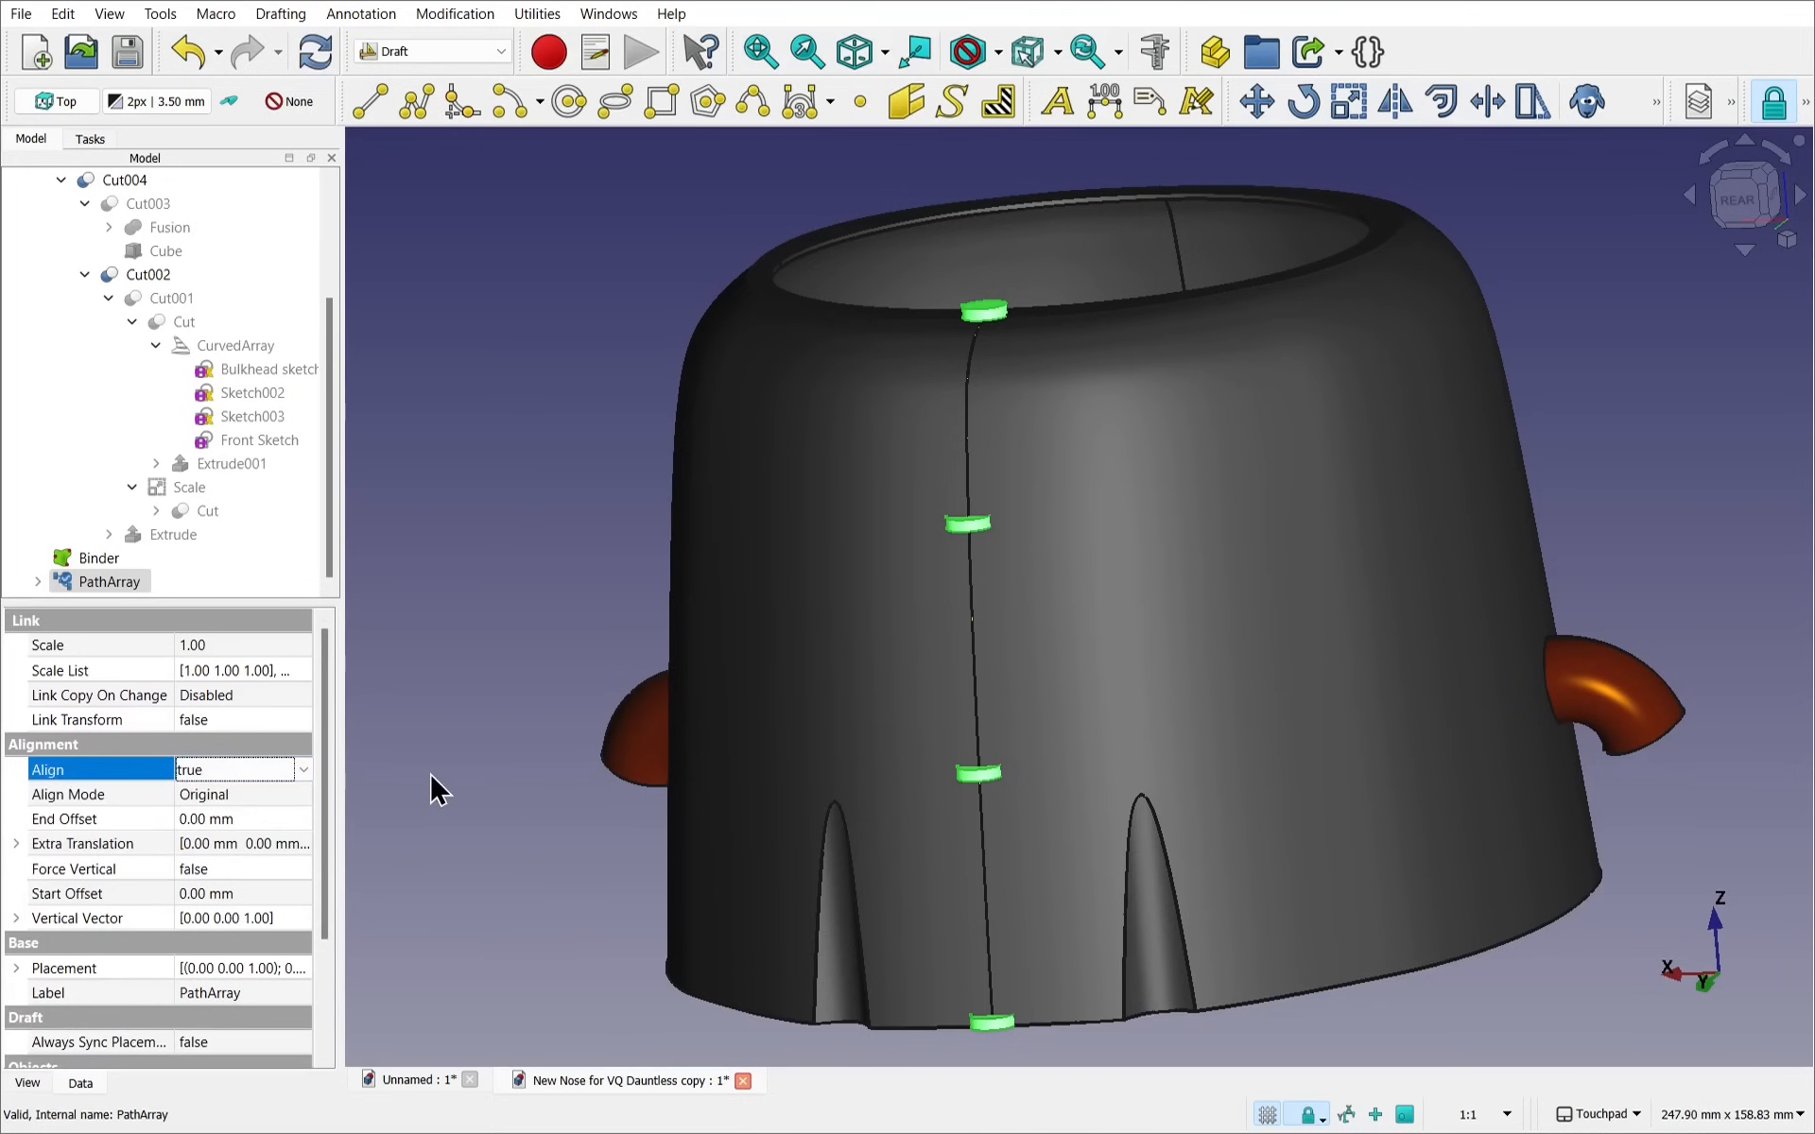
Set the path array's Align Mode to Tangent and inspect the disc orientation from the cowl's side
{"action": "left_click", "coordinate": [265, 794]}
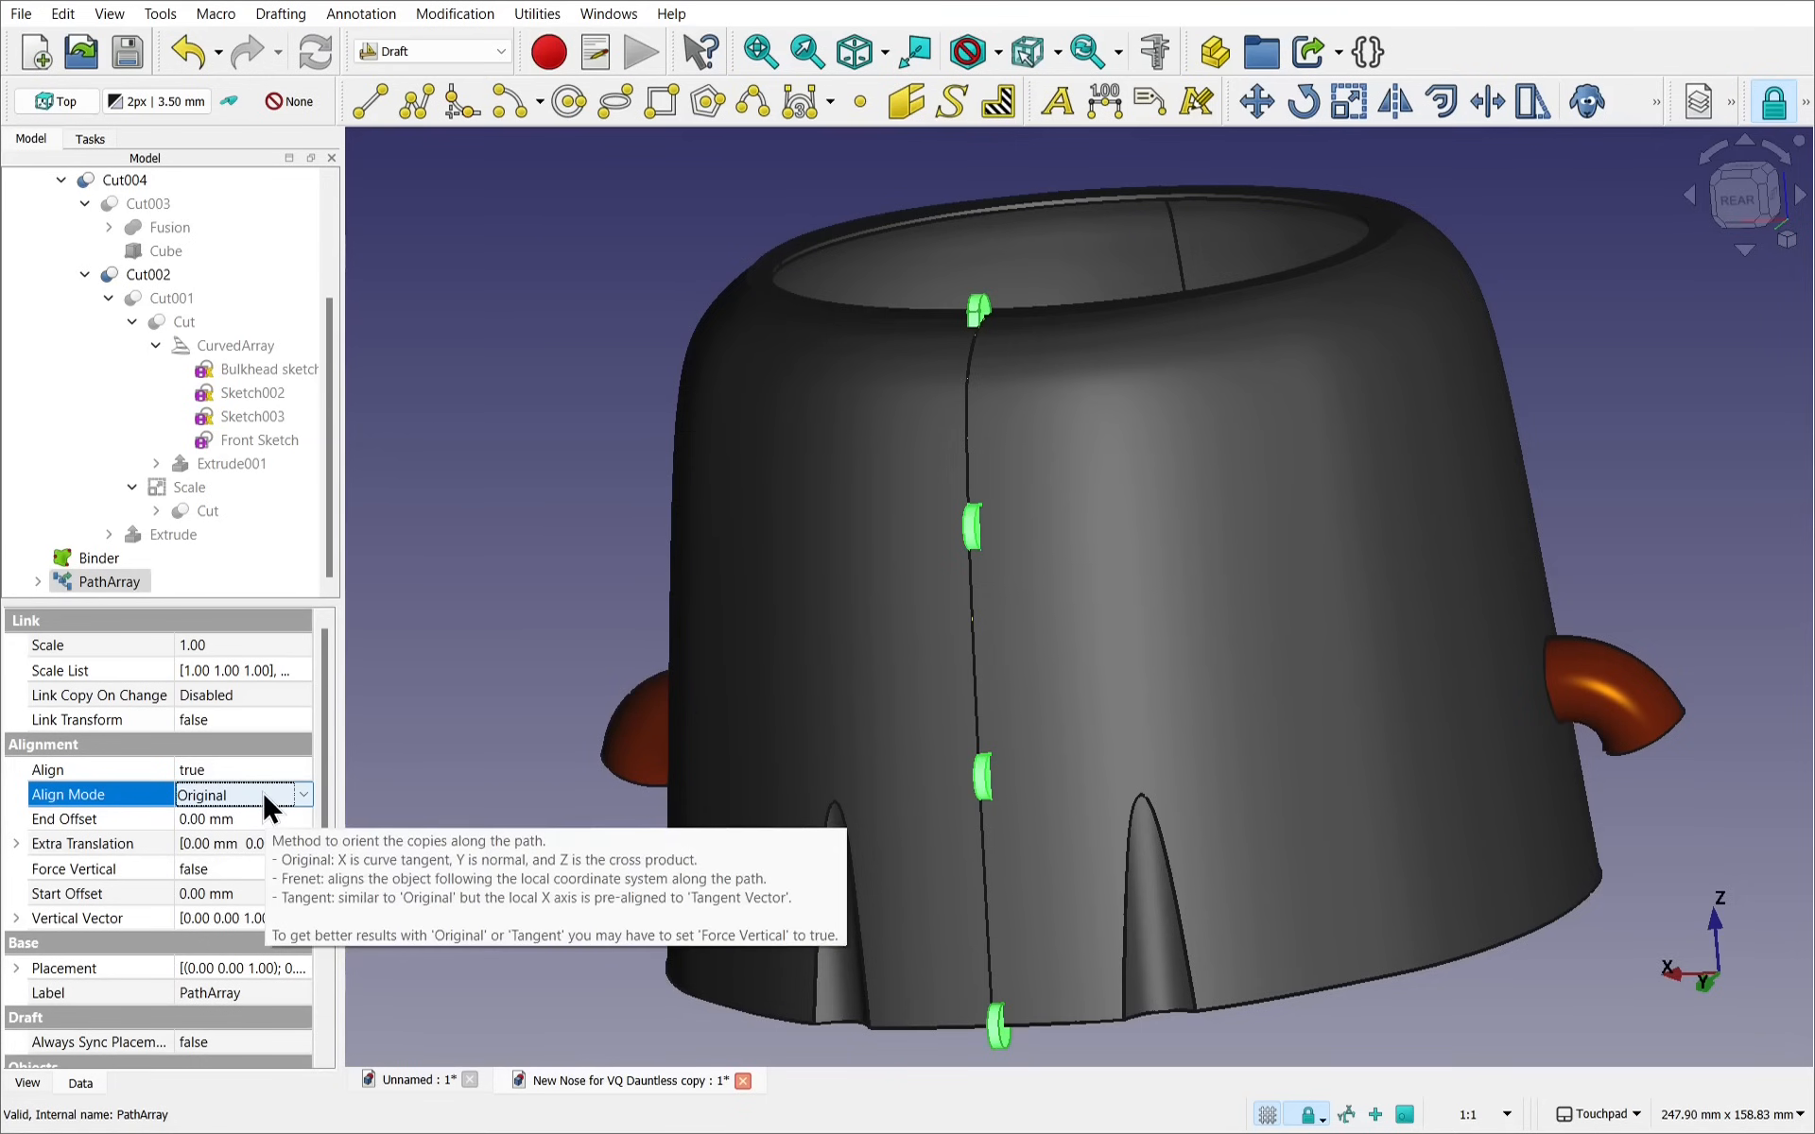
{"action": "left_click", "coordinate": [263, 790]}
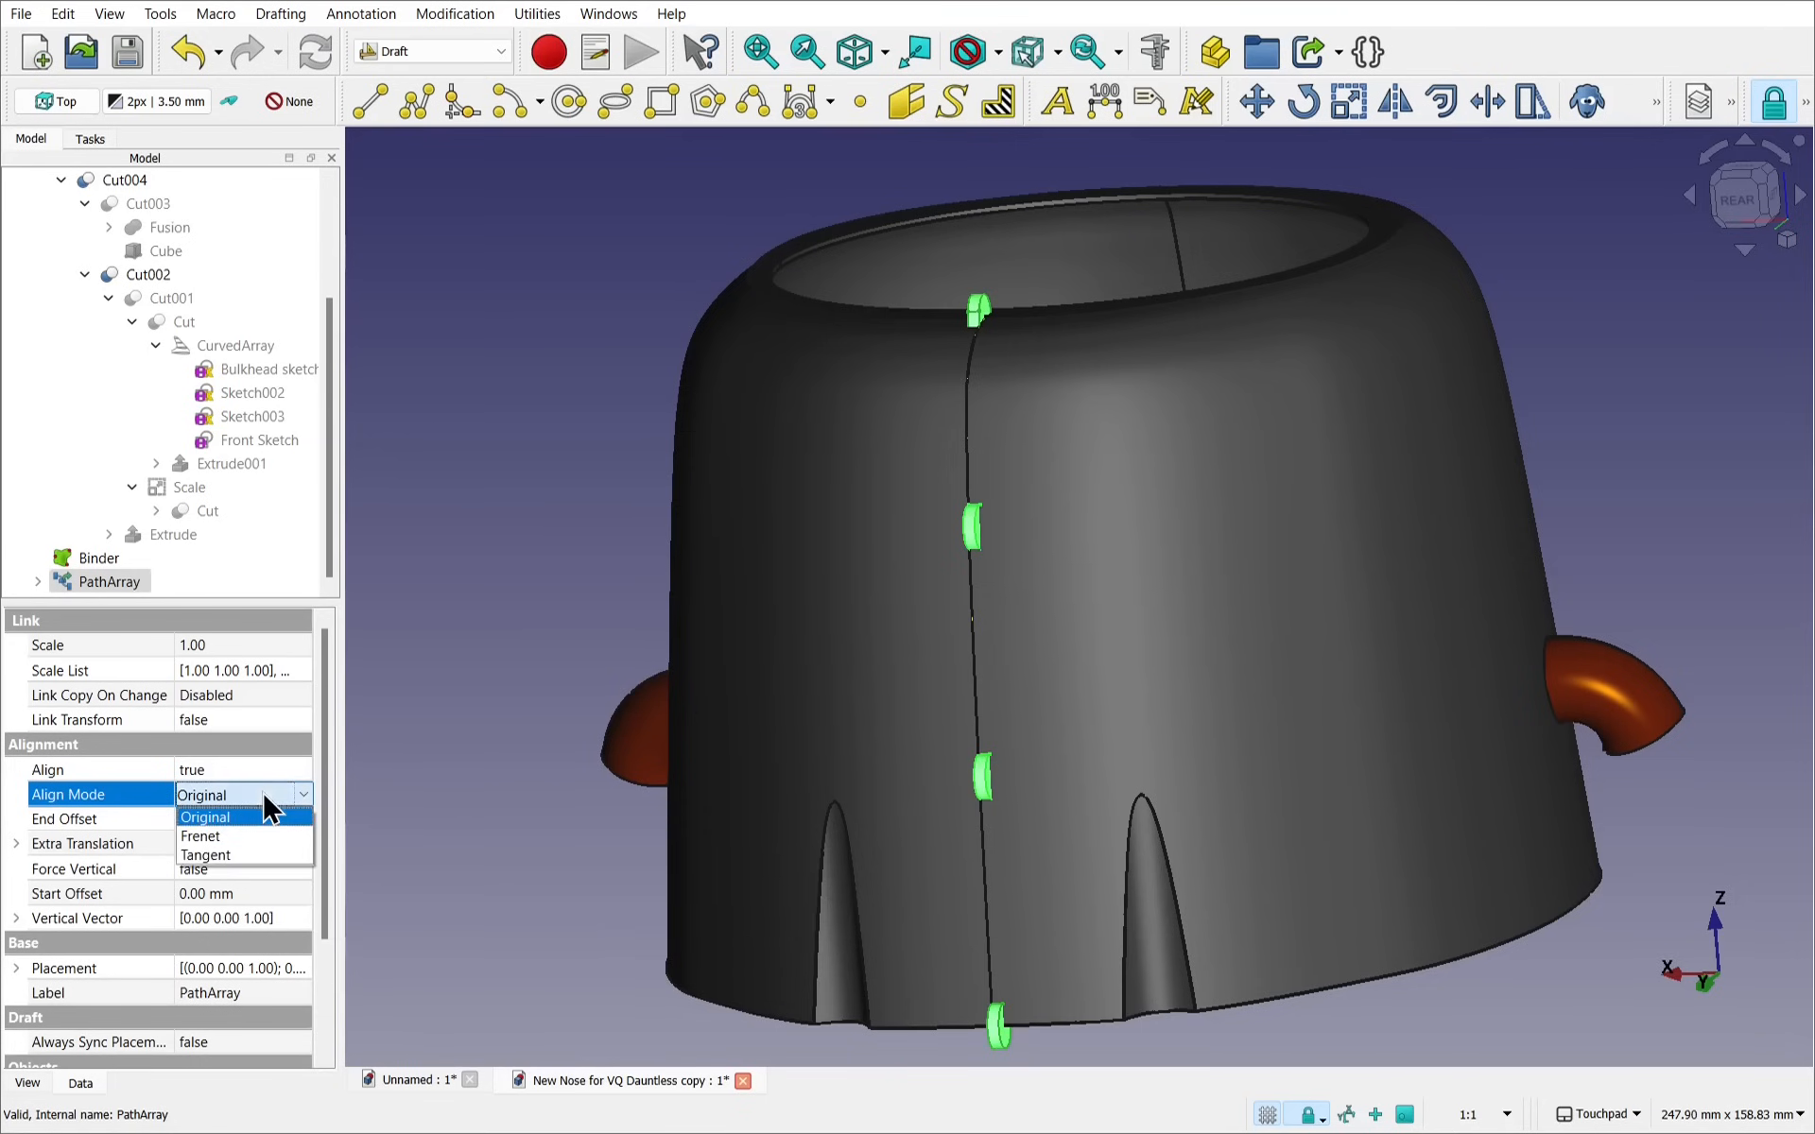
{"action": "left_click", "coordinate": [245, 846]}
{"action": "left_click", "coordinate": [441, 723]}
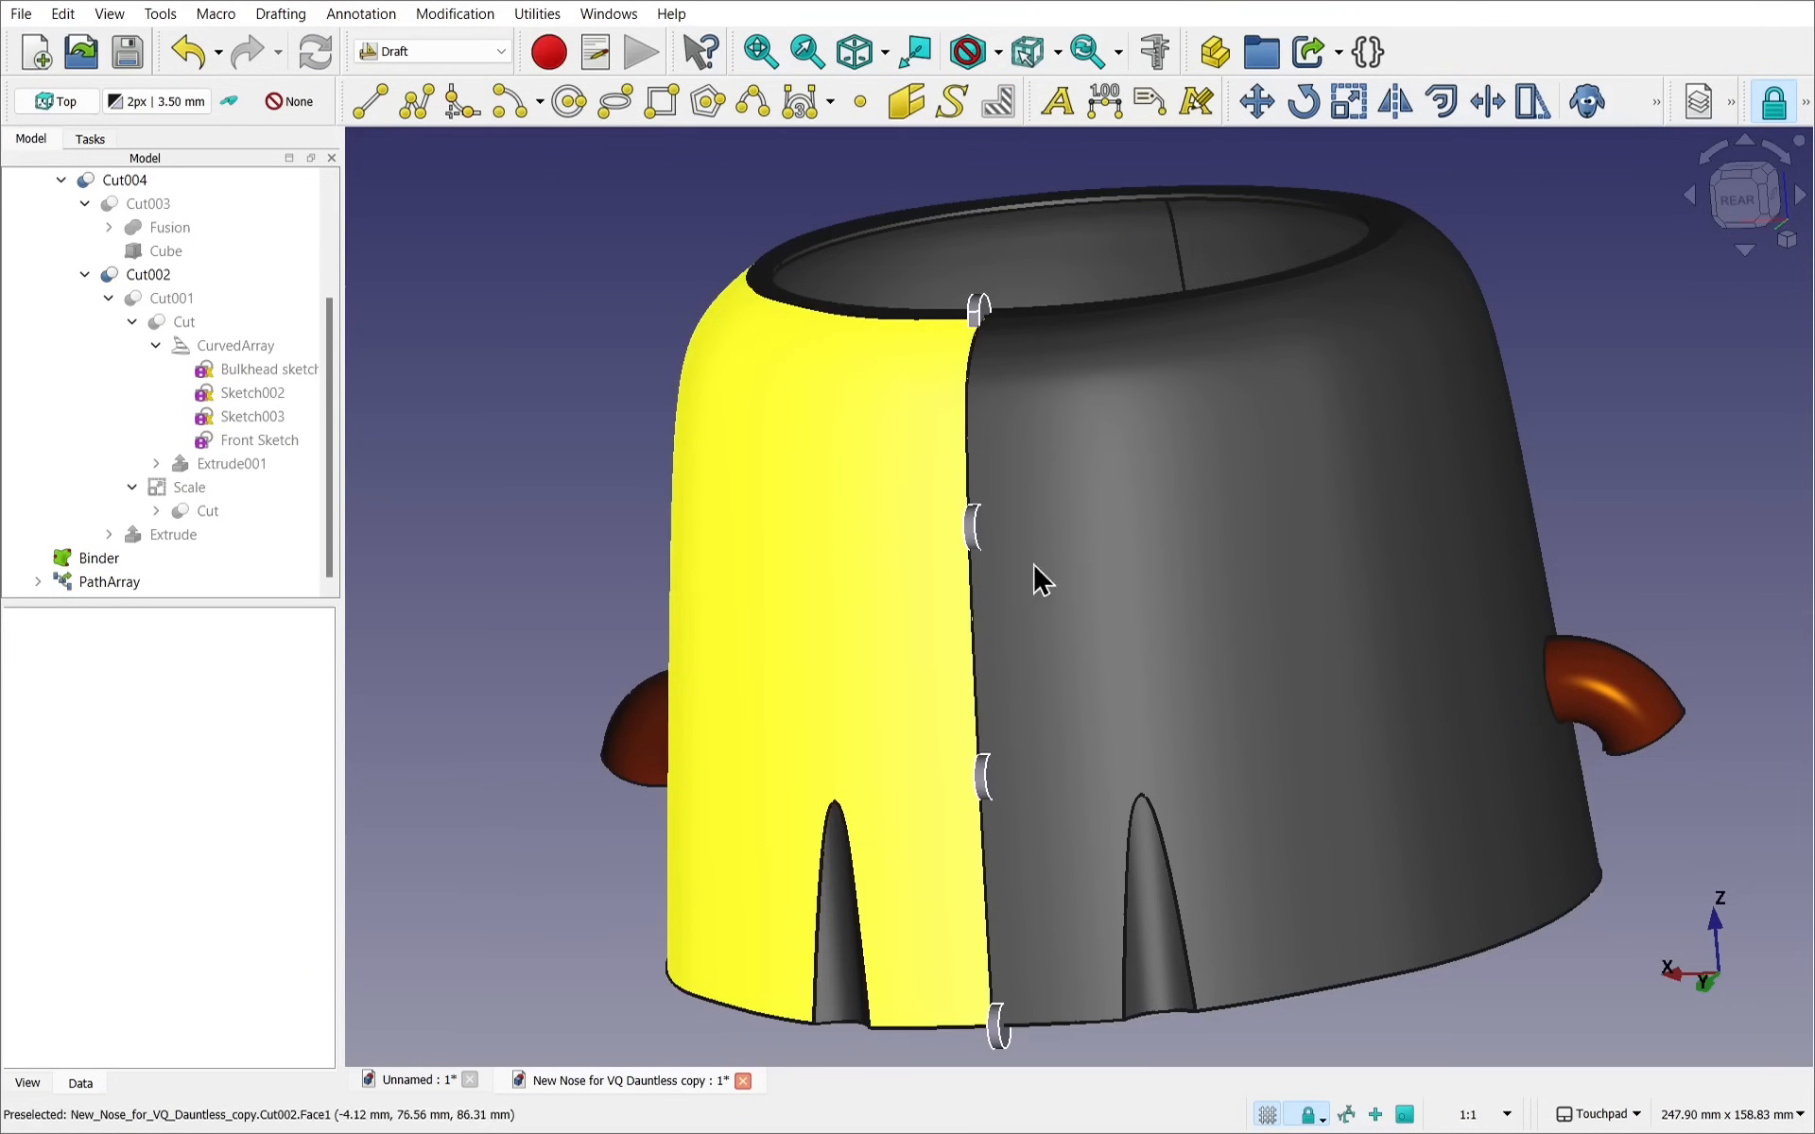
{"action": "left_click_drag", "start_coordinate": [942, 649], "coordinate": [798, 530], "text": "alt"}
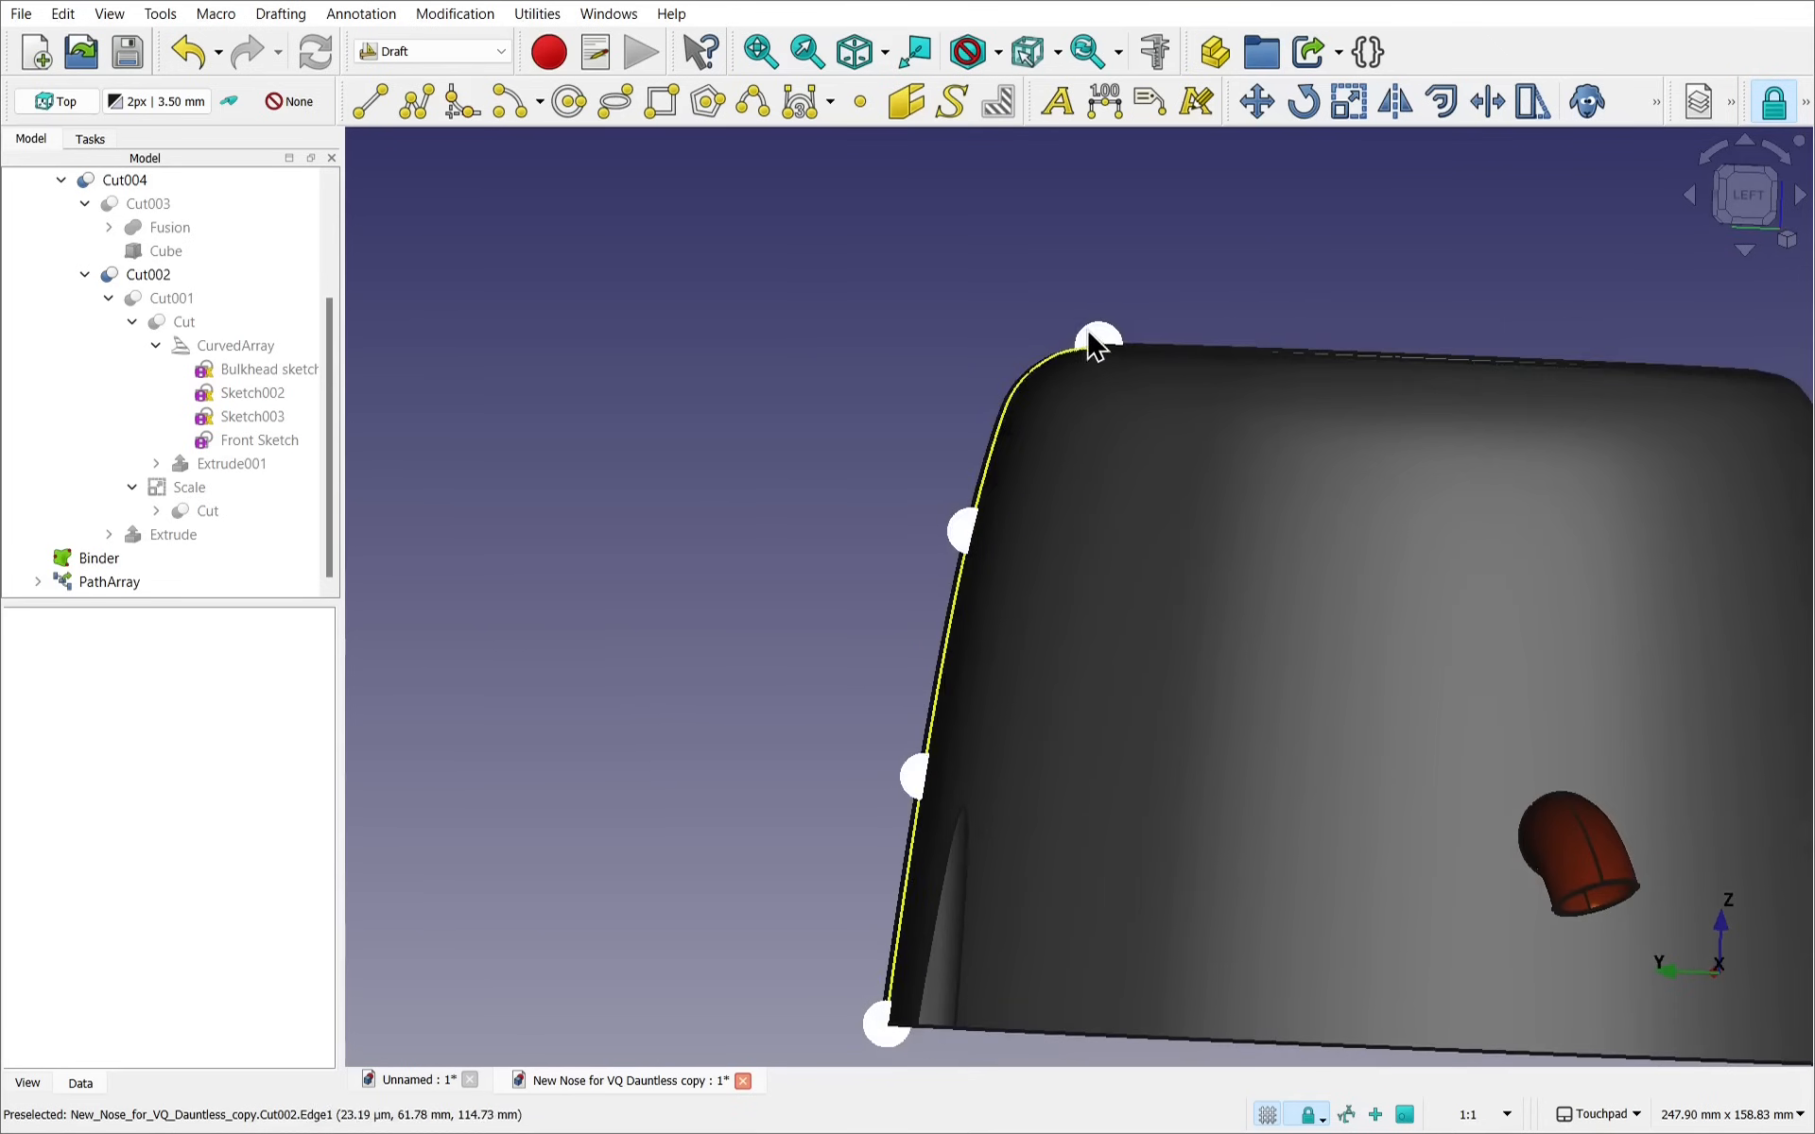
Set the path array's count to 8 and check the disc spacing along the seam
{"action": "left_click", "coordinate": [106, 586]}
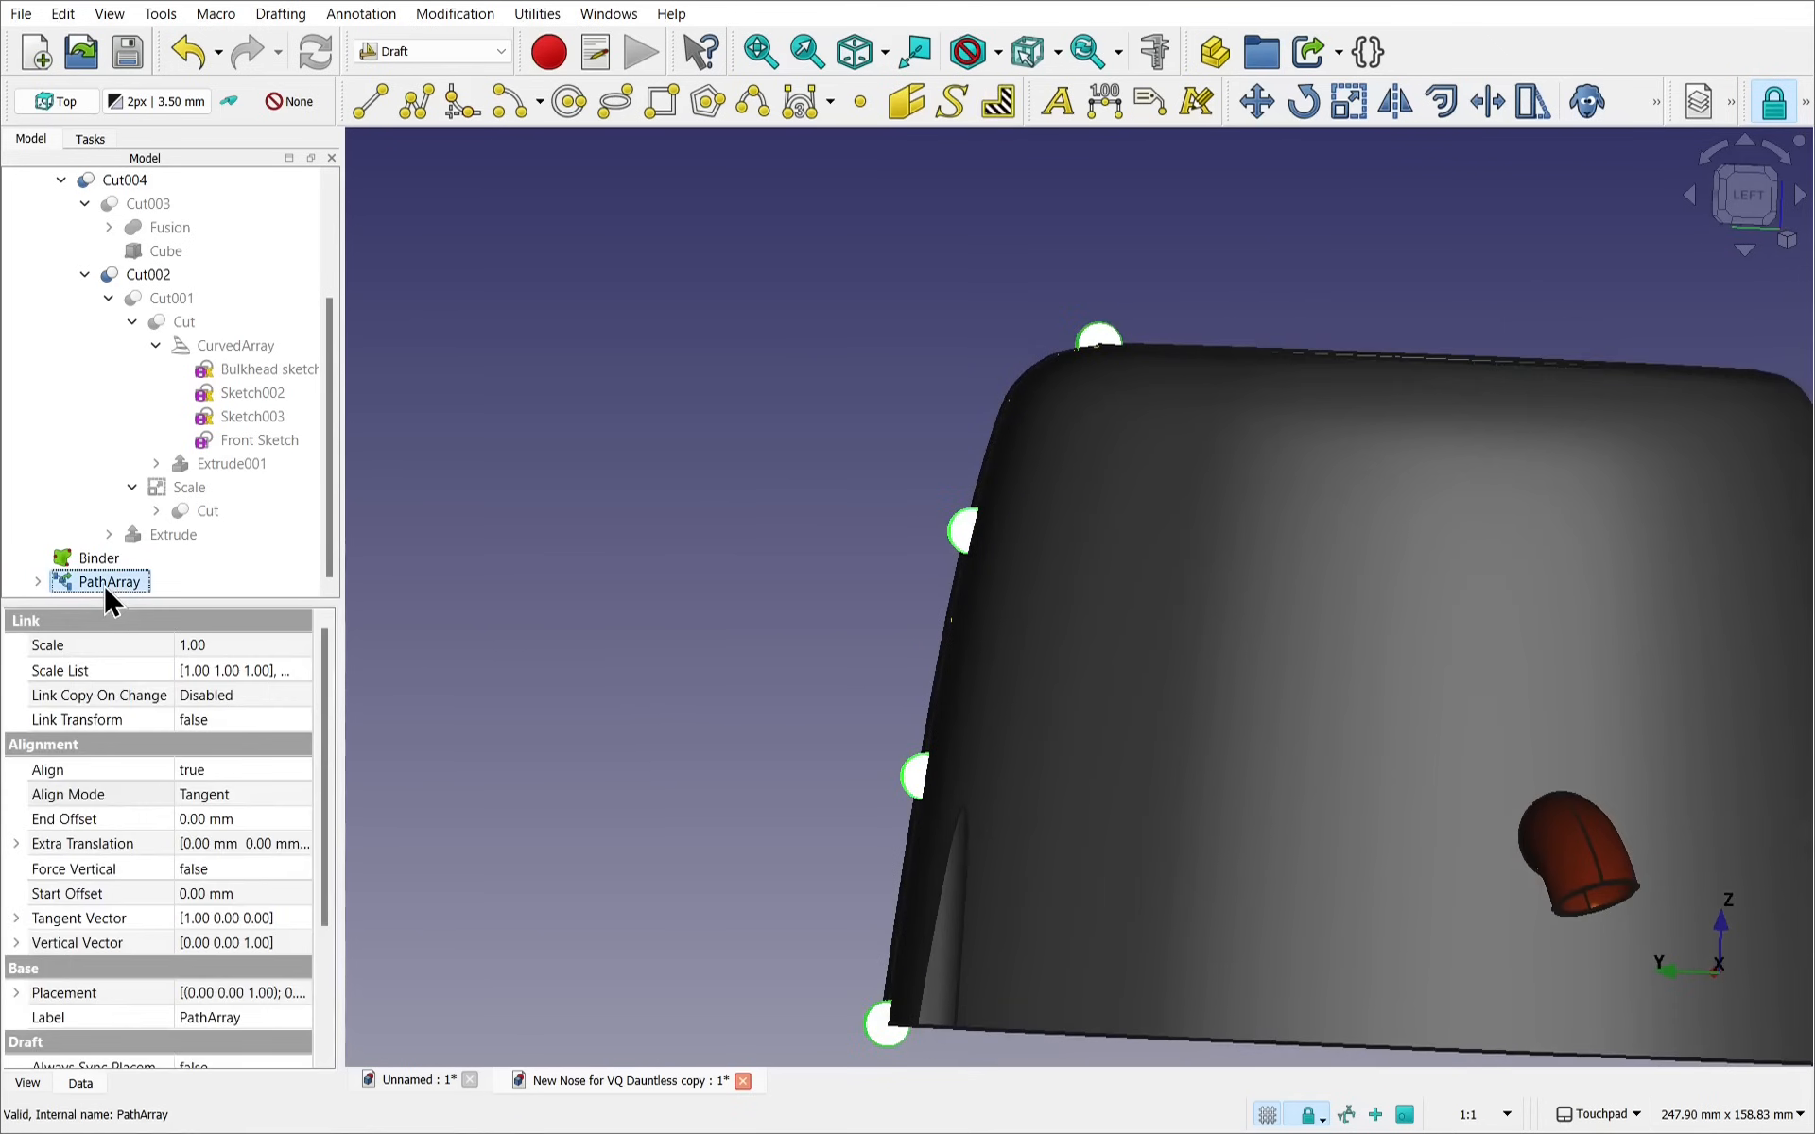
{"action": "left_click", "coordinate": [325, 1002]}
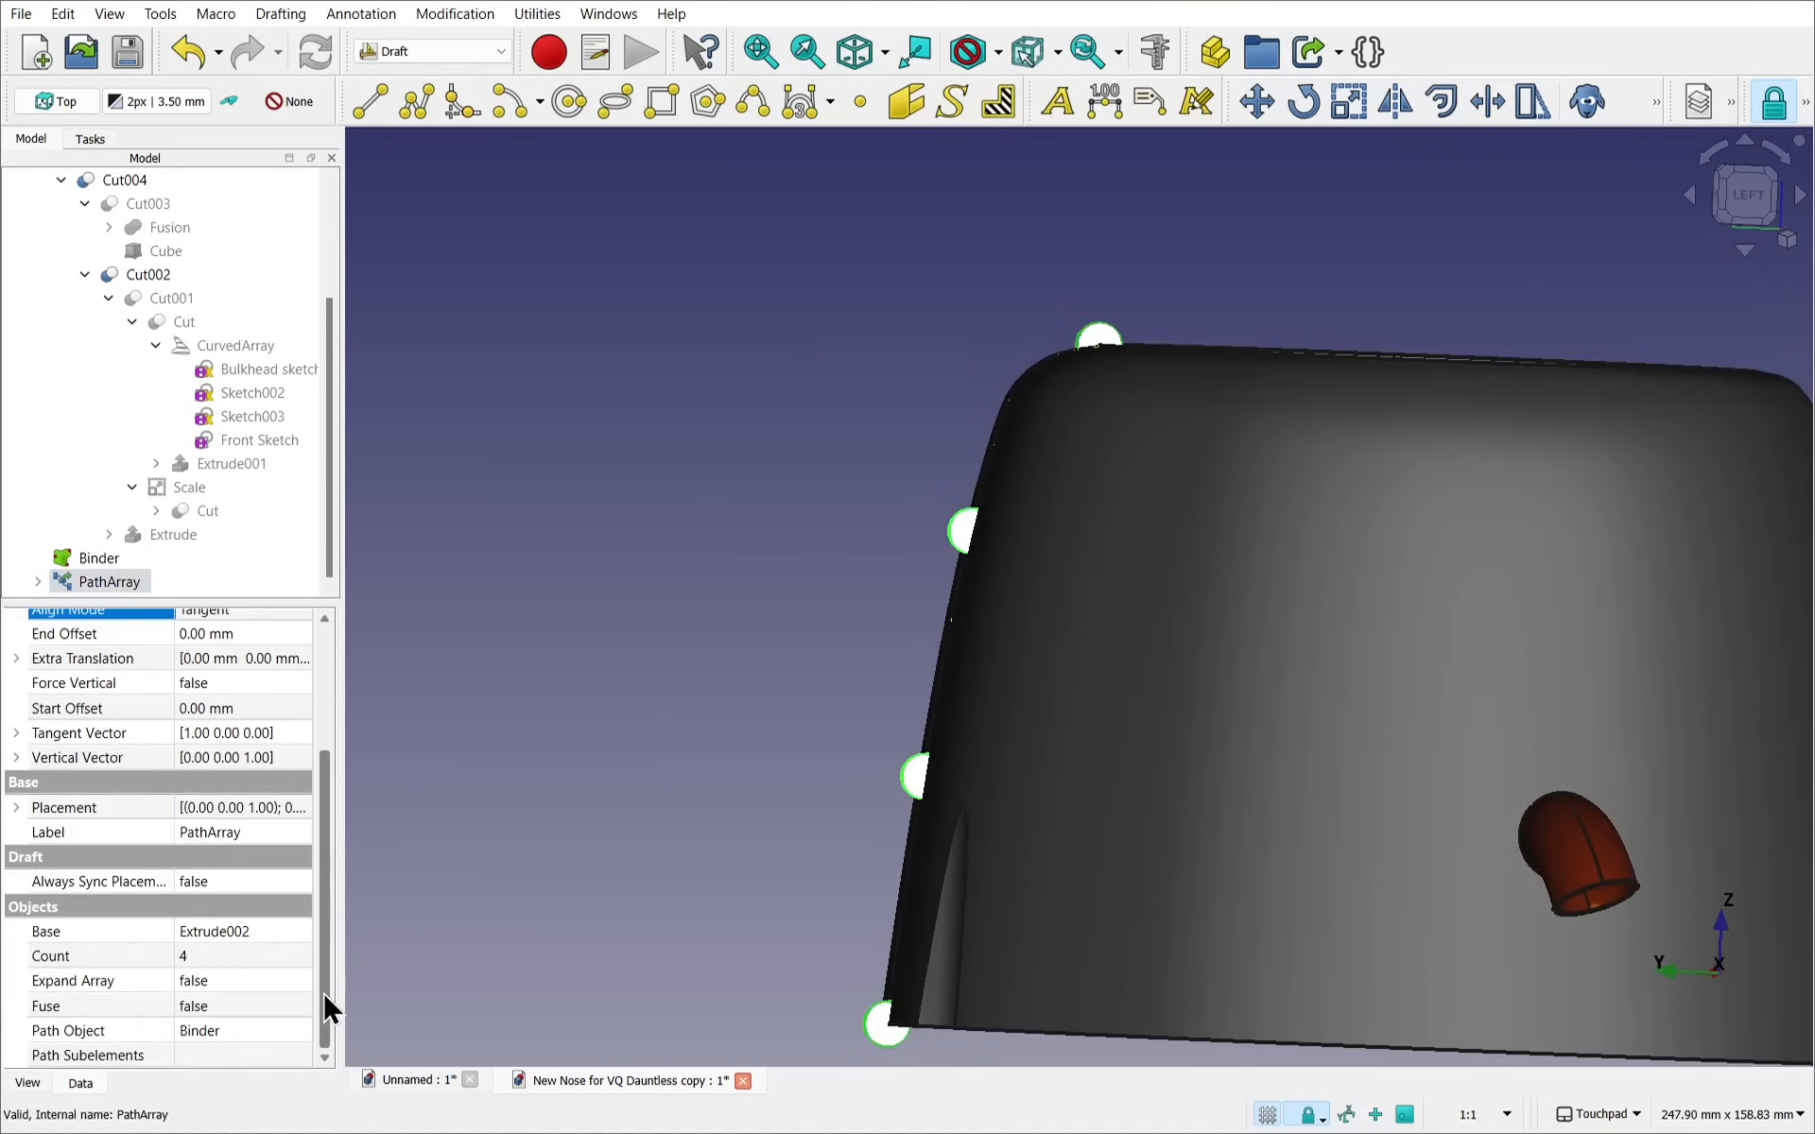
{"action": "left_click", "coordinate": [231, 956]}
{"action": "type", "text": "8"}
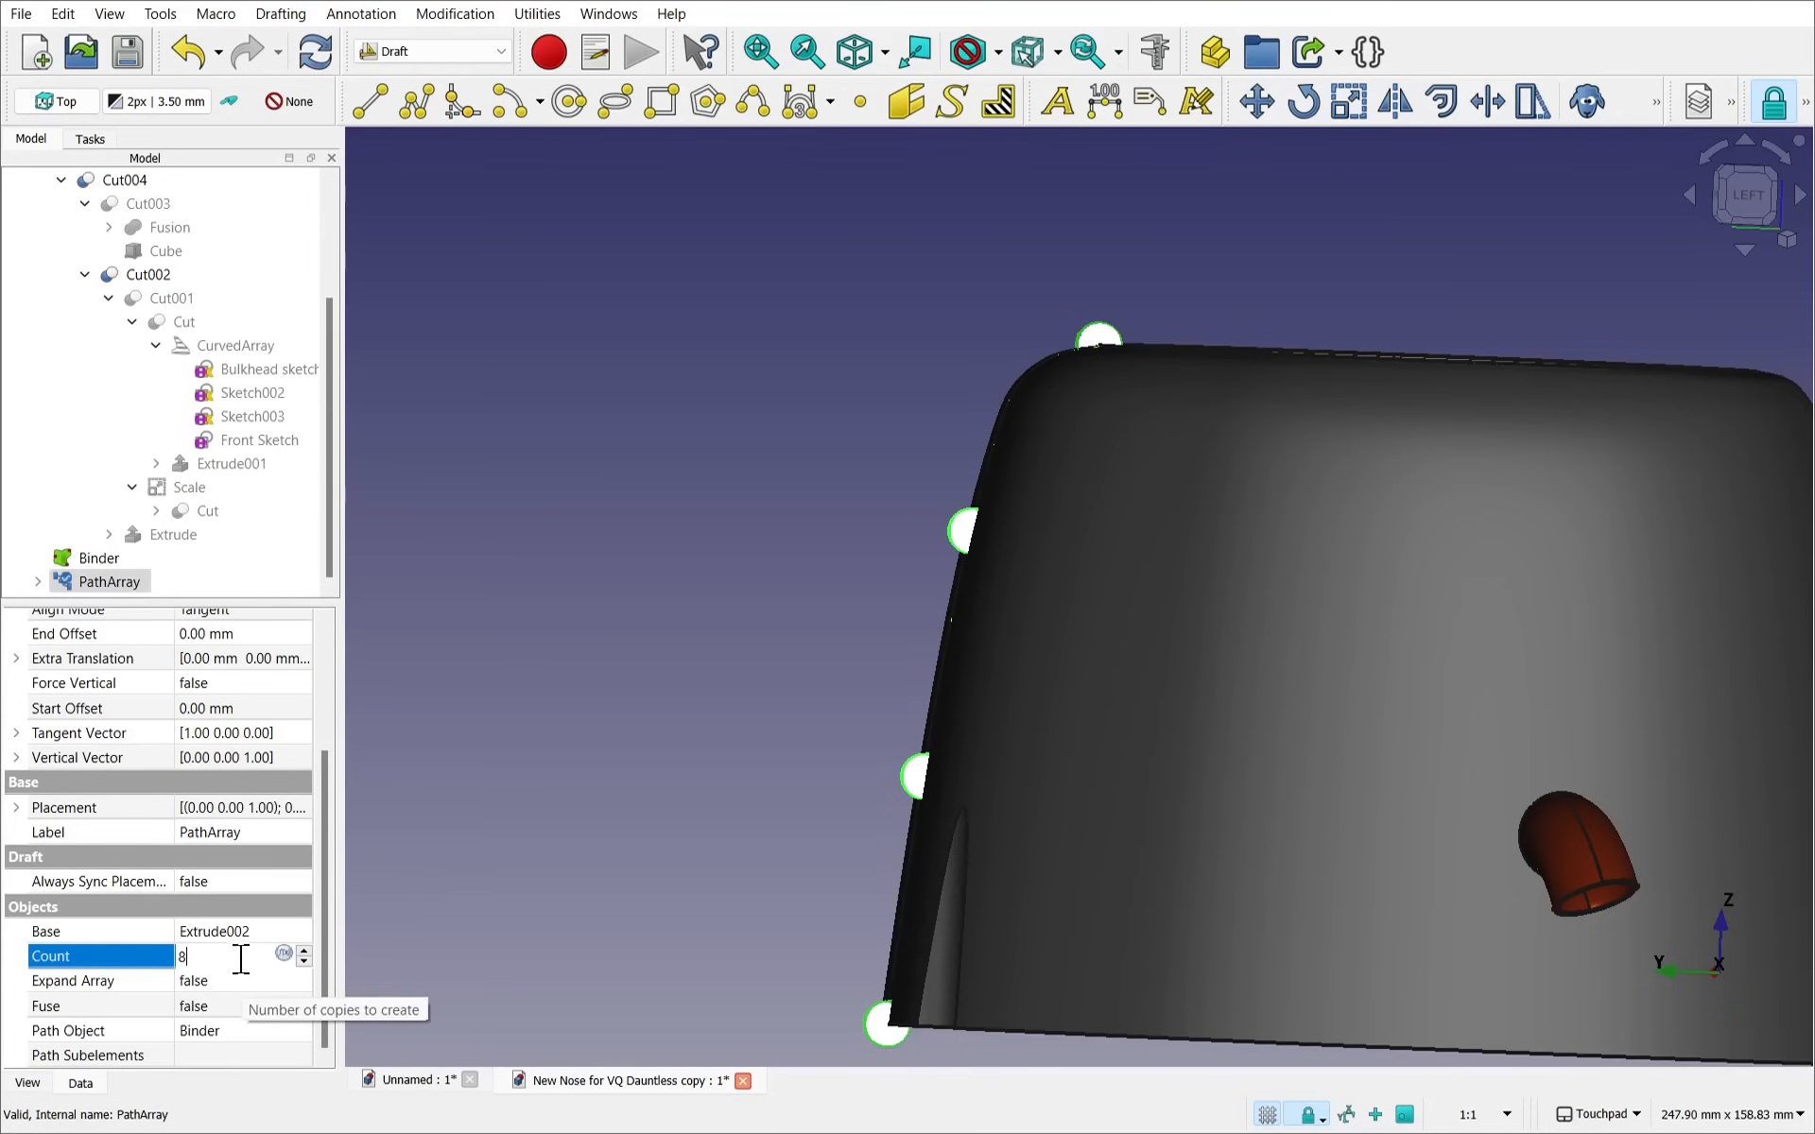
{"action": "left_click", "coordinate": [624, 874]}
{"action": "middle_click_drag", "start_coordinate": [855, 643], "coordinate": [1155, 666]}
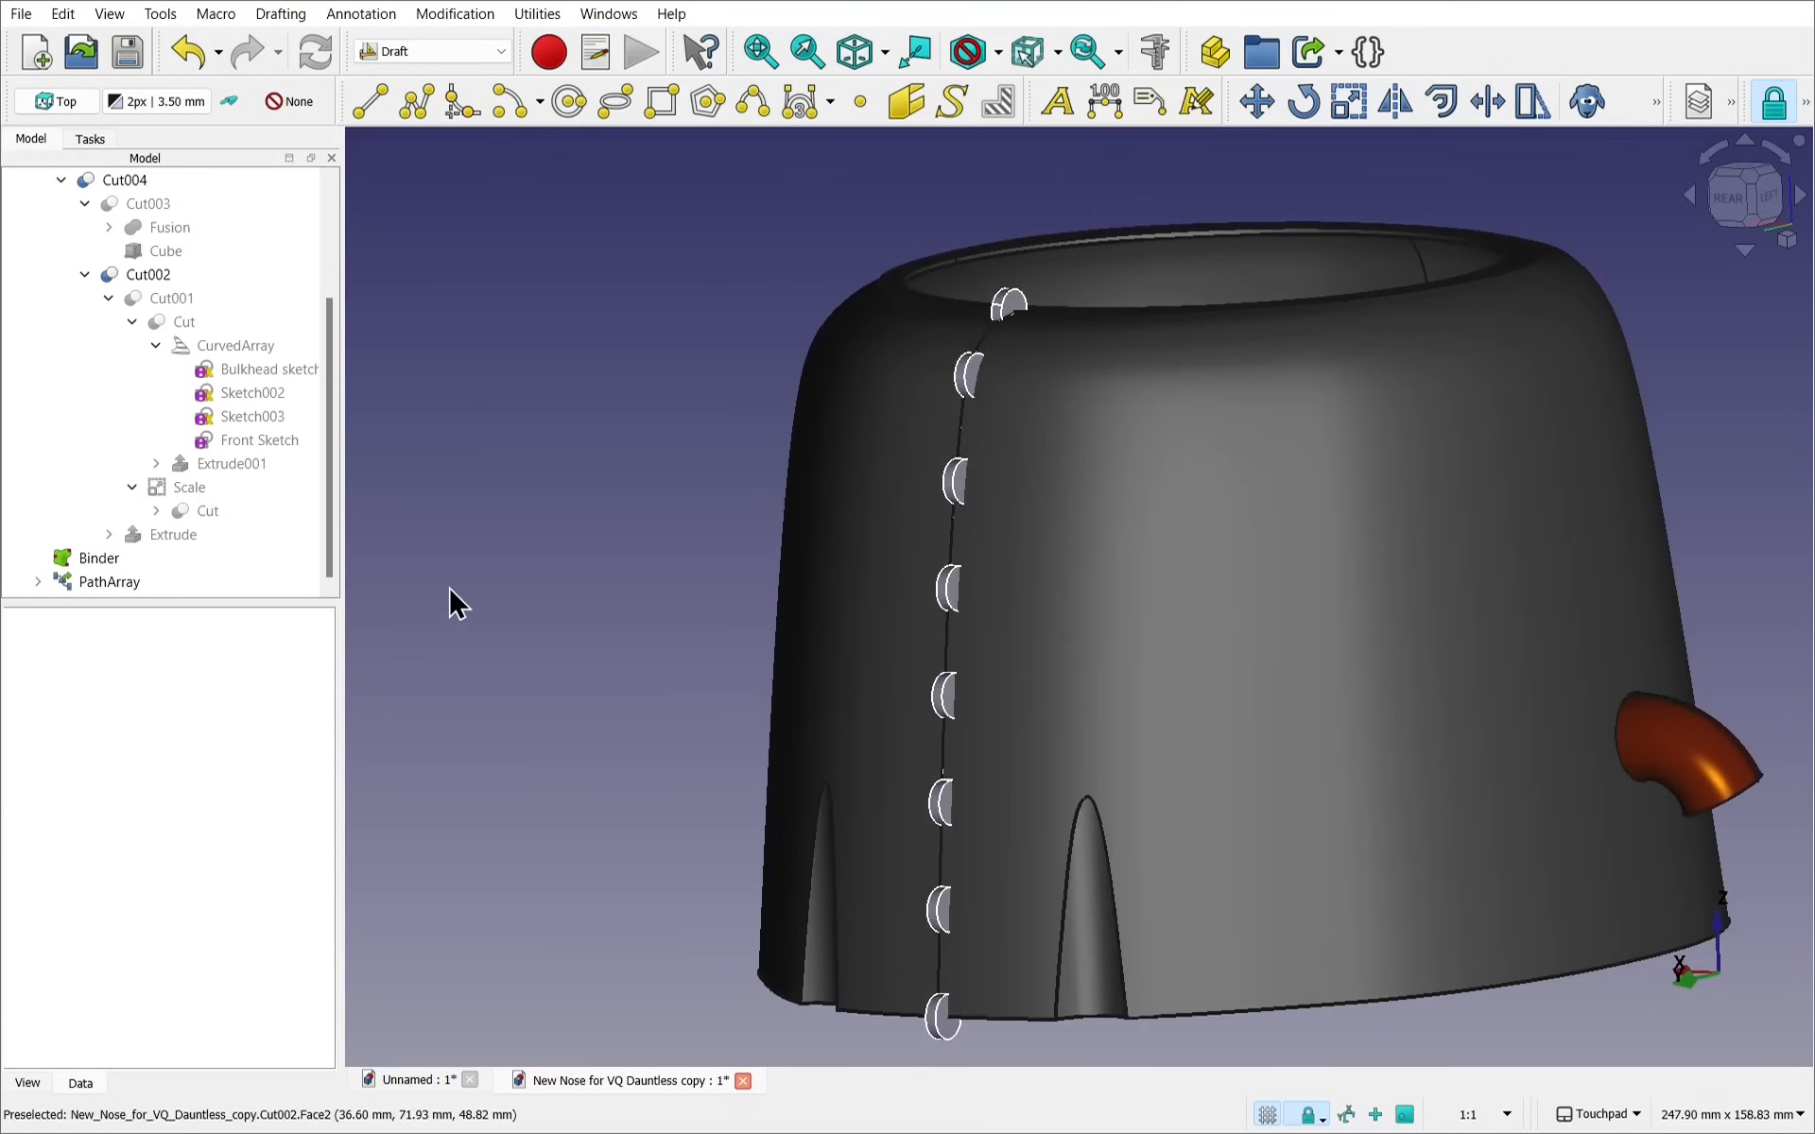
Set the path array's Force Vertical option to true and inspect the discs against the cowl surface
{"action": "left_click", "coordinate": [108, 582]}
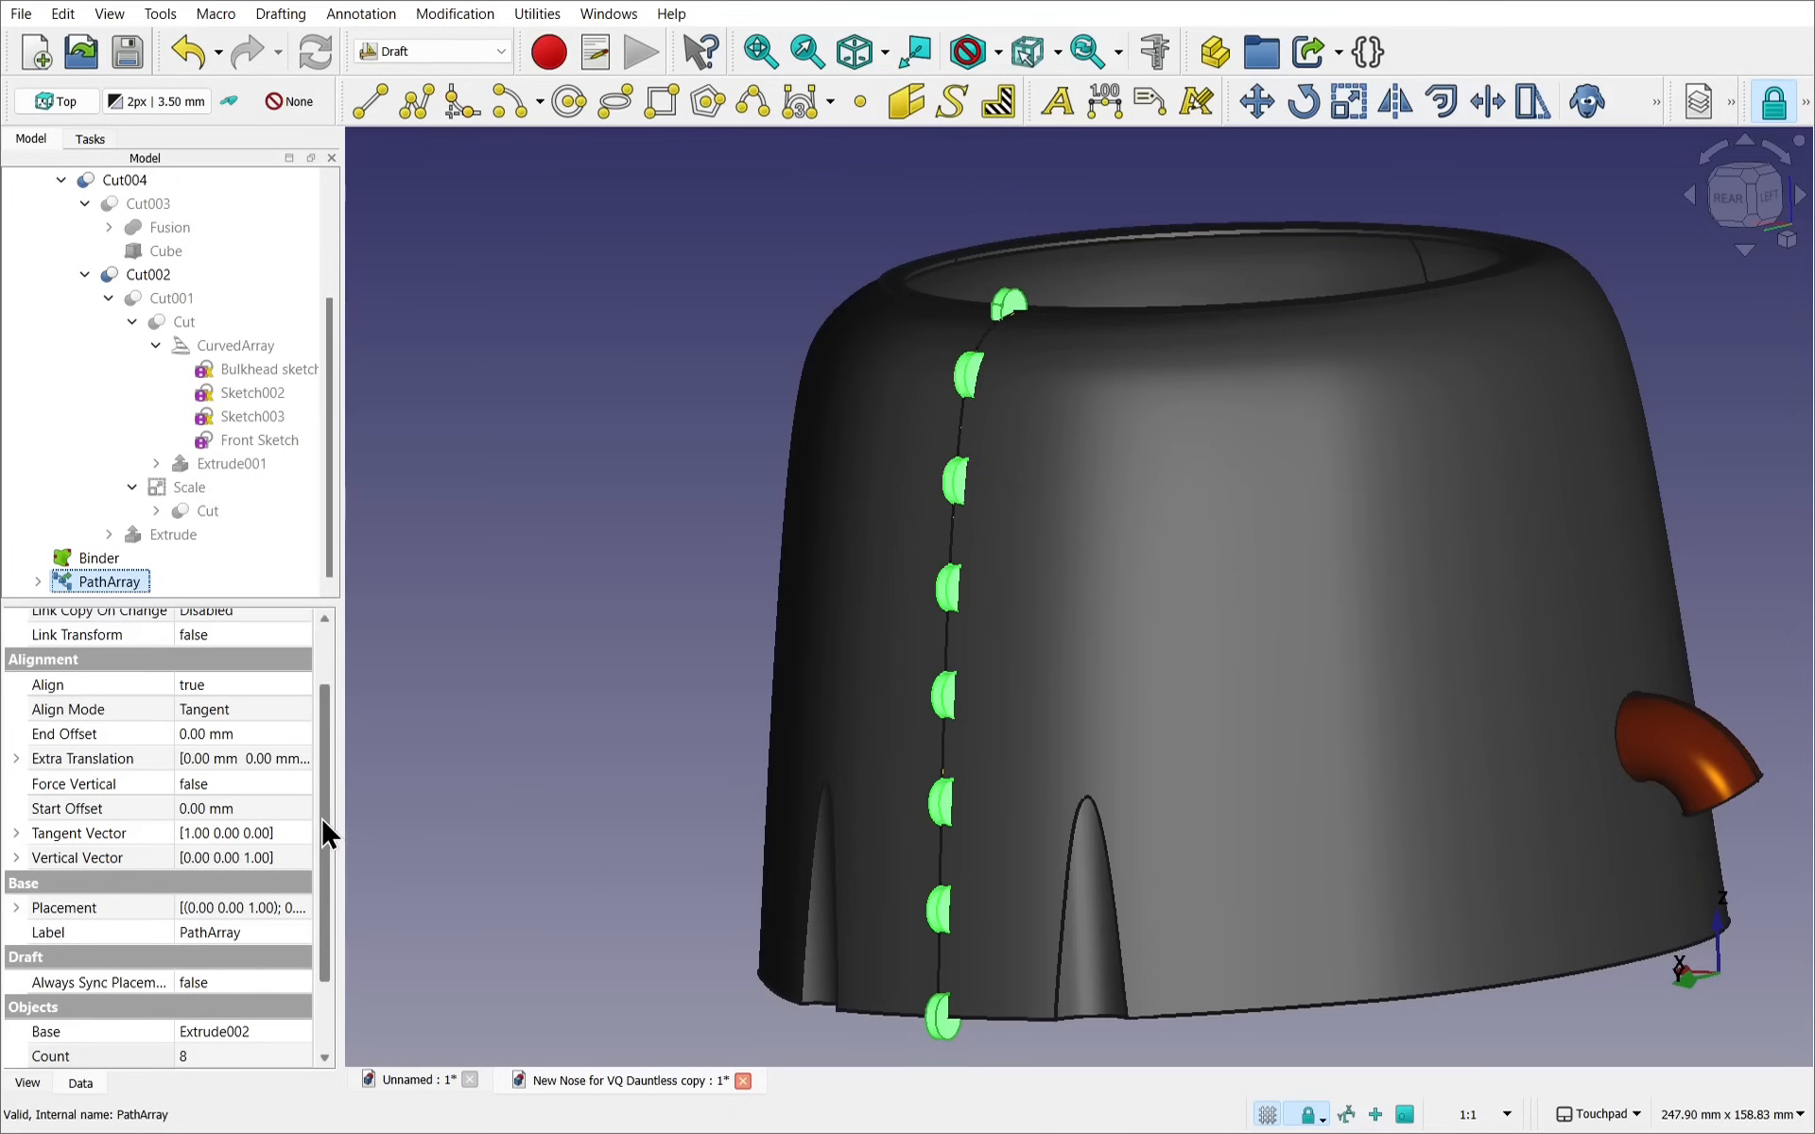
{"action": "left_click", "coordinate": [224, 783]}
{"action": "left_click", "coordinate": [225, 783]}
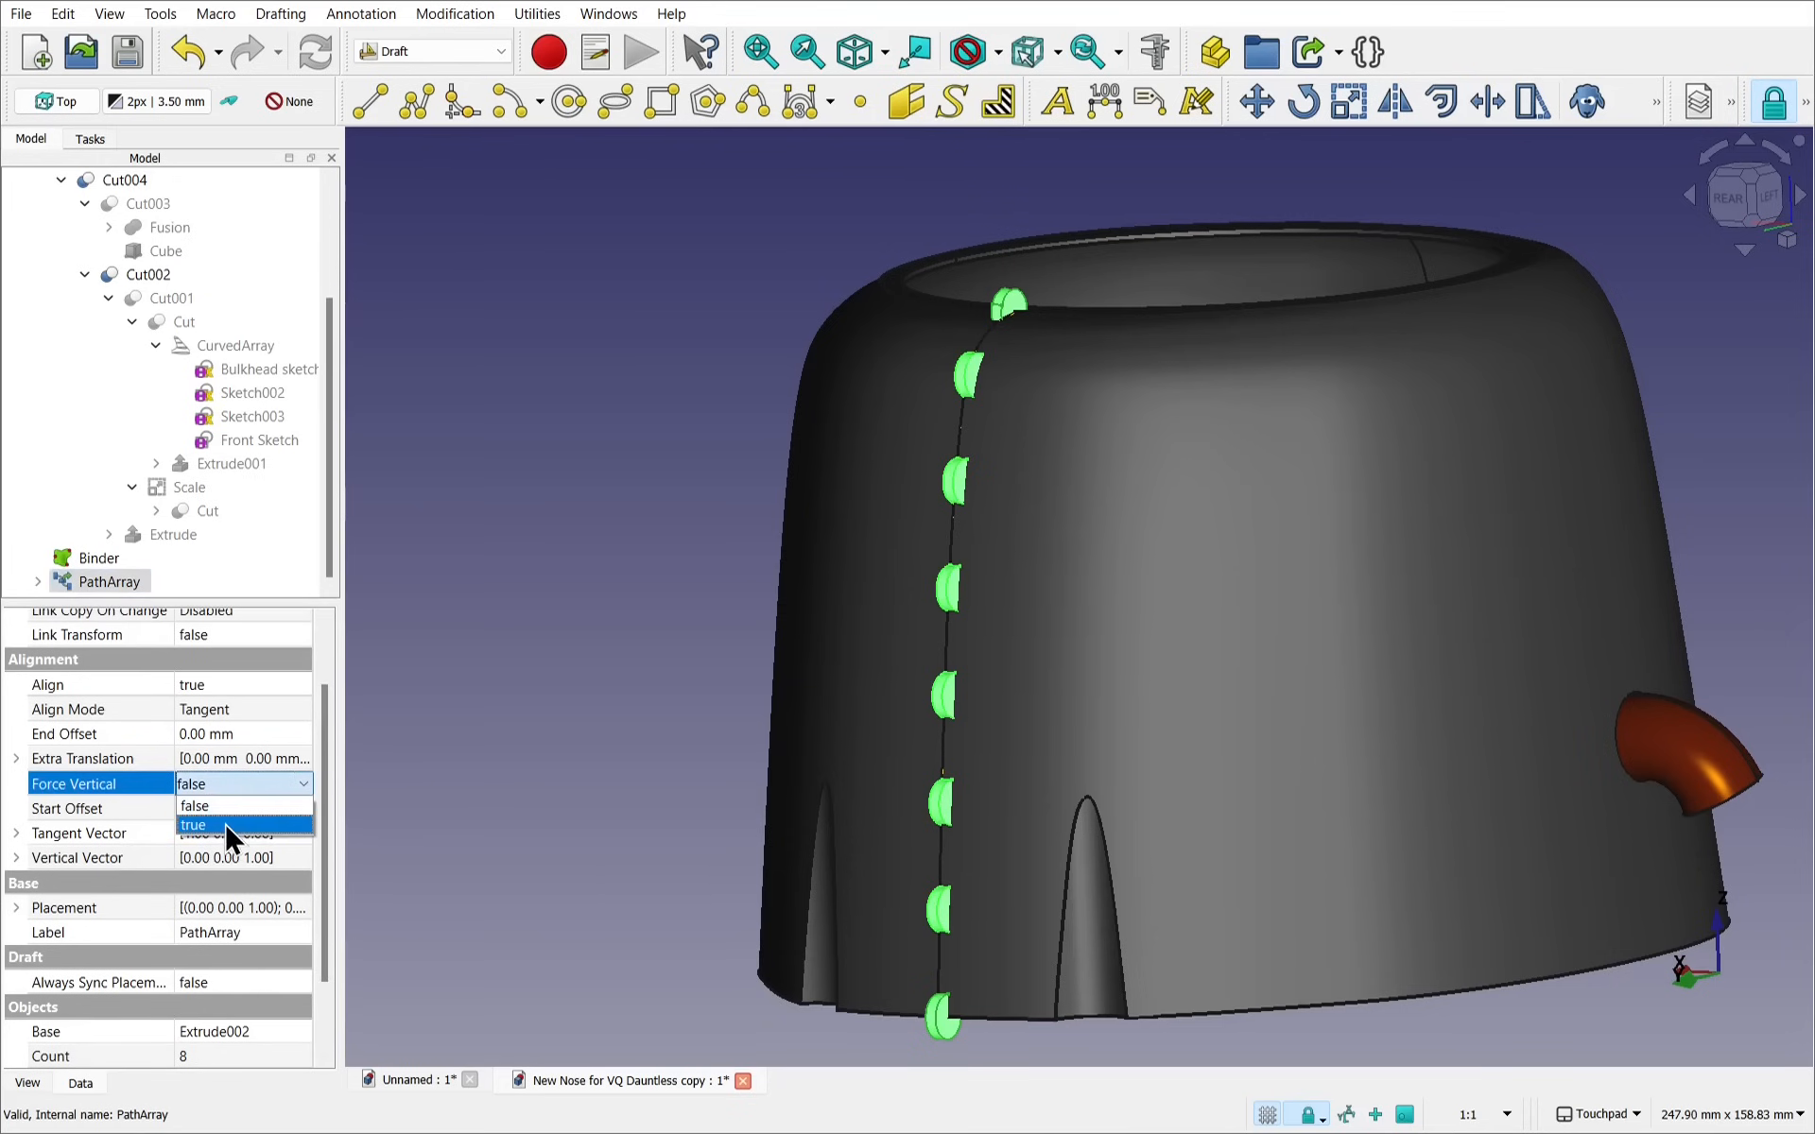
{"action": "left_click", "coordinate": [224, 824]}
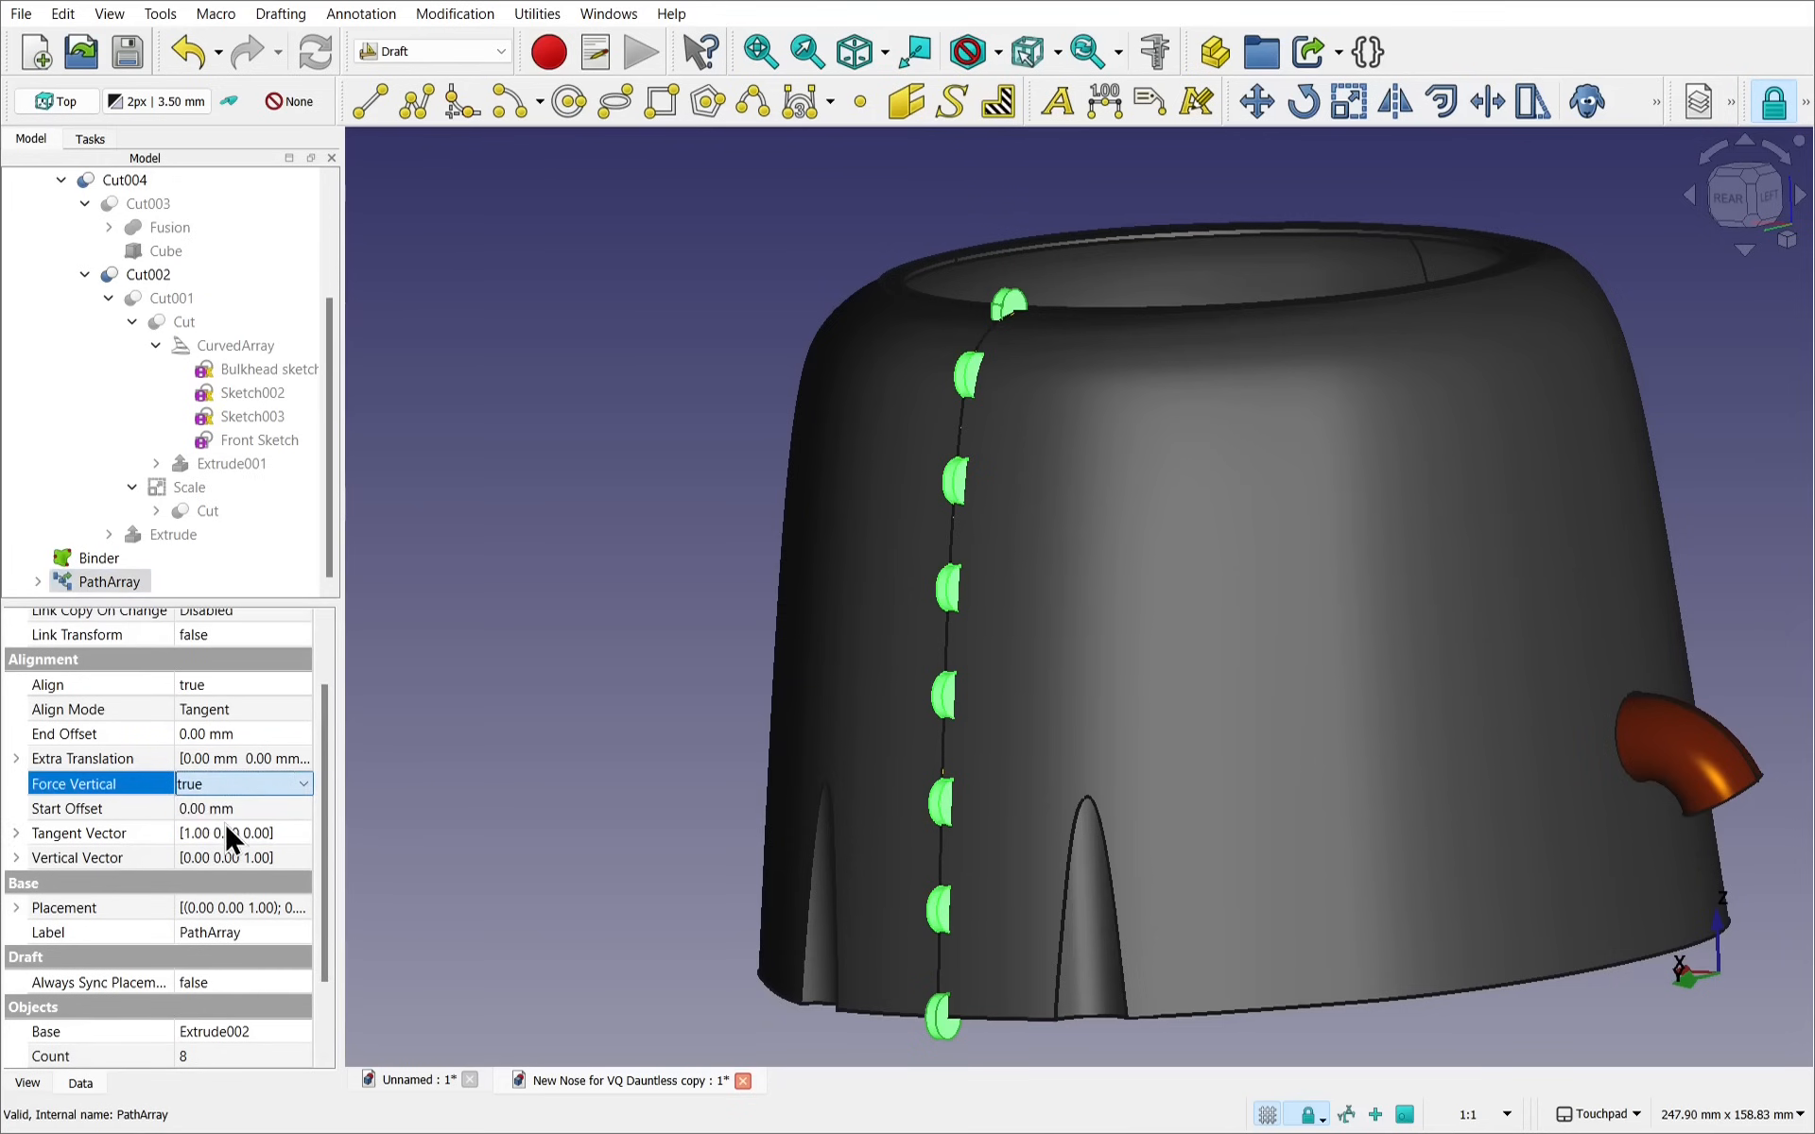
{"action": "left_click", "coordinate": [421, 808]}
{"action": "left_click_drag", "start_coordinate": [799, 479], "coordinate": [687, 397], "text": "alt"}
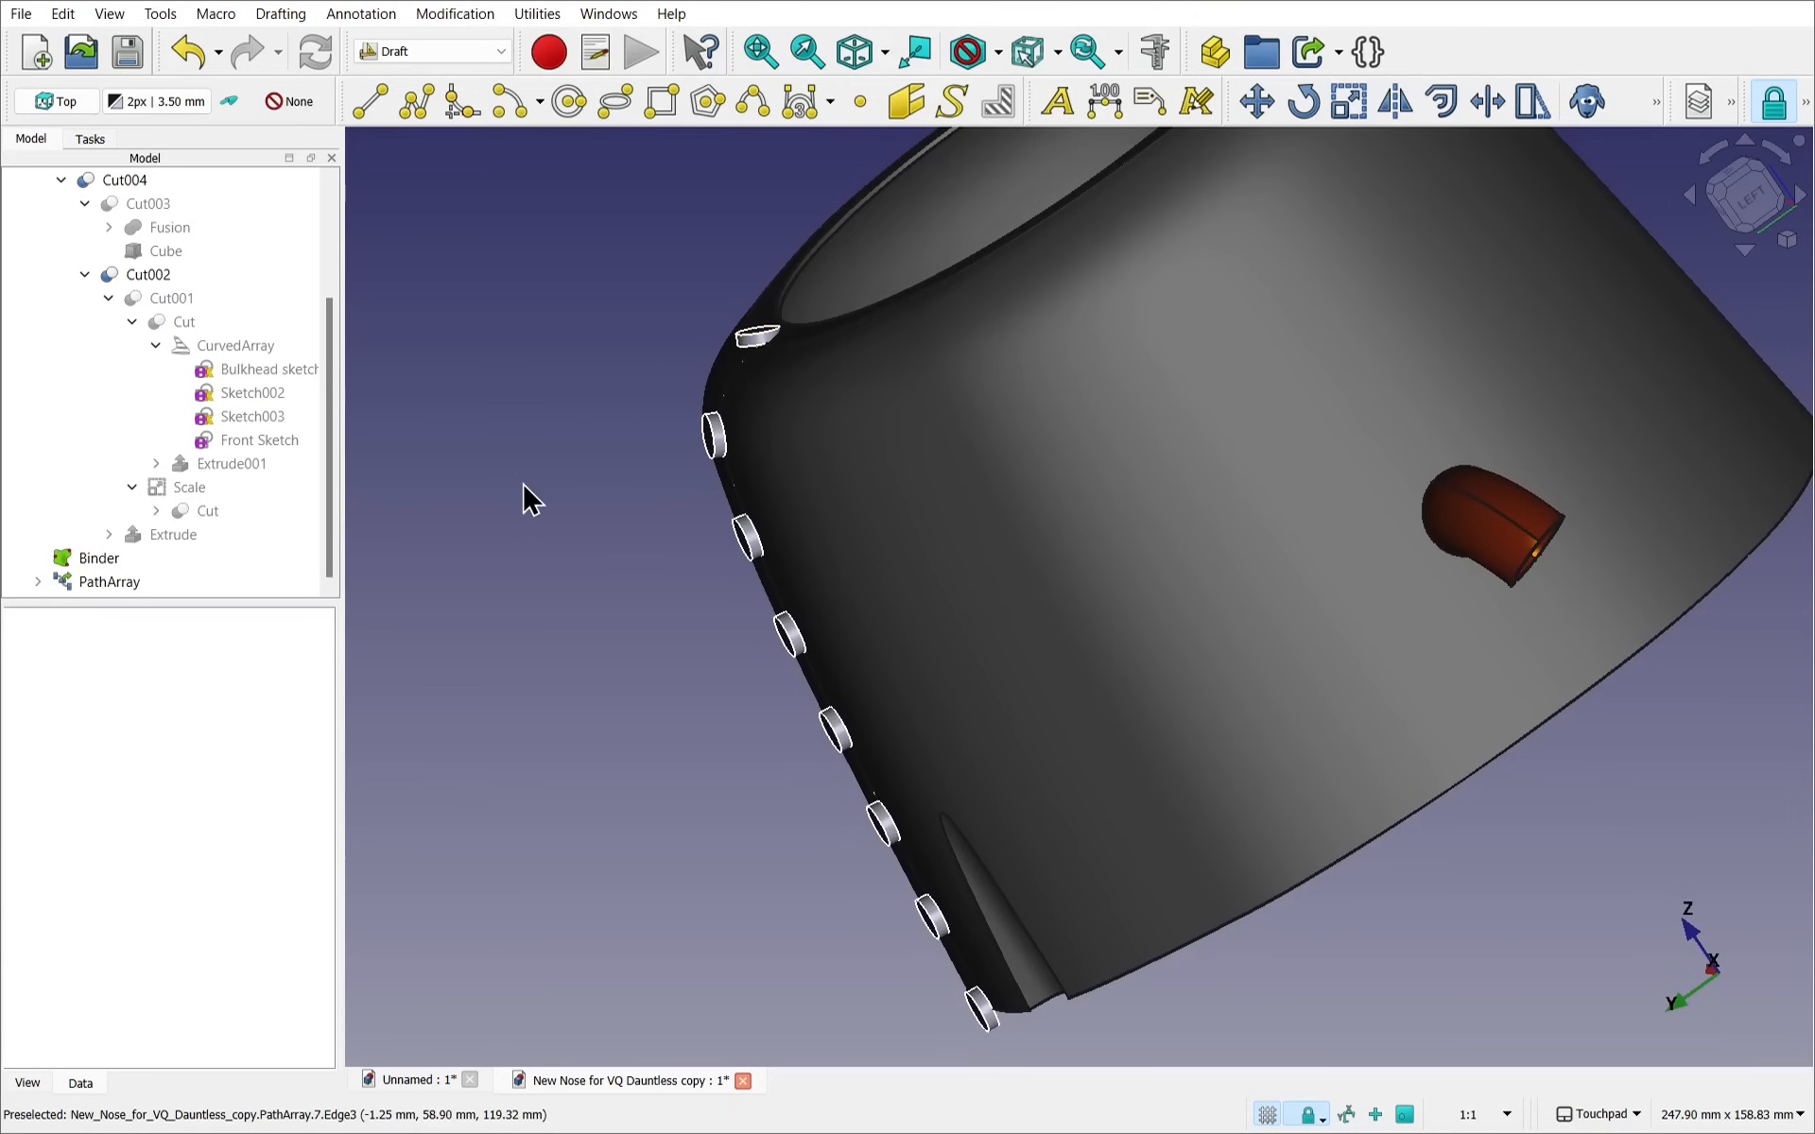
Set the path array's Vertical Vector to x 1, y 0 and z 0
{"action": "left_click", "coordinate": [123, 580]}
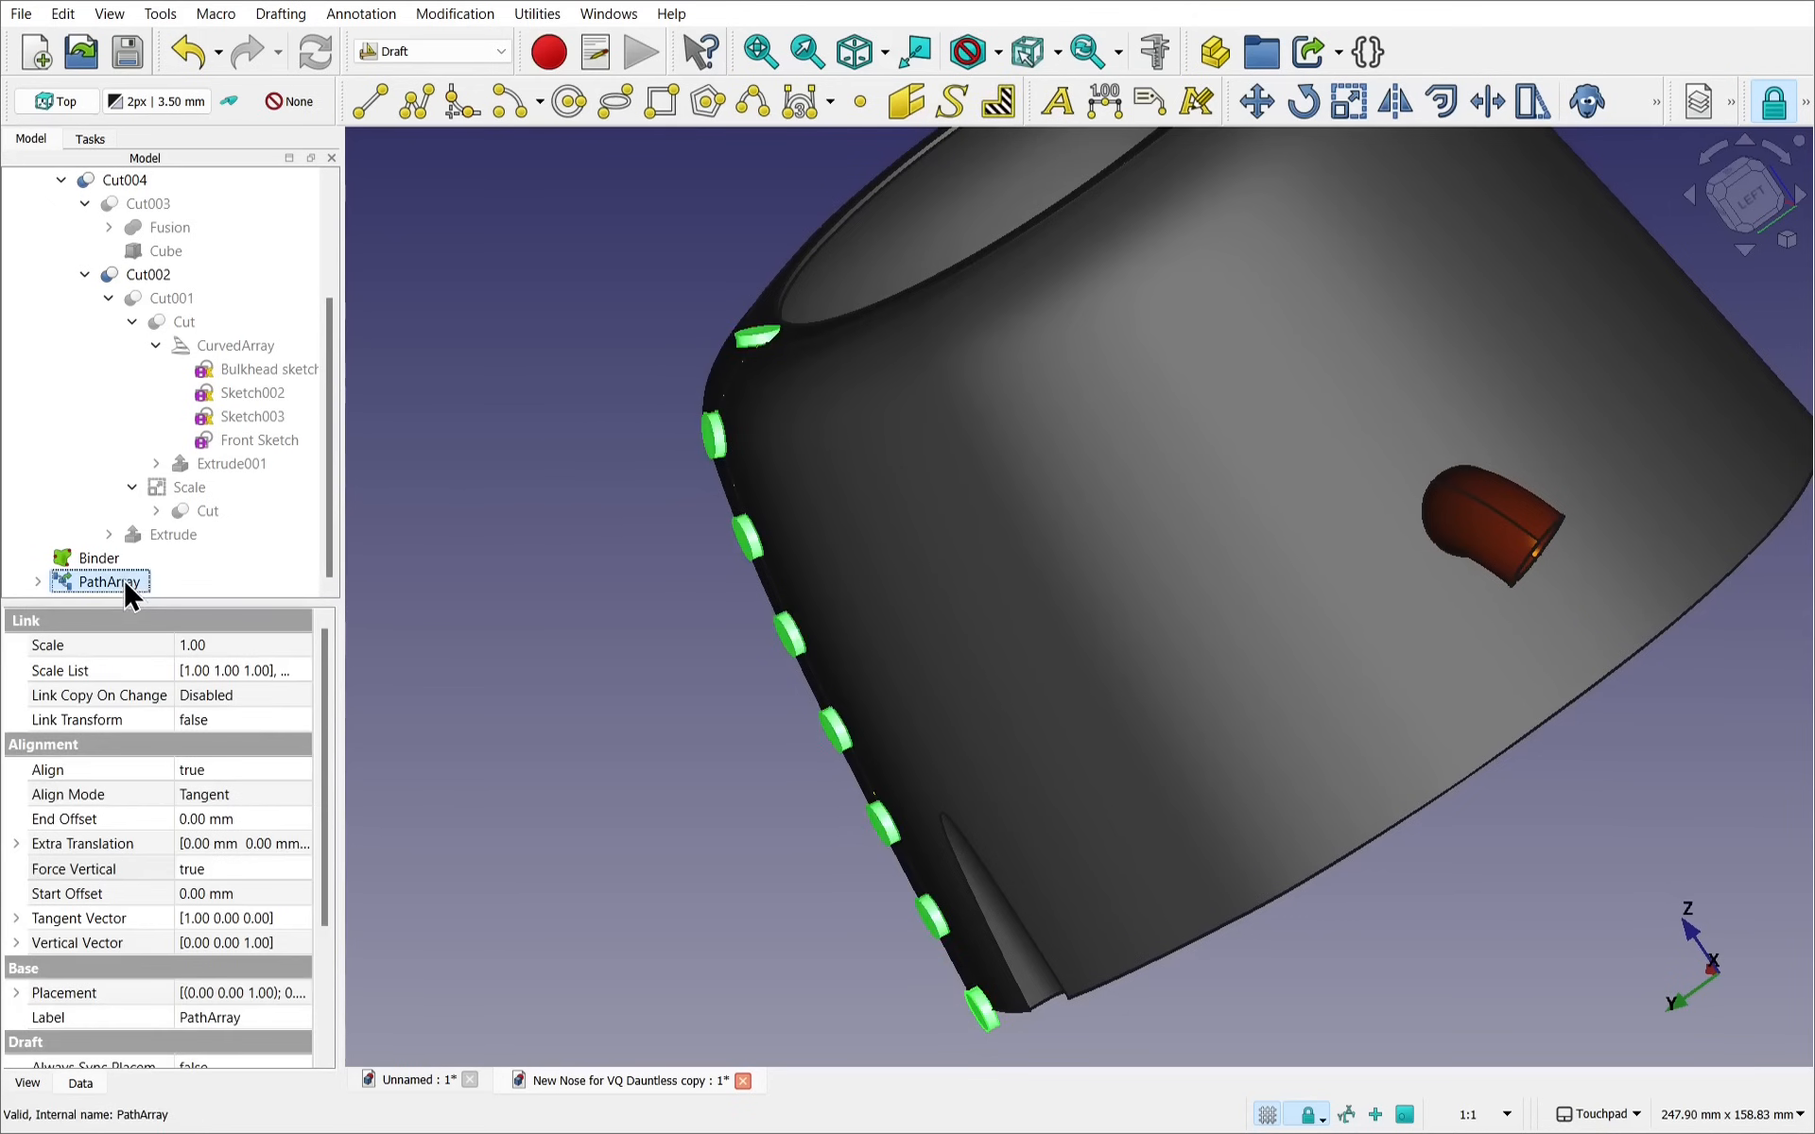
{"action": "left_click_drag", "start_coordinate": [322, 758], "coordinate": [303, 845]}
{"action": "left_click", "coordinate": [15, 819]}
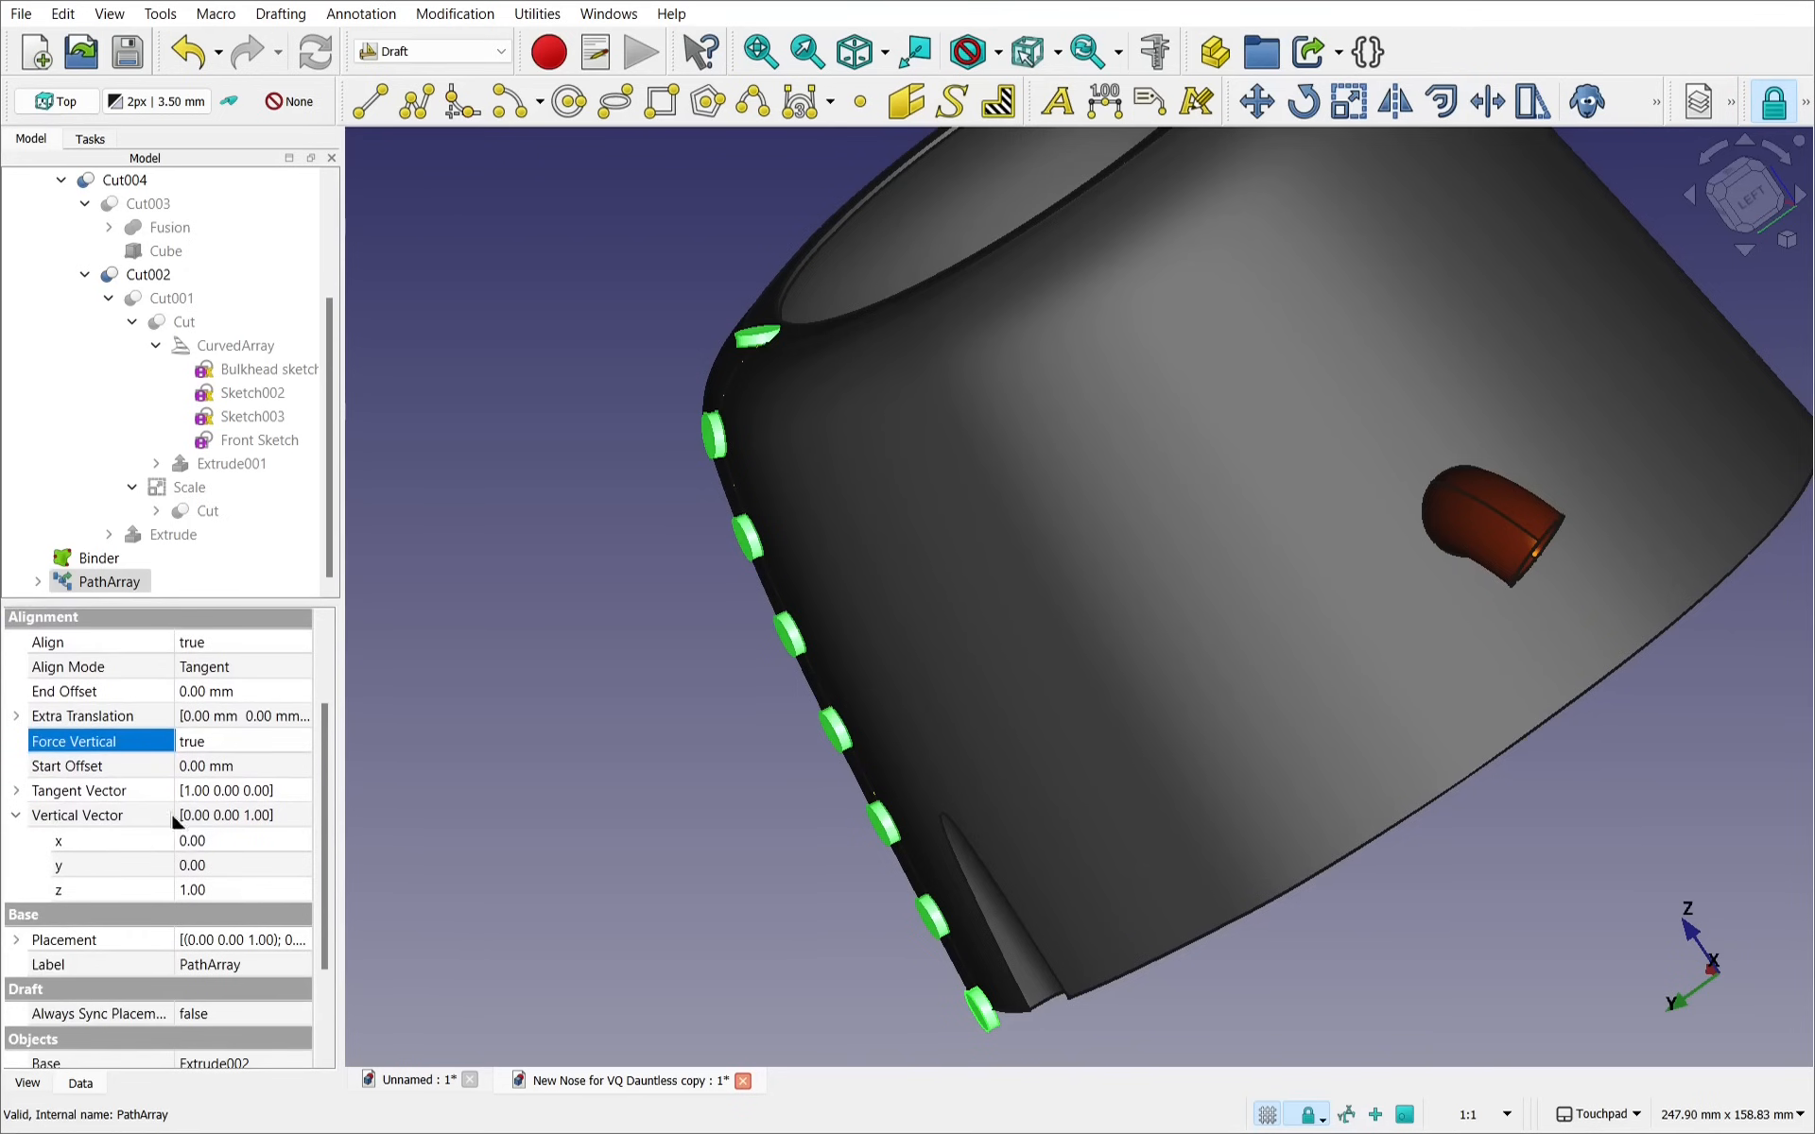
{"action": "left_click", "coordinate": [216, 839]}
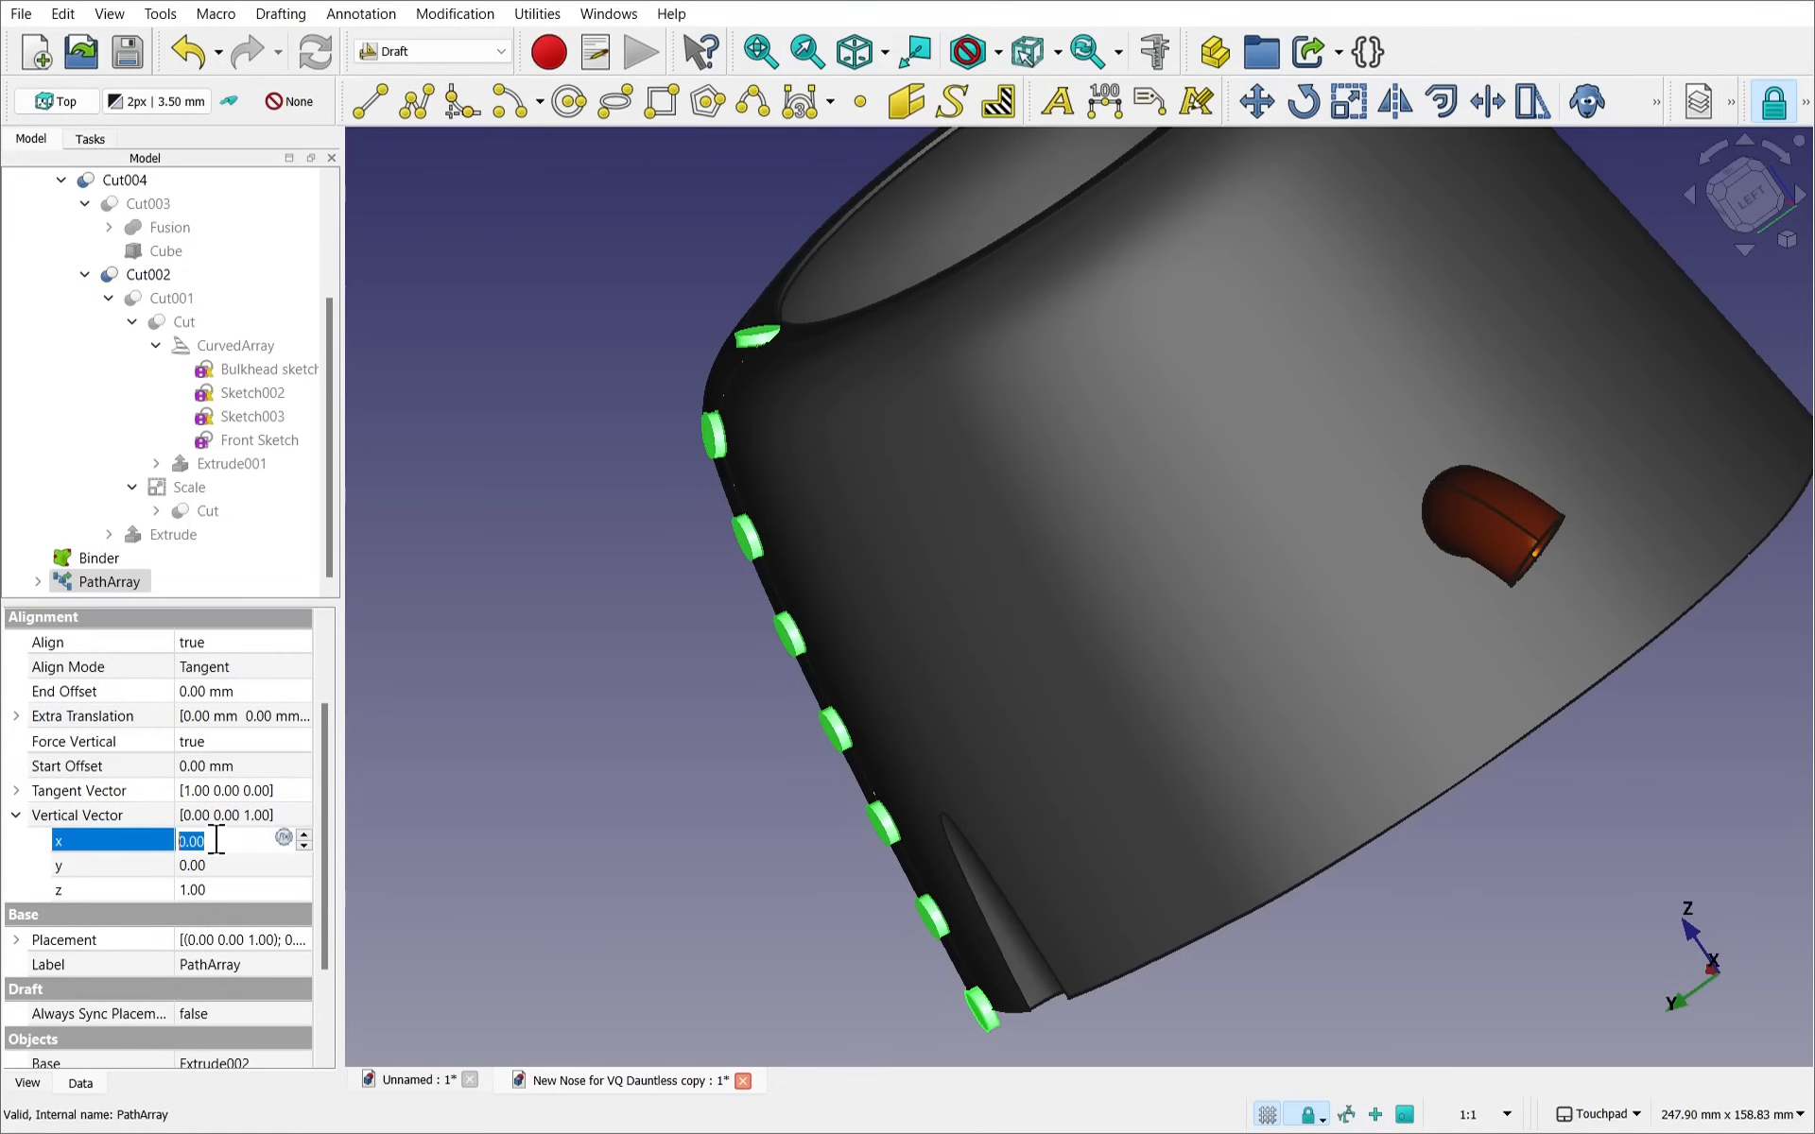
{"action": "left_click", "coordinate": [234, 886]}
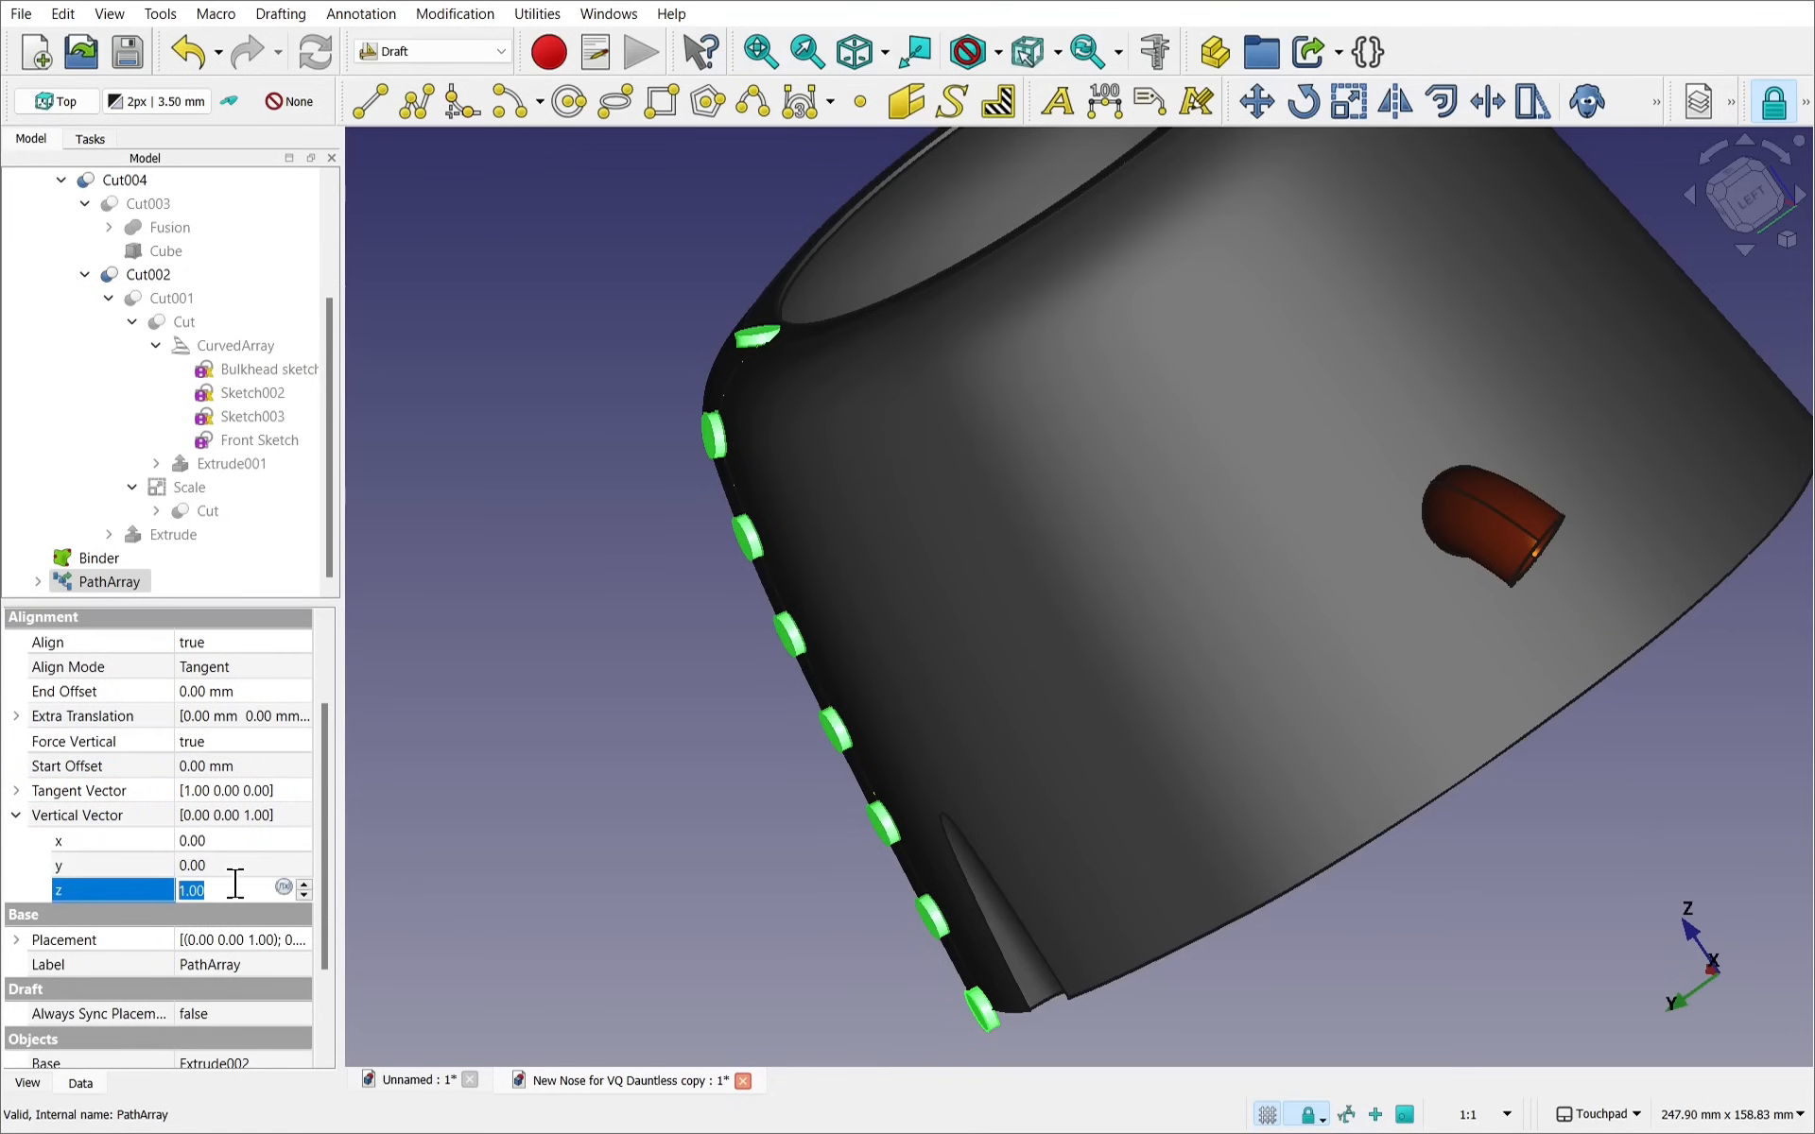
{"action": "type", "text": "0"}
{"action": "left_click", "coordinate": [229, 843]}
{"action": "type", "text": "1"}
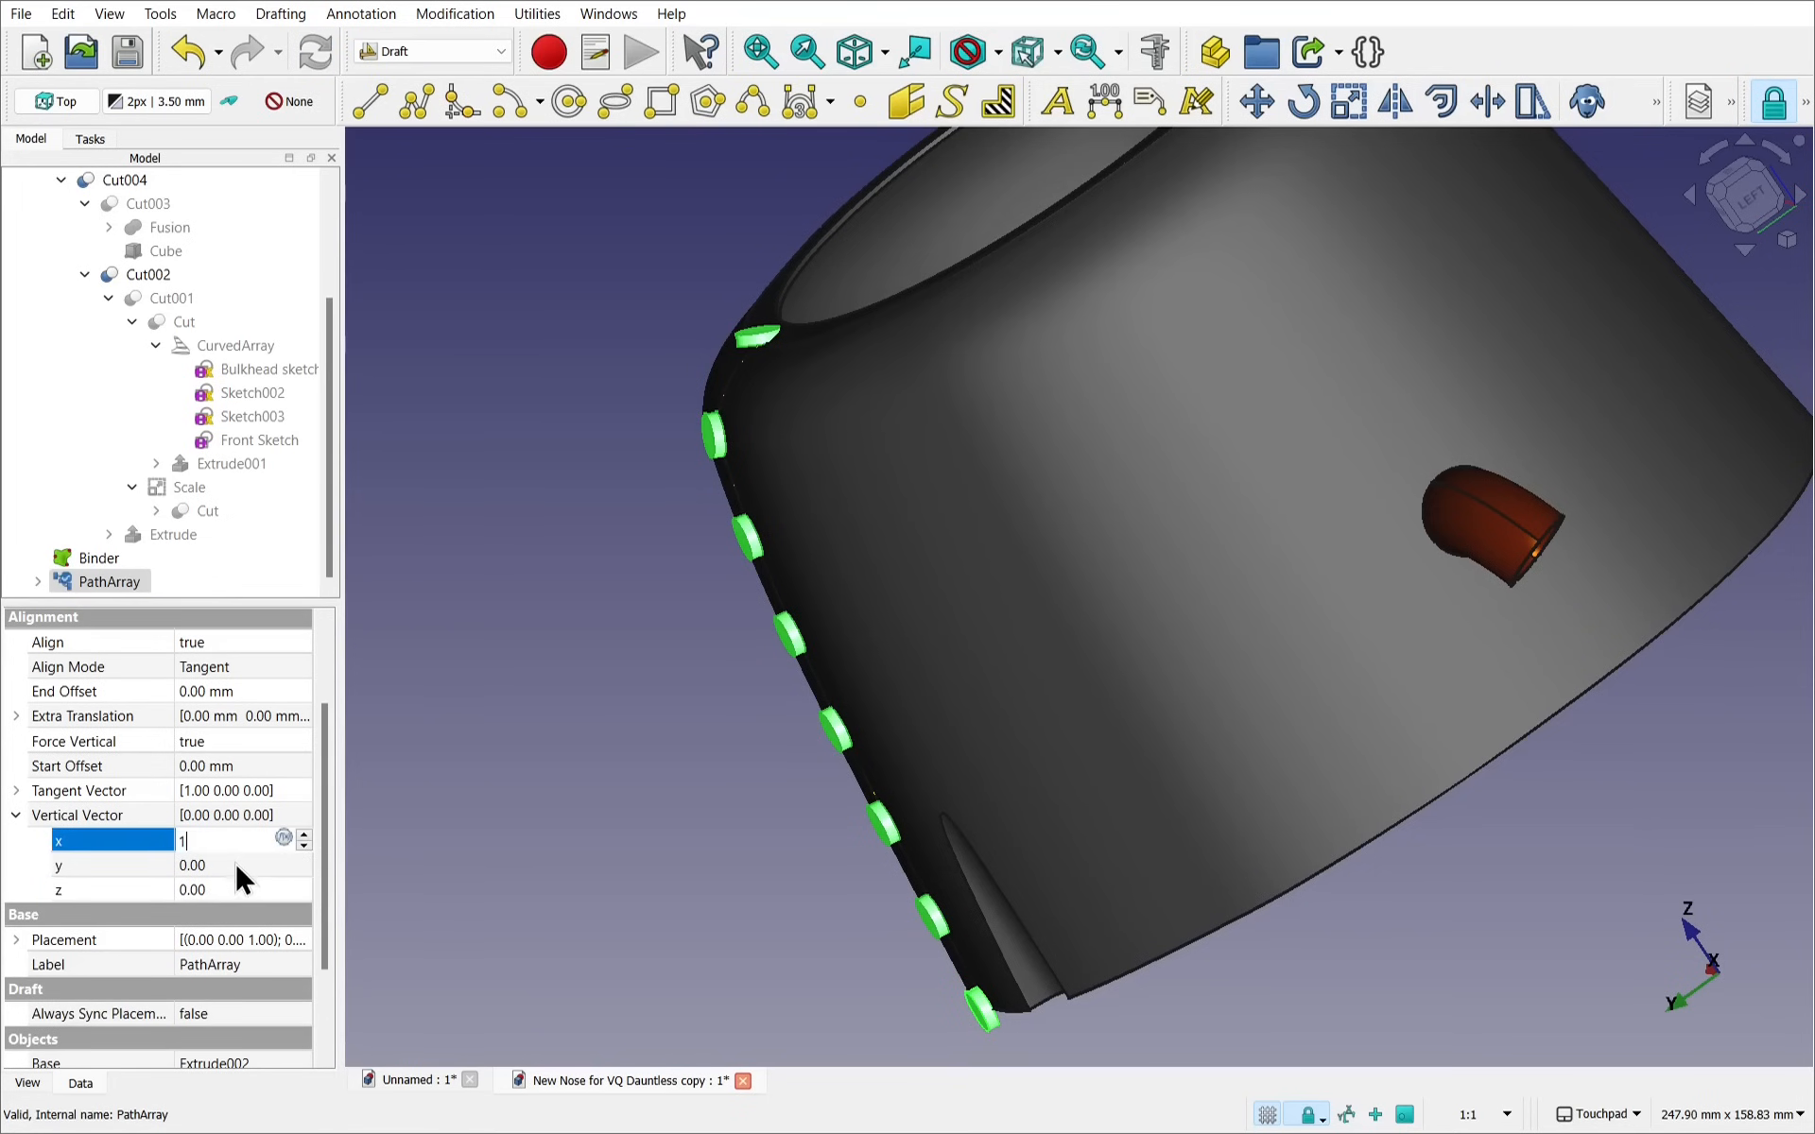
{"action": "left_click", "coordinate": [231, 862]}
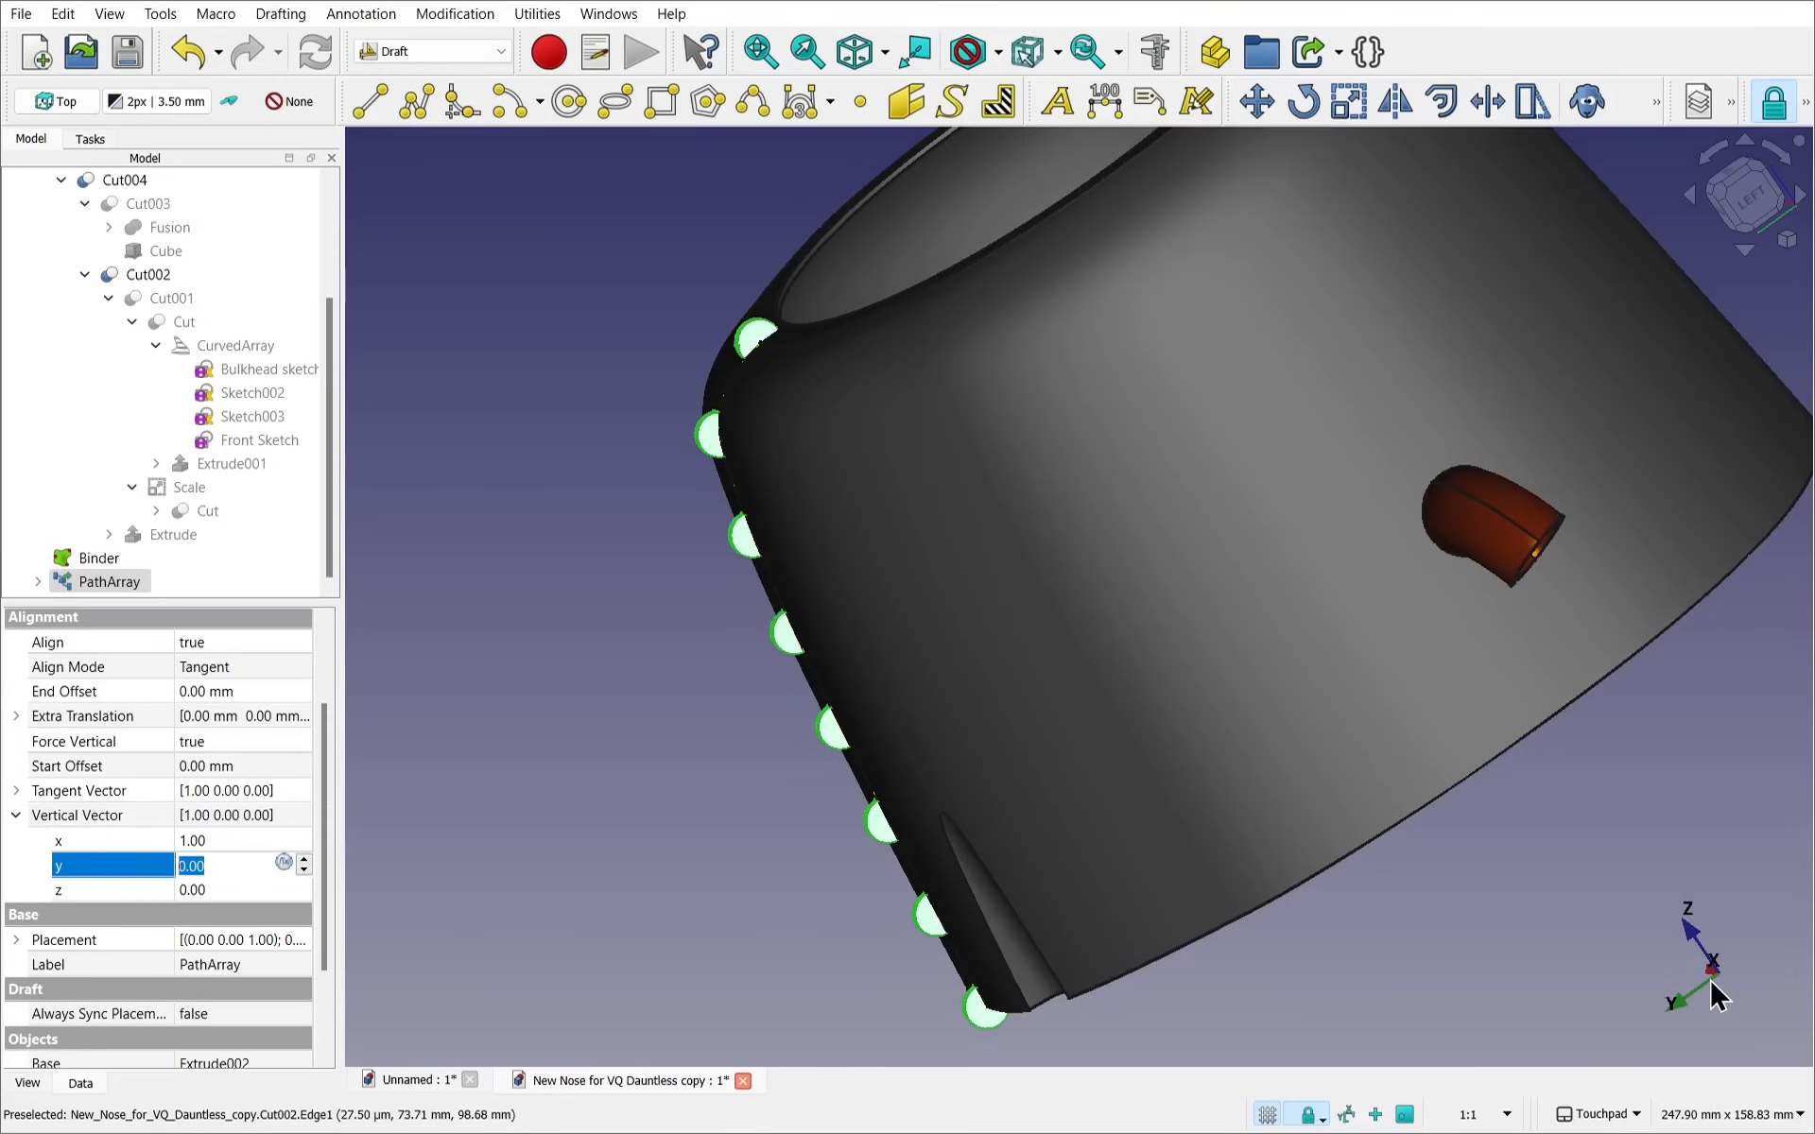
Change the path array's Vertical Vector to x 0 and y 1
{"action": "left_click", "coordinate": [241, 841]}
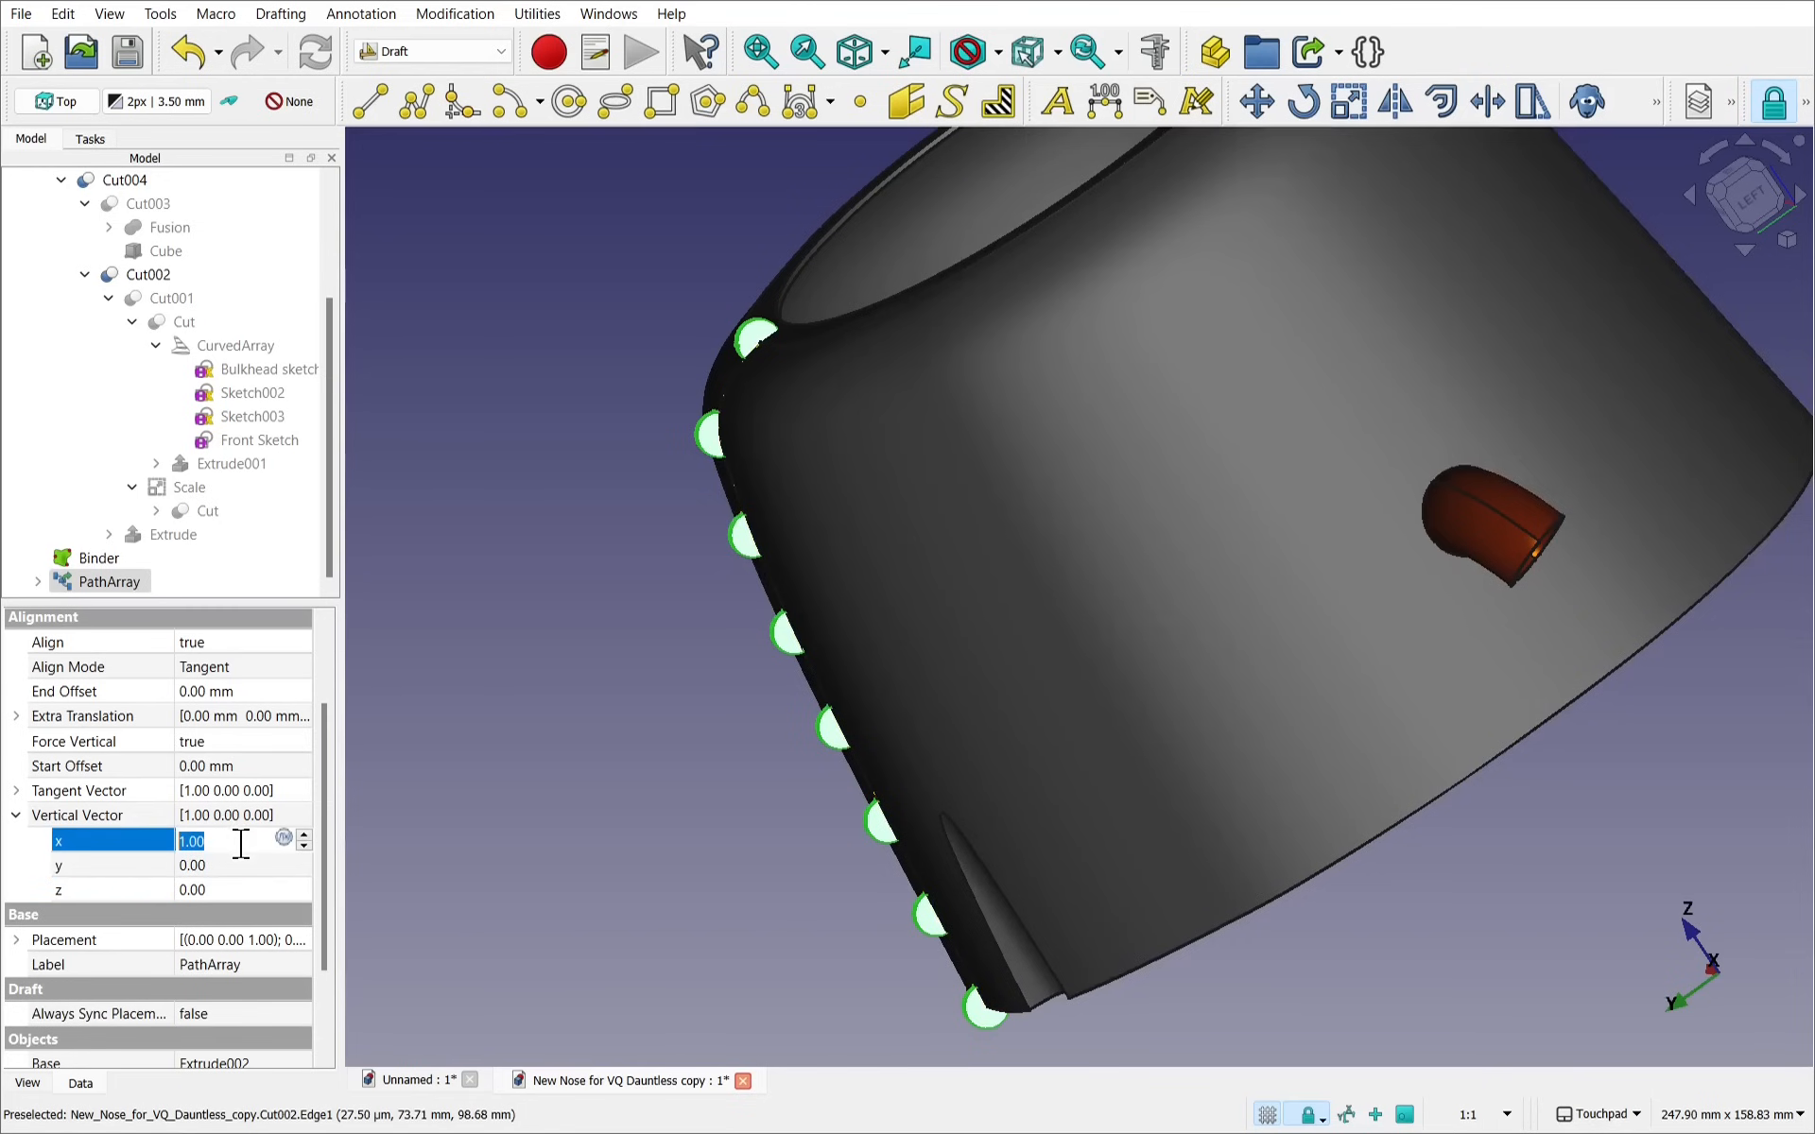
{"action": "type", "text": "0"}
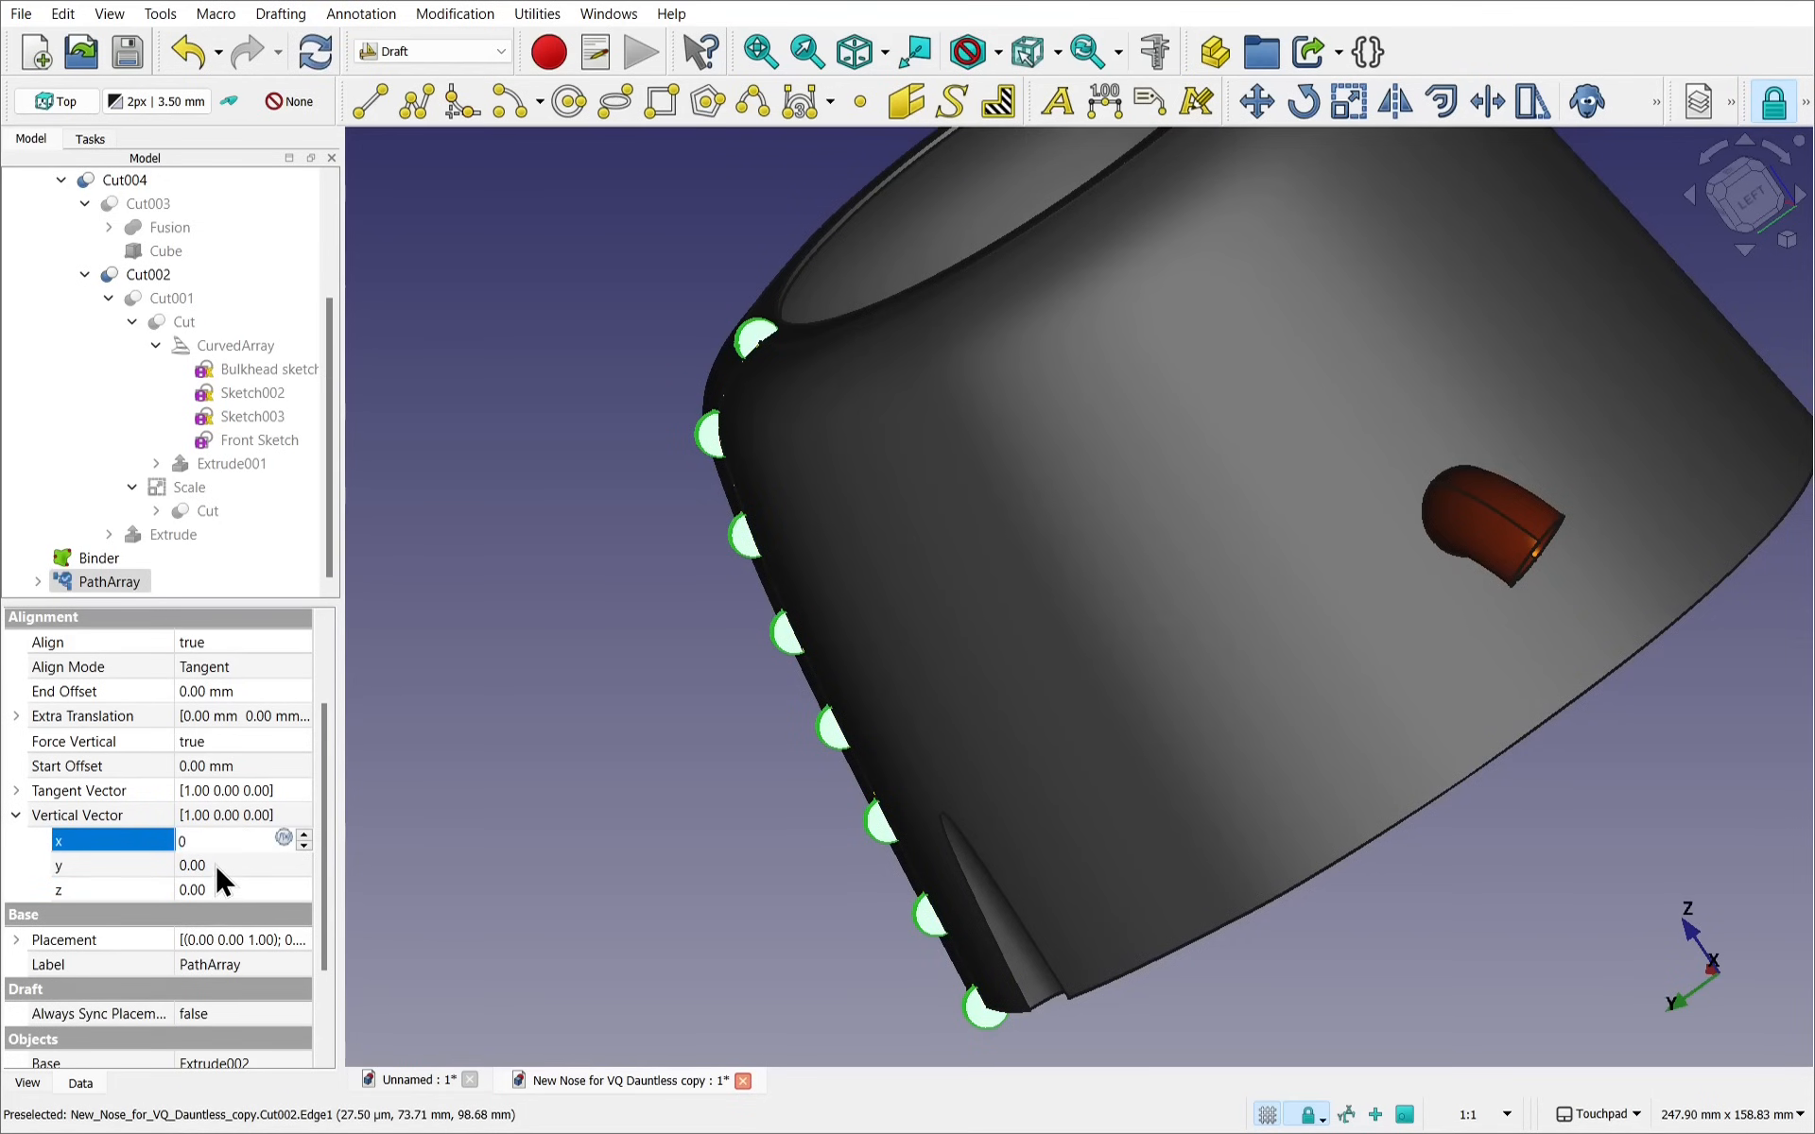
{"action": "left_click", "coordinate": [215, 864]}
{"action": "type", "text": "1"}
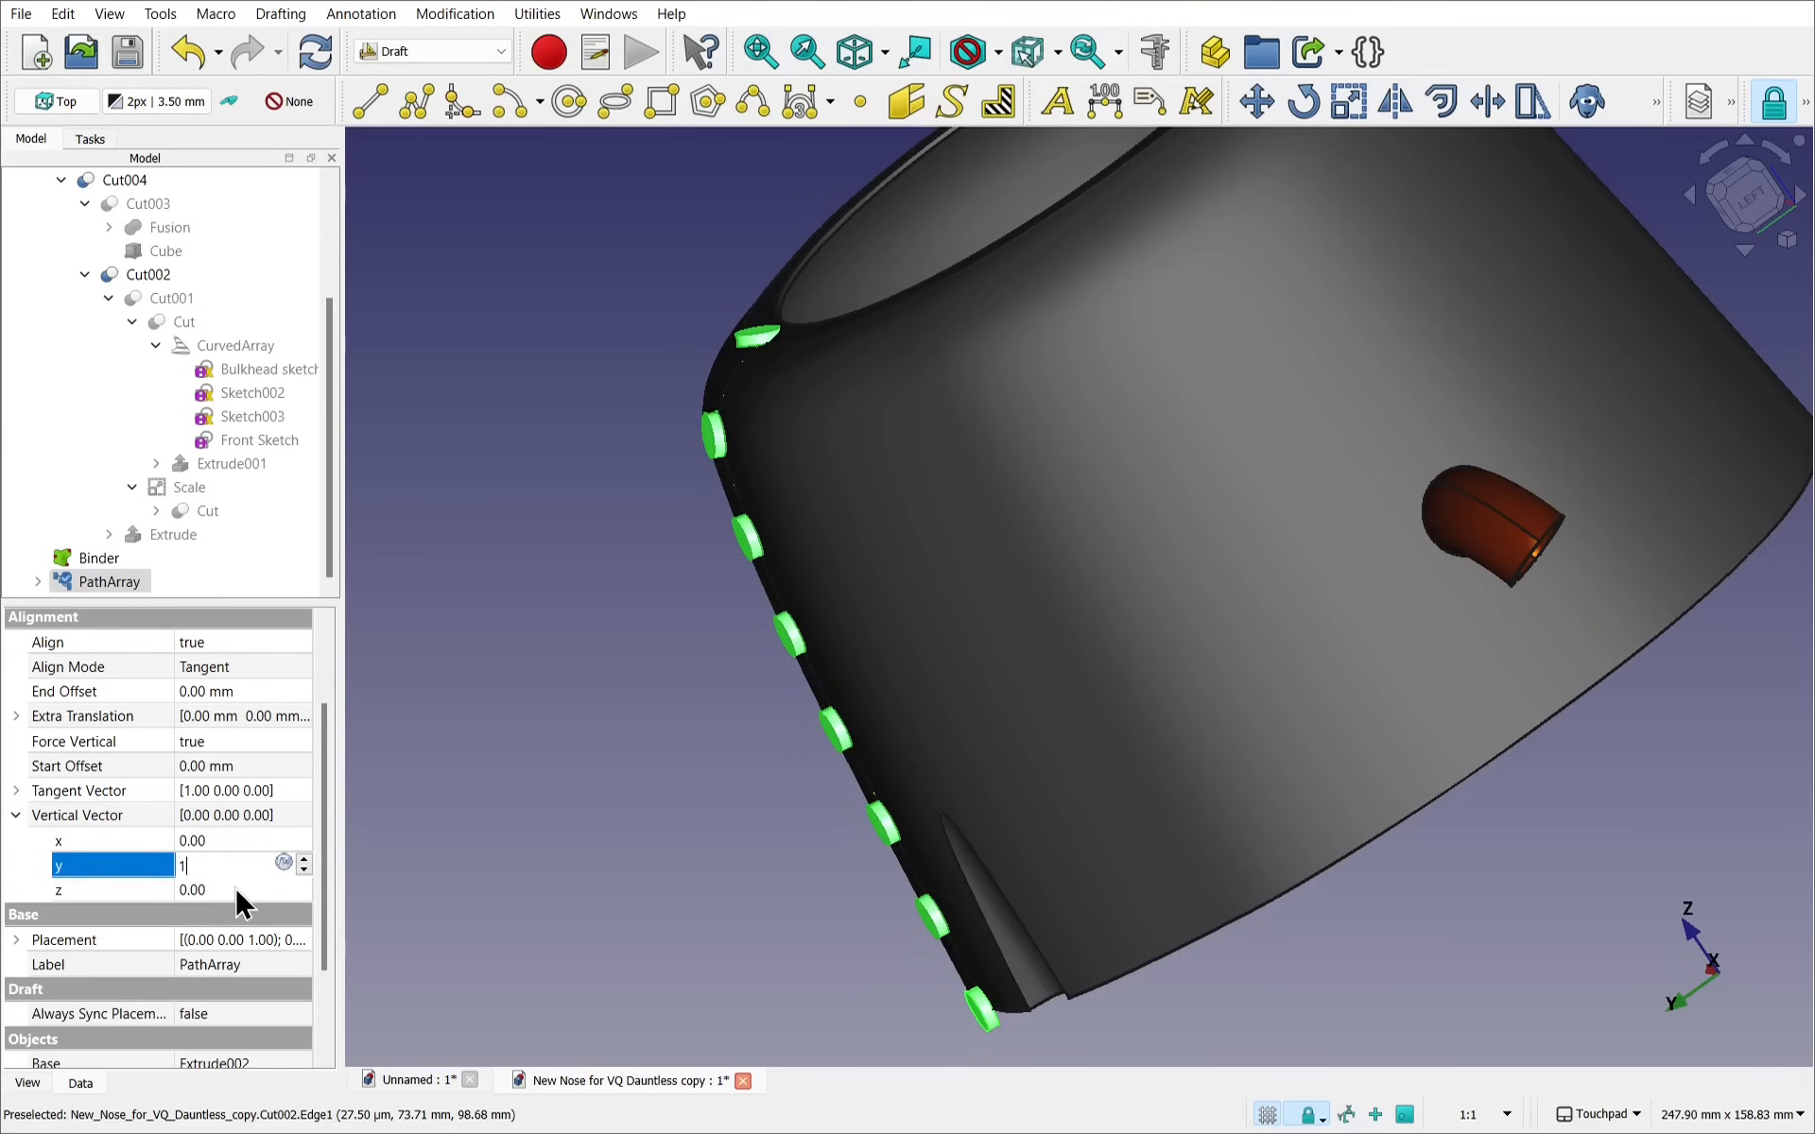
Set the Vertical Vector's z component to 1 and its y component to 0, and deselect the path array
{"action": "left_click", "coordinate": [235, 890]}
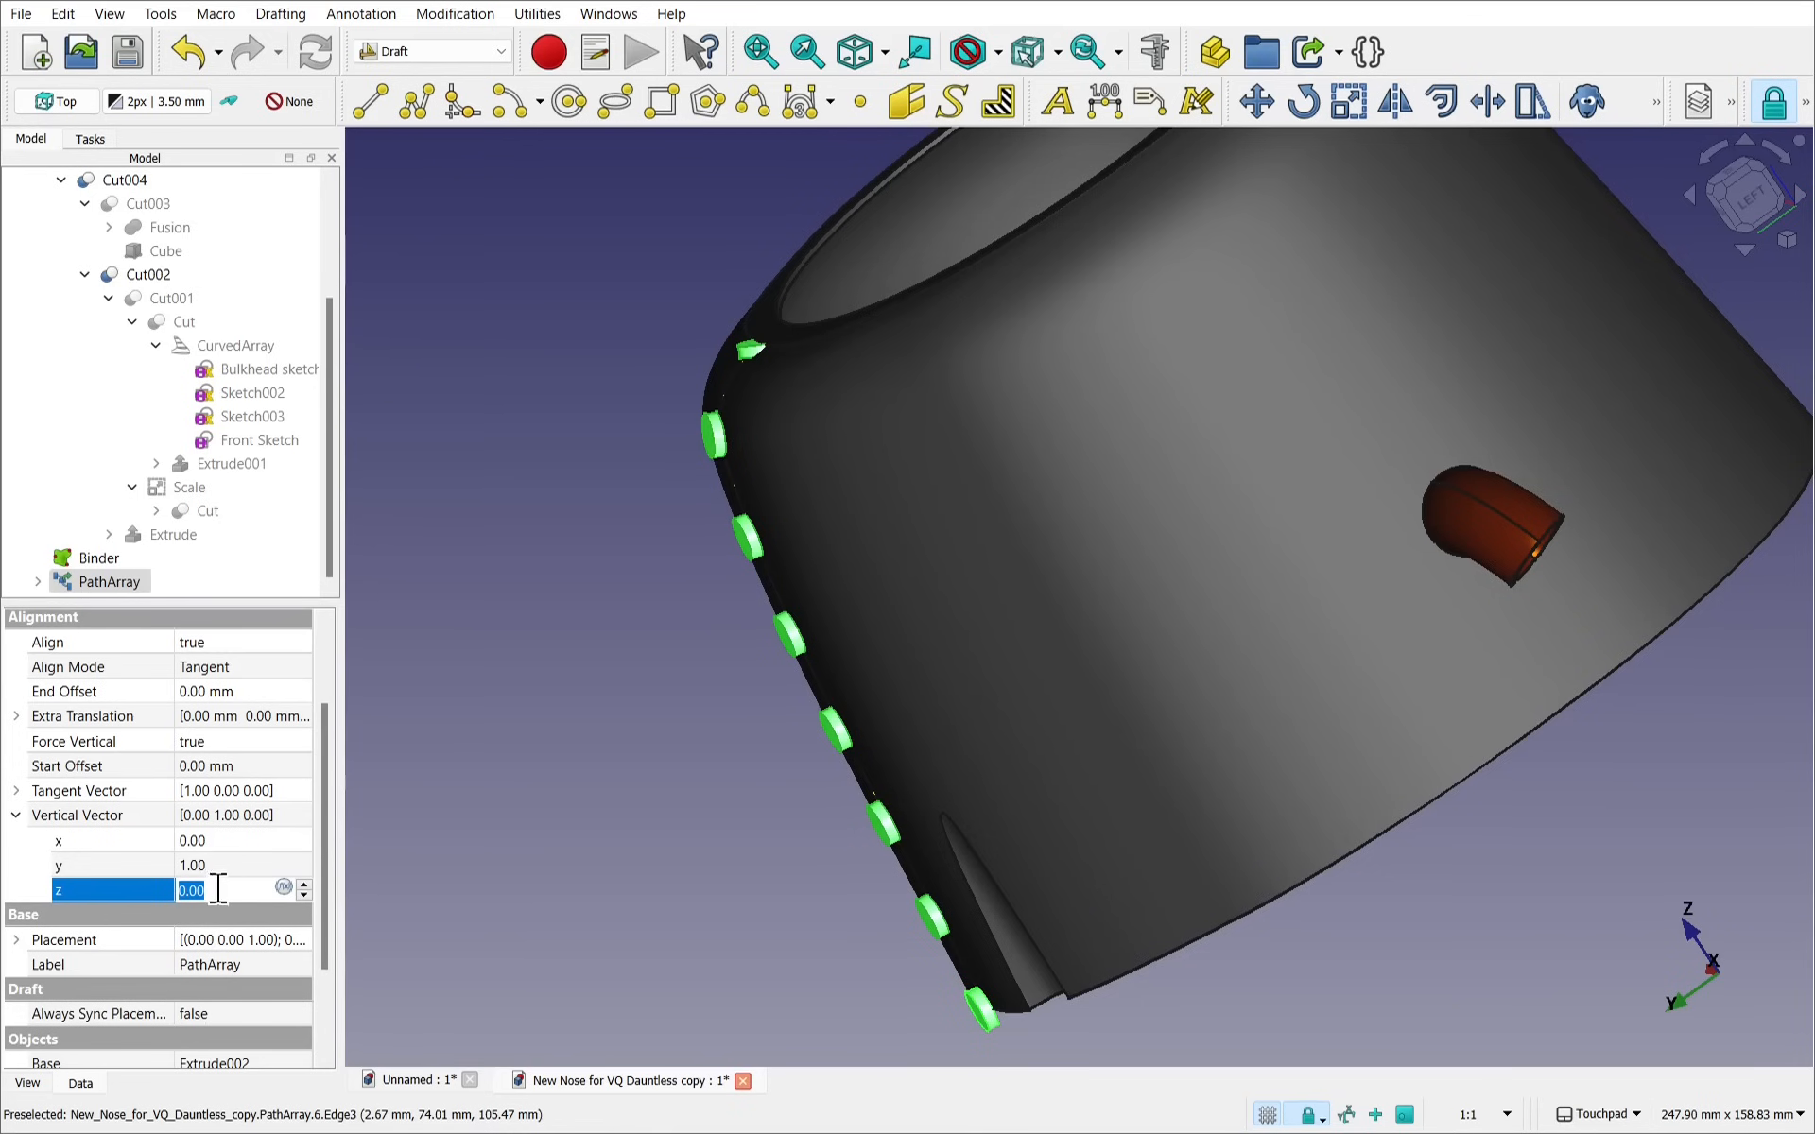
{"action": "type", "text": "1"}
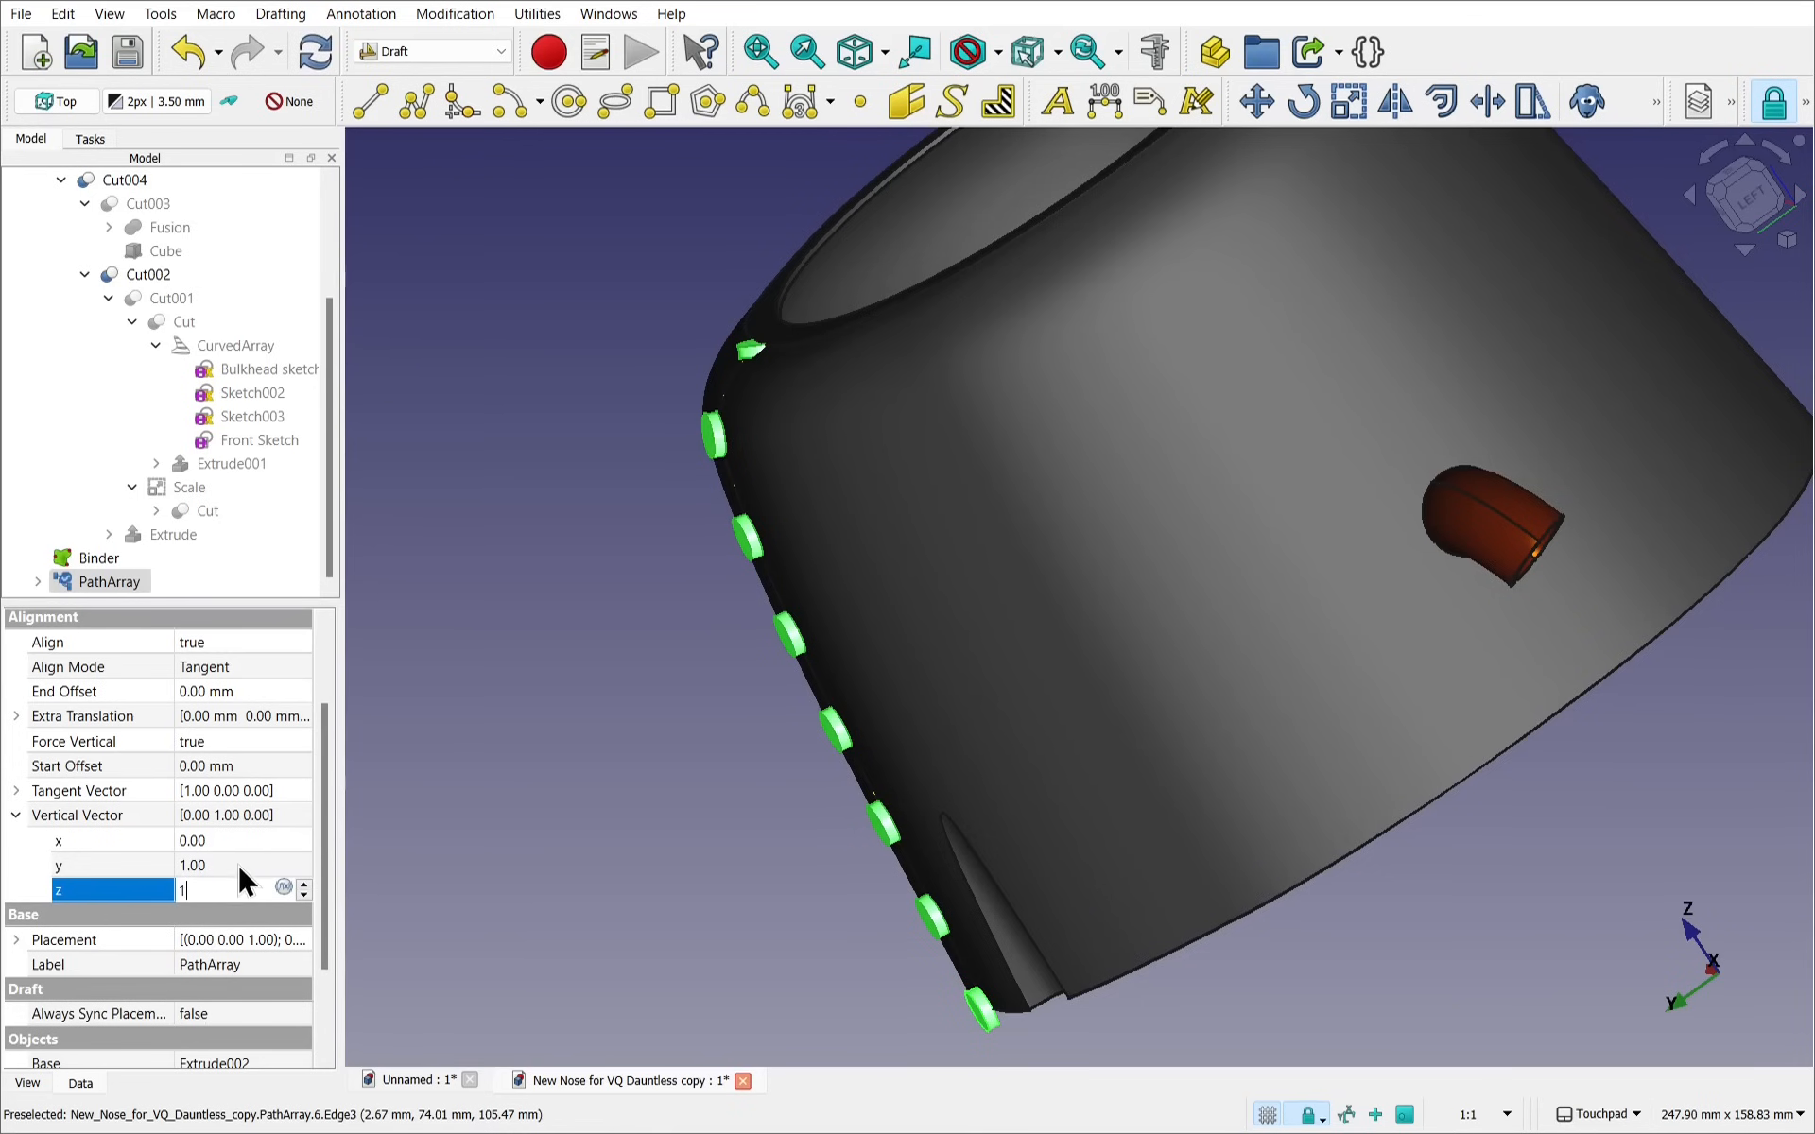
{"action": "left_click", "coordinate": [239, 863]}
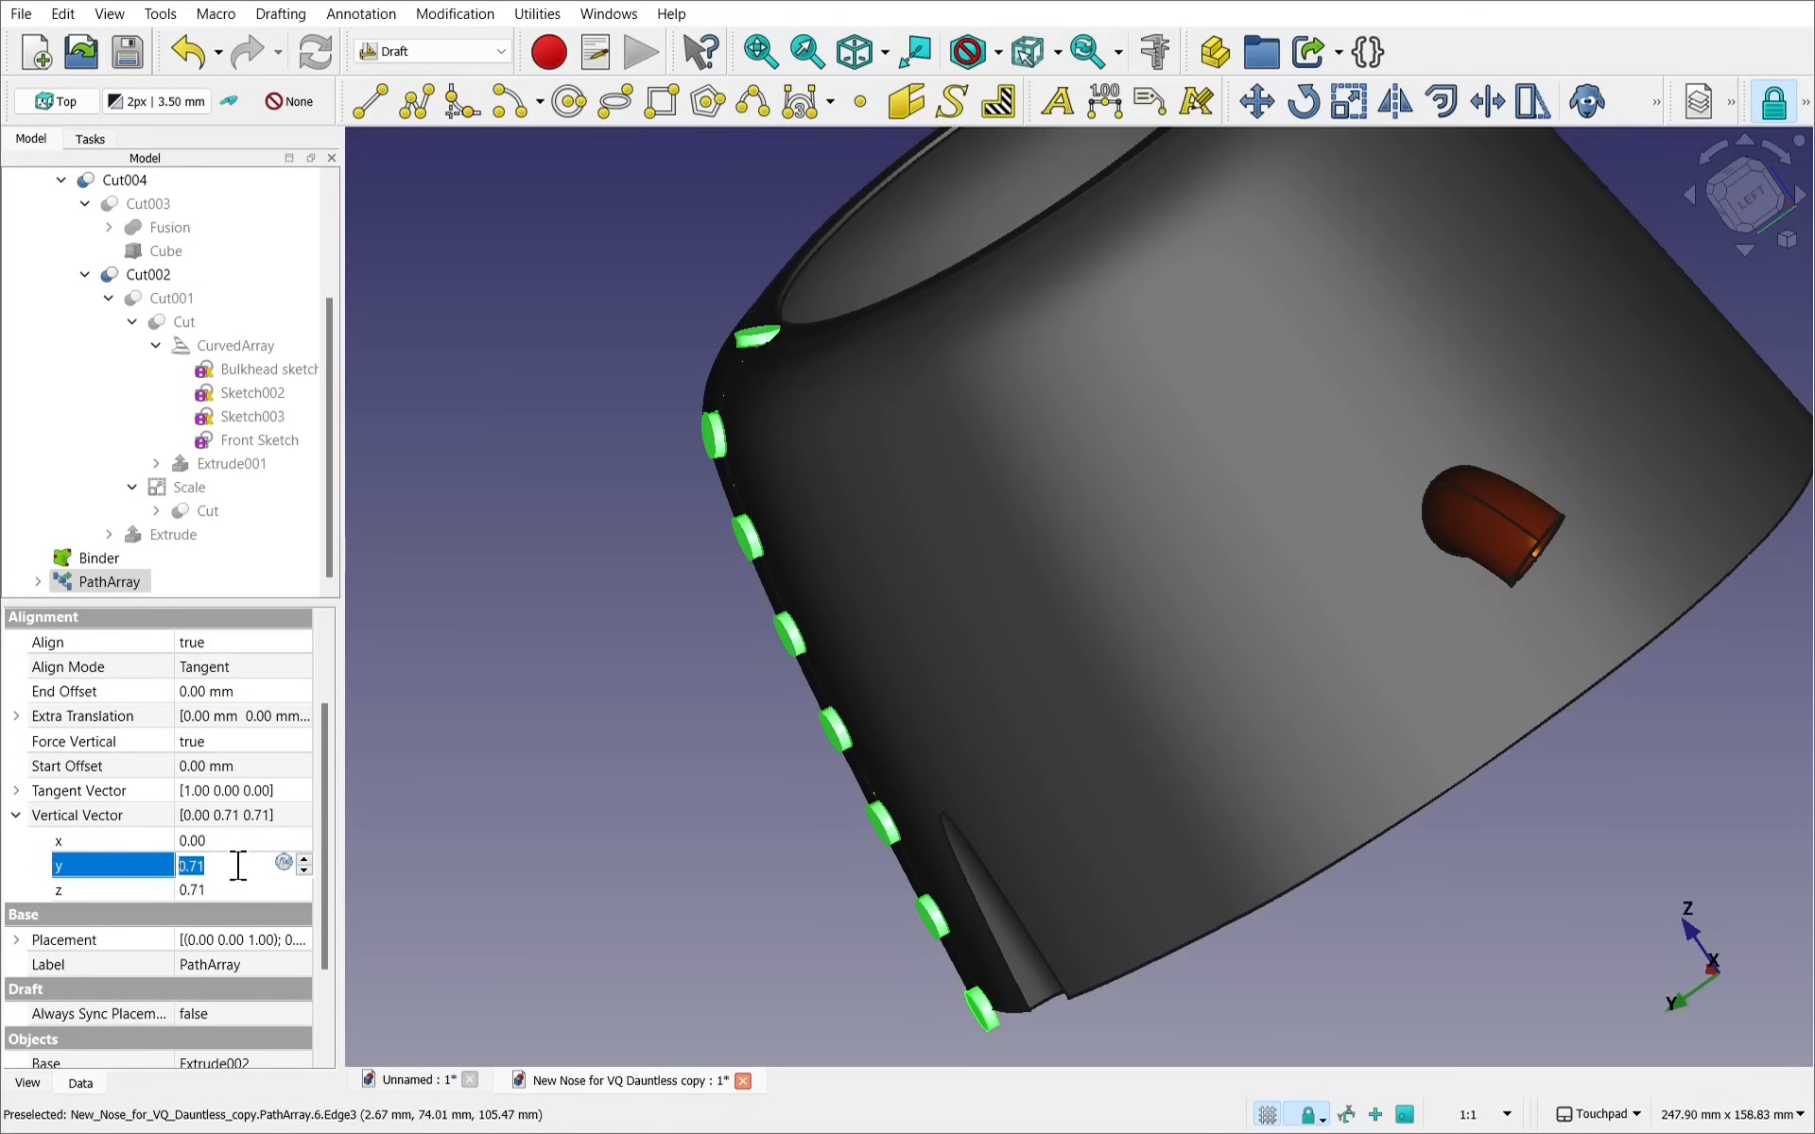
{"action": "type", "text": "0"}
{"action": "left_click", "coordinate": [228, 890]}
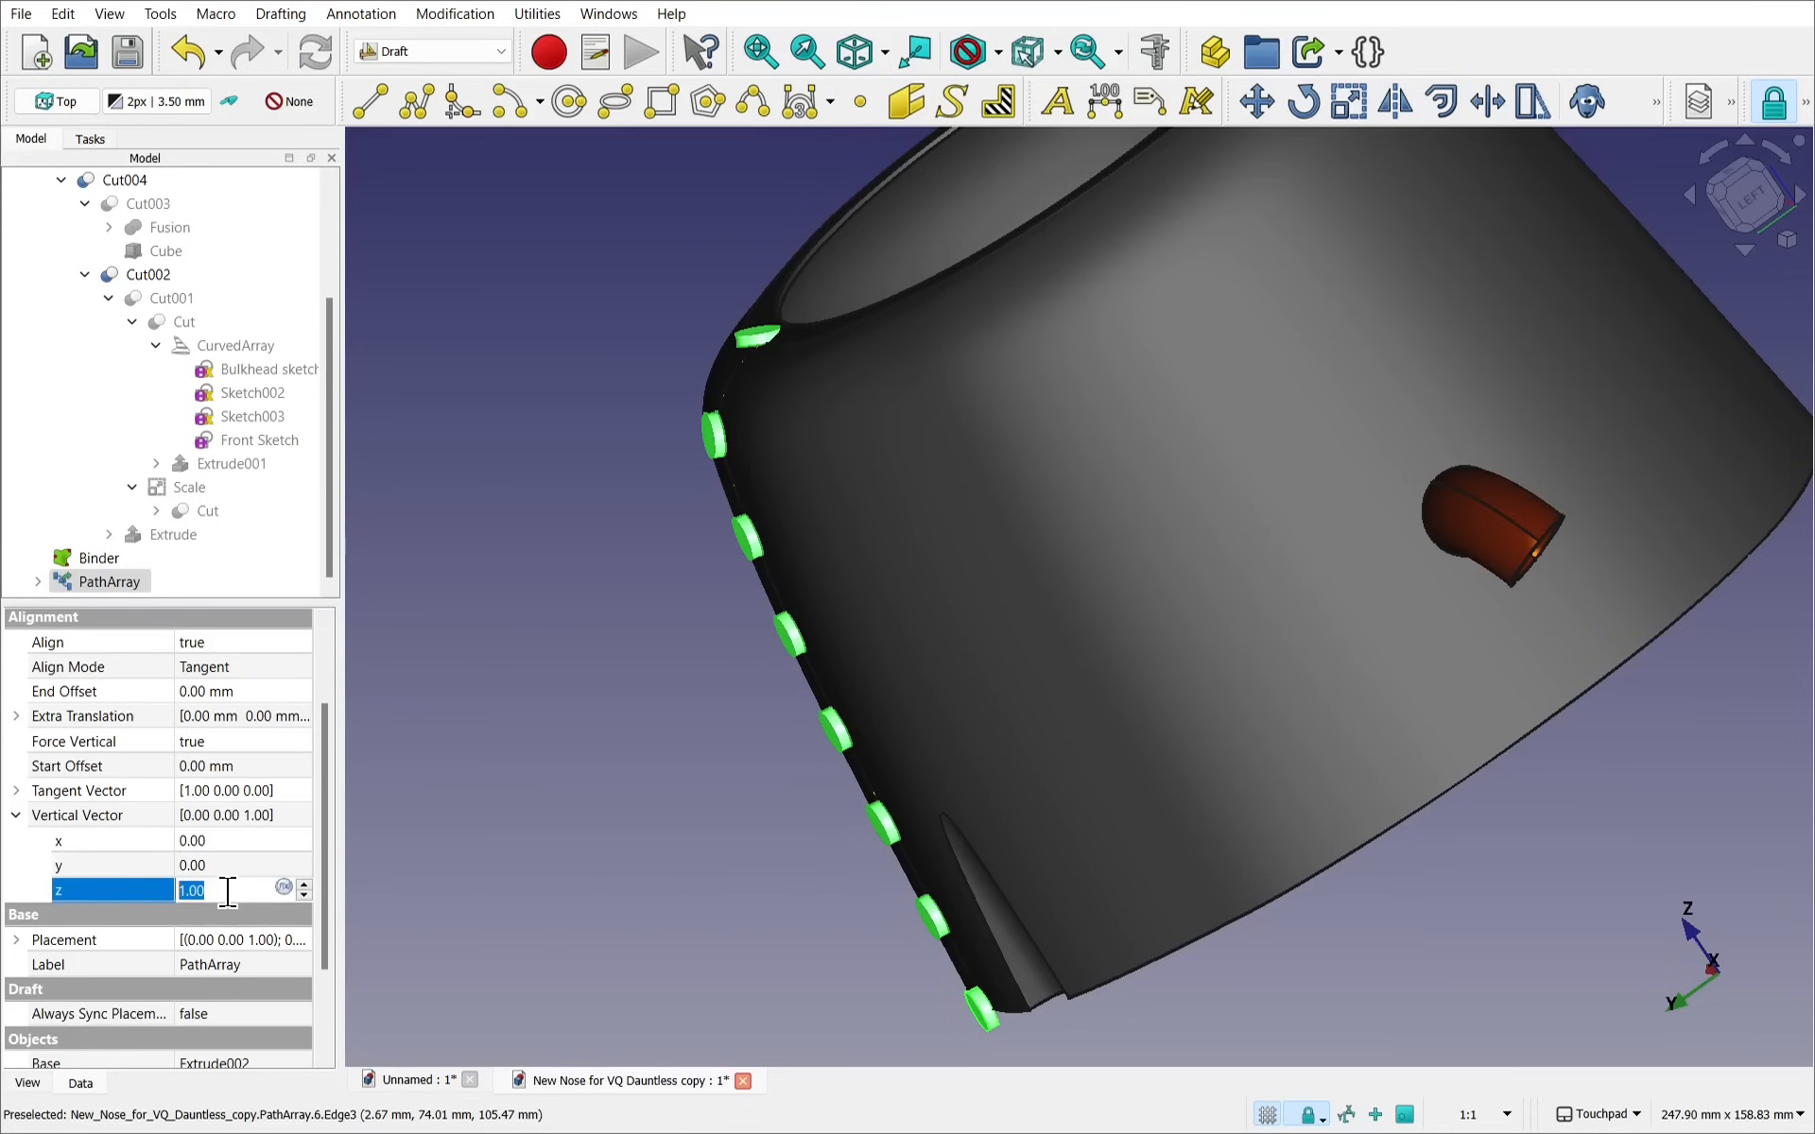
{"action": "left_click", "coordinate": [583, 571]}
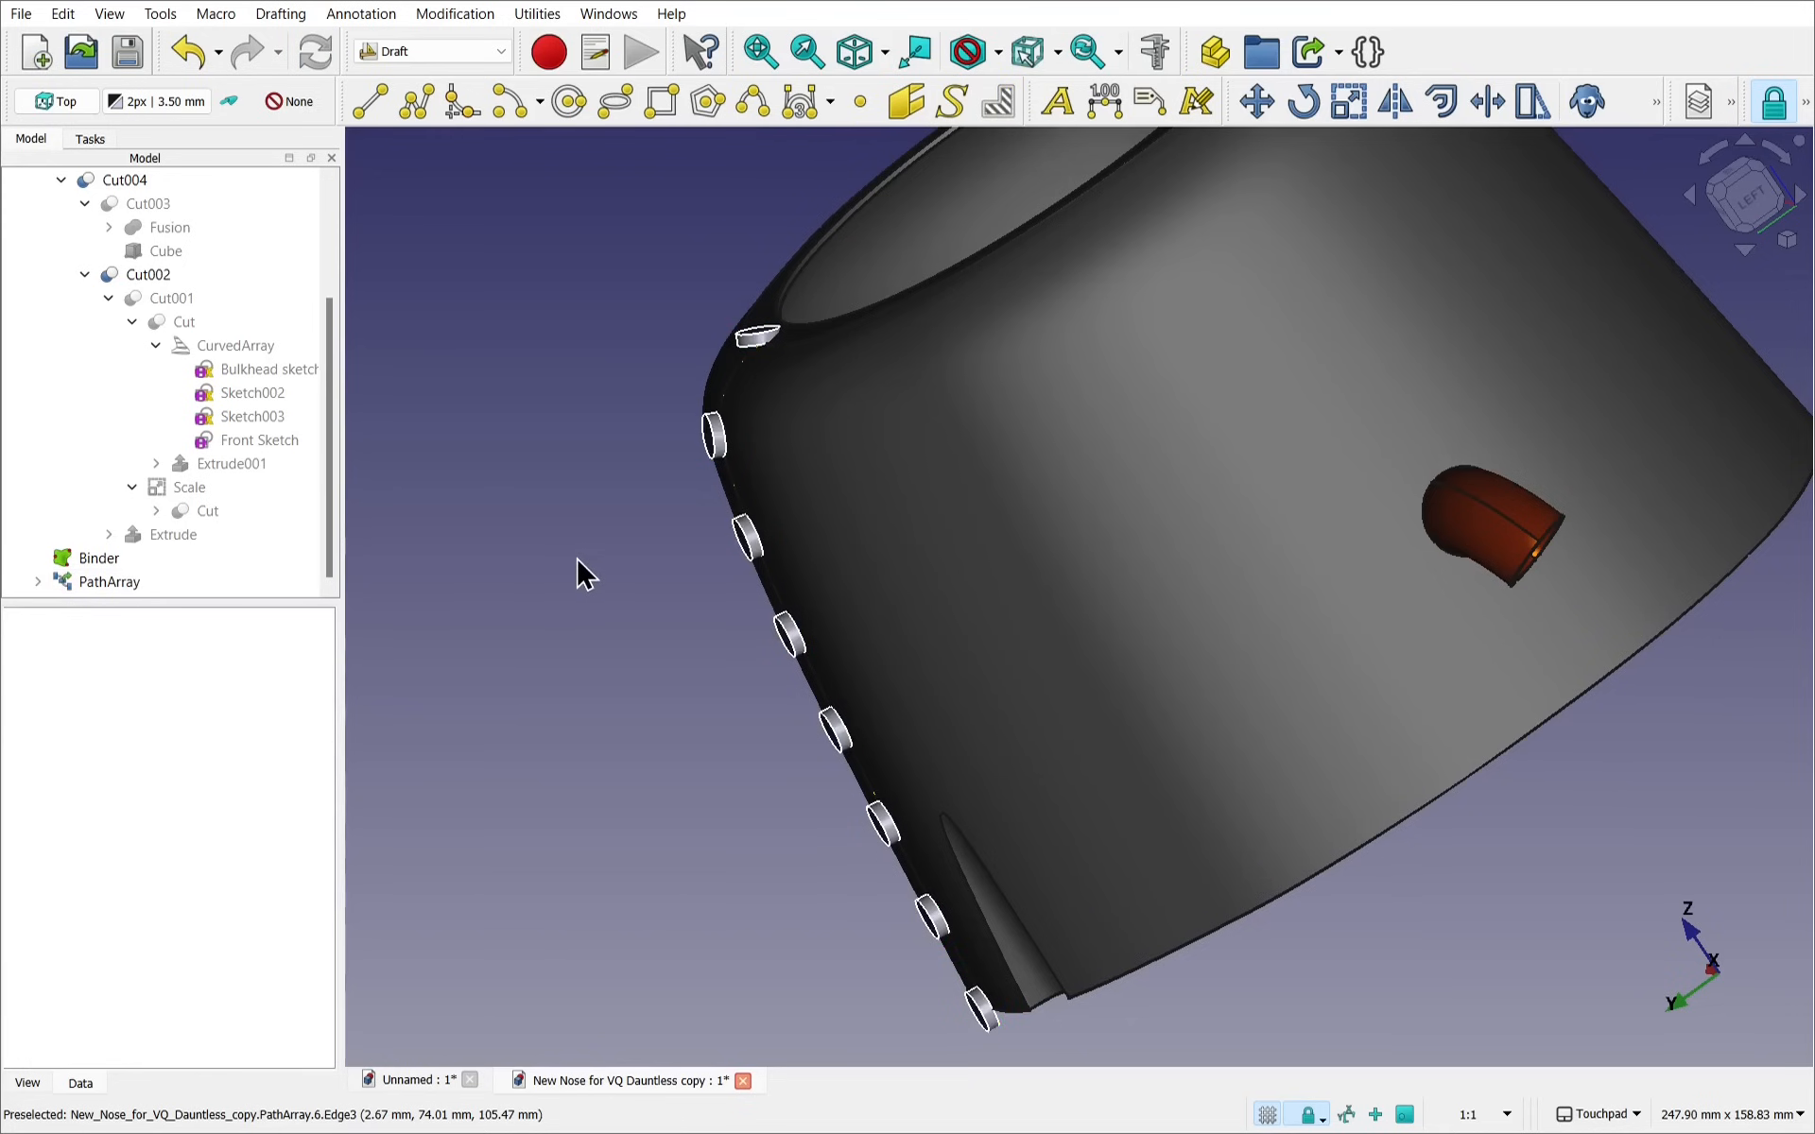
Set the path array's Expand Array property to true
{"action": "left_click_drag", "start_coordinate": [662, 491], "coordinate": [757, 470], "text": "alt"}
{"action": "left_click_drag", "start_coordinate": [851, 326], "coordinate": [1012, 433], "text": "alt"}
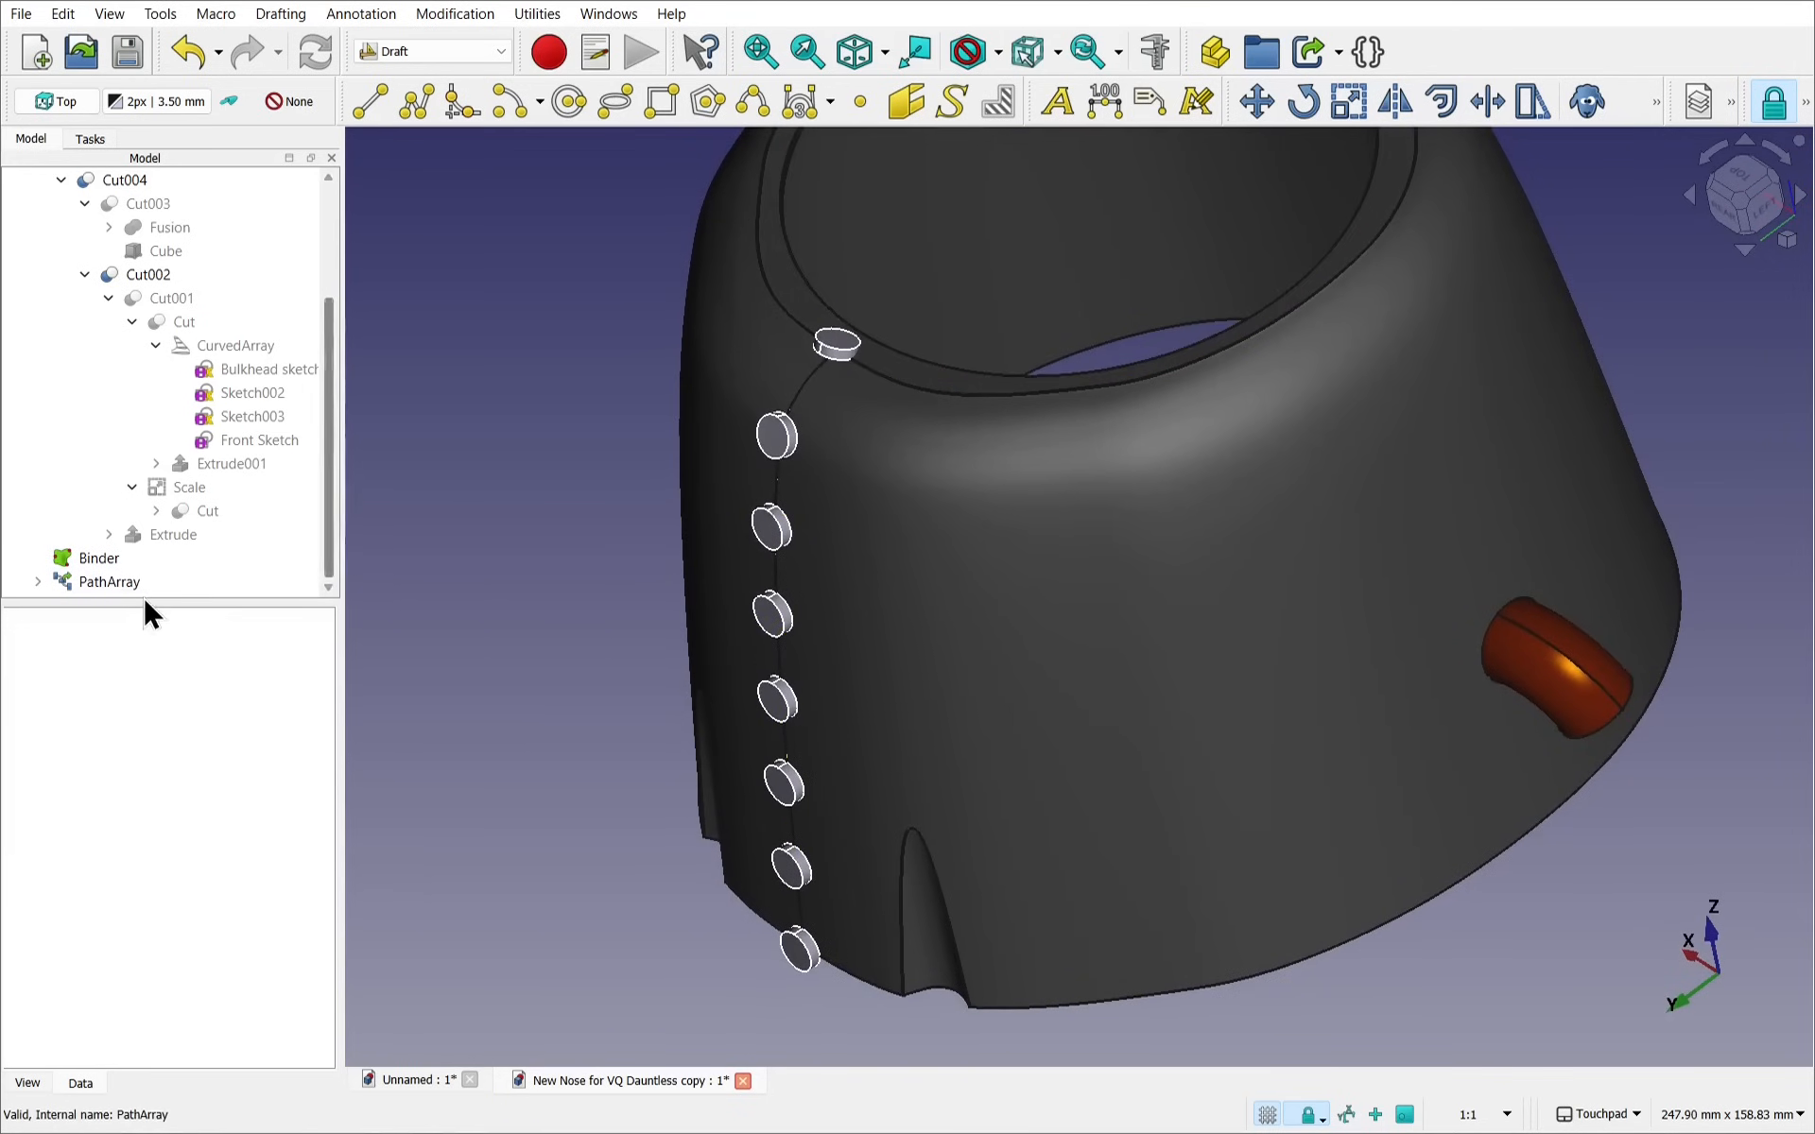
{"action": "left_click", "coordinate": [117, 586]}
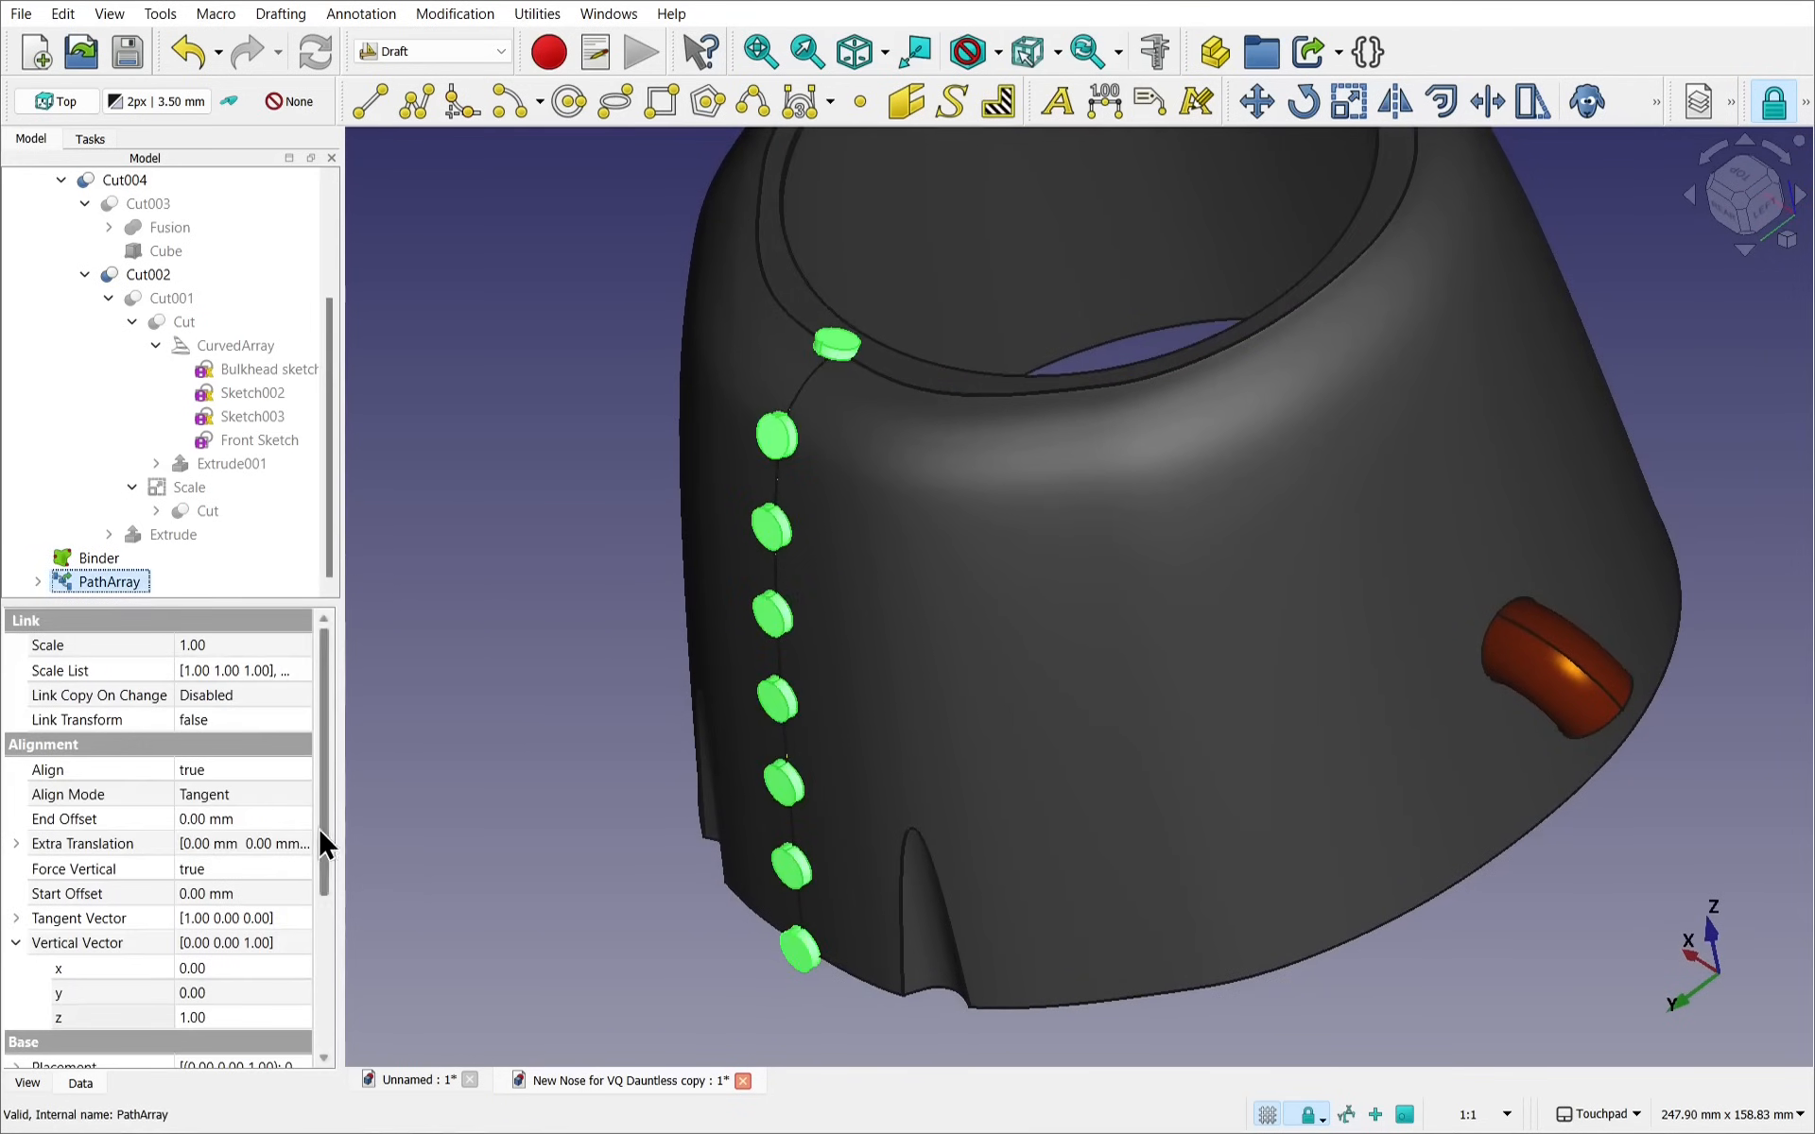
{"action": "left_click_drag", "start_coordinate": [325, 827], "coordinate": [321, 1019]}
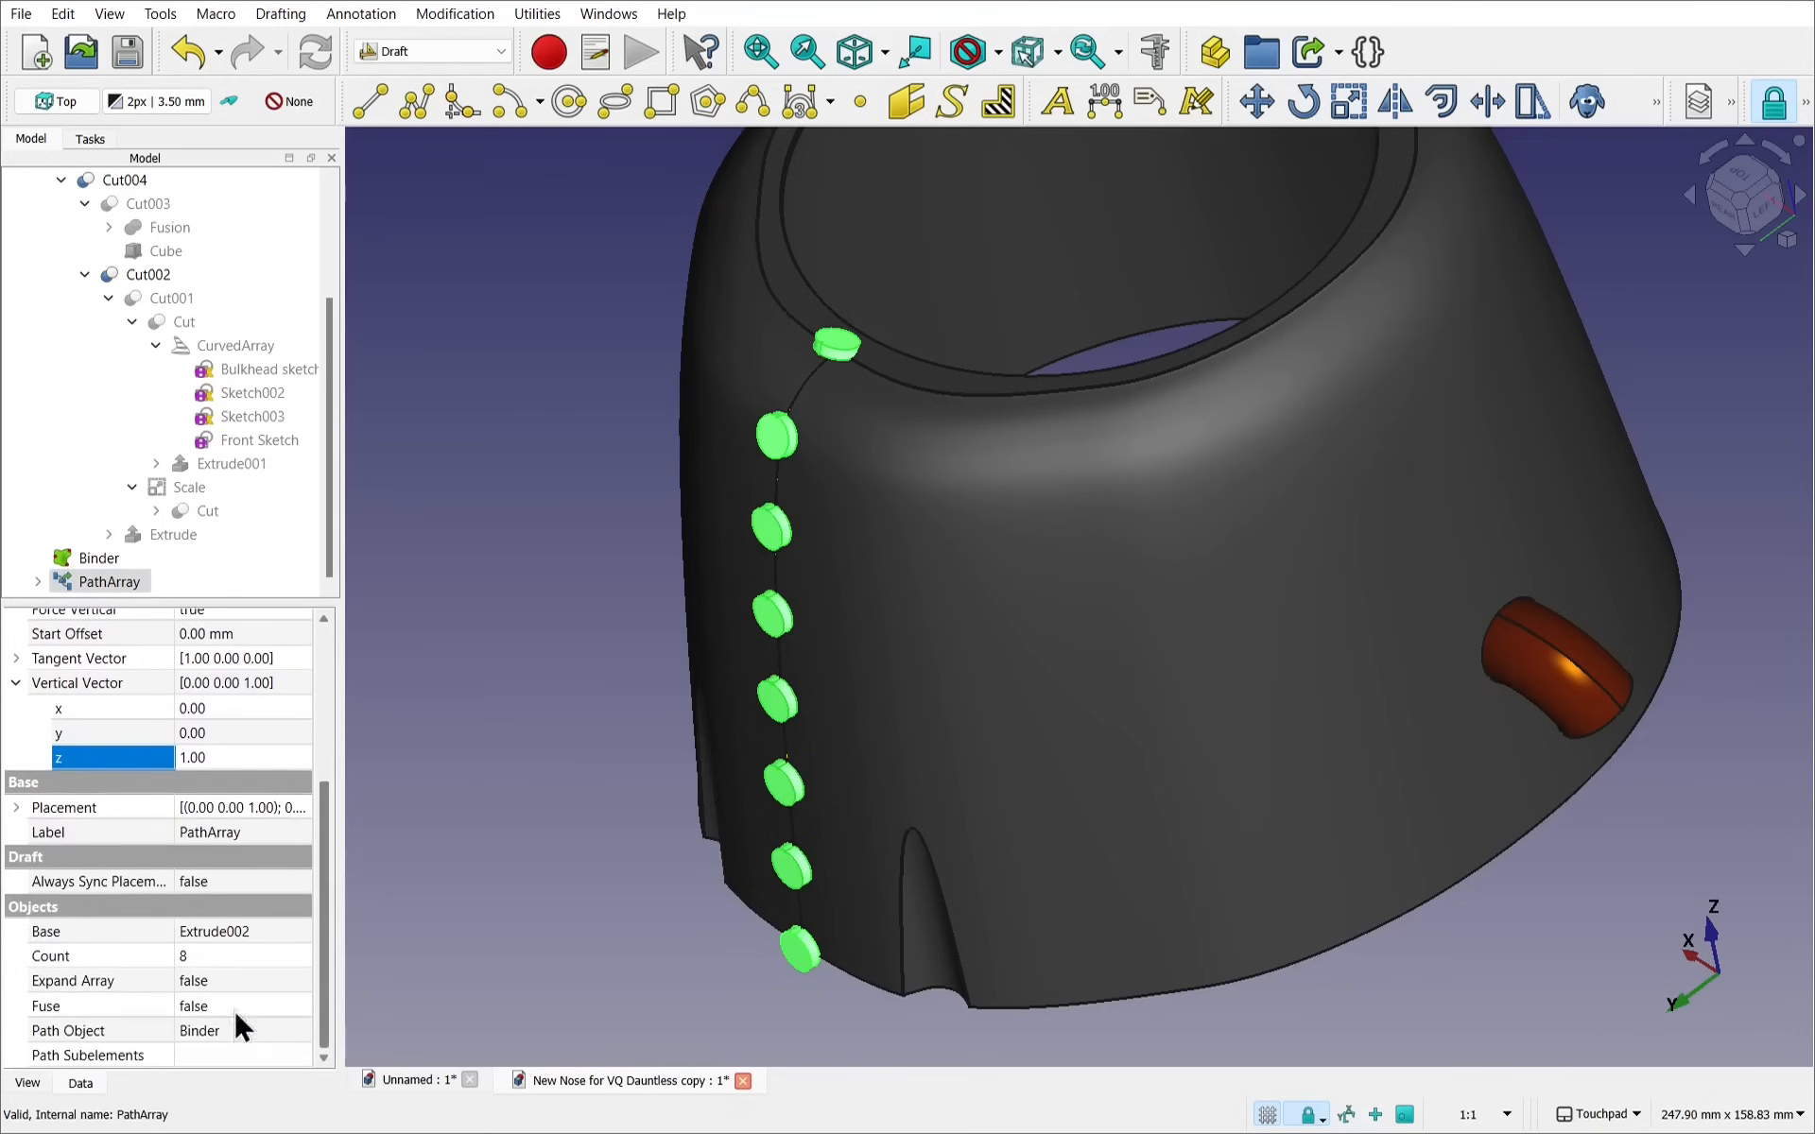
{"action": "left_click", "coordinate": [228, 979]}
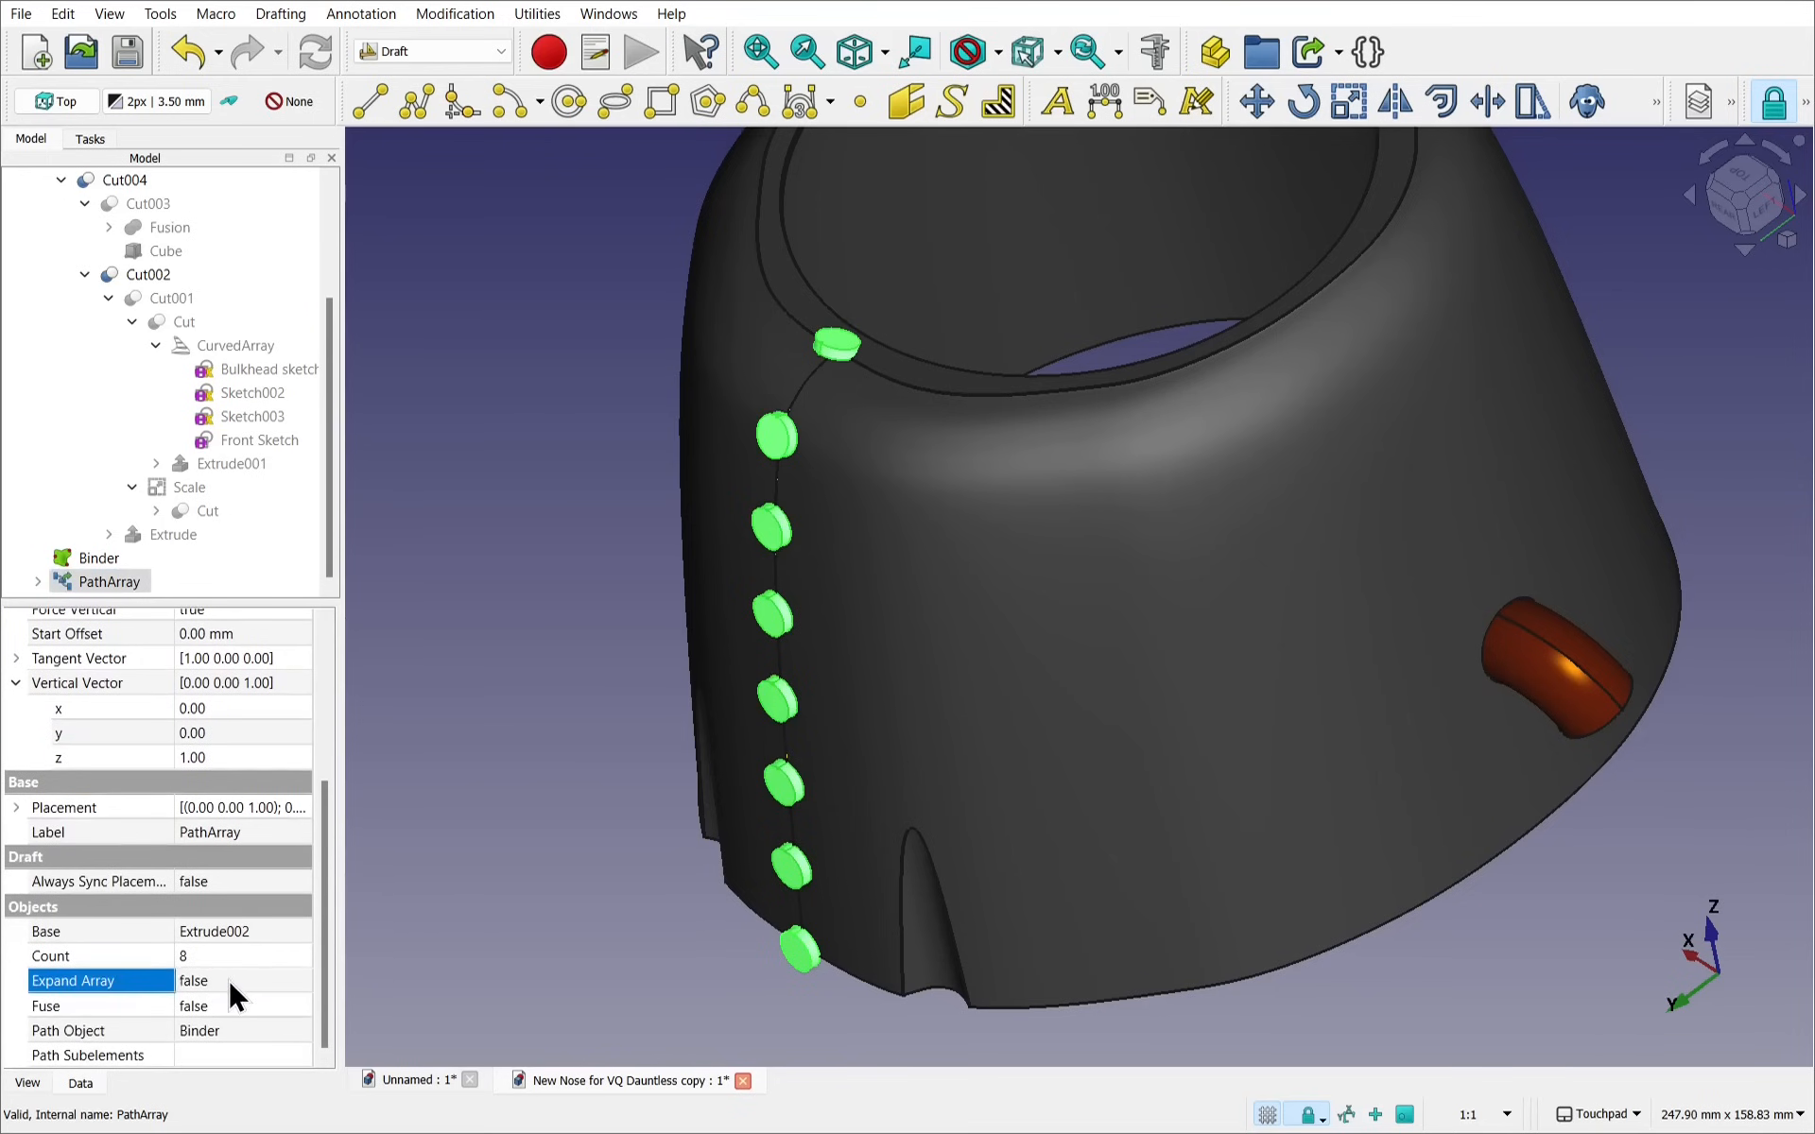
{"action": "left_click", "coordinate": [224, 983]}
{"action": "left_click", "coordinate": [219, 1023]}
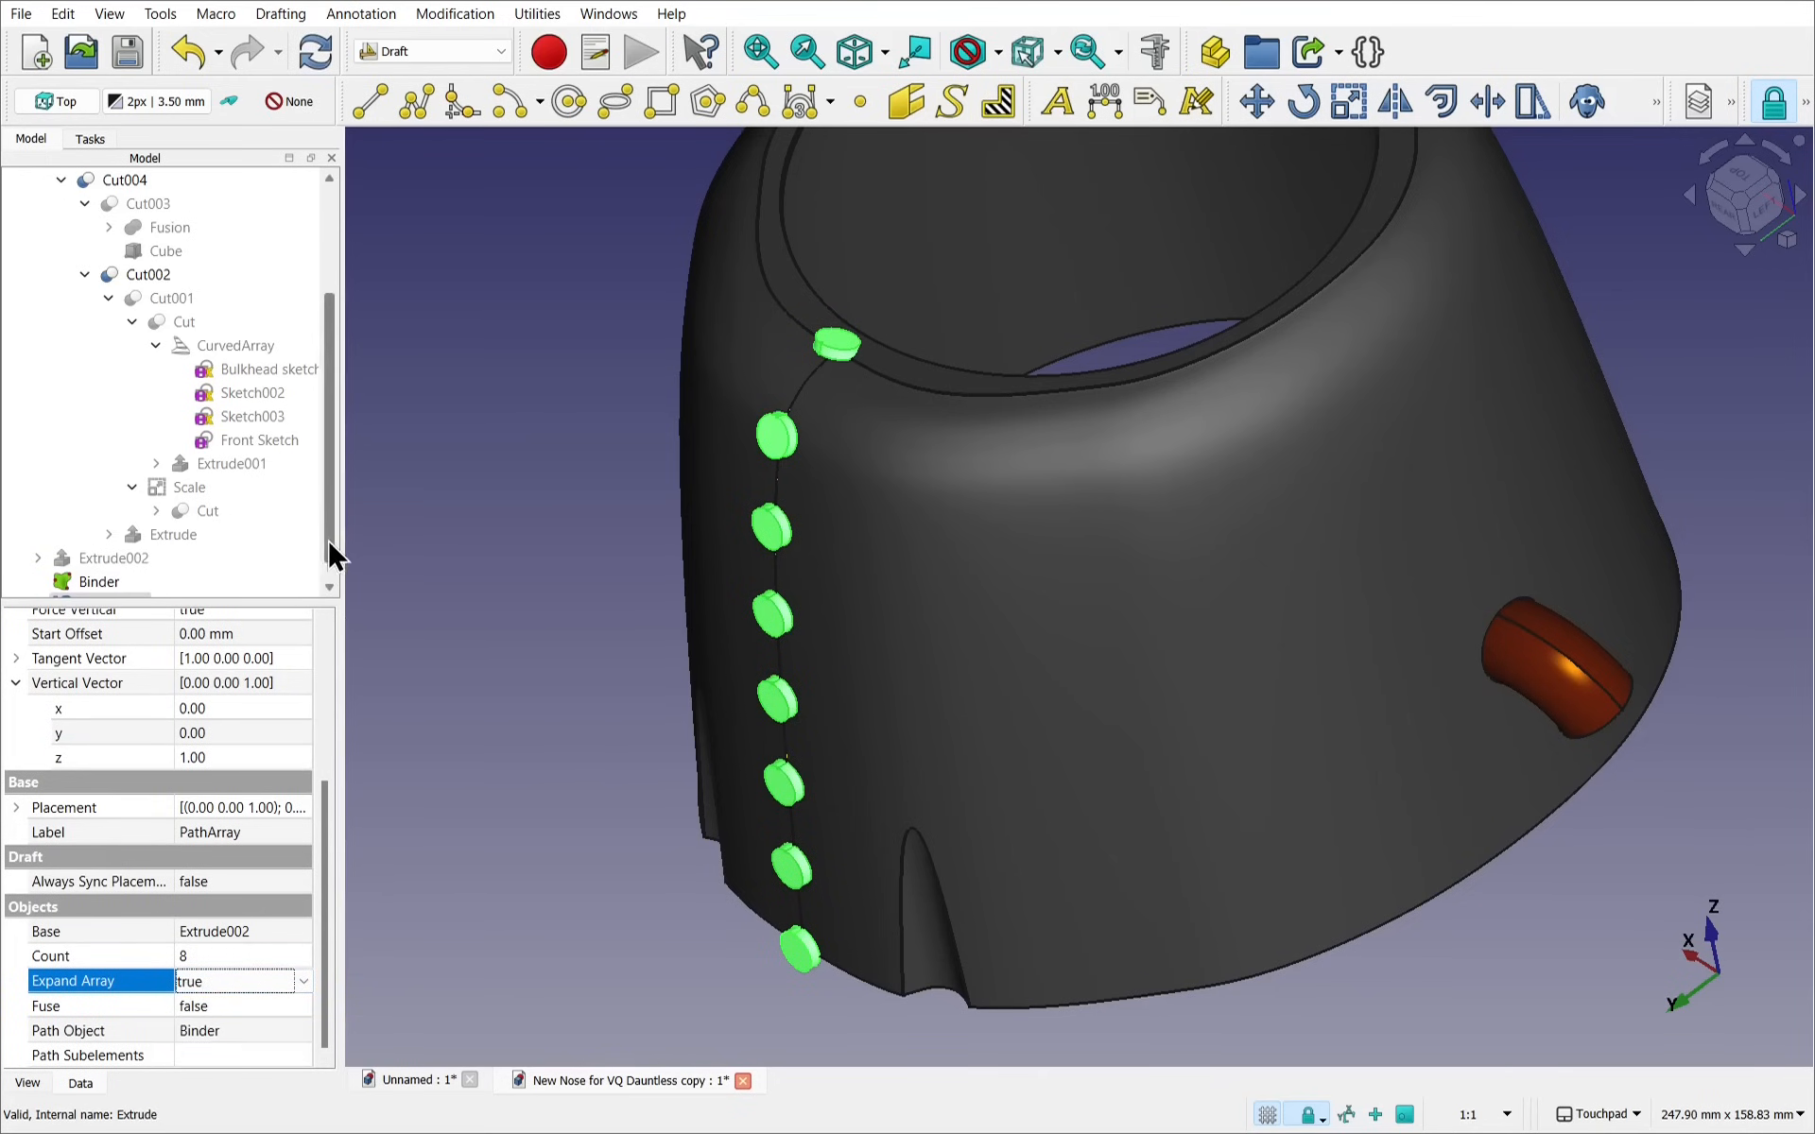
{"action": "left_click_drag", "start_coordinate": [328, 542], "coordinate": [339, 621]}
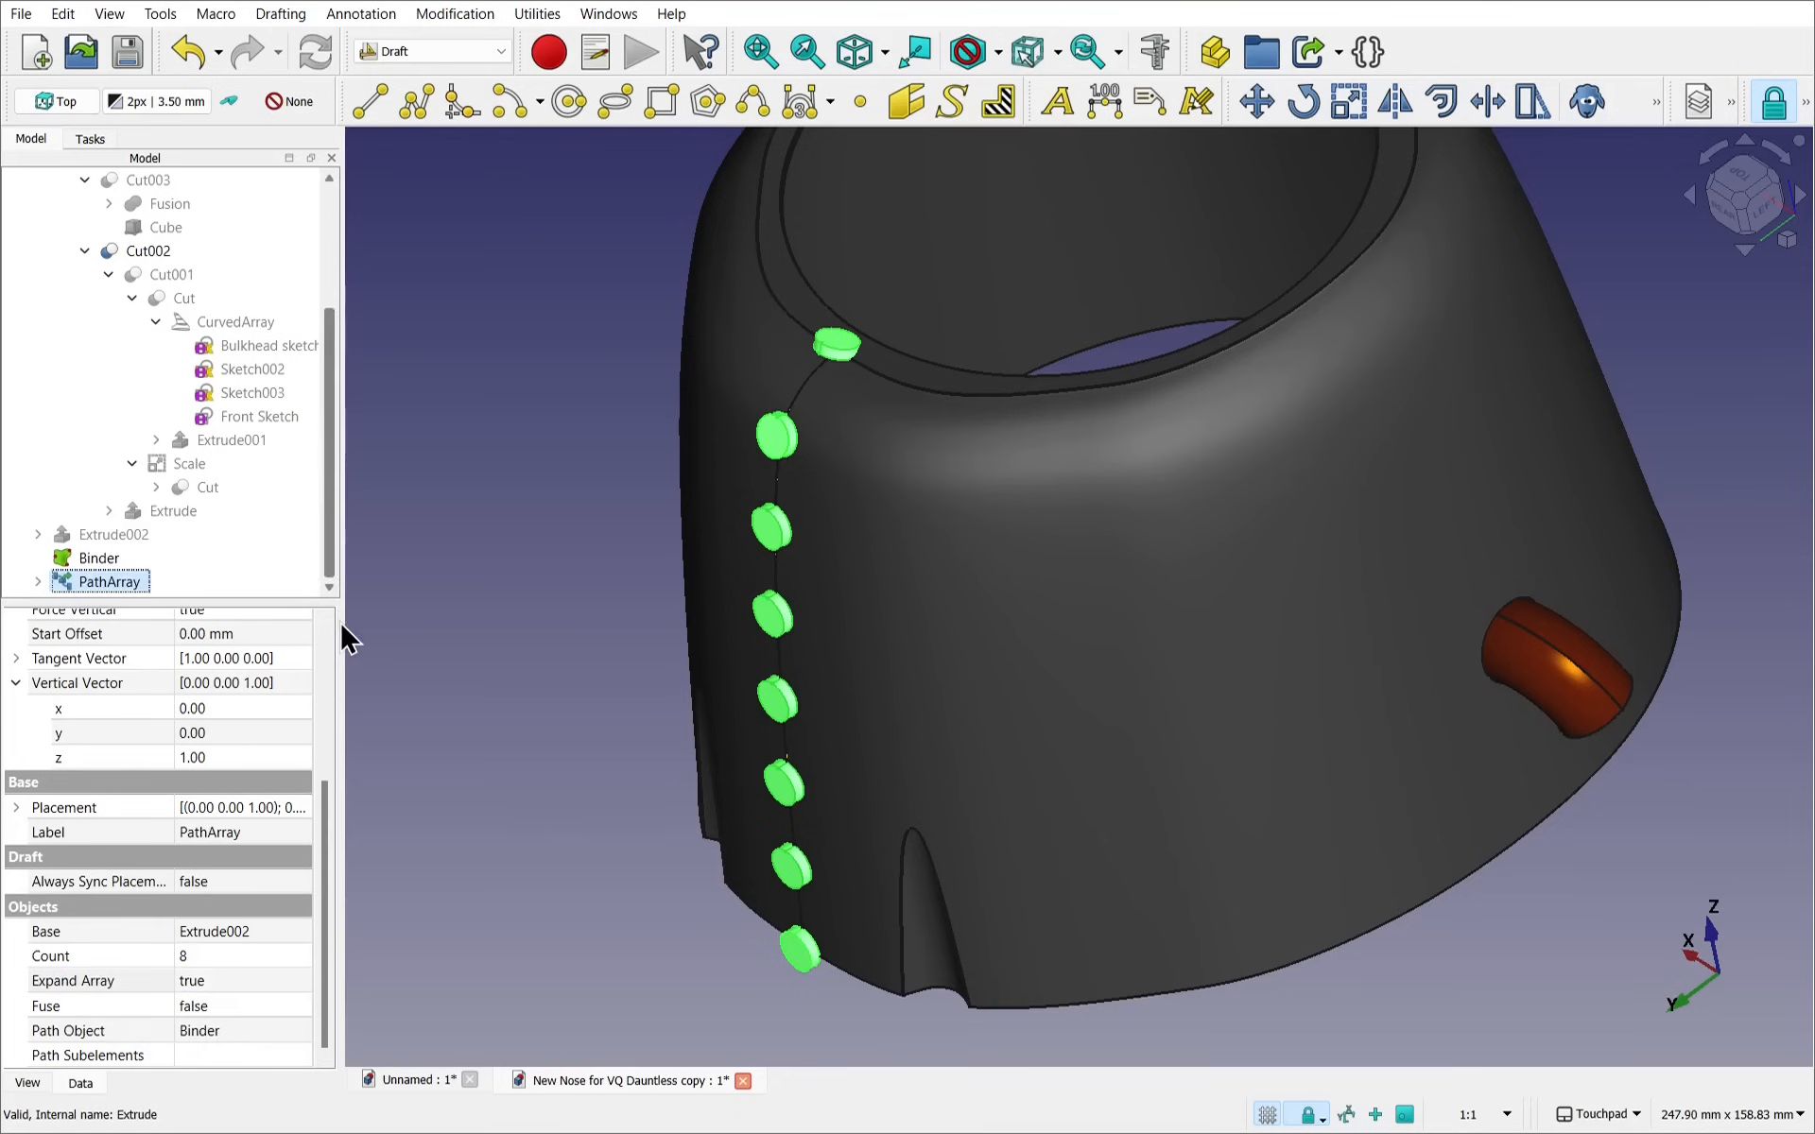
{"action": "left_click", "coordinate": [425, 607]}
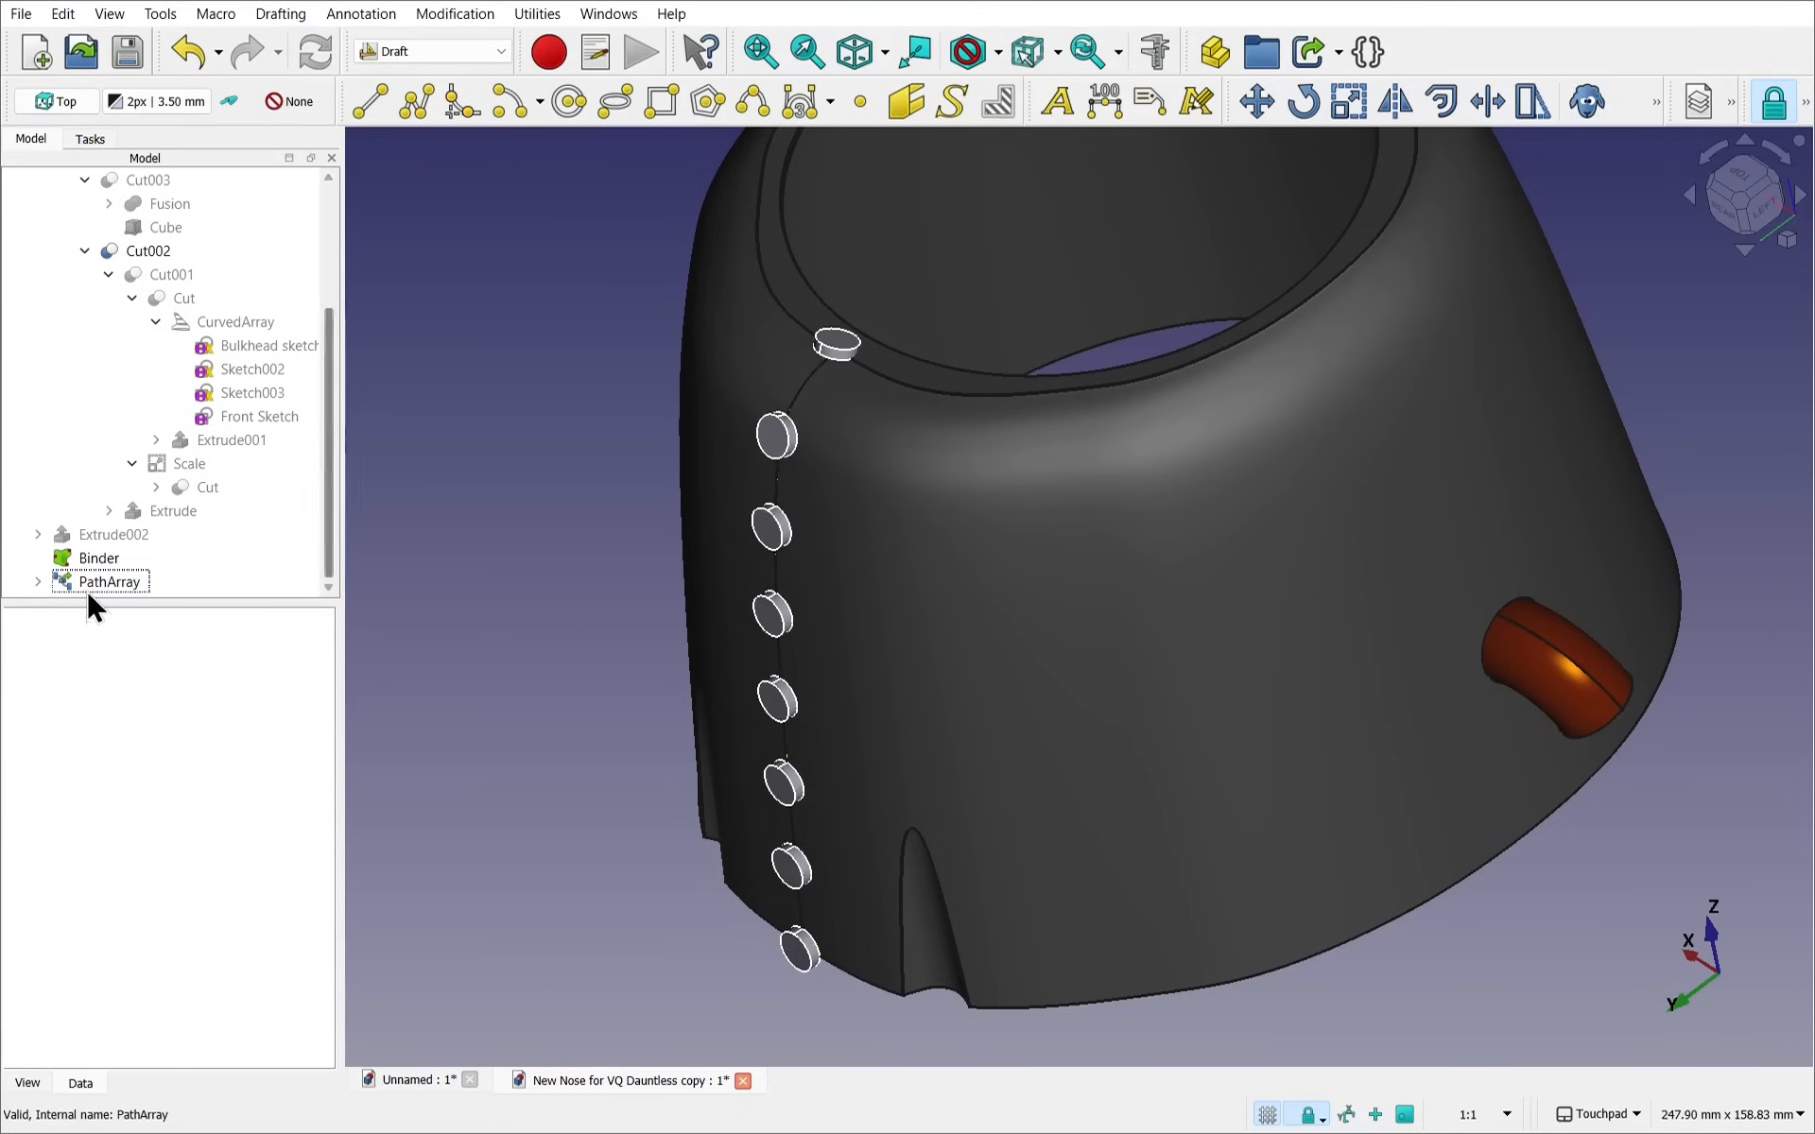
Open the Transform tool on the uppermost disc of the expanded path array and cancel it
{"action": "left_click", "coordinate": [38, 581]}
{"action": "left_click_drag", "start_coordinate": [326, 469], "coordinate": [331, 561]}
{"action": "left_click", "coordinate": [142, 583]}
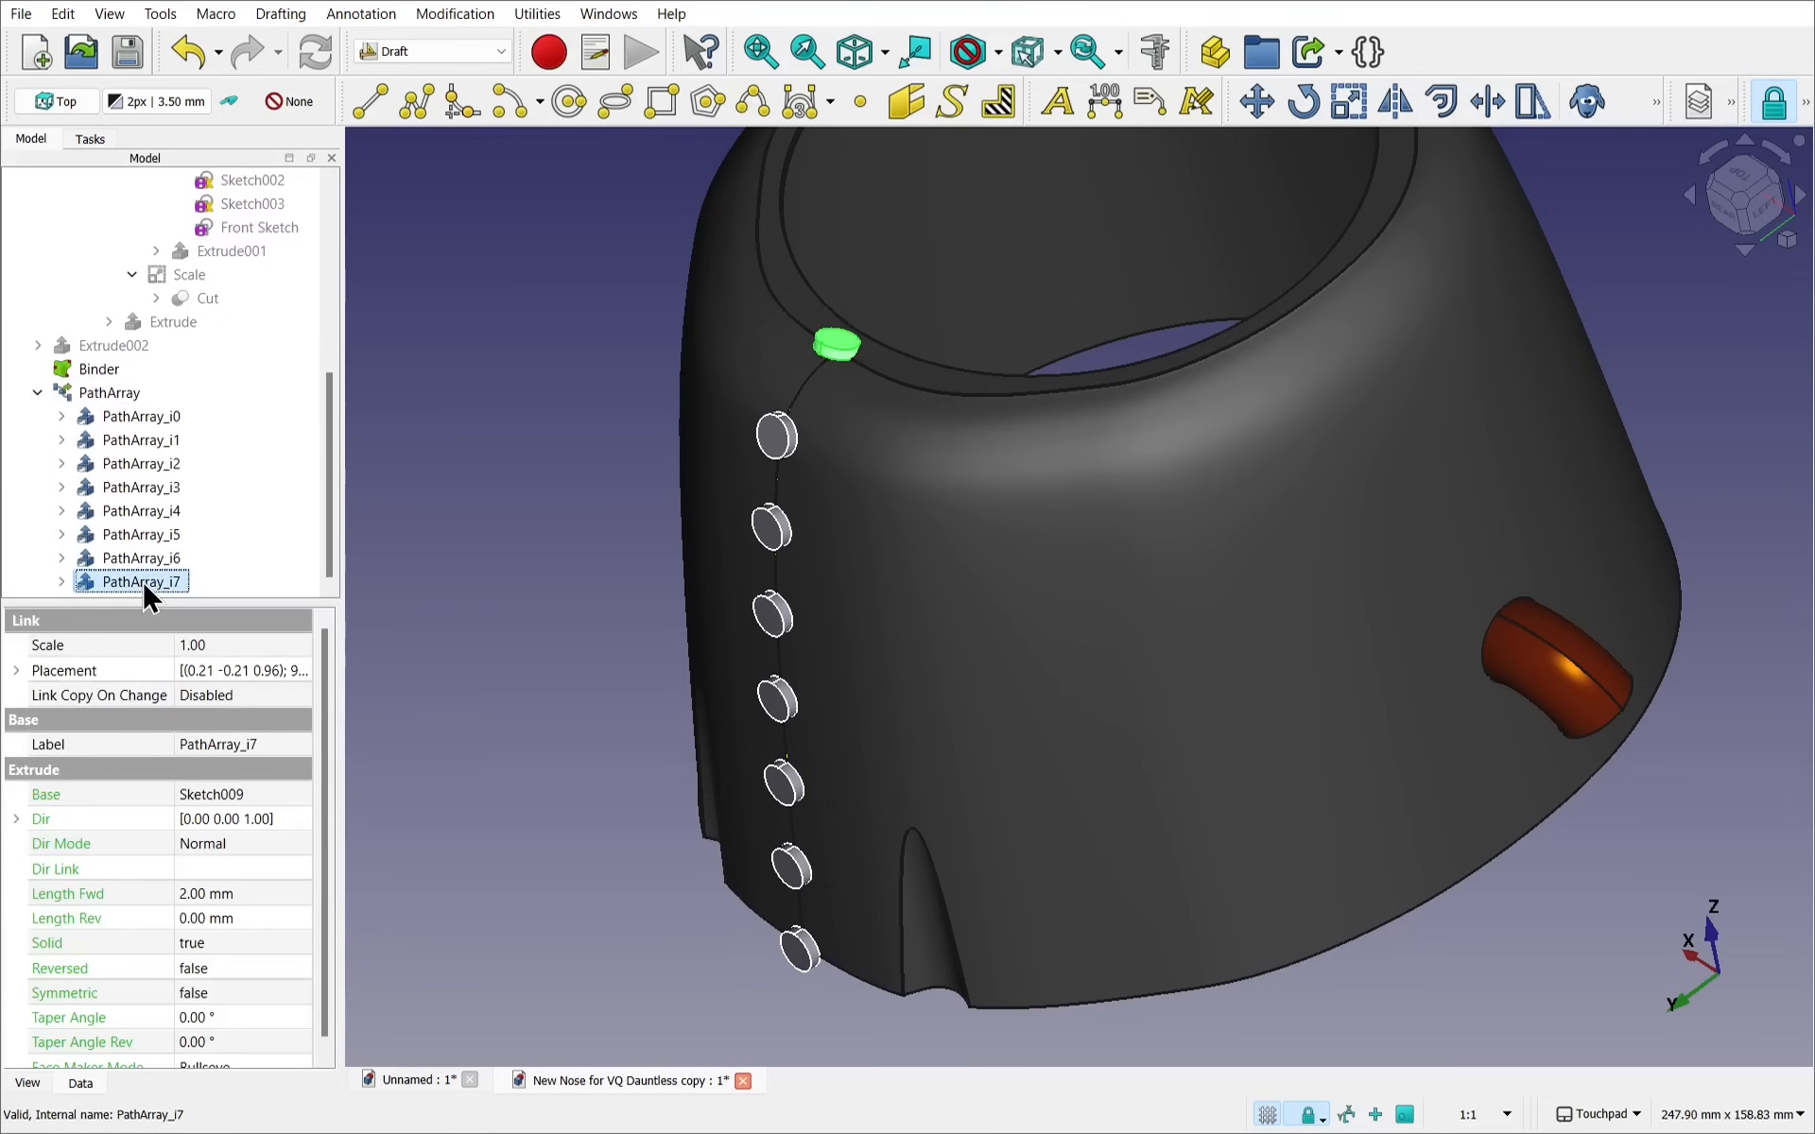
{"action": "right_click", "coordinate": [144, 580]}
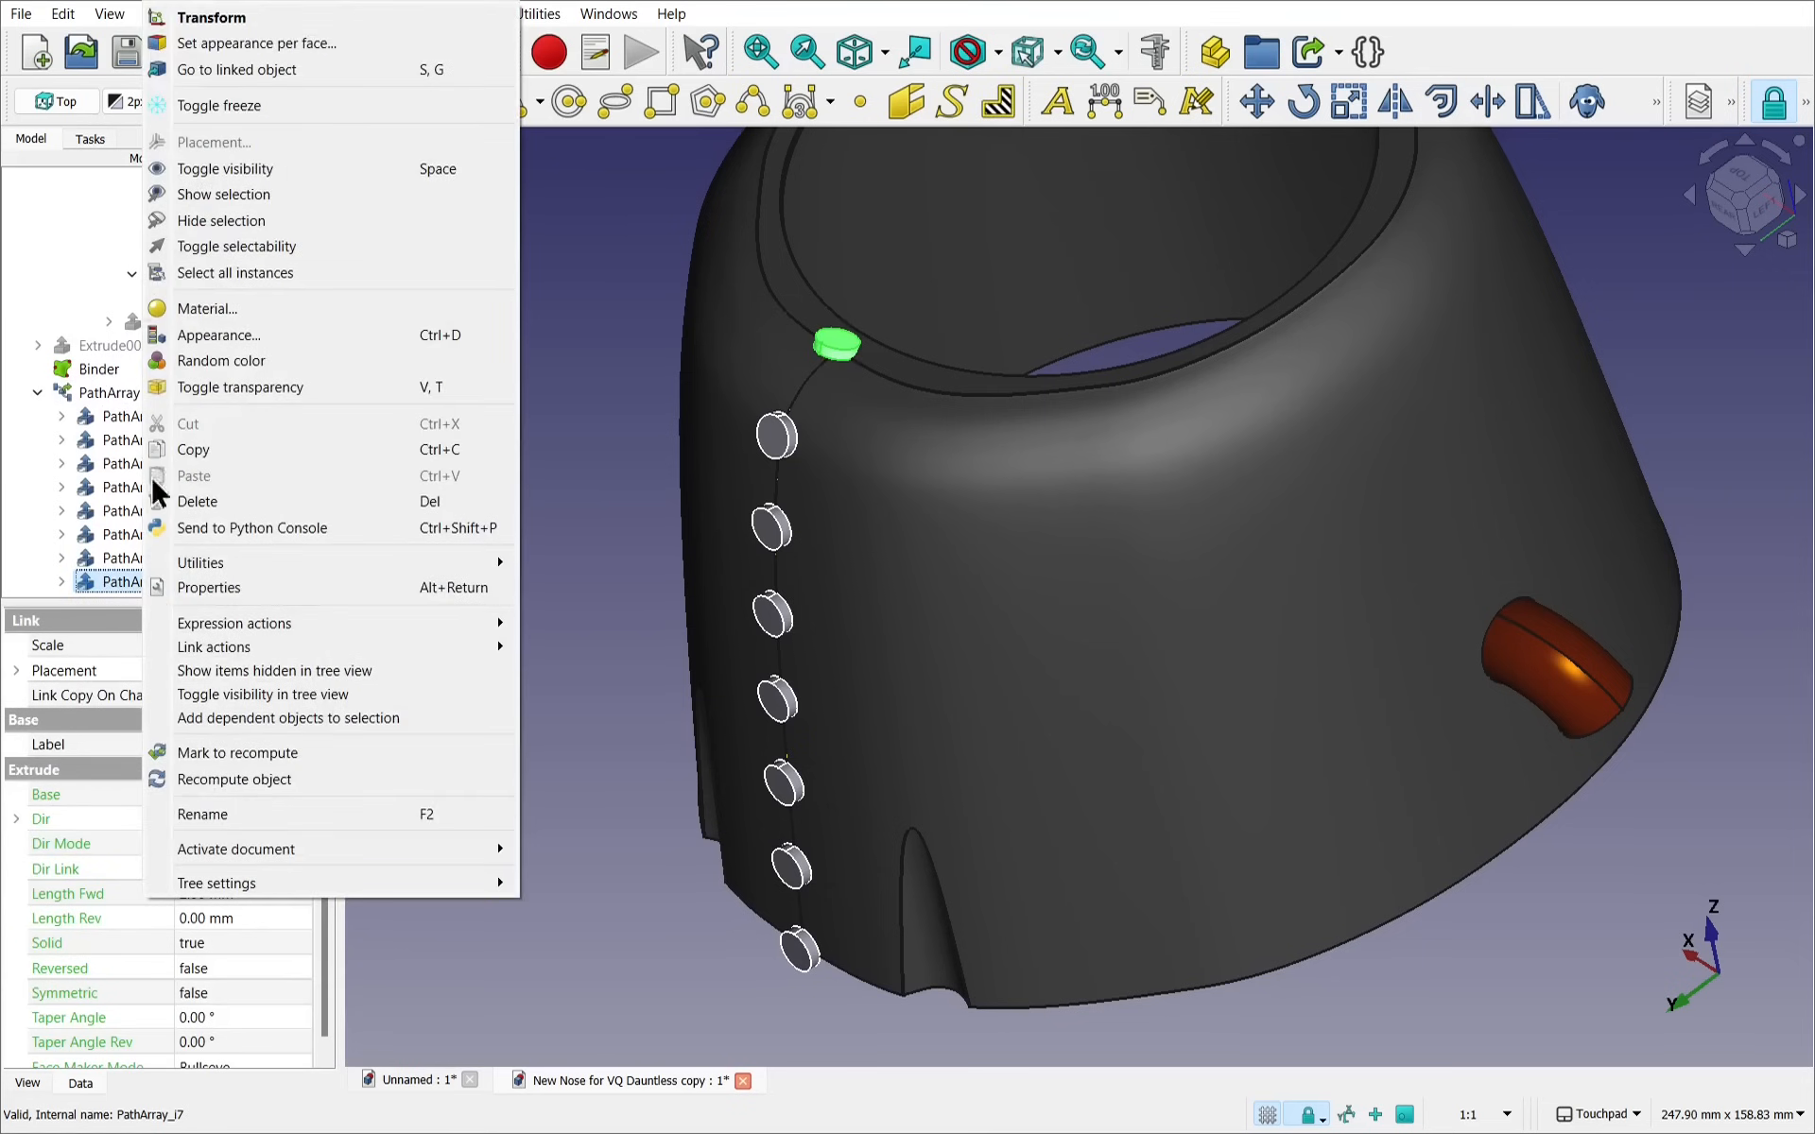
{"action": "left_click", "coordinate": [211, 18]}
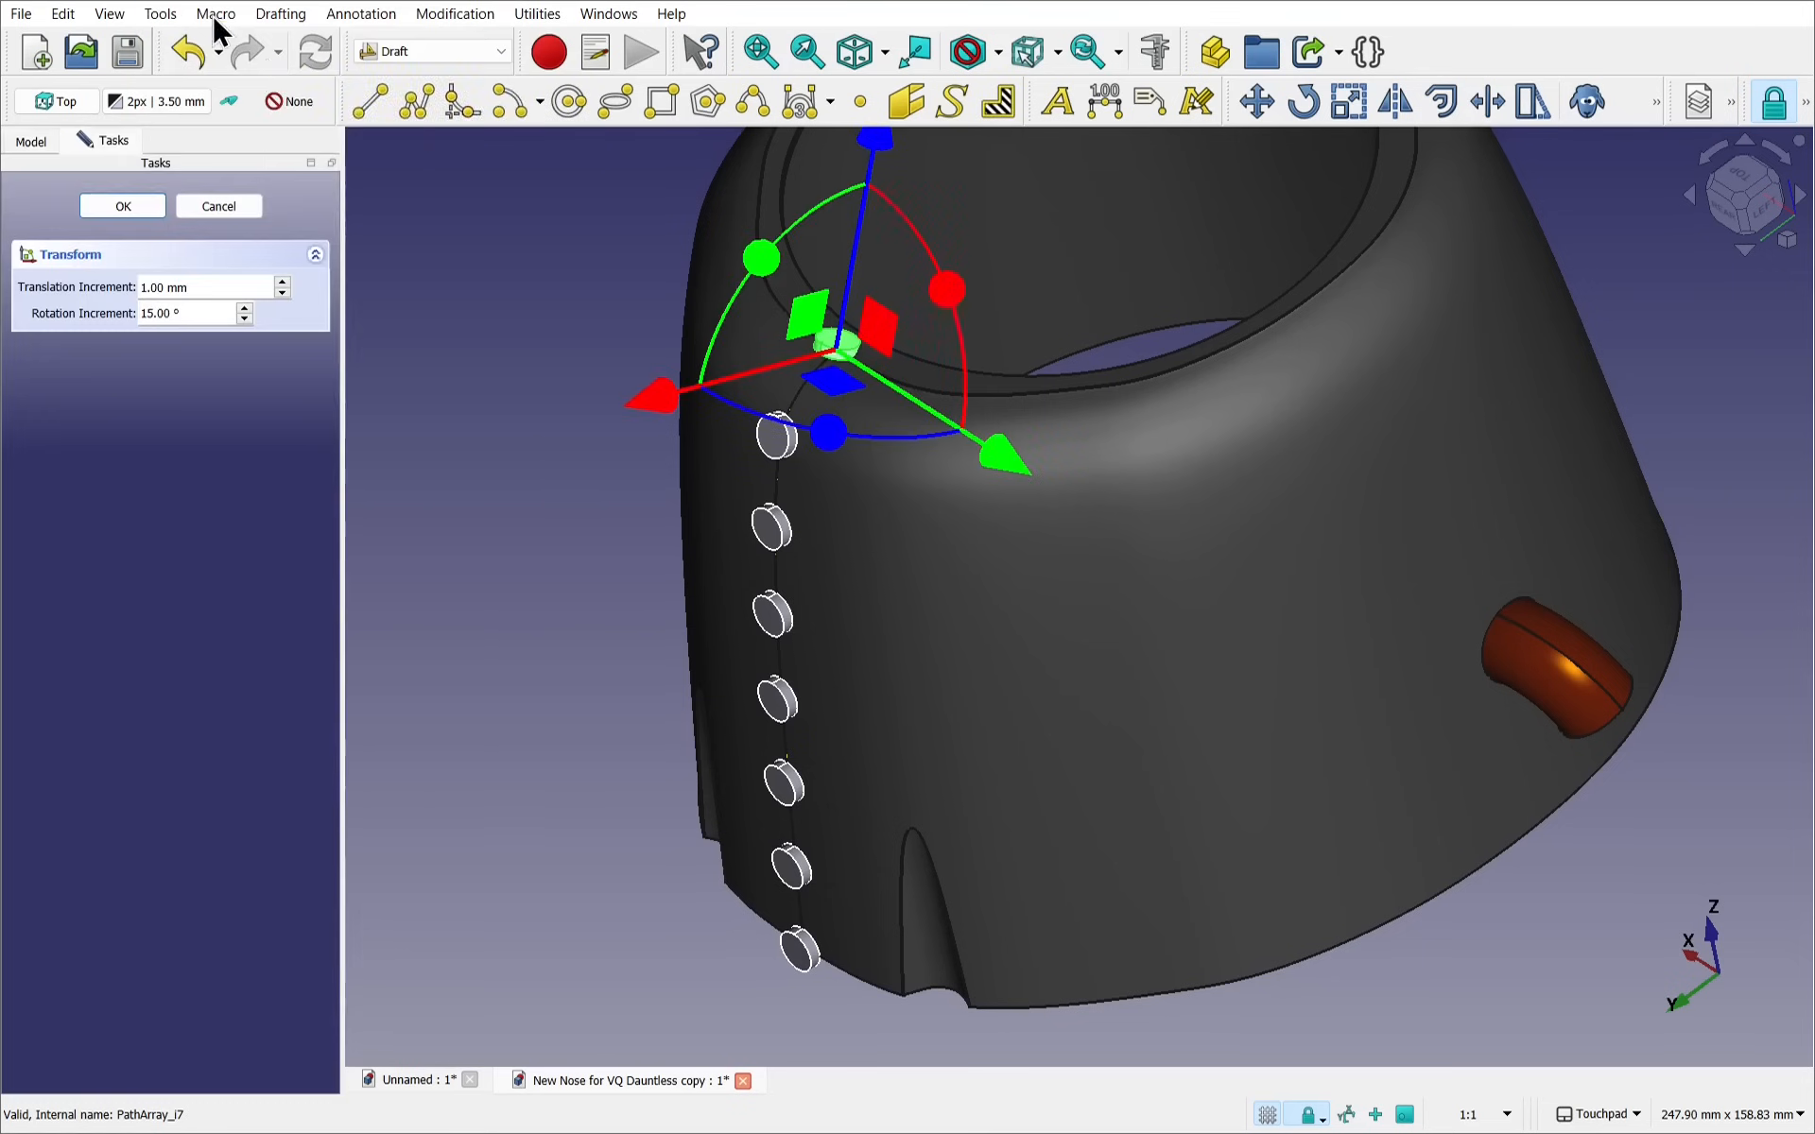
{"action": "left_click", "coordinate": [219, 206]}
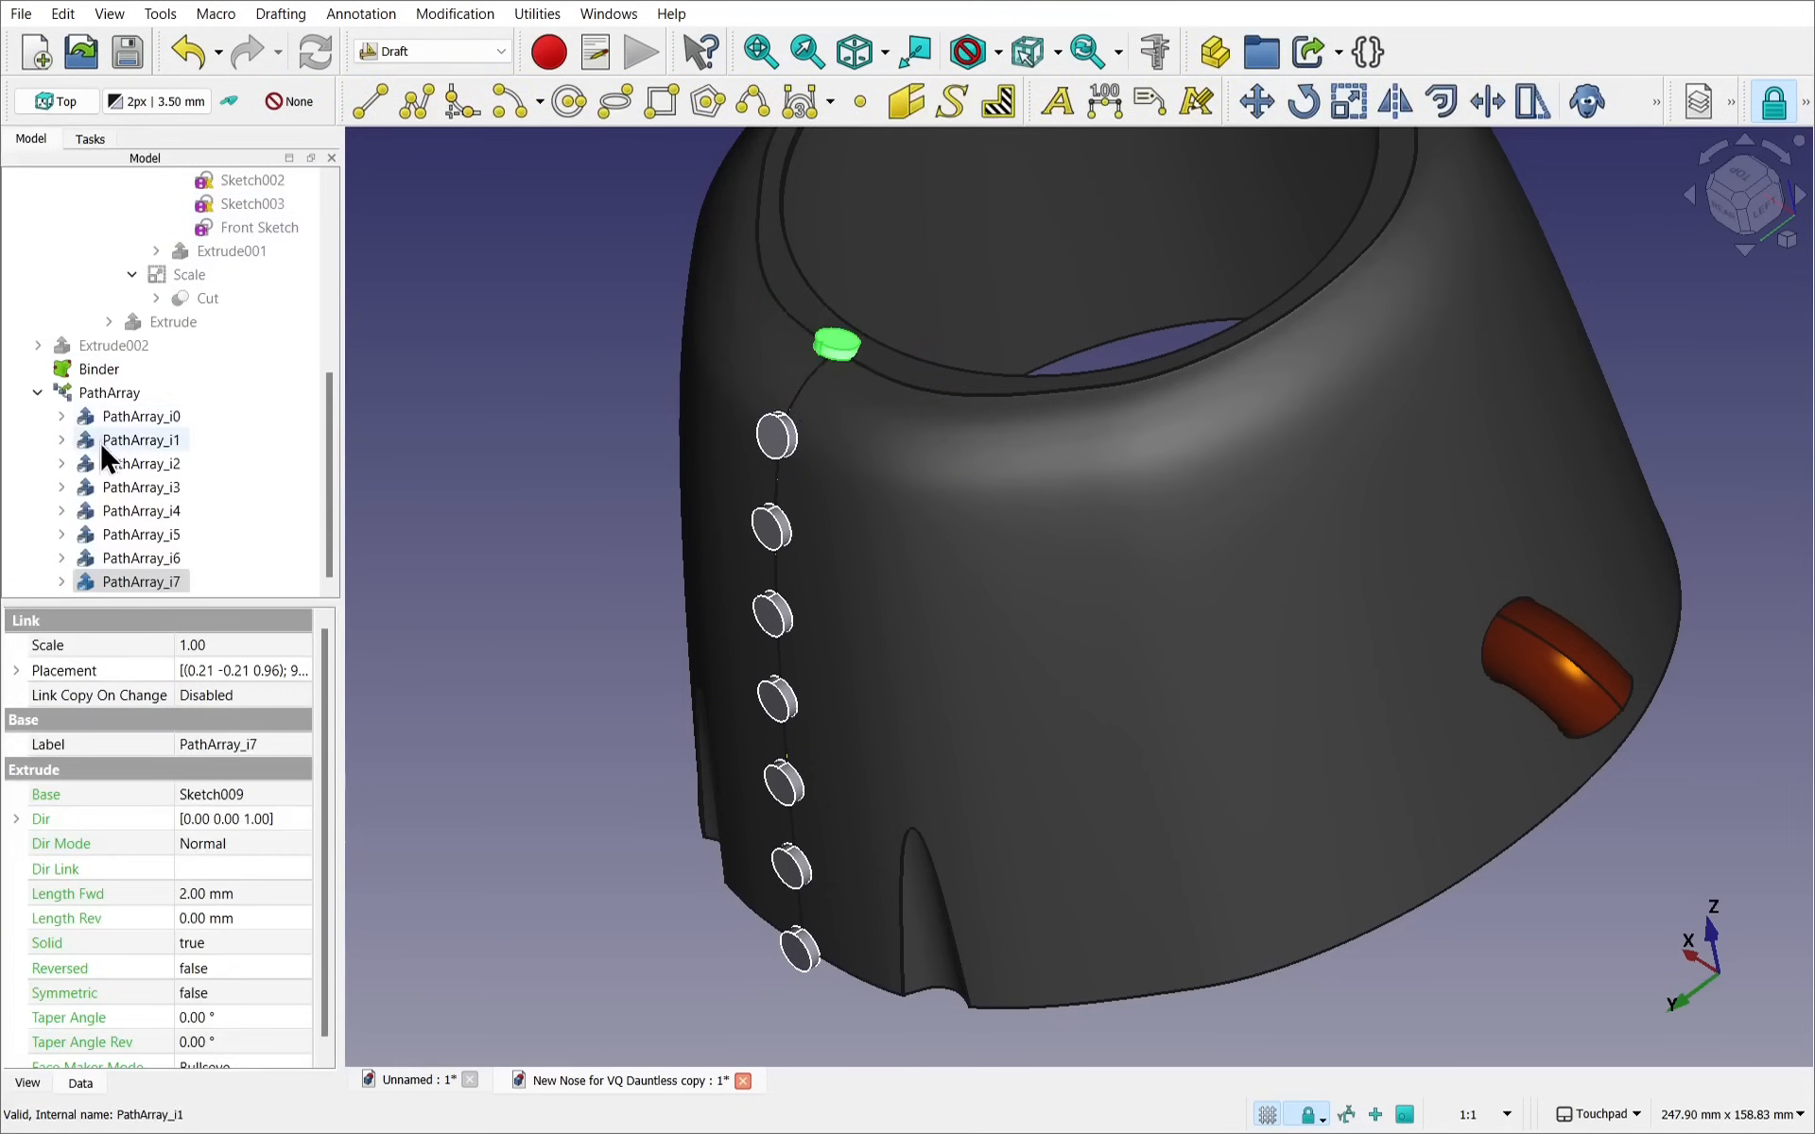
Set the path array's Expand Array property back to false
{"action": "left_click", "coordinate": [129, 391]}
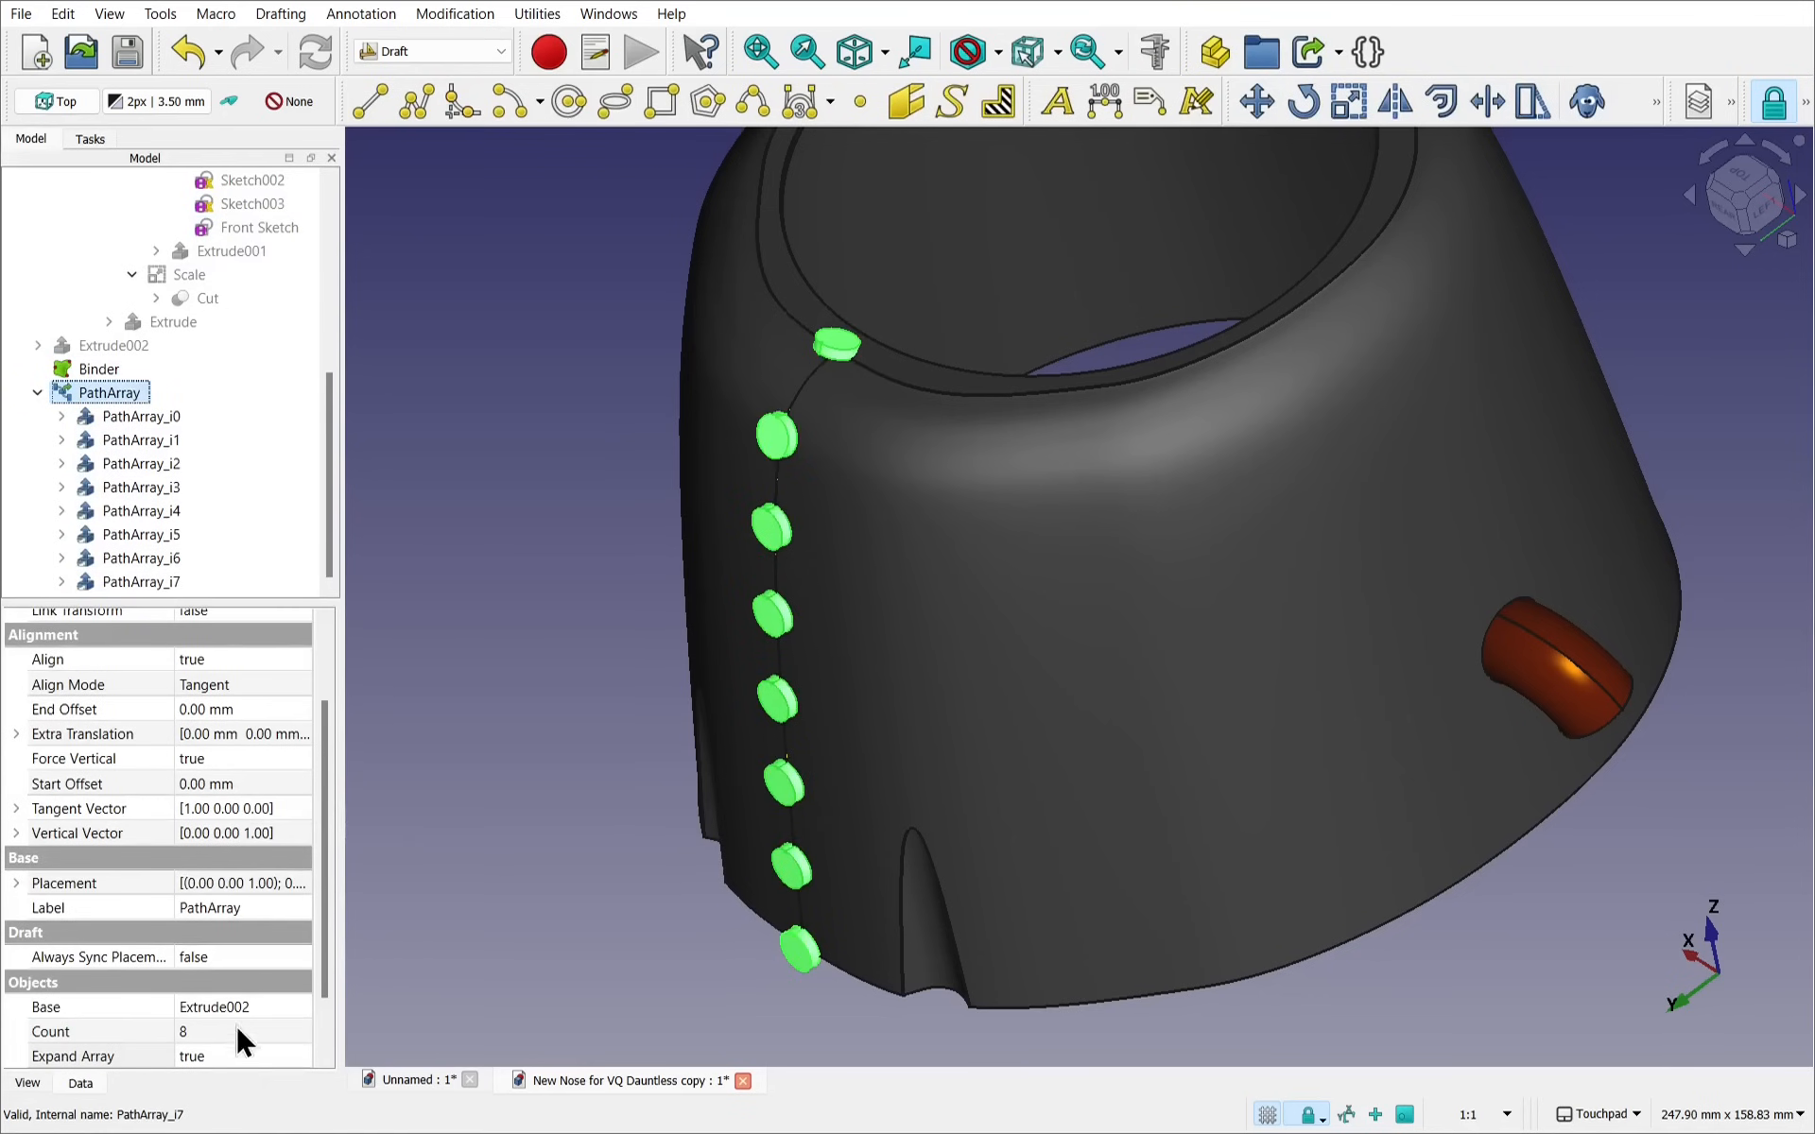
{"action": "left_click", "coordinate": [231, 1058]}
{"action": "left_click", "coordinate": [230, 1057]}
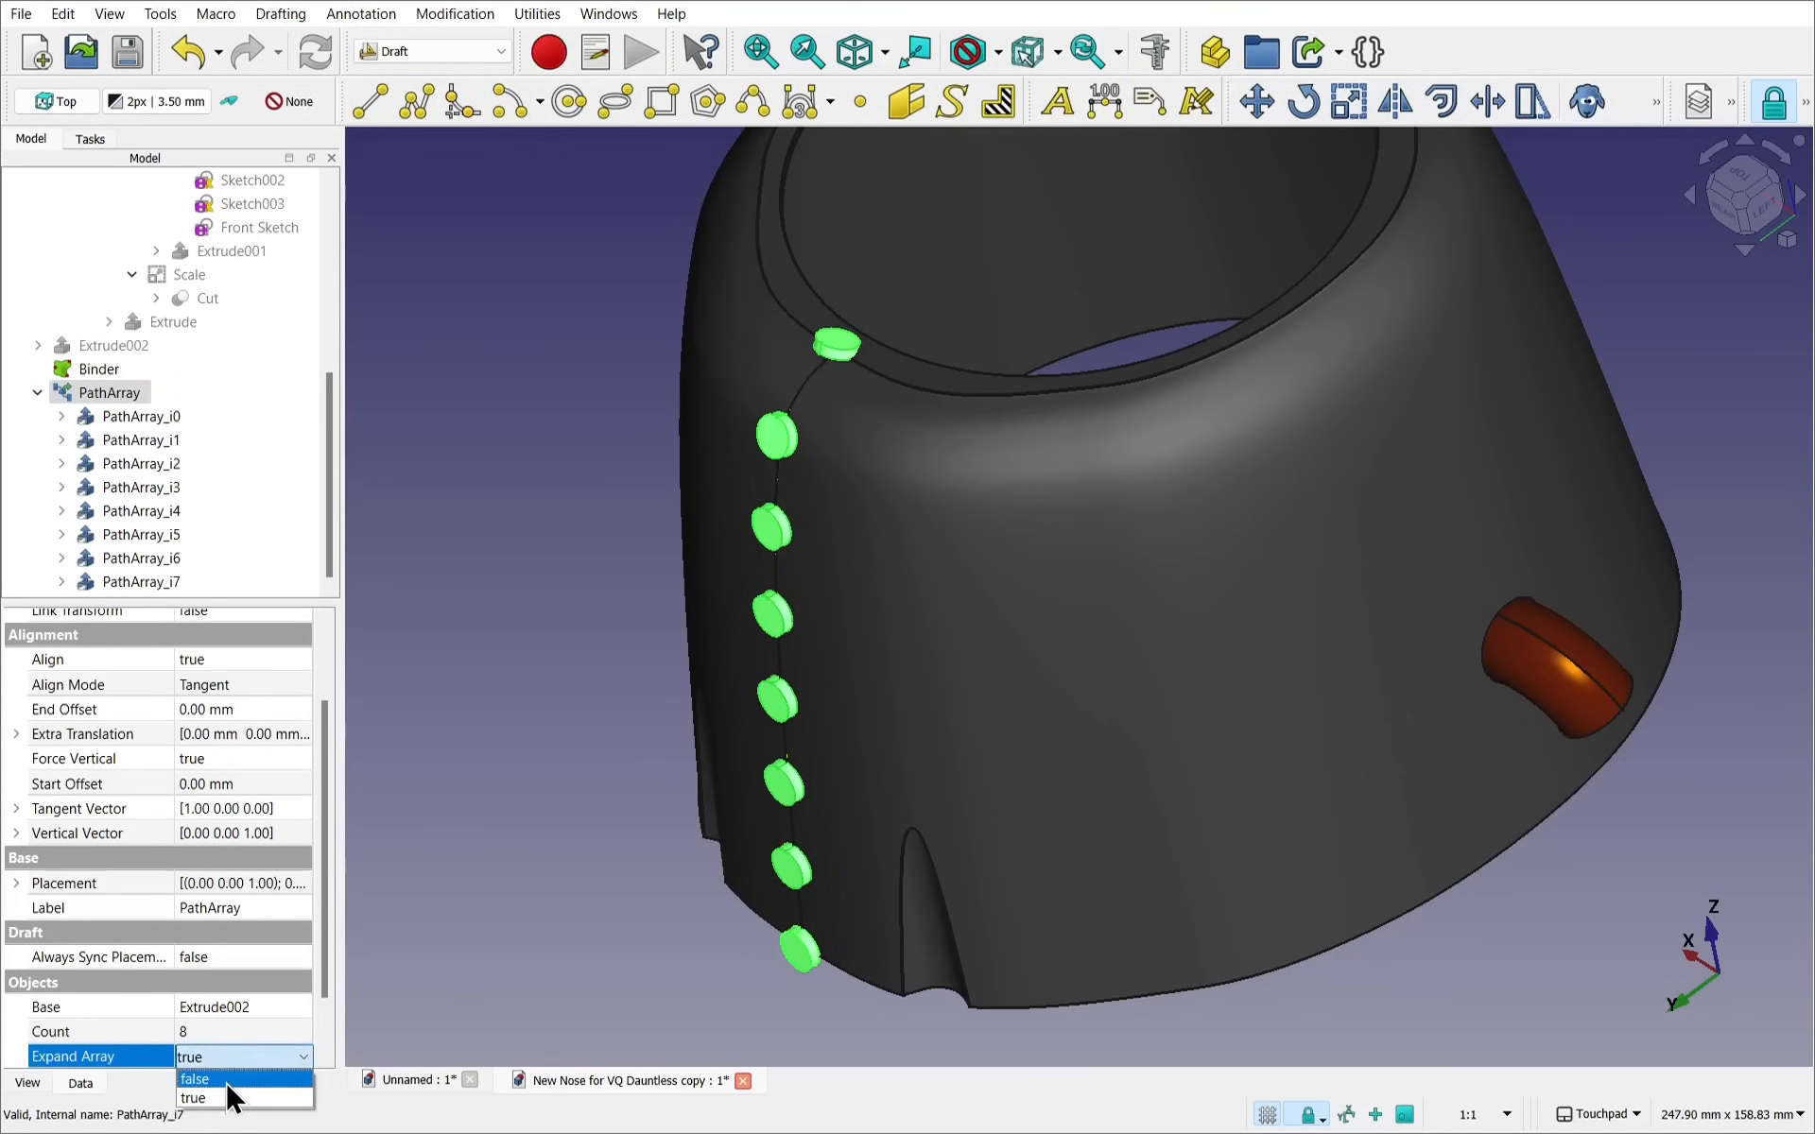
{"action": "left_click", "coordinate": [225, 1082]}
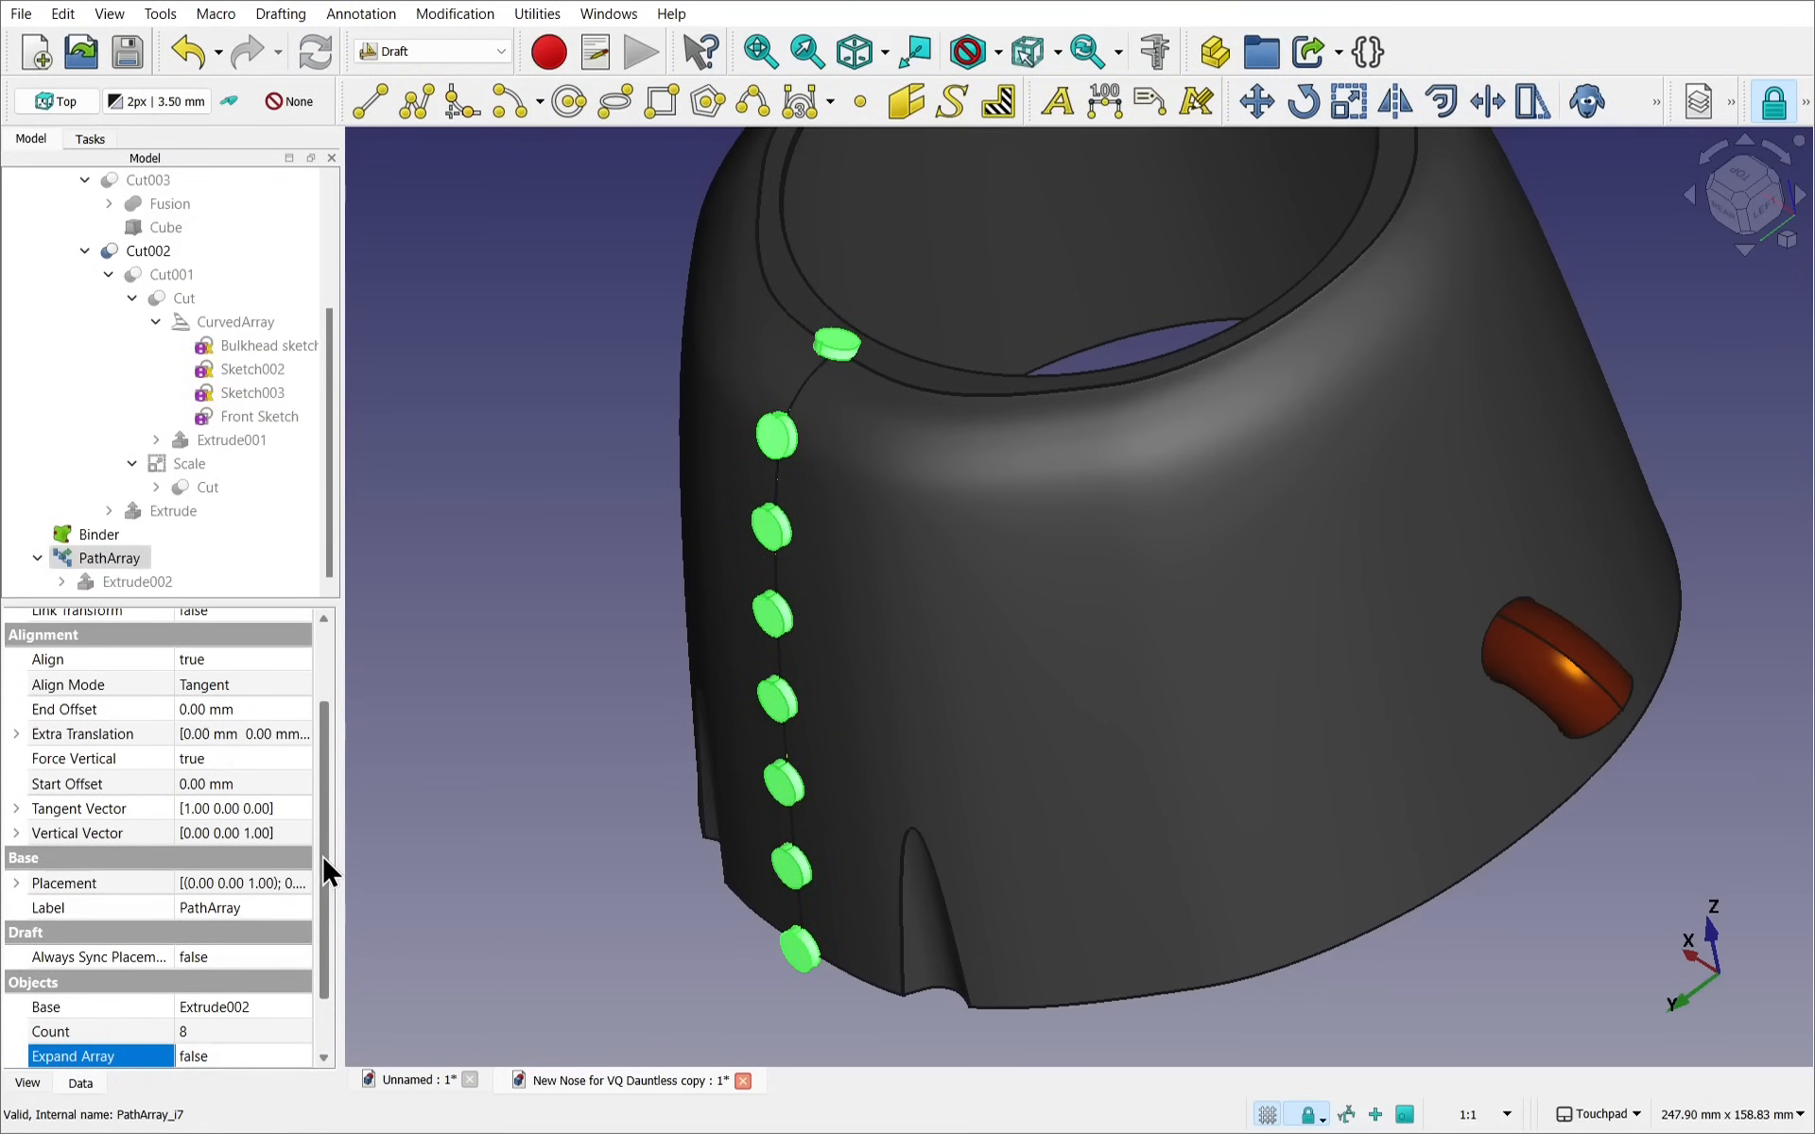
Set the path array's End Offset to 3 mm
{"action": "scroll", "coordinate": [325, 756], "scroll_direction": "up", "scroll_amount": 2}
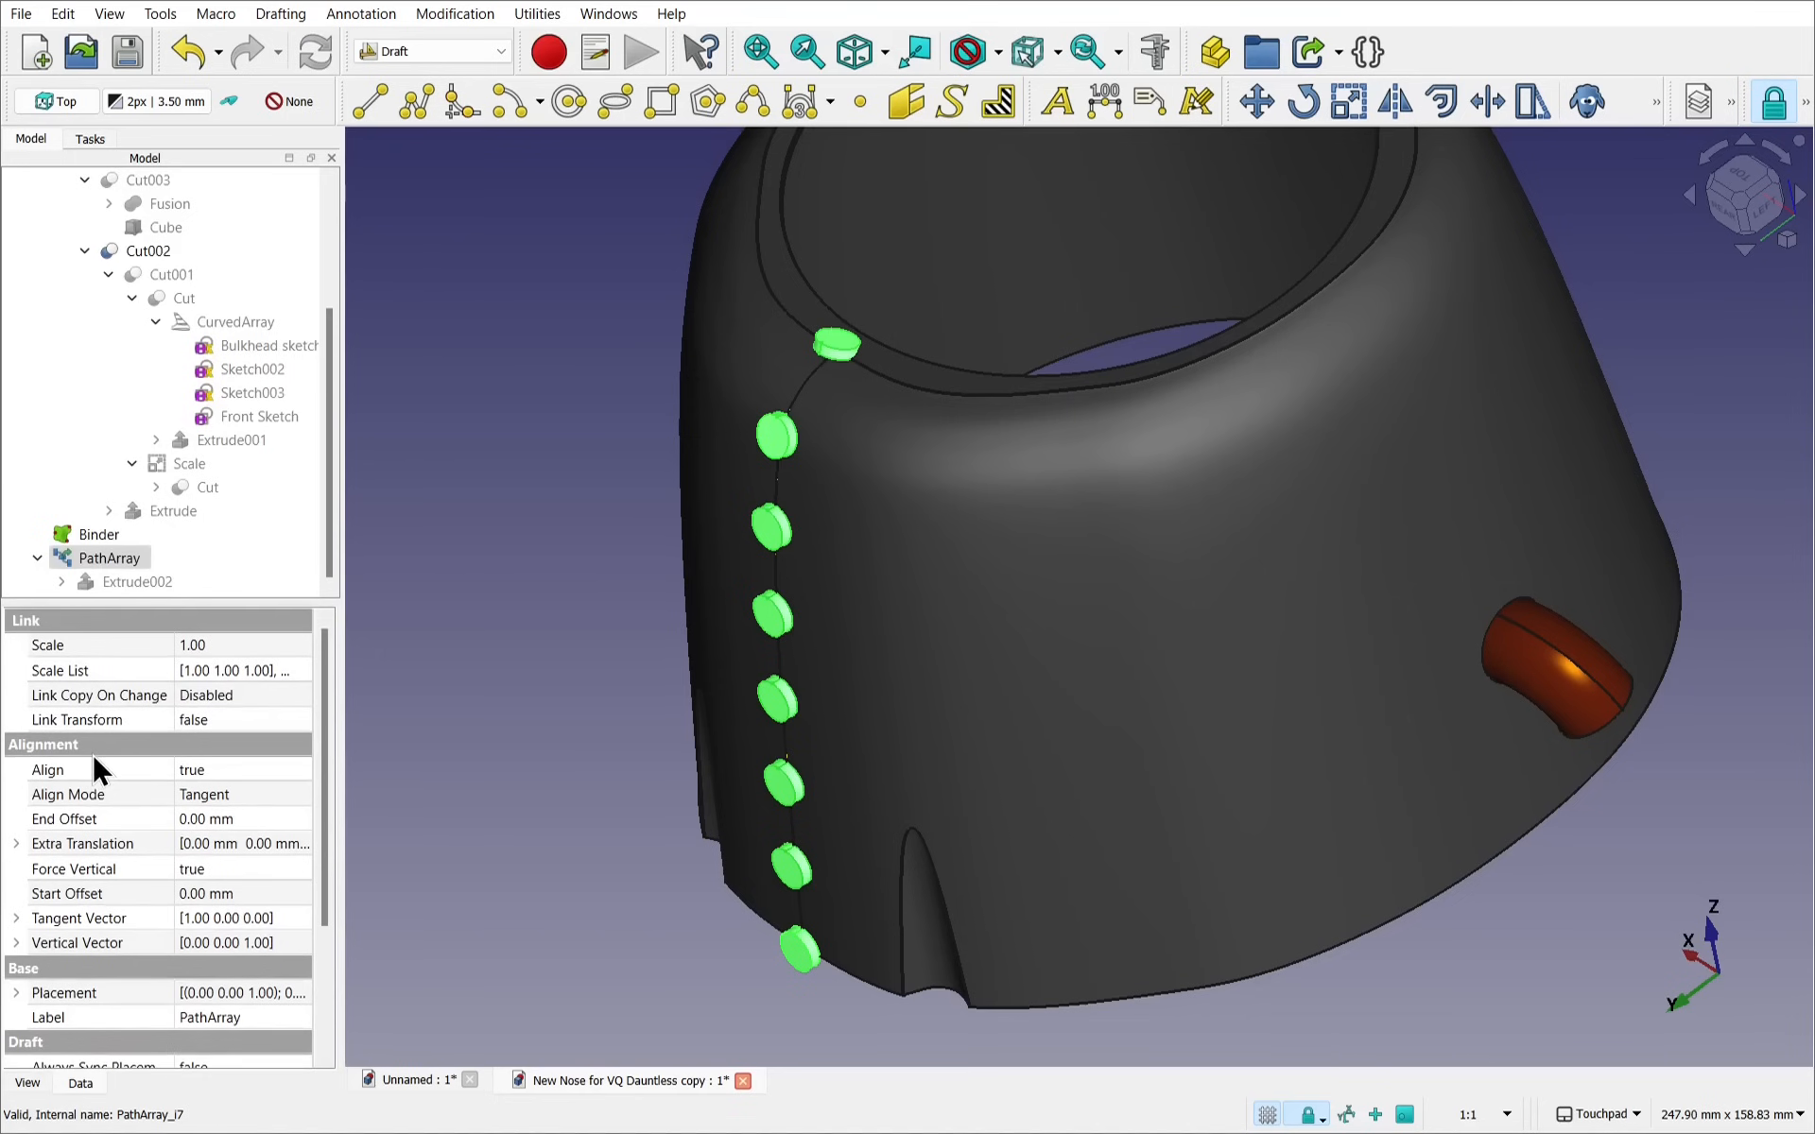
{"action": "left_click", "coordinate": [253, 817]}
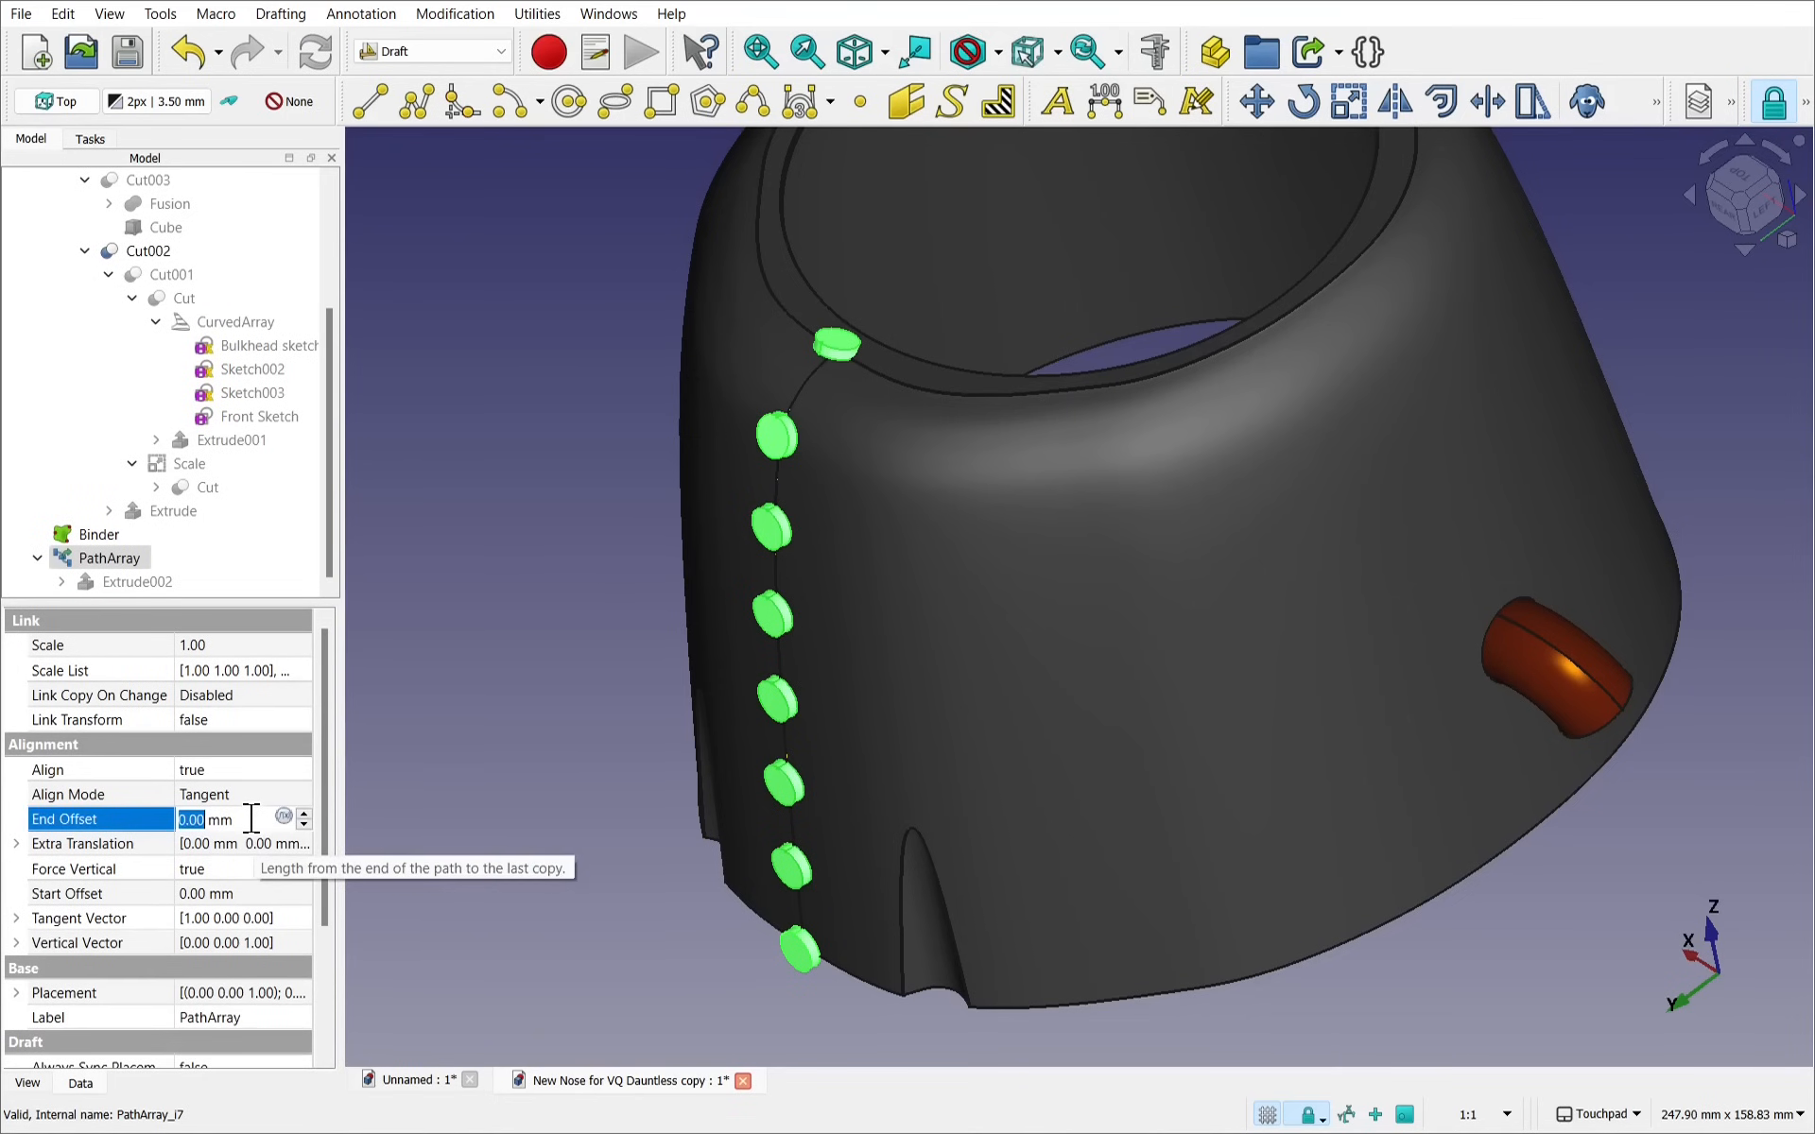
{"action": "left_click", "coordinate": [327, 956]}
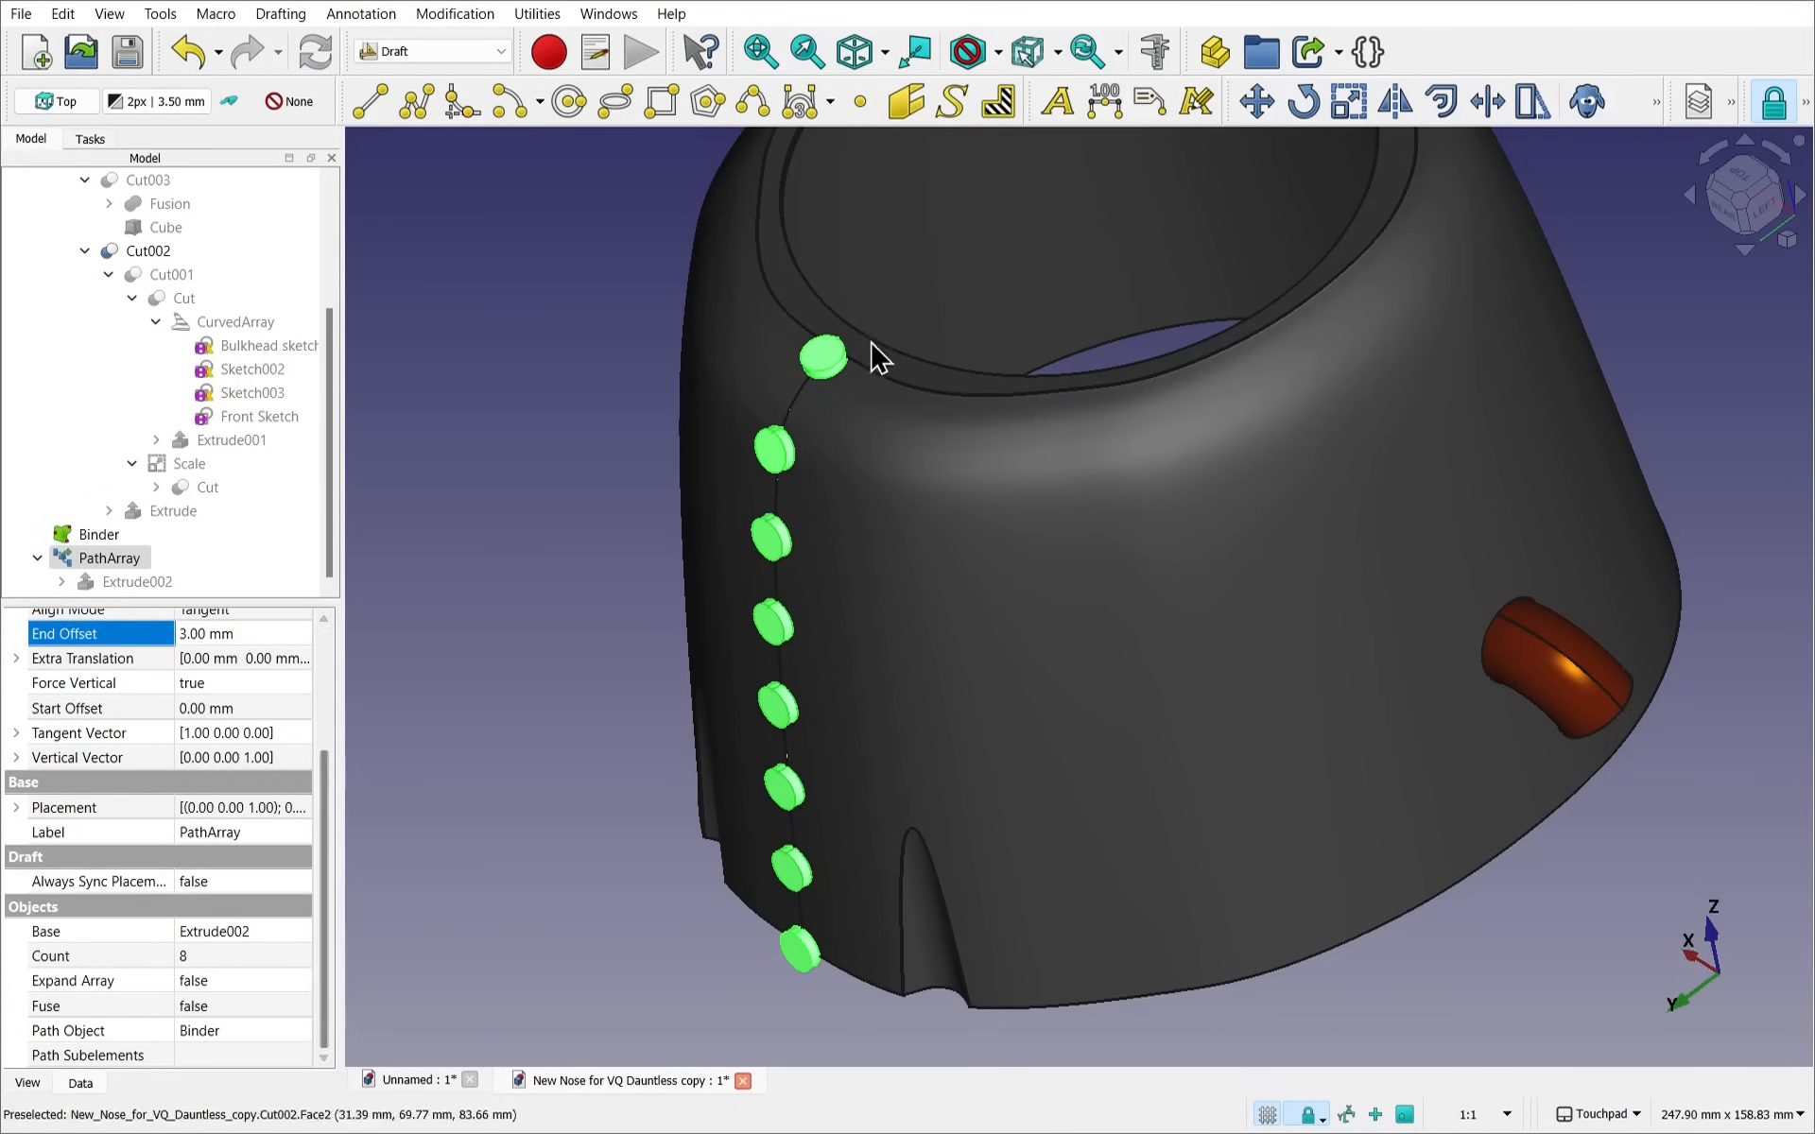
Increase the path array's End Offset to 4 mm
{"action": "left_click", "coordinate": [238, 635]}
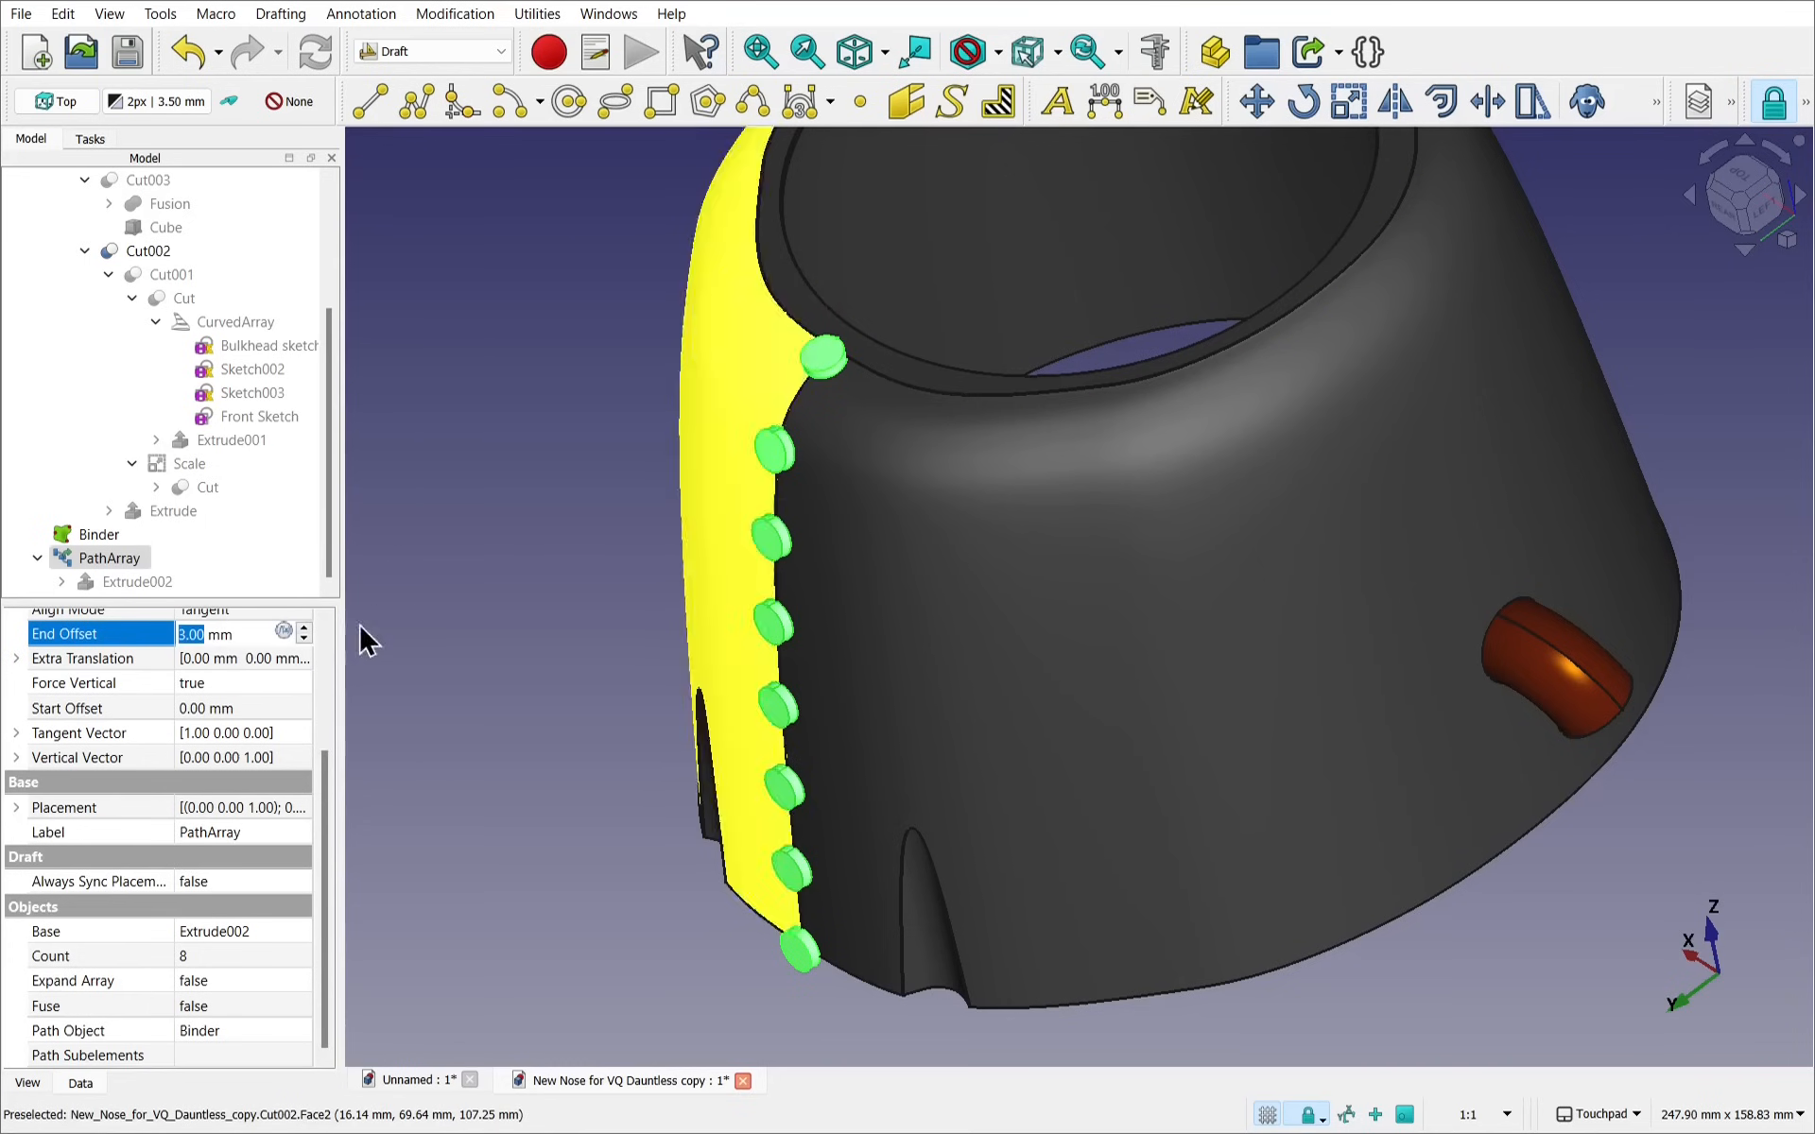
{"action": "type", "text": "4"}
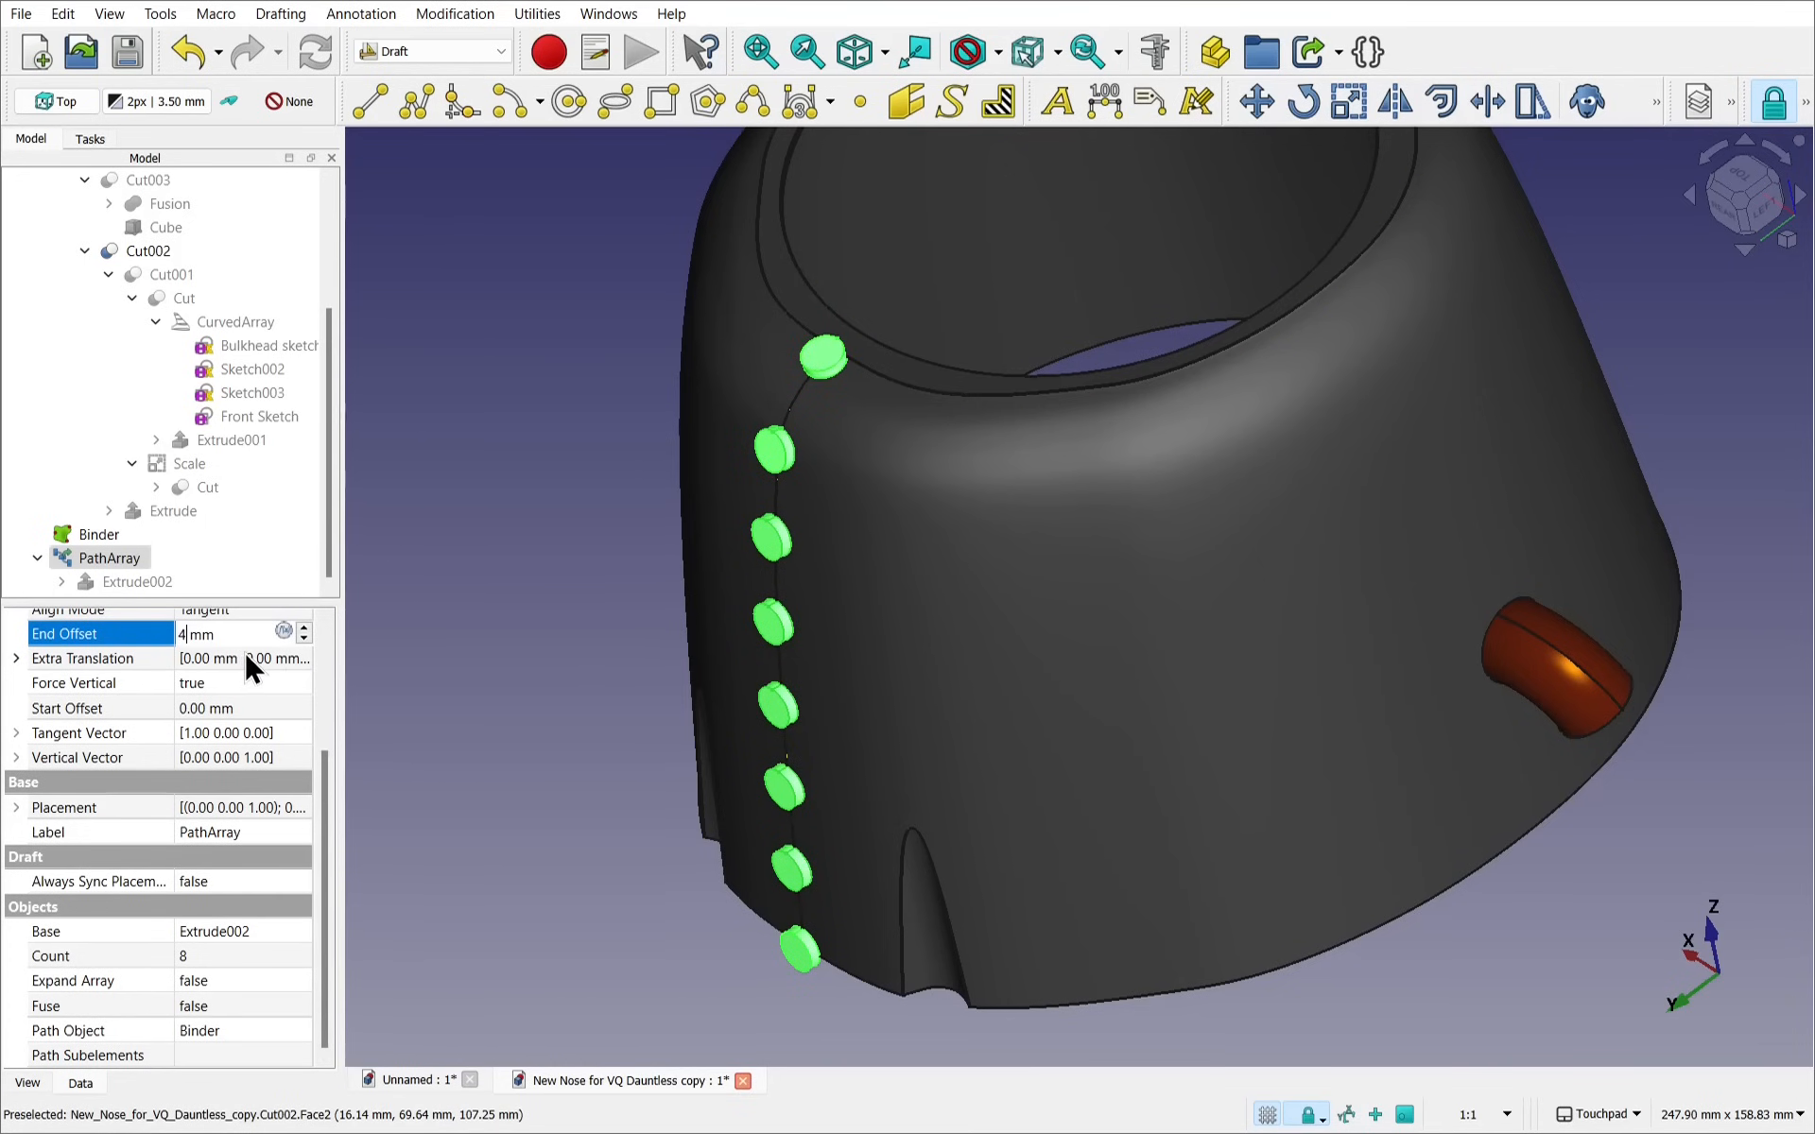
{"action": "key", "text": "Return"}
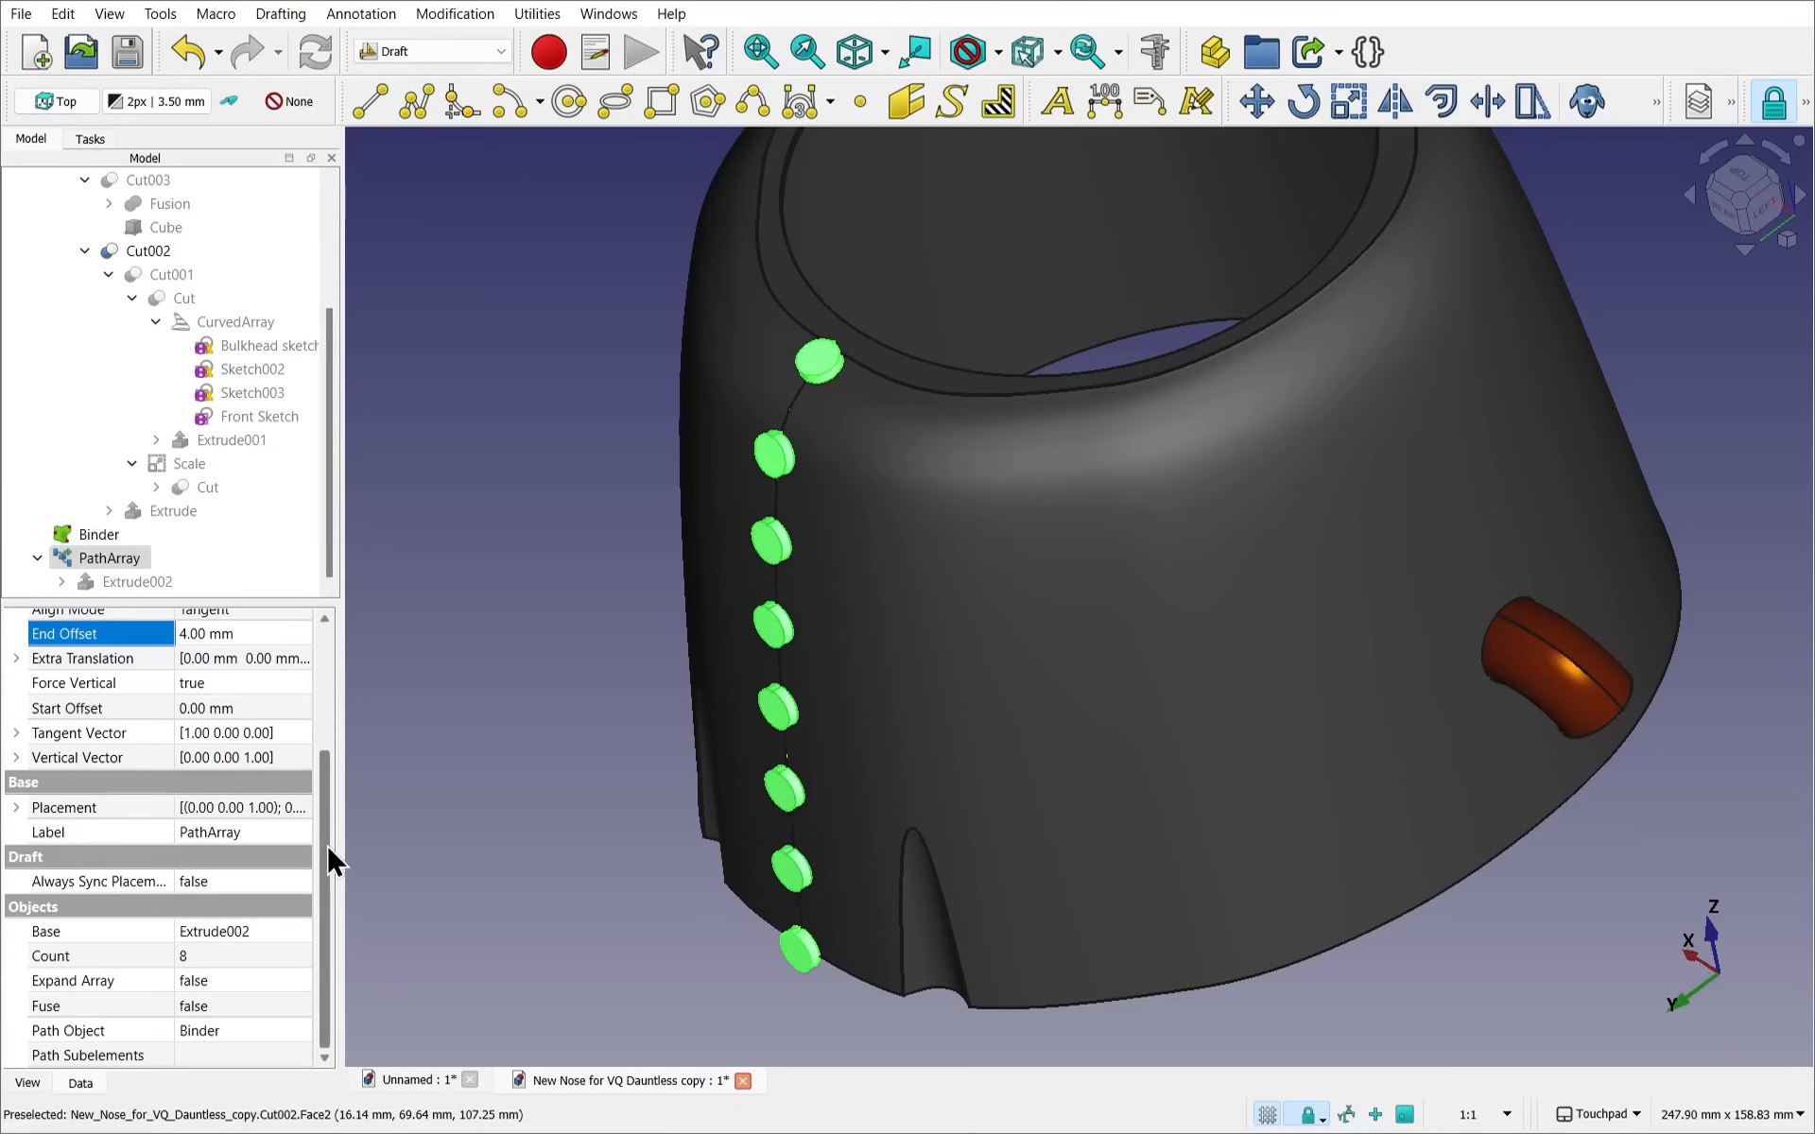
Set both the End Offset and the Start Offset of the path array to 6 mm
{"action": "left_click", "coordinate": [238, 633]}
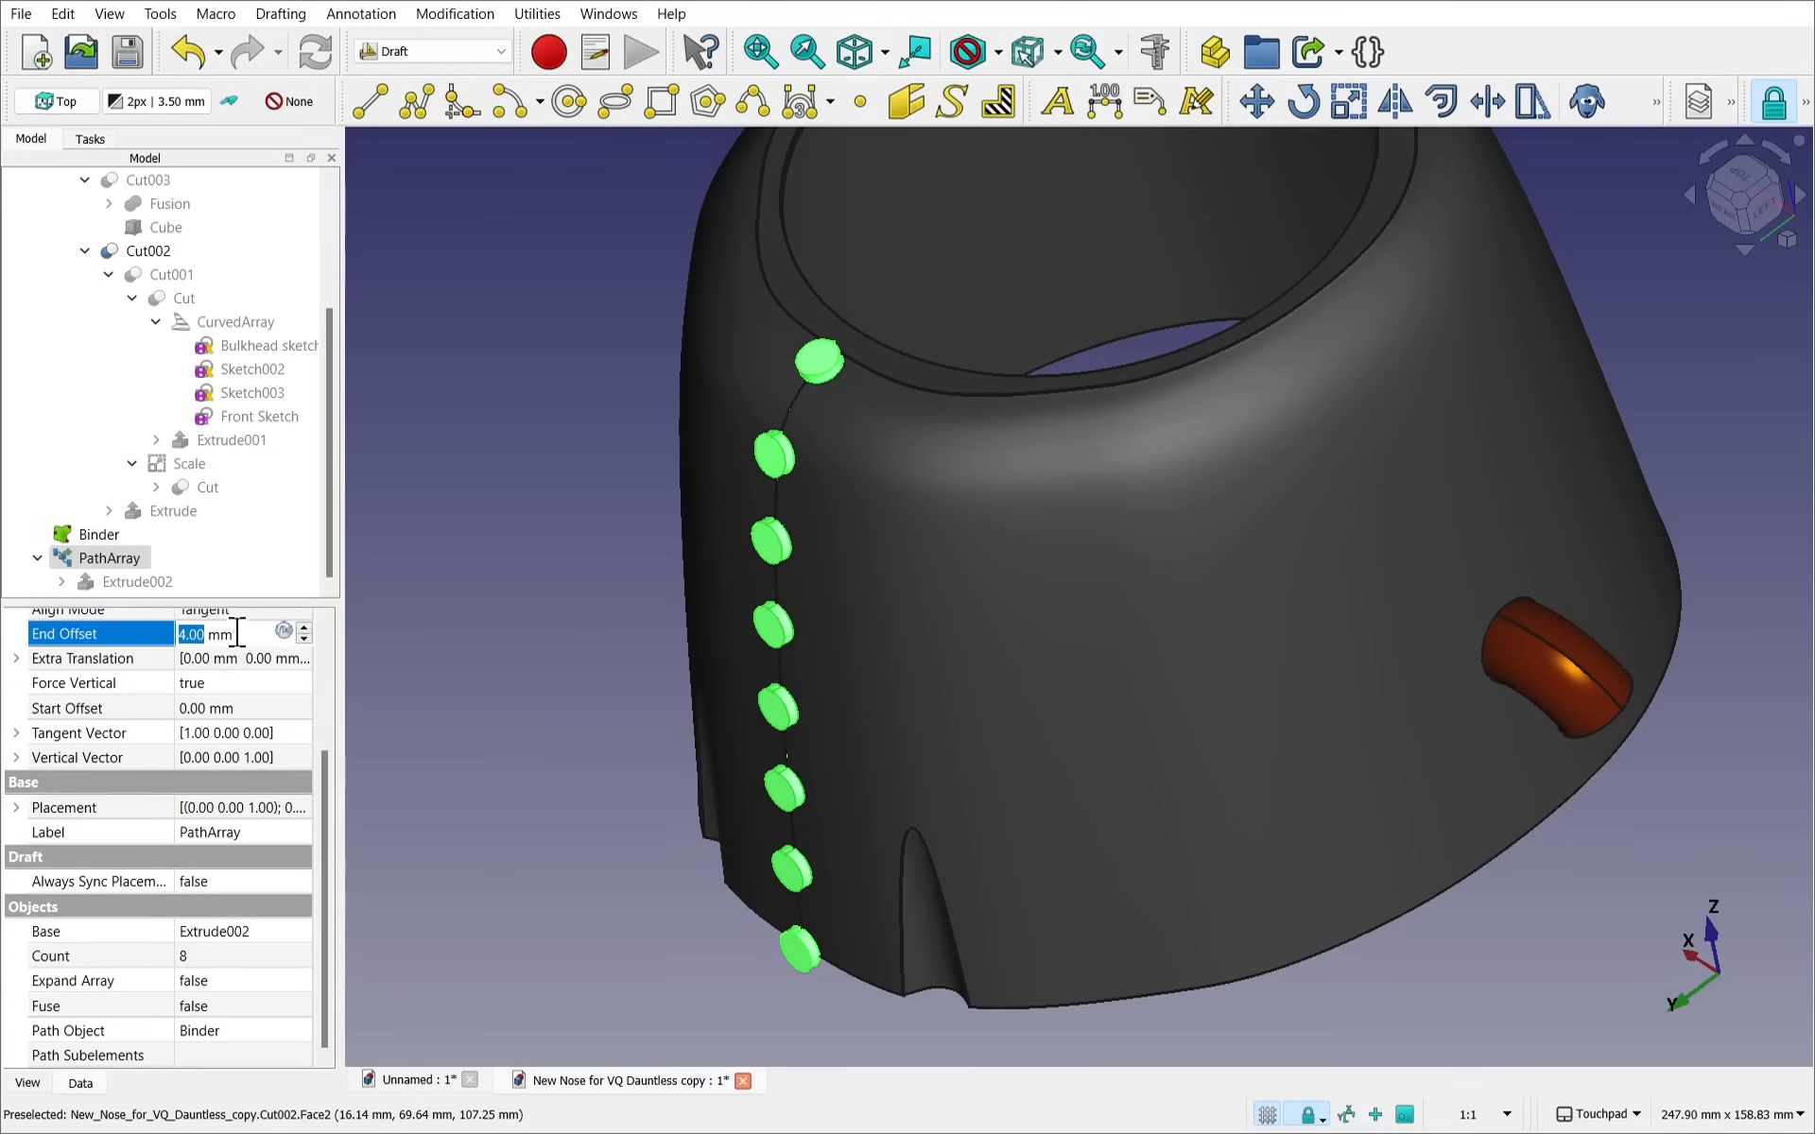
{"action": "key", "text": "Return"}
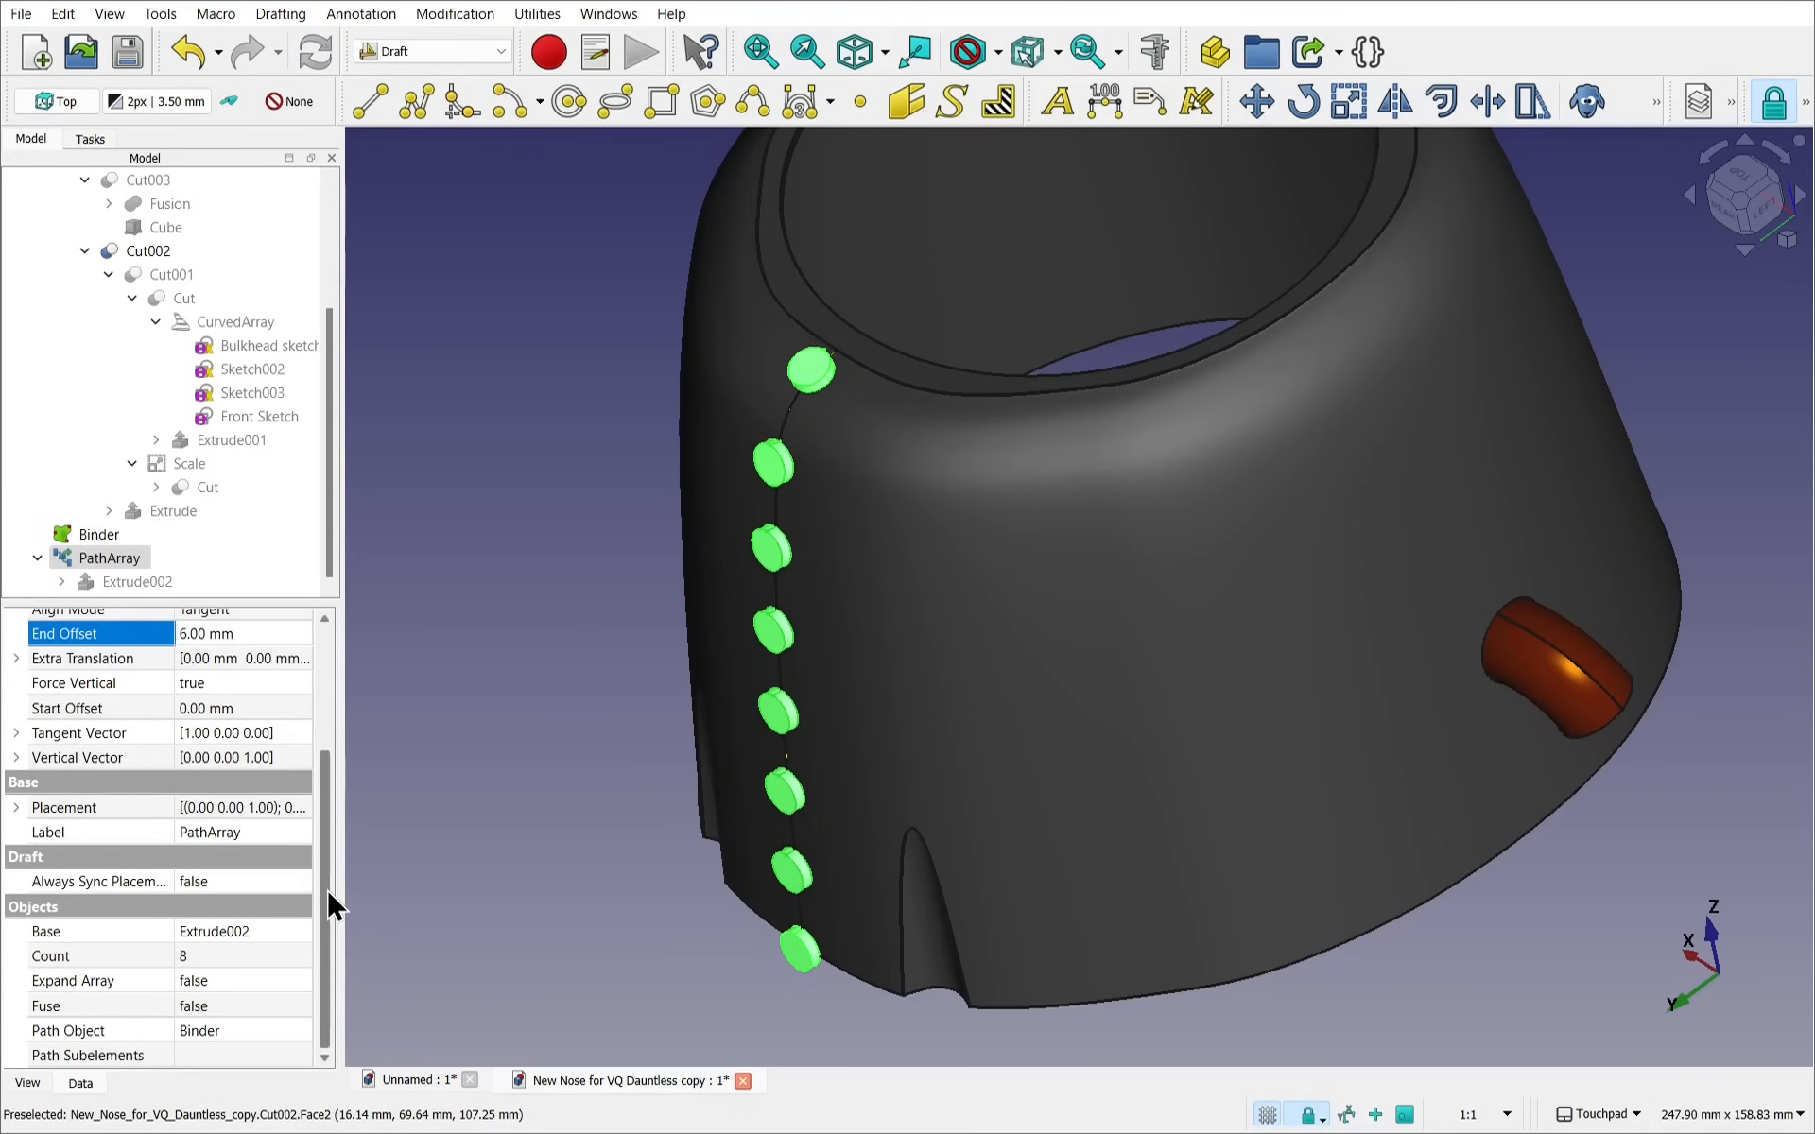
{"action": "left_click_drag", "start_coordinate": [327, 920], "coordinate": [309, 738]}
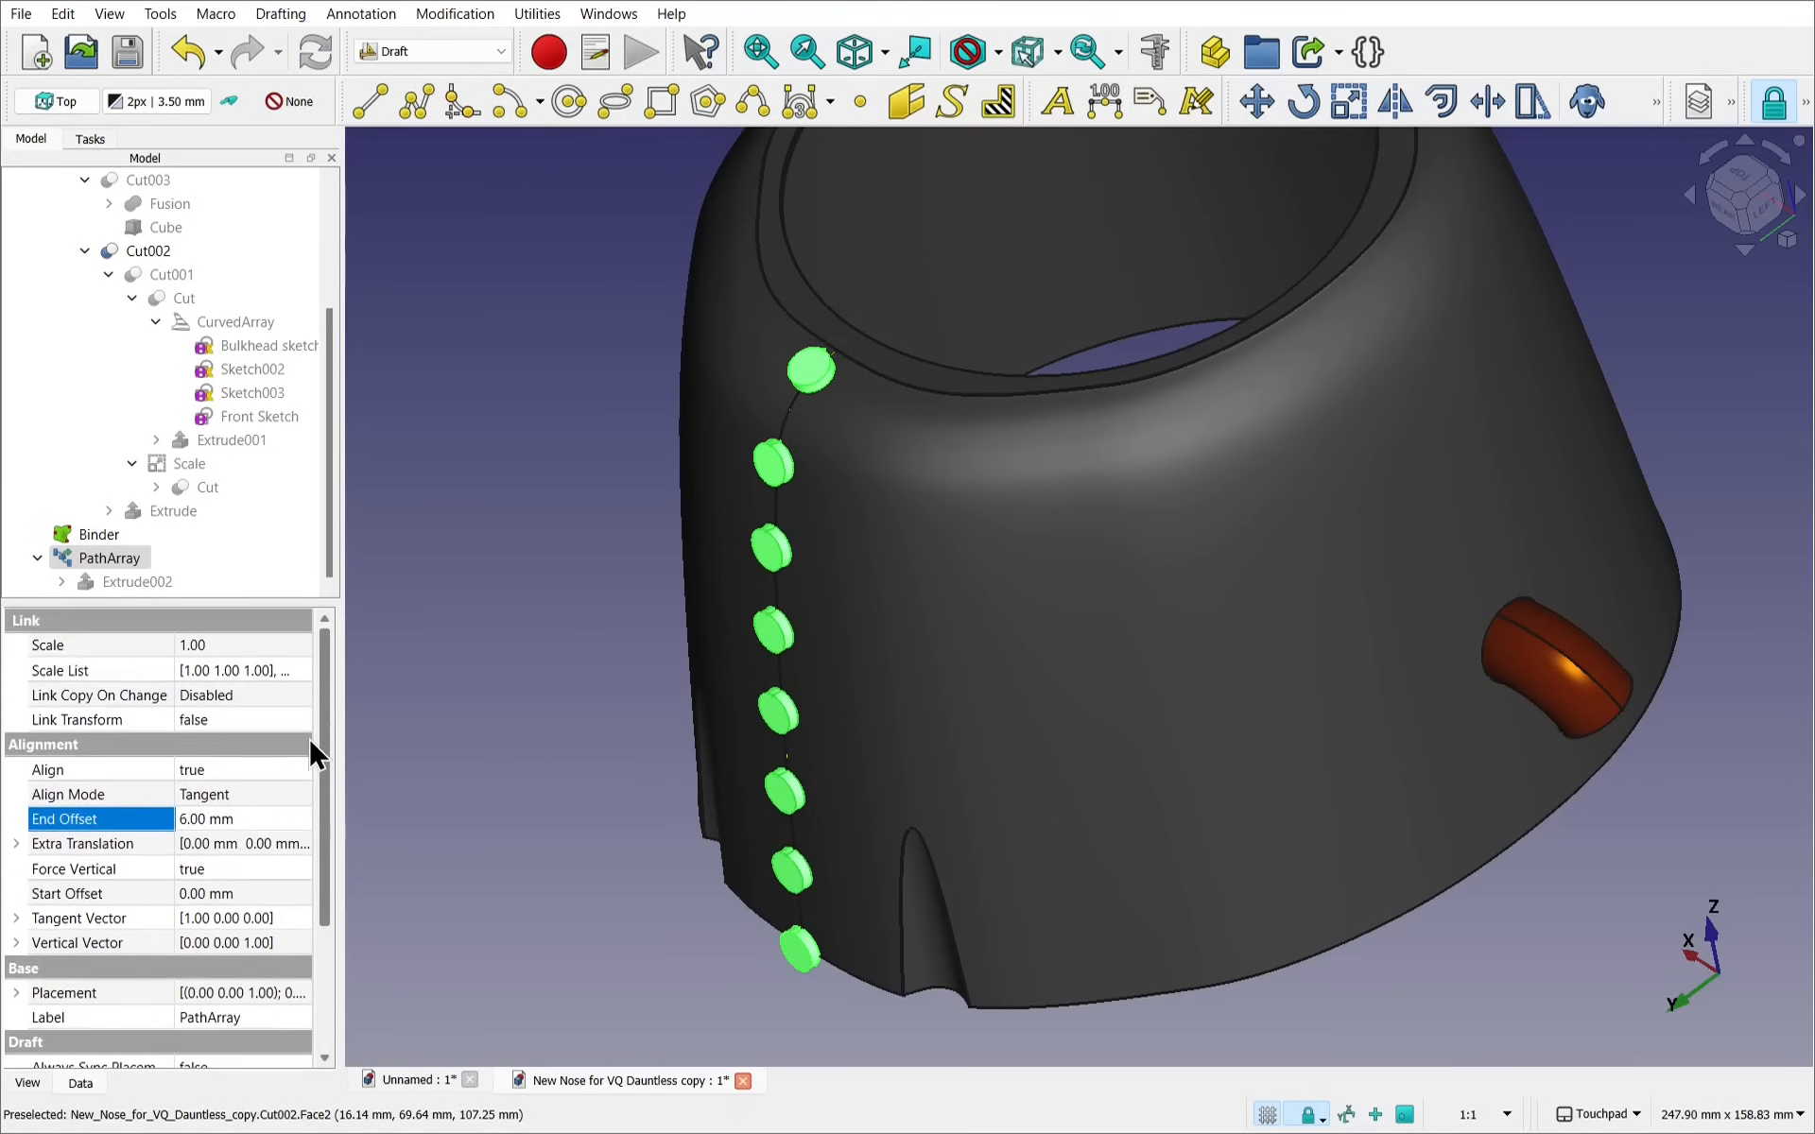
{"action": "left_click", "coordinate": [284, 896]}
{"action": "left_click", "coordinate": [285, 919]}
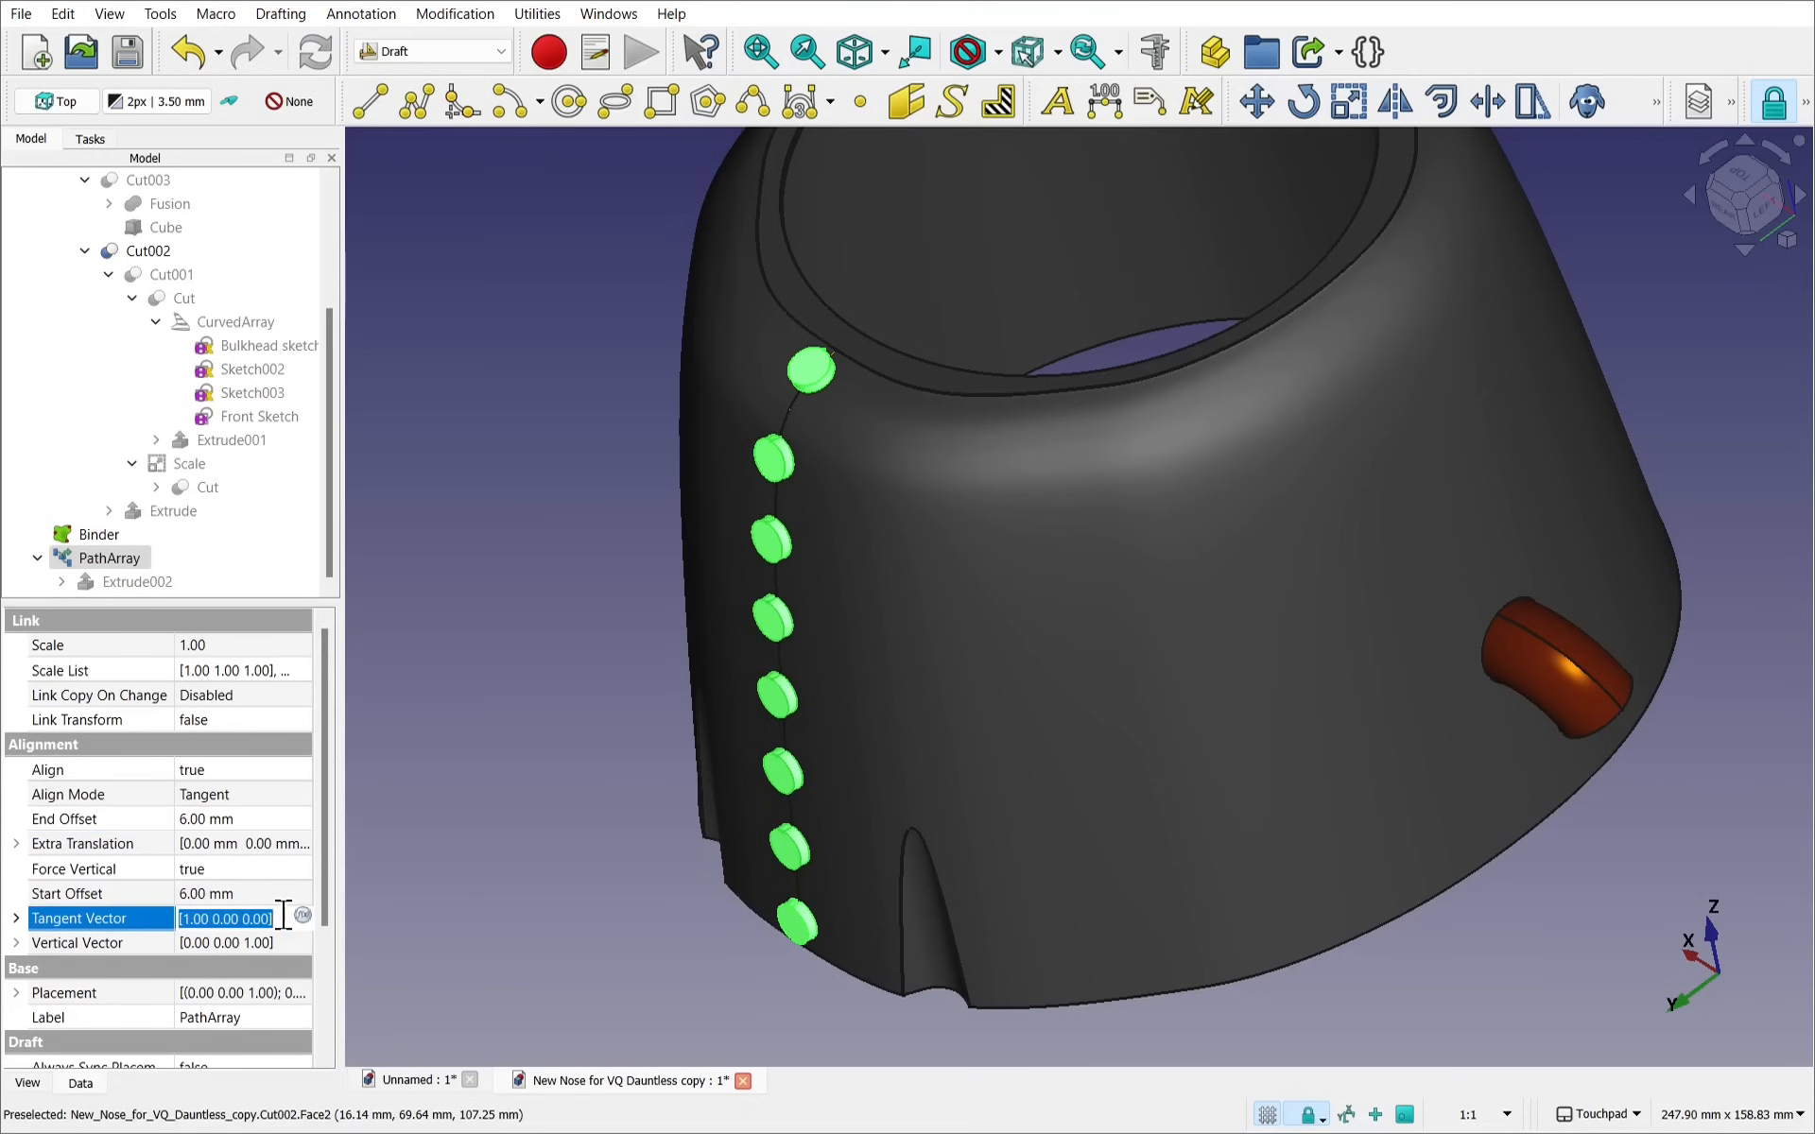
Try a 1 mm x value in the path array's Extra Translation and reset it to 0 mm
{"action": "left_click_drag", "start_coordinate": [749, 781], "coordinate": [1030, 330], "text": "alt"}
{"action": "left_click_drag", "start_coordinate": [1153, 343], "coordinate": [1186, 337], "text": "alt"}
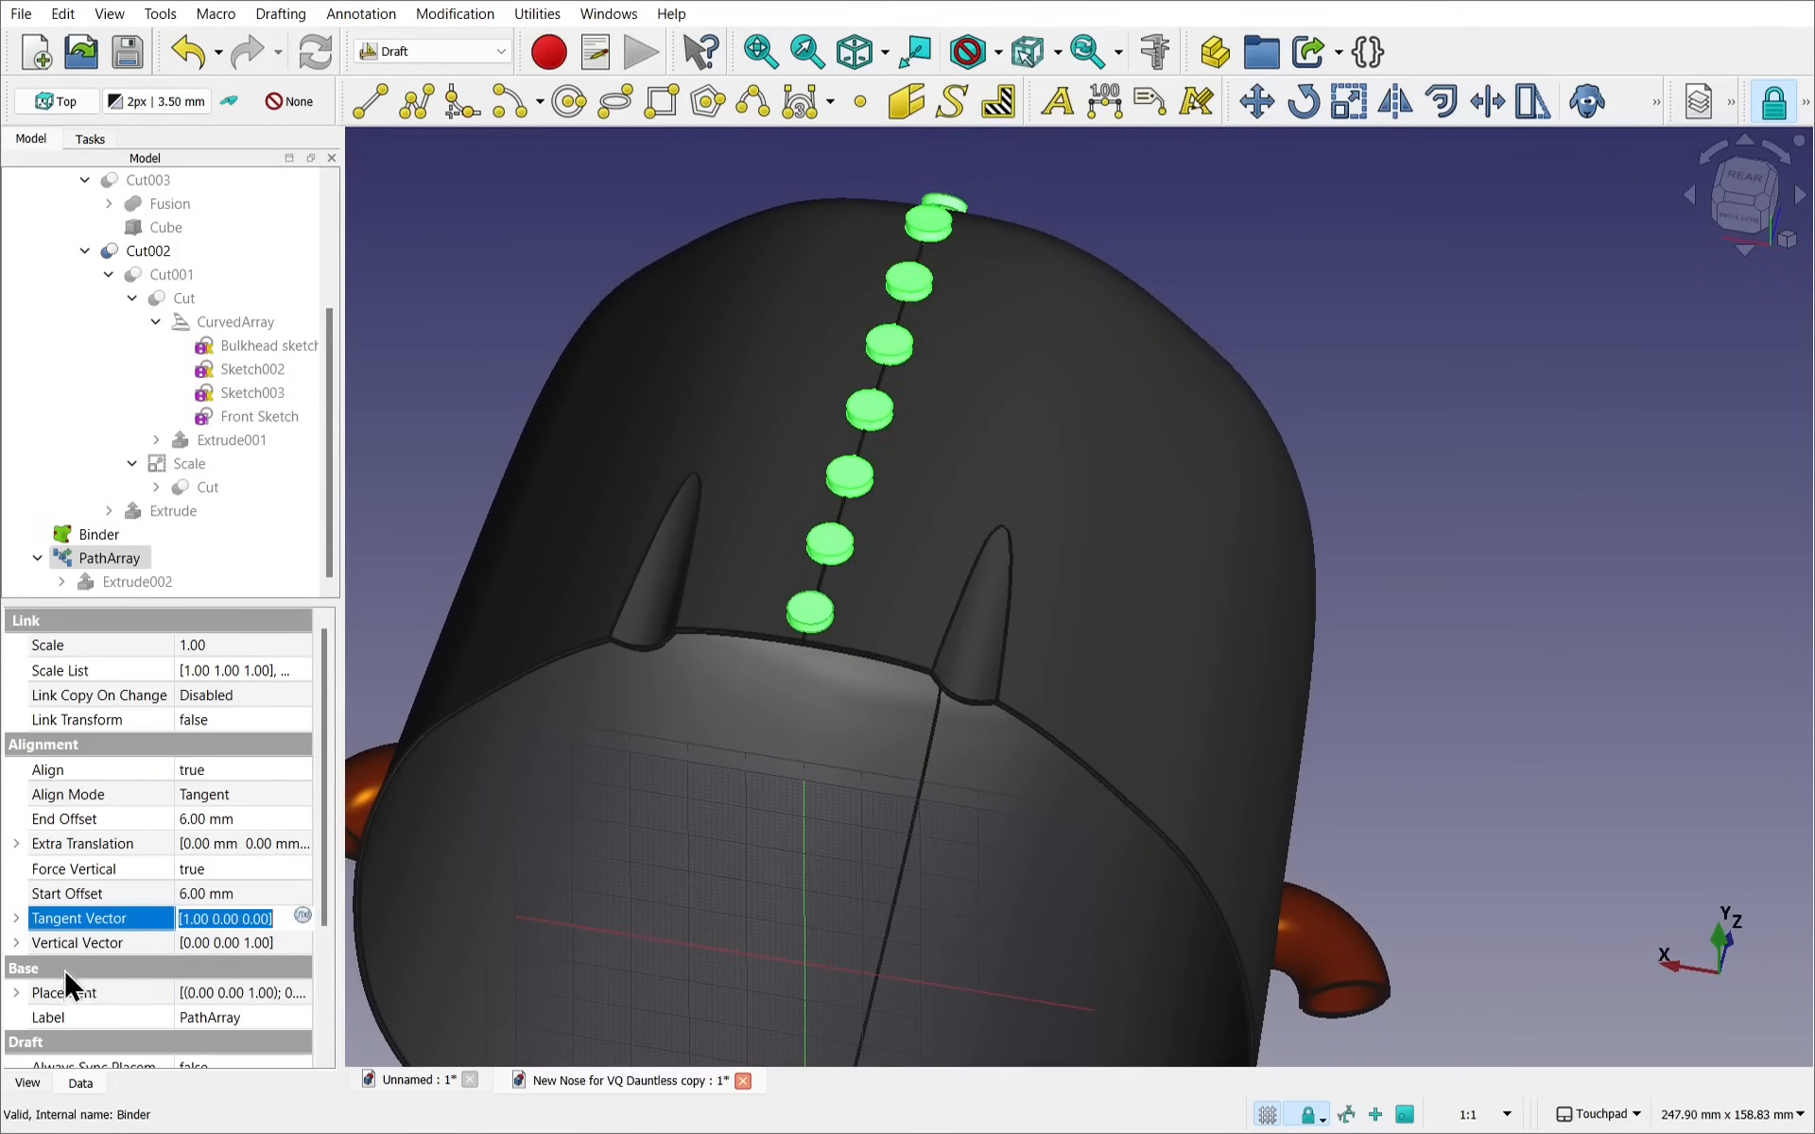
{"action": "left_click", "coordinate": [14, 844]}
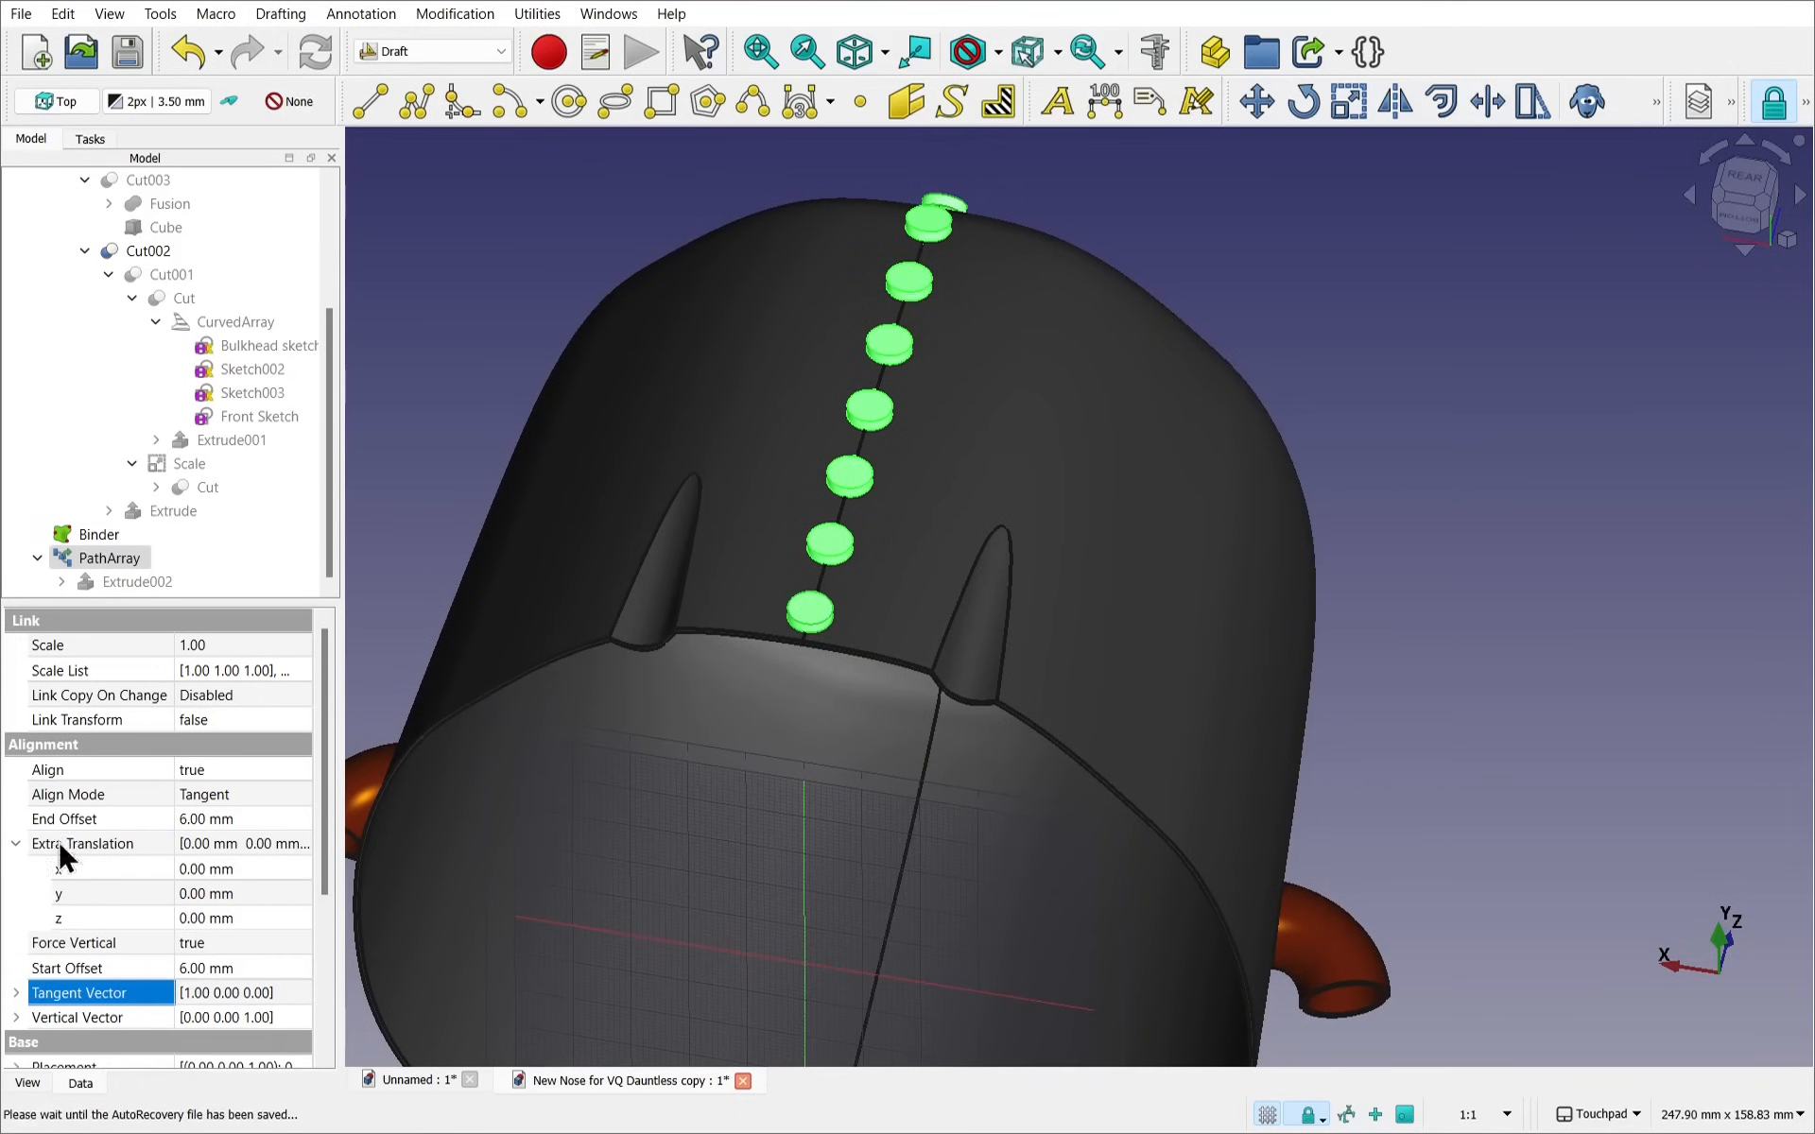
{"action": "left_click", "coordinate": [271, 870]}
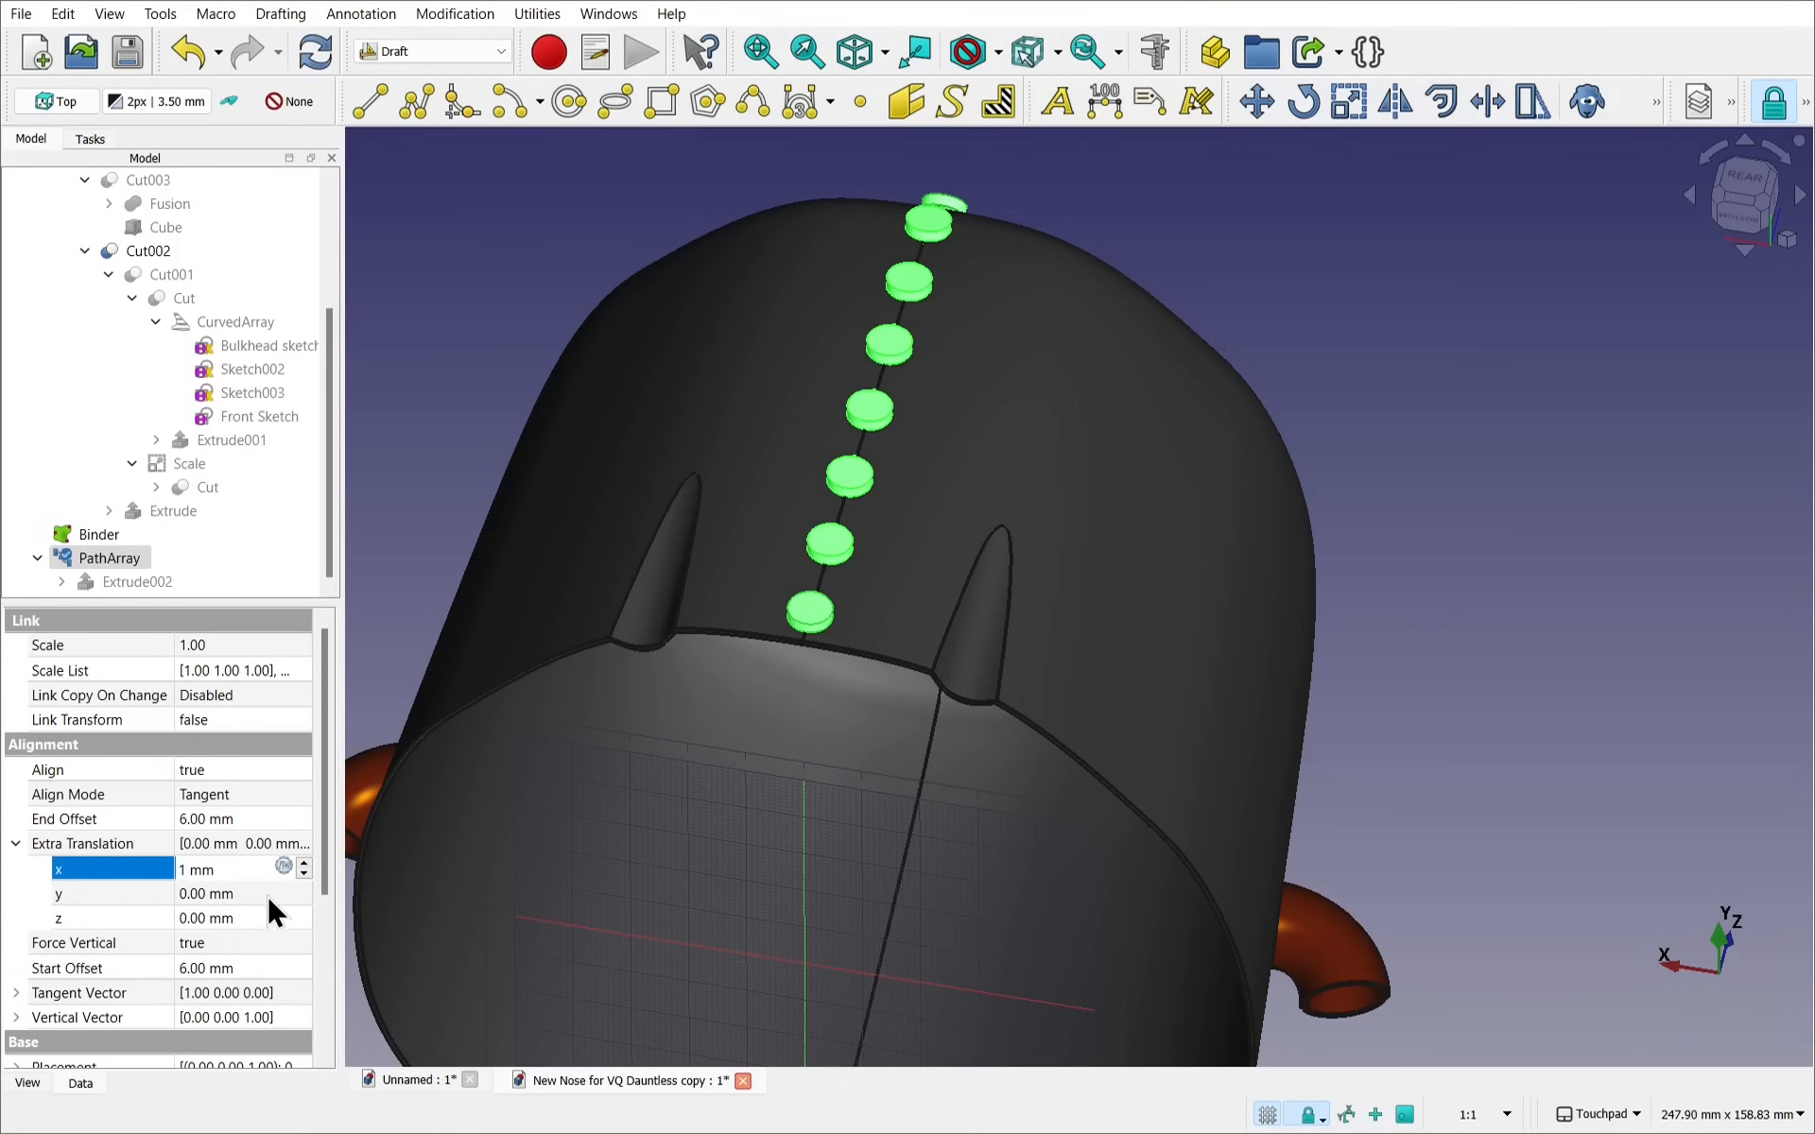
{"action": "left_click", "coordinate": [256, 894]}
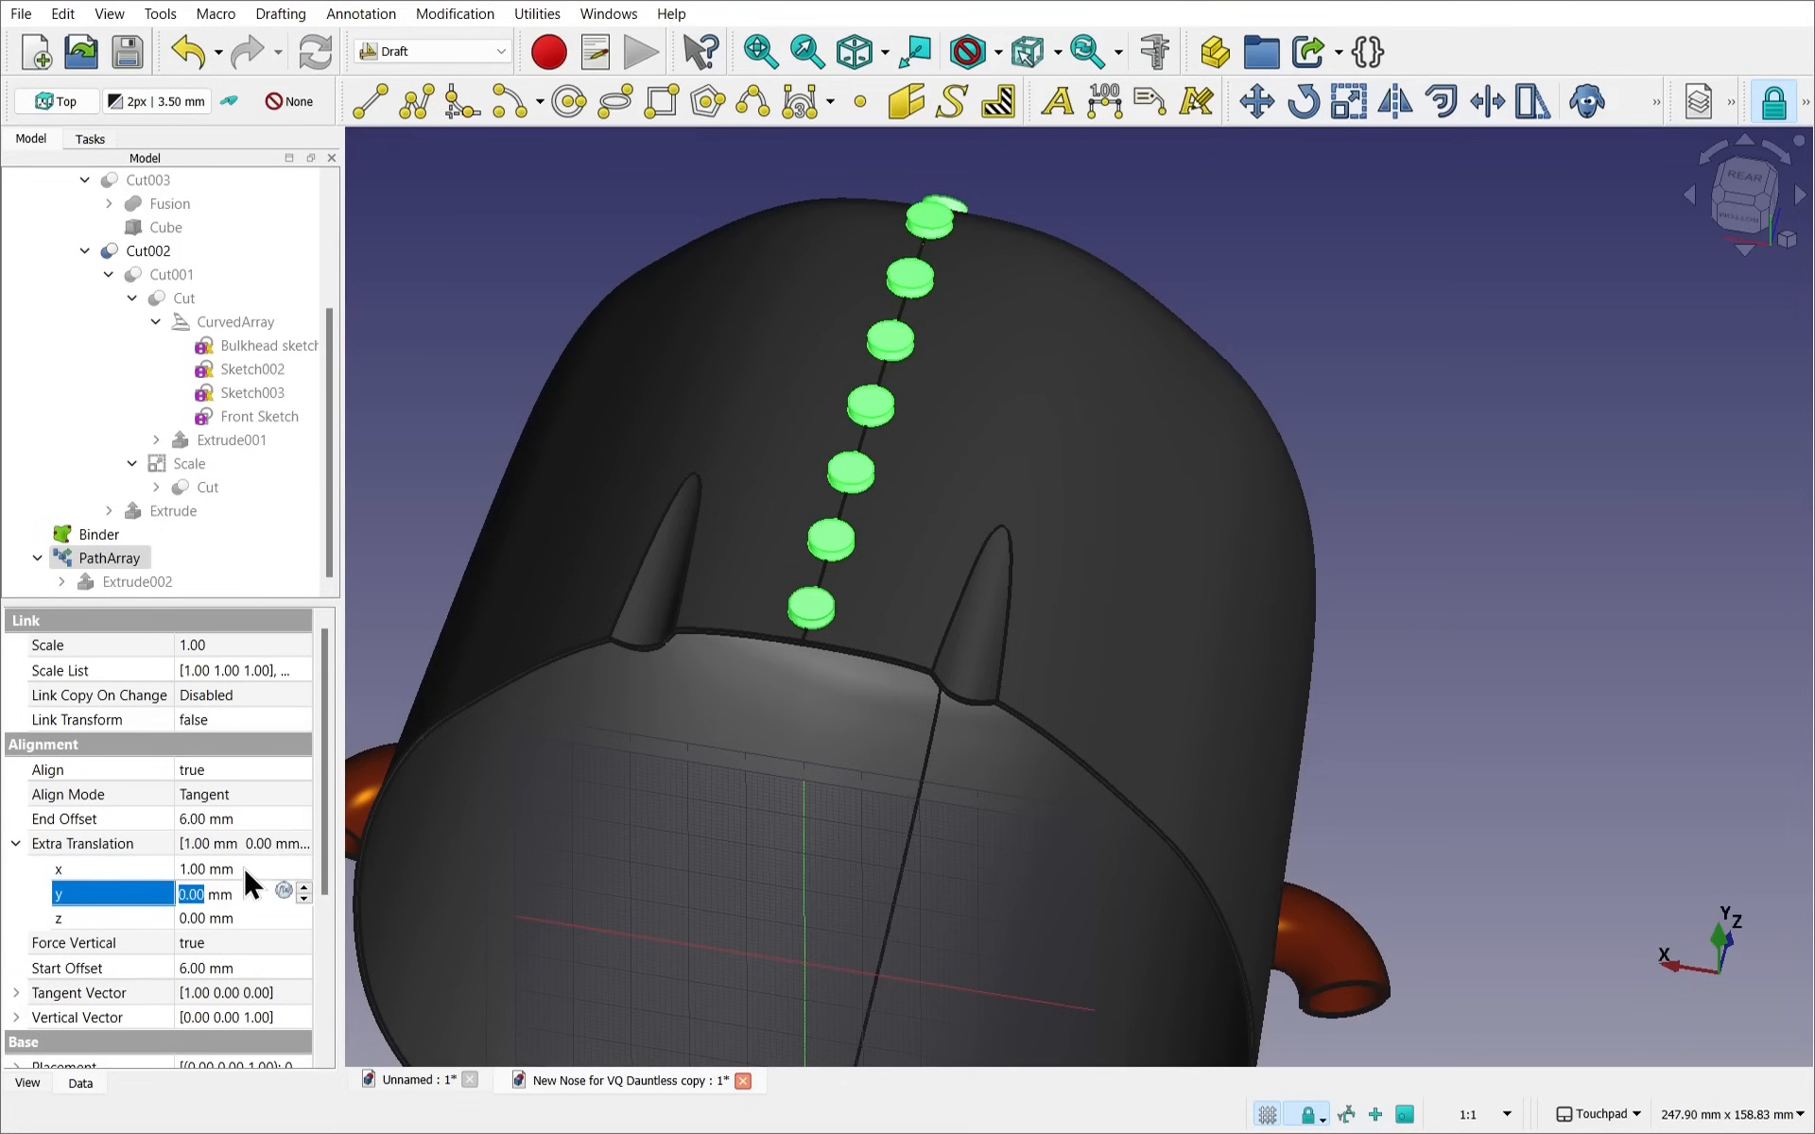
{"action": "left_click", "coordinate": [244, 867]}
{"action": "type", "text": "0"}
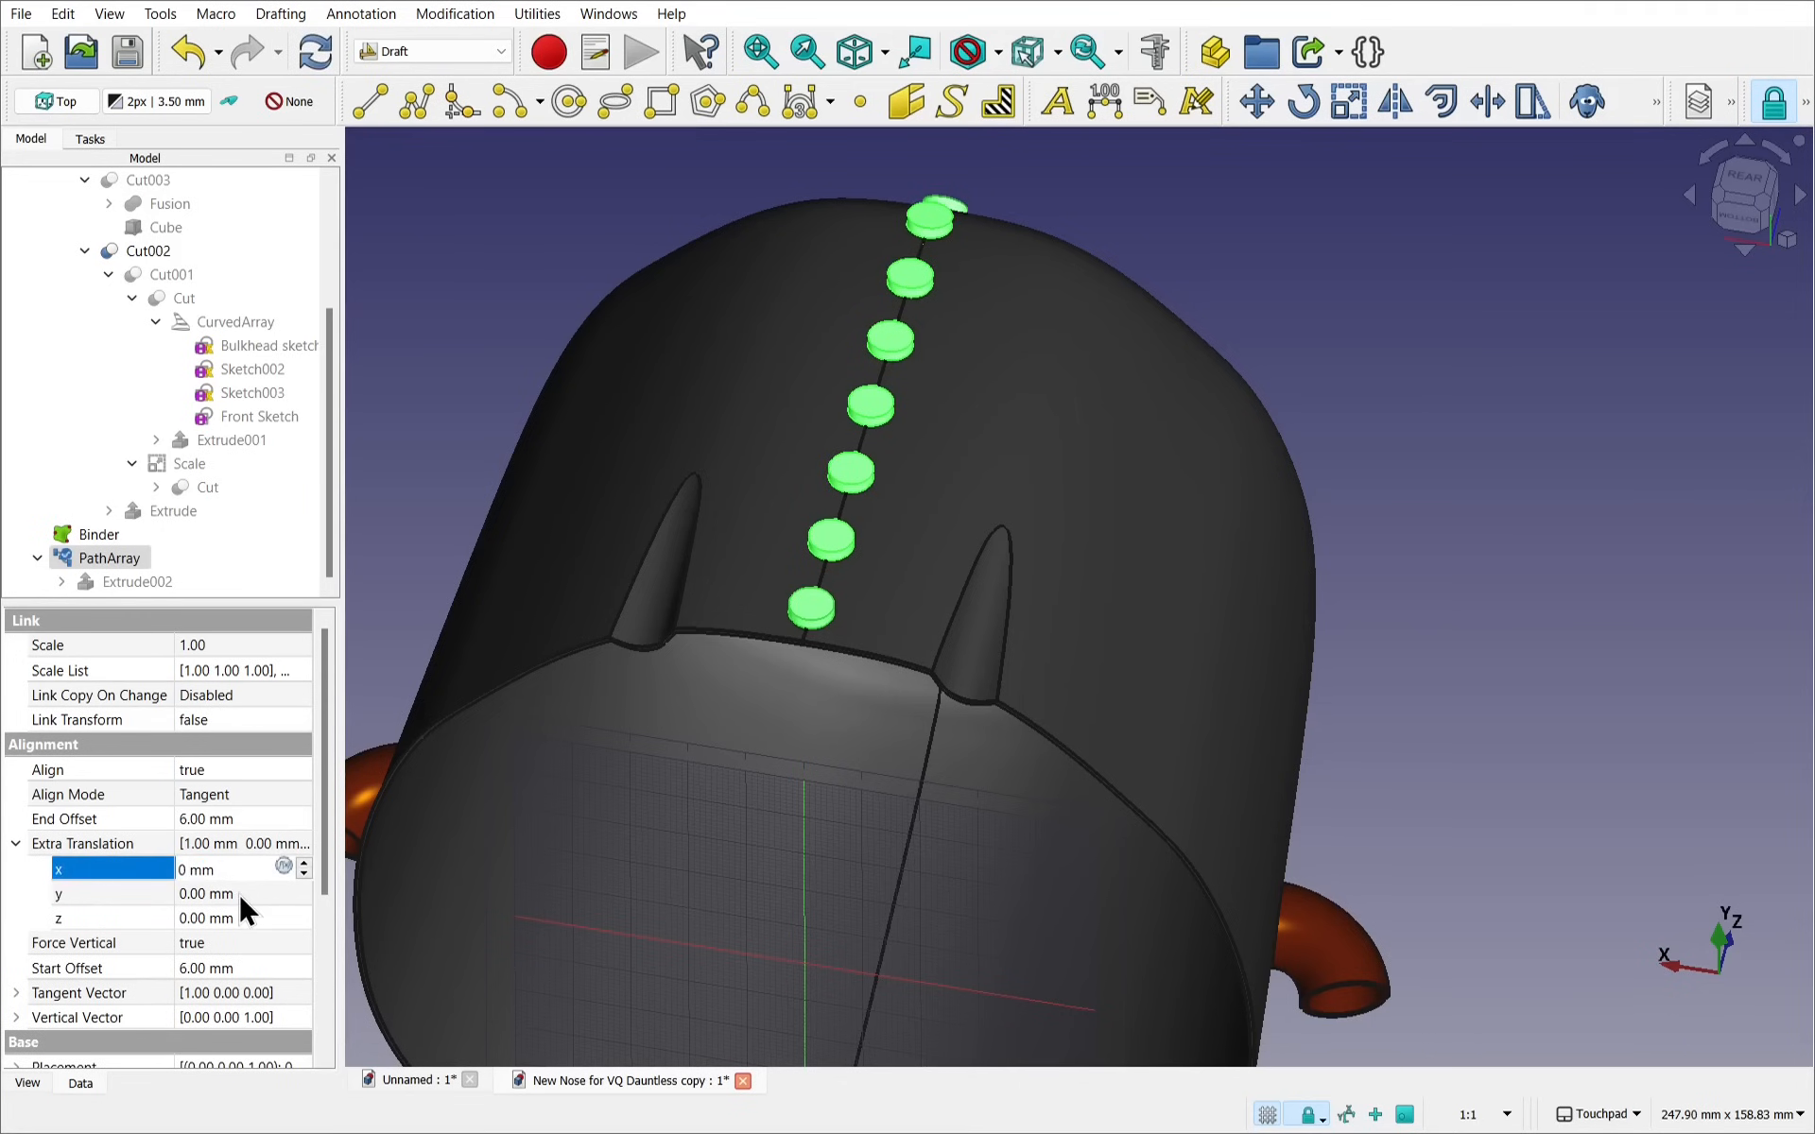
Shift the discs sideways off the path with an Extra Translation y of 6 mm, increased to 8 mm
{"action": "left_click", "coordinate": [240, 893]}
{"action": "type", "text": "6"}
{"action": "left_click", "coordinate": [236, 868]}
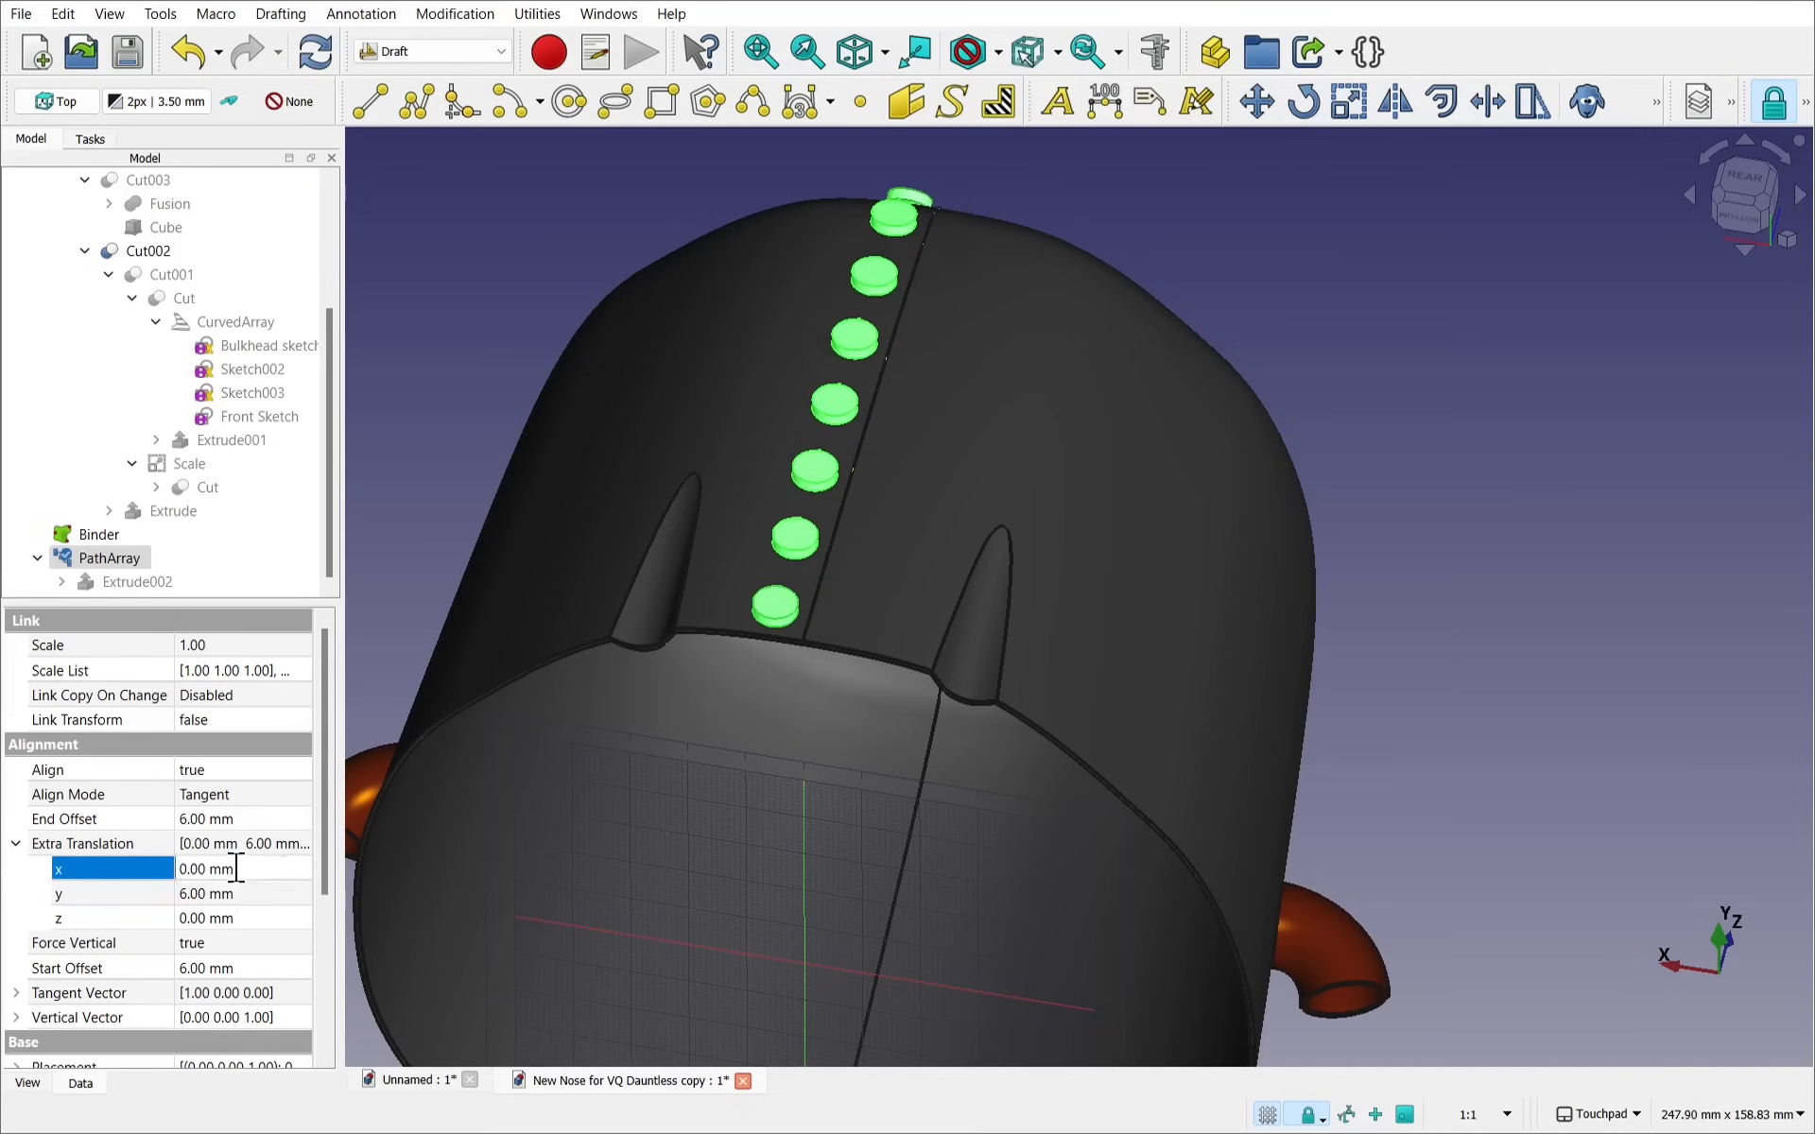
{"action": "left_click", "coordinate": [242, 892]}
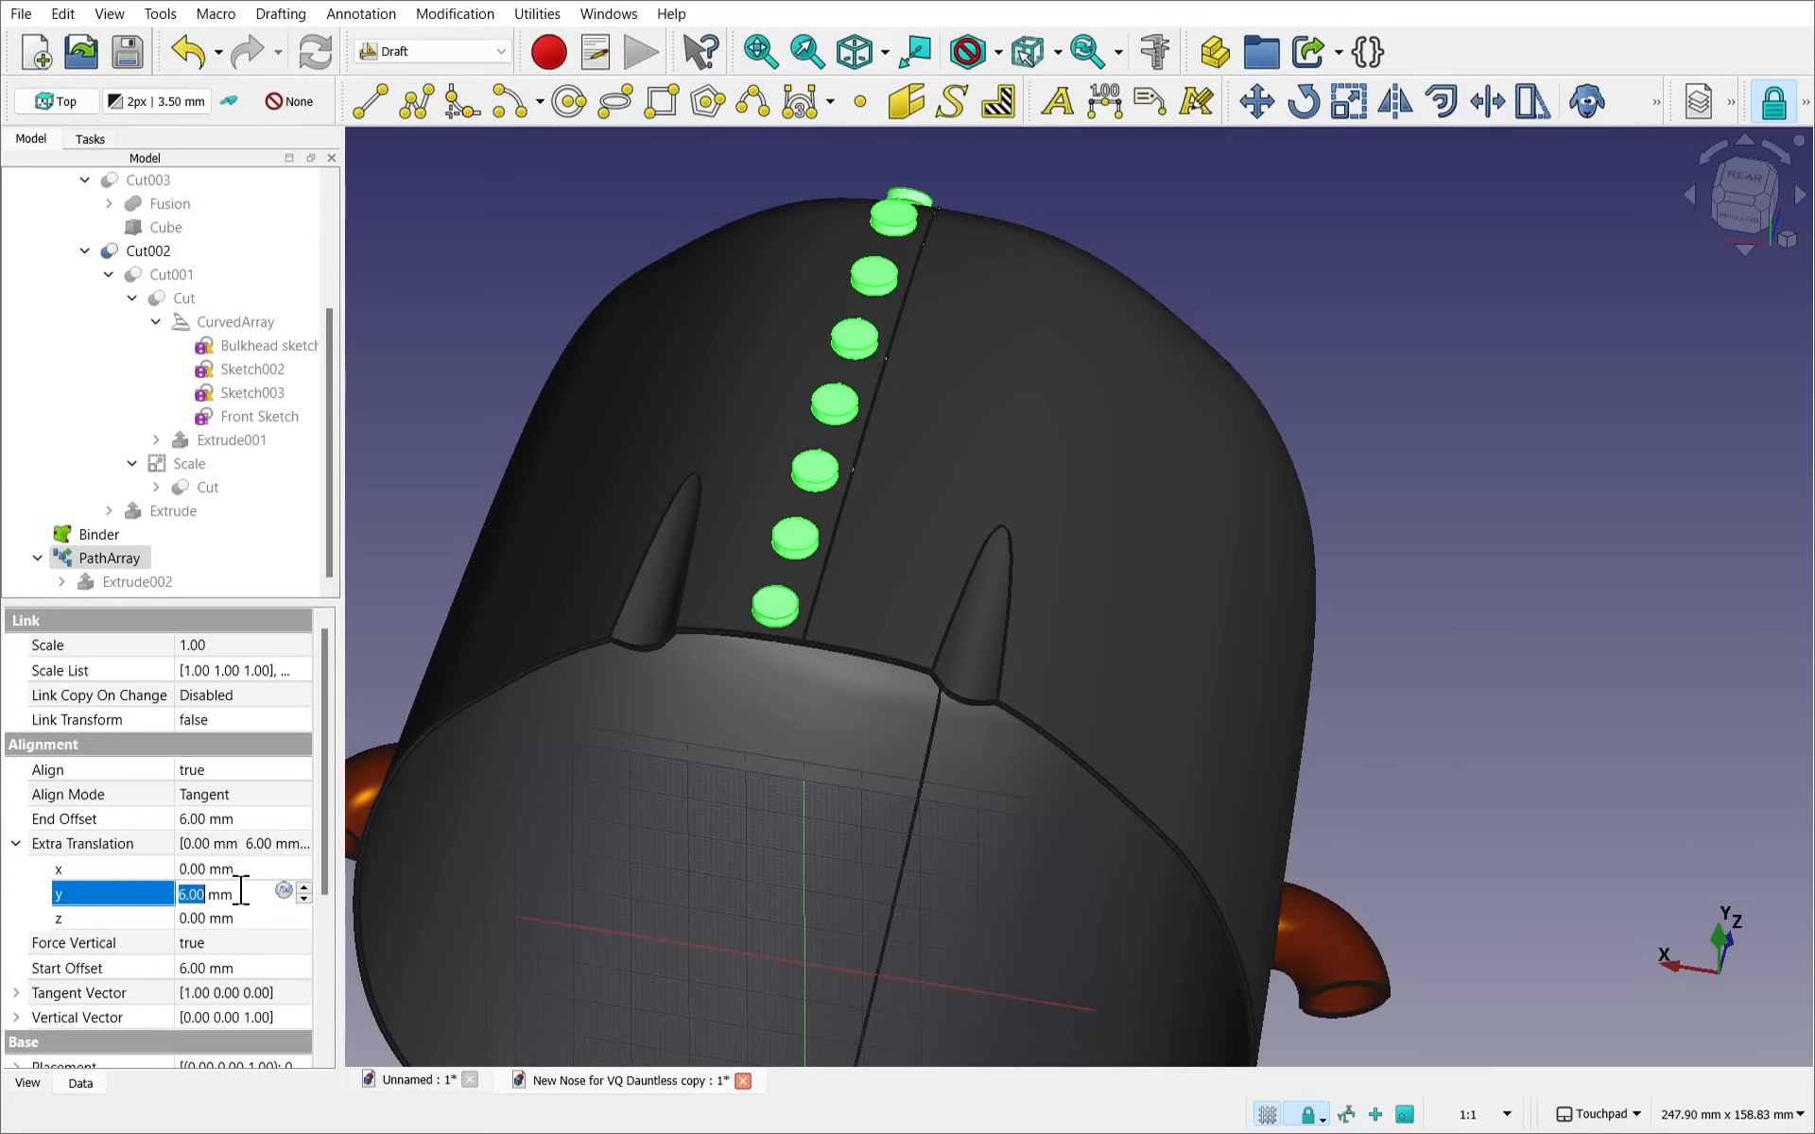
{"action": "type", "text": "8"}
{"action": "left_click", "coordinate": [235, 871]}
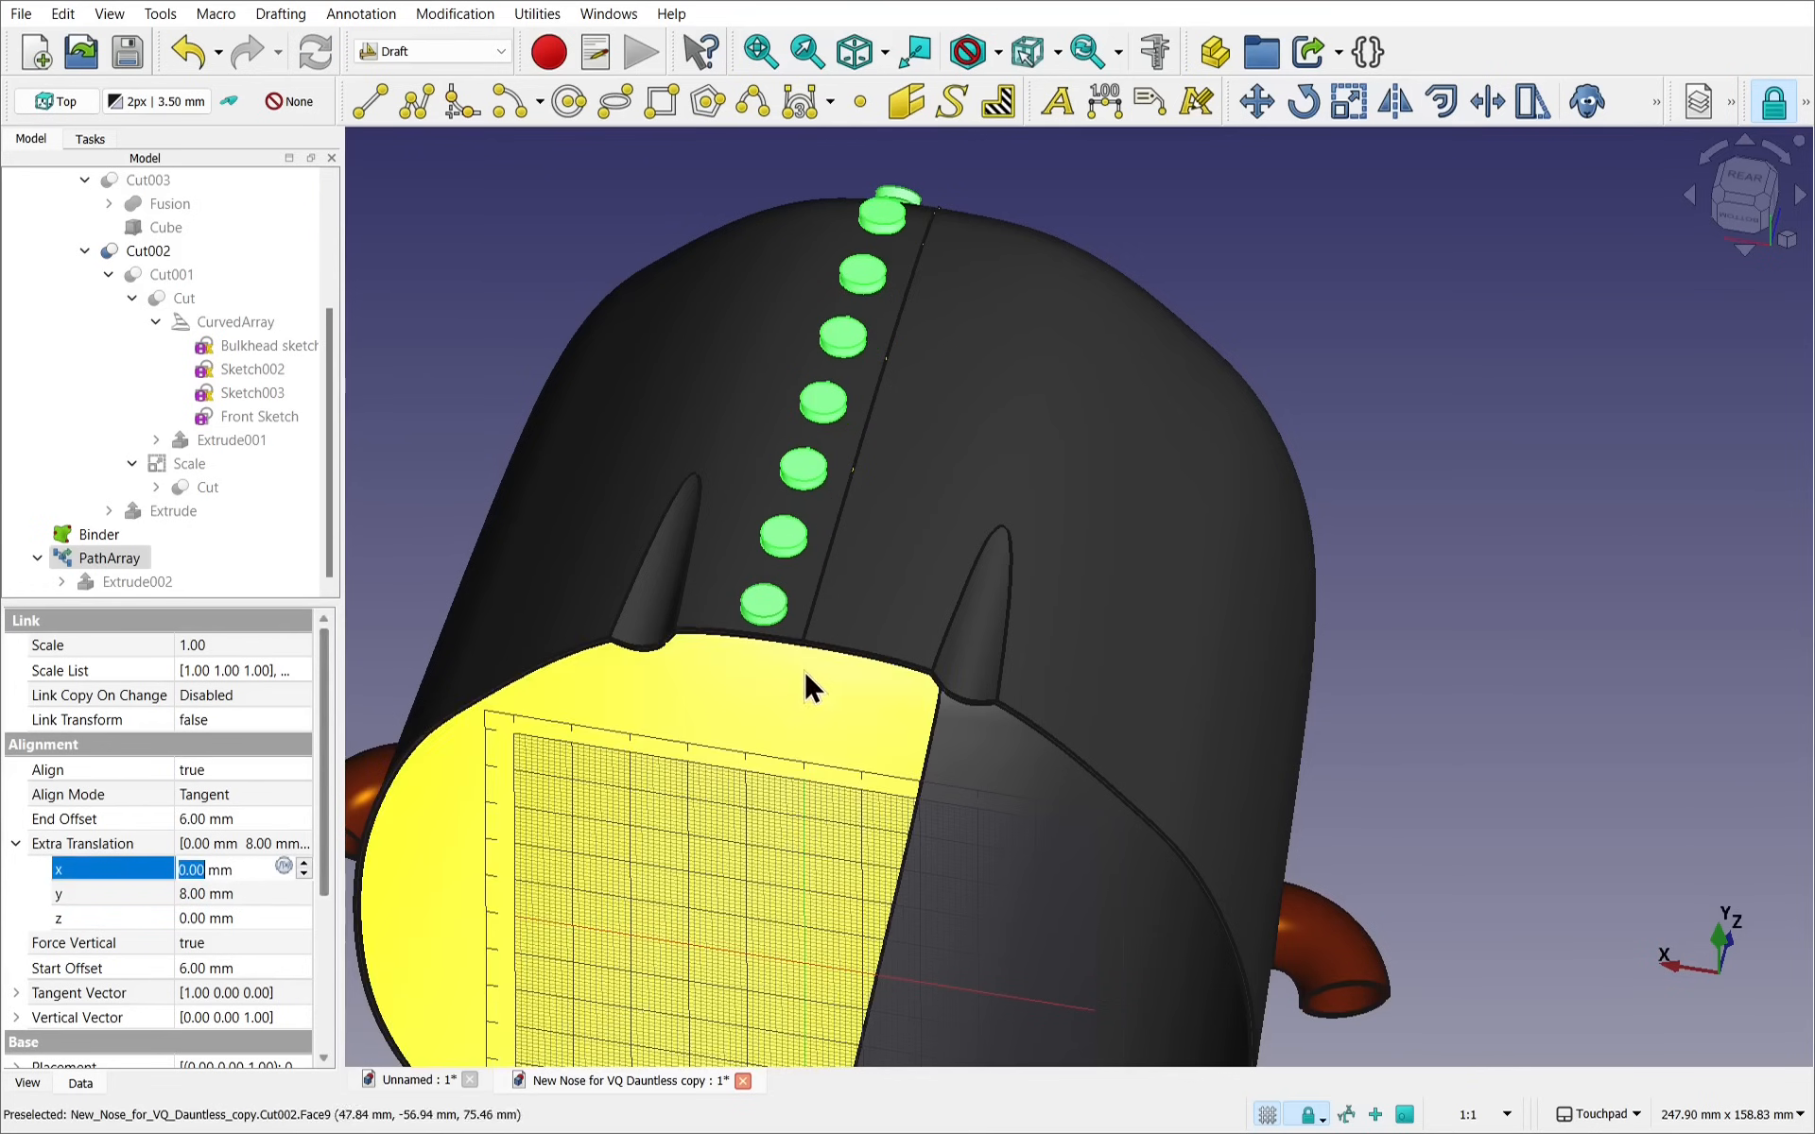
Set the Symmetric property of Extrude002, the path array's base disc, to true
{"action": "middle_click_drag", "start_coordinate": [806, 672], "coordinate": [939, 446]}
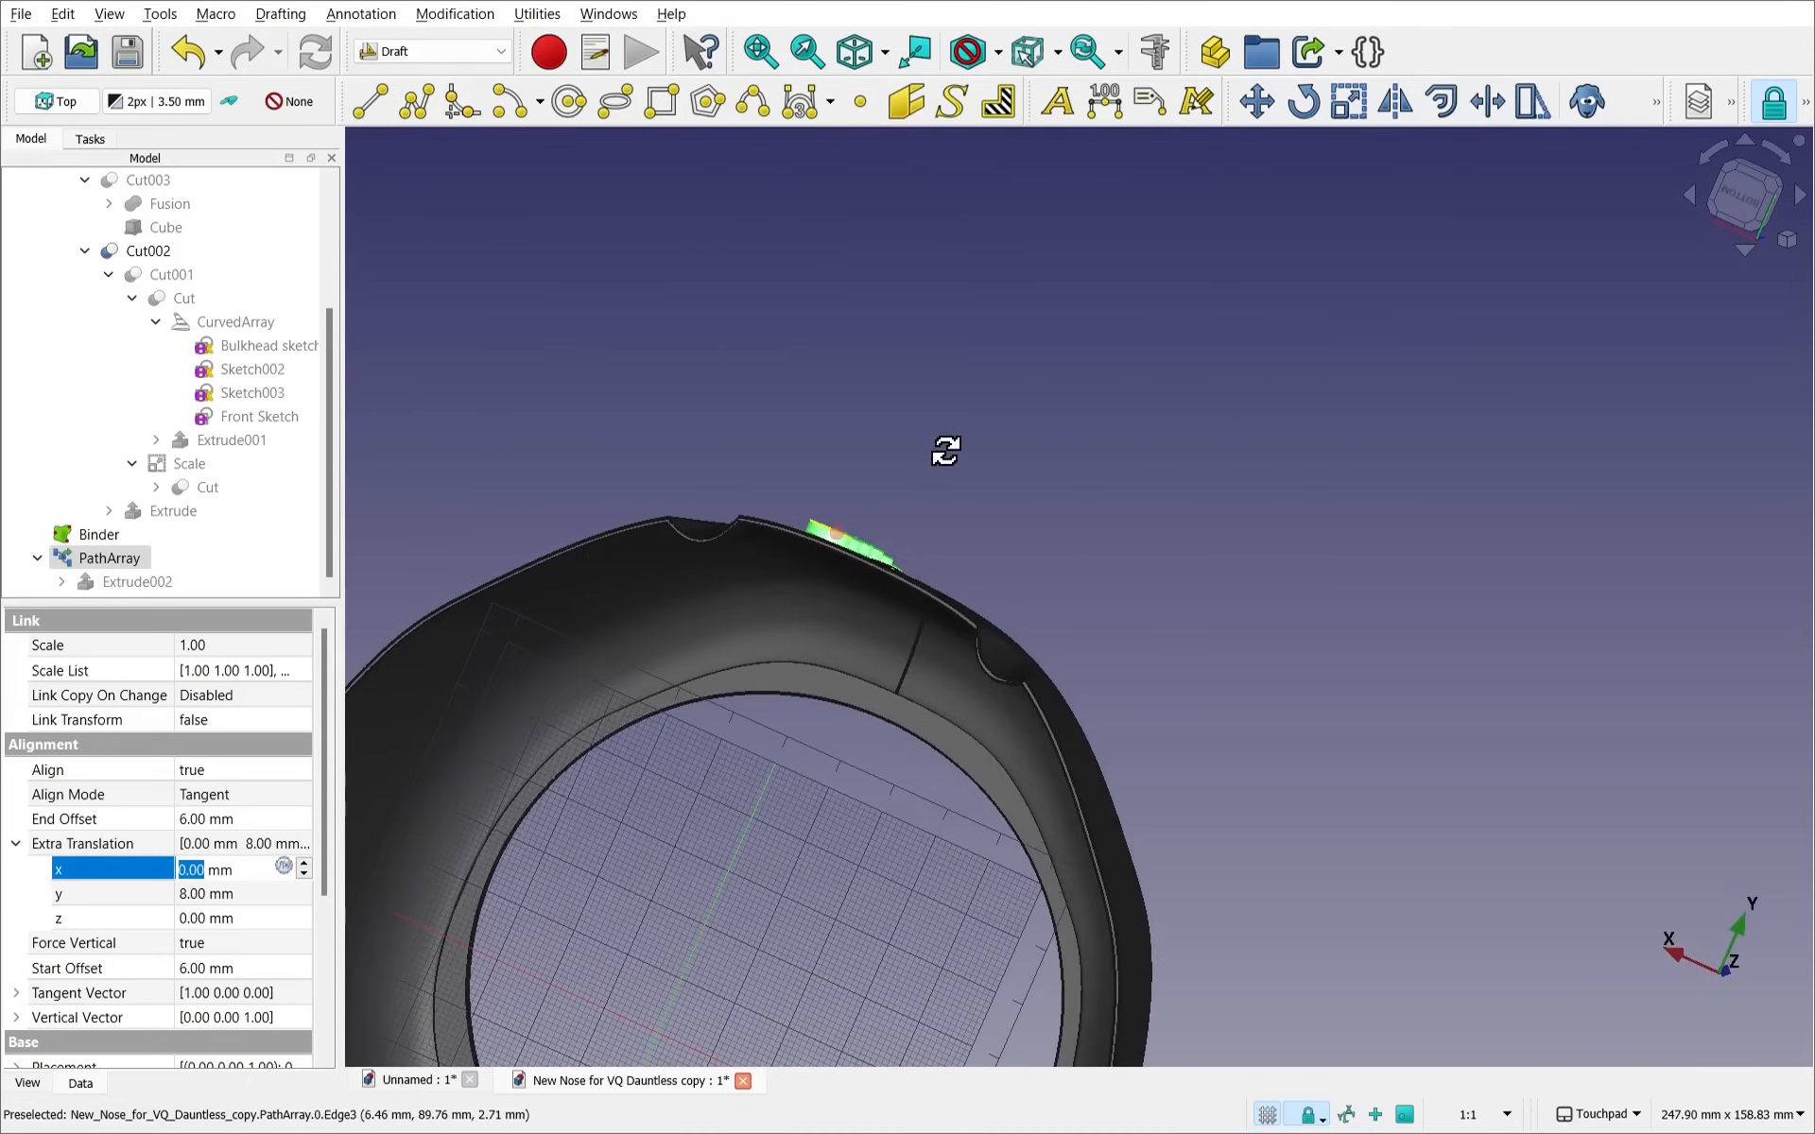
{"action": "scroll", "coordinate": [842, 567], "scroll_direction": "up", "scroll_amount": 5}
{"action": "mouse_move", "coordinate": [842, 571]}
{"action": "middle_mouse_down"}
{"action": "mouse_move", "coordinate": [846, 535]}
{"action": "mouse_move", "coordinate": [847, 575]}
{"action": "mouse_move", "coordinate": [1056, 584]}
{"action": "mouse_move", "coordinate": [838, 575]}
{"action": "mouse_move", "coordinate": [798, 550]}
{"action": "mouse_move", "coordinate": [838, 548]}
{"action": "mouse_move", "coordinate": [847, 571]}
{"action": "middle_mouse_up"}
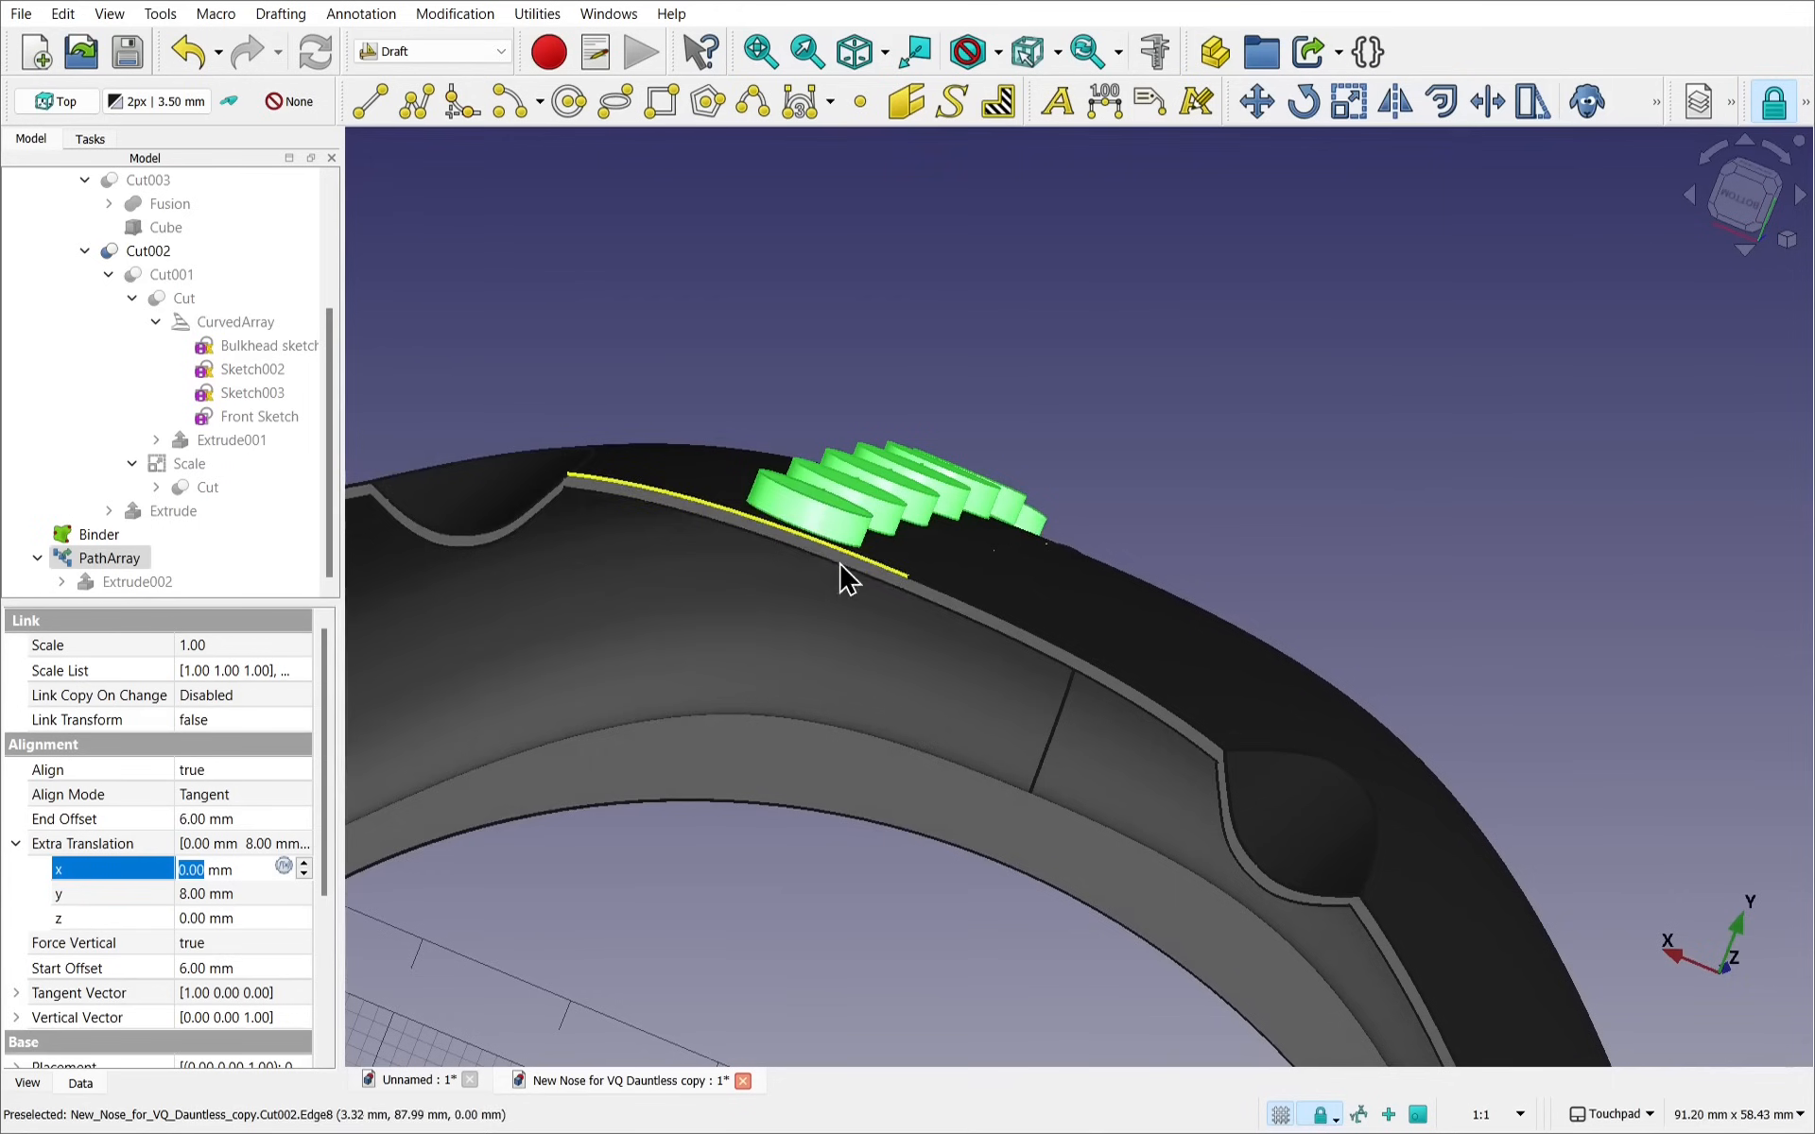
{"action": "left_click", "coordinate": [121, 583]}
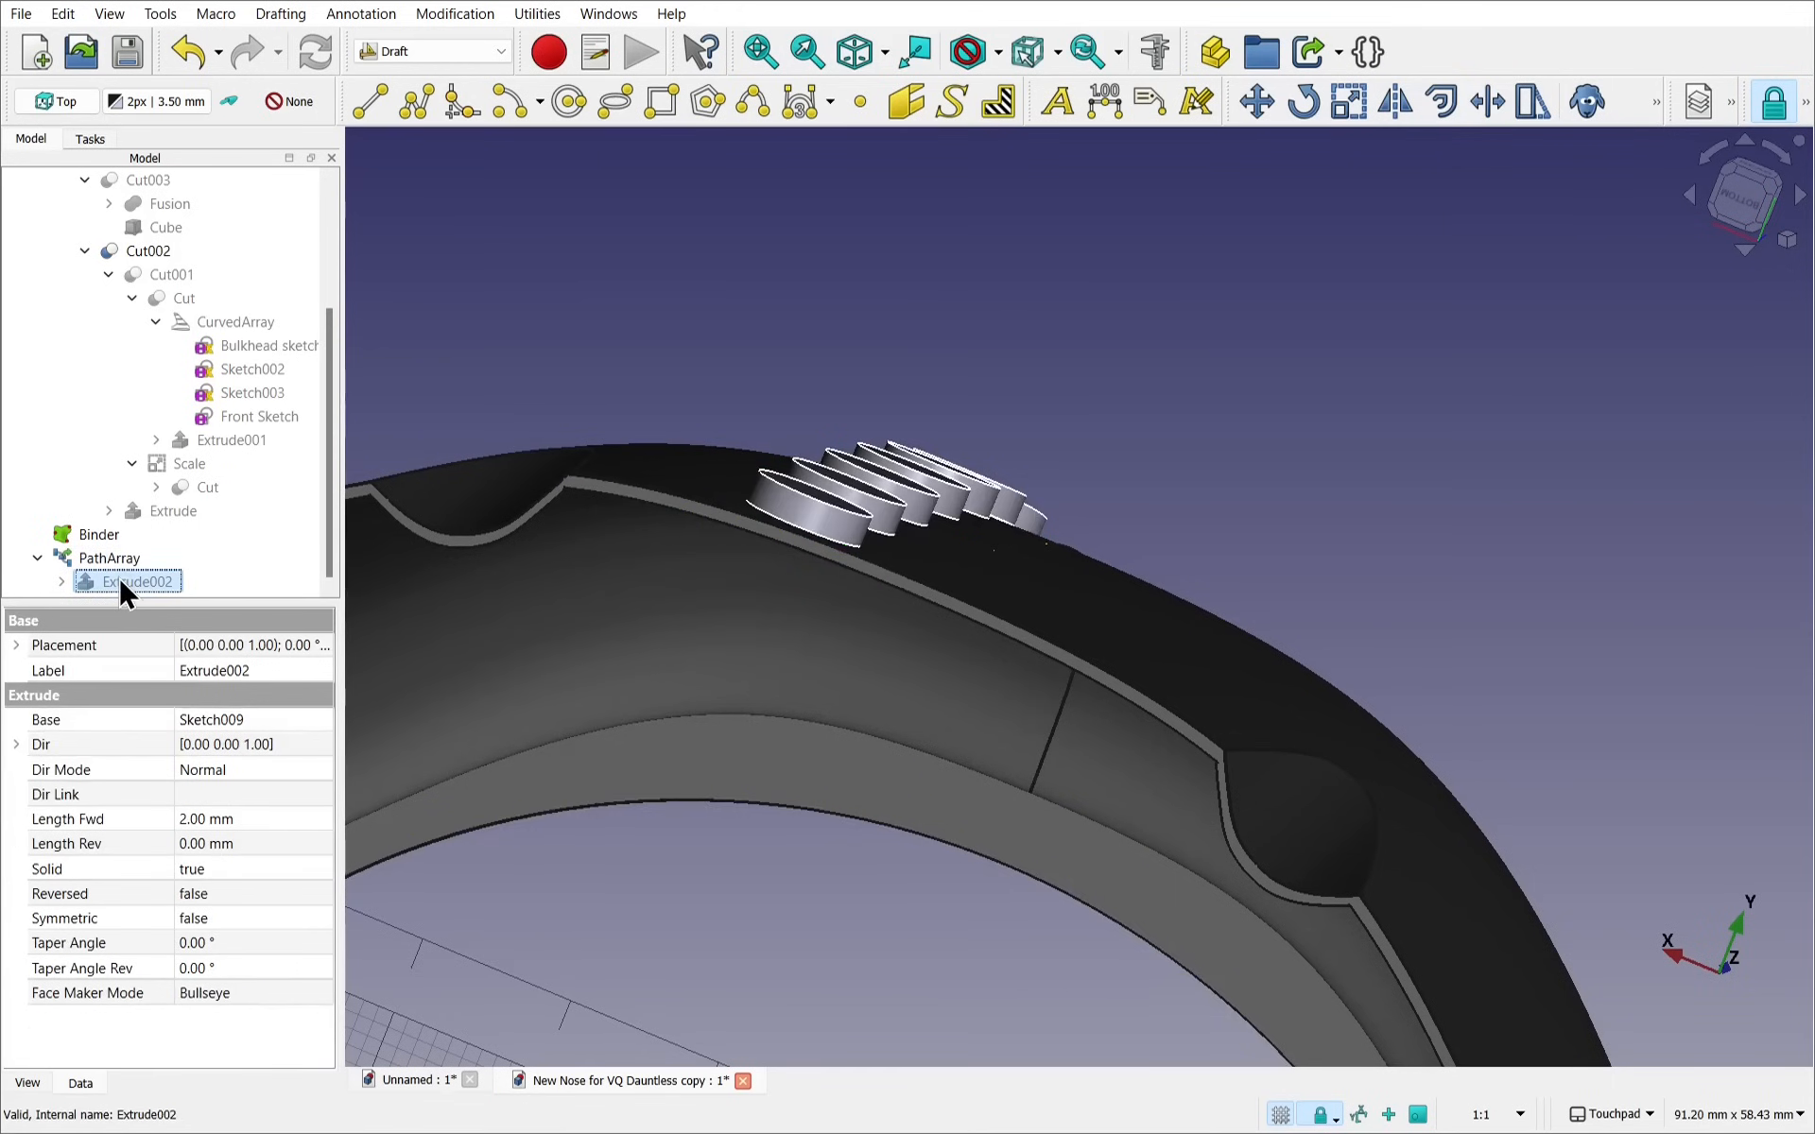
{"action": "left_click", "coordinate": [258, 920]}
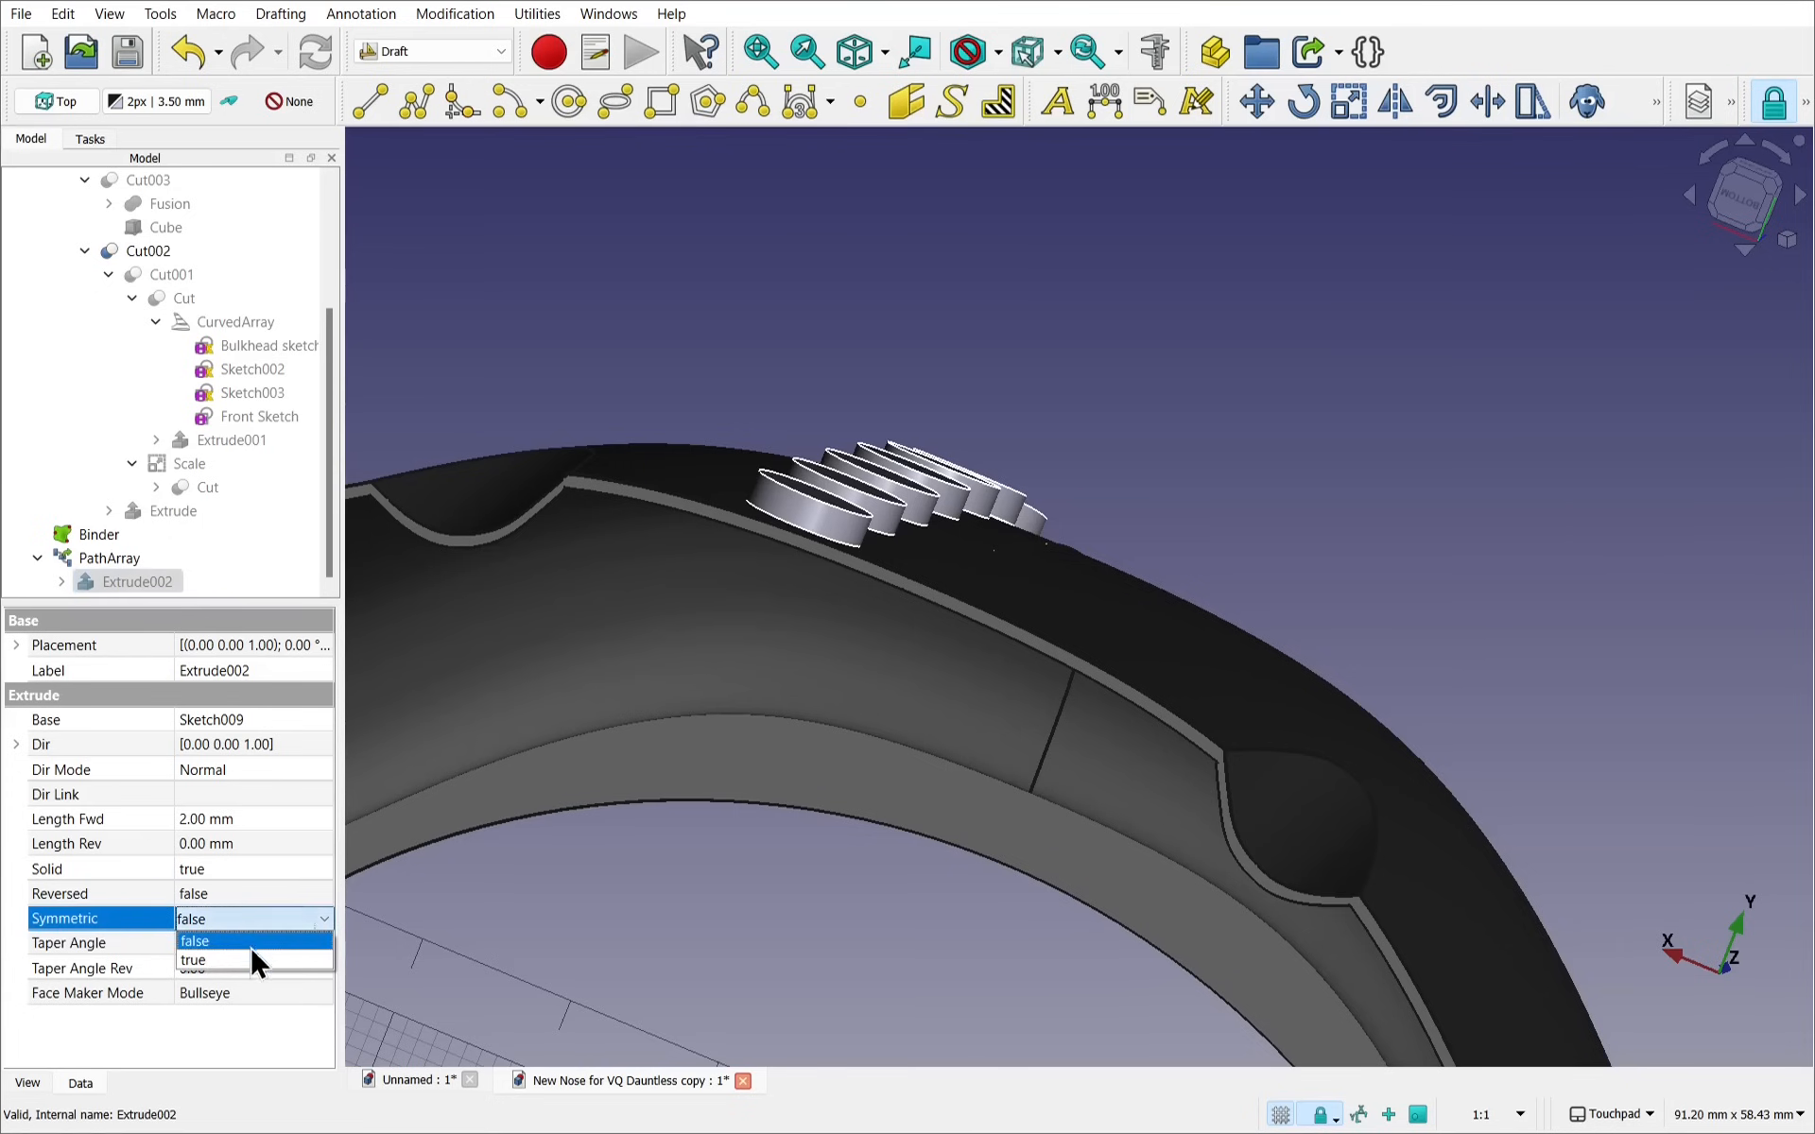
{"action": "left_click", "coordinate": [252, 954]}
{"action": "left_click", "coordinate": [219, 891]}
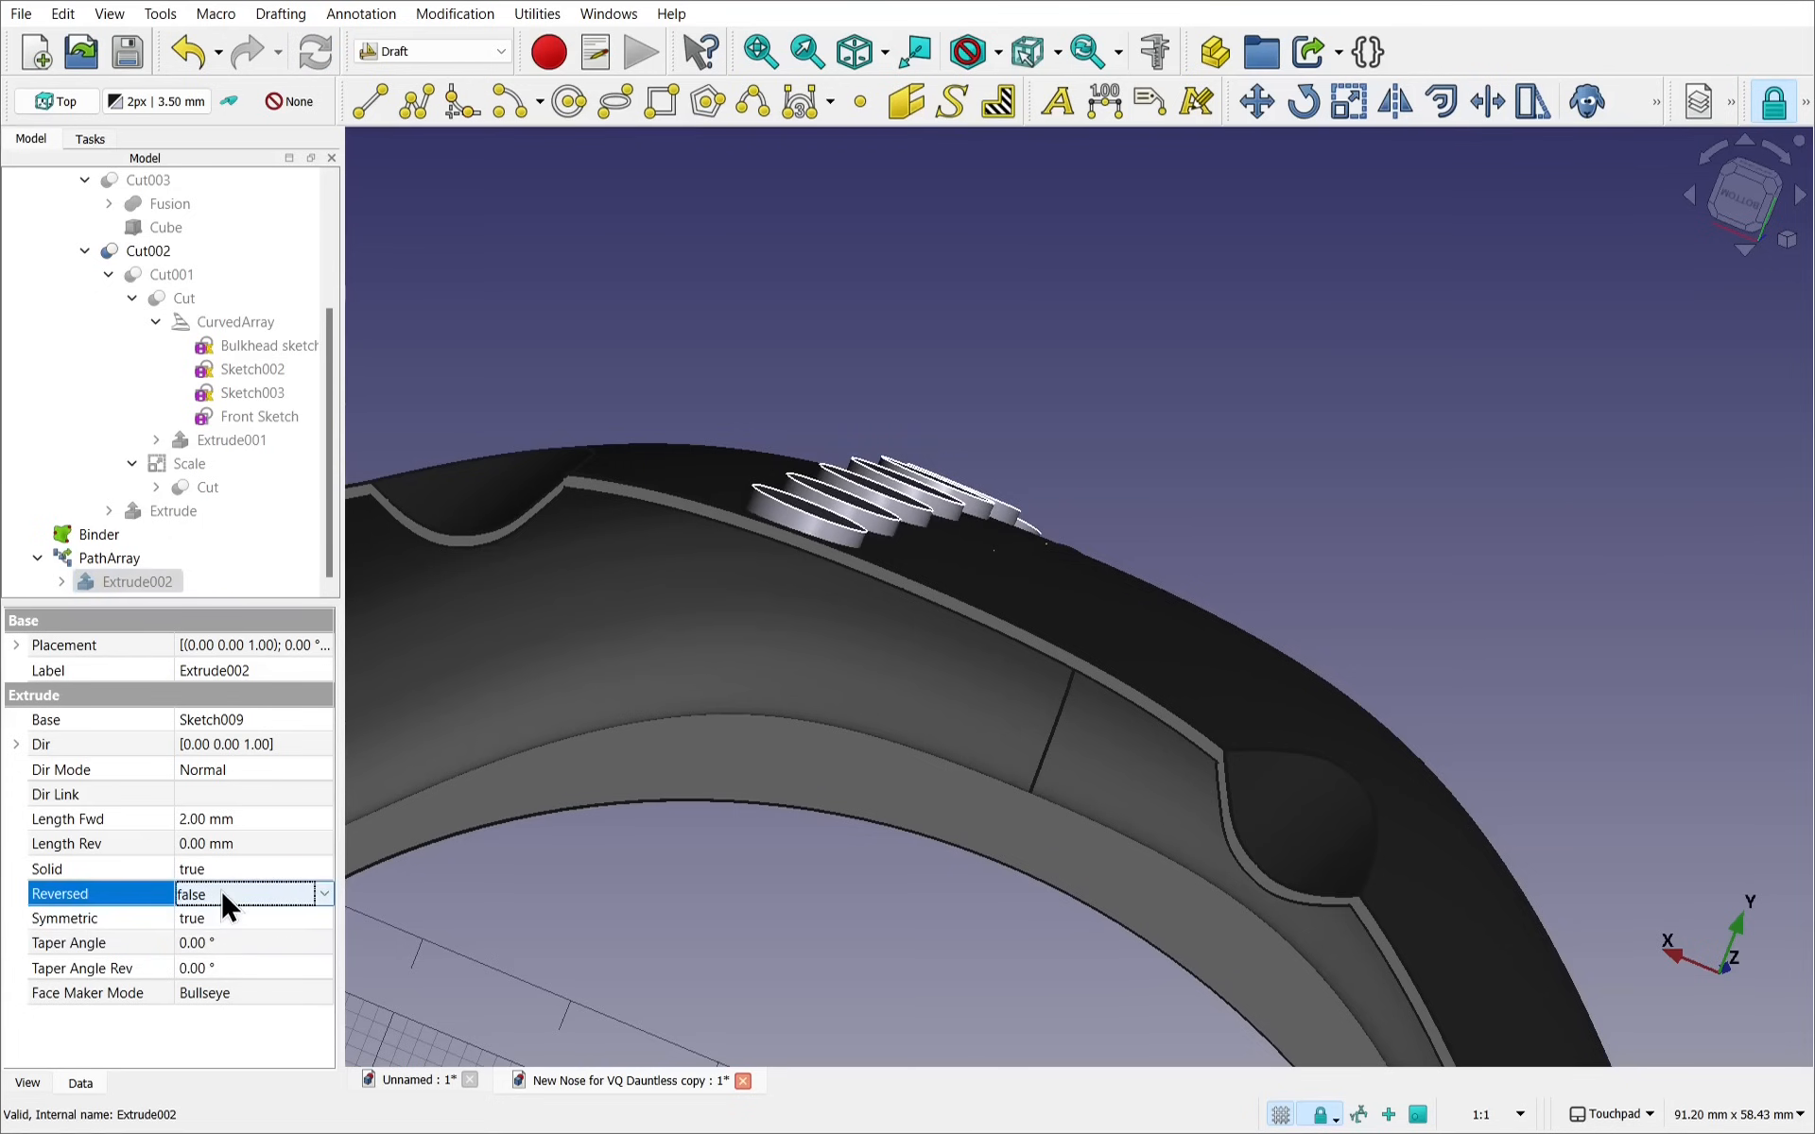
Reduce the forward length of the base disc extrusion to 1 mm
{"action": "left_click_drag", "start_coordinate": [943, 639], "coordinate": [1015, 685], "text": "alt"}
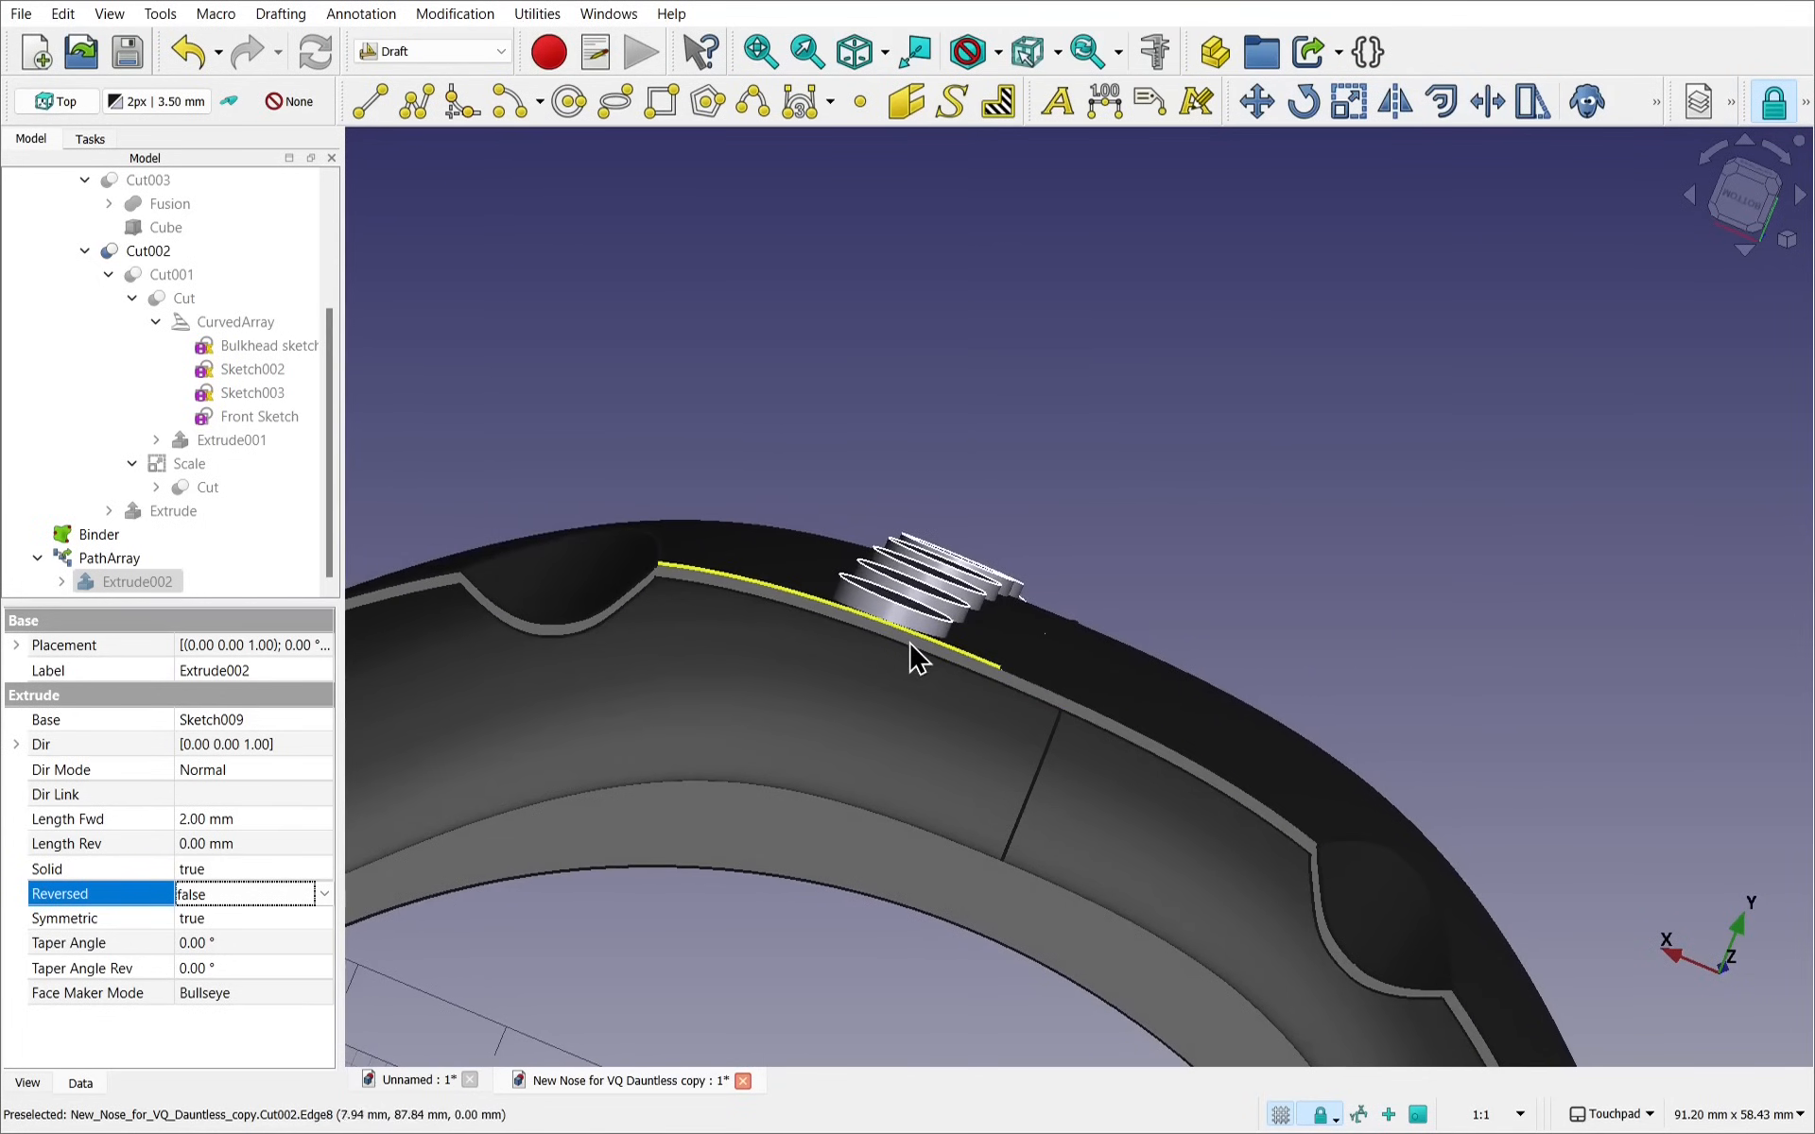
{"action": "left_click", "coordinate": [242, 819]}
{"action": "type", "text": "1"}
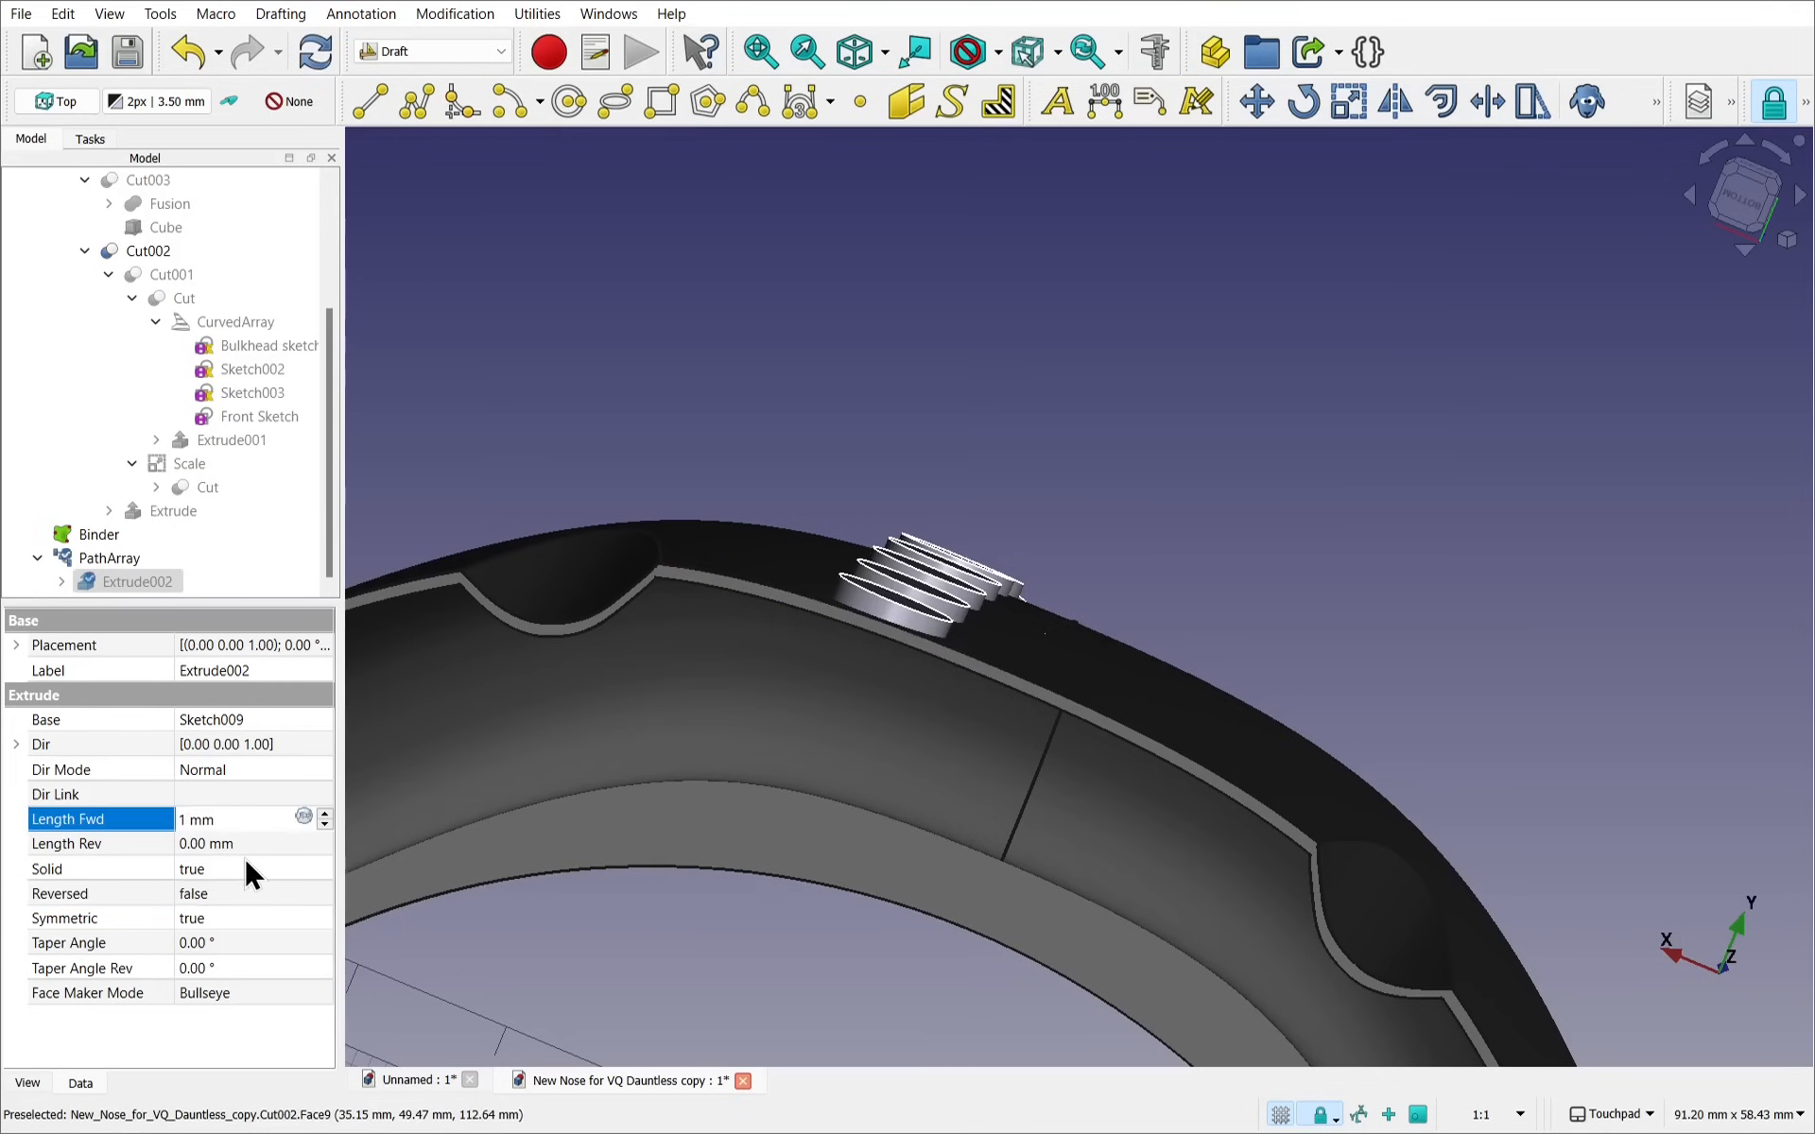
{"action": "left_click", "coordinate": [244, 862]}
Examine from several angles how the row of discs sits in the cowl's outer surface and wall
{"action": "left_click_drag", "start_coordinate": [736, 856], "coordinate": [831, 723], "text": "alt"}
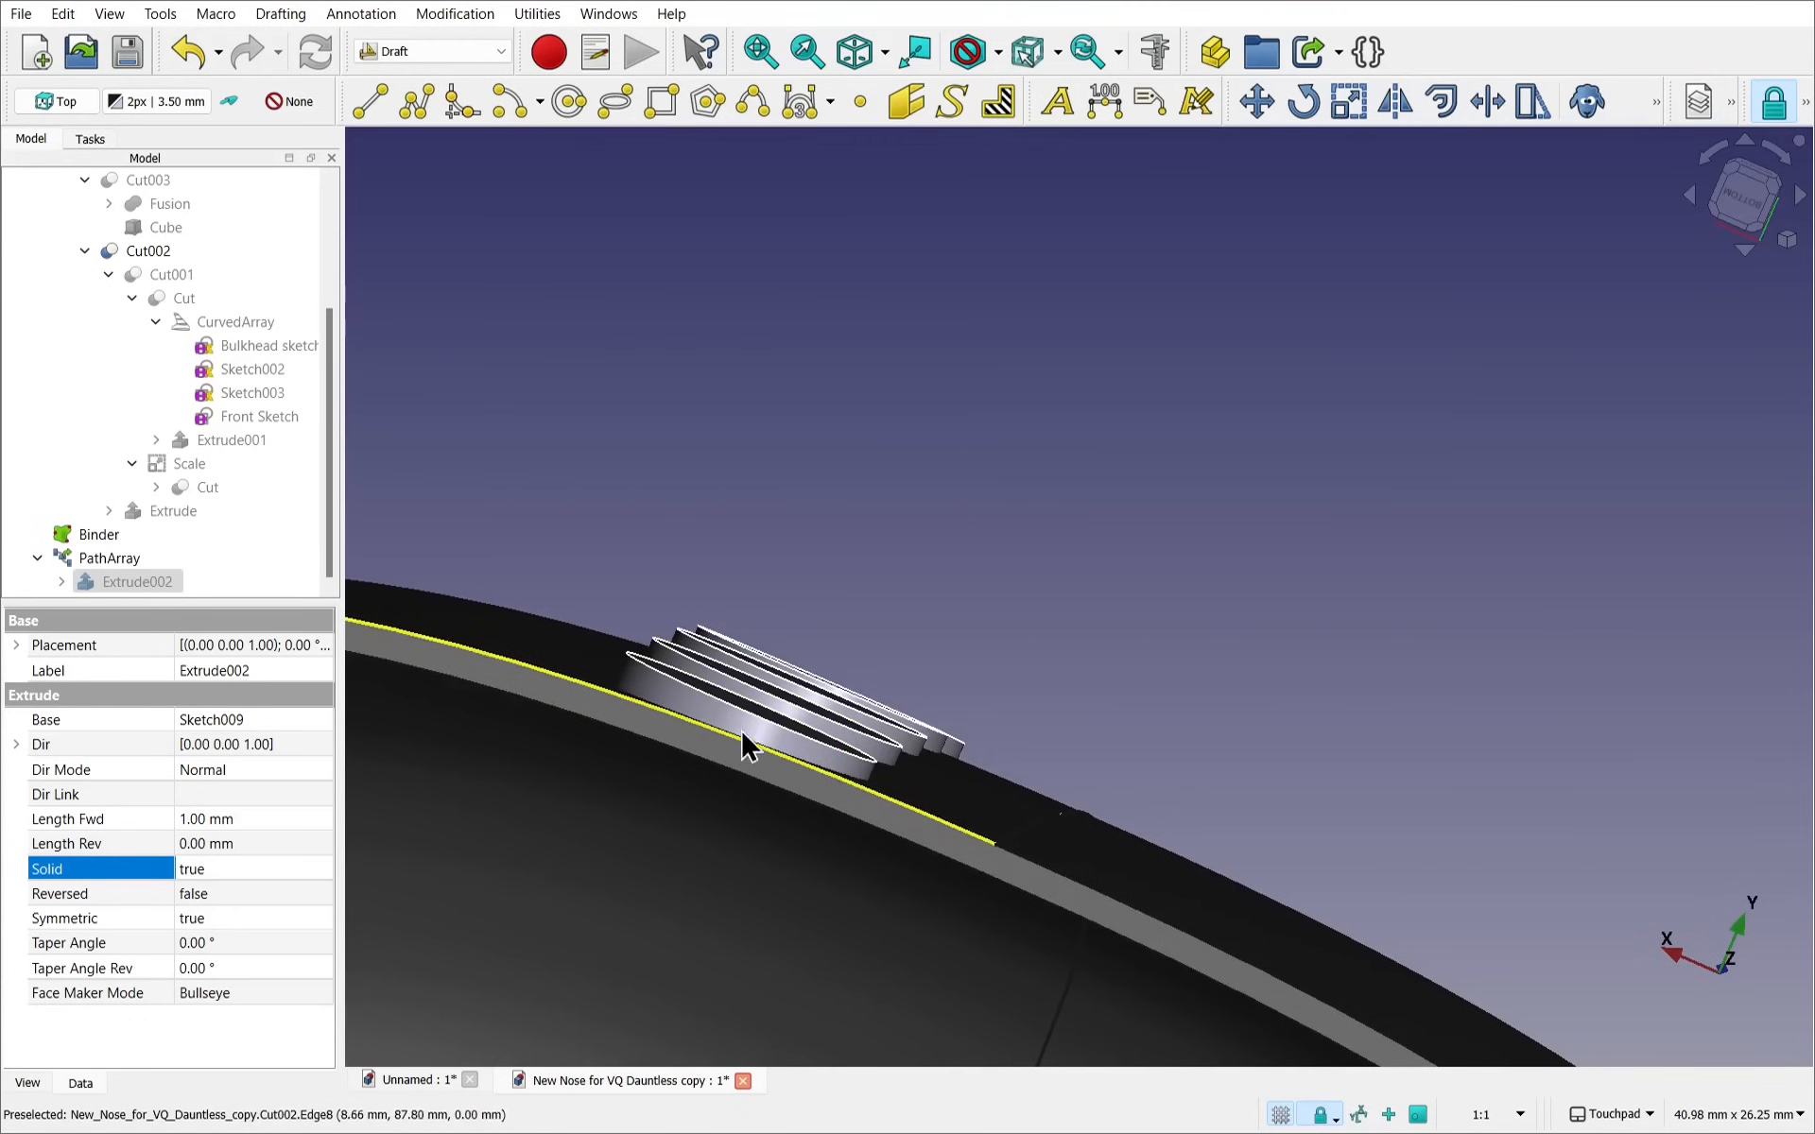
{"action": "left_click_drag", "start_coordinate": [677, 741], "coordinate": [639, 716], "text": "alt"}
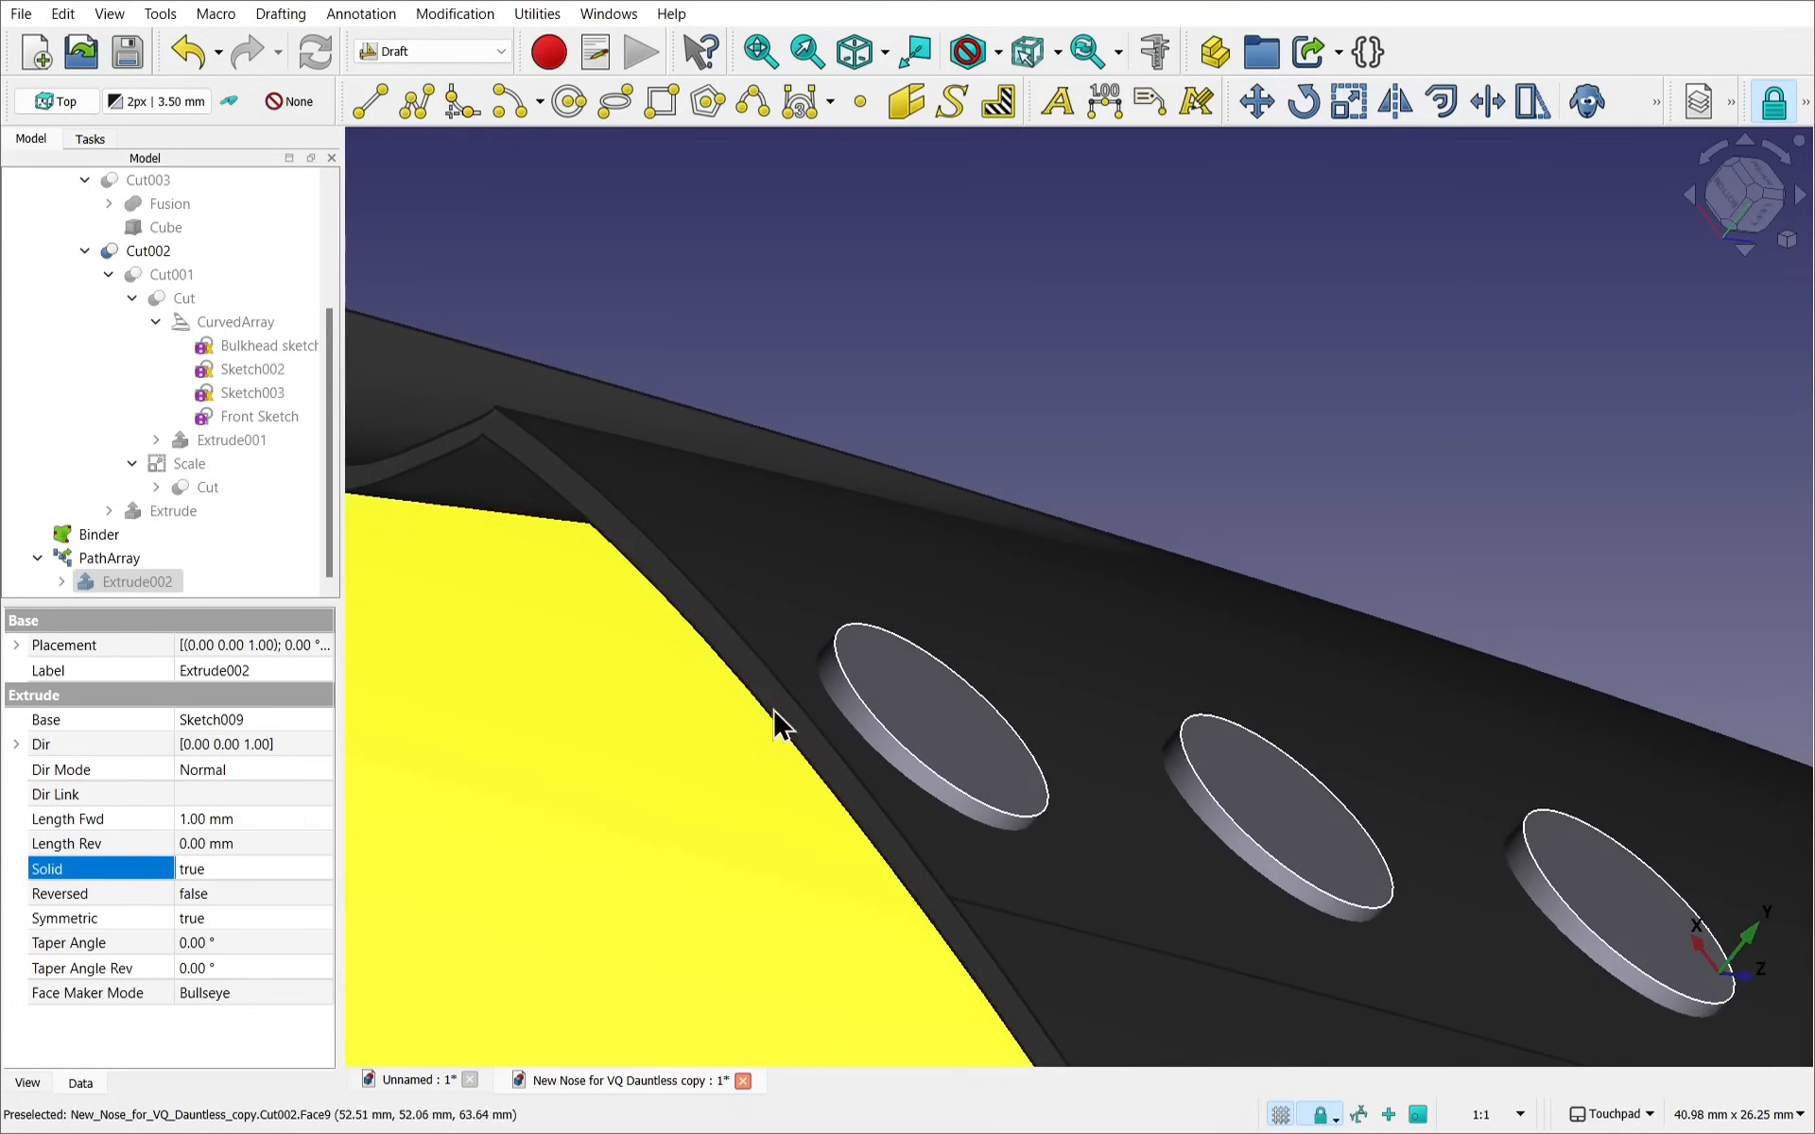
{"action": "left_click_drag", "start_coordinate": [984, 923], "coordinate": [1231, 948], "text": "alt"}
{"action": "scroll", "coordinate": [1203, 914], "scroll_direction": "down", "scroll_amount": 6}
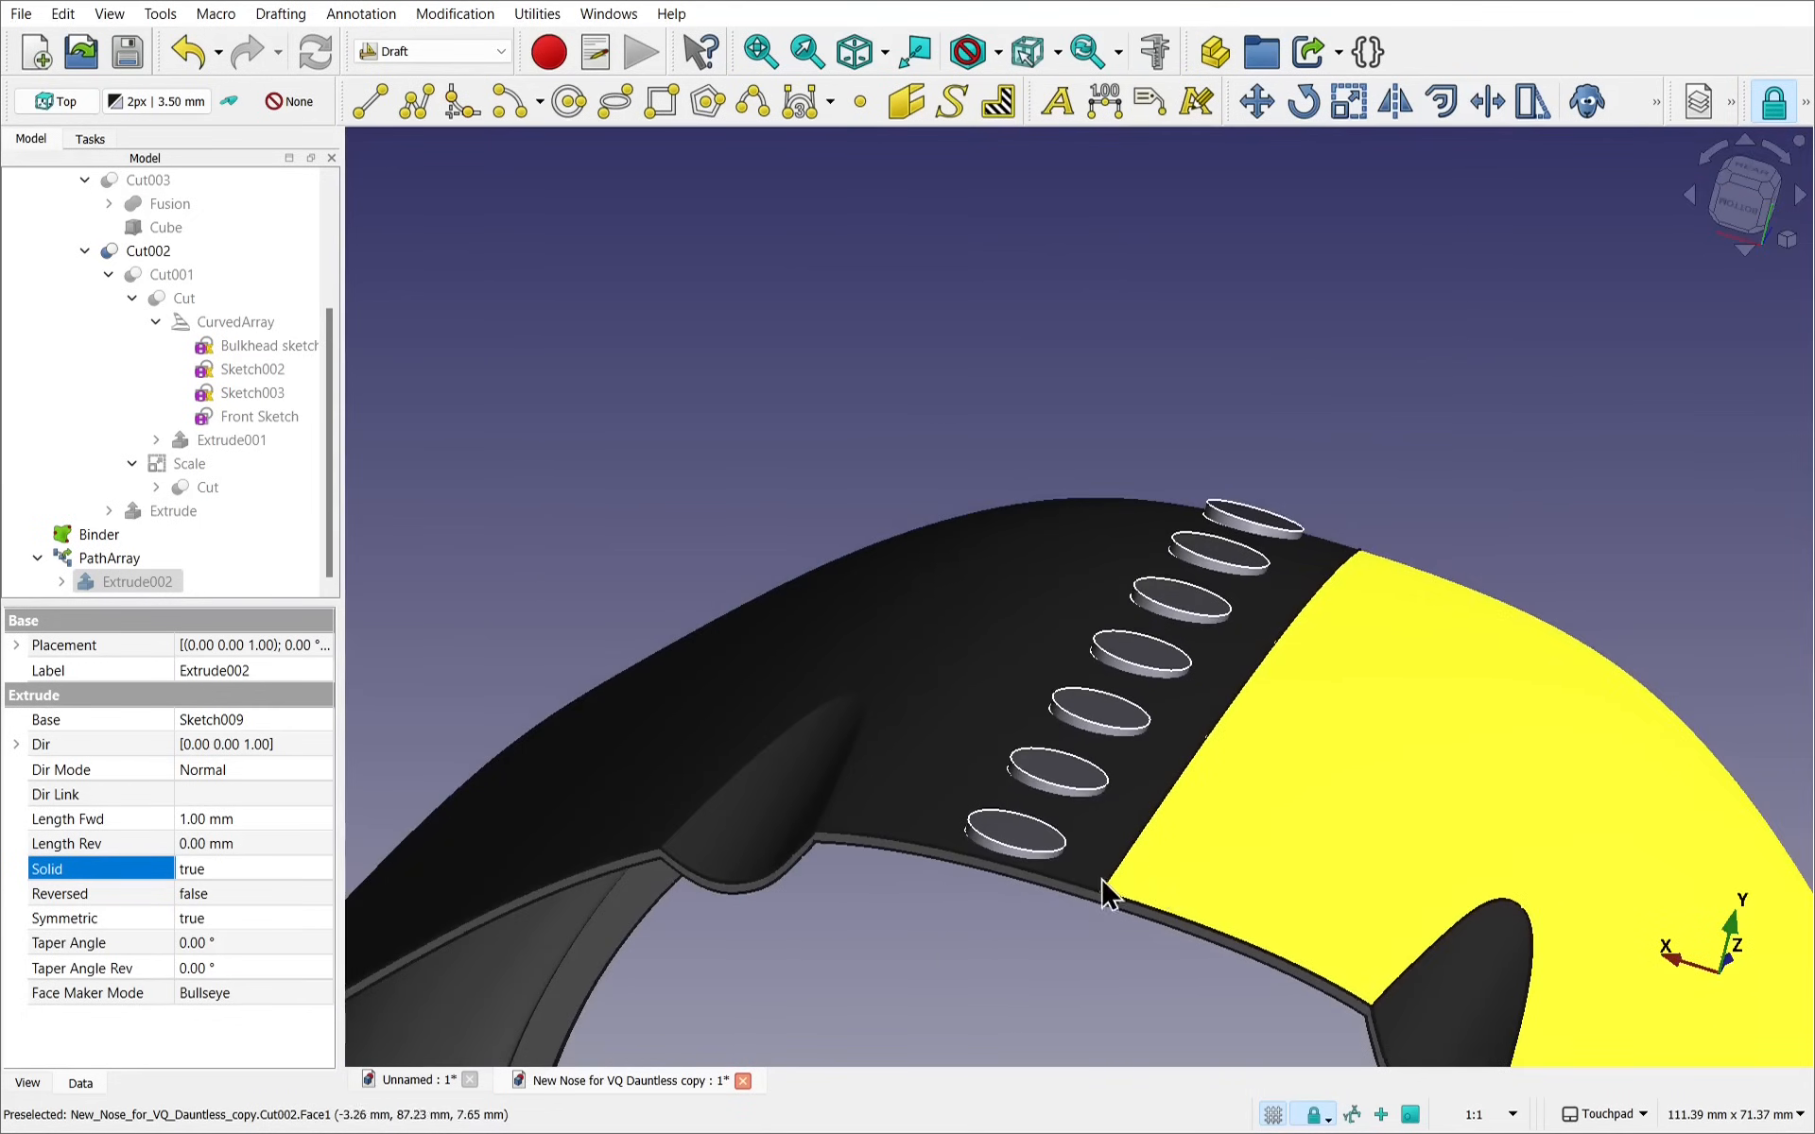
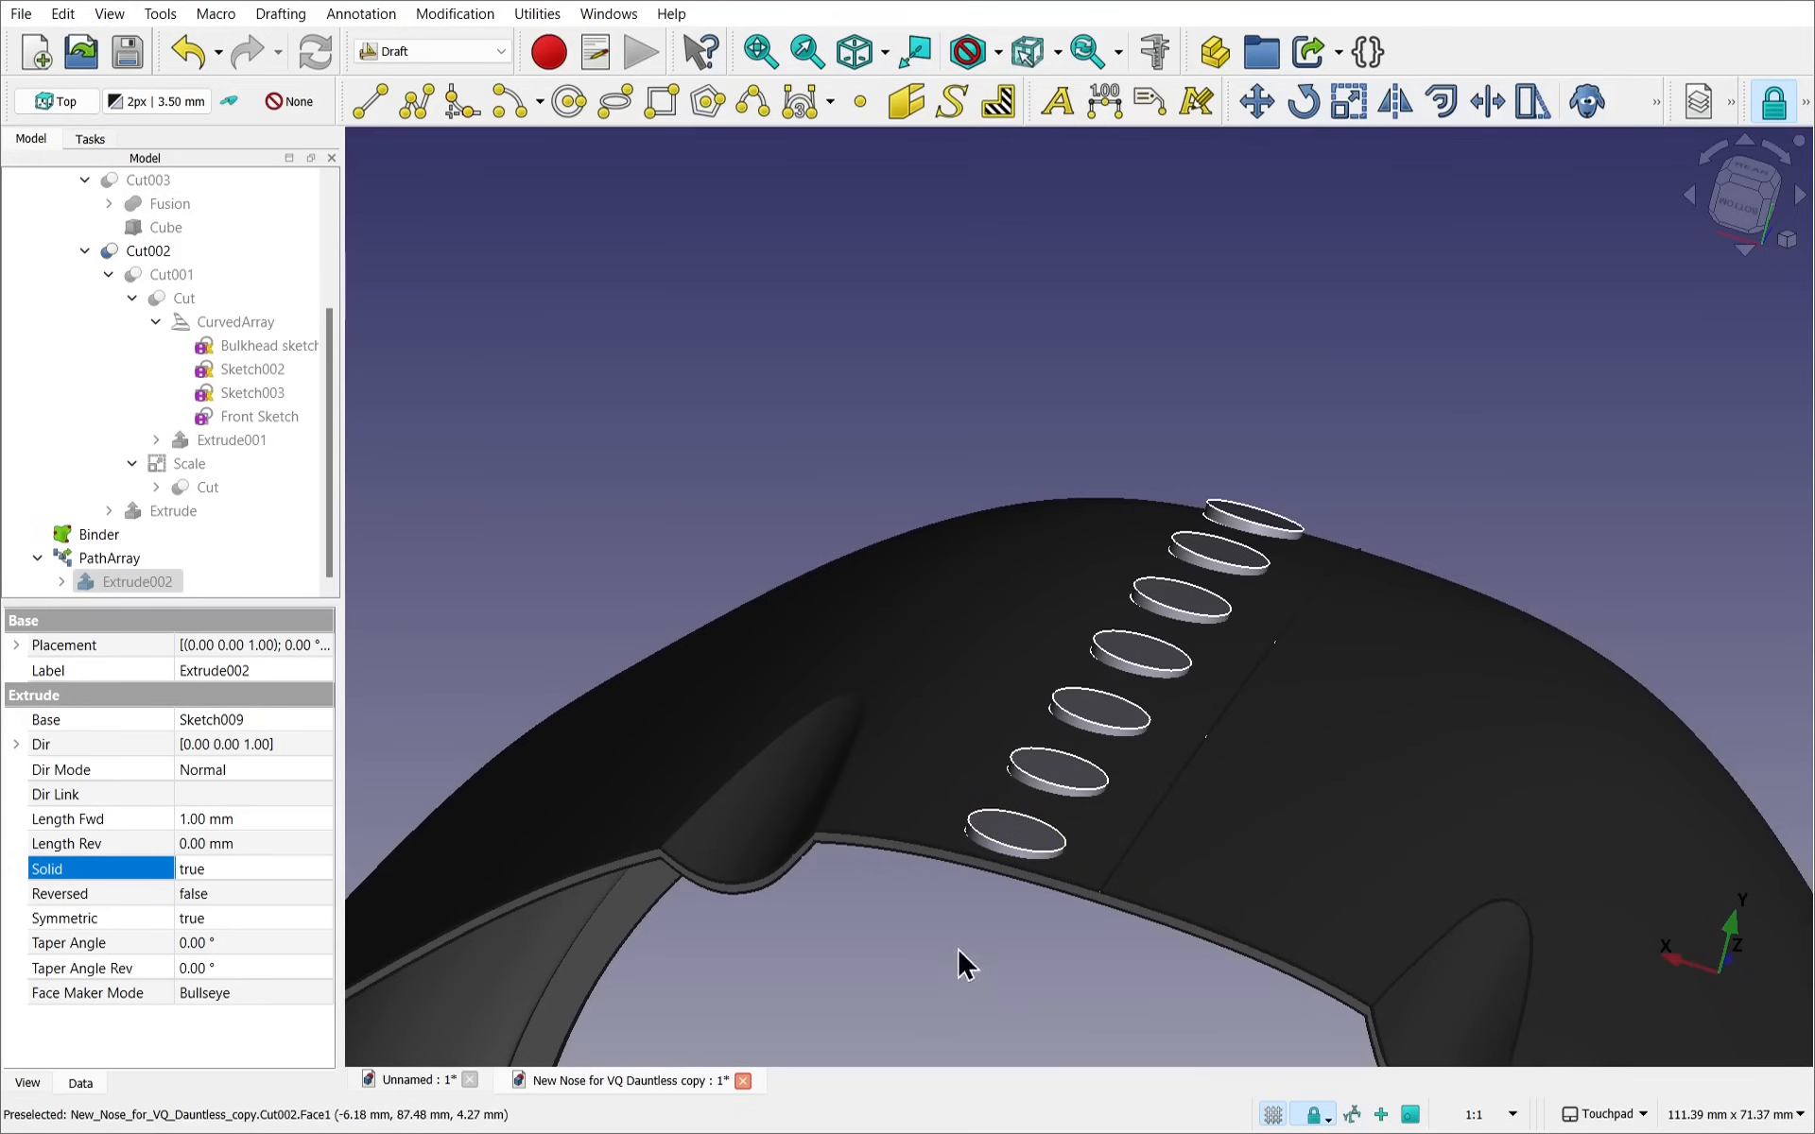
{"action": "scroll", "coordinate": [924, 891], "scroll_direction": "down", "scroll_amount": 2}
{"action": "left_click_drag", "start_coordinate": [963, 885], "coordinate": [421, 910], "text": "alt"}
{"action": "left_click_drag", "start_coordinate": [1449, 429], "coordinate": [1380, 458], "text": "alt"}
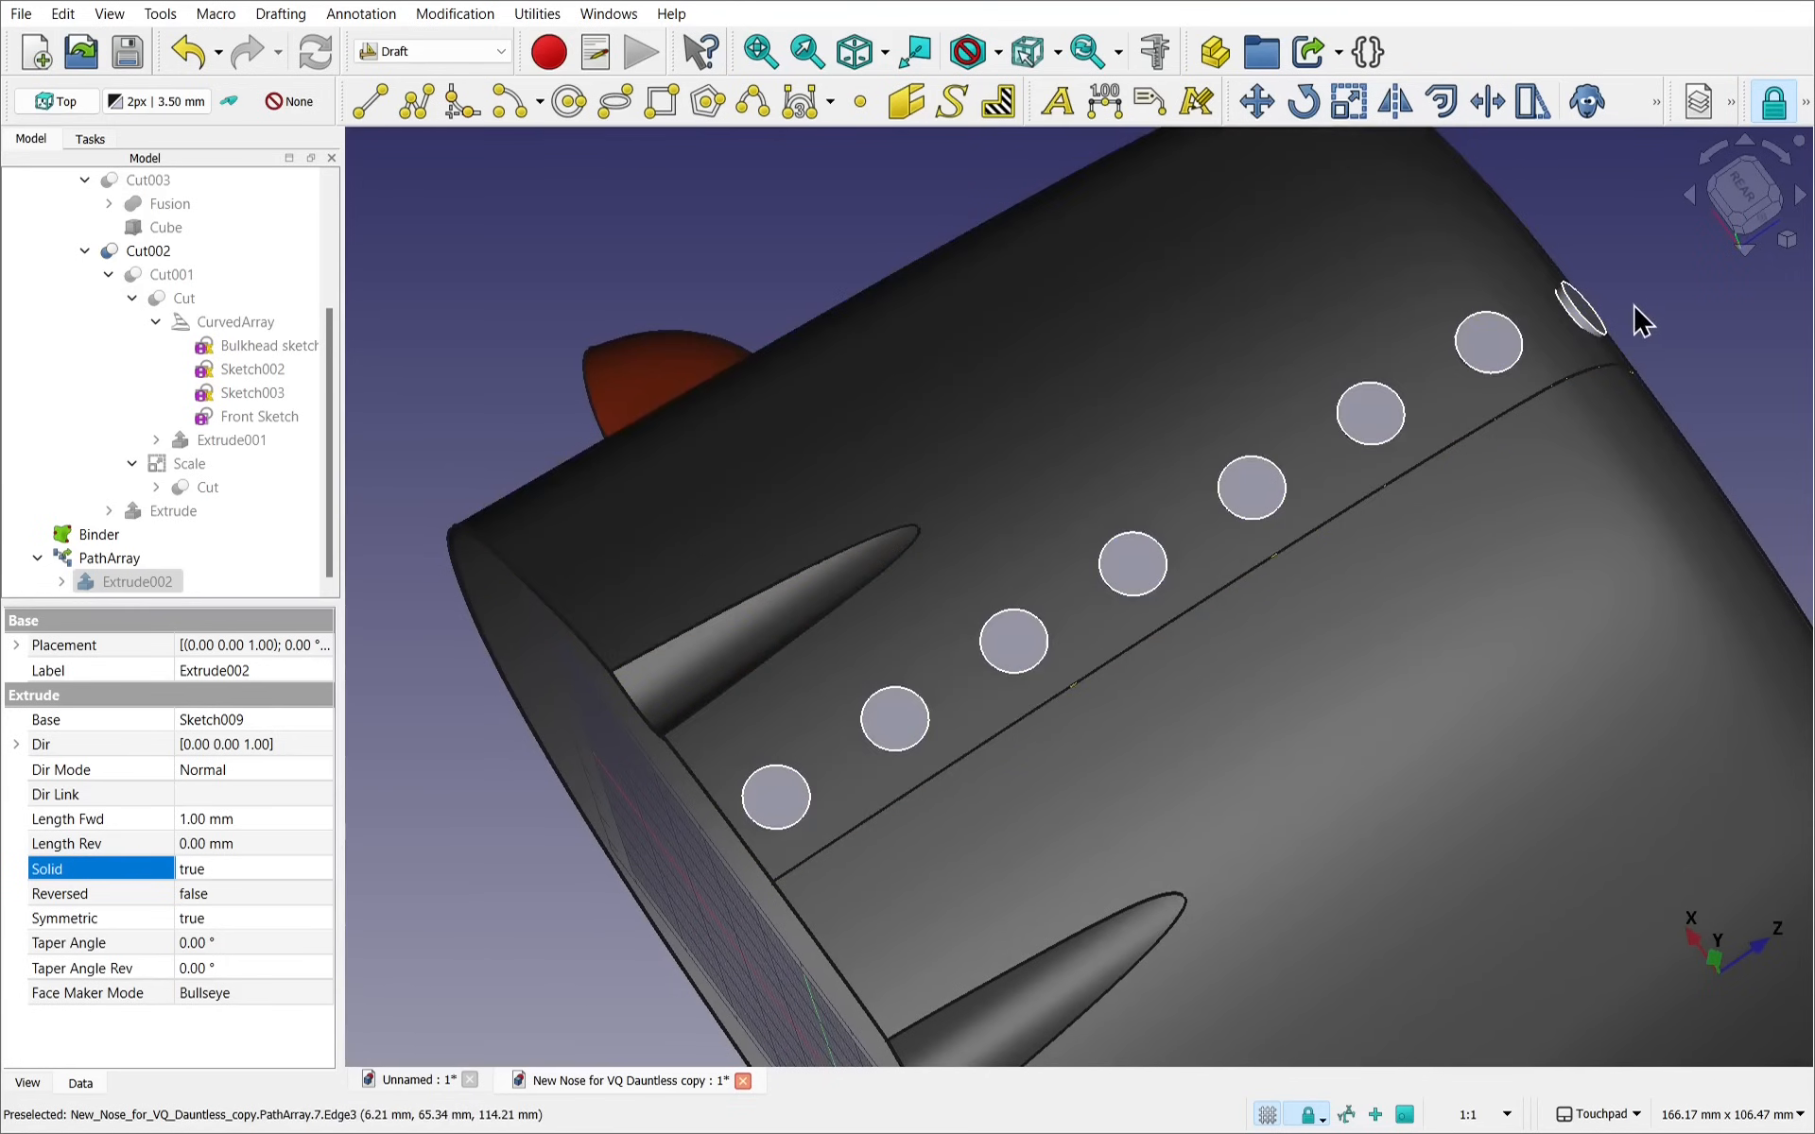
{"action": "left_click_drag", "start_coordinate": [1636, 316], "coordinate": [1597, 356], "text": "alt"}
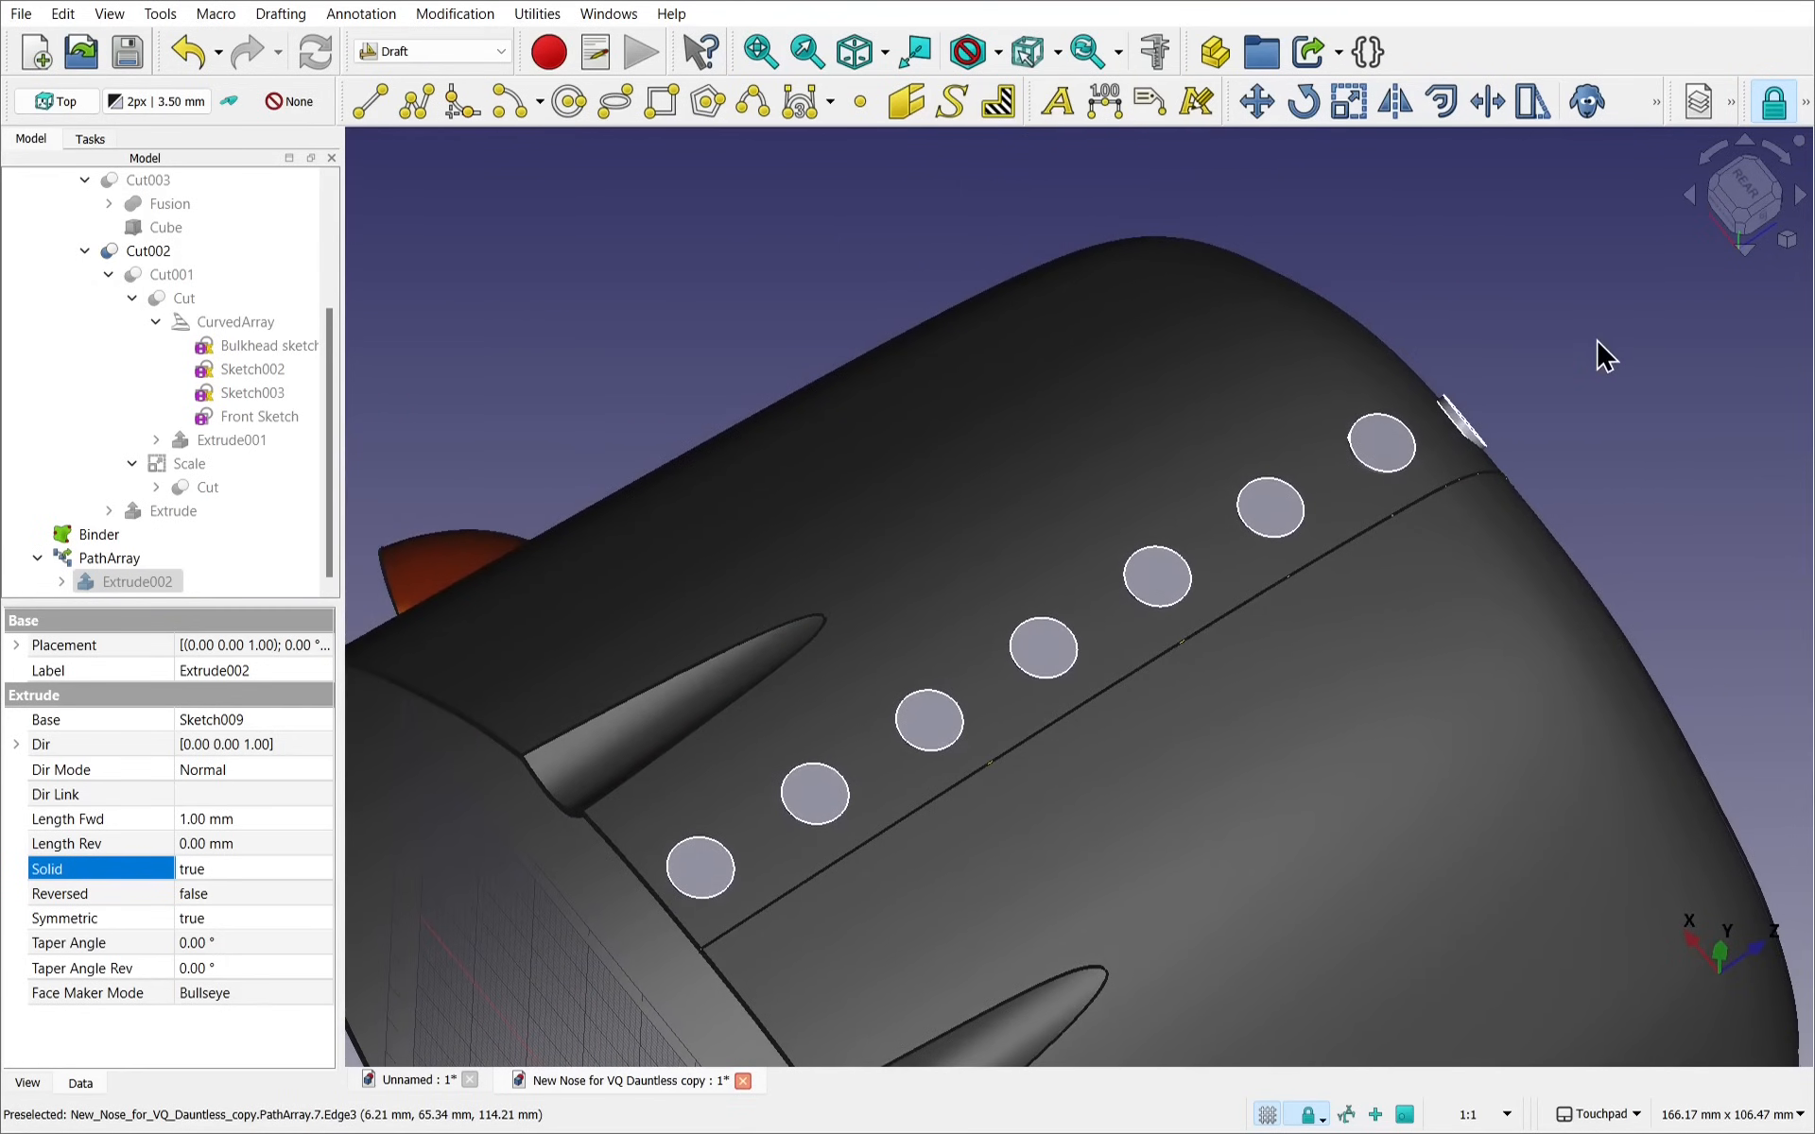
Switch to the Part workbench and create a Boolean intersection of the path array and the Cut002 cowl body
{"action": "left_click", "coordinate": [442, 49]}
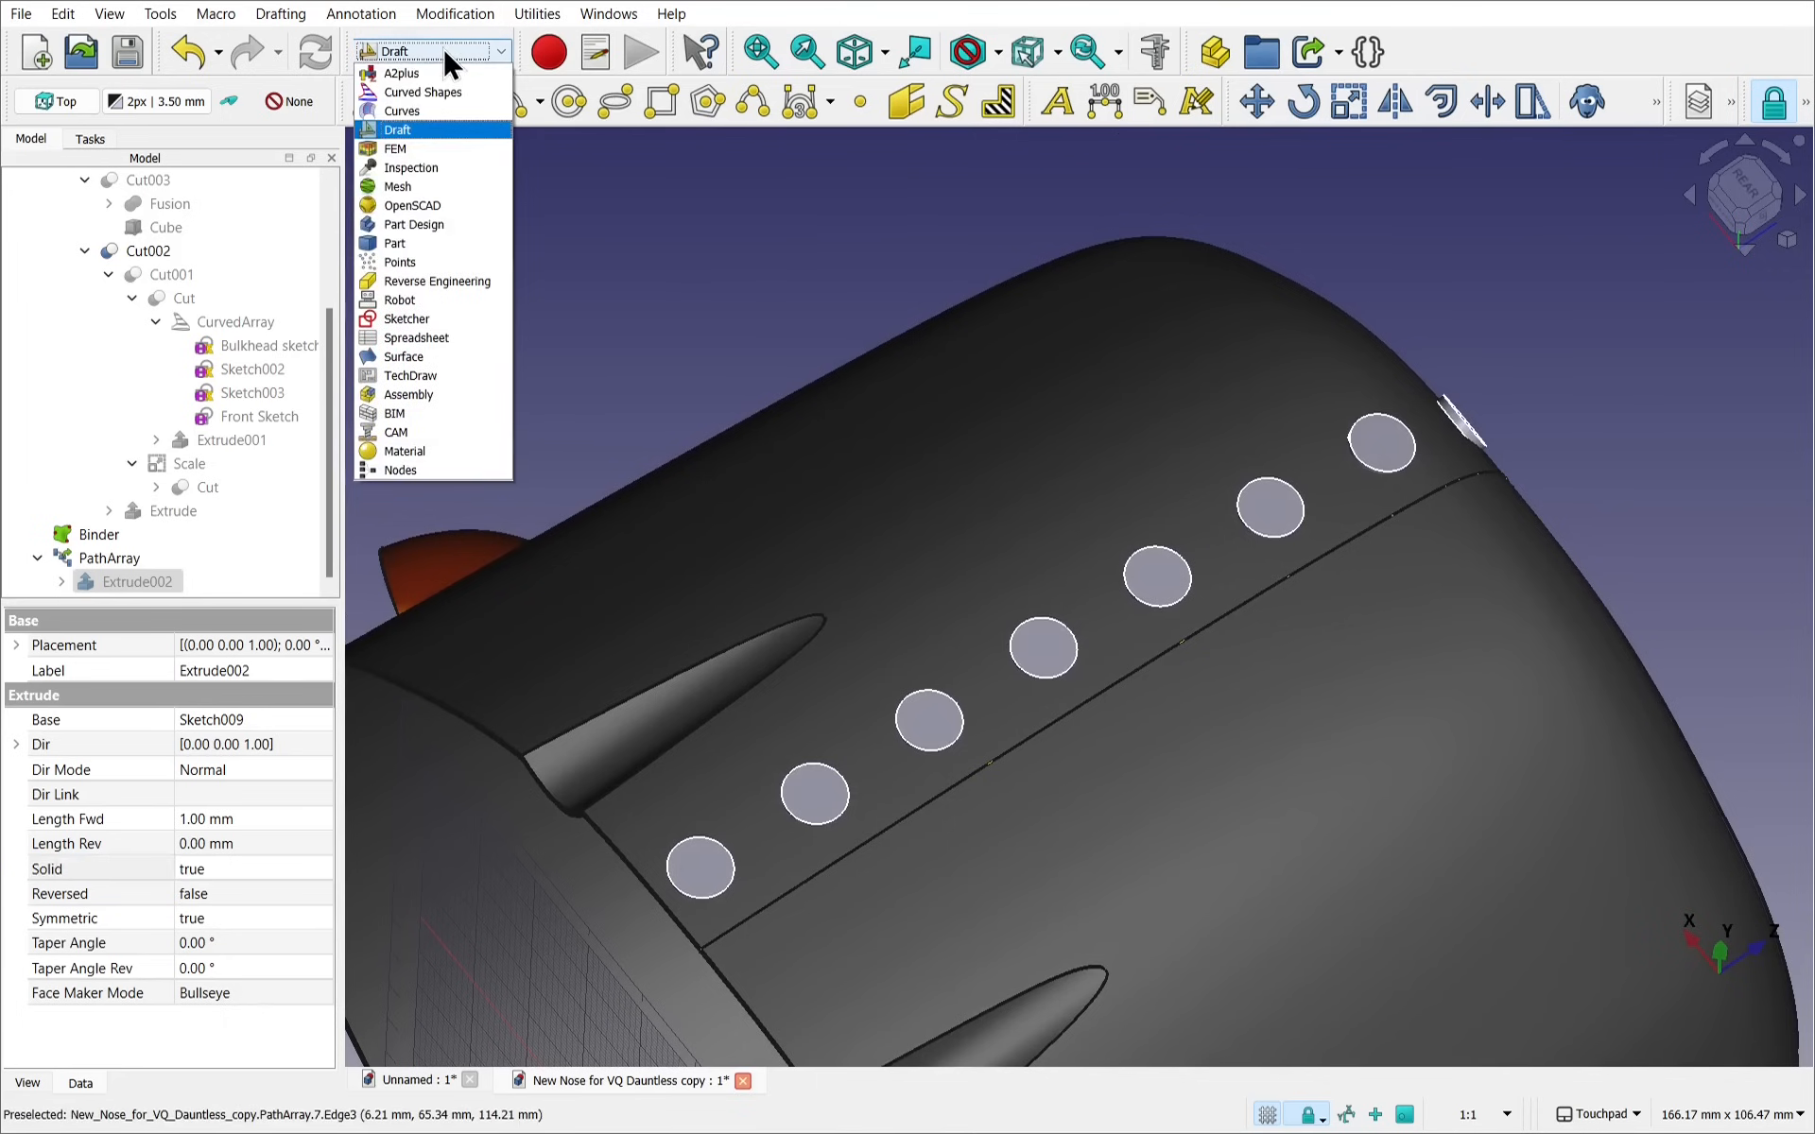
{"action": "left_click", "coordinate": [429, 243]}
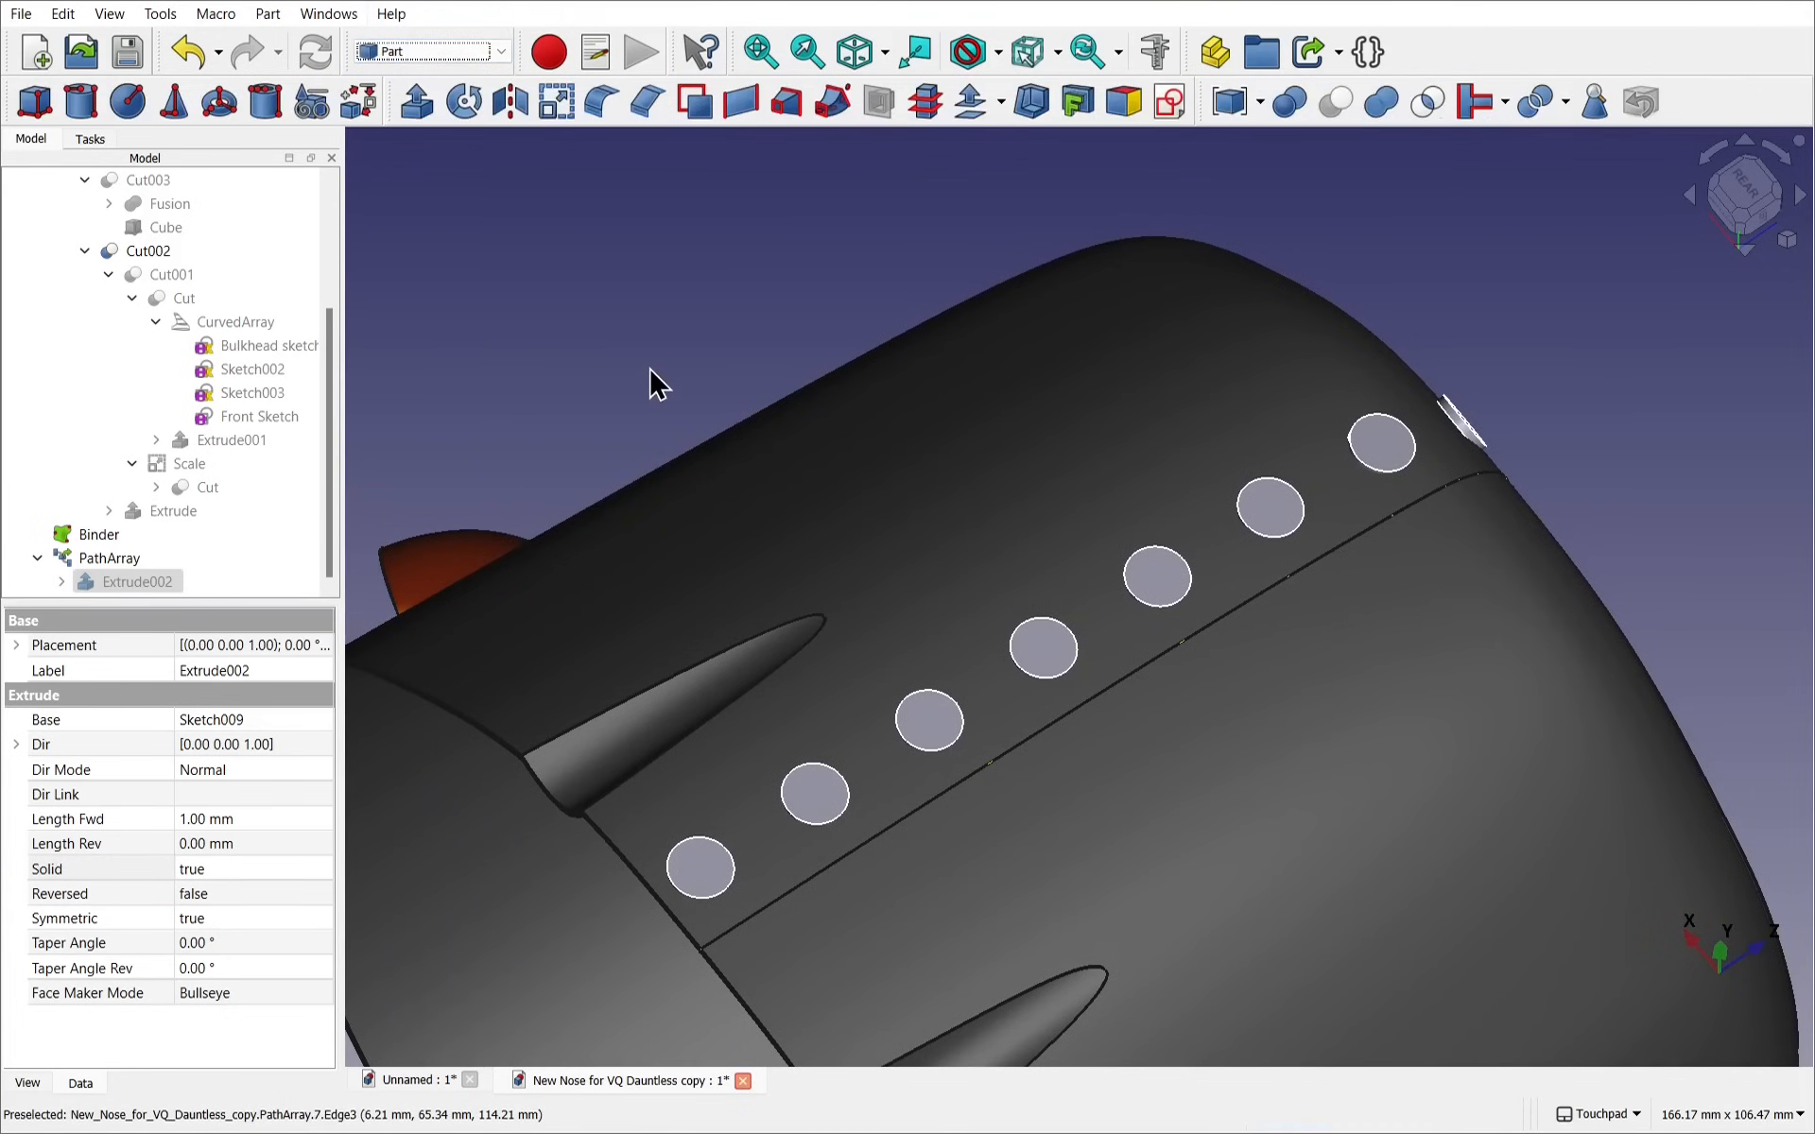
{"action": "left_click", "coordinate": [650, 370]}
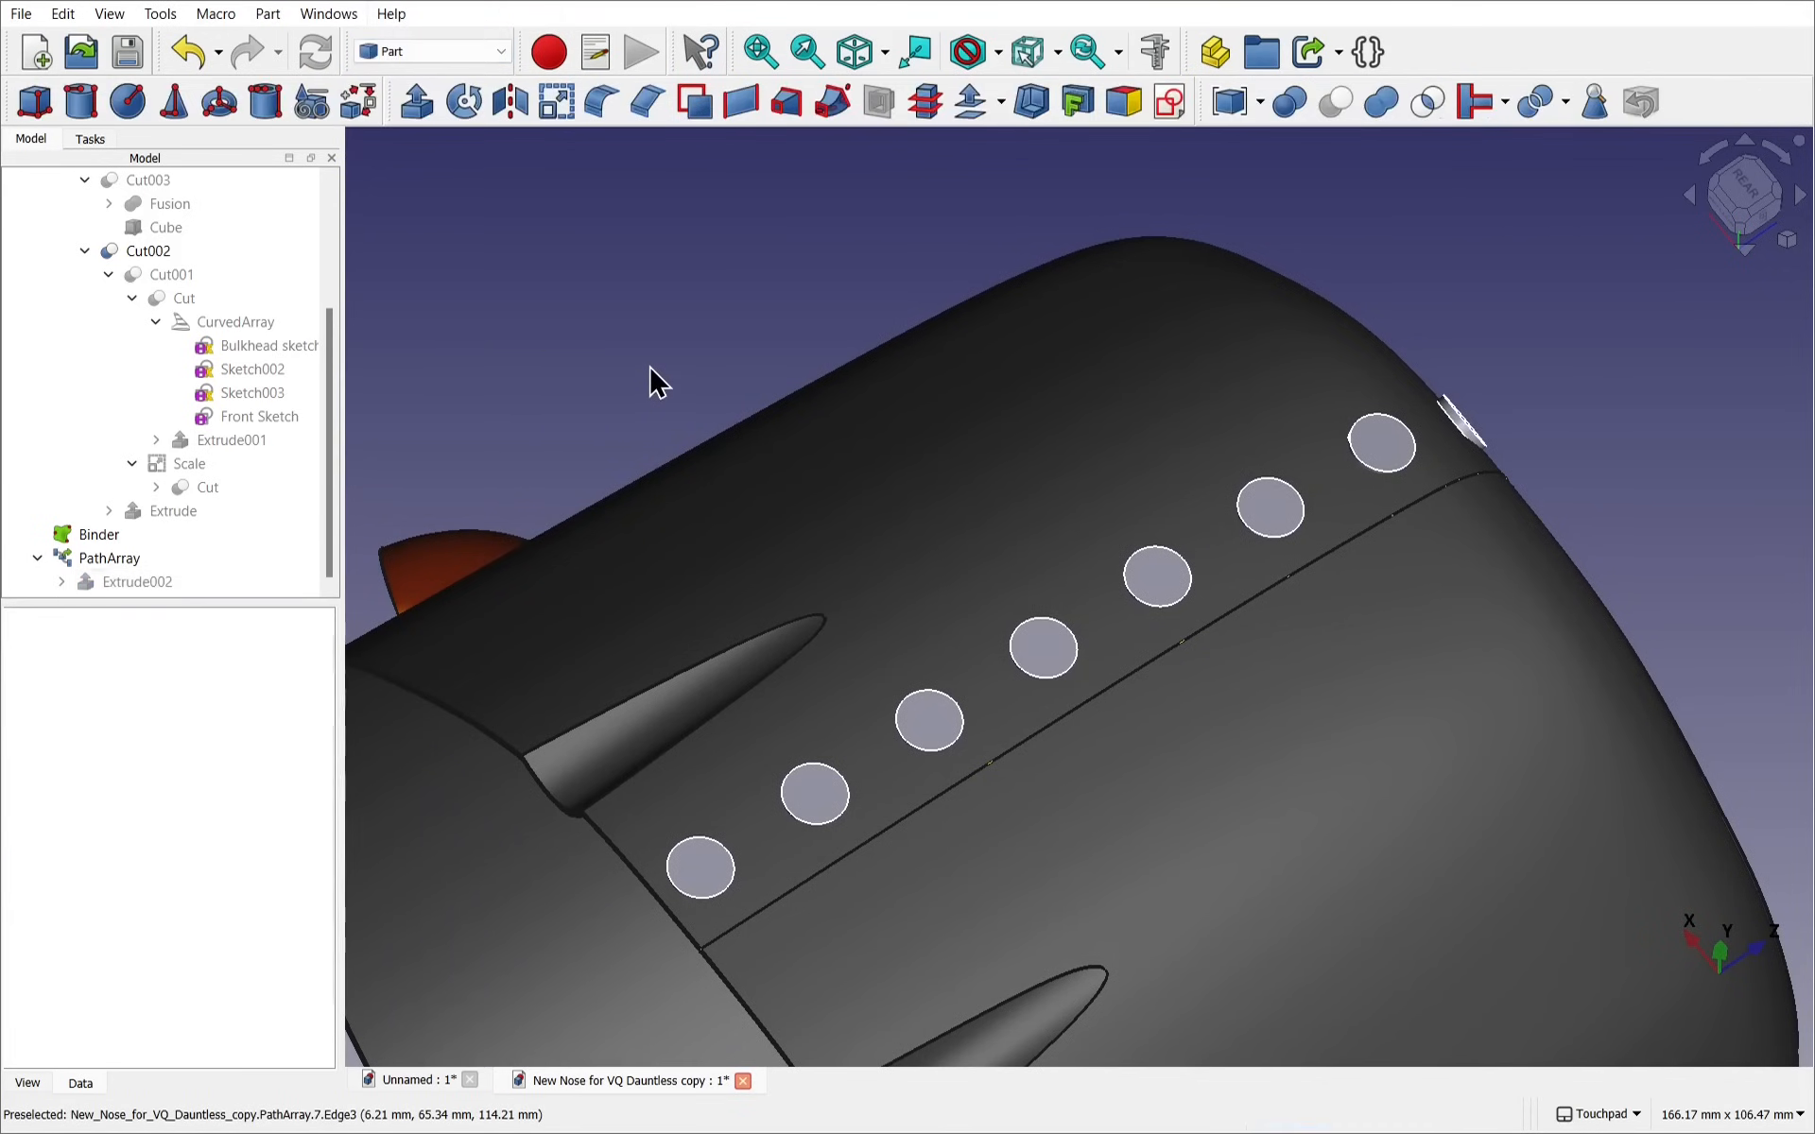
{"action": "left_click", "coordinate": [140, 556]}
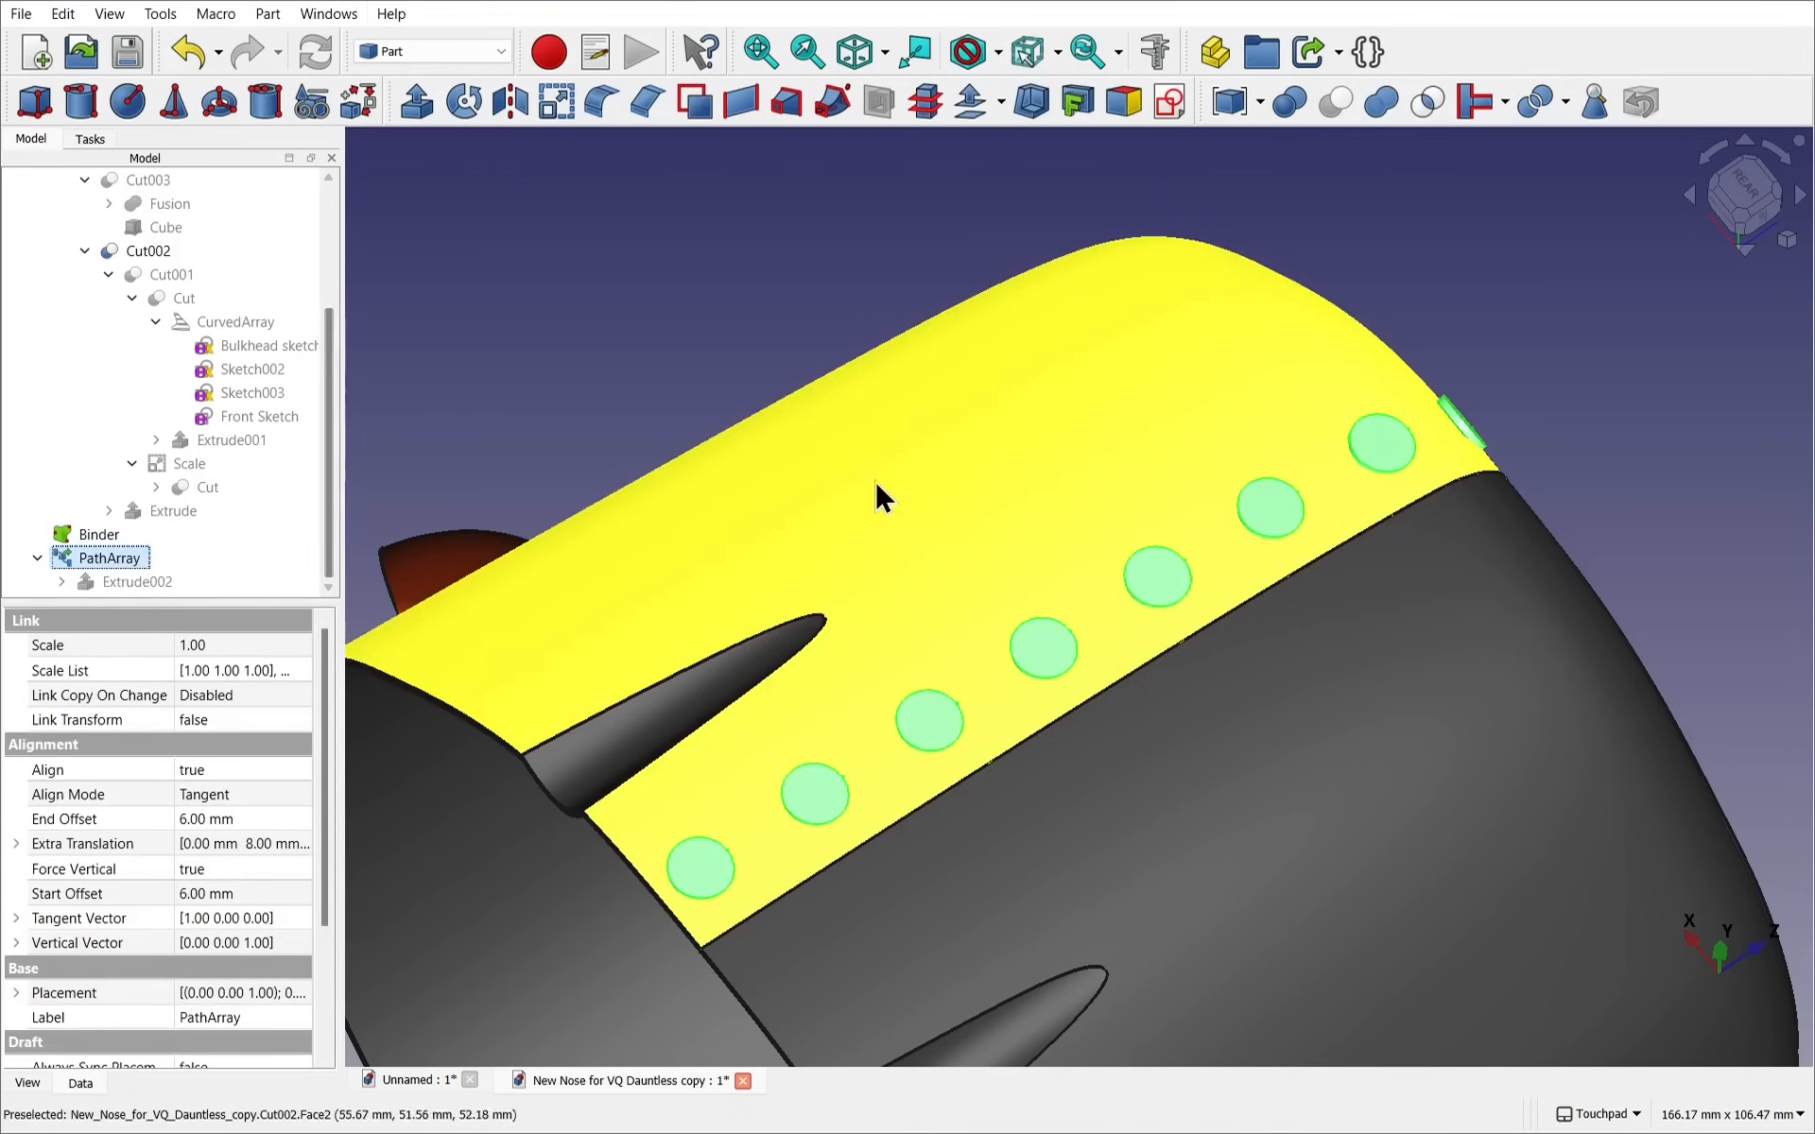
{"action": "left_click", "coordinate": [897, 486], "text": "ctrl"}
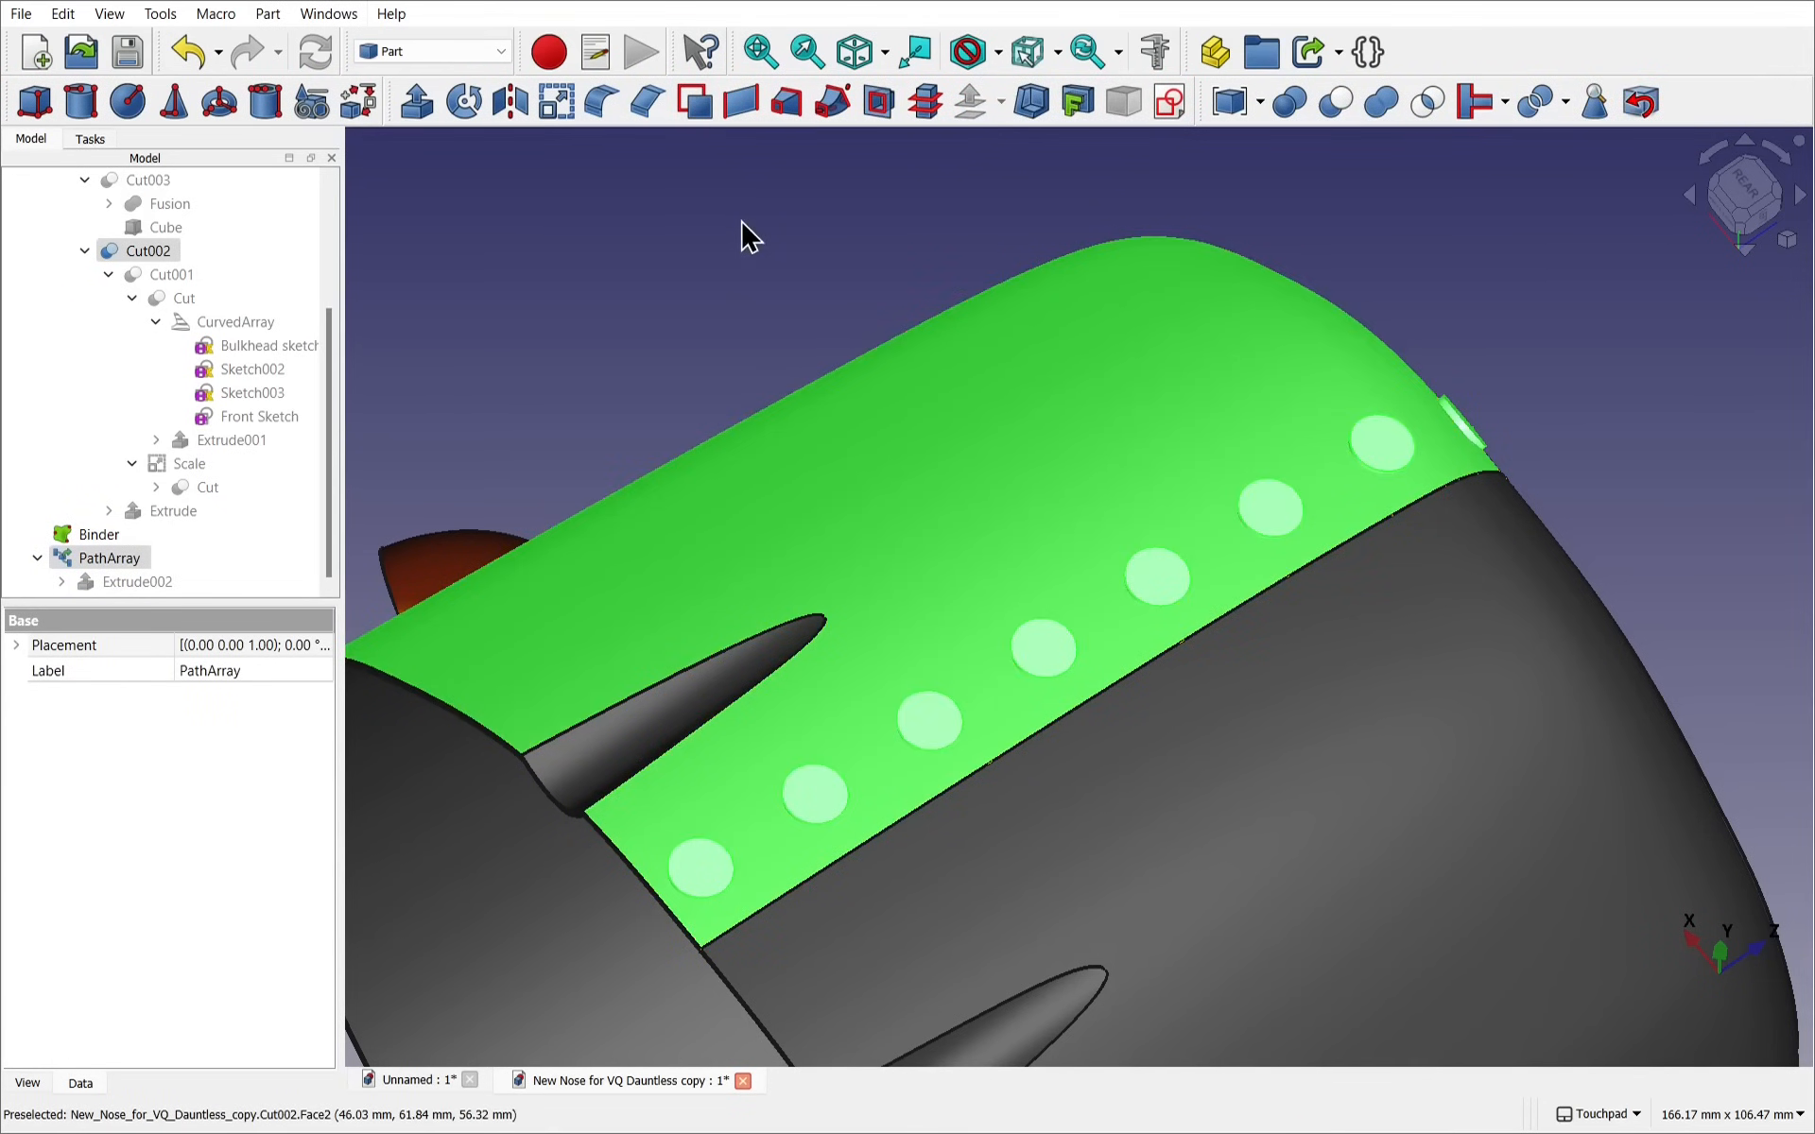
{"action": "left_click", "coordinate": [1422, 101]}
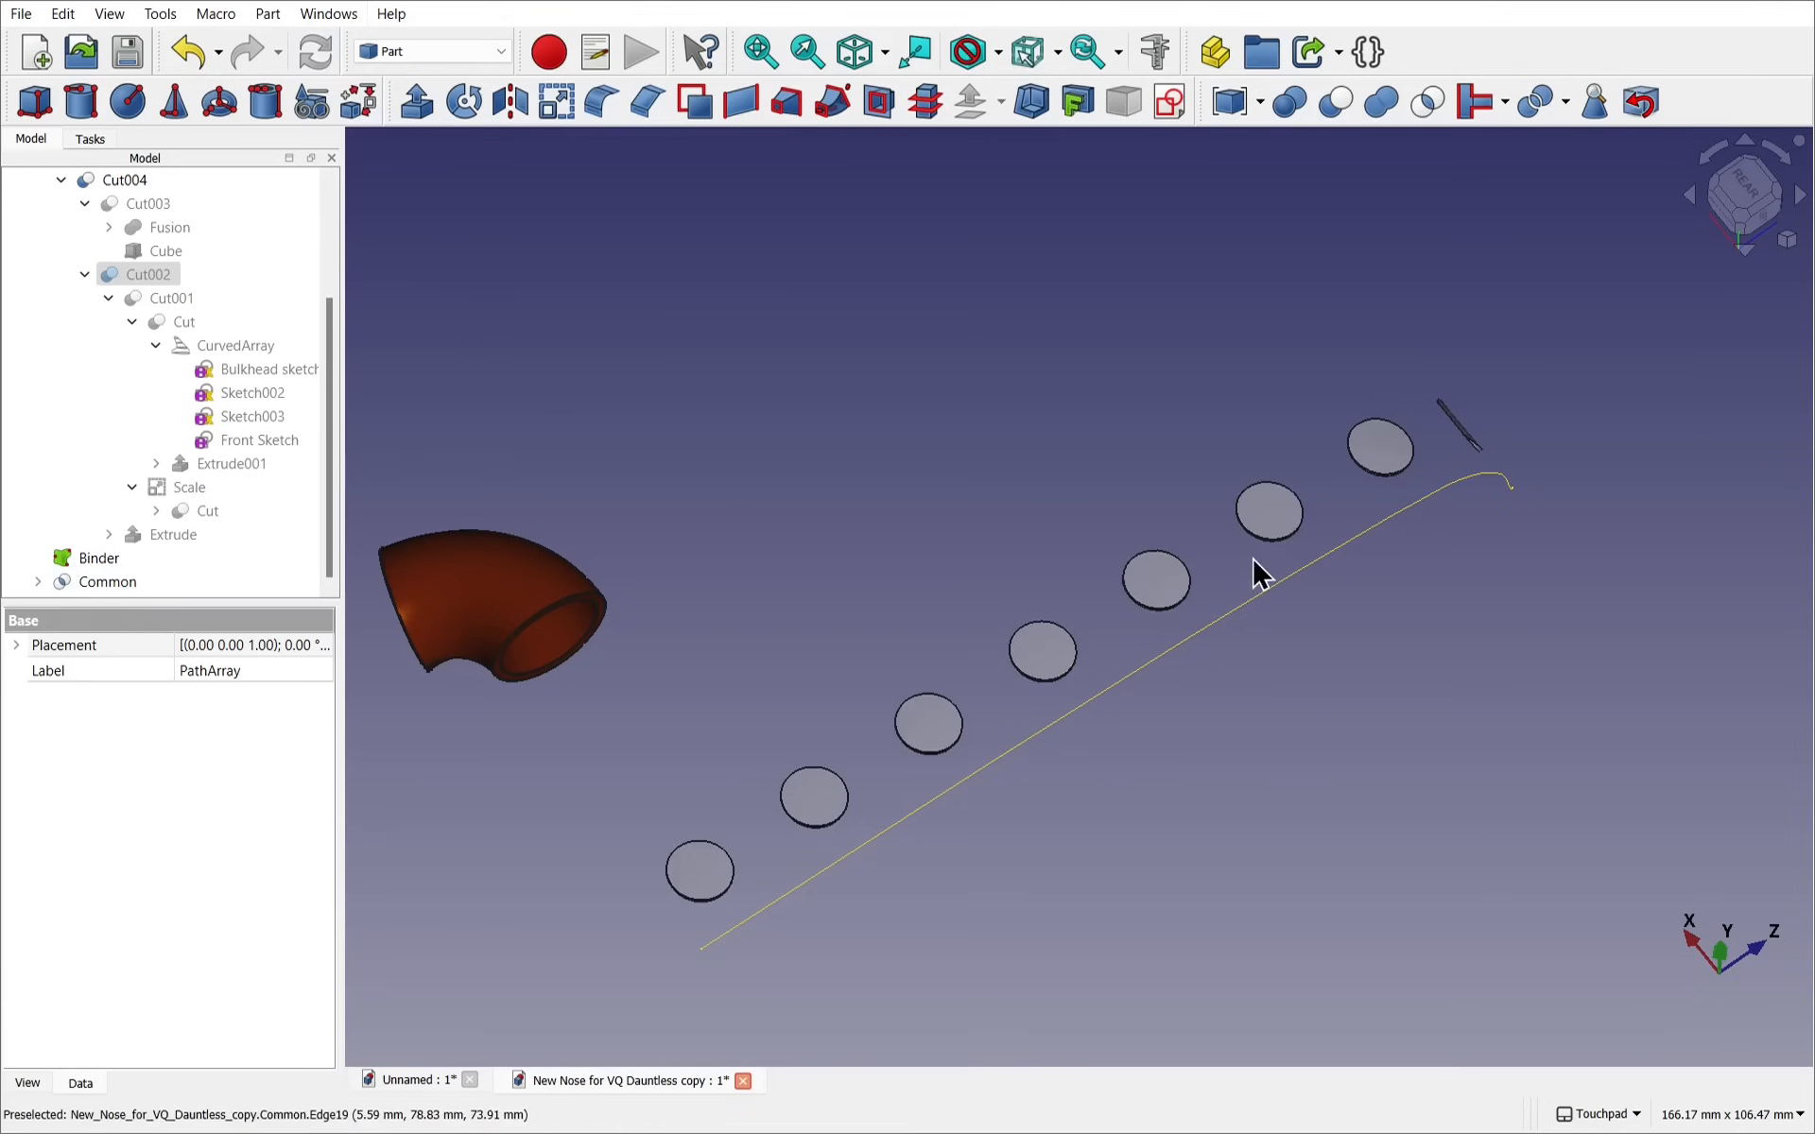
Make the Cut002 cowl body inside the new intersection visible again
{"action": "left_click_drag", "start_coordinate": [951, 772], "coordinate": [964, 729], "text": "alt"}
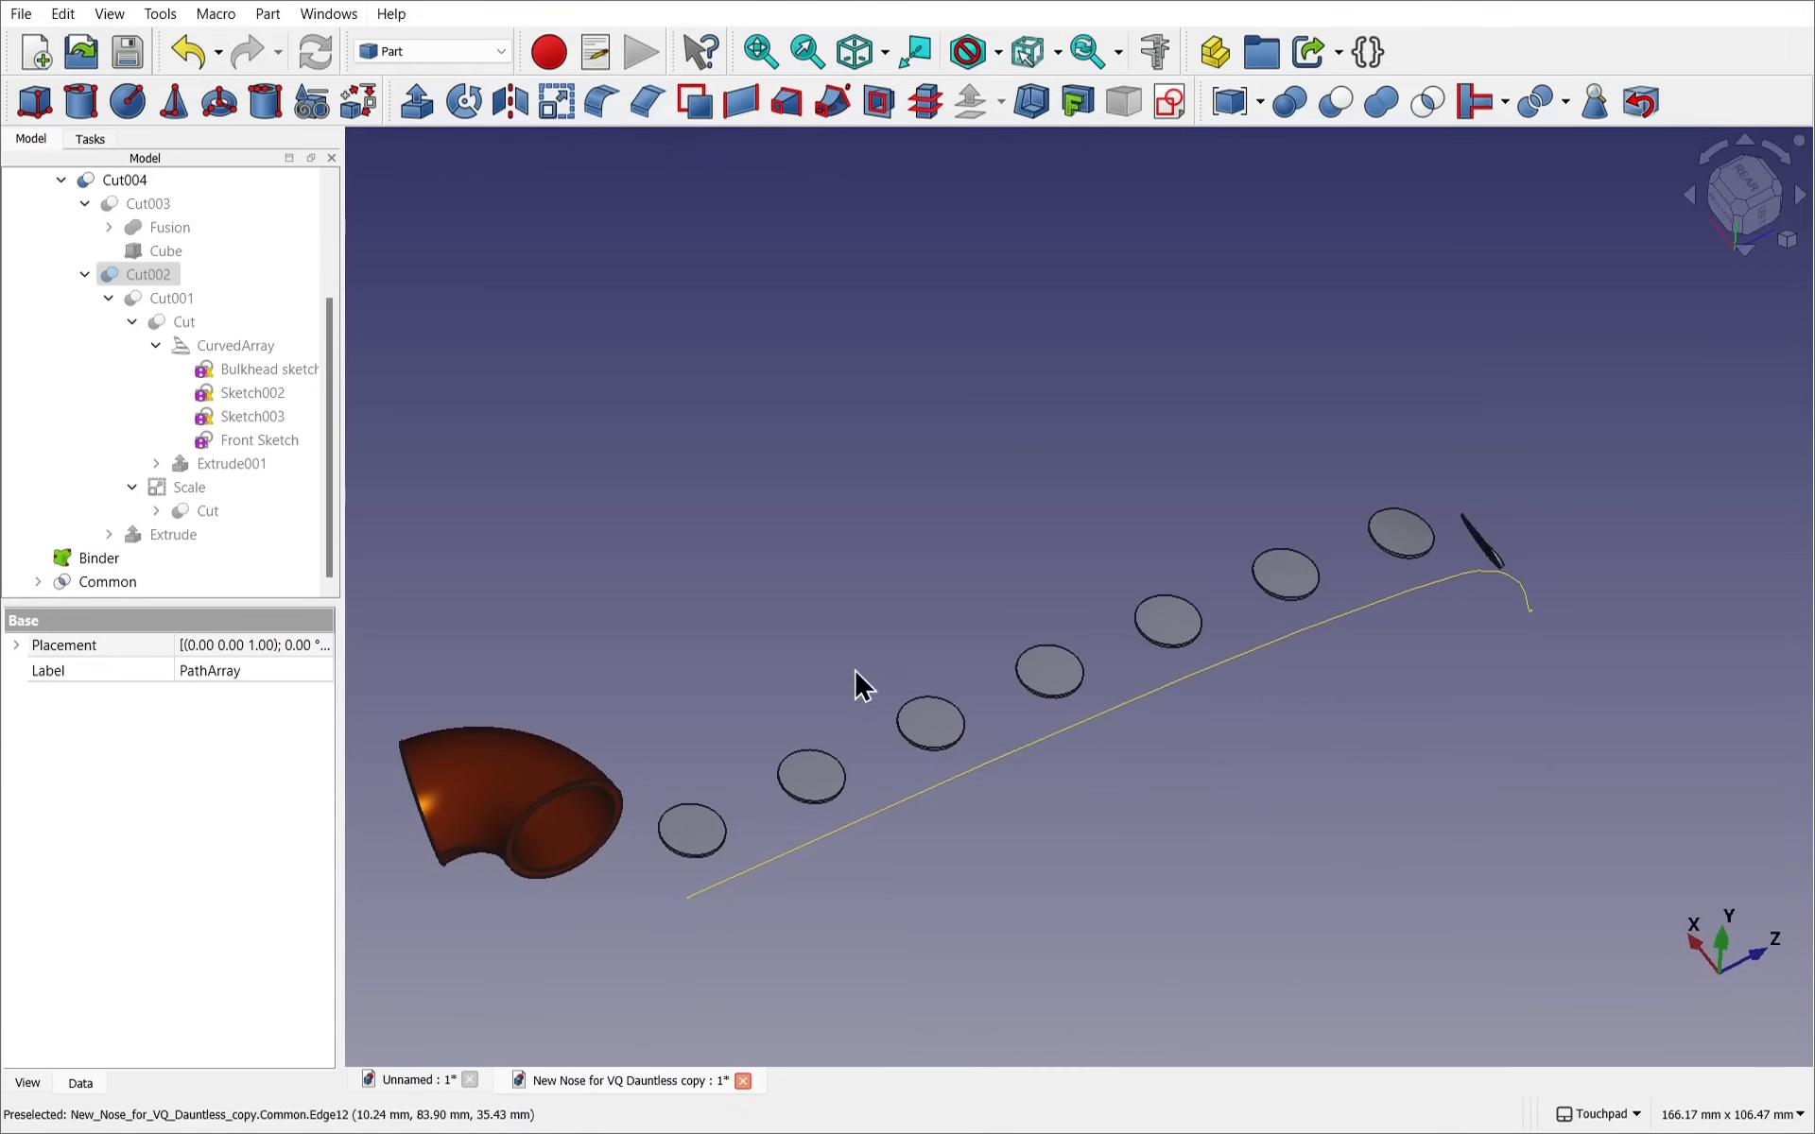
{"action": "left_click", "coordinate": [147, 296]}
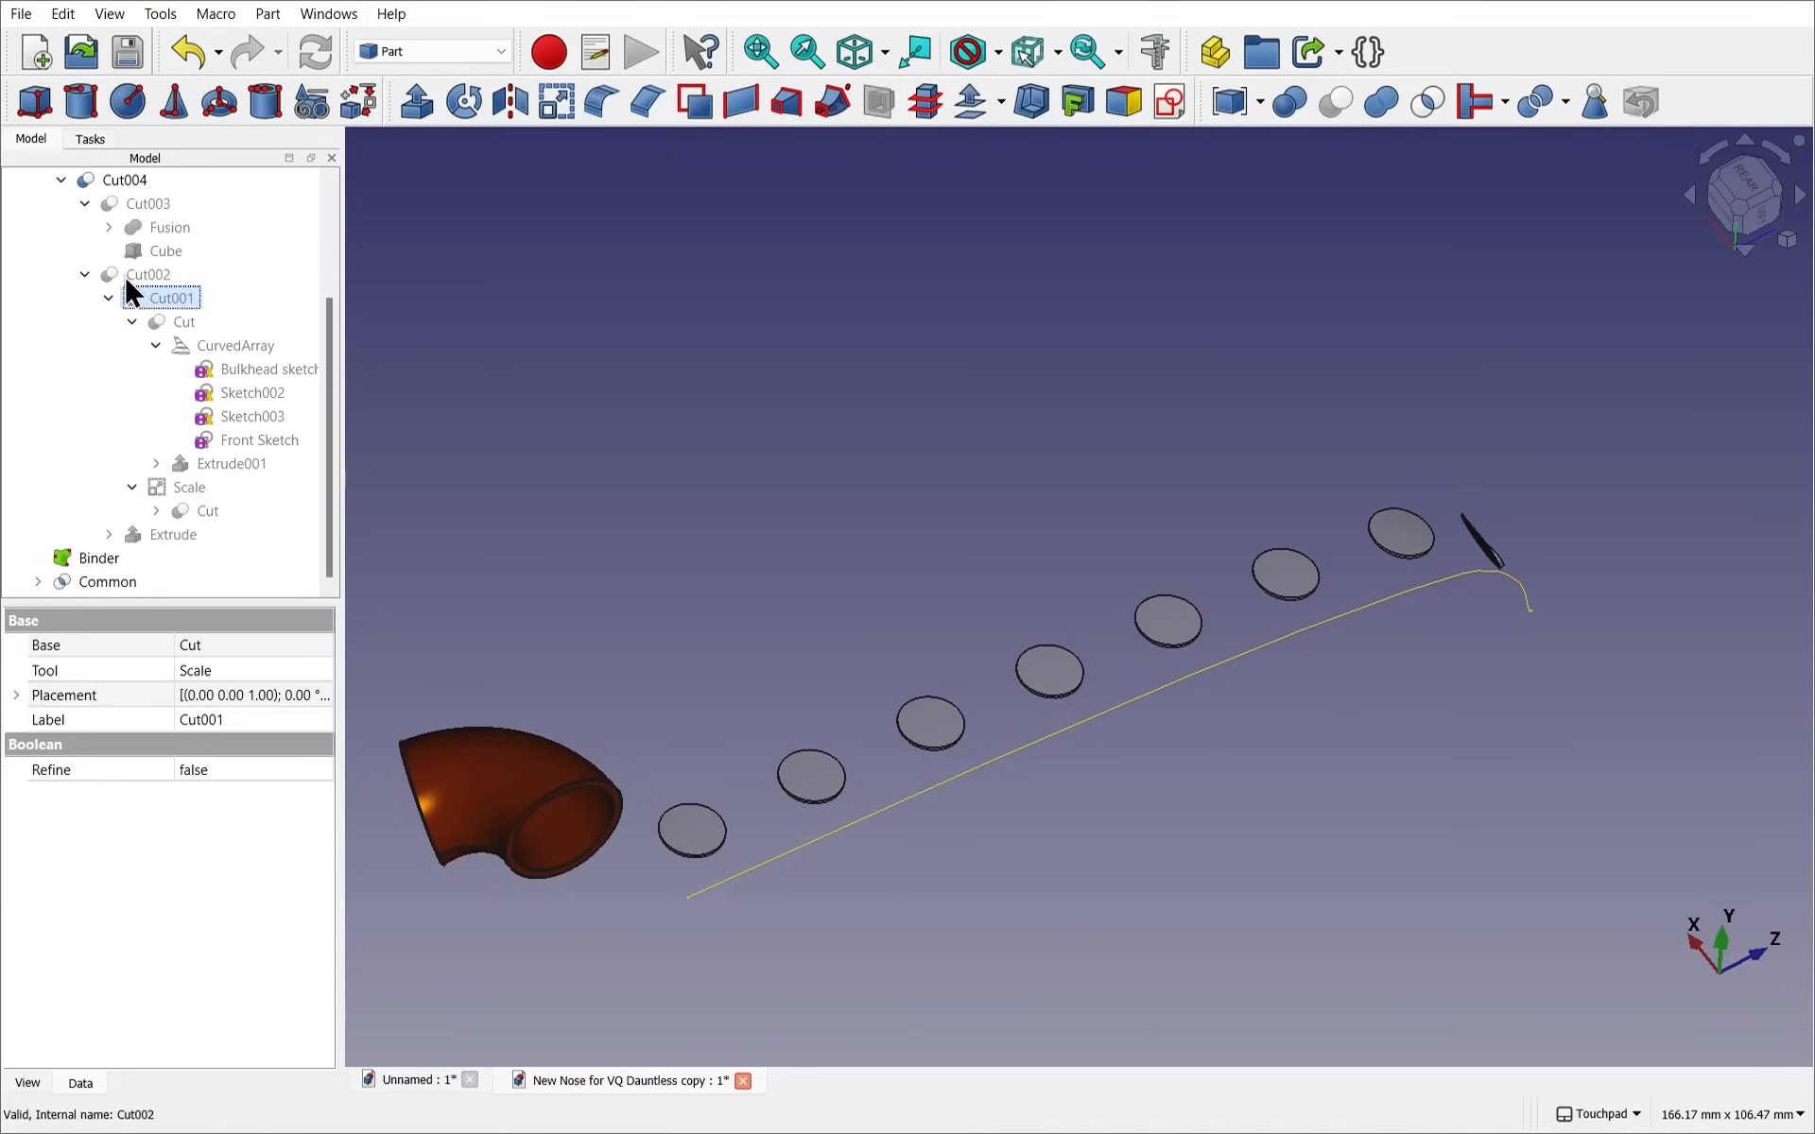
{"action": "left_click", "coordinate": [37, 581]}
{"action": "scroll", "coordinate": [193, 562], "scroll_direction": "down", "scroll_amount": 1}
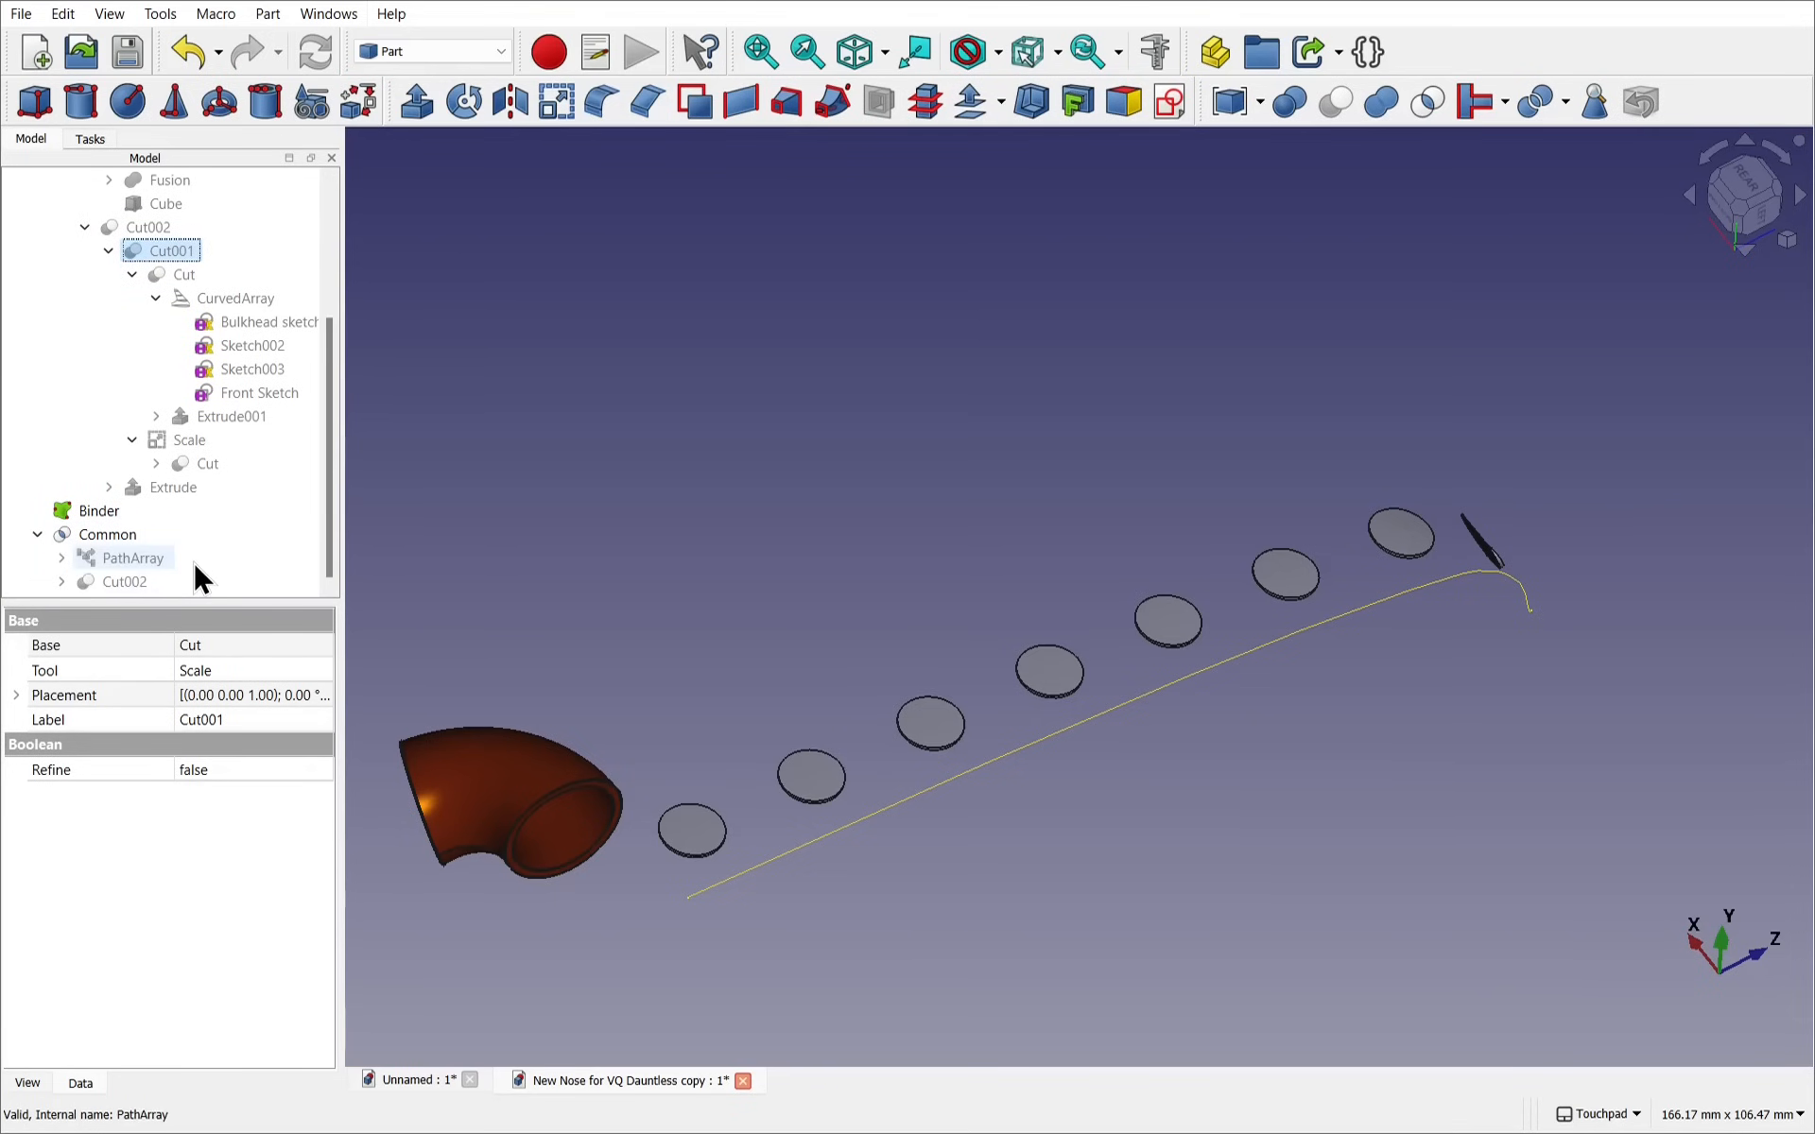
{"action": "left_click", "coordinate": [113, 558]}
{"action": "left_click", "coordinate": [105, 580]}
{"action": "key", "text": "space"}
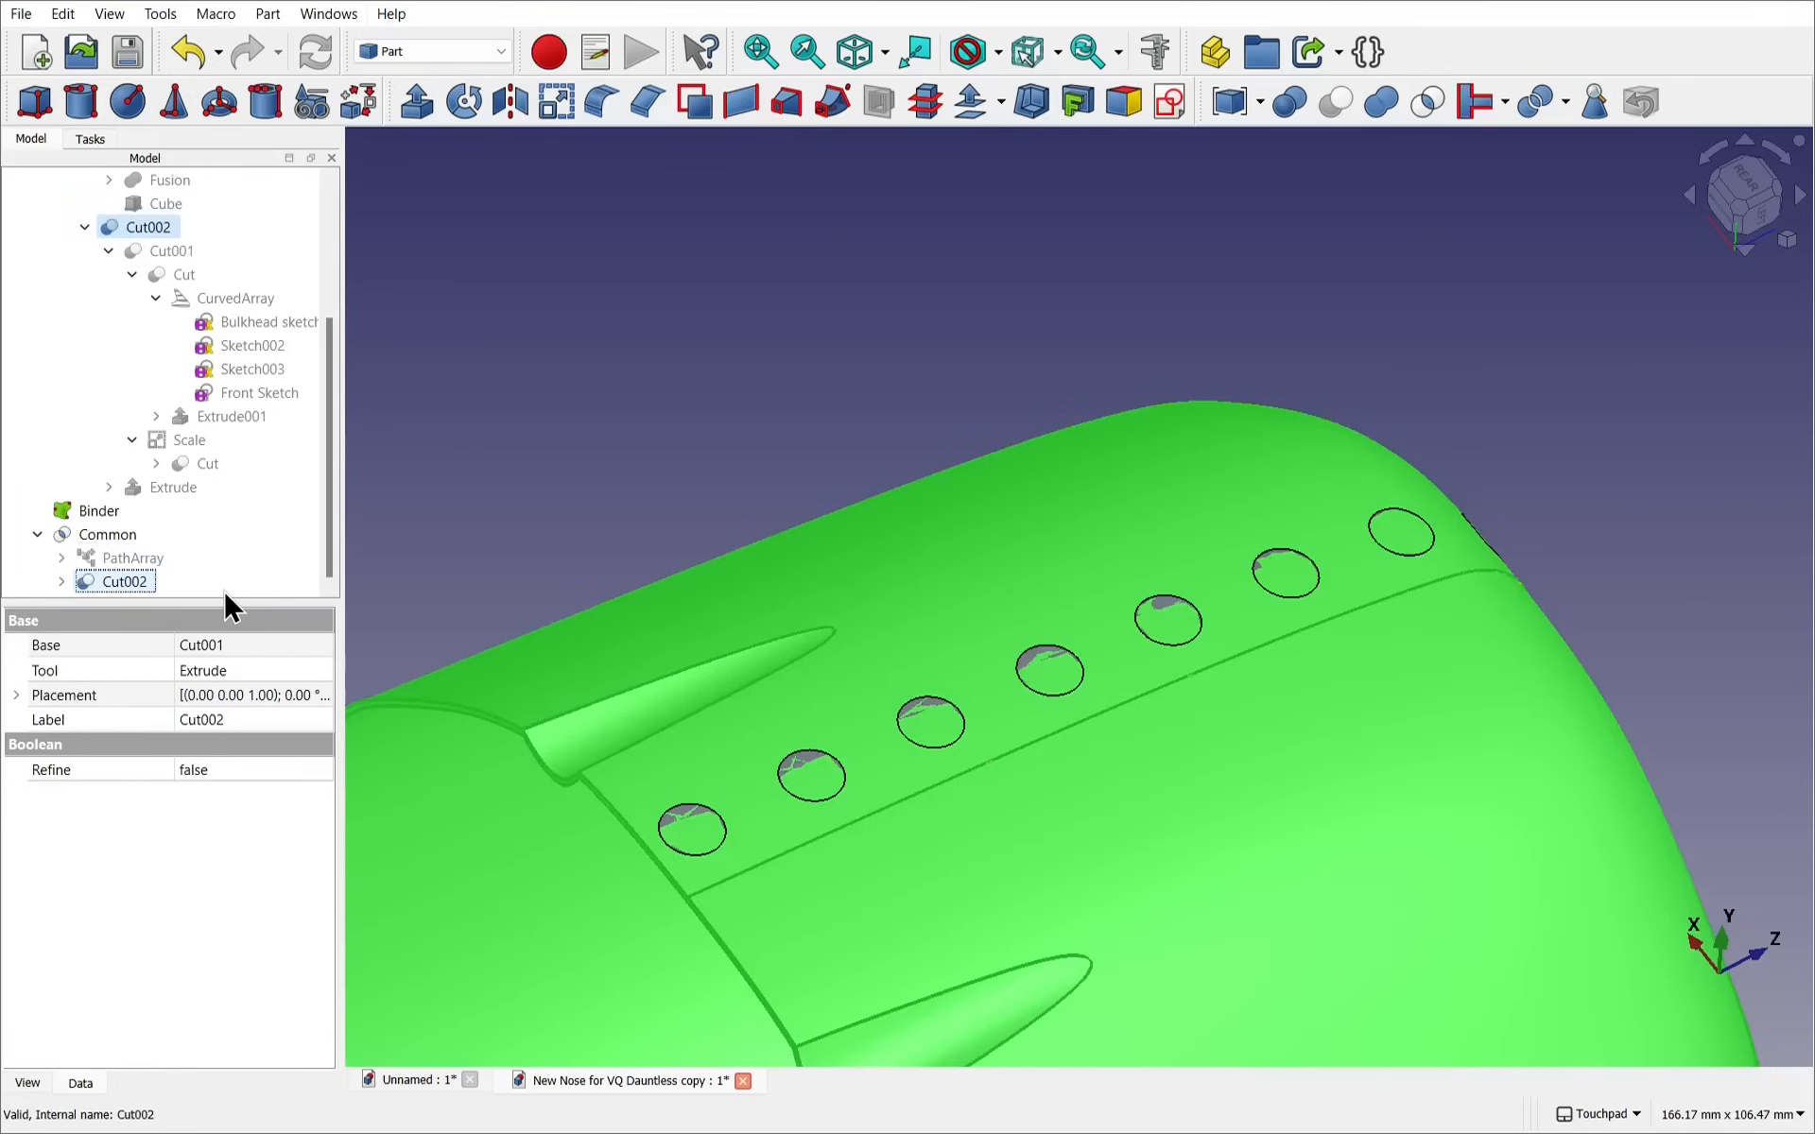
Fuse the Common disc intersection with the Cut002 cowl body using a Boolean union
{"action": "left_click_drag", "start_coordinate": [1216, 355], "coordinate": [1412, 404], "text": "alt"}
{"action": "left_click", "coordinate": [1417, 439]}
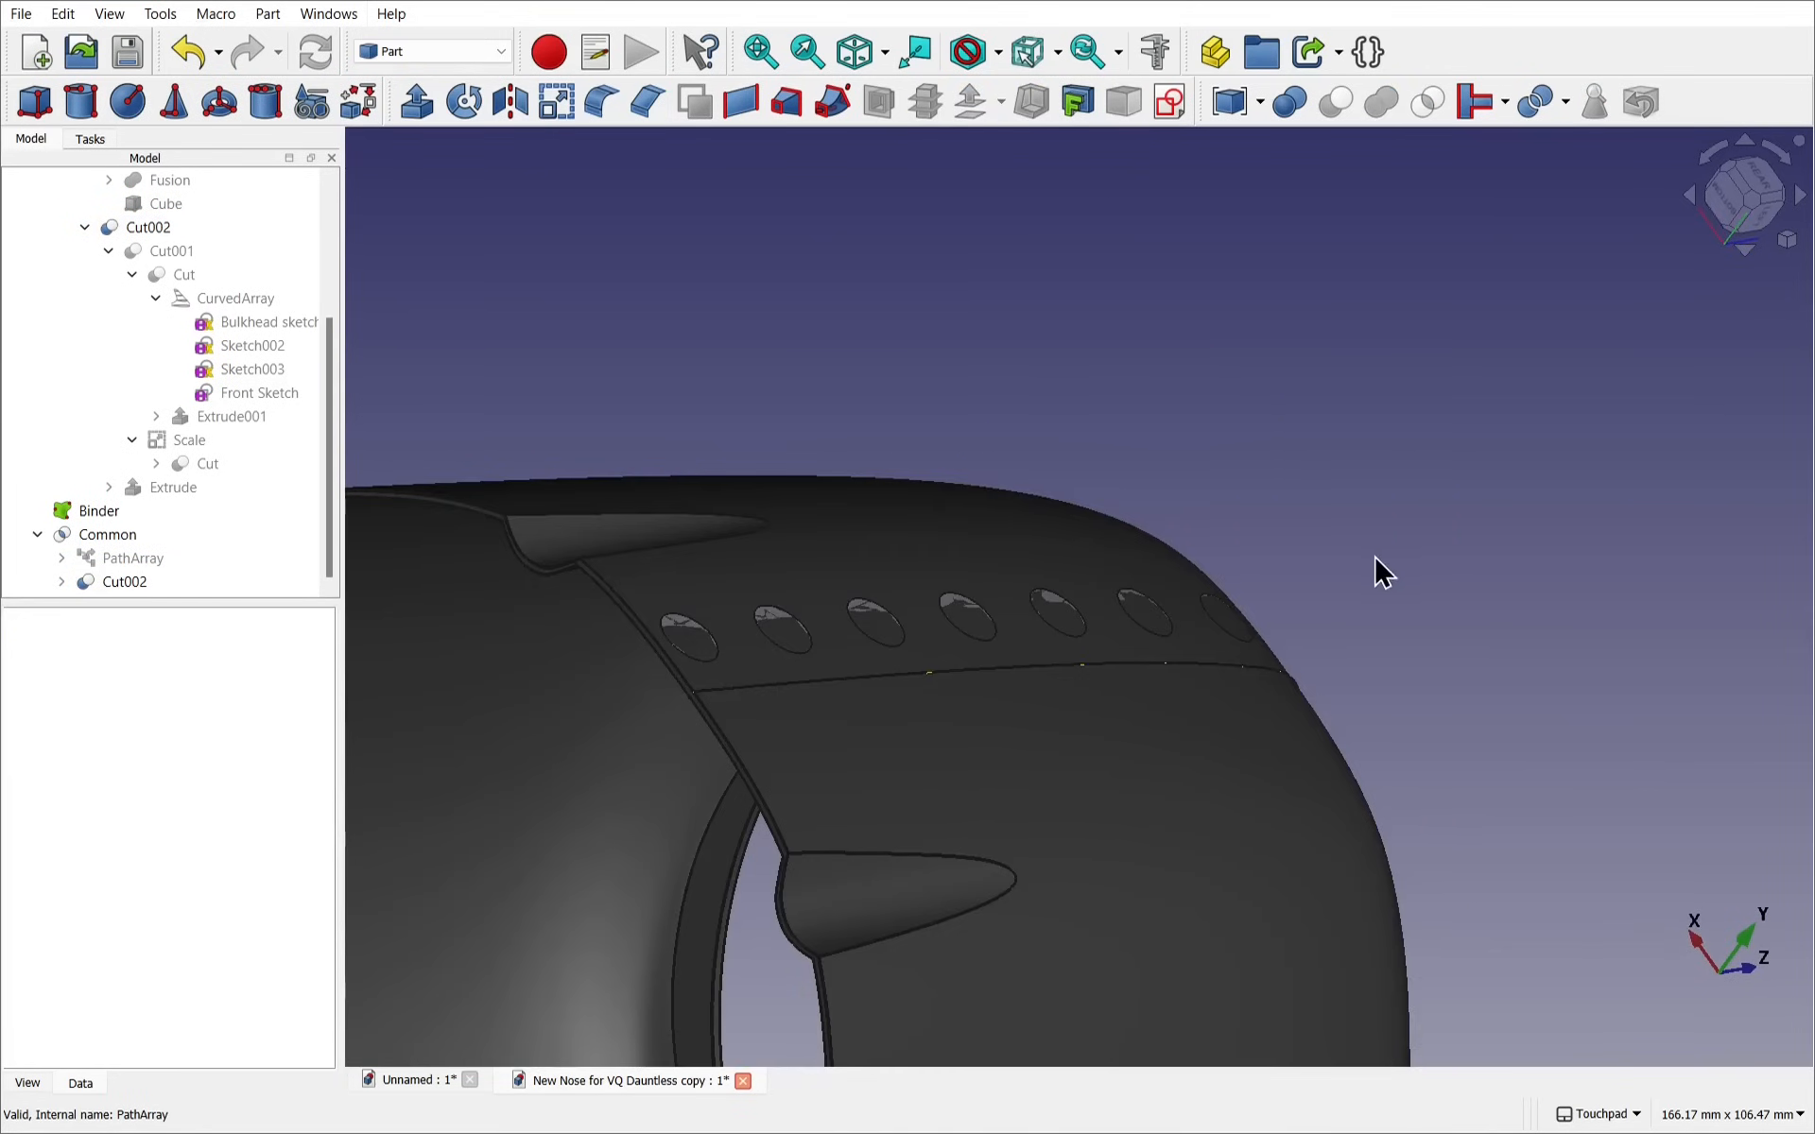
{"action": "left_click_drag", "start_coordinate": [1375, 572], "coordinate": [1214, 636], "text": "alt"}
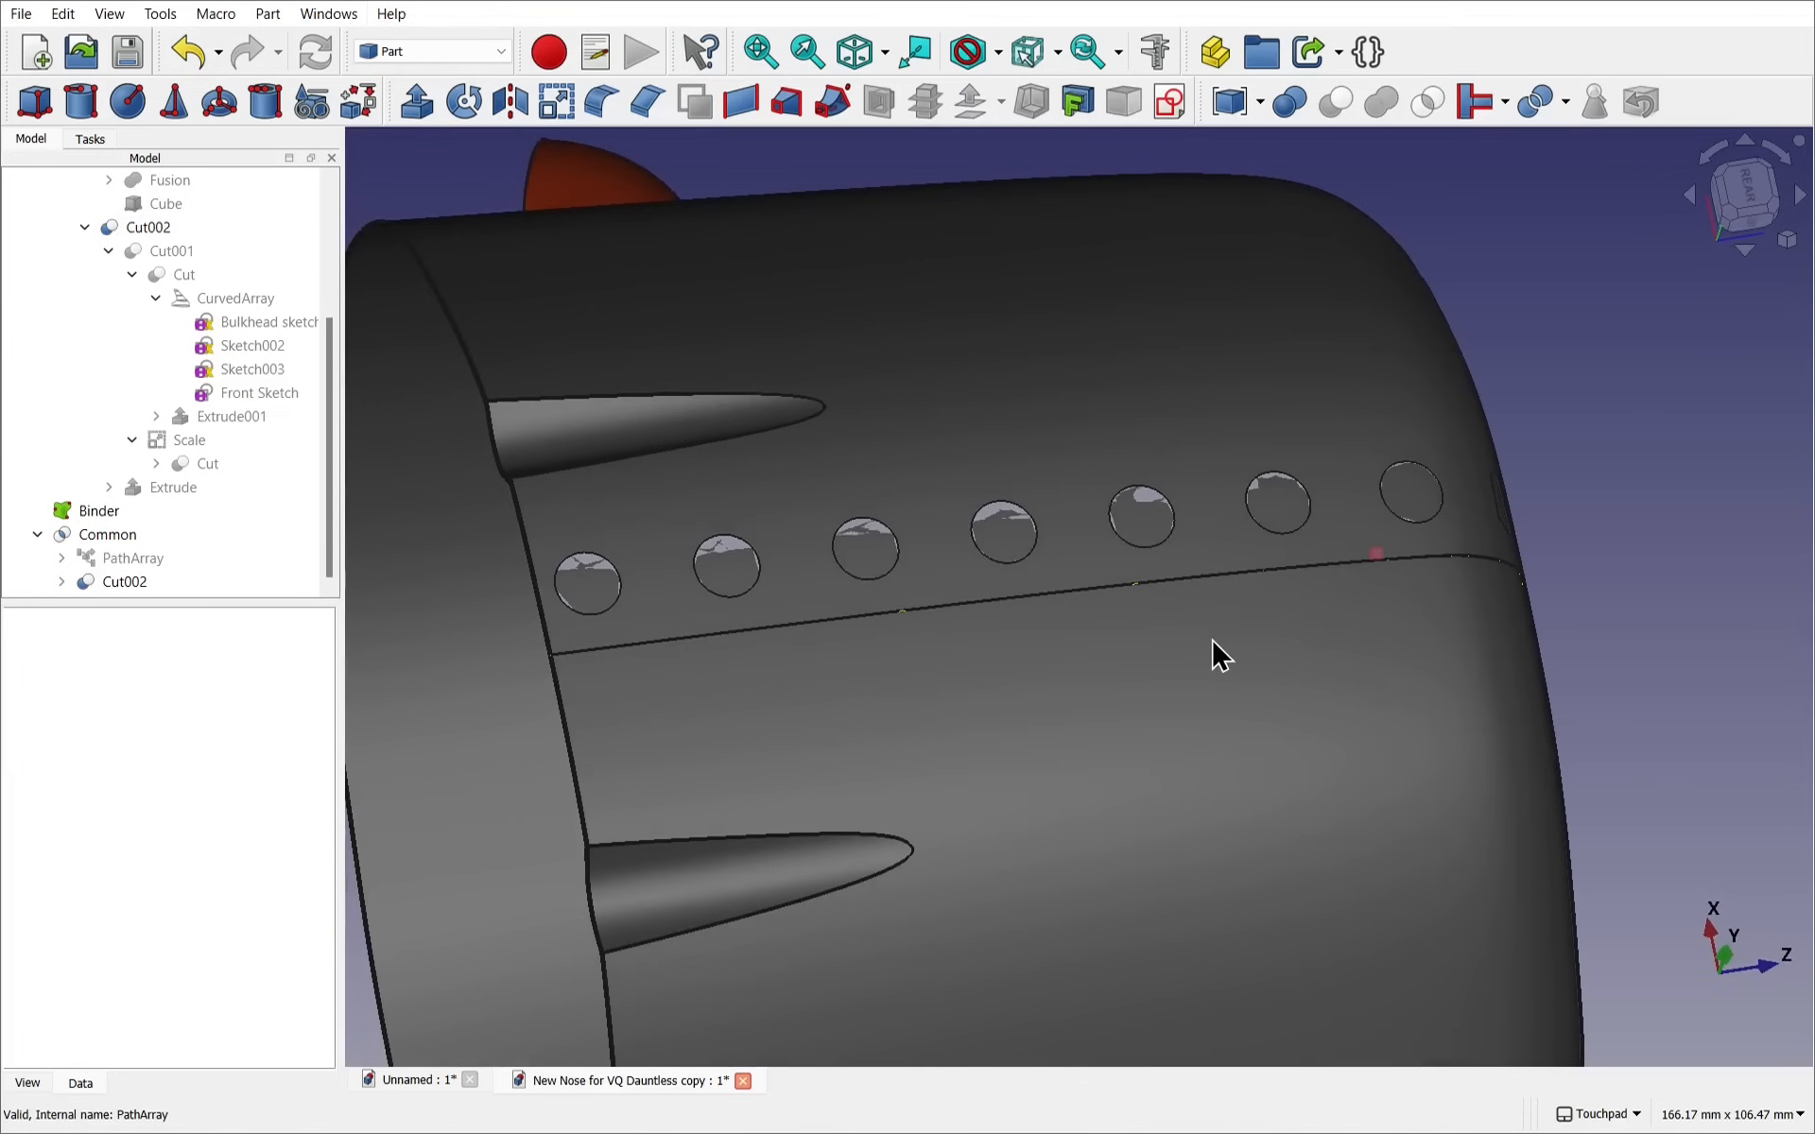
{"action": "left_click", "coordinate": [107, 534]}
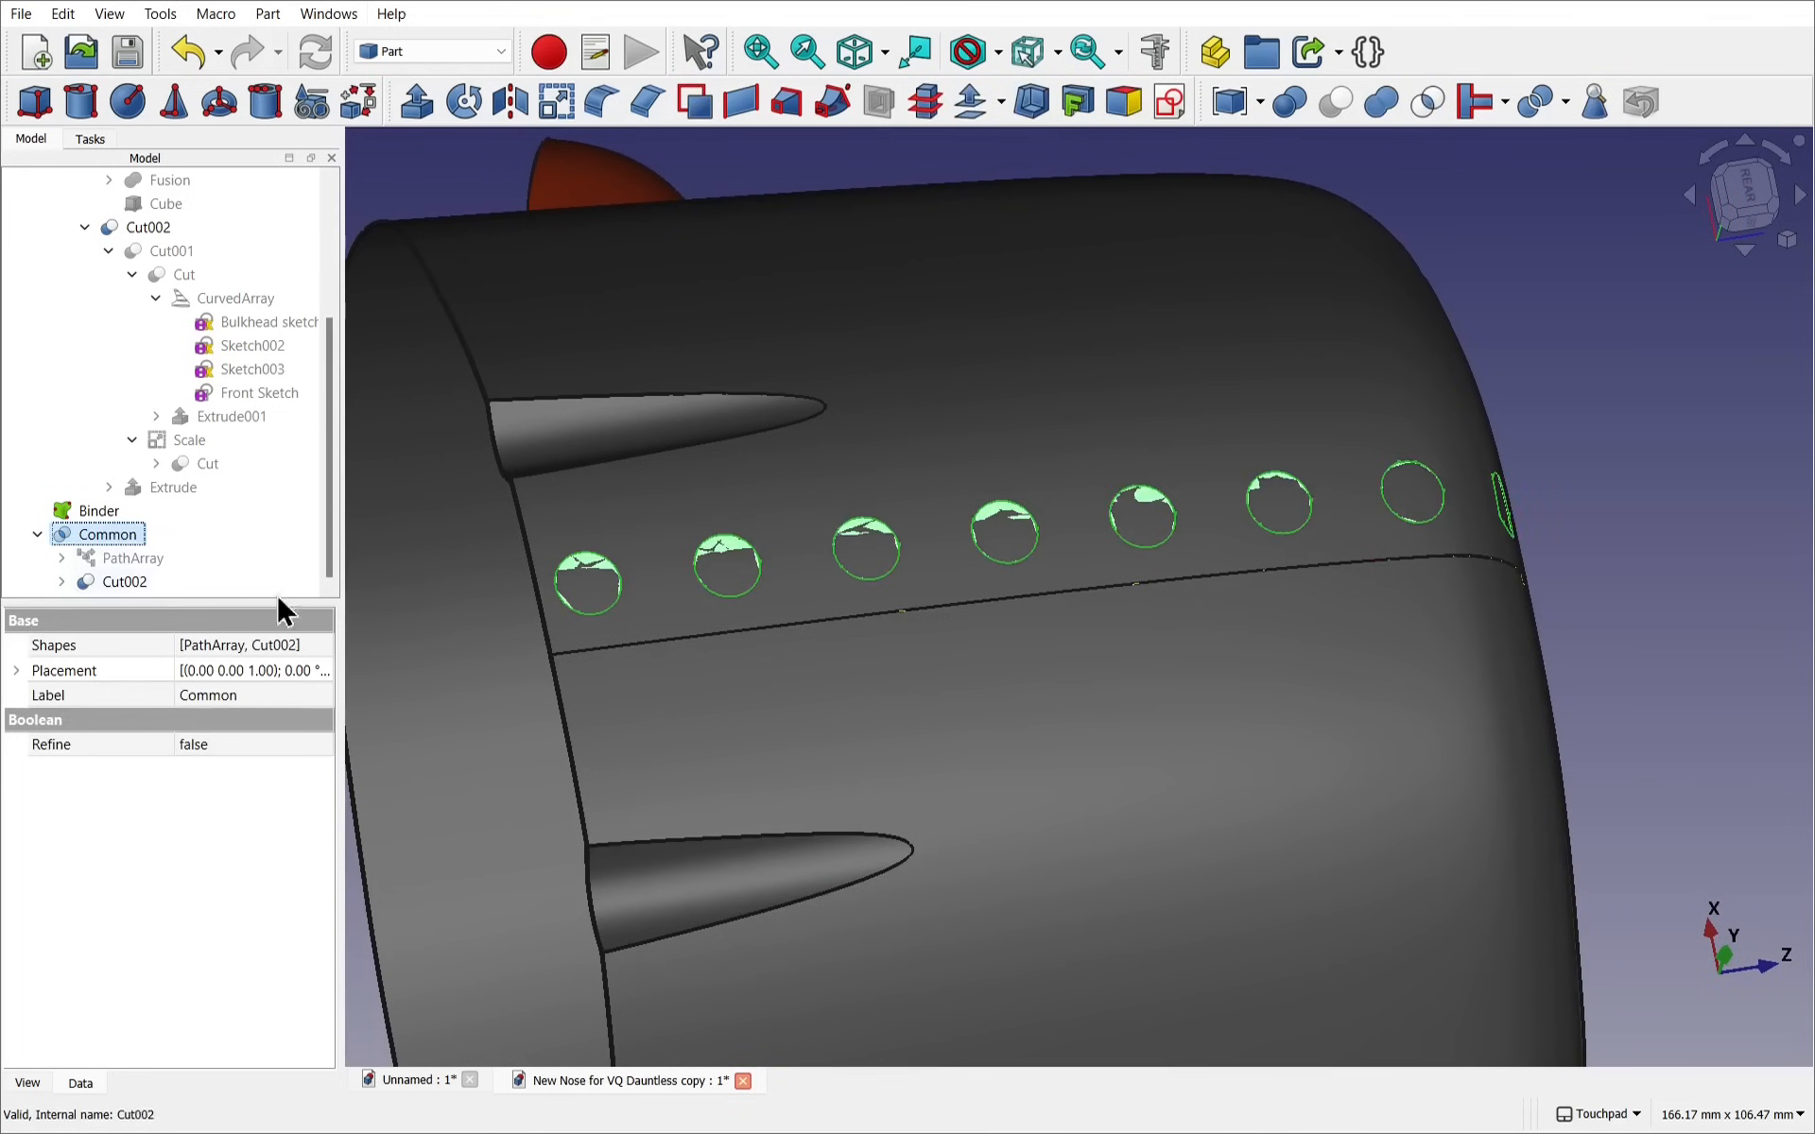
{"action": "mouse_move", "coordinate": [492, 614]}
{"action": "left_mouse_down", "text": "alt"}
{"action": "mouse_move", "coordinate": [742, 626]}
{"action": "mouse_move", "coordinate": [992, 587]}
{"action": "mouse_move", "coordinate": [547, 591]}
{"action": "mouse_move", "coordinate": [518, 617]}
{"action": "left_mouse_up", "text": "alt"}
{"action": "left_click", "coordinate": [378, 578]}
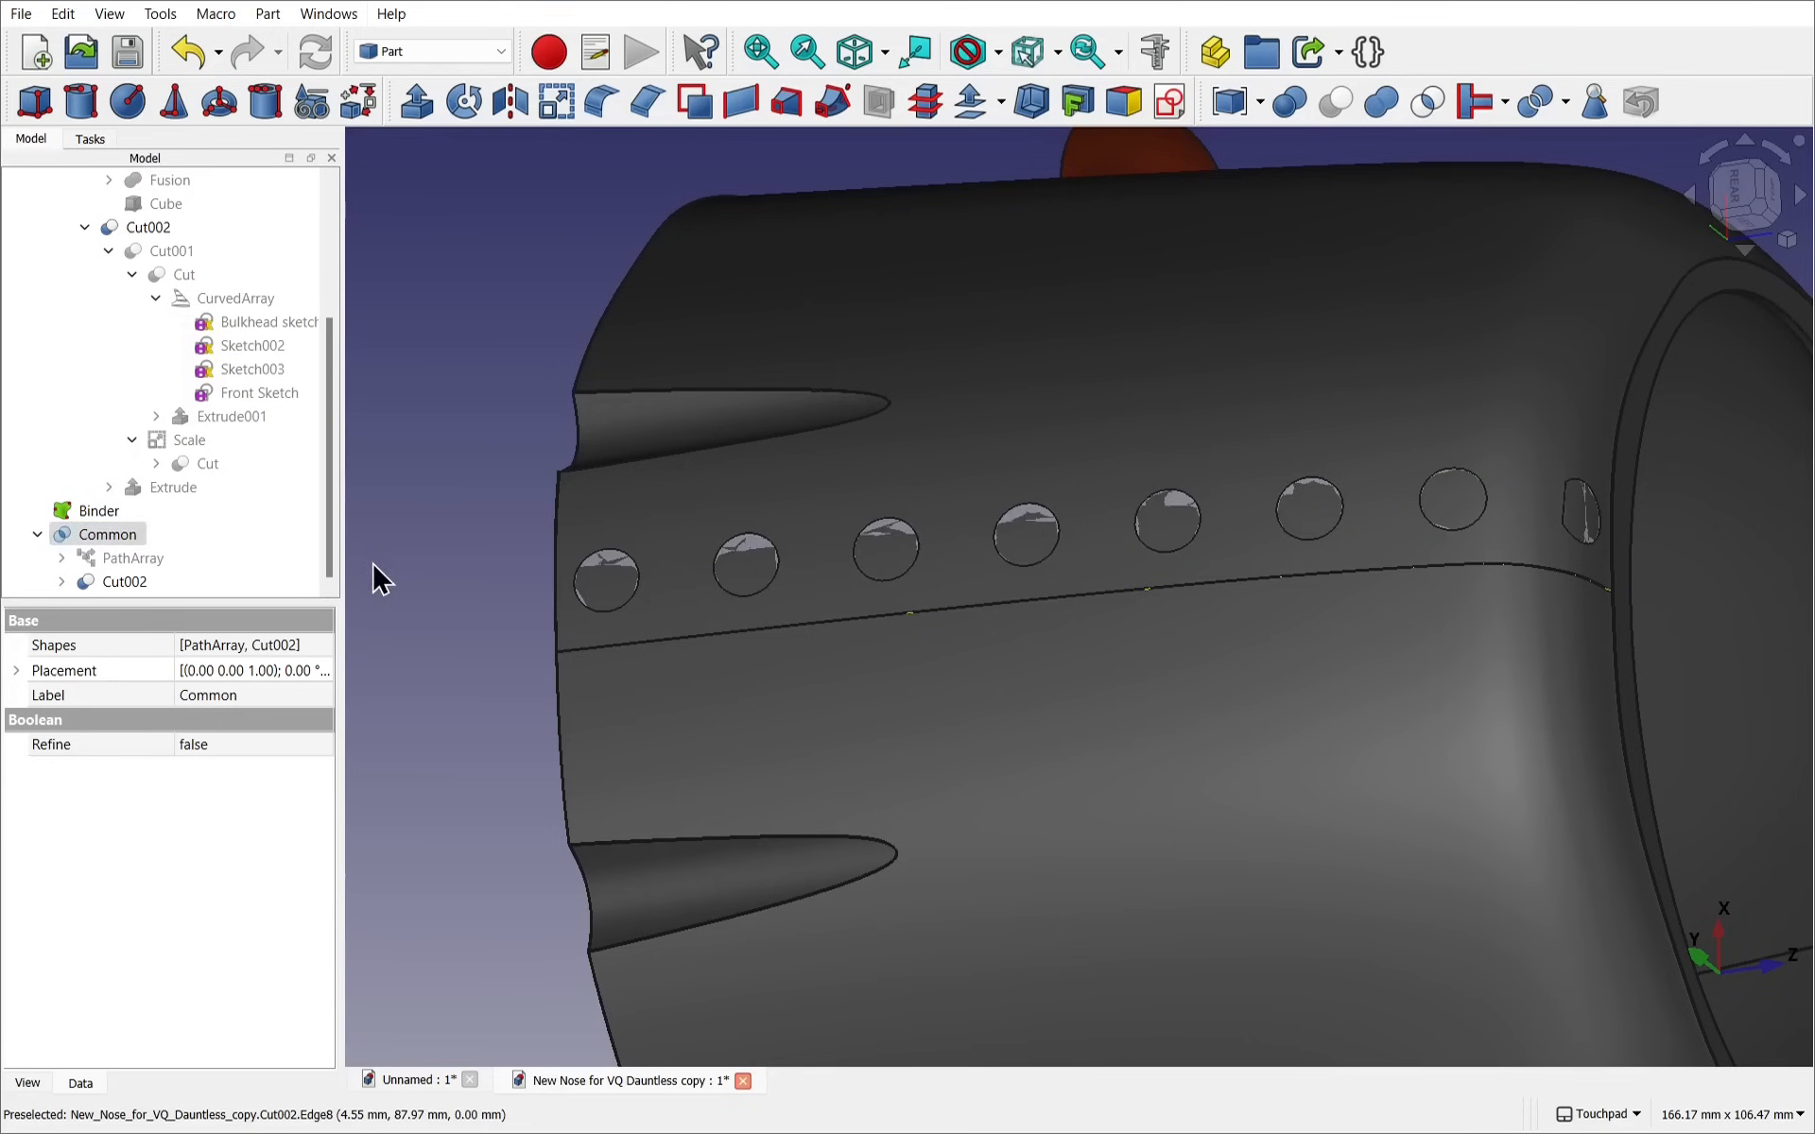
{"action": "left_click", "coordinate": [121, 531]}
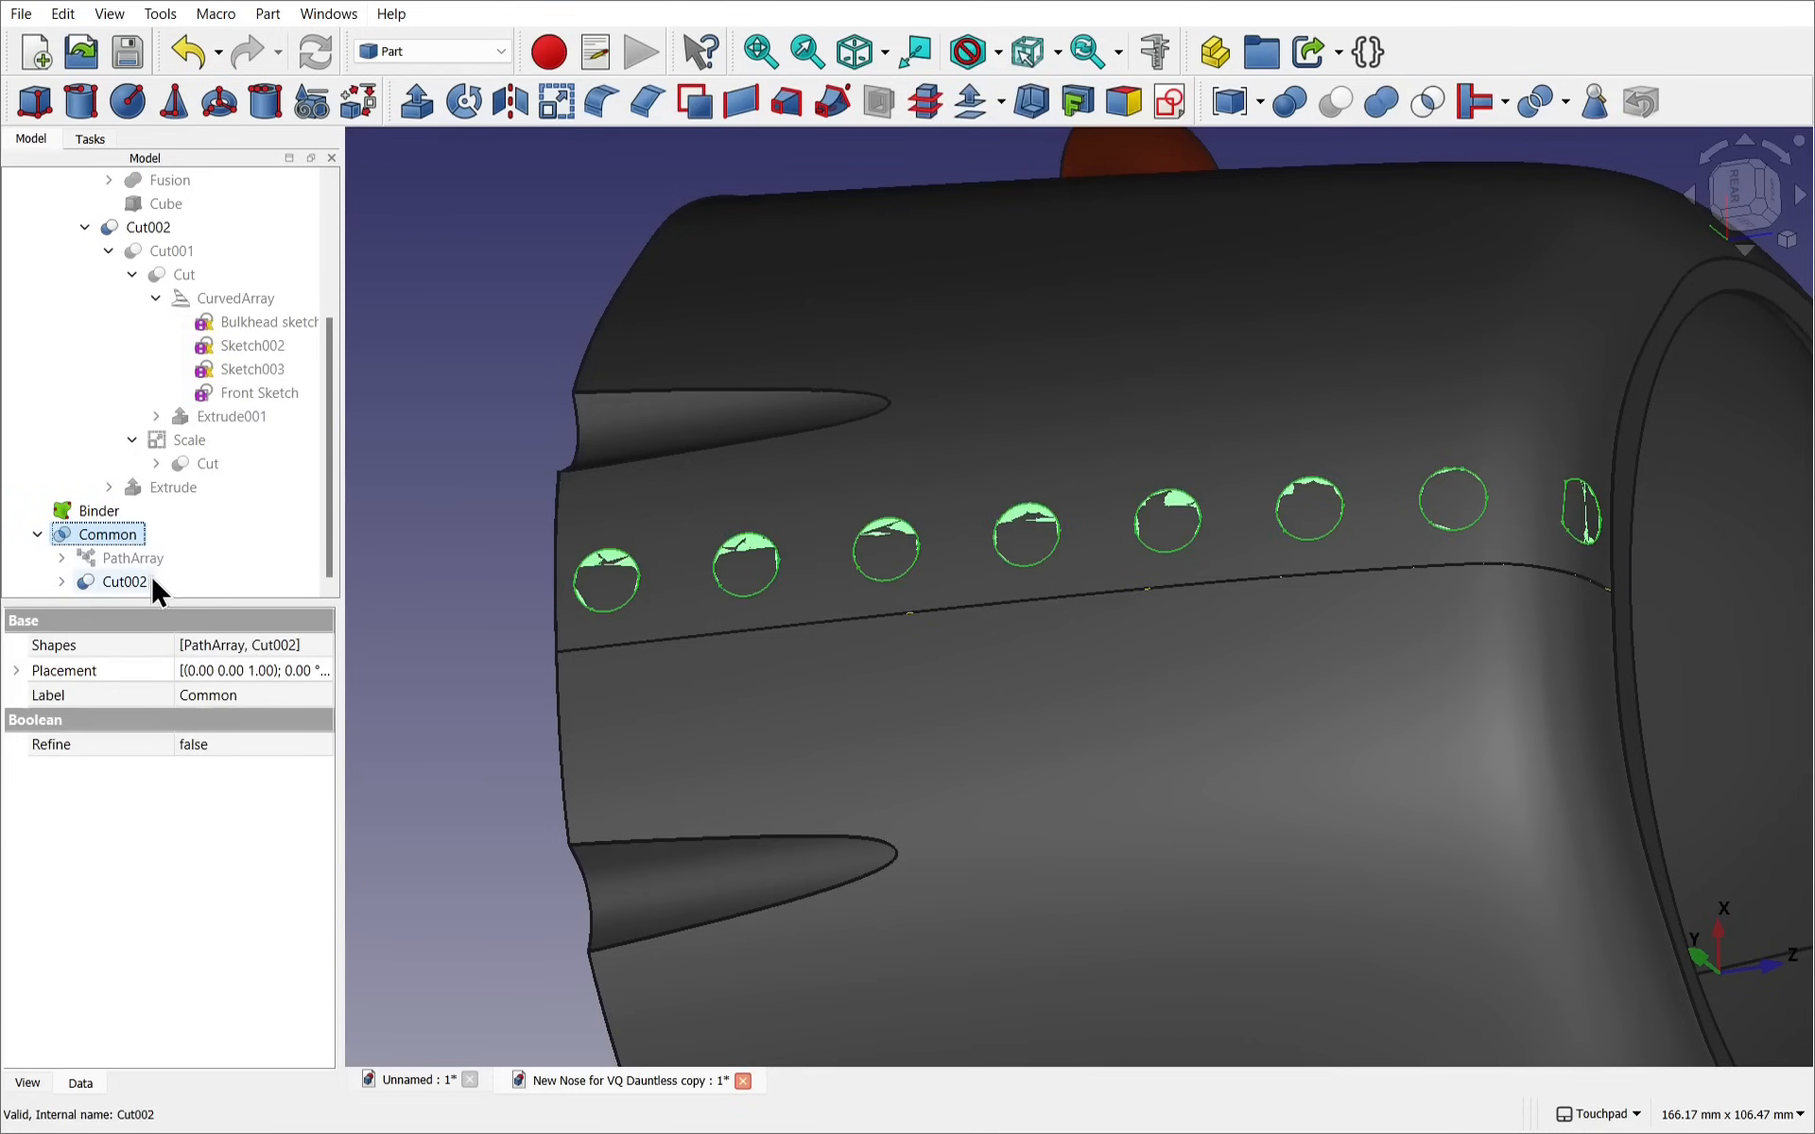
{"action": "left_click", "coordinate": [132, 580]}
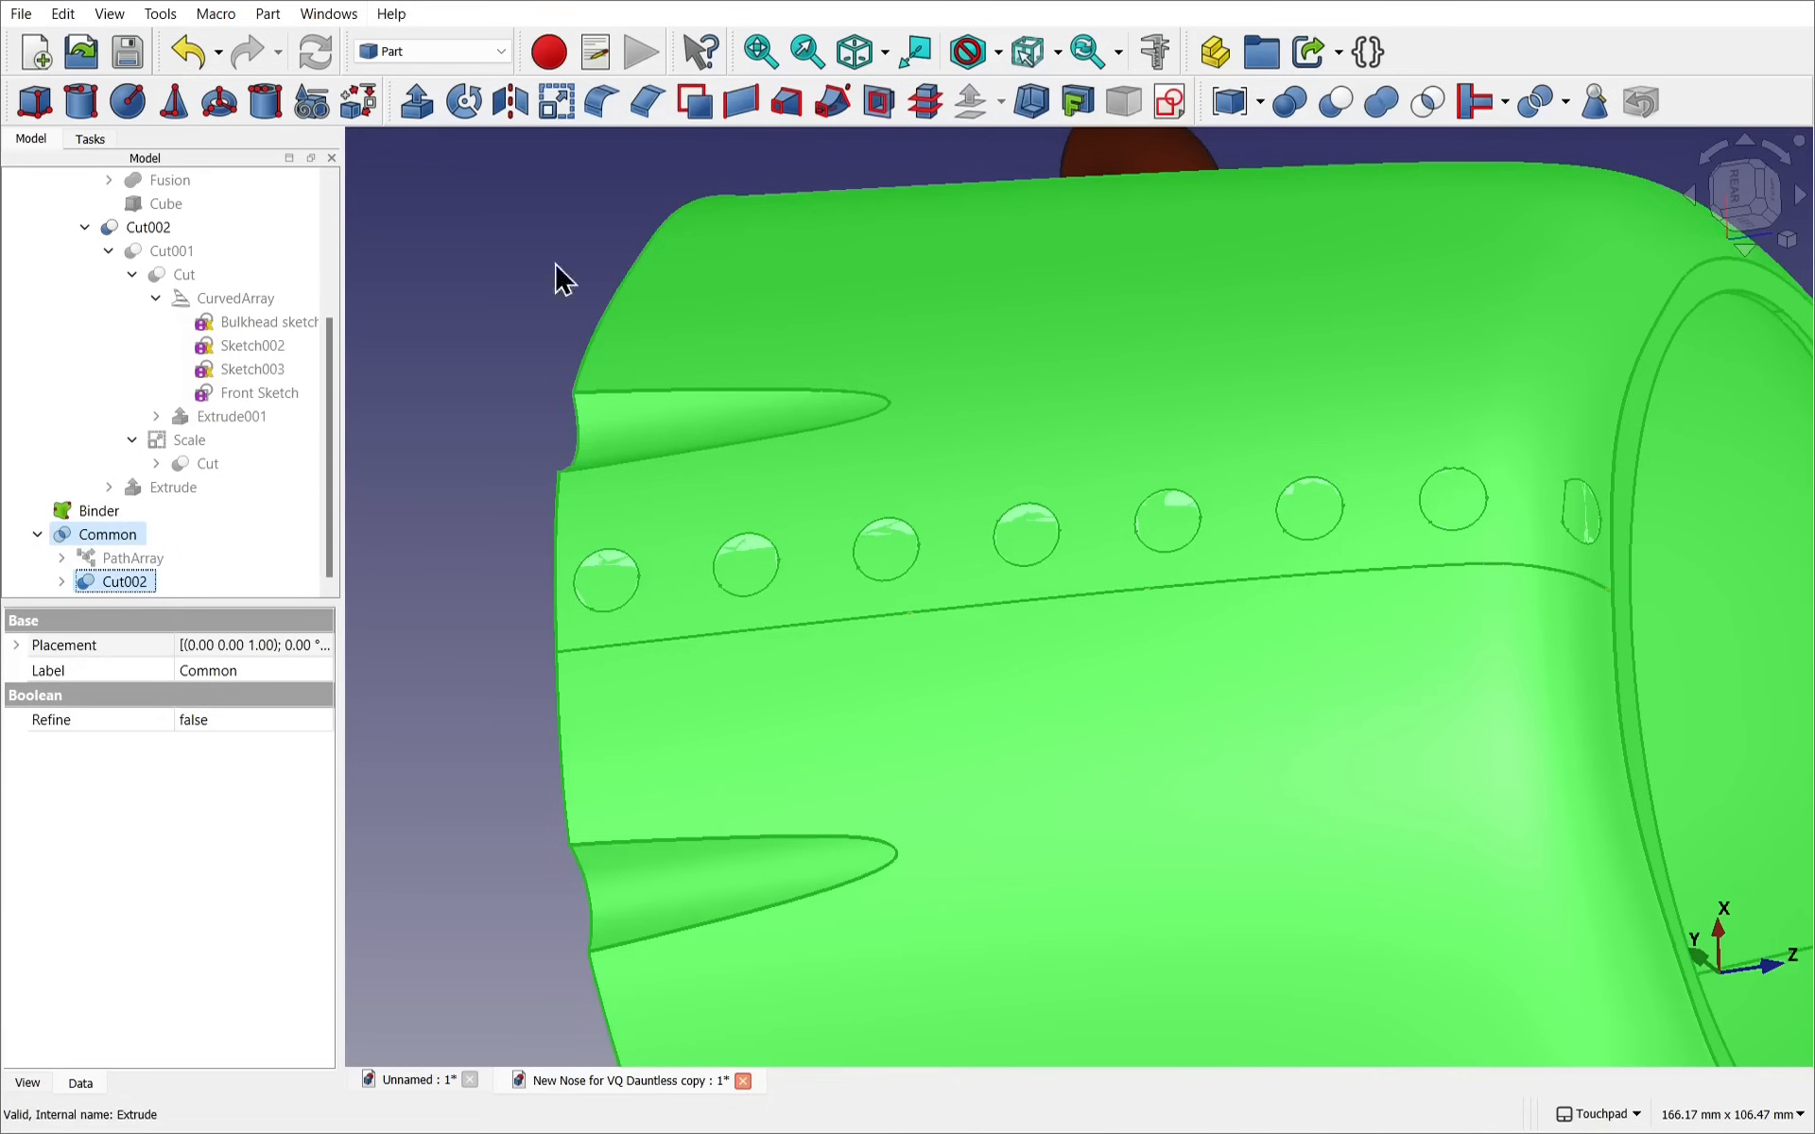
{"action": "left_click", "coordinate": [1386, 106]}
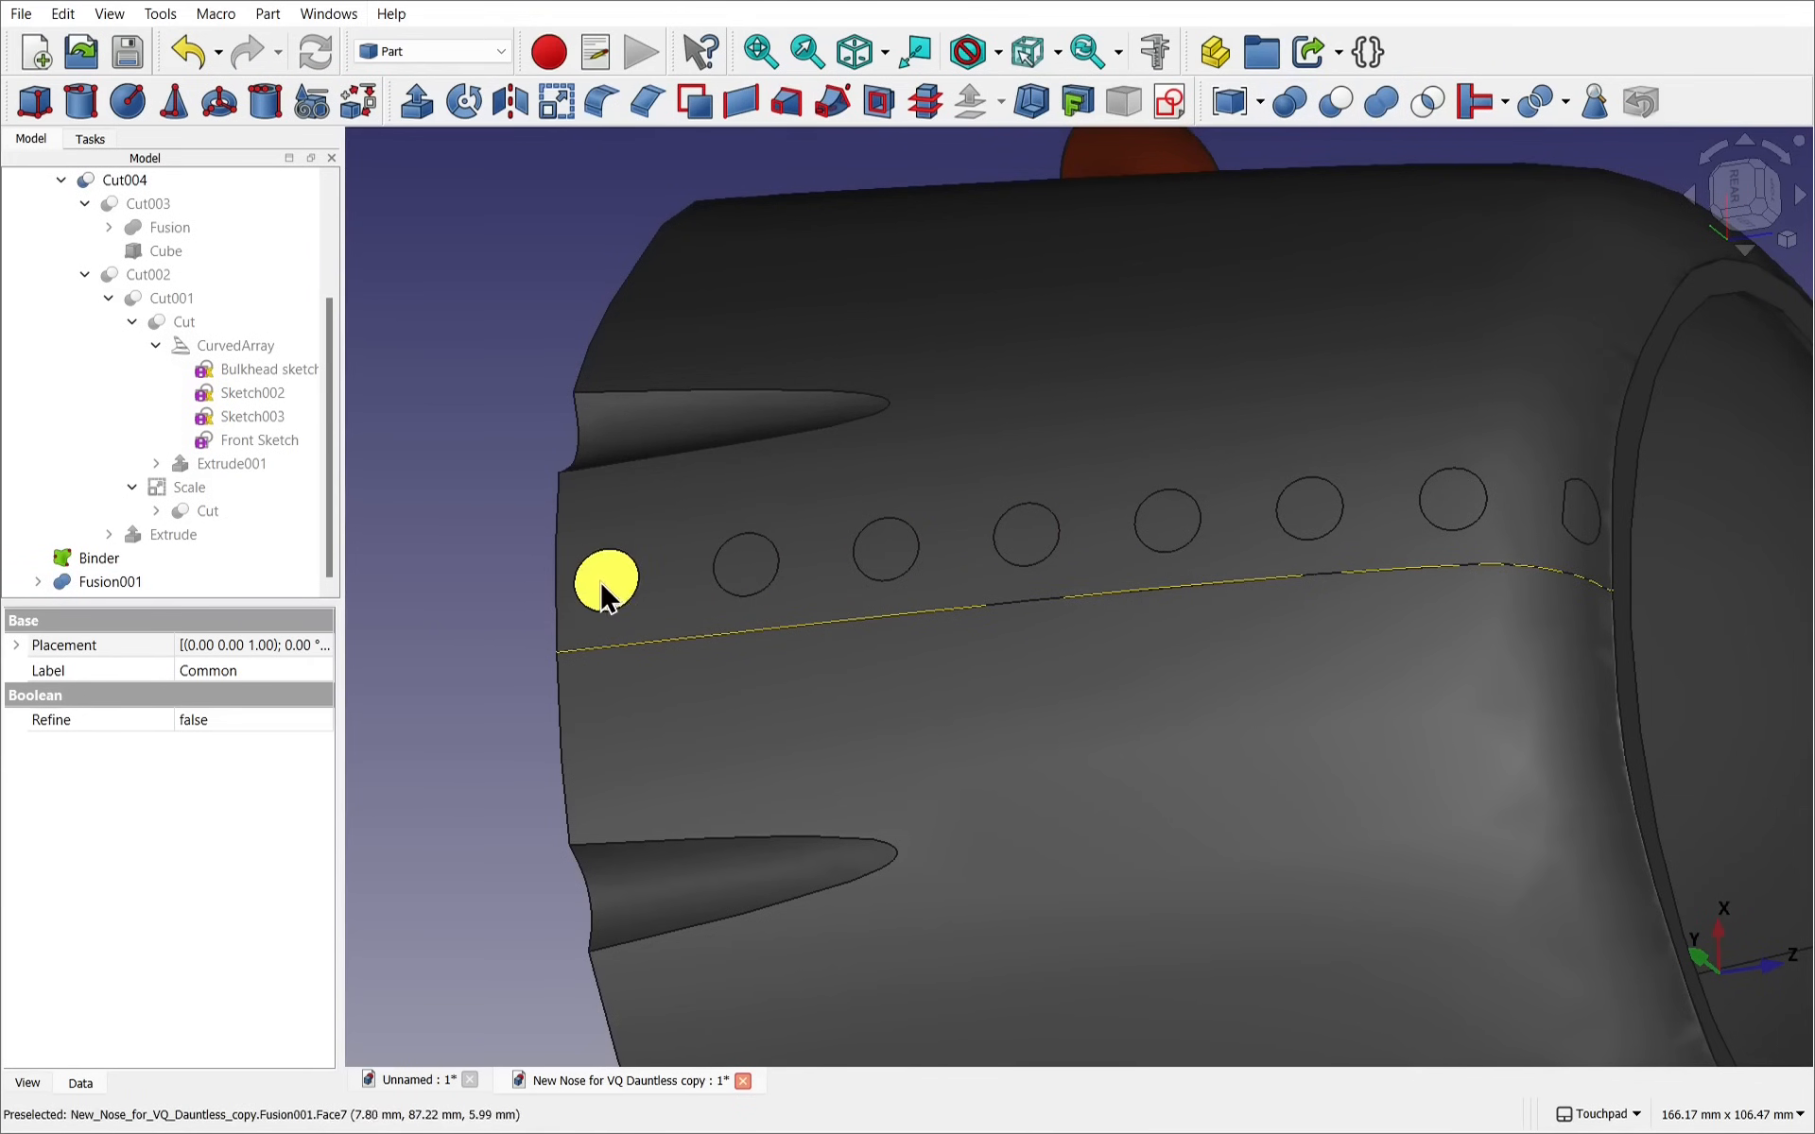
{"action": "left_click_drag", "start_coordinate": [493, 650], "coordinate": [551, 636], "text": "alt"}
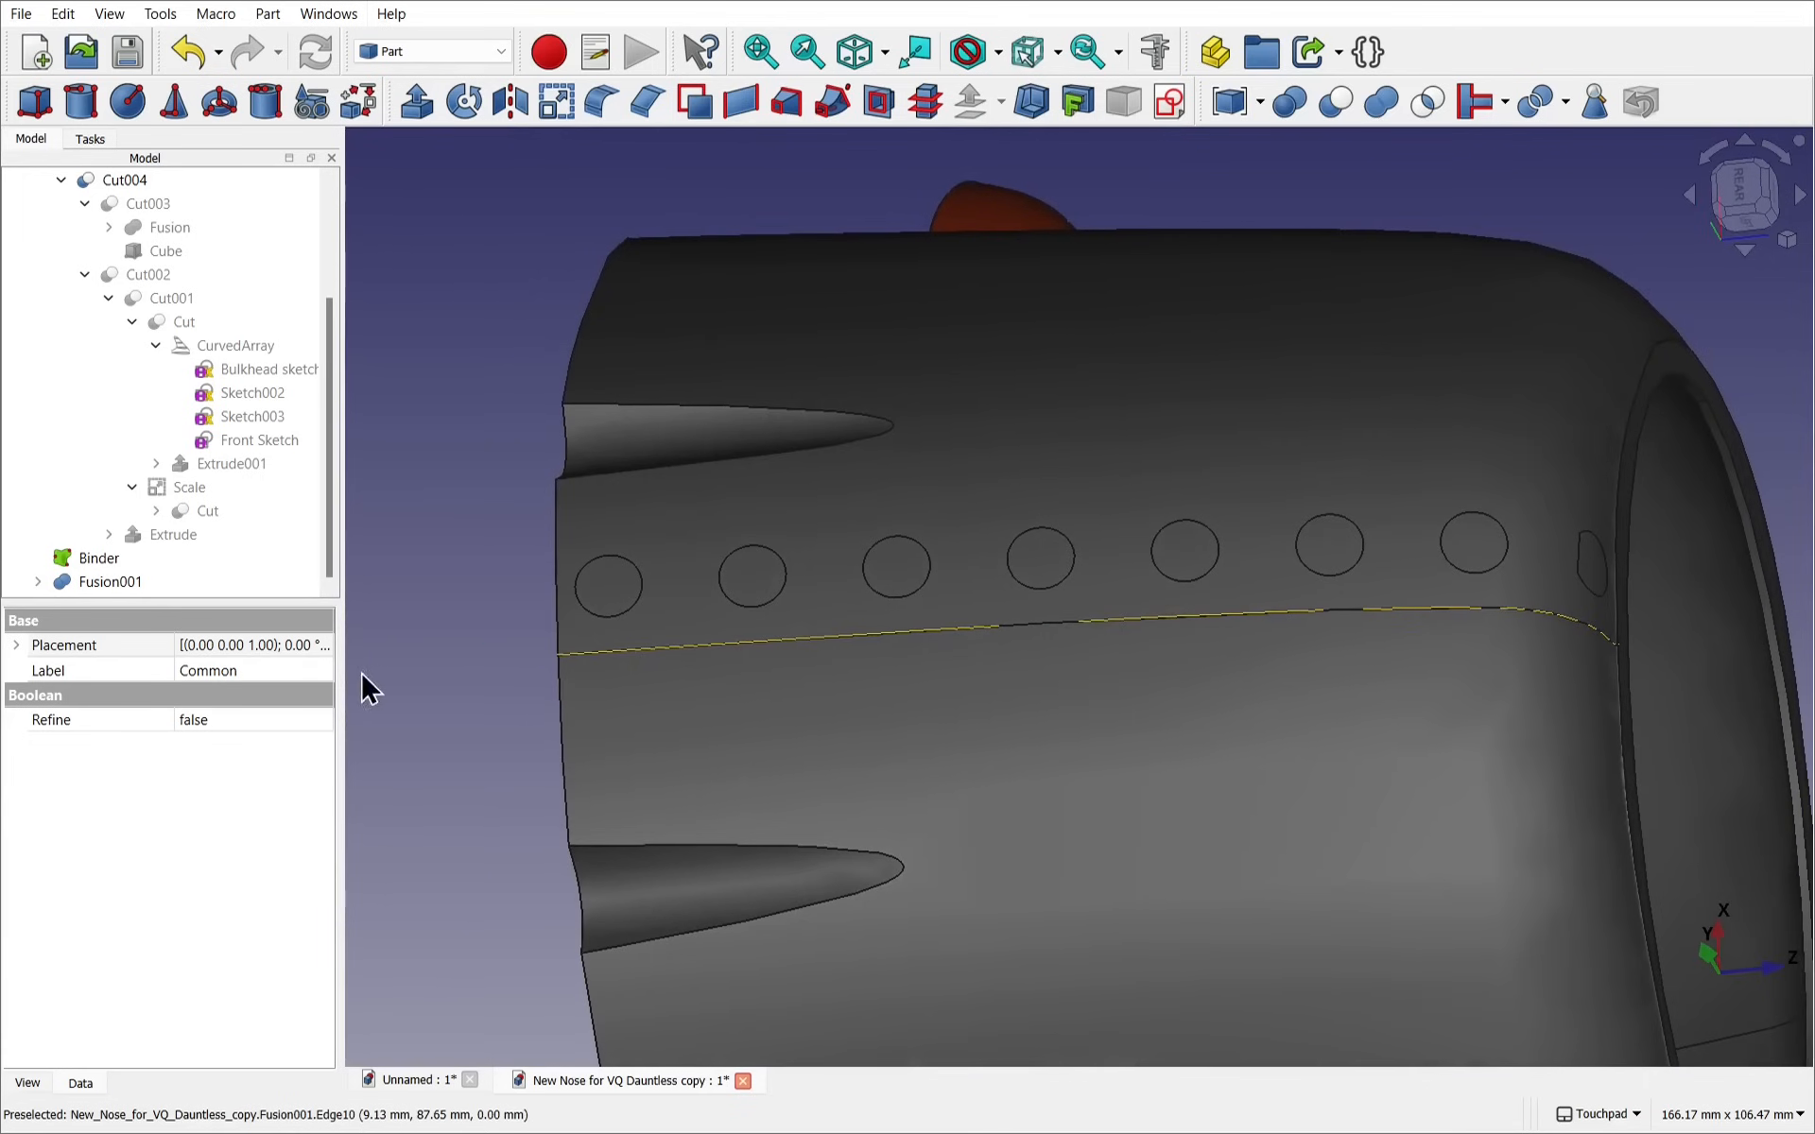
Set Refine to true for the fusion of the discs and cowl body and inspect the disc area
{"action": "left_click", "coordinate": [117, 586]}
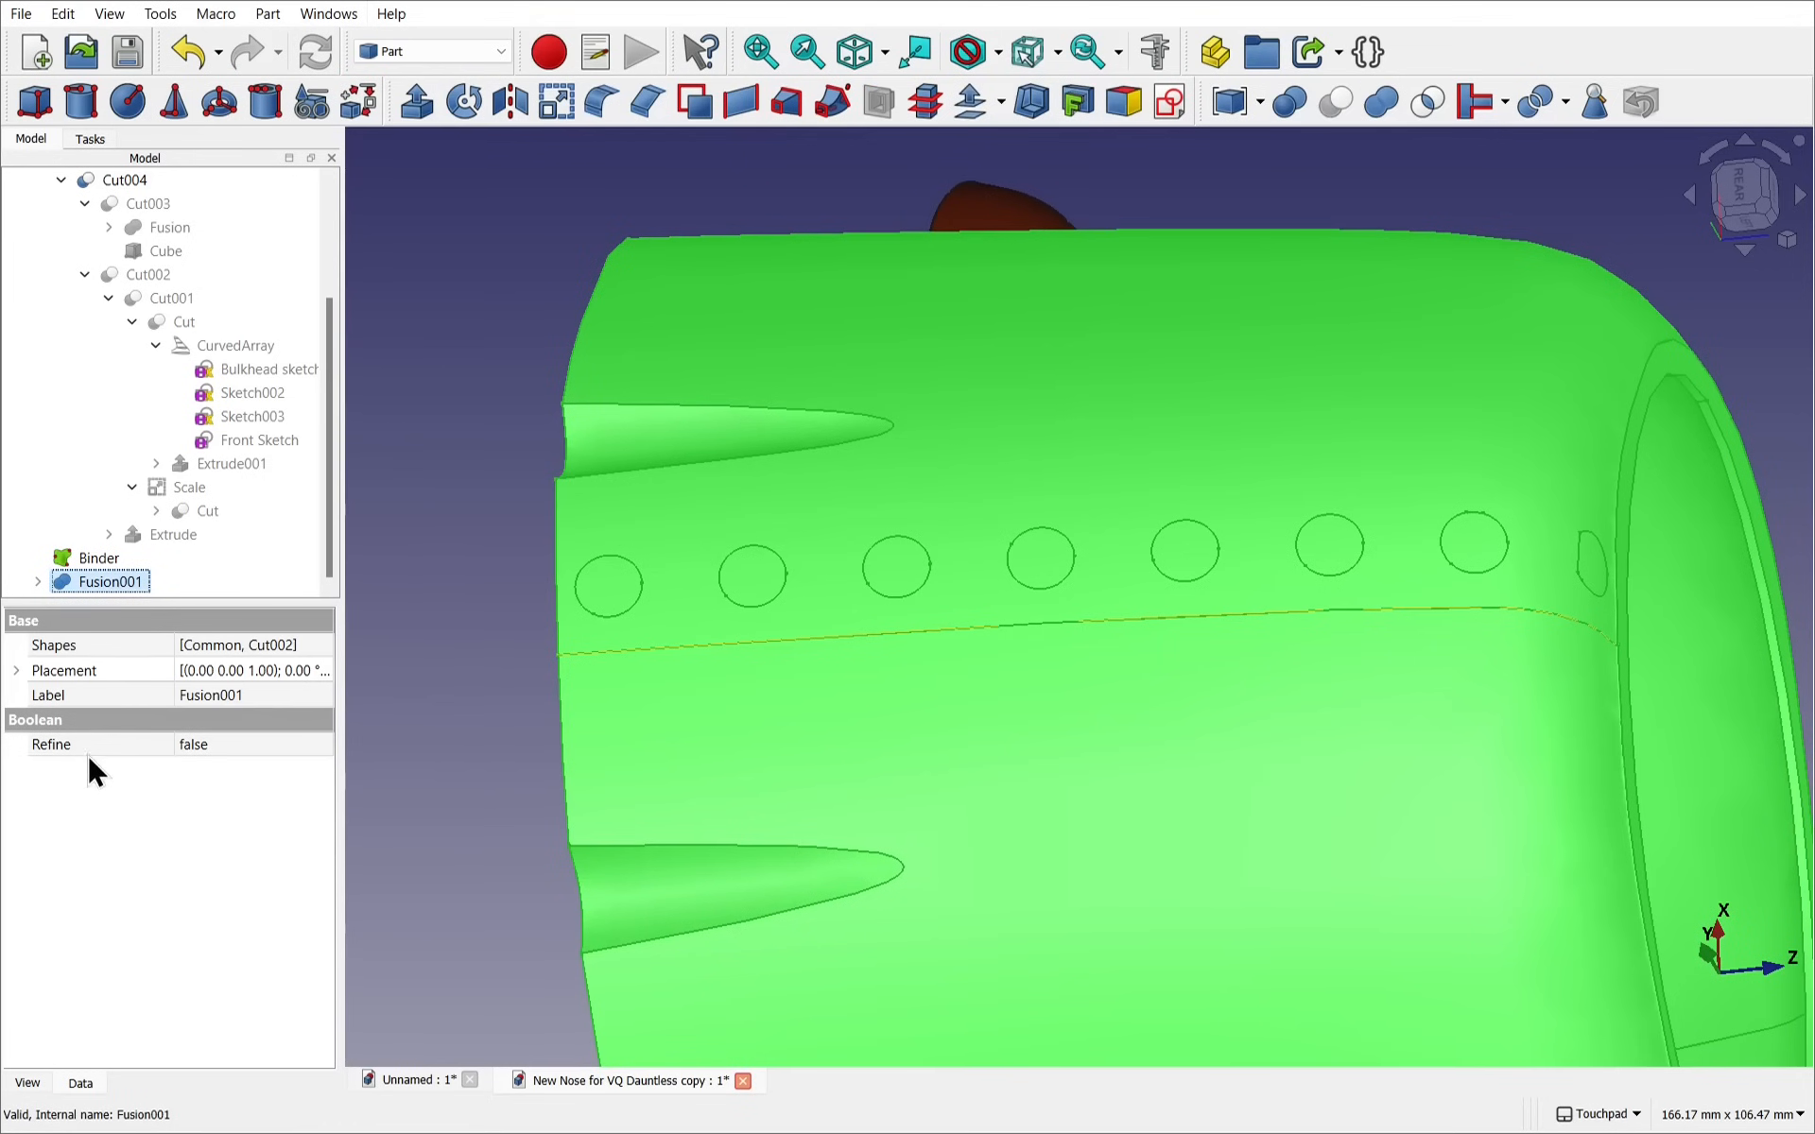
{"action": "left_click", "coordinate": [224, 748]}
{"action": "left_click", "coordinate": [228, 748]}
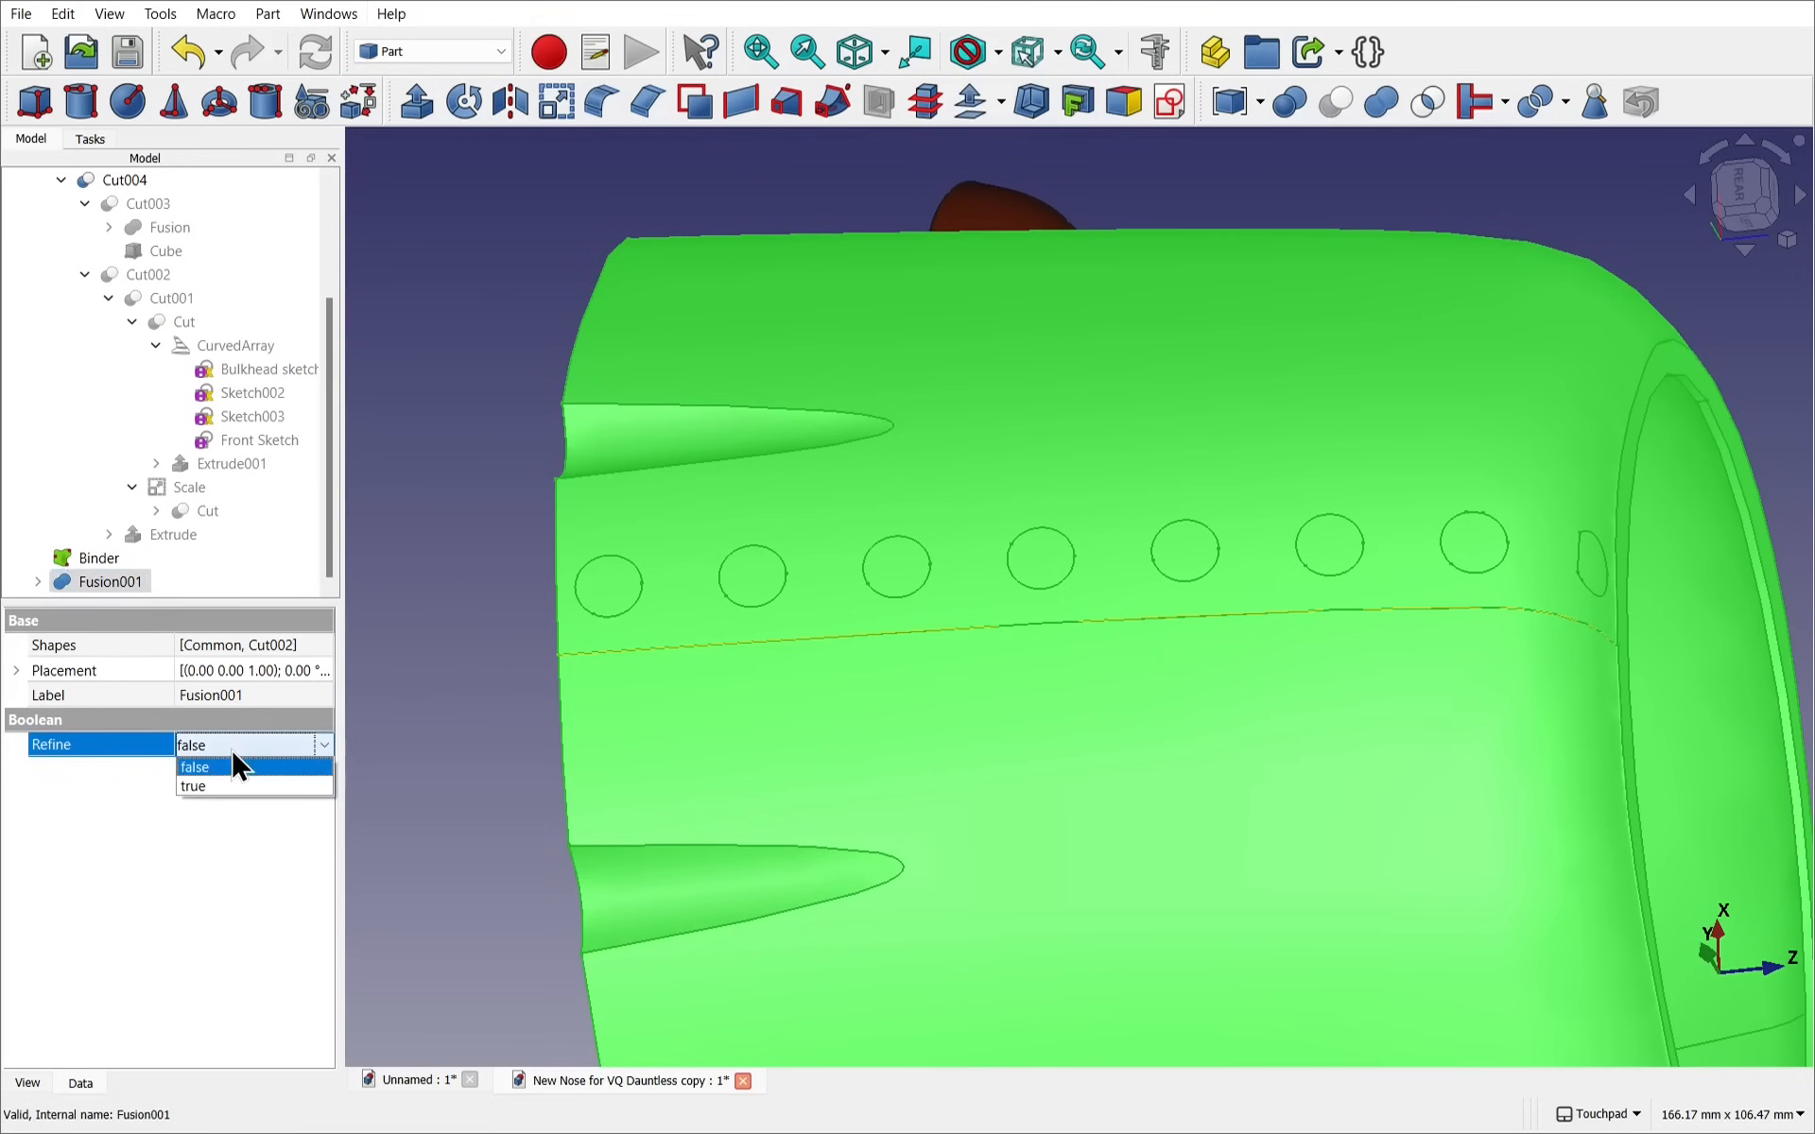
{"action": "left_click", "coordinate": [235, 784]}
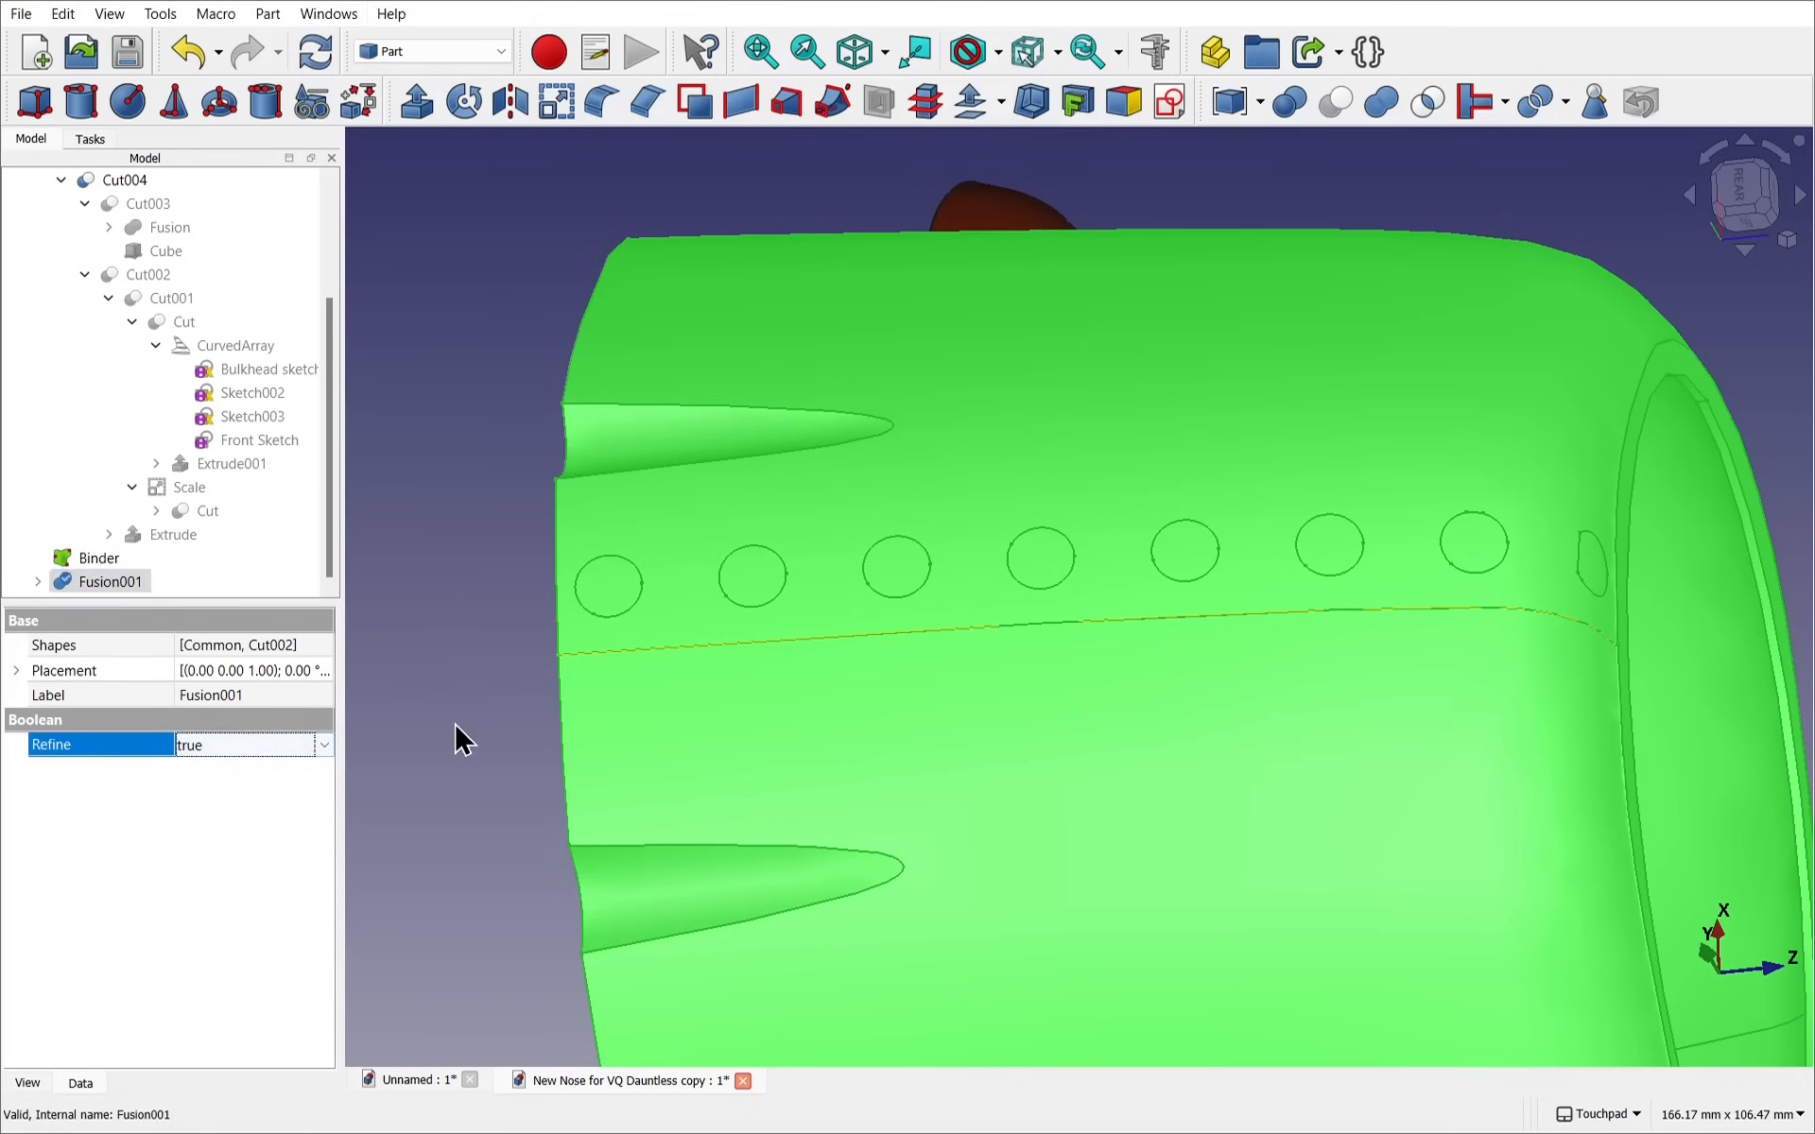
{"action": "left_click", "coordinate": [427, 656]}
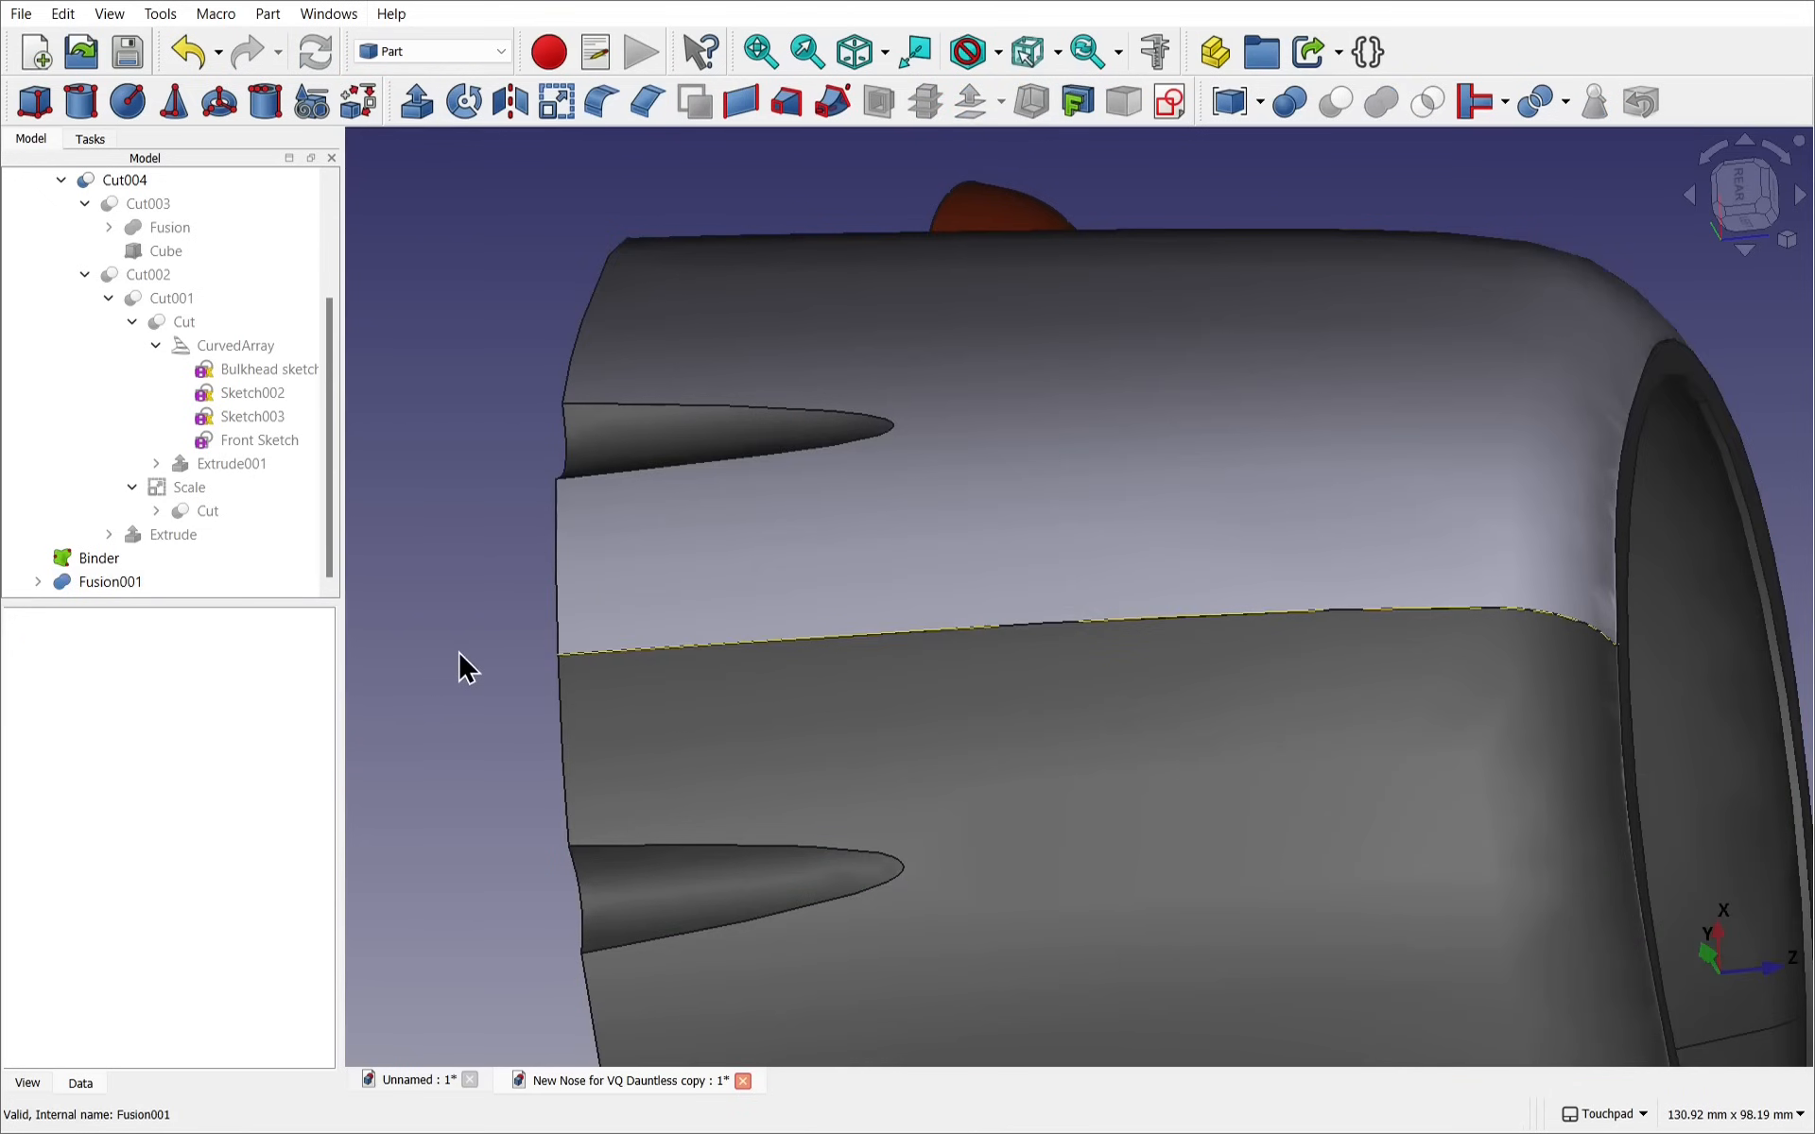
{"action": "middle_click_drag", "start_coordinate": [463, 666], "coordinate": [542, 649]}
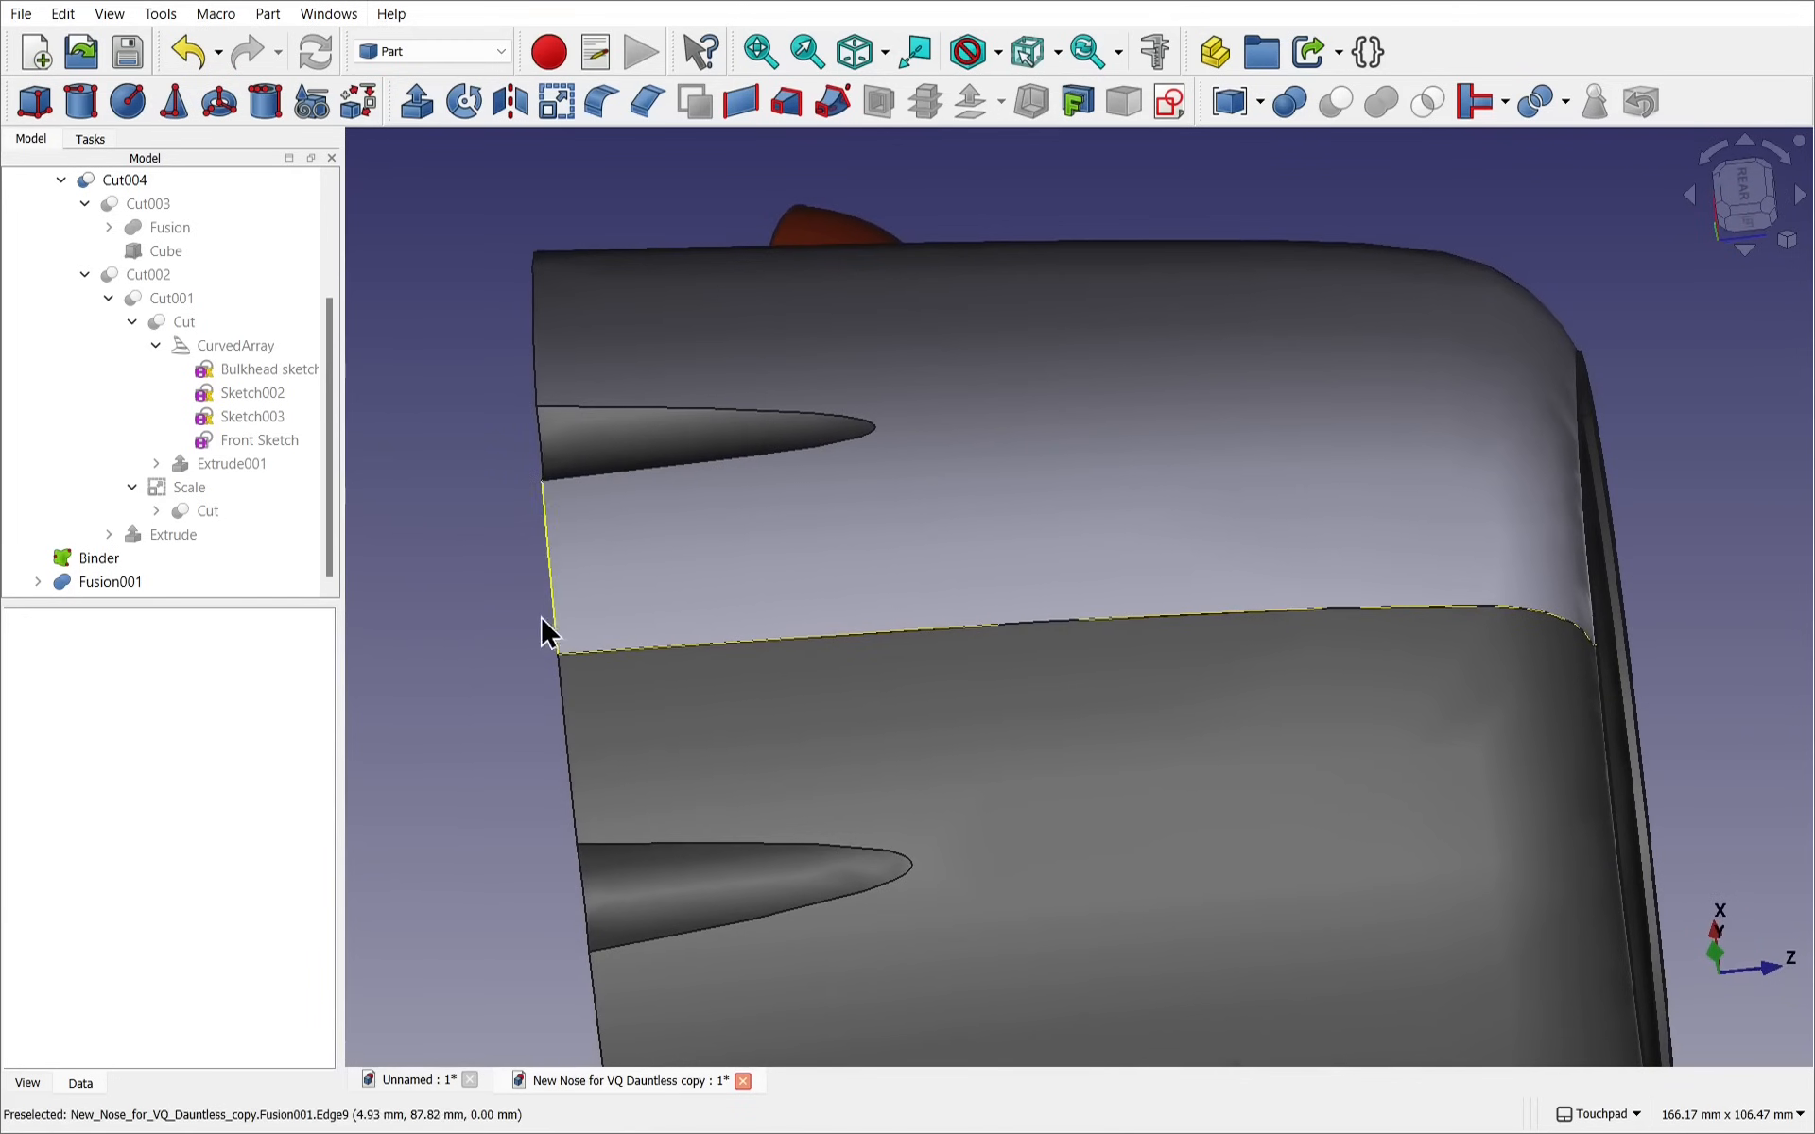
Delete the fusion of the discs and cowl body, keeping the Common intersection
{"action": "left_click", "coordinate": [129, 586]}
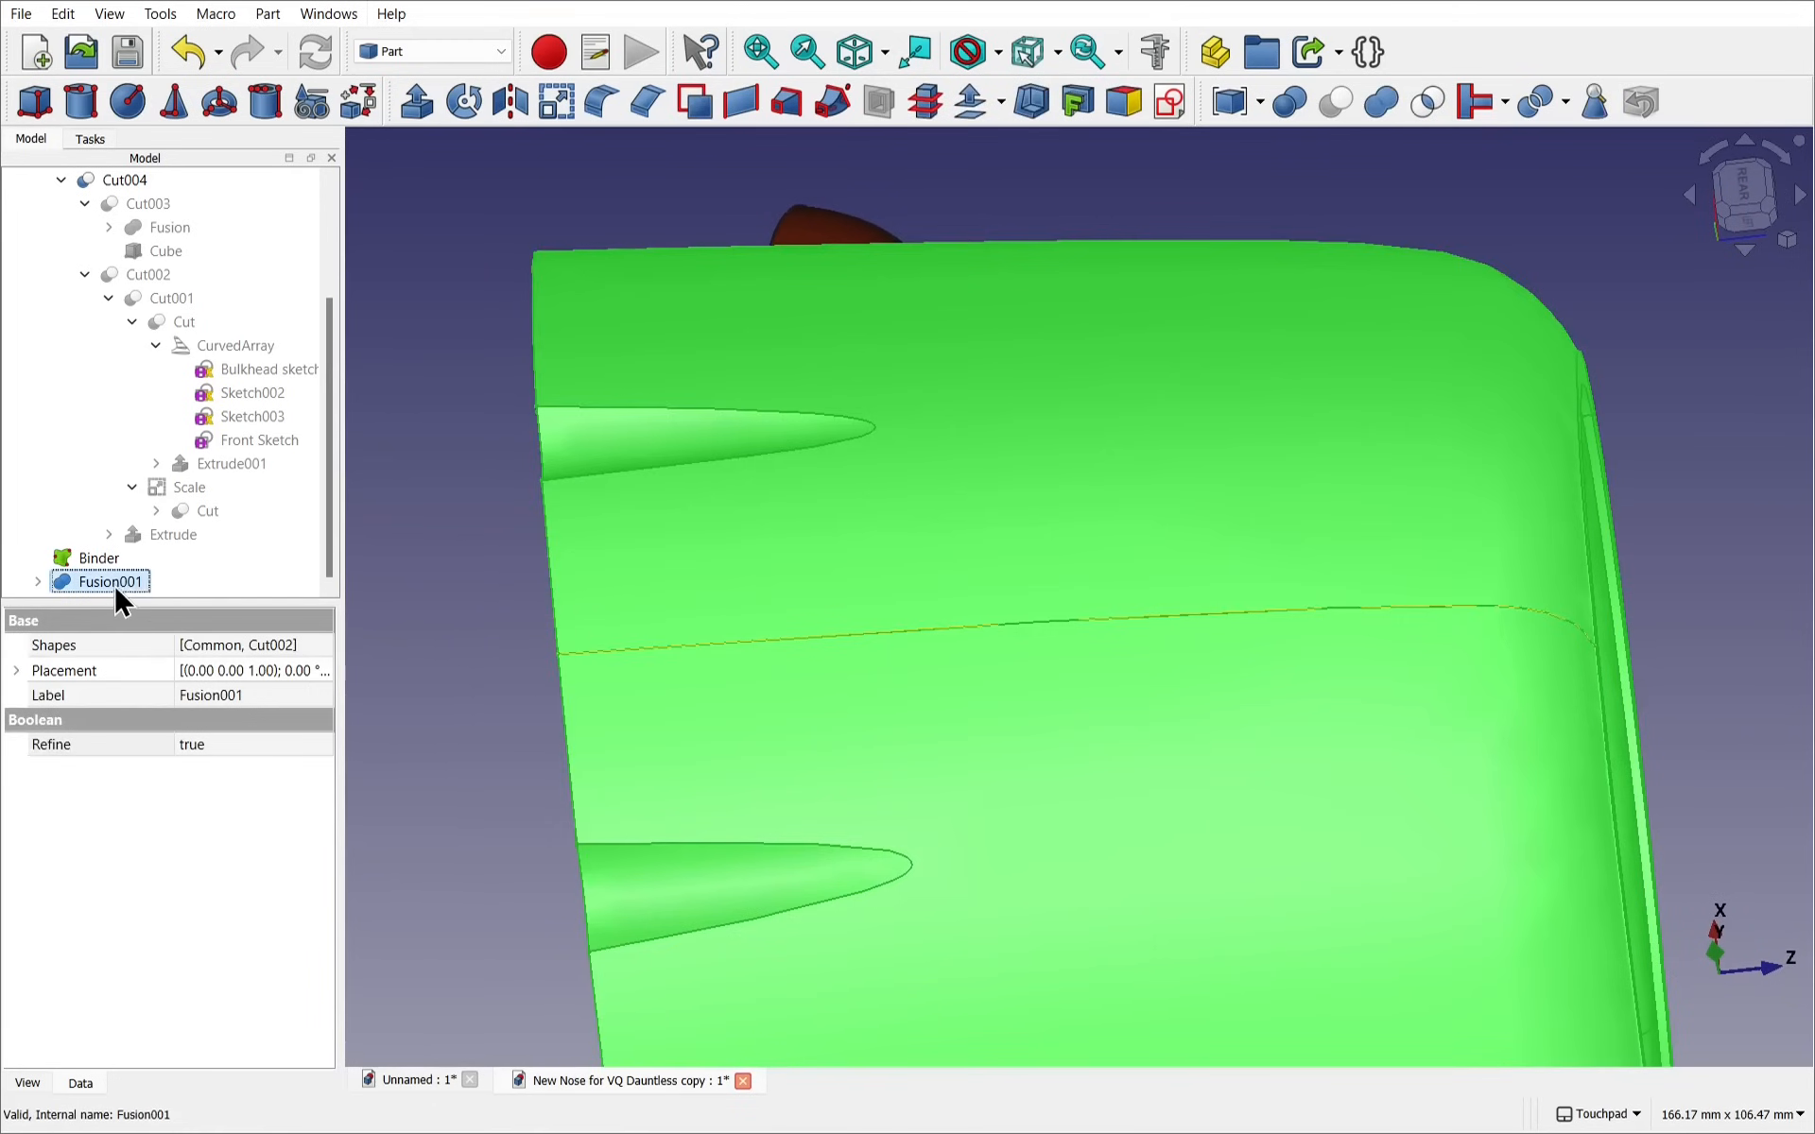
{"action": "key", "text": "Delete"}
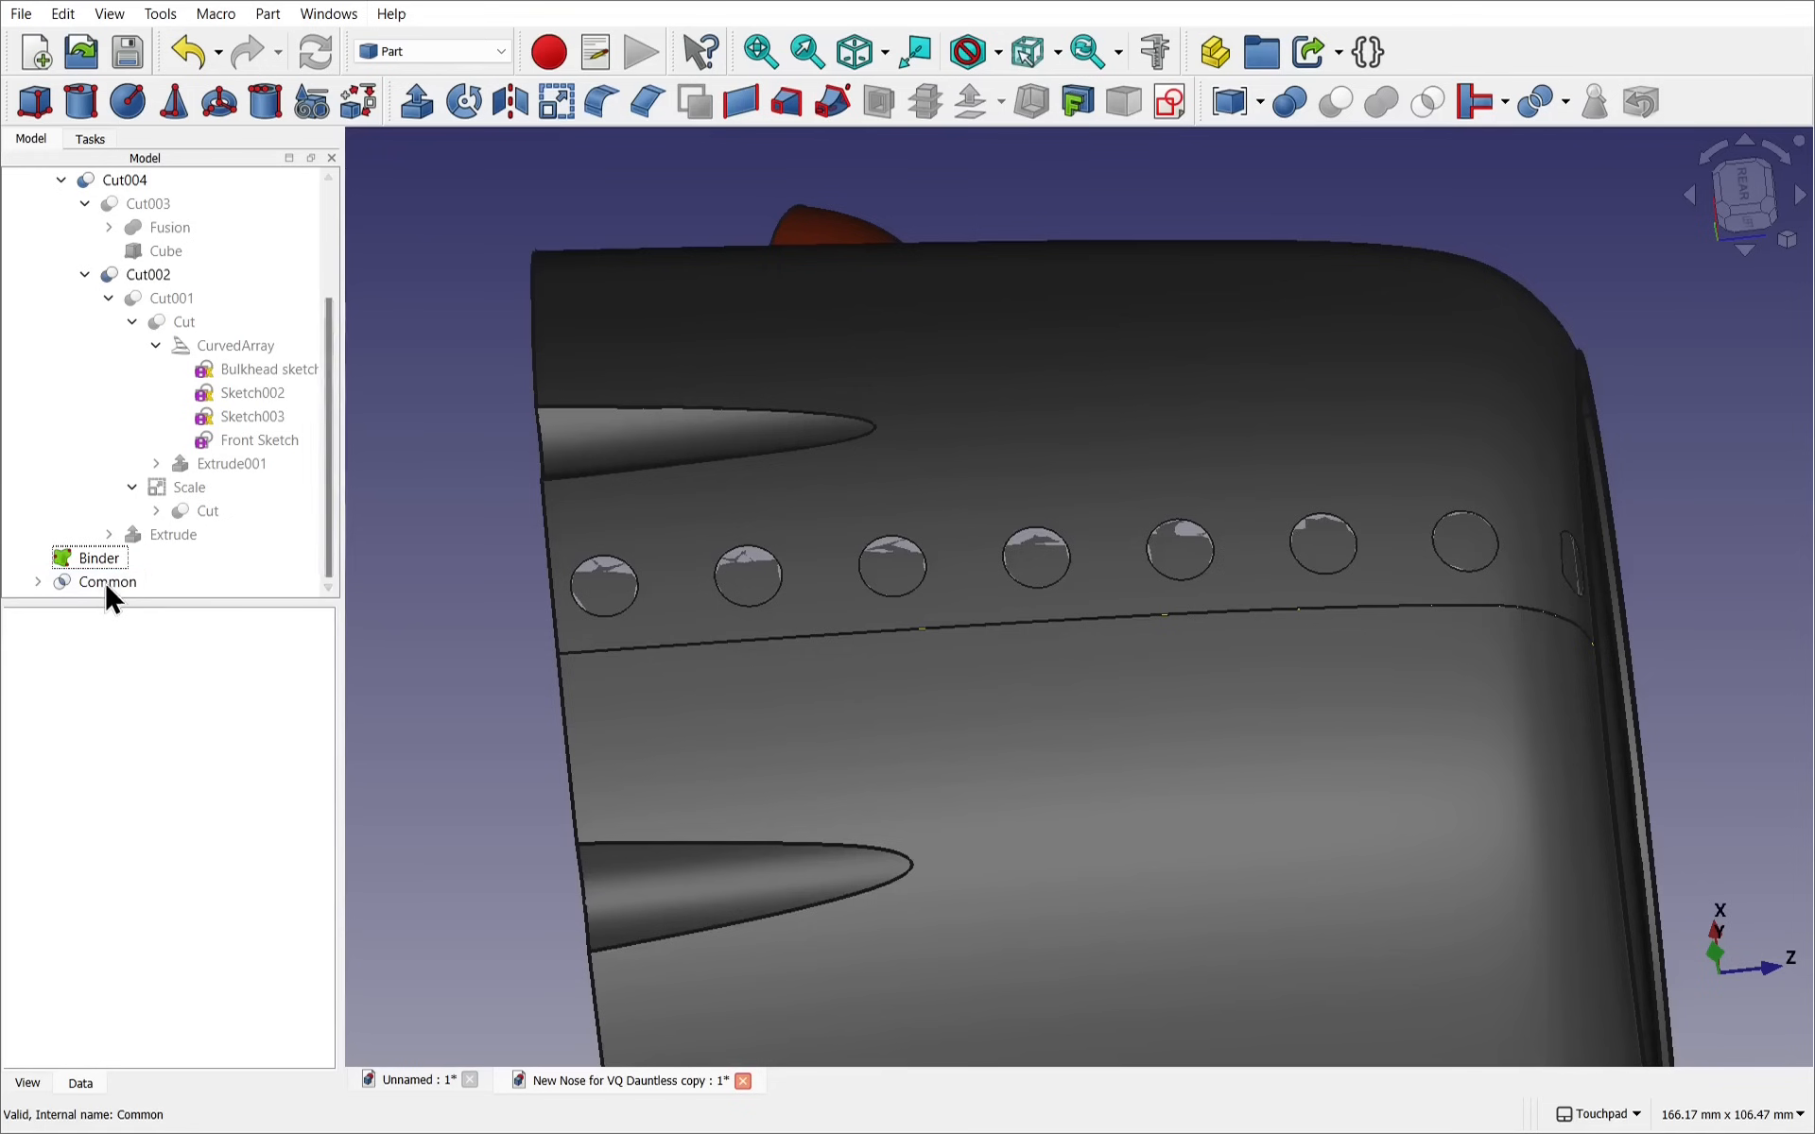
{"action": "left_click", "coordinate": [111, 581]}
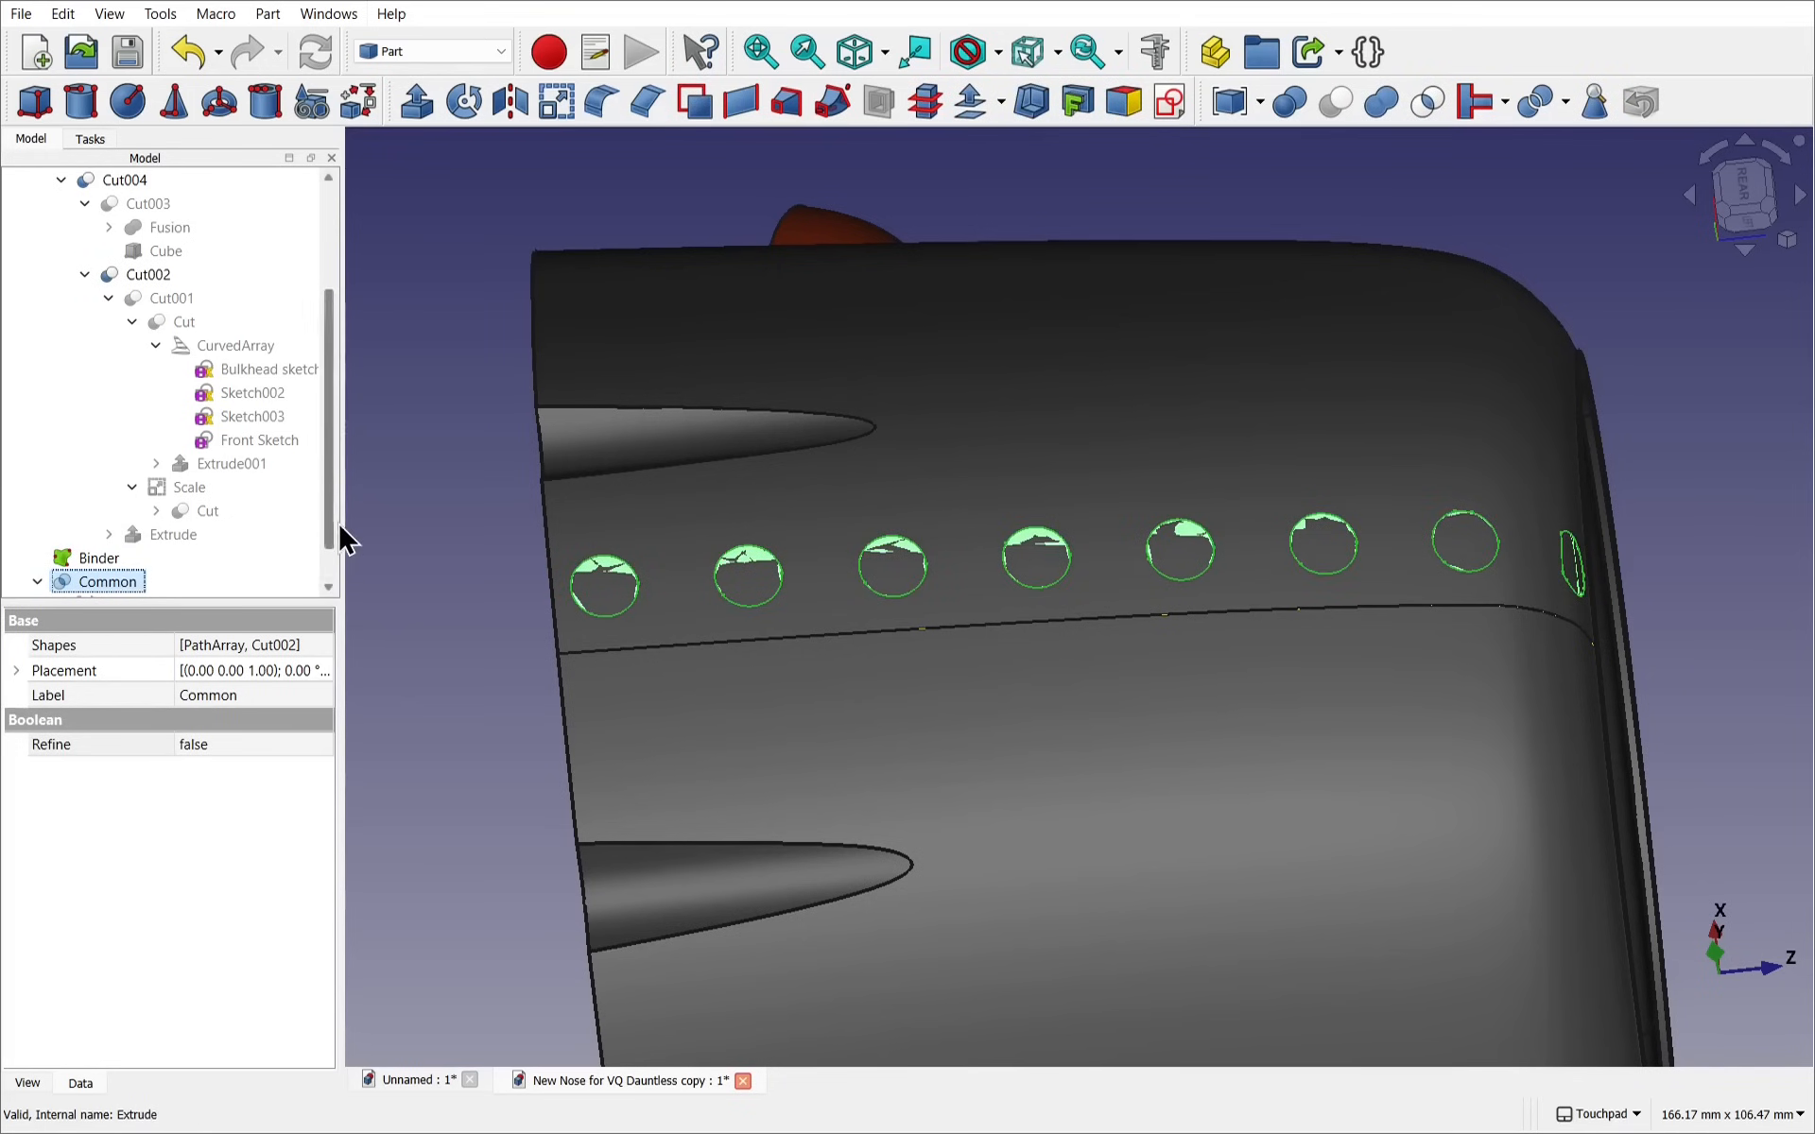
{"action": "scroll", "coordinate": [331, 580], "scroll_direction": "down", "scroll_amount": 1}
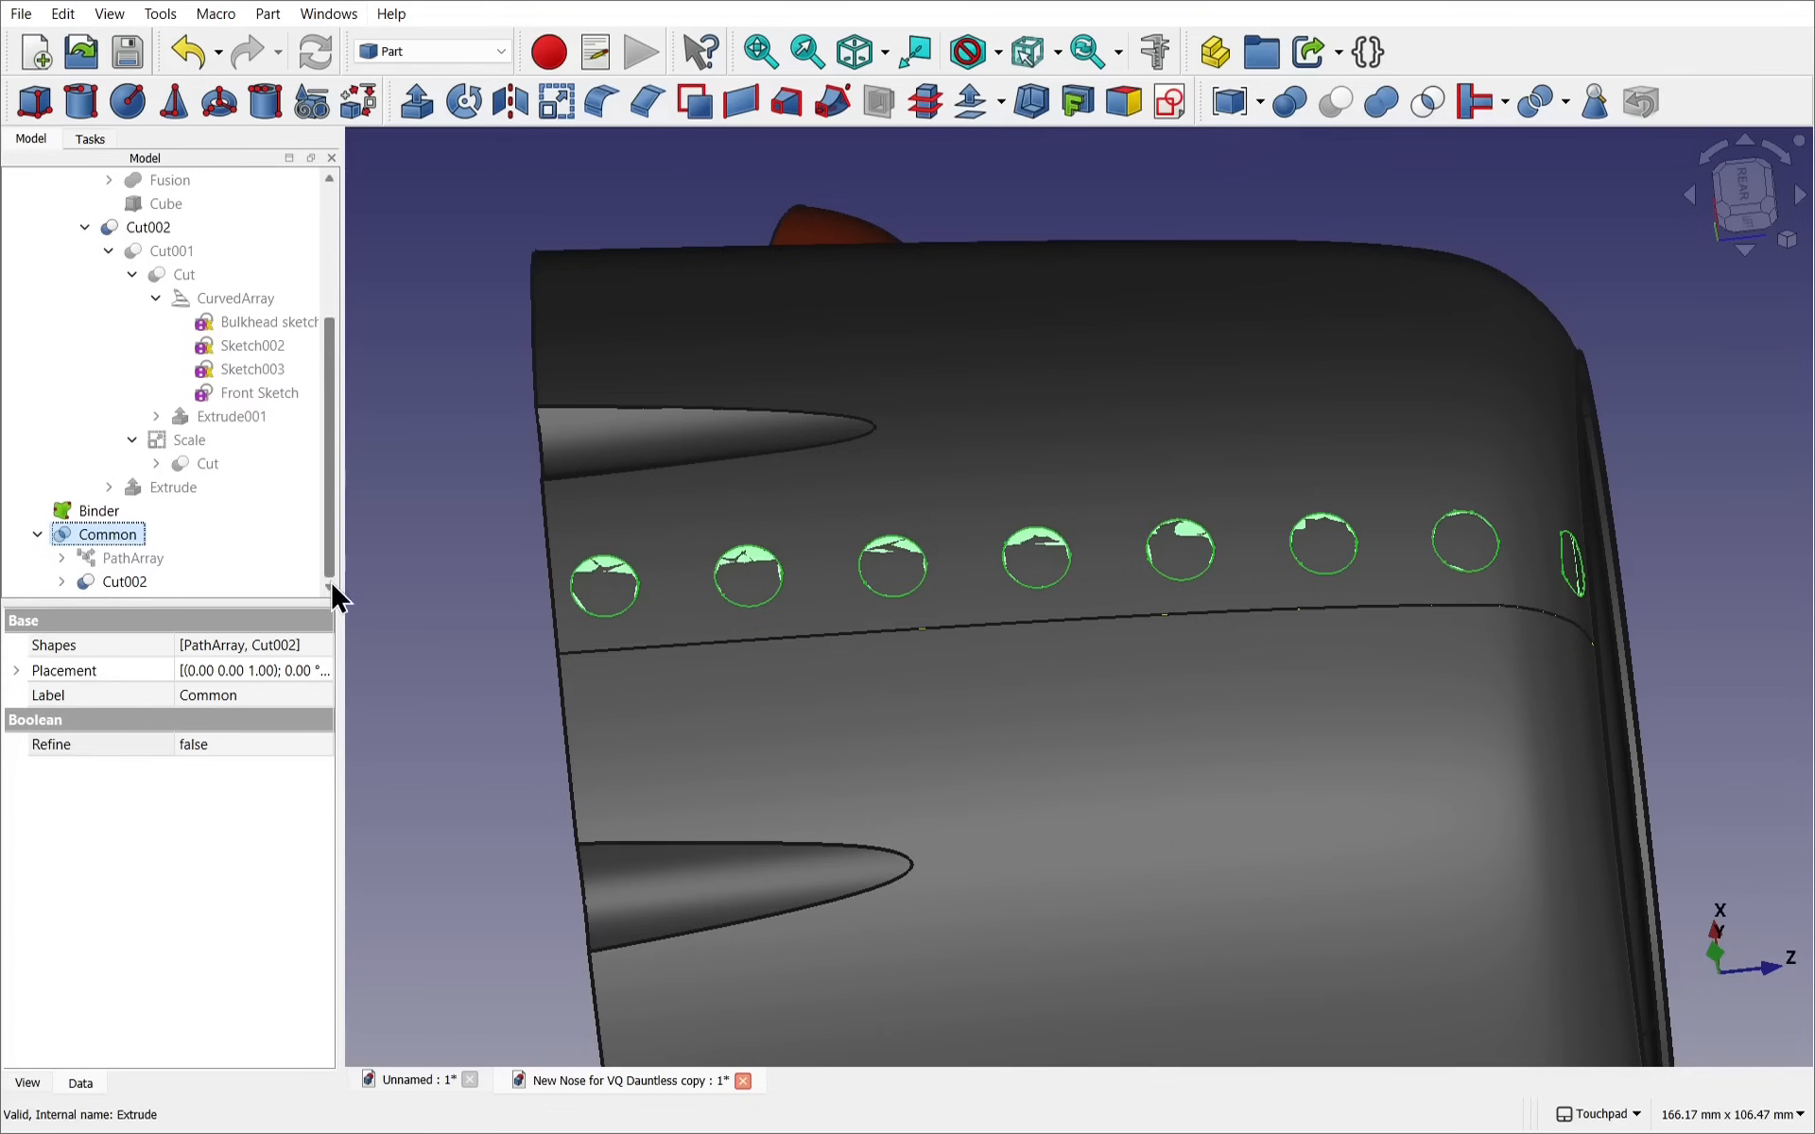
Hide the Cut002 cowl body under the Common intersection and switch to the Draft workbench
{"action": "left_click", "coordinate": [179, 582]}
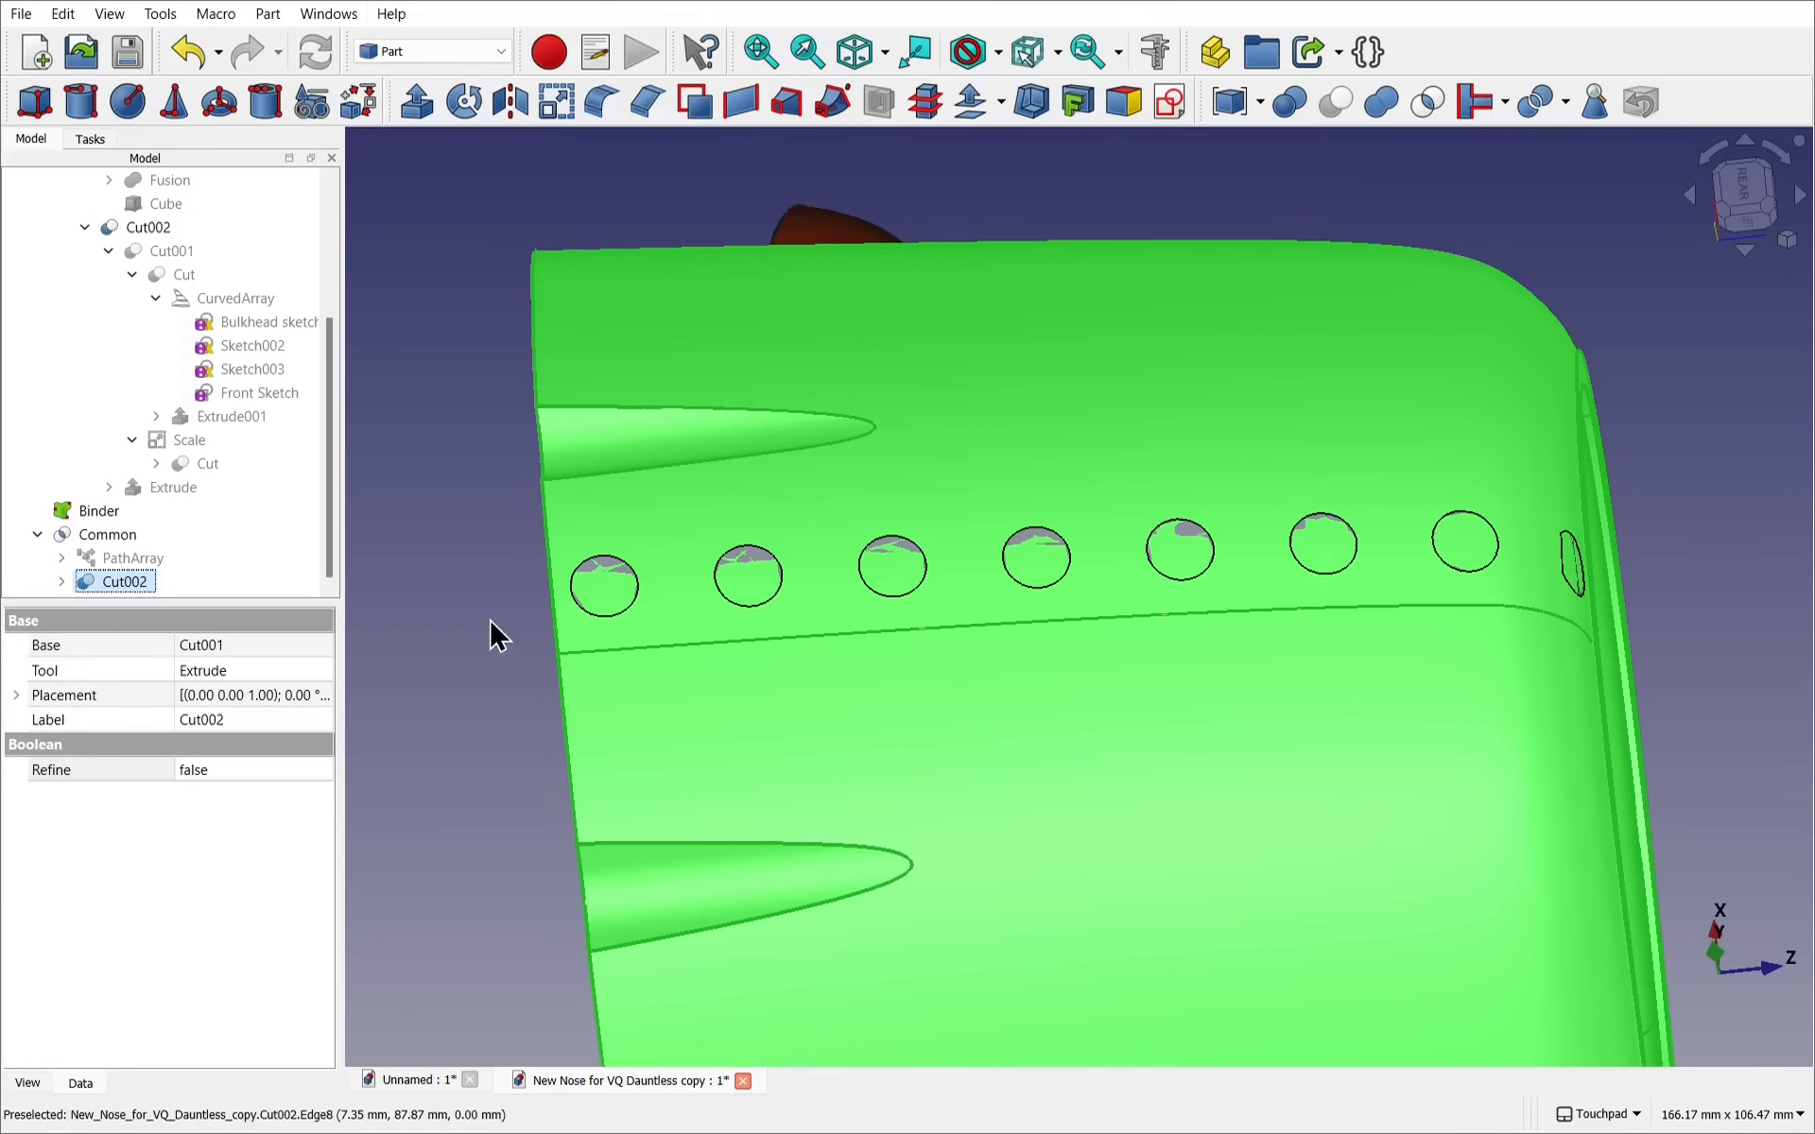
{"action": "left_click_drag", "start_coordinate": [491, 620], "coordinate": [1155, 641], "text": "alt"}
{"action": "scroll", "coordinate": [802, 634], "scroll_direction": "up", "scroll_amount": 5}
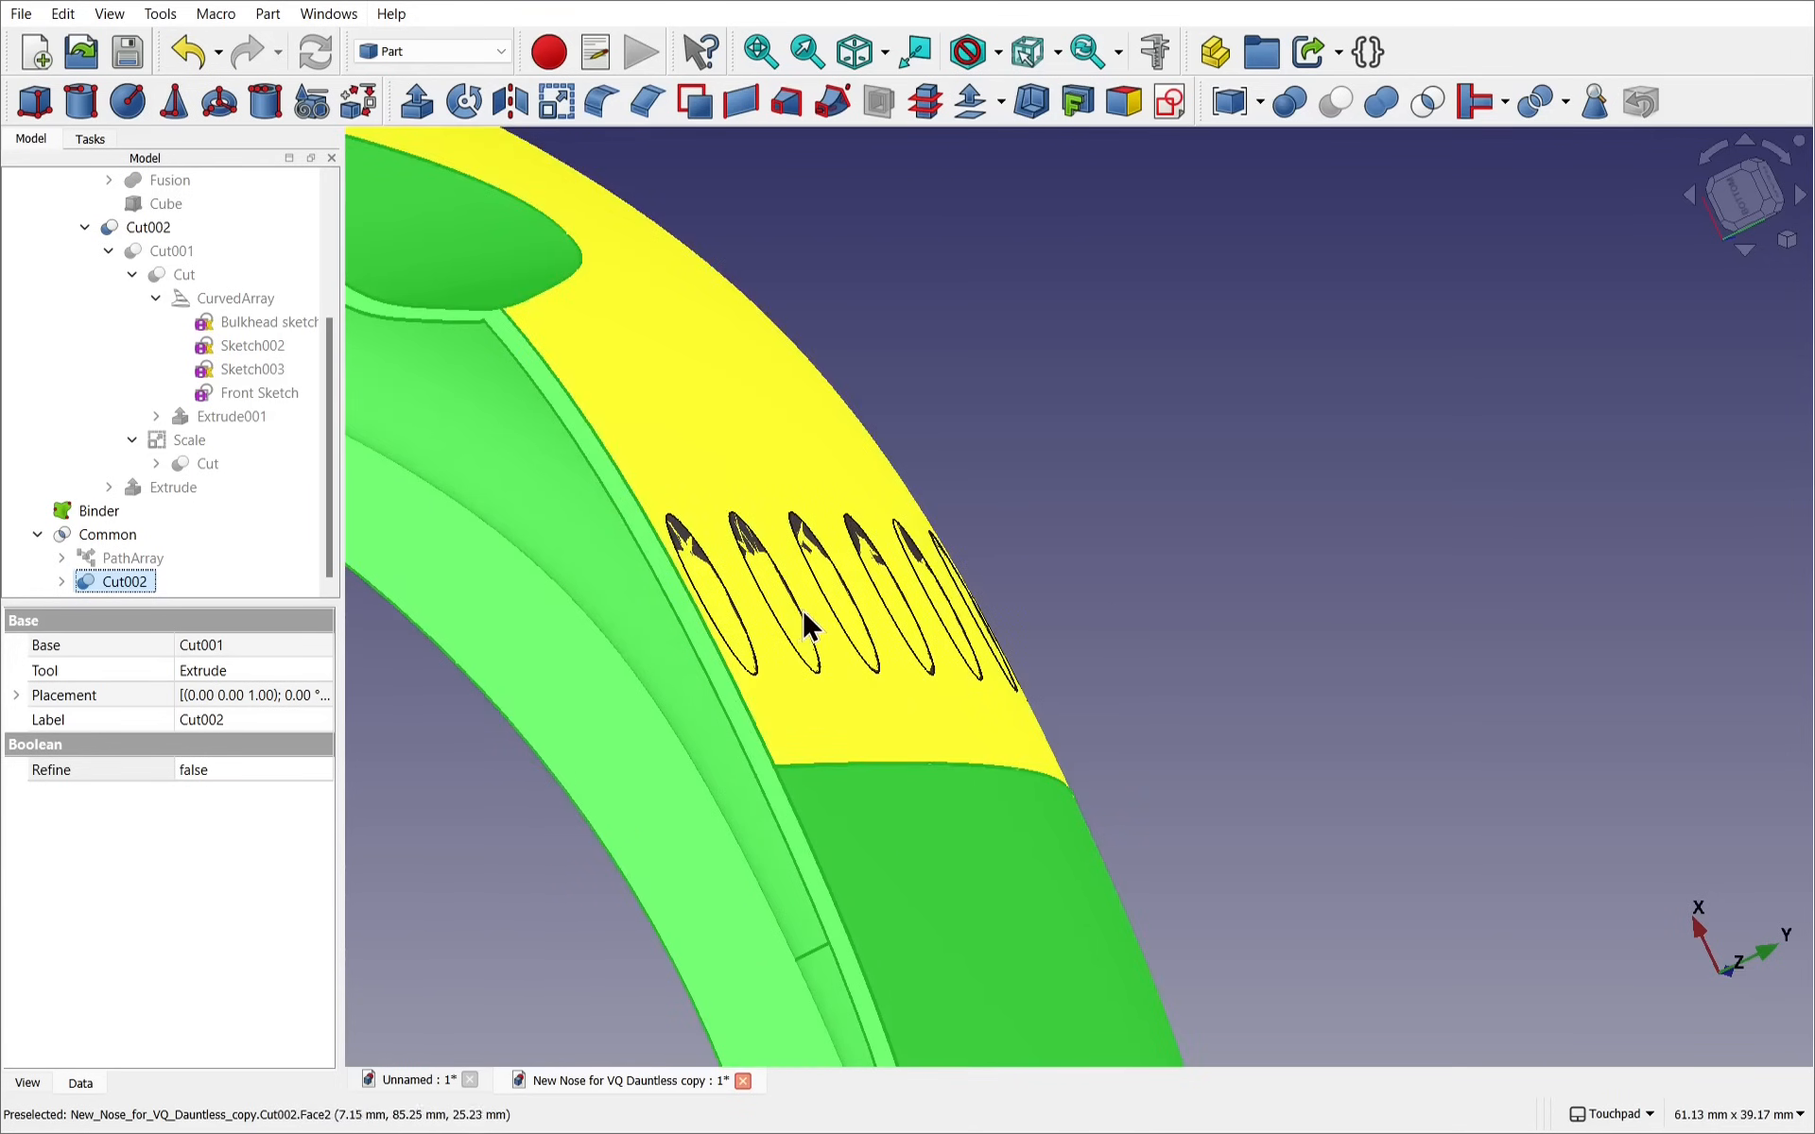
{"action": "mouse_move", "coordinate": [539, 936]}
{"action": "left_mouse_down", "text": "alt"}
{"action": "mouse_move", "coordinate": [412, 931]}
{"action": "mouse_move", "coordinate": [468, 913]}
{"action": "left_mouse_up", "text": "alt"}
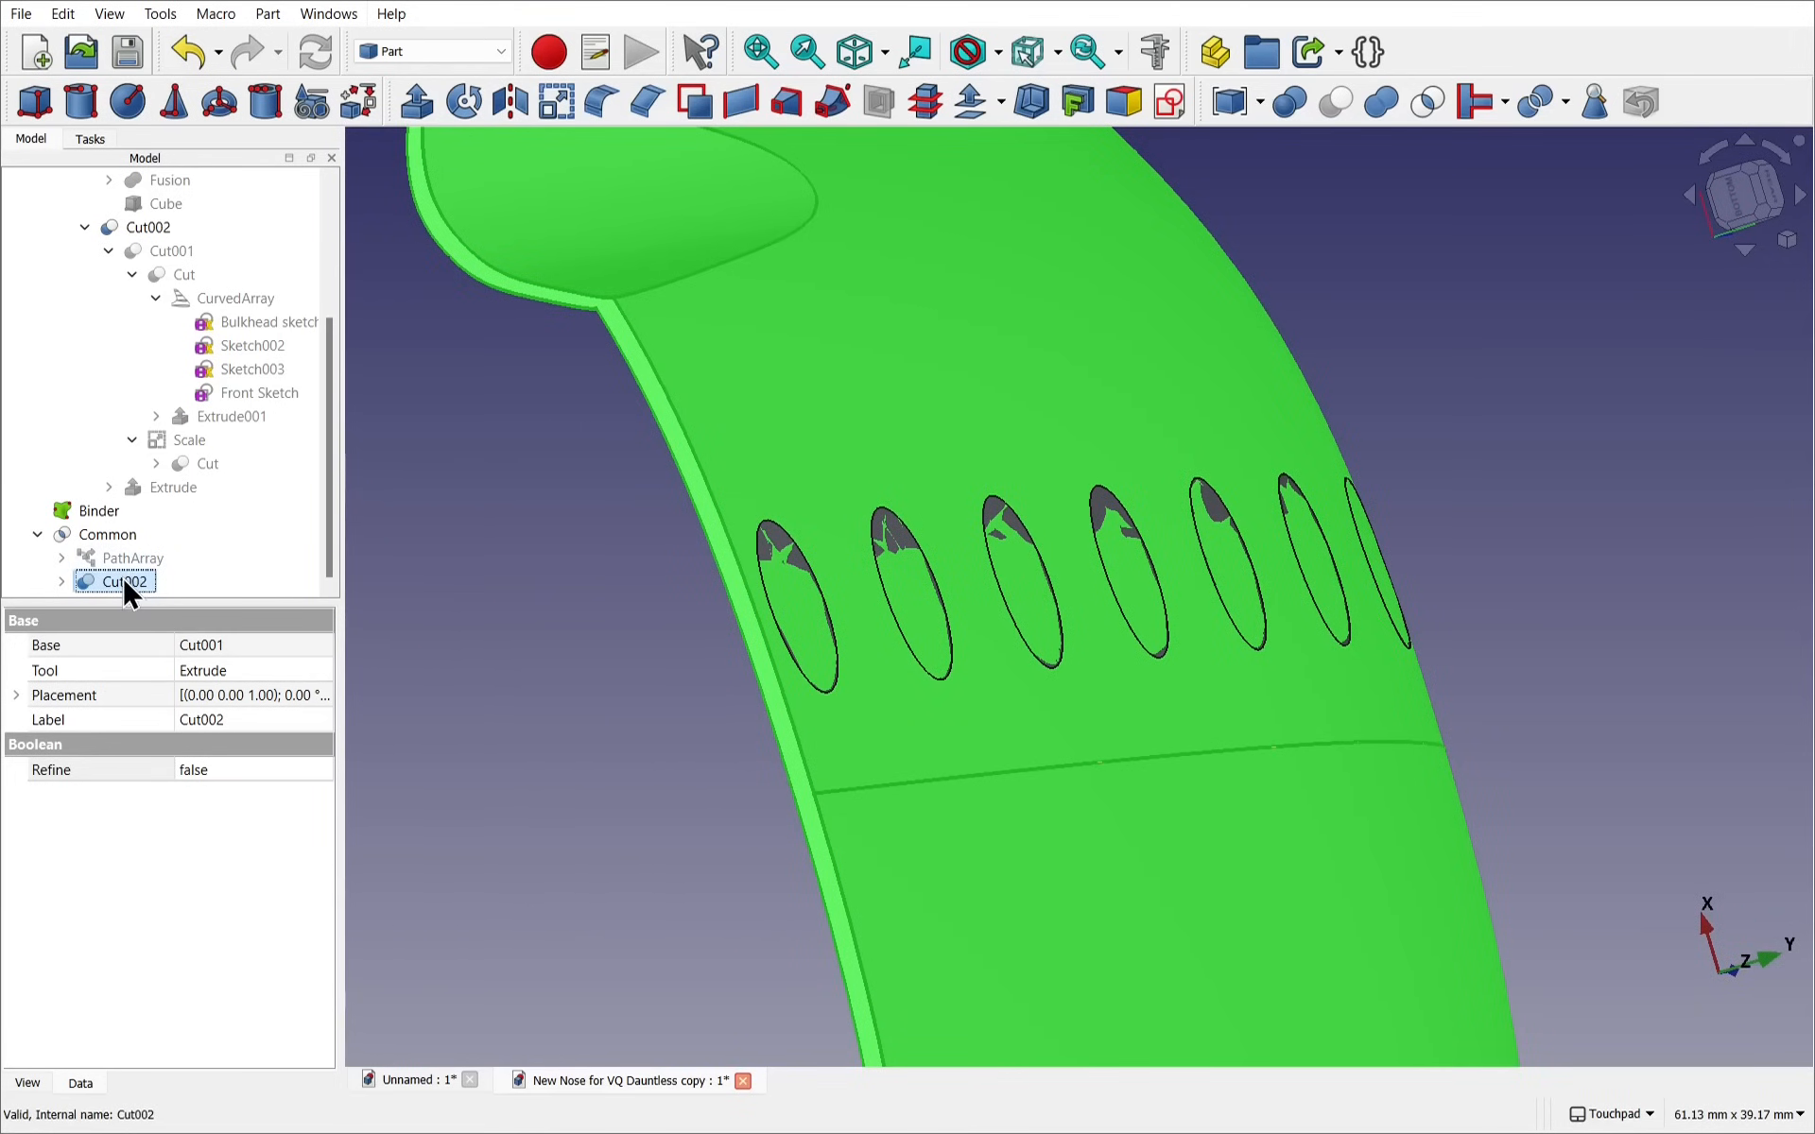
{"action": "key", "text": "space"}
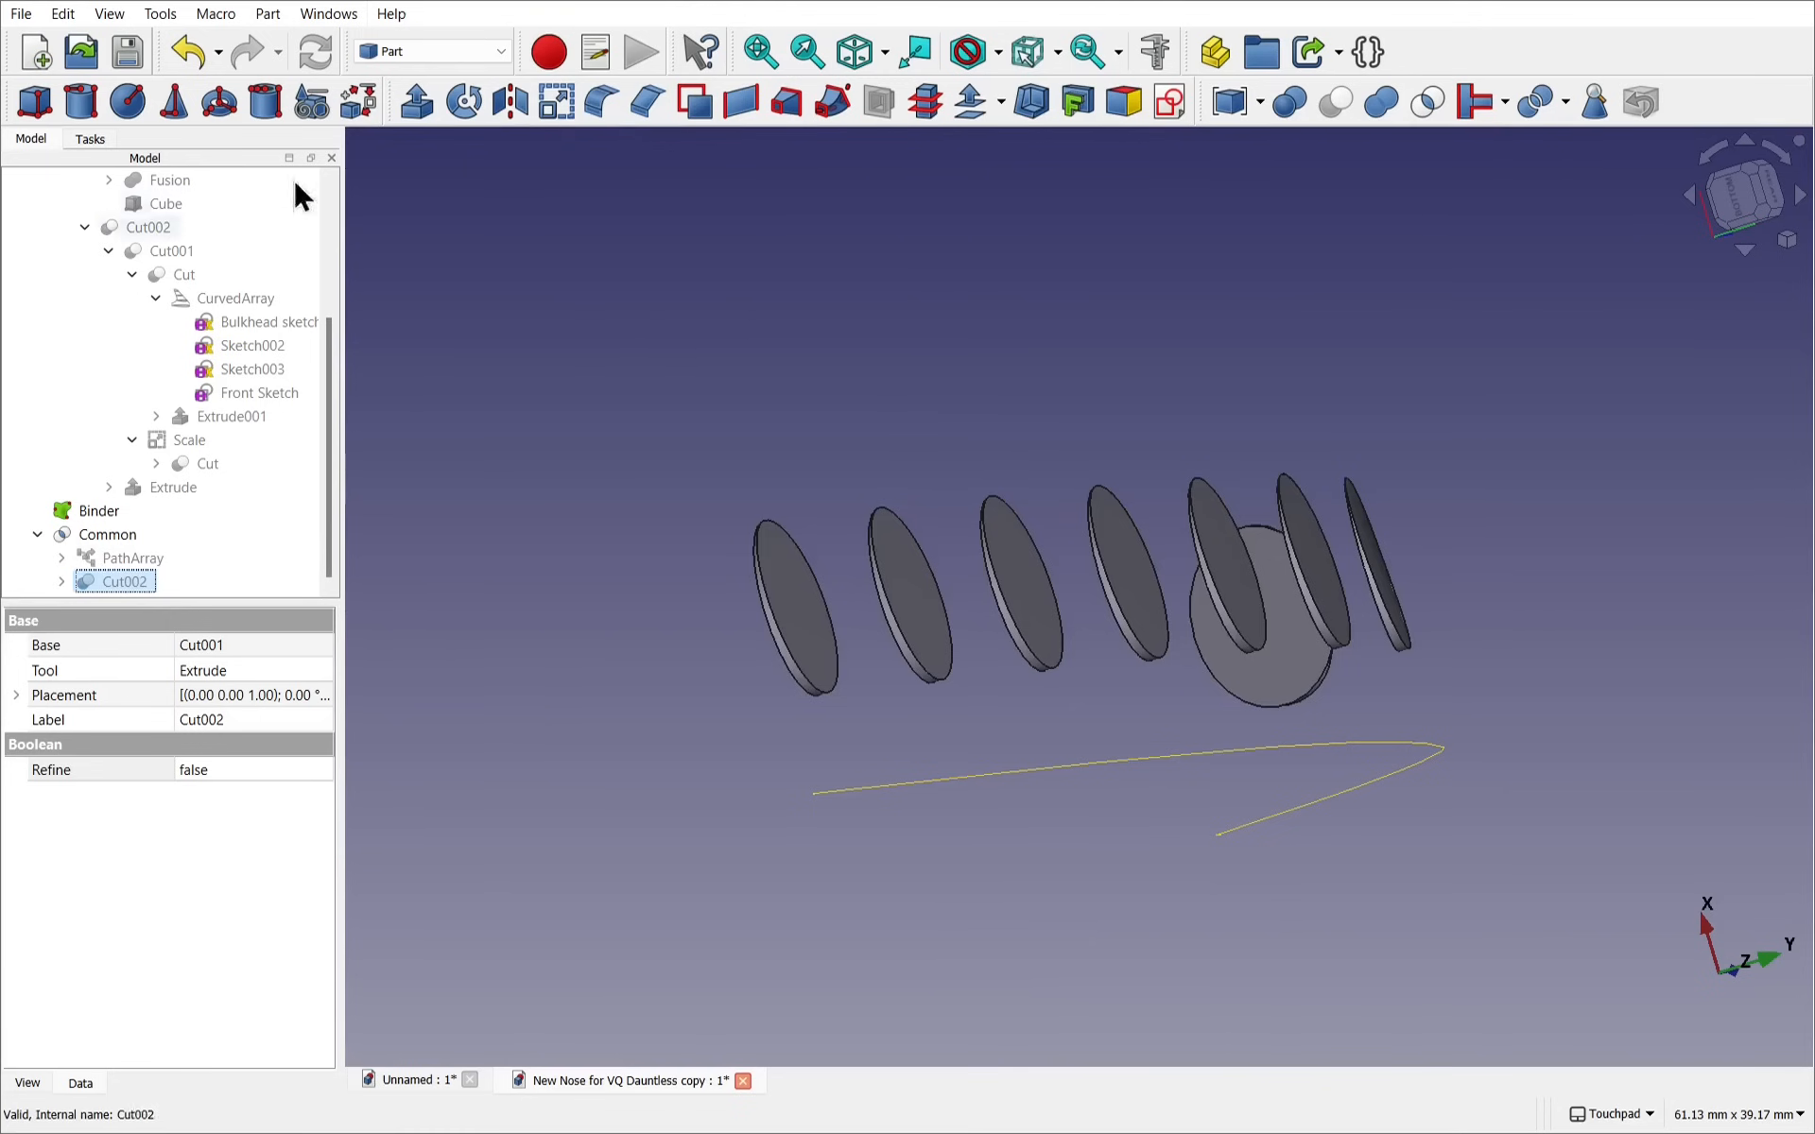
{"action": "left_click", "coordinate": [425, 57]}
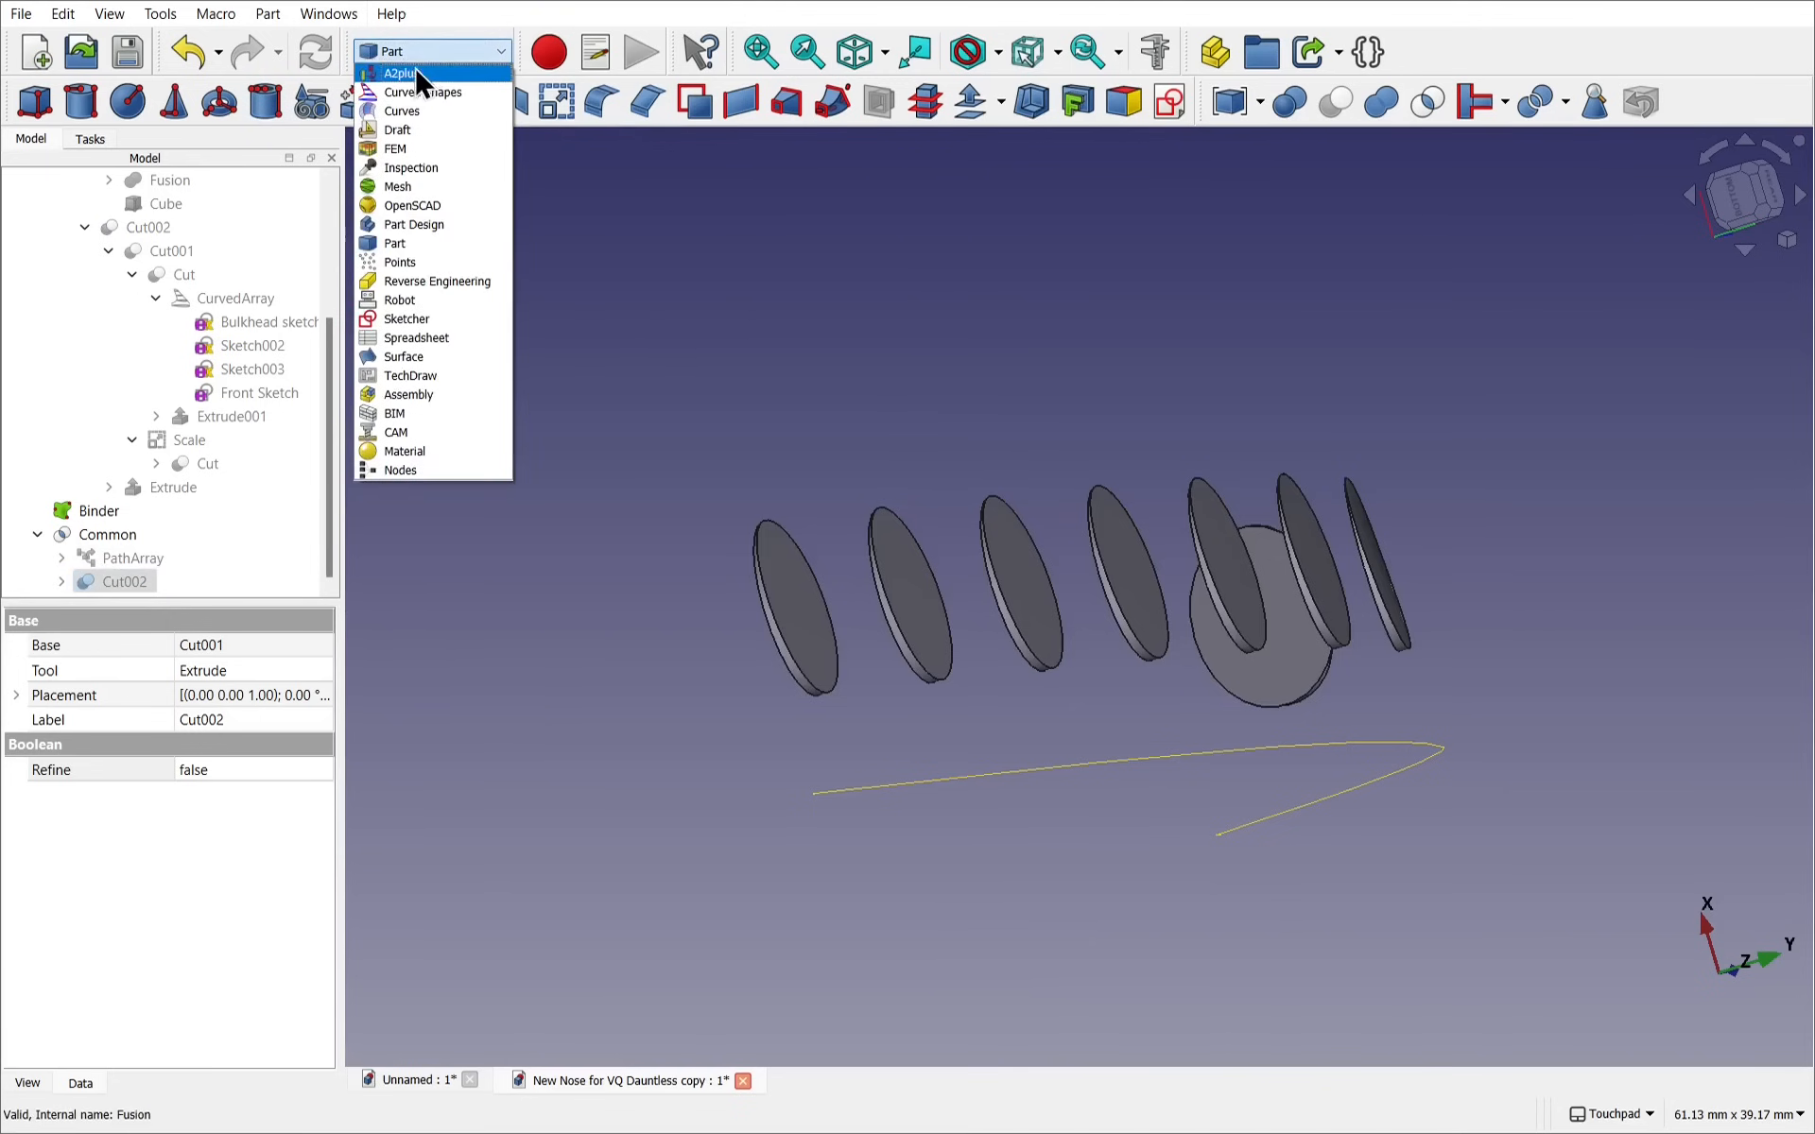
{"action": "left_click", "coordinate": [401, 133]}
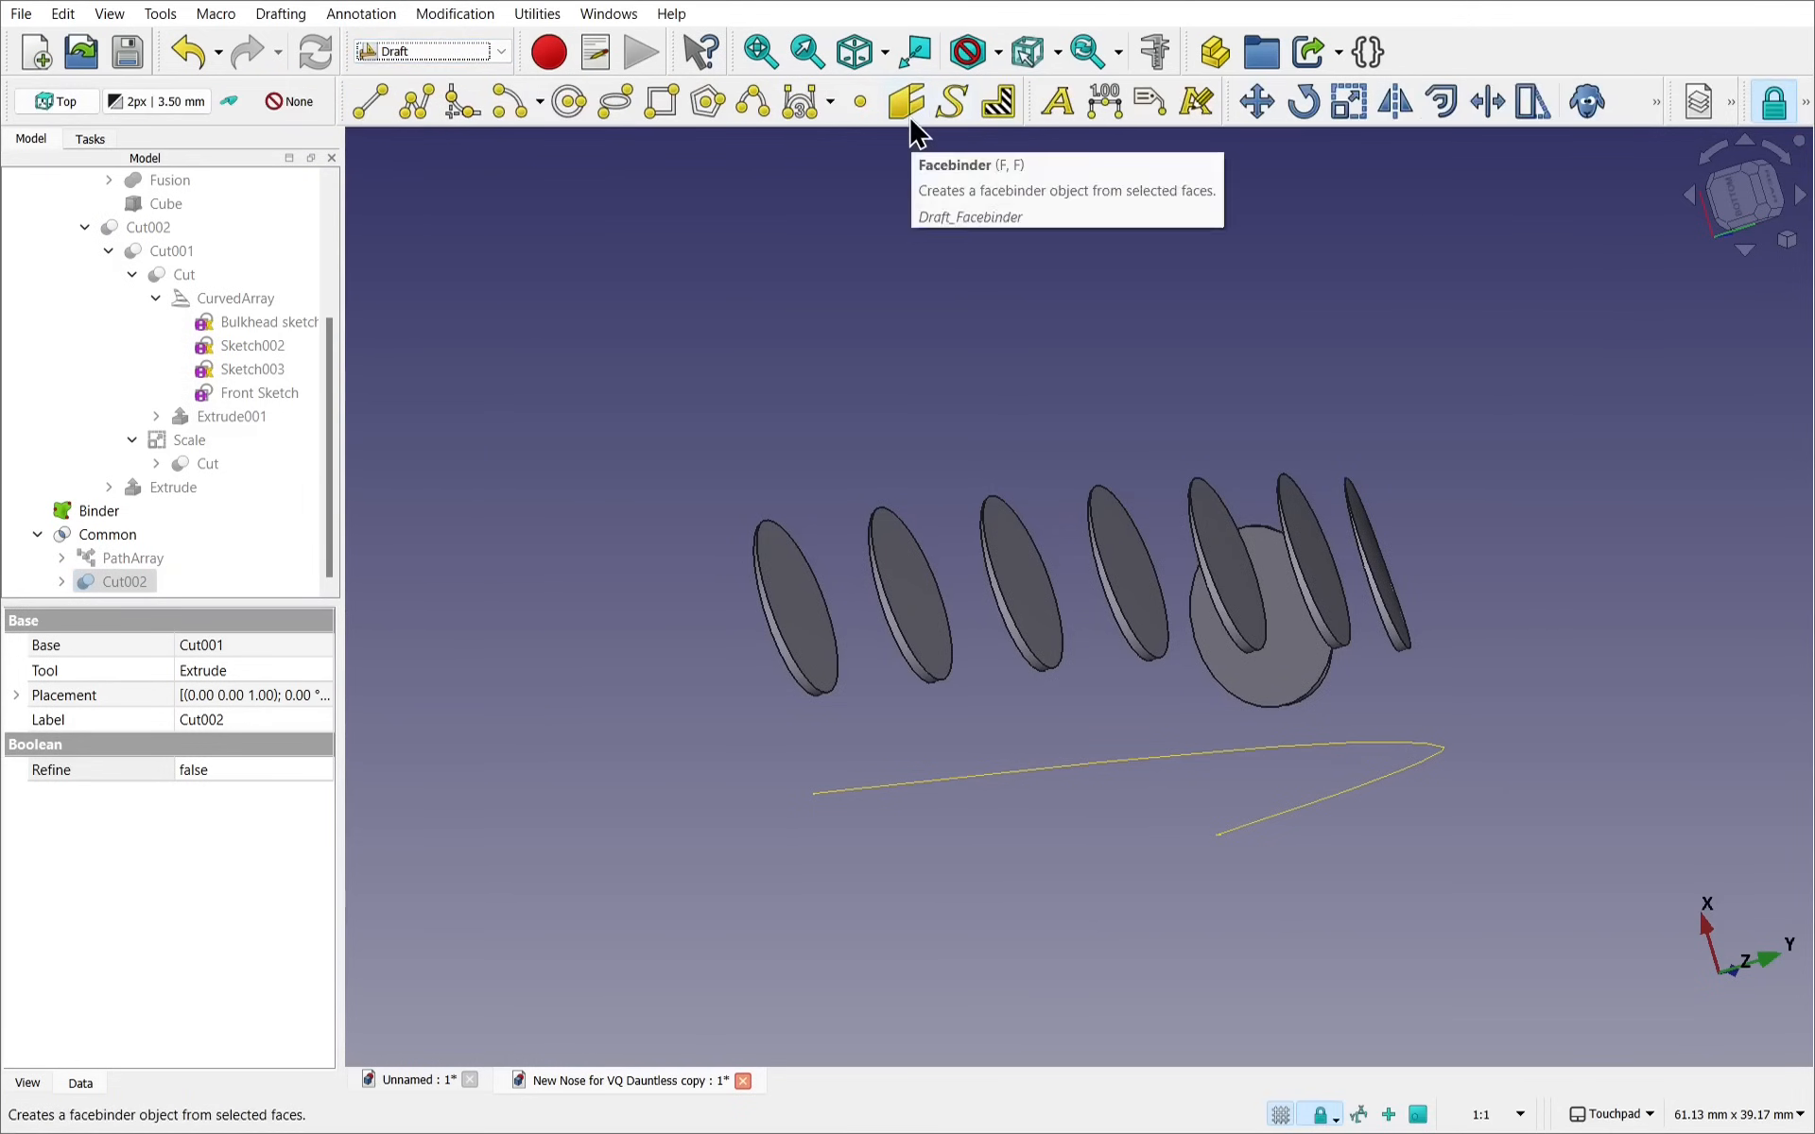
Create a Facebinder from the outer faces of all eight discs in the Common intersection
{"action": "left_click", "coordinate": [754, 389]}
{"action": "scroll", "coordinate": [614, 421], "scroll_direction": "down", "scroll_amount": 1}
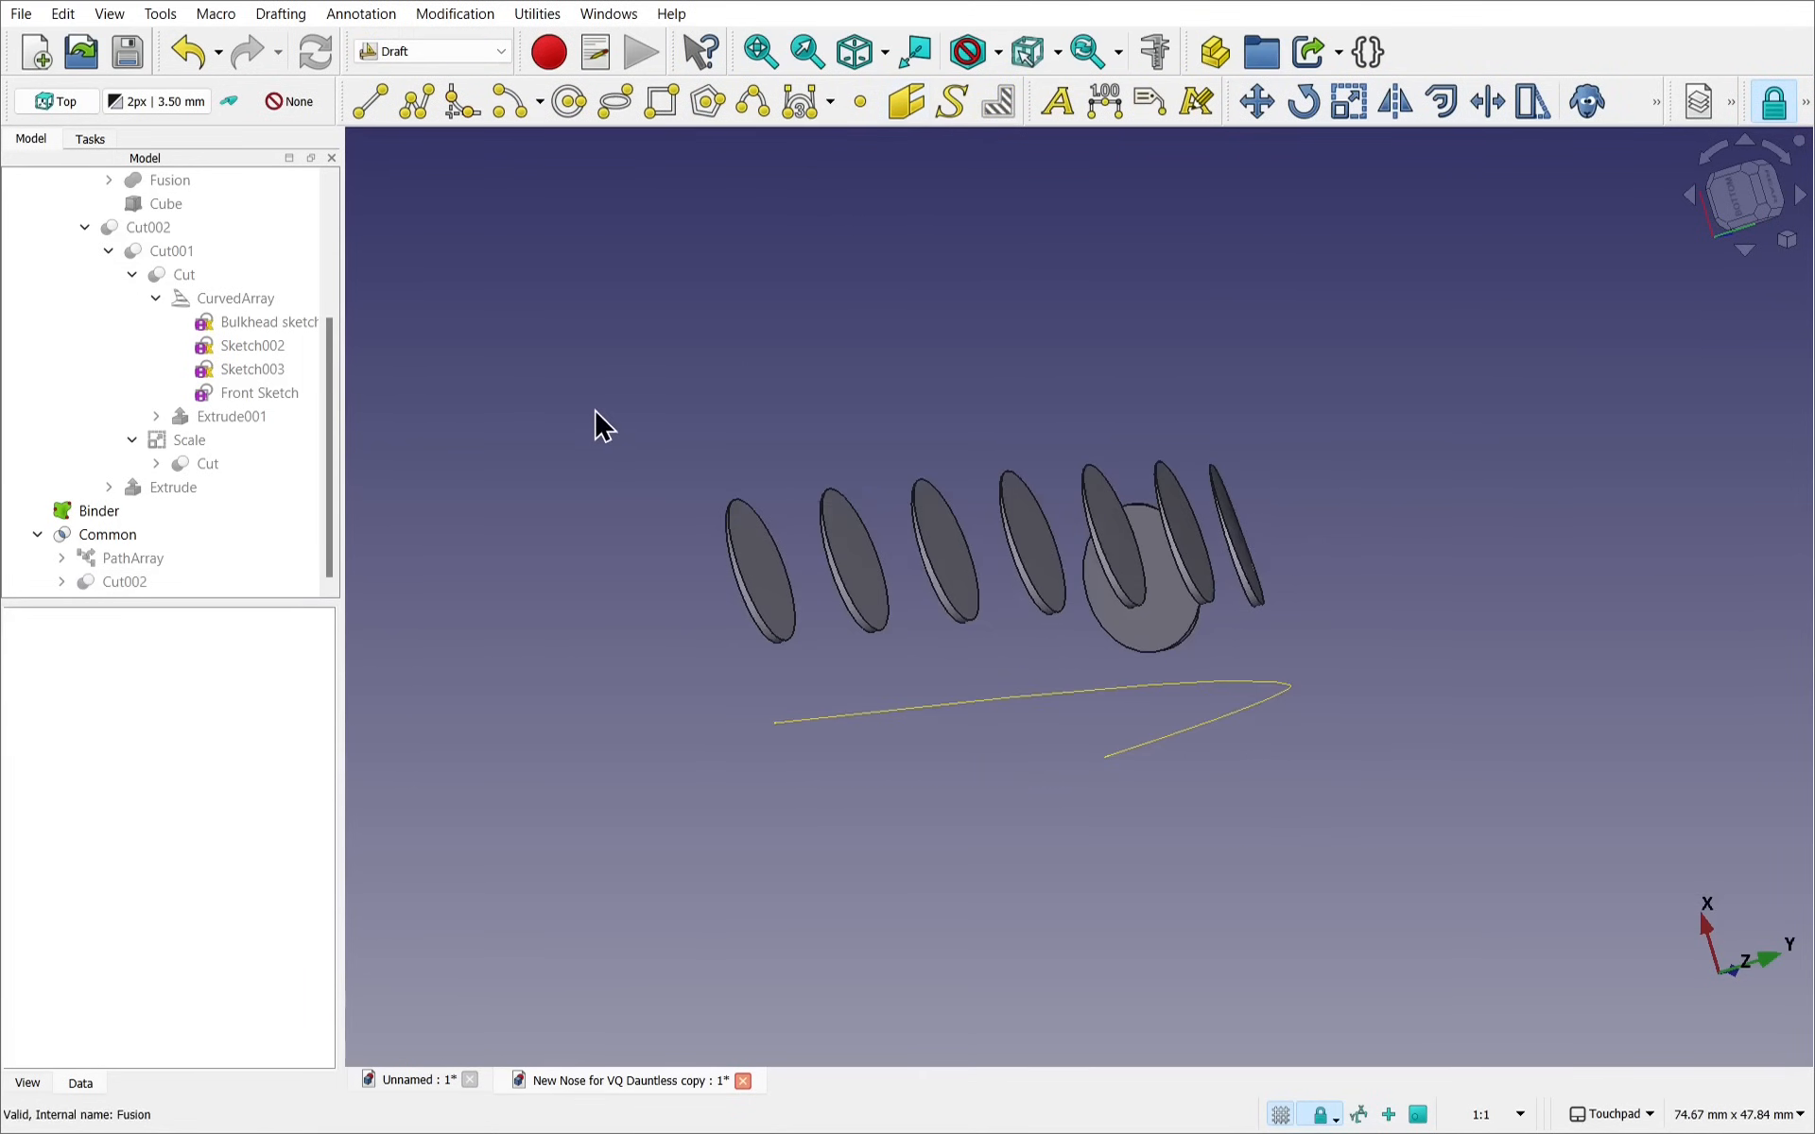
{"action": "left_click_drag", "start_coordinate": [827, 444], "coordinate": [701, 855], "text": "alt"}
{"action": "scroll", "coordinate": [768, 542], "scroll_direction": "up", "scroll_amount": 1}
{"action": "scroll", "coordinate": [768, 545], "scroll_direction": "down", "scroll_amount": 4}
{"action": "scroll", "coordinate": [702, 855], "scroll_direction": "up", "scroll_amount": 1}
{"action": "scroll", "coordinate": [701, 854], "scroll_direction": "down", "scroll_amount": 1}
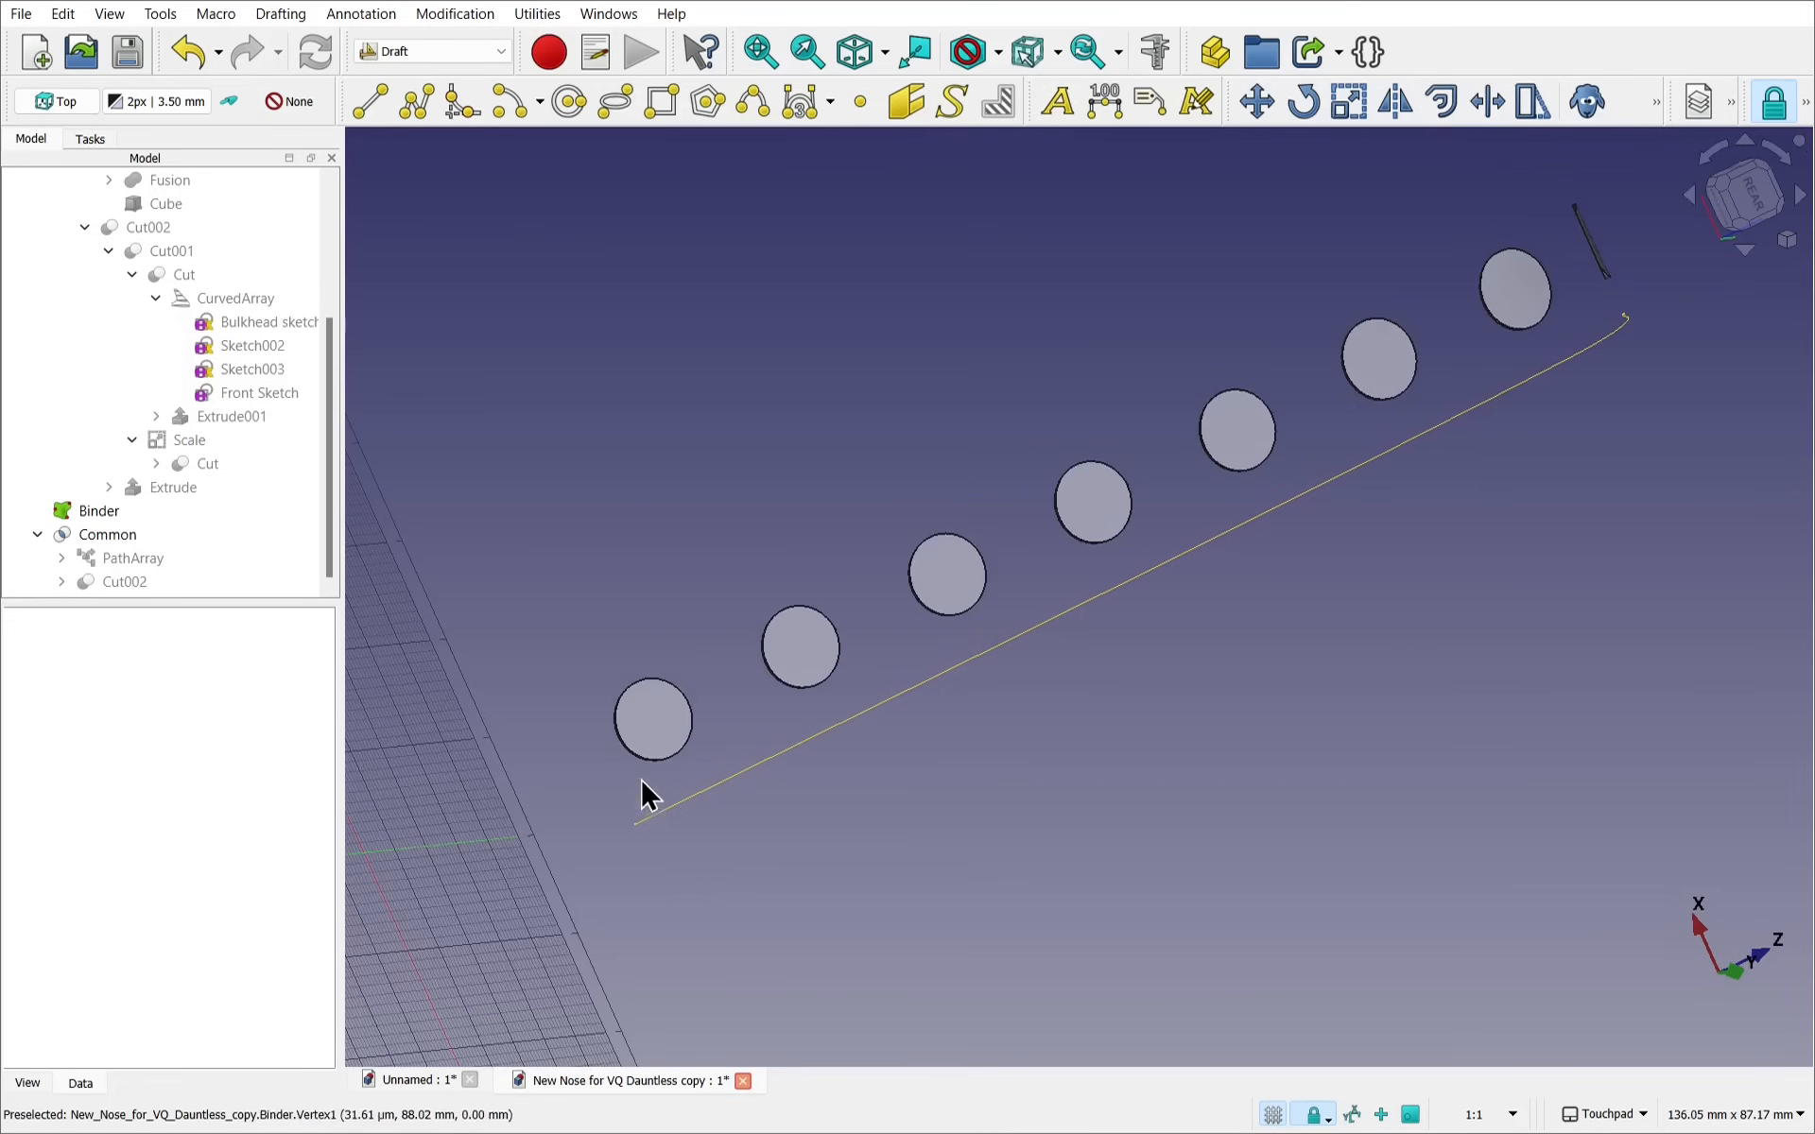
{"action": "left_click", "coordinate": [650, 721]}
{"action": "left_click", "coordinate": [813, 649], "text": "ctrl"}
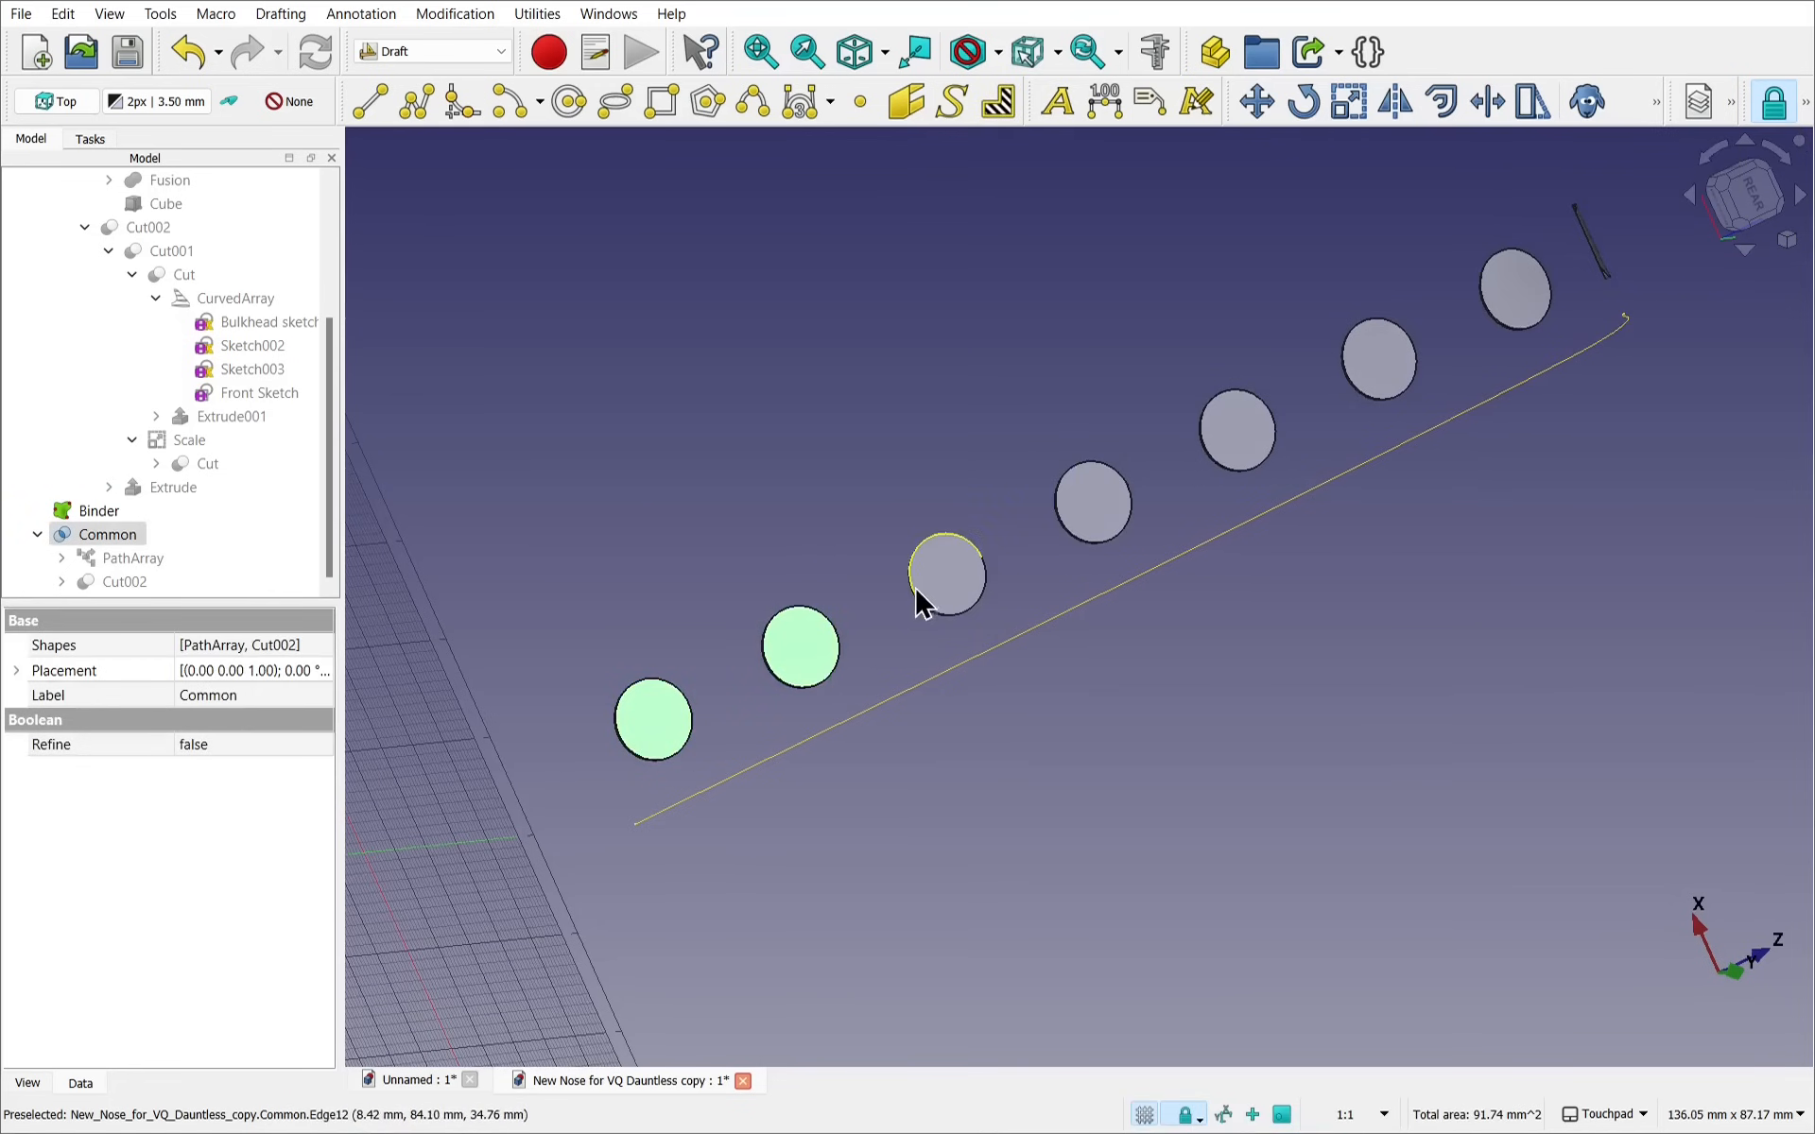
{"action": "left_click", "coordinate": [943, 572], "text": "ctrl"}
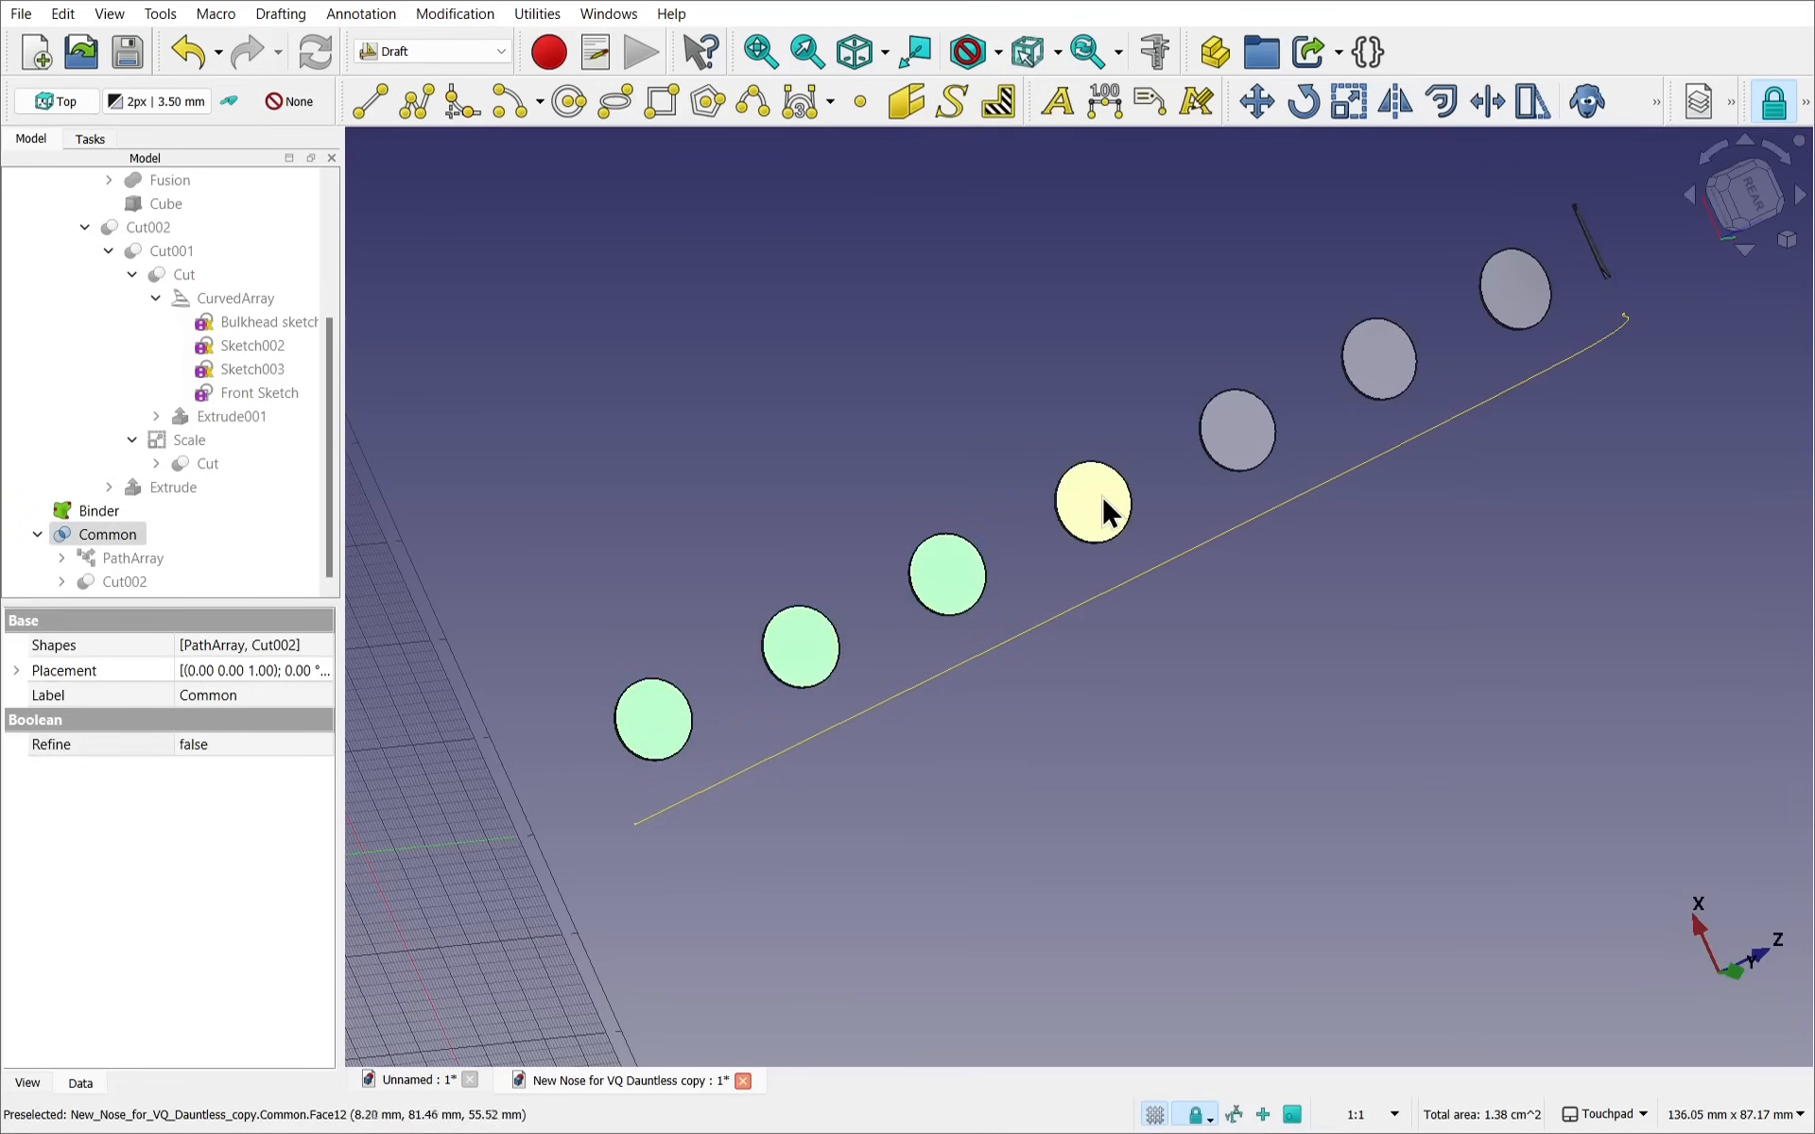
{"action": "left_click", "coordinate": [1255, 433], "text": "ctrl"}
{"action": "left_click", "coordinate": [1378, 369], "text": "ctrl"}
{"action": "left_click", "coordinate": [1539, 303], "text": "ctrl"}
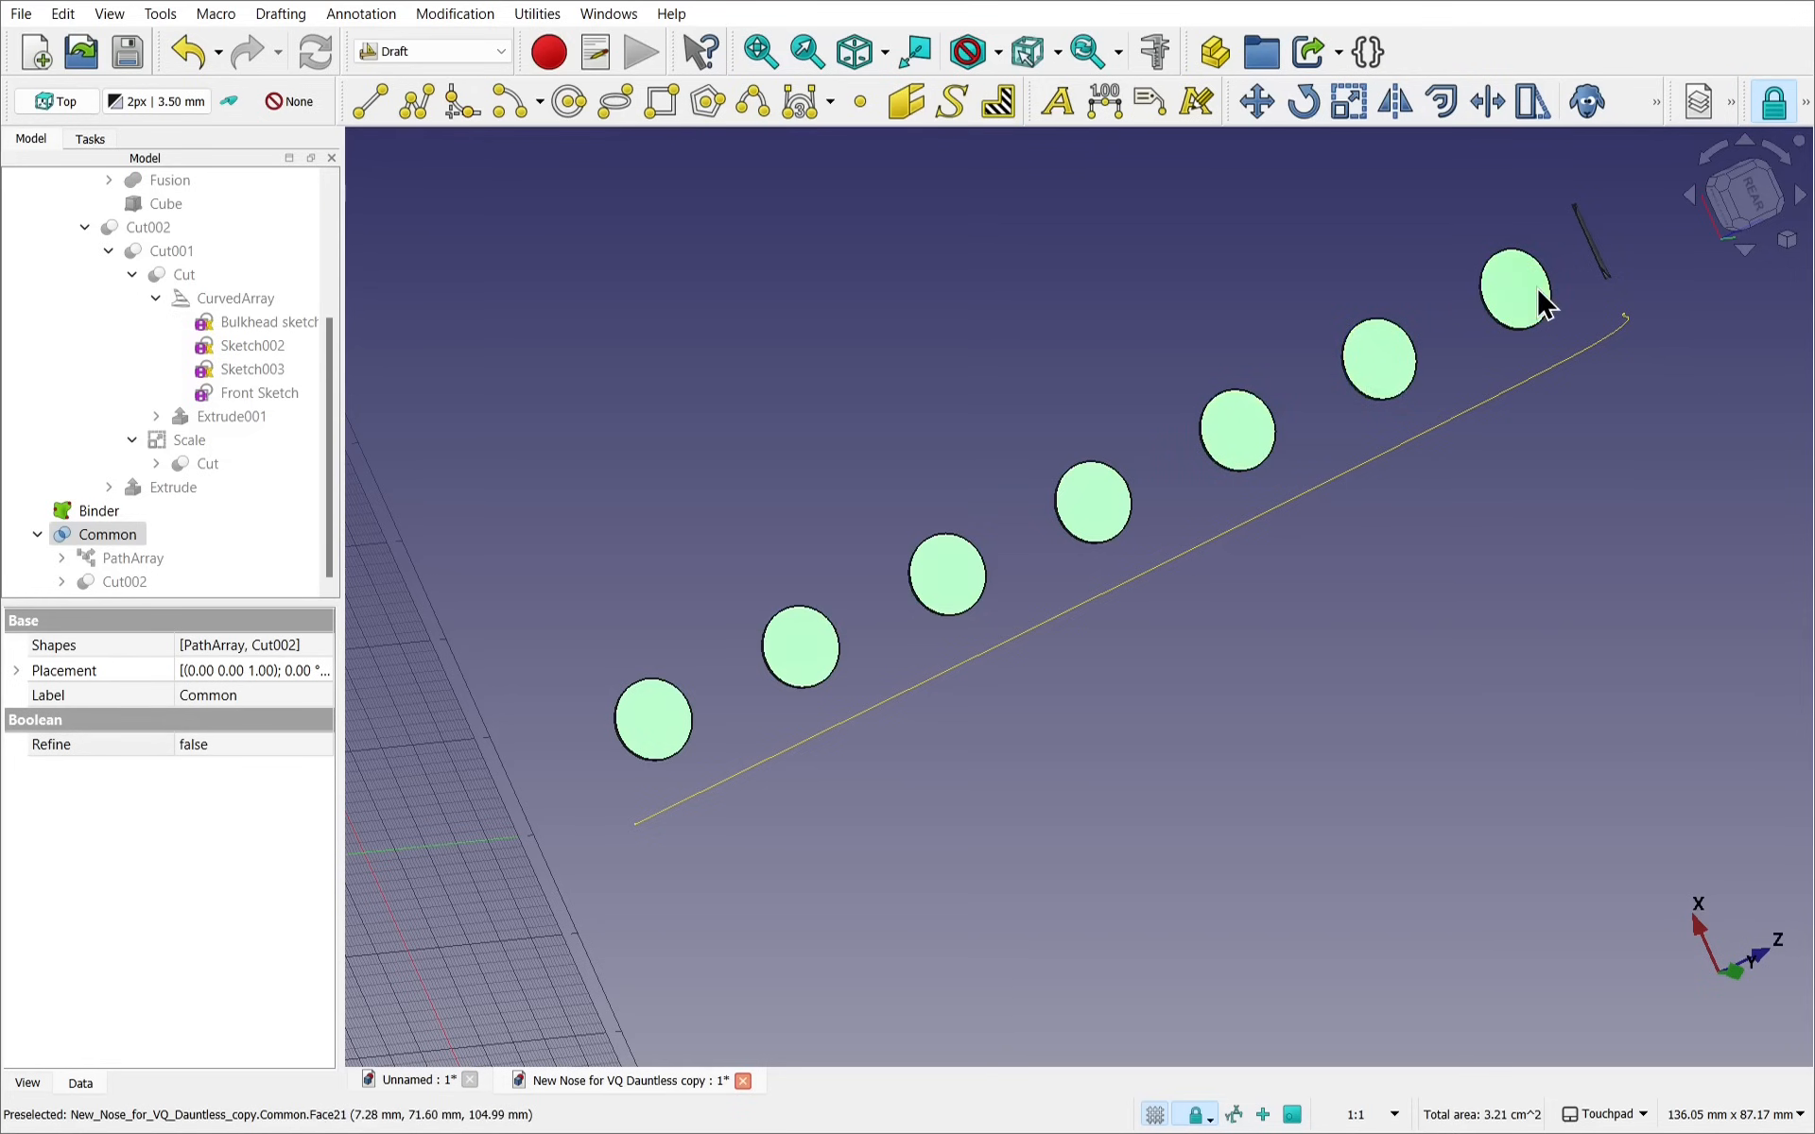
{"action": "left_click_drag", "start_coordinate": [1636, 312], "coordinate": [1260, 491], "text": "alt"}
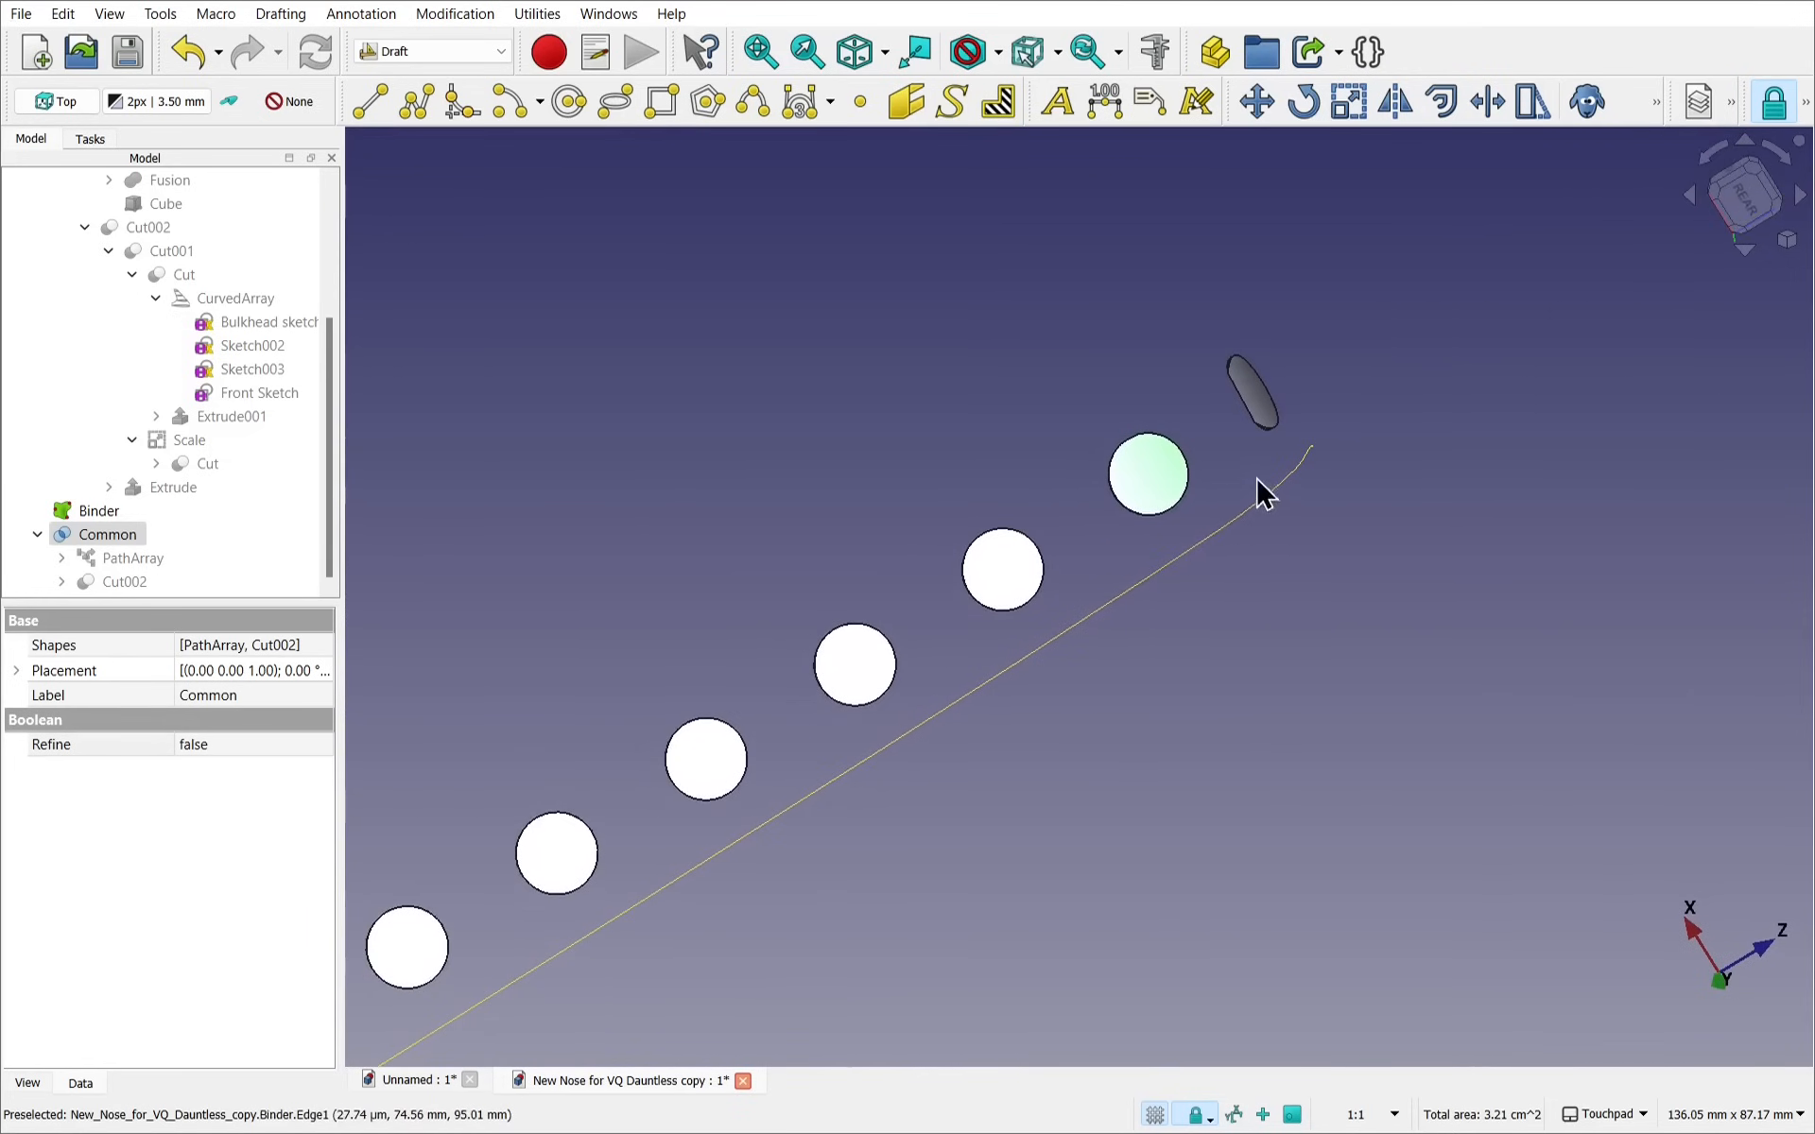
{"action": "left_click", "coordinate": [1257, 402], "text": "ctrl"}
{"action": "left_click_drag", "start_coordinate": [1174, 393], "coordinate": [1235, 409], "text": "alt"}
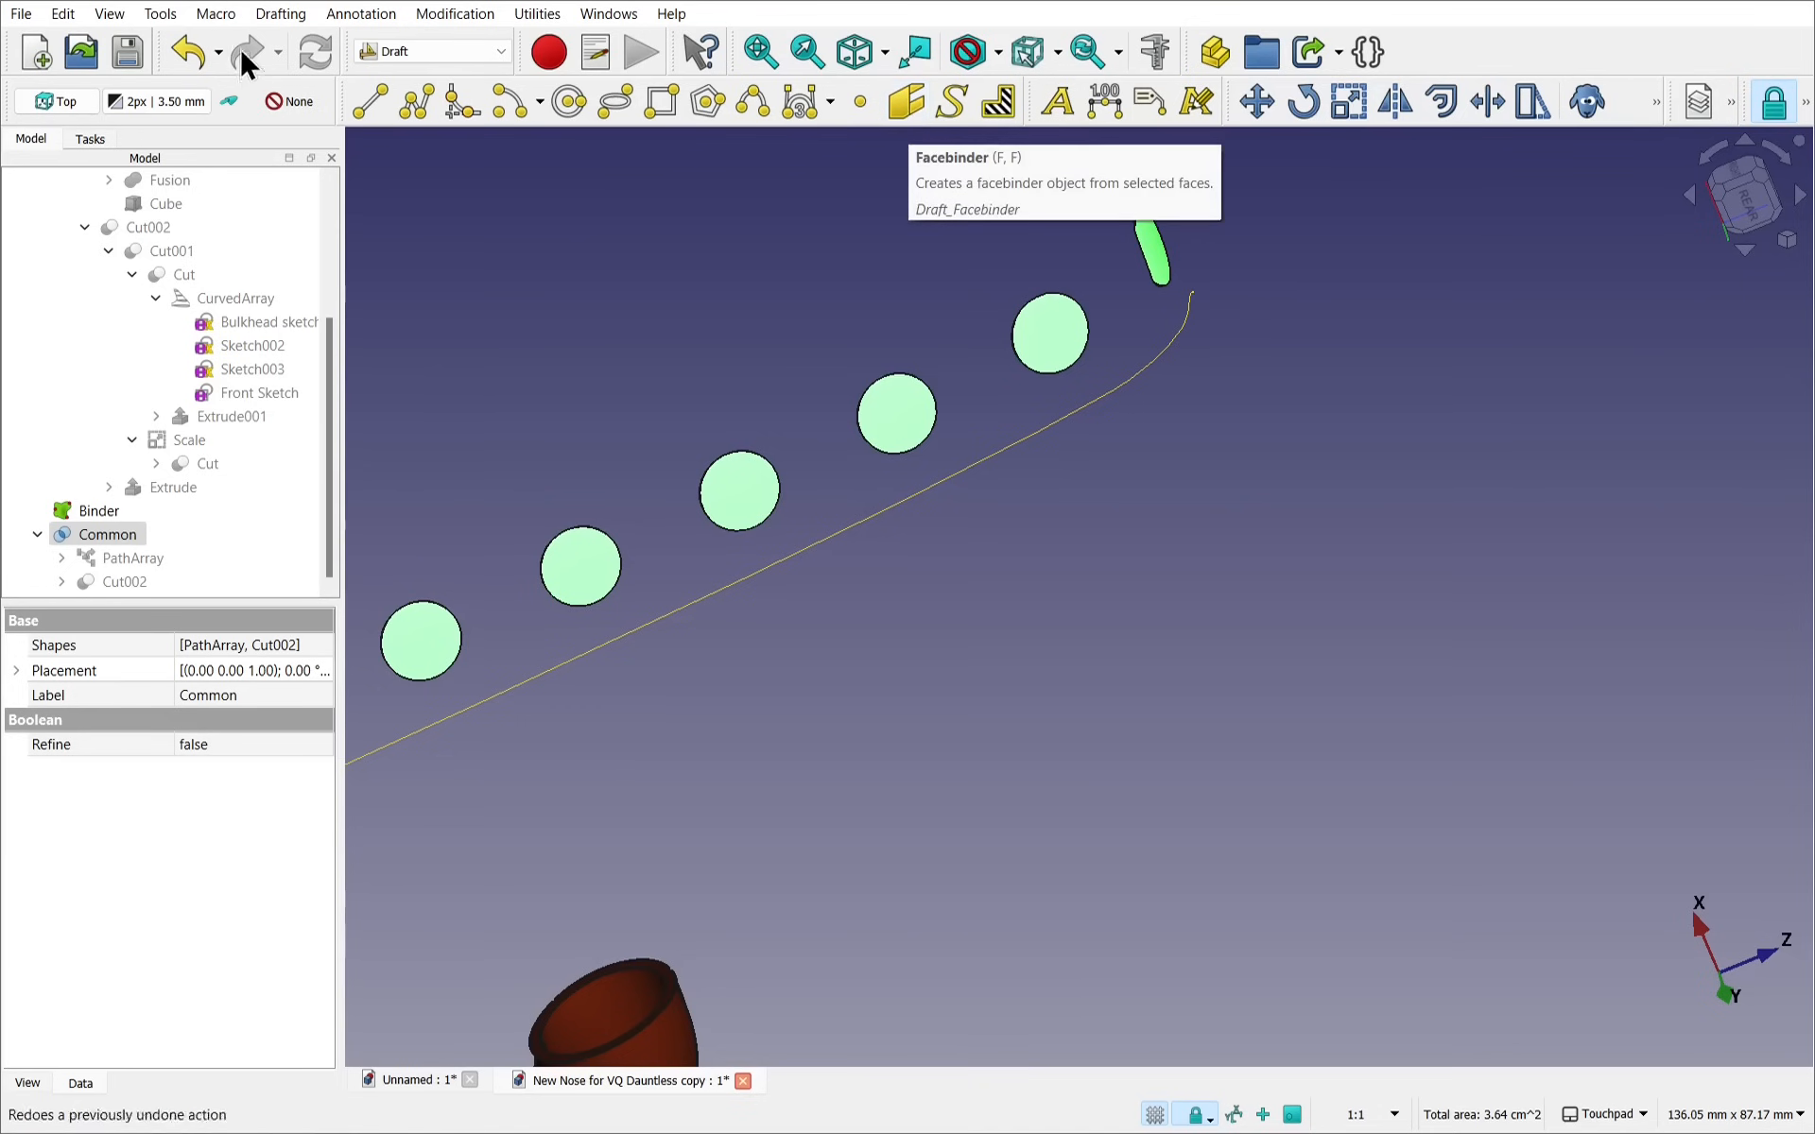
{"action": "left_click", "coordinate": [293, 19]}
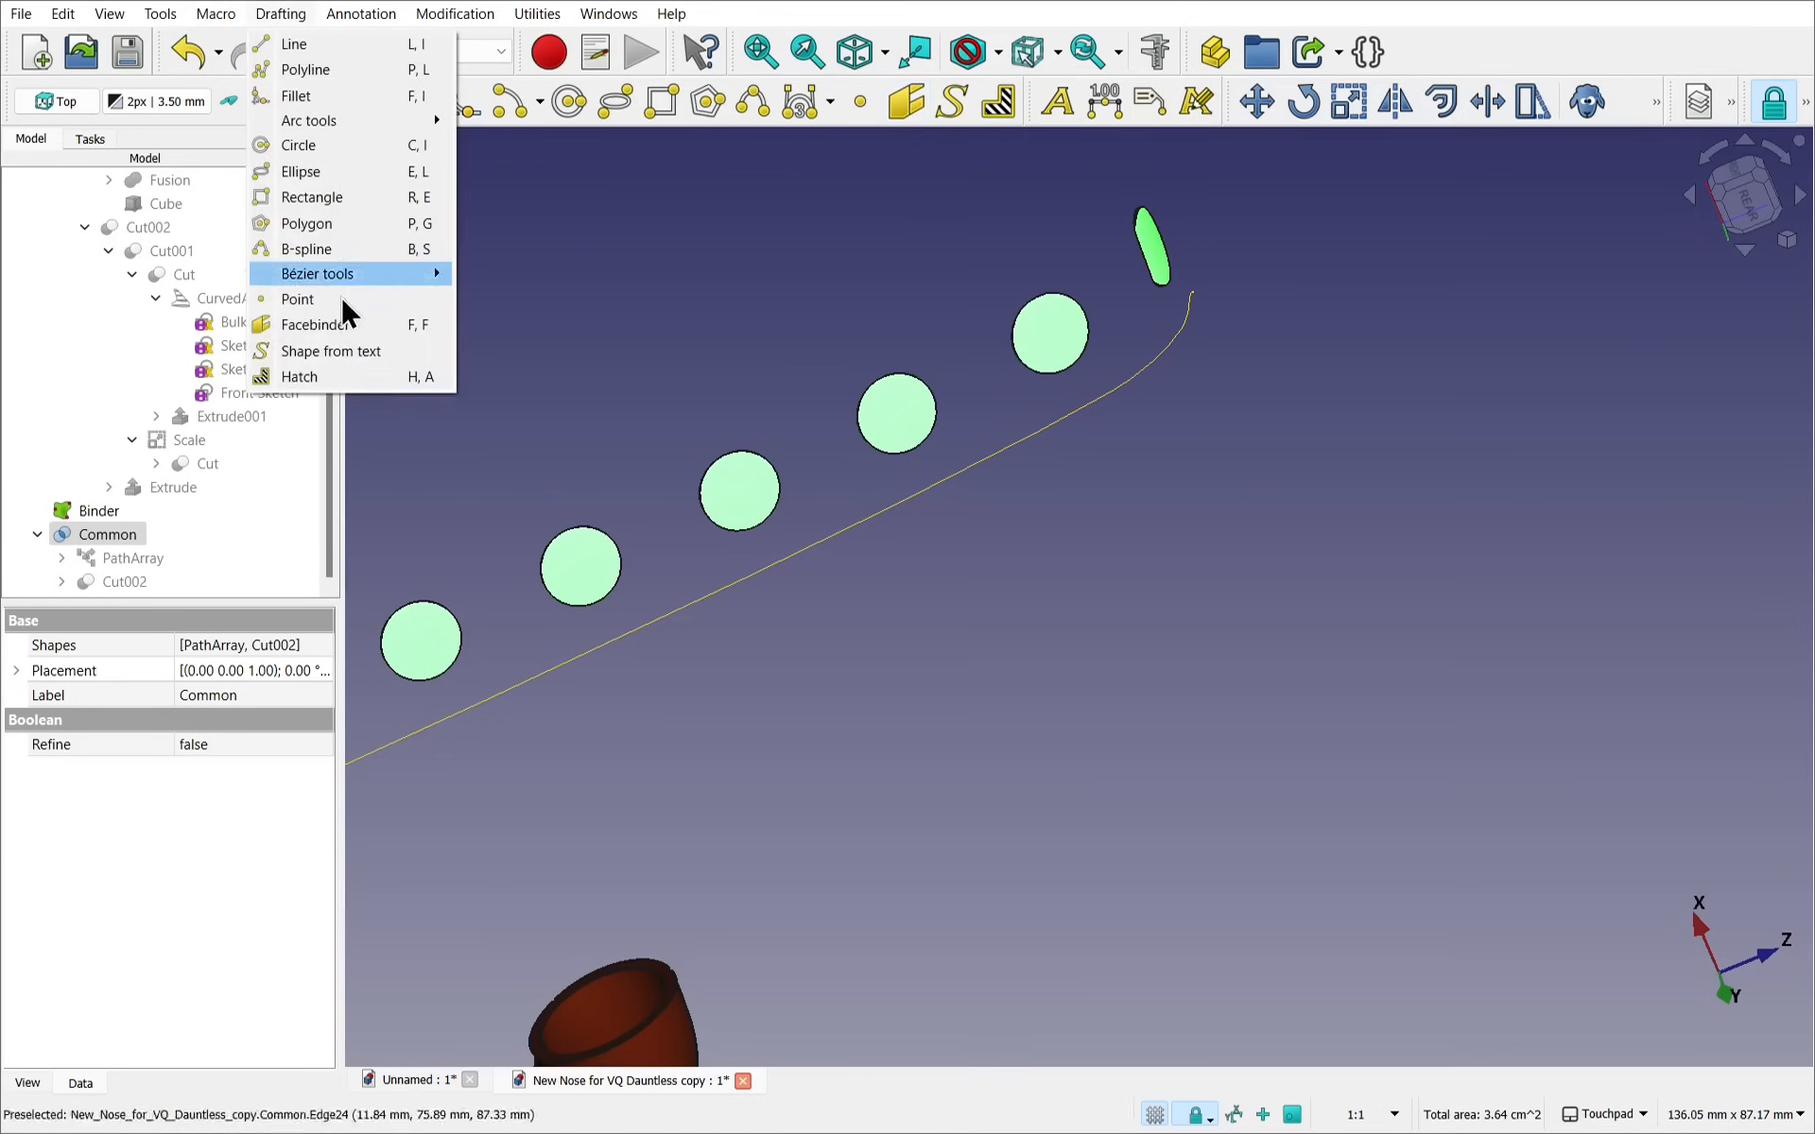
{"action": "left_click", "coordinate": [342, 325]}
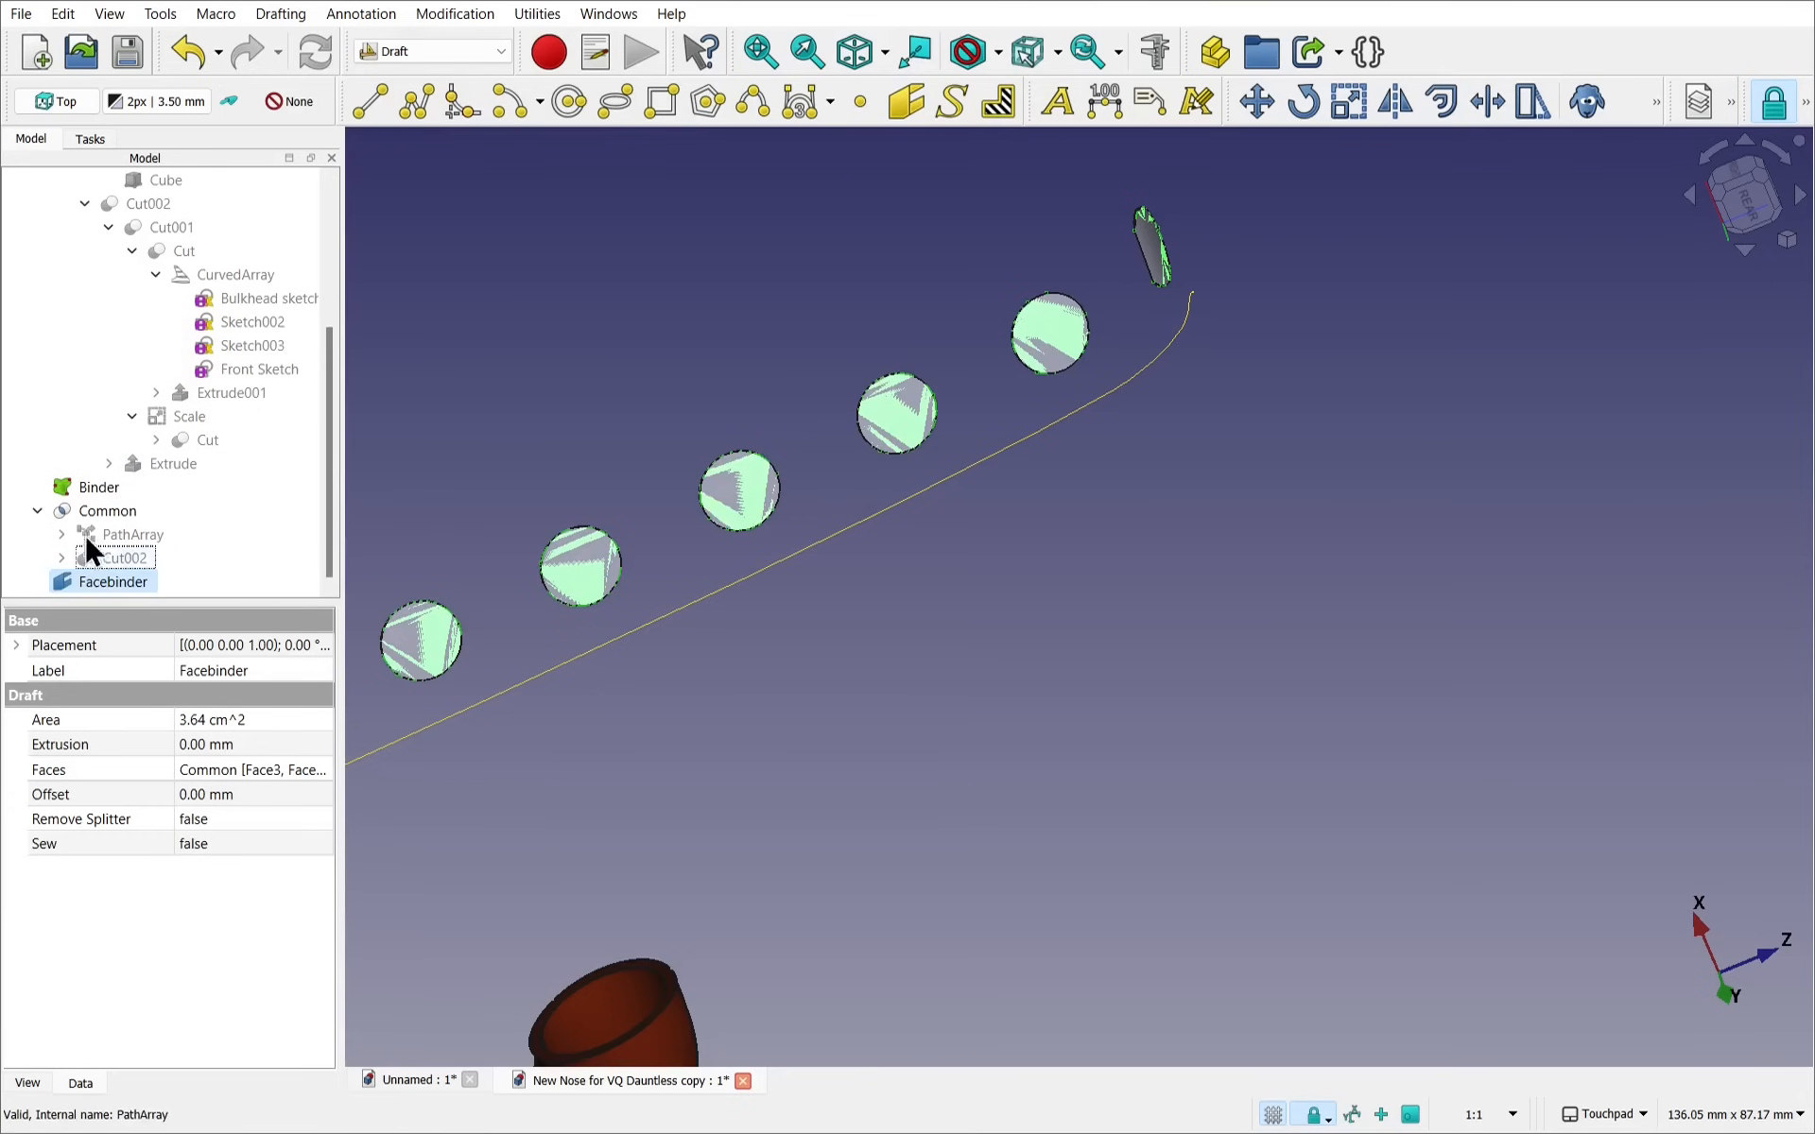
Hide the Common intersection and inspect the curved disc faces of the Facebinder
{"action": "left_click", "coordinate": [112, 510]}
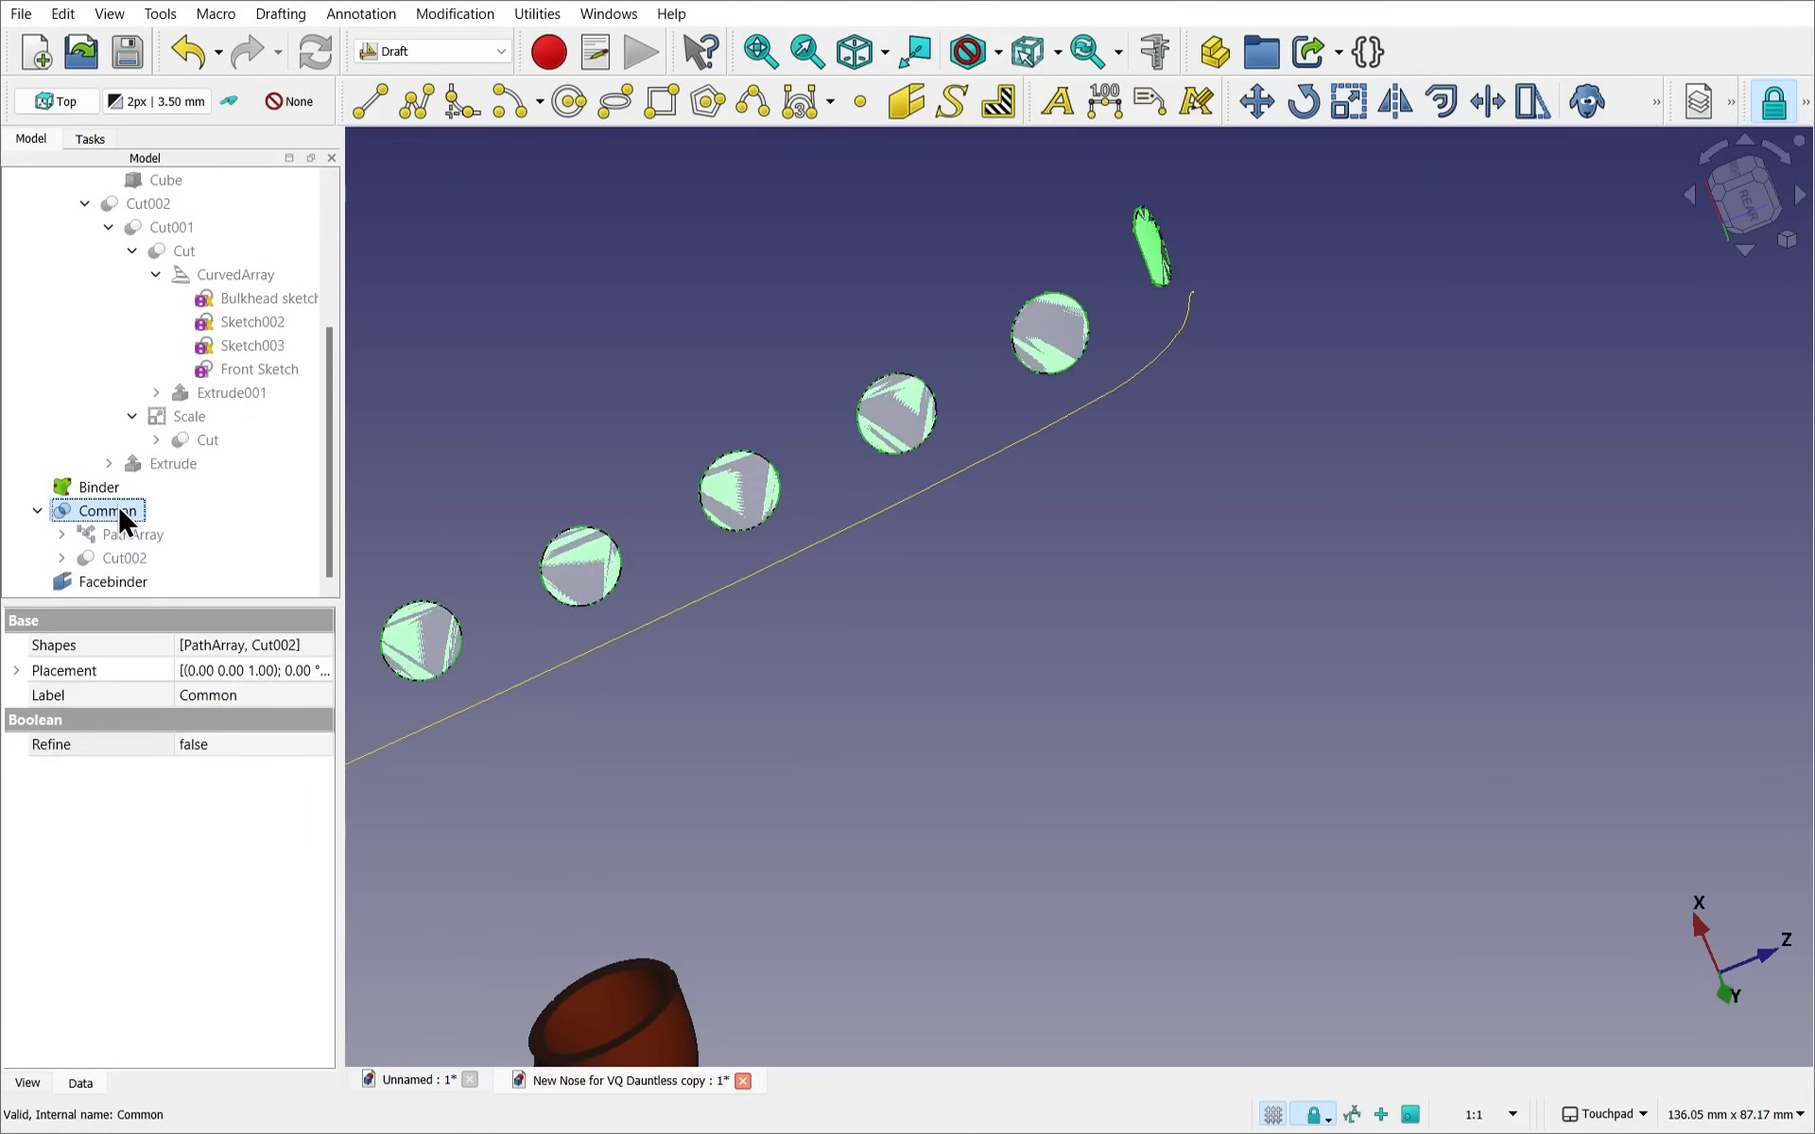
{"action": "key", "text": "space"}
{"action": "middle_click_drag", "start_coordinate": [695, 641], "coordinate": [763, 494]}
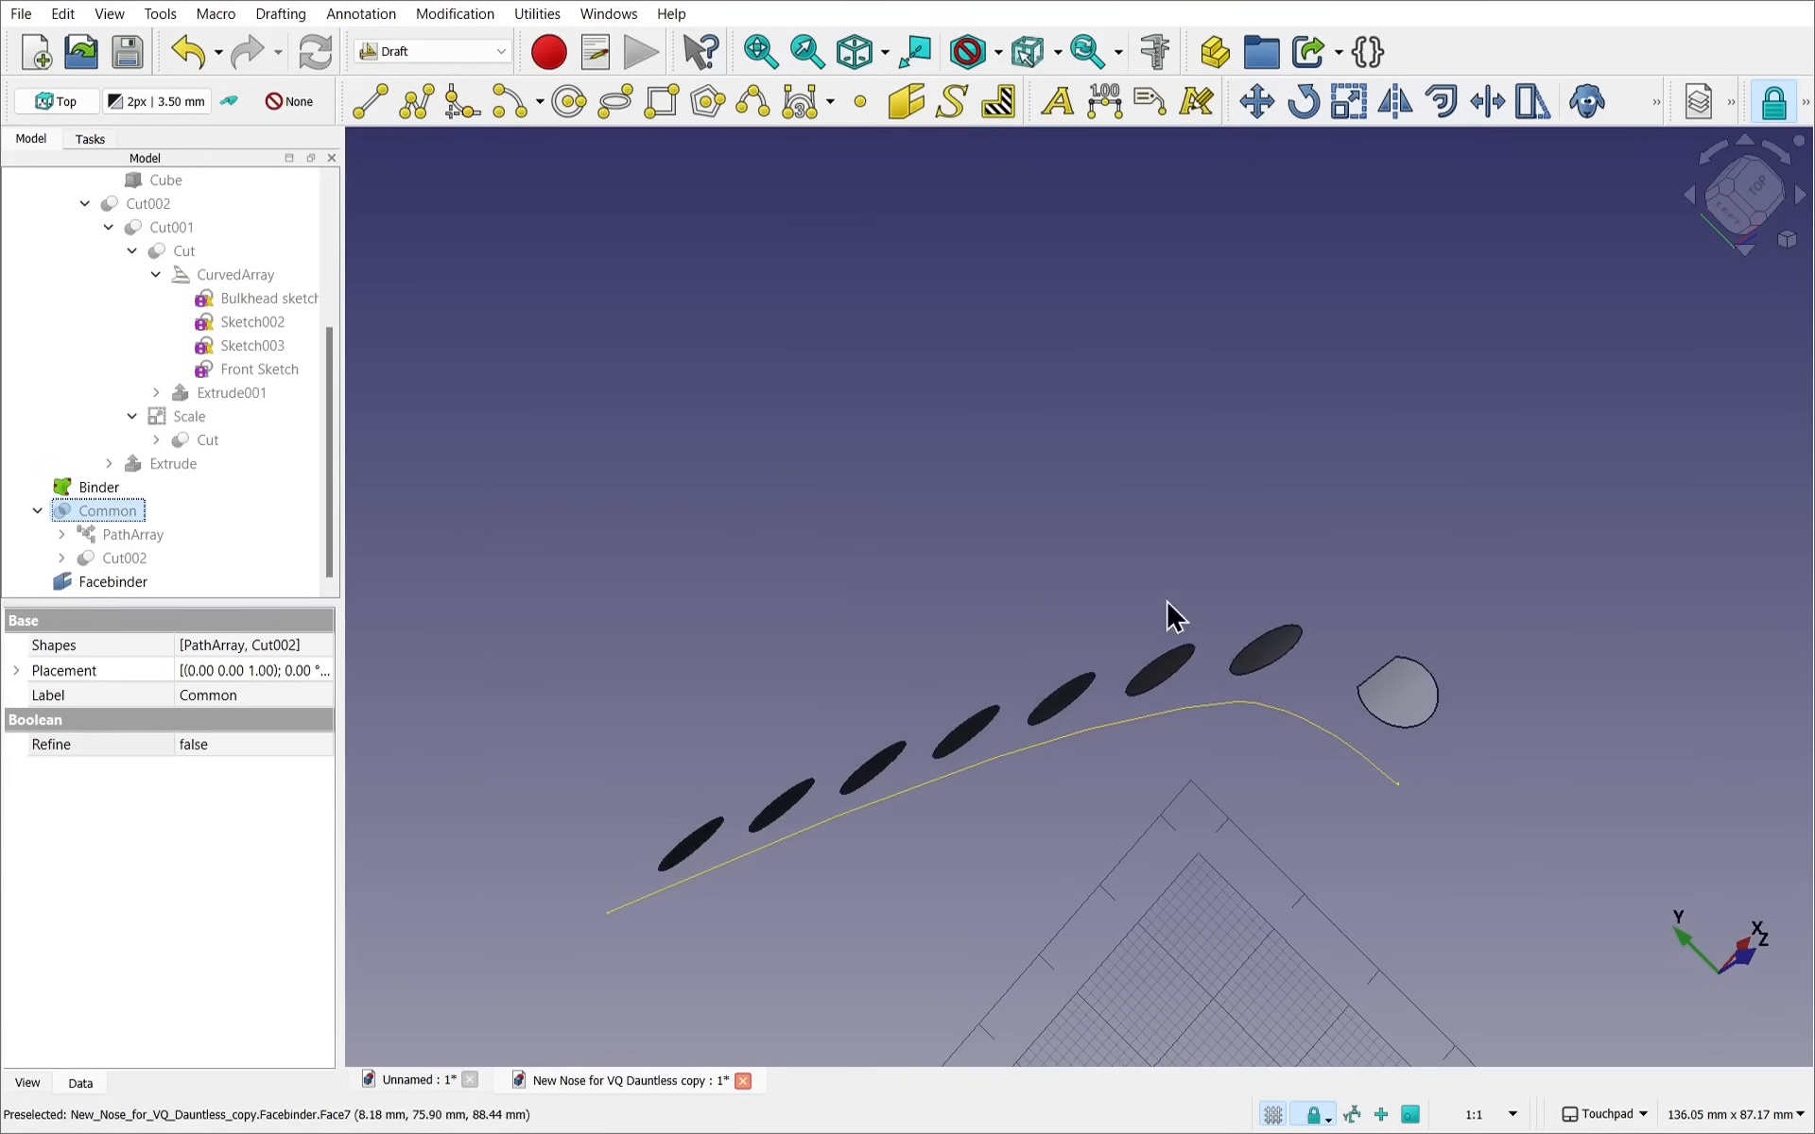
{"action": "mouse_move", "coordinate": [1389, 678]}
{"action": "middle_mouse_down"}
{"action": "mouse_move", "coordinate": [1428, 691]}
{"action": "mouse_move", "coordinate": [1371, 675]}
{"action": "middle_mouse_up"}
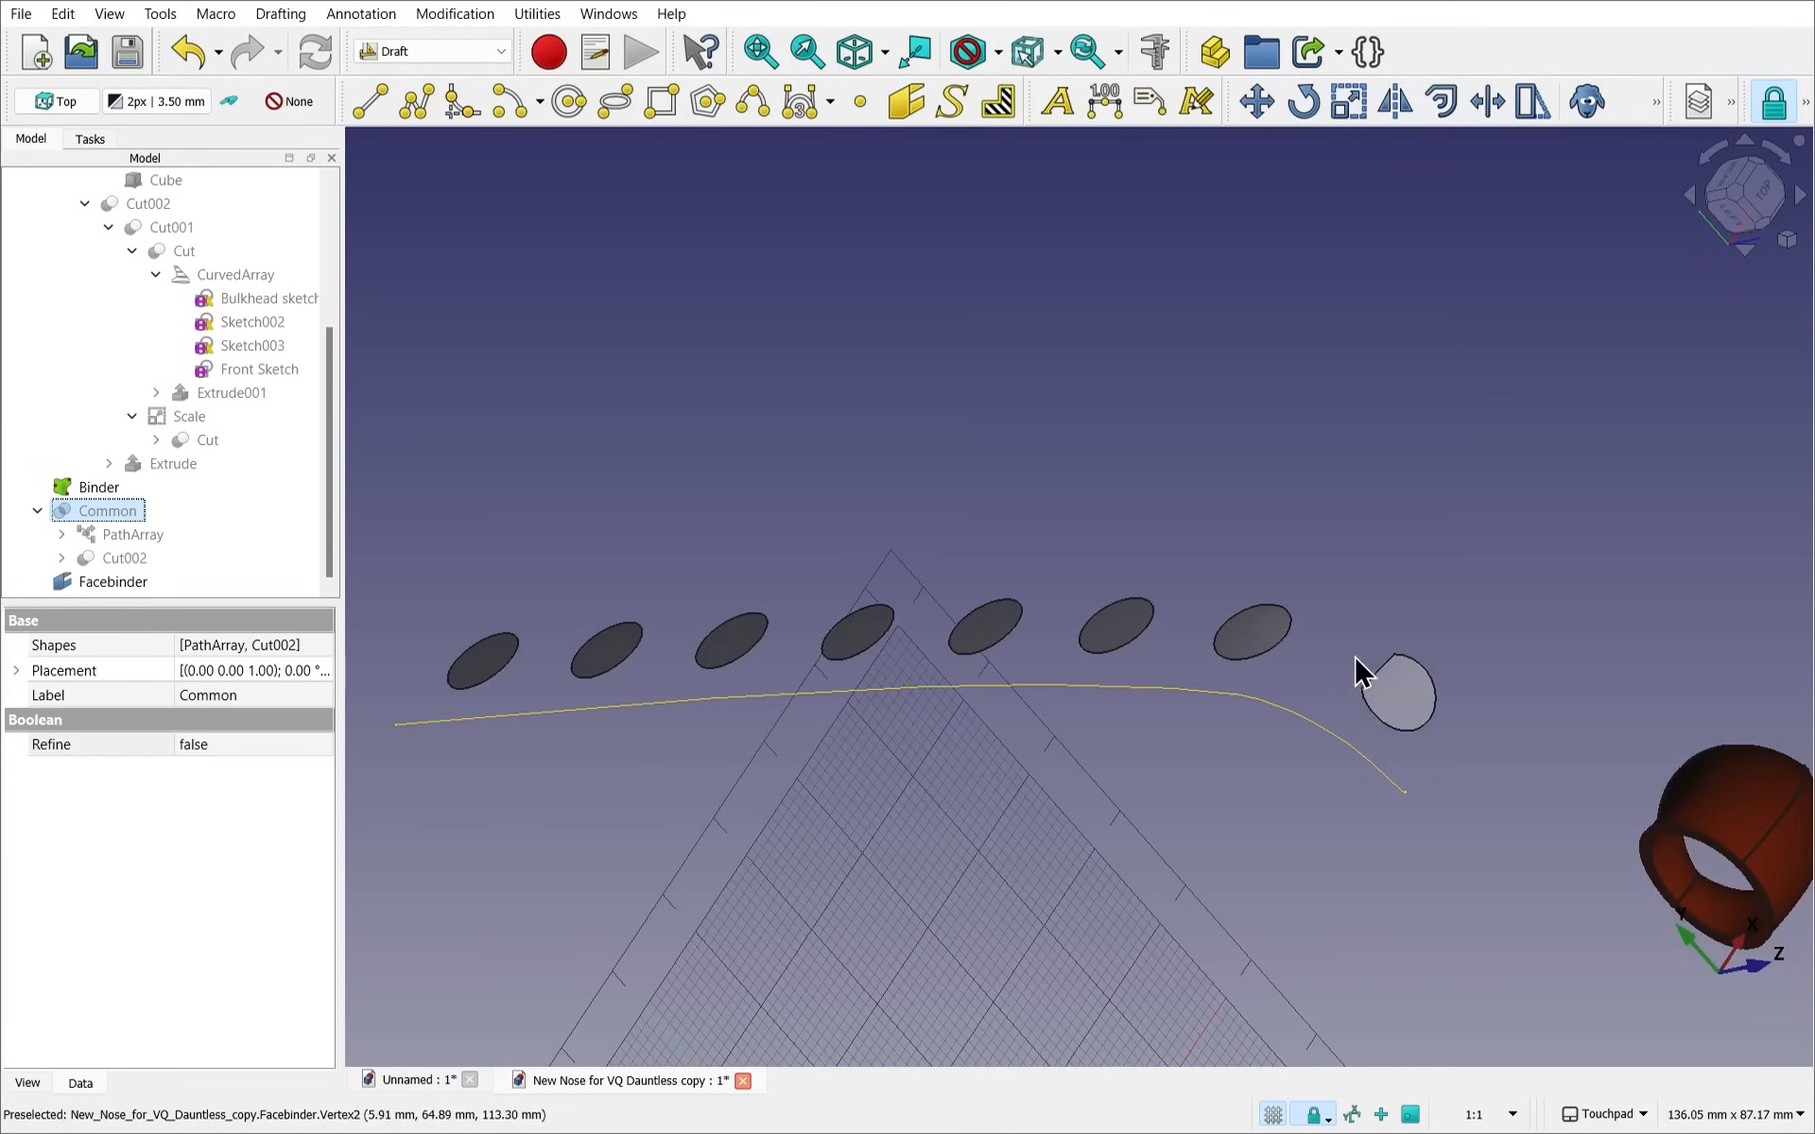
Set the Facebinder's extrusion to 1 mm to thicken its eight disc faces
{"action": "middle_click_drag", "start_coordinate": [1387, 657], "coordinate": [1347, 662]}
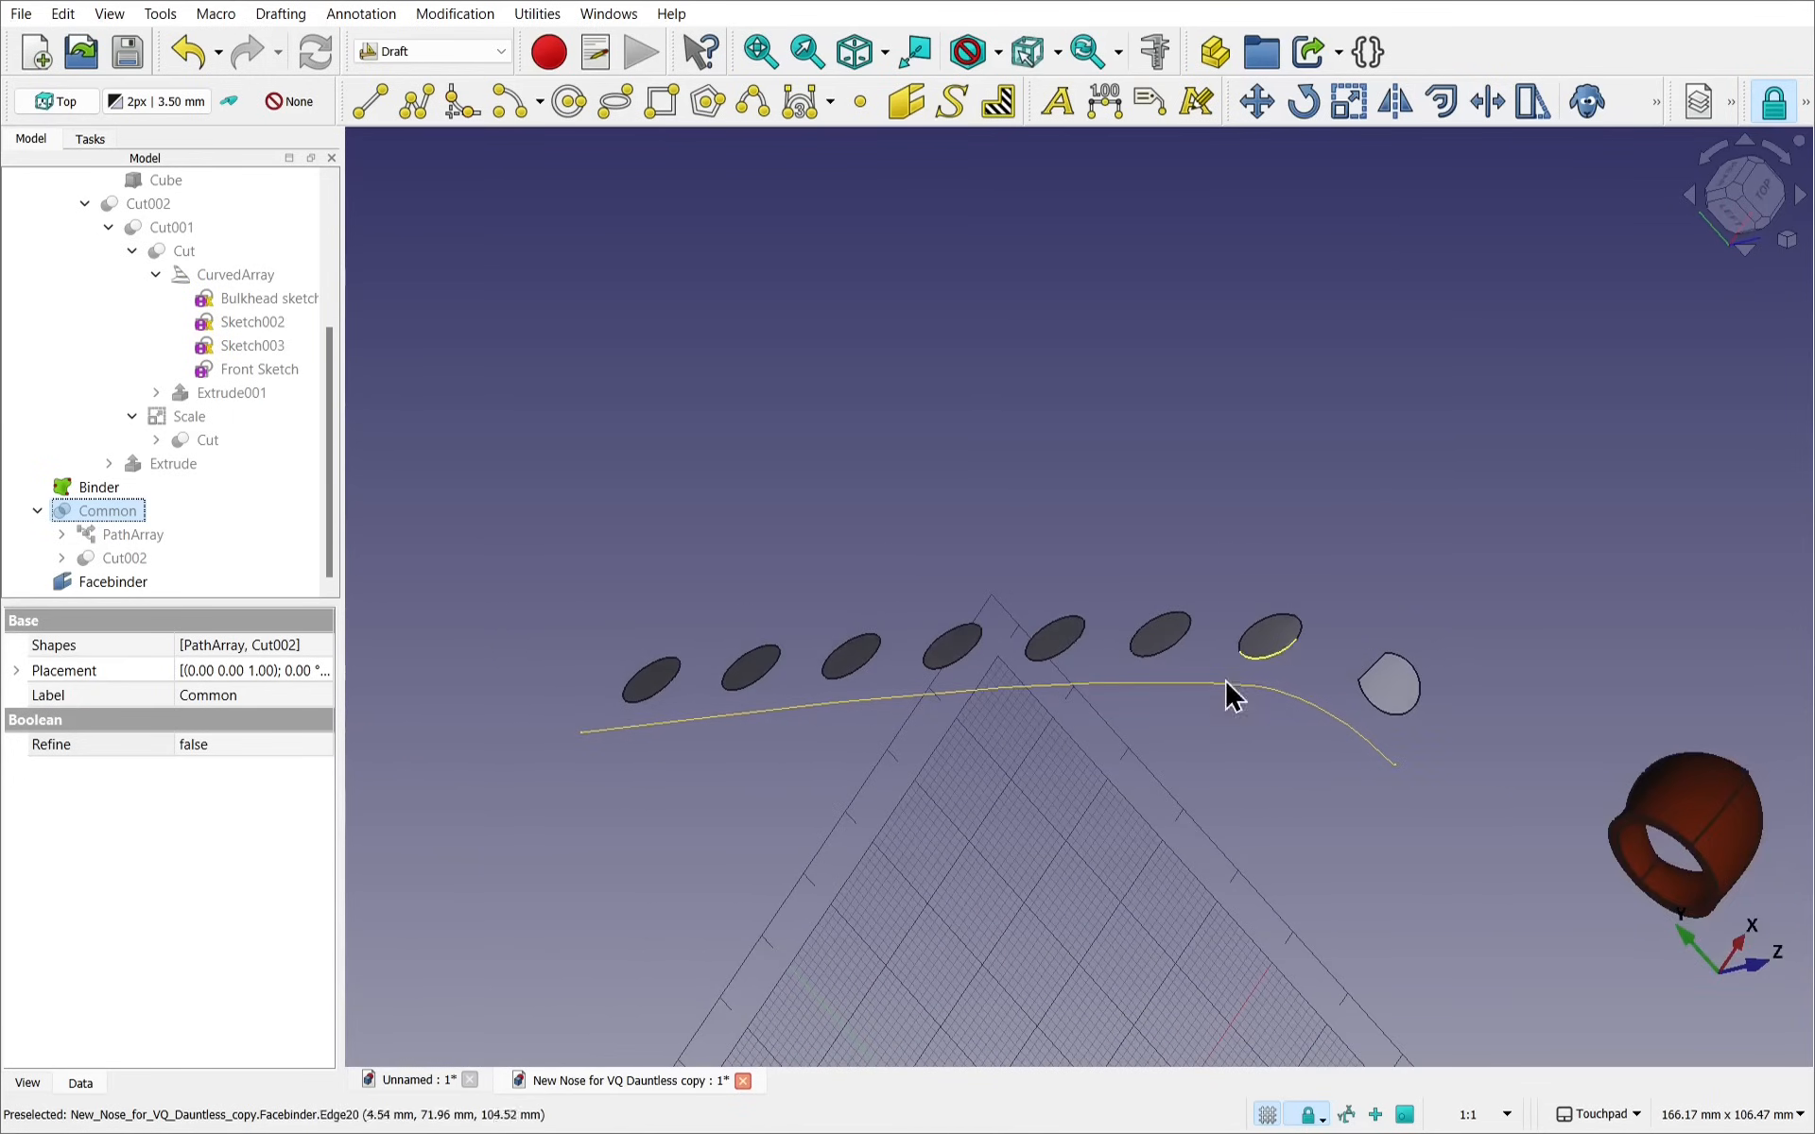
{"action": "middle_click_drag", "start_coordinate": [1224, 682], "coordinate": [1285, 718]}
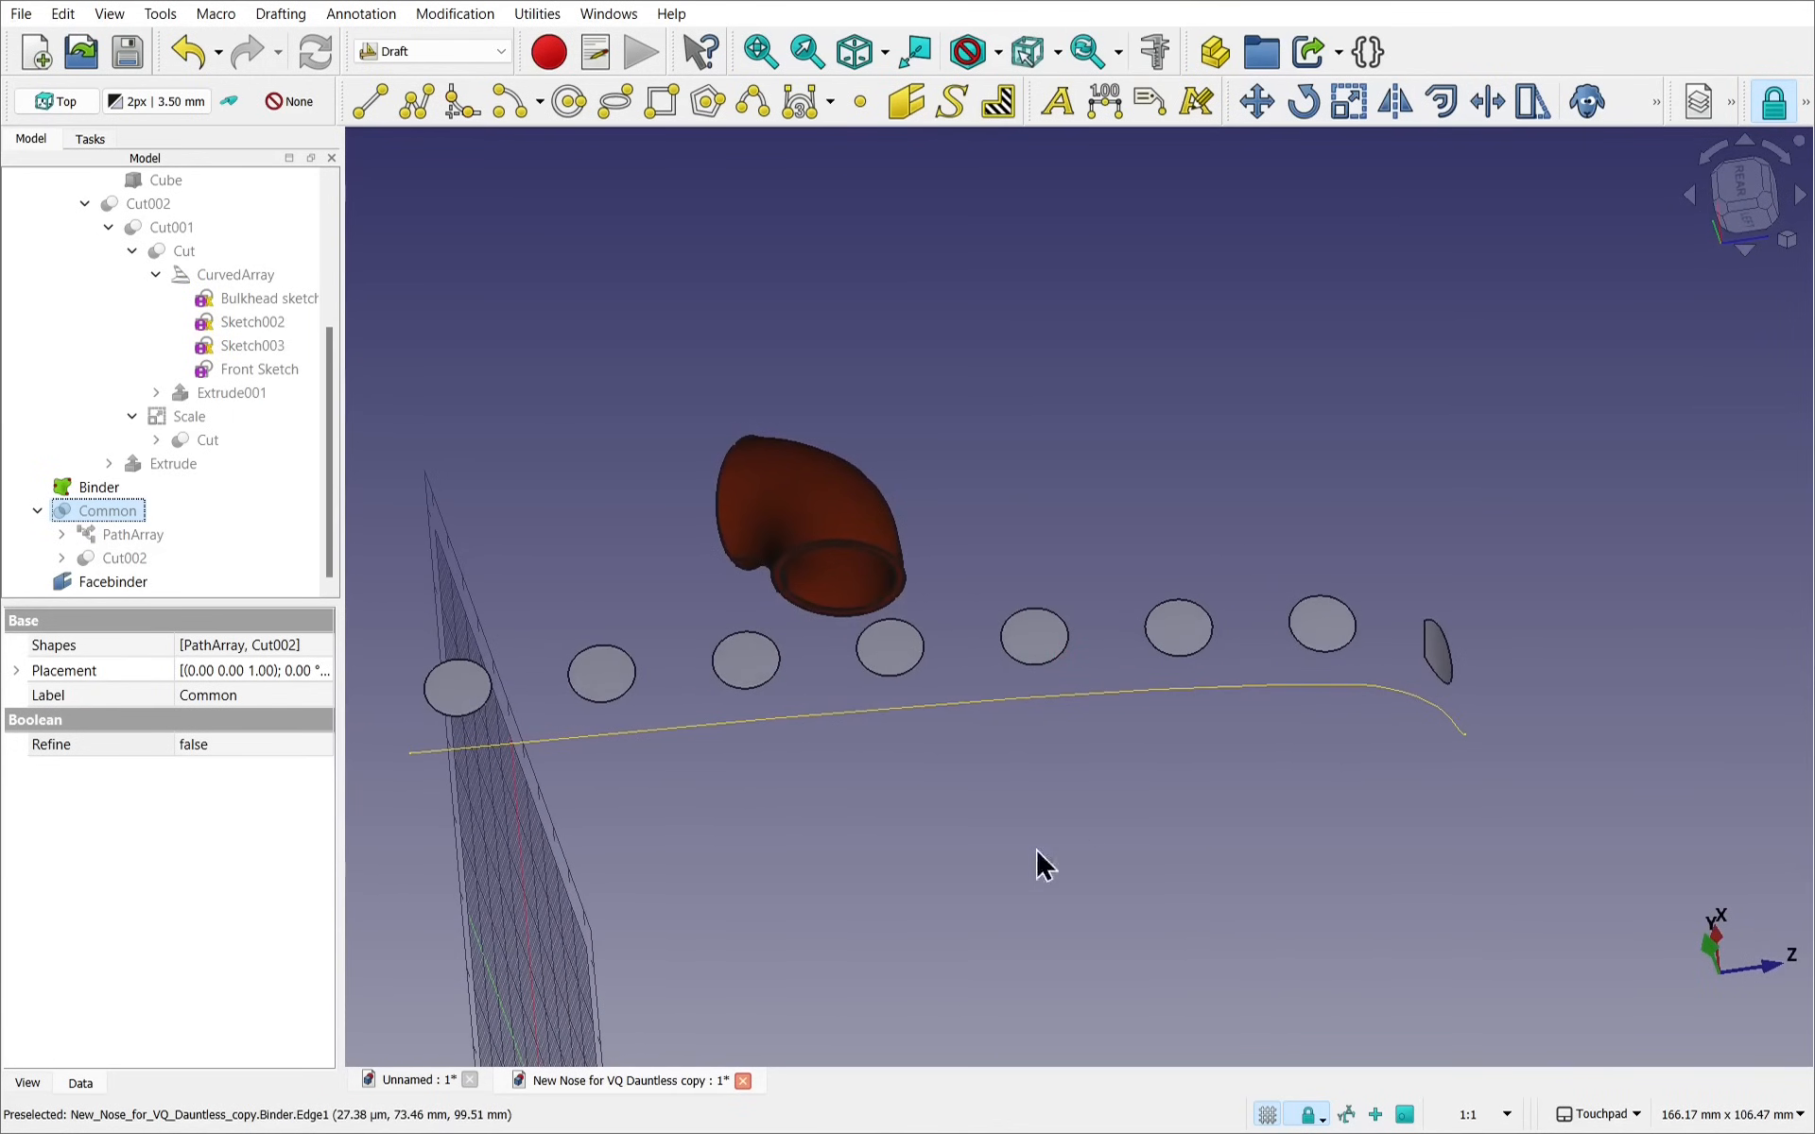
{"action": "left_click", "coordinate": [113, 580]}
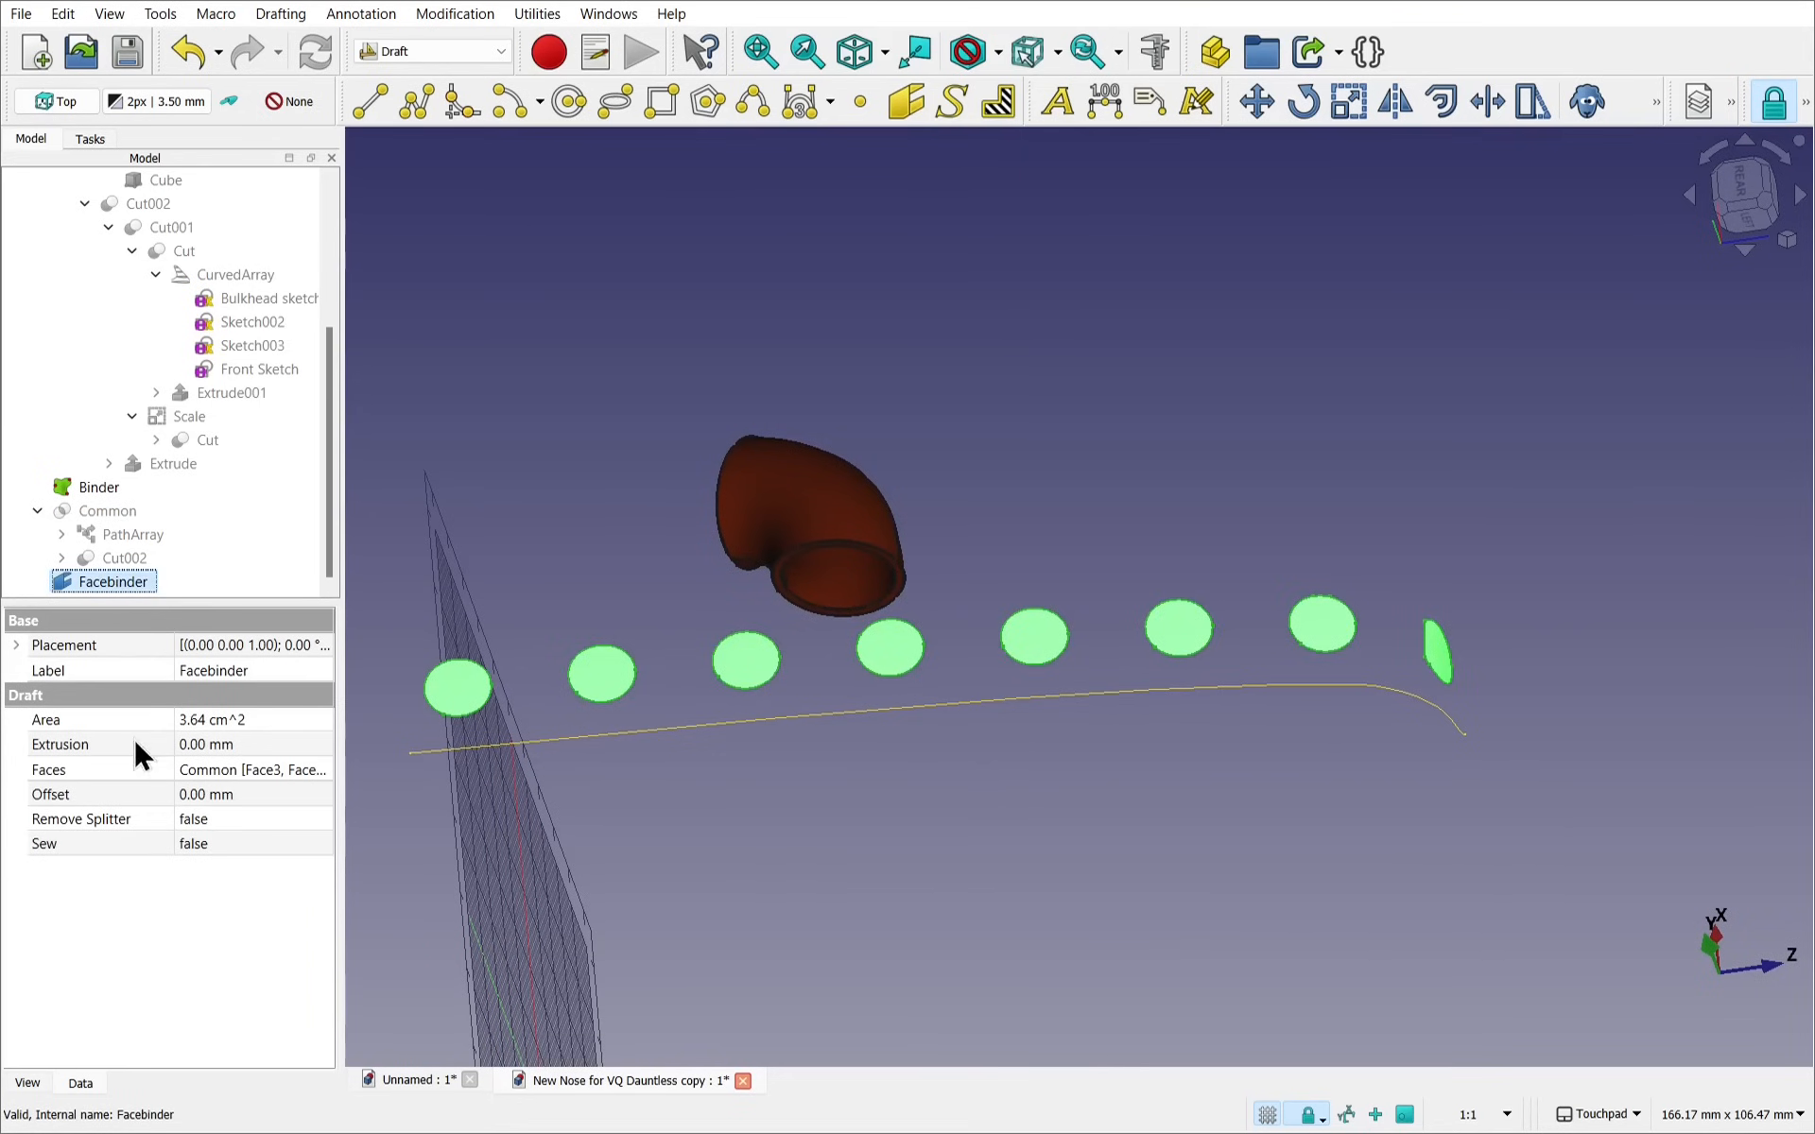
{"action": "left_click", "coordinate": [257, 749]}
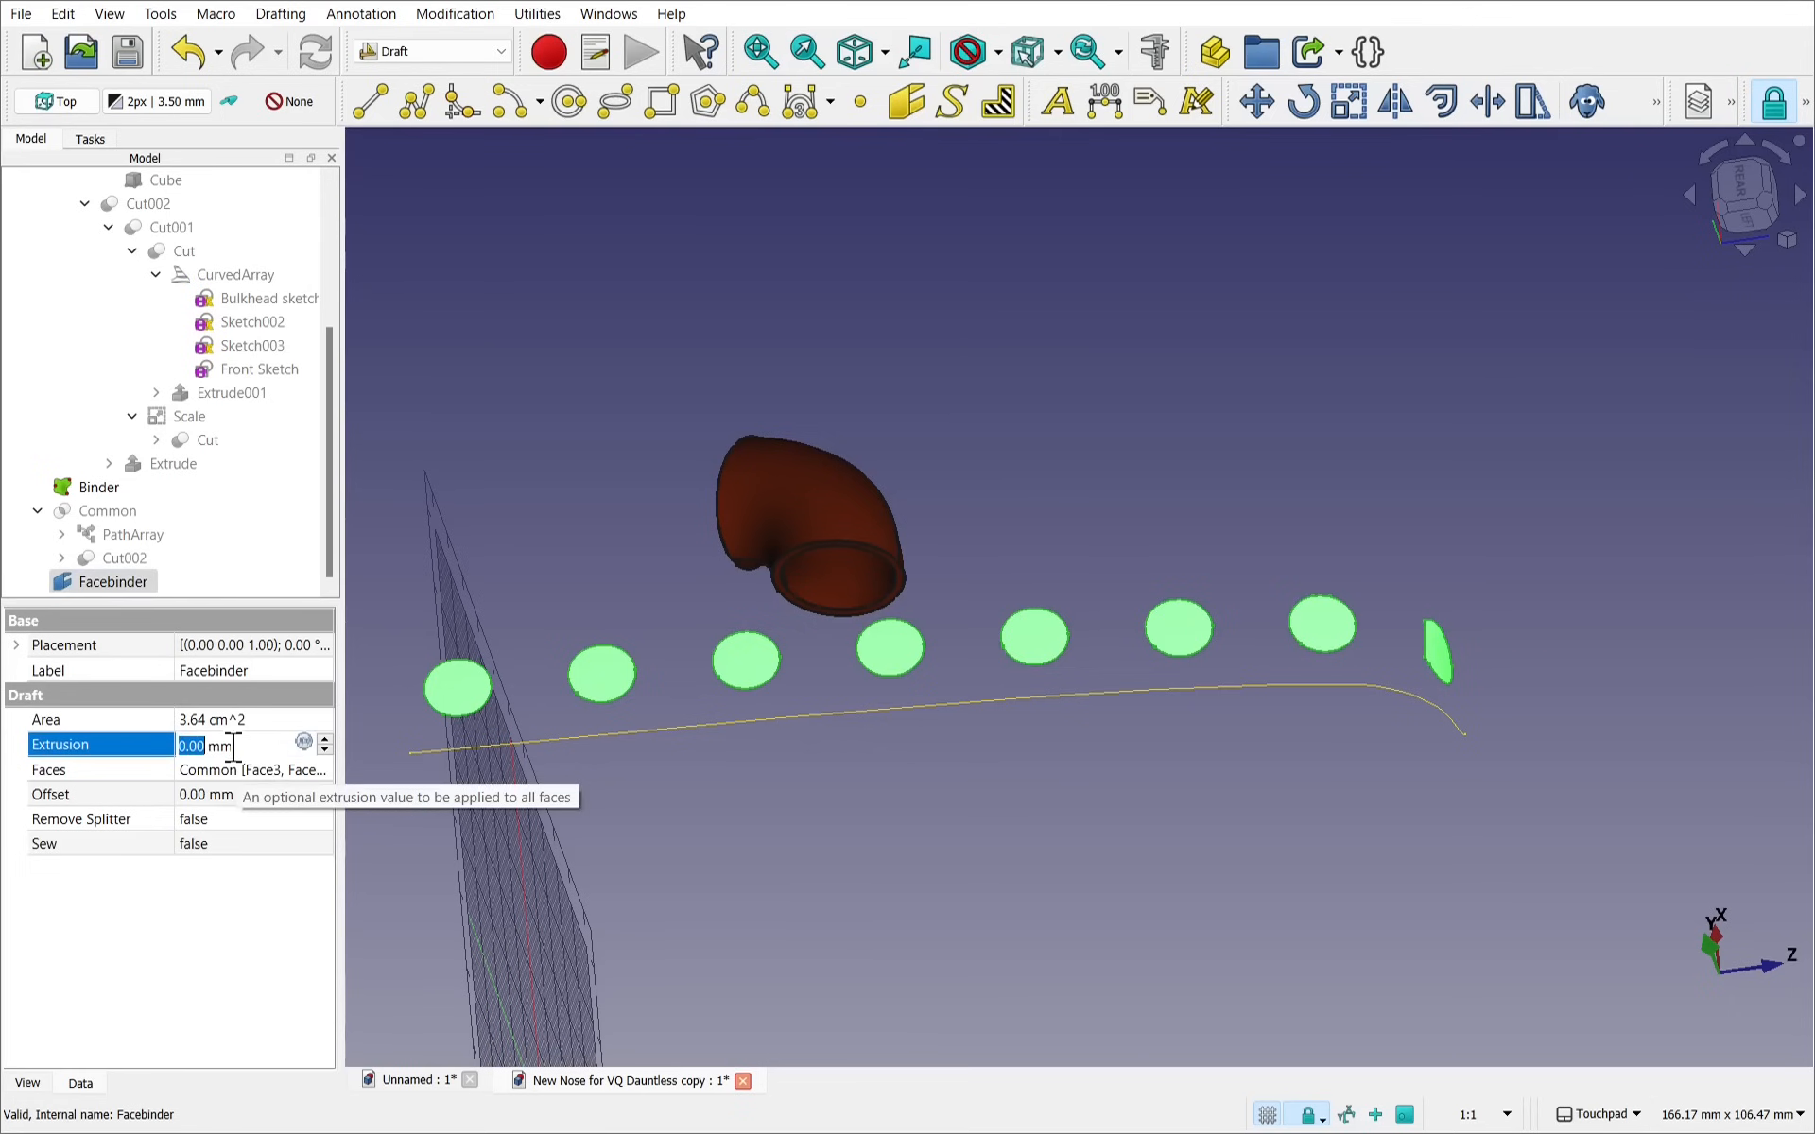
{"action": "type", "text": "1"}
{"action": "left_click", "coordinate": [248, 847]}
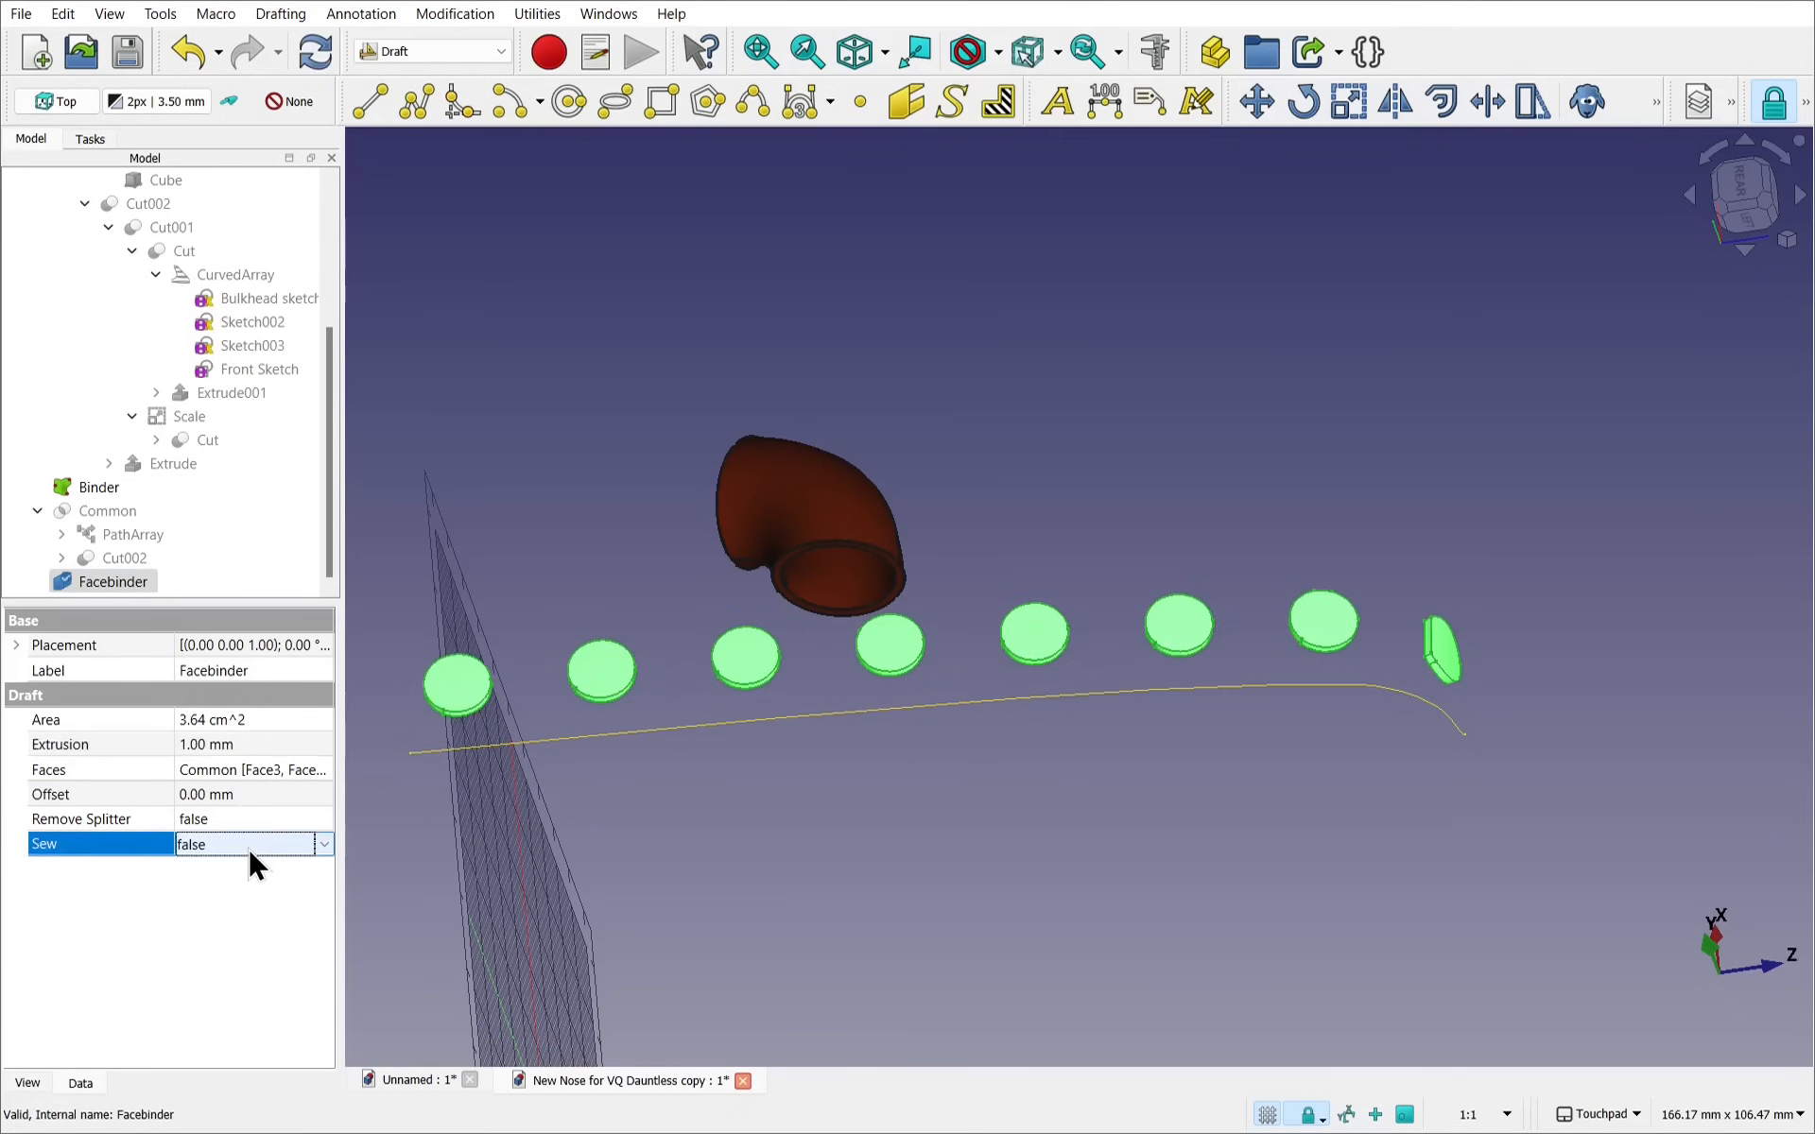
Set the Facebinder's offset to -0.5 mm to sink the discs into the cowl surface
{"action": "left_click_drag", "start_coordinate": [953, 796], "coordinate": [1012, 696], "text": "shift"}
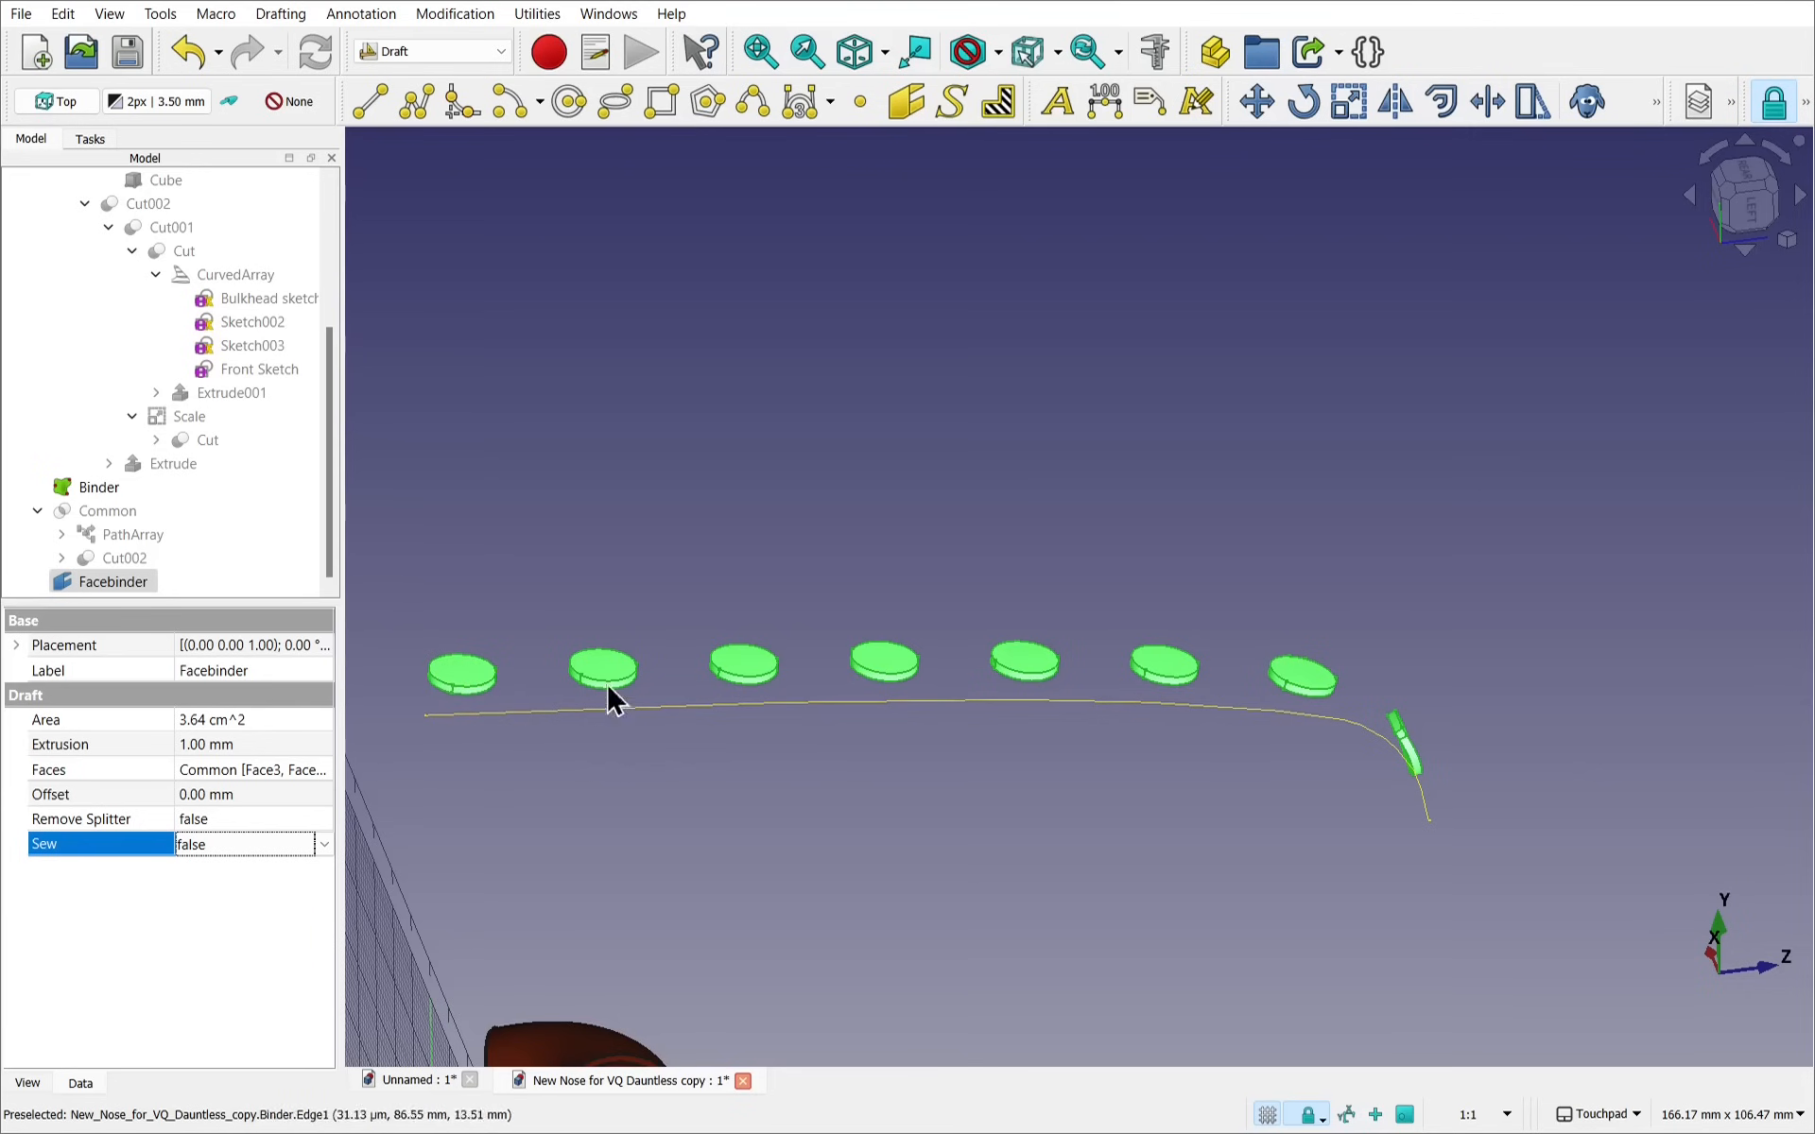
{"action": "left_click_drag", "start_coordinate": [1149, 733], "coordinate": [850, 867], "text": "shift"}
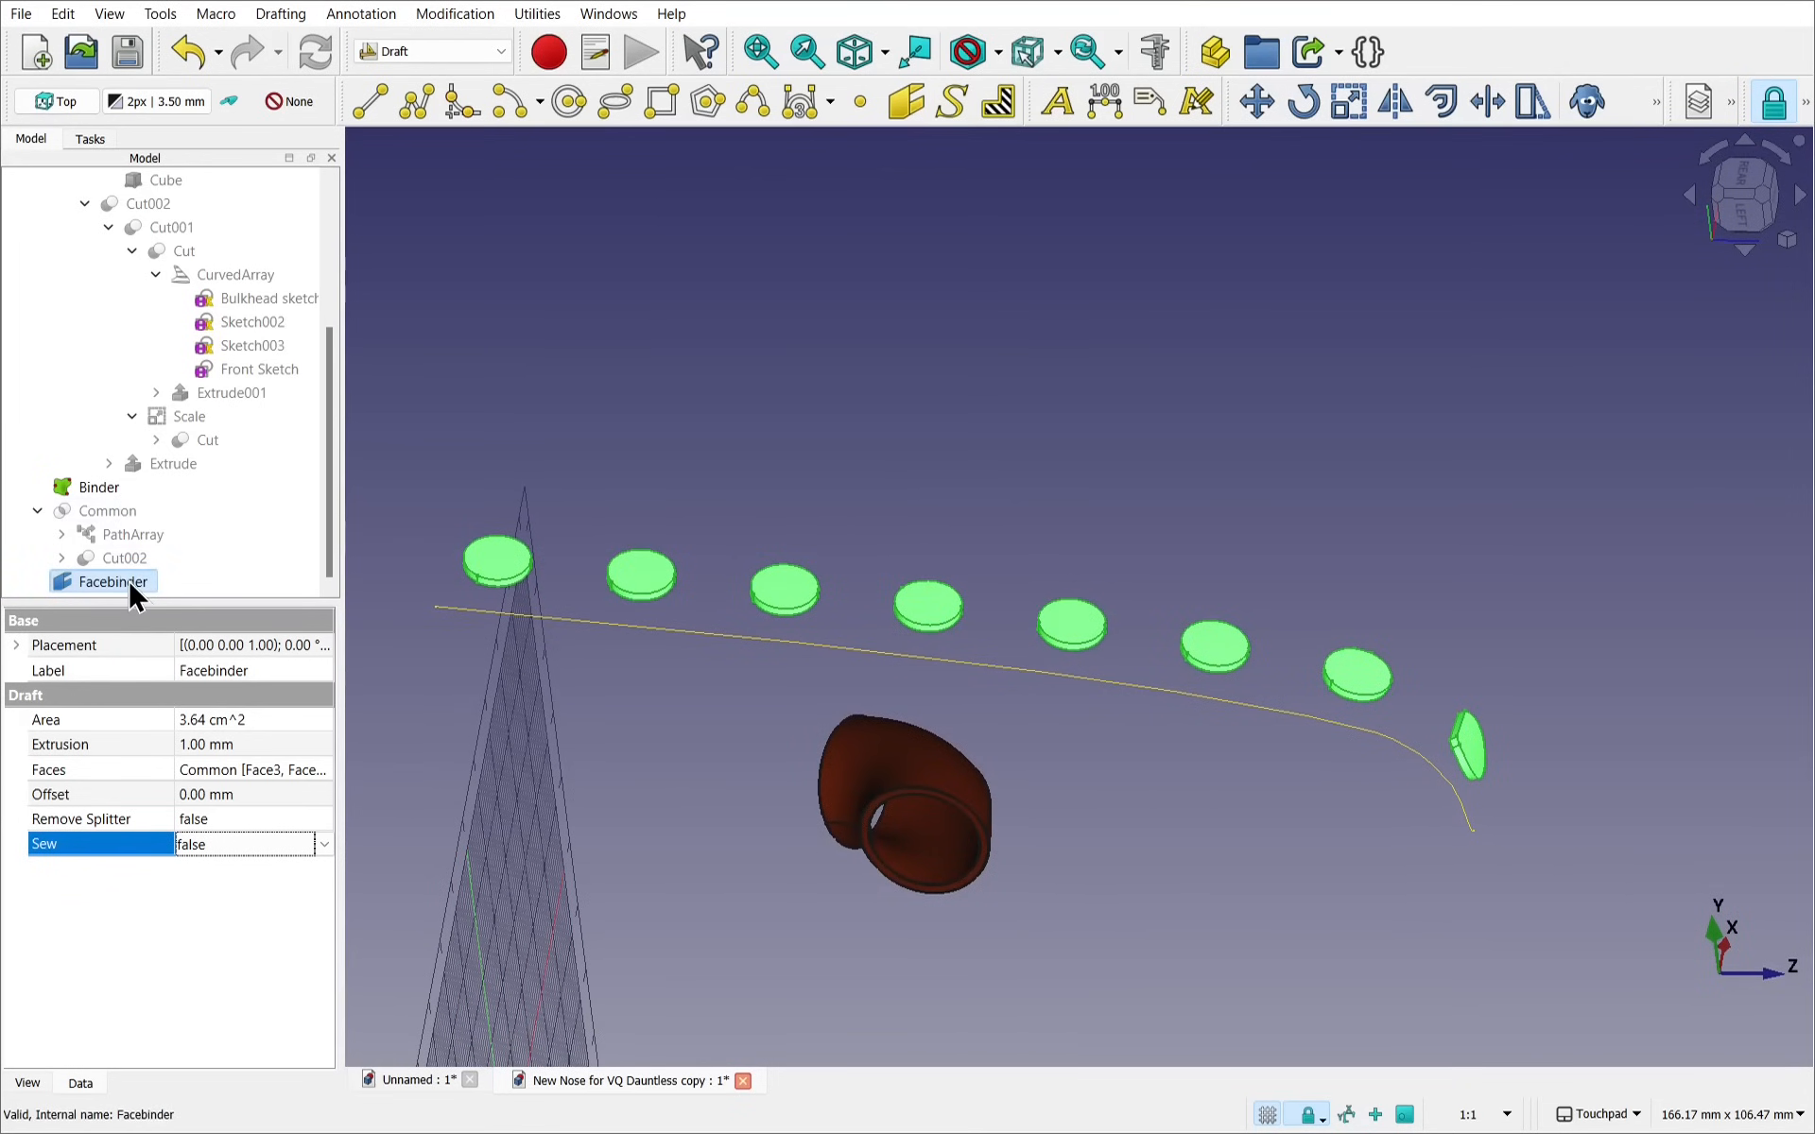
{"action": "left_click_drag", "start_coordinate": [1138, 733], "coordinate": [1221, 666], "text": "shift"}
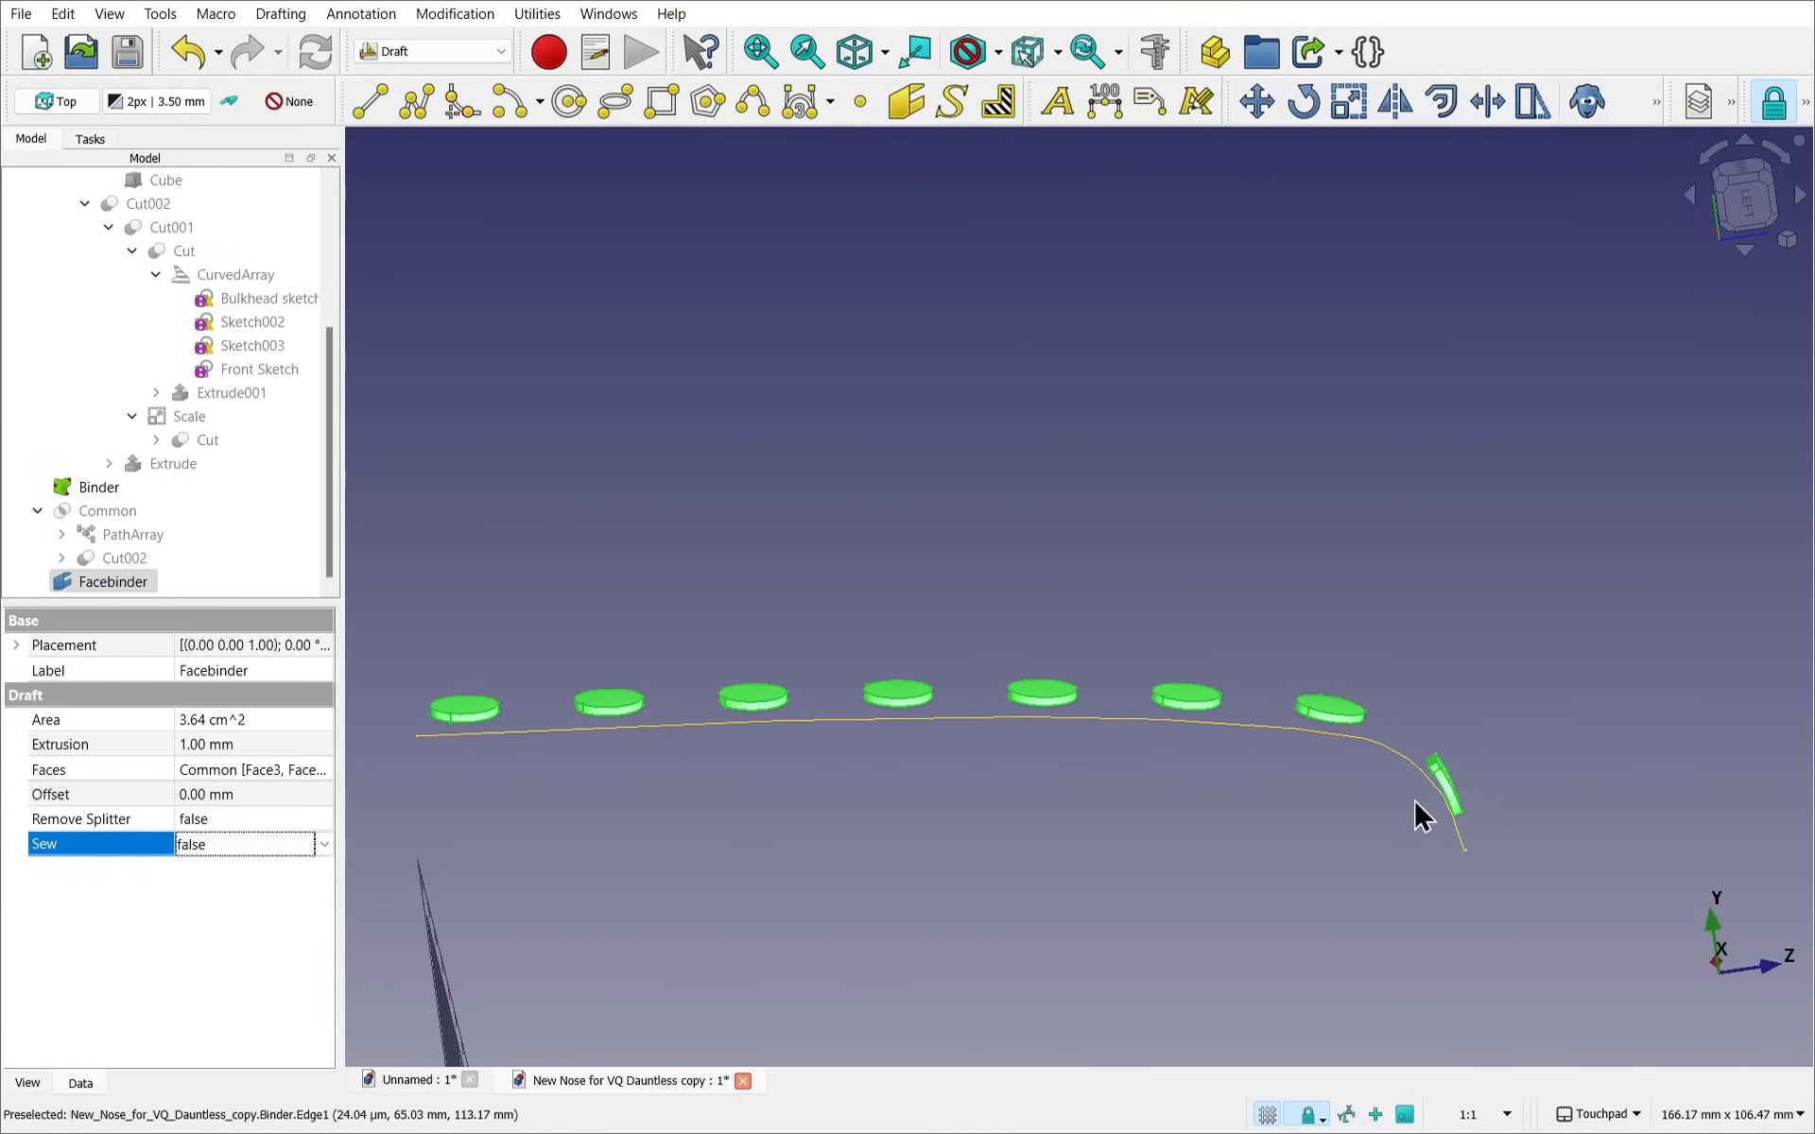
{"action": "left_click_drag", "start_coordinate": [1260, 819], "coordinate": [718, 784], "text": "shift"}
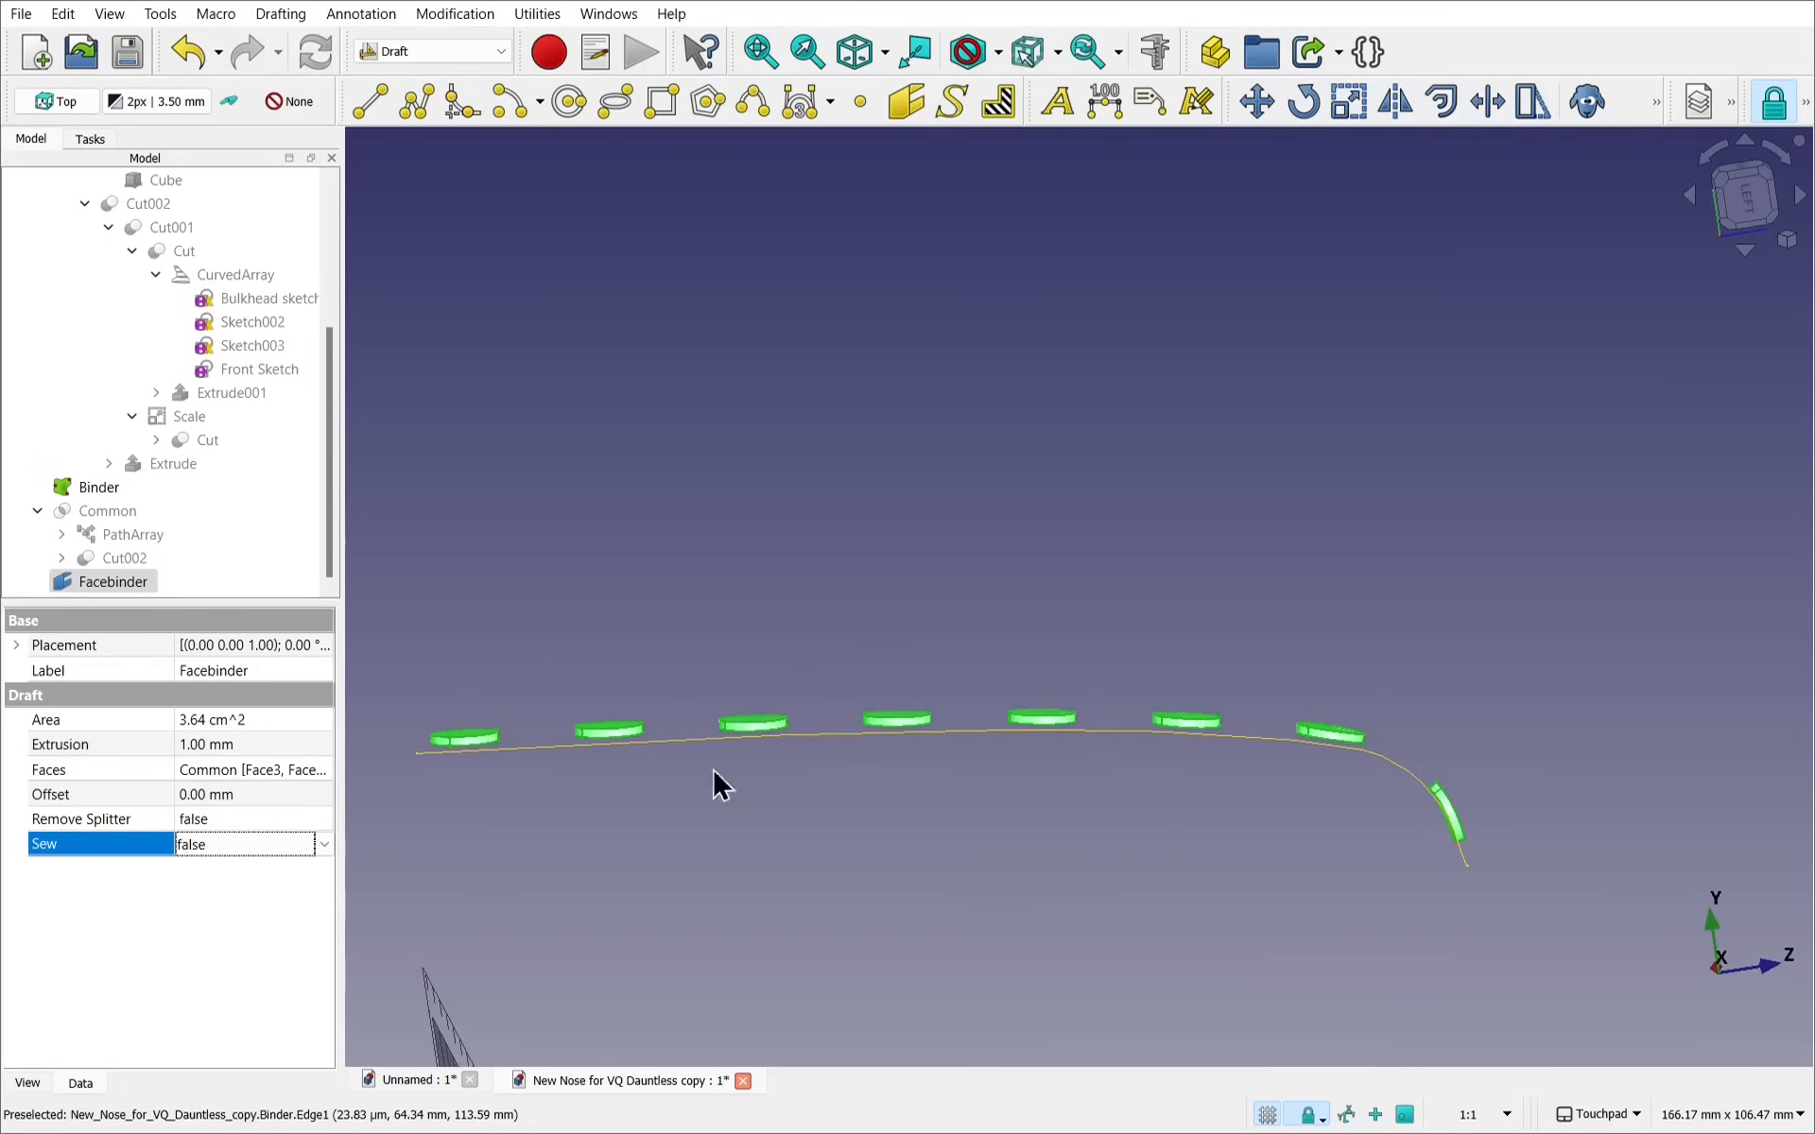
{"action": "left_click", "coordinate": [231, 795]}
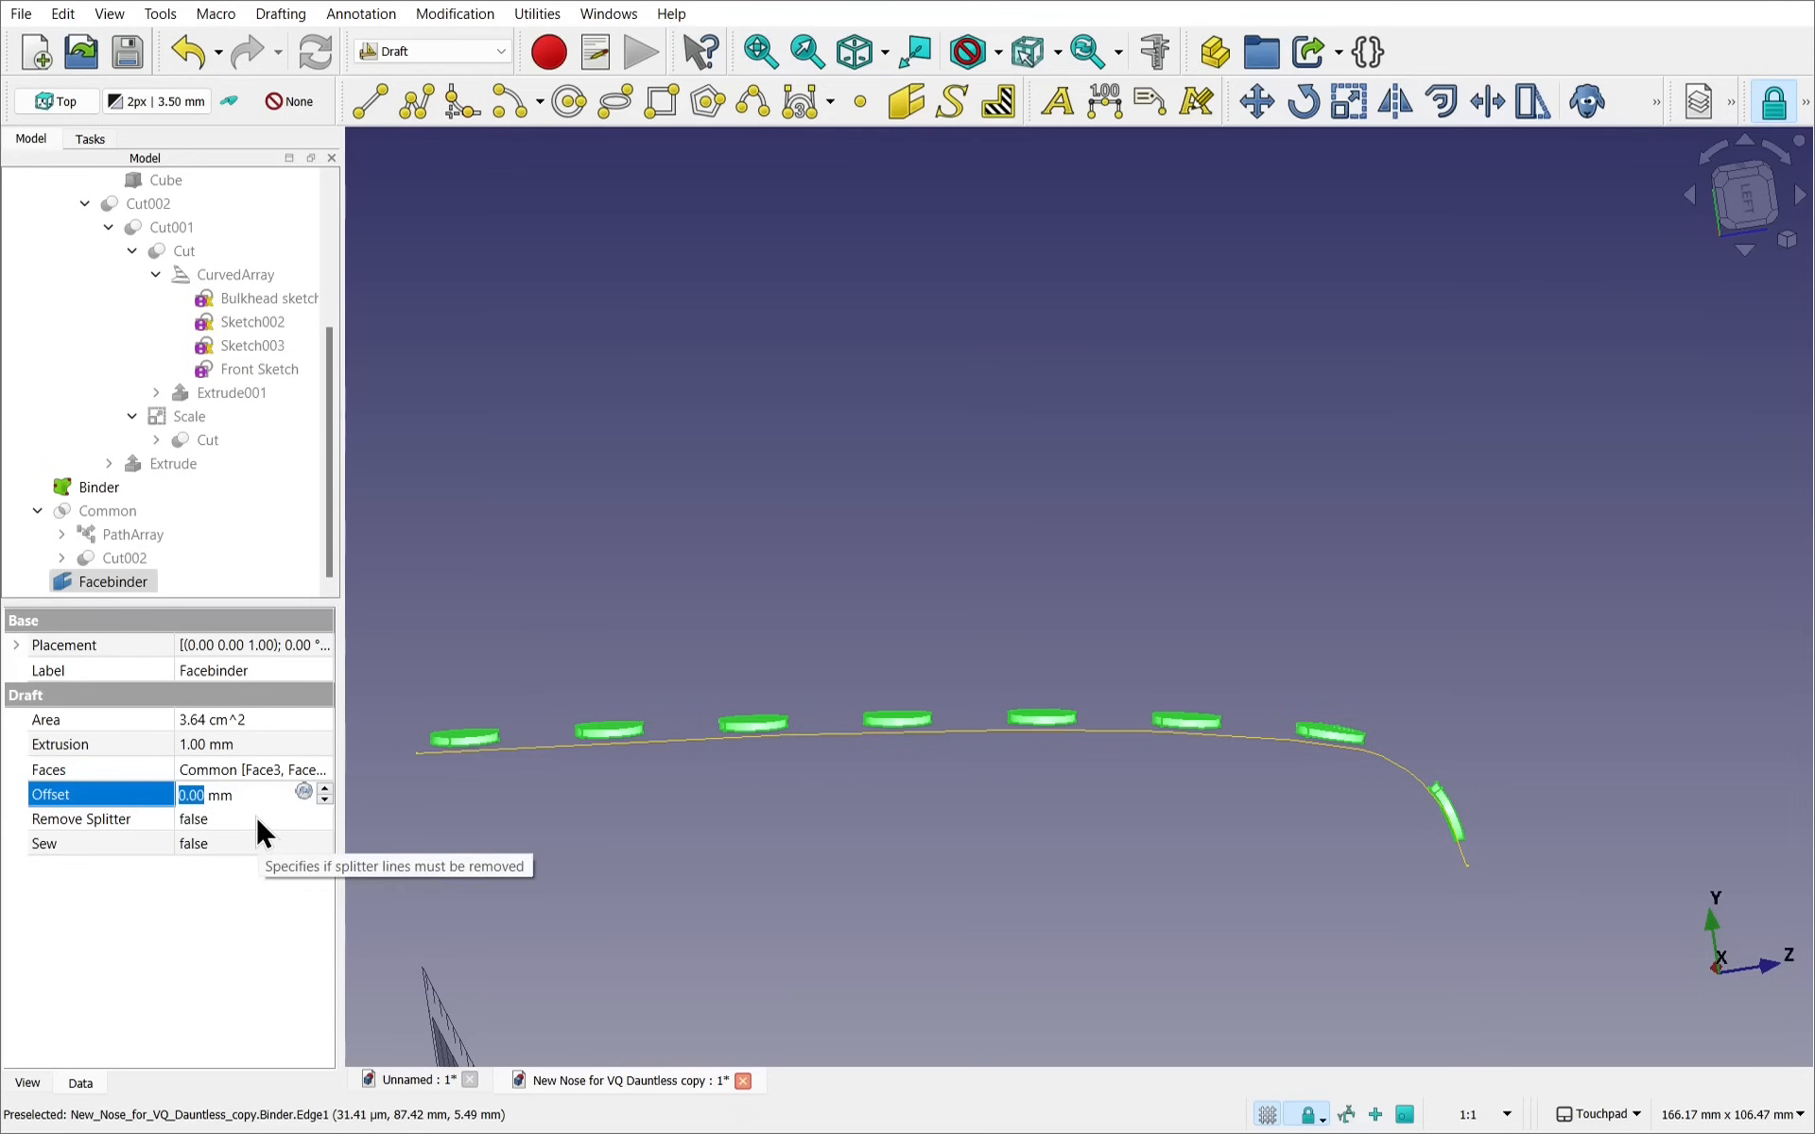
{"action": "type", "text": "-0.5"}
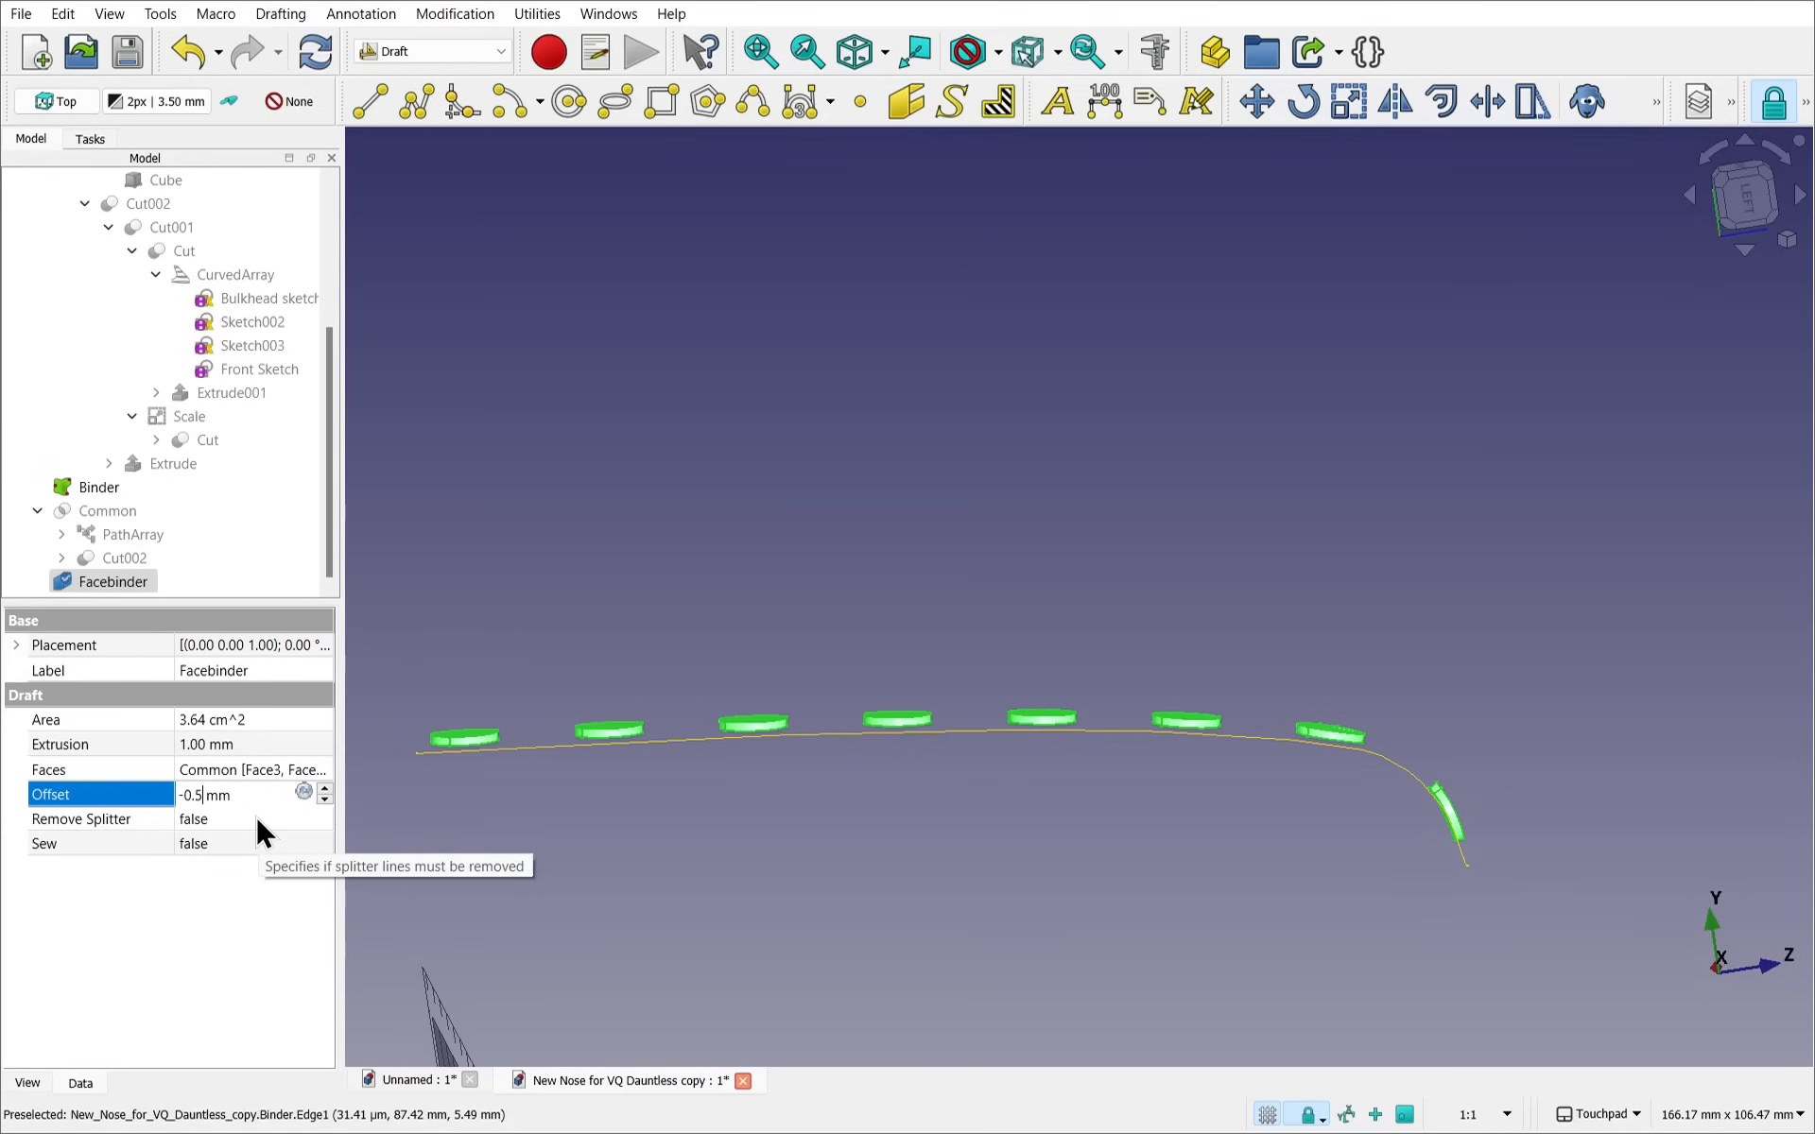
{"action": "key", "text": "Return"}
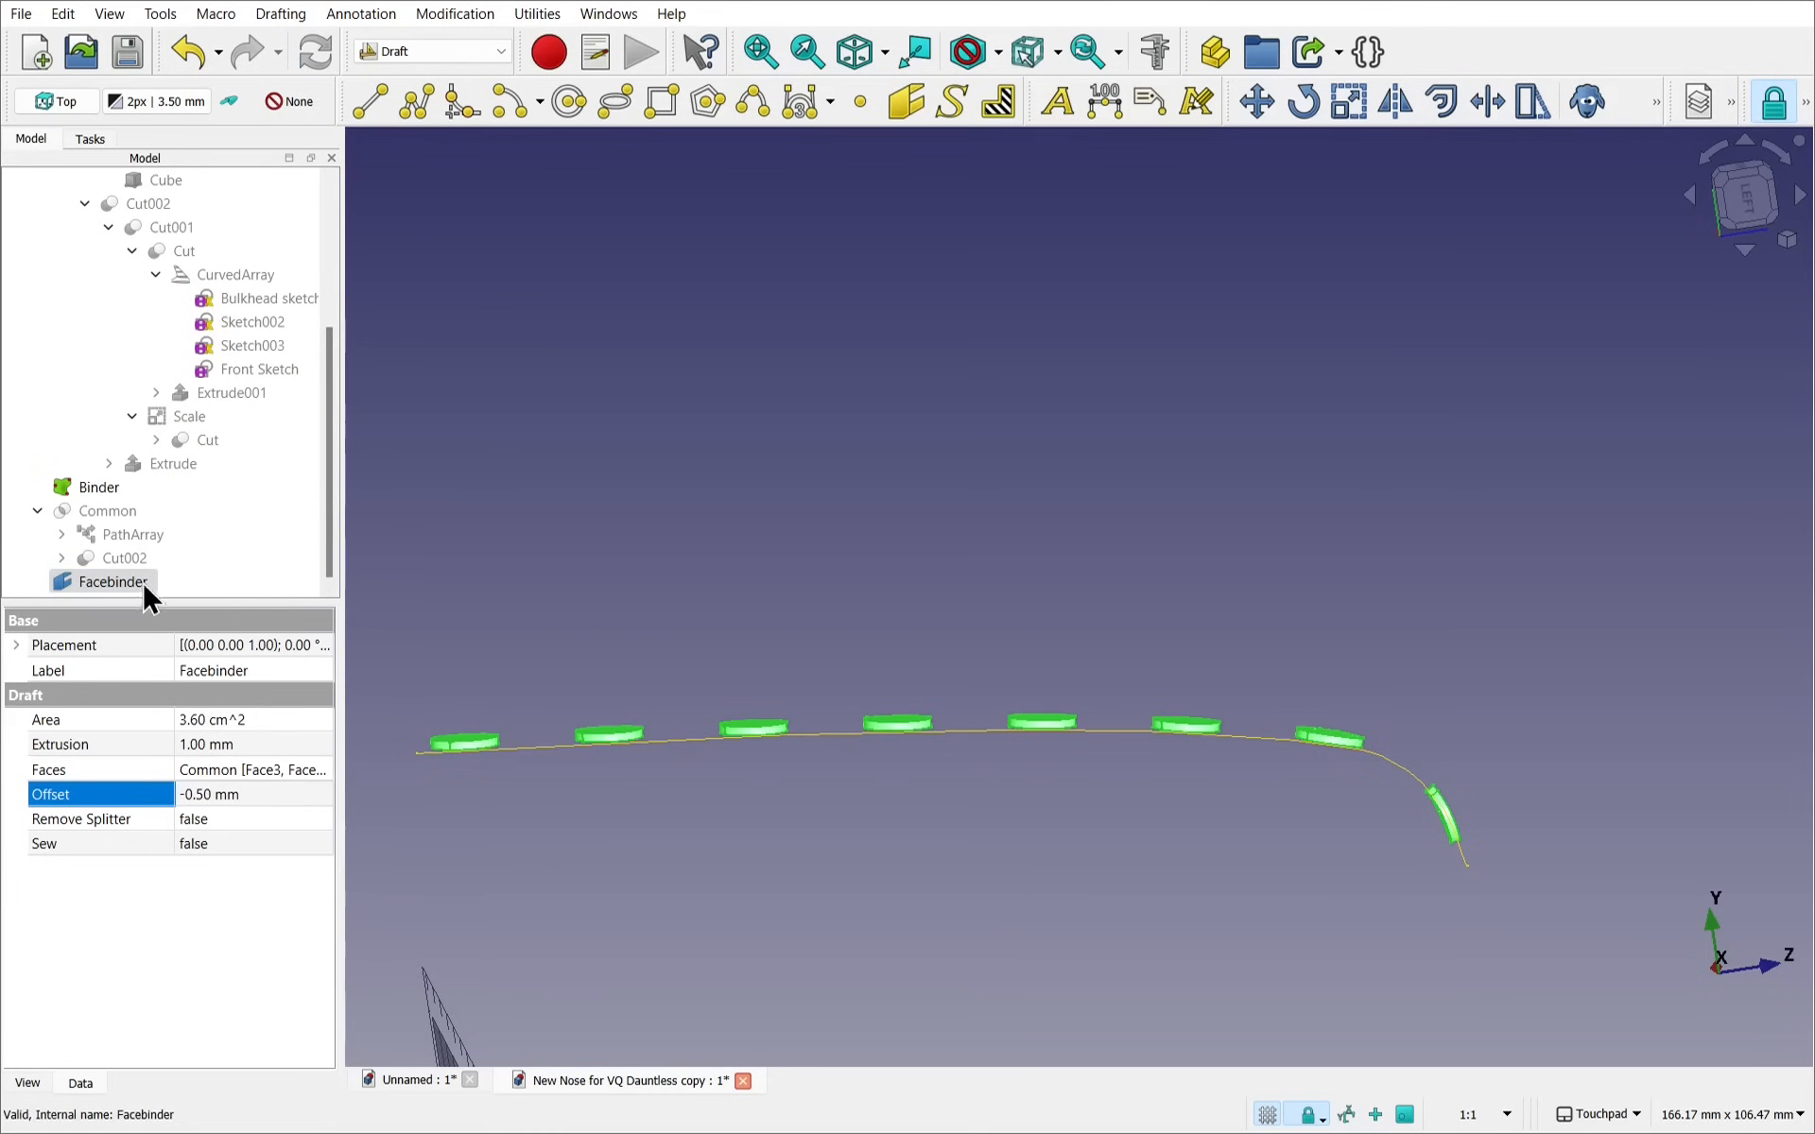
Show the Cut002 cowl body under the Common intersection and check how the discs sit on its surface
{"action": "left_click", "coordinate": [124, 559]}
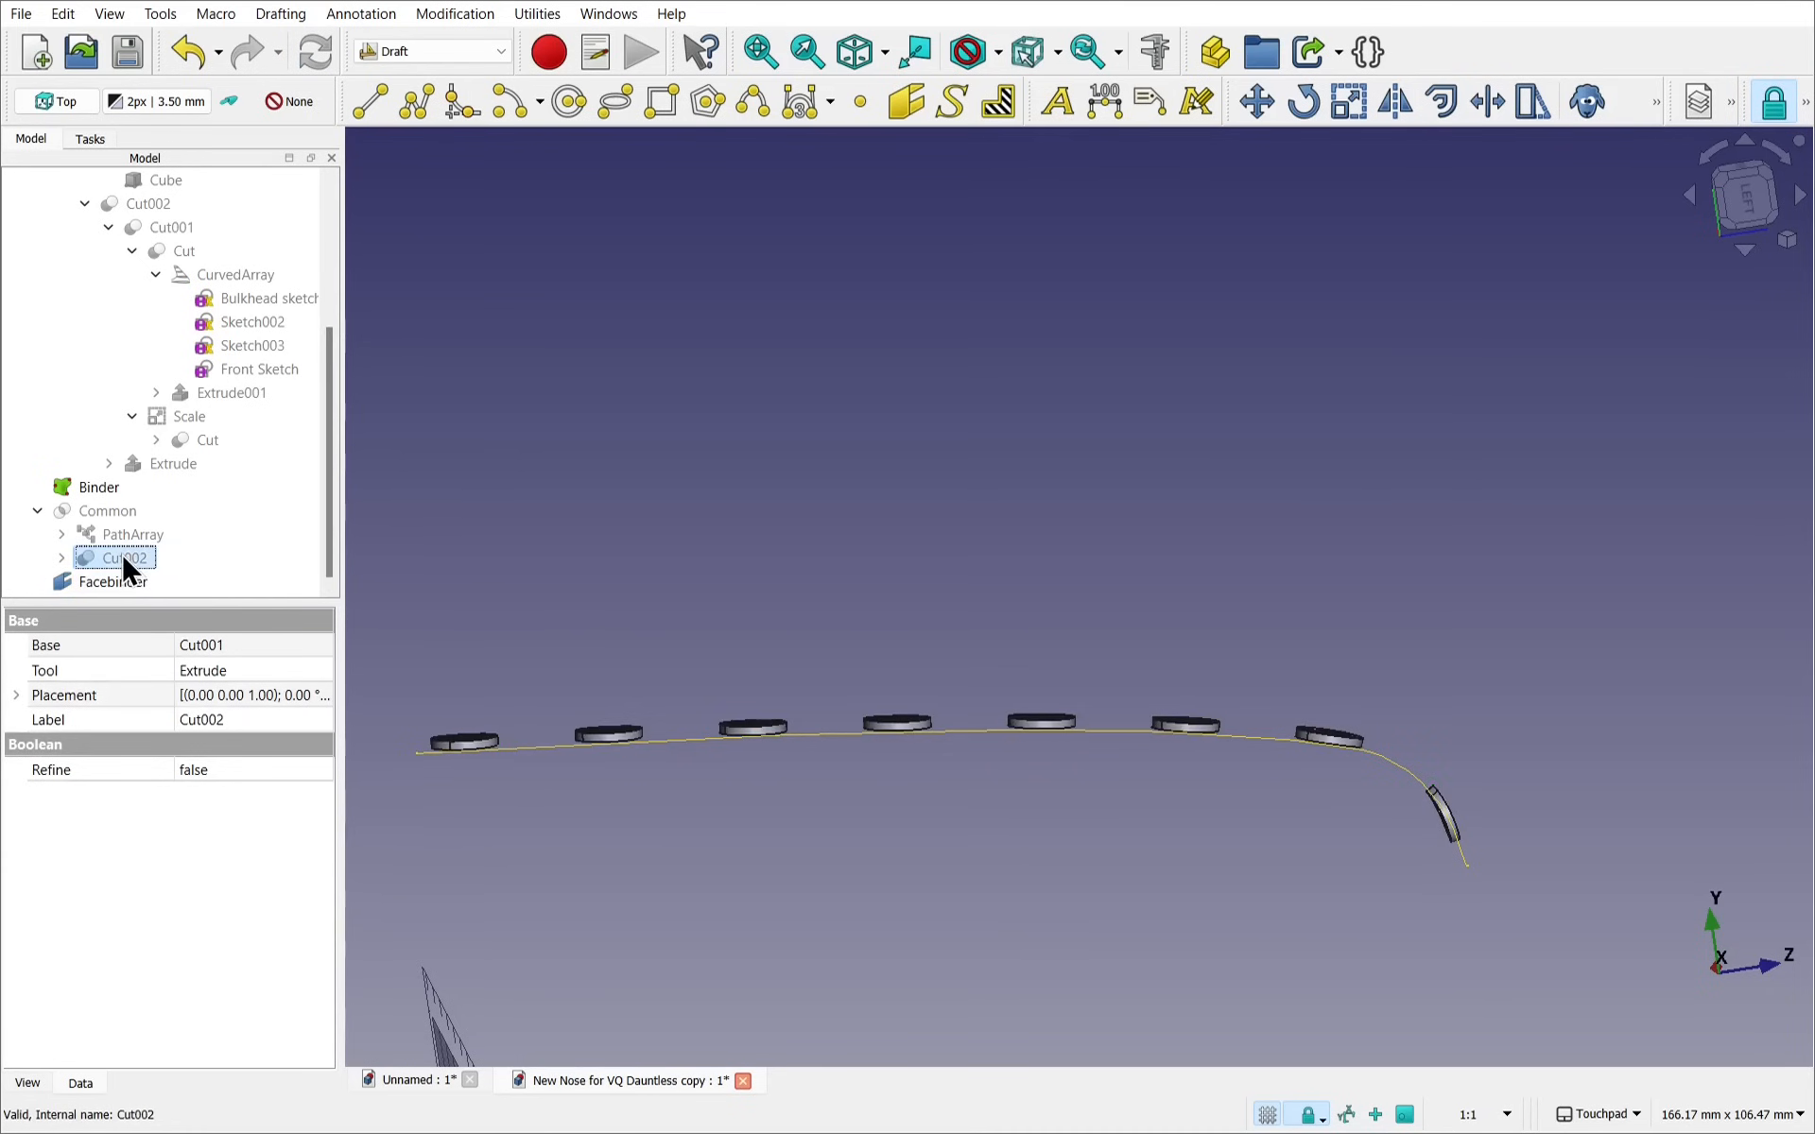
{"action": "key", "text": "space"}
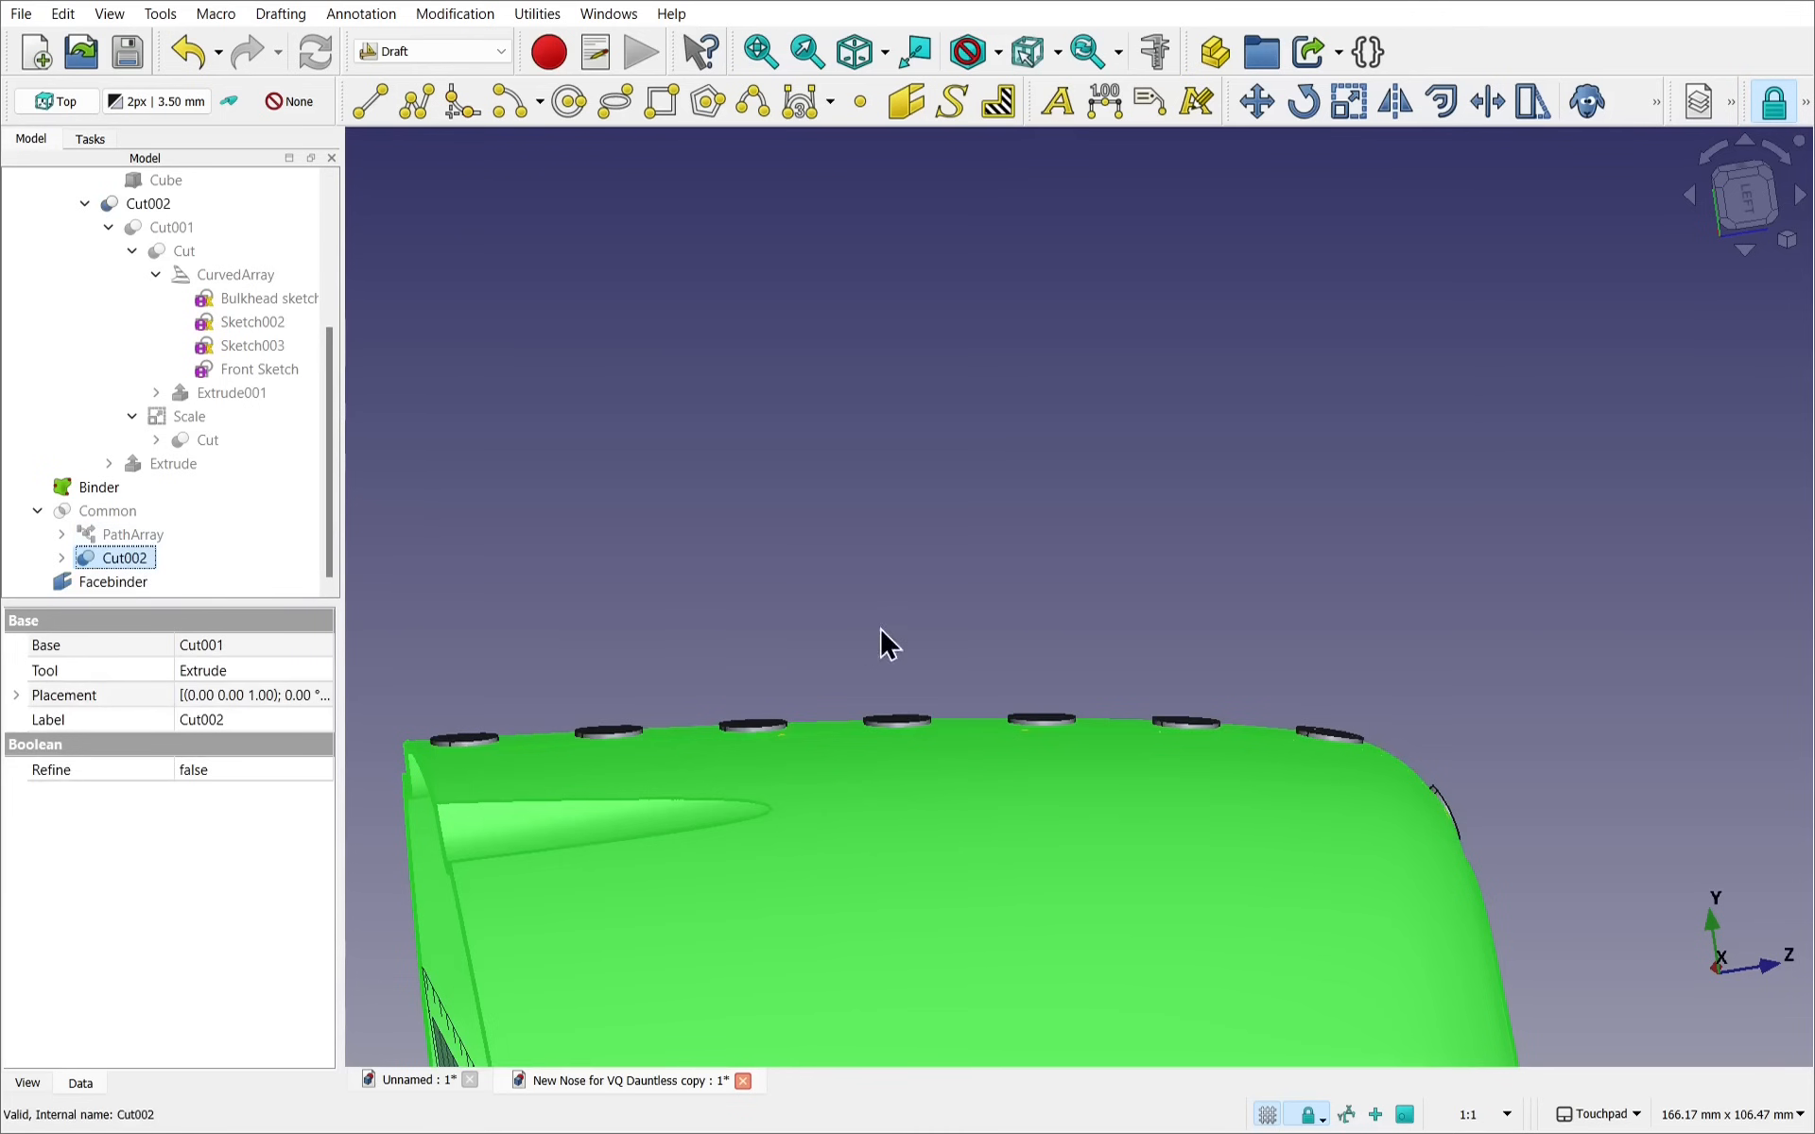
{"action": "left_click_drag", "start_coordinate": [939, 650], "coordinate": [866, 839], "text": "alt"}
{"action": "left_click", "coordinate": [441, 551]}
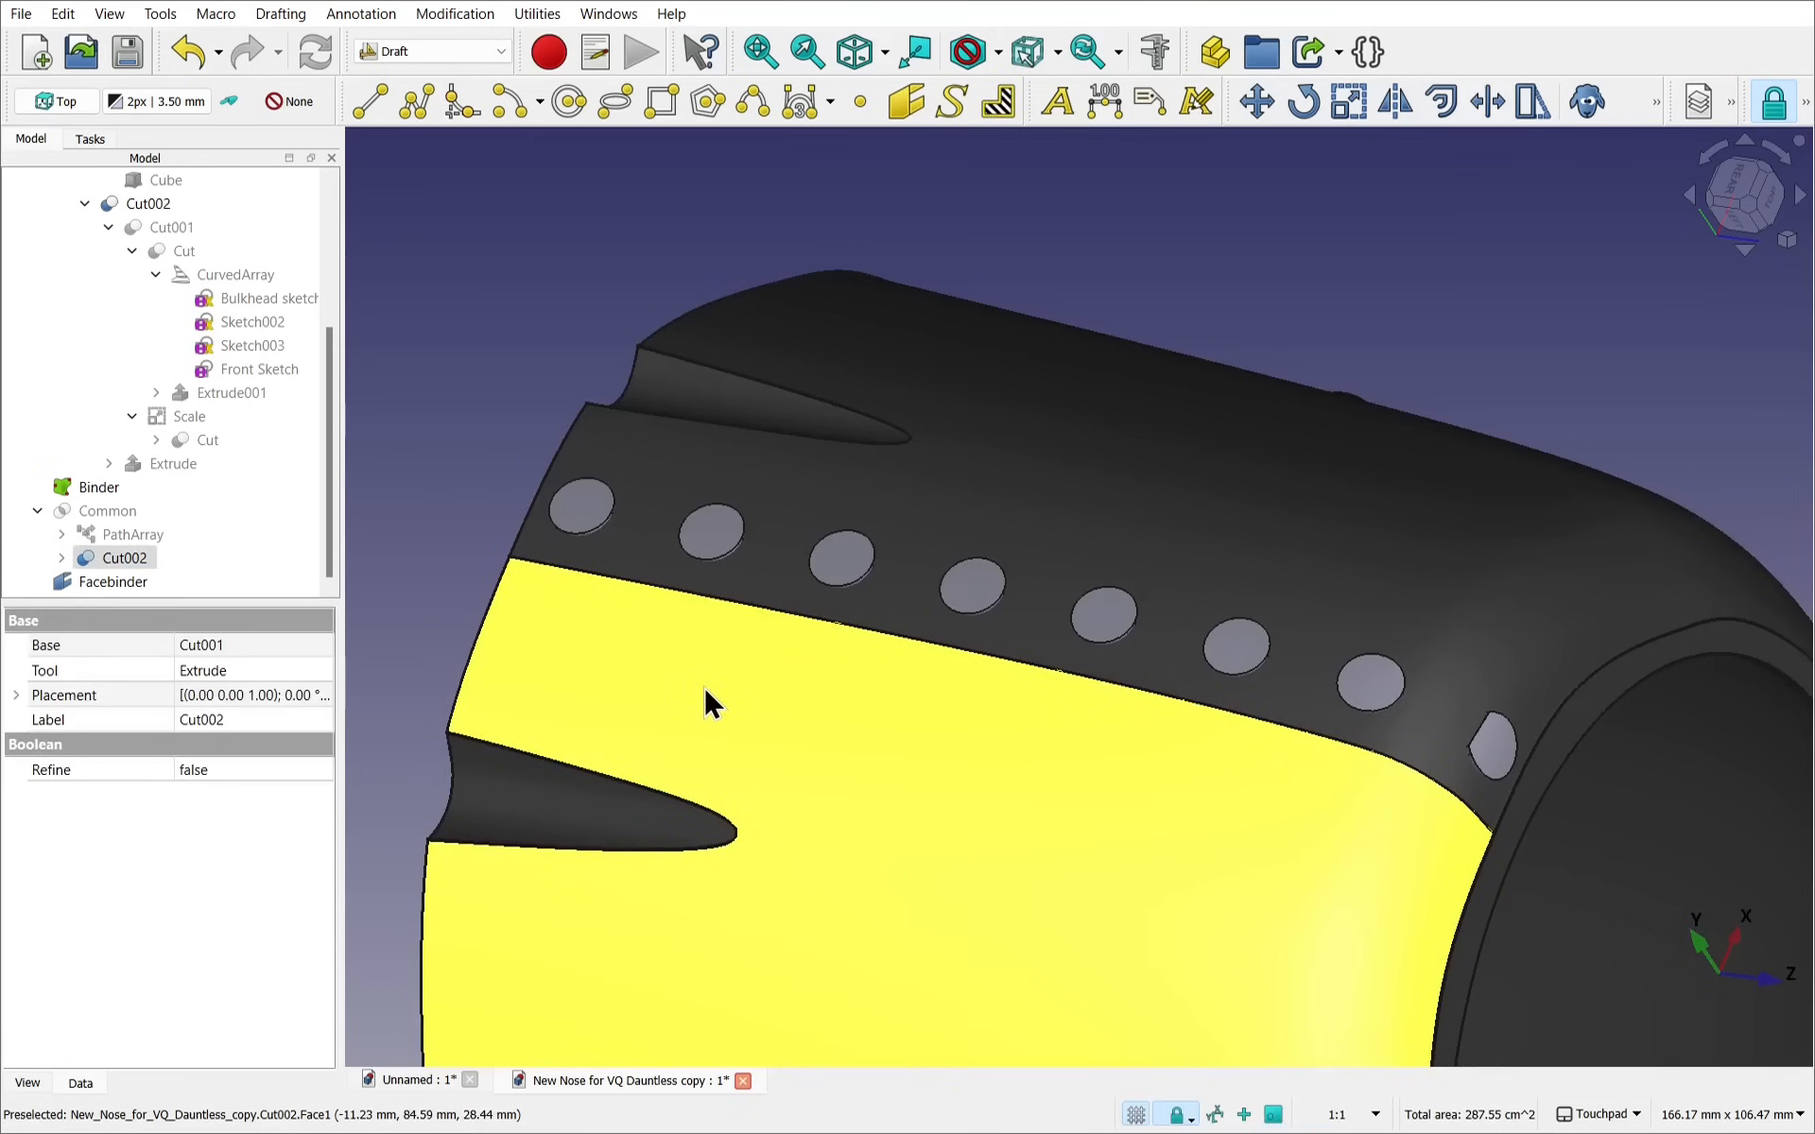
Switch to the Part workbench and subtract the Facebinder discs from the Cut002 cowl body with a Boolean Cut
{"action": "left_click", "coordinate": [681, 697]}
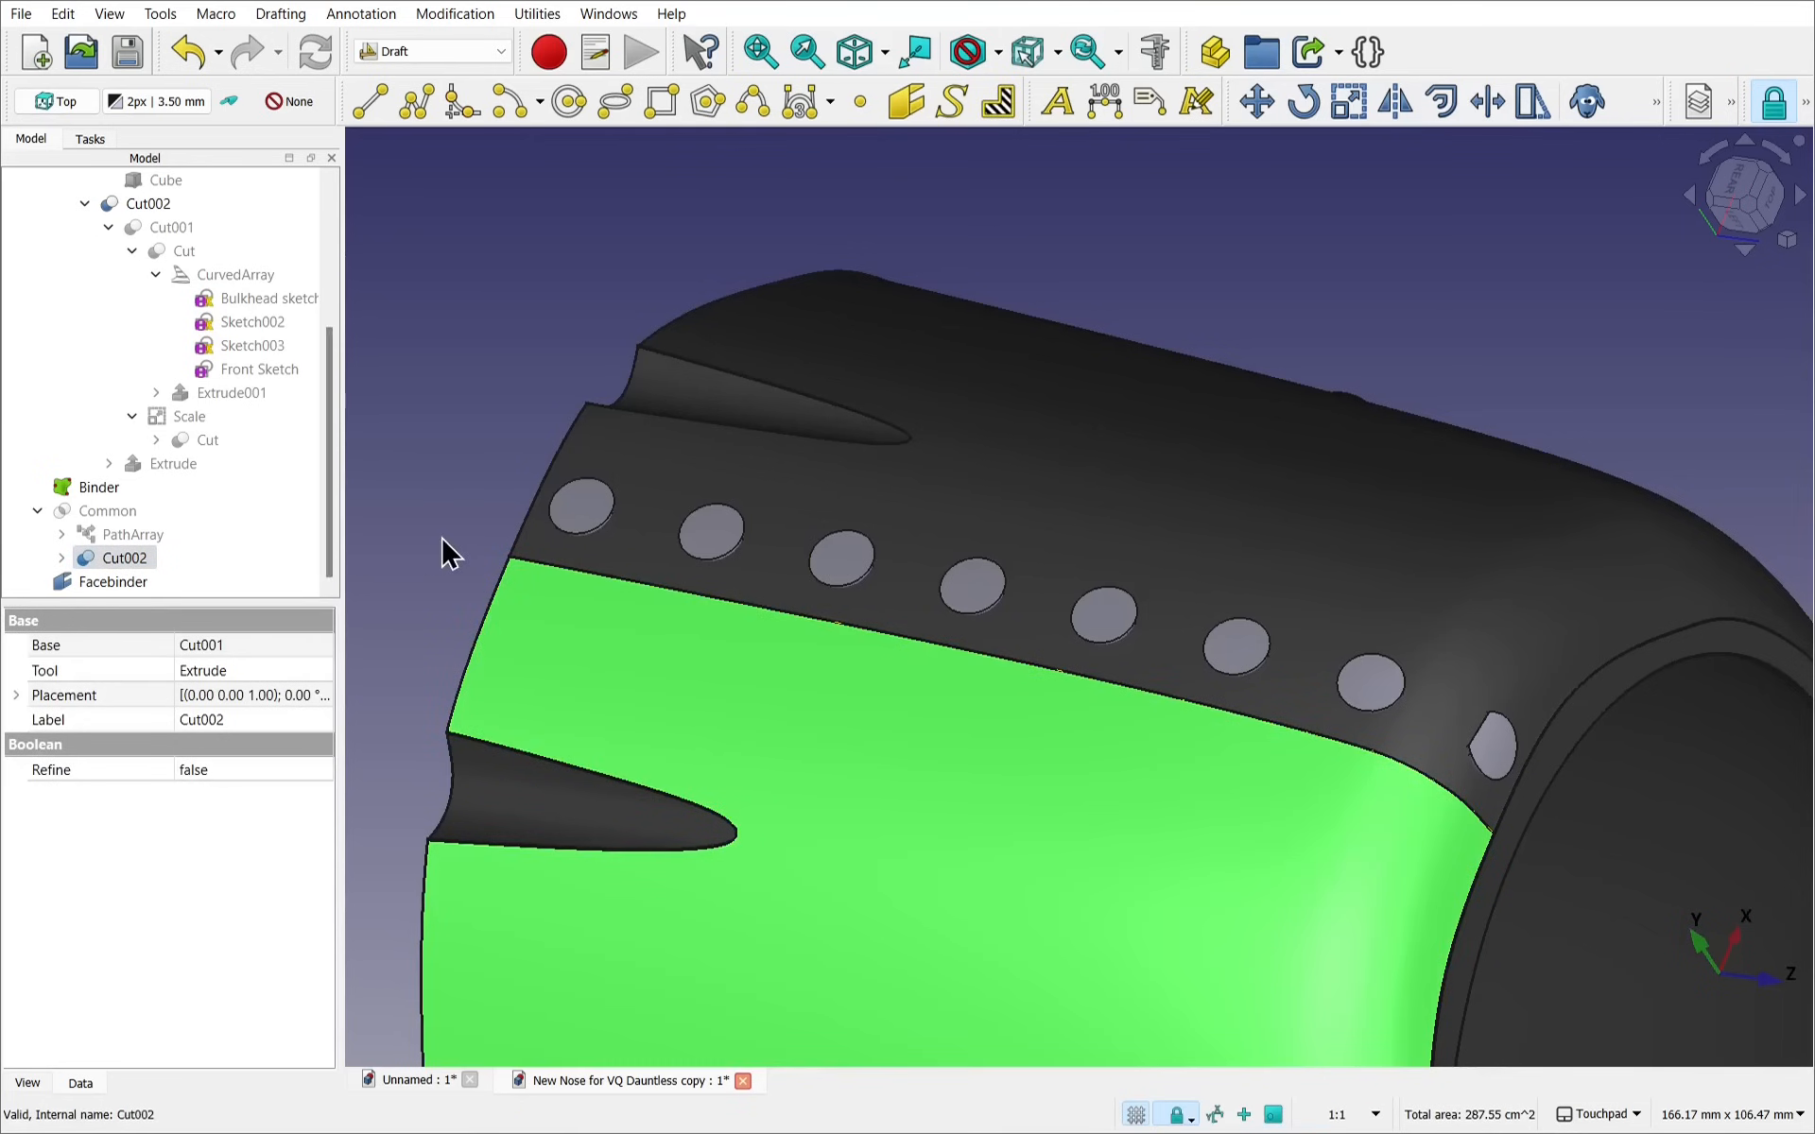
{"action": "left_click", "coordinate": [113, 584], "text": "ctrl"}
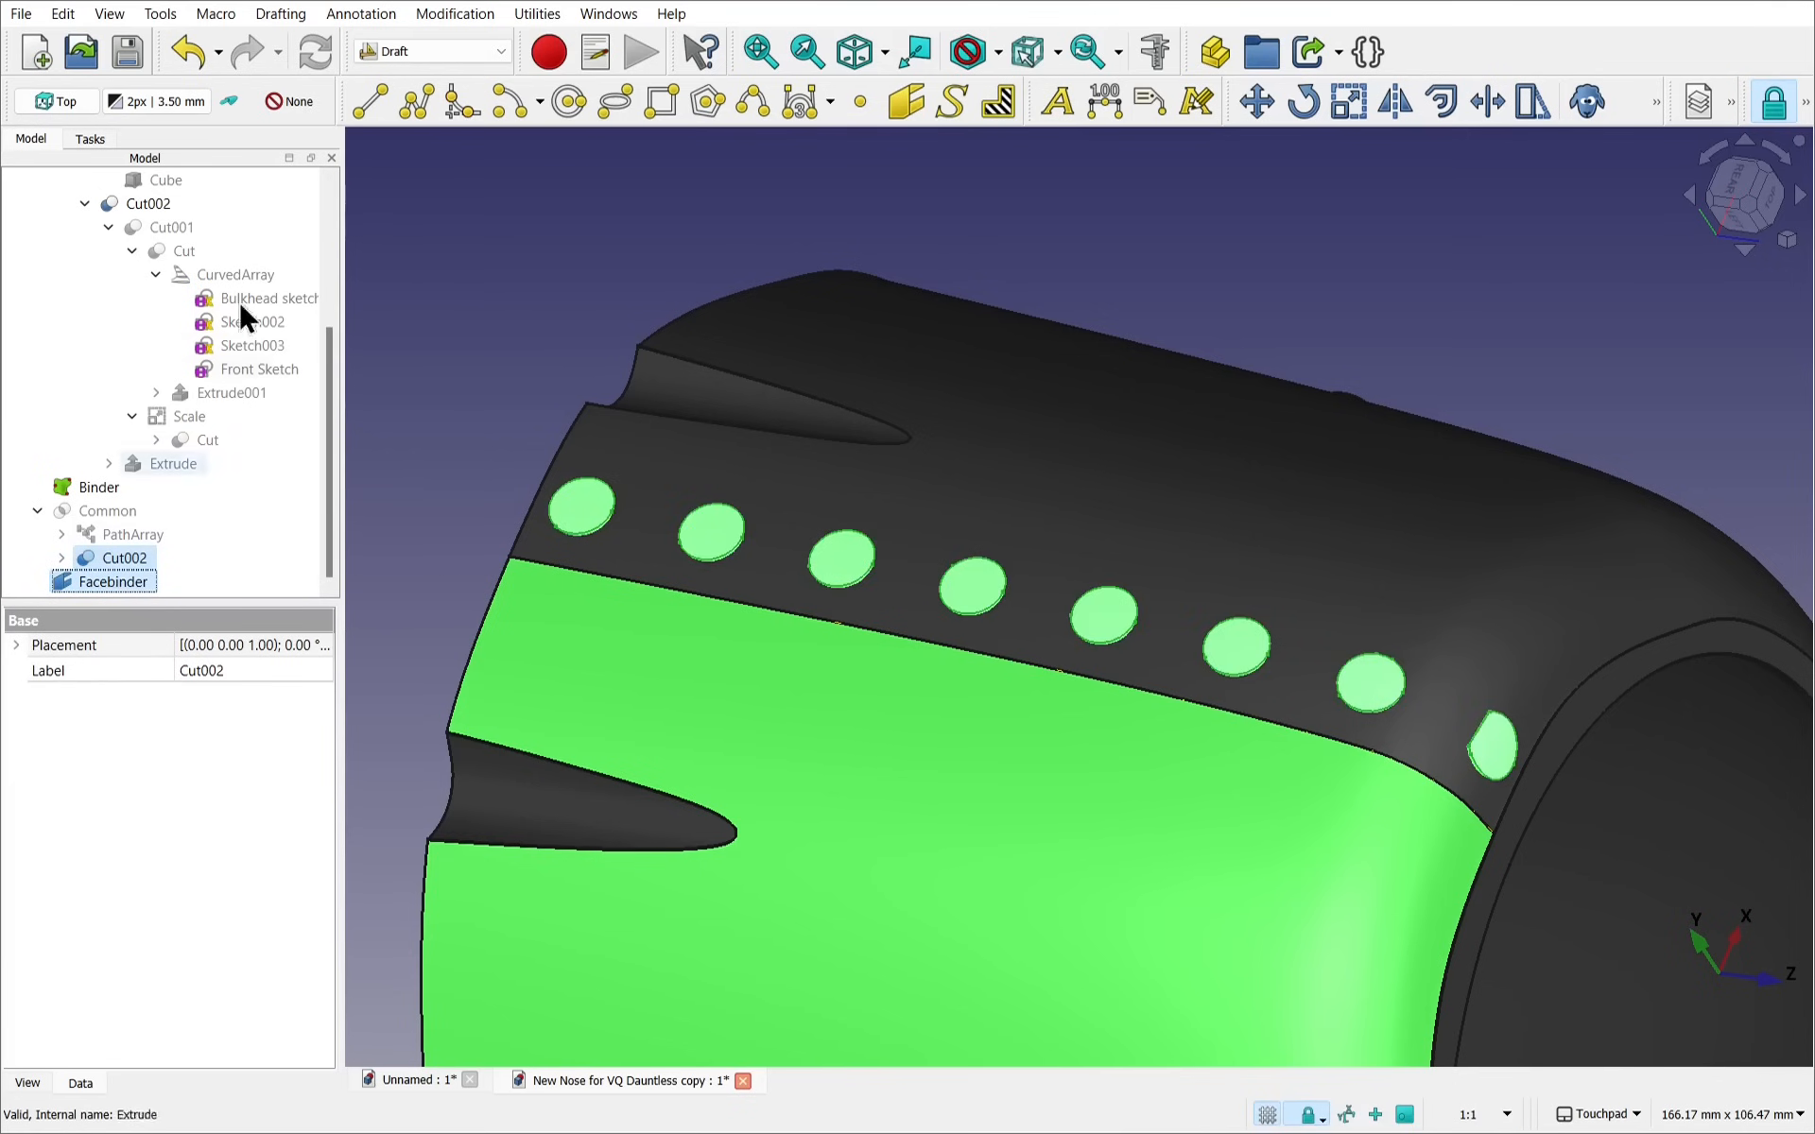
{"action": "left_click", "coordinate": [408, 52]}
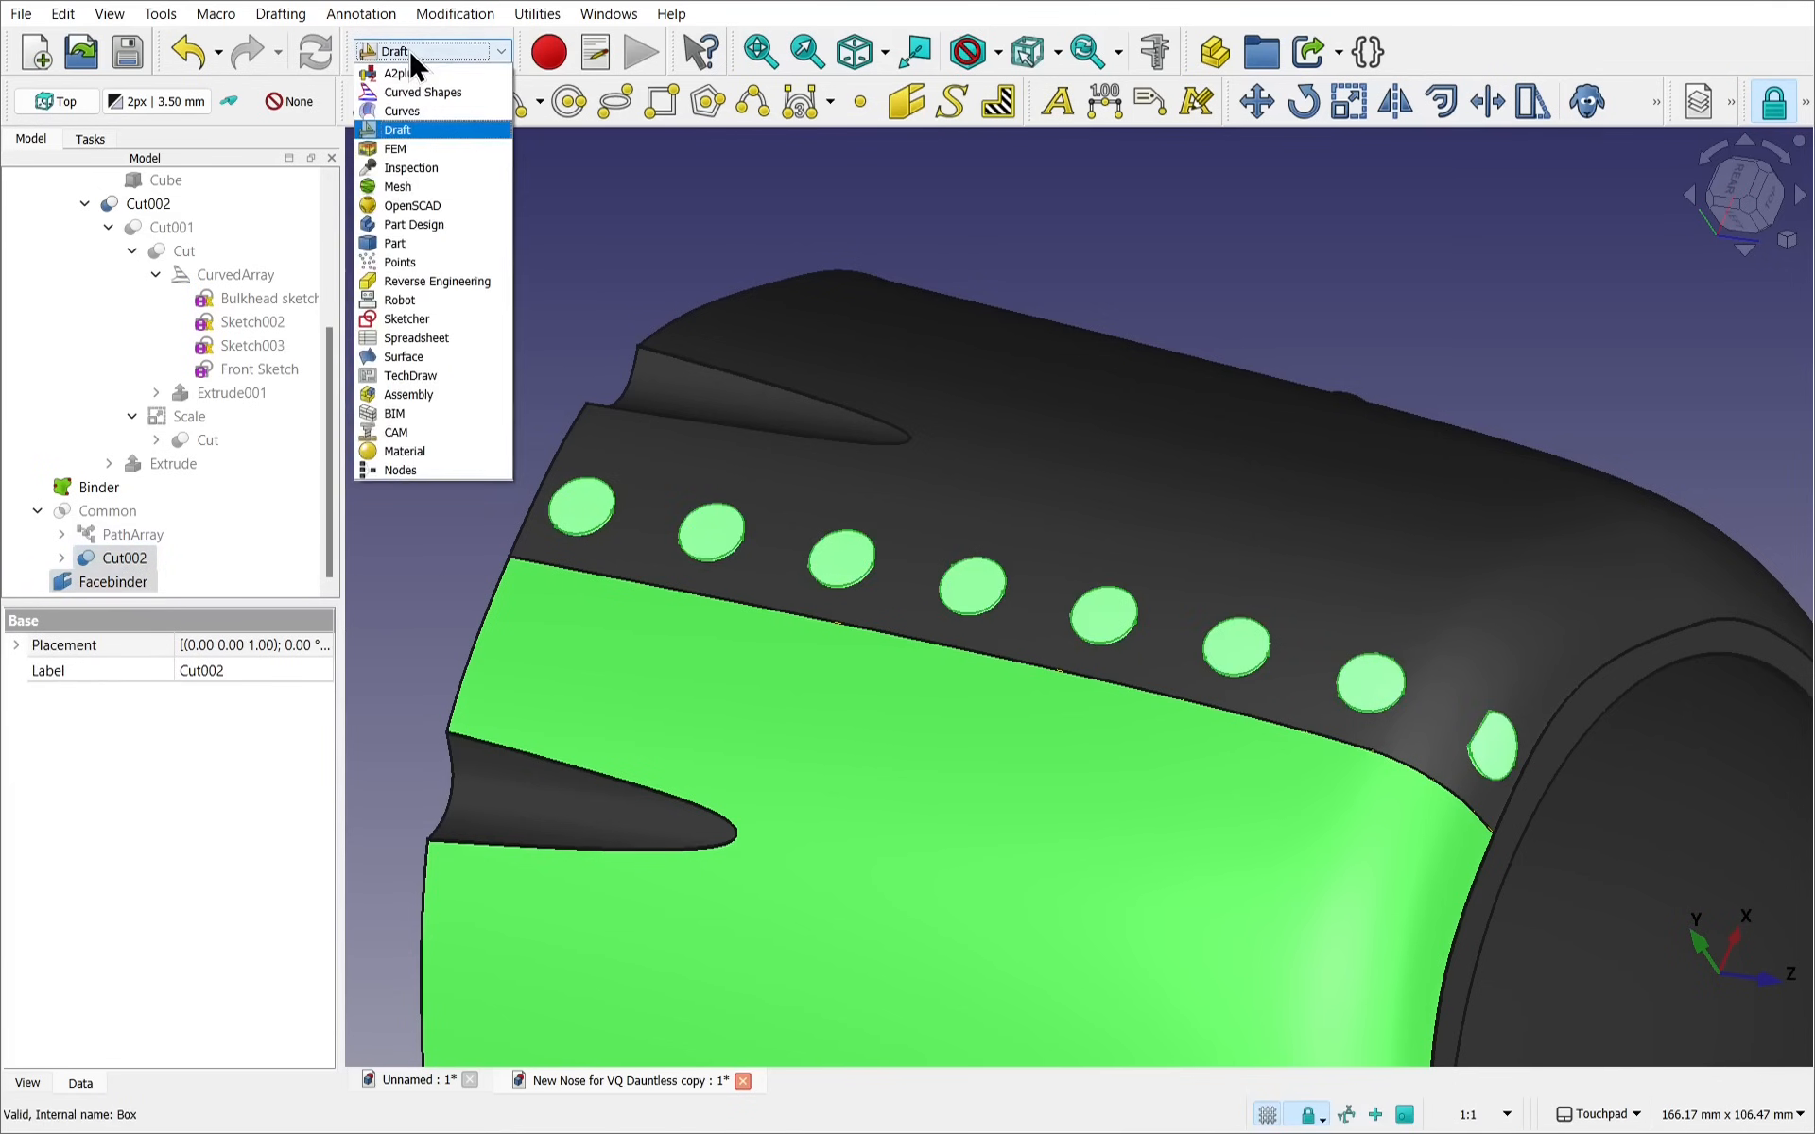
{"action": "left_click", "coordinate": [416, 242]}
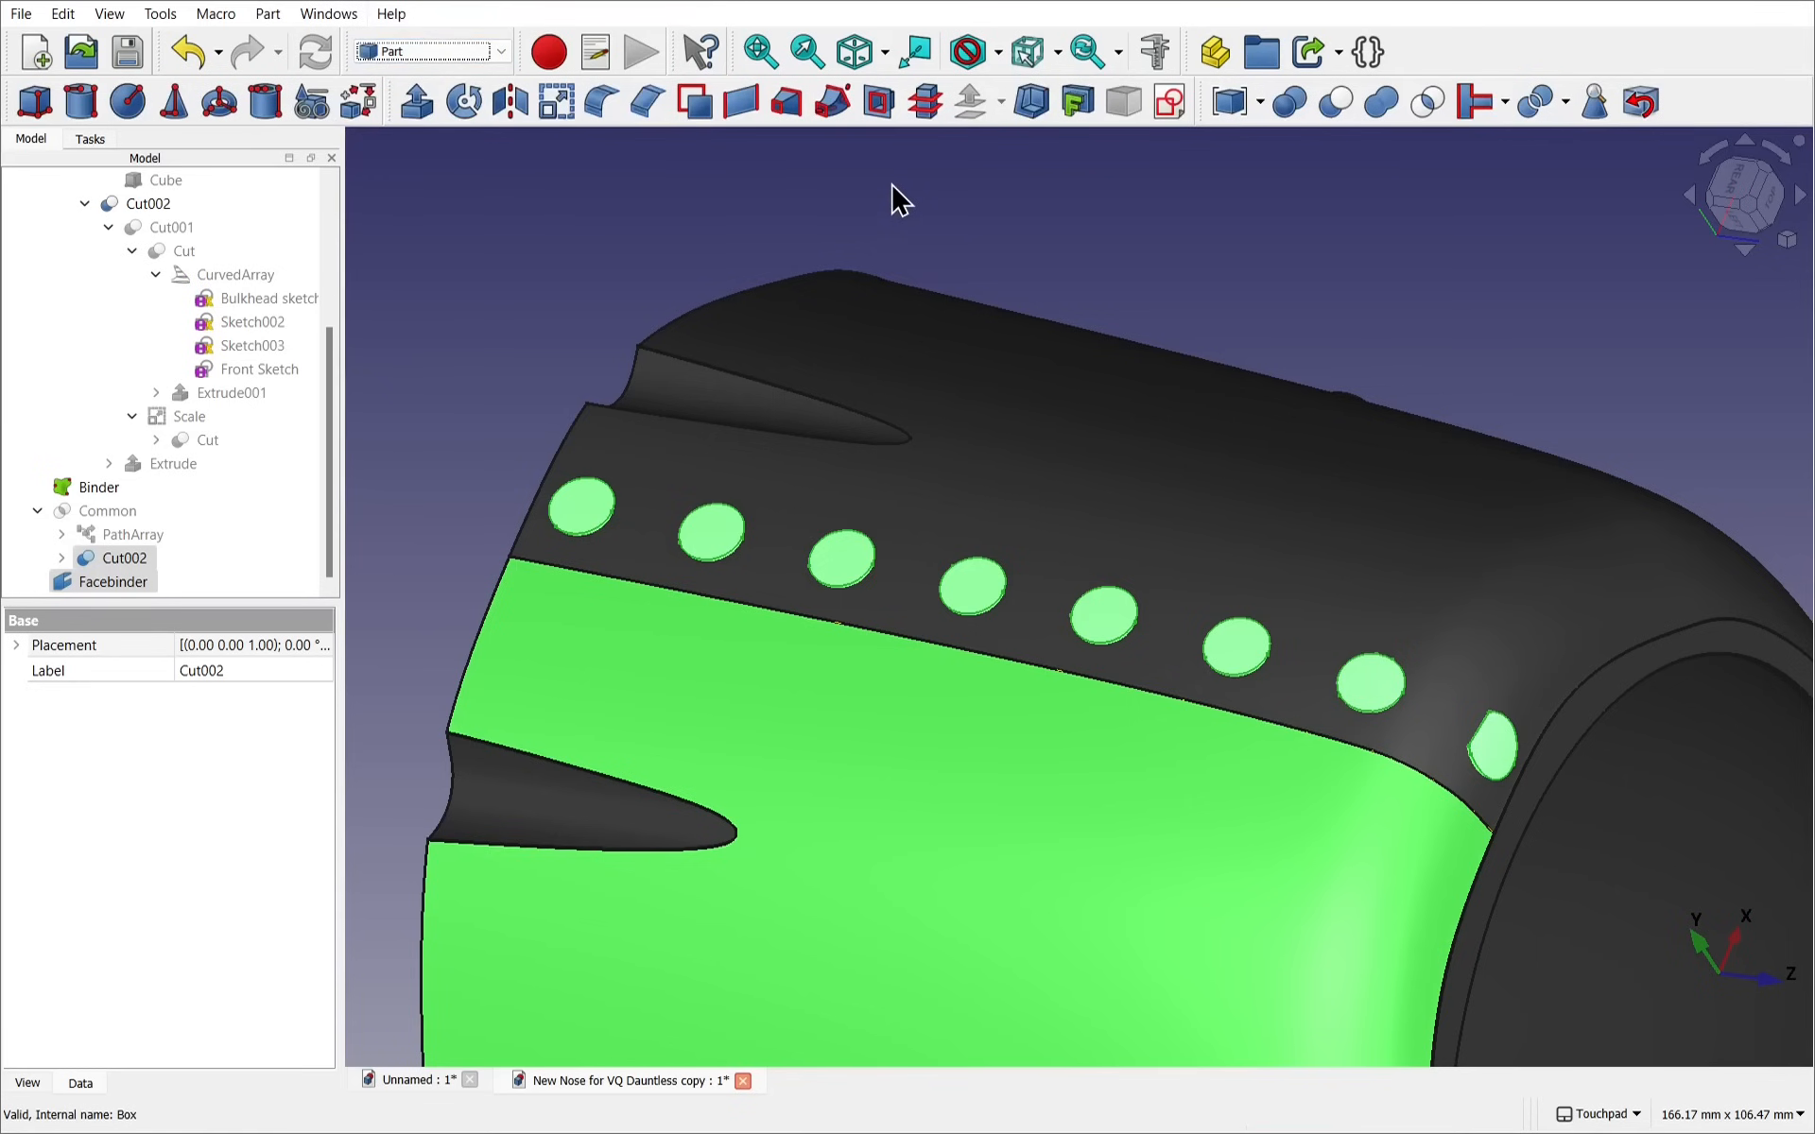
{"action": "left_click", "coordinate": [1332, 106]}
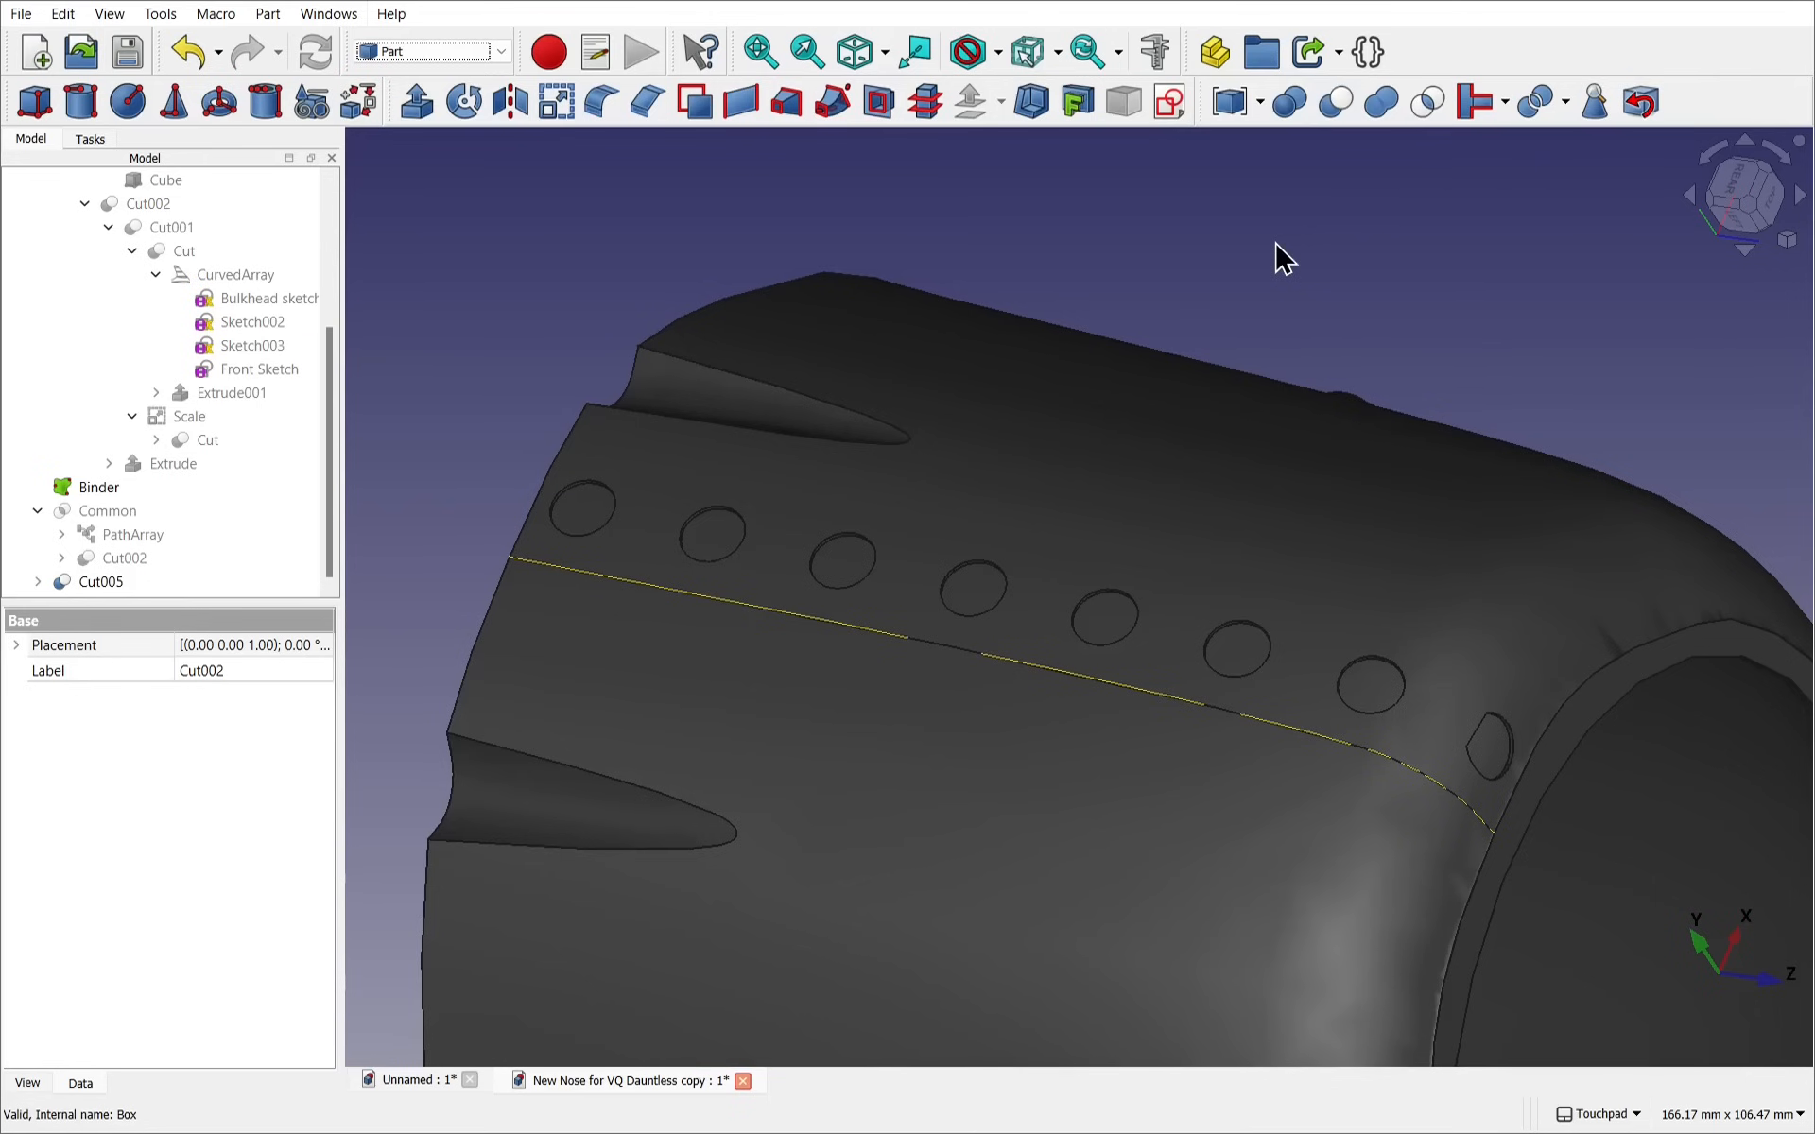
Examine the row of circular recesses on the cut cowl up close and from several angles
{"action": "scroll", "coordinate": [1137, 640], "scroll_direction": "down", "scroll_amount": 3}
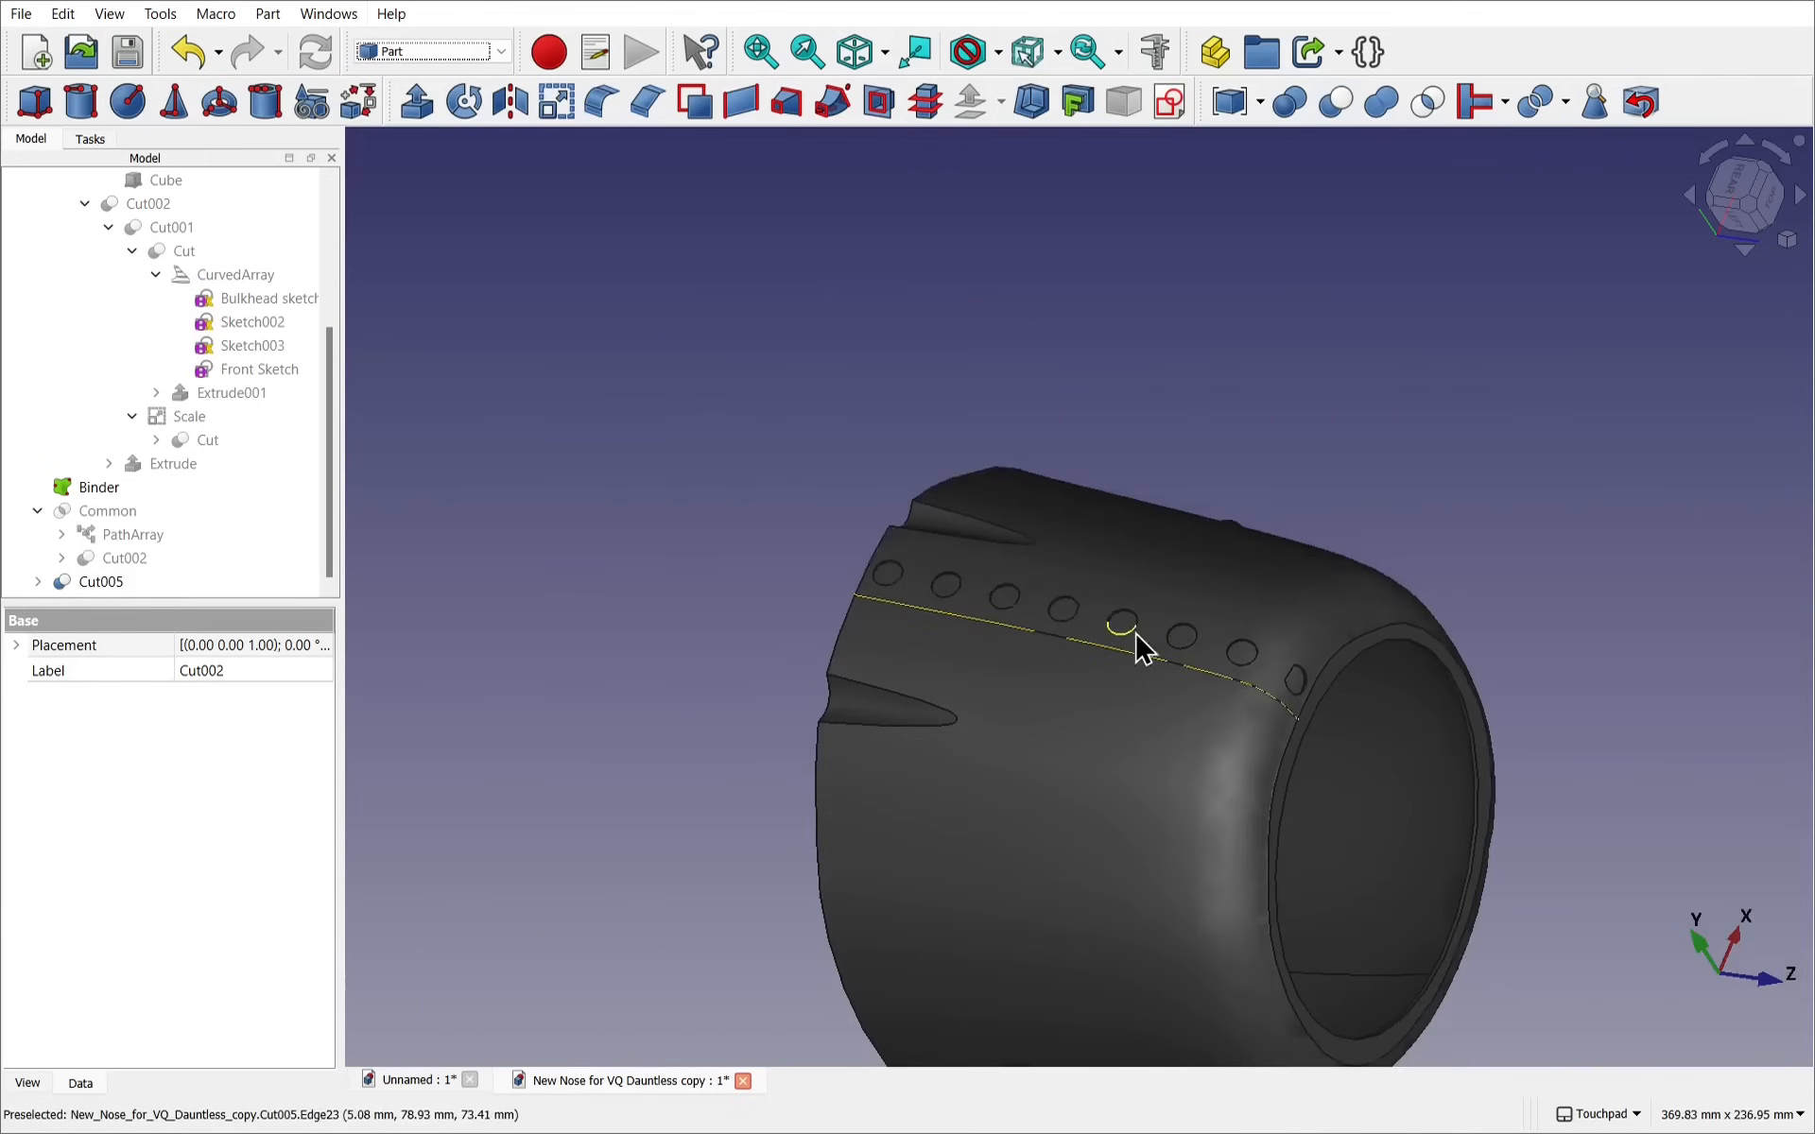
{"action": "scroll", "coordinate": [1131, 633], "scroll_direction": "up", "scroll_amount": 6}
{"action": "scroll", "coordinate": [1130, 633], "scroll_direction": "up", "scroll_amount": 2}
{"action": "left_click_drag", "start_coordinate": [1131, 632], "coordinate": [1466, 639], "text": "shift"}
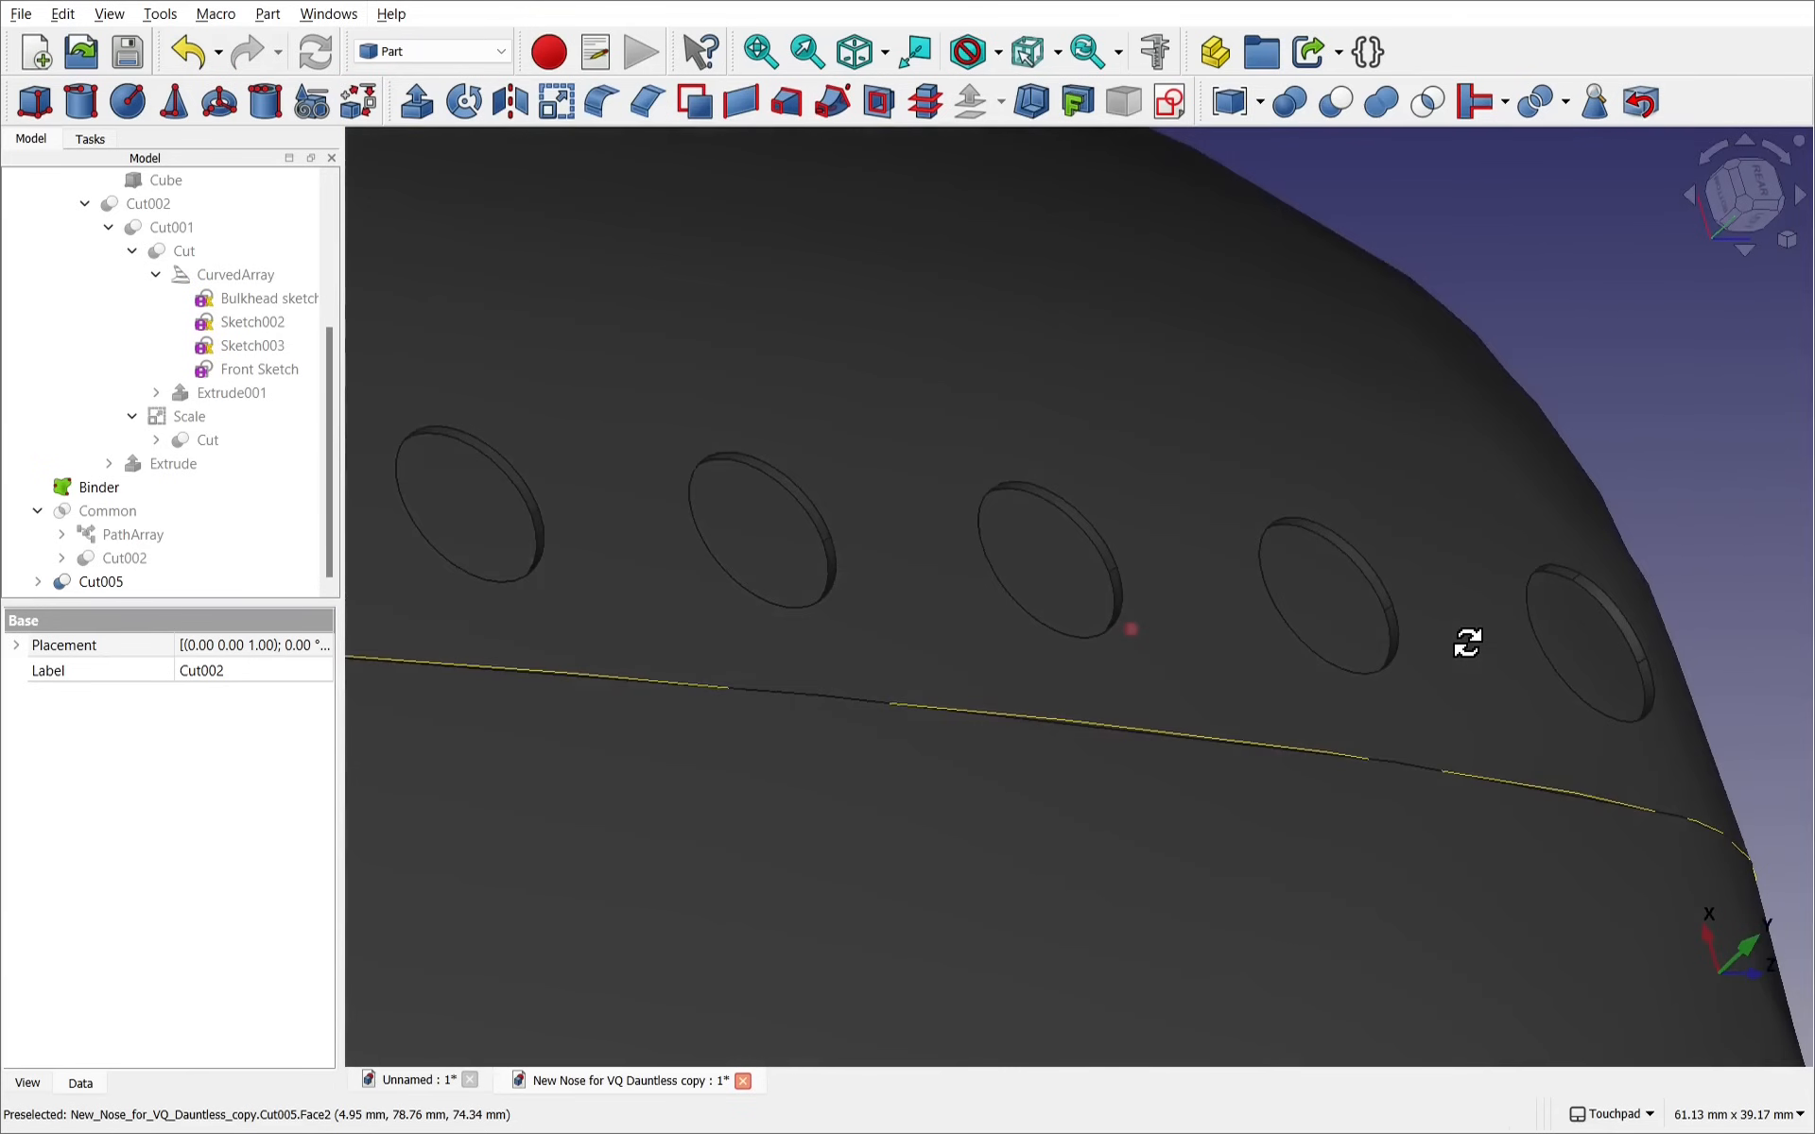
{"action": "left_click", "coordinate": [1465, 642]}
{"action": "scroll", "coordinate": [1417, 642], "scroll_direction": "down", "scroll_amount": 8}
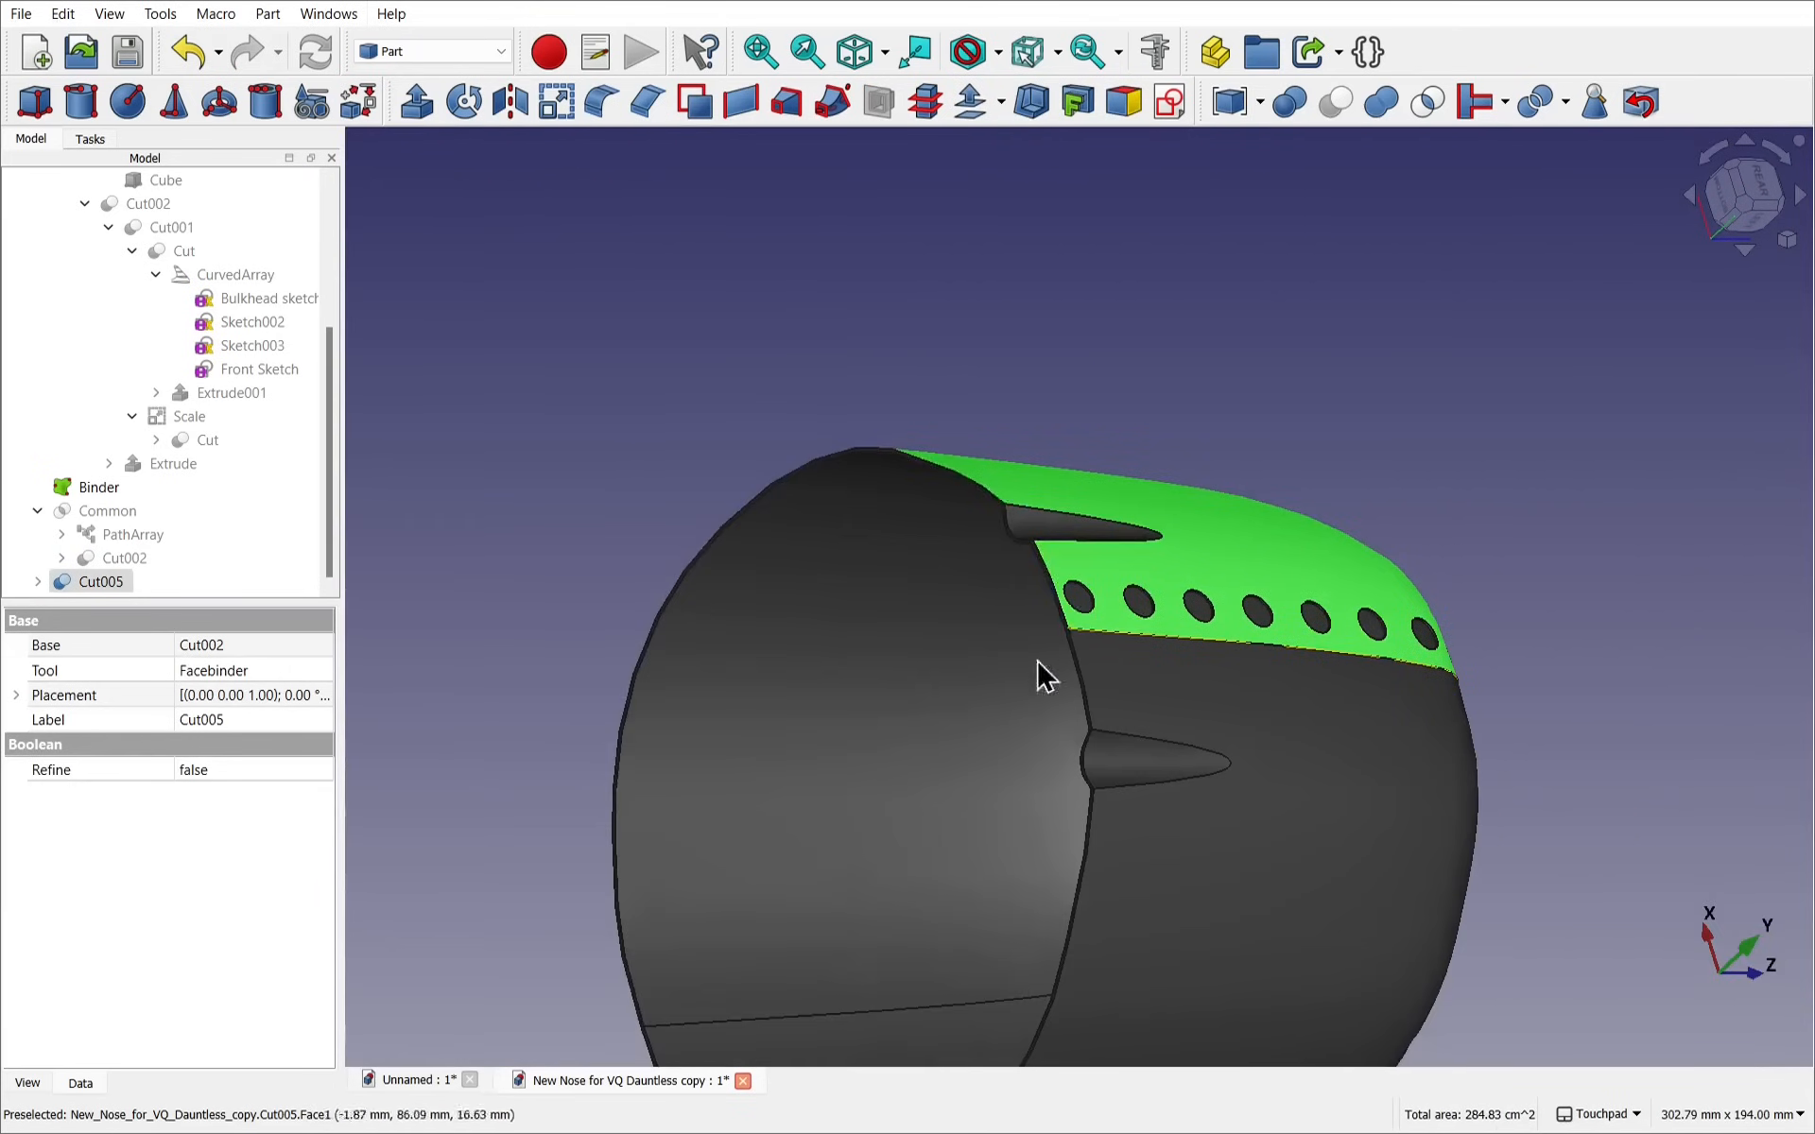
{"action": "left_click_drag", "start_coordinate": [1104, 386], "coordinate": [985, 412], "text": "shift"}
{"action": "left_click", "coordinate": [979, 389]}
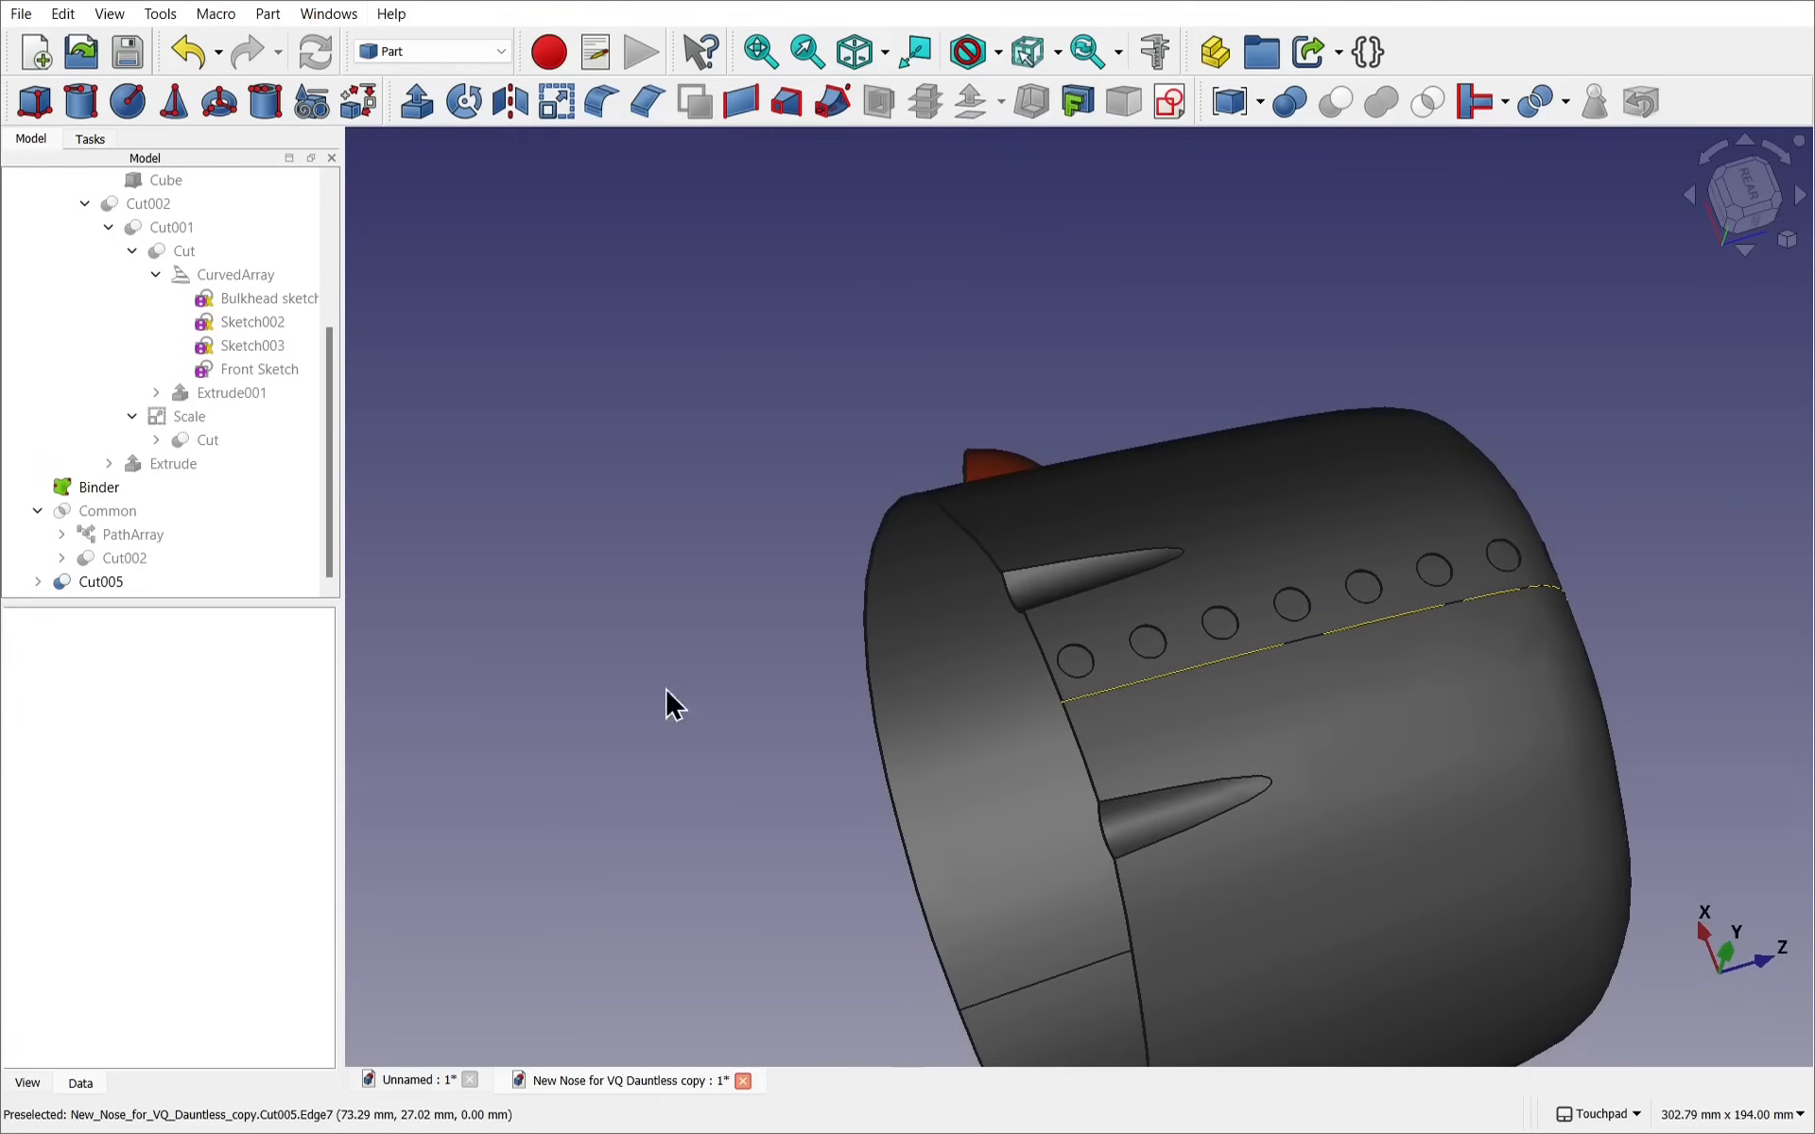
{"action": "left_click_drag", "start_coordinate": [1081, 580], "coordinate": [1033, 558], "text": "shift"}
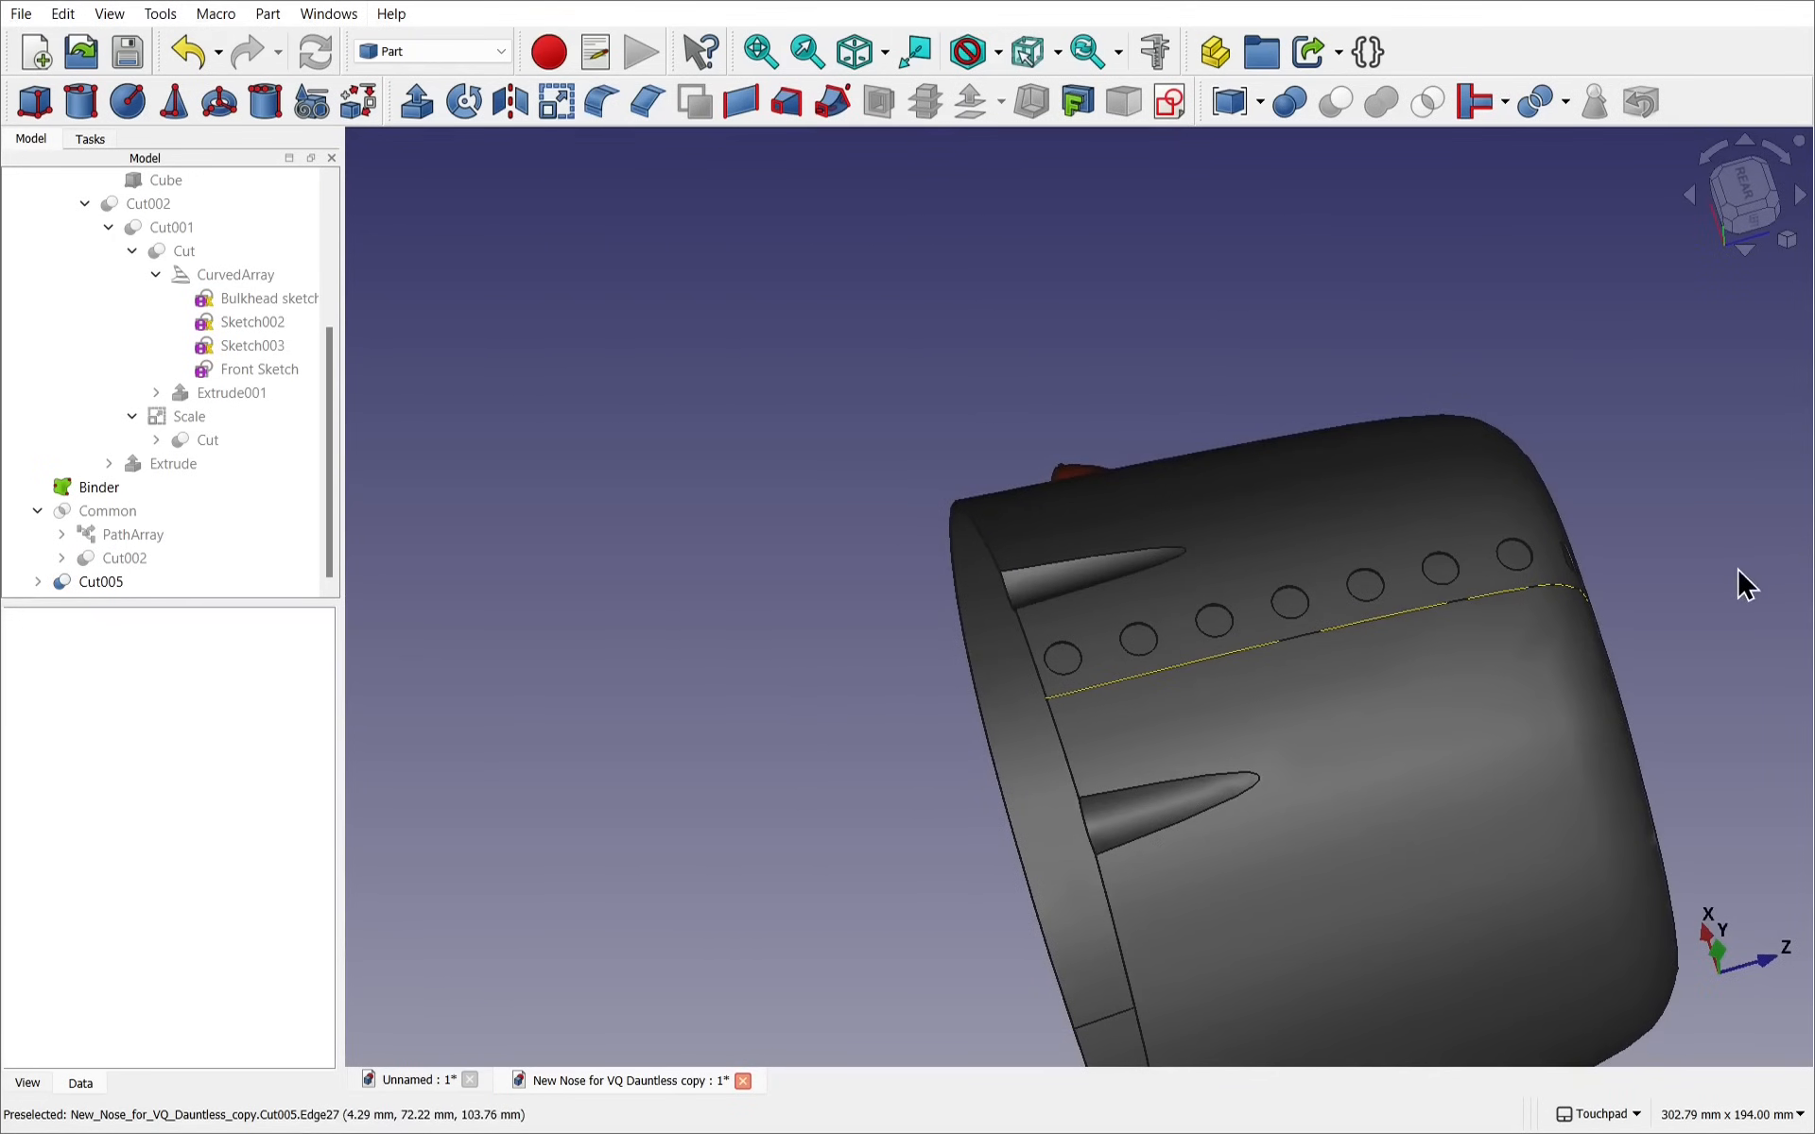
{"action": "left_click_drag", "start_coordinate": [1746, 586], "coordinate": [1263, 499], "text": "shift"}
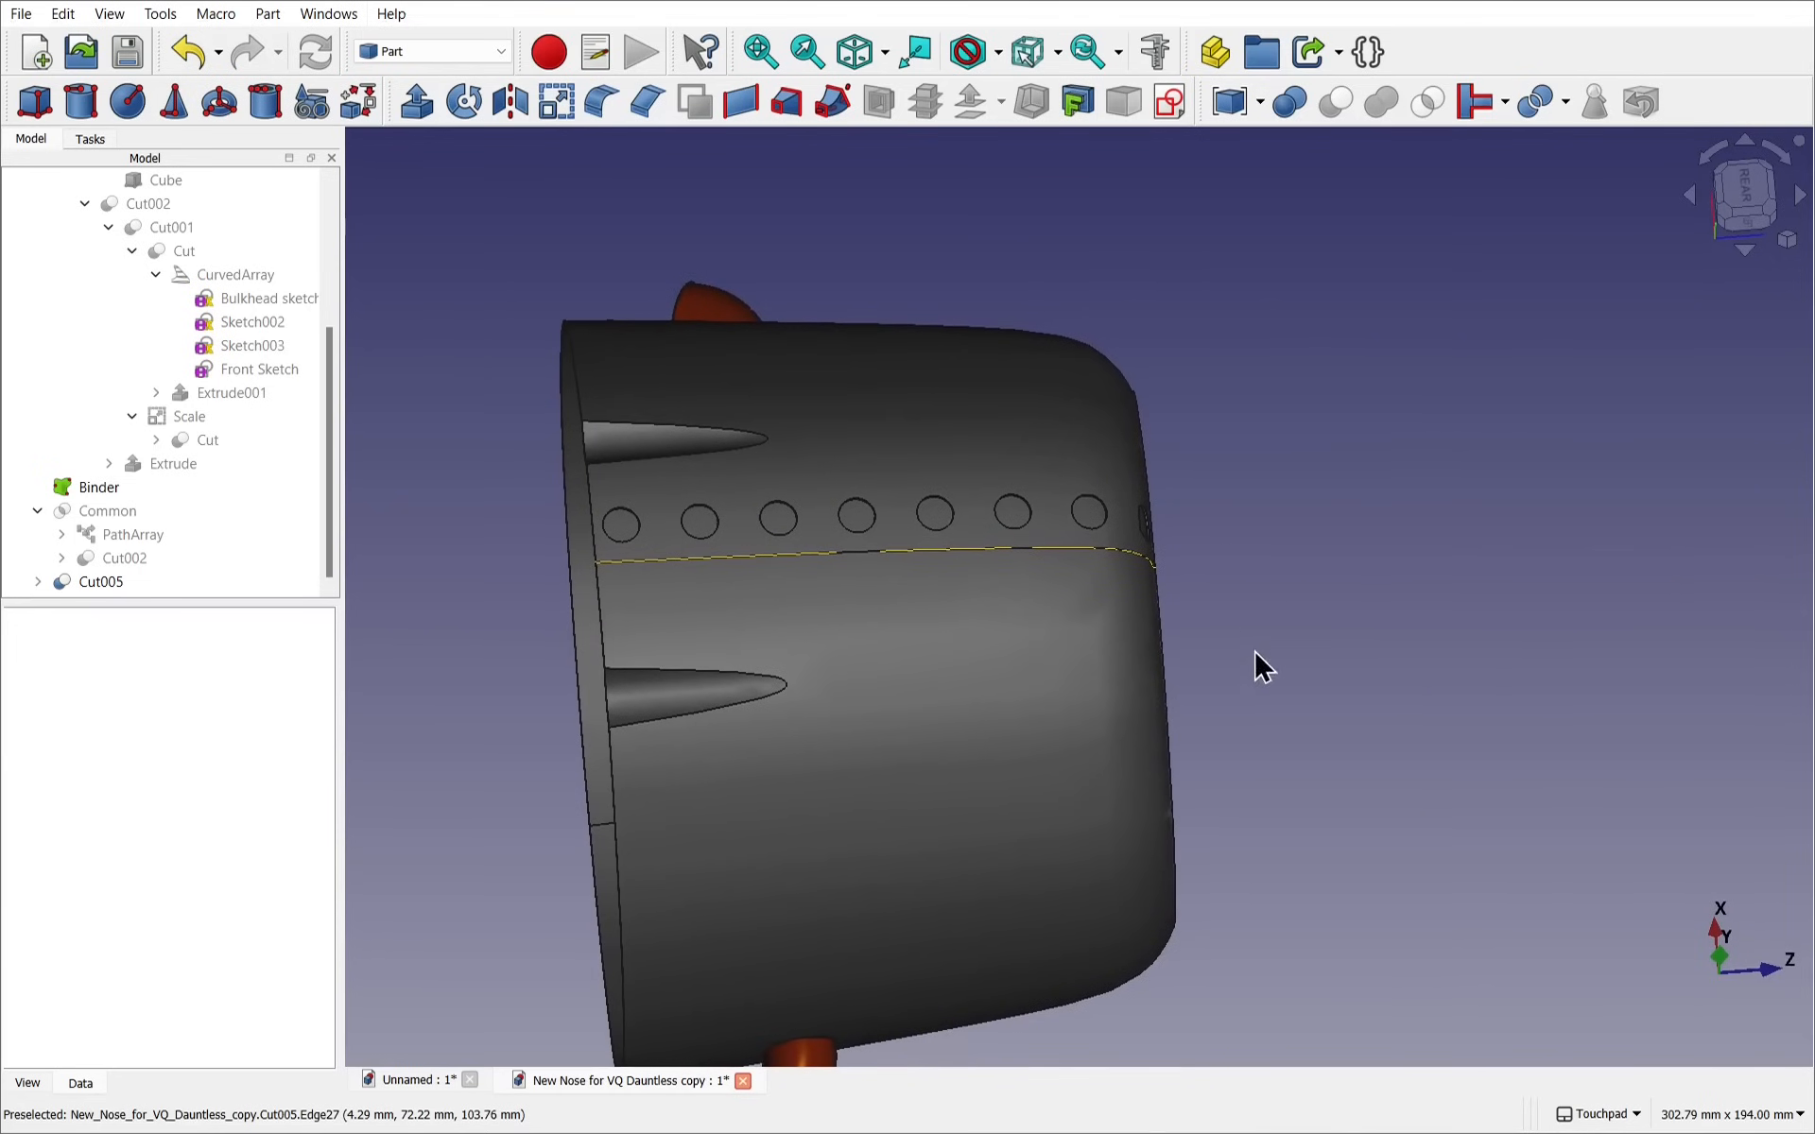
{"action": "left_click_drag", "start_coordinate": [1264, 666], "coordinate": [1529, 449], "text": "shift"}
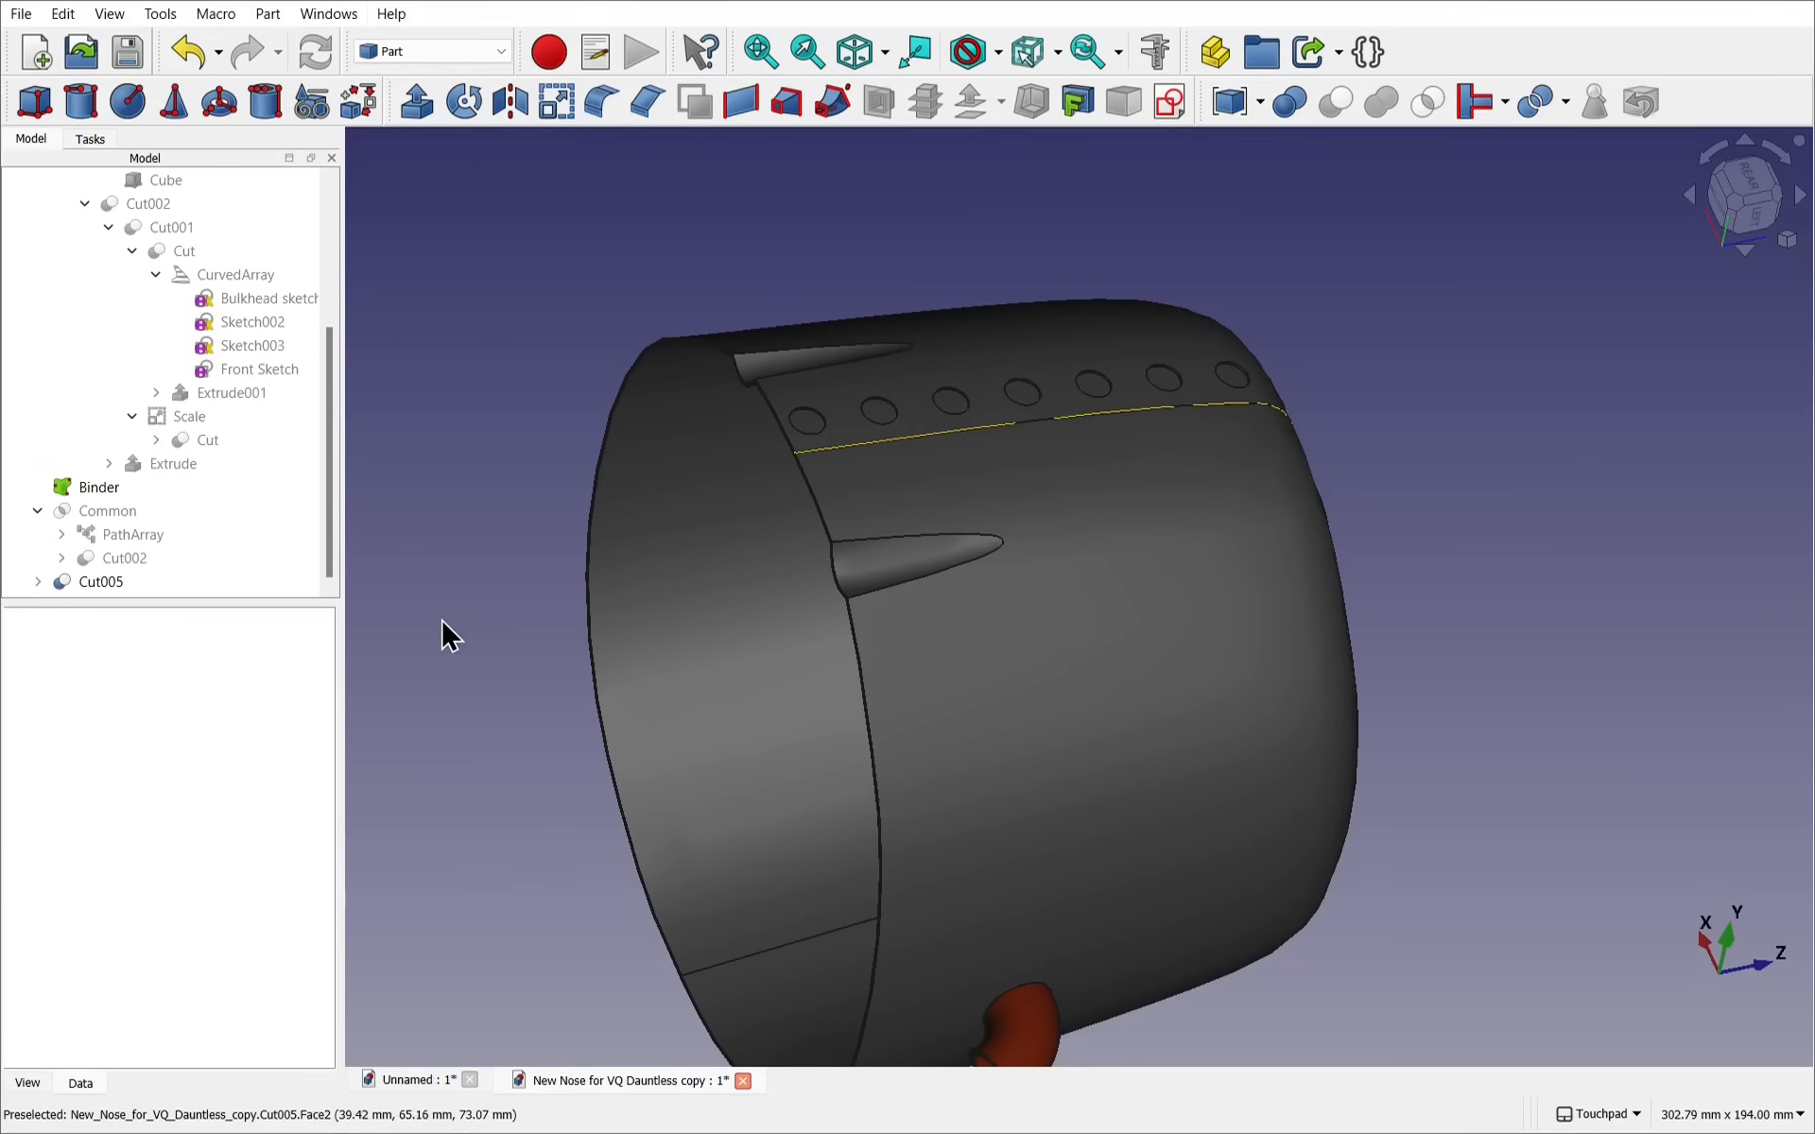
{"action": "left_click", "coordinate": [266, 14]}
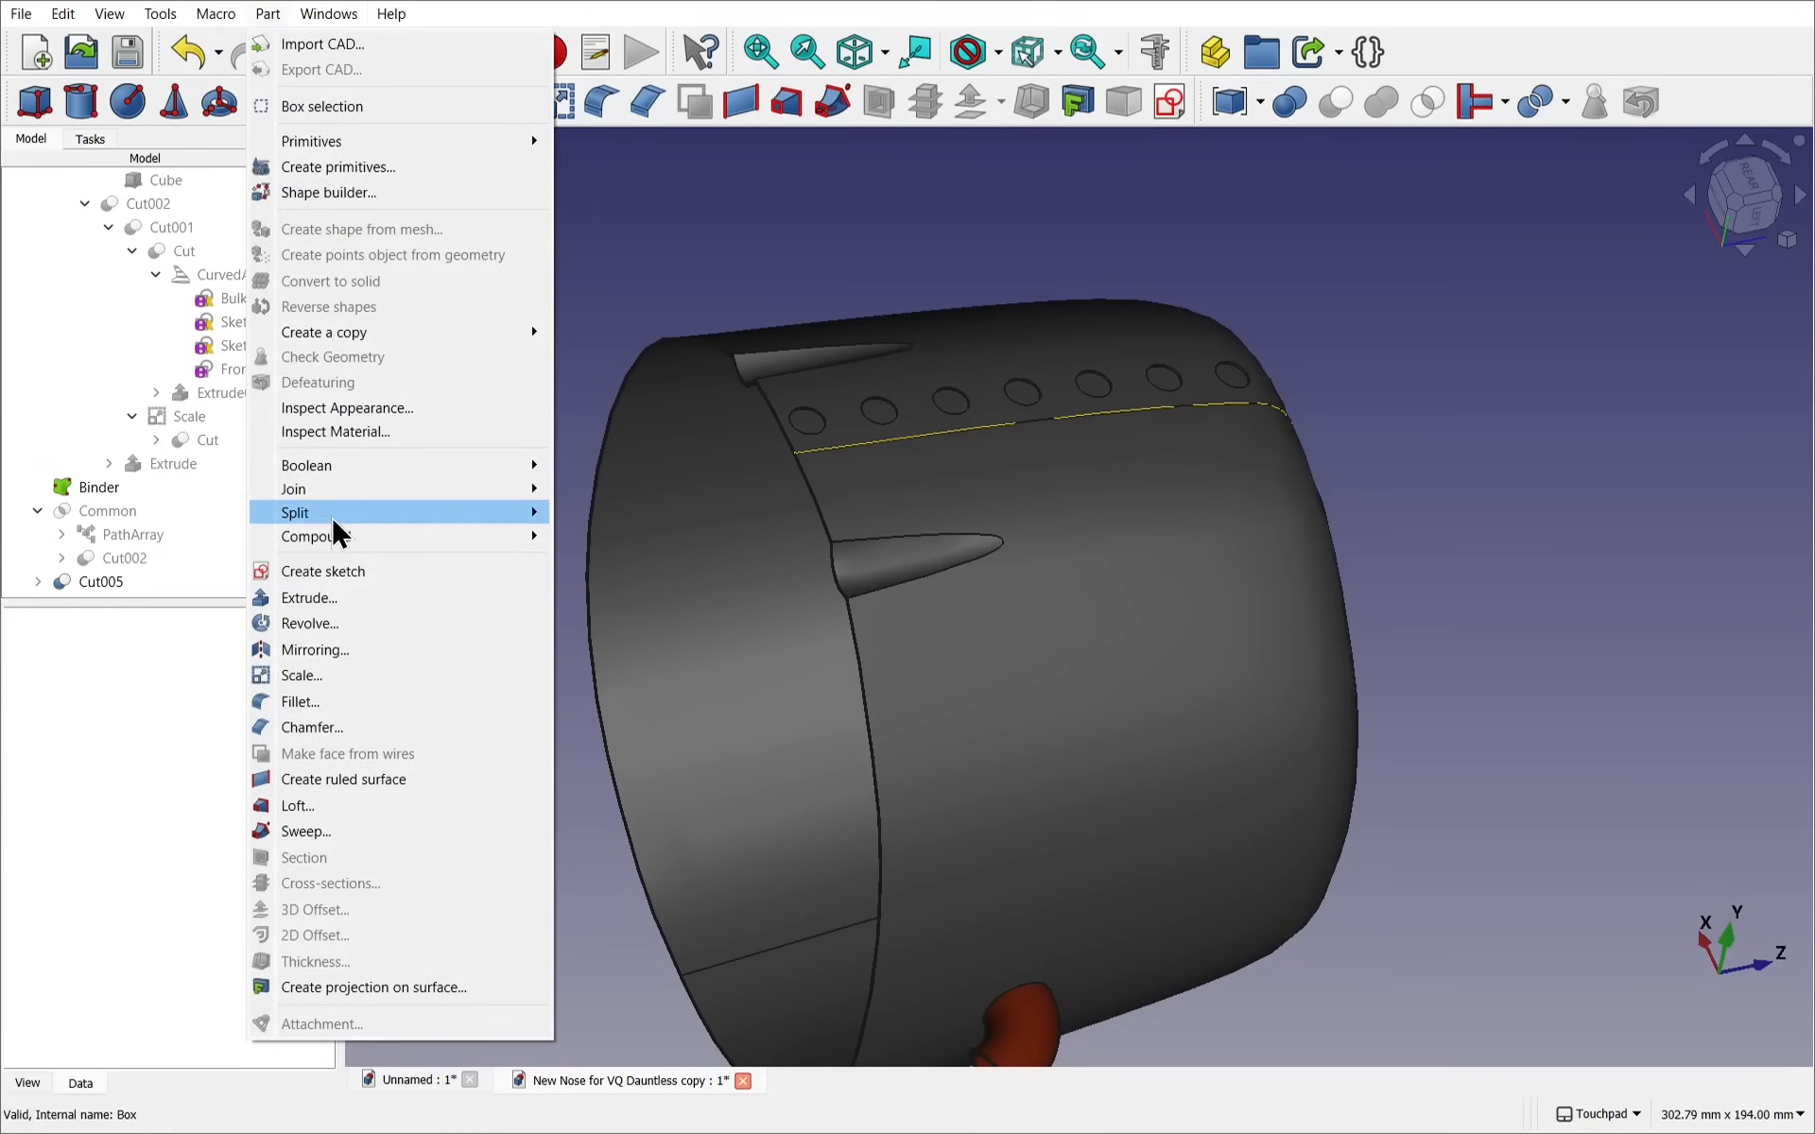
{"action": "mouse_move", "coordinate": [388, 524]}
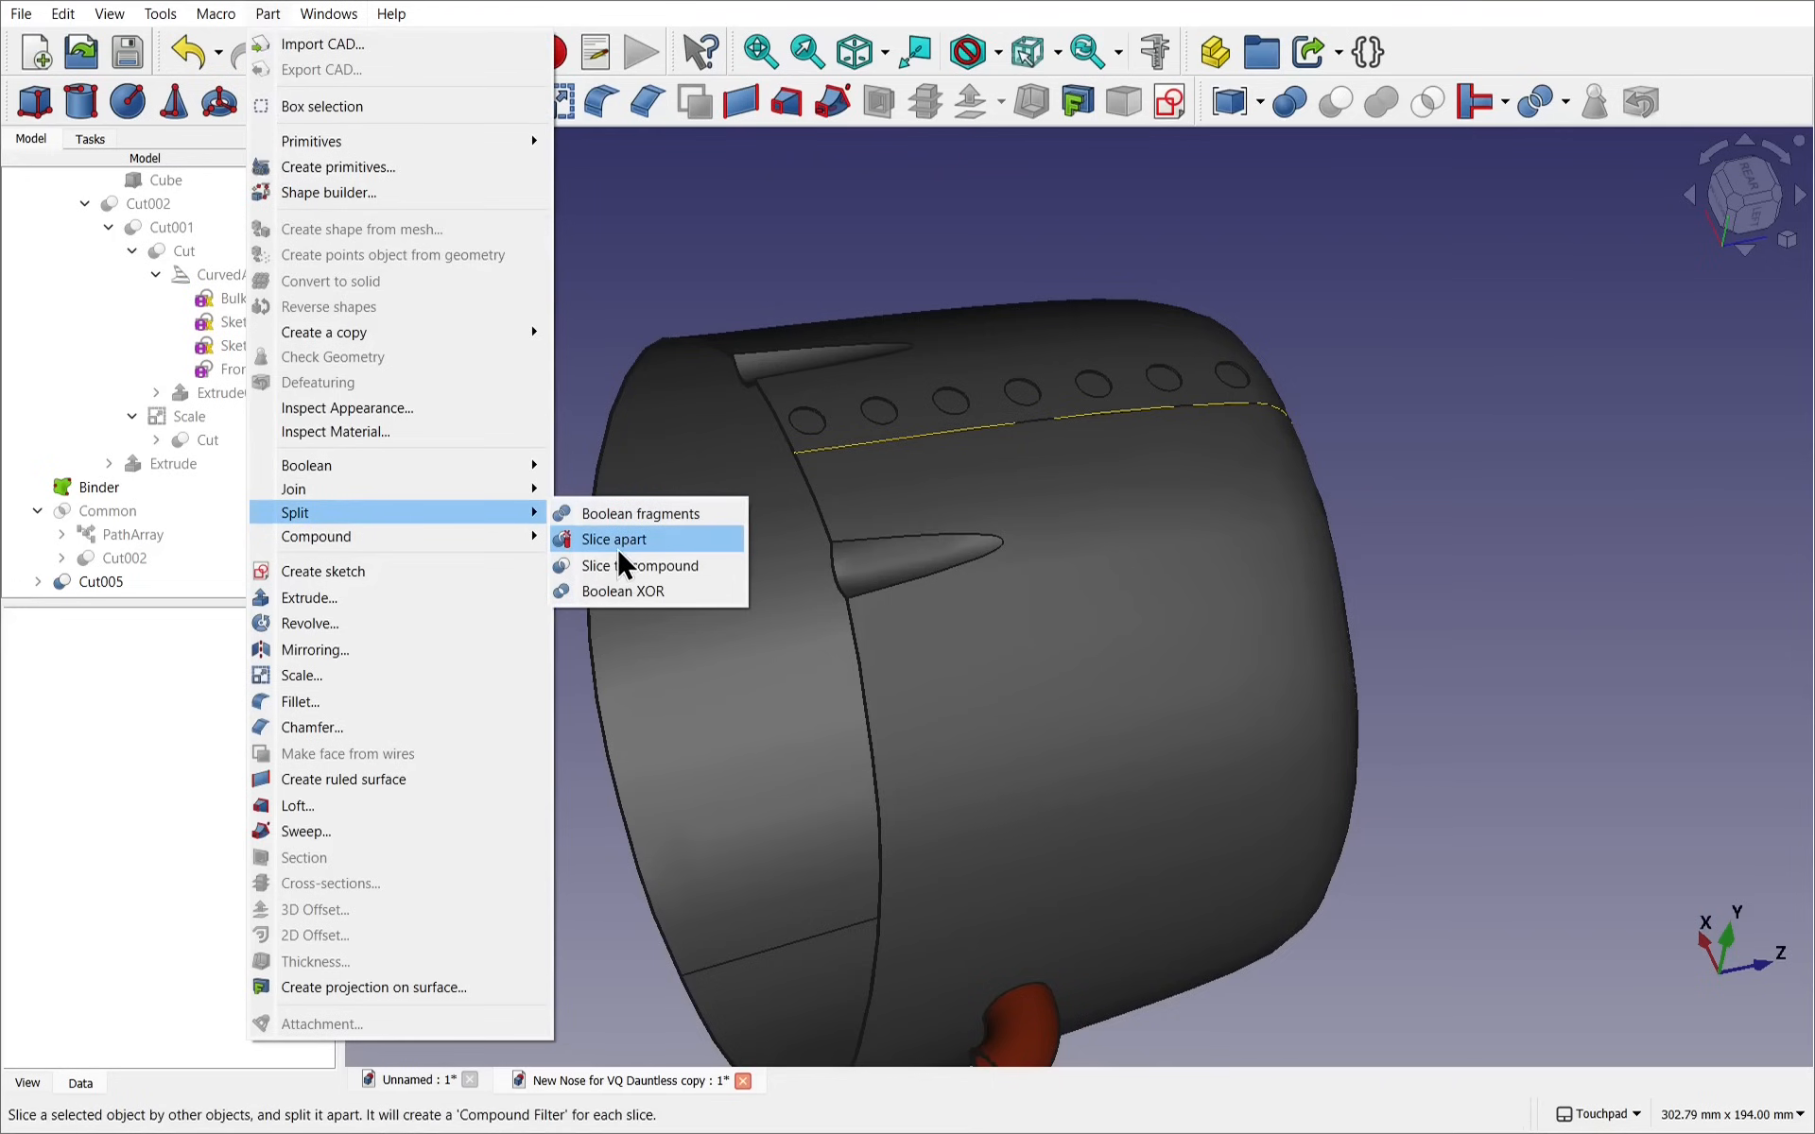
{"action": "left_click", "coordinate": [670, 266]}
{"action": "left_click_drag", "start_coordinate": [626, 272], "coordinate": [566, 461], "text": "alt"}
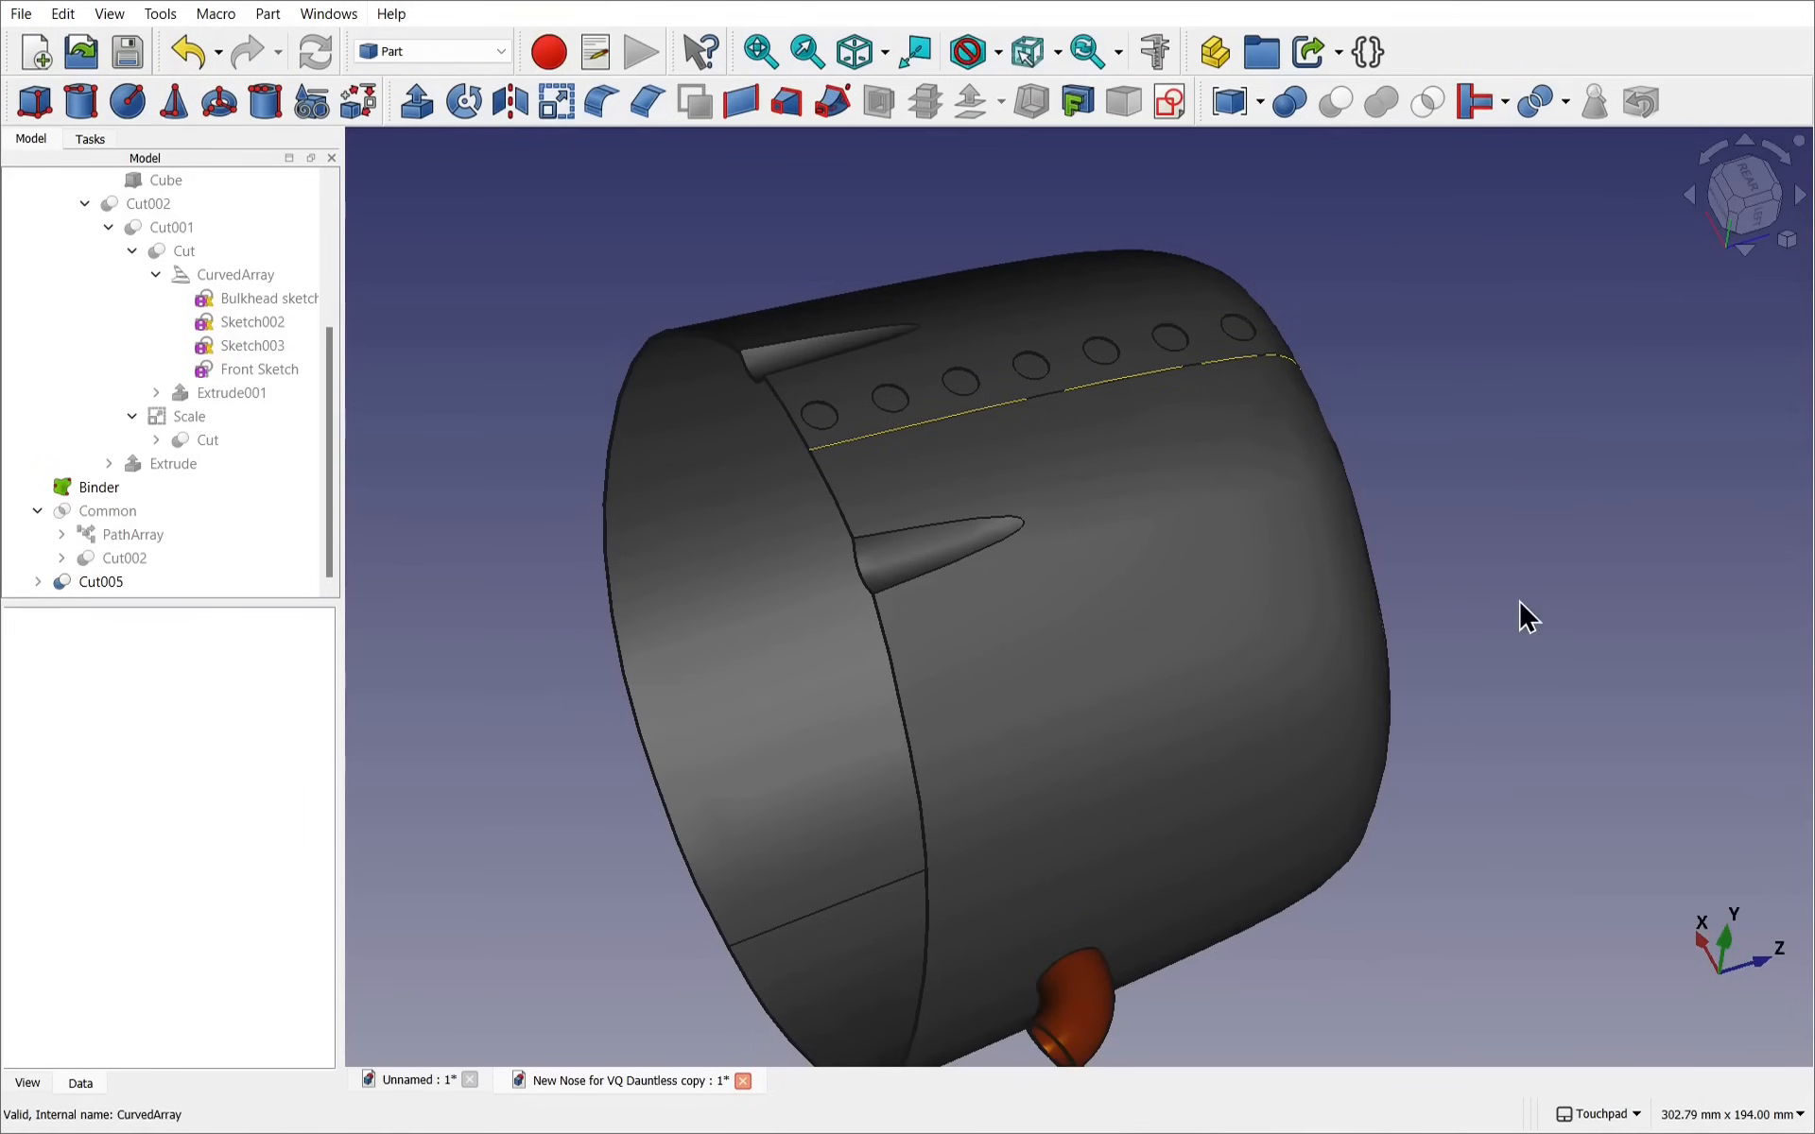
View the whole cowl from its left side and create a new sketch on the YZ plane
{"action": "scroll", "coordinate": [1380, 540], "scroll_direction": "down", "scroll_amount": 1}
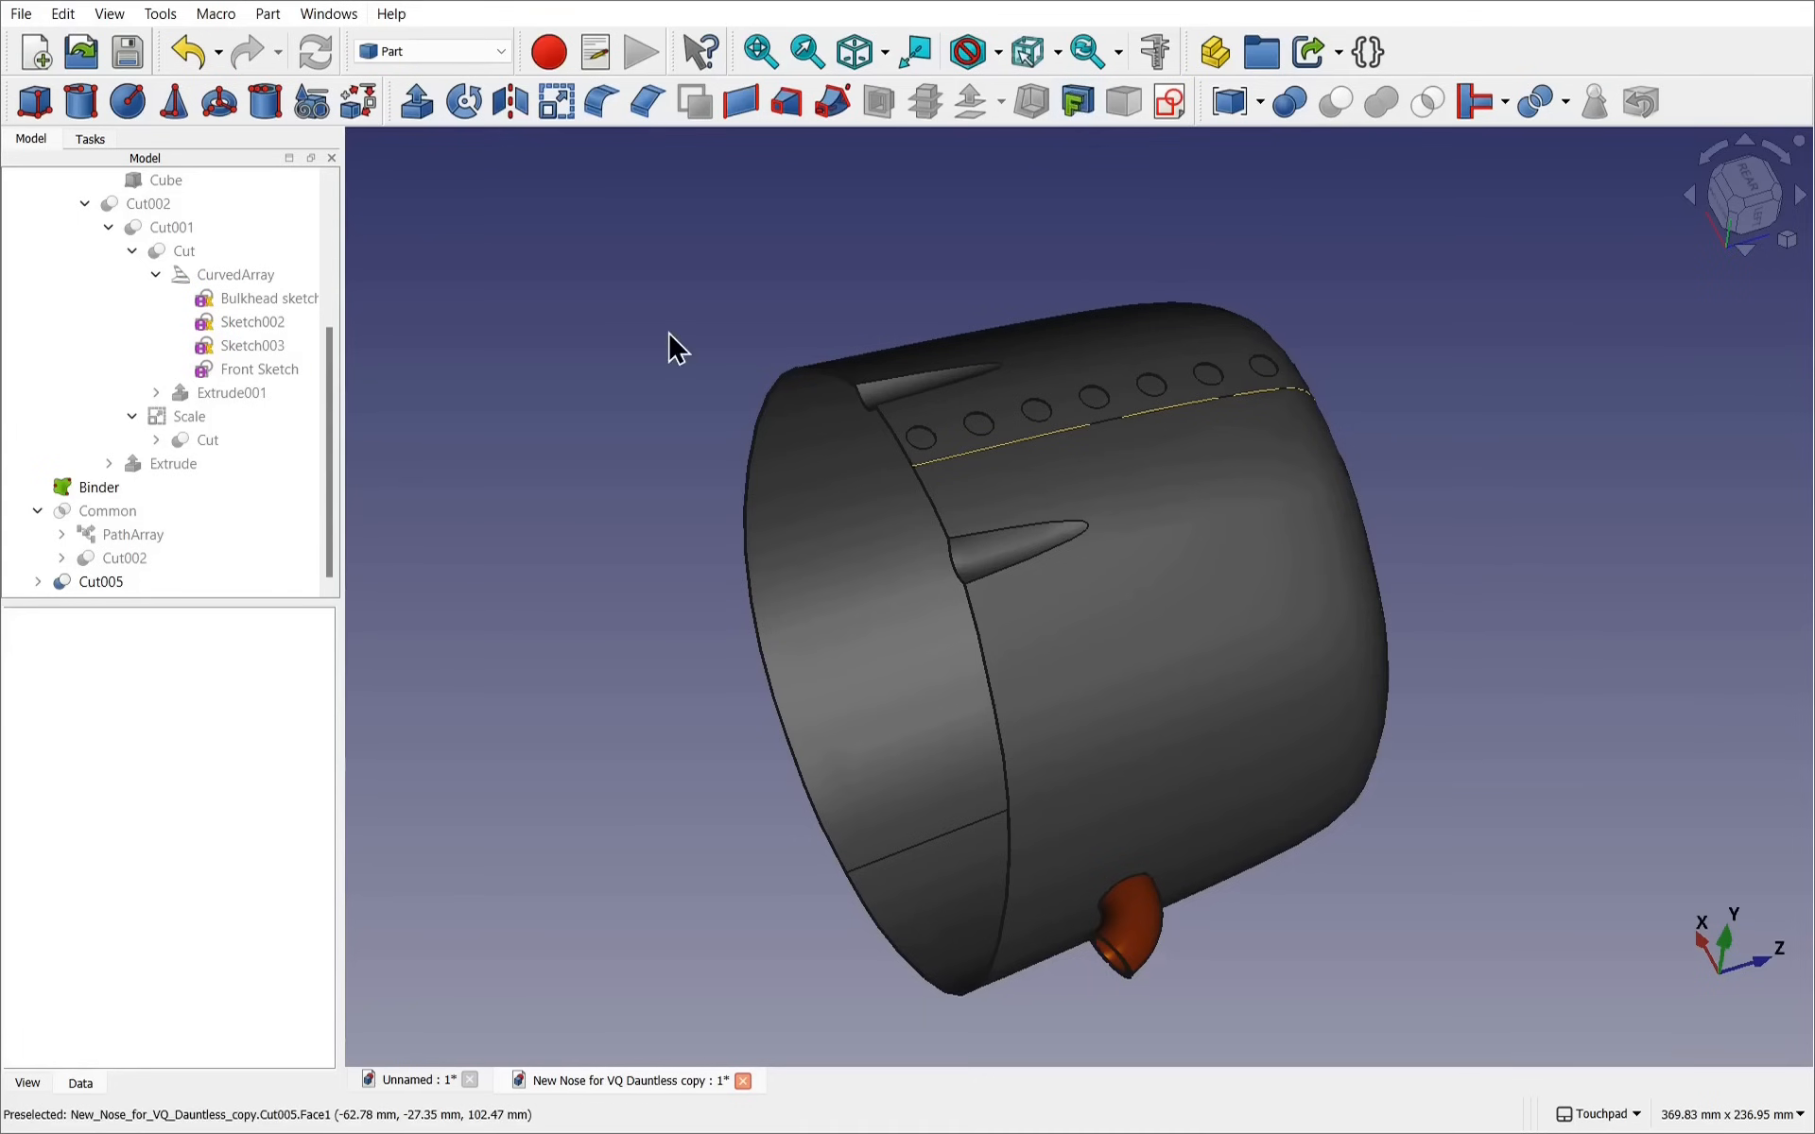
{"action": "scroll", "coordinate": [614, 318], "scroll_direction": "down", "scroll_amount": 4}
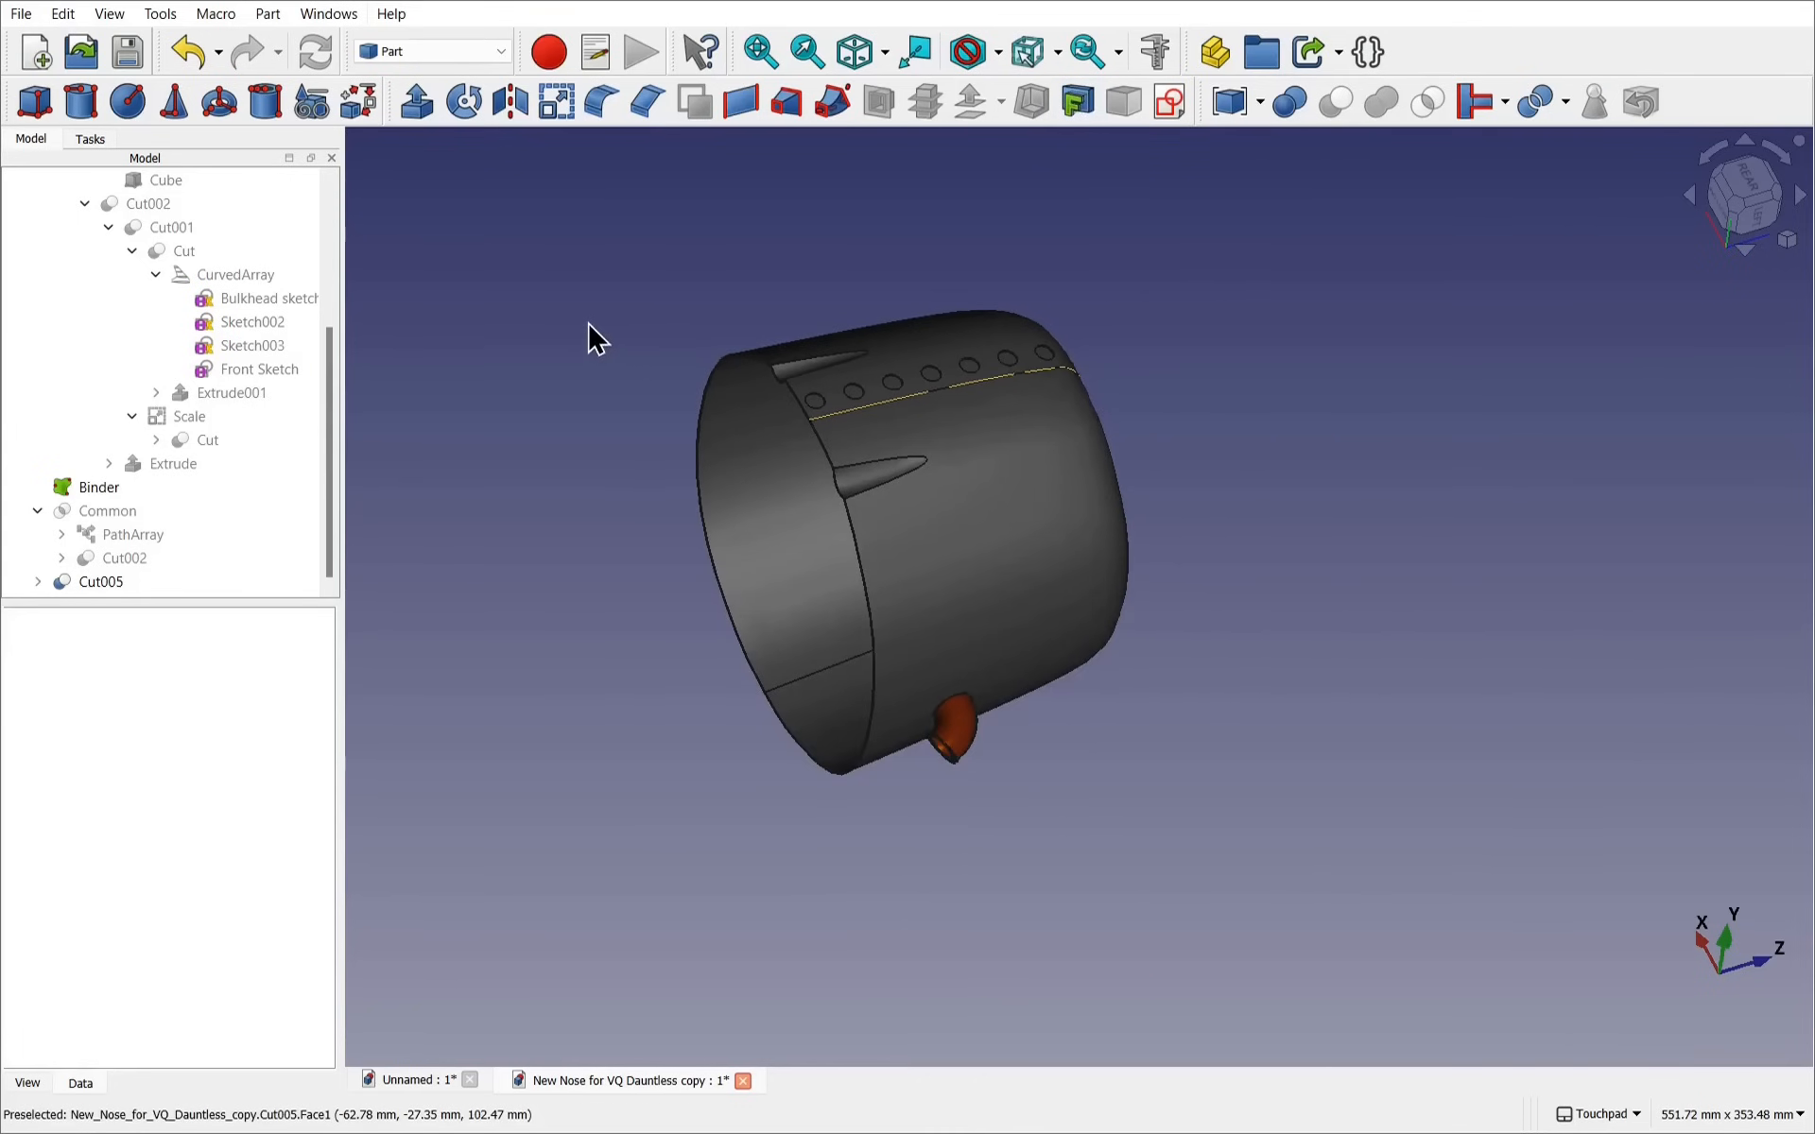
{"action": "left_click", "coordinate": [1755, 222]}
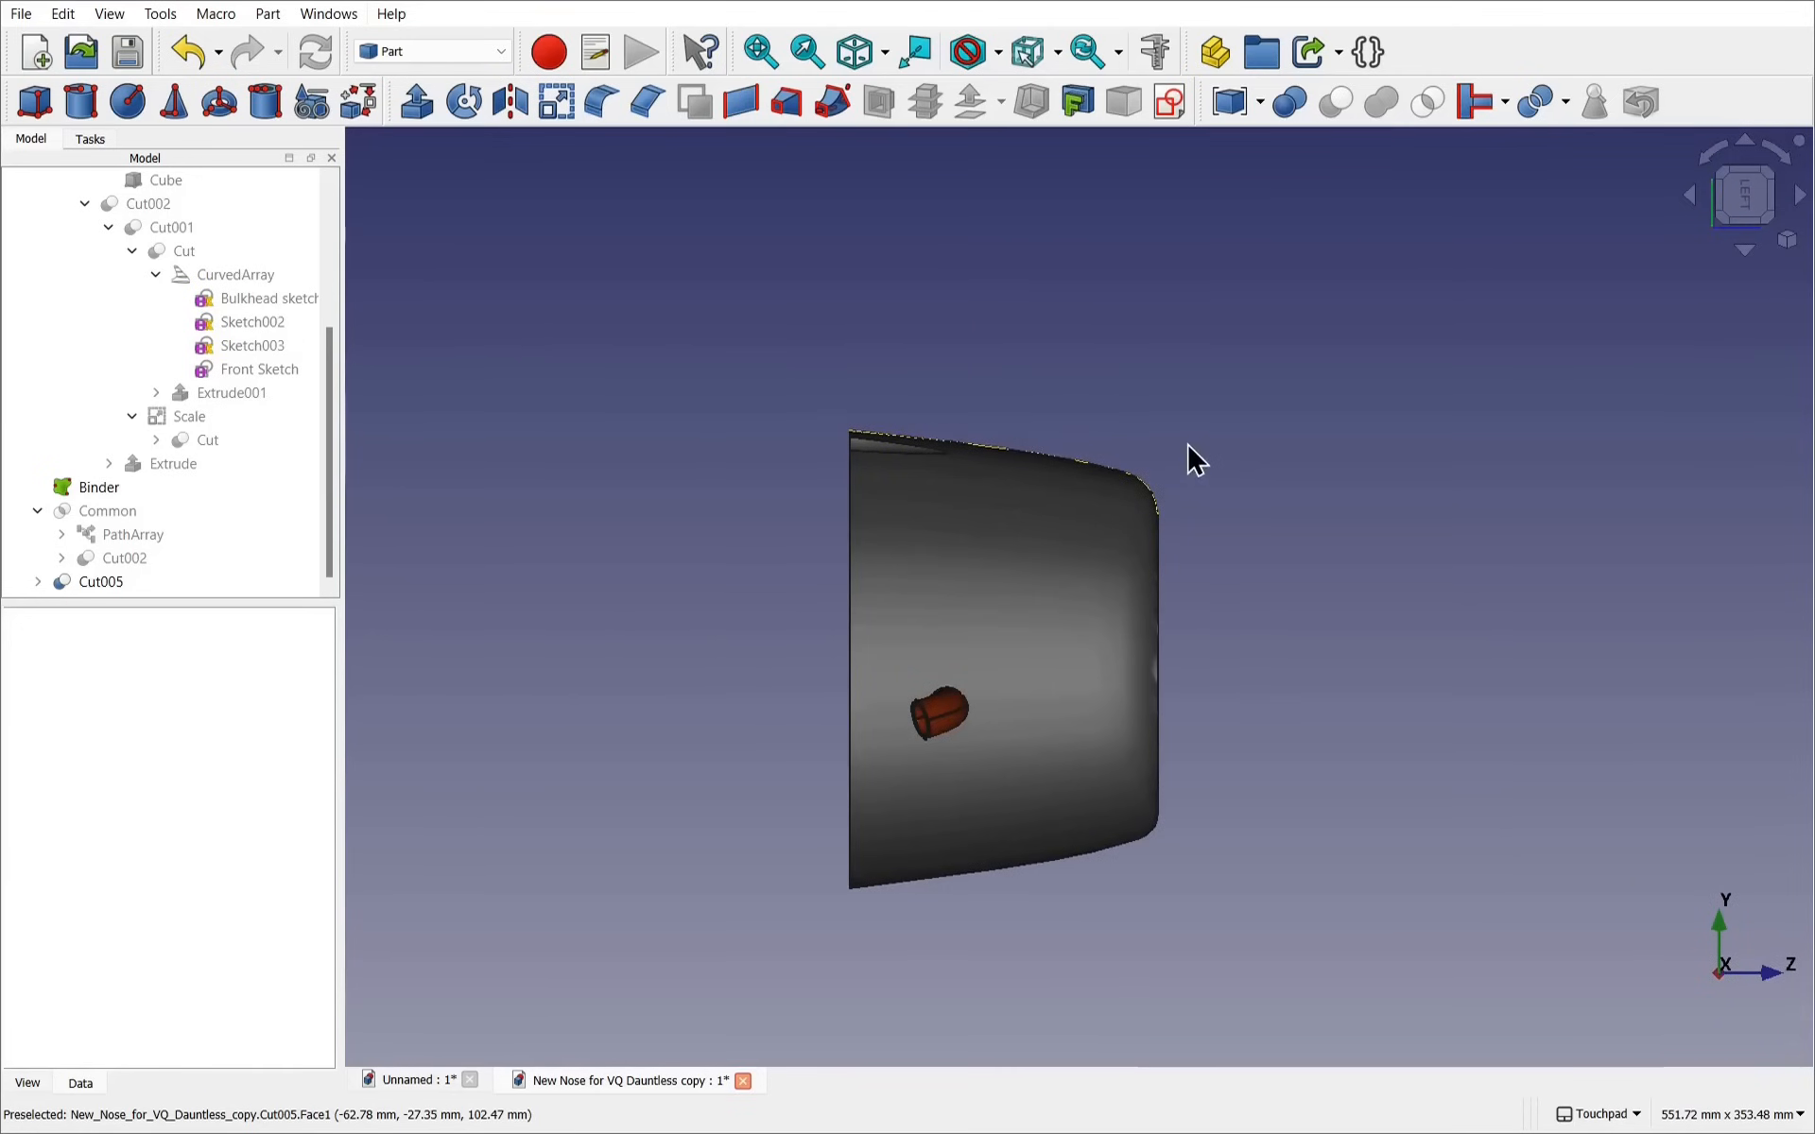
{"action": "left_click", "coordinate": [1170, 102]}
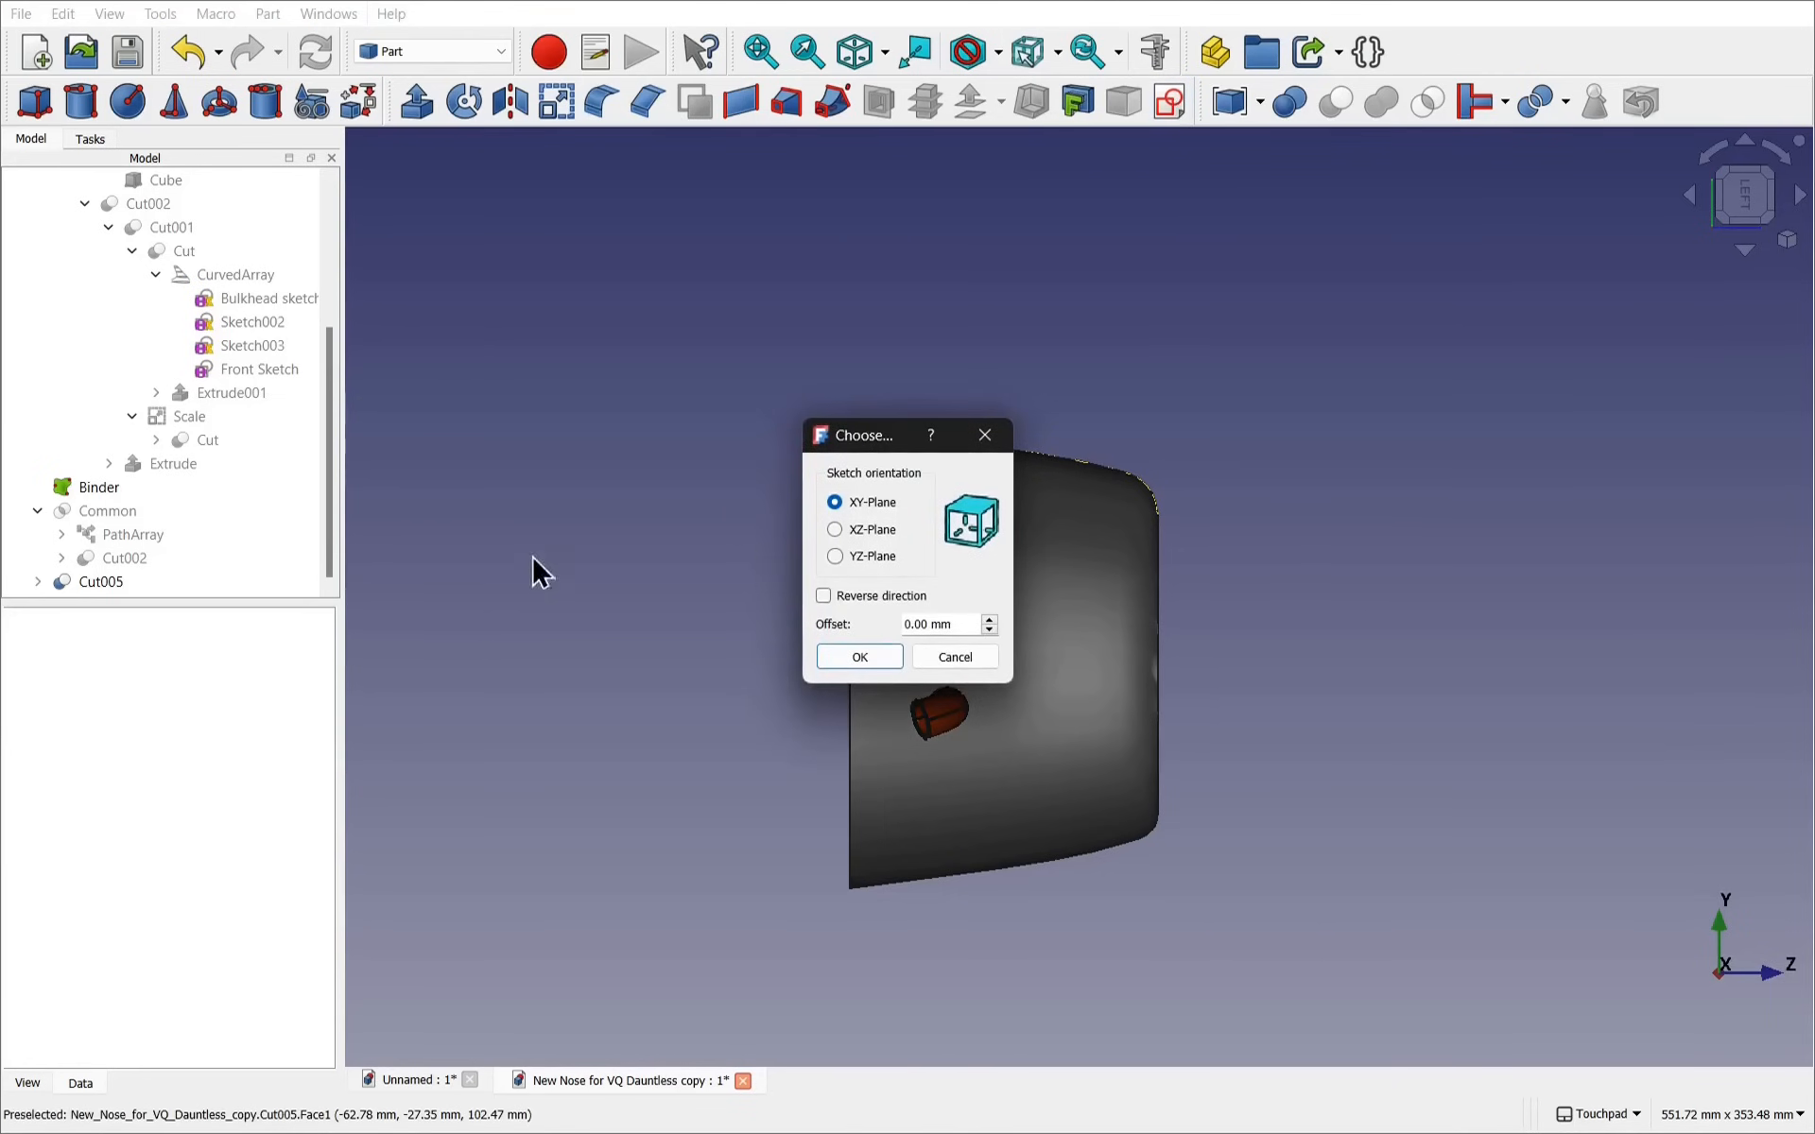
{"action": "left_click", "coordinate": [864, 556]}
{"action": "left_click", "coordinate": [858, 656]}
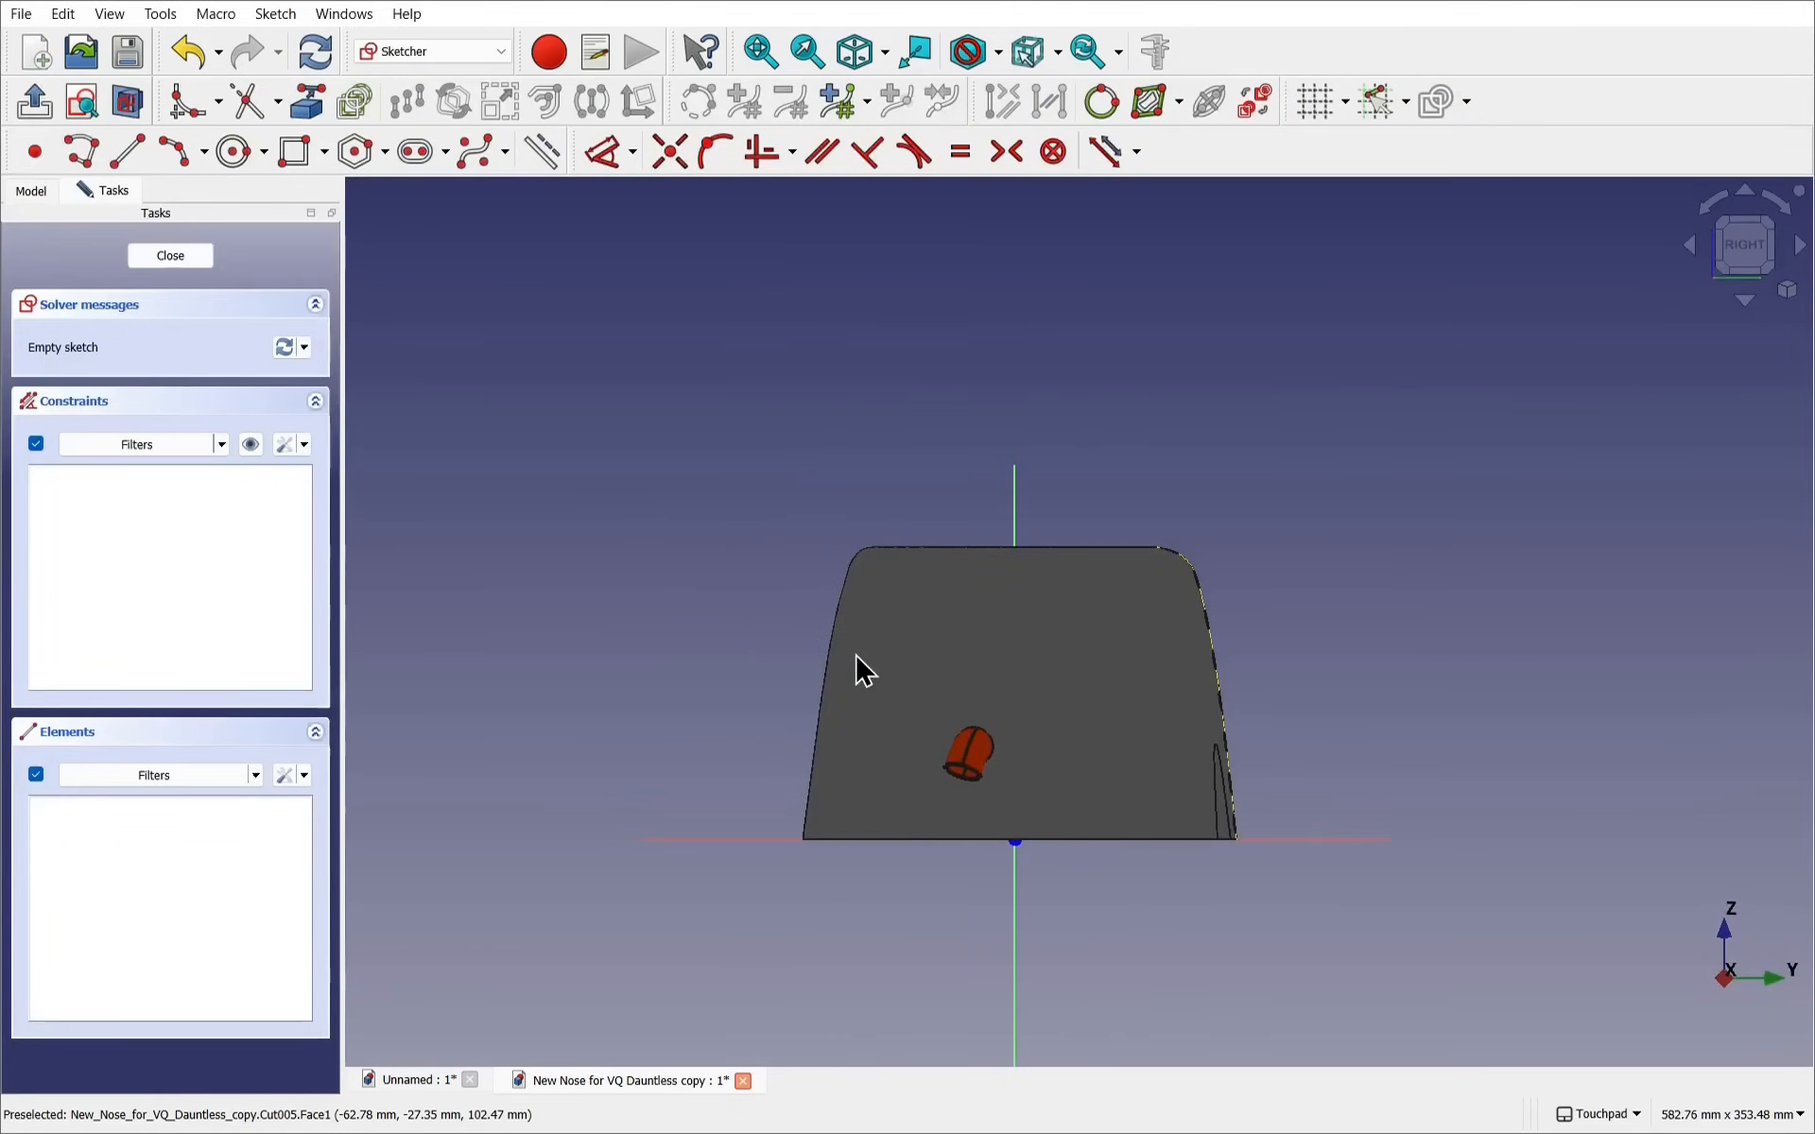
Toggle the sketch's section view and draw two nested rectangles straddling the vertical axis on the side of the cowl
{"action": "left_click", "coordinate": [129, 102]}
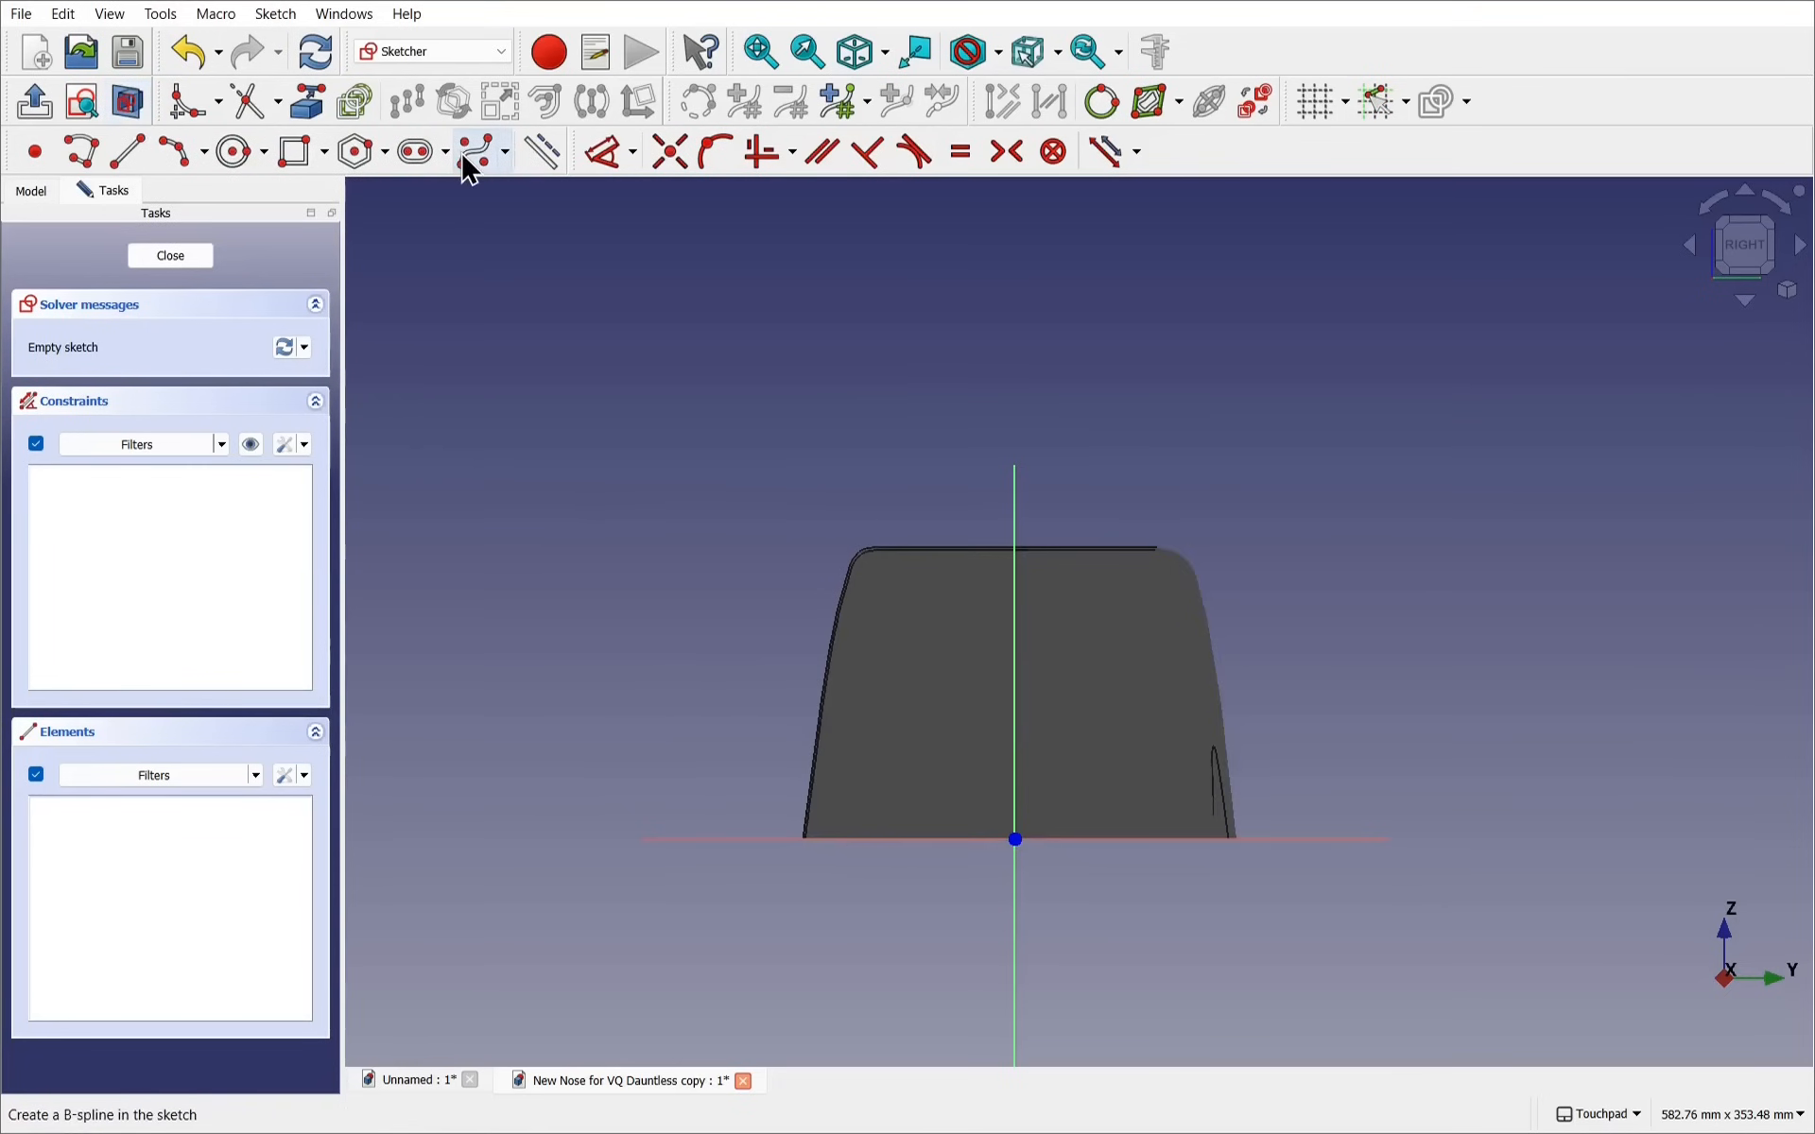
{"action": "left_click", "coordinate": [301, 154]}
{"action": "scroll", "coordinate": [927, 715], "scroll_direction": "down", "scroll_amount": 1}
{"action": "scroll", "coordinate": [941, 711], "scroll_direction": "up", "scroll_amount": 2}
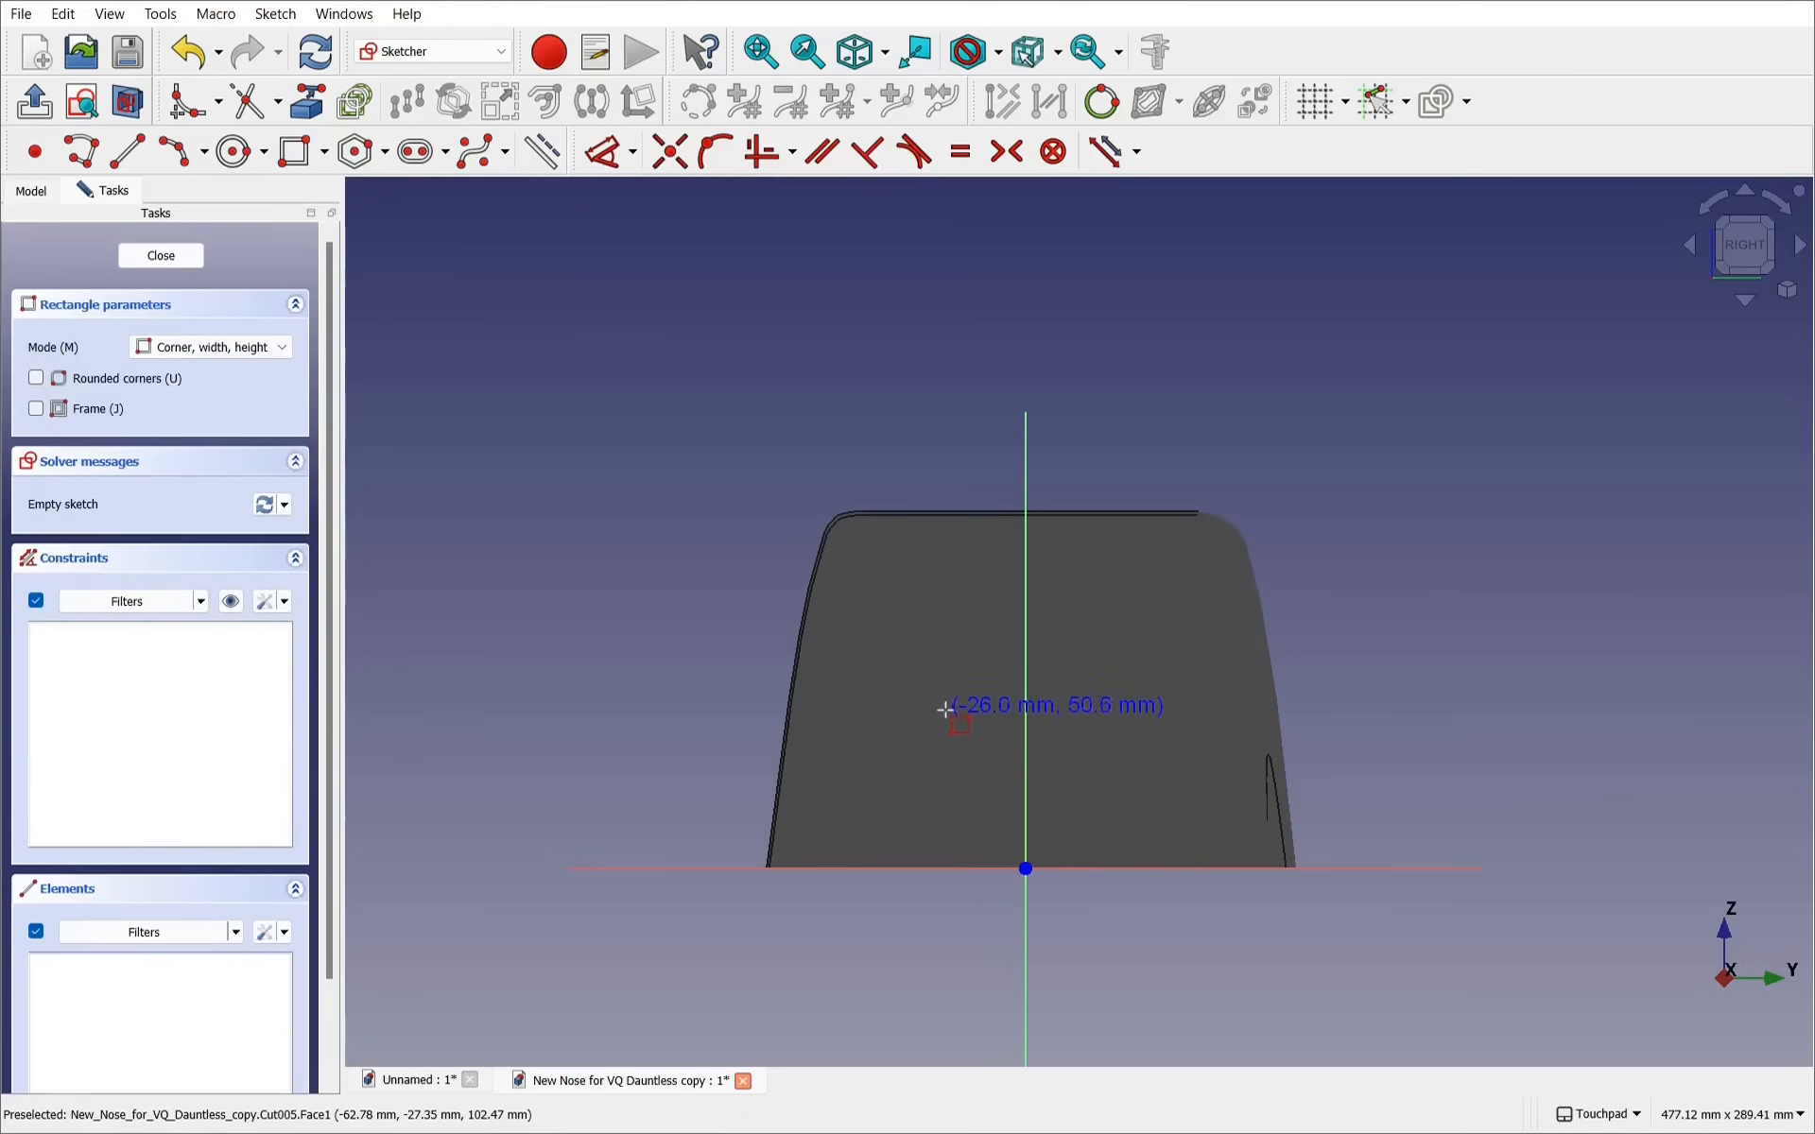
{"action": "left_click", "coordinate": [936, 621]}
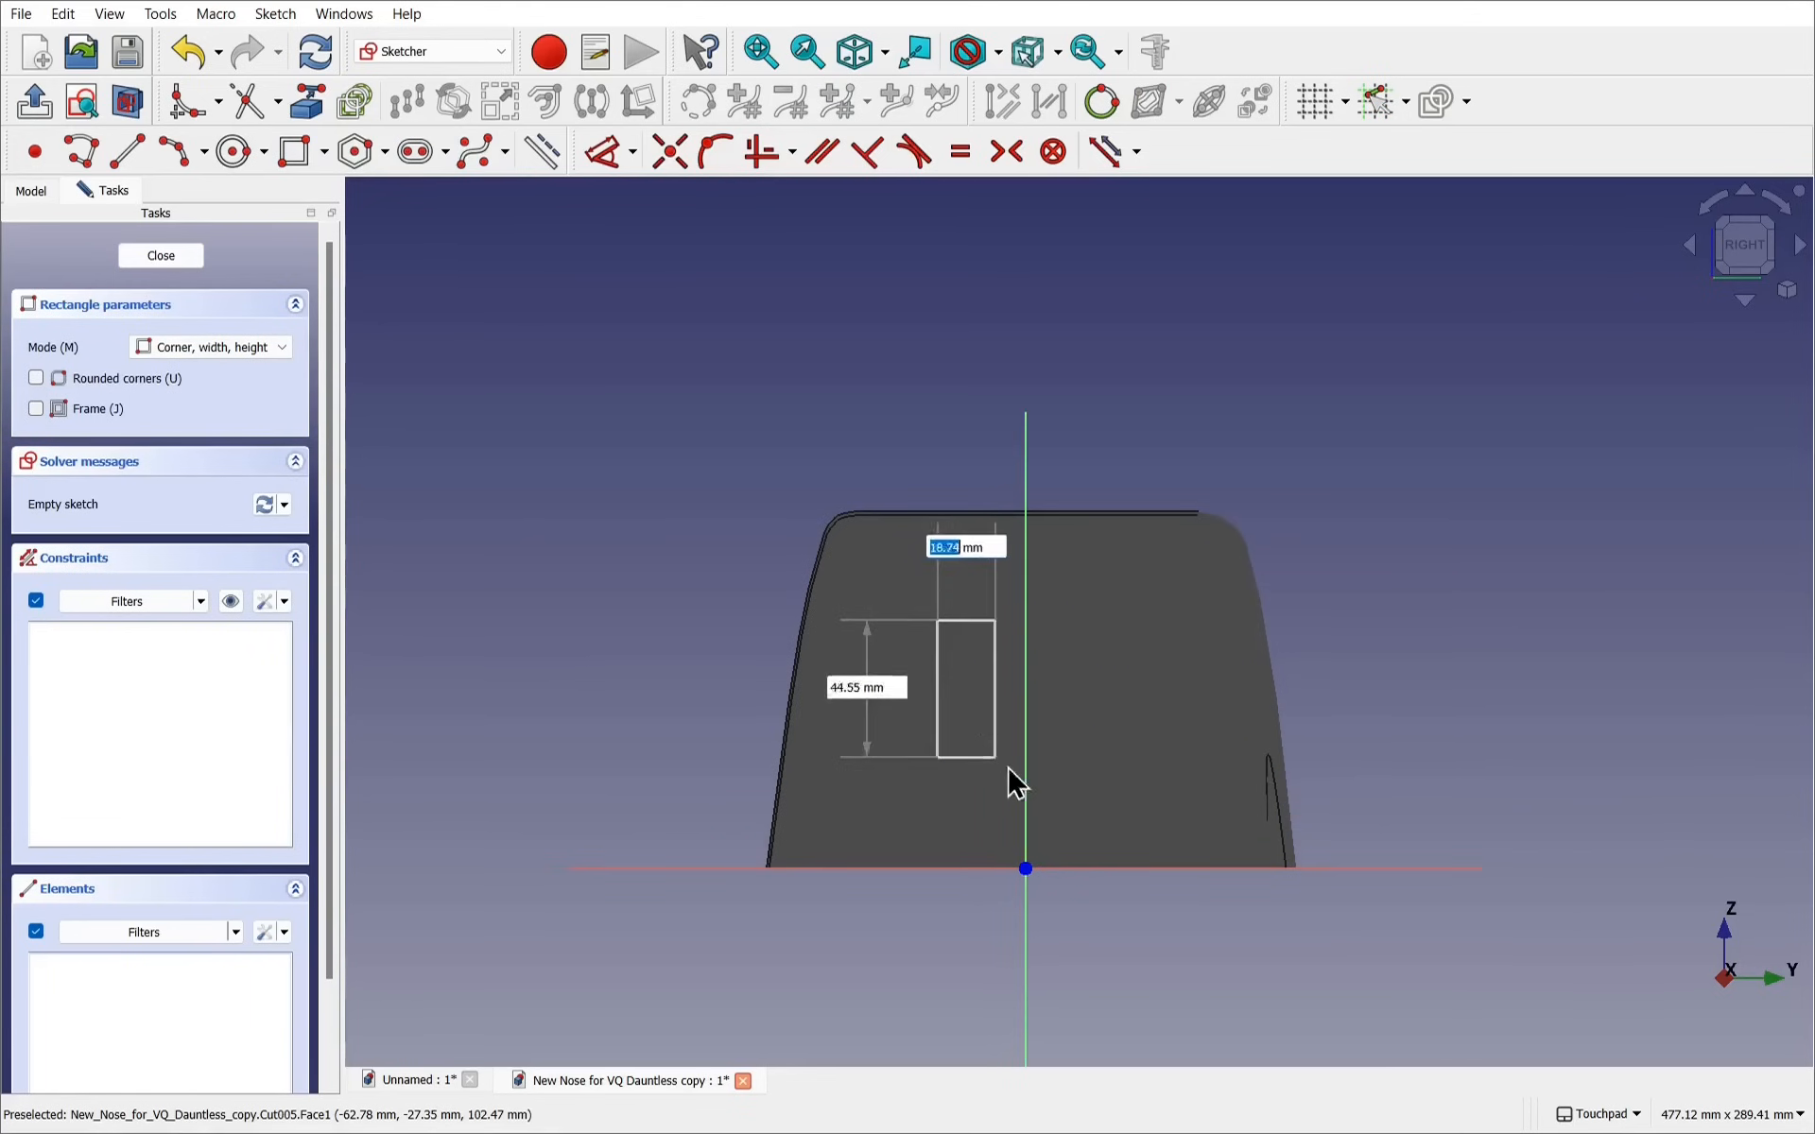
{"action": "left_click", "coordinate": [1127, 824]}
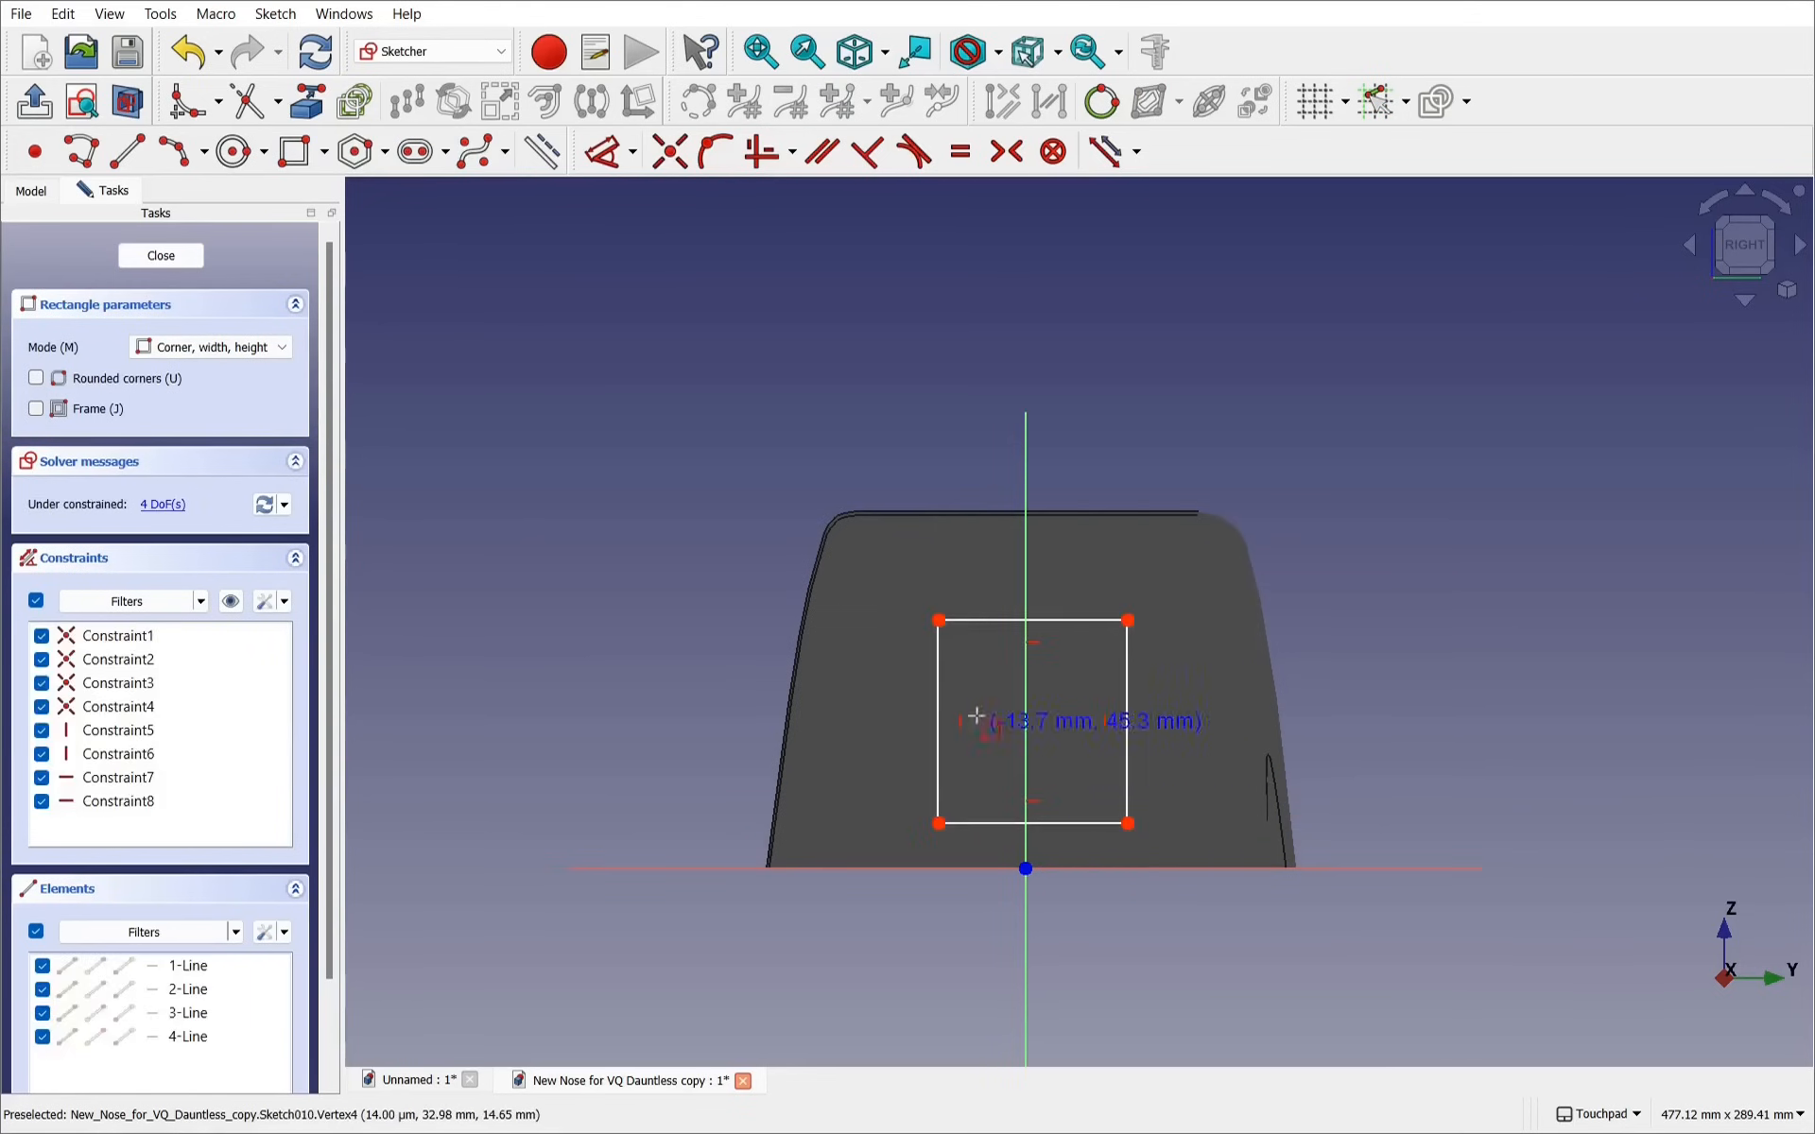
{"action": "left_click", "coordinate": [960, 642]}
{"action": "left_click", "coordinate": [1108, 805]}
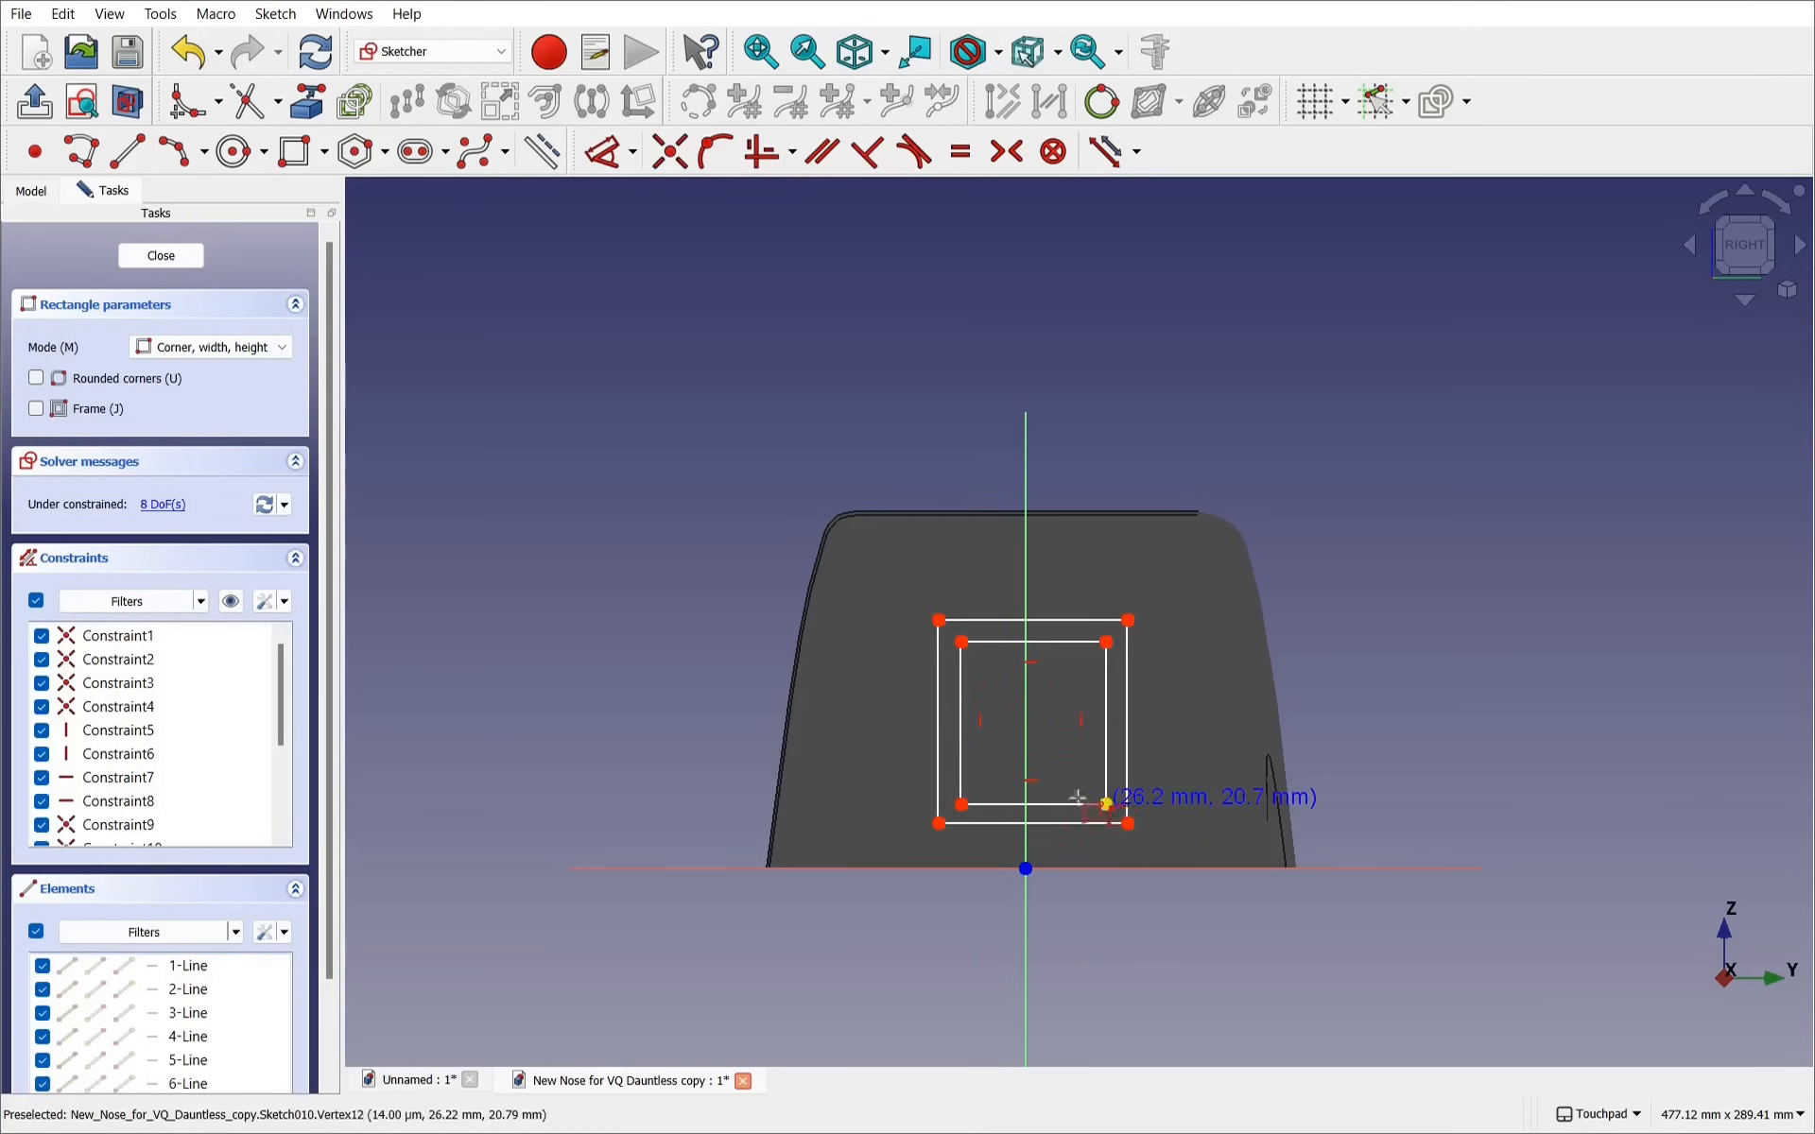
{"action": "scroll", "coordinate": [1040, 775], "scroll_direction": "down", "scroll_amount": 2}
{"action": "scroll", "coordinate": [1040, 775], "scroll_direction": "up", "scroll_amount": 2}
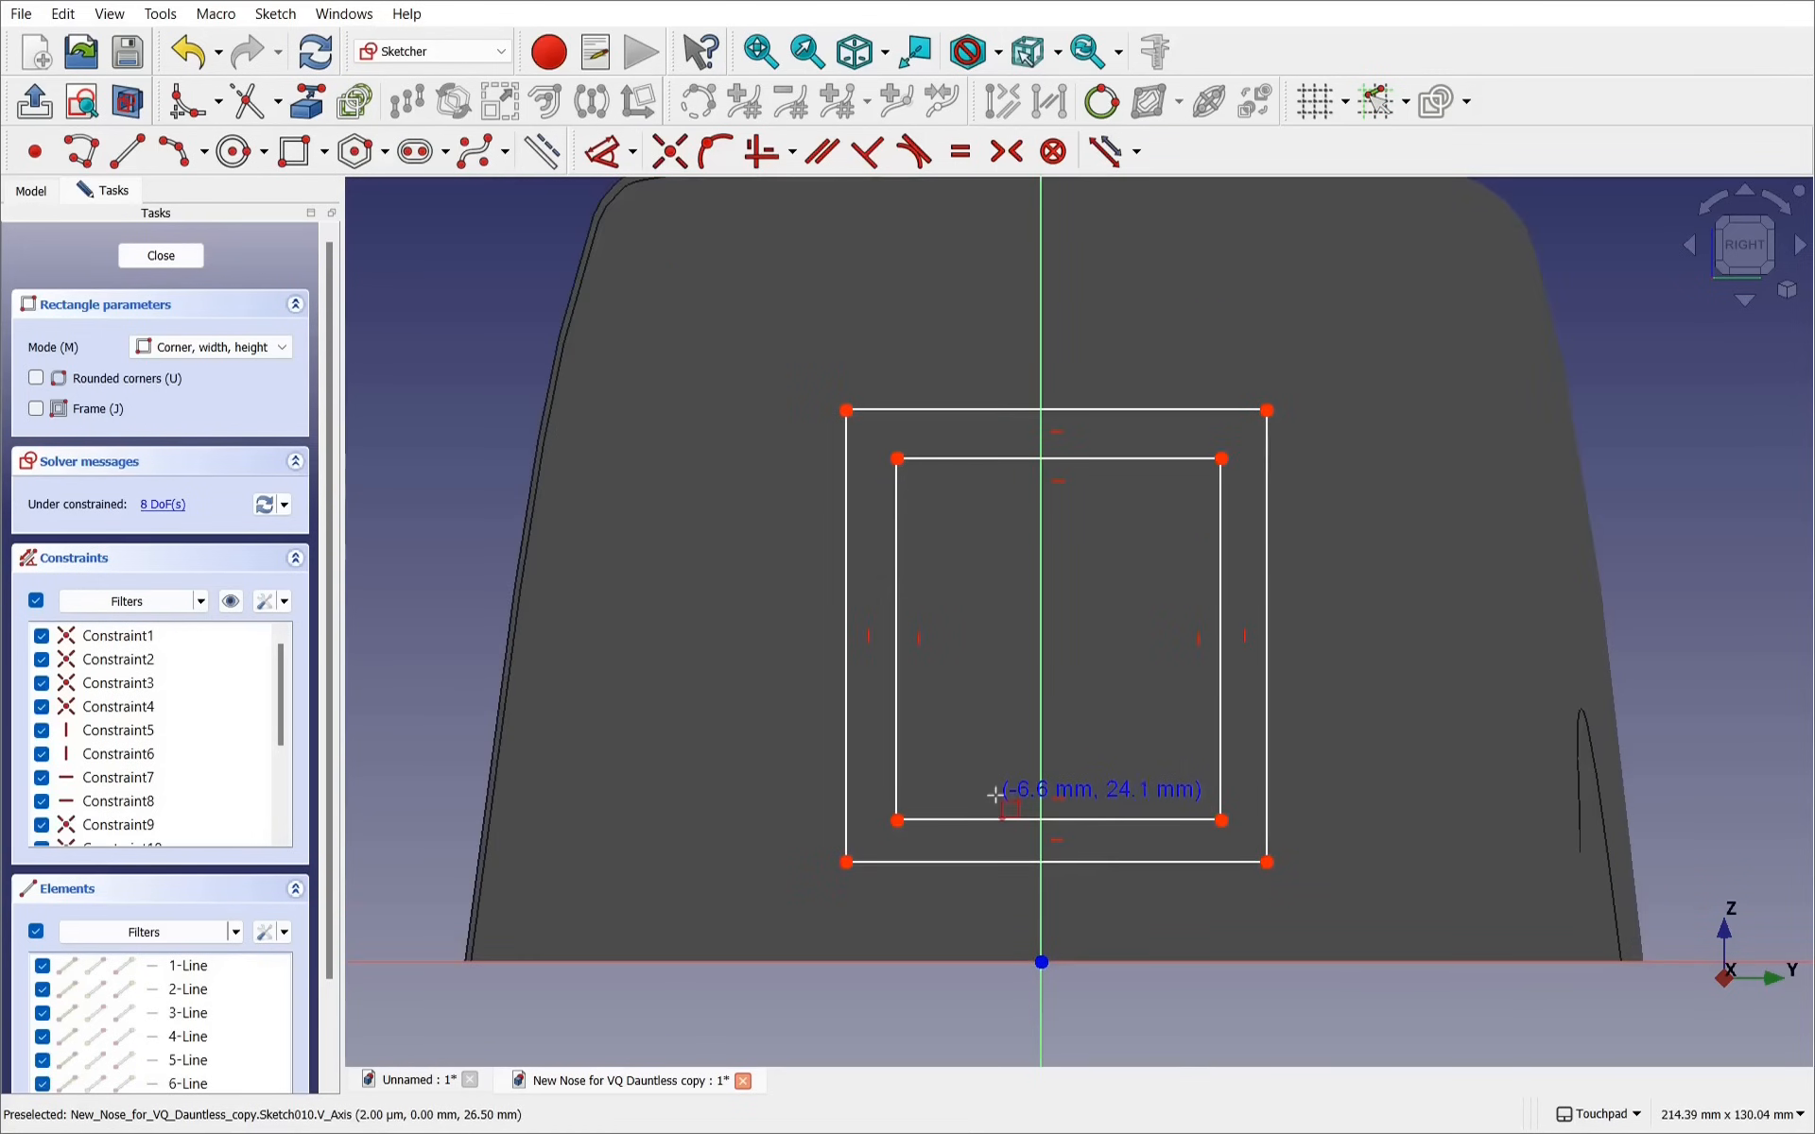
Draw two concentric circles inside the inner rectangle, centred on the vertical axis about 31 mm from the origin, and close the sketch
{"action": "left_click", "coordinate": [228, 155]}
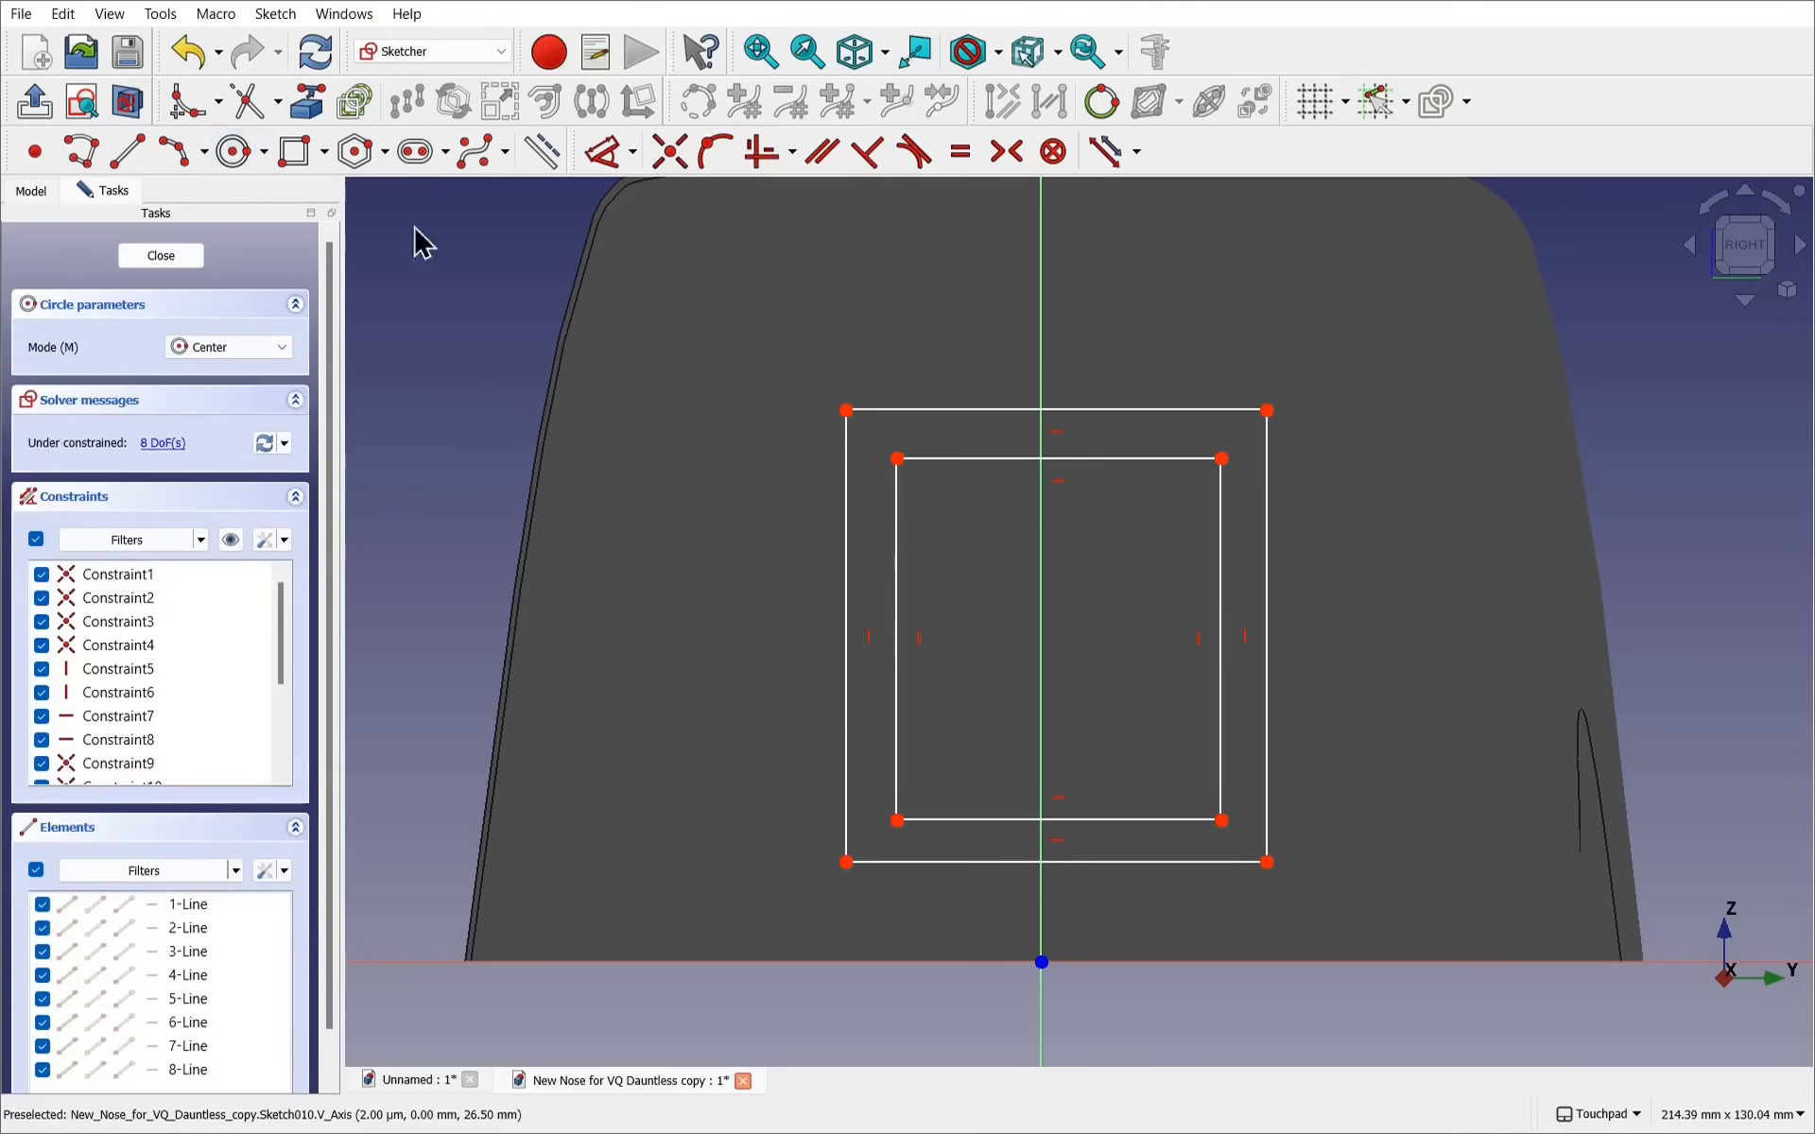
{"action": "left_click", "coordinate": [1040, 775]}
{"action": "left_click", "coordinate": [1066, 792]}
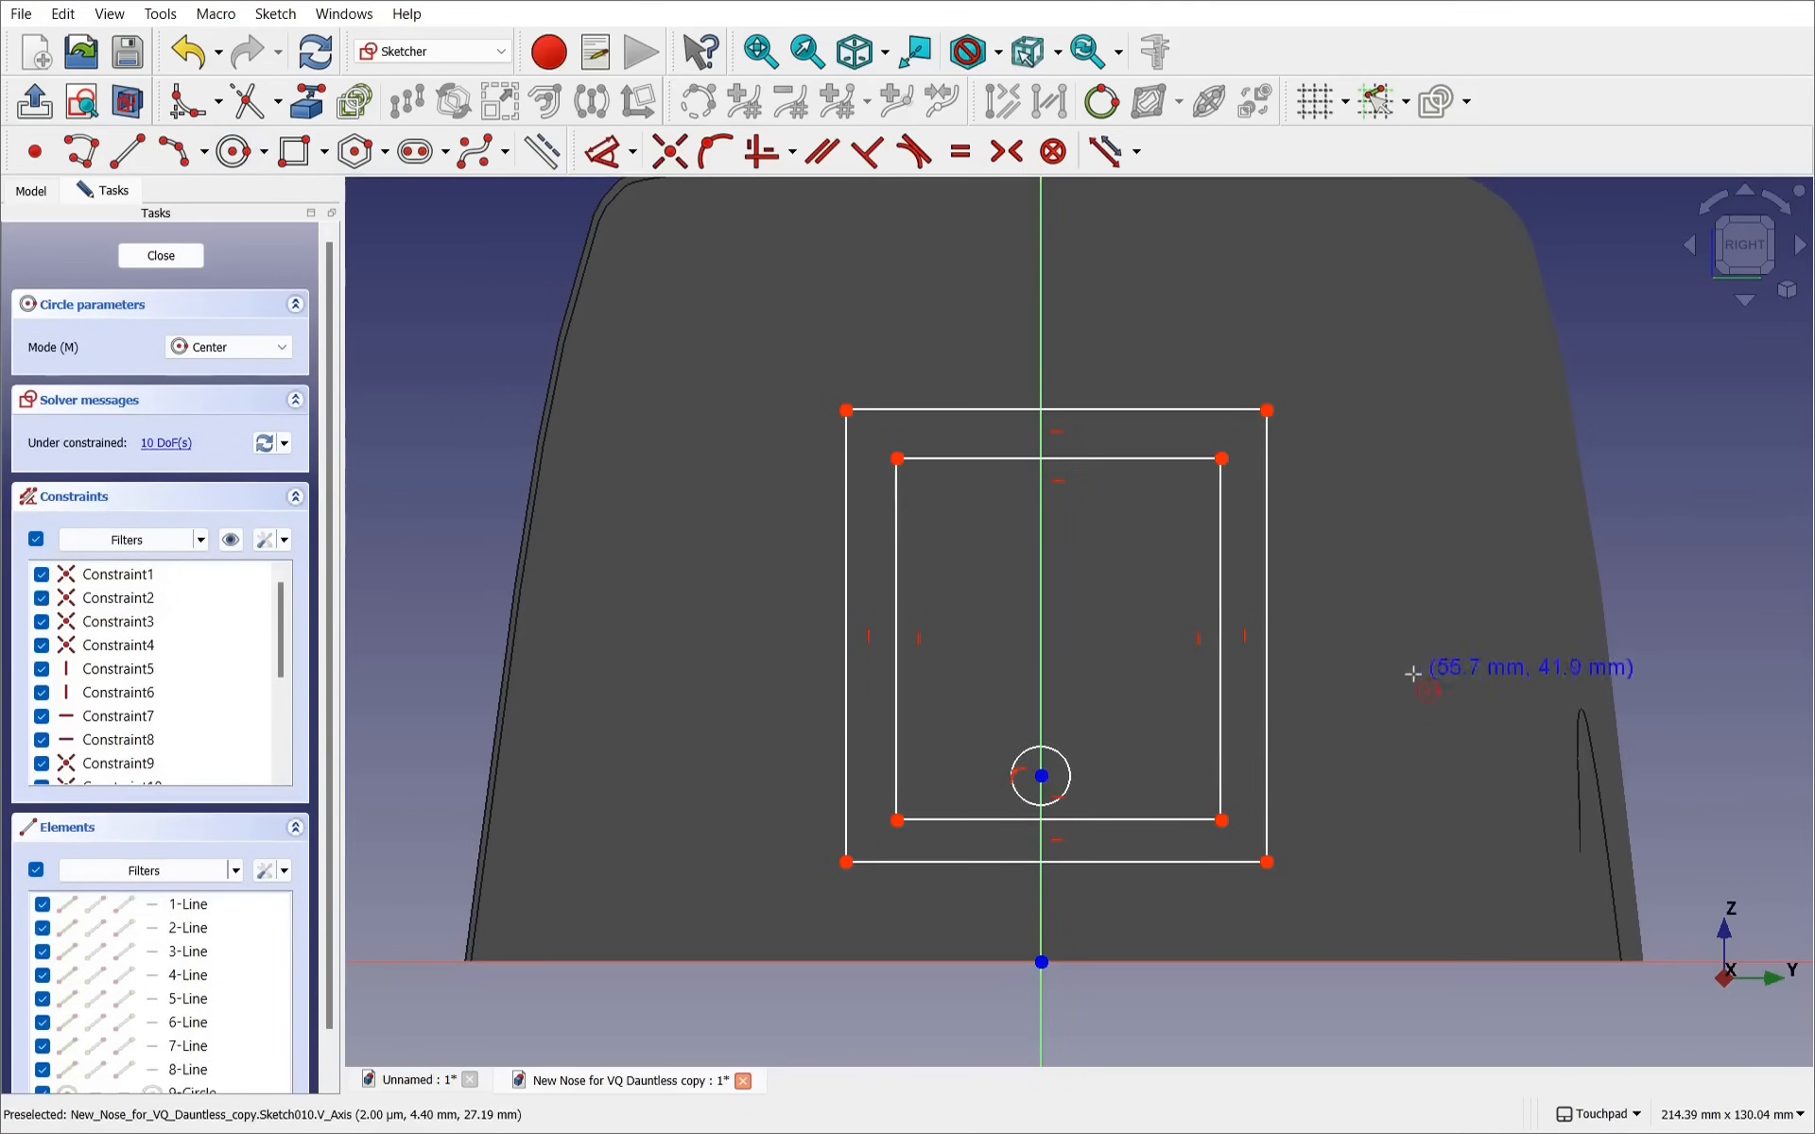
{"action": "key", "text": "Escape"}
{"action": "left_click_drag", "start_coordinate": [1044, 778], "coordinate": [1046, 751]}
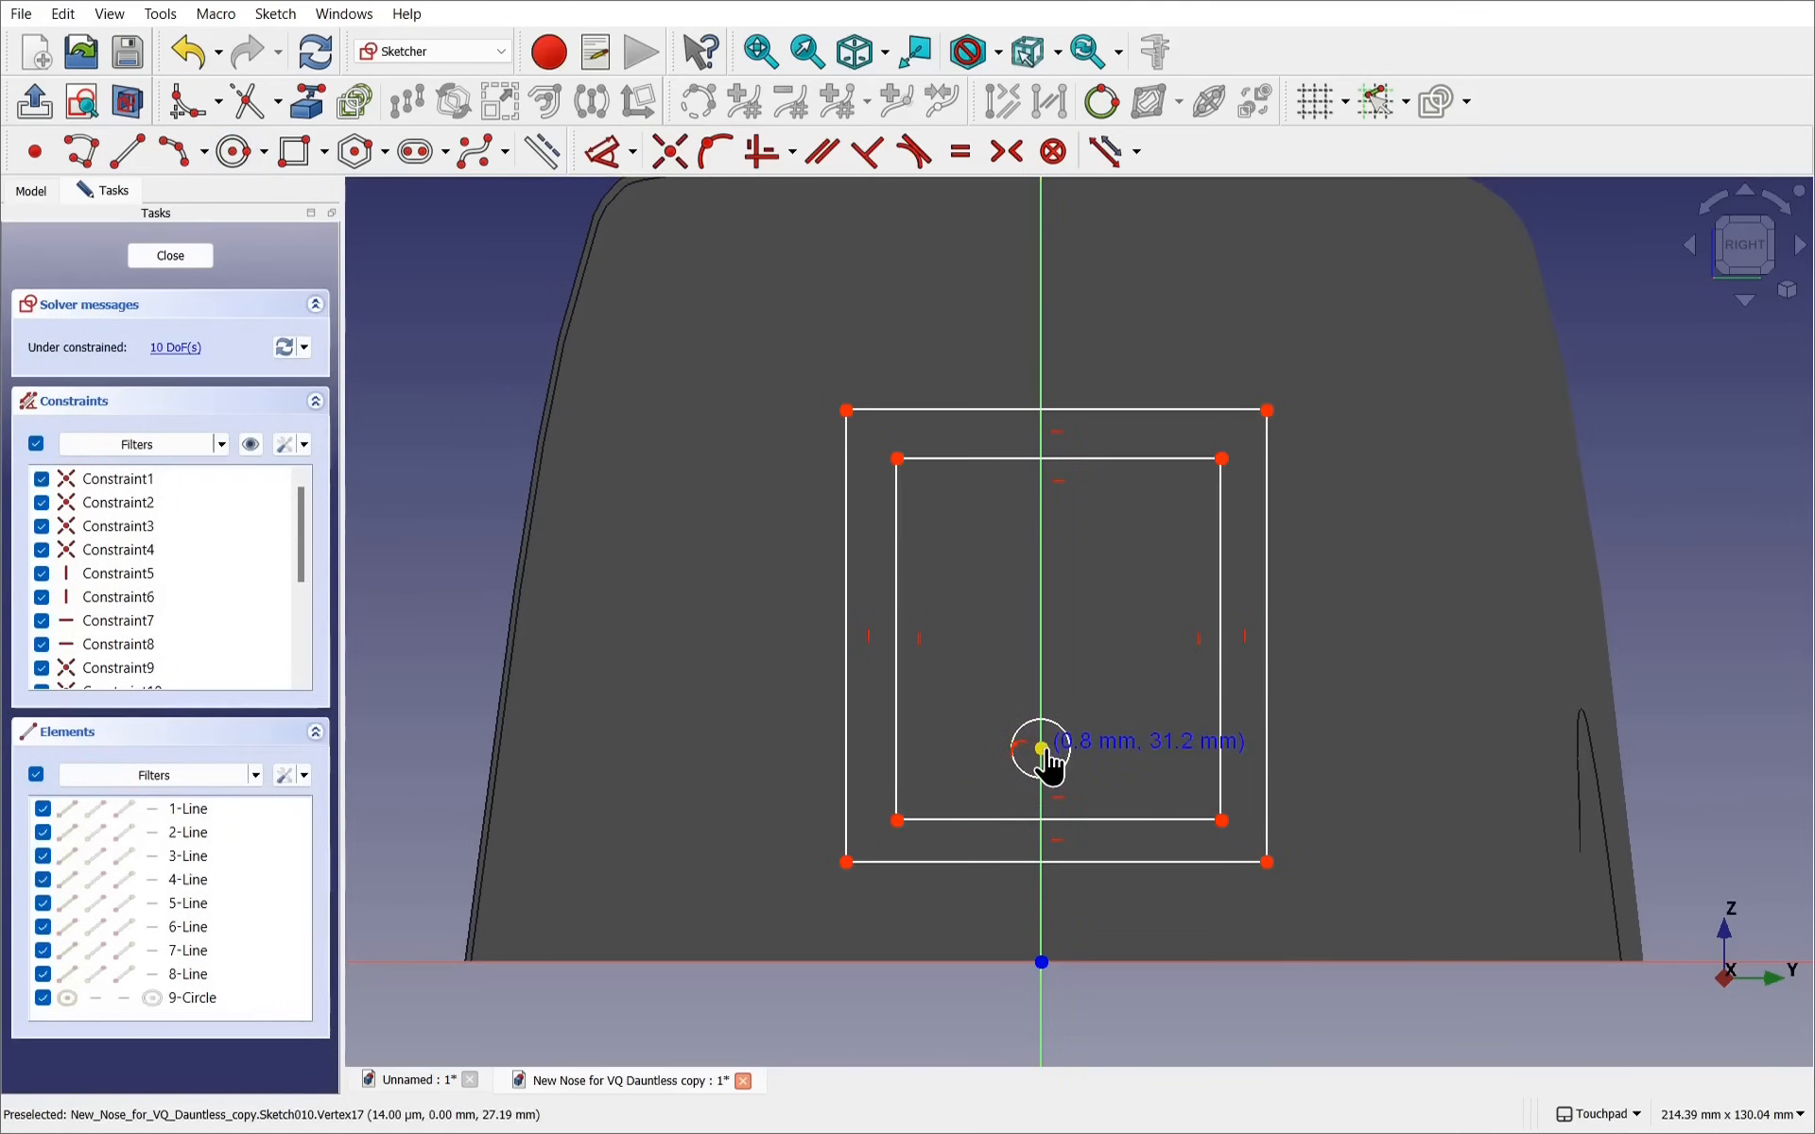
{"action": "left_click", "coordinate": [240, 156]}
{"action": "left_click", "coordinate": [1041, 748]}
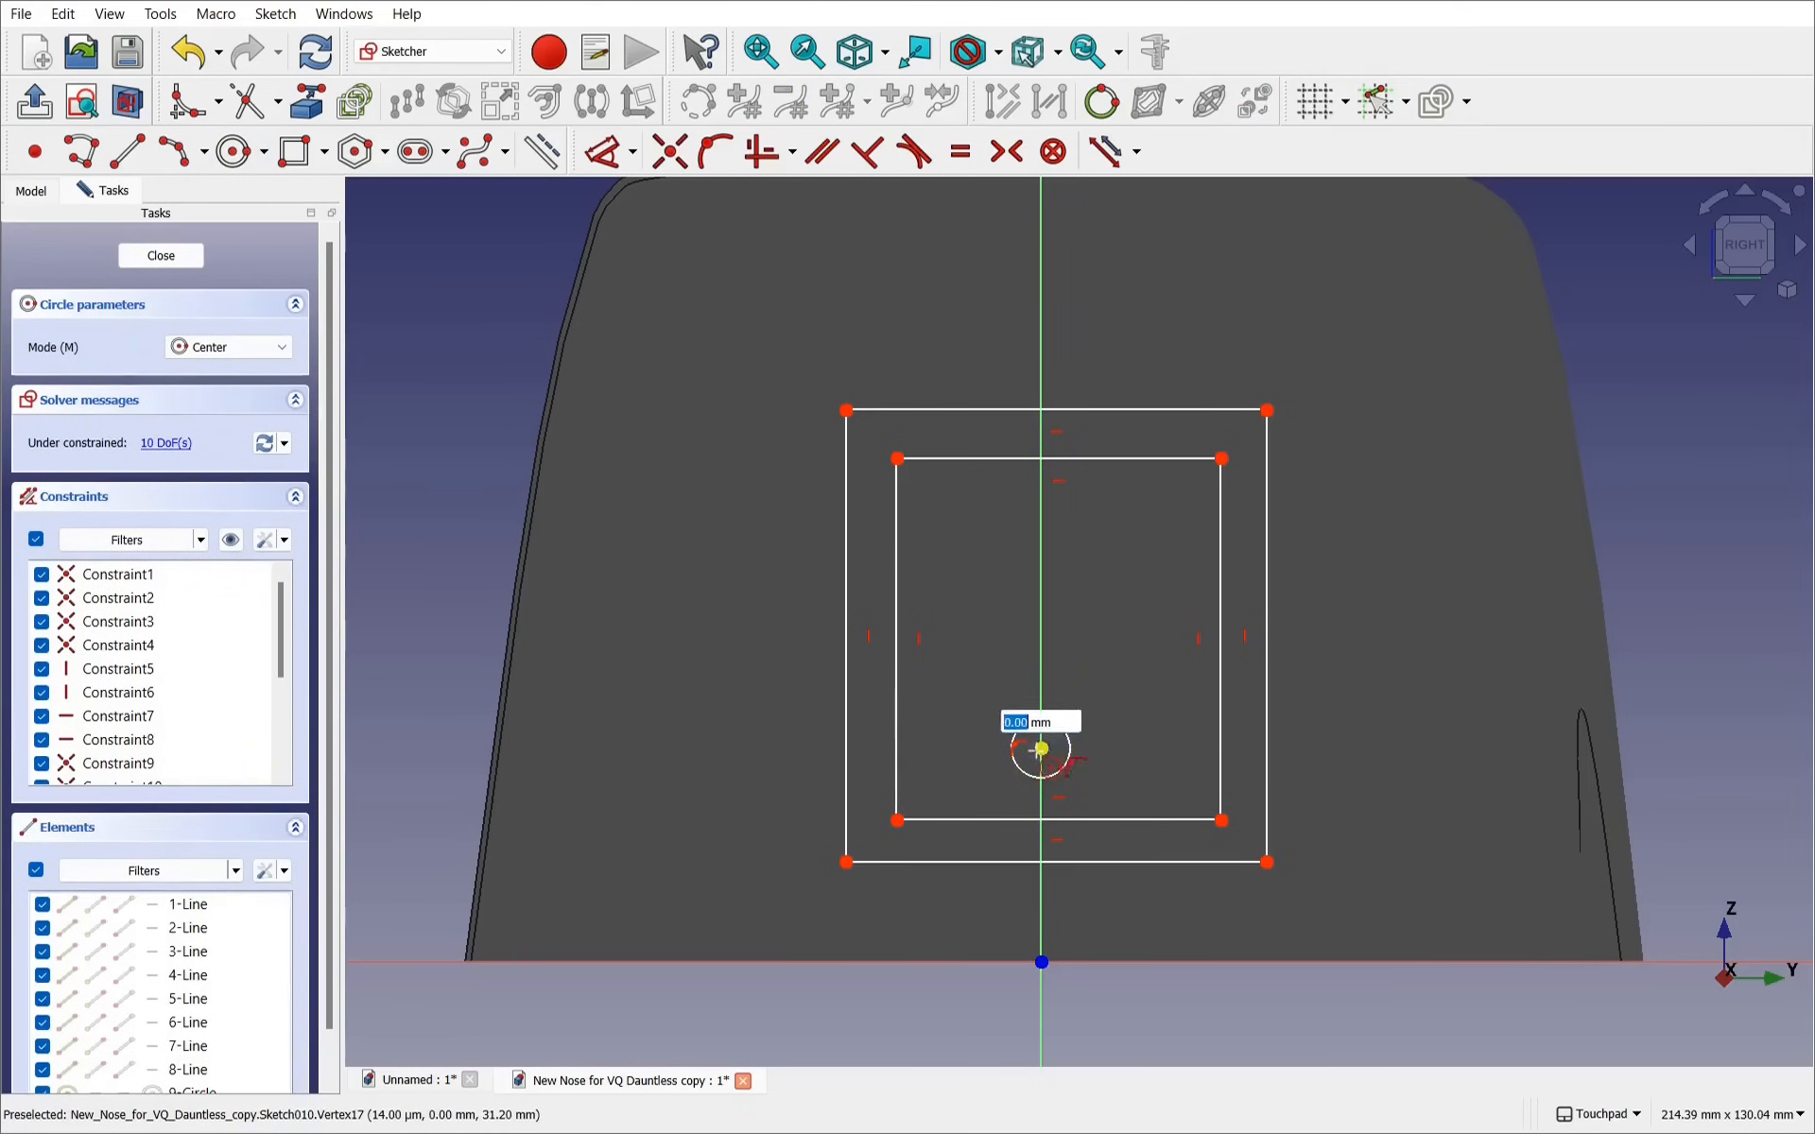
{"action": "left_click", "coordinate": [1080, 775]}
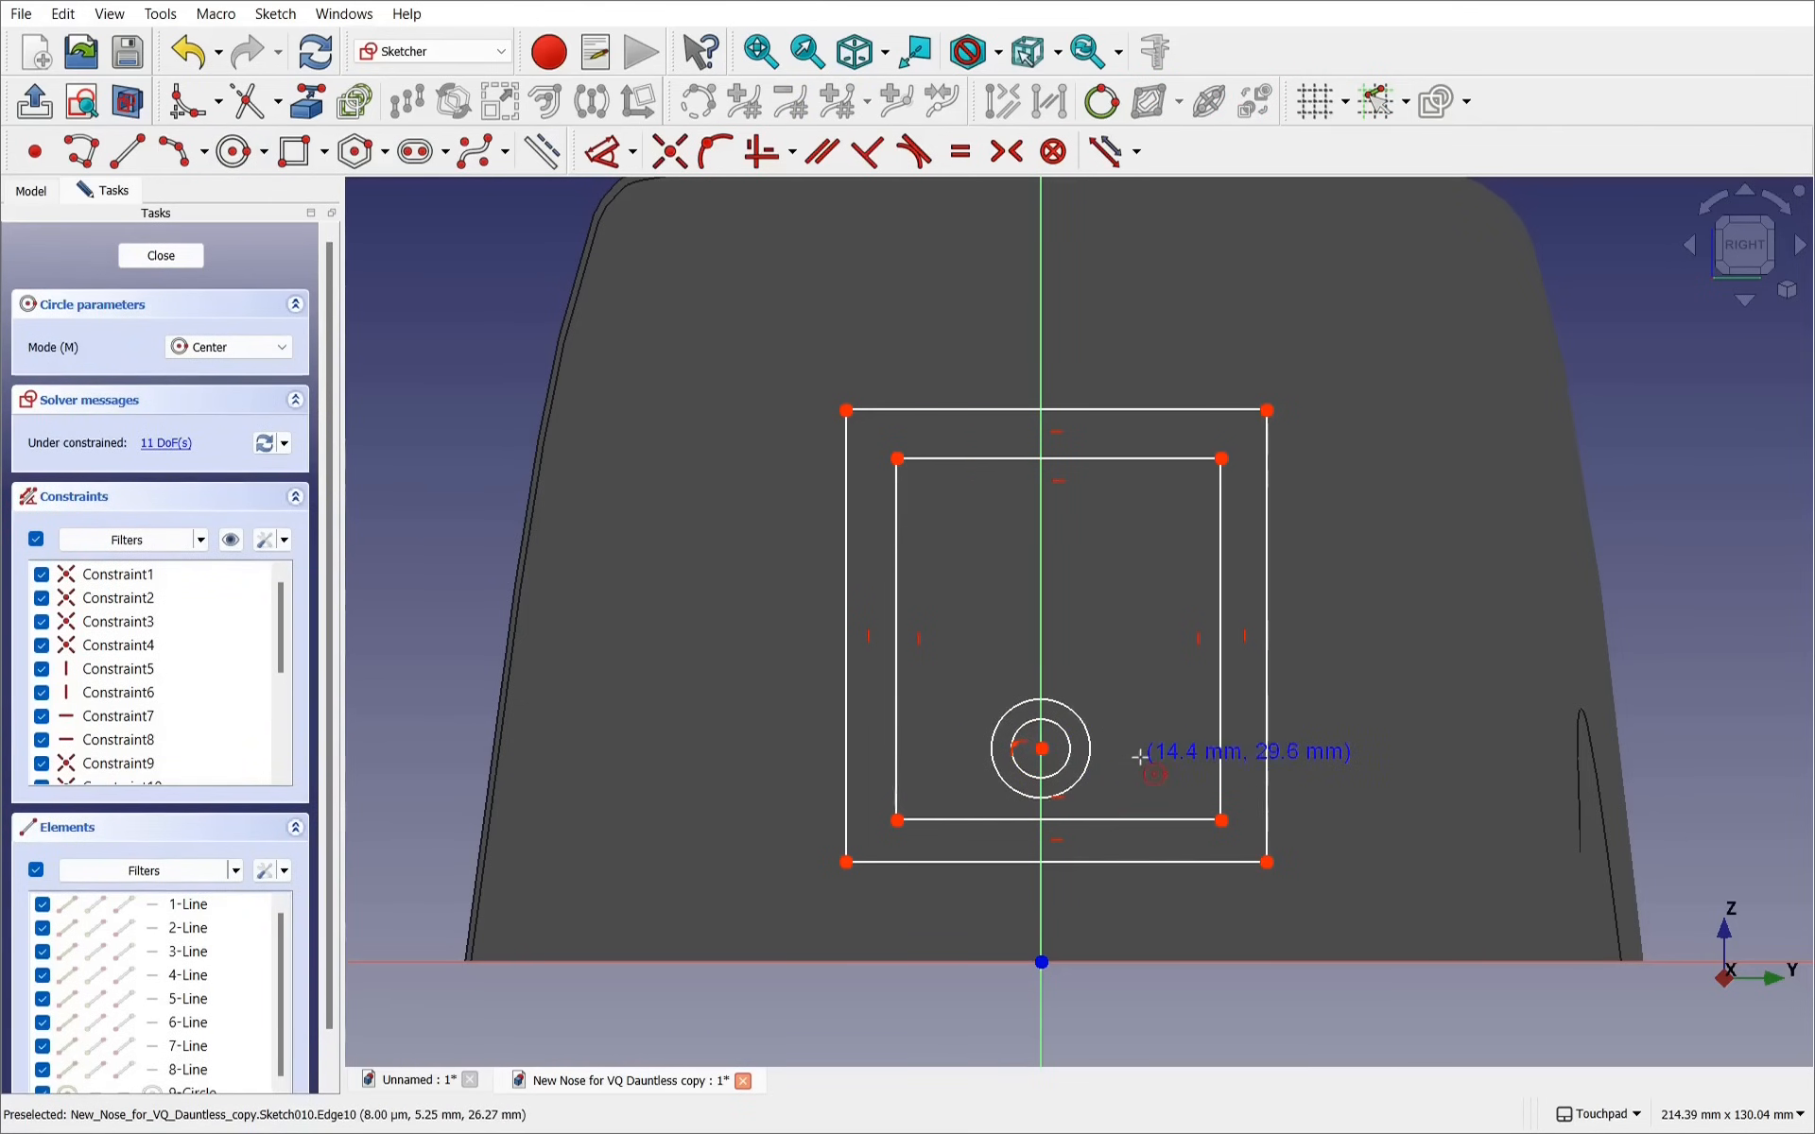
{"action": "left_click", "coordinate": [167, 258]}
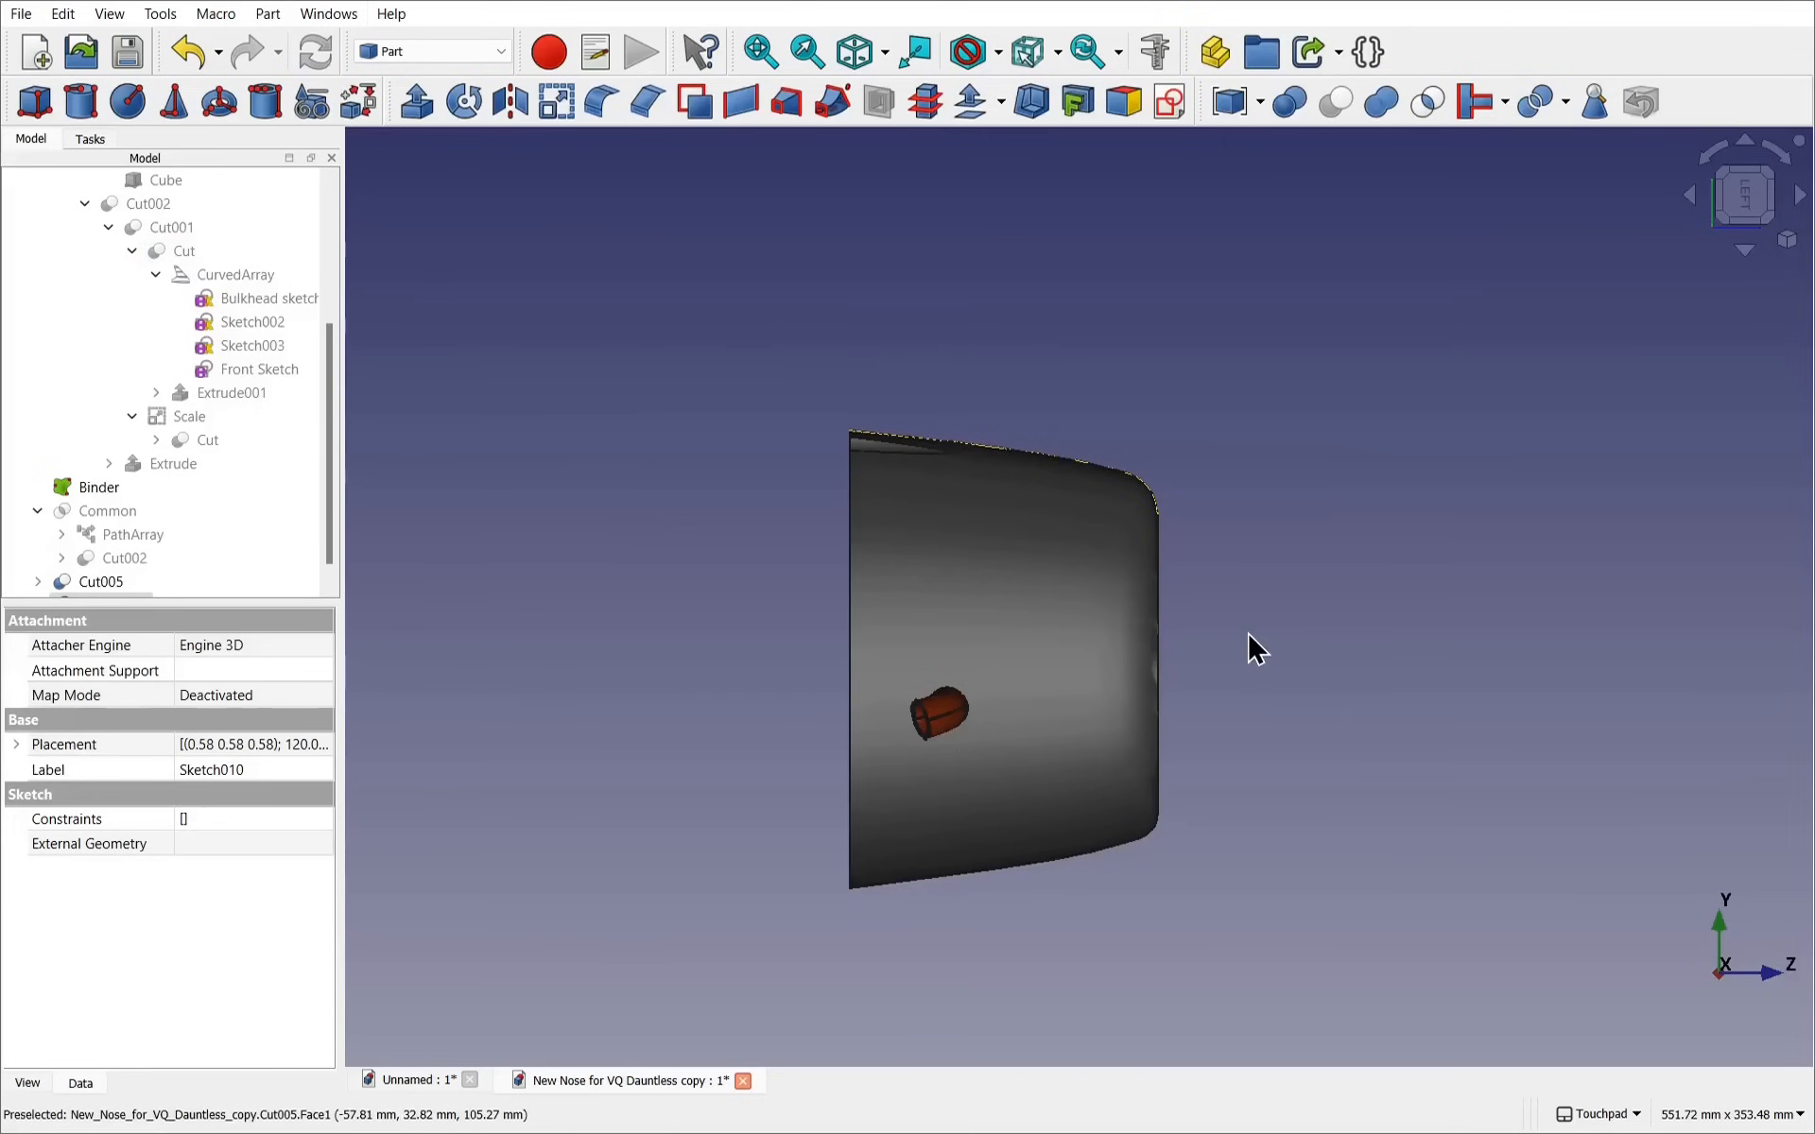
Move Sketch010 out beyond the side of the cowl by setting its placement position x to -130 mm
{"action": "scroll", "coordinate": [334, 574], "scroll_direction": "down", "scroll_amount": 1}
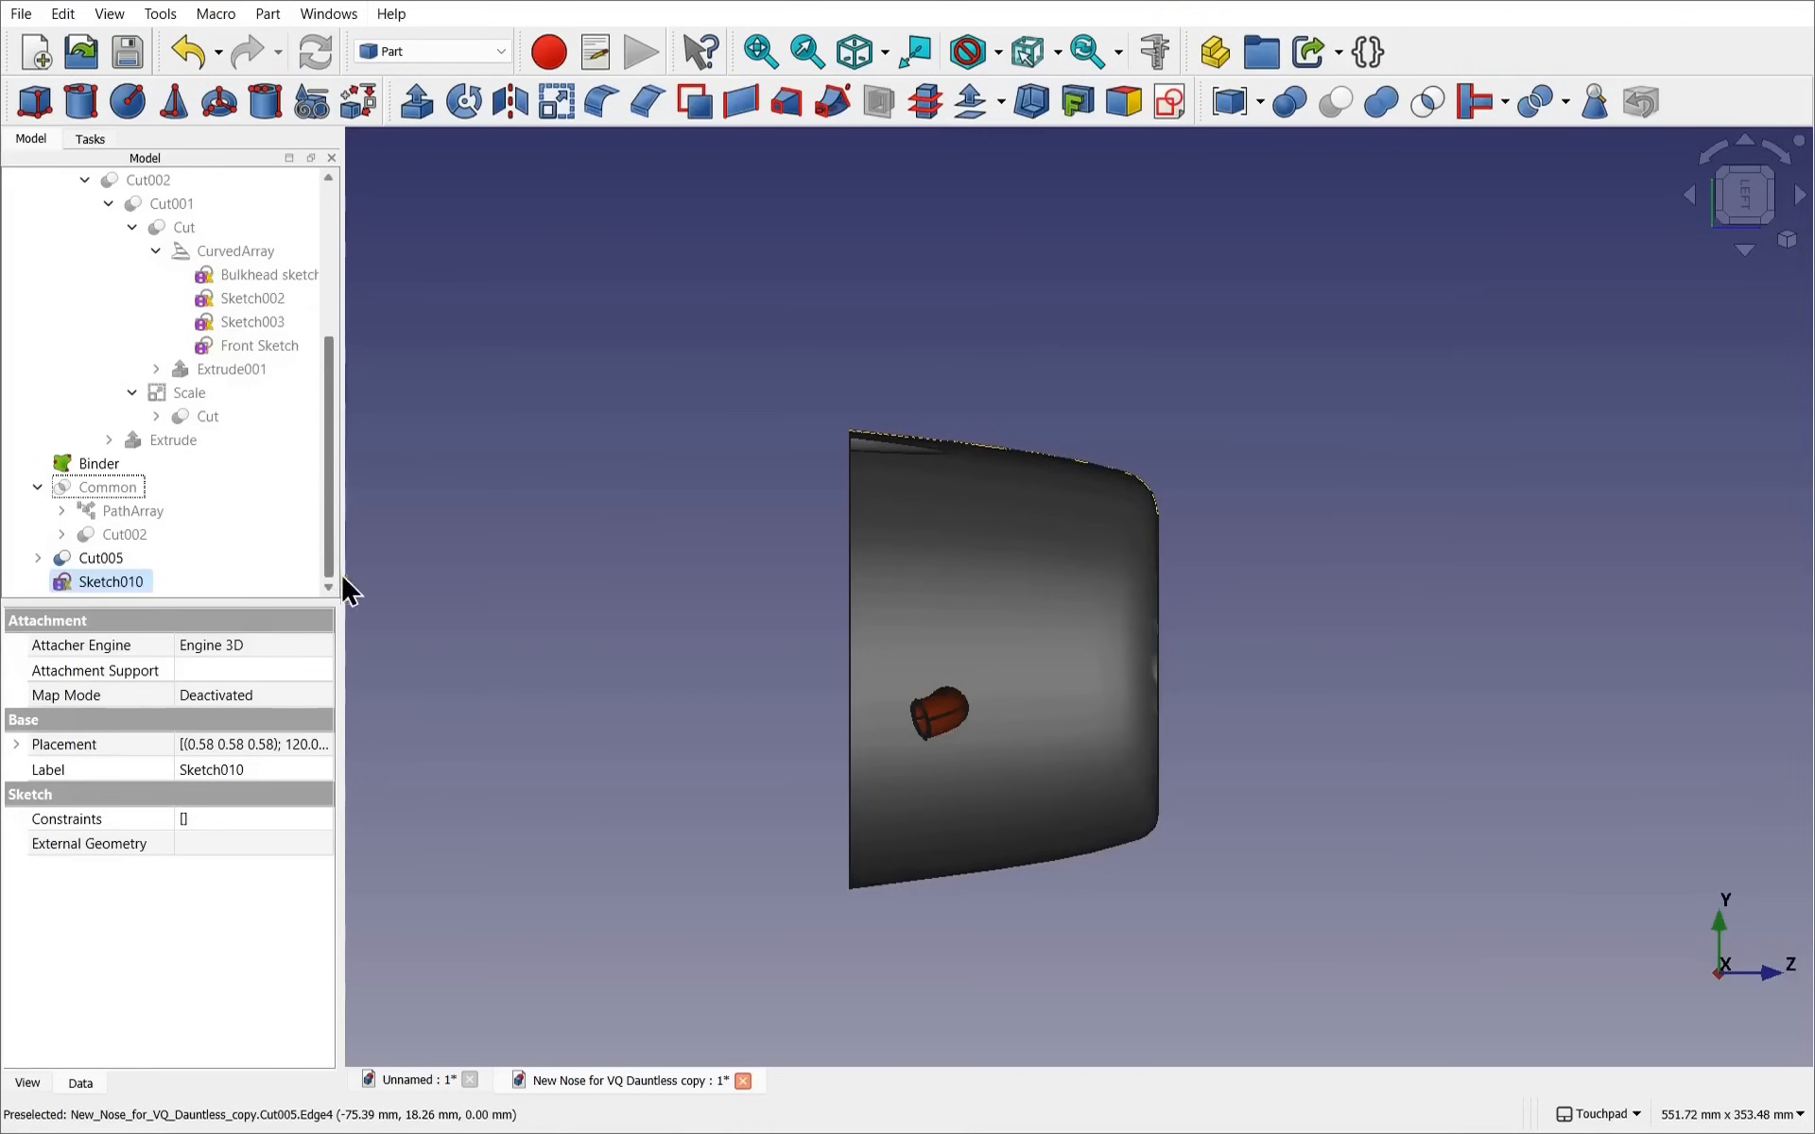
{"action": "left_click_drag", "start_coordinate": [879, 676], "coordinate": [1138, 698], "text": "alt"}
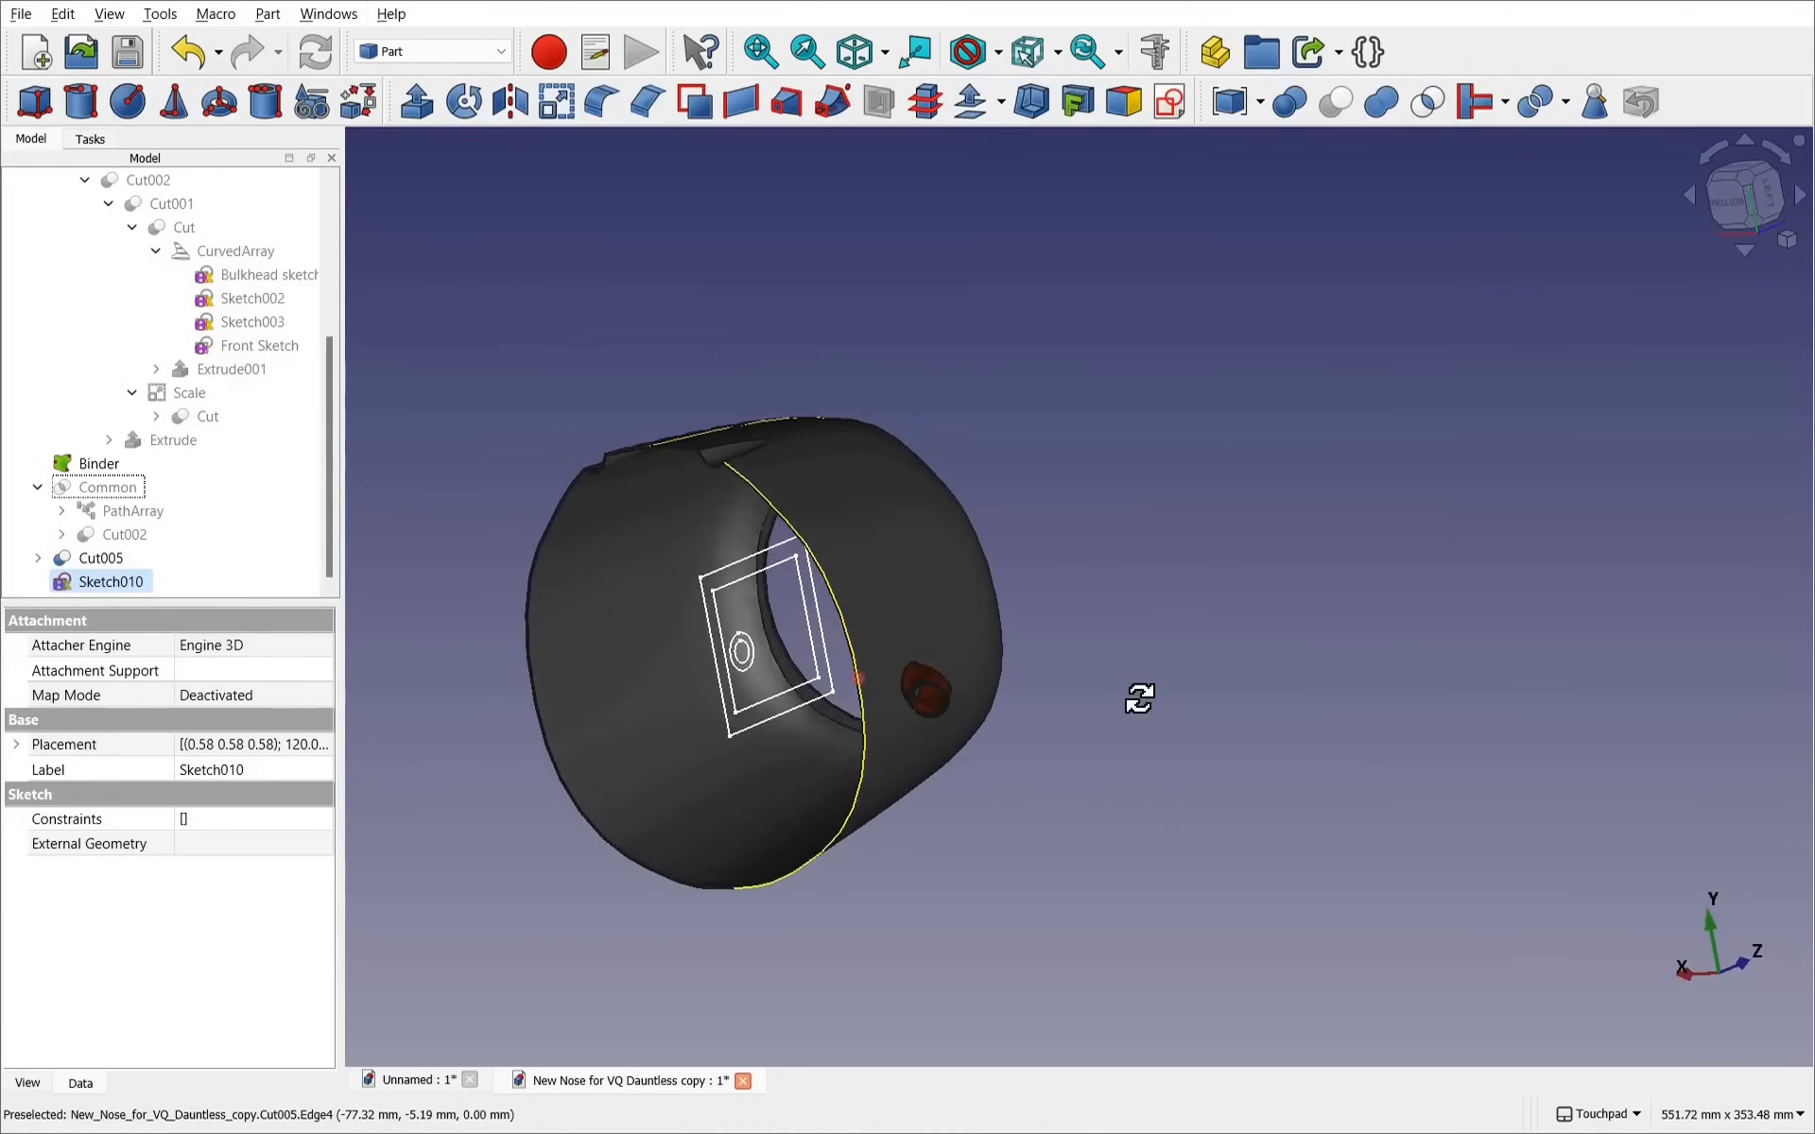
{"action": "left_click_drag", "start_coordinate": [1046, 741], "coordinate": [1017, 766], "text": "alt"}
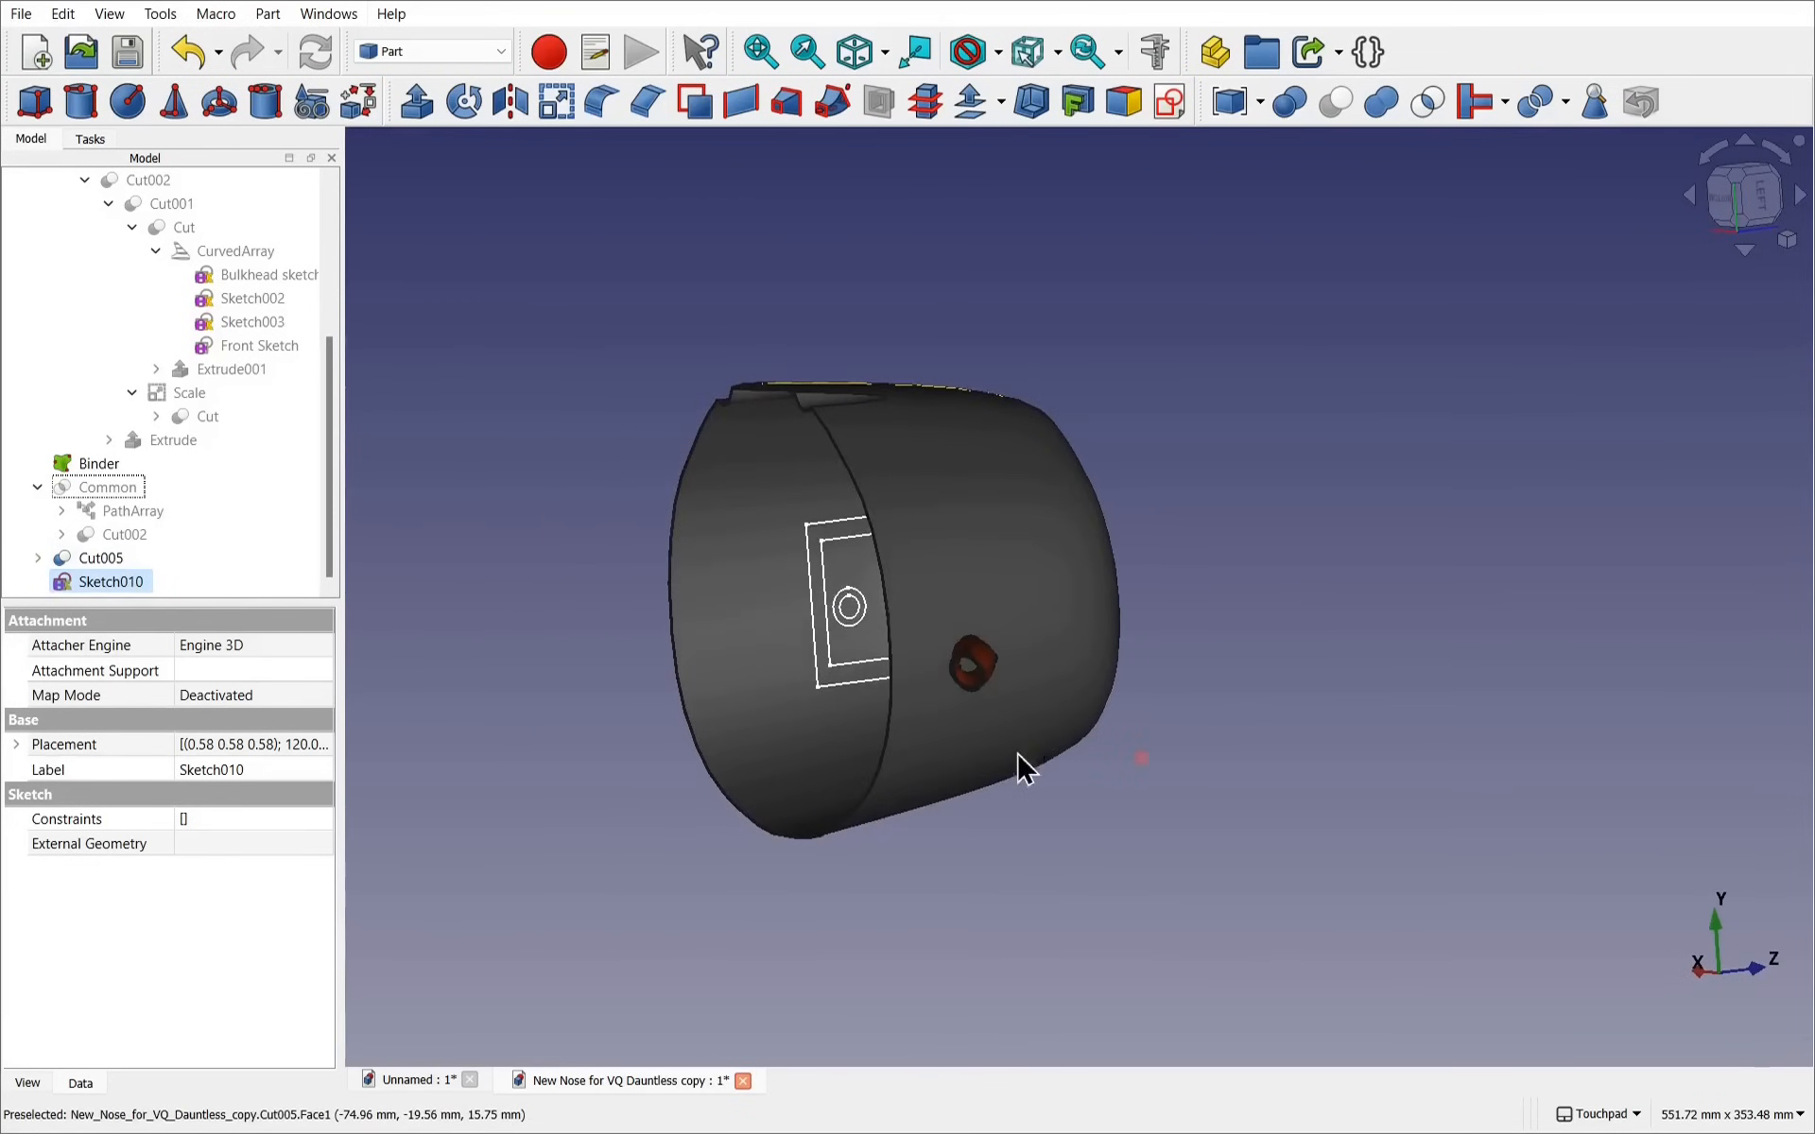
{"action": "left_click", "coordinate": [16, 744]}
{"action": "left_click", "coordinate": [30, 824]}
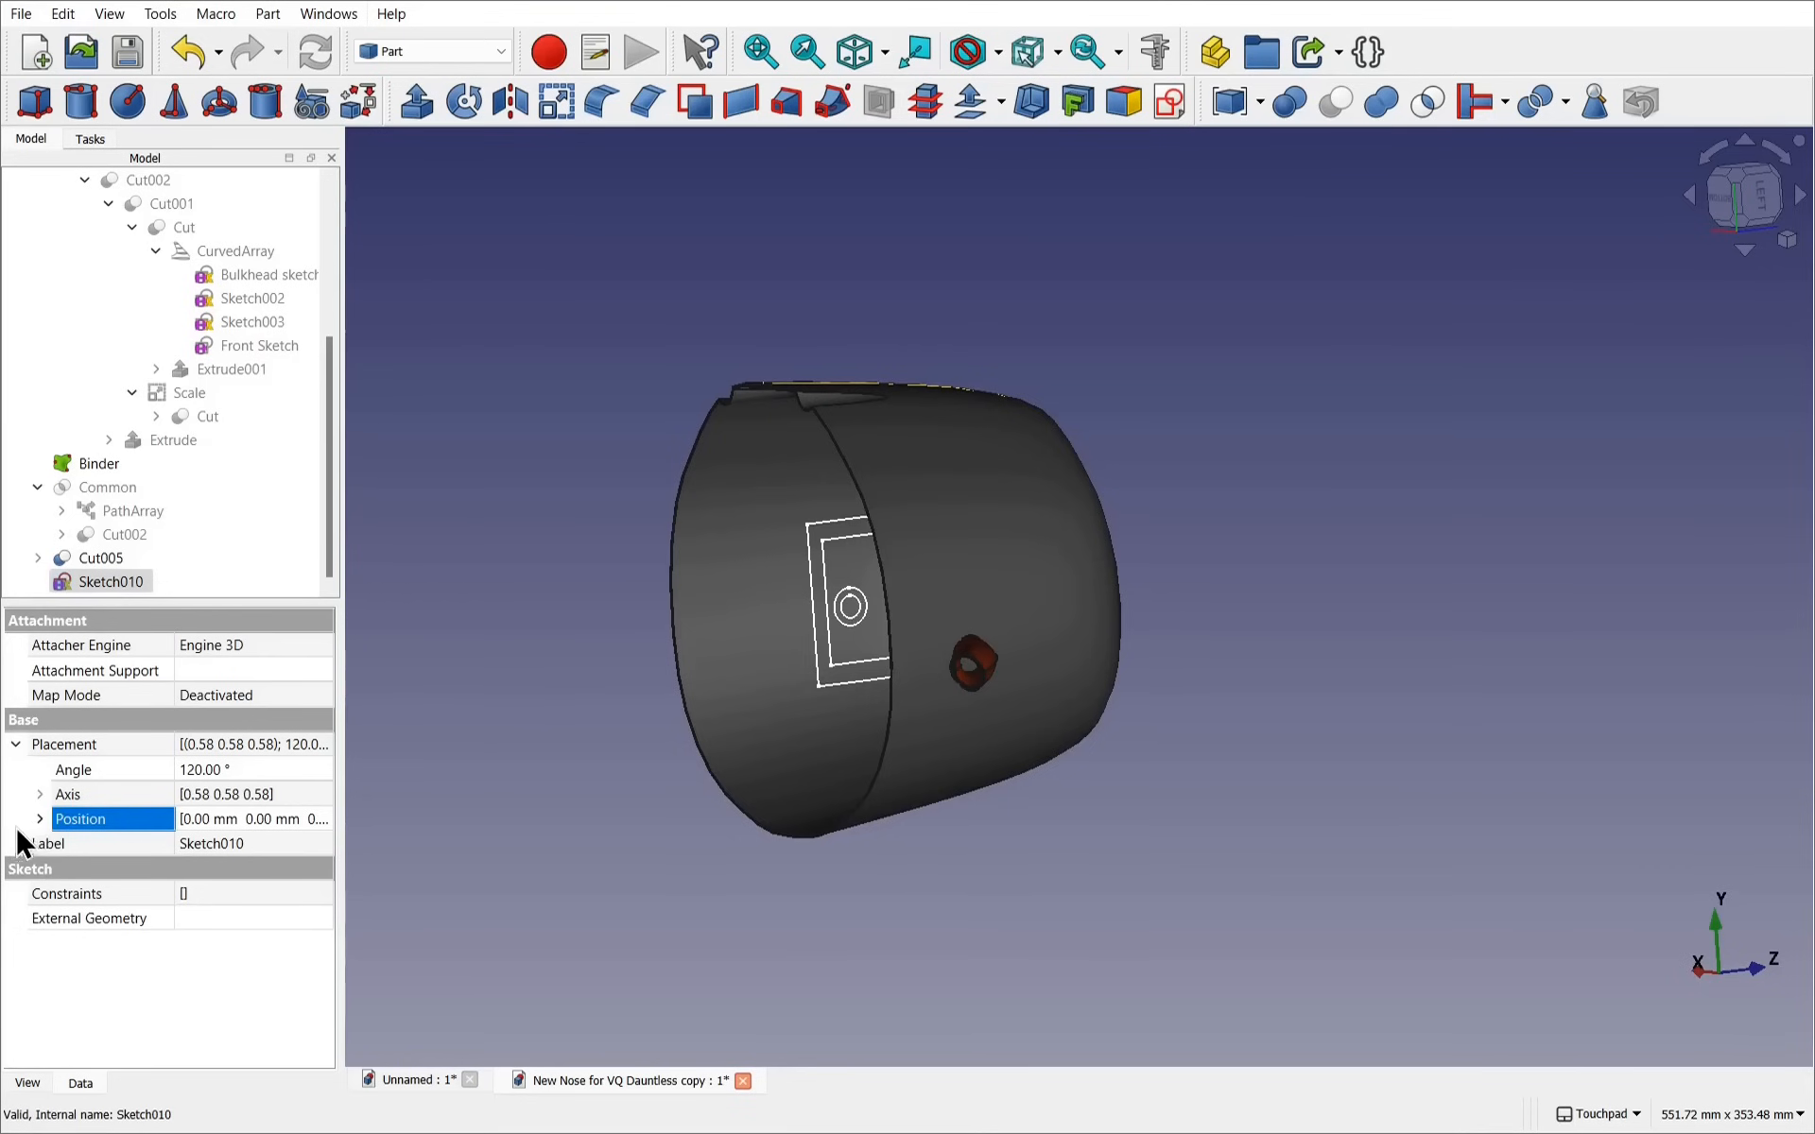
{"action": "left_click", "coordinate": [39, 819]}
{"action": "left_click_drag", "start_coordinate": [1706, 890], "coordinate": [1642, 977], "text": "shift"}
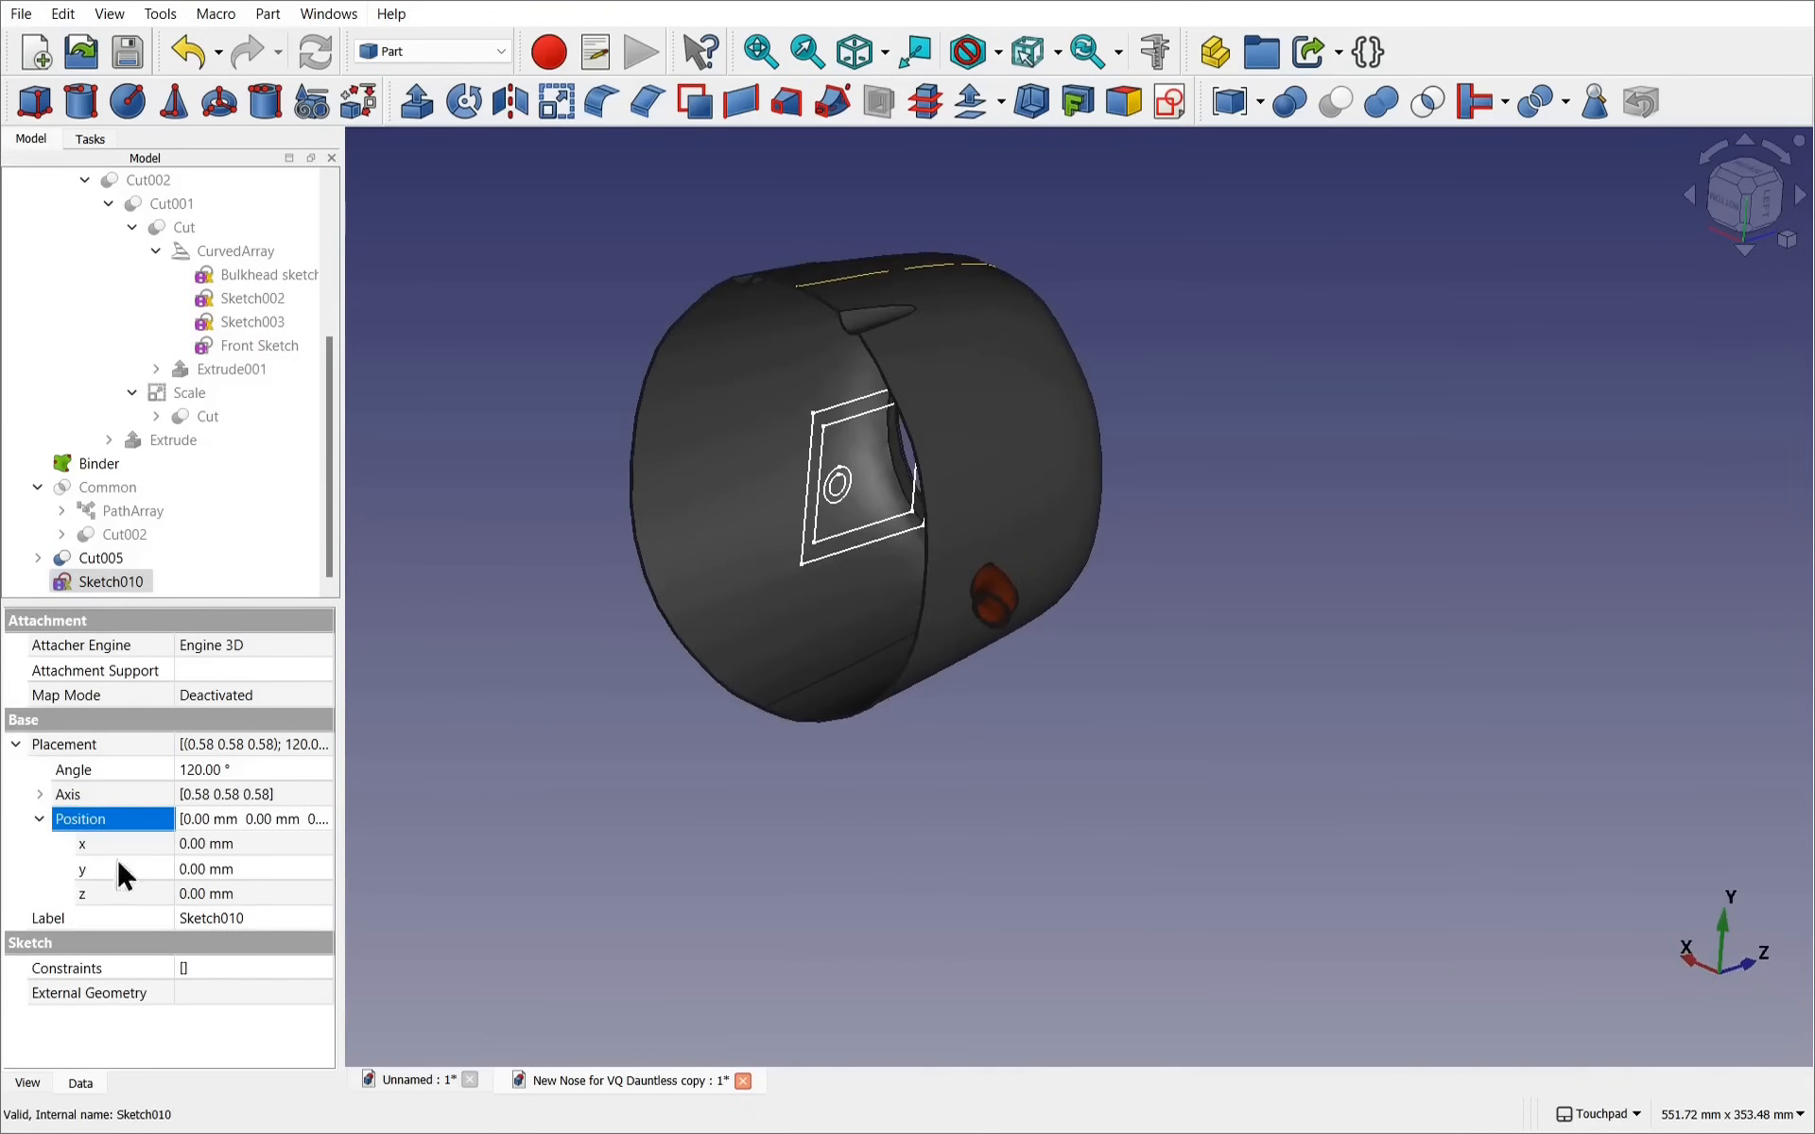
{"action": "left_click", "coordinate": [278, 849]}
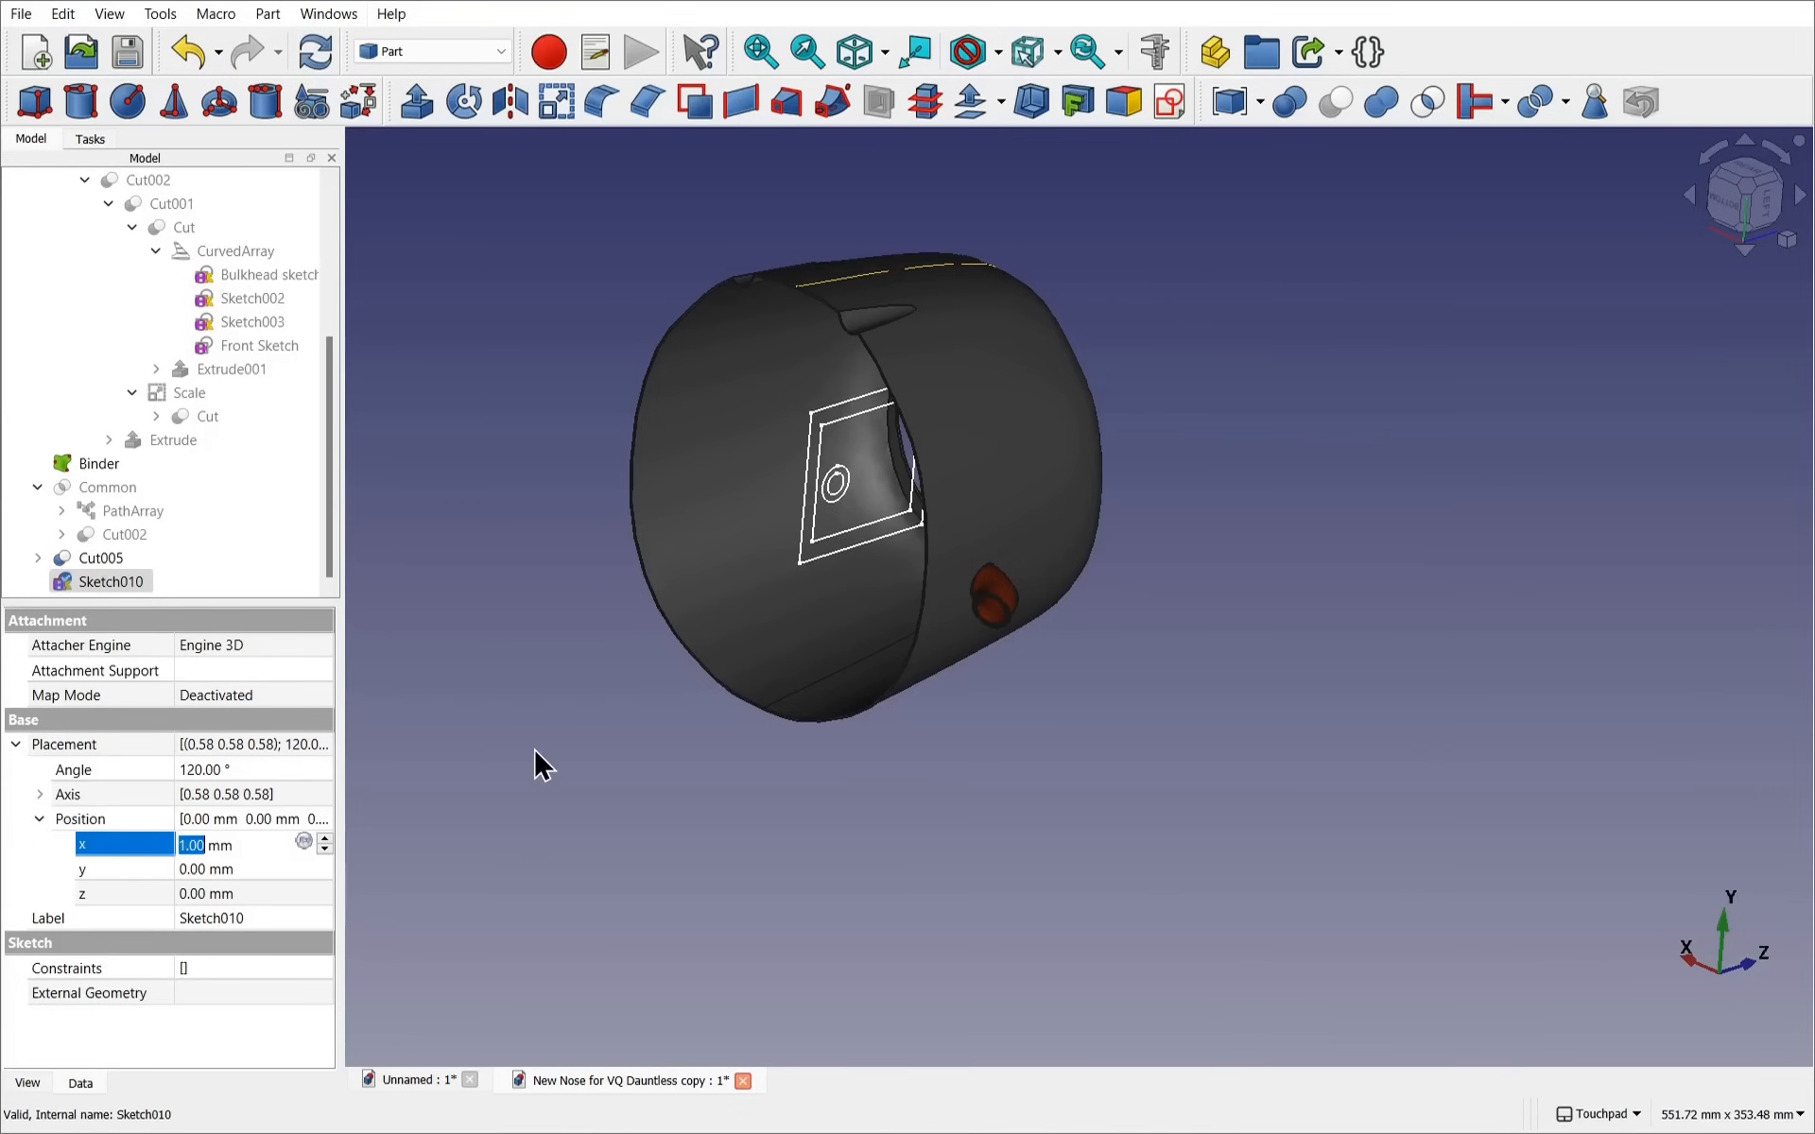
{"action": "key", "text": "Down"}
{"action": "key", "text": "Down"}
{"action": "key", "text": "Down"}
{"action": "key", "text": "Down"}
{"action": "key", "text": "Down"}
{"action": "key", "text": "Down"}
{"action": "key", "text": "Down"}
{"action": "key", "text": "Down"}
{"action": "key", "text": "Down"}
{"action": "key", "text": "Down"}
{"action": "key", "text": "Down"}
{"action": "key", "text": "Down"}
{"action": "key", "text": "Down"}
{"action": "key", "text": "Down"}
{"action": "key", "text": "Down"}
{"action": "key", "text": "Down"}
{"action": "key", "text": "Down"}
{"action": "key", "text": "Down"}
{"action": "key", "text": "Down"}
{"action": "key", "text": "Down"}
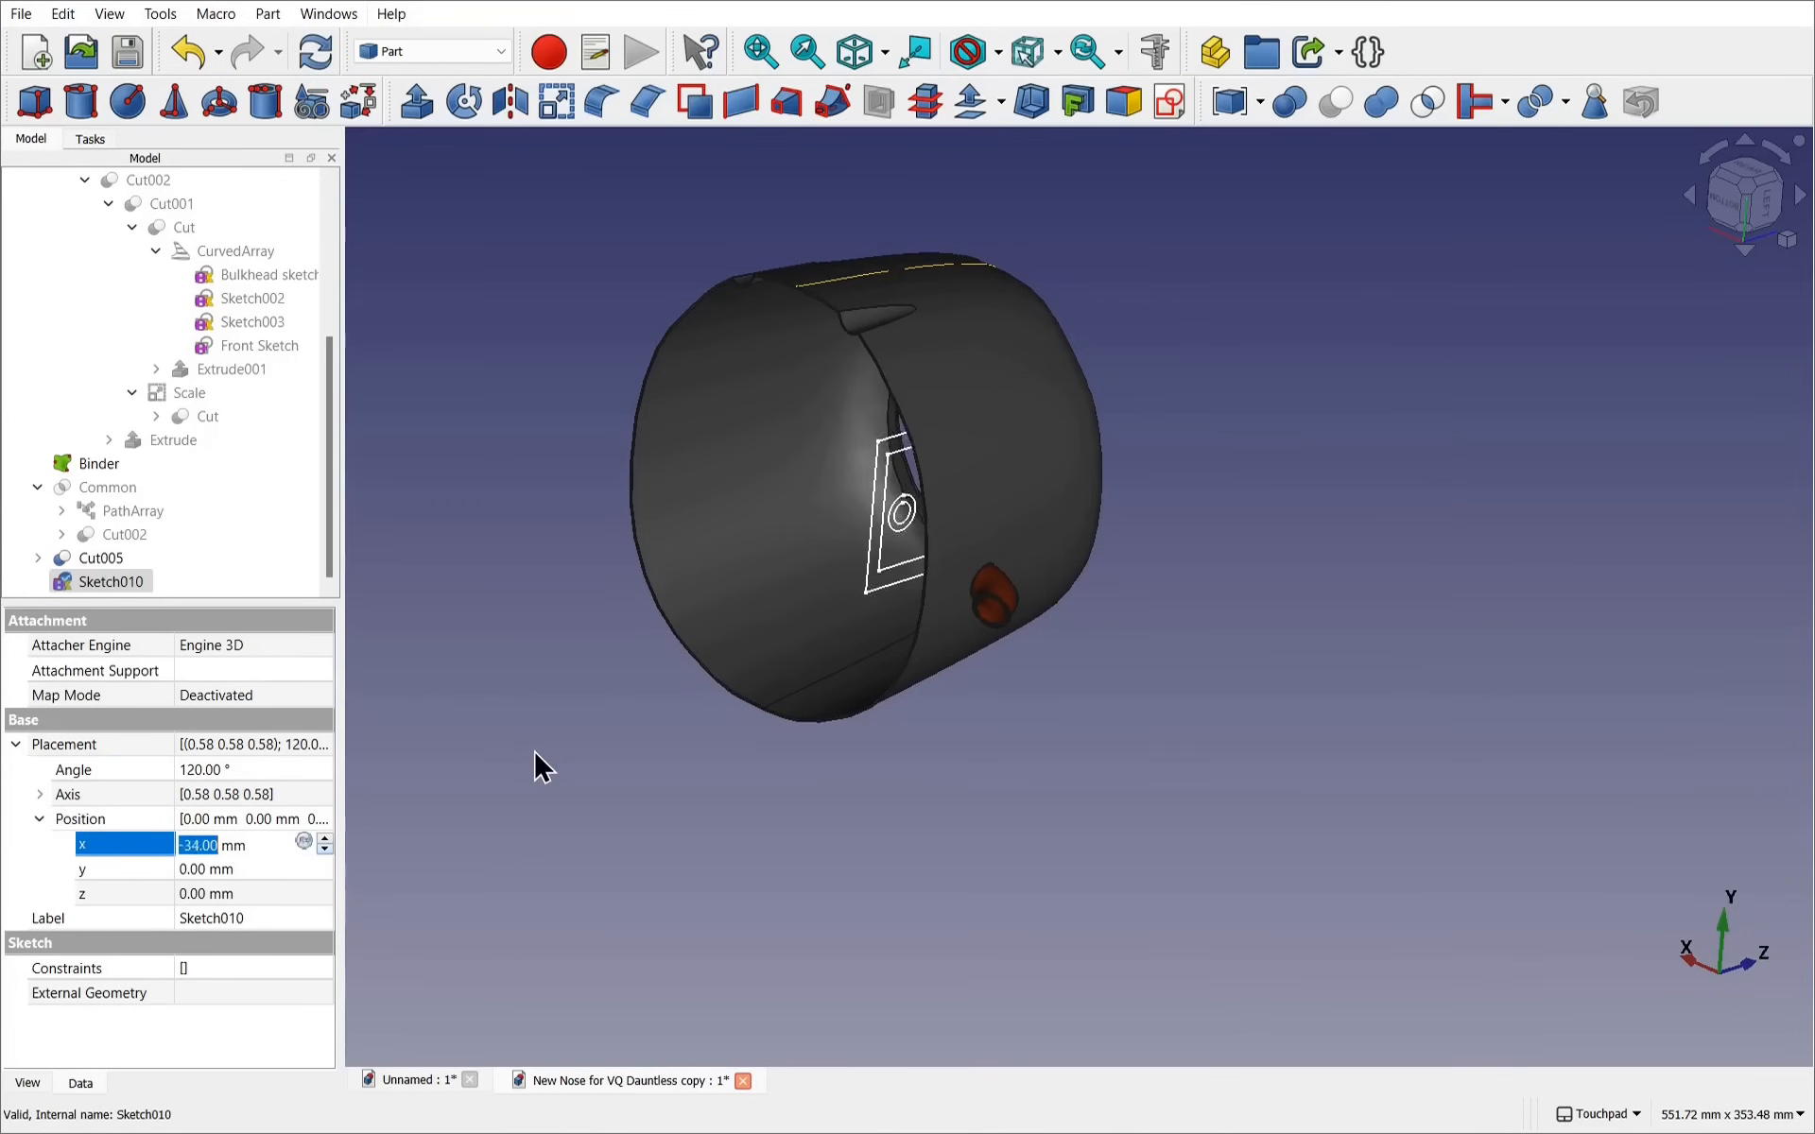
{"action": "key", "text": "Down"}
{"action": "key", "text": "Down"}
{"action": "key", "text": "Down"}
{"action": "key", "text": "Down"}
{"action": "key", "text": "Down"}
{"action": "key", "text": "Down"}
{"action": "key", "text": "Down"}
{"action": "key", "text": "Down"}
{"action": "key", "text": "Down"}
{"action": "key", "text": "Down"}
{"action": "key", "text": "Down"}
{"action": "key", "text": "Down"}
{"action": "key", "text": "Down"}
{"action": "key", "text": "Down"}
{"action": "key", "text": "Down"}
{"action": "key", "text": "Down"}
{"action": "key", "text": "Down"}
{"action": "key", "text": "Down"}
{"action": "key", "text": "Down"}
{"action": "key", "text": "Down"}
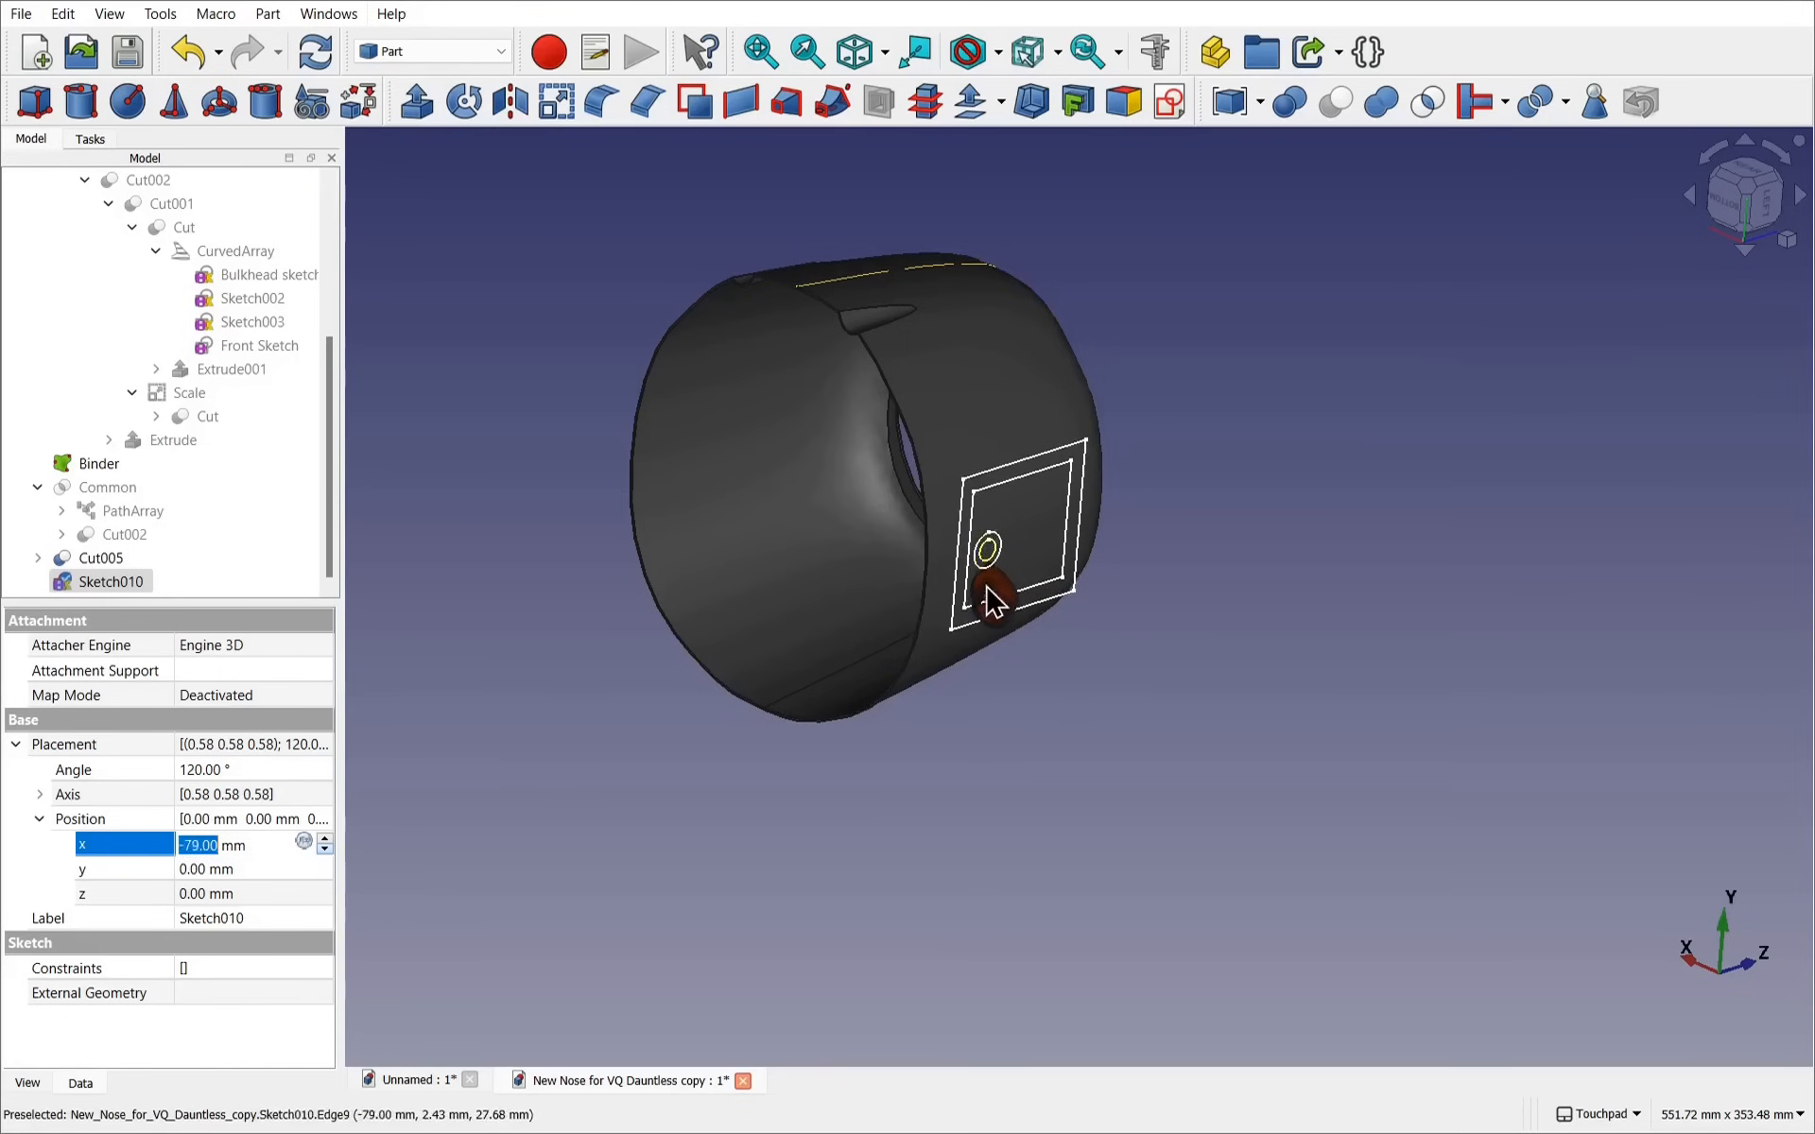
{"action": "key", "text": "Down"}
{"action": "key", "text": "Down"}
{"action": "key", "text": "Down"}
{"action": "key", "text": "Down"}
{"action": "key", "text": "Down"}
{"action": "key", "text": "Down"}
{"action": "key", "text": "Down"}
{"action": "key", "text": "Down"}
{"action": "key", "text": "Down"}
{"action": "key", "text": "Down"}
{"action": "key", "text": "Down"}
{"action": "key", "text": "Down"}
{"action": "key", "text": "Down"}
{"action": "key", "text": "Down"}
{"action": "key", "text": "Down"}
{"action": "key", "text": "Down"}
{"action": "key", "text": "Down"}
{"action": "key", "text": "Down"}
{"action": "key", "text": "Down"}
{"action": "key", "text": "Down"}
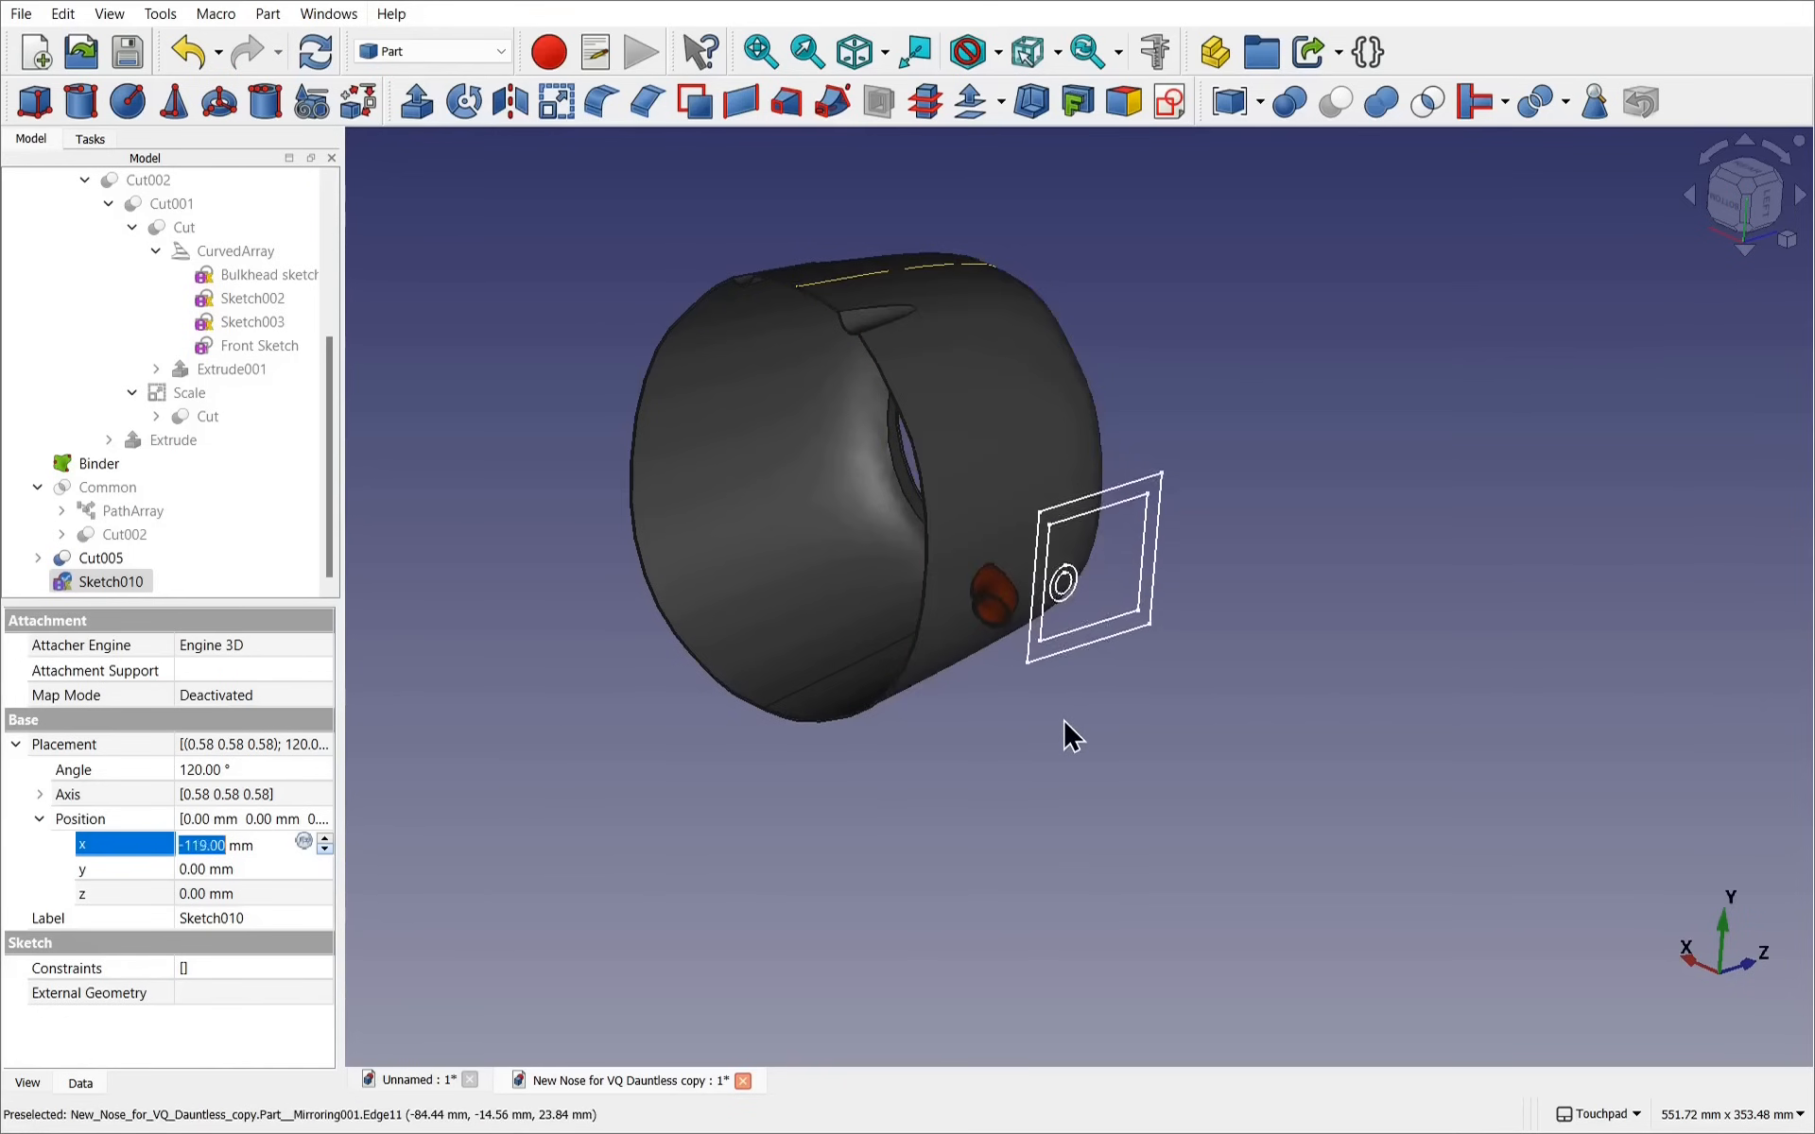
{"action": "left_click_drag", "start_coordinate": [1200, 750], "coordinate": [1030, 716], "text": "alt"}
{"action": "scroll", "coordinate": [1030, 713], "scroll_direction": "up", "scroll_amount": 3}
{"action": "mouse_move", "coordinate": [1175, 507]}
{"action": "left_mouse_down", "text": "alt"}
{"action": "mouse_move", "coordinate": [1174, 454]}
{"action": "mouse_move", "coordinate": [1000, 656]}
{"action": "mouse_move", "coordinate": [993, 756]}
{"action": "mouse_move", "coordinate": [973, 761]}
{"action": "mouse_move", "coordinate": [960, 735]}
{"action": "left_mouse_up", "text": "alt"}
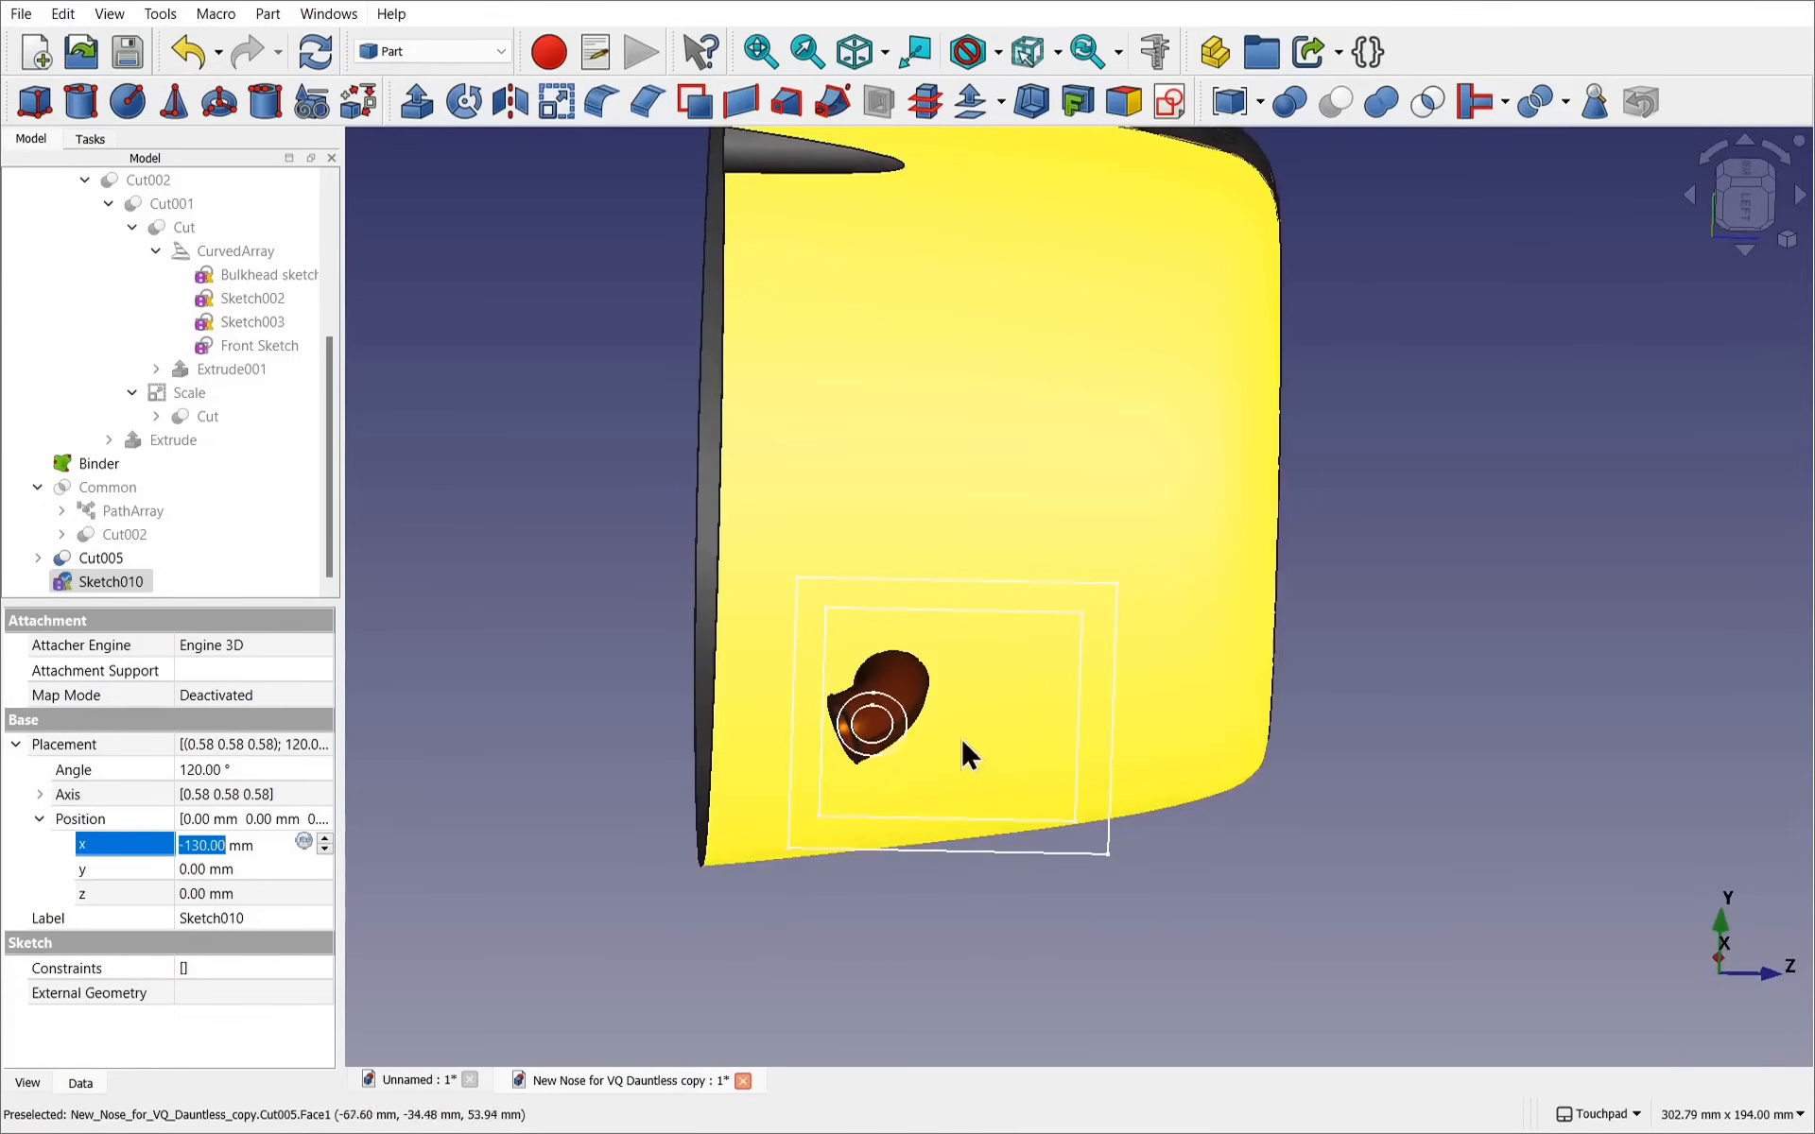
Hide the mirrored body Cut004 (Mirror #2) behind the sketch and view the cowl from its left side
{"action": "left_click", "coordinate": [909, 678]}
{"action": "key", "text": "space"}
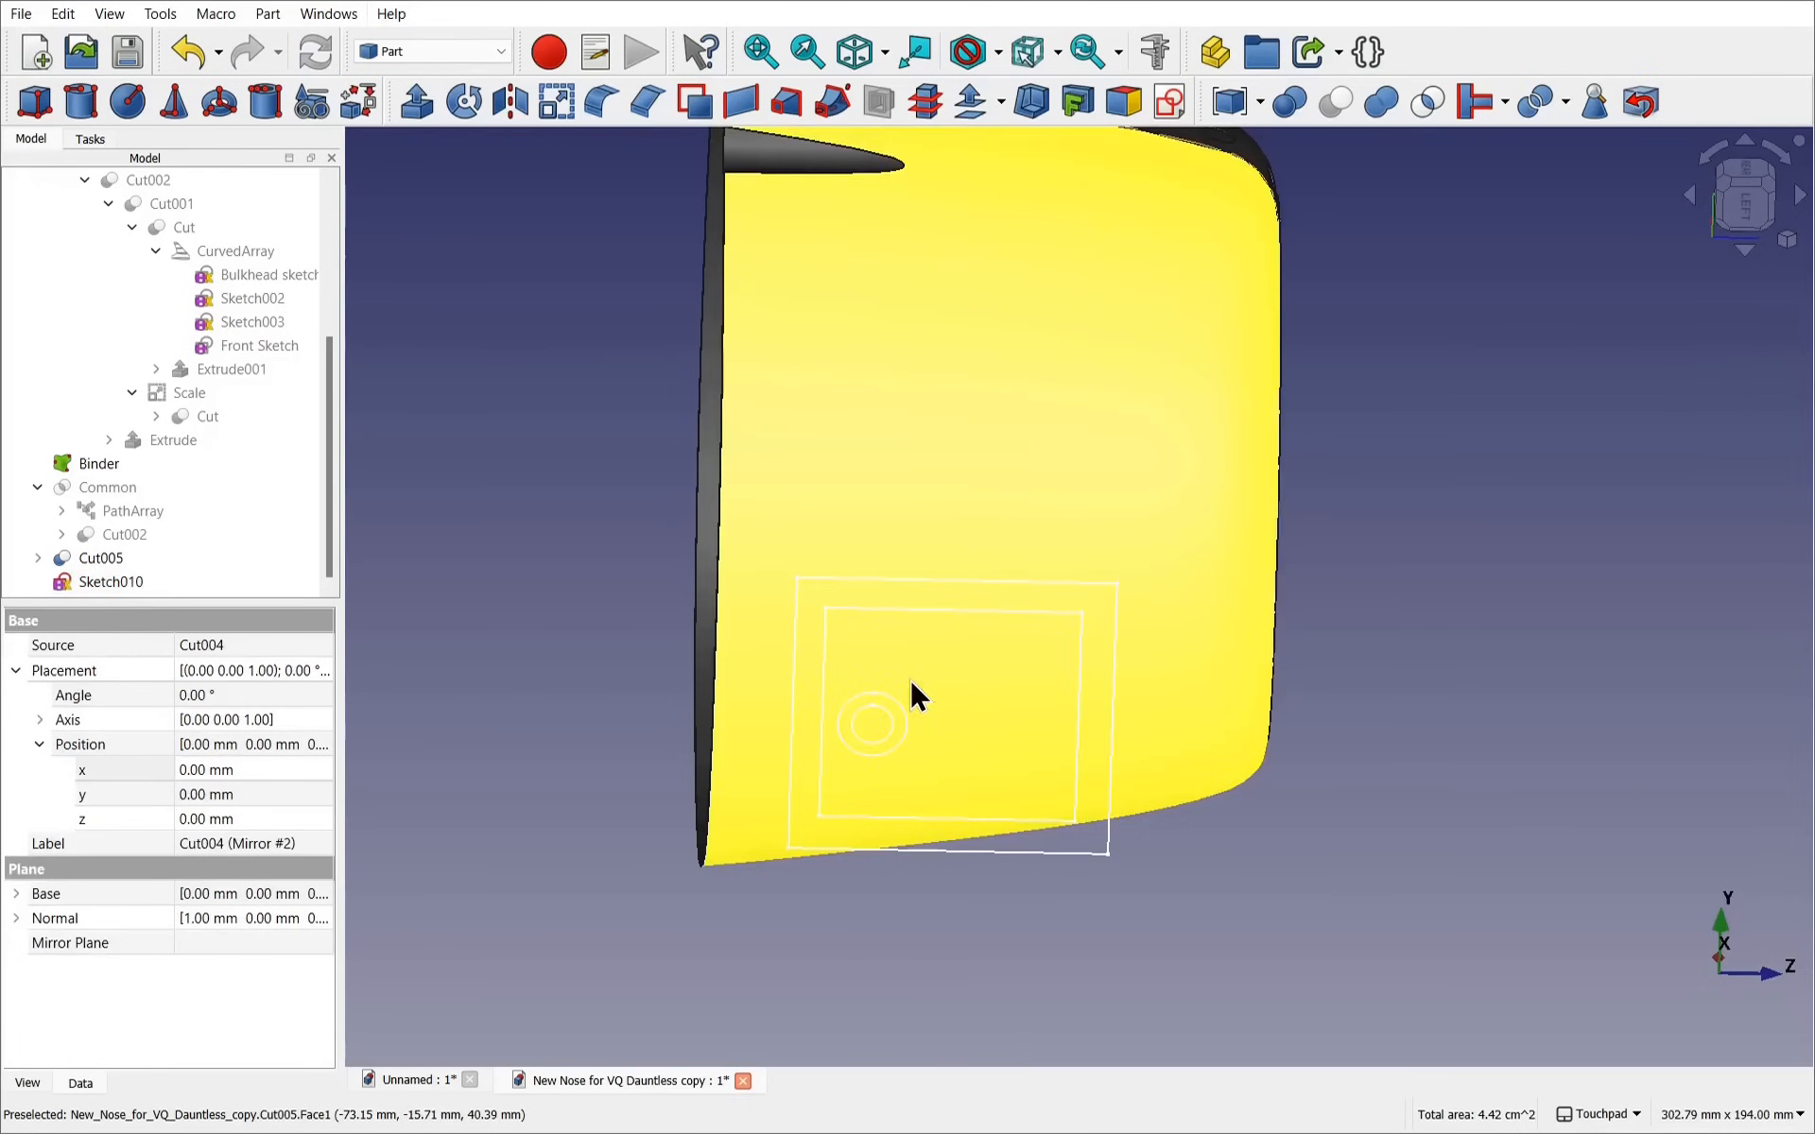
{"action": "mouse_move", "coordinate": [848, 988]}
{"action": "left_mouse_down", "text": "alt"}
{"action": "mouse_move", "coordinate": [1037, 891]}
{"action": "mouse_move", "coordinate": [1058, 964]}
{"action": "mouse_move", "coordinate": [980, 875]}
{"action": "mouse_move", "coordinate": [1007, 867]}
{"action": "mouse_move", "coordinate": [1019, 894]}
{"action": "left_mouse_up", "text": "alt"}
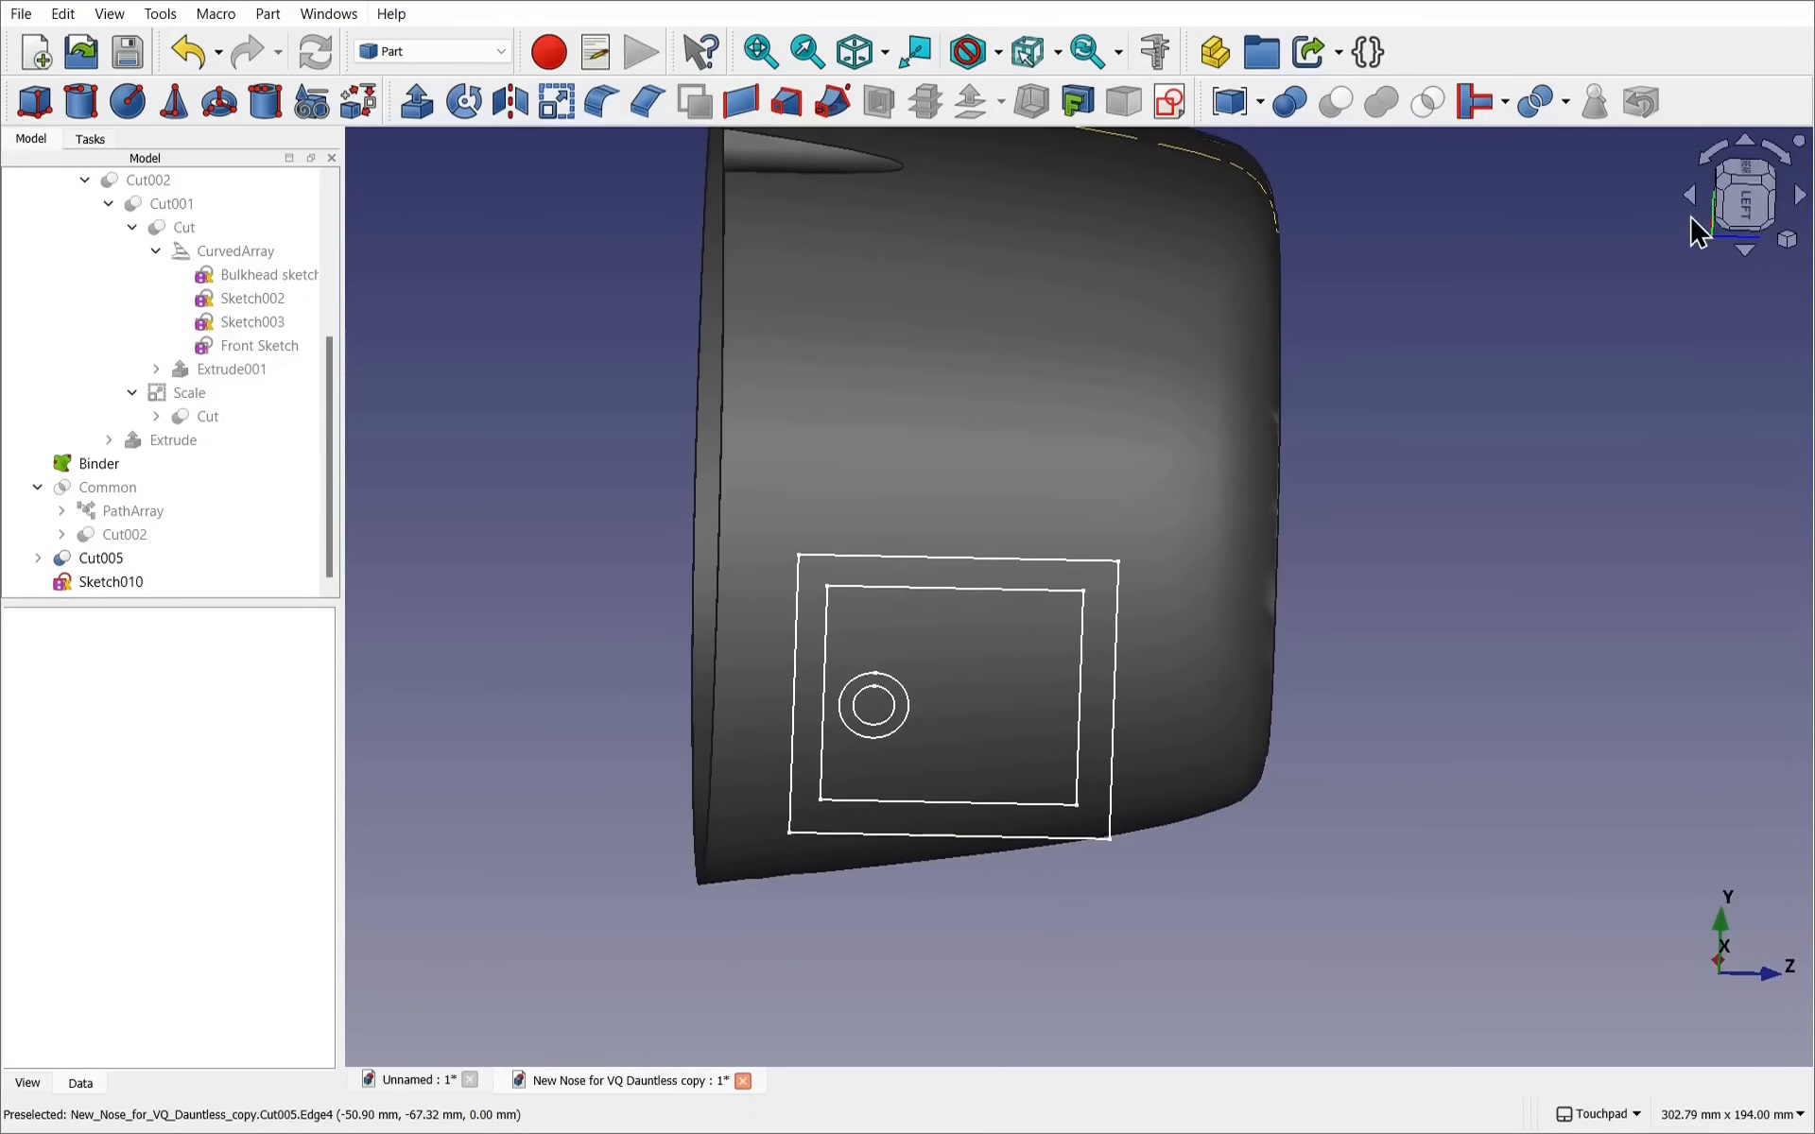
{"action": "left_click", "coordinate": [1744, 195]}
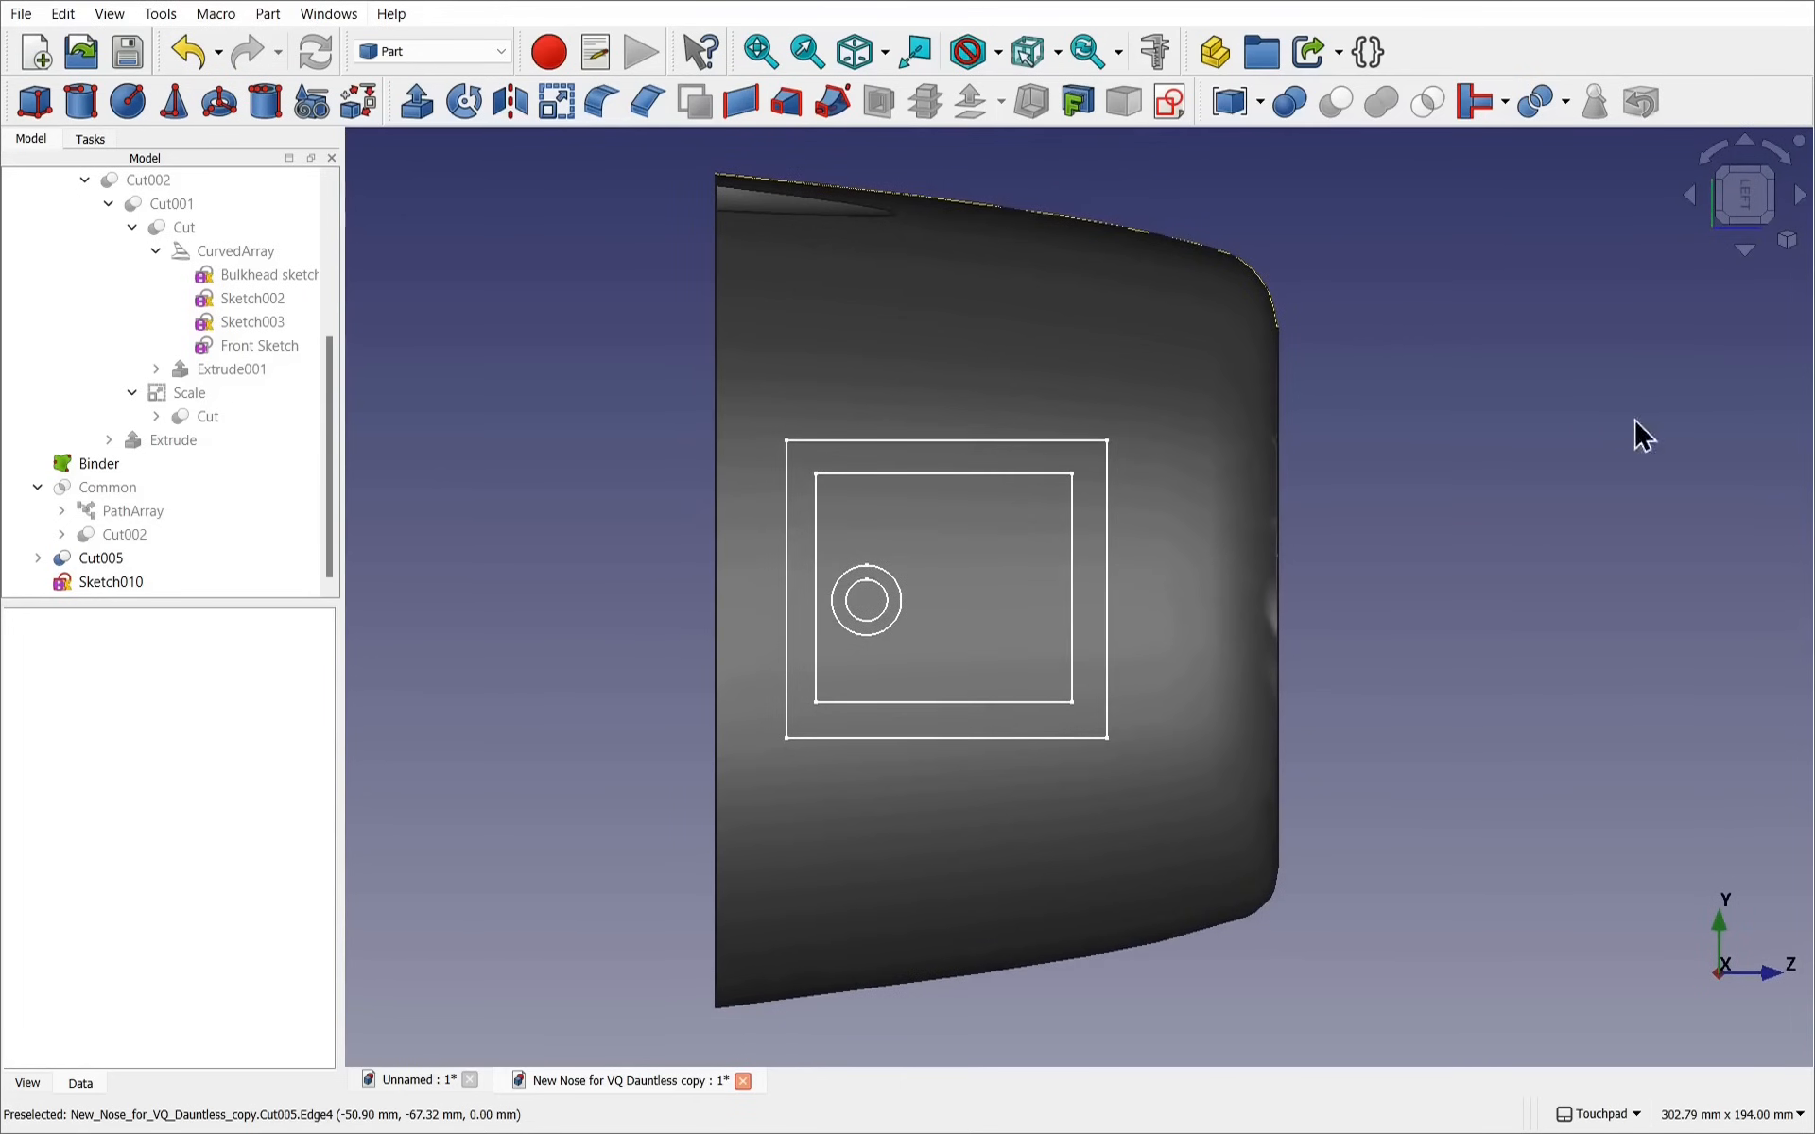
Set Sketch010's placement position y to 11 mm
{"action": "left_click", "coordinate": [104, 584]}
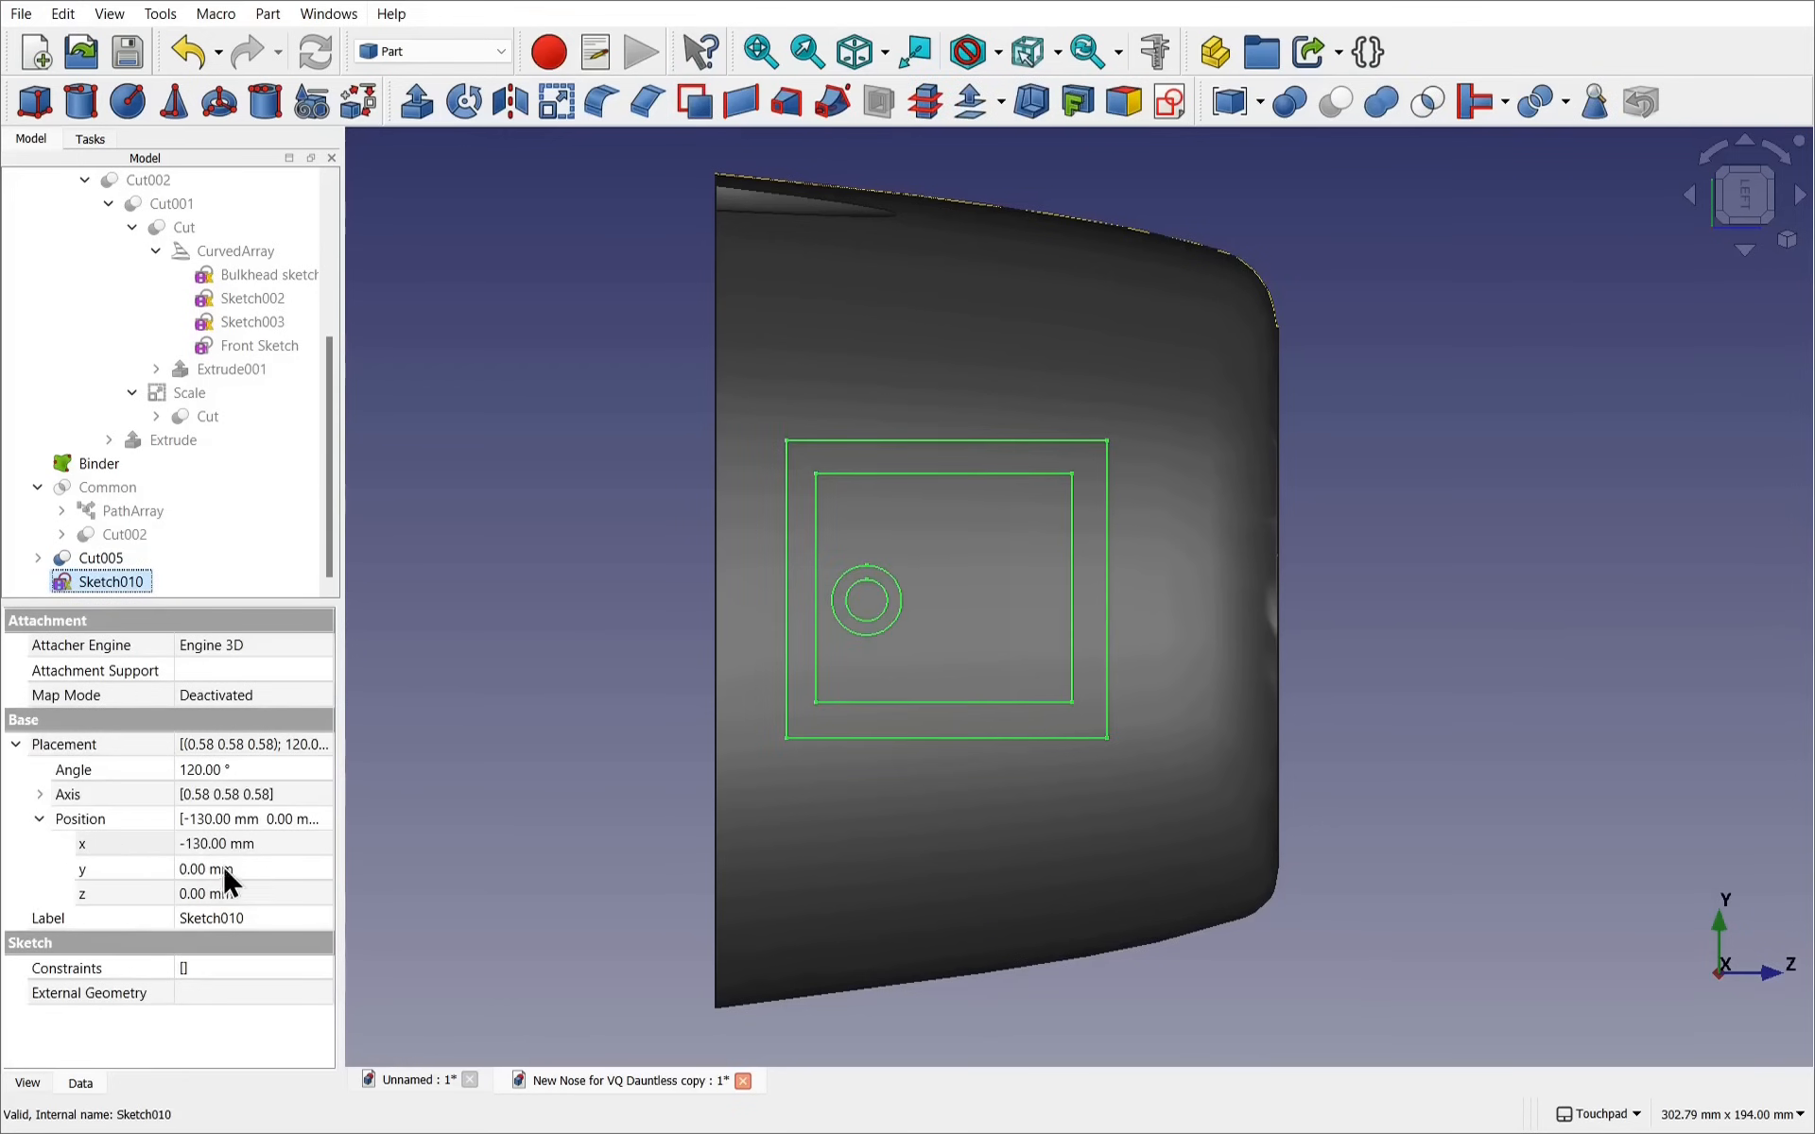
{"action": "left_click", "coordinate": [257, 869]}
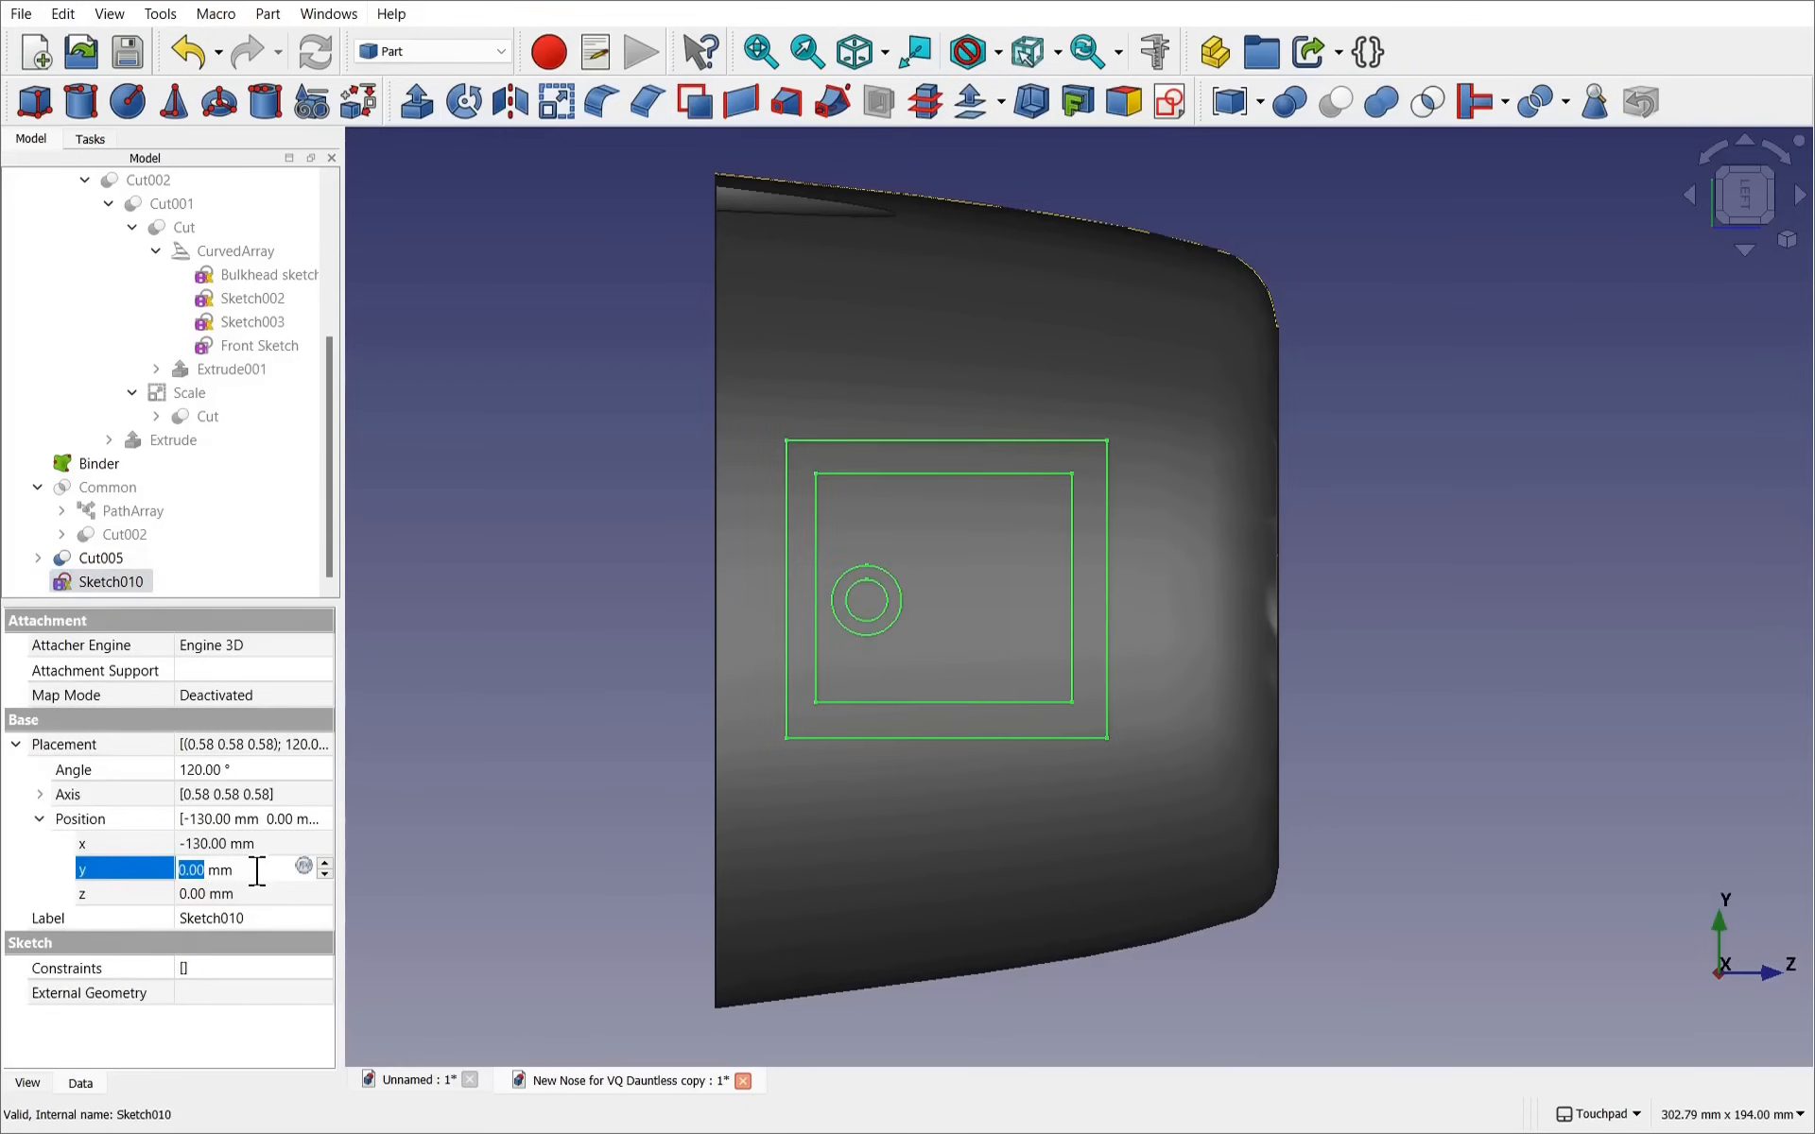
{"action": "scroll", "coordinate": [267, 865], "scroll_direction": "up", "scroll_amount": 6}
{"action": "scroll", "coordinate": [267, 855], "scroll_direction": "up", "scroll_amount": 5}
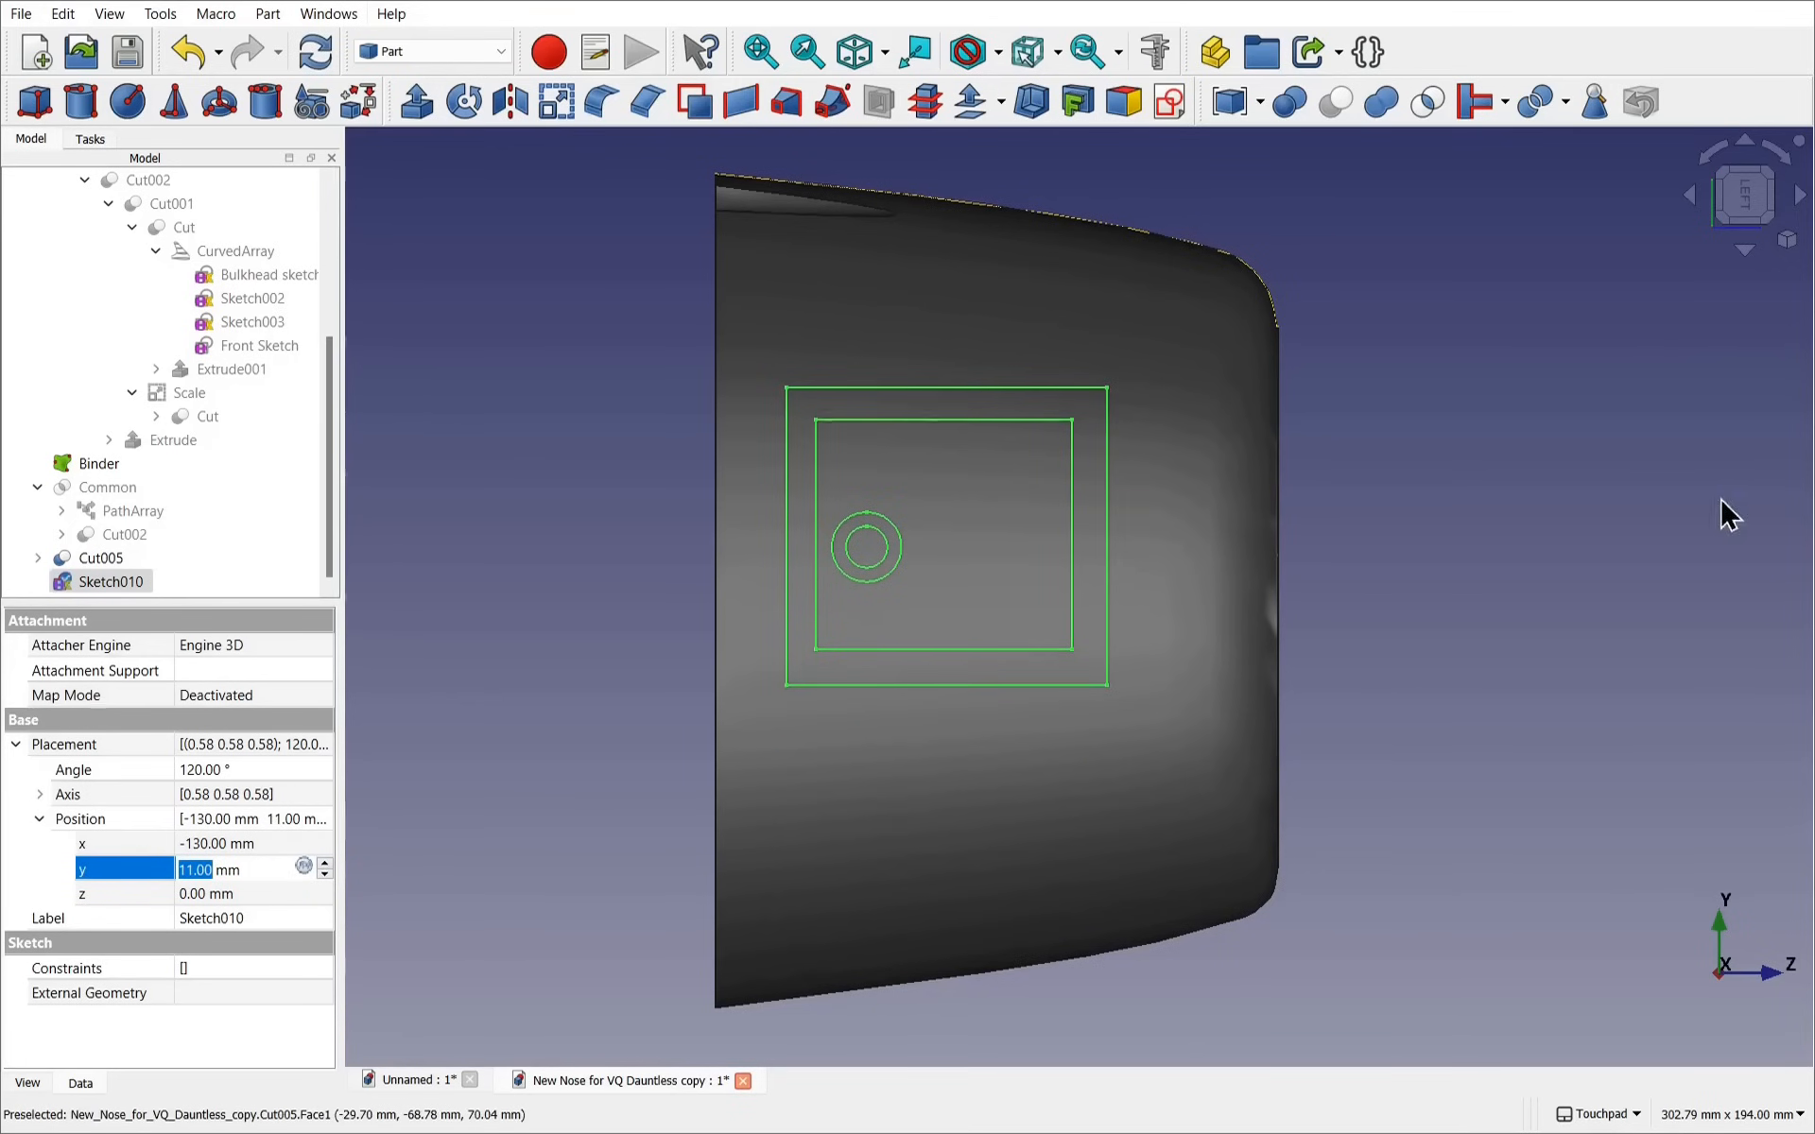
Make a face from the wires of Sketch010, filling the rectangular frame and the circular ring
{"action": "mouse_move", "coordinate": [1492, 388]}
{"action": "left_mouse_down", "text": "alt"}
{"action": "mouse_move", "coordinate": [1495, 535]}
{"action": "mouse_move", "coordinate": [1580, 530]}
{"action": "mouse_move", "coordinate": [1548, 470]}
{"action": "mouse_move", "coordinate": [1446, 417]}
{"action": "mouse_move", "coordinate": [1483, 445]}
{"action": "mouse_move", "coordinate": [1471, 457]}
{"action": "left_mouse_up", "text": "alt"}
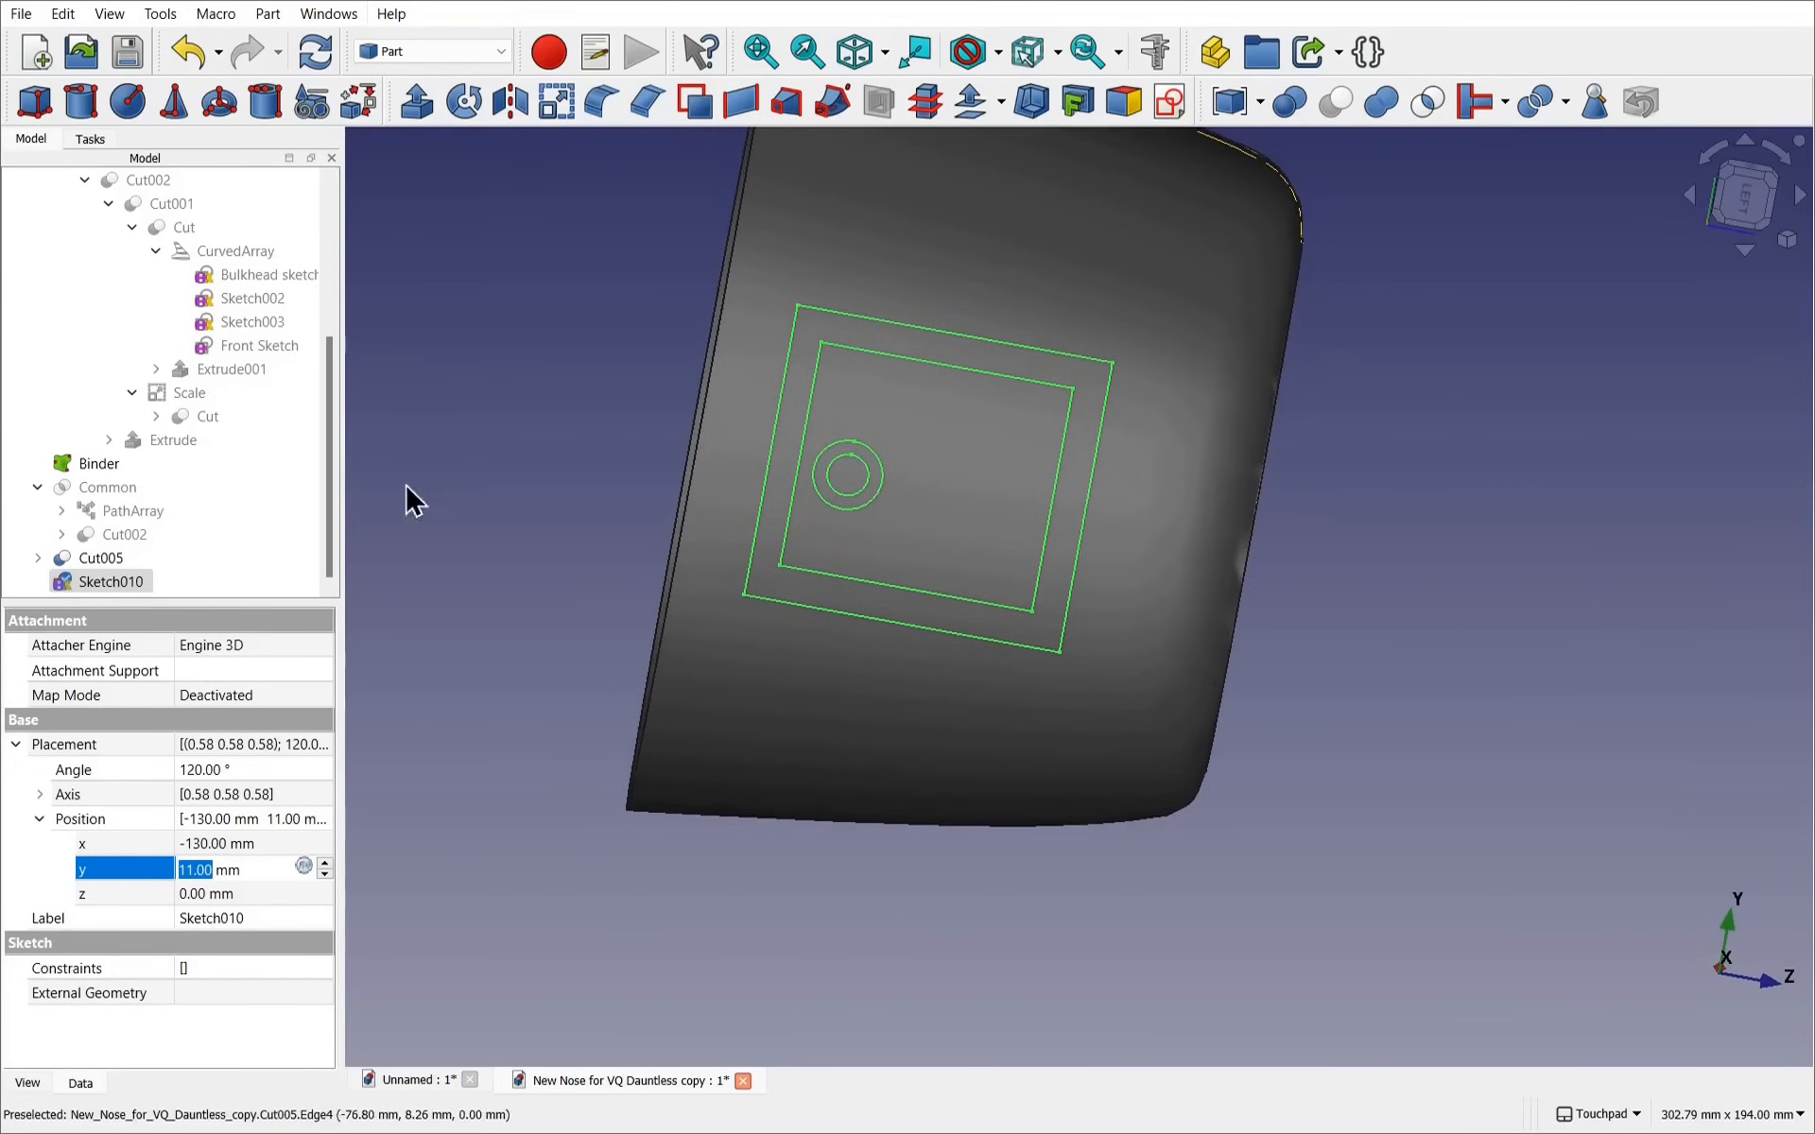
{"action": "left_click", "coordinate": [272, 15]}
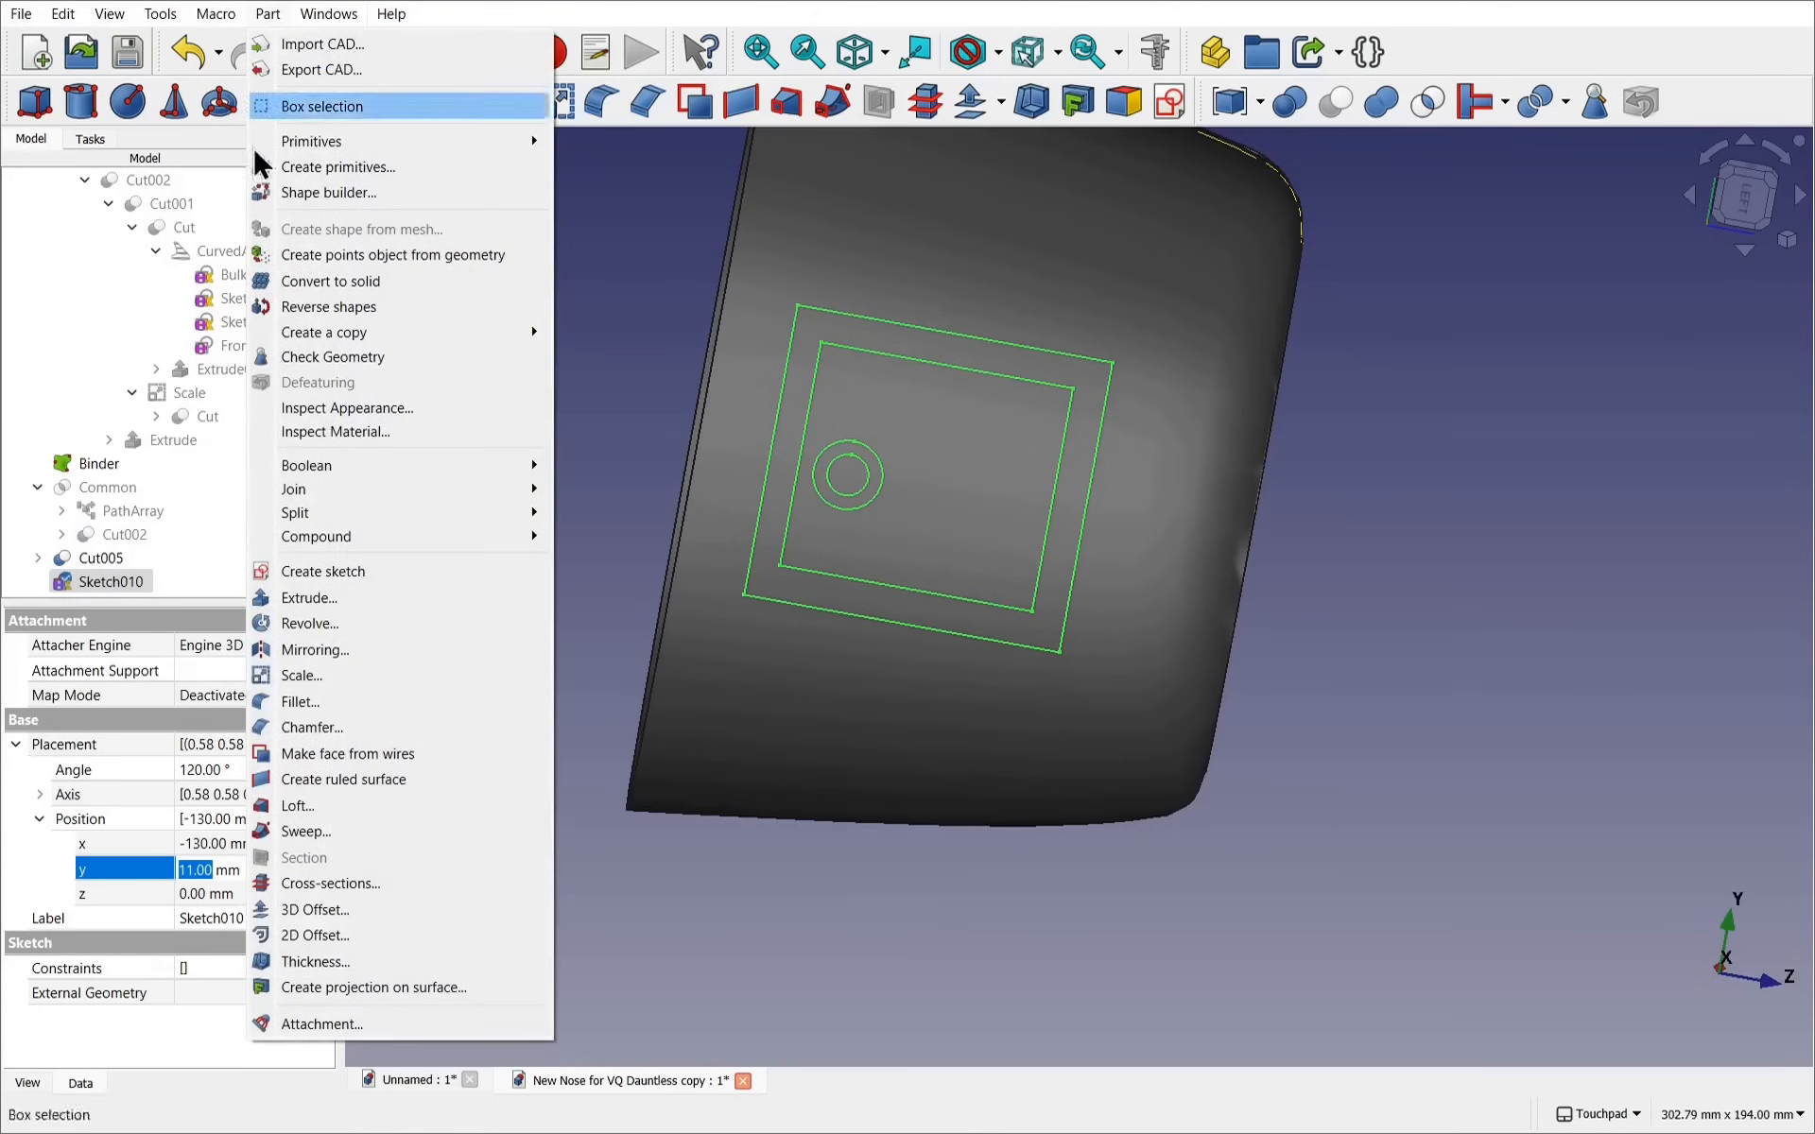
{"action": "left_click", "coordinate": [354, 753]}
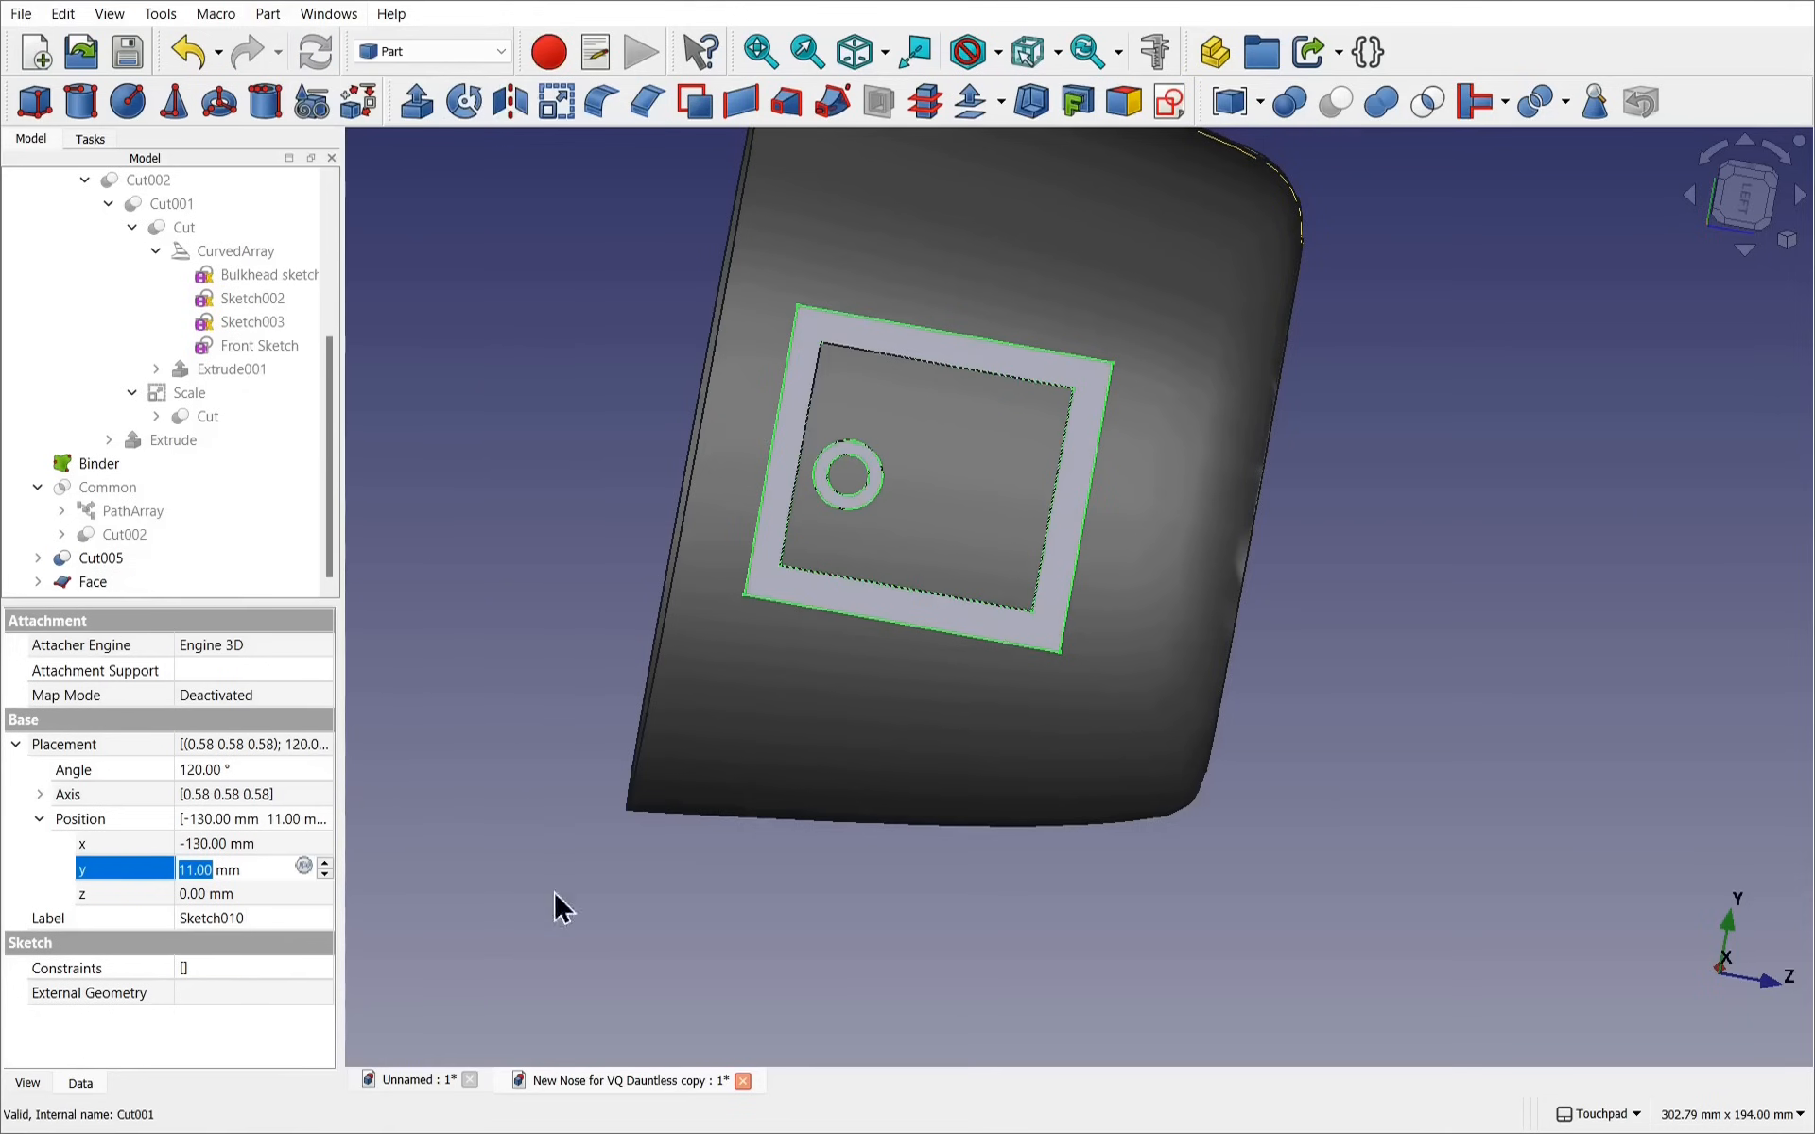
{"action": "mouse_move", "coordinate": [1334, 591]}
{"action": "left_mouse_down", "text": "shift"}
{"action": "mouse_move", "coordinate": [1413, 616]}
{"action": "mouse_move", "coordinate": [1347, 589]}
{"action": "left_mouse_up", "text": "shift"}
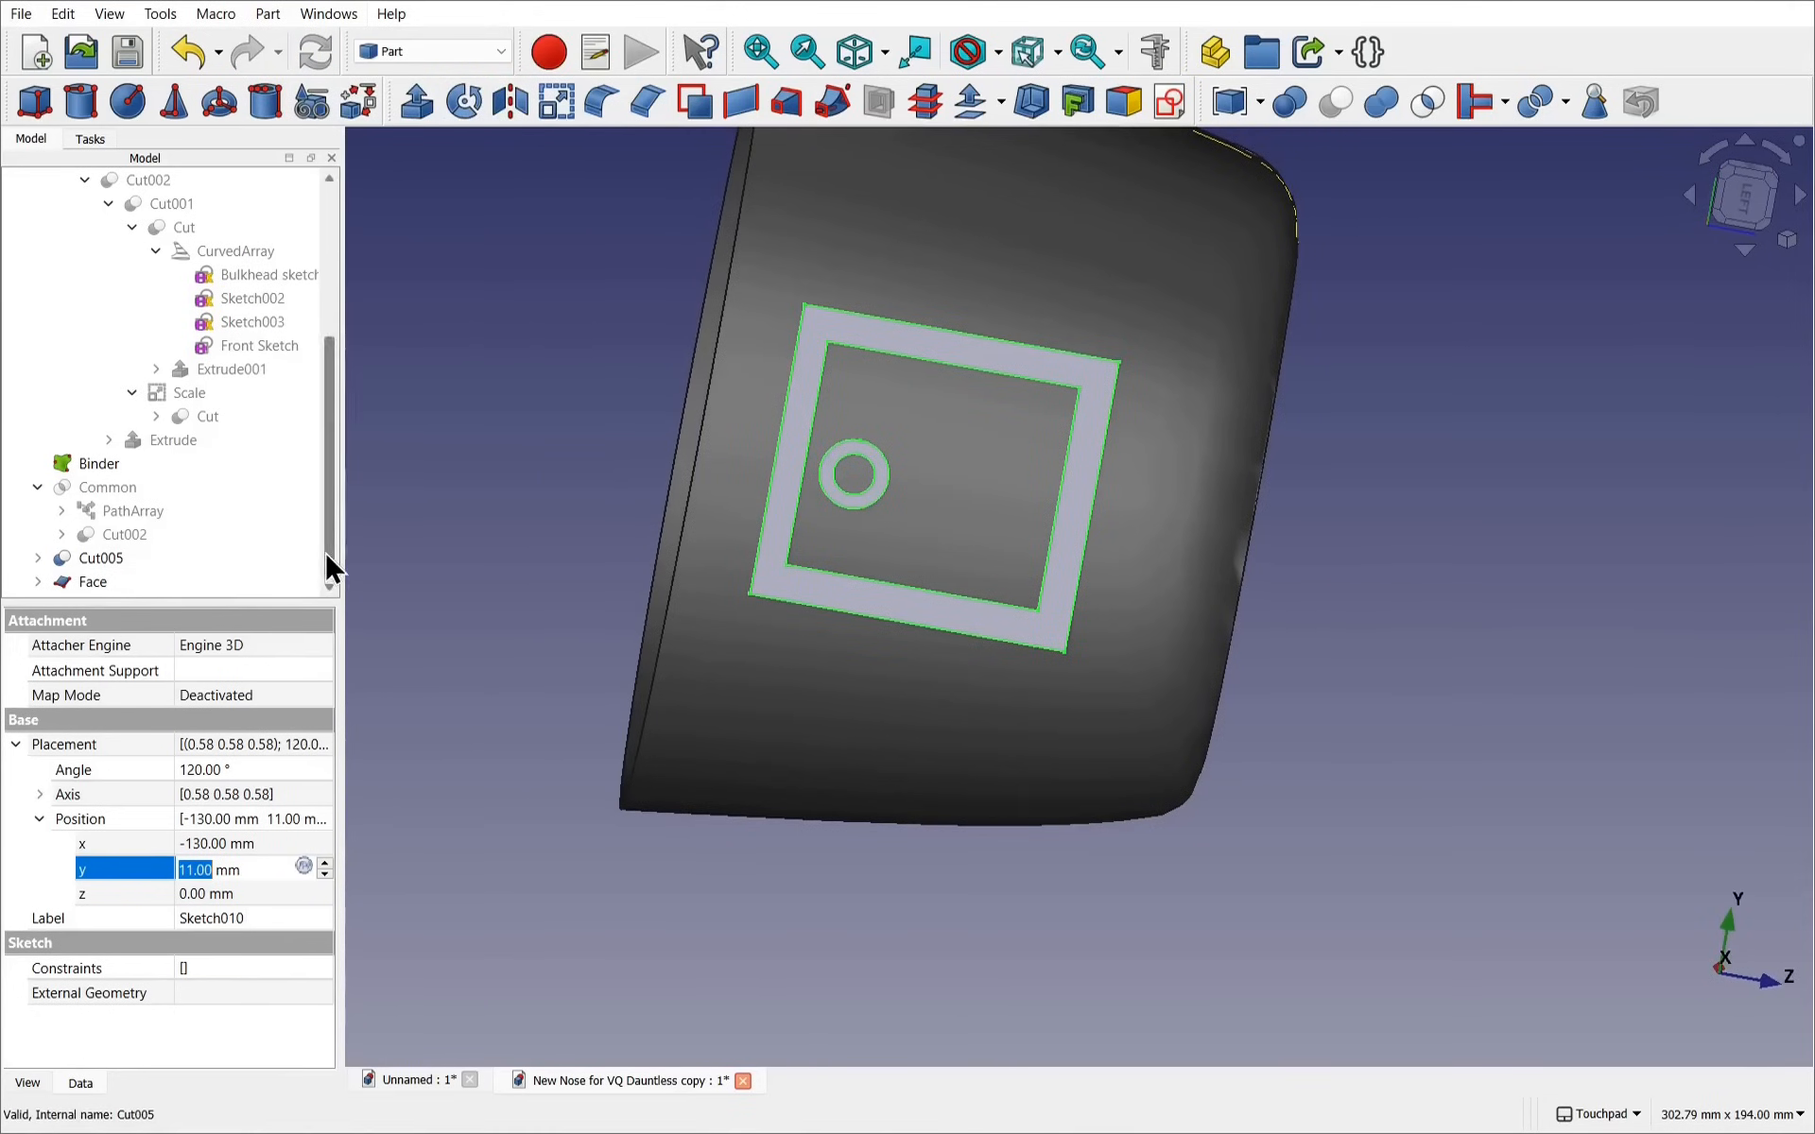
Start a projection on surface and choose the cowl's curved outer side face as the projection surface
{"action": "left_click", "coordinate": [93, 582]}
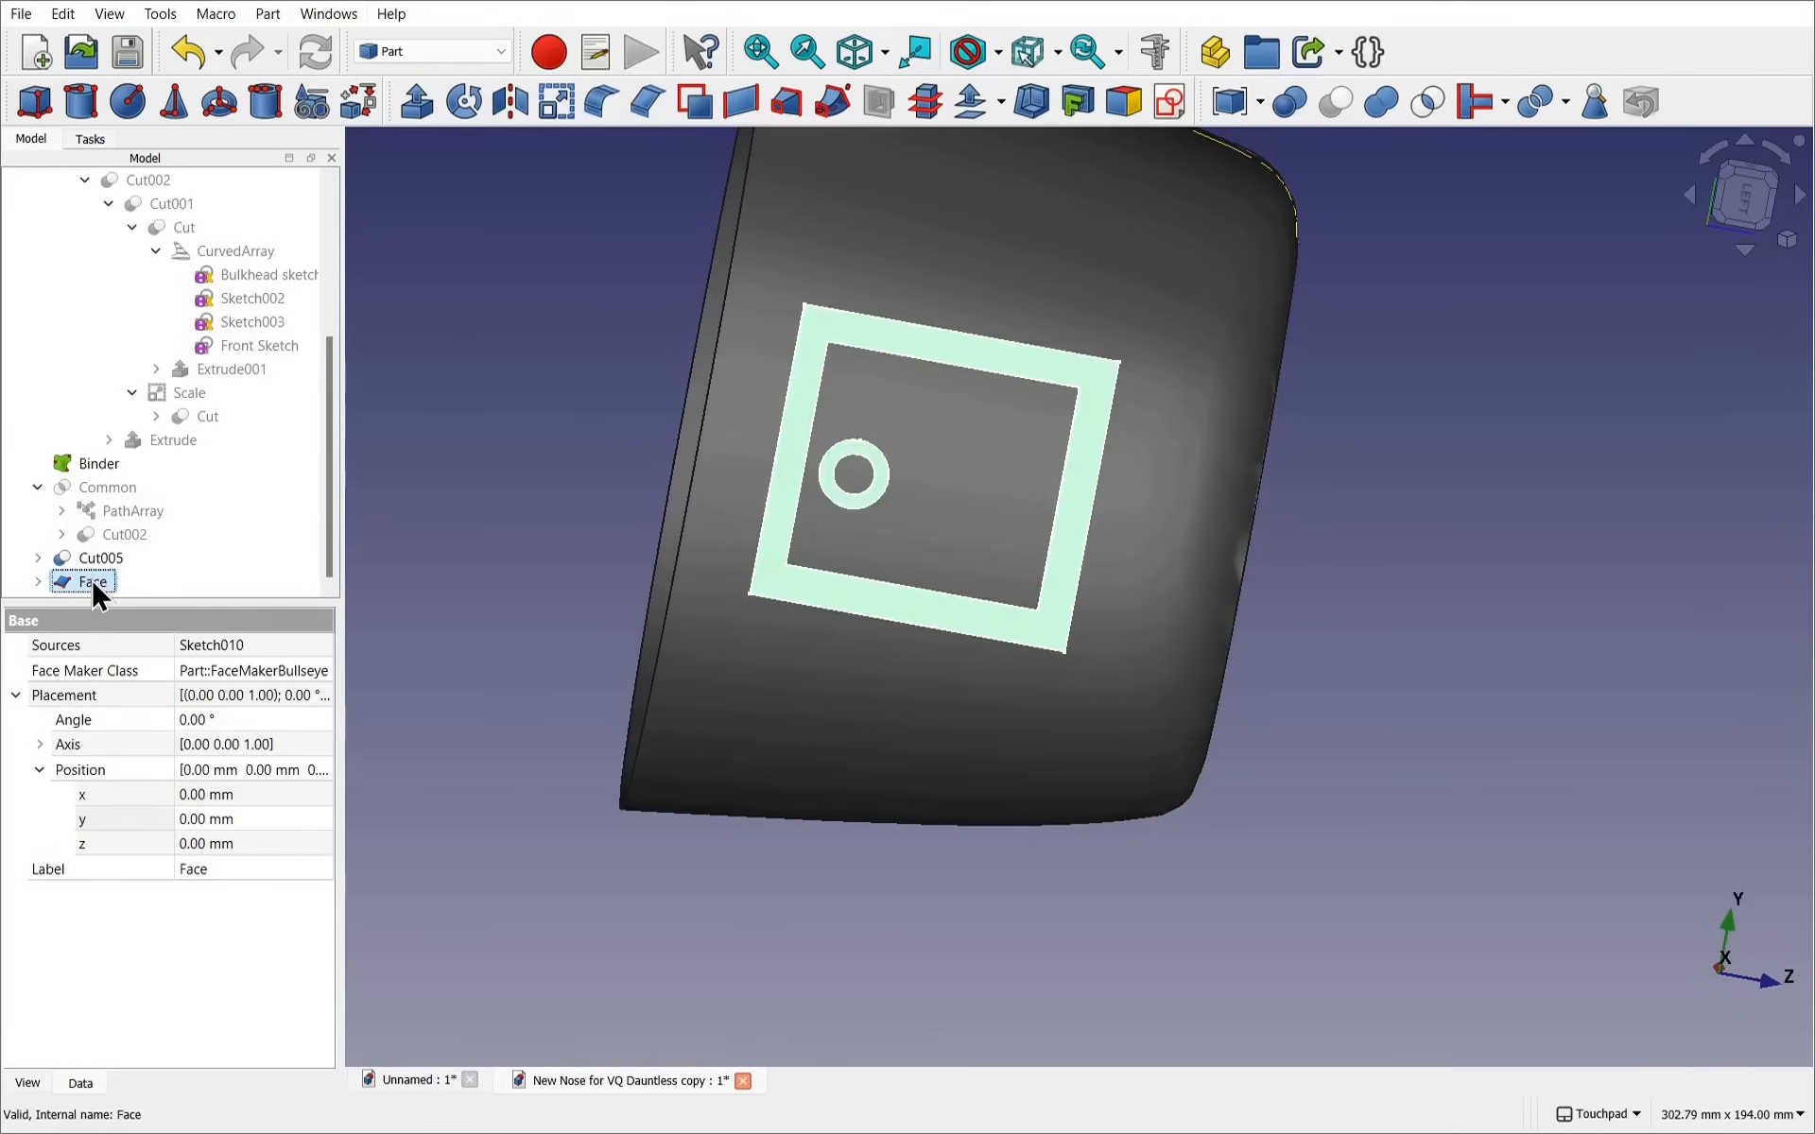
{"action": "left_click", "coordinate": [486, 557]}
{"action": "left_click_drag", "start_coordinate": [486, 558], "coordinate": [579, 733], "text": "shift"}
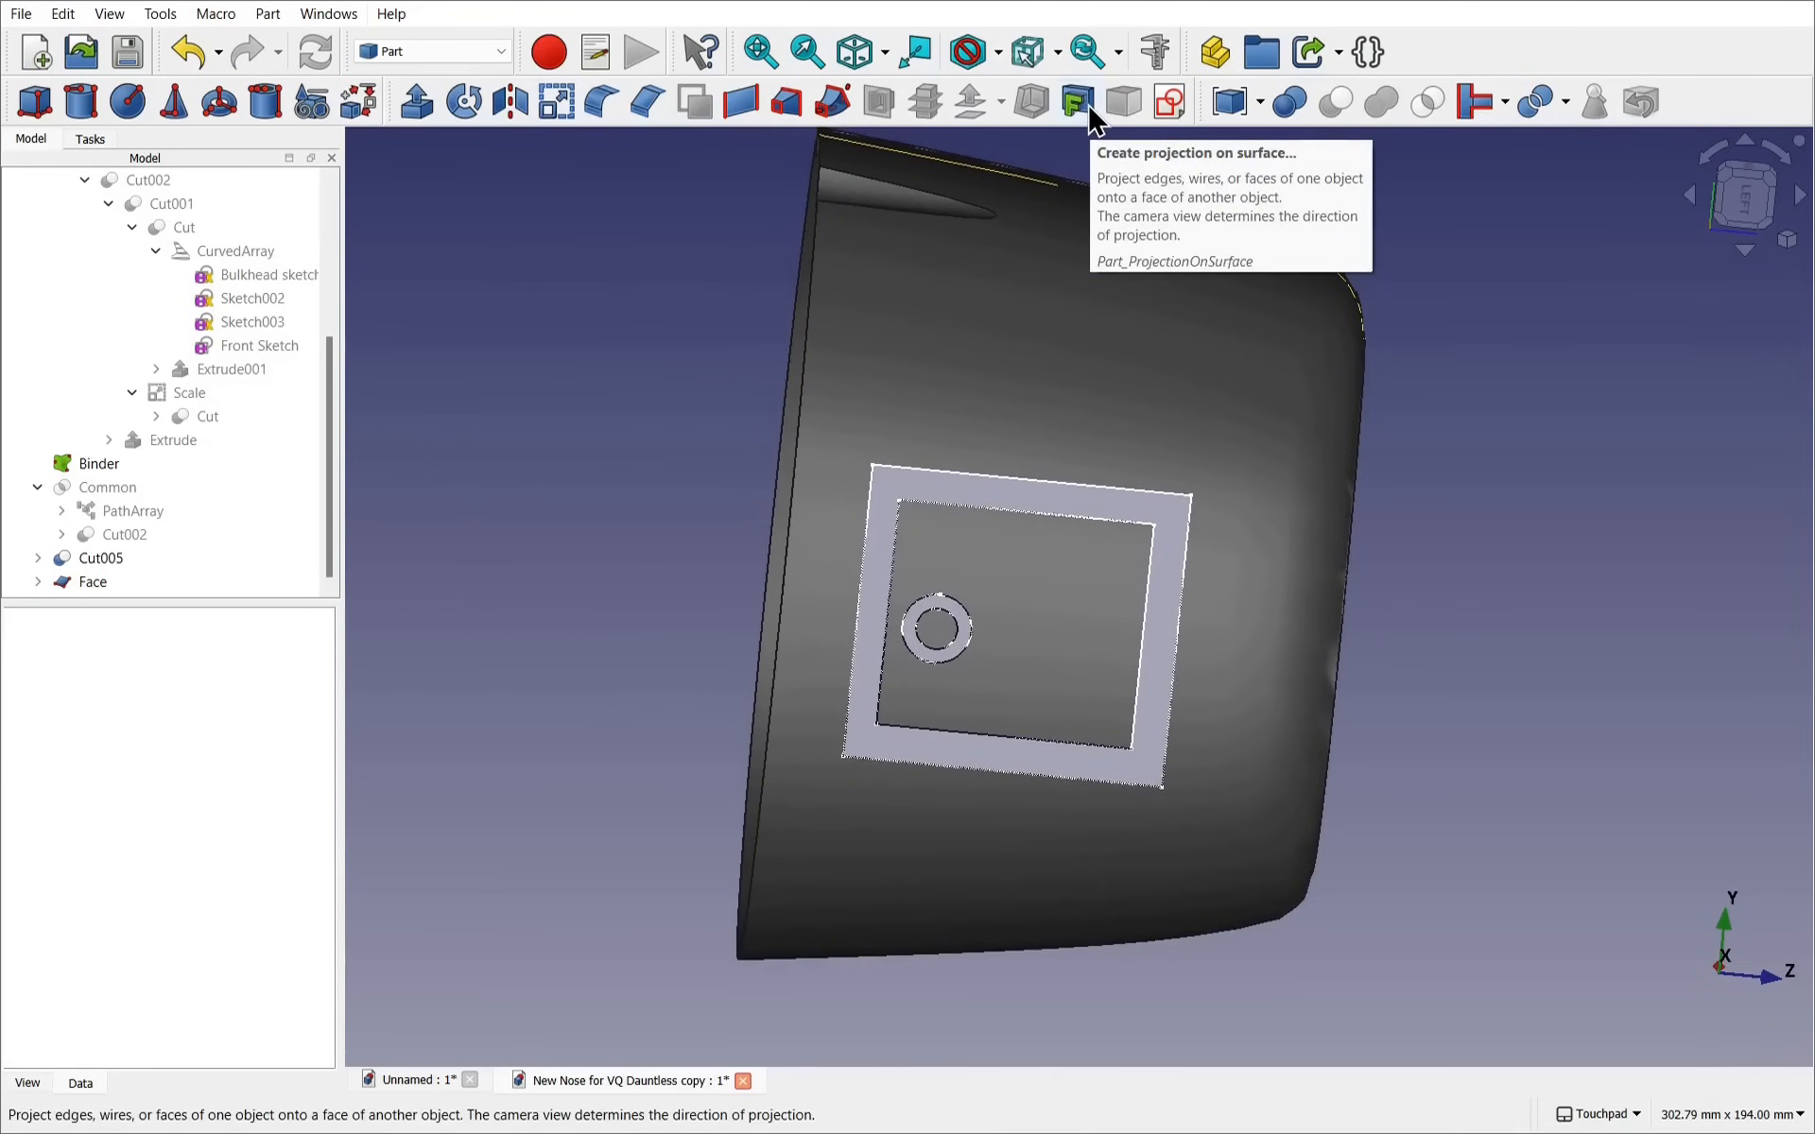
{"action": "left_click", "coordinate": [267, 14]}
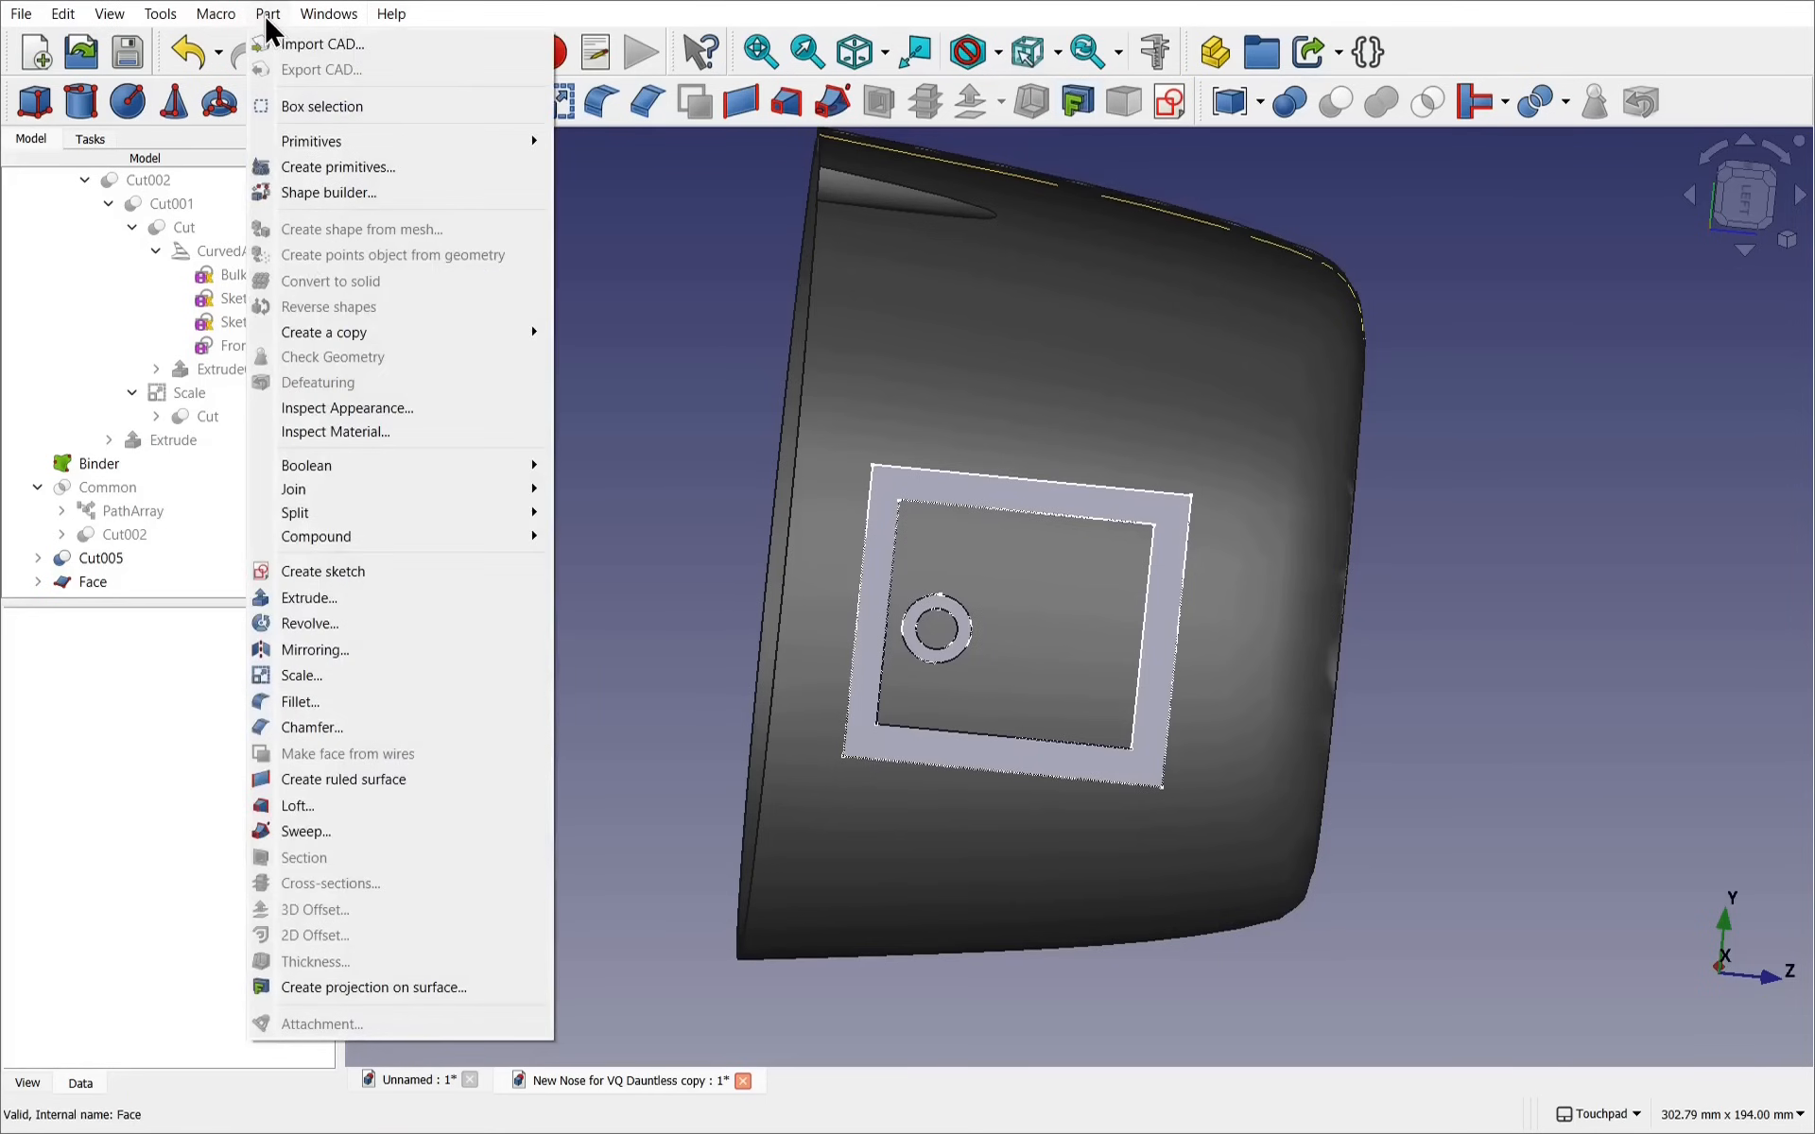
{"action": "left_click", "coordinate": [395, 991]}
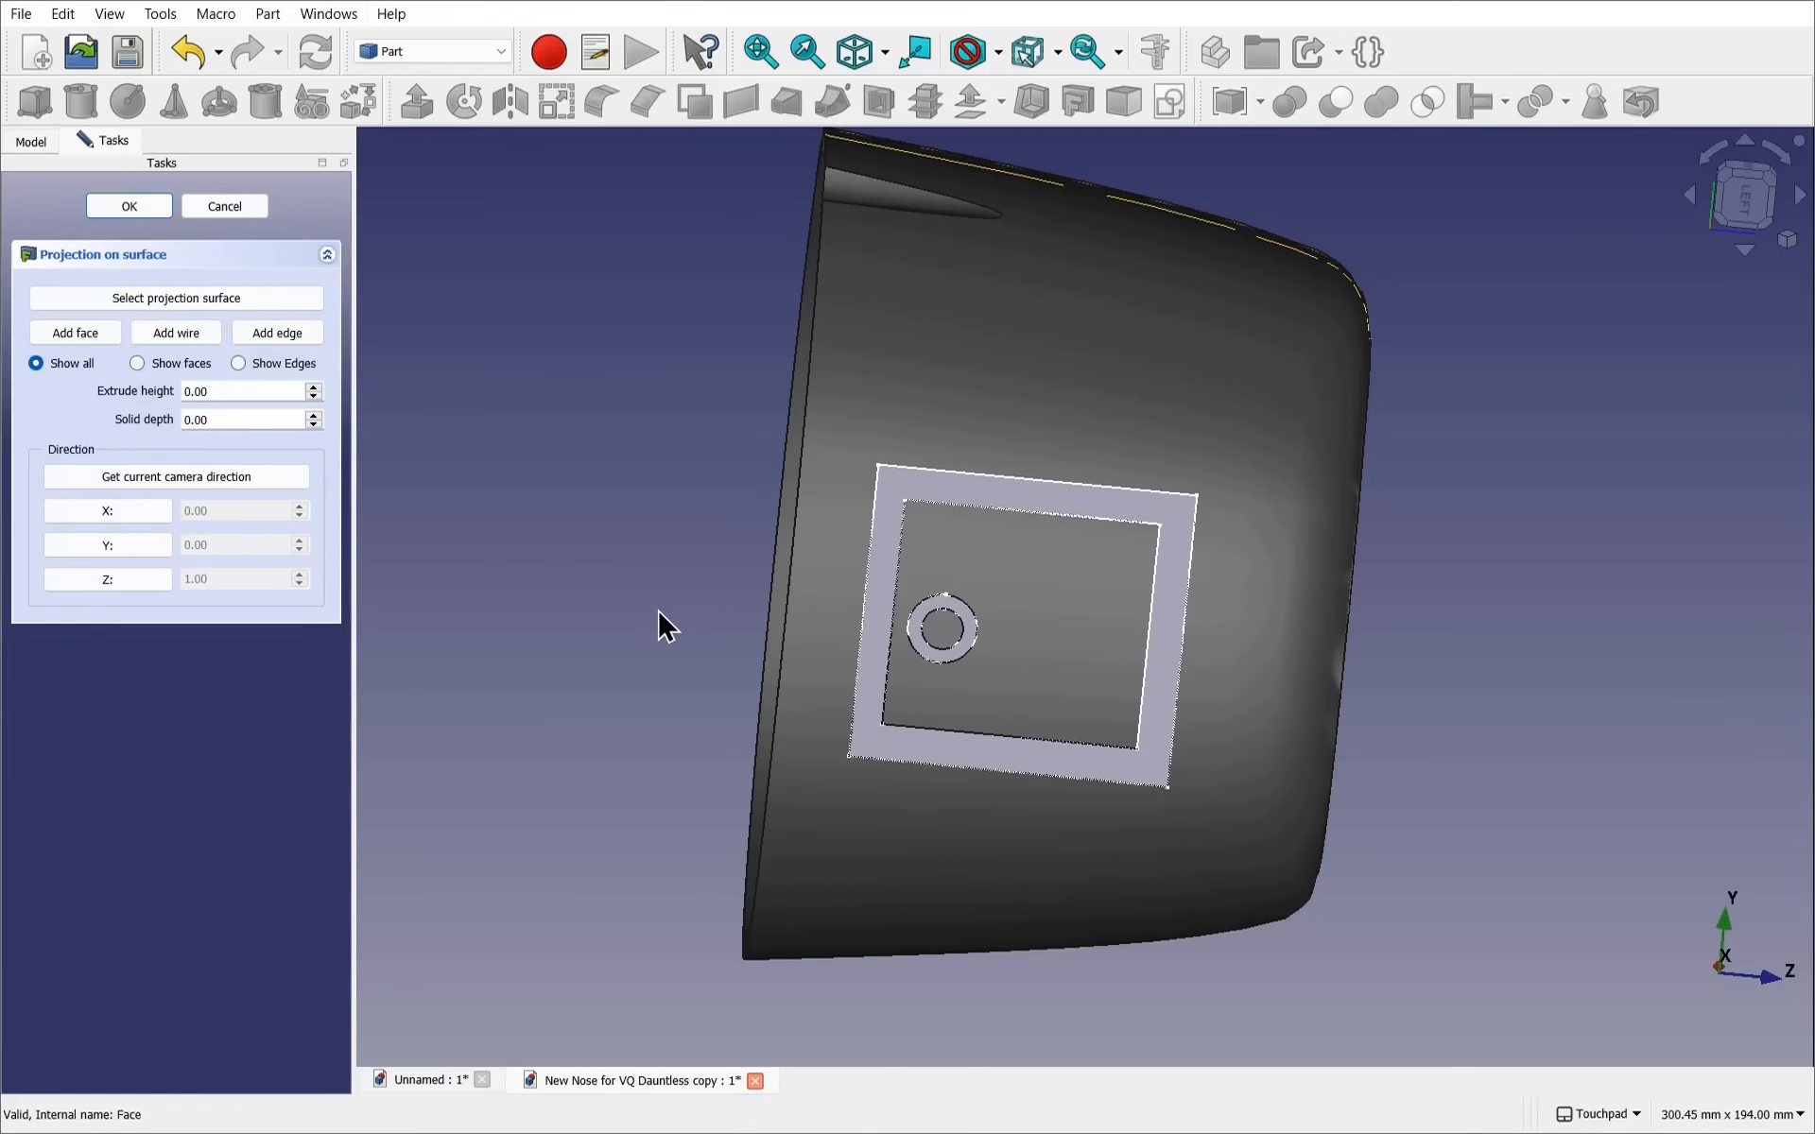
{"action": "middle_click_drag", "start_coordinate": [657, 612], "coordinate": [827, 705], "text": "alt"}
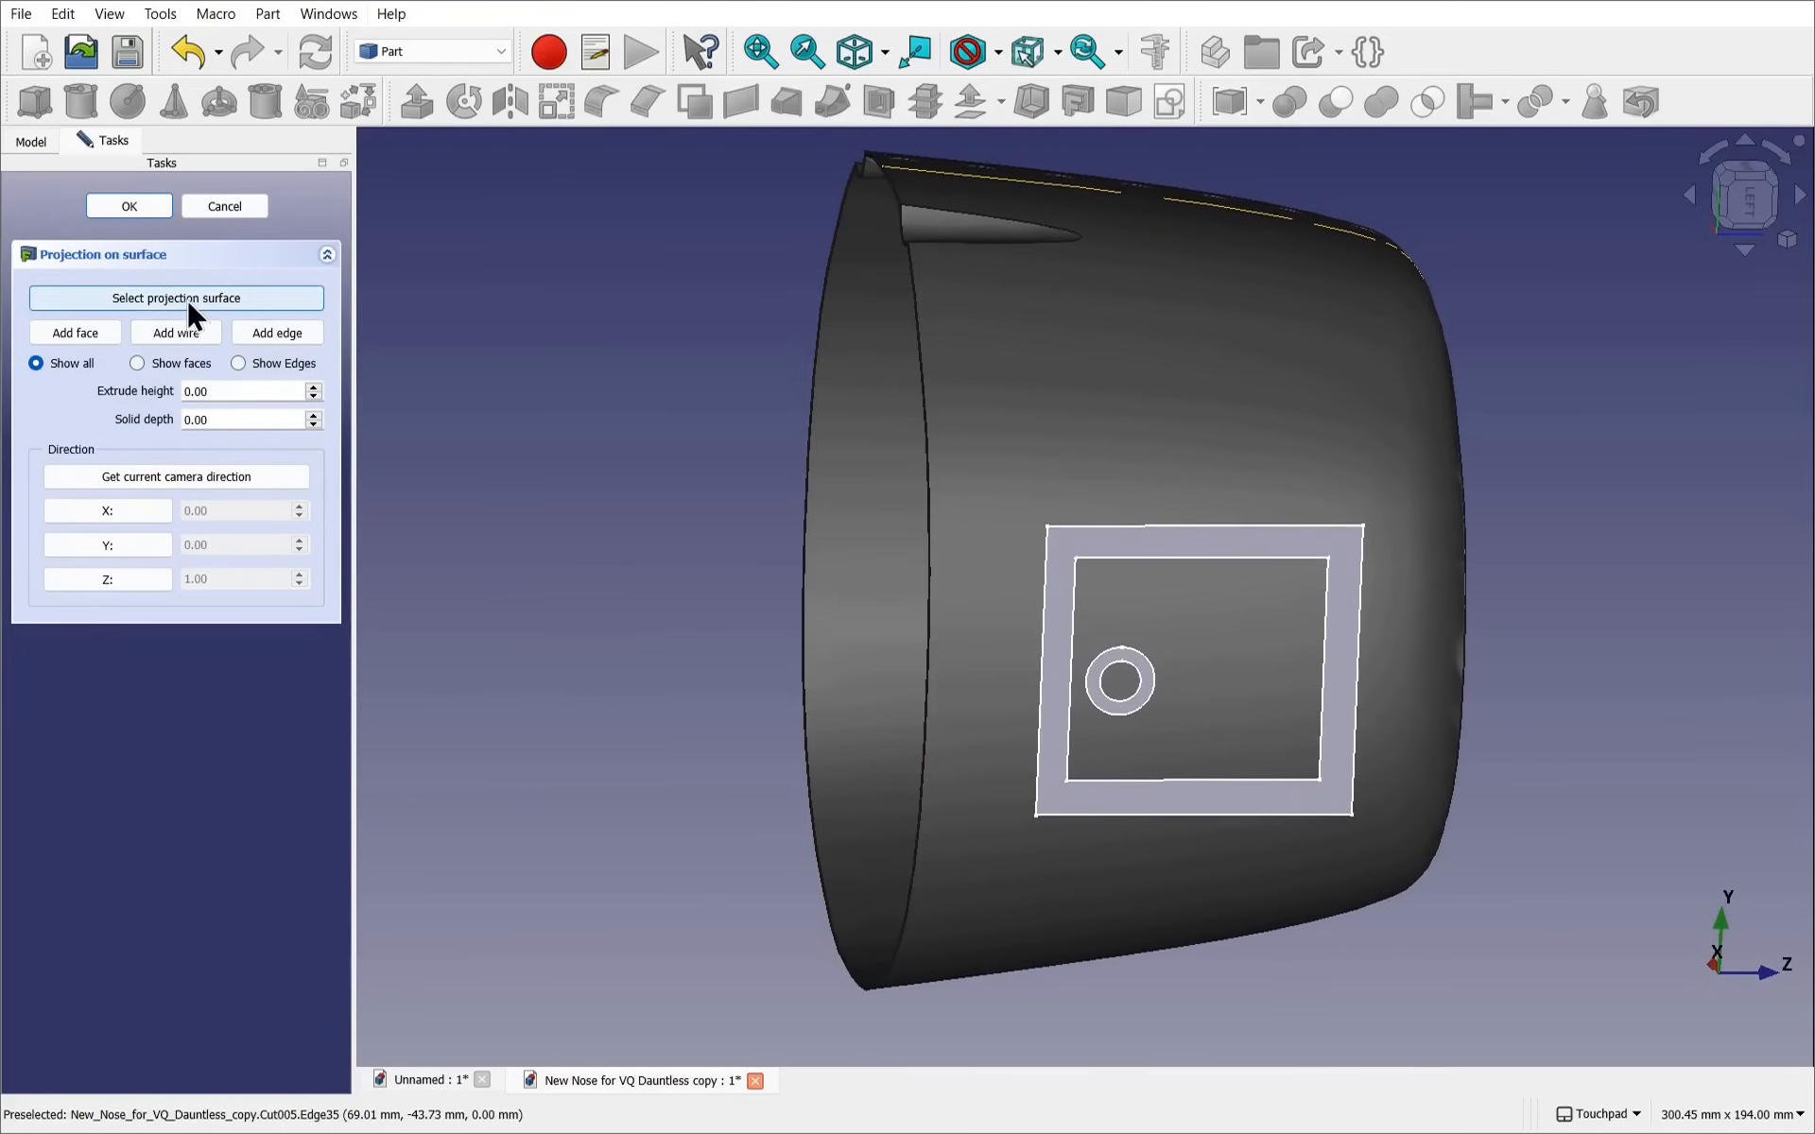
{"action": "left_click", "coordinate": [135, 296]}
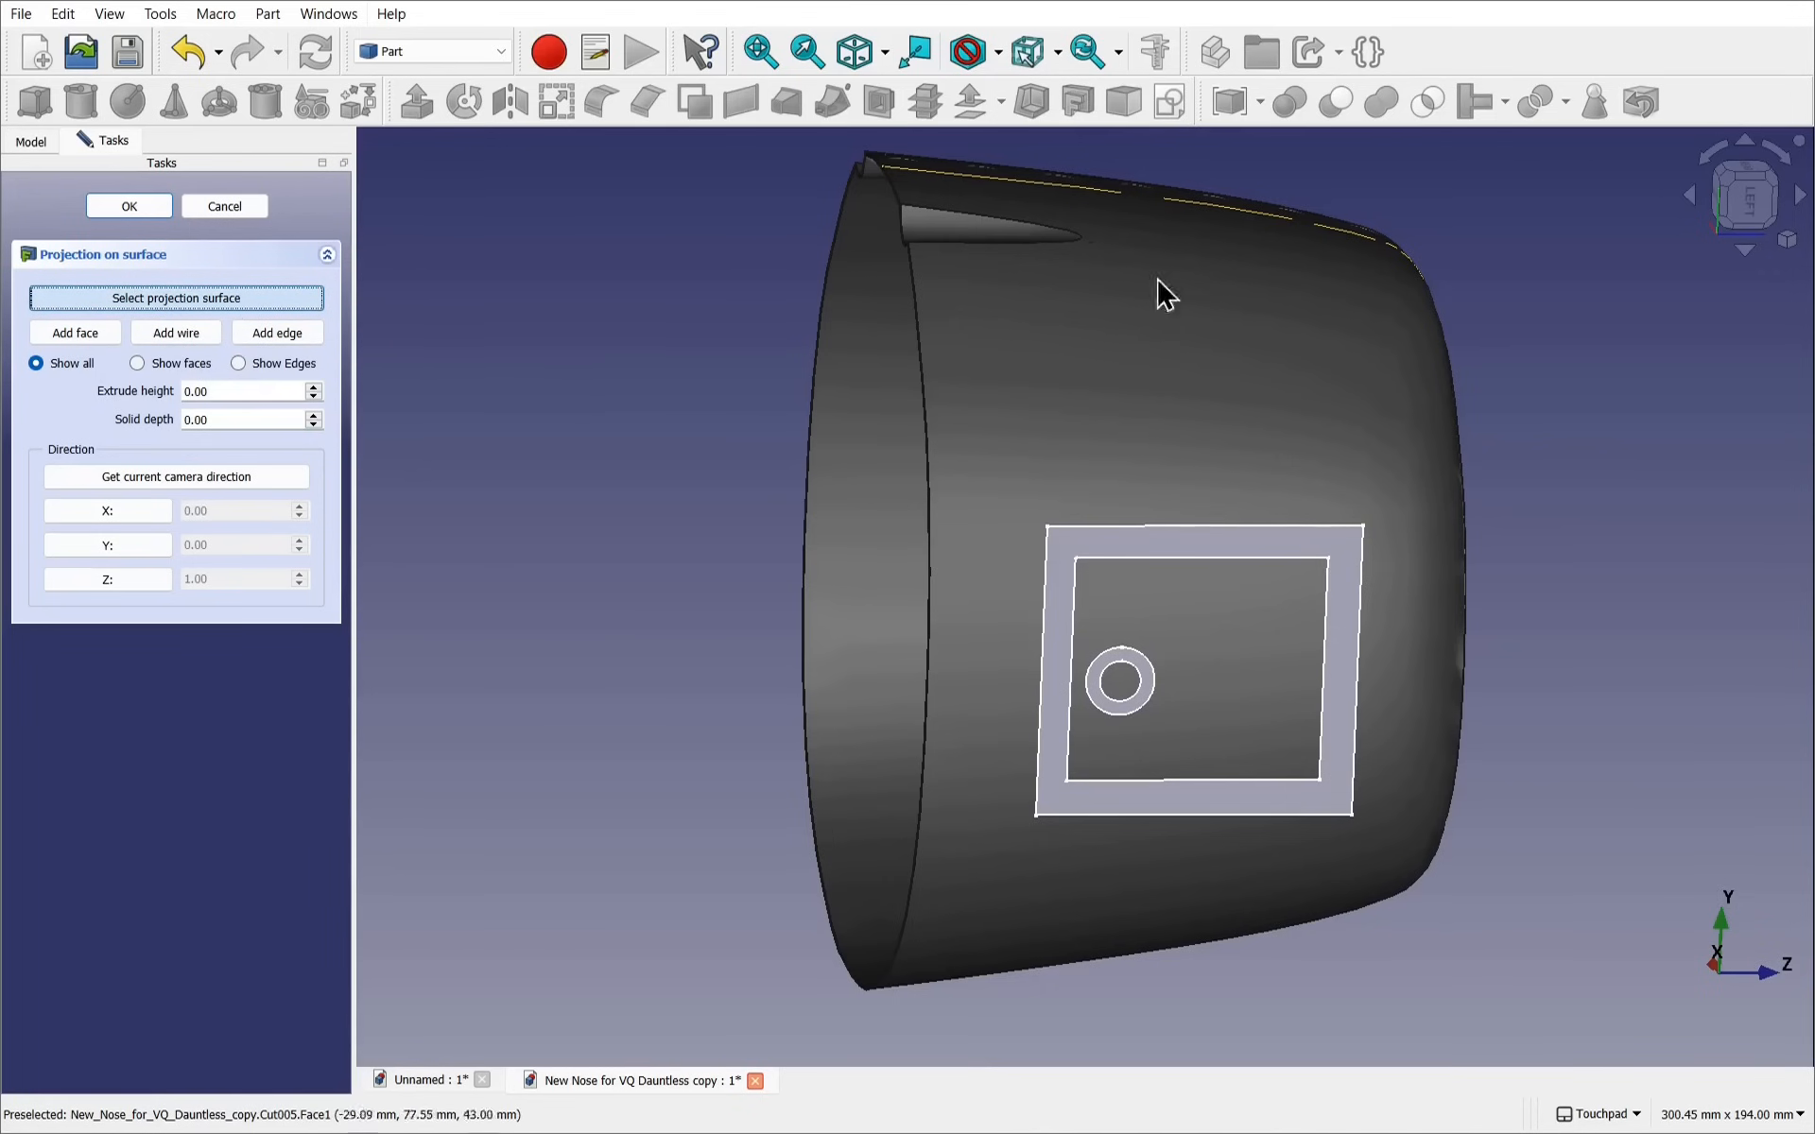
{"action": "left_click", "coordinate": [1180, 416]}
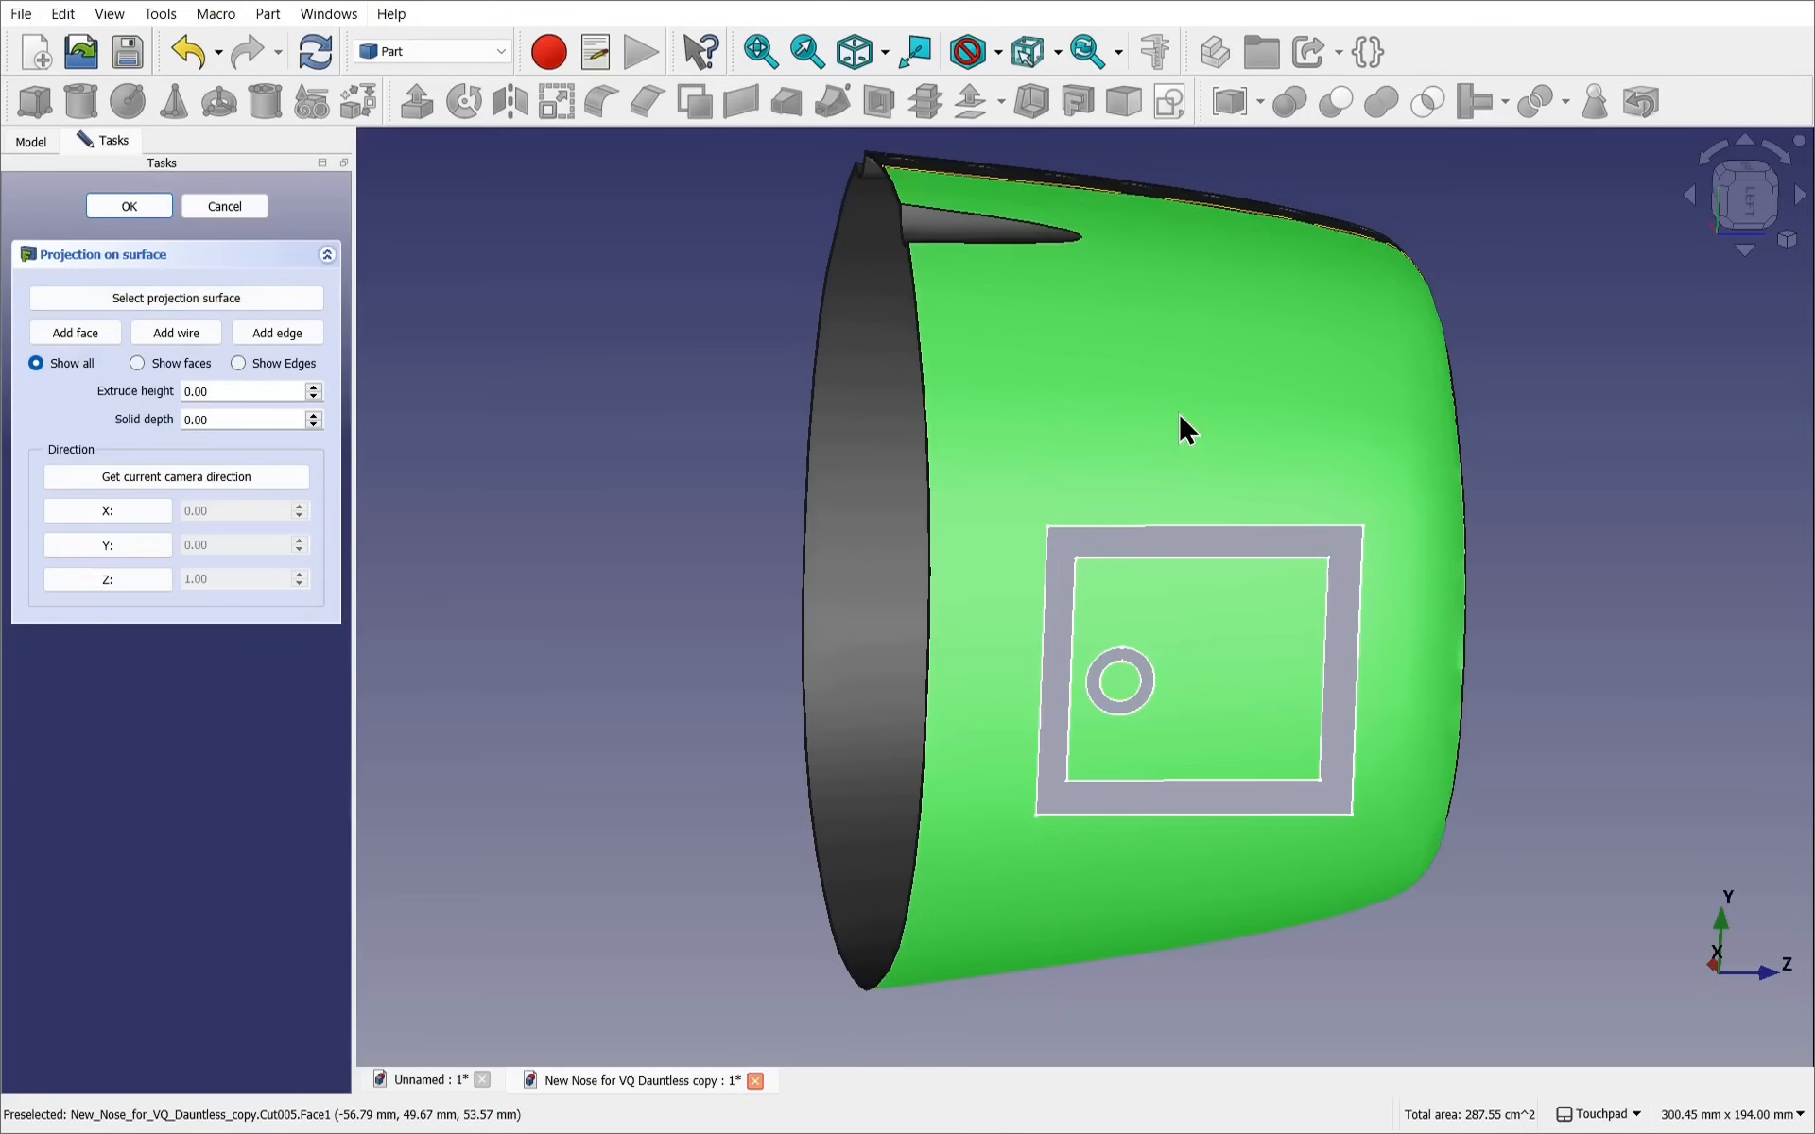
Add the rectangular frame face as the shape for projection onto the cowl's side
{"action": "mouse_move", "coordinate": [508, 421]}
{"action": "middle_mouse_down", "text": "alt"}
{"action": "mouse_move", "coordinate": [711, 454]}
{"action": "mouse_move", "coordinate": [597, 441]}
{"action": "mouse_move", "coordinate": [523, 397]}
{"action": "mouse_move", "coordinate": [518, 442]}
{"action": "middle_mouse_up", "text": "alt"}
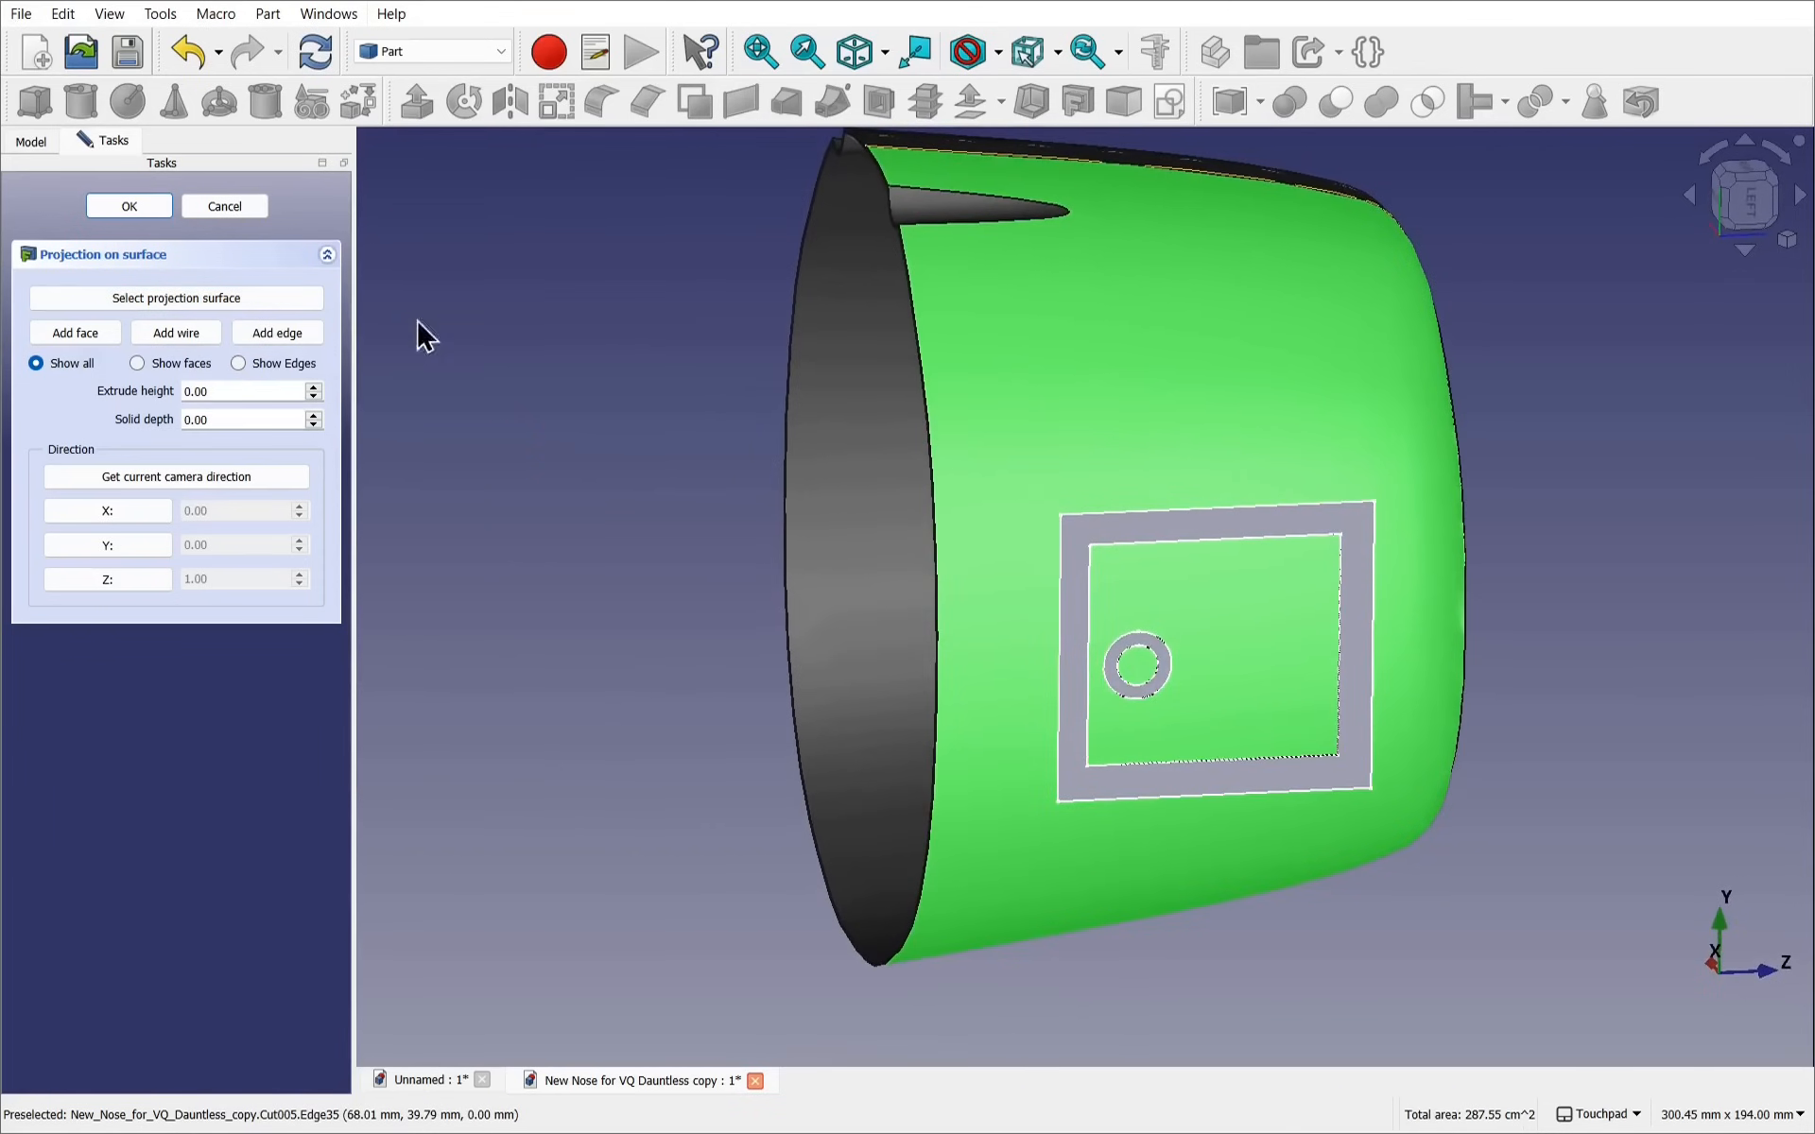
{"action": "left_click", "coordinate": [98, 333]}
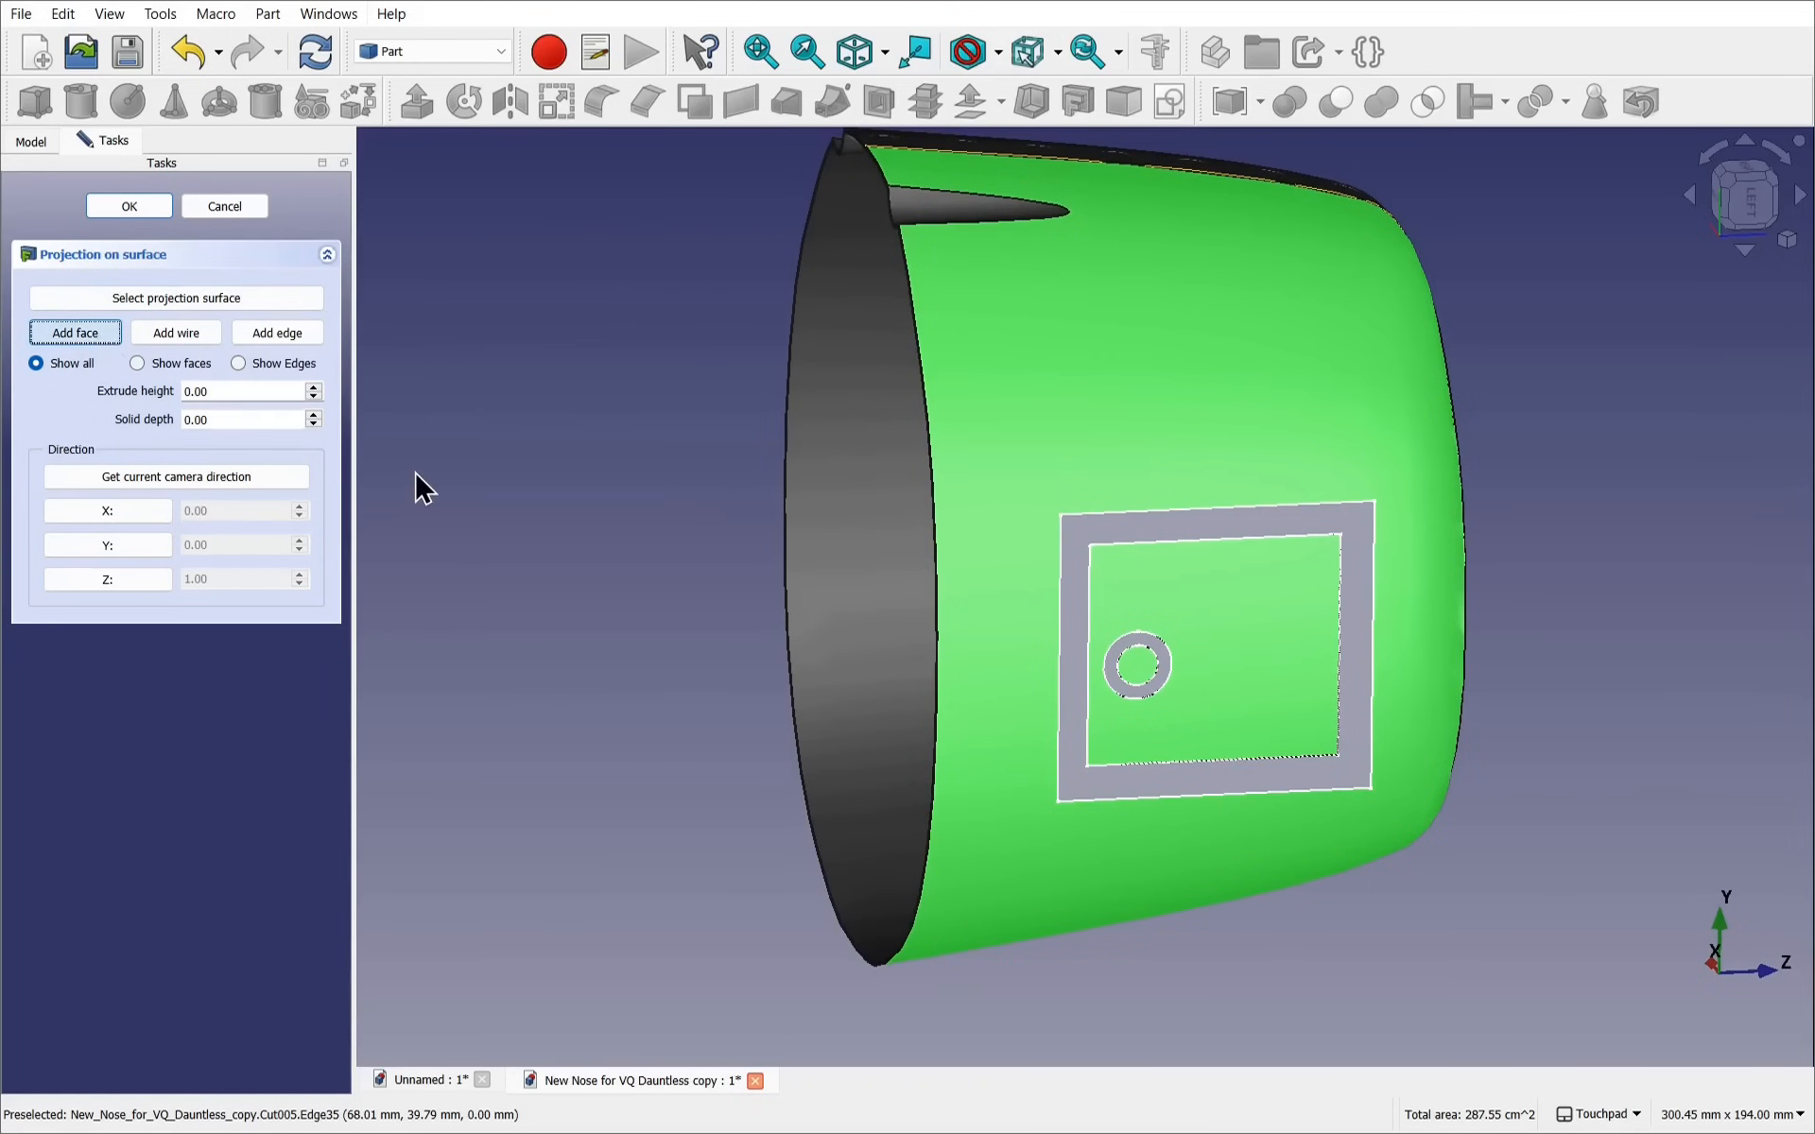
{"action": "left_click", "coordinate": [1175, 525]}
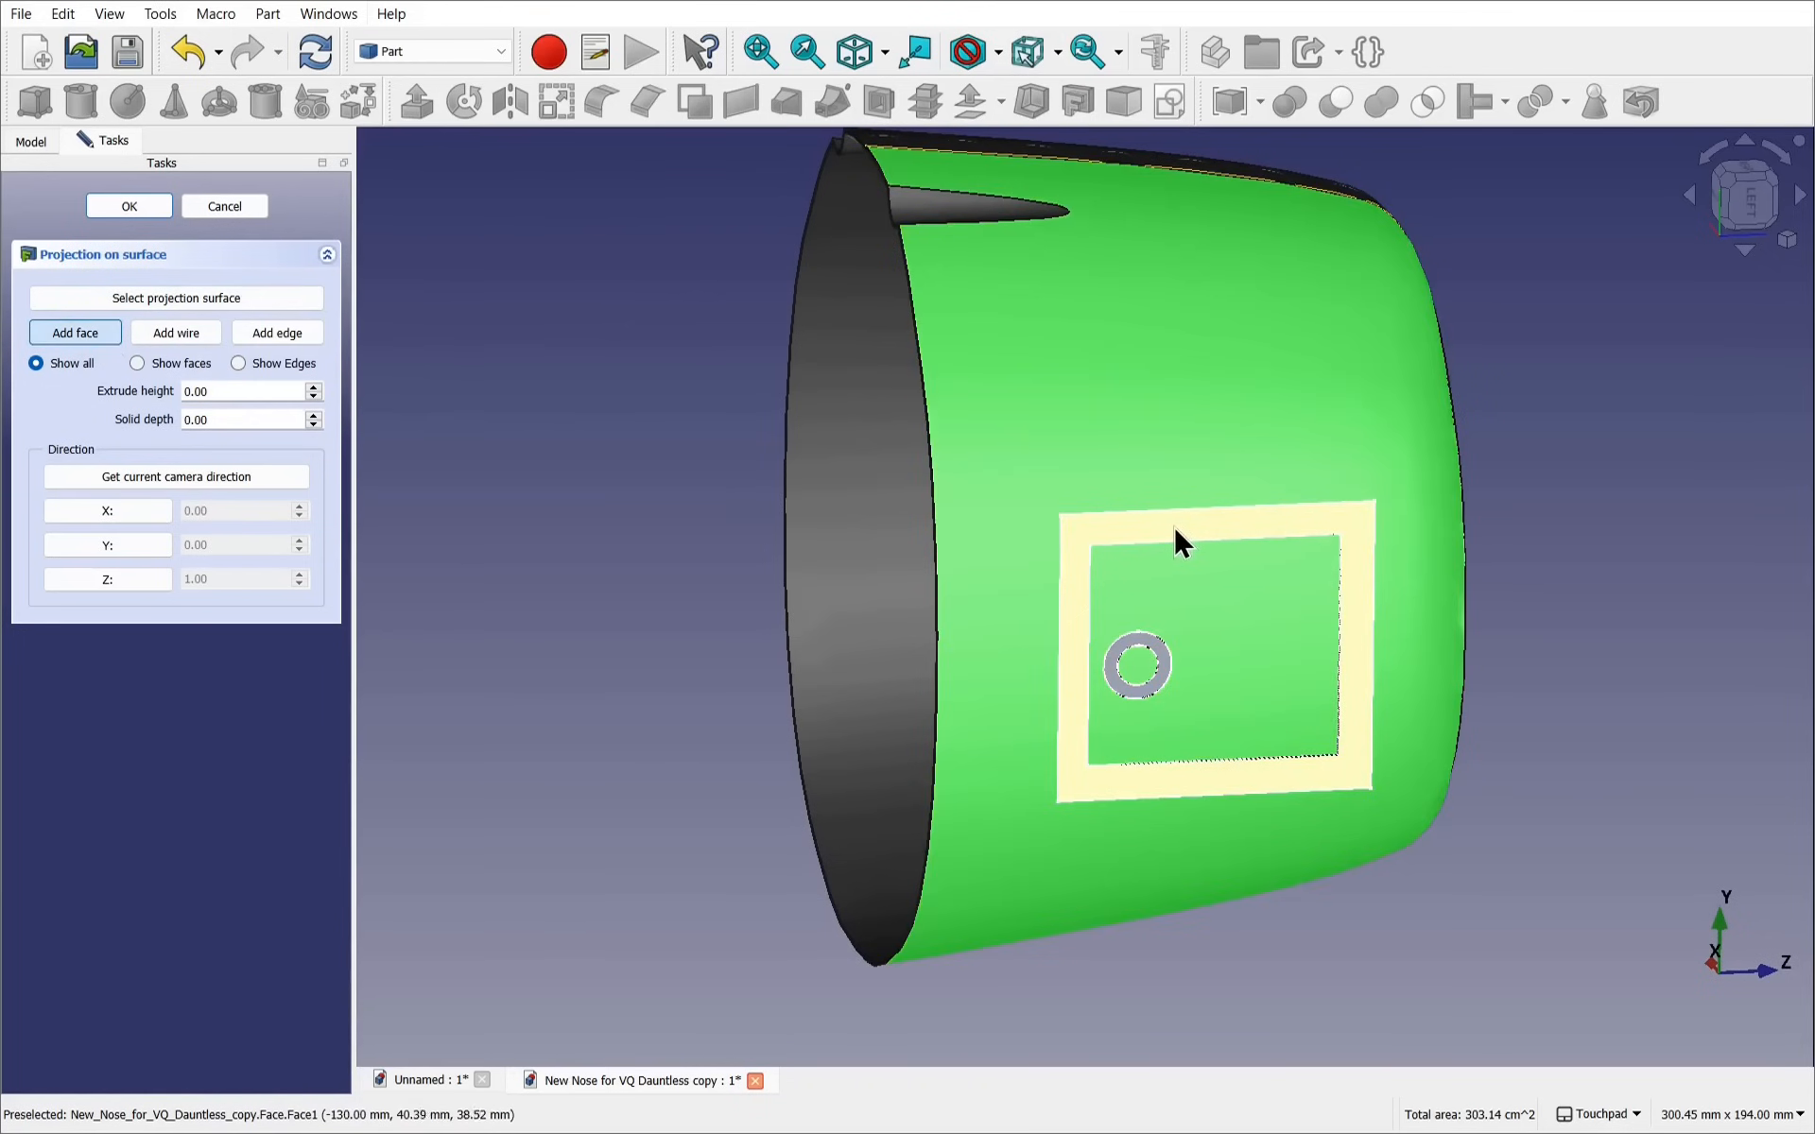
{"action": "mouse_move", "coordinate": [1172, 526]}
{"action": "middle_mouse_down", "text": "alt"}
{"action": "mouse_move", "coordinate": [1316, 546]}
{"action": "mouse_move", "coordinate": [1191, 535]}
{"action": "middle_mouse_up", "text": "alt"}
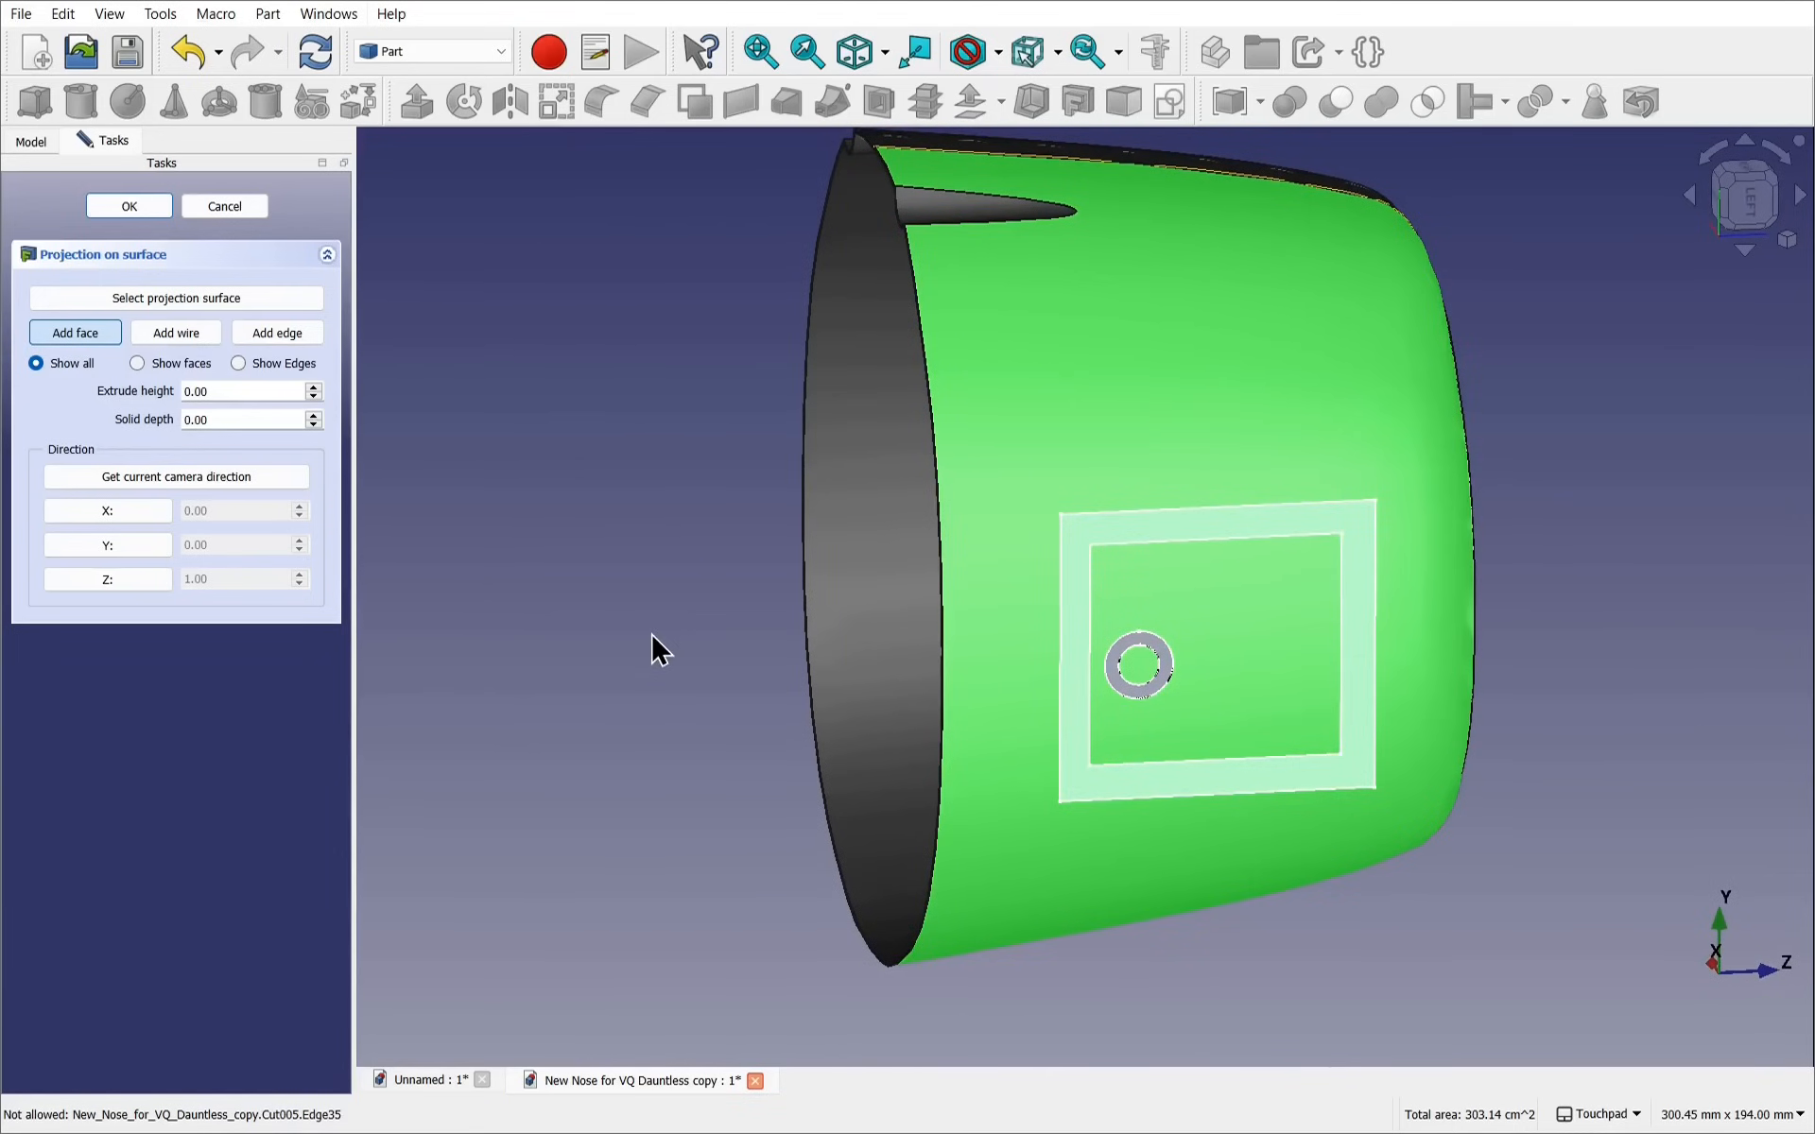
Take the projection direction from the camera, viewing the cowl's left side slightly tilted, and create the frame's projection
{"action": "middle_click_drag", "start_coordinate": [658, 632], "coordinate": [466, 649], "text": "alt"}
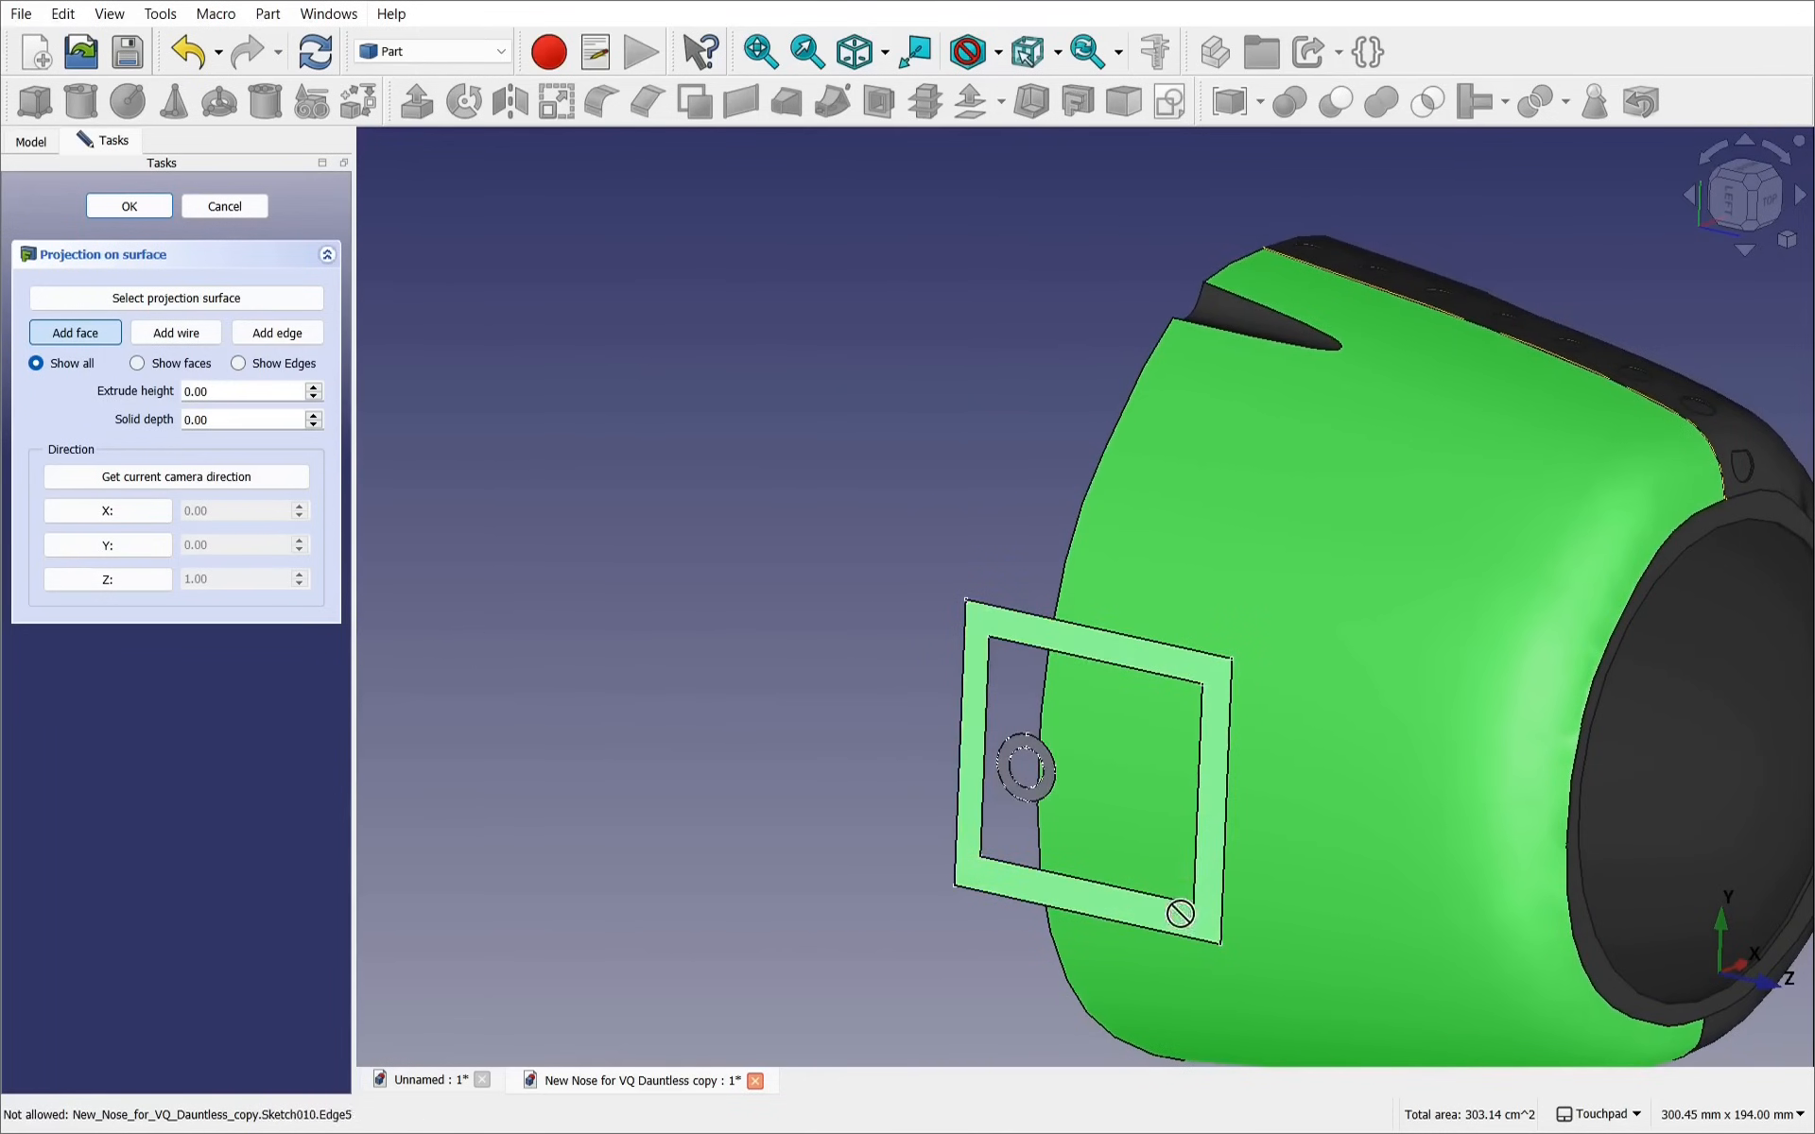
{"action": "left_click", "coordinate": [1038, 892]}
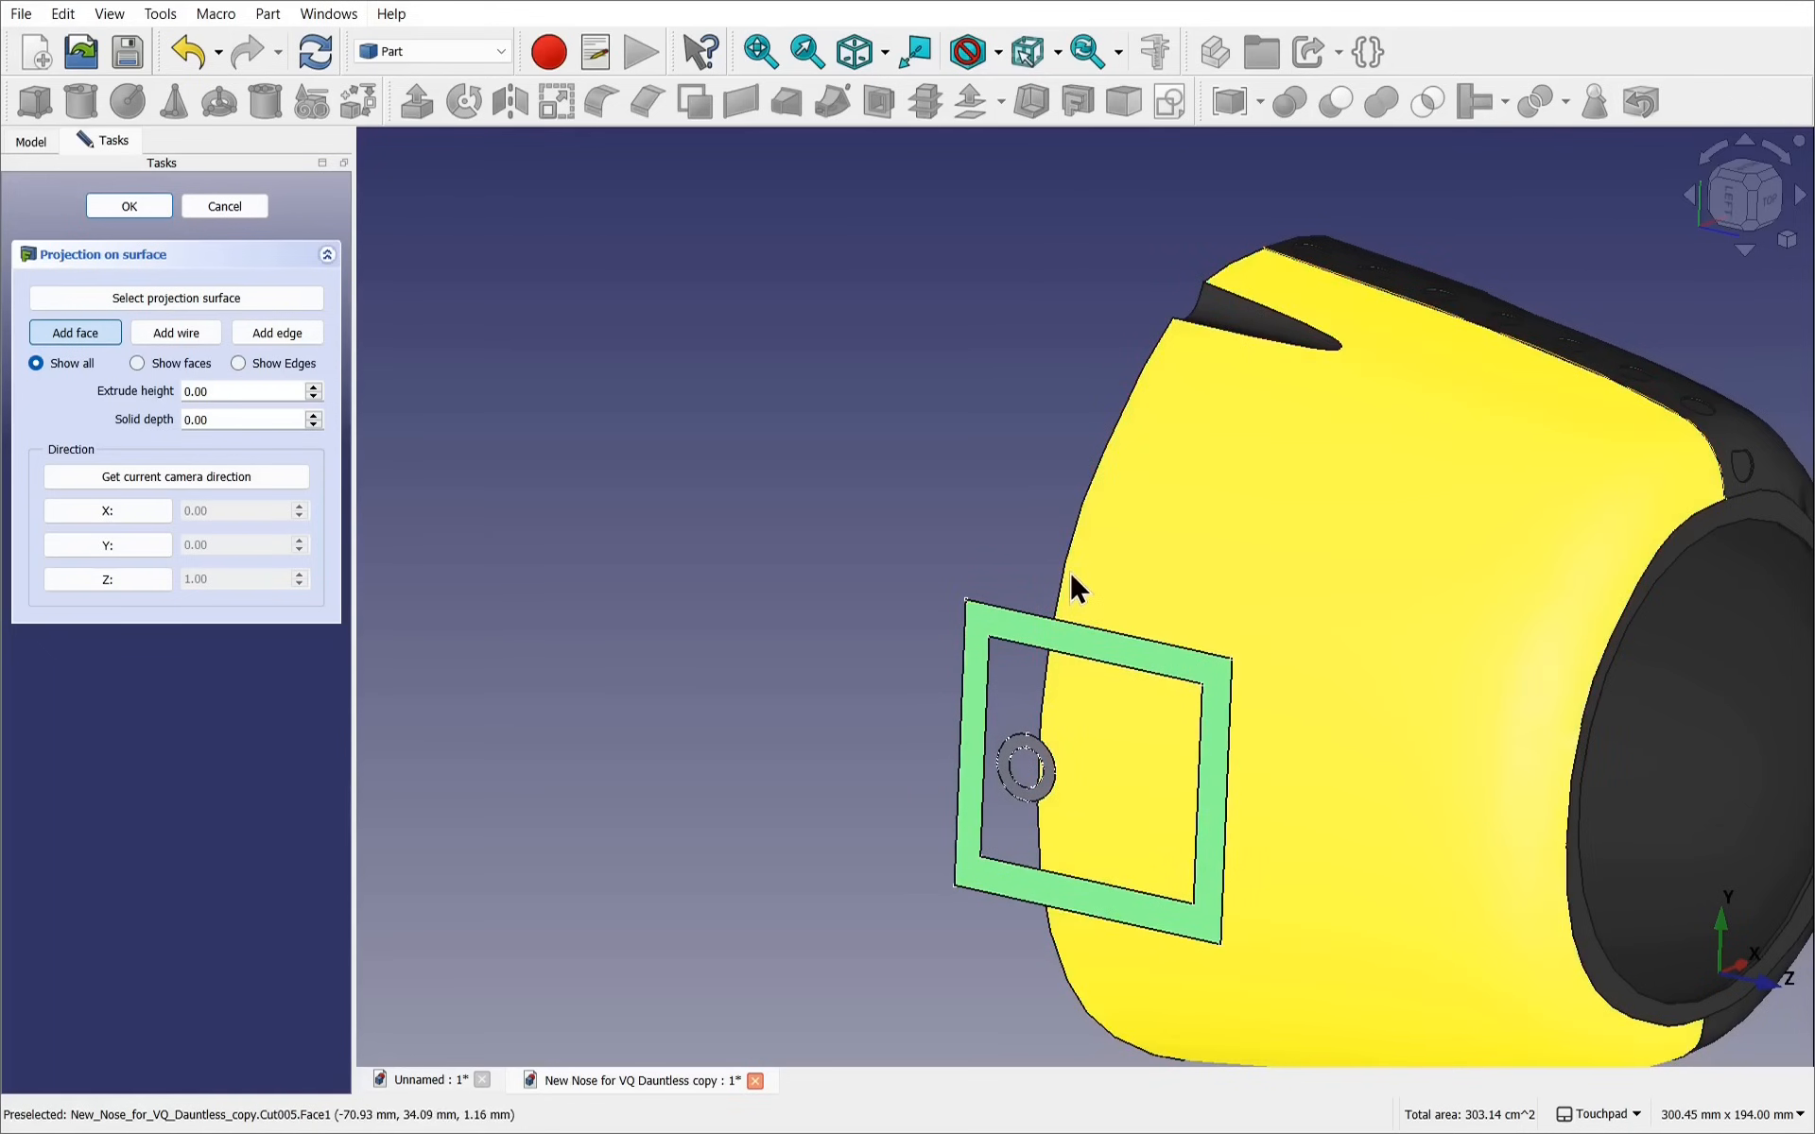
{"action": "left_click_drag", "start_coordinate": [858, 859], "coordinate": [983, 821], "text": "alt"}
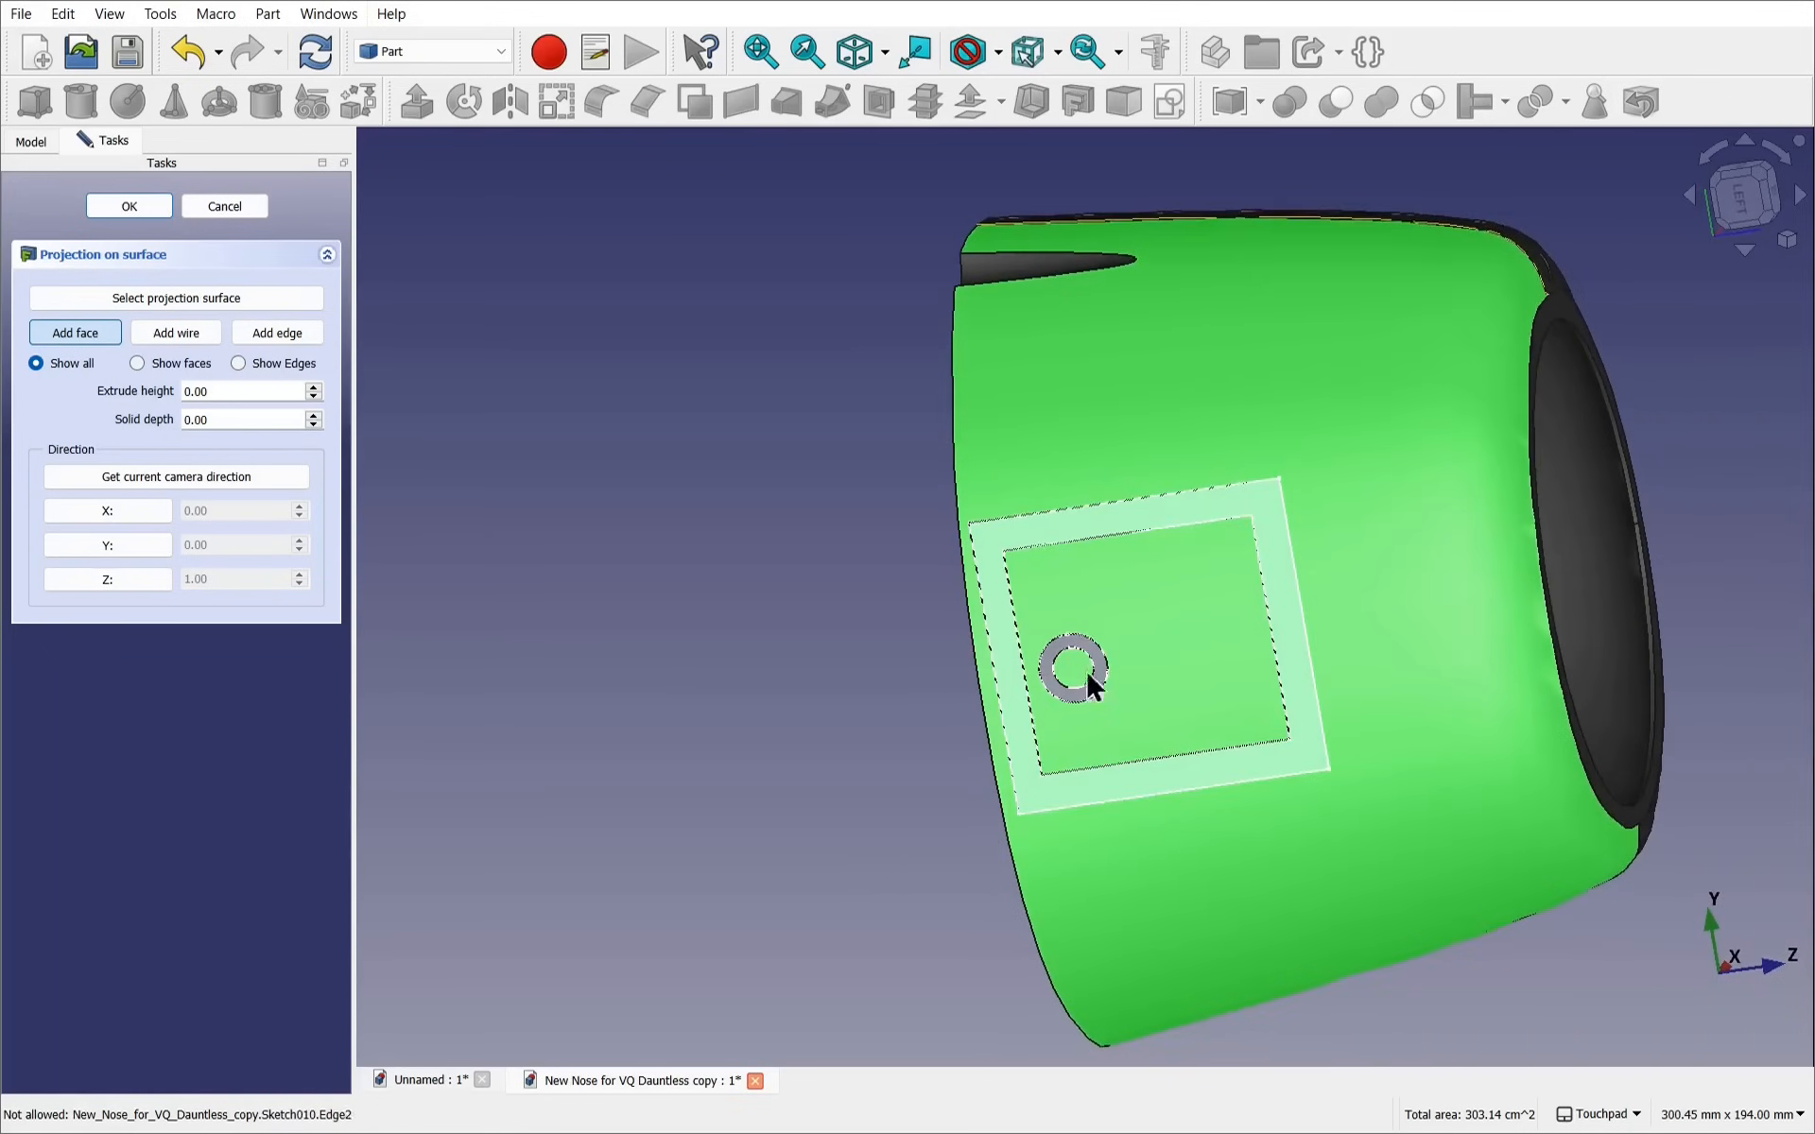
{"action": "left_click", "coordinate": [1781, 184]}
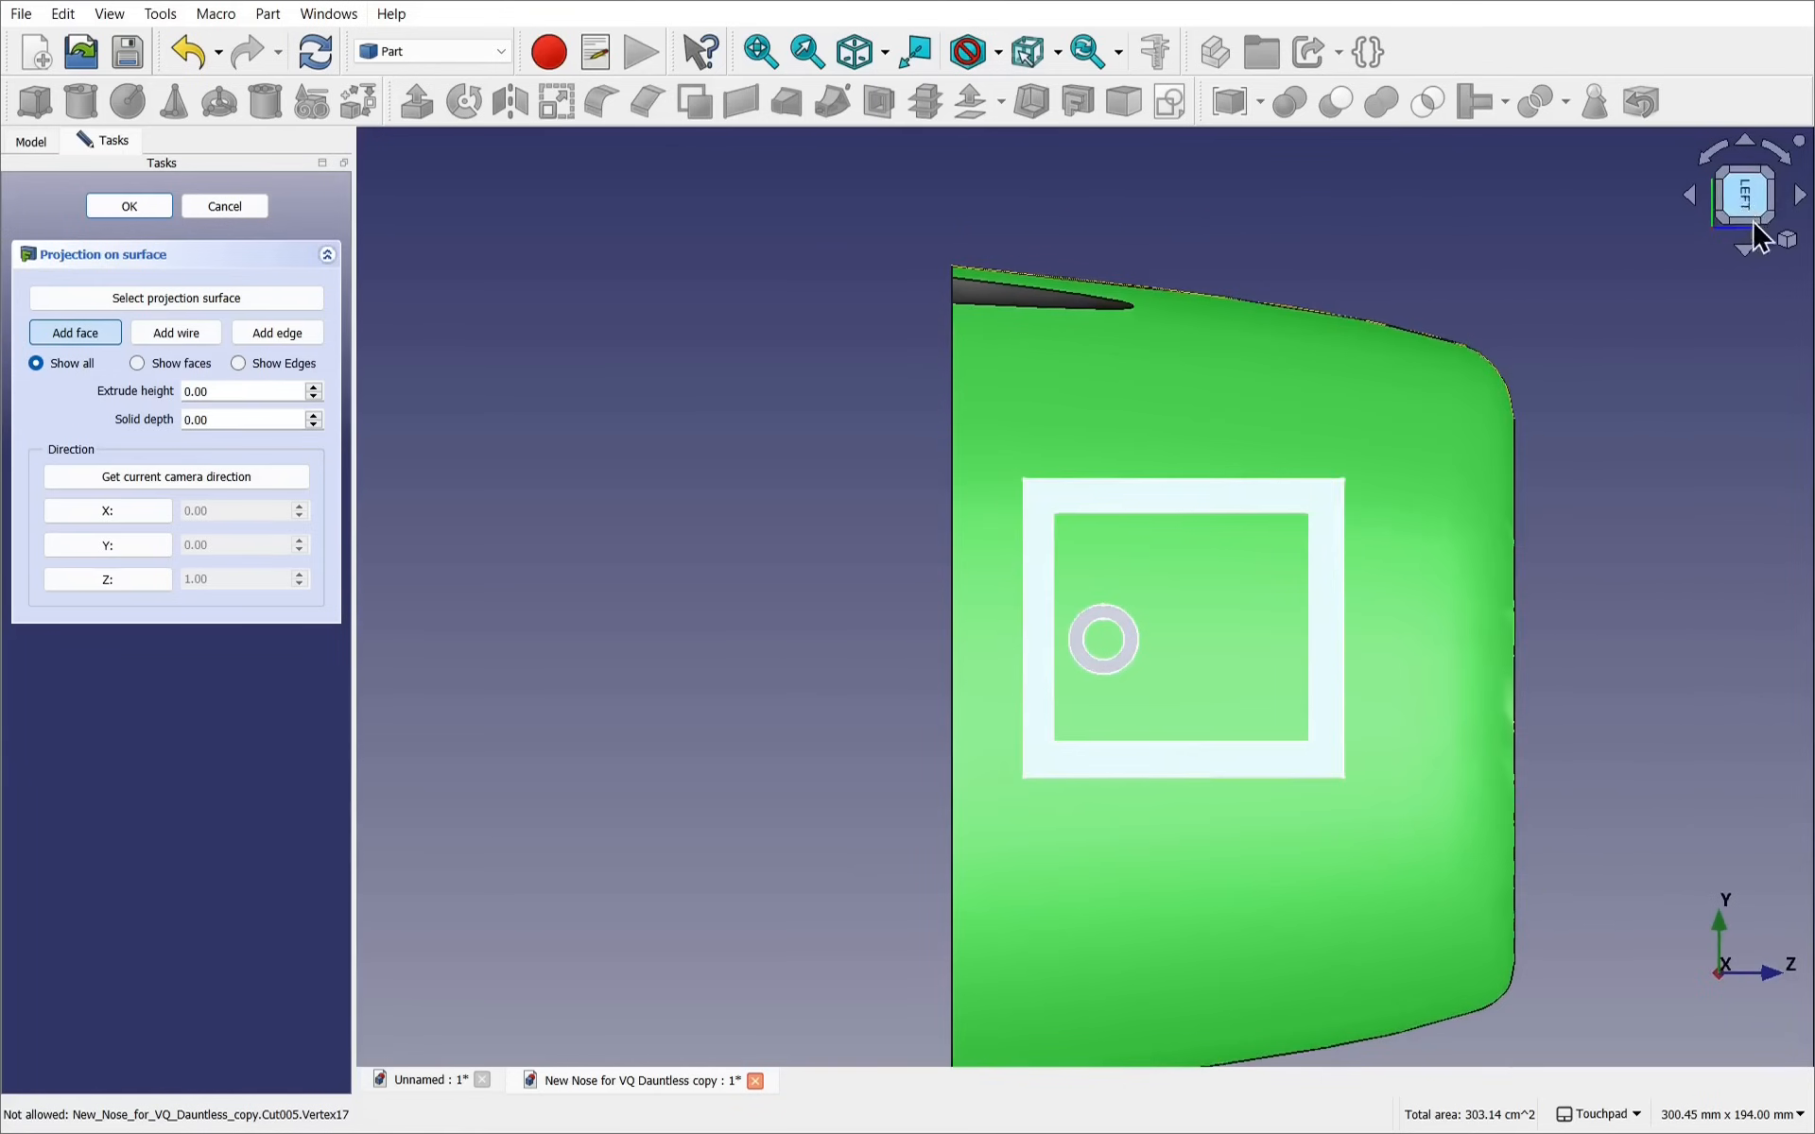
{"action": "left_click_drag", "start_coordinate": [1212, 601], "coordinate": [1213, 648], "text": "alt"}
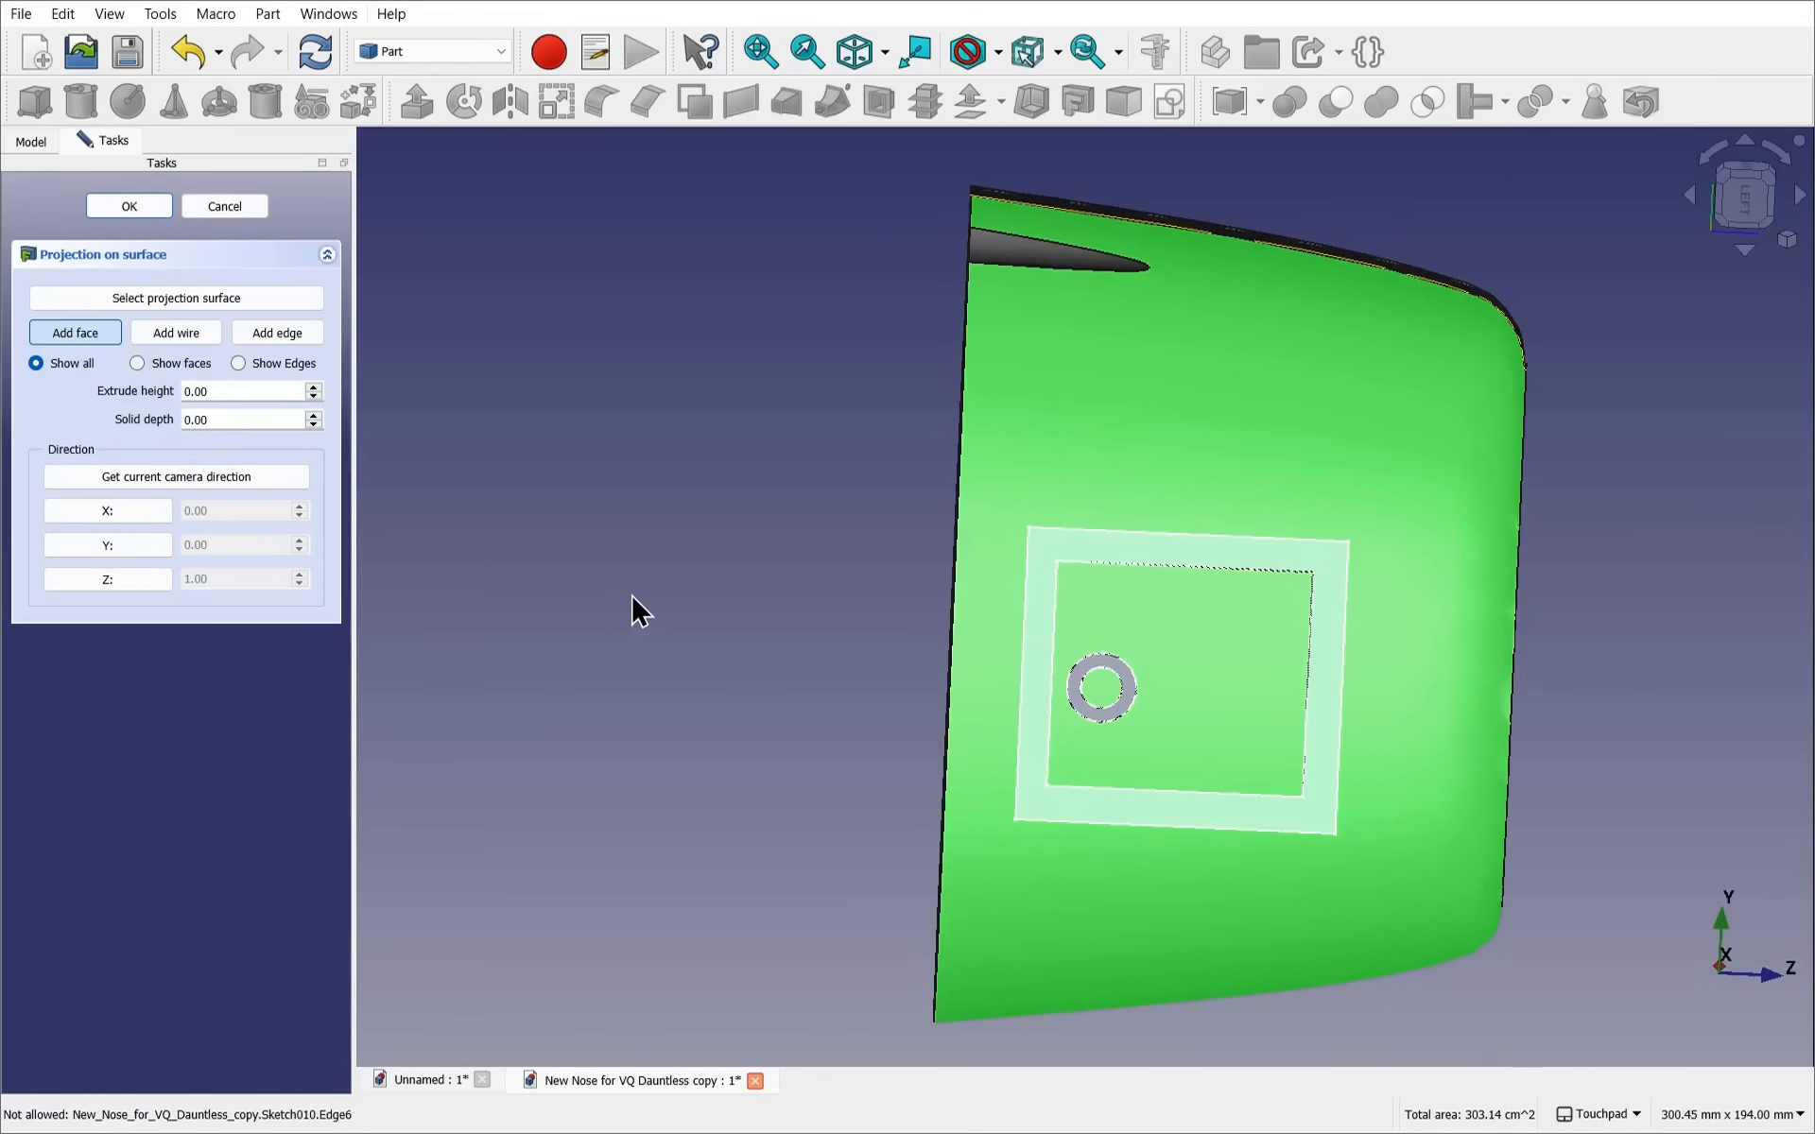
{"action": "left_click", "coordinate": [153, 479]}
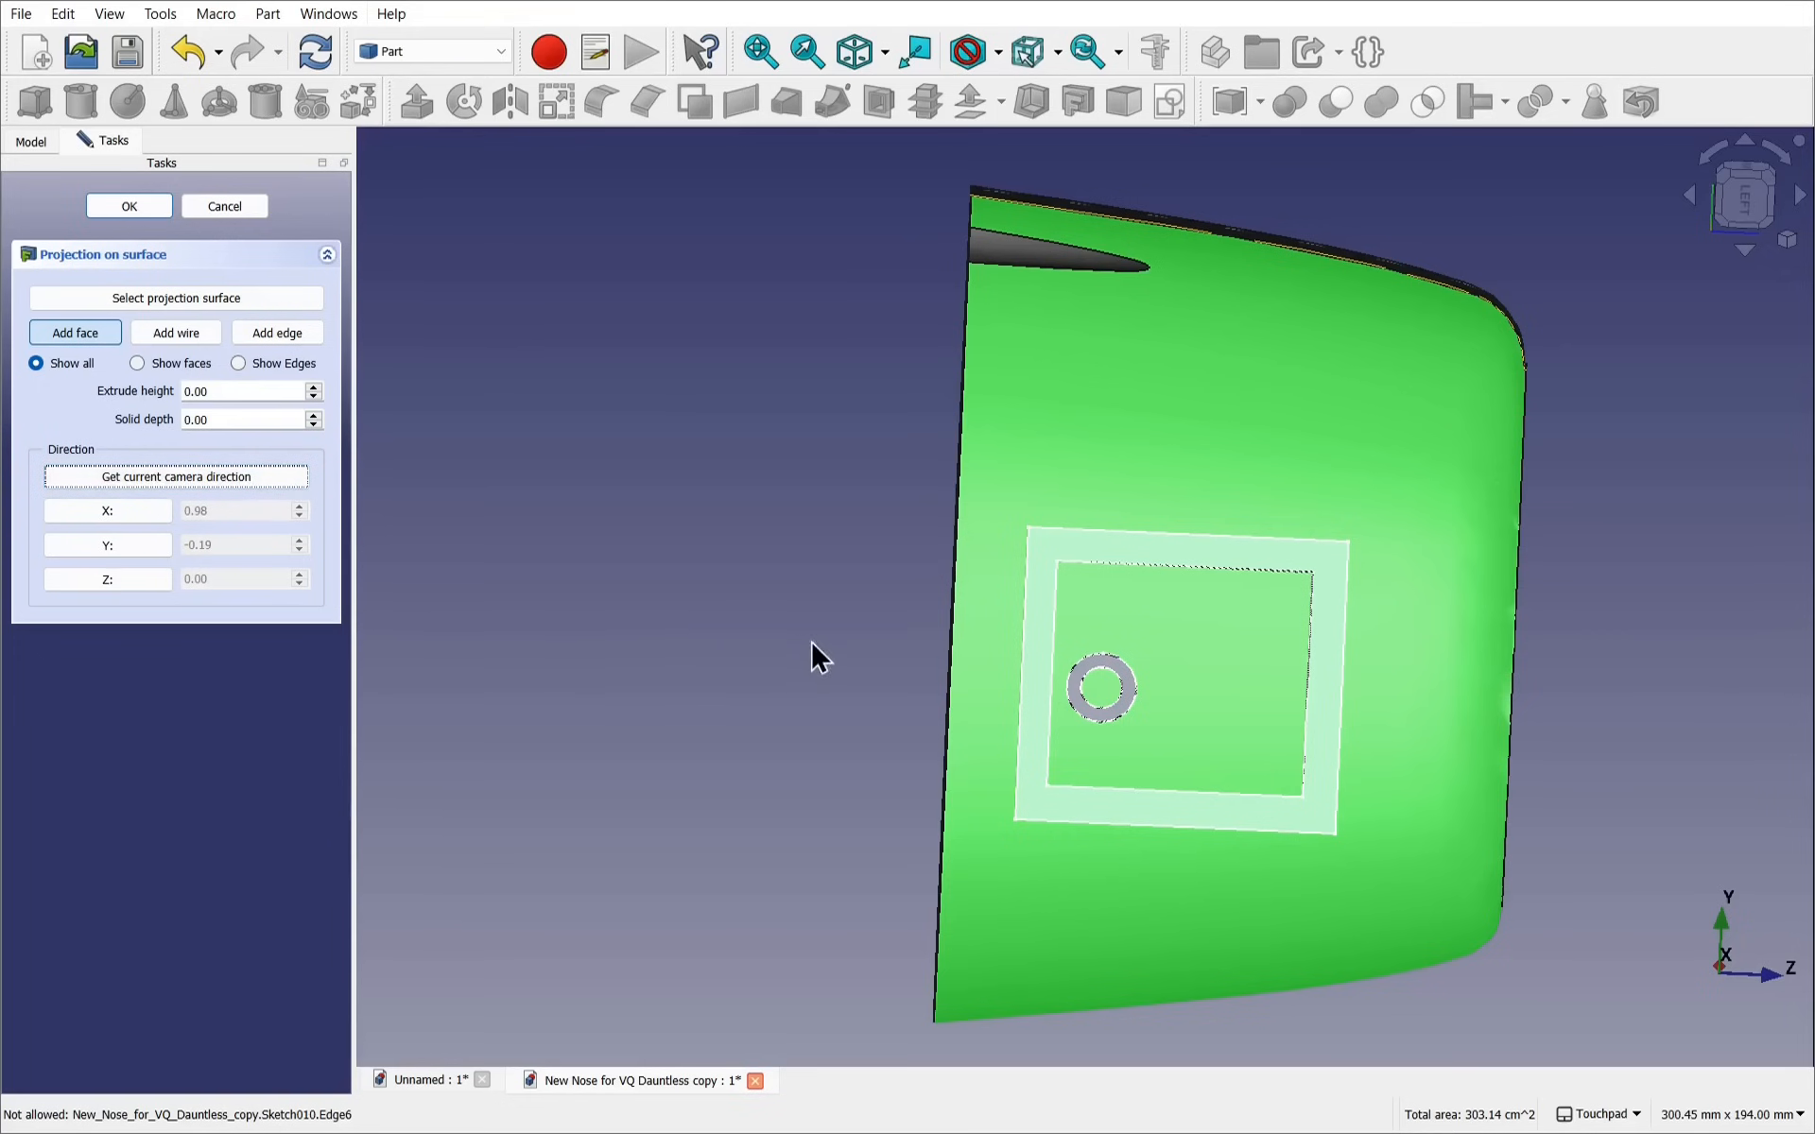
{"action": "left_click_drag", "start_coordinate": [894, 650], "coordinate": [1027, 689], "text": "alt"}
{"action": "left_click_drag", "start_coordinate": [1088, 696], "coordinate": [871, 652], "text": "alt"}
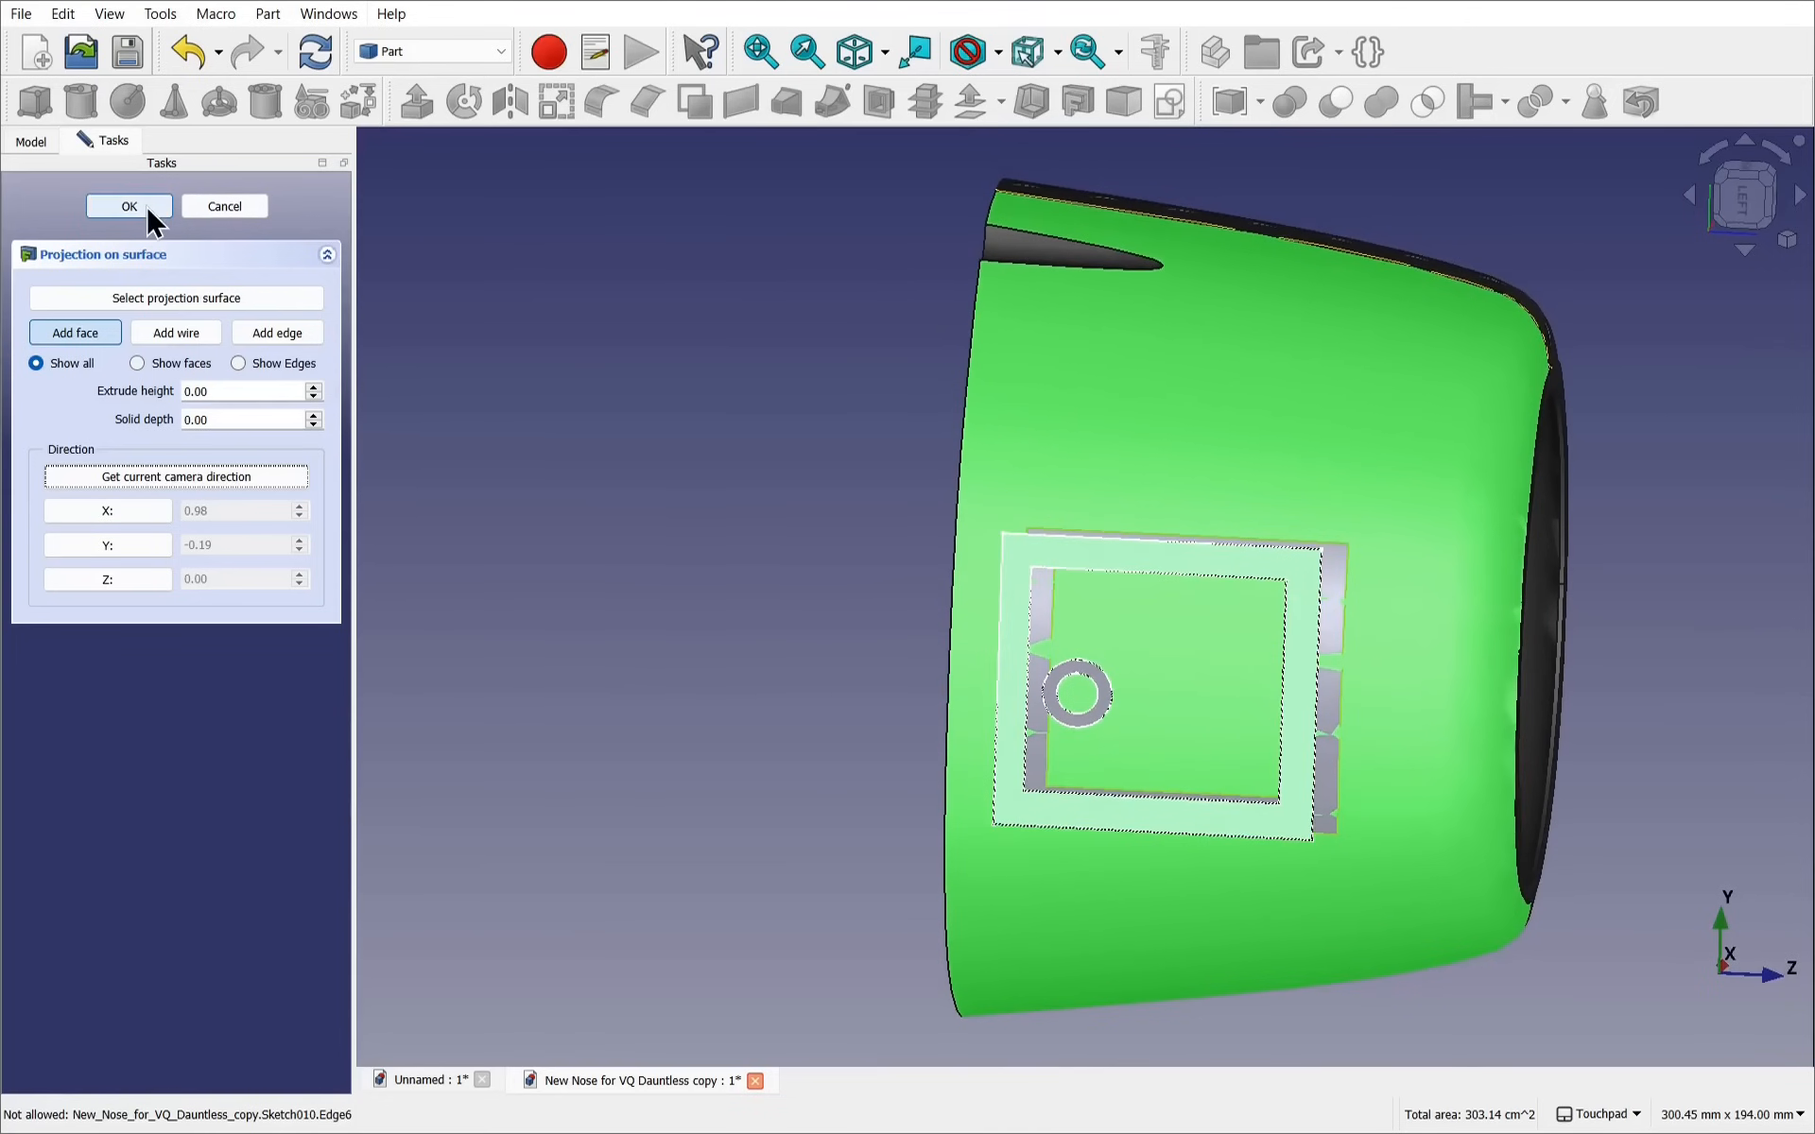
{"action": "left_click", "coordinate": [147, 212]}
Set the extrusion height of the frame's Projection object to 5 mm
{"action": "scroll", "coordinate": [340, 510], "scroll_direction": "down", "scroll_amount": 1}
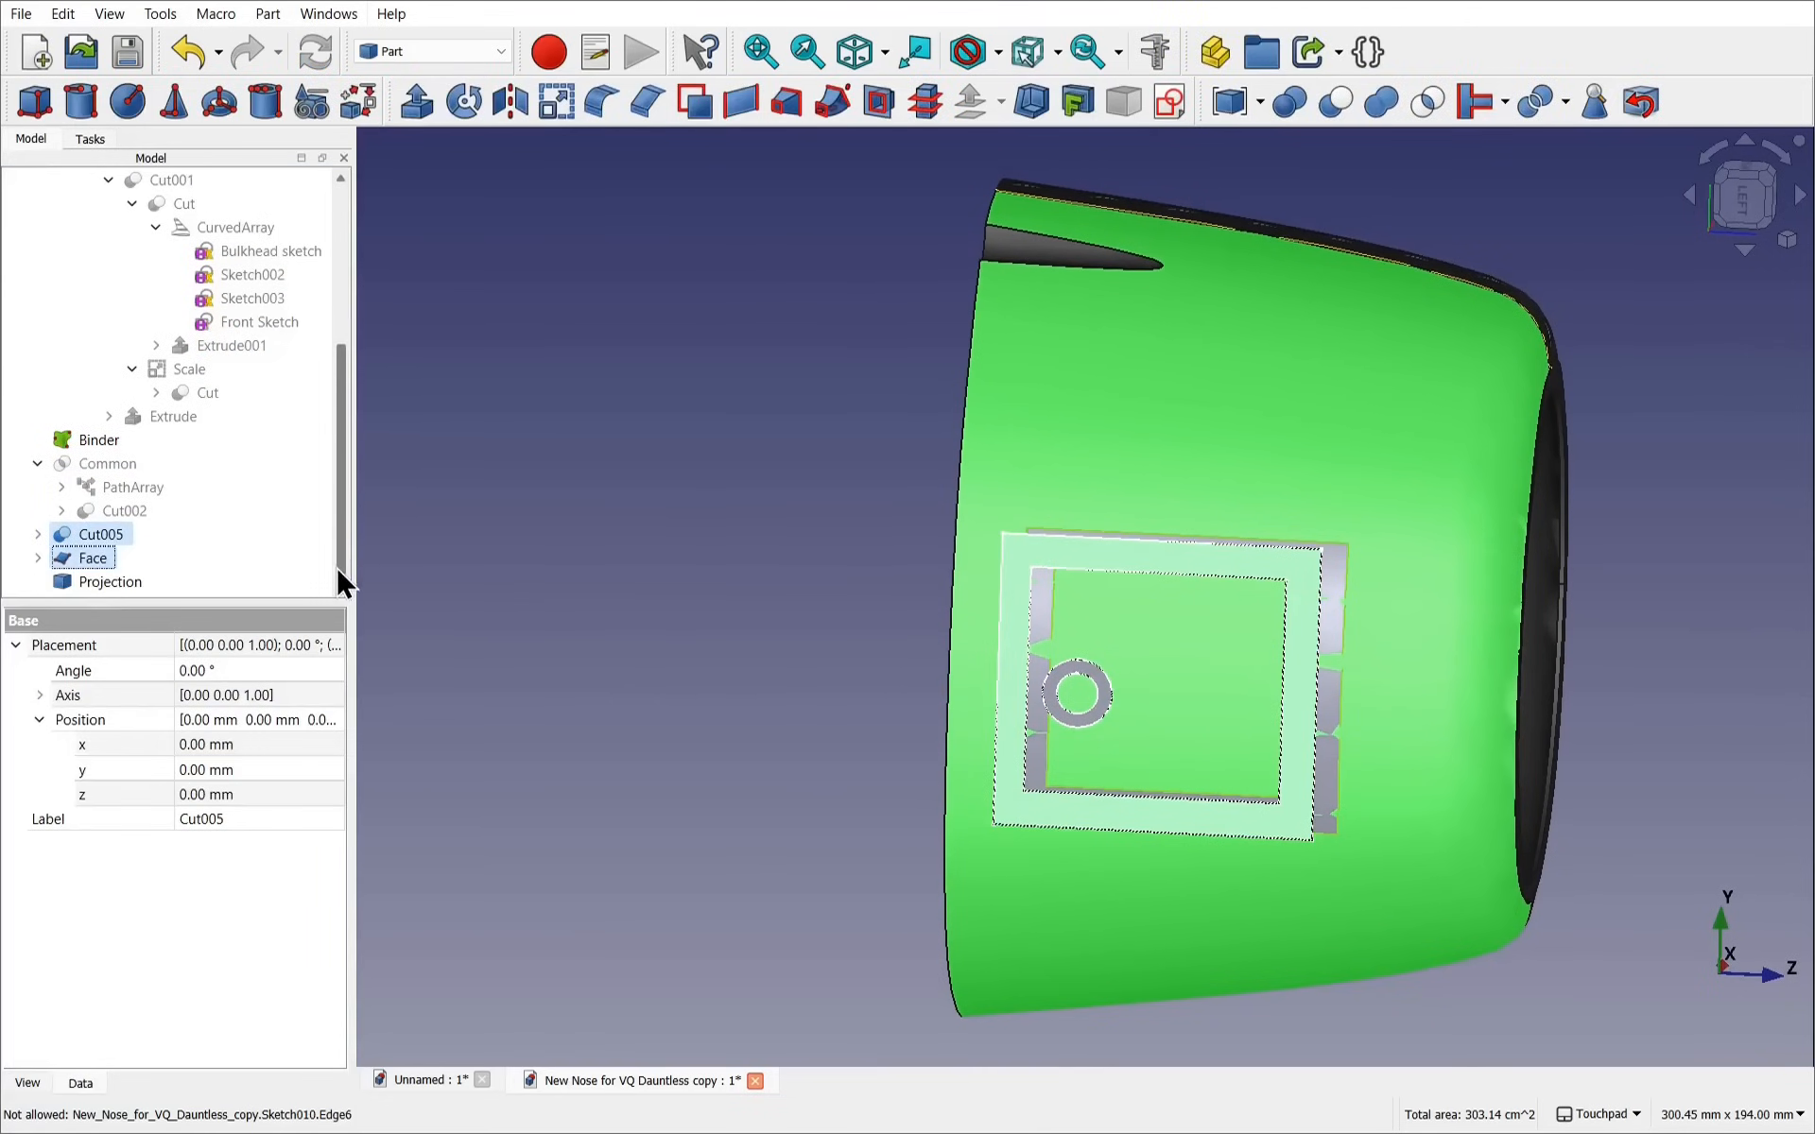
{"action": "left_click", "coordinate": [112, 581]}
{"action": "left_click_drag", "start_coordinate": [766, 586], "coordinate": [1054, 612], "text": "alt"}
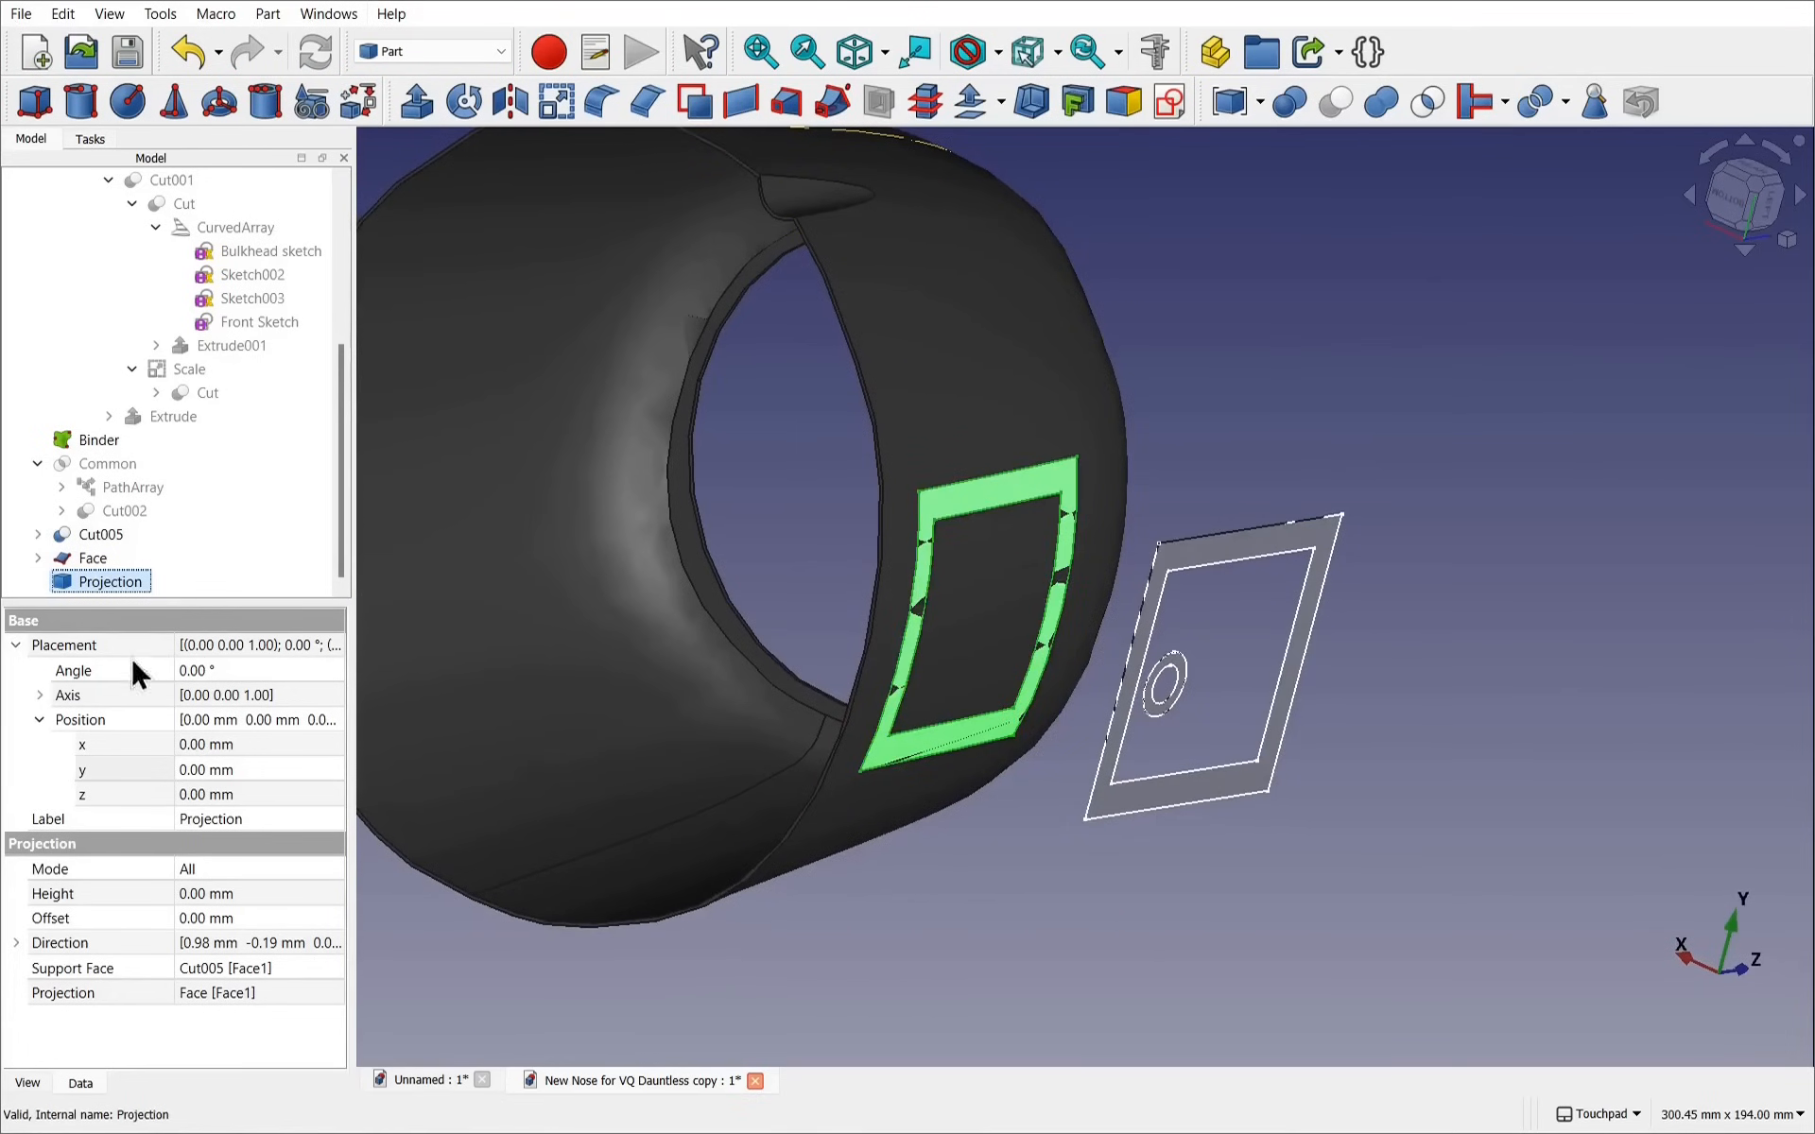
{"action": "left_click", "coordinate": [39, 719]}
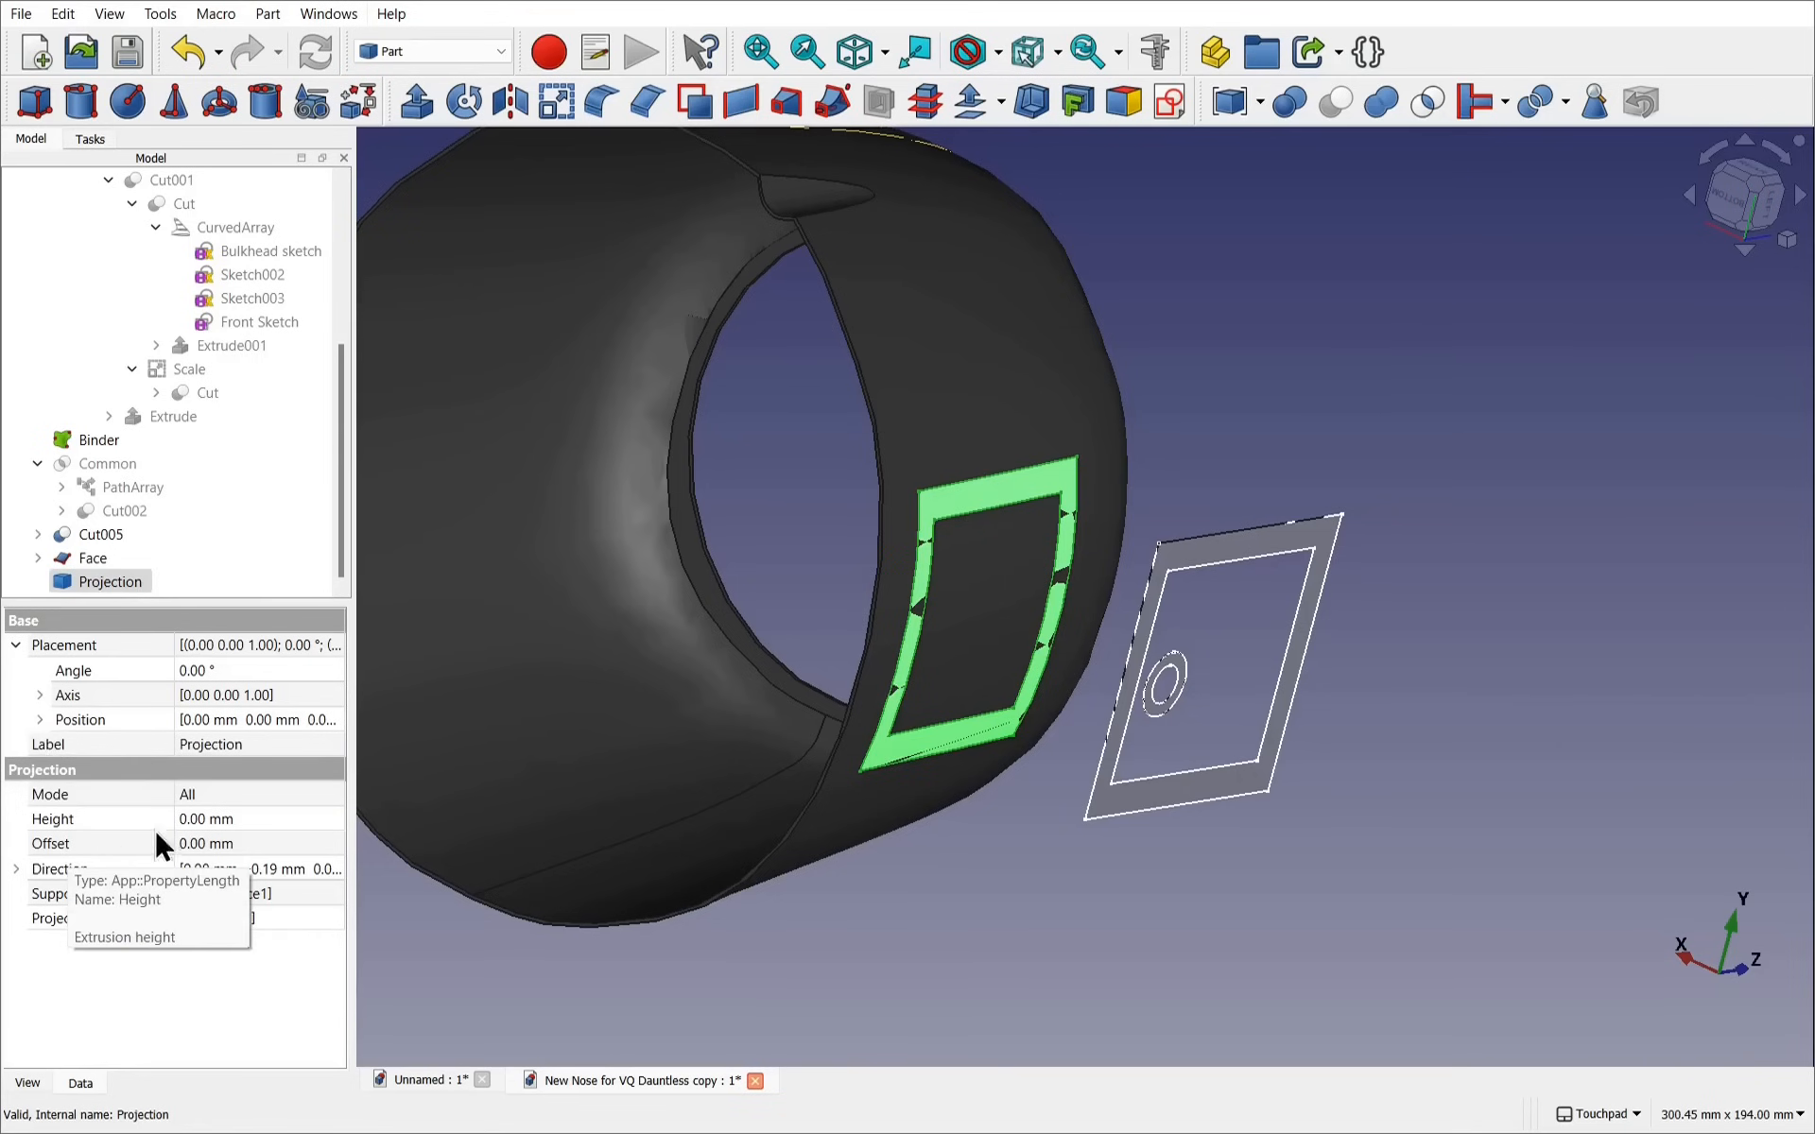
{"action": "left_click", "coordinate": [263, 820]}
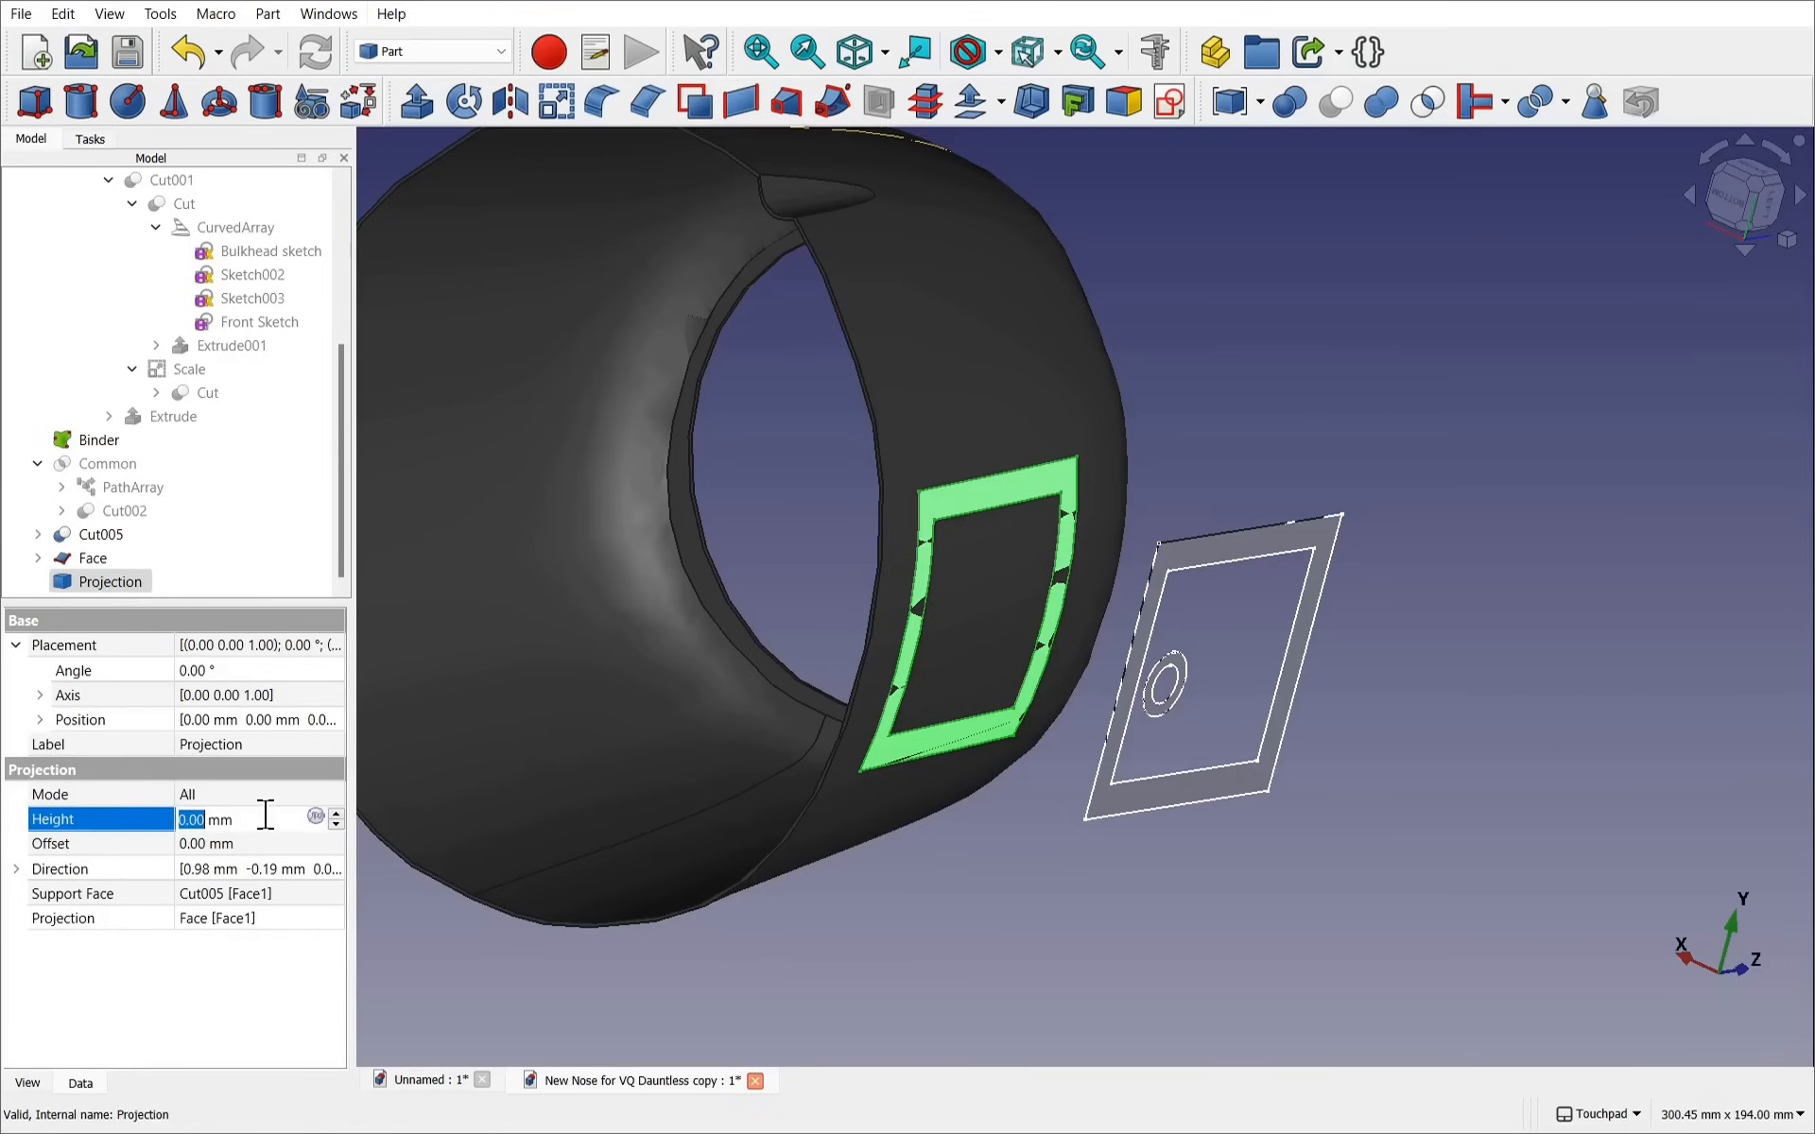
{"action": "type", "text": "5"}
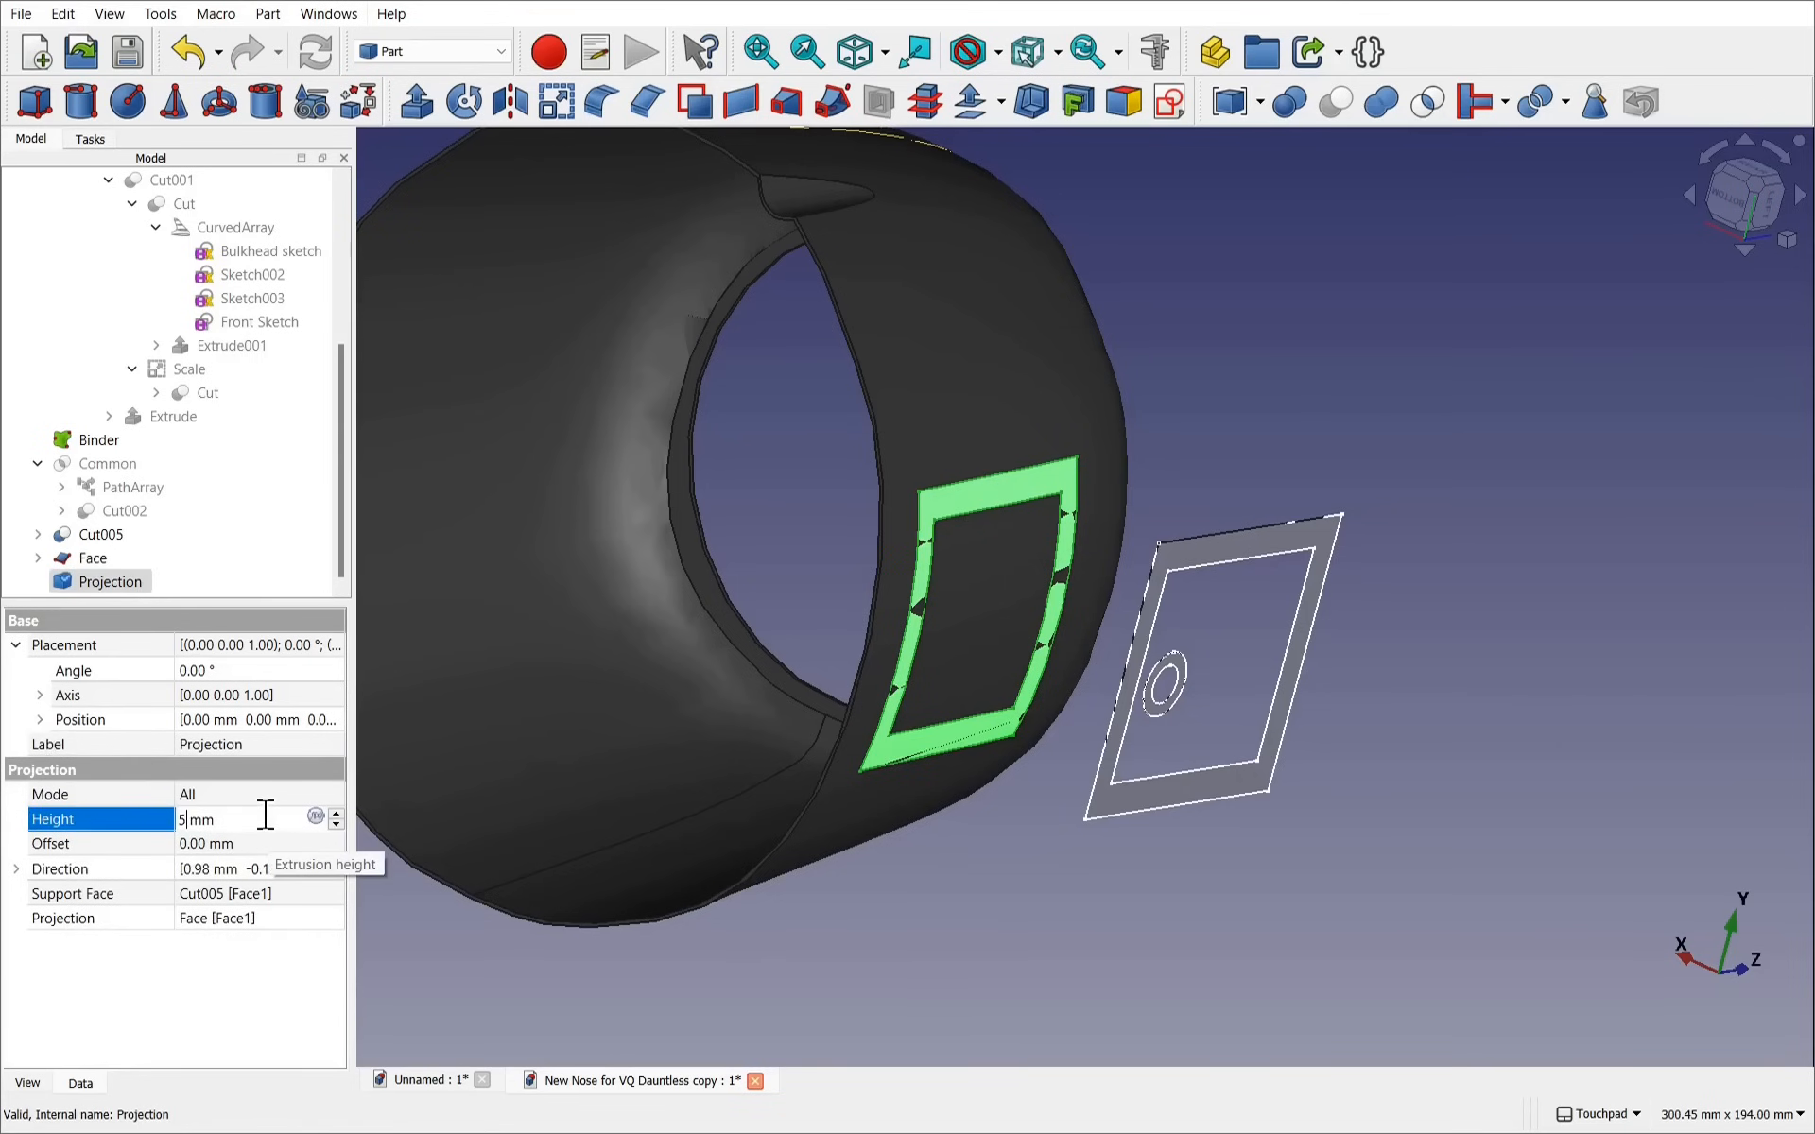
{"action": "left_click", "coordinate": [252, 842]}
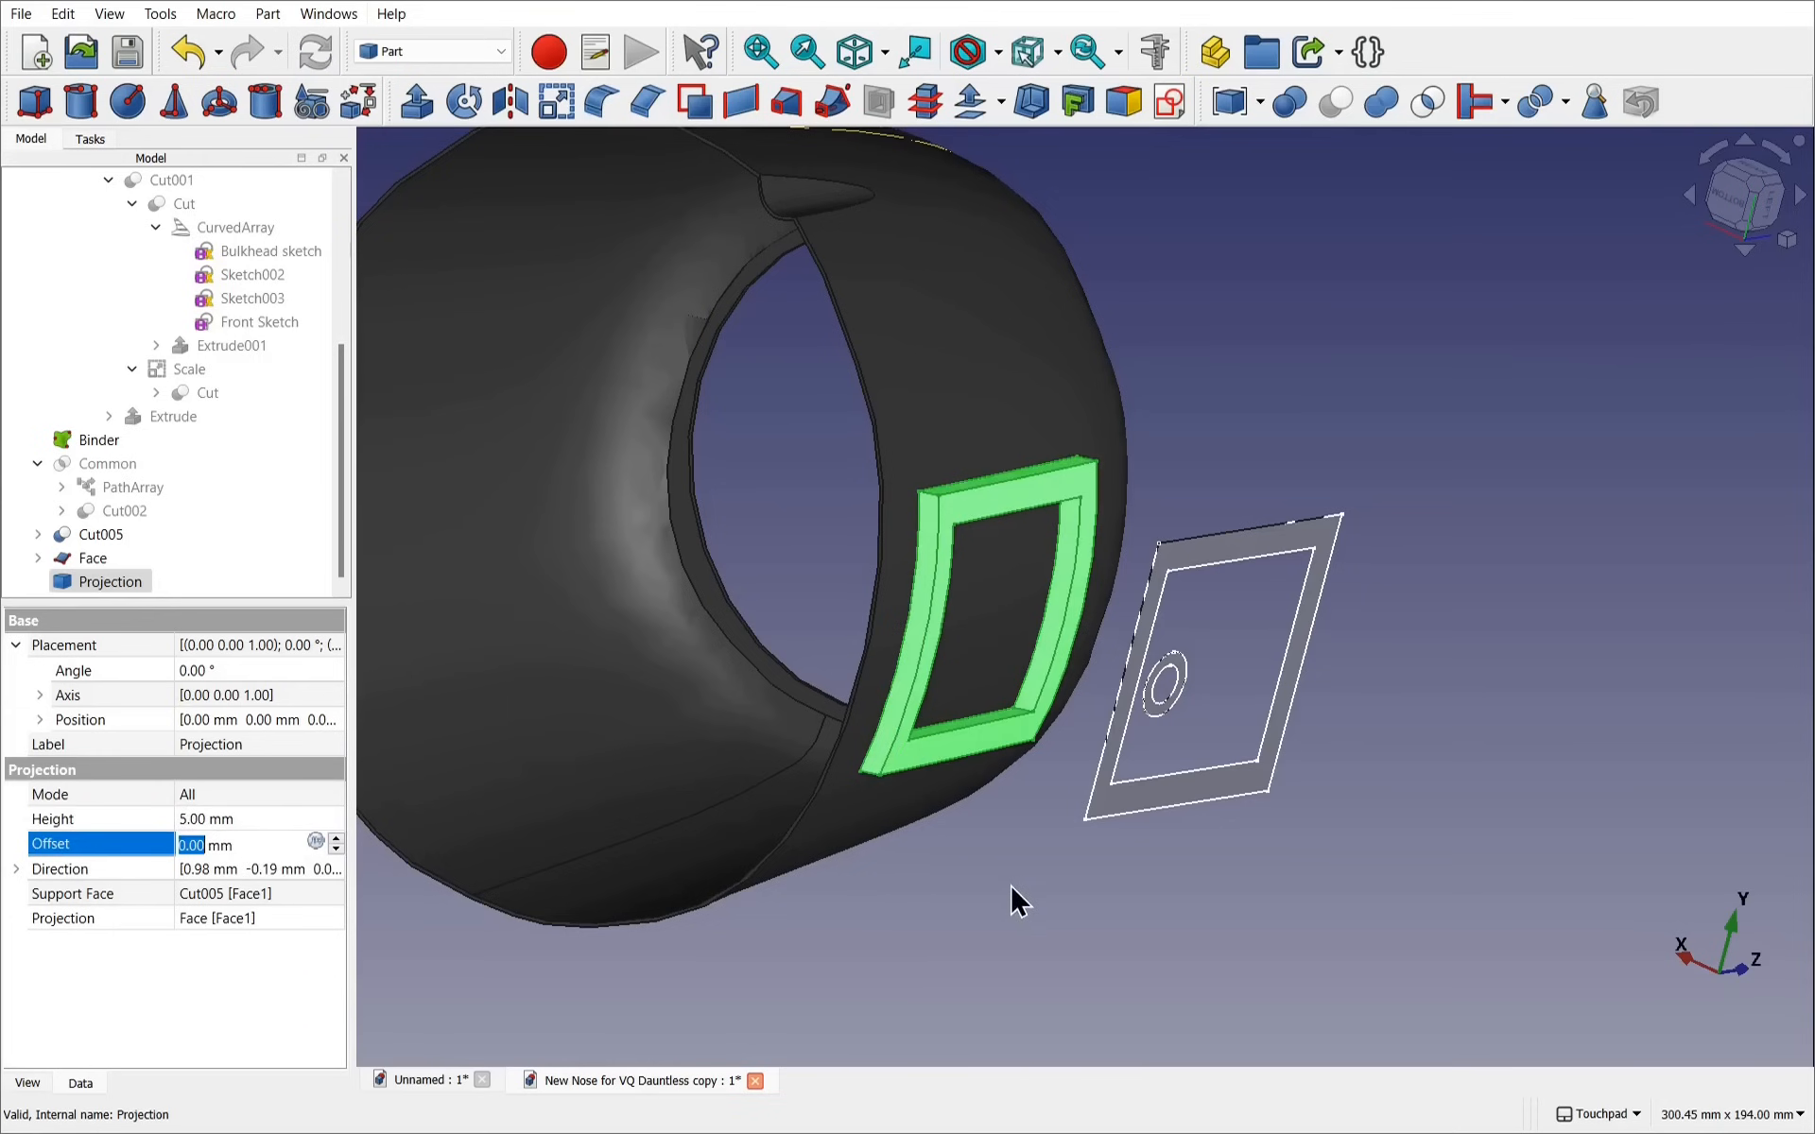
Set the frame projection's height to 1 mm and deselect it
{"action": "left_click", "coordinate": [268, 820]}
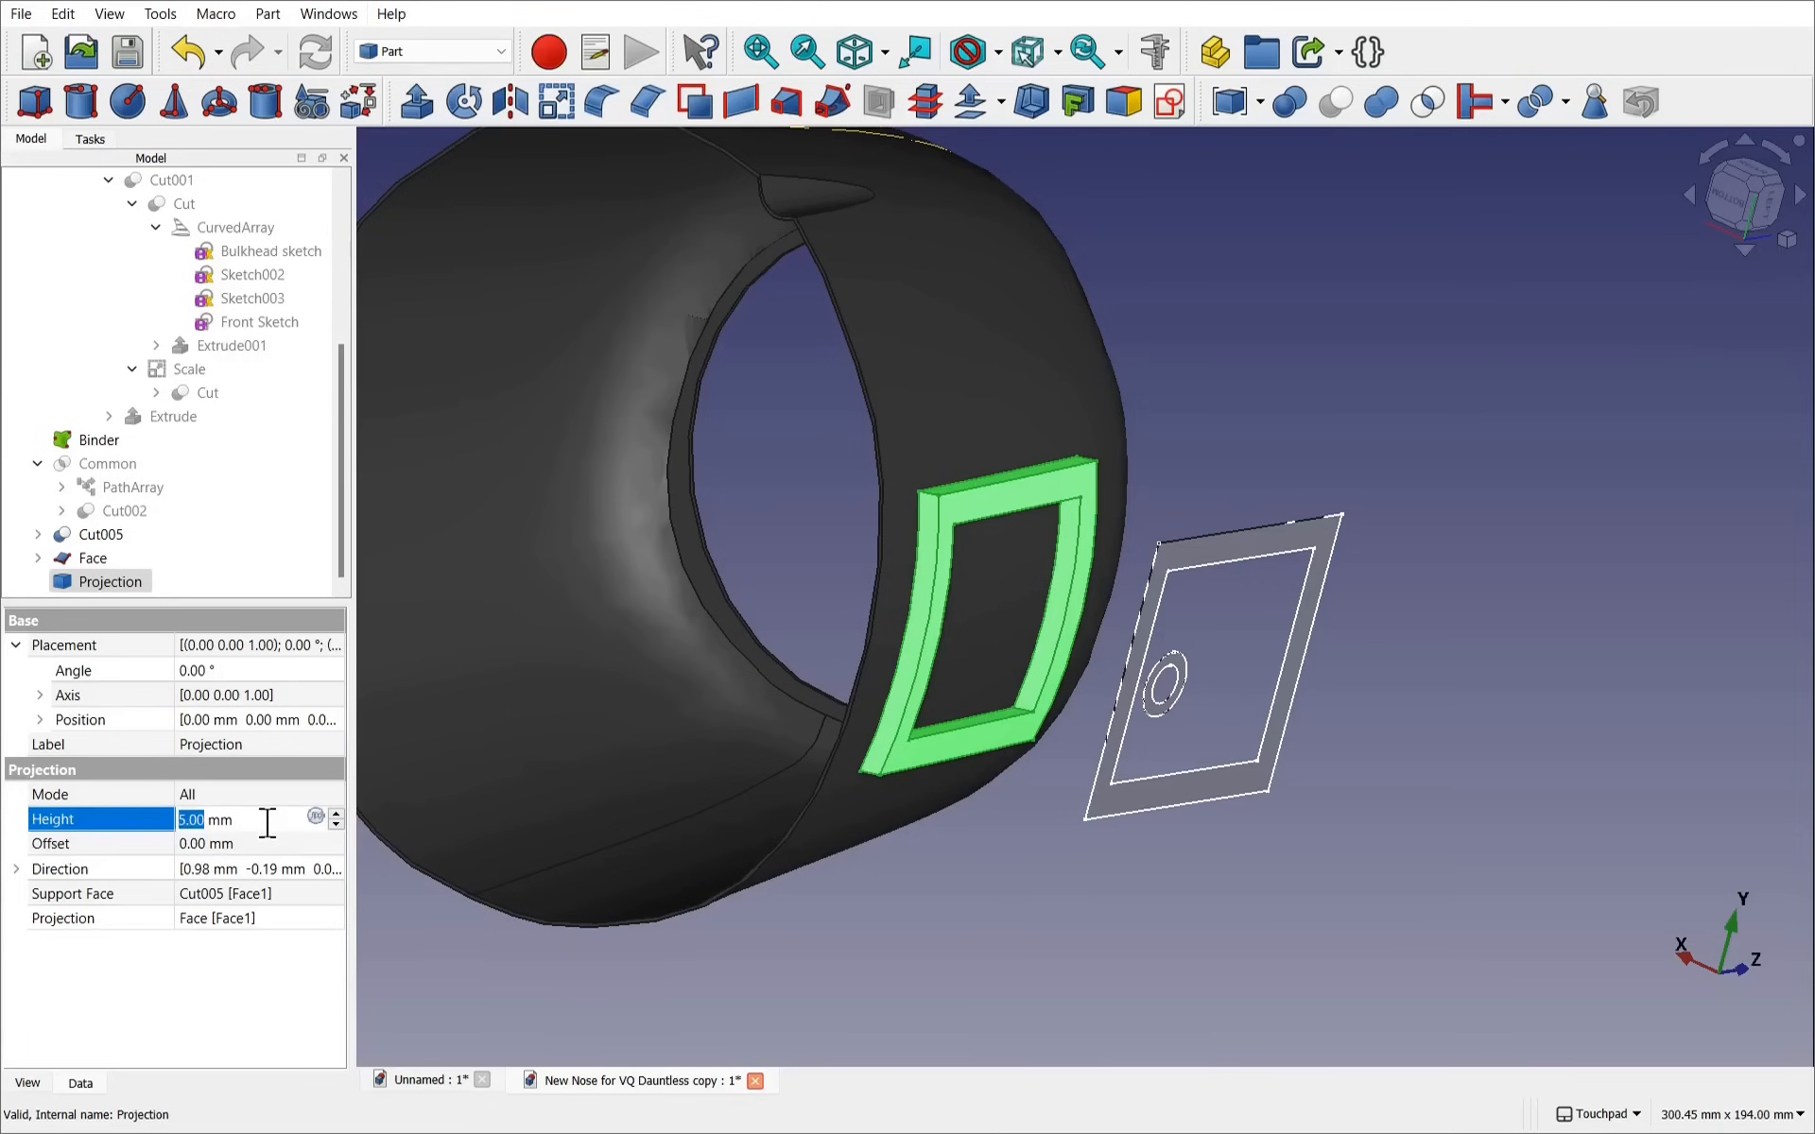
{"action": "type", "text": "1"}
{"action": "left_click", "coordinate": [584, 986]}
Start a second projection on surface with the cowl's curved side face as its projection surface
{"action": "middle_click_drag", "start_coordinate": [995, 785], "coordinate": [943, 835]}
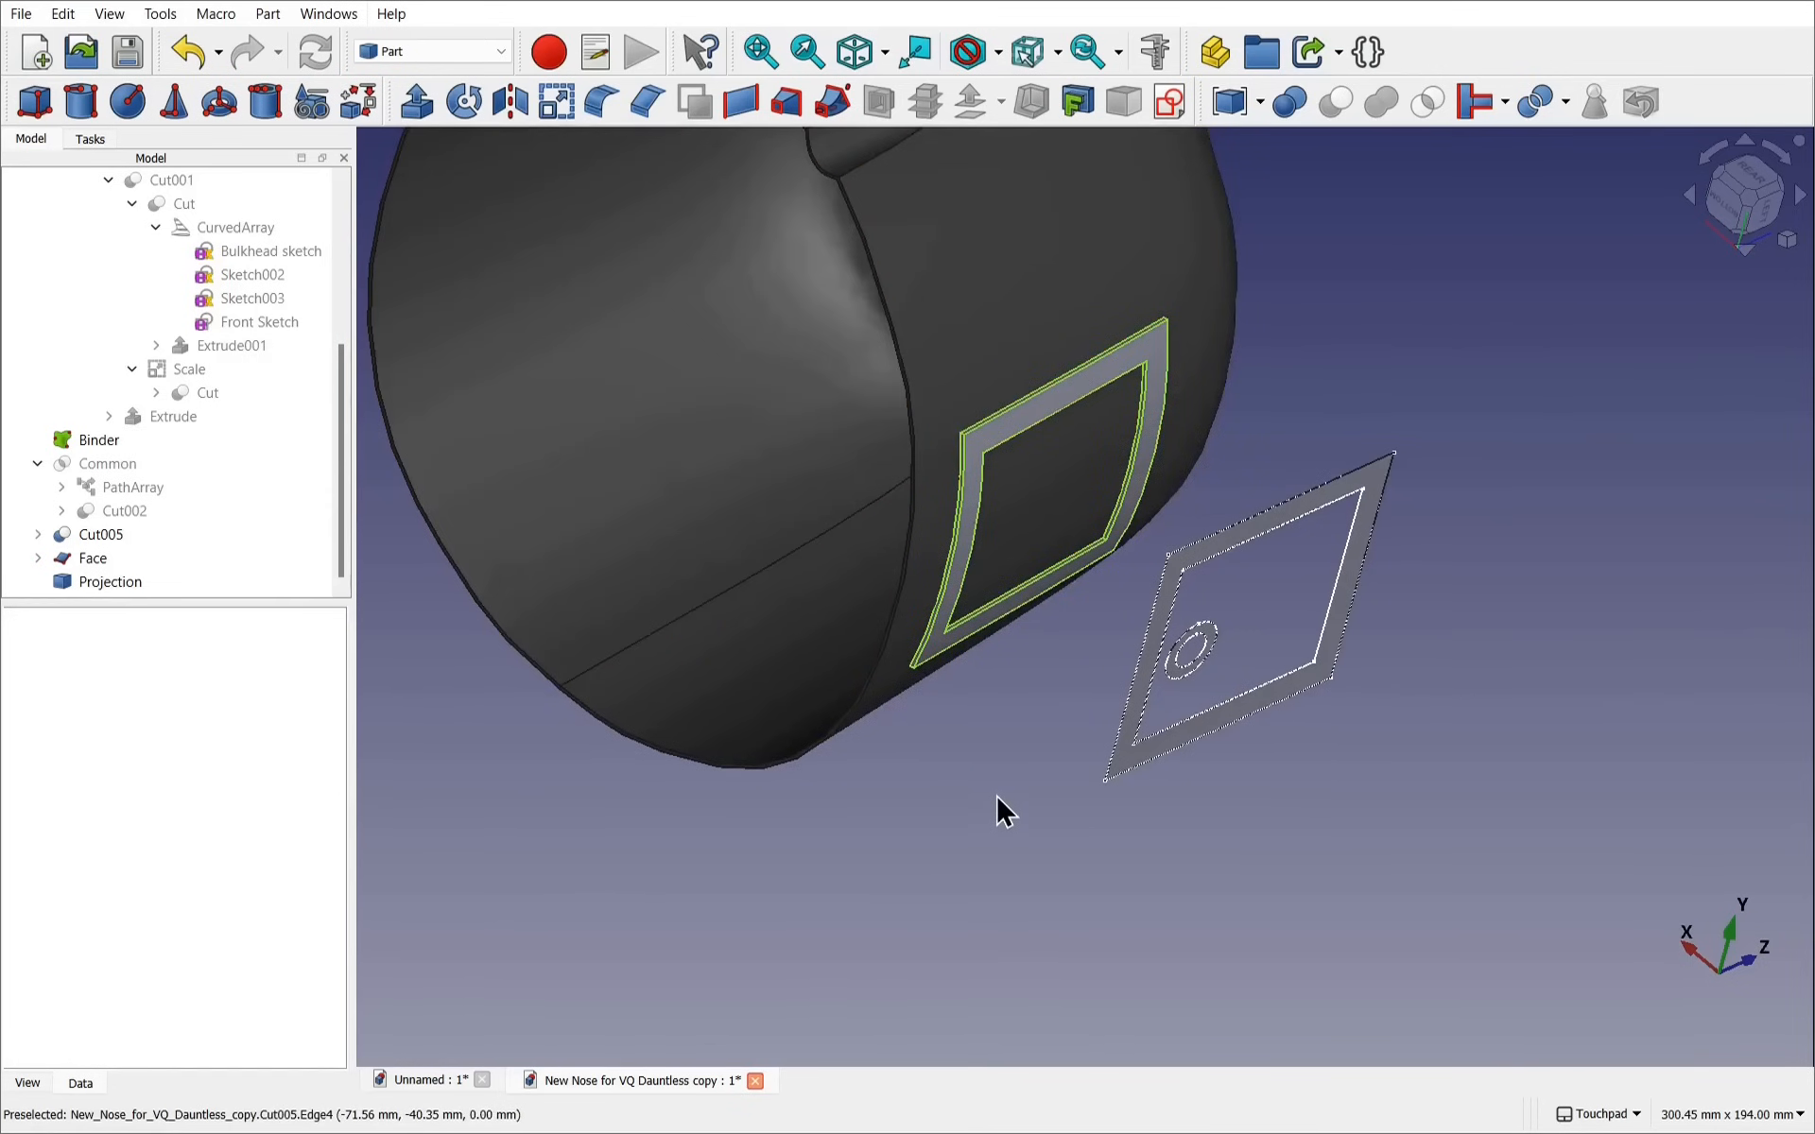
{"action": "middle_click_drag", "start_coordinate": [996, 813], "coordinate": [425, 709]}
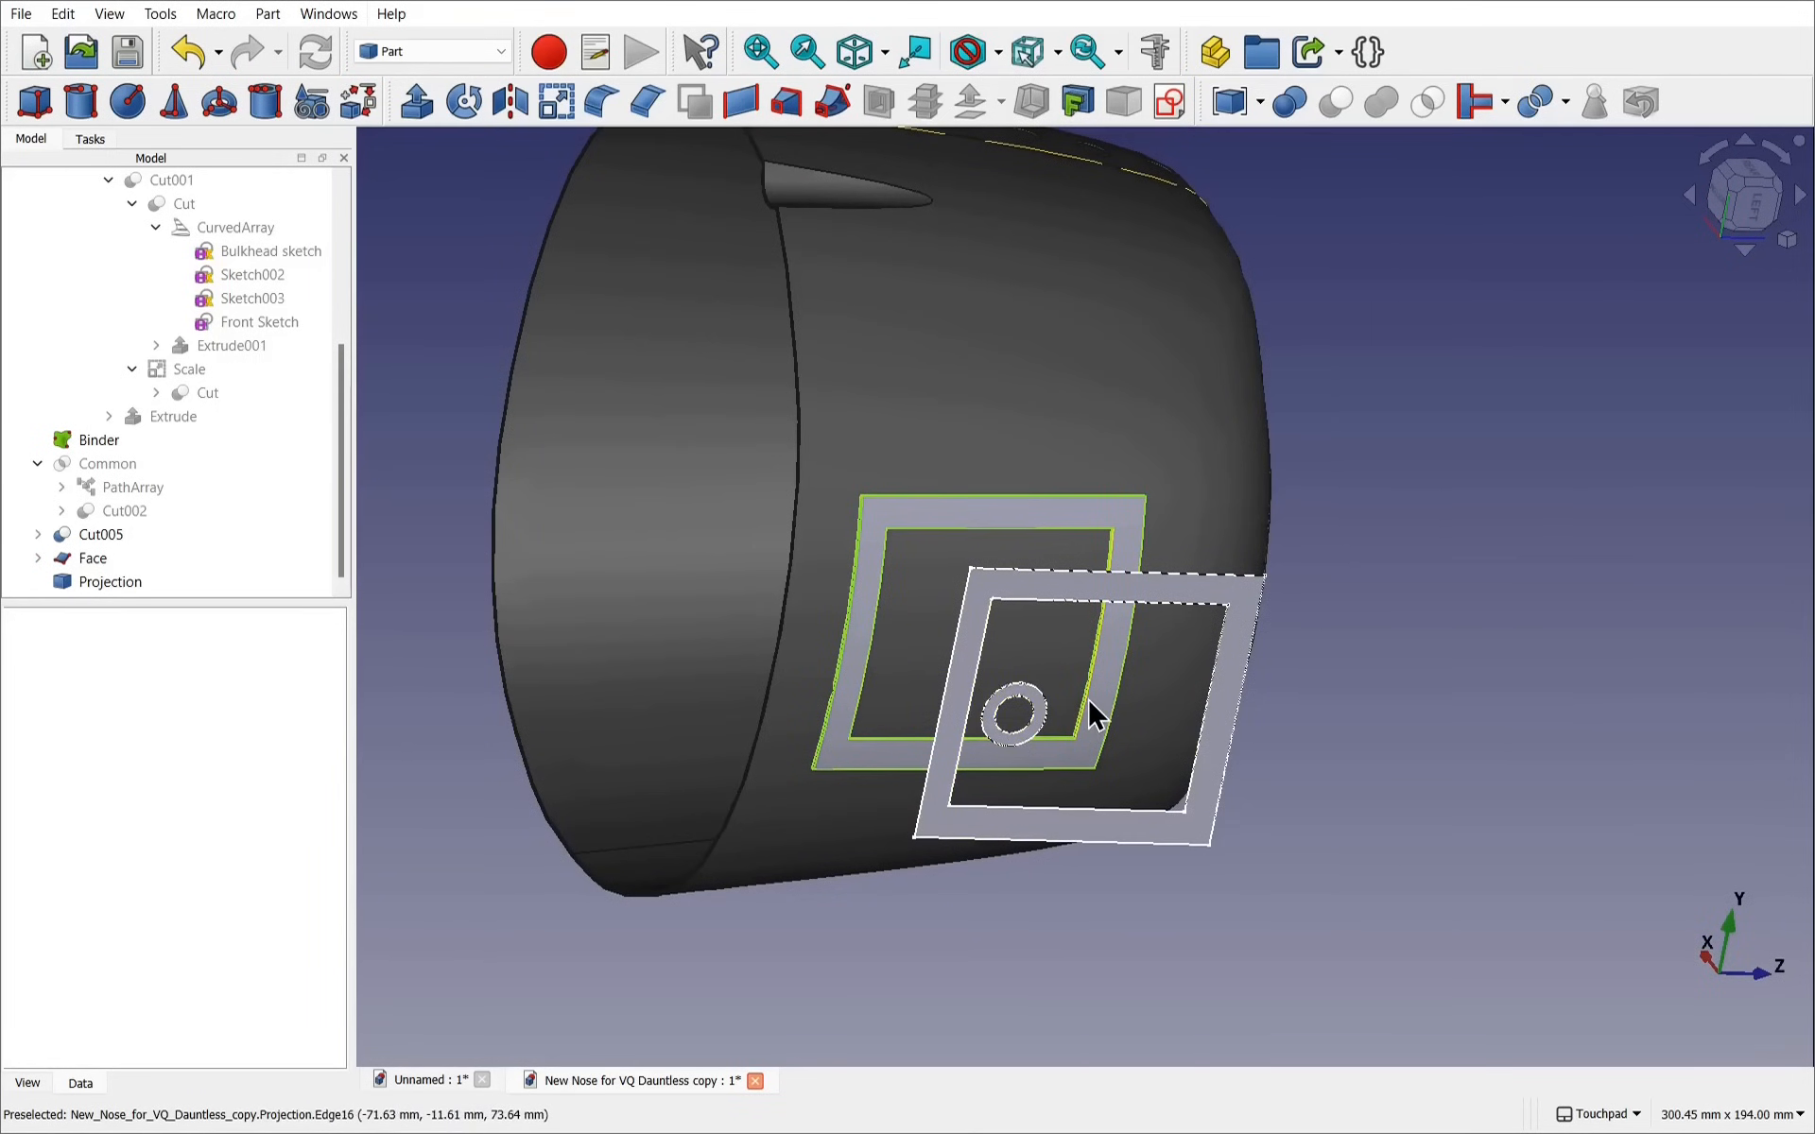
{"action": "middle_click_drag", "start_coordinate": [1195, 649], "coordinate": [1064, 662]}
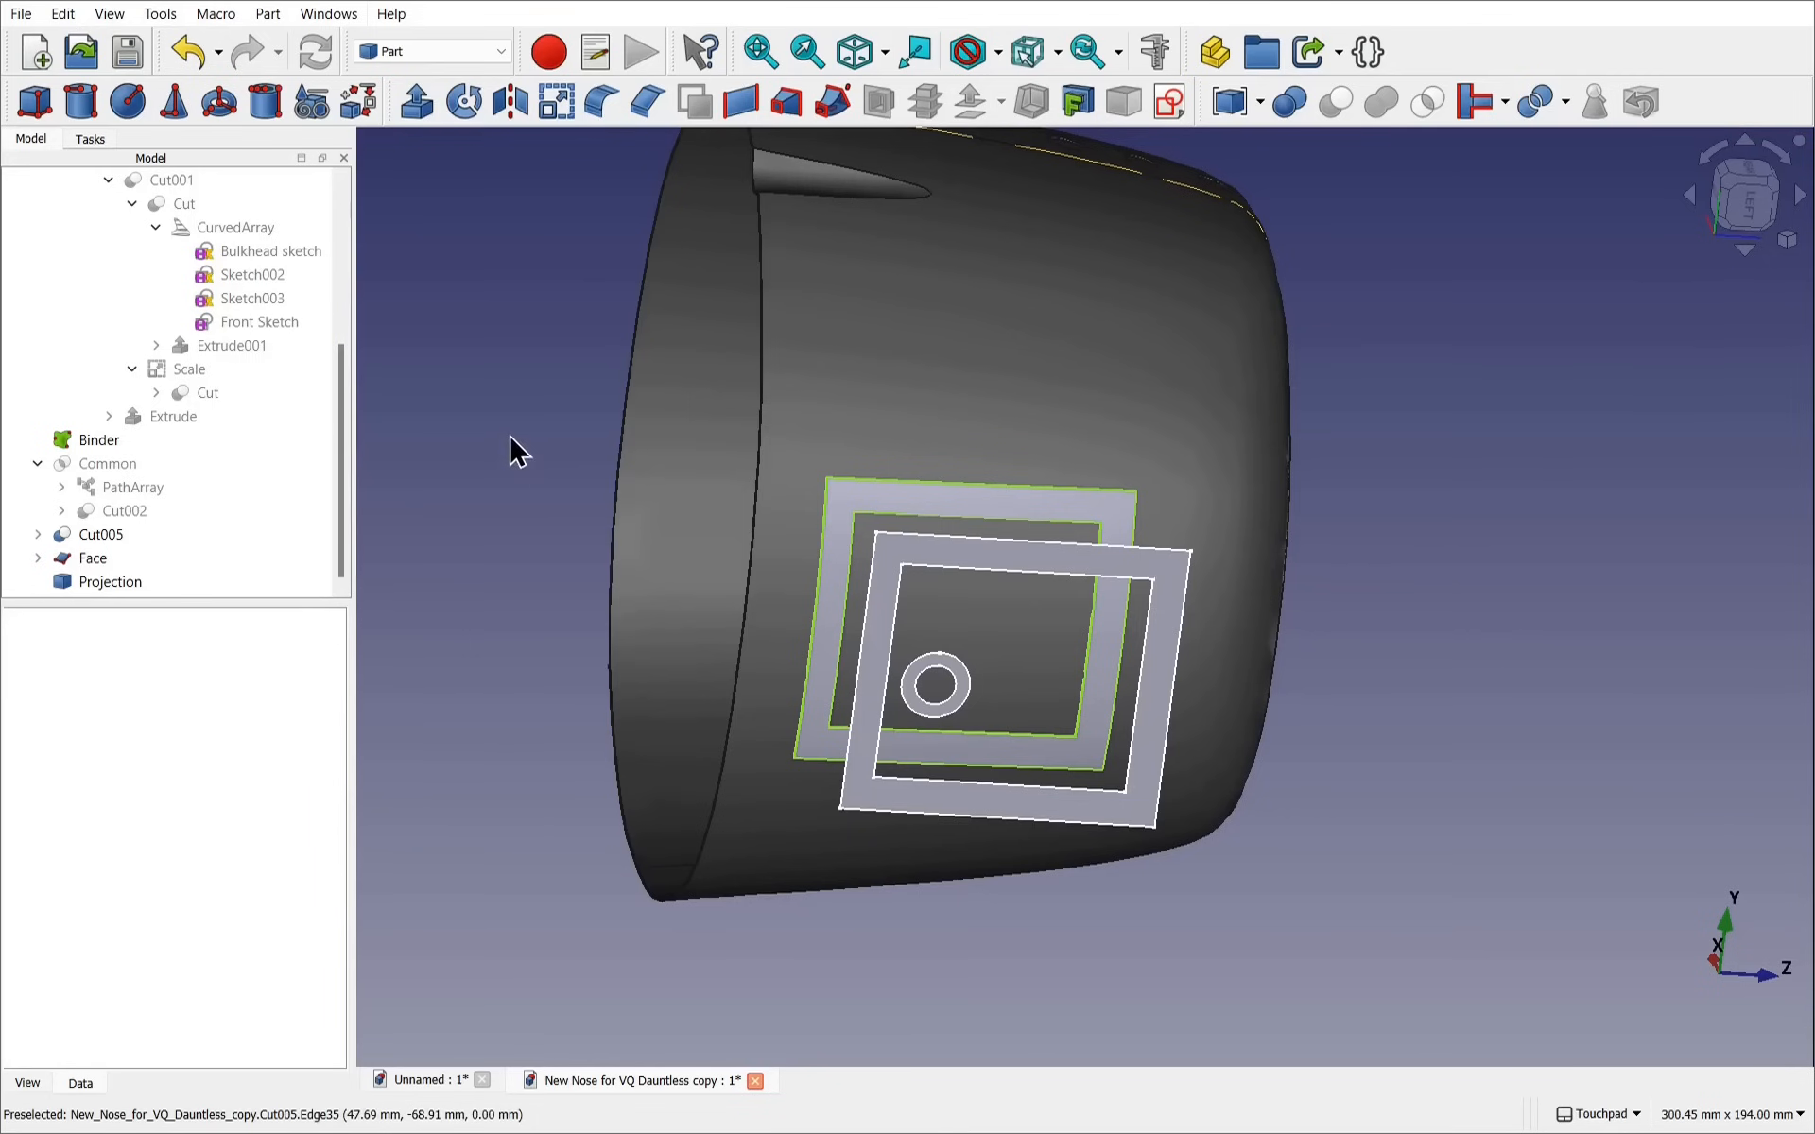
{"action": "left_click", "coordinate": [1076, 104]}
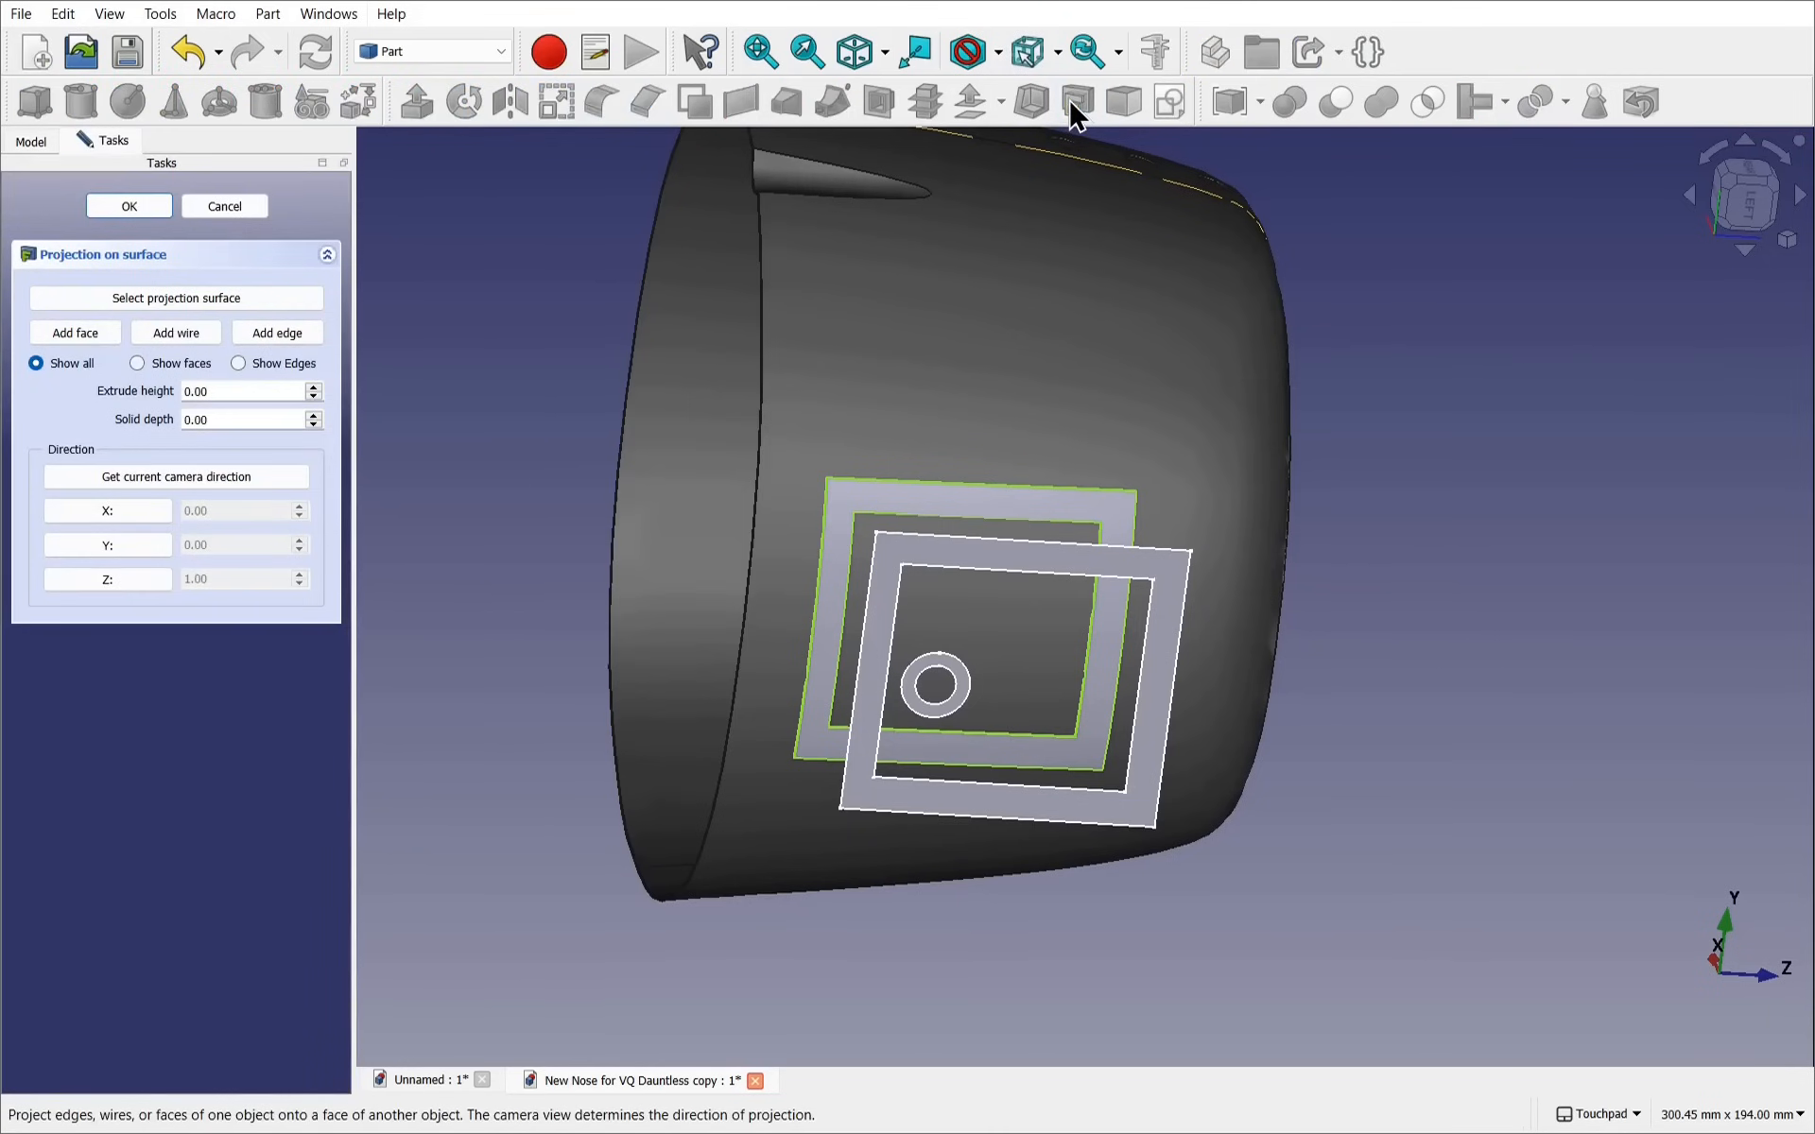
{"action": "left_click", "coordinate": [174, 300]}
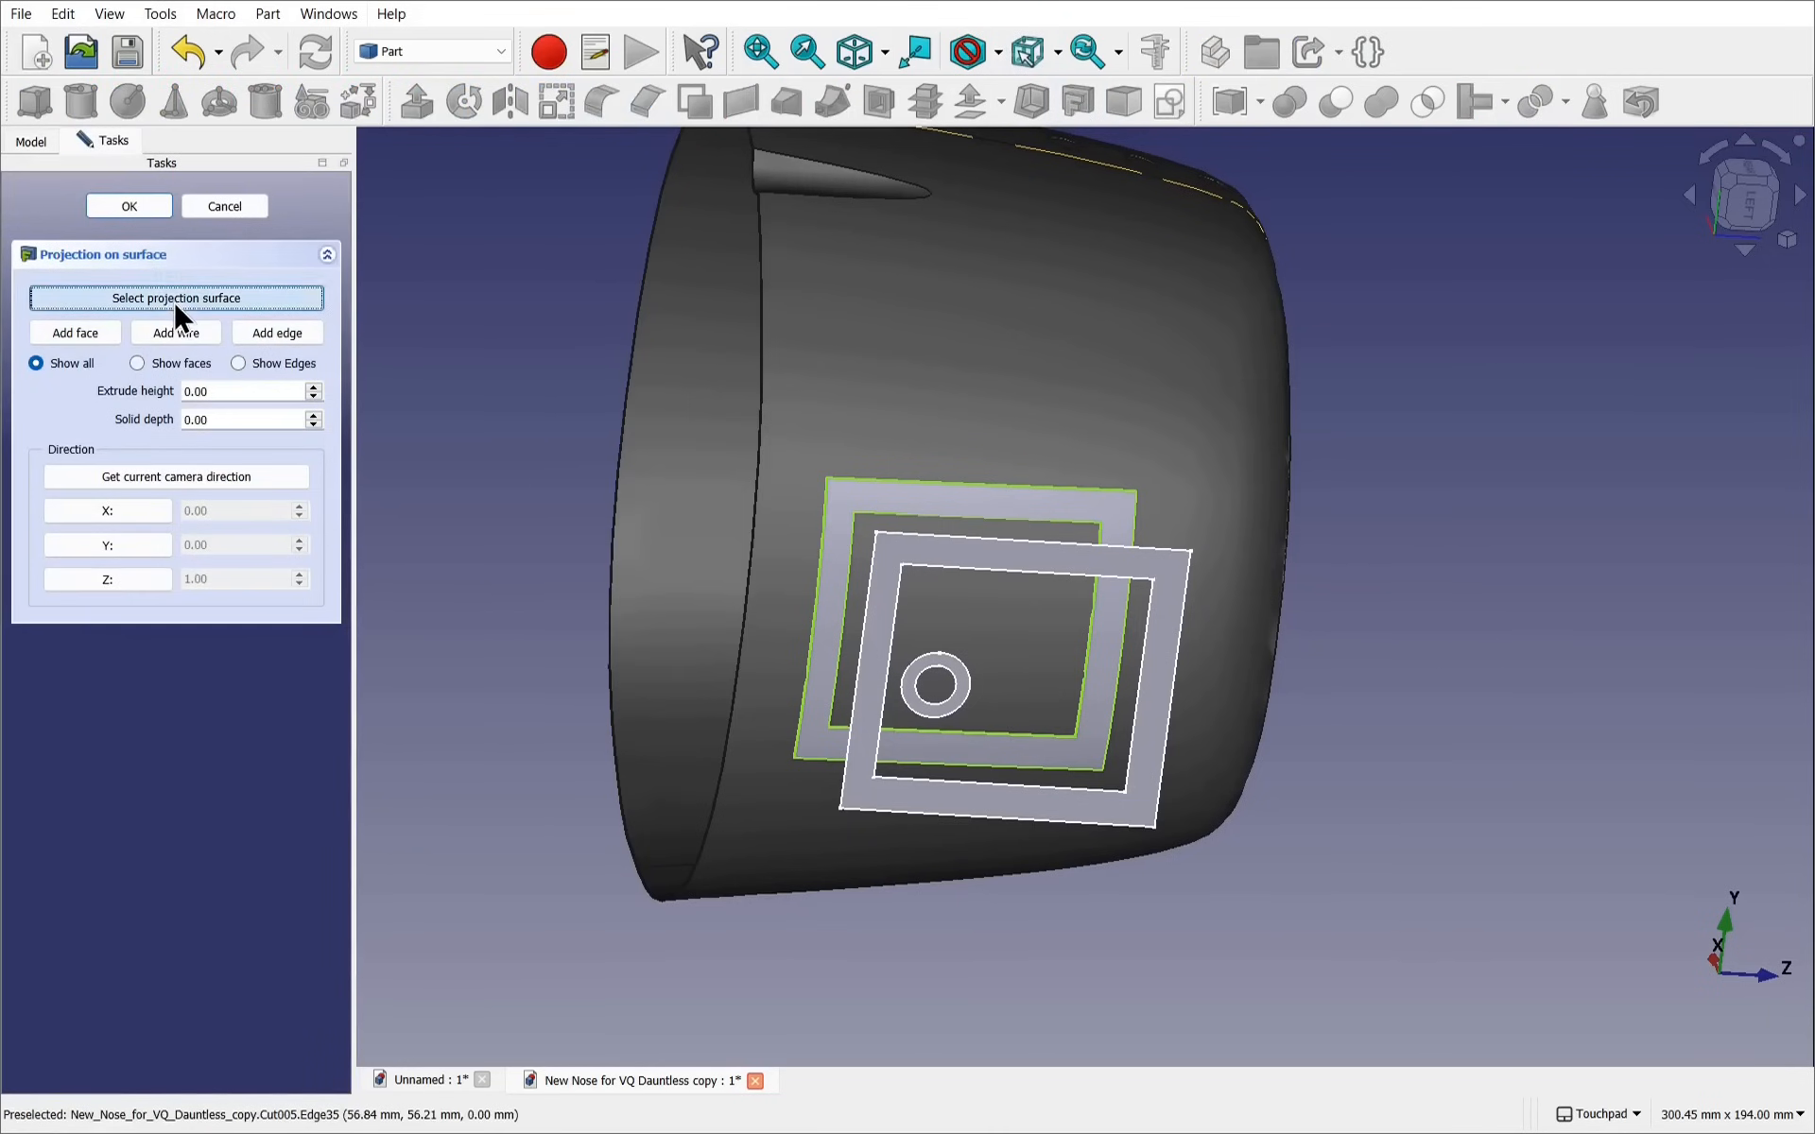
{"action": "left_click", "coordinate": [965, 364]}
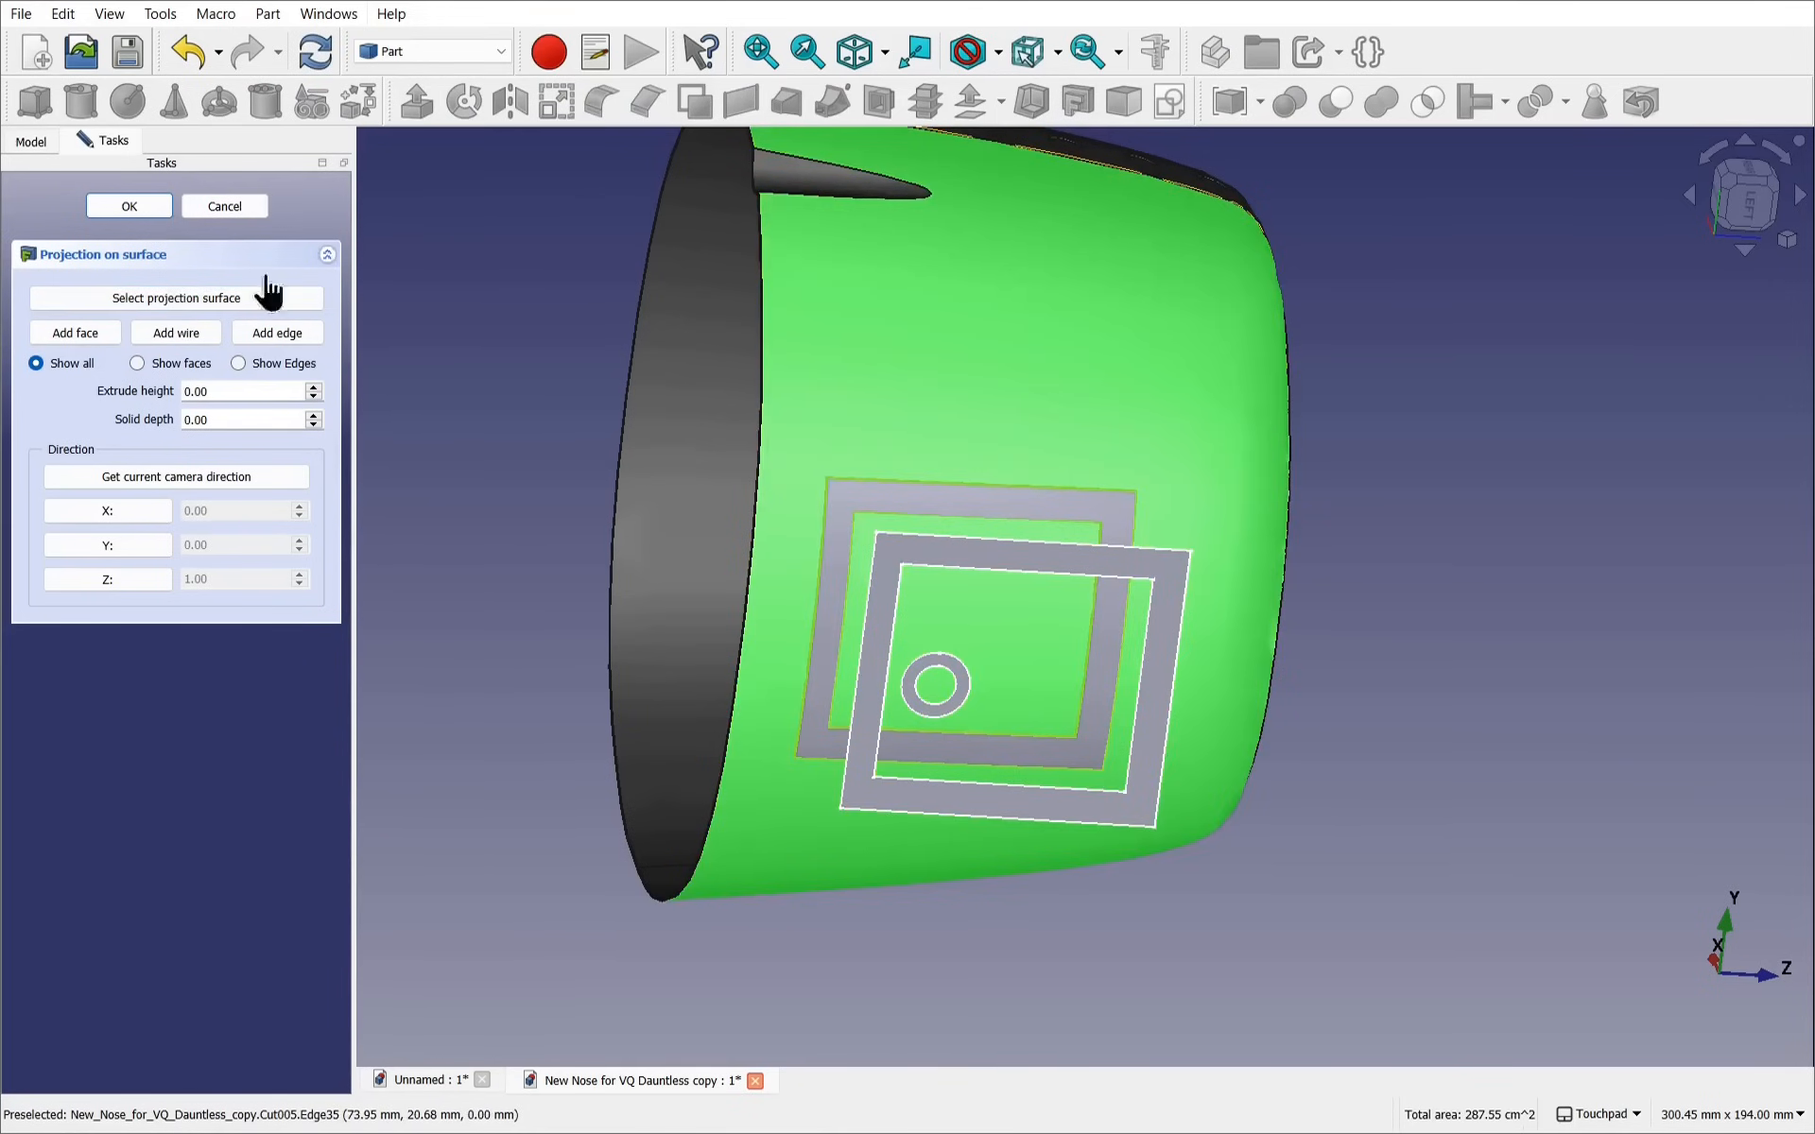
Add both the circular ring face and the rectangular frame face to the second projection
{"action": "left_click", "coordinate": [64, 336]}
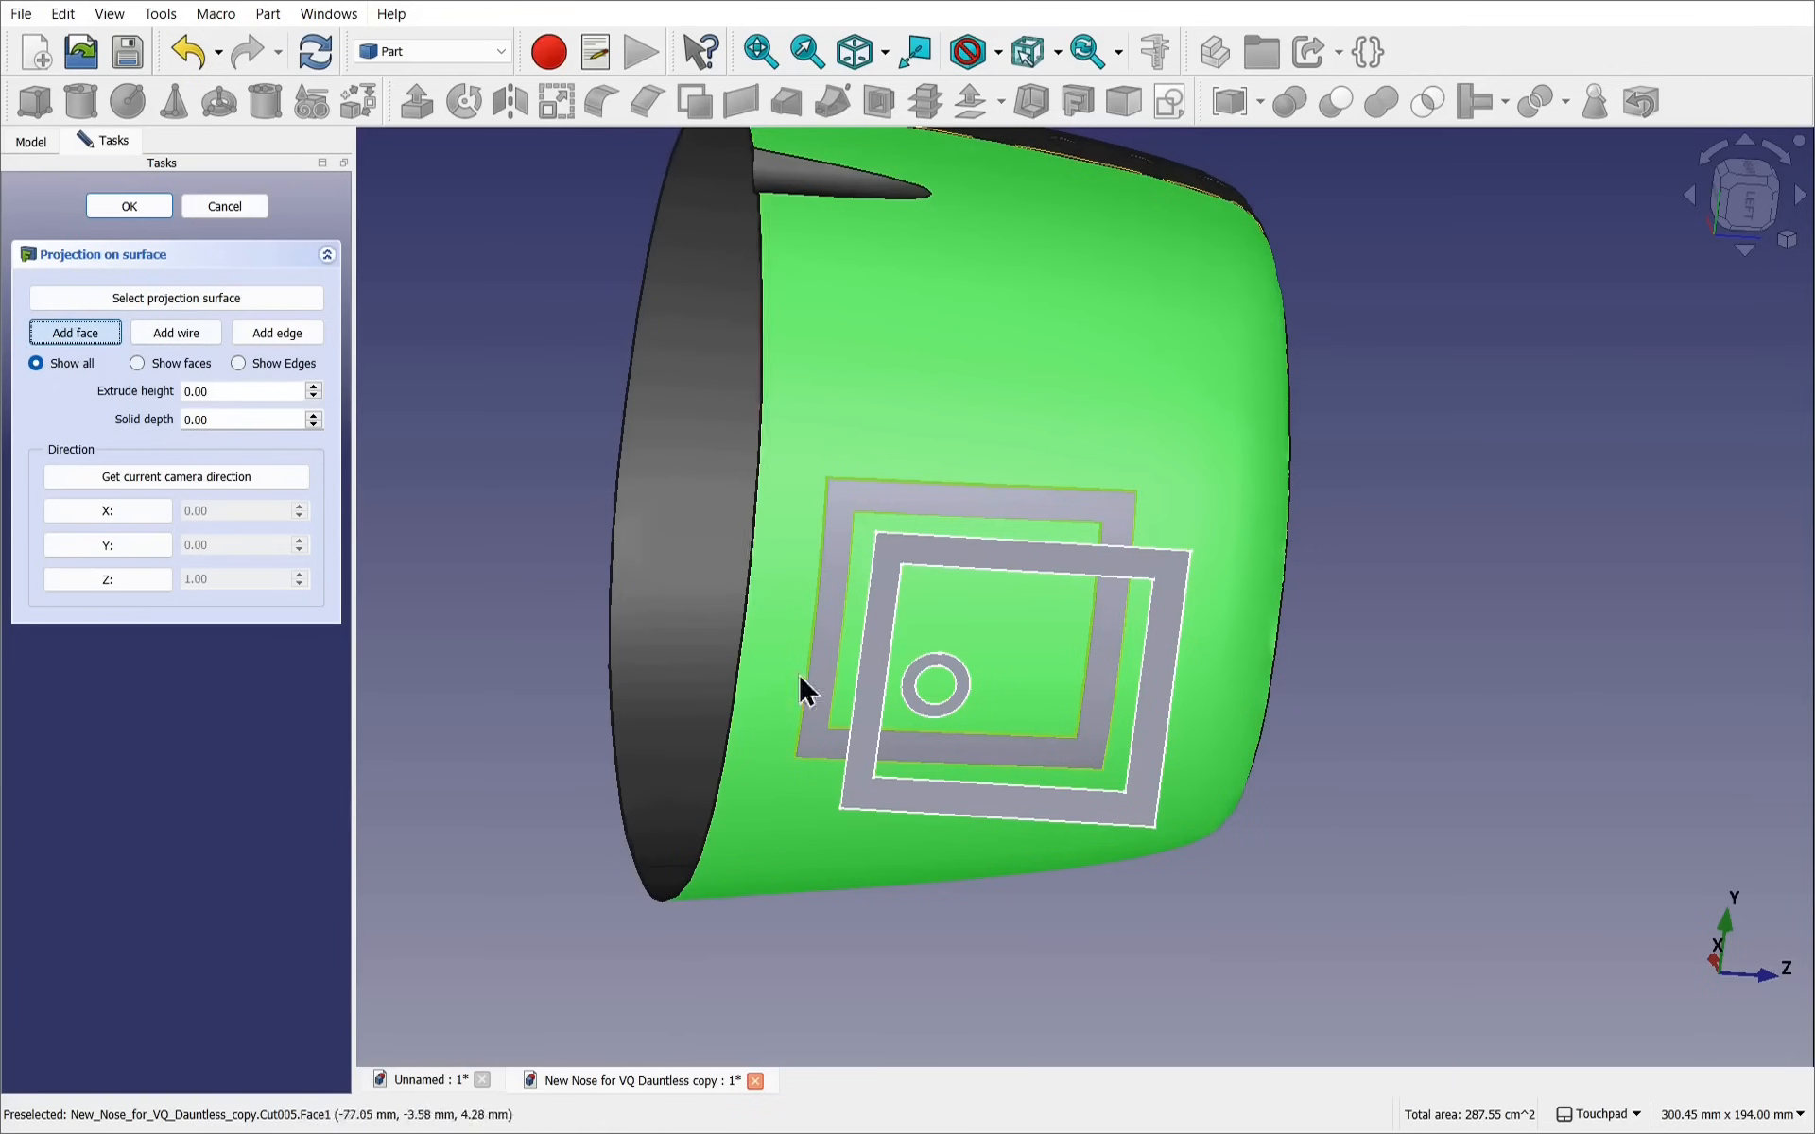
{"action": "scroll", "coordinate": [955, 688], "scroll_direction": "up", "scroll_amount": 3}
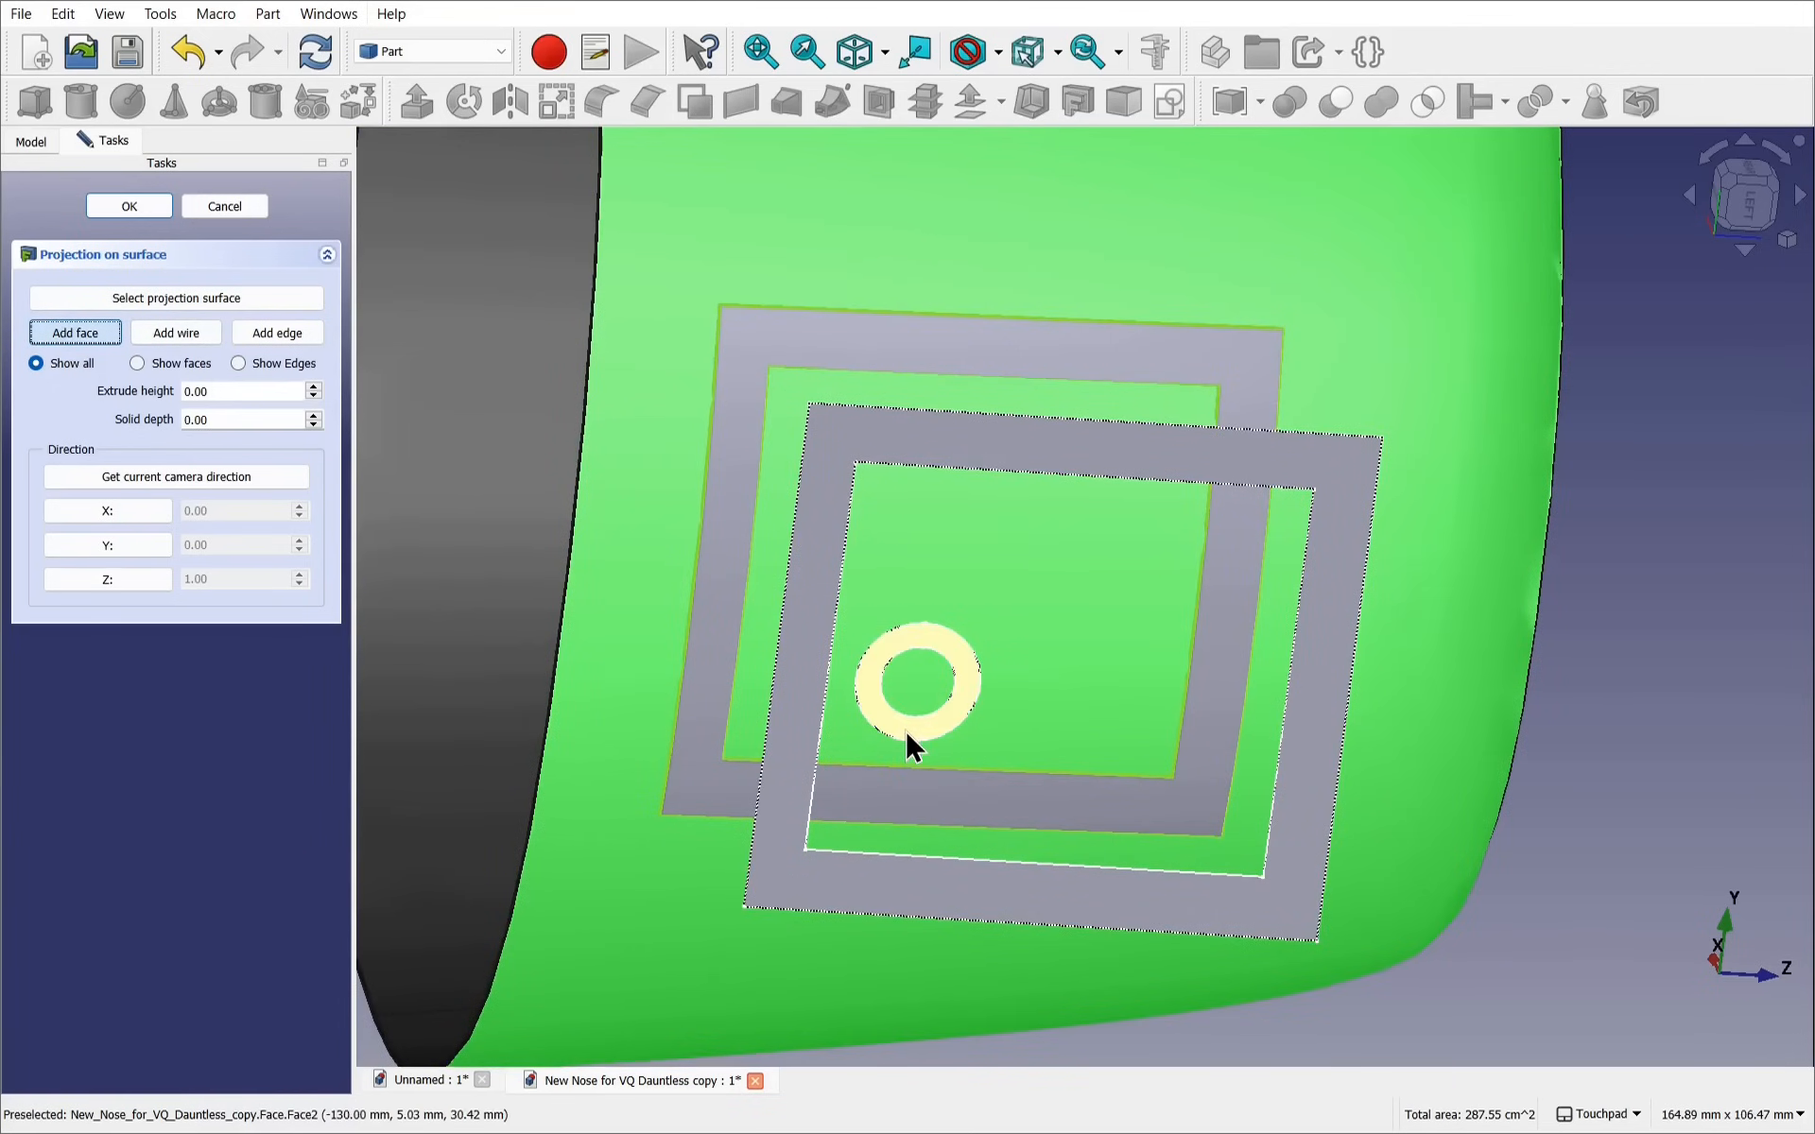
{"action": "left_click", "coordinate": [908, 733]}
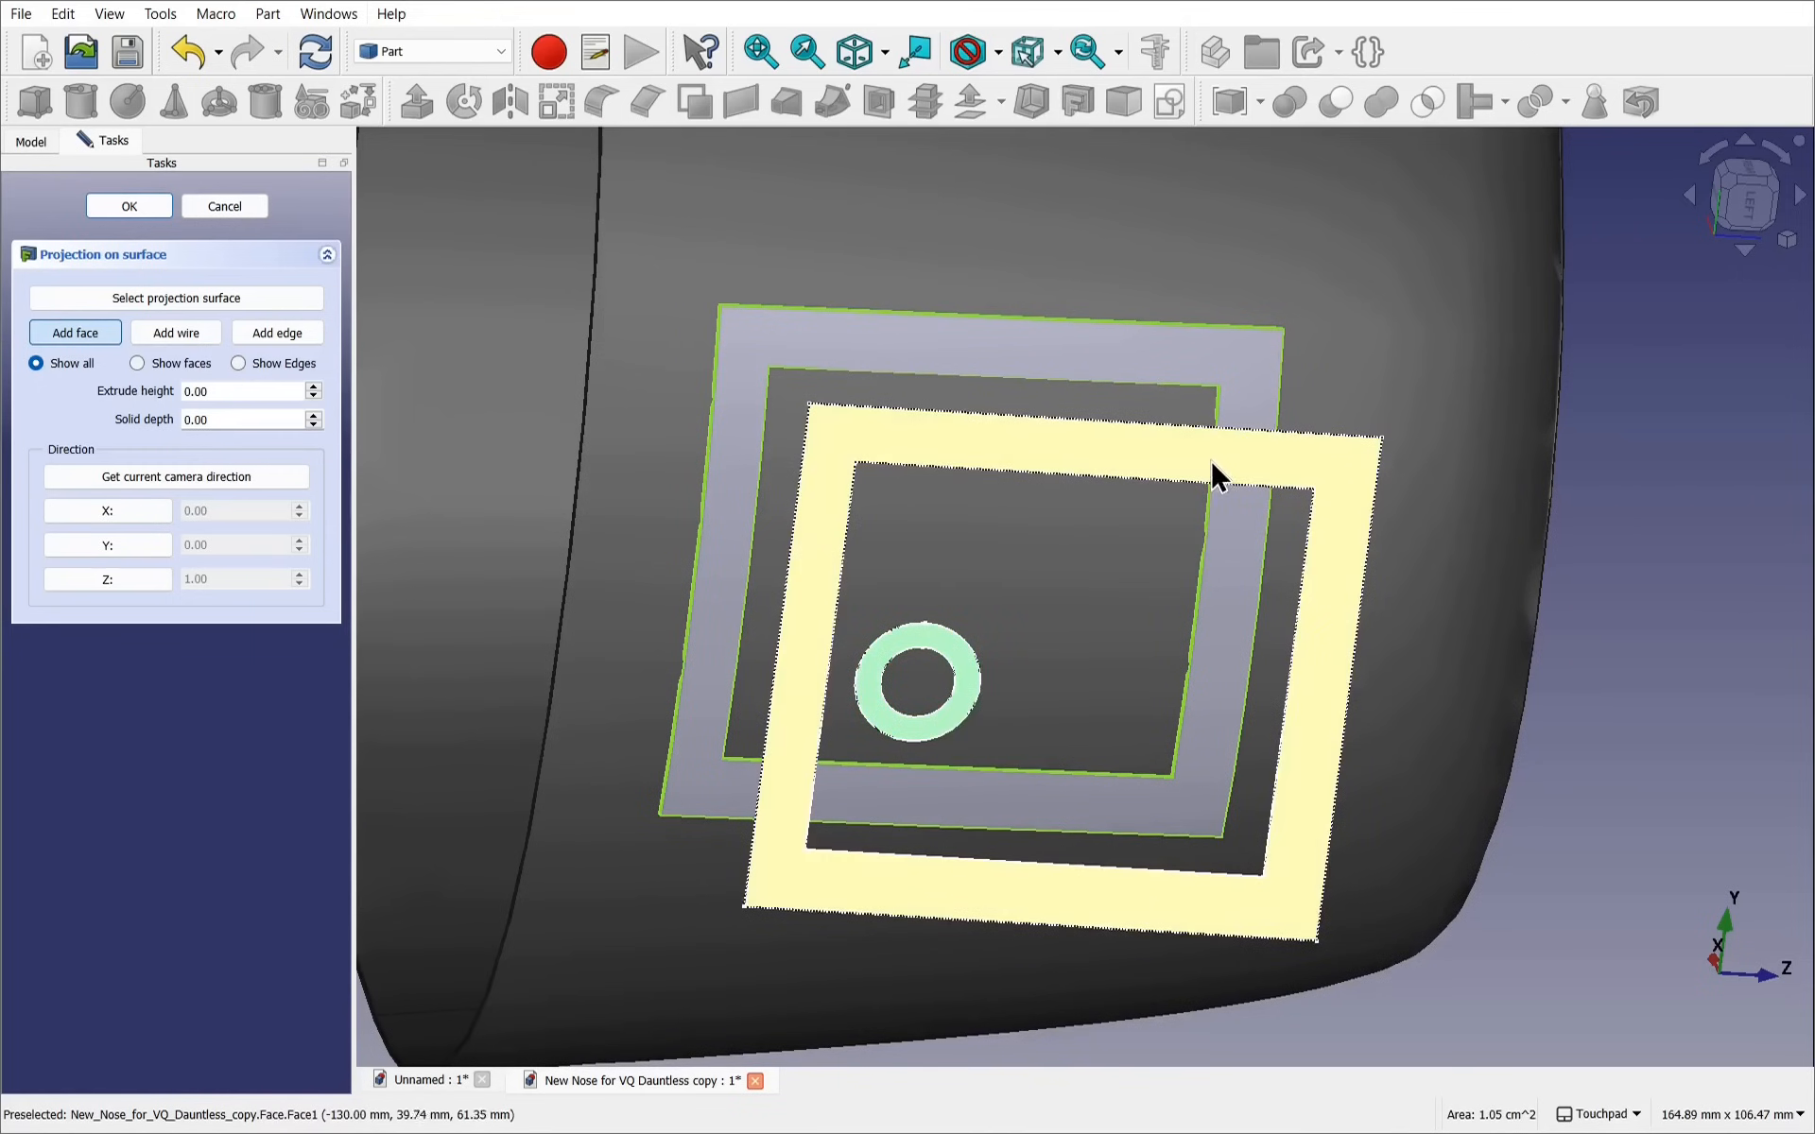
{"action": "left_click", "coordinate": [1227, 460]}
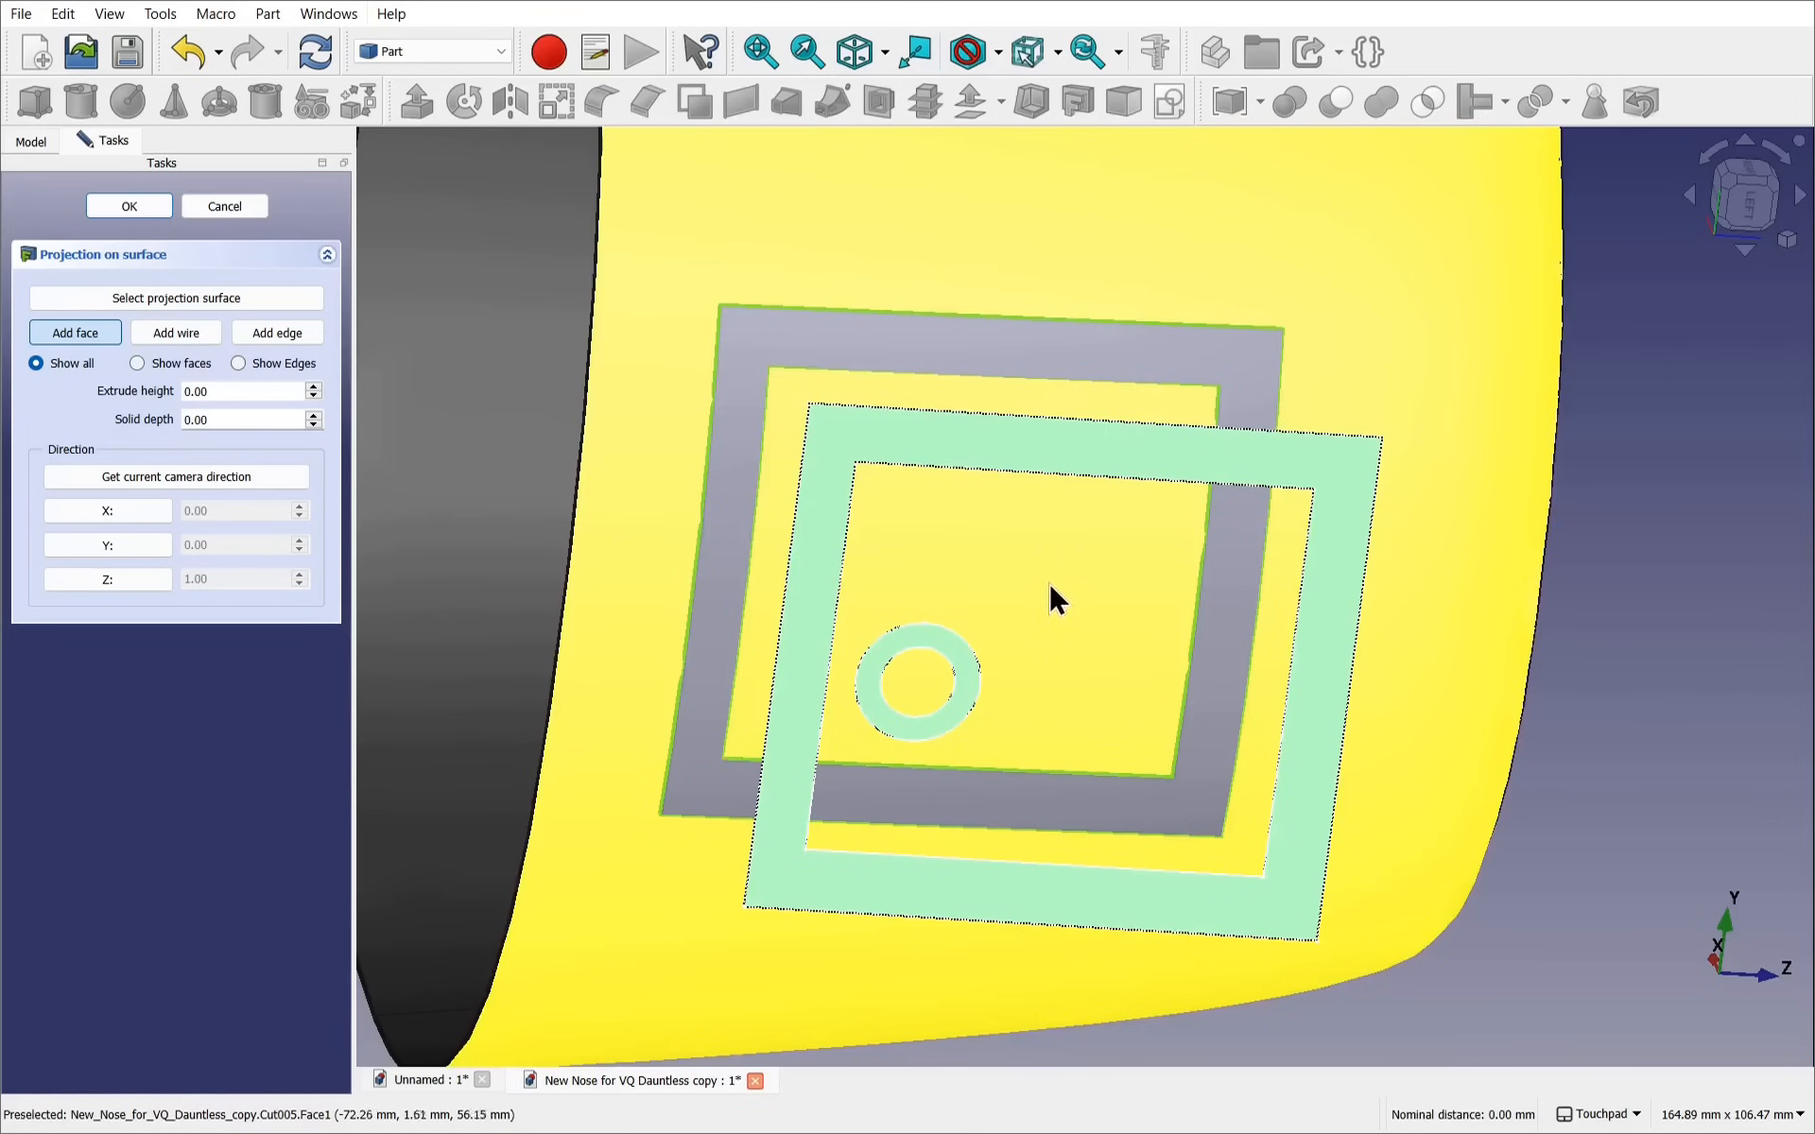
Set the second projection's direction to the current camera view, facing the cowl's side, and accept the projection
{"action": "left_click_drag", "start_coordinate": [1048, 583], "coordinate": [1054, 492], "text": "alt"}
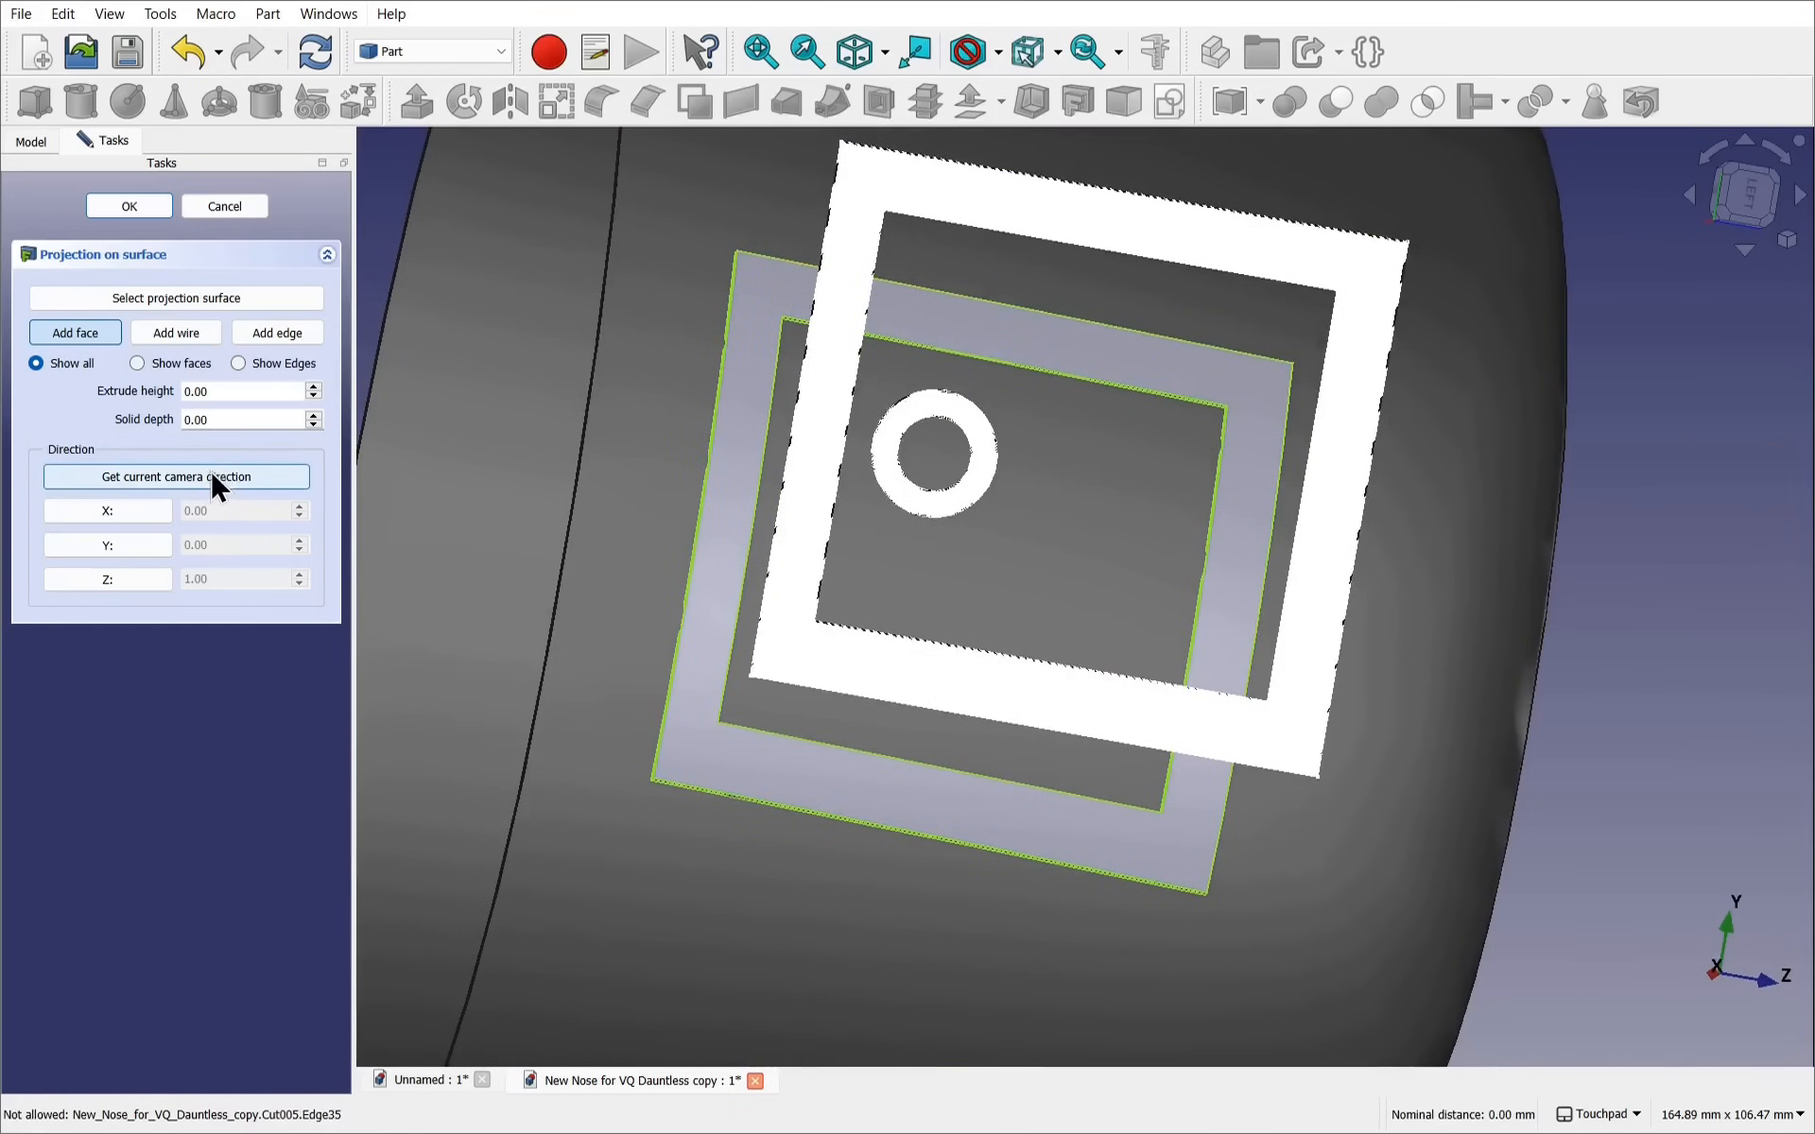
{"action": "left_click", "coordinate": [212, 474]}
{"action": "left_click", "coordinate": [161, 476]}
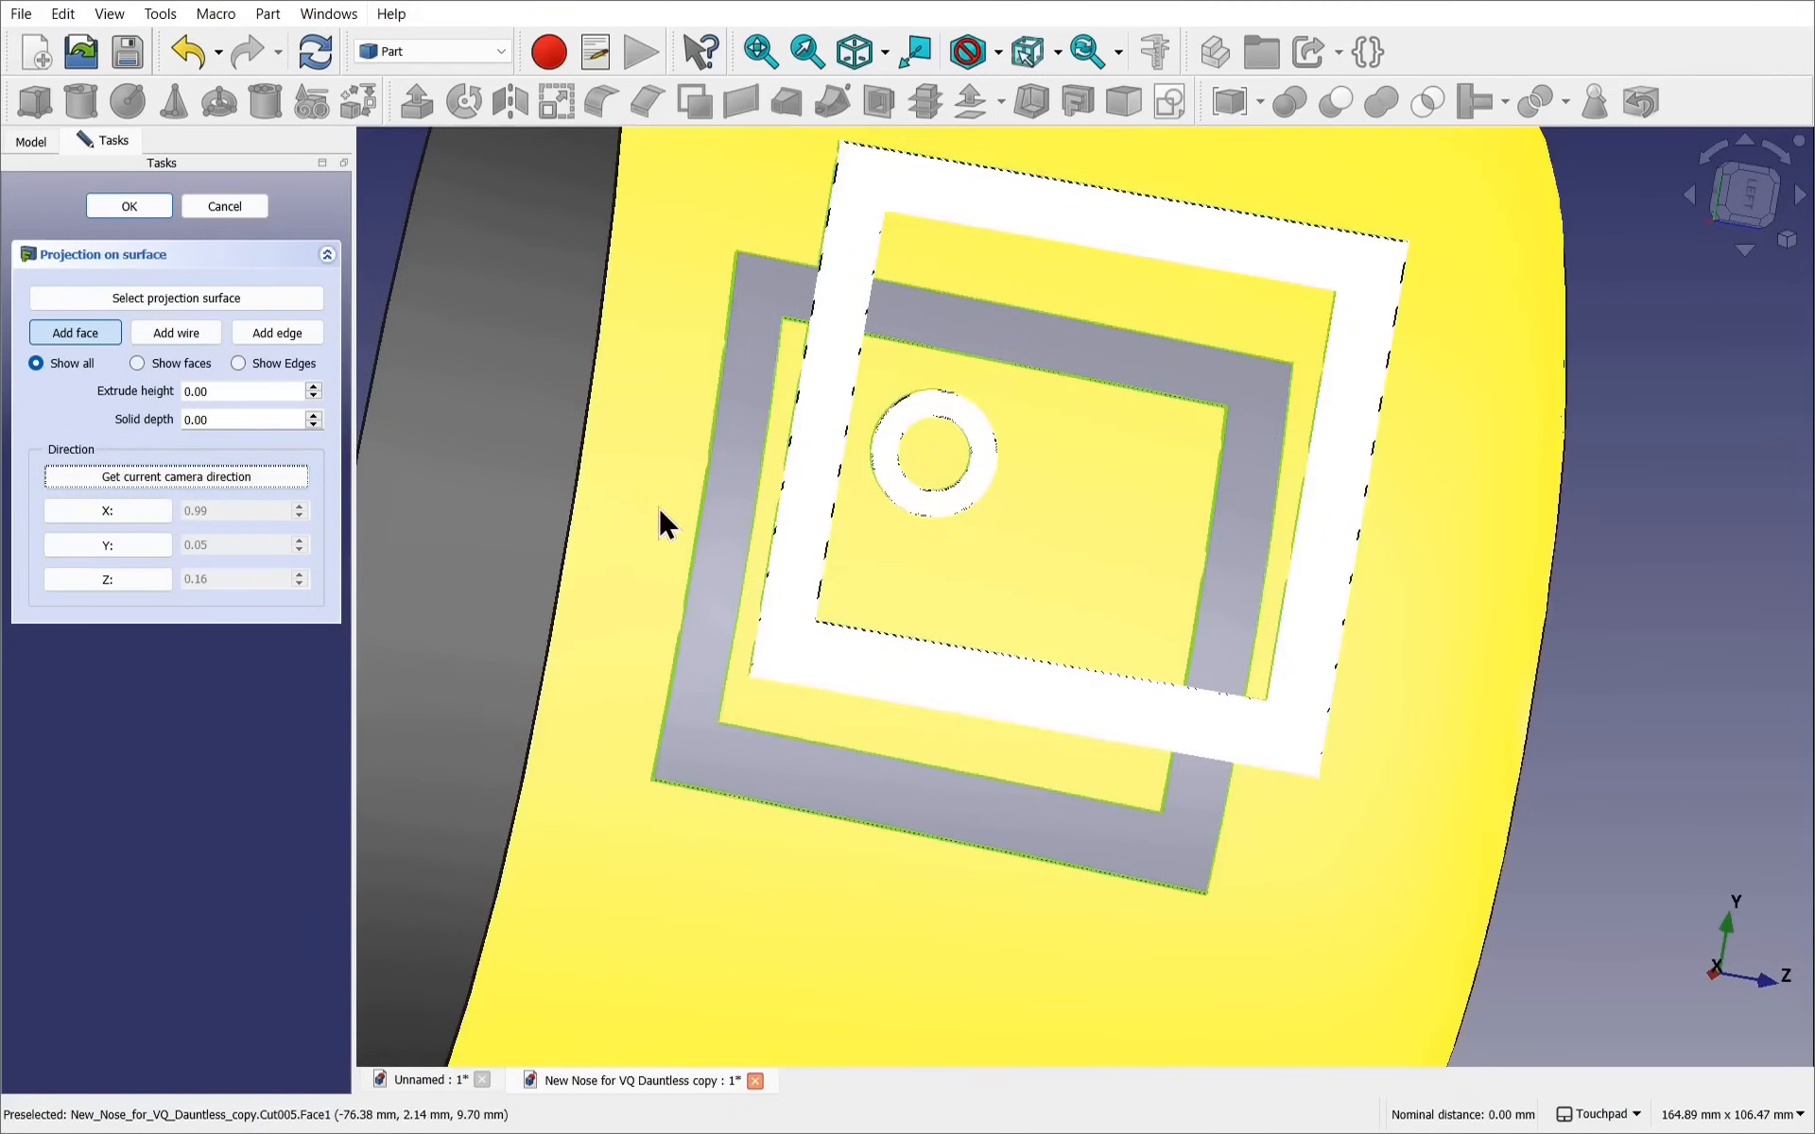
{"action": "left_click_drag", "start_coordinate": [660, 507], "coordinate": [780, 558], "text": "alt"}
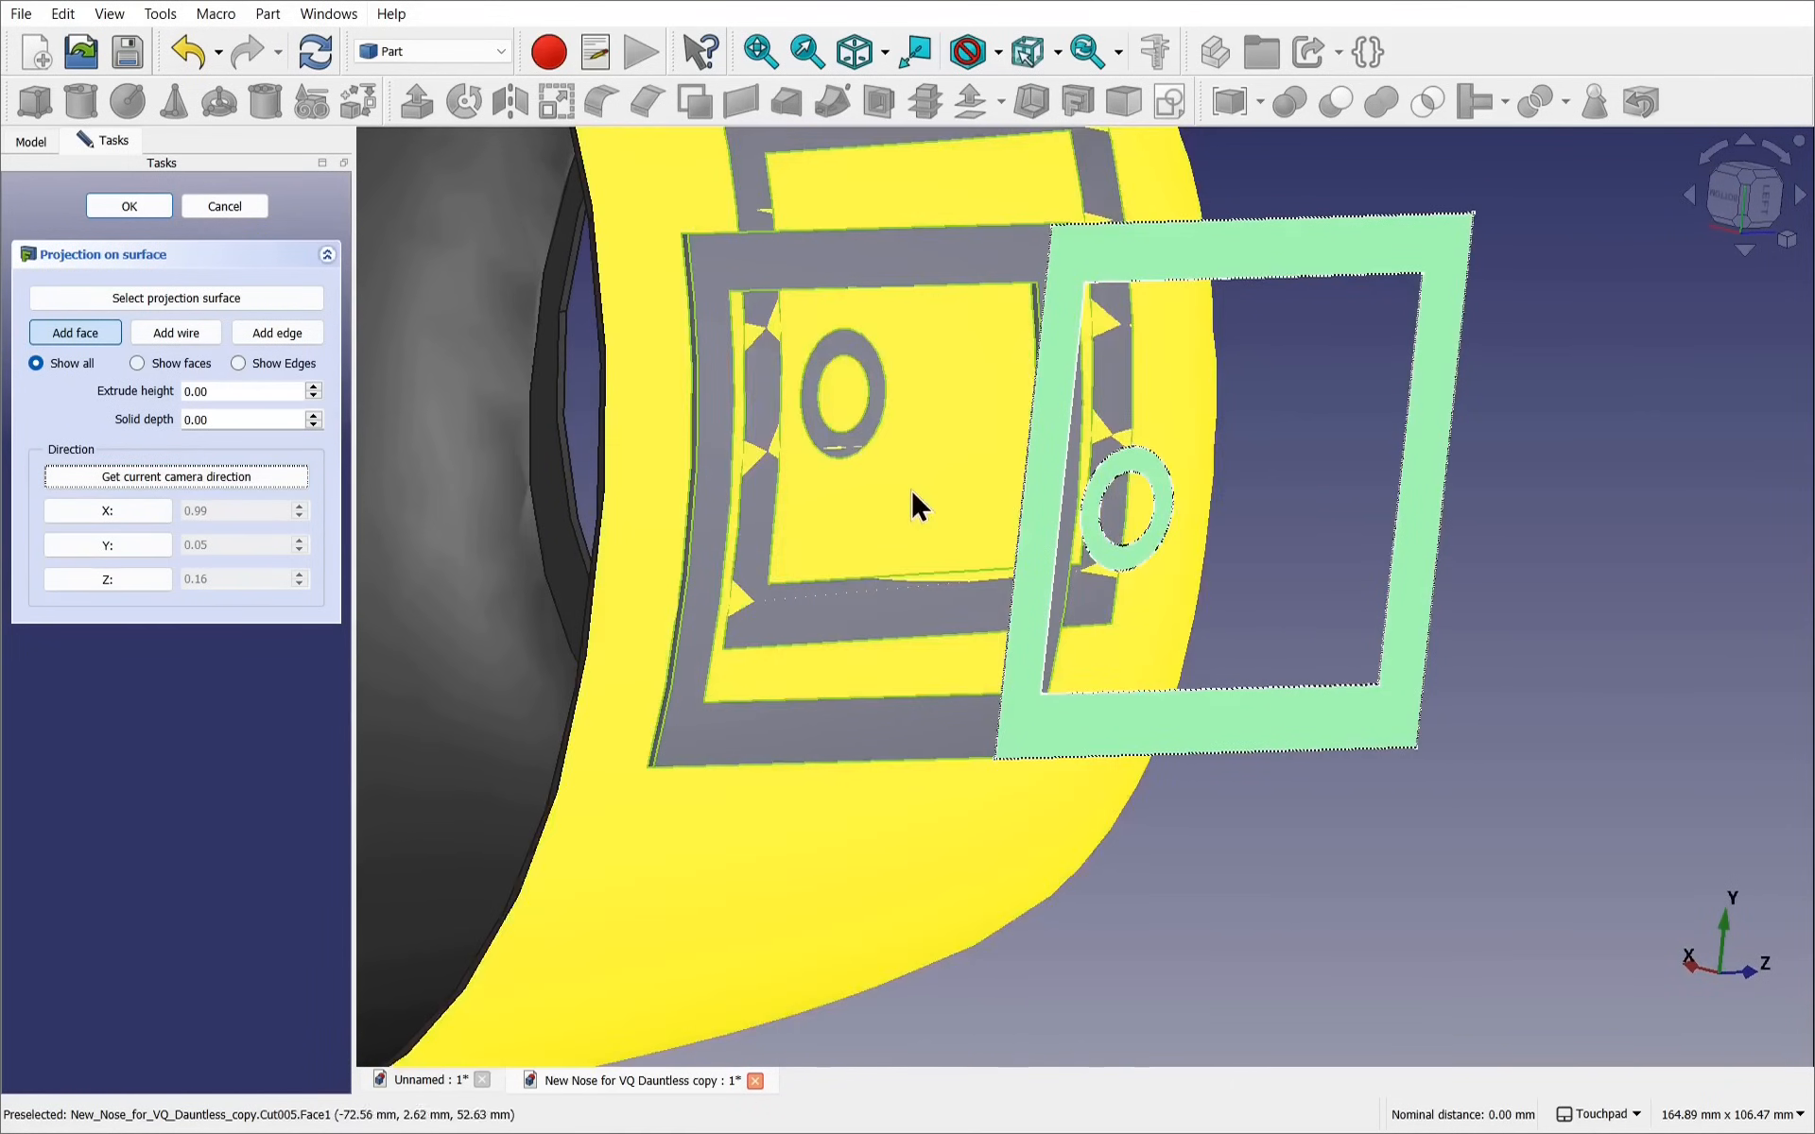
{"action": "left_click_drag", "start_coordinate": [911, 497], "coordinate": [886, 446], "text": "alt"}
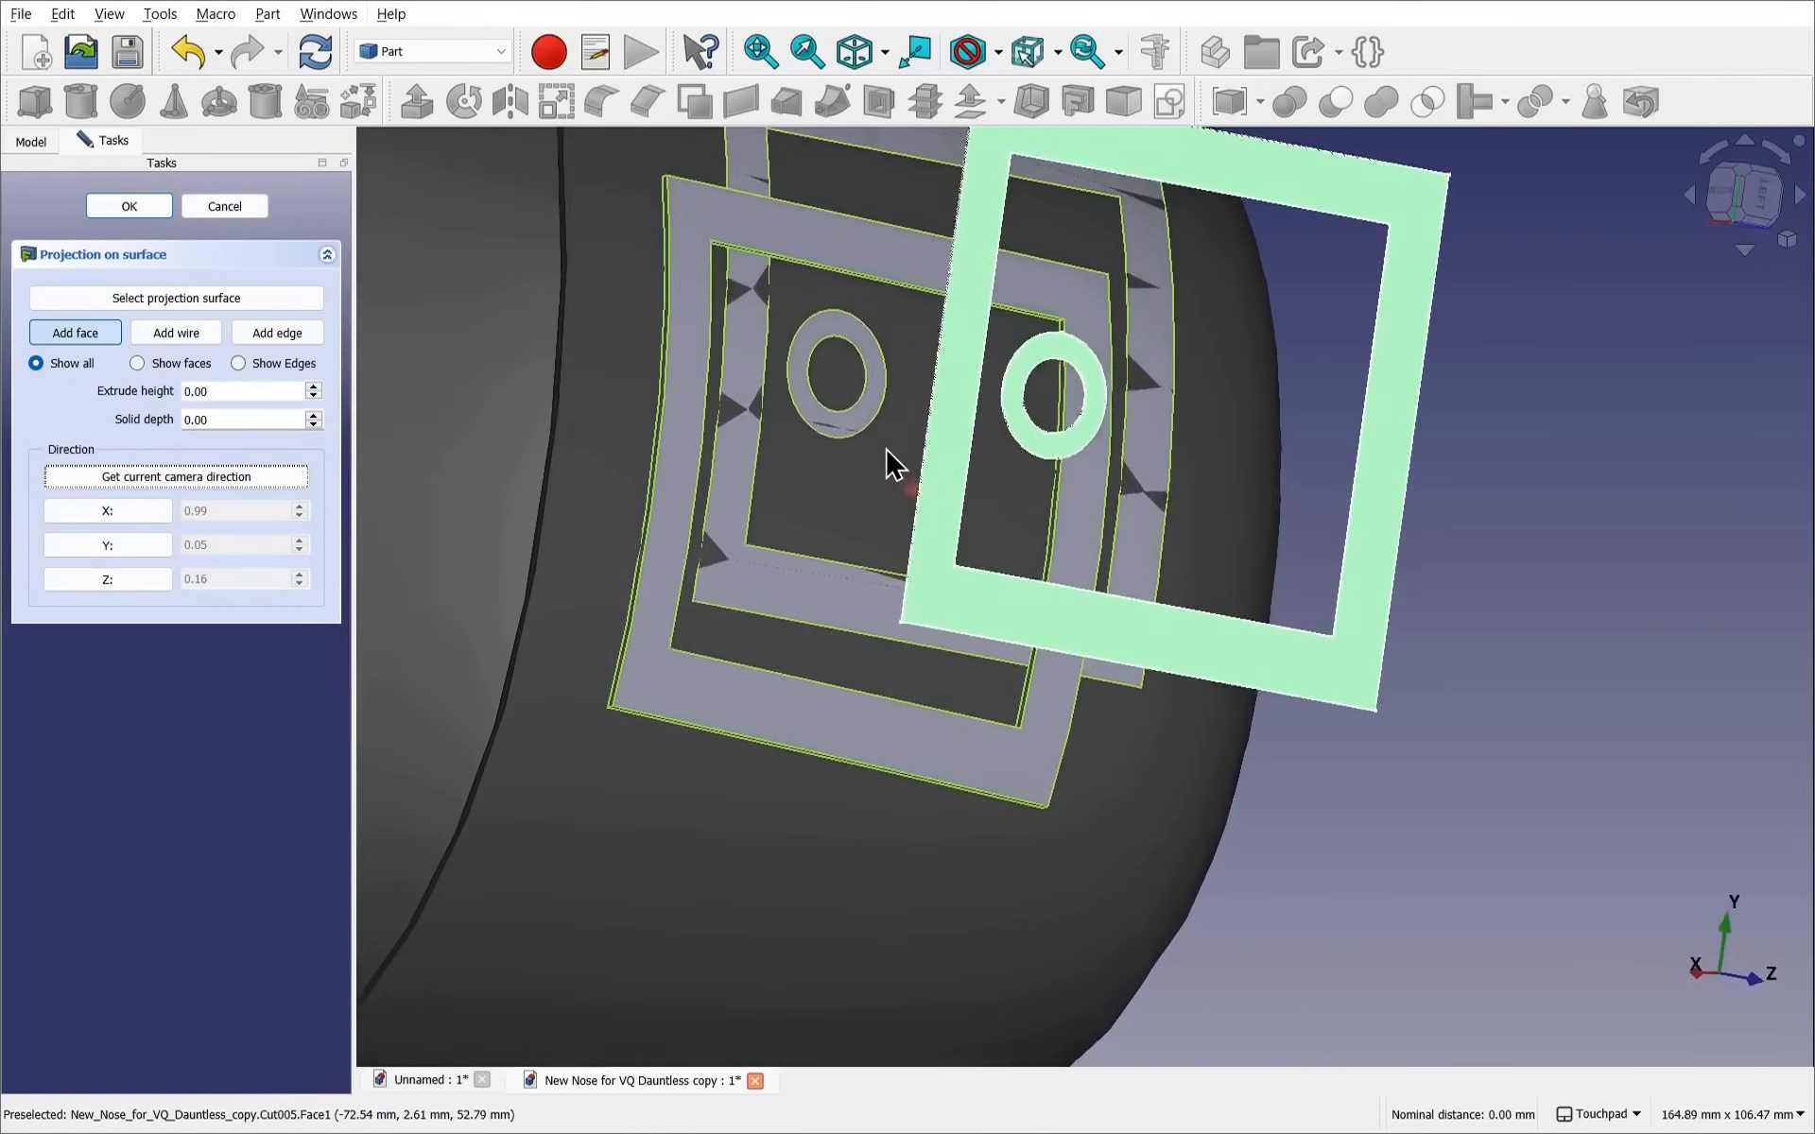
{"action": "left_click", "coordinate": [109, 208]}
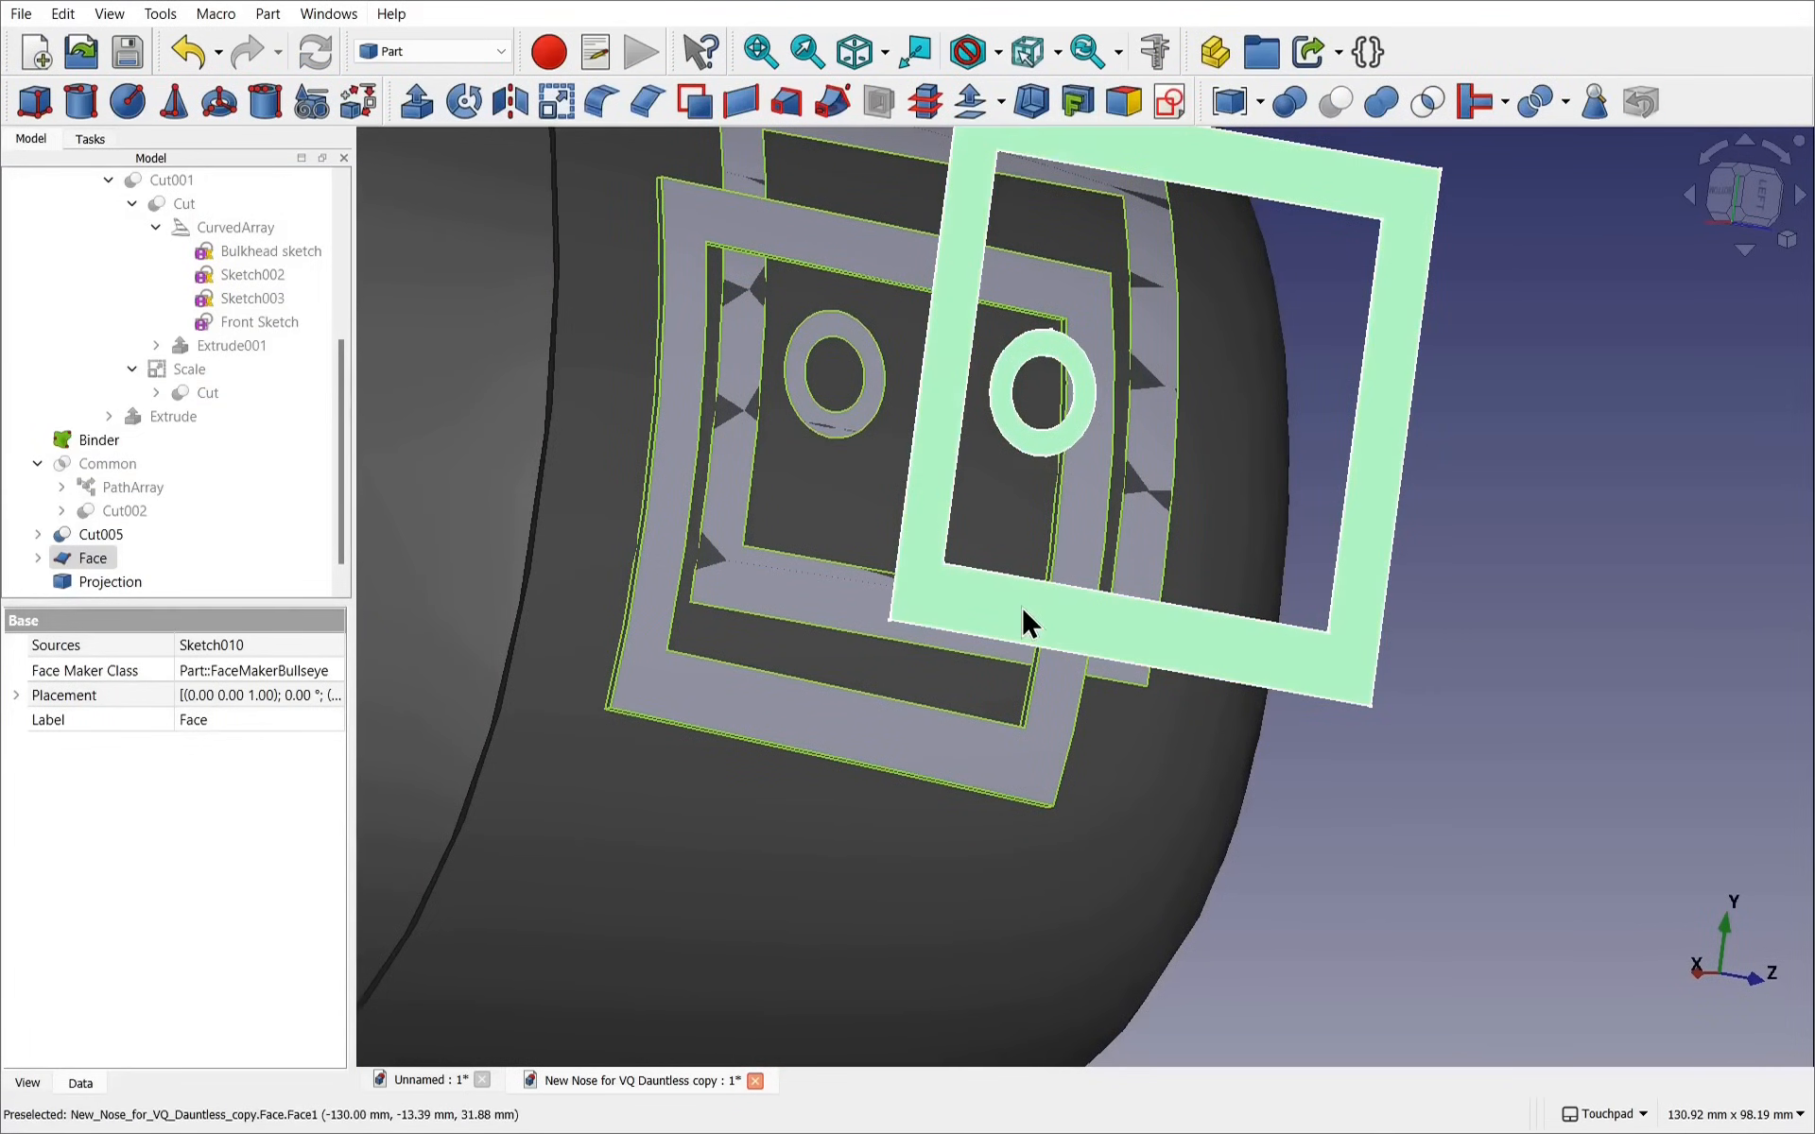
Hide the source Face object and Sketch010 so only the projected shapes remain on the cowl
{"action": "key", "text": "space"}
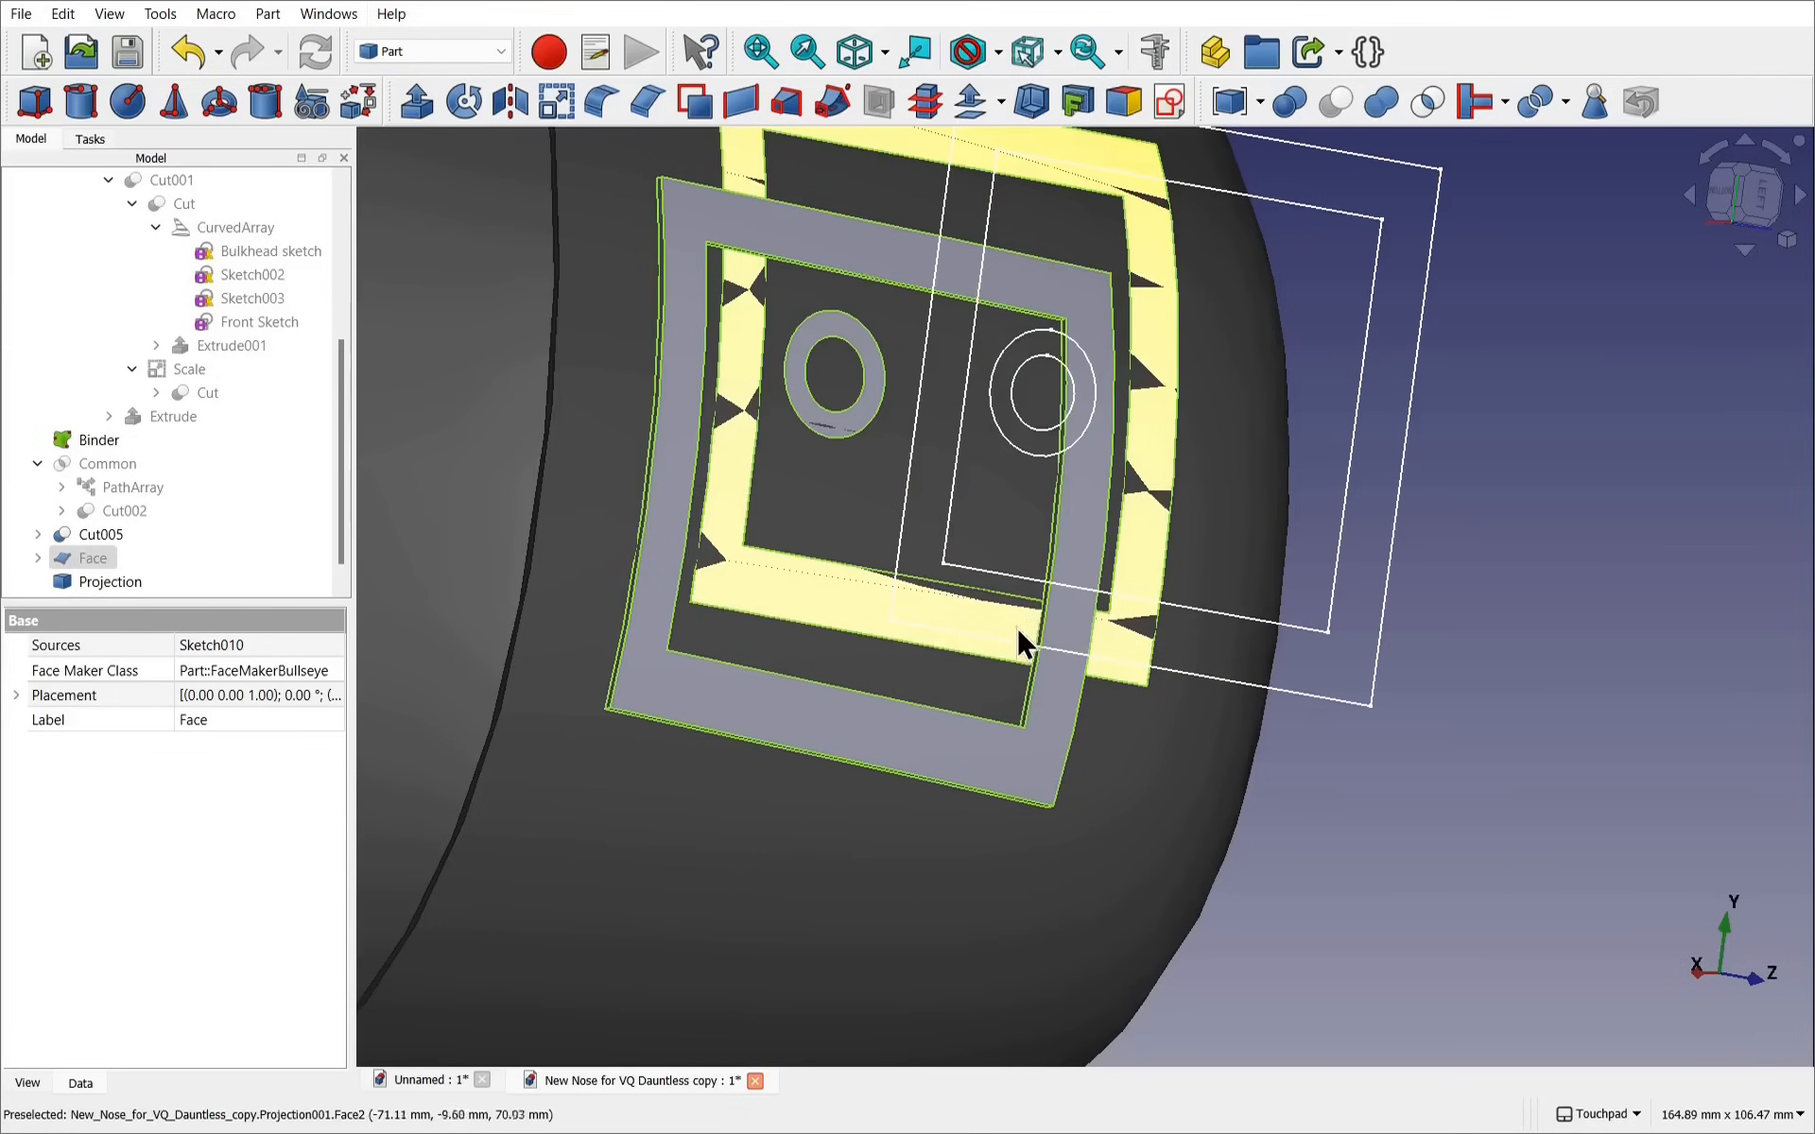
{"action": "left_click", "coordinate": [1287, 687]}
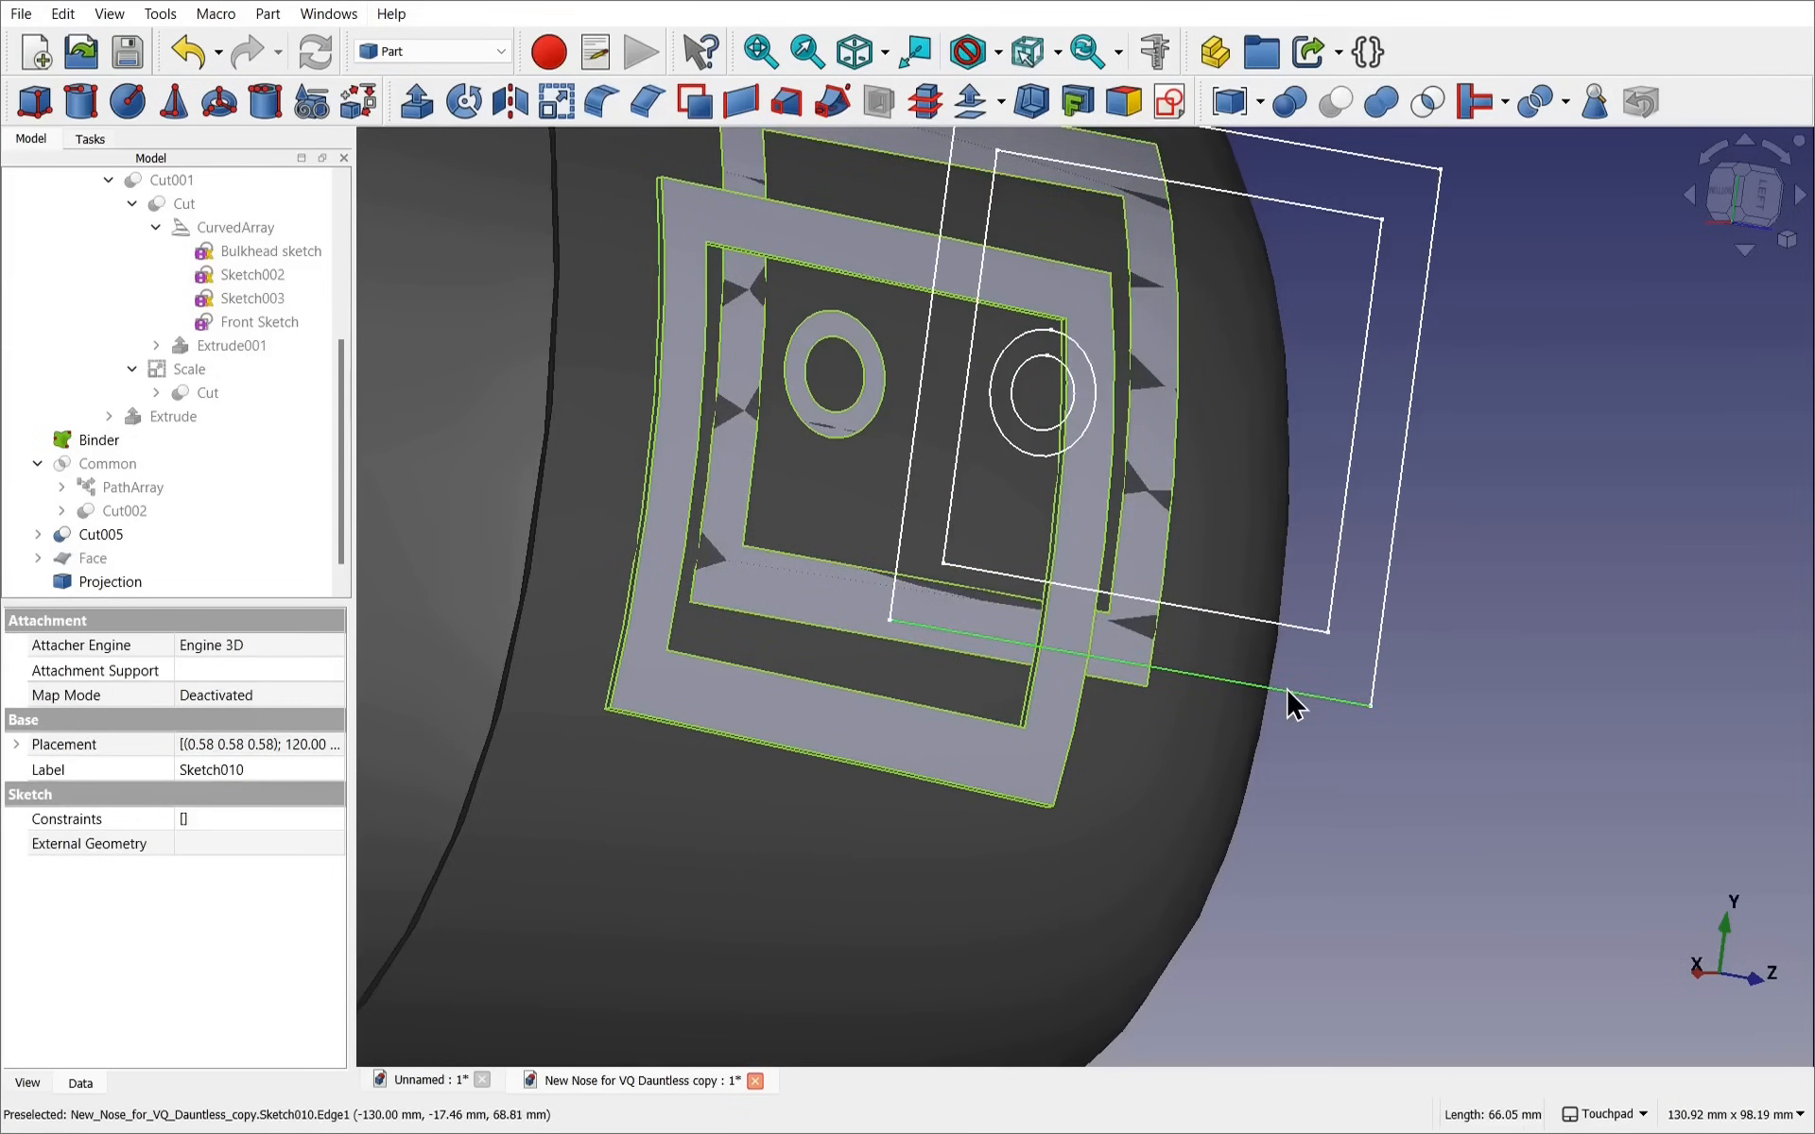
{"action": "key", "text": "space"}
{"action": "left_click_drag", "start_coordinate": [1267, 680], "coordinate": [1319, 739], "text": "shift"}
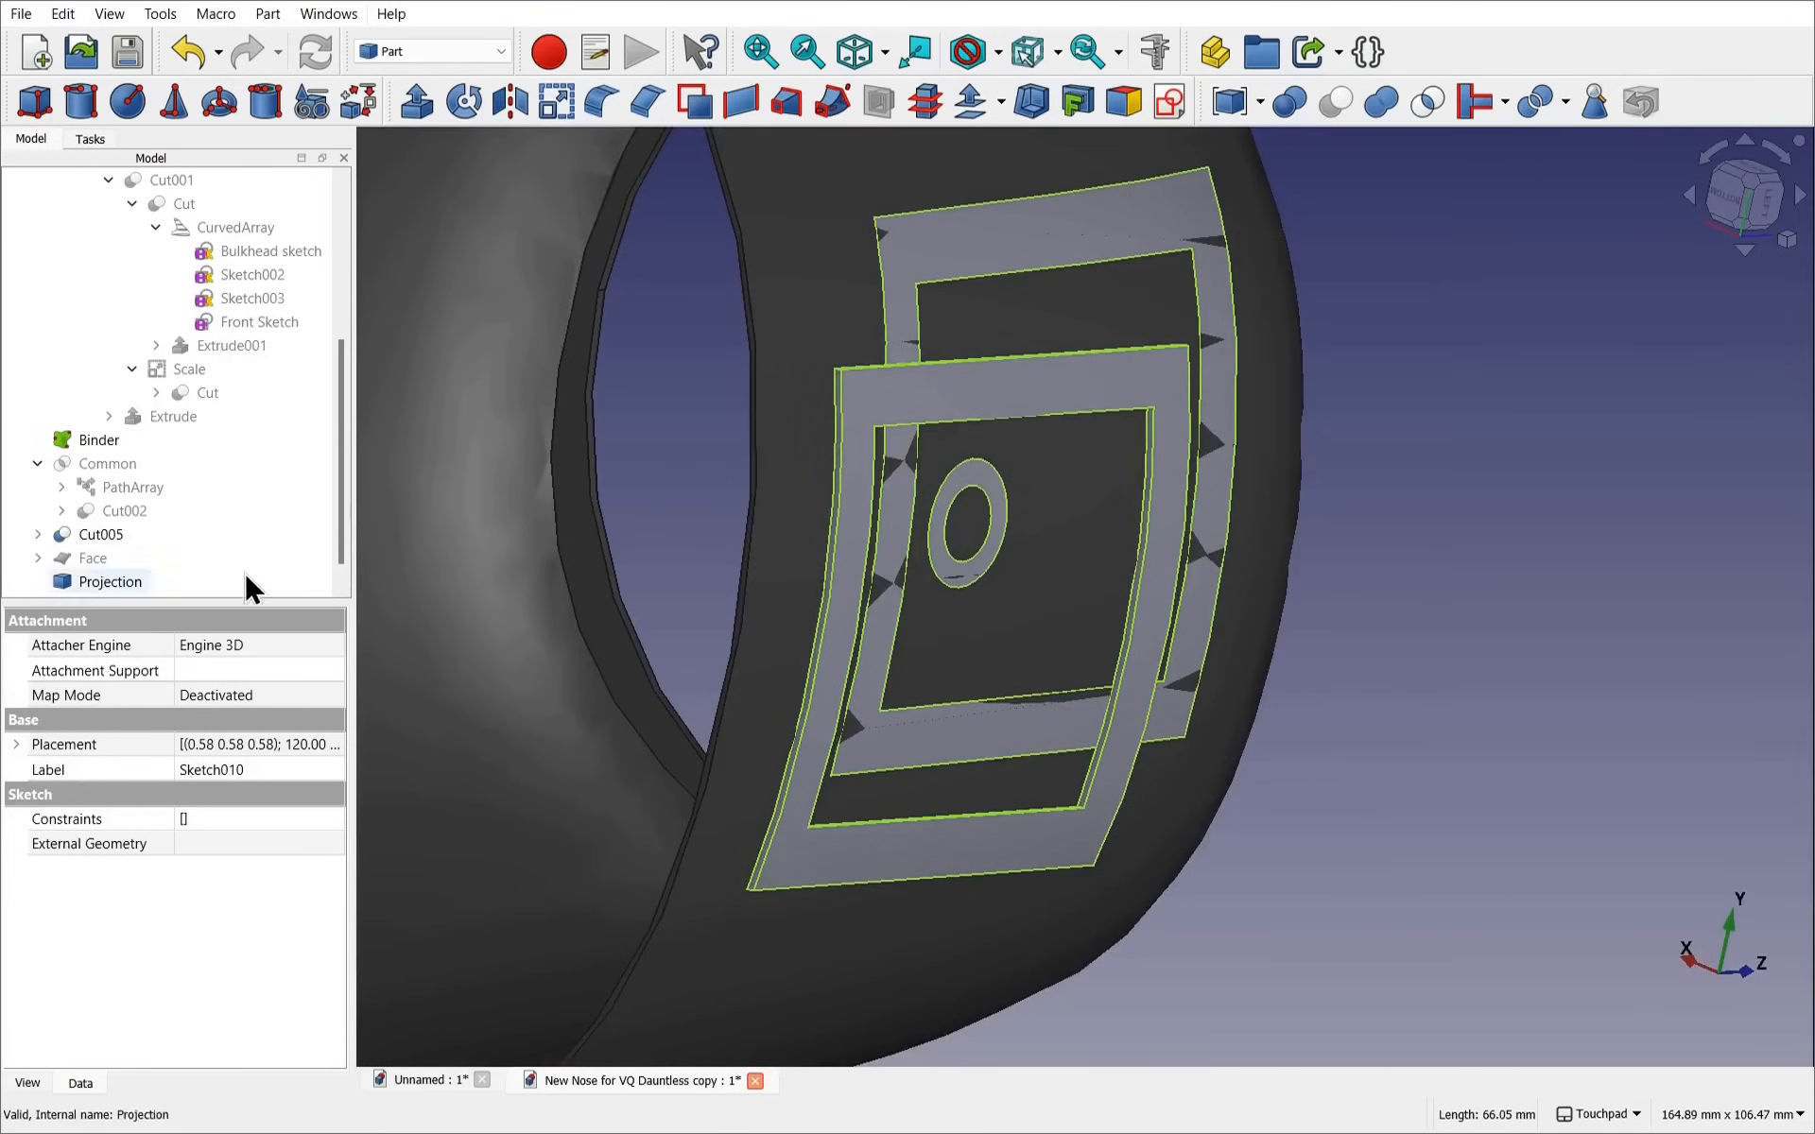
Set the extrusion height of Projection001, the combined frame and ring projection, to 1 mm
{"action": "scroll", "coordinate": [247, 555], "scroll_direction": "down", "scroll_amount": 1}
{"action": "left_click", "coordinate": [152, 582]}
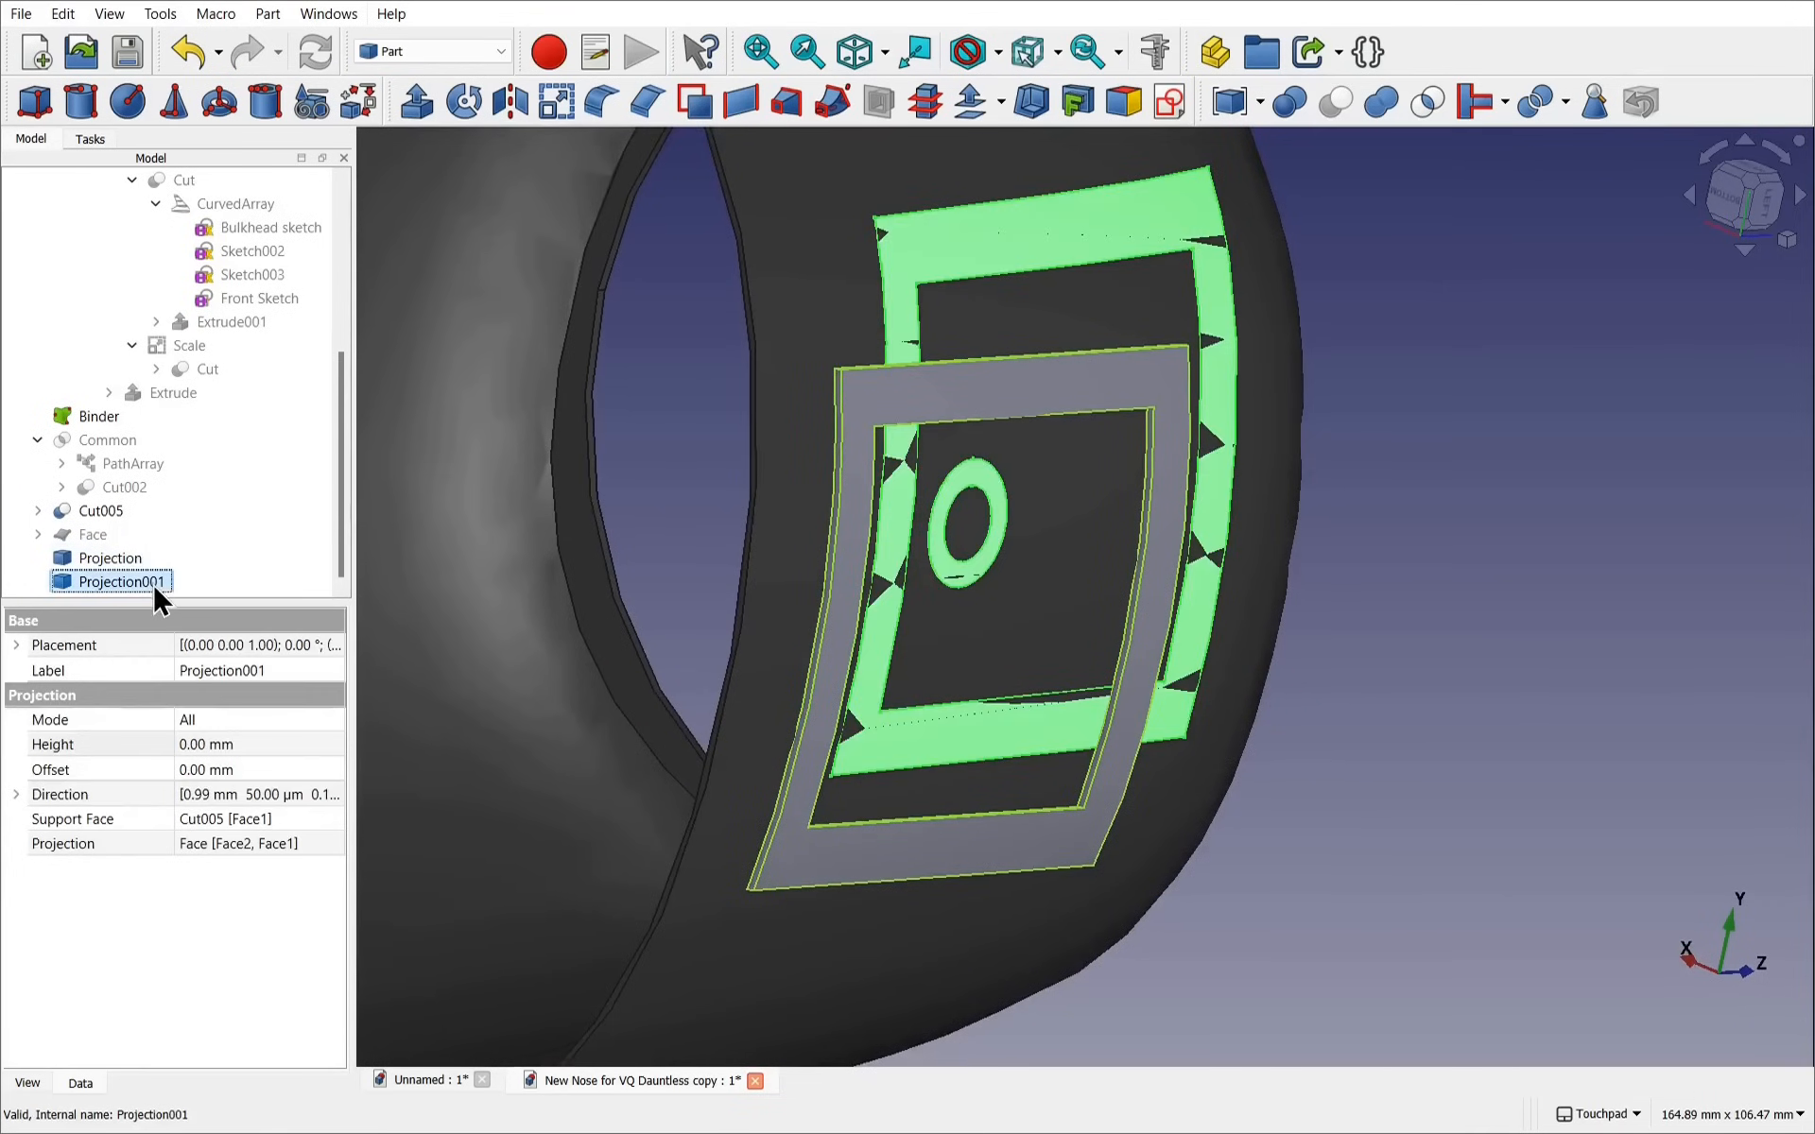
{"action": "left_click", "coordinate": [258, 744]}
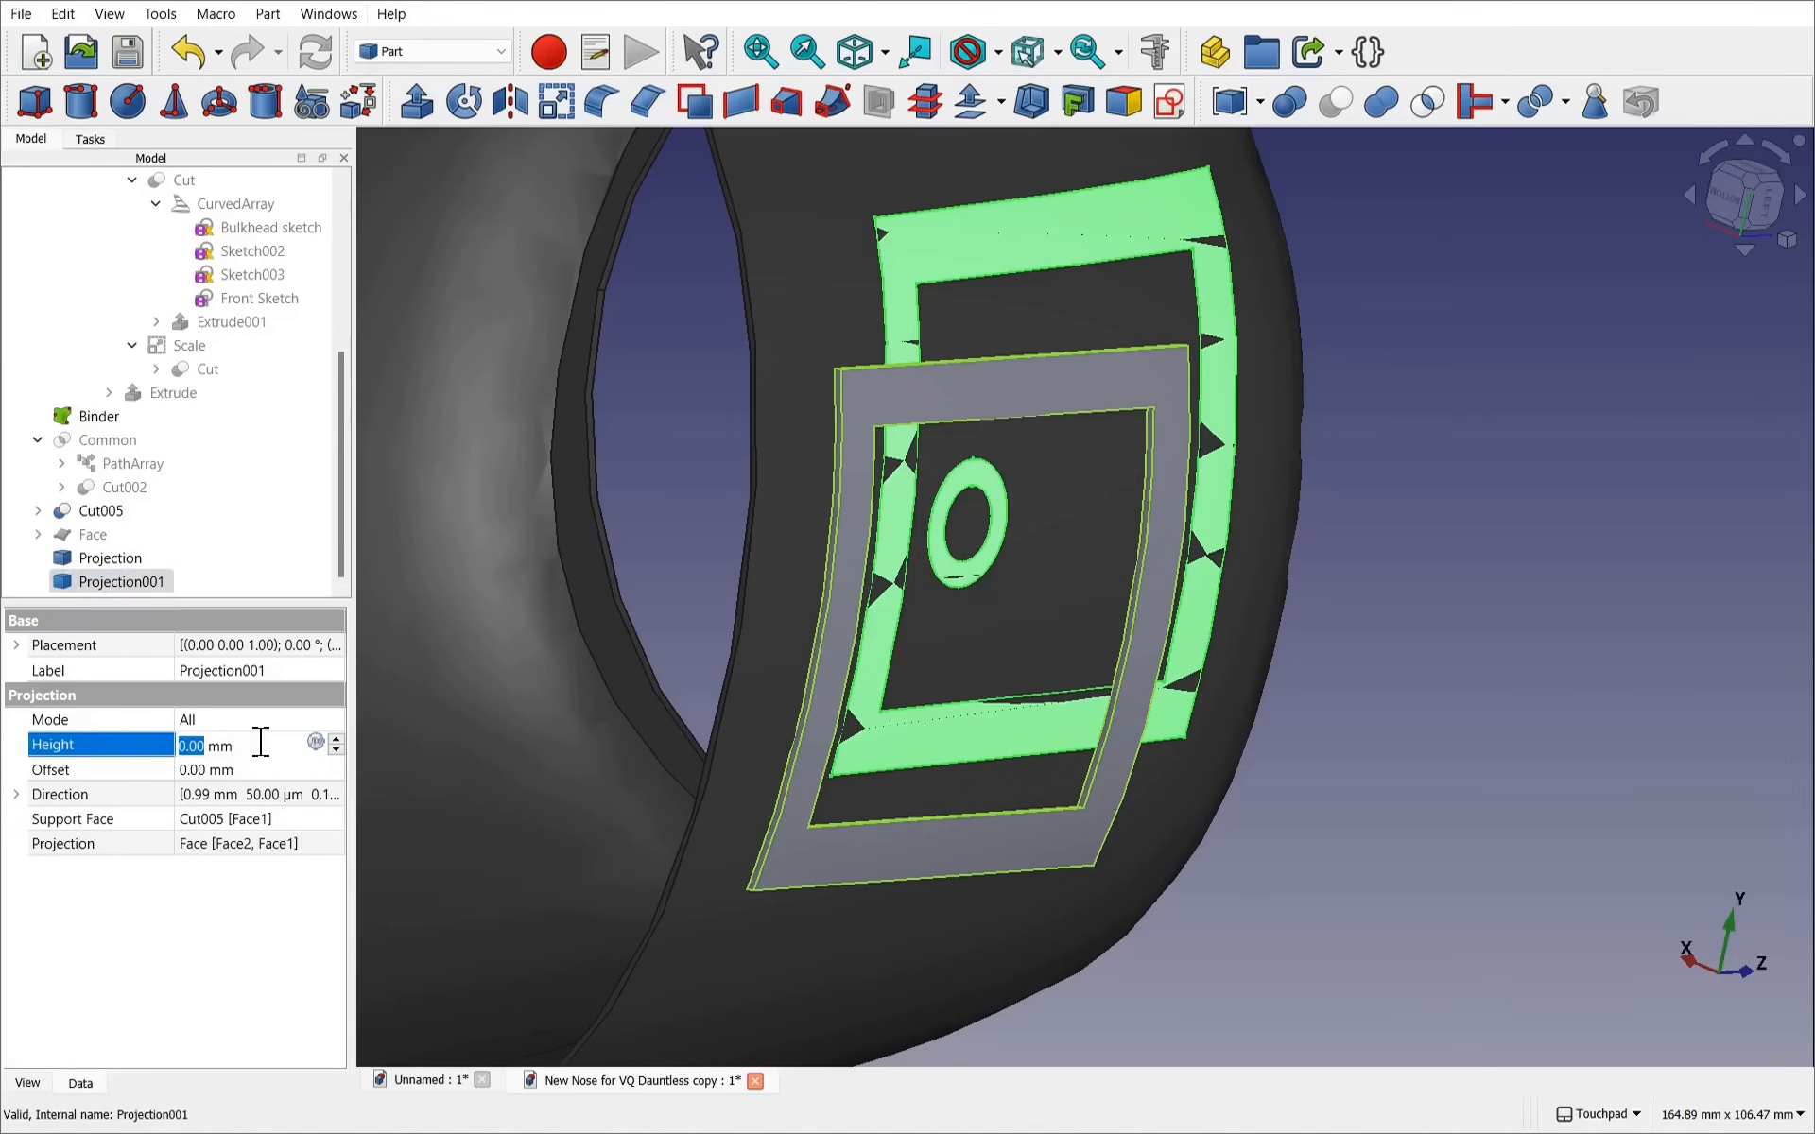
{"action": "type", "text": "1"}
{"action": "left_click", "coordinate": [296, 771]}
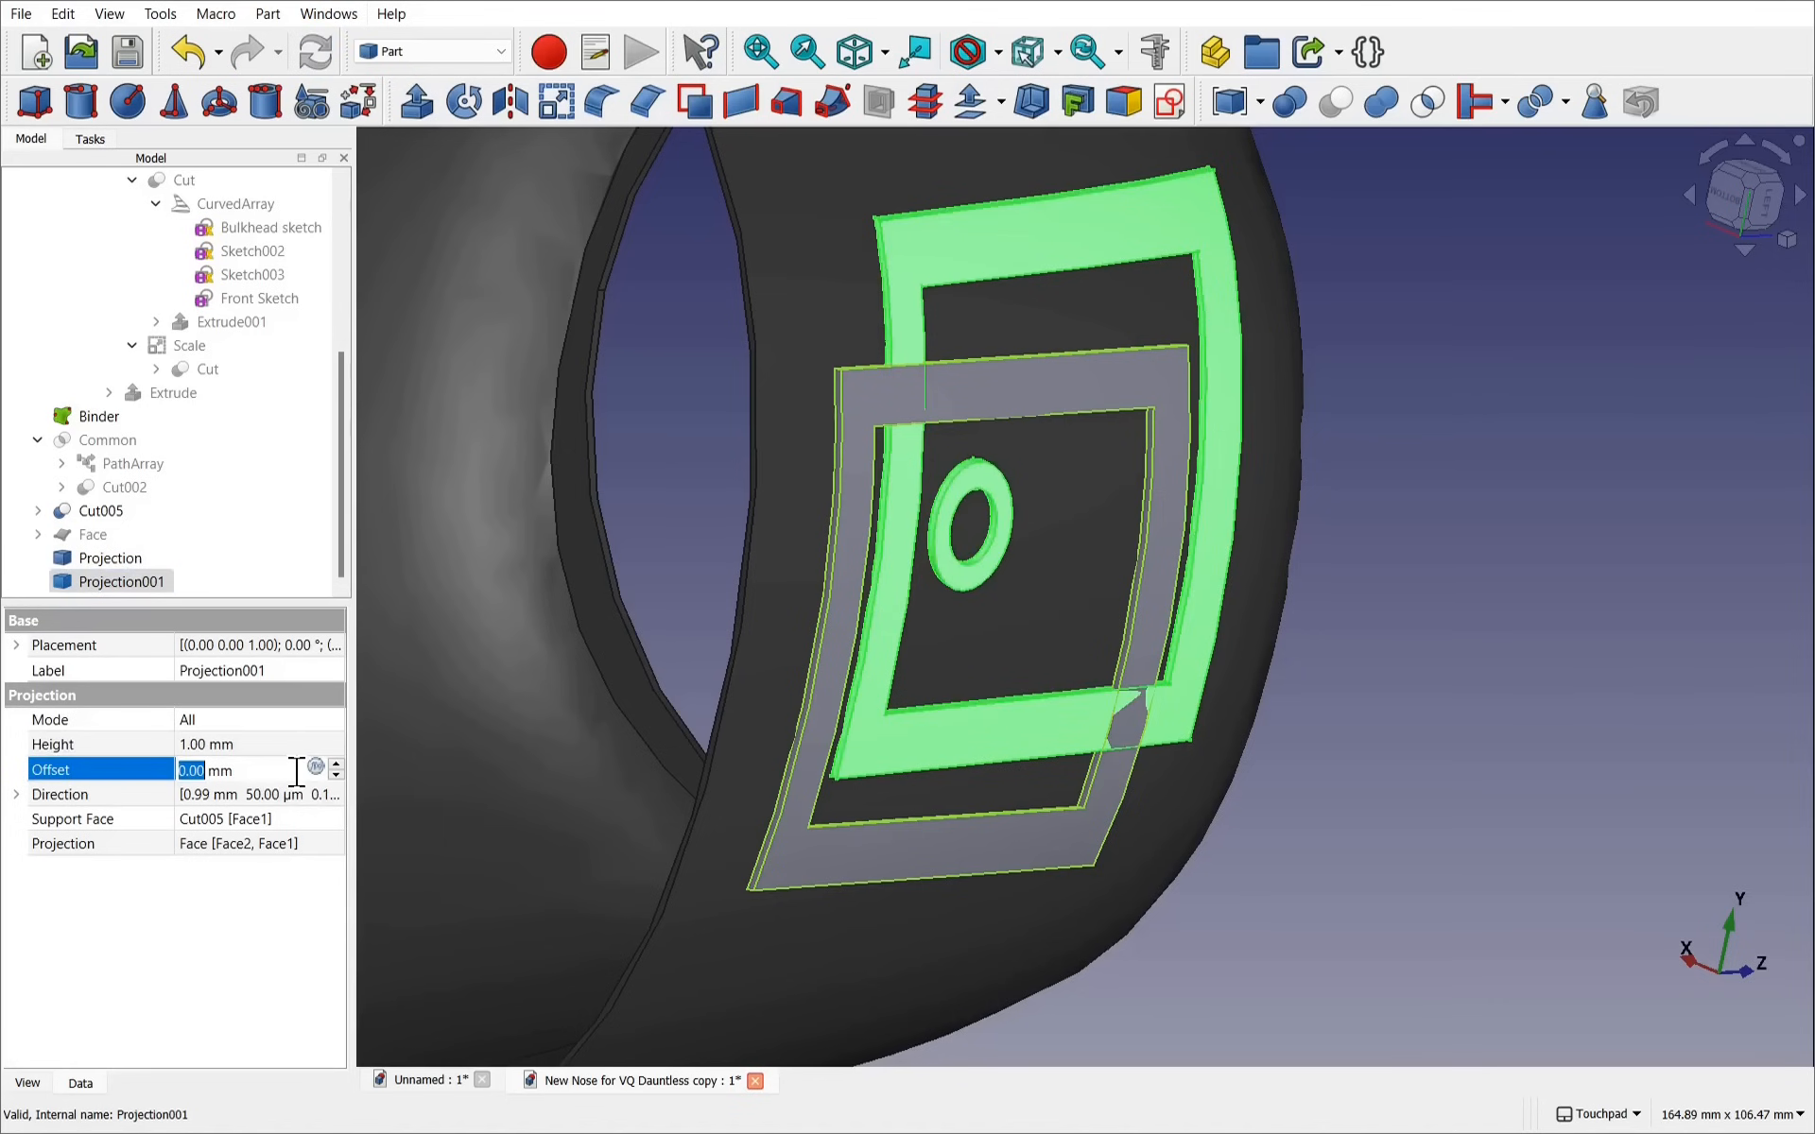
Hide the first frame-only Projection object on the cowl's side
{"action": "left_click_drag", "start_coordinate": [1044, 803], "coordinate": [1025, 661], "text": "alt"}
{"action": "left_click", "coordinate": [881, 805]}
{"action": "key", "text": "space"}
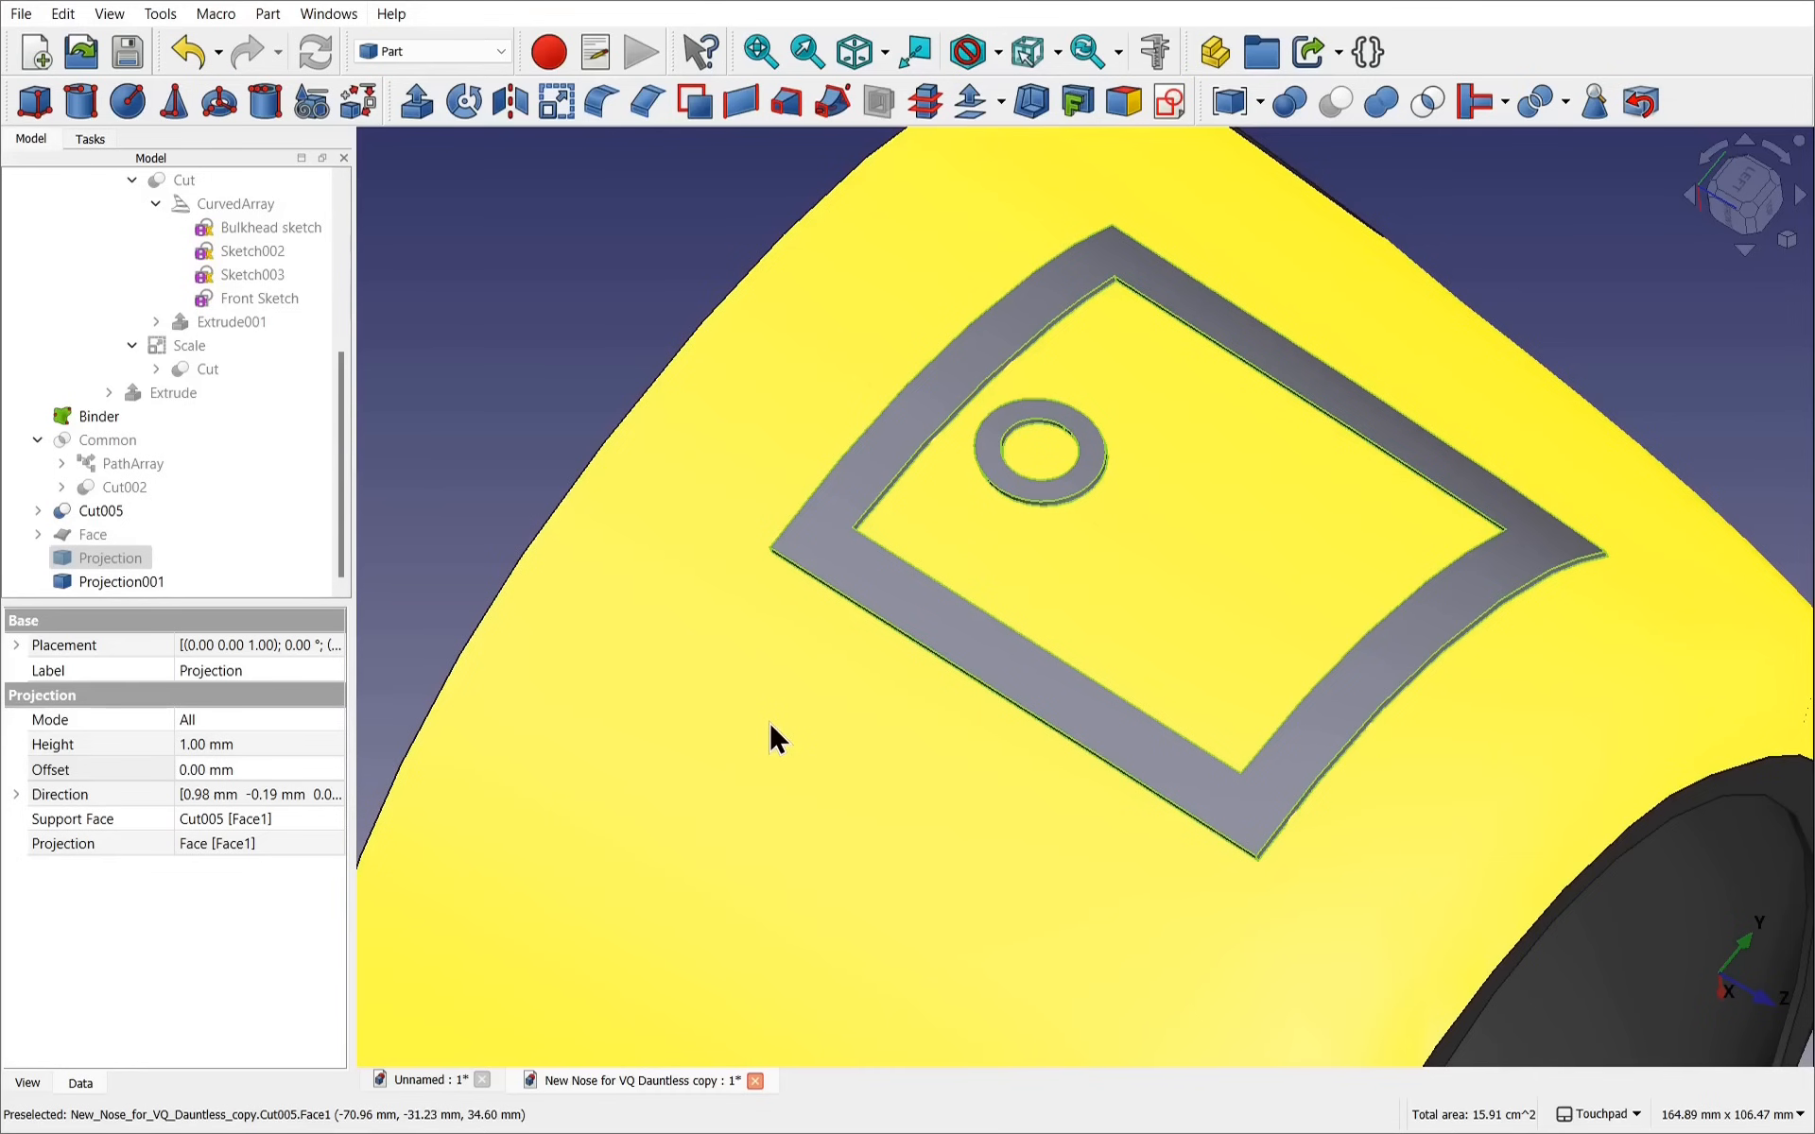
Fuse the cowl body Cut005 with Projection001 into one solid using a Boolean union, and clear the selection
{"action": "left_click", "coordinate": [770, 726]}
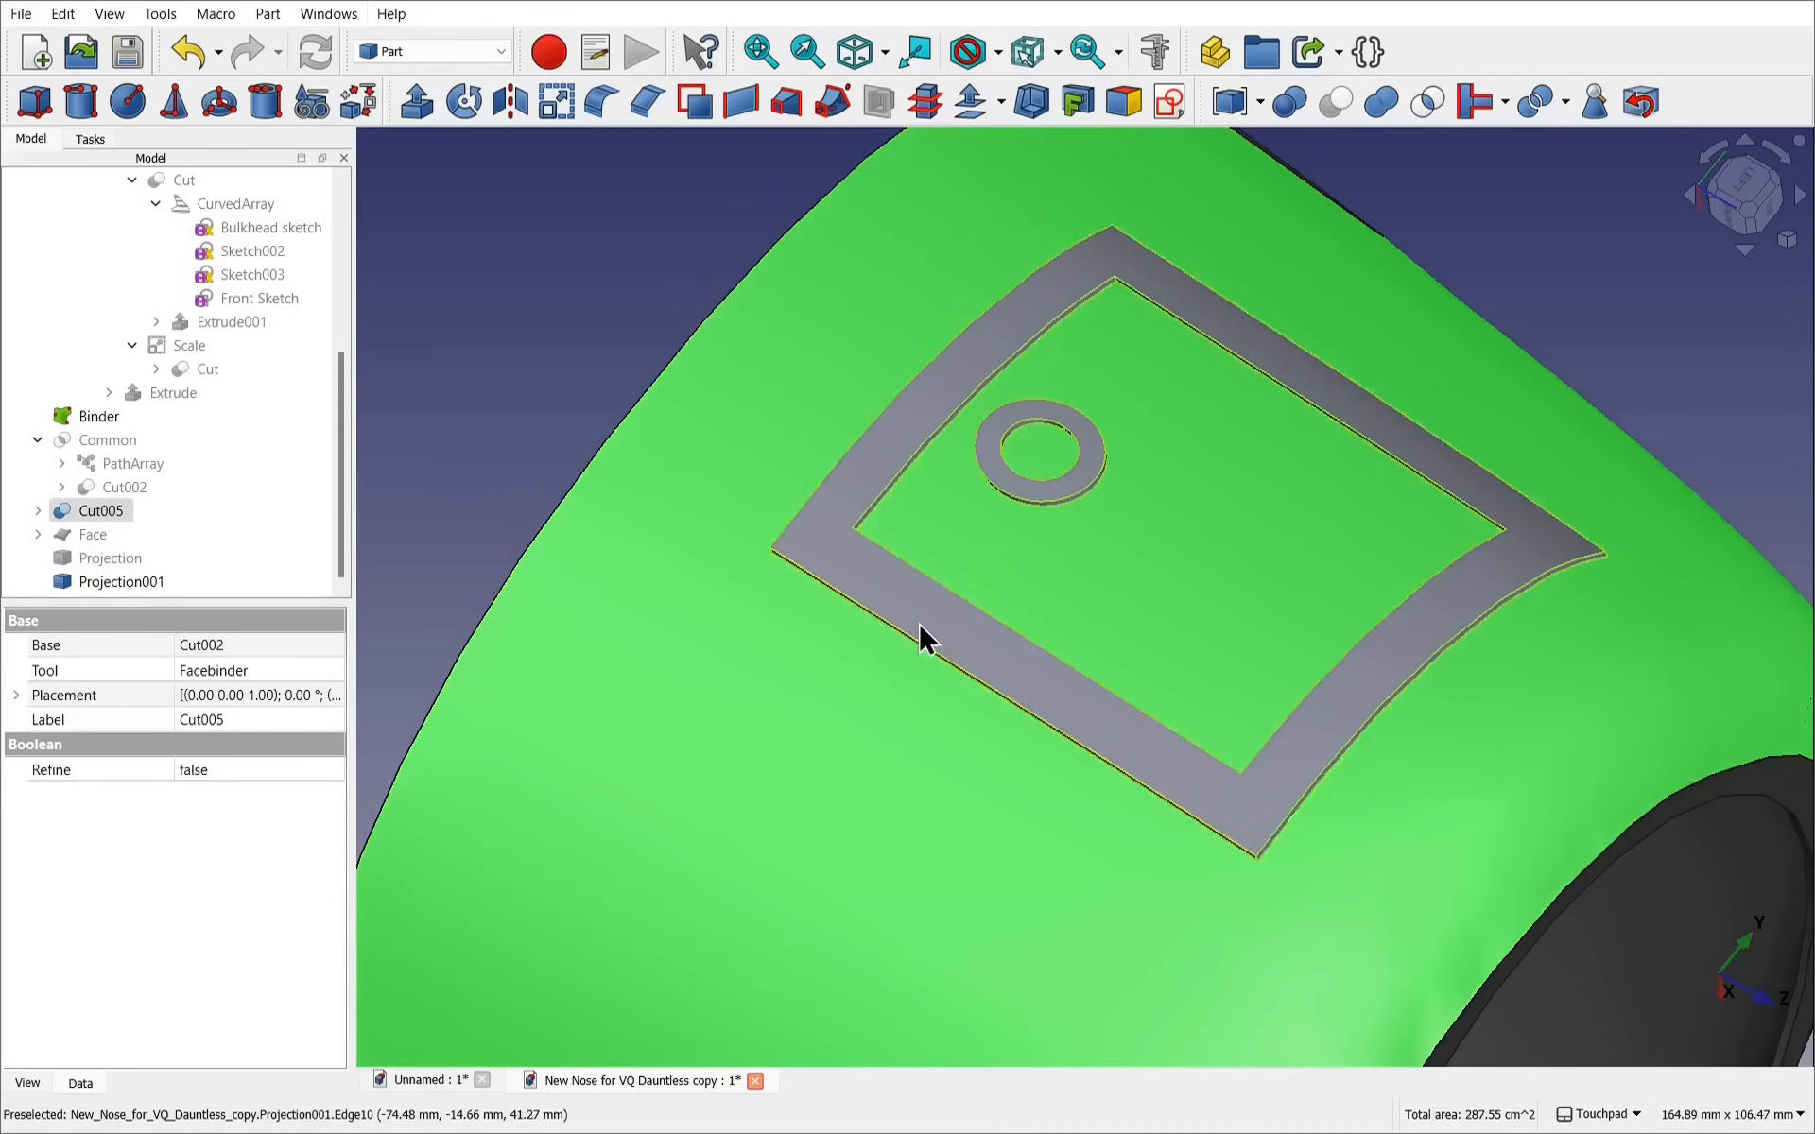
{"action": "left_click", "coordinate": [945, 632], "text": "ctrl"}
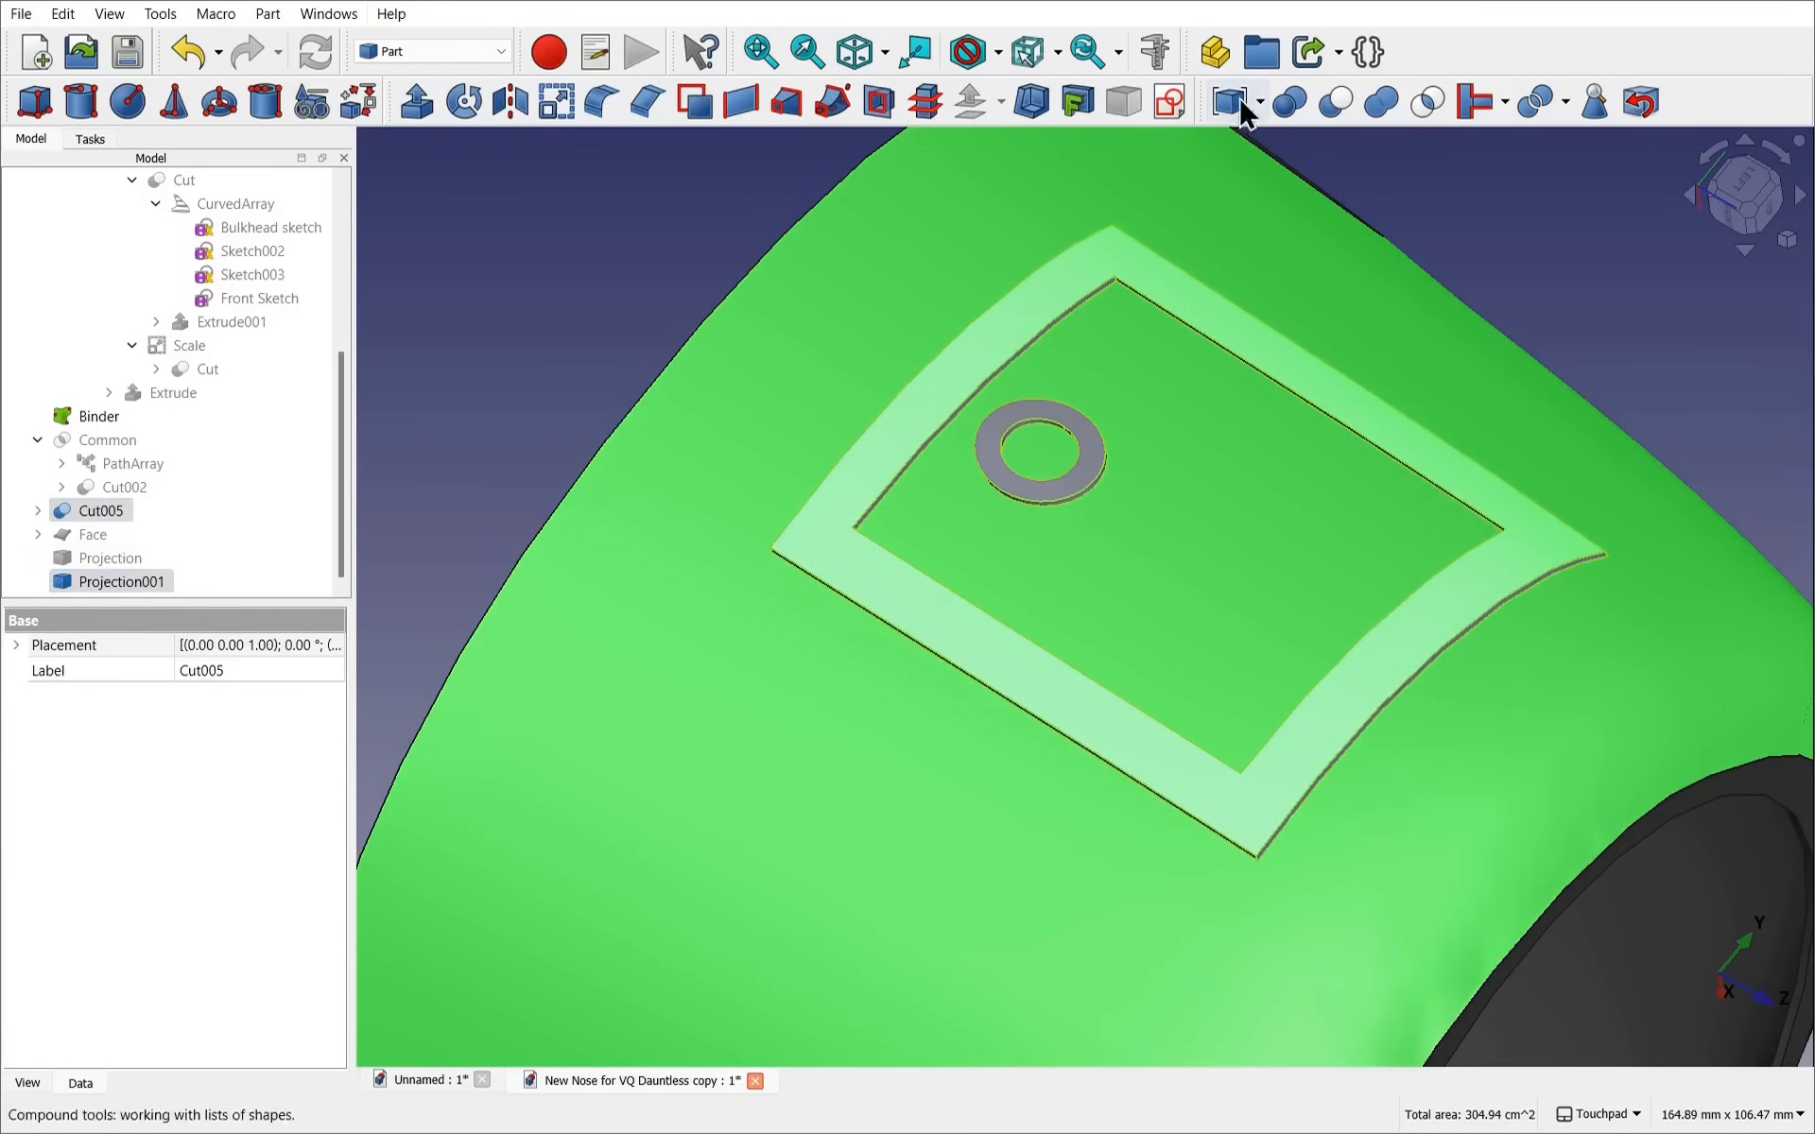
{"action": "left_click", "coordinate": [1380, 102]}
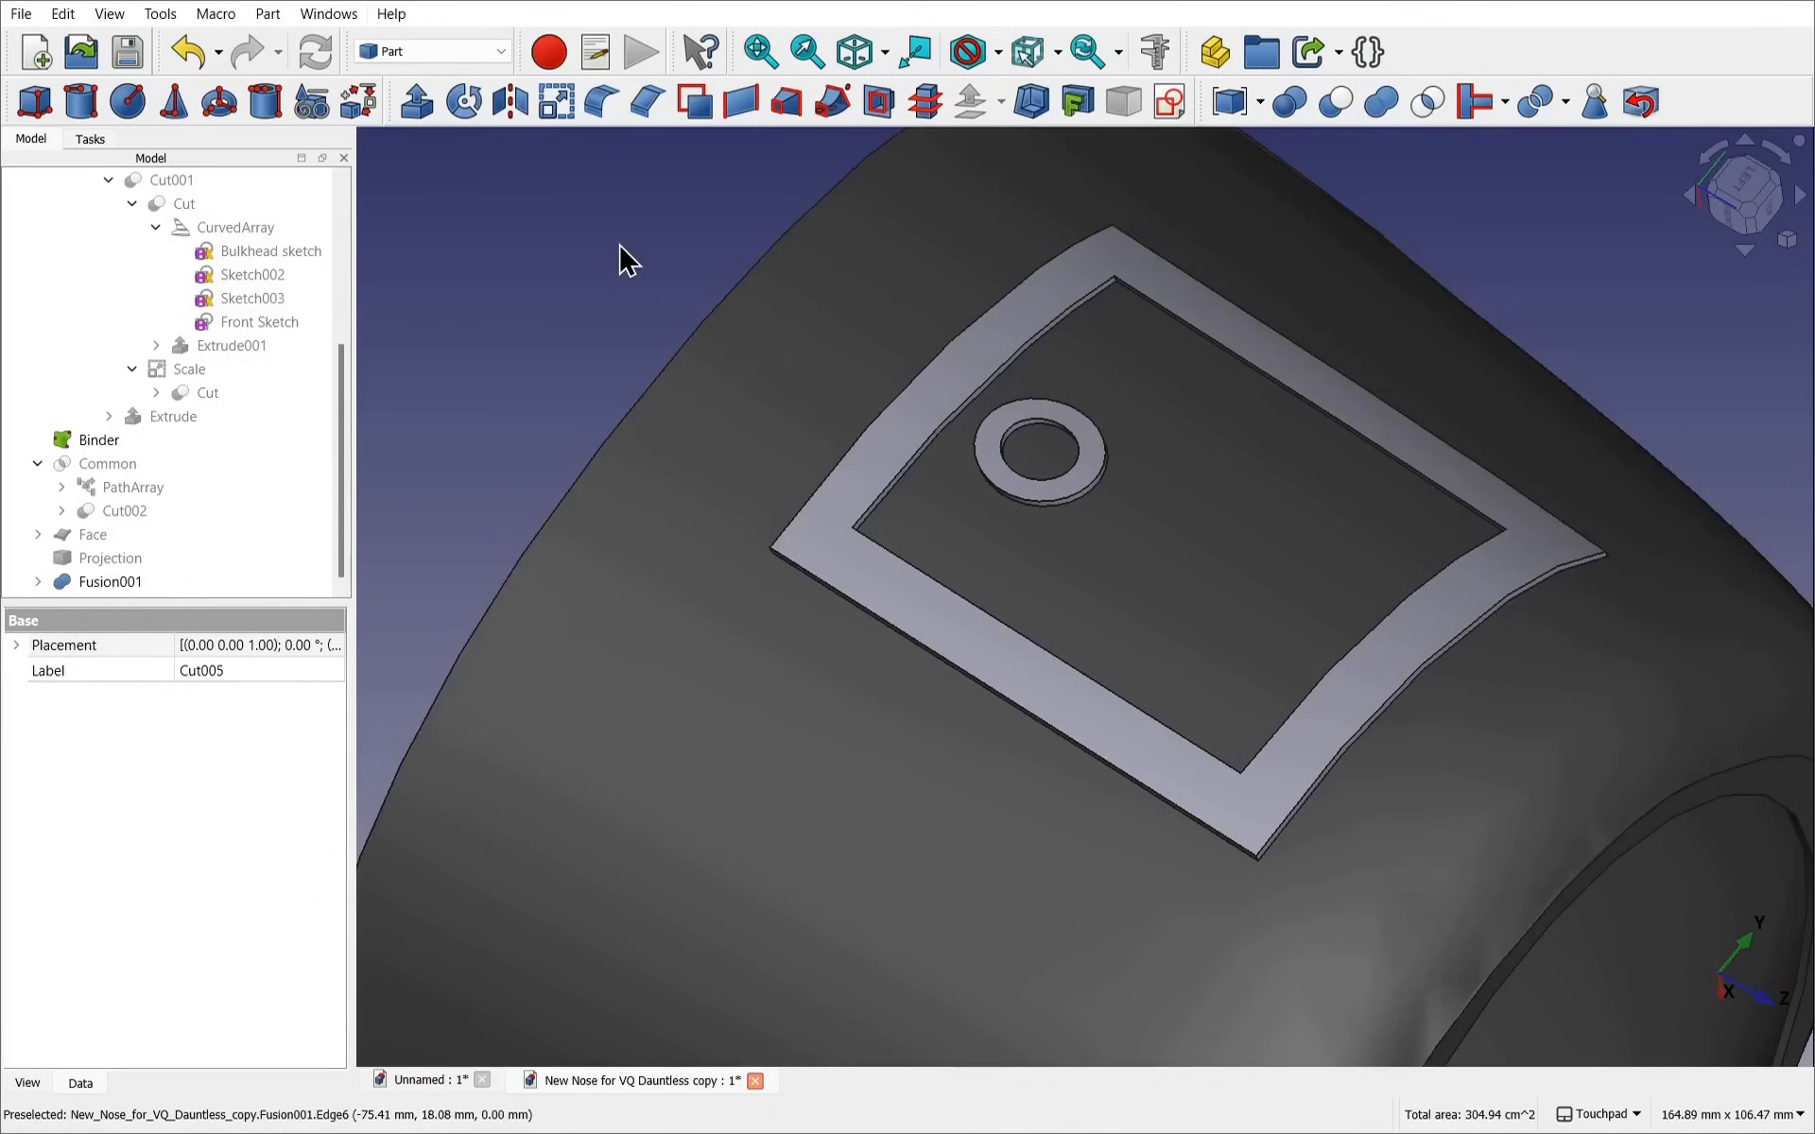
{"action": "left_click", "coordinate": [621, 246]}
Examine the fused cowl from several sides, checking the raised frame and ring, the row of holes and the recesses
{"action": "left_click_drag", "start_coordinate": [832, 365], "coordinate": [858, 535], "text": "alt"}
{"action": "scroll", "coordinate": [818, 521], "scroll_direction": "down", "scroll_amount": 7}
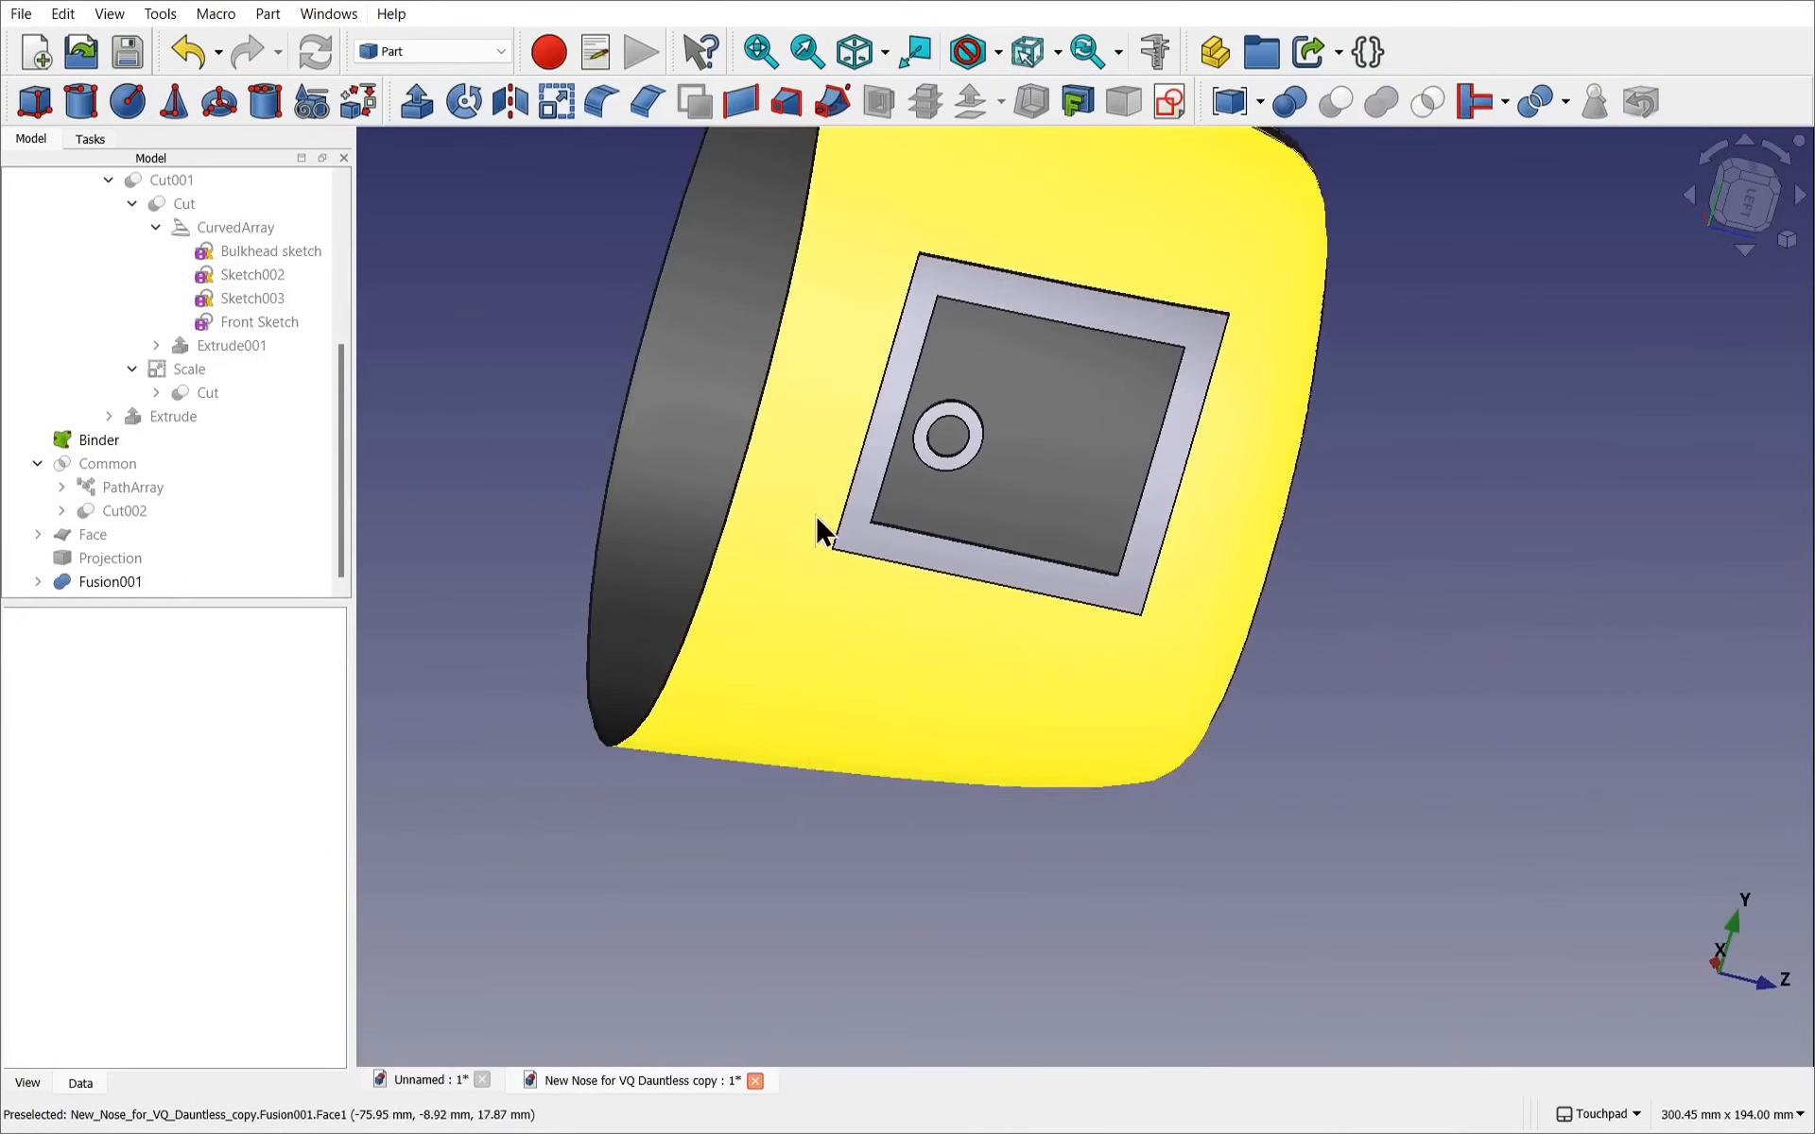
{"action": "left_click_drag", "start_coordinate": [1130, 450], "coordinate": [905, 987], "text": "alt"}
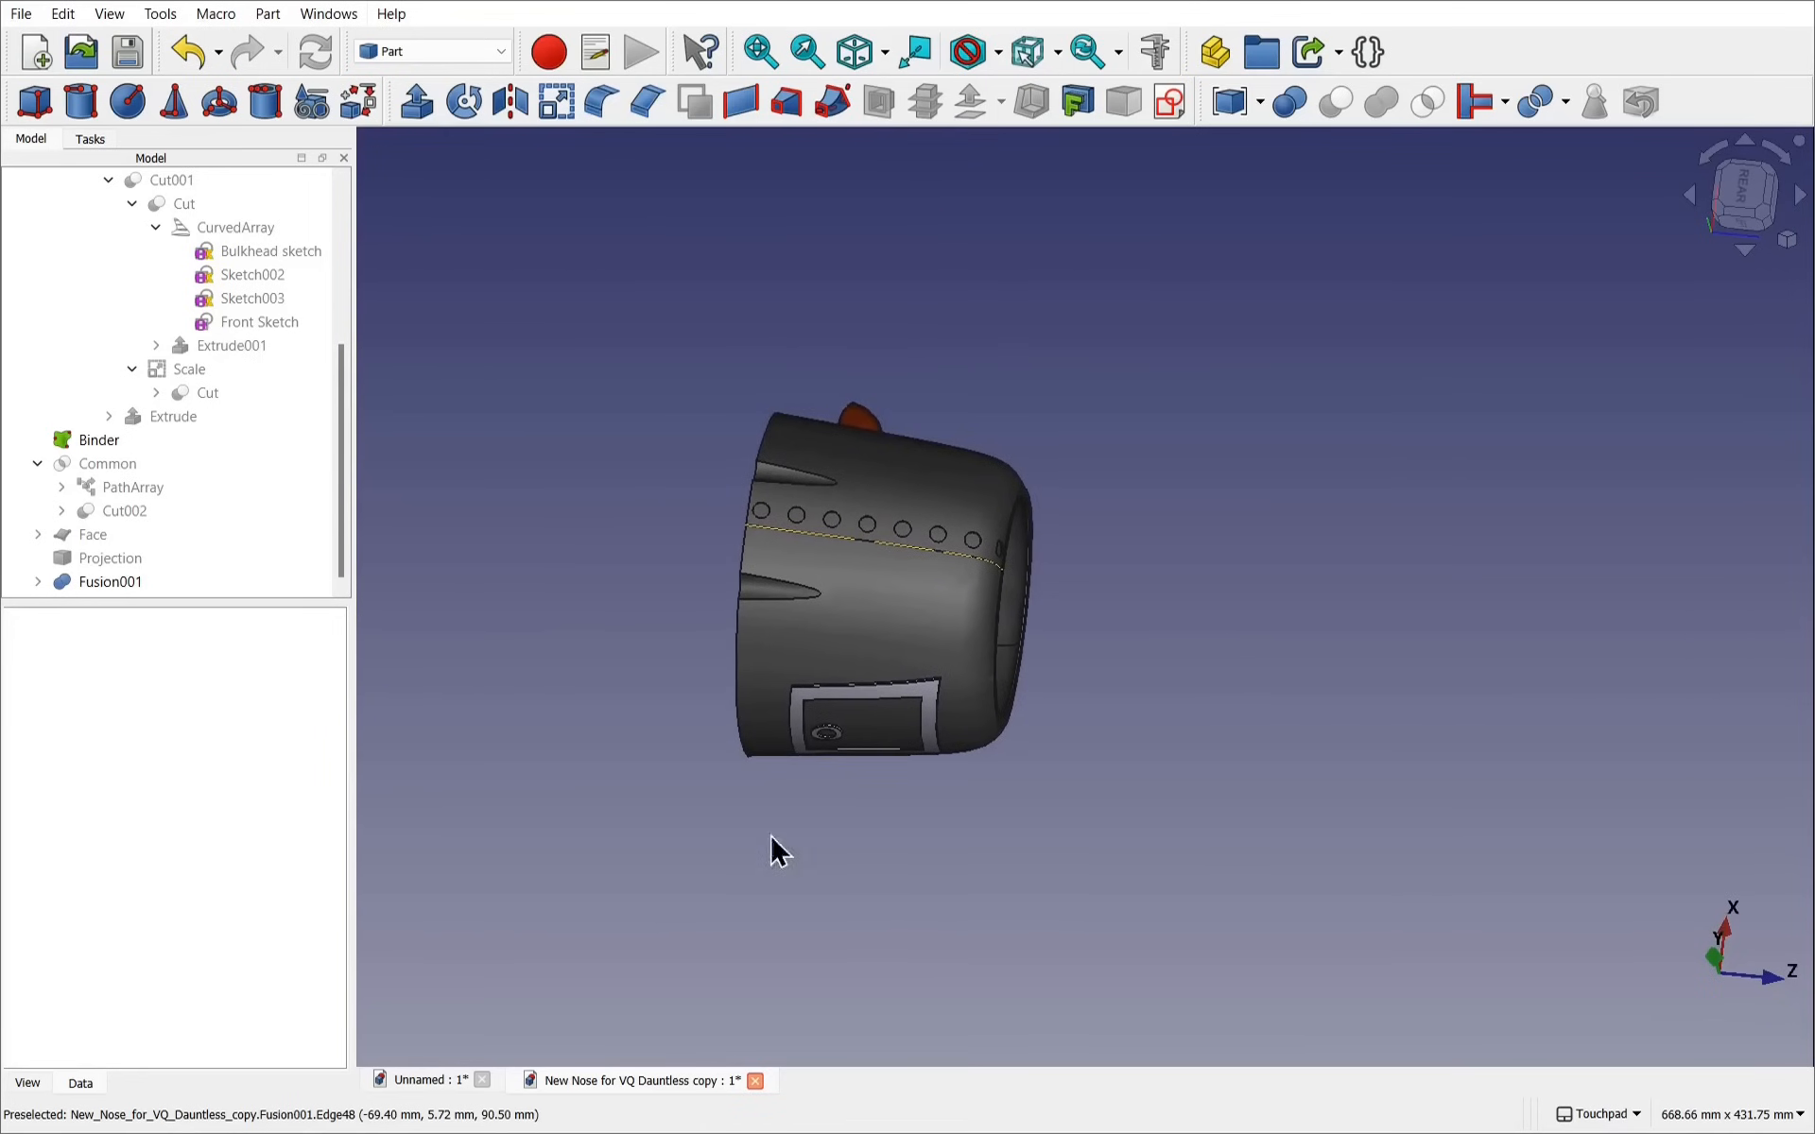
{"action": "scroll", "coordinate": [605, 529], "scroll_direction": "up", "scroll_amount": 5}
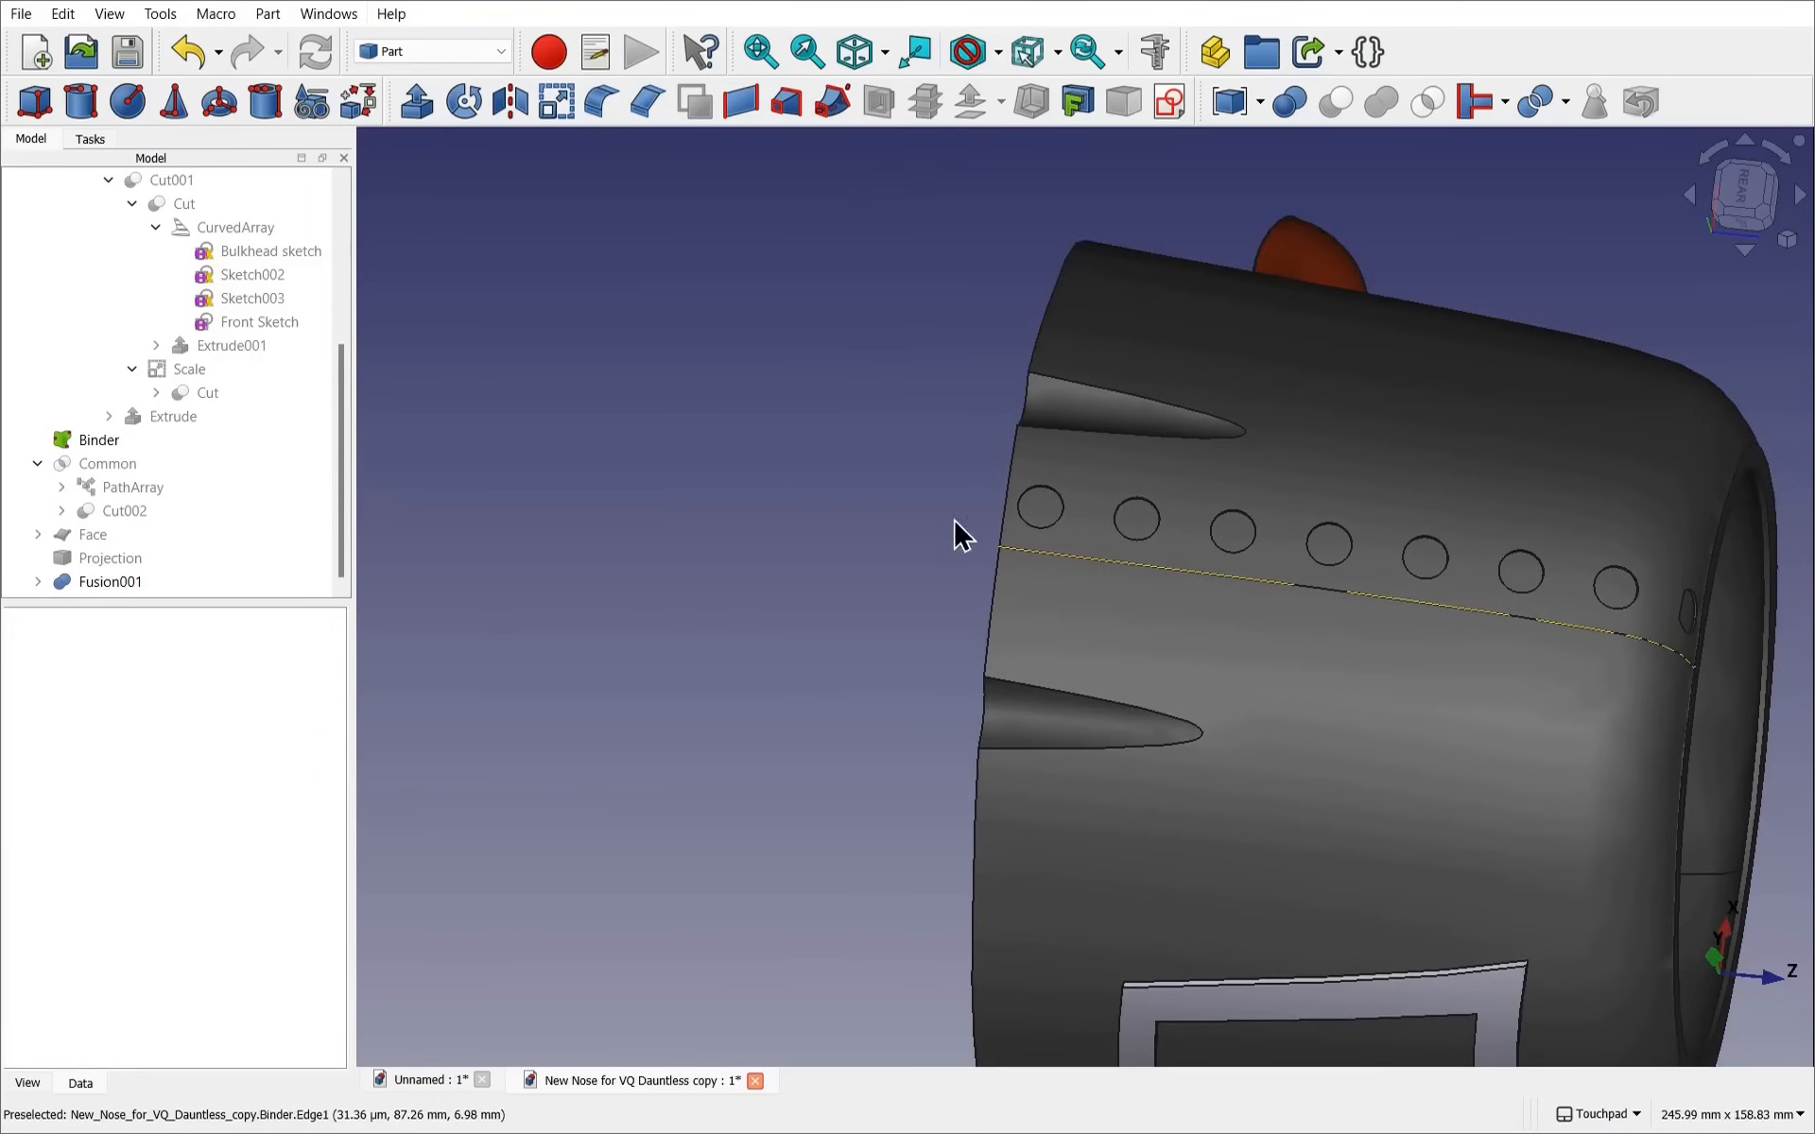
{"action": "left_click_drag", "start_coordinate": [961, 535], "coordinate": [922, 607], "text": "alt"}
{"action": "scroll", "coordinate": [854, 530], "scroll_direction": "down", "scroll_amount": 4}
{"action": "left_click_drag", "start_coordinate": [854, 530], "coordinate": [1054, 357], "text": "alt"}
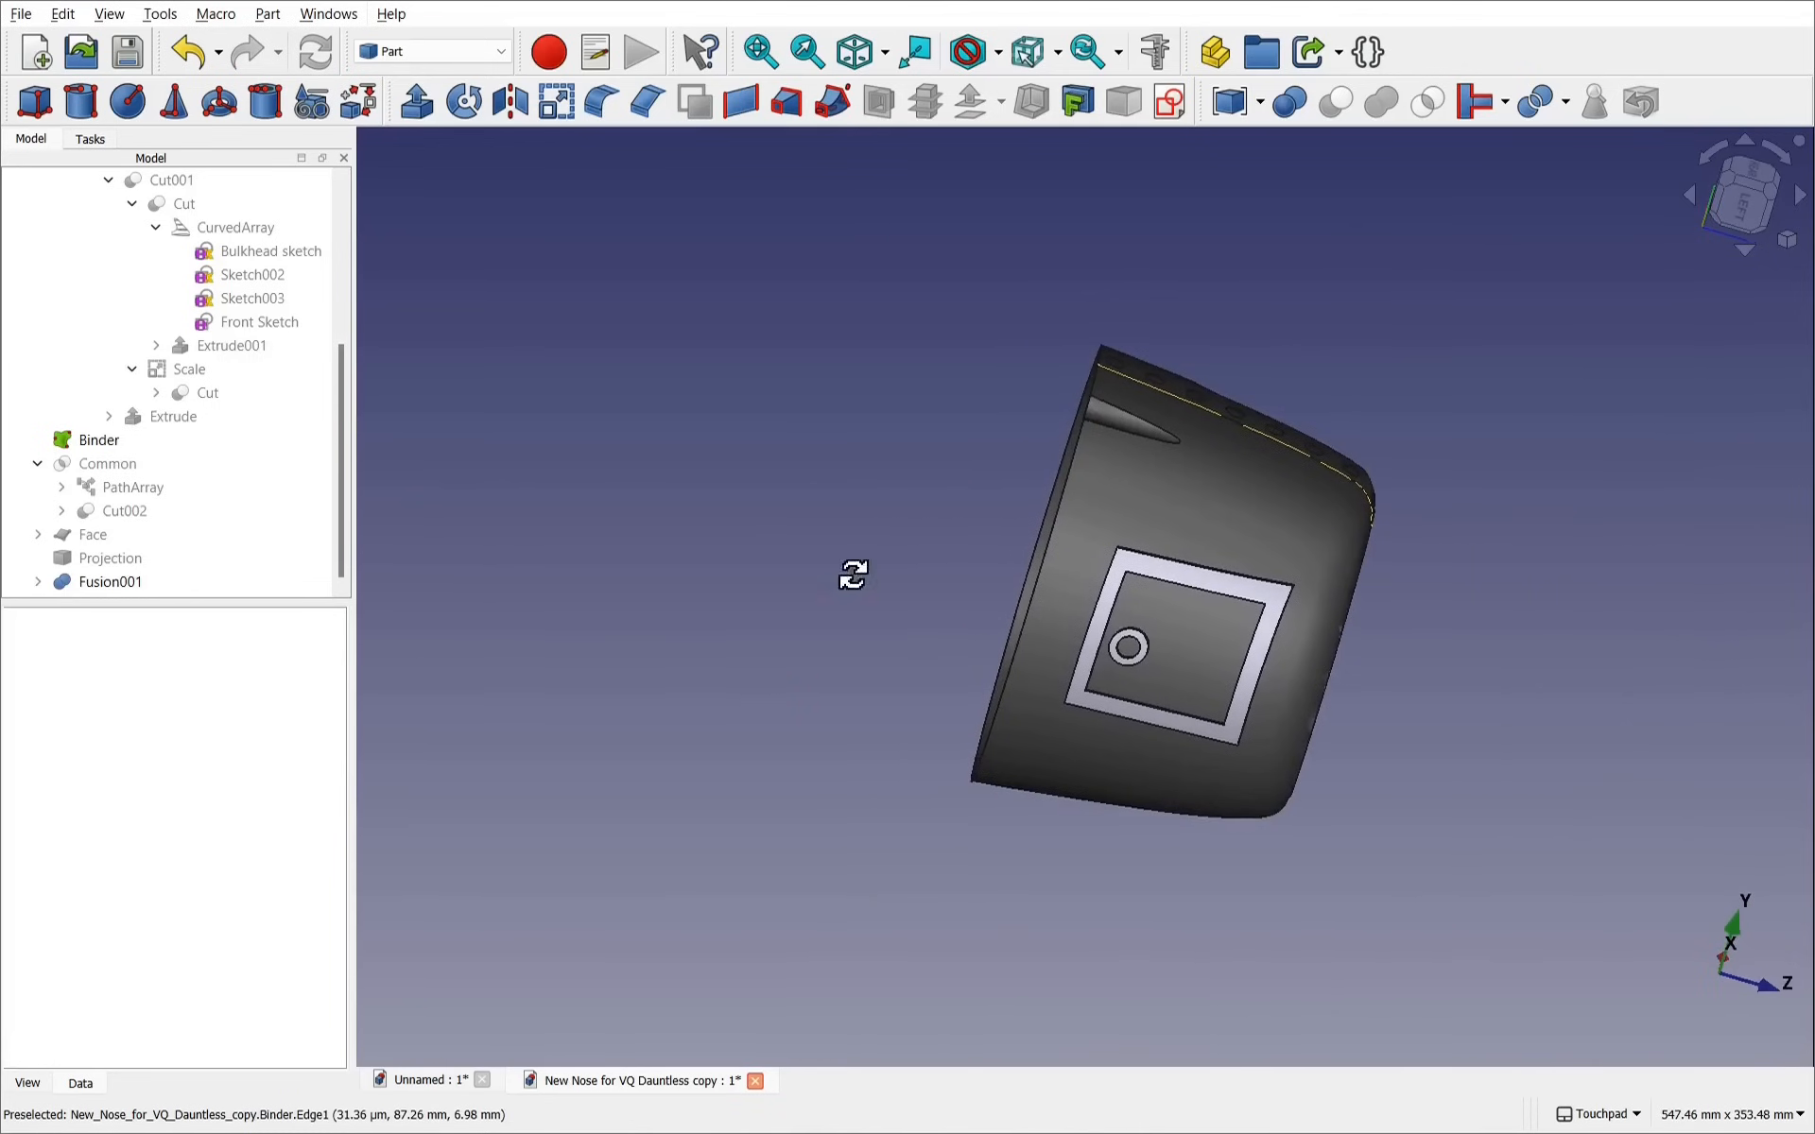
{"action": "mouse_move", "coordinate": [850, 571]}
{"action": "left_mouse_down", "text": "alt"}
{"action": "mouse_move", "coordinate": [899, 615]}
{"action": "mouse_move", "coordinate": [830, 597]}
{"action": "mouse_move", "coordinate": [860, 605]}
{"action": "left_mouse_up", "text": "alt"}
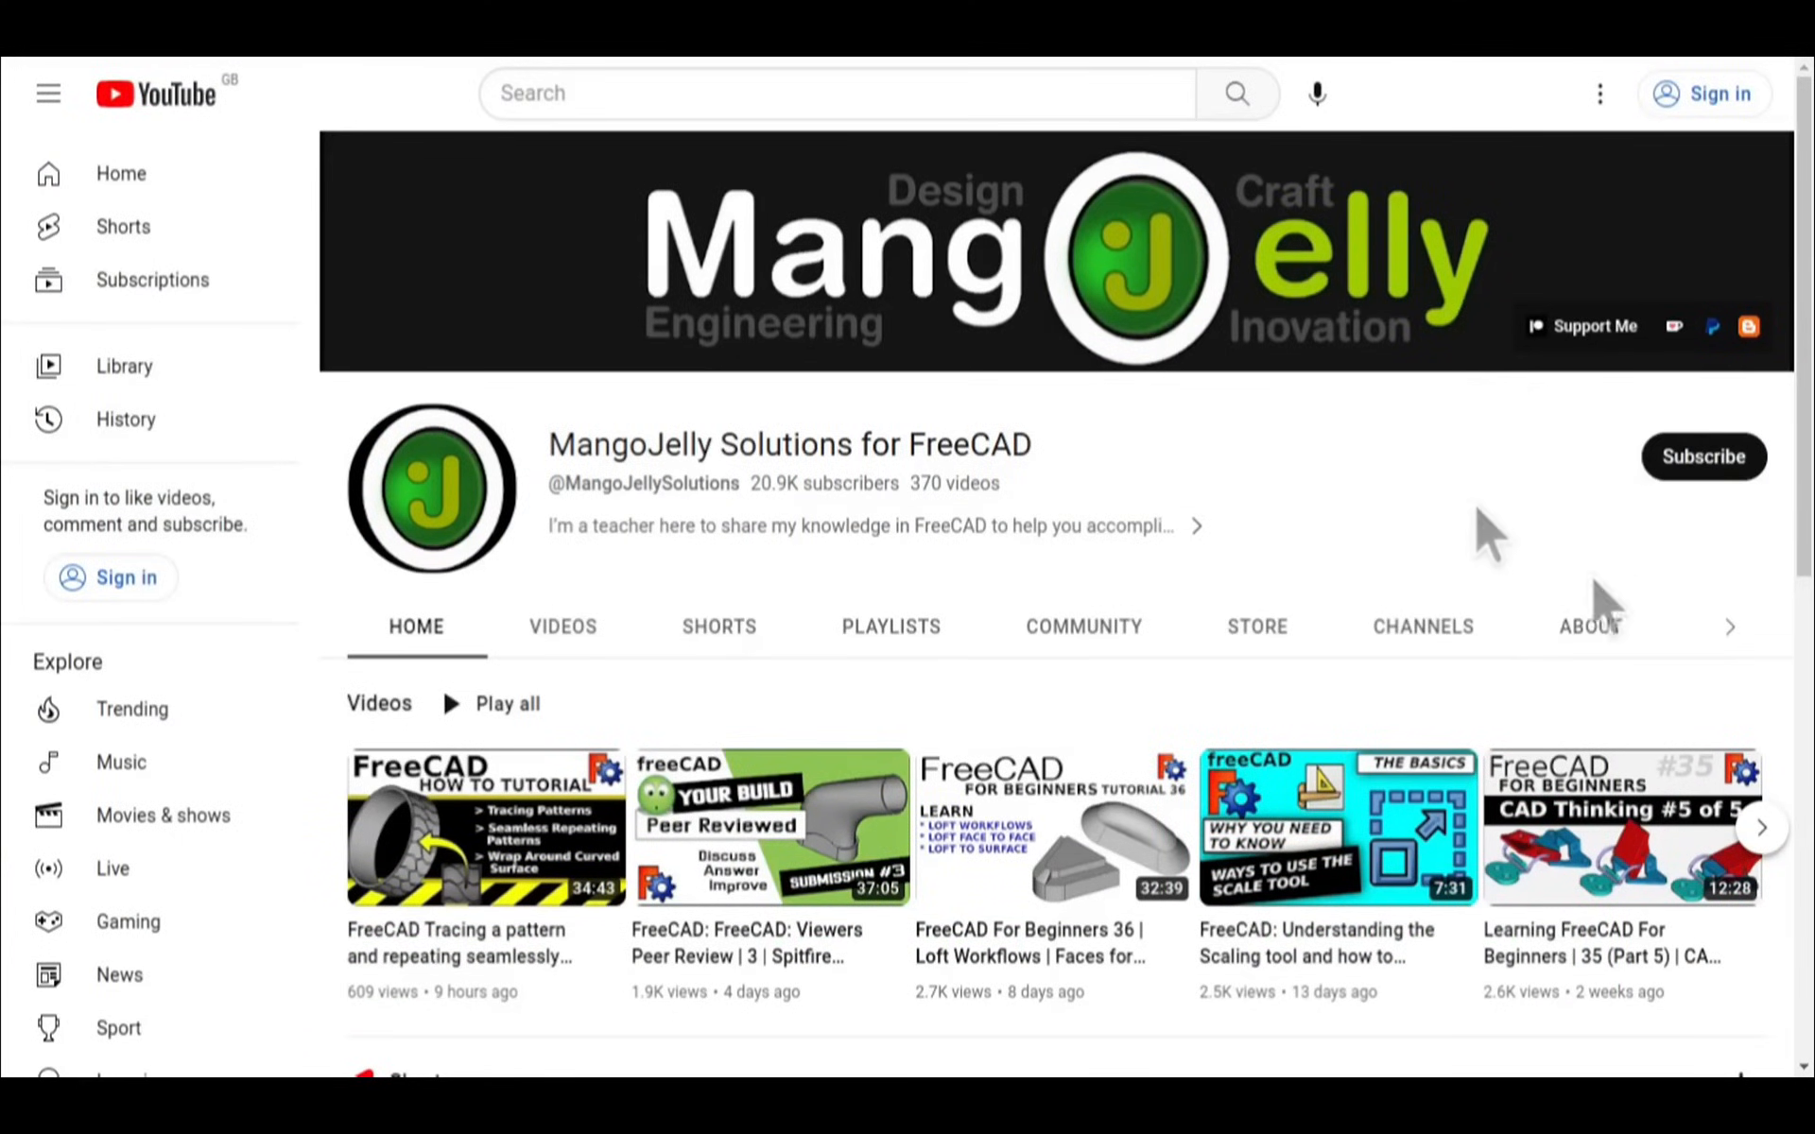
Switch to the MangoJelly Solutions YouTube channel and look through its About description, briefly highlighting the donation links
{"action": "left_click", "coordinate": [1590, 627]}
{"action": "scroll", "coordinate": [393, 831], "scroll_direction": "down", "scroll_amount": 3}
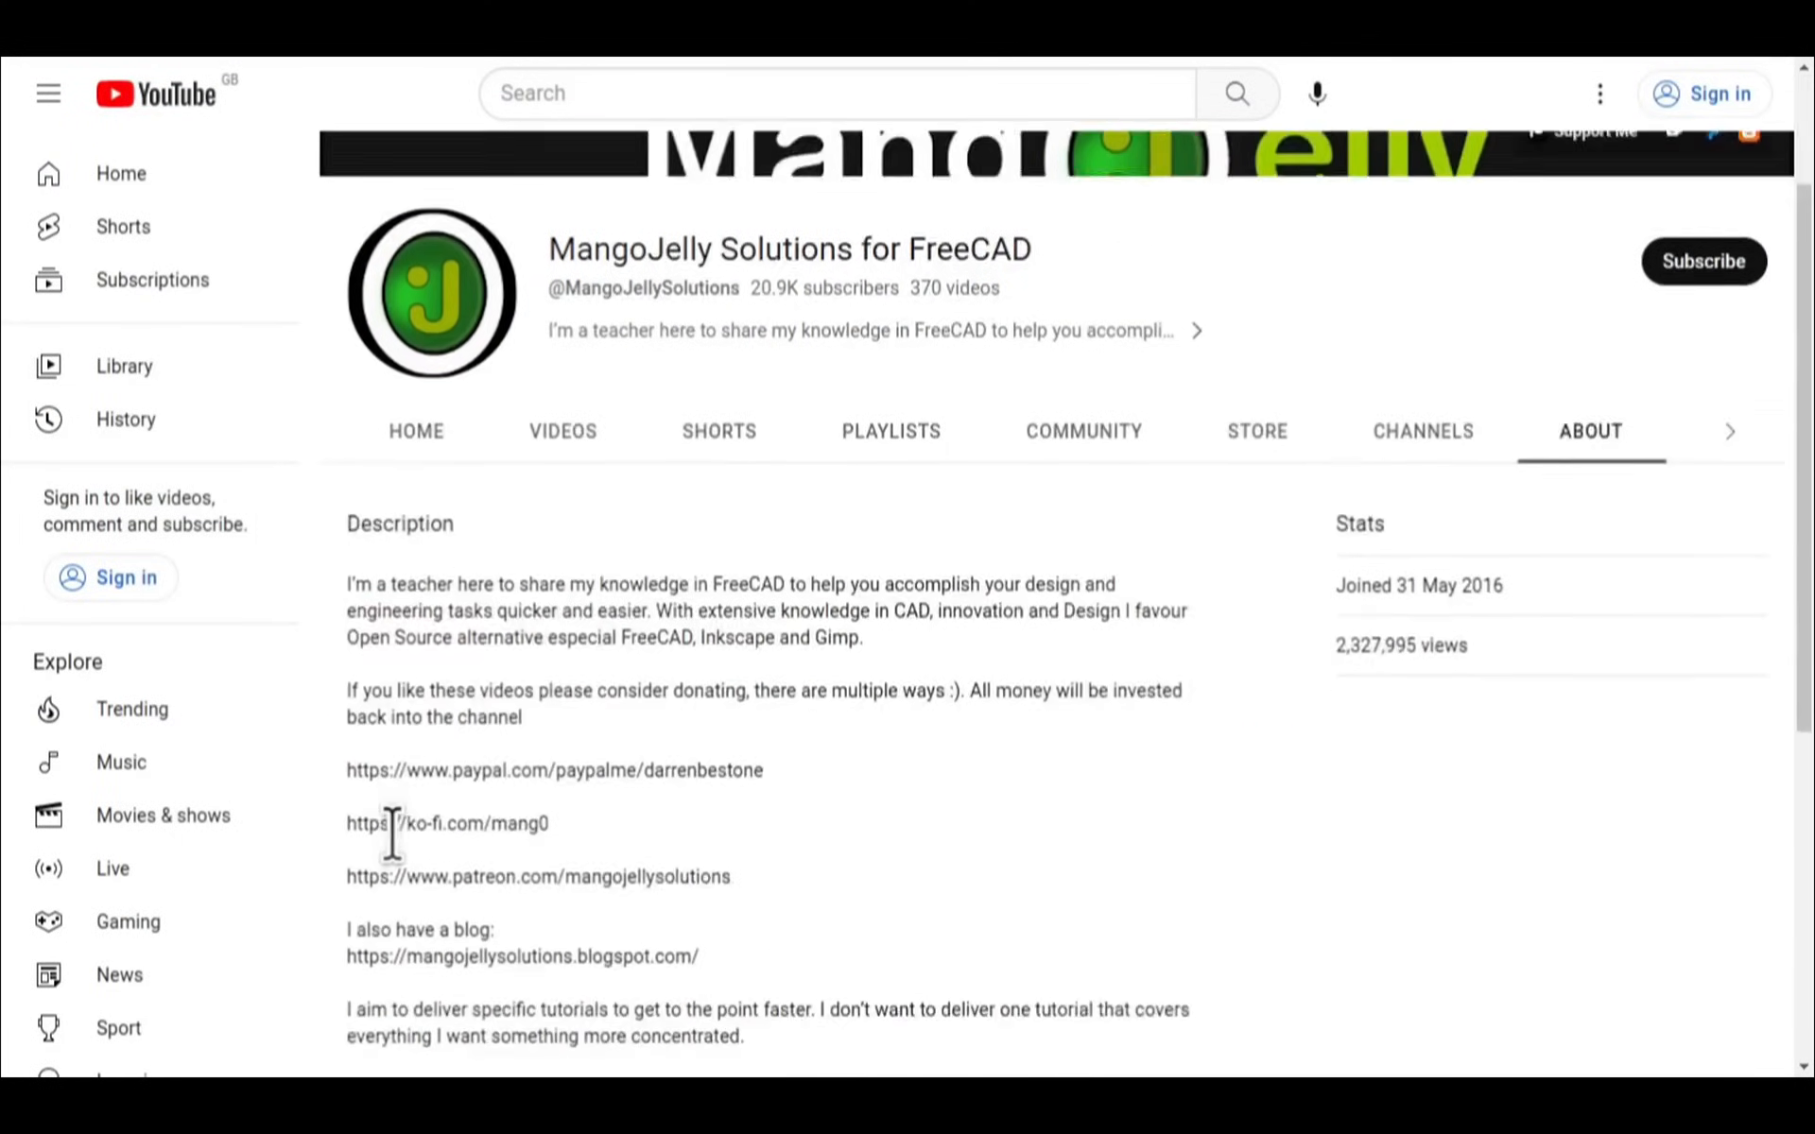
{"action": "left_click_drag", "start_coordinate": [756, 761], "coordinate": [349, 636]}
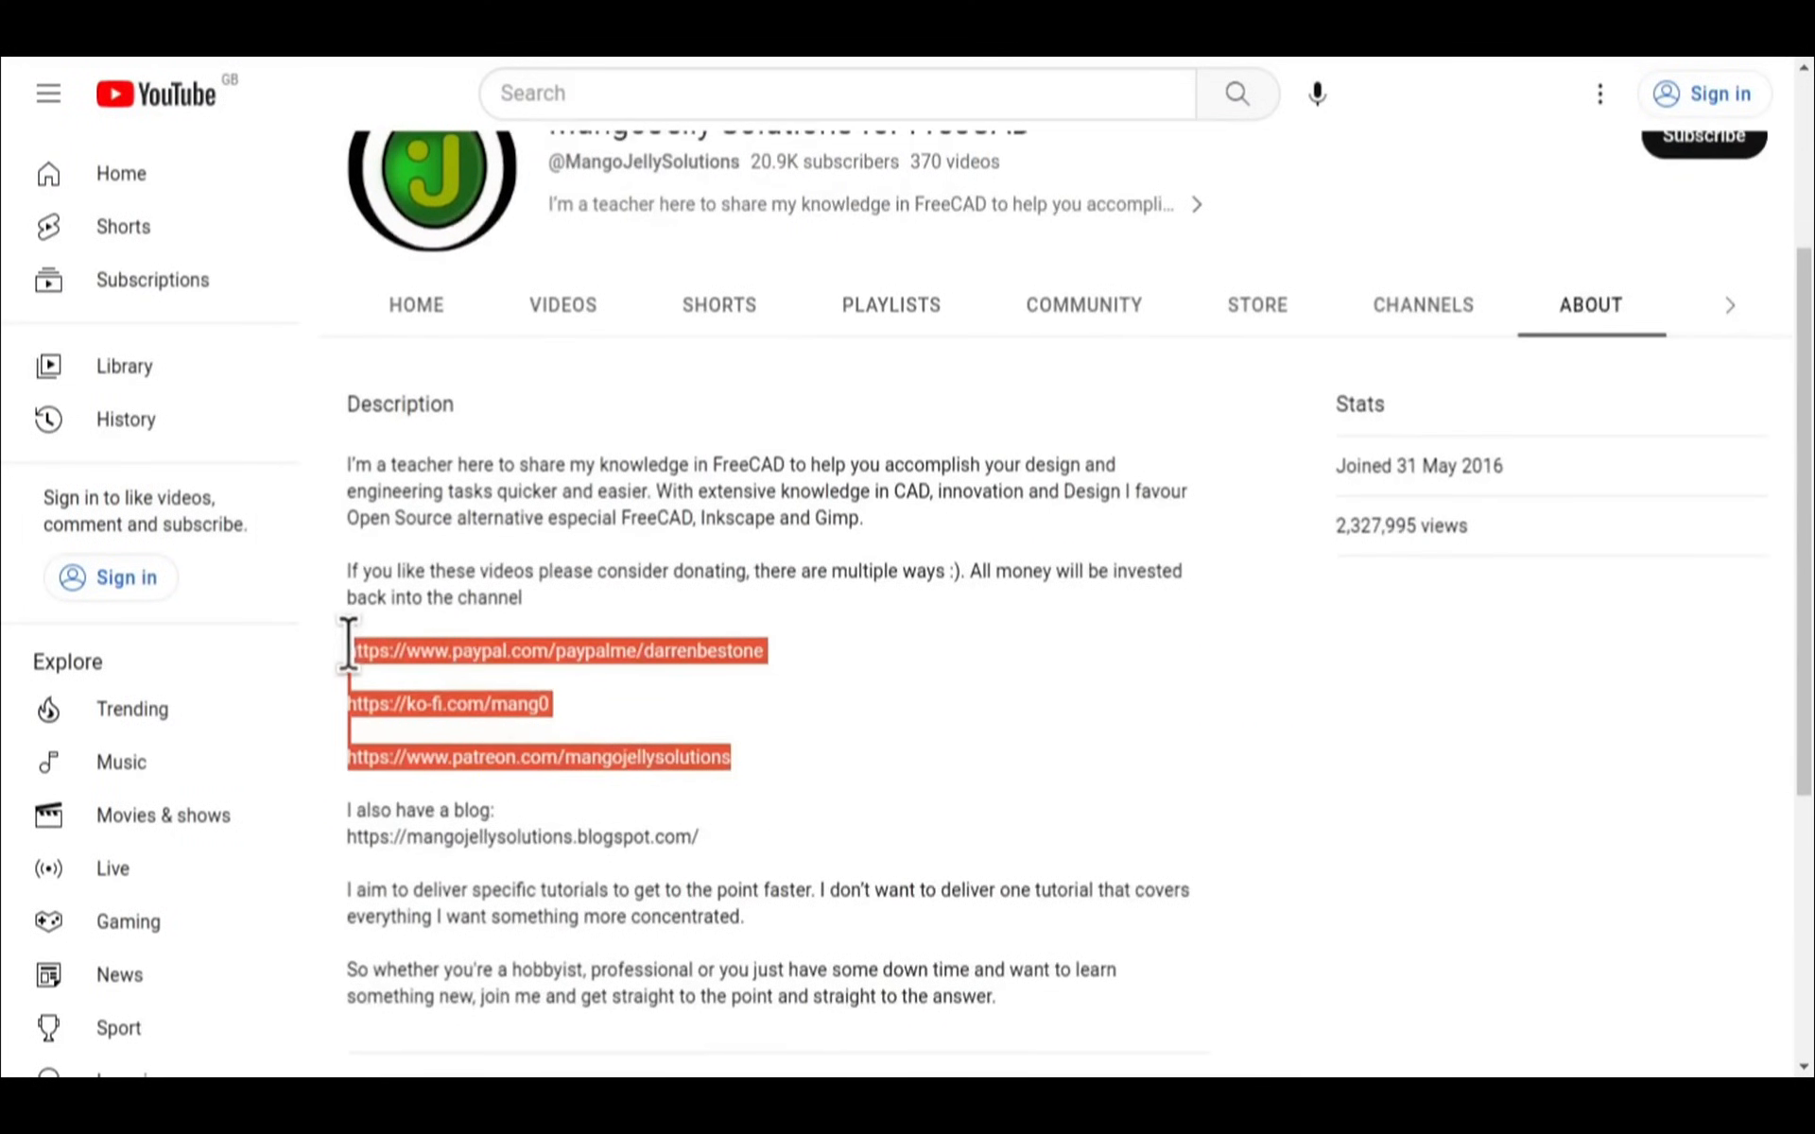
{"action": "left_click", "coordinate": [819, 745]}
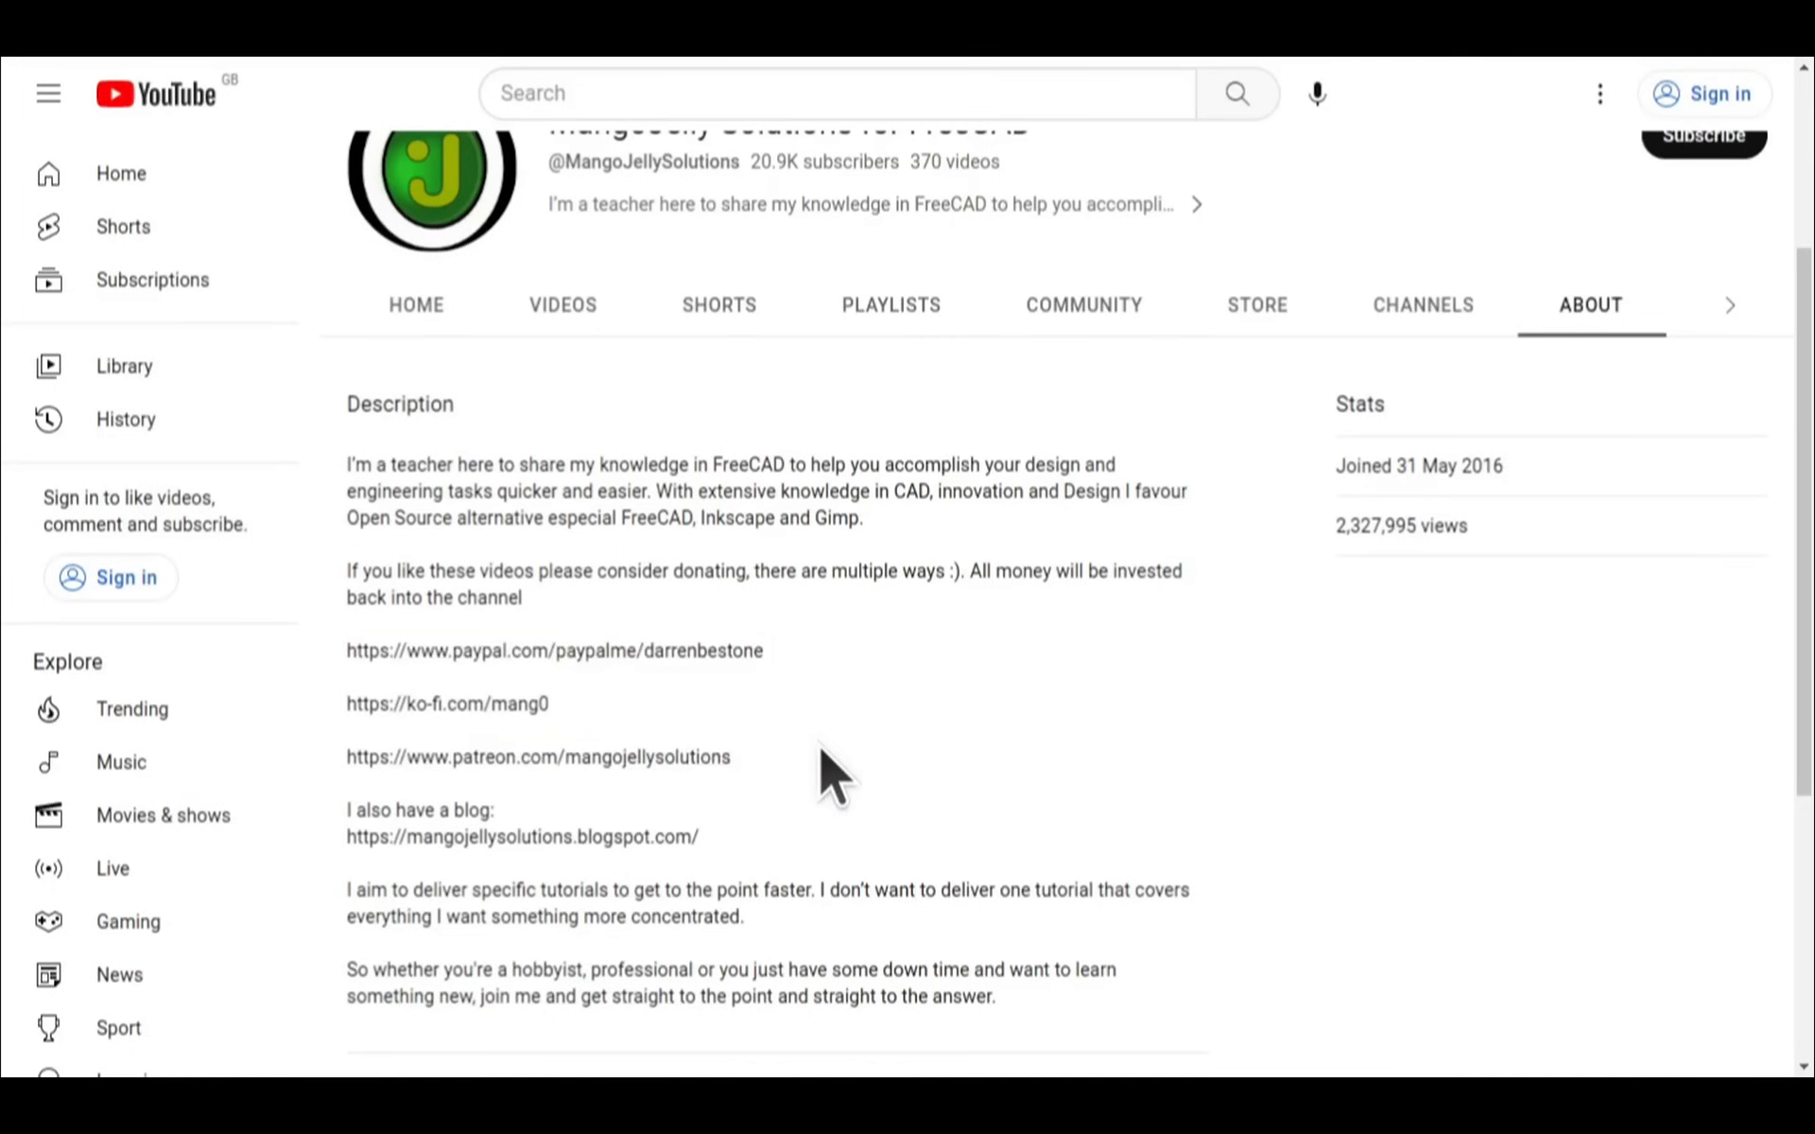